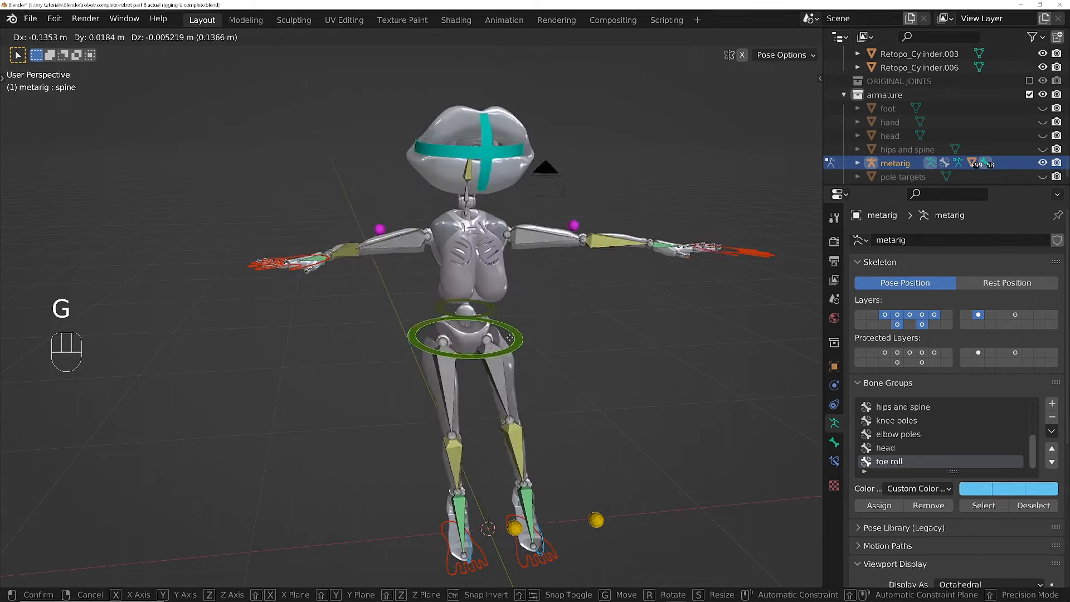
- Pose the robot rig by moving the hip and head controls and rotating and moving the foot control
left_click(539, 286)
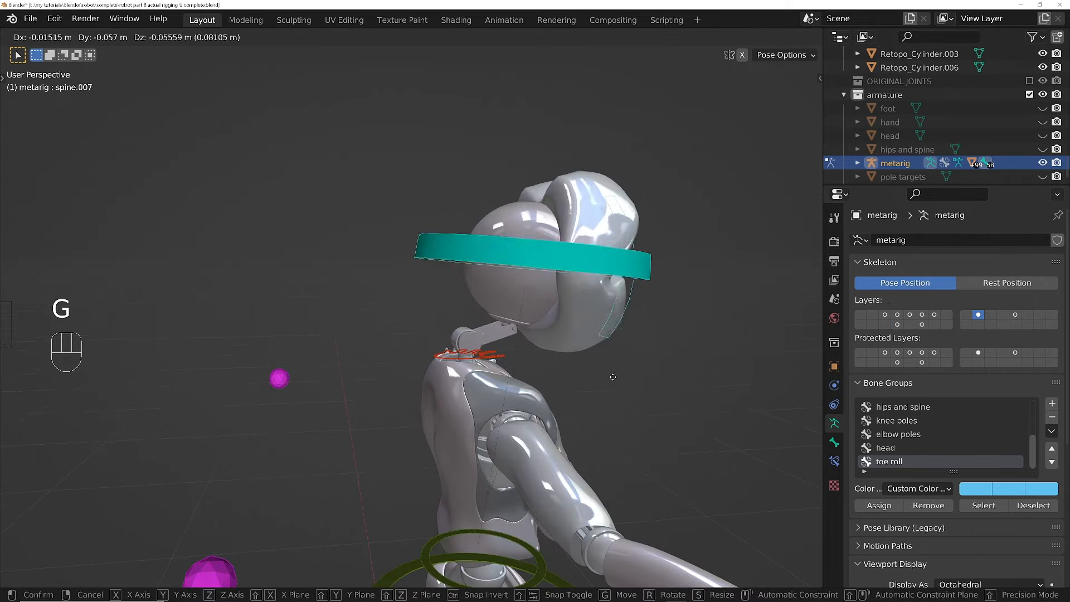
left_click(612, 377)
key("r")
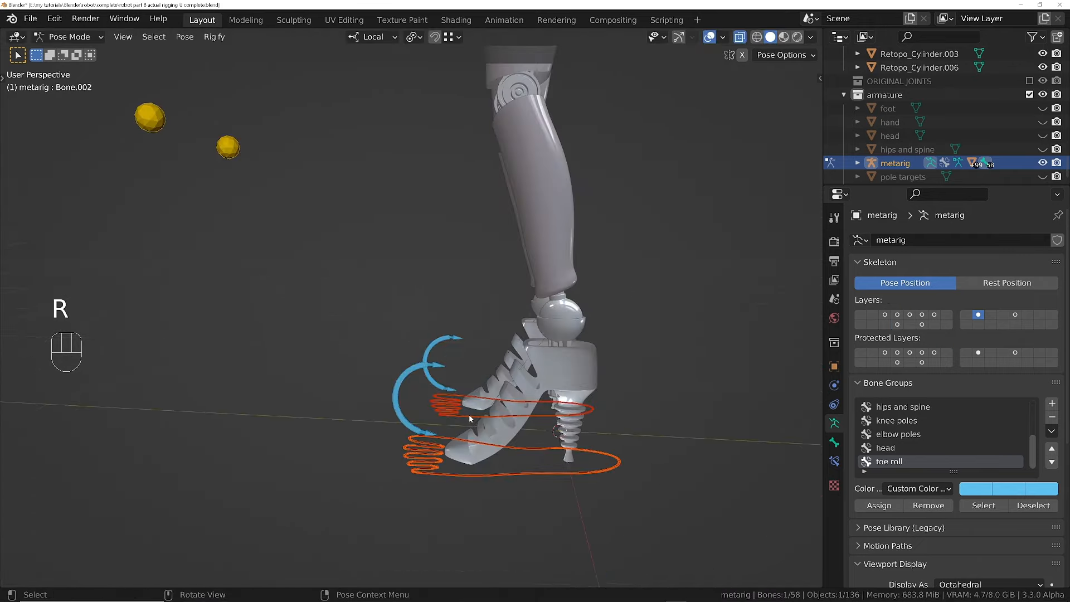
key("r")
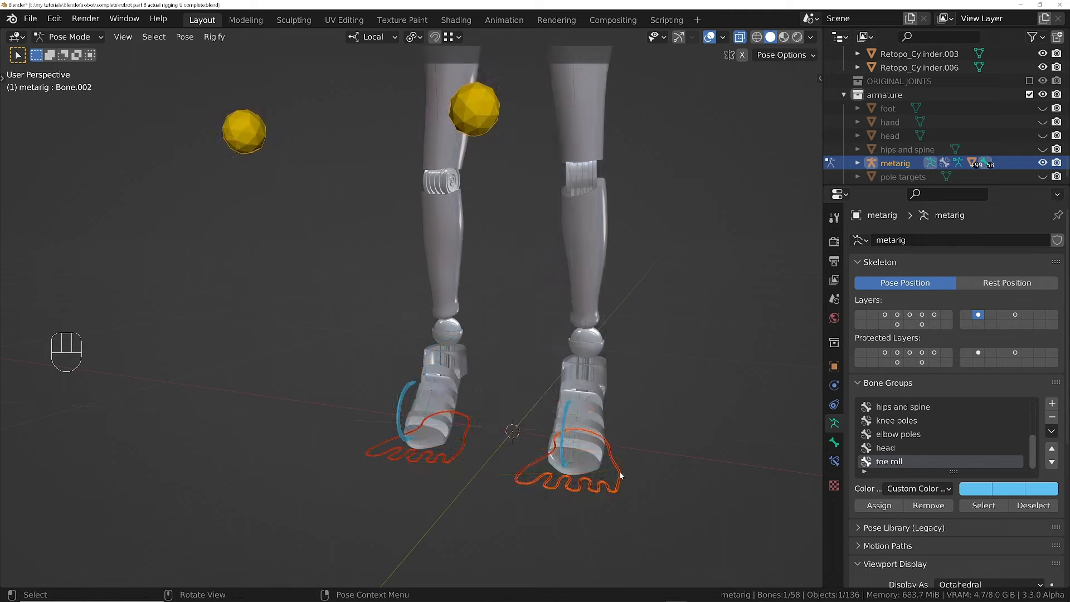
key("g")
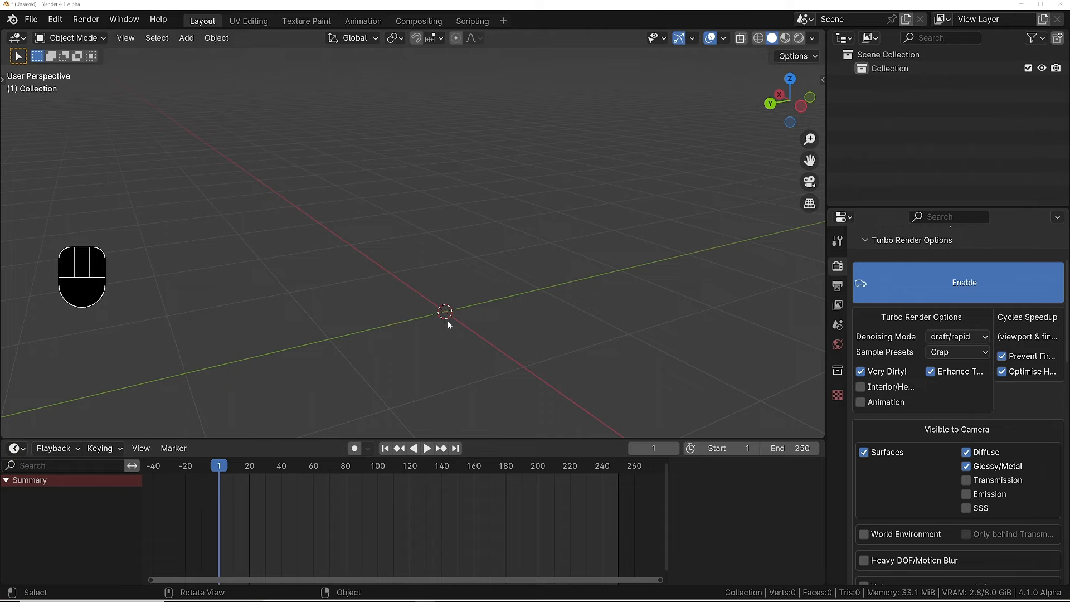
- Add a single-bone armature at the world origin
key("shift+a")
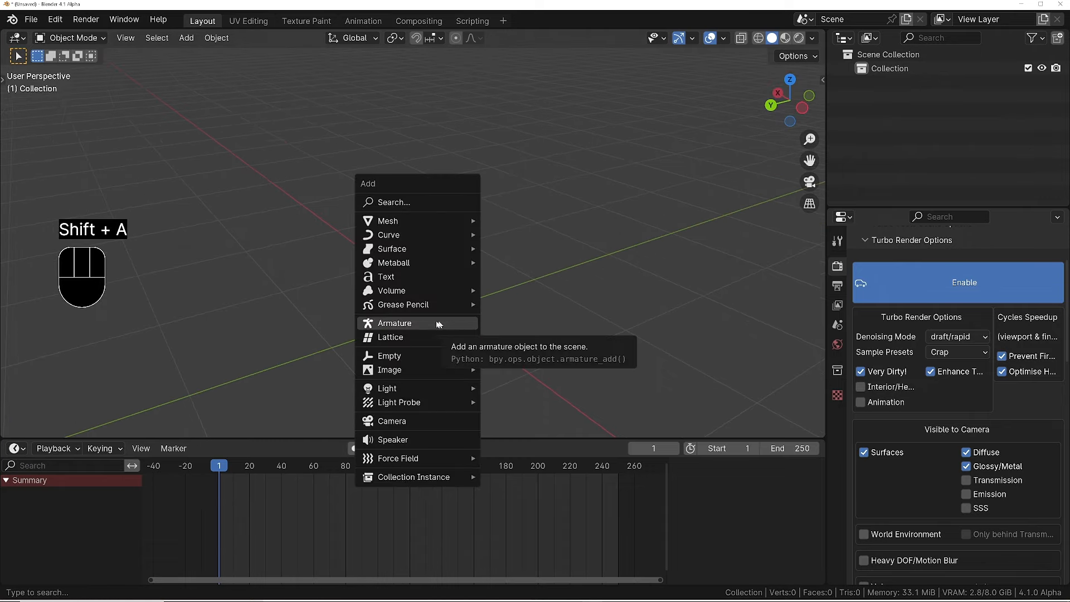
left_click(456, 322)
middle_click_drag(432, 249, 438, 275, "ctrl")
middle_click_drag(438, 275, 428, 259, "shift")
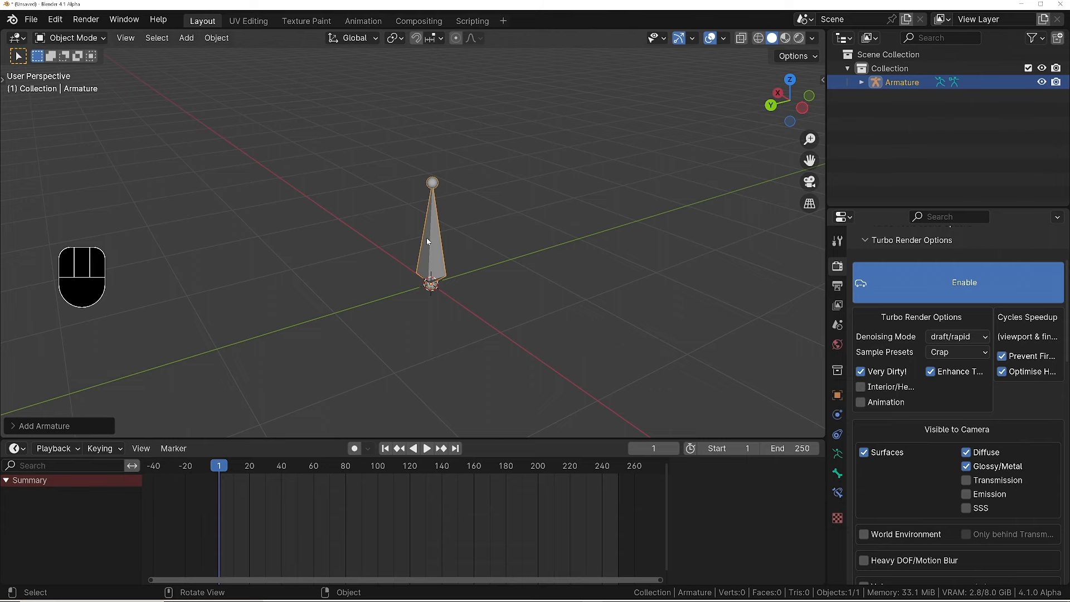
middle_click_drag(427, 240, 457, 245)
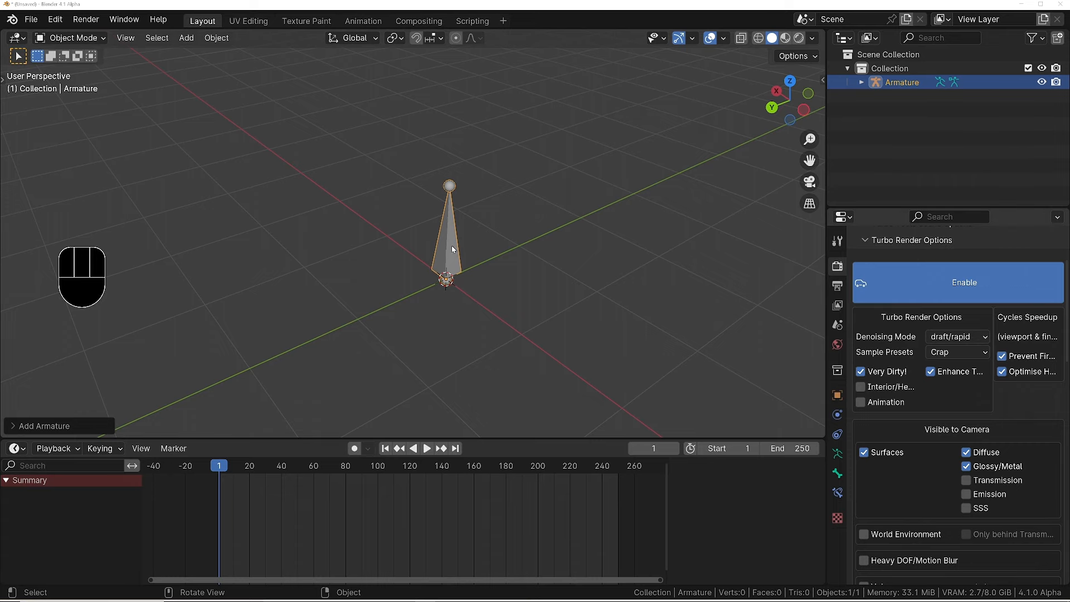
middle_click_drag(440, 229, 449, 244)
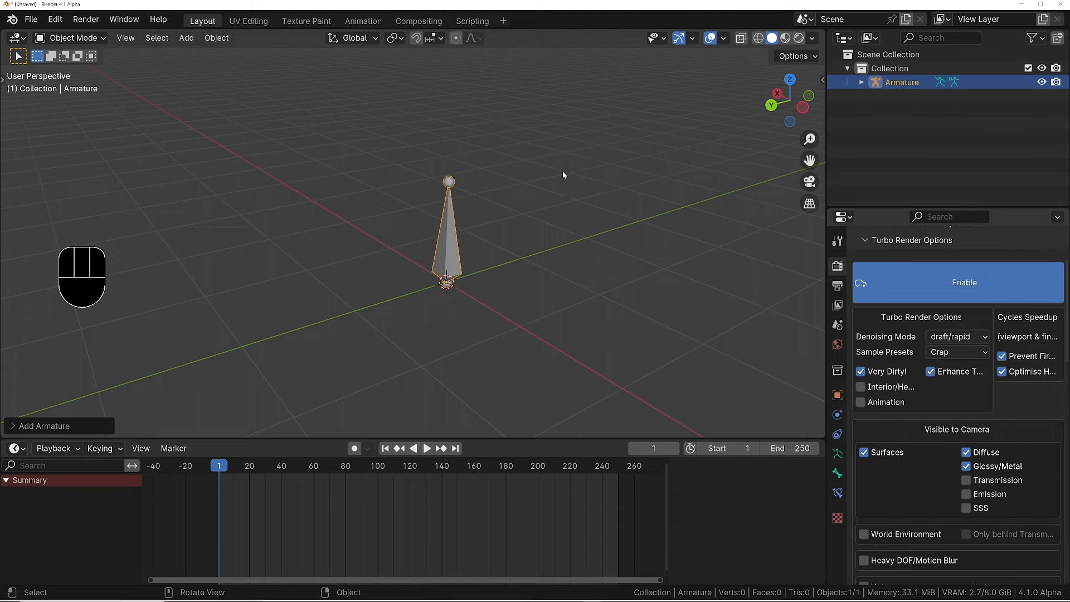
- Switch the armature to Edit Mode
key("Tab")
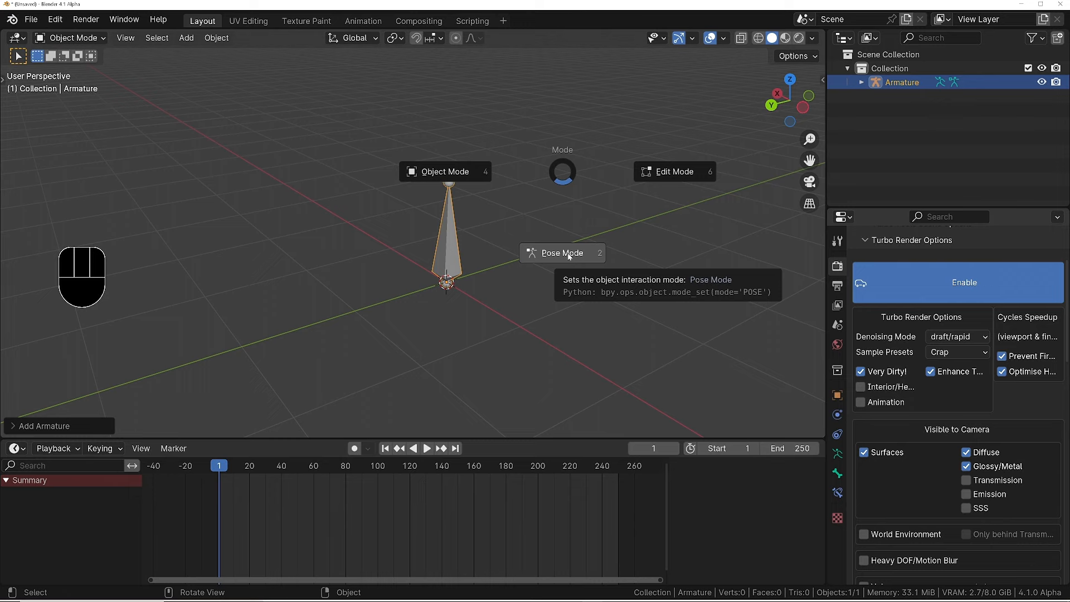
left_click(692, 172)
middle_click_drag(429, 246, 418, 259)
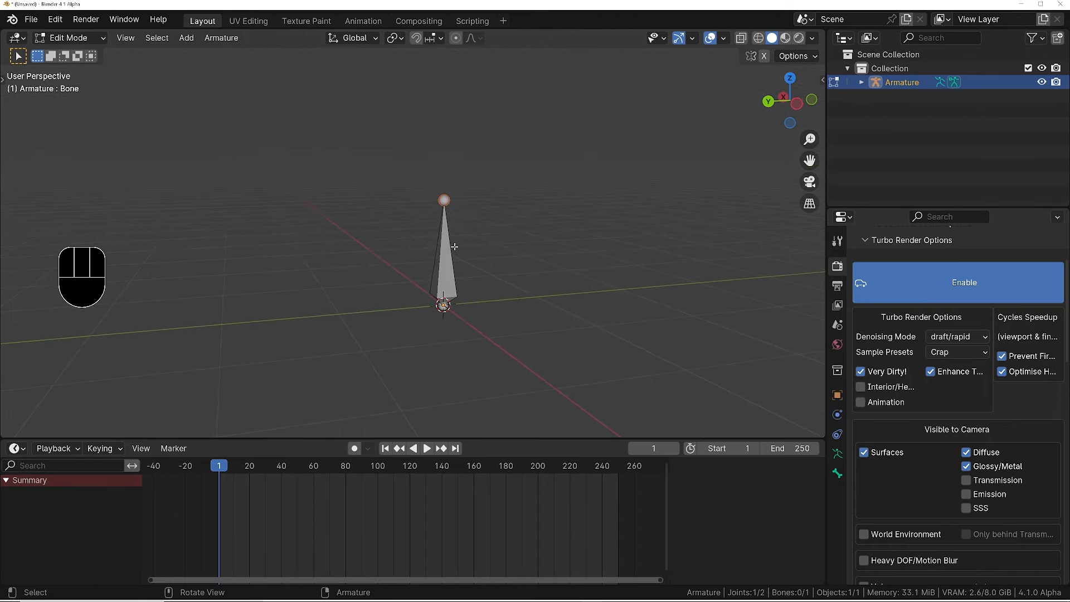
- Try out the Move, Scale and Rotate transforms on the bone's tip and on the whole bone
key("g")
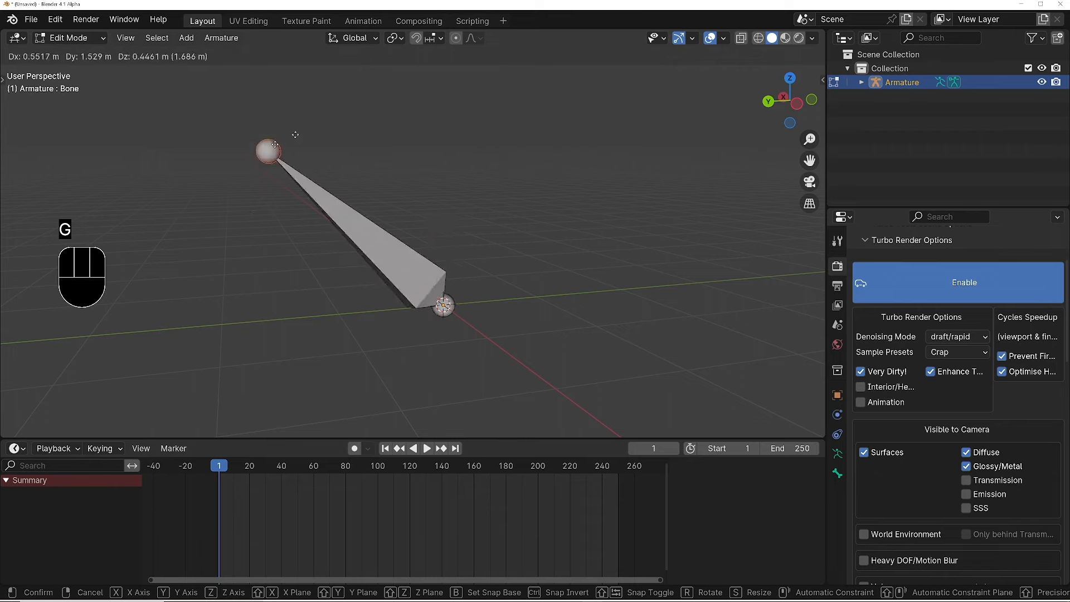
right_click(327, 218)
key("s")
left_click(453, 252)
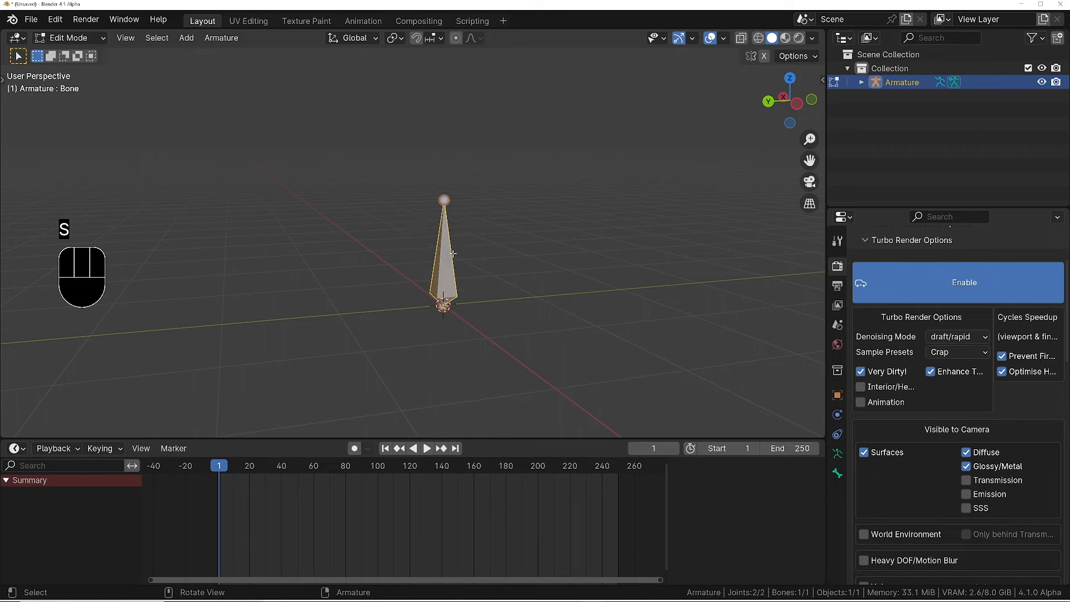
key("s")
right_click(457, 249)
key("g")
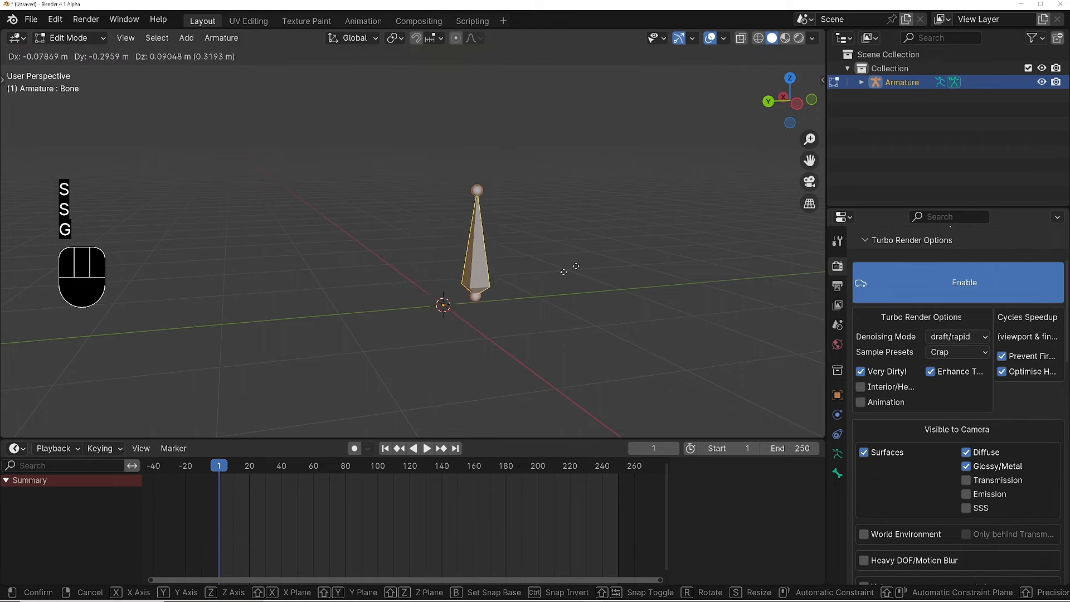
right_click(465, 257)
key("r")
right_click(577, 216)
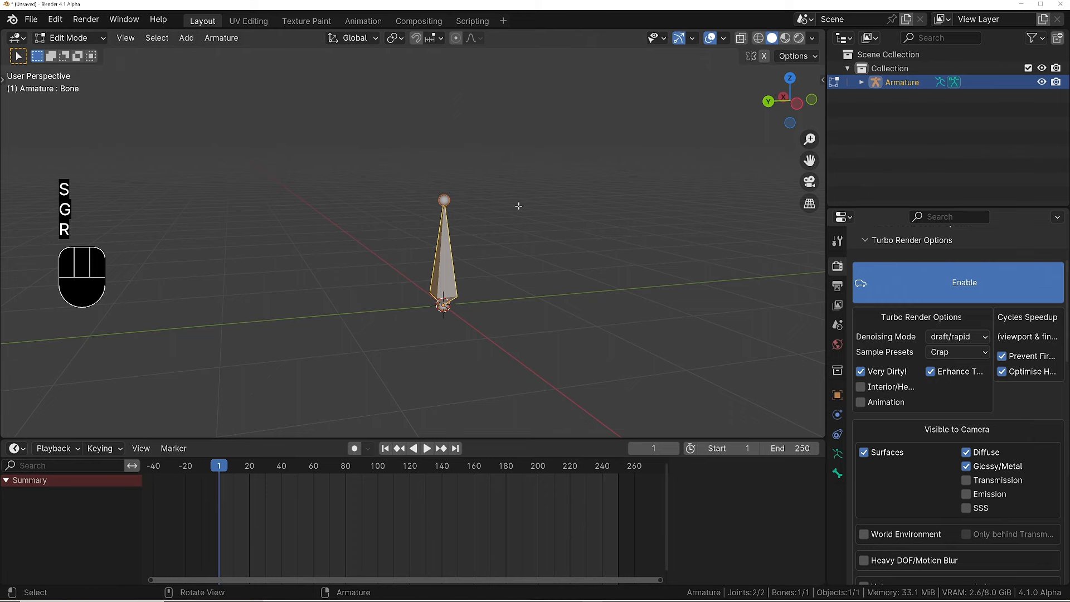
- Extrude three more bones in sequence from the bone's tip to form a chain curving over to one side
mouse_move(445, 217)
middle_mouse_down()
mouse_move(470, 227)
mouse_move(442, 243)
mouse_move(439, 233)
middle_mouse_up()
middle_click_drag(446, 232, 440, 230)
key("e")
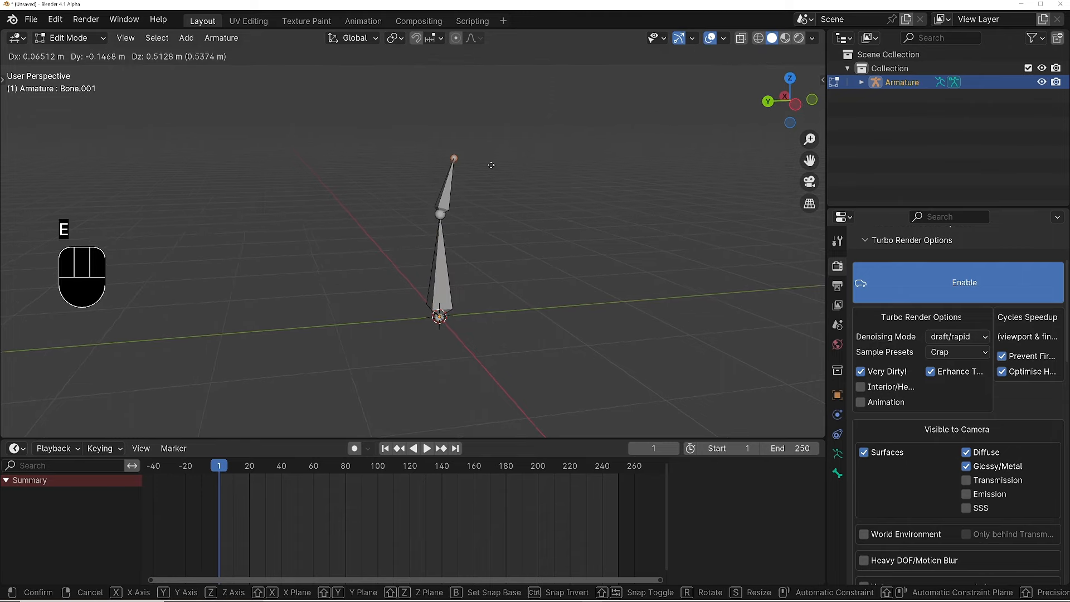
left_click(491, 167)
key("e")
left_click(558, 138)
key("e")
left_click(630, 127)
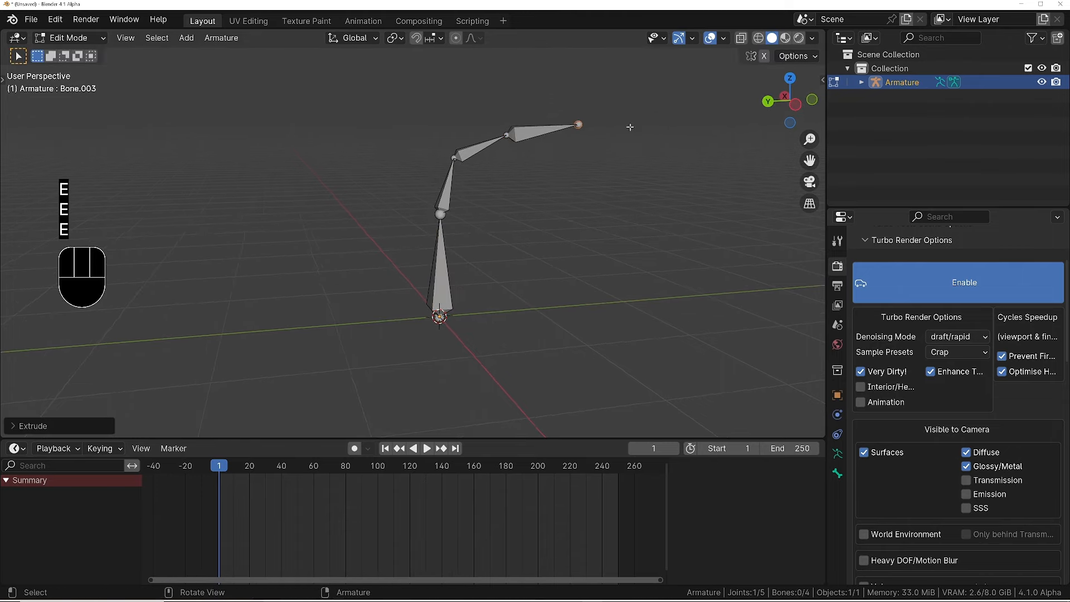
middle_click_drag(481, 153, 540, 123, "ctrl")
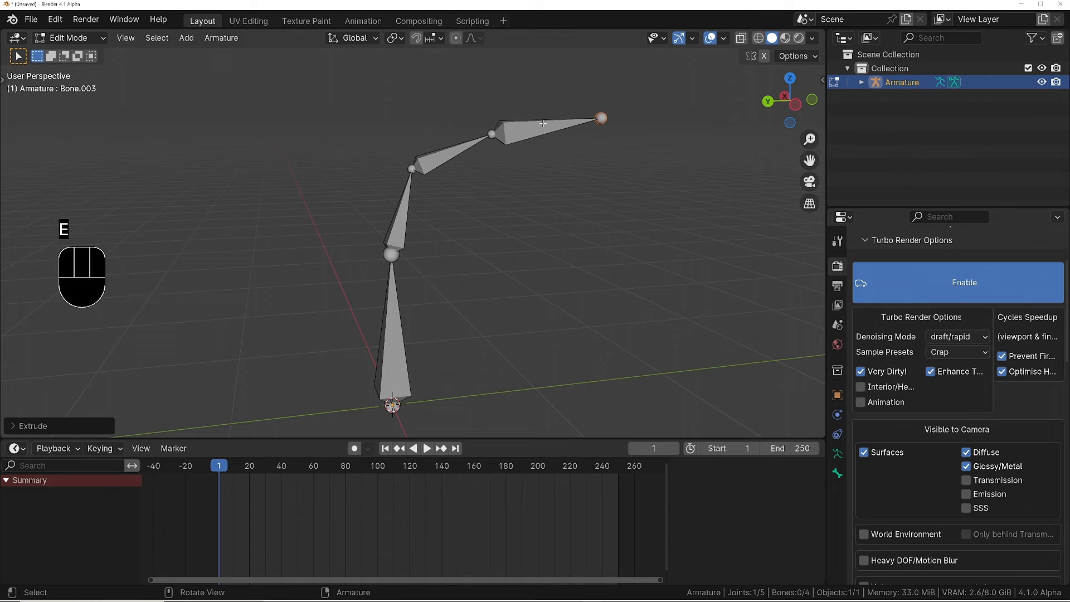
mouse_move(457, 149)
middle_mouse_down("ctrl")
mouse_move(471, 169)
mouse_move(449, 167)
middle_mouse_up("ctrl")
- Switch to Pose Mode and try rotating the third bone and the second bone of the chain
key("Tab")
left_click(566, 215)
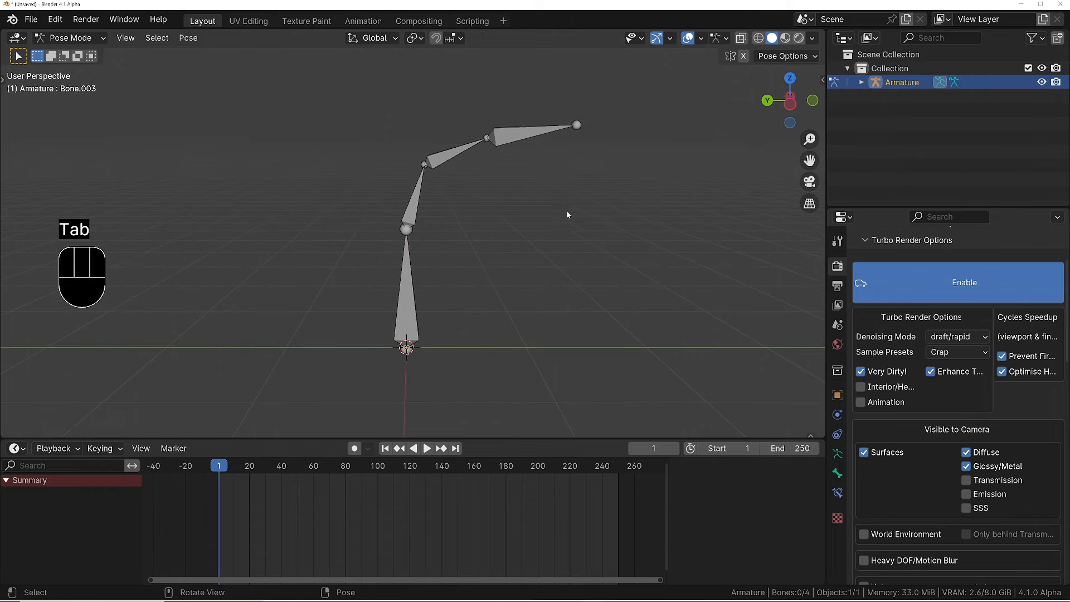
left_click(447, 156)
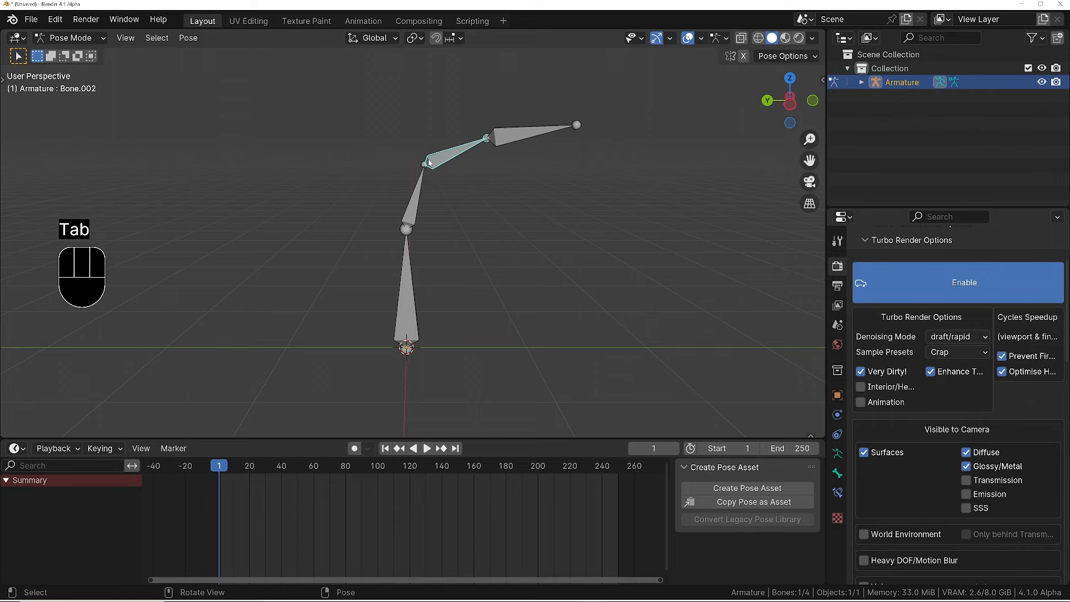
key("r")
left_click(543, 192)
left_click(406, 223)
key("r")
right_click(557, 277)
- Return the armature to Edit Mode and select the last bone of the chain
key("Tab")
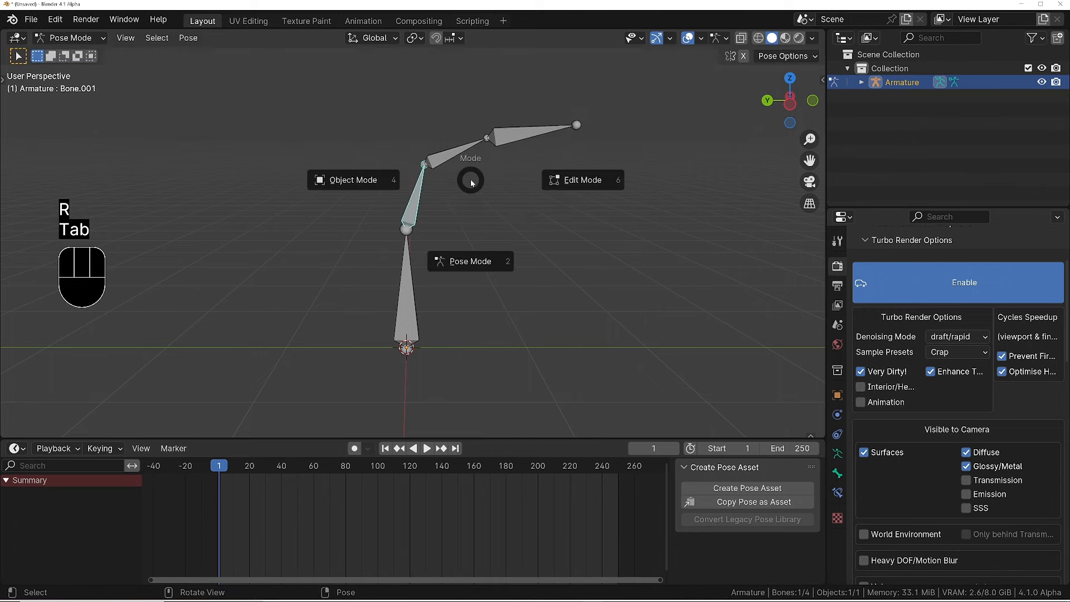
left_click(568, 192)
left_click(524, 140)
middle_click_drag(524, 140, 514, 134)
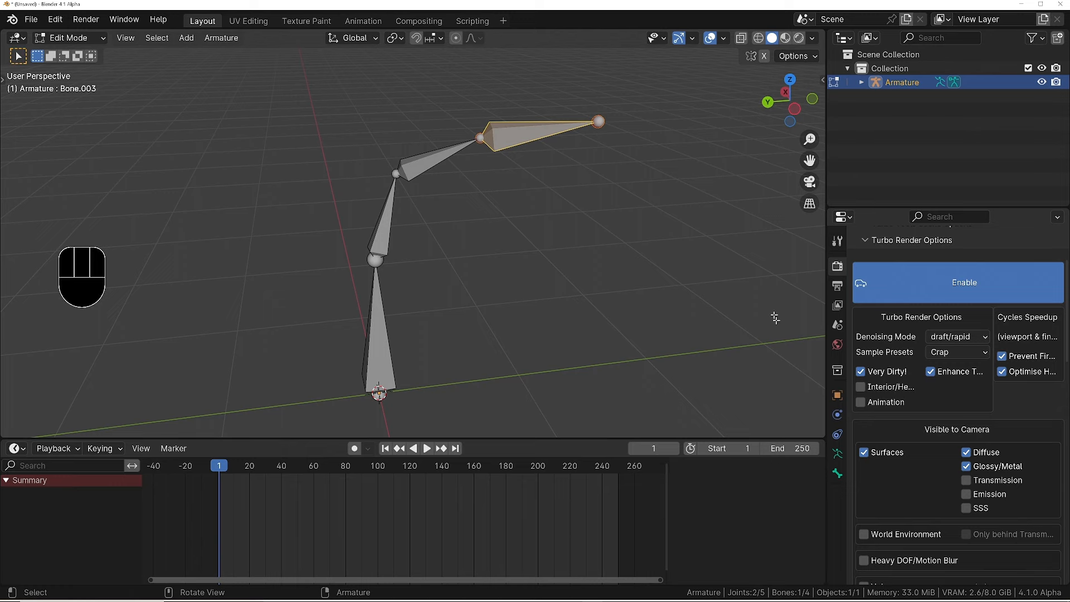
- Enable In Front in the armature's Viewport Display settings
left_click(838, 455)
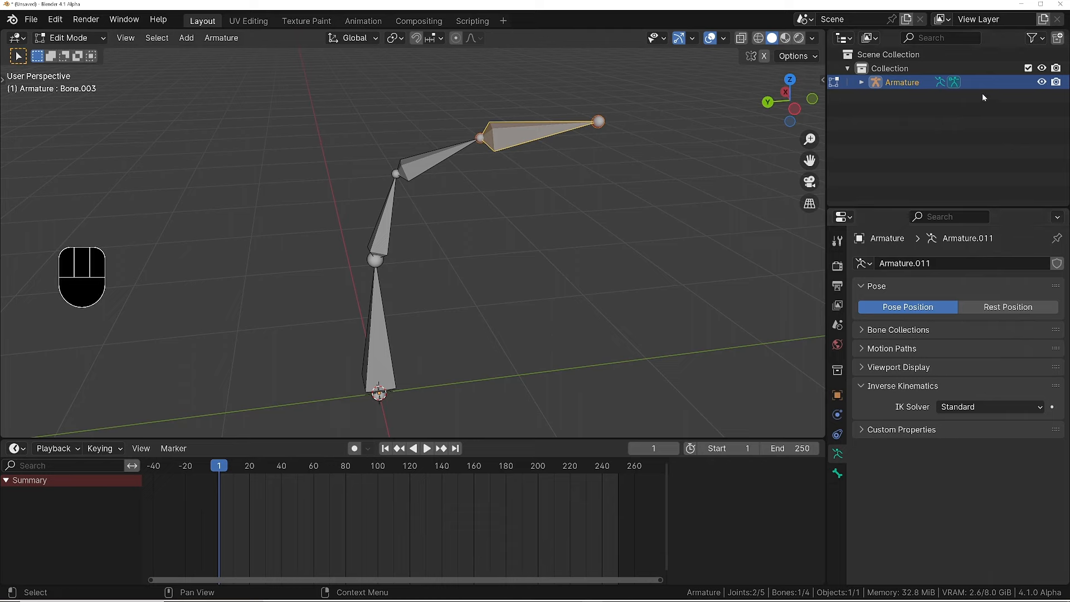
left_click(892, 368)
left_click(941, 452)
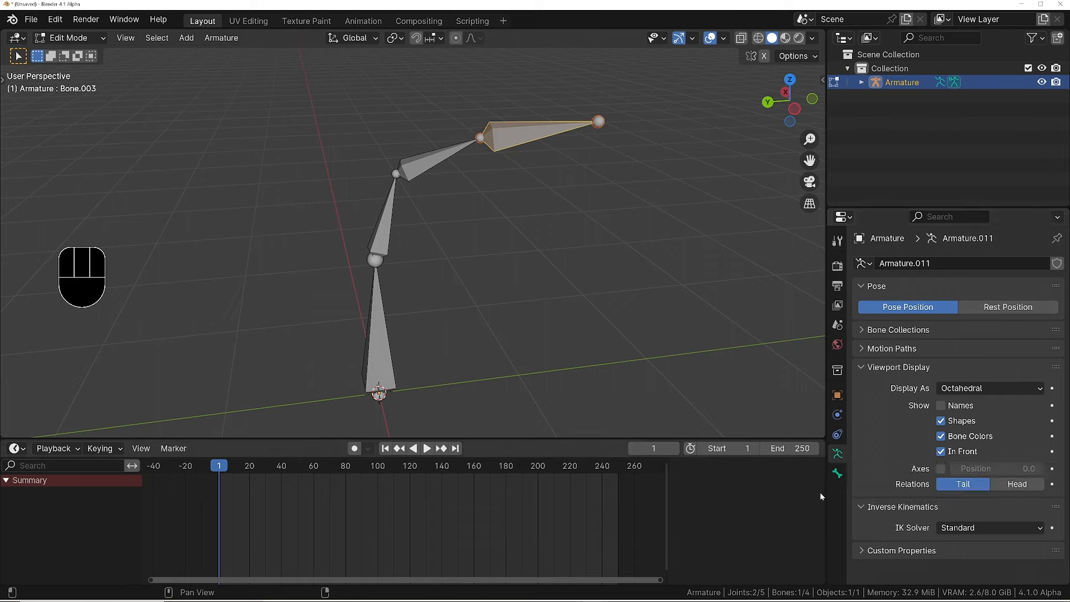
- Examine the Parent and Connected settings in the bone relations of the chain's last two bones
left_click(837, 473)
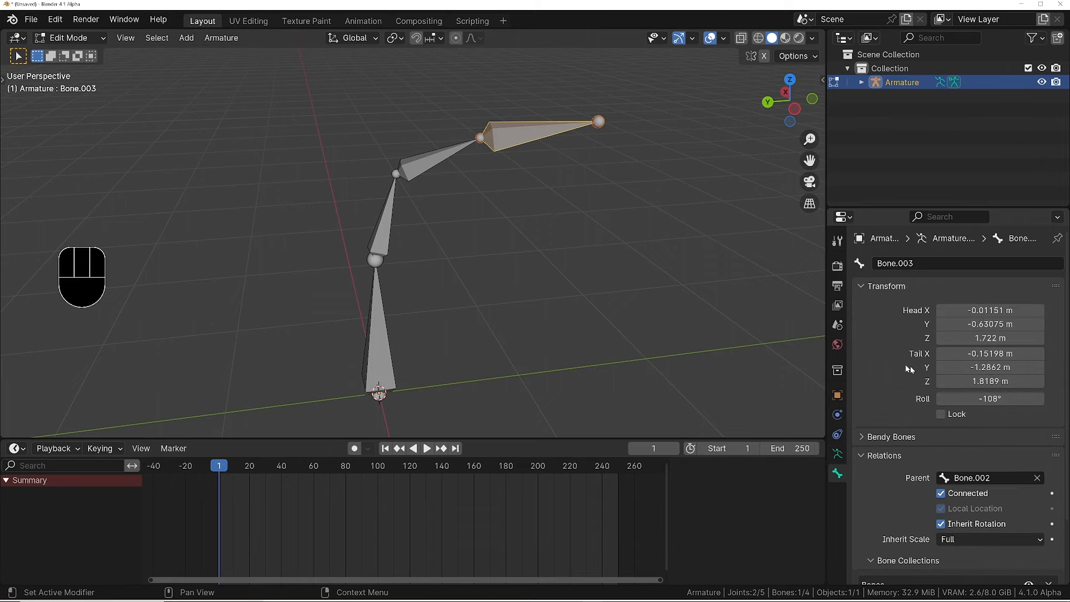
scroll(898, 406, "down", 3)
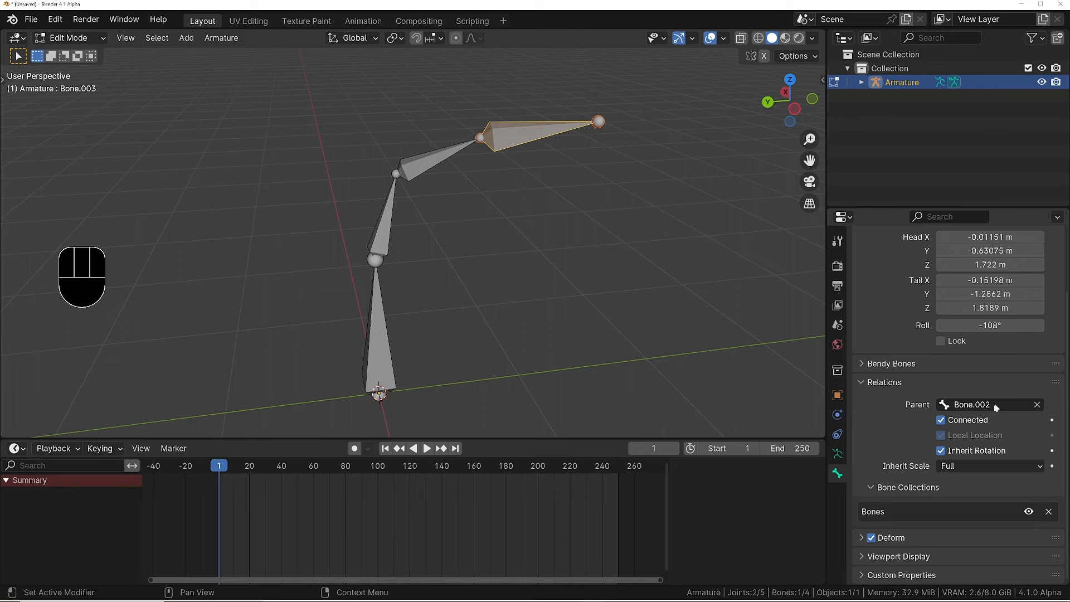
left_click(444, 155)
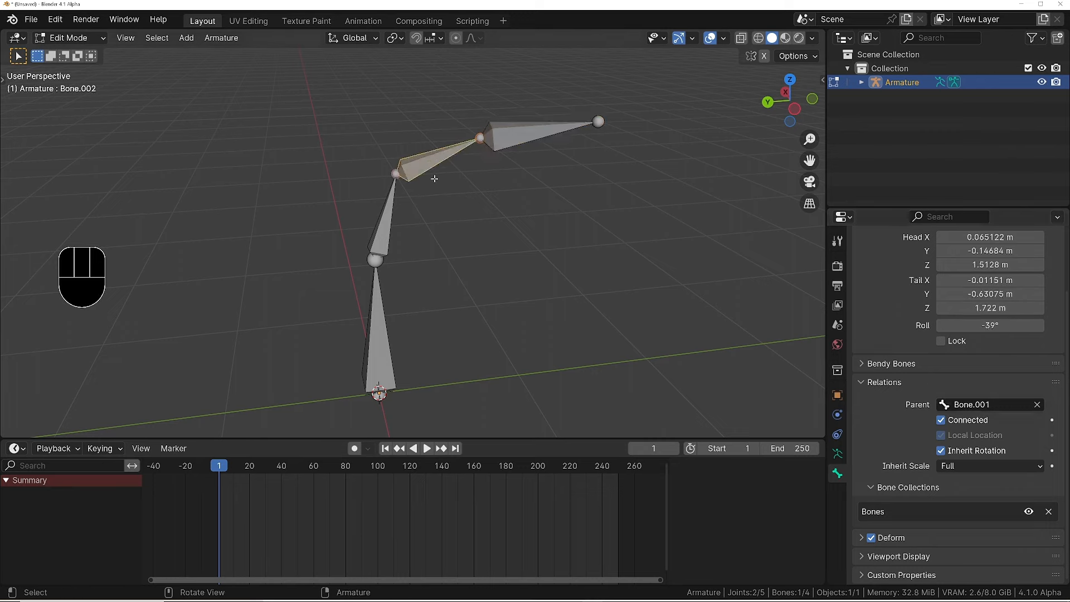
left_click(508, 133)
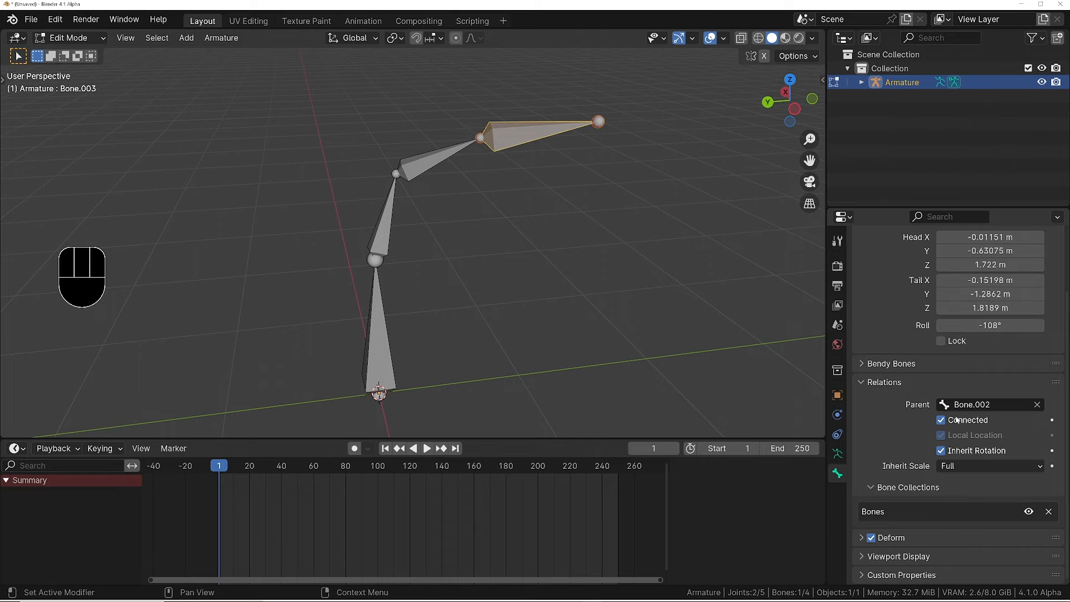
middle_click_drag(575, 243, 455, 184)
- Select the second-to-last bone of the chain and switch to Pose Mode
left_click(456, 182)
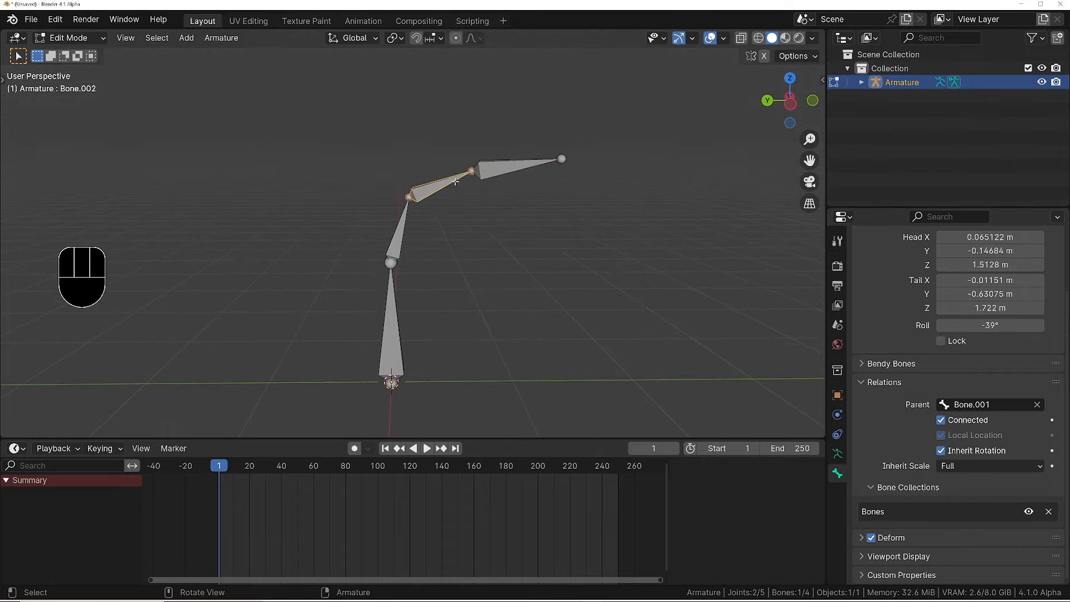
key("Tab")
left_click(455, 263)
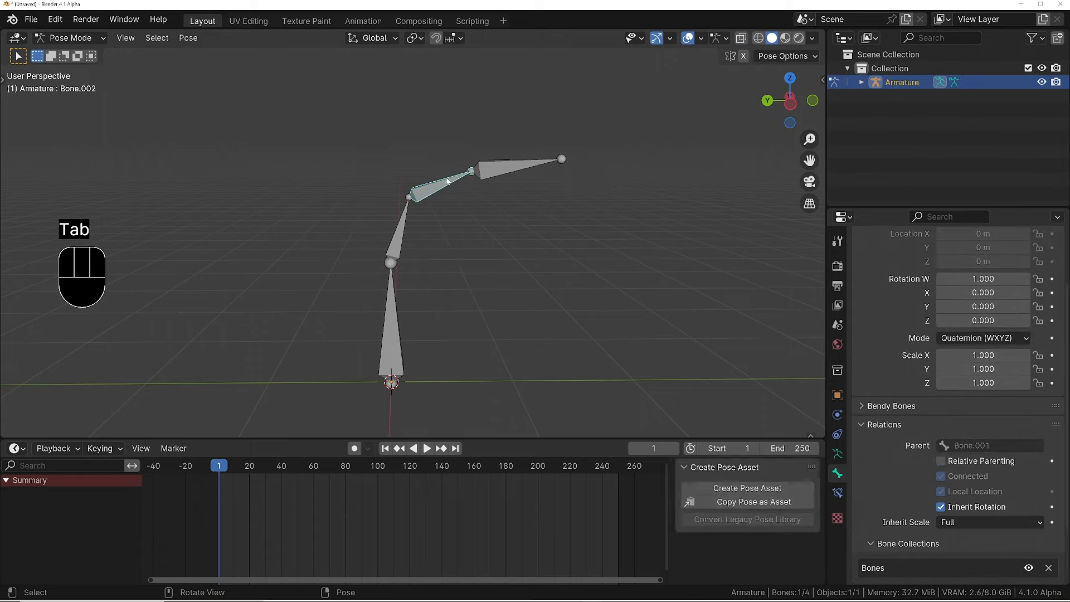
- Try rotating the second-to-last bone downward, and undo the rotation
key("r")
left_click(481, 298)
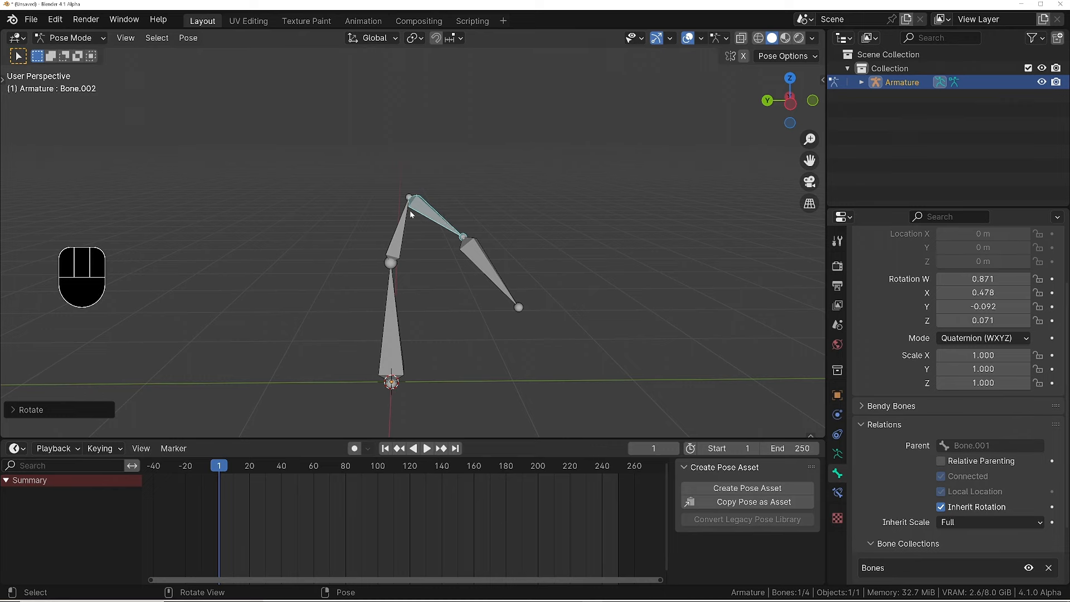
key("ctrl+z")
- Disable Inherit Rotation for the last bone of the chain
left_click(501, 170)
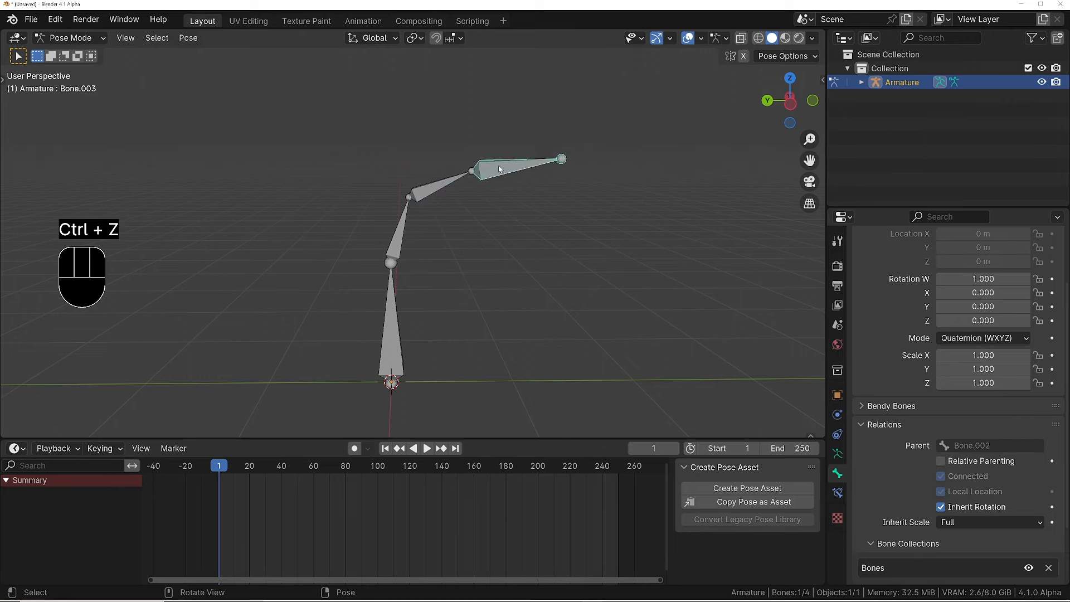
left_click(941, 507)
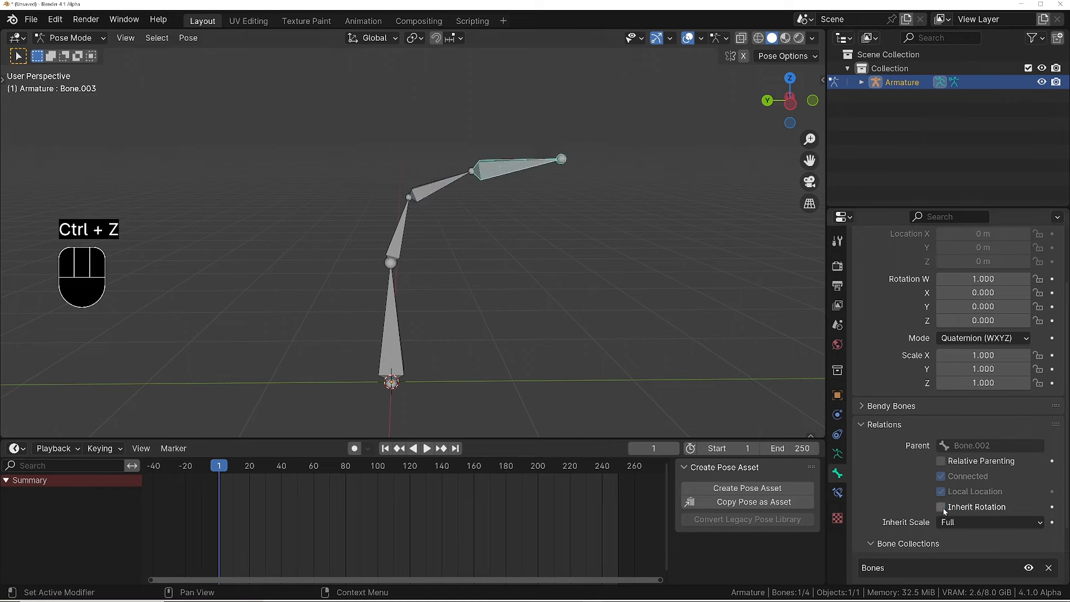
- Try rotating the second-to-last bone in both directions to test how its child follows, cancelling each rotation
left_click(429, 194)
key("r")
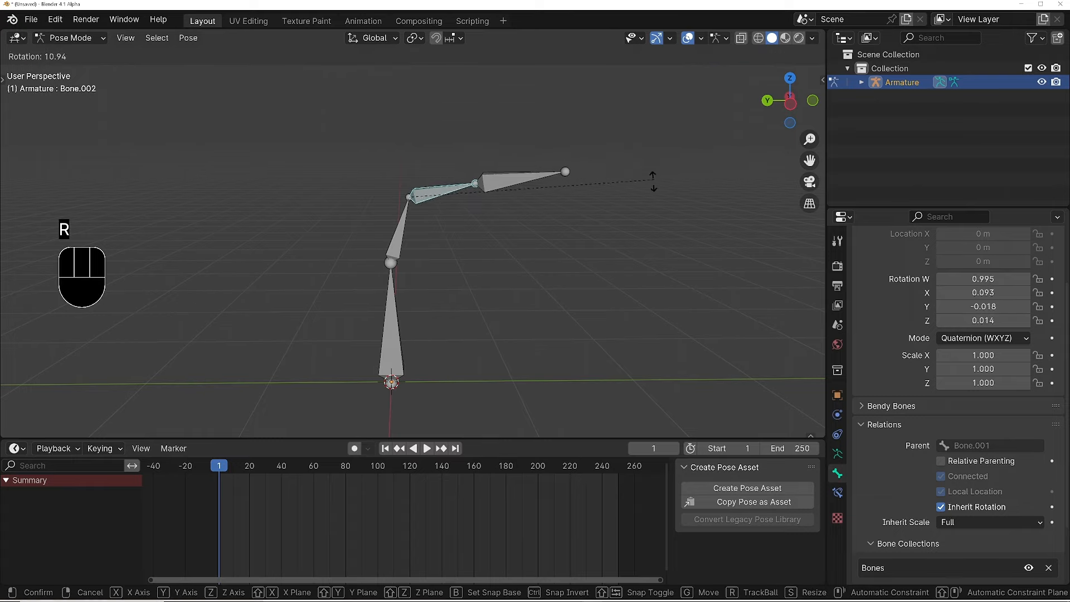
right_click(503, 284)
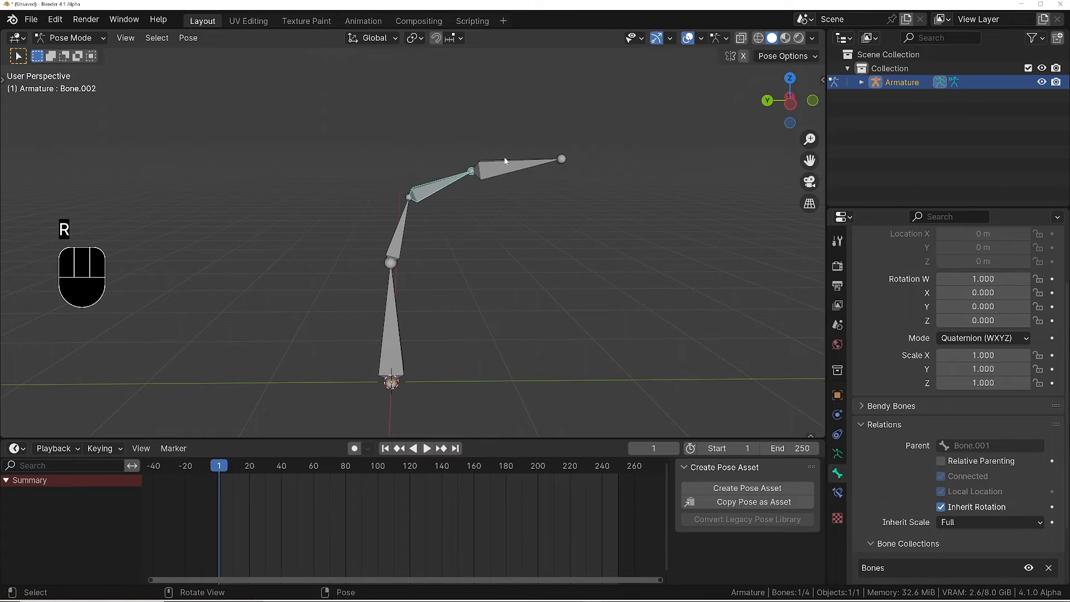
key("r")
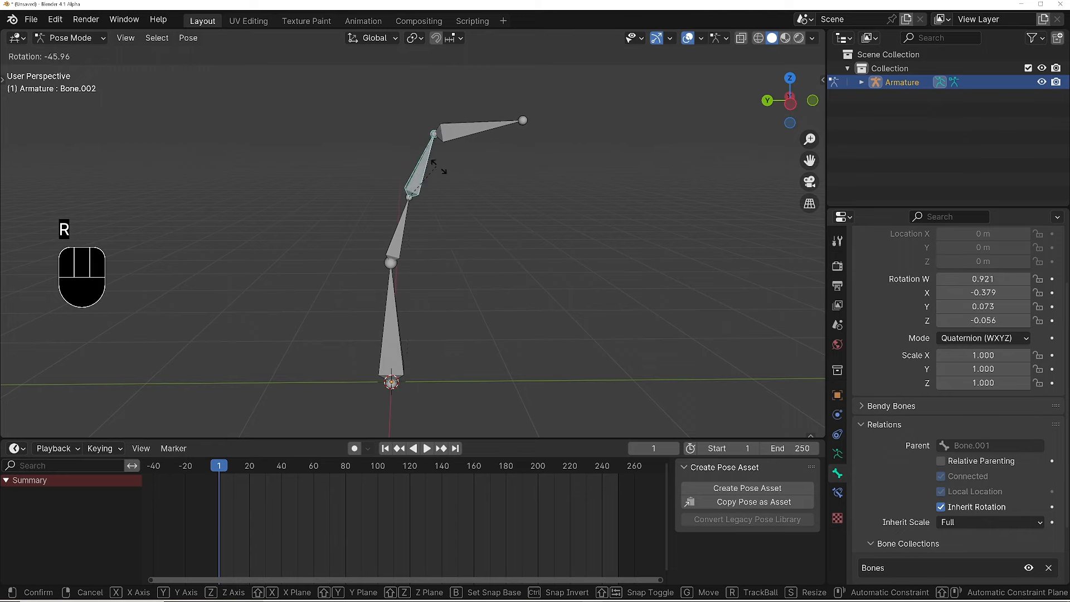
right_click(494, 198)
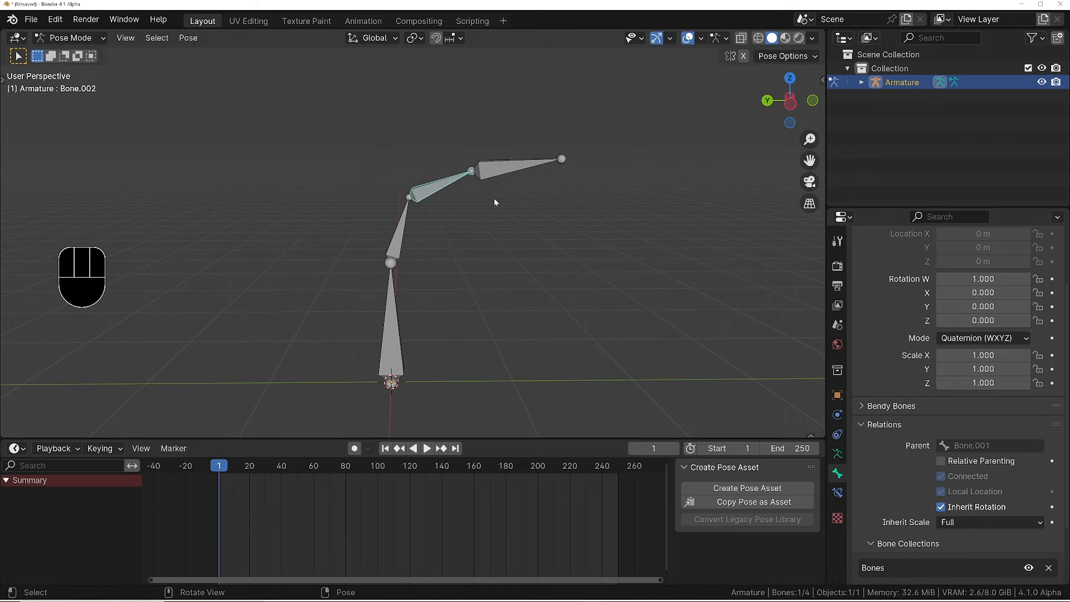
- Switch to Edit Mode and try moving the last bone of the chain, cancelling the move
key("Tab")
left_click(559, 181)
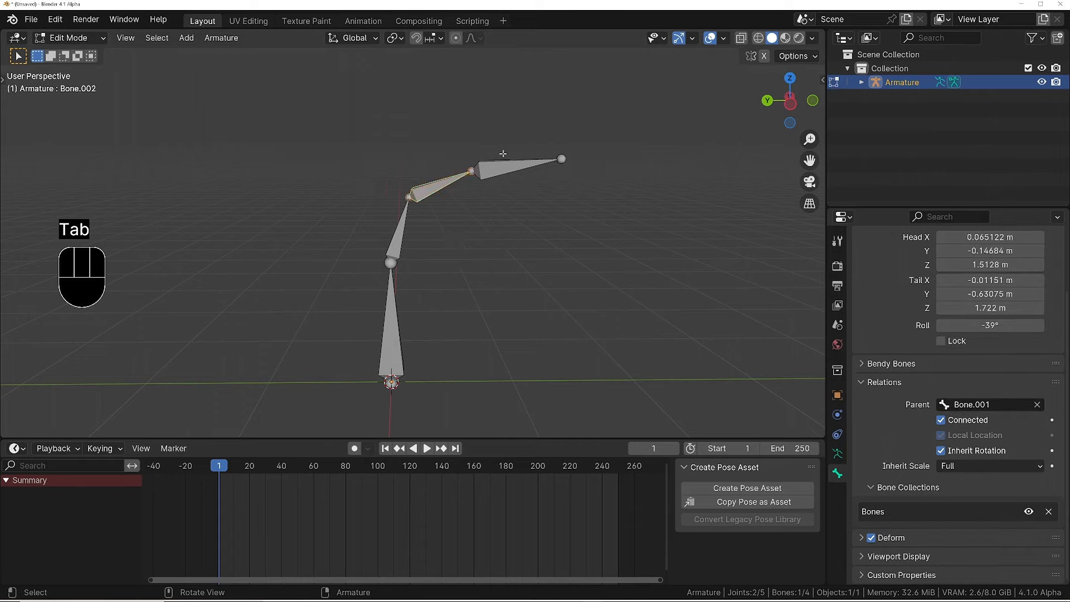
middle_click_drag(502, 153, 491, 185)
scroll(498, 159, "up", 1)
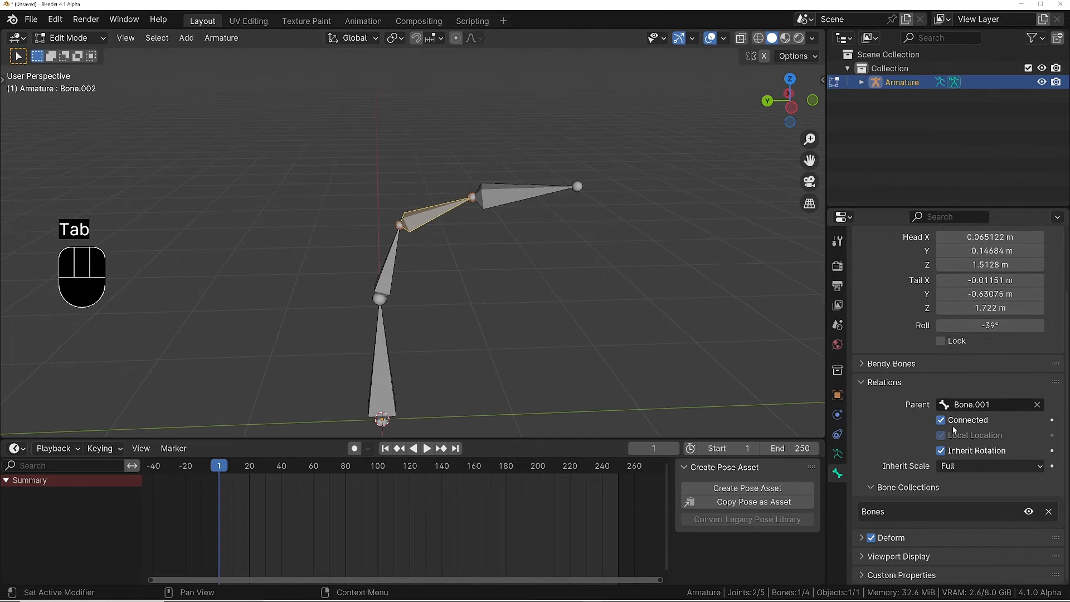
left_click(504, 195)
middle_click_drag(481, 169, 489, 194)
key("g")
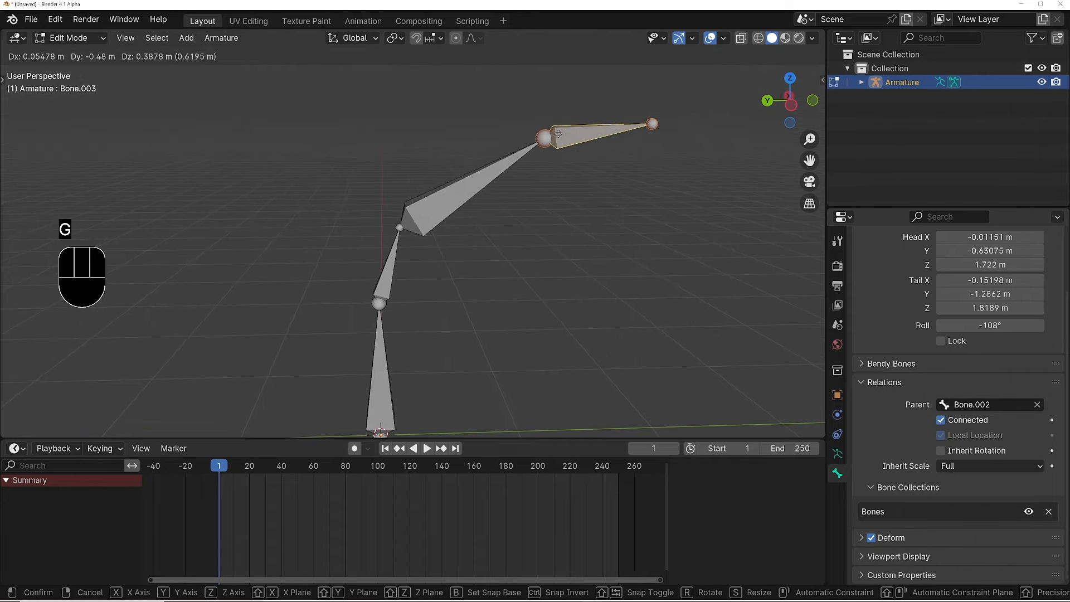
right_click(462, 194)
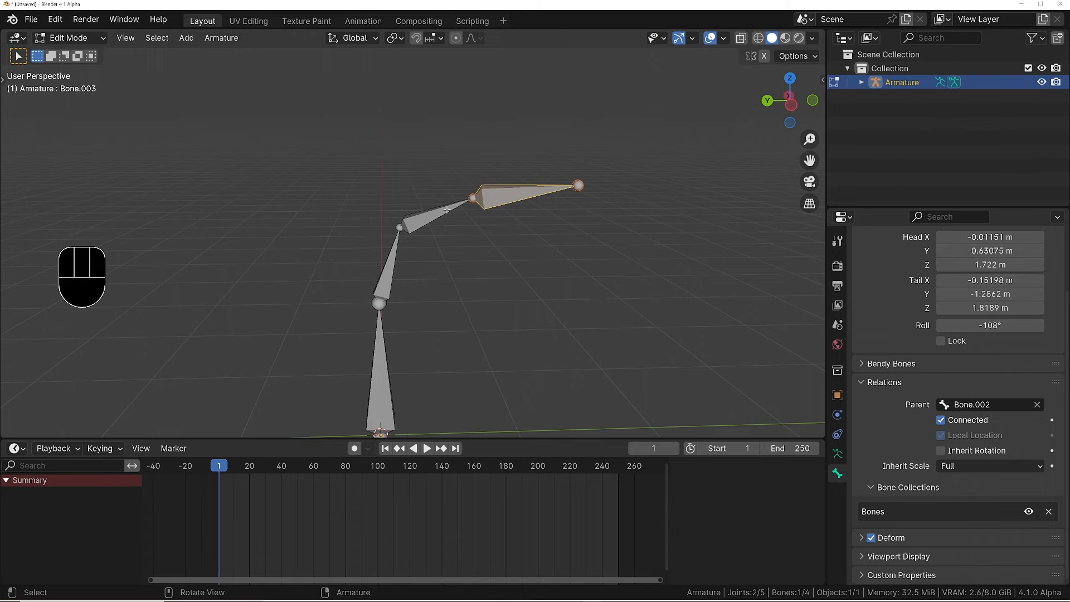
- Try moving the second-to-last bone together with the joints it shares with its neighbours
left_click(432, 222)
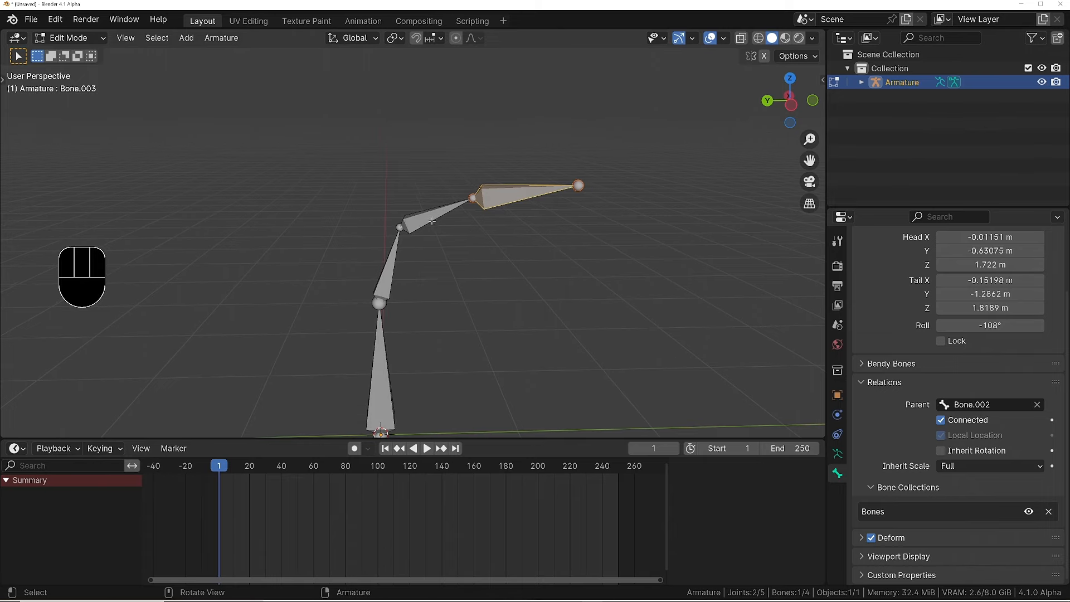
key("g")
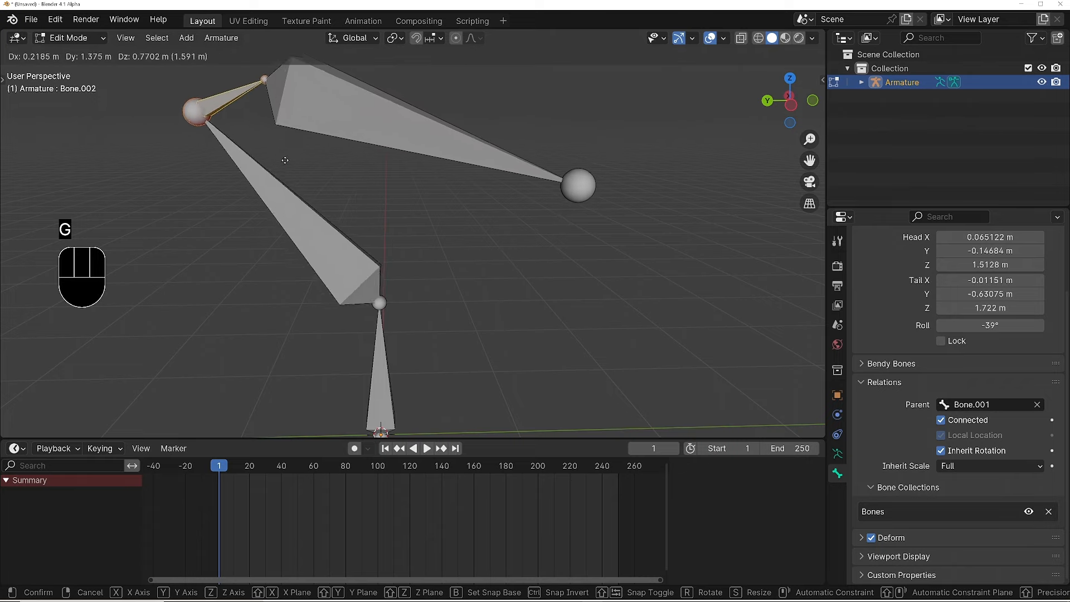
left_click(454, 270)
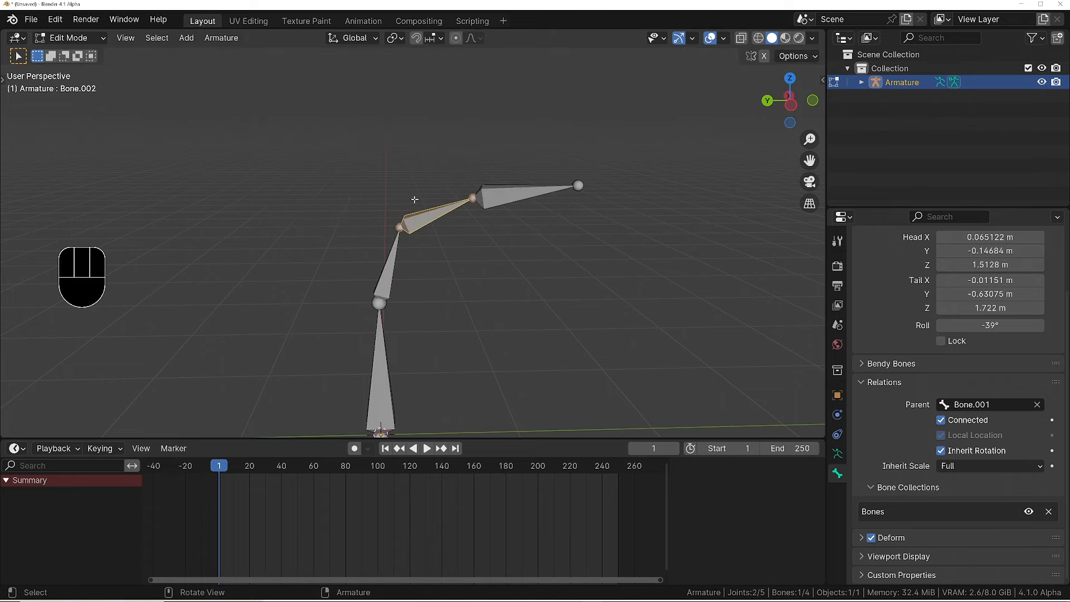
- Disable Connected for the last bone and try moving it away from its parent, cancelling the move
middle_click_drag(510, 215, 523, 185, "ctrl")
left_click(524, 186)
left_click(944, 423)
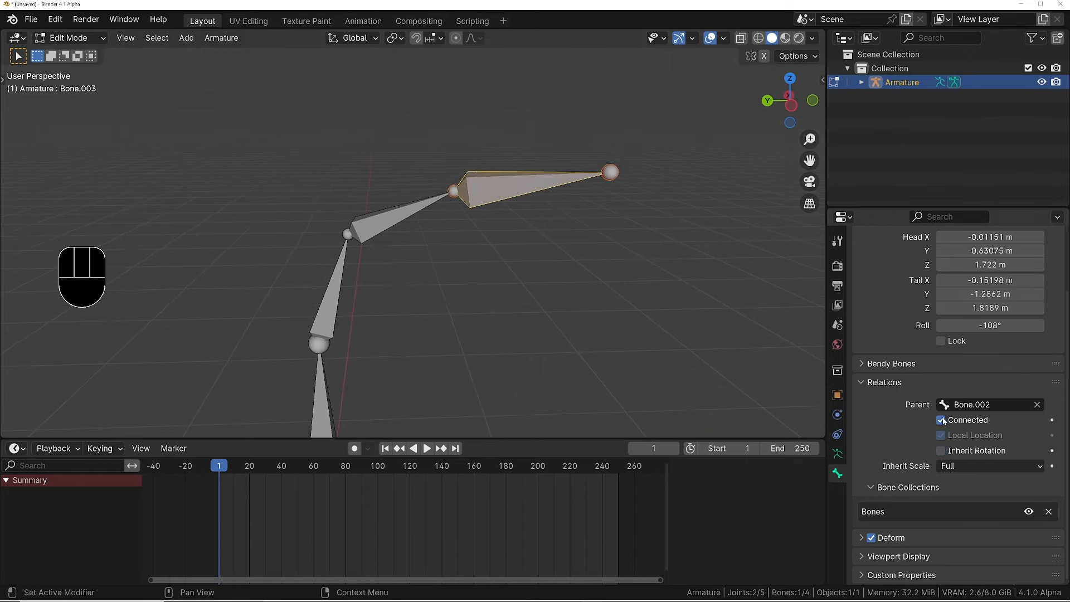
middle_click_drag(557, 227, 477, 198, "shift")
key("g")
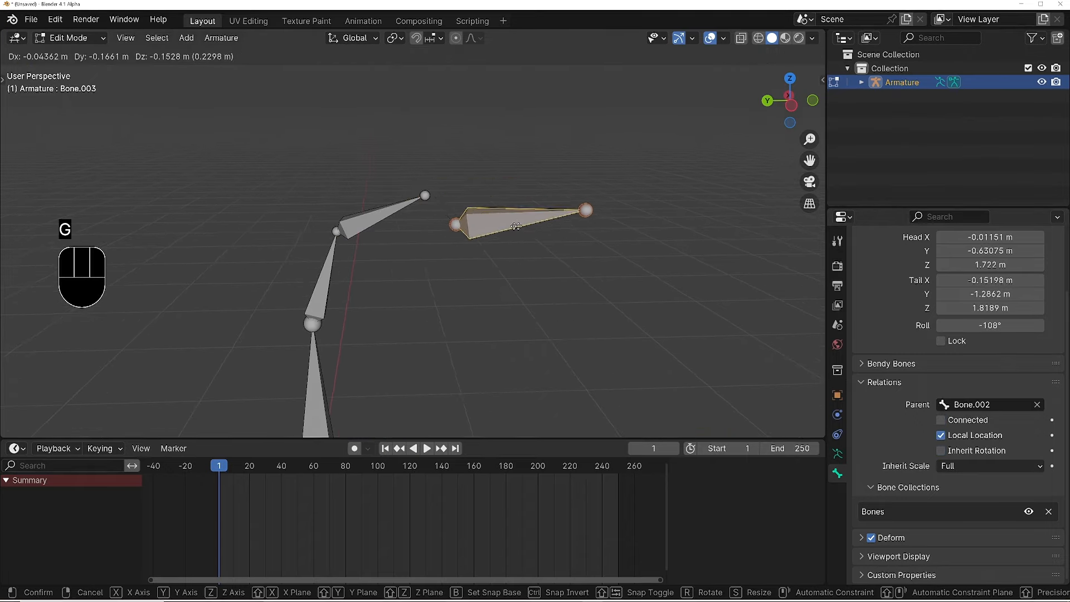
right_click(385, 193)
- Examine the joint between the last two bones up close and try moving the disconnected bone again
middle_click_drag(385, 193, 476, 251)
middle_click_drag(446, 248, 477, 281, "shift")
middle_click_drag(476, 280, 497, 301, "ctrl")
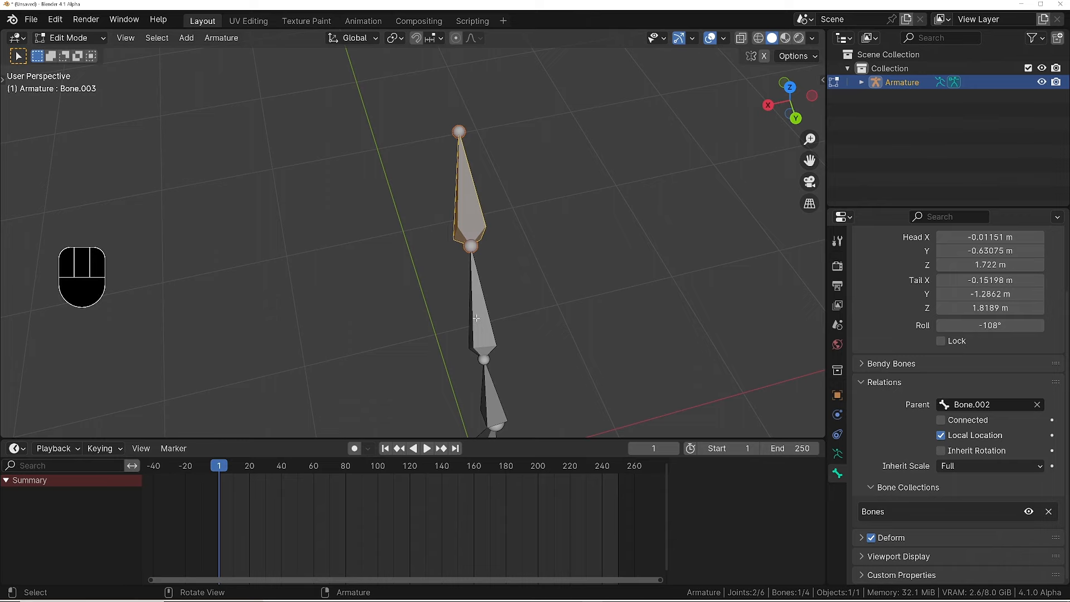
mouse_move(476, 318)
middle_mouse_down()
mouse_move(454, 310)
mouse_move(465, 311)
middle_mouse_up()
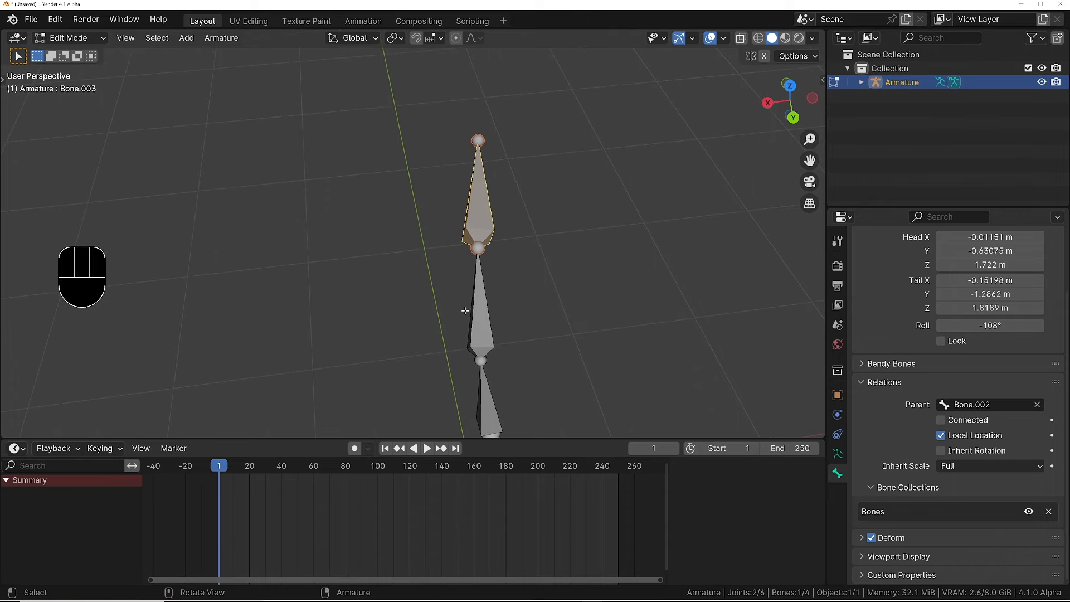
mouse_move(466, 310)
middle_mouse_down()
mouse_move(472, 296)
mouse_move(511, 336)
mouse_move(452, 313)
middle_mouse_up()
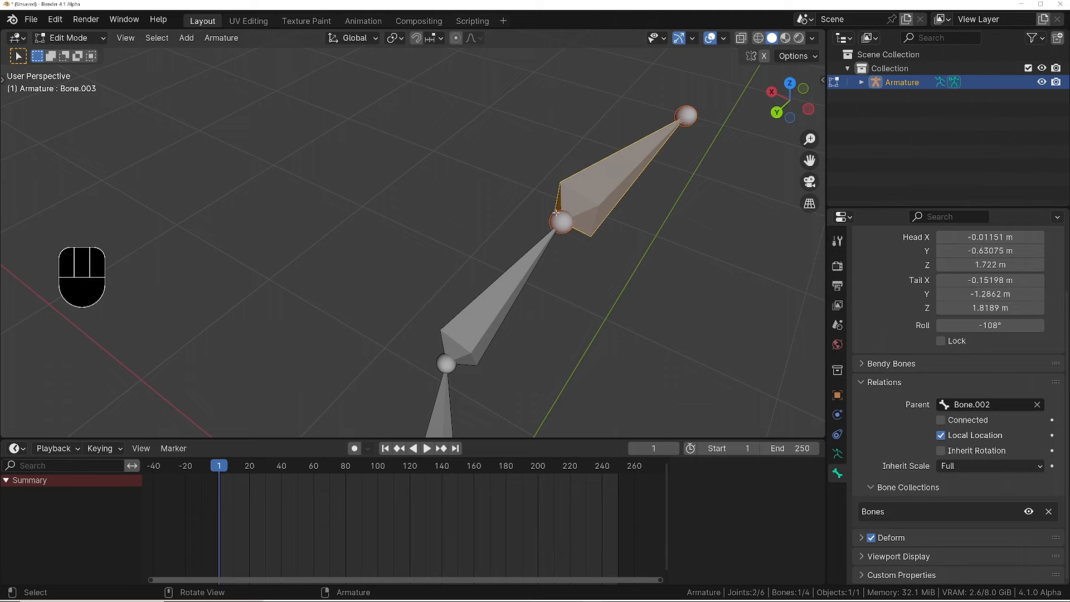
middle_click_drag(557, 111, 641, 206)
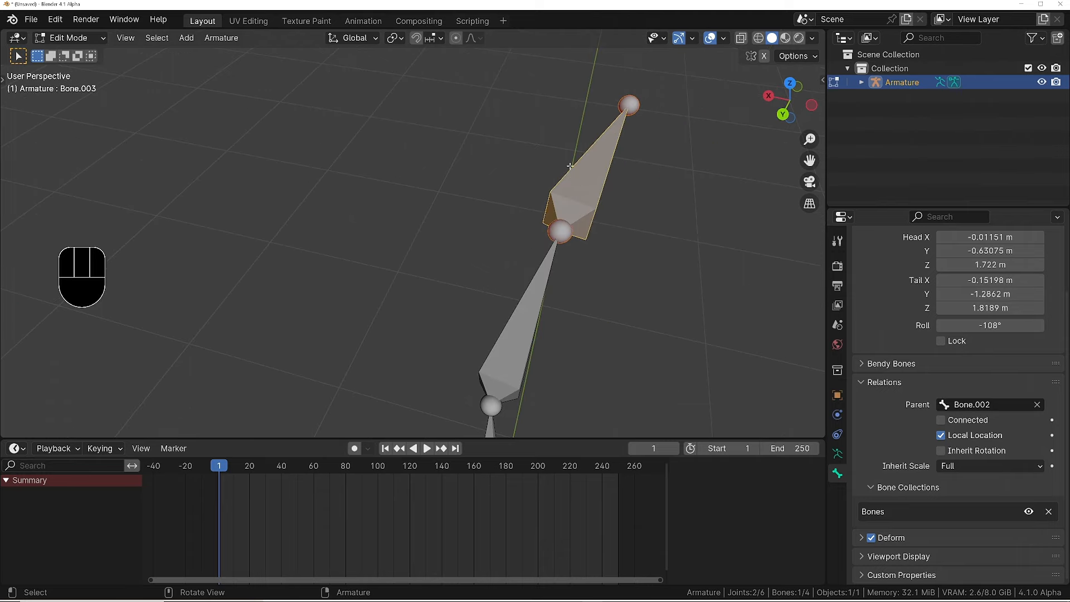
key("g")
right_click(602, 201)
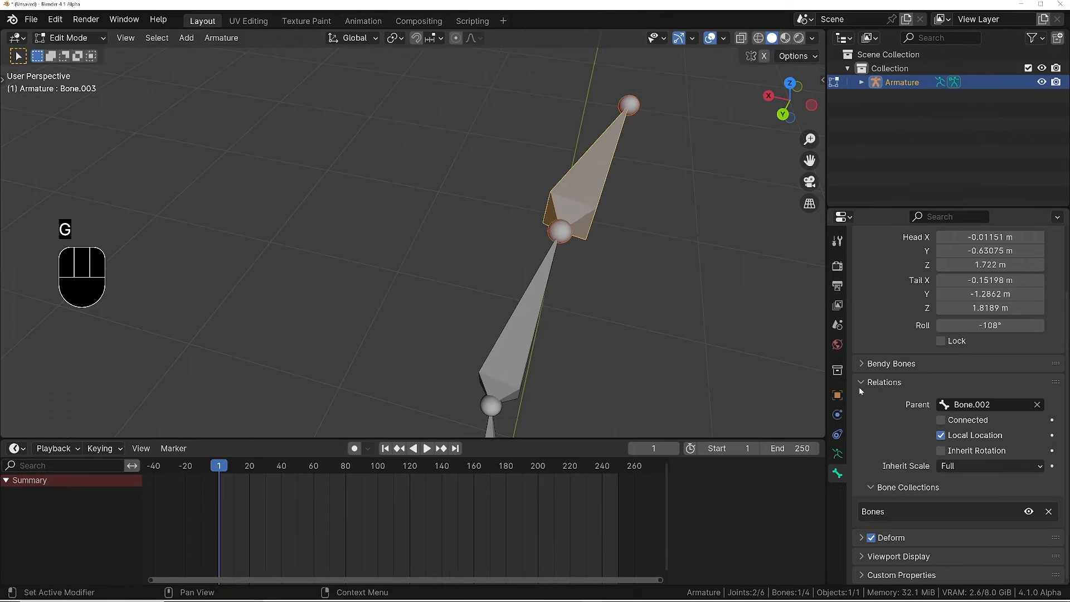
- Re-enable Connected for the last bone, try moving it with its parent's tail attached, and undo the move
left_click(941, 420)
key("g")
right_click(525, 288)
key("g")
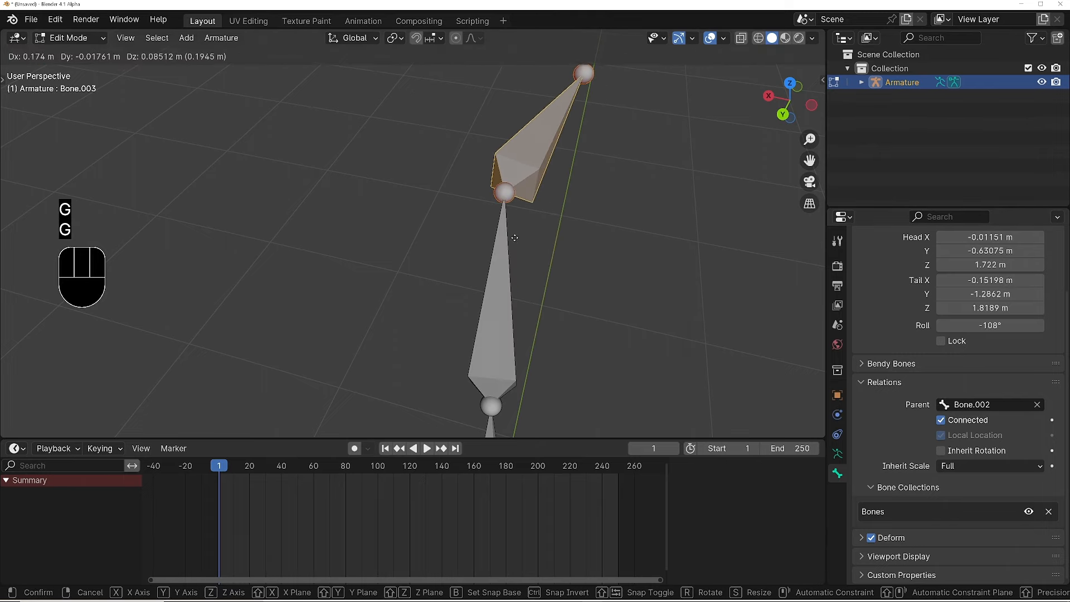
left_click(497, 389)
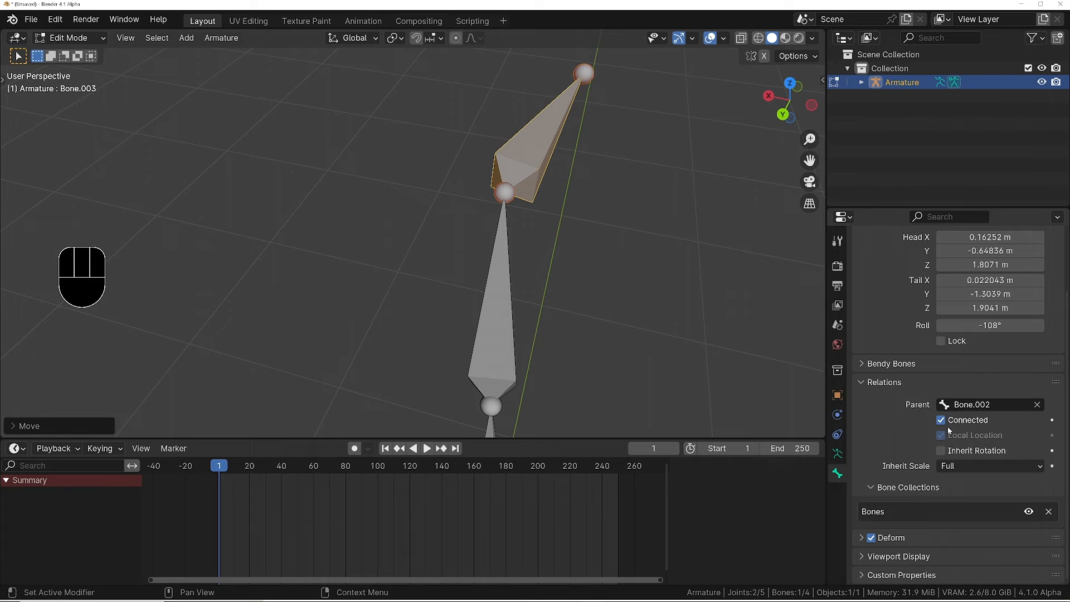
key("ctrl+z")
middle_click_drag(613, 289, 567, 246)
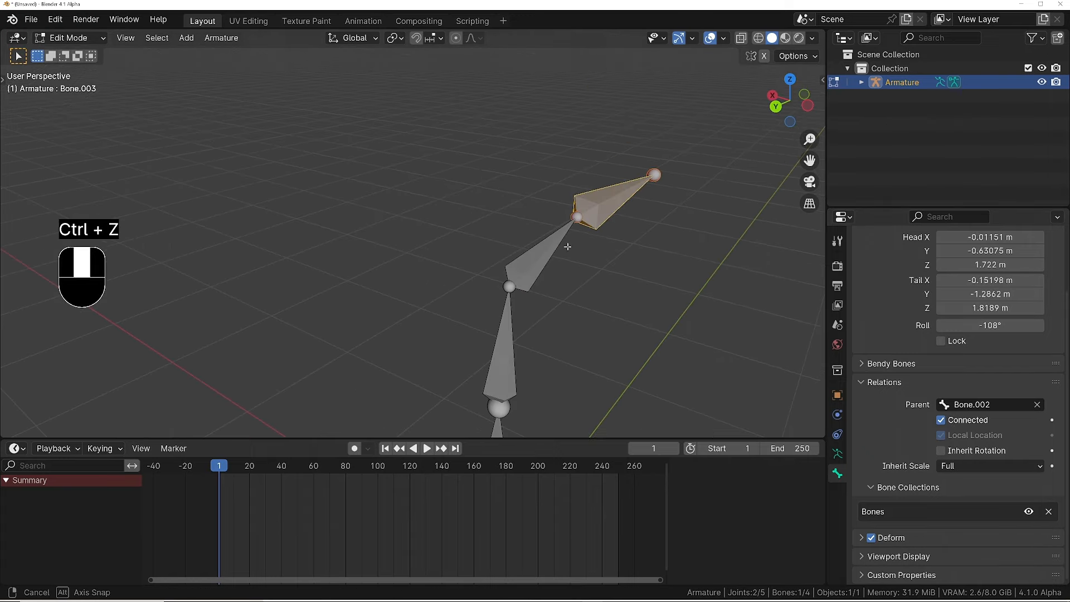
middle_click_drag(910, 506, 931, 425)
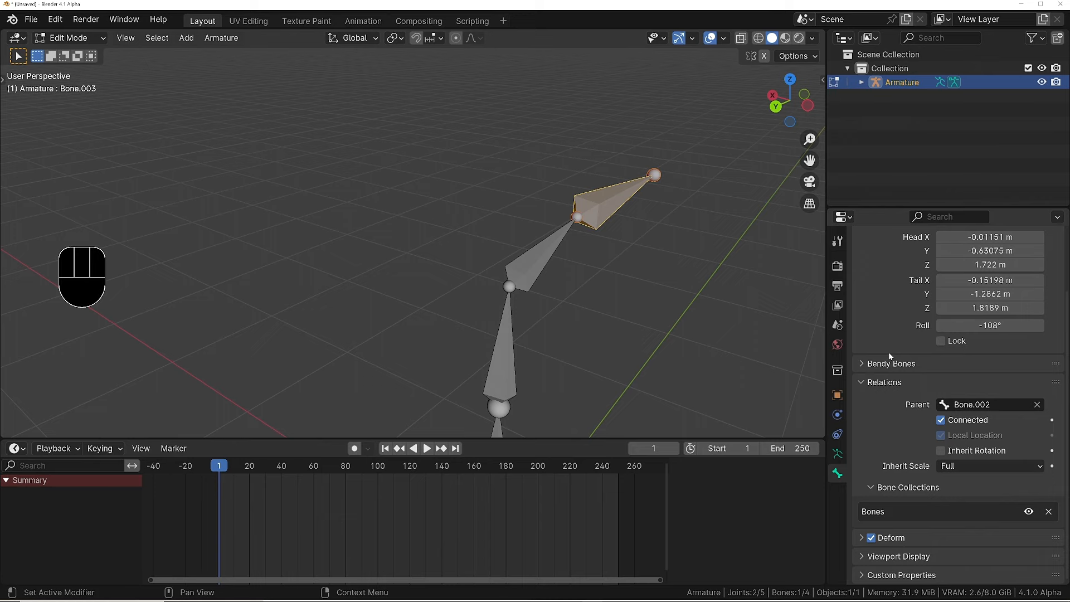
left_click(838, 455)
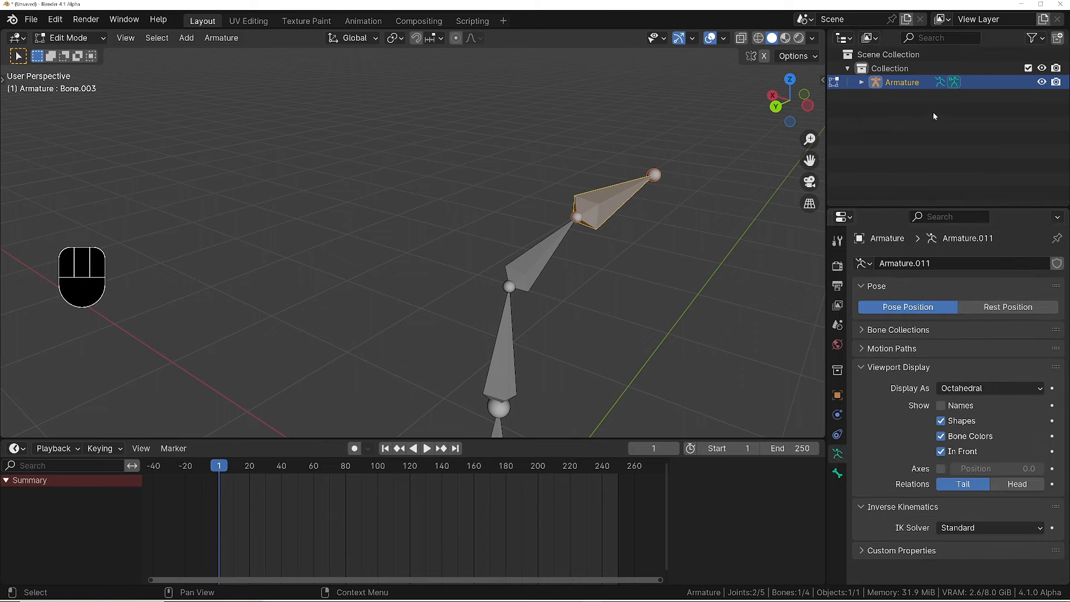
left_click(838, 474)
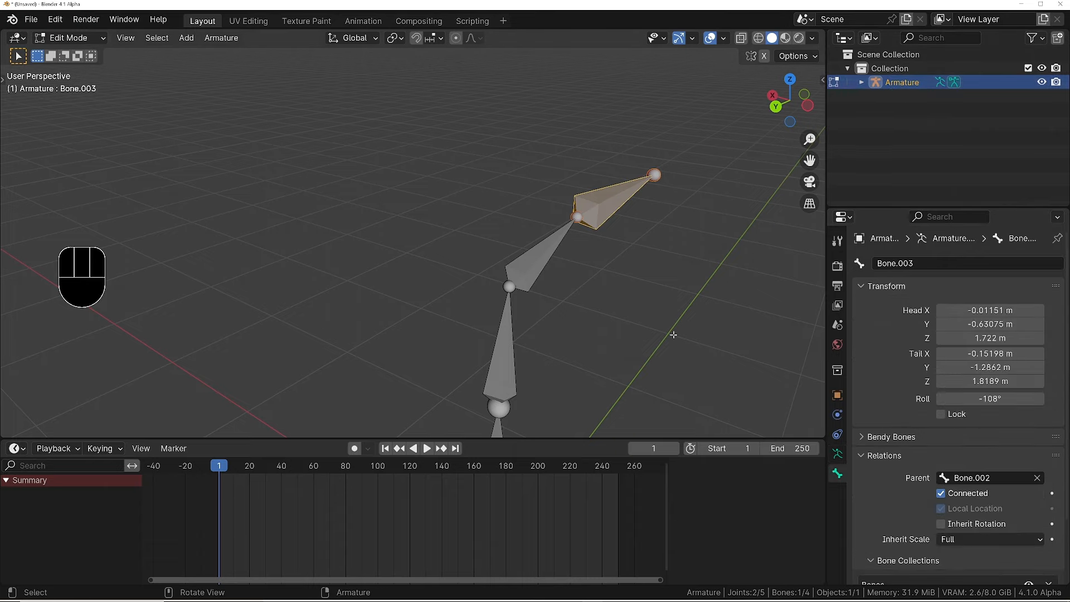
- Place the 3D cursor beside the chain, add a separate bone there, and examine its Parent setting
middle_click_drag(672, 333, 613, 356)
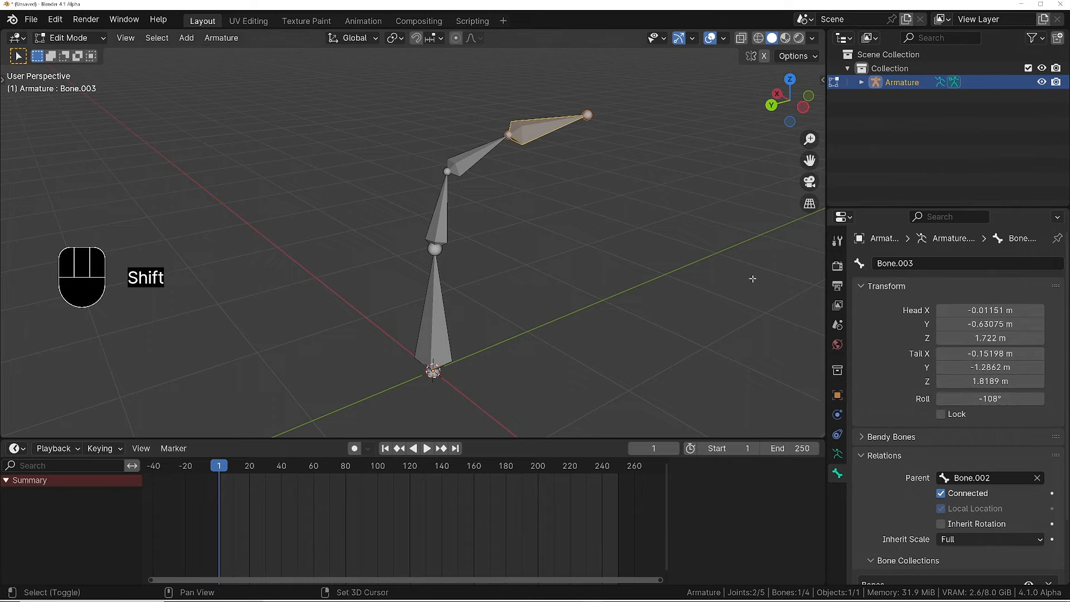
middle_click_drag(598, 315, 529, 305, "shift")
right_click(528, 305, "shift")
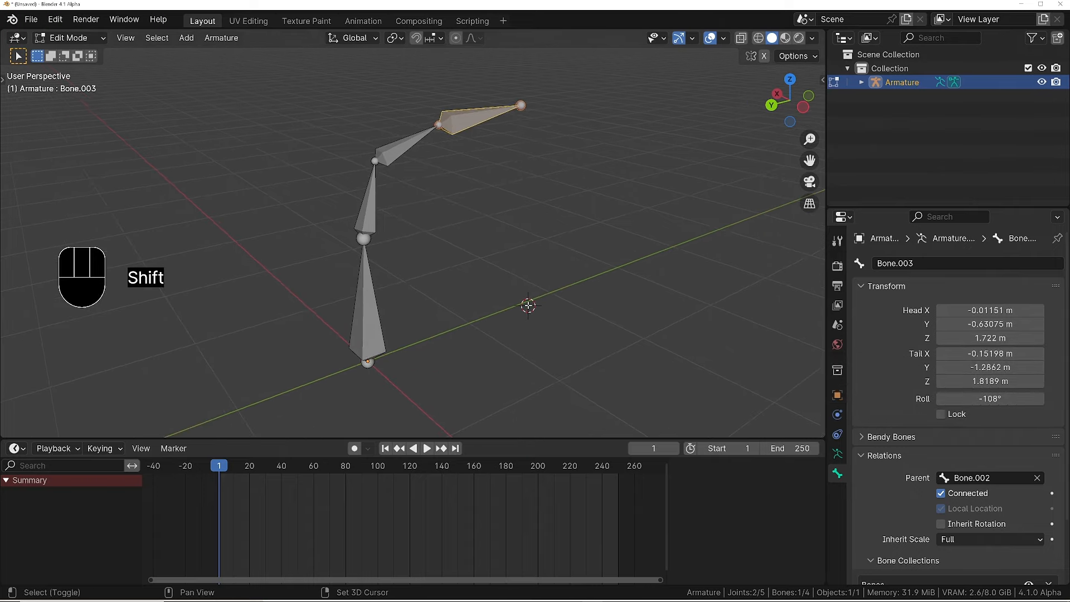
key("shift+a")
middle_click_drag(528, 244, 537, 247)
left_click(537, 247)
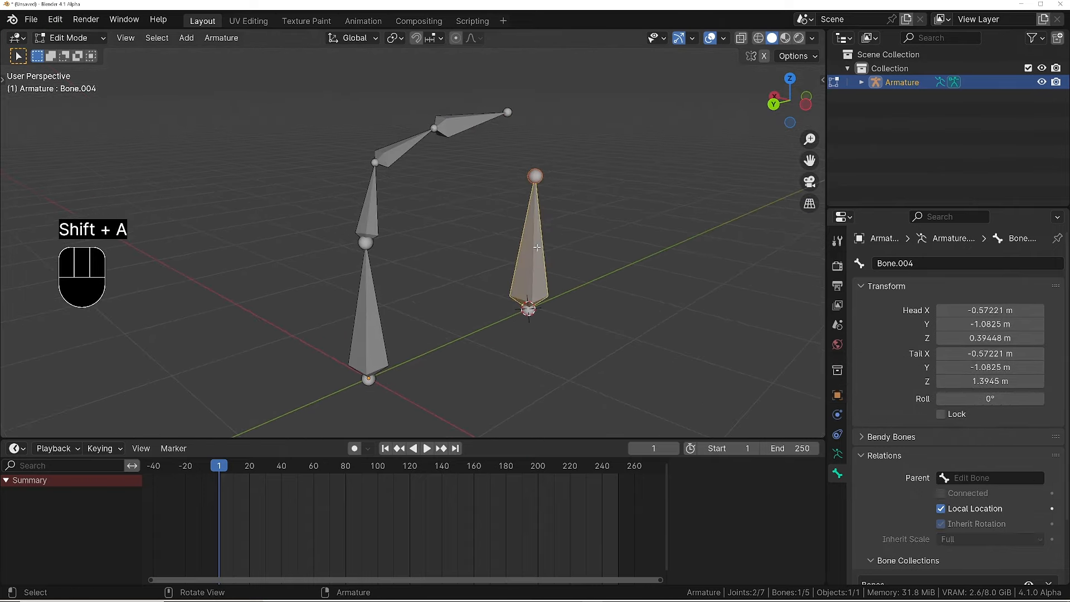
scroll(900, 440, "down", 3)
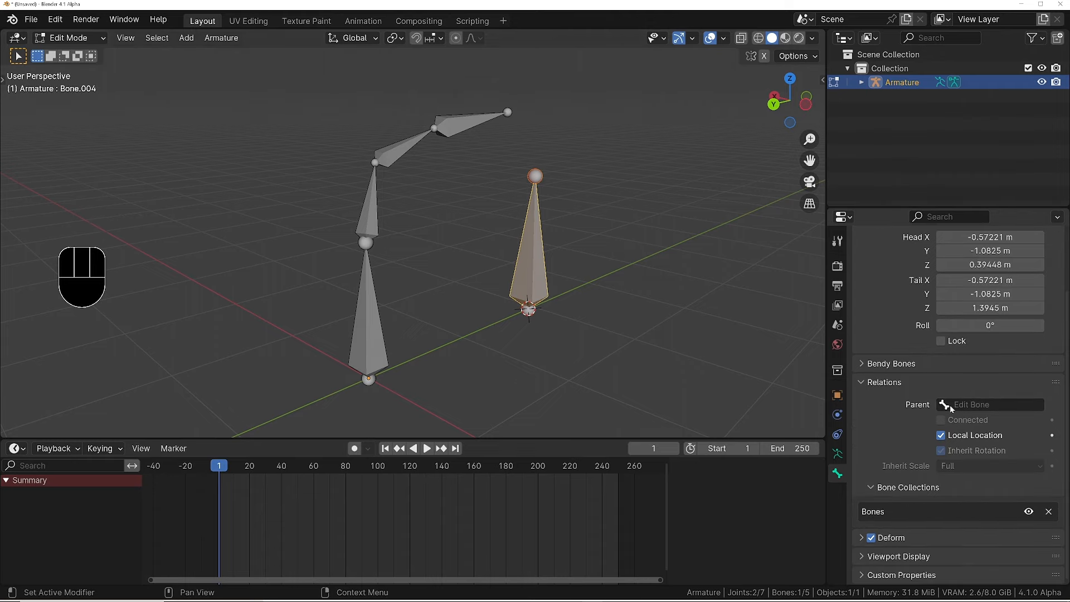
middle_click_drag(530, 296, 519, 290)
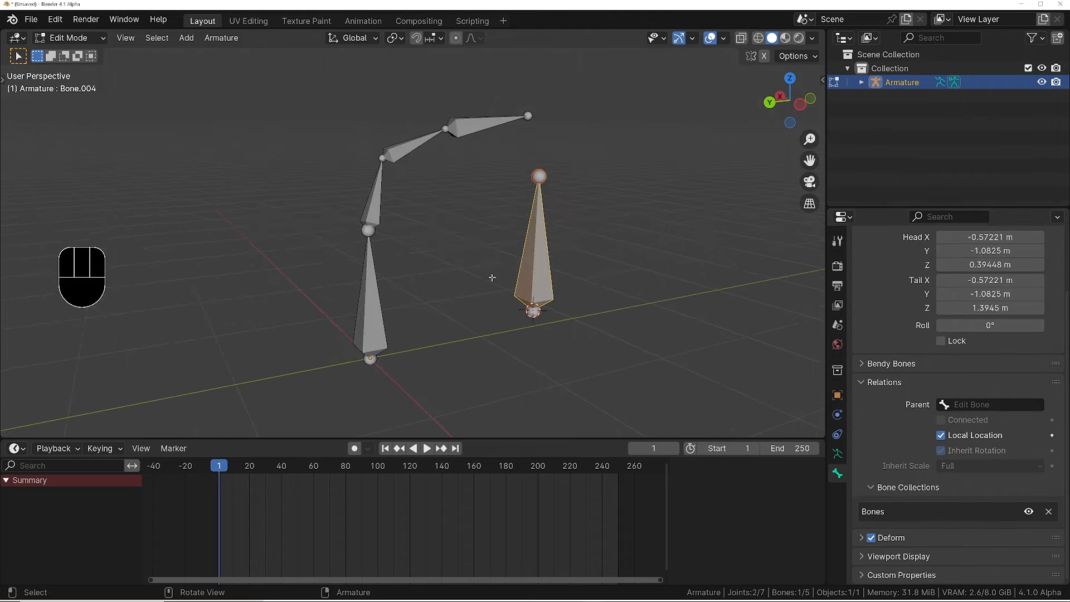
- Switch to Pose Mode and try rotating the chain's base bone, cancelling the rotation
key("Tab")
left_click(380, 296)
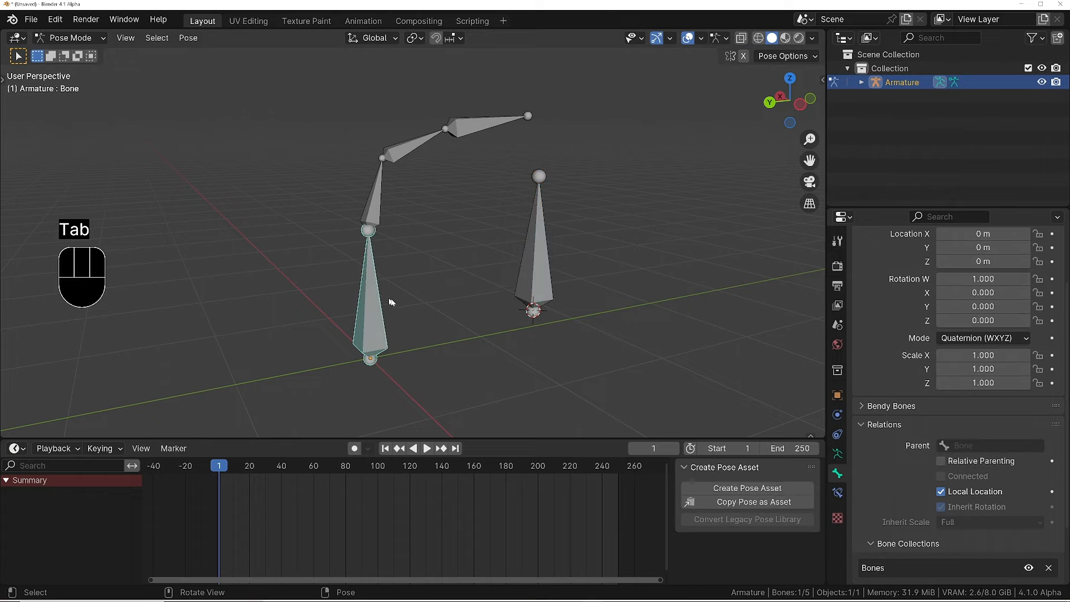
key("r")
right_click(540, 203)
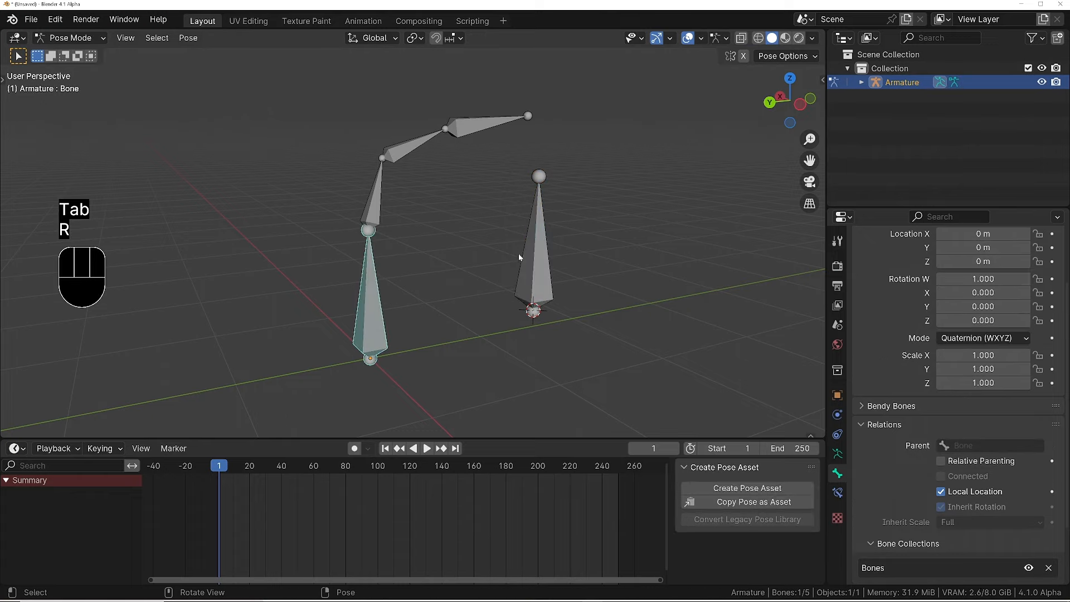
key("r")
right_click(437, 279)
middle_click_drag(437, 279, 433, 249)
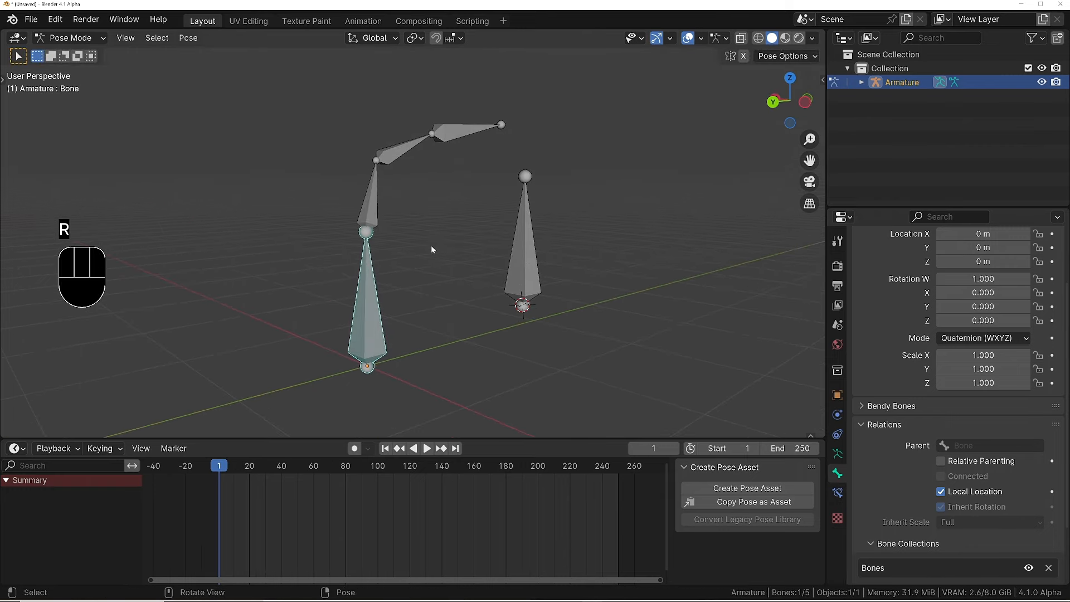
- Delete the separate bone beside the chain in Edit Mode
left_click(531, 260)
key("Tab")
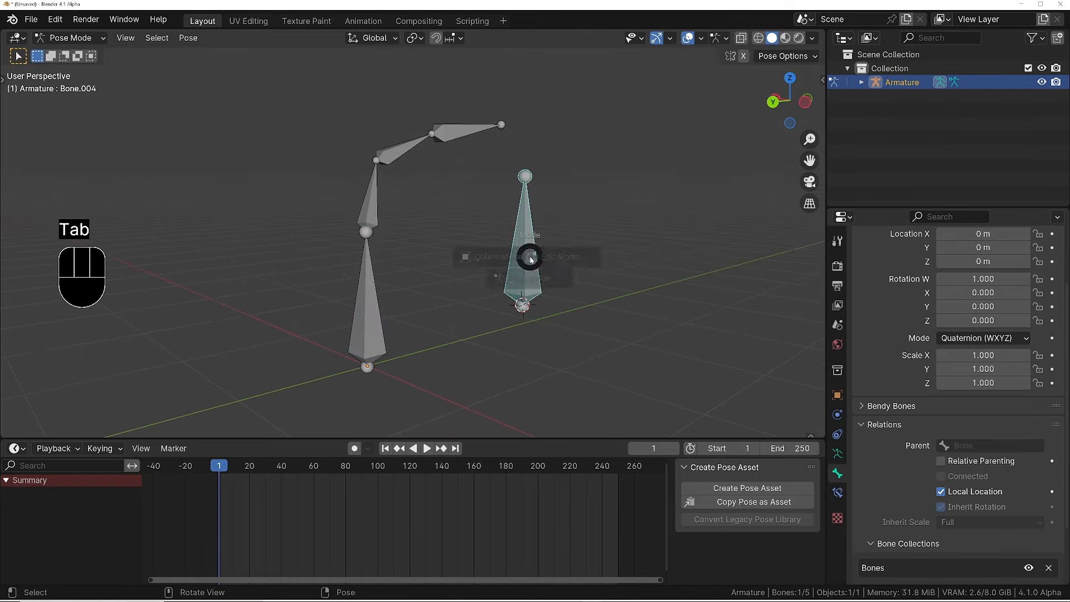
left_click(592, 263)
key("x")
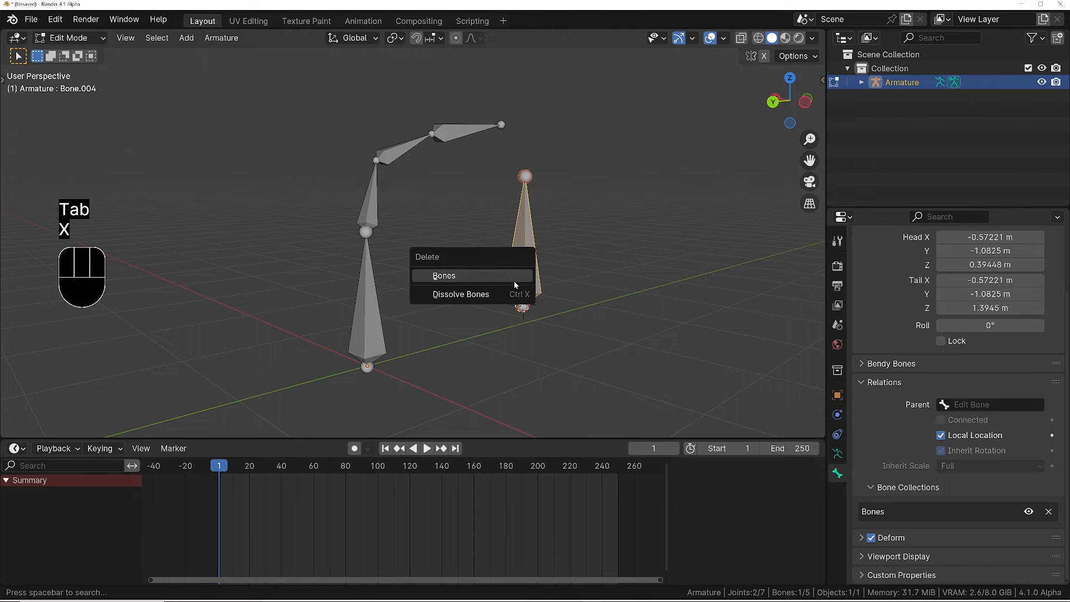
left_click(478, 273)
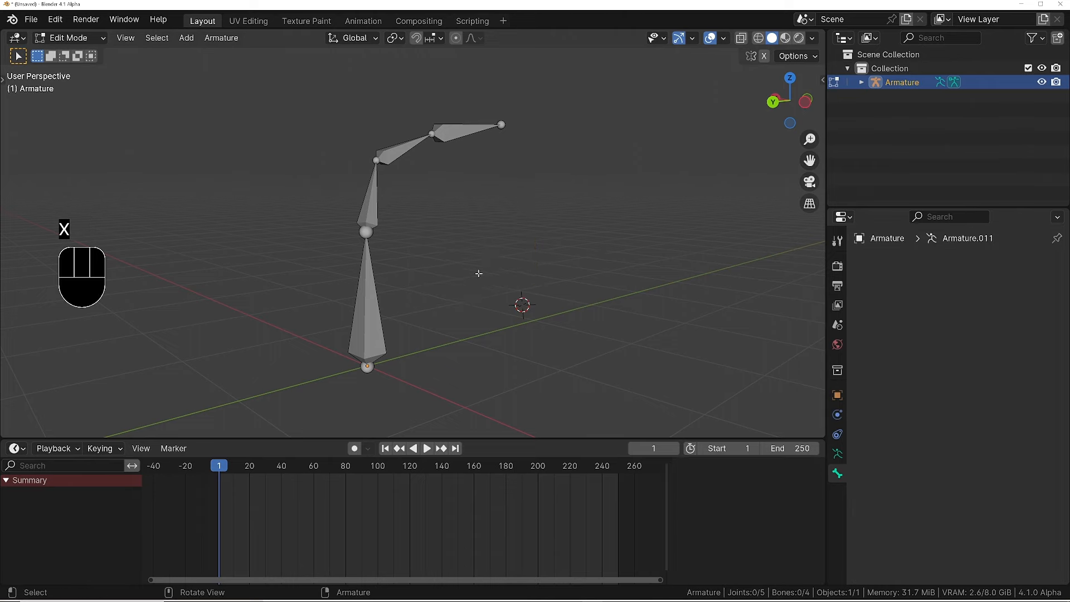
- Show the armature's data properties with its Pose Position and Rest Position options, and examine the chain's bones in Edit Mode up to the last one
middle_click_drag(516, 265, 442, 261)
middle_click_drag(442, 223, 442, 261, "ctrl")
middle_click_drag(529, 282, 562, 292, "shift")
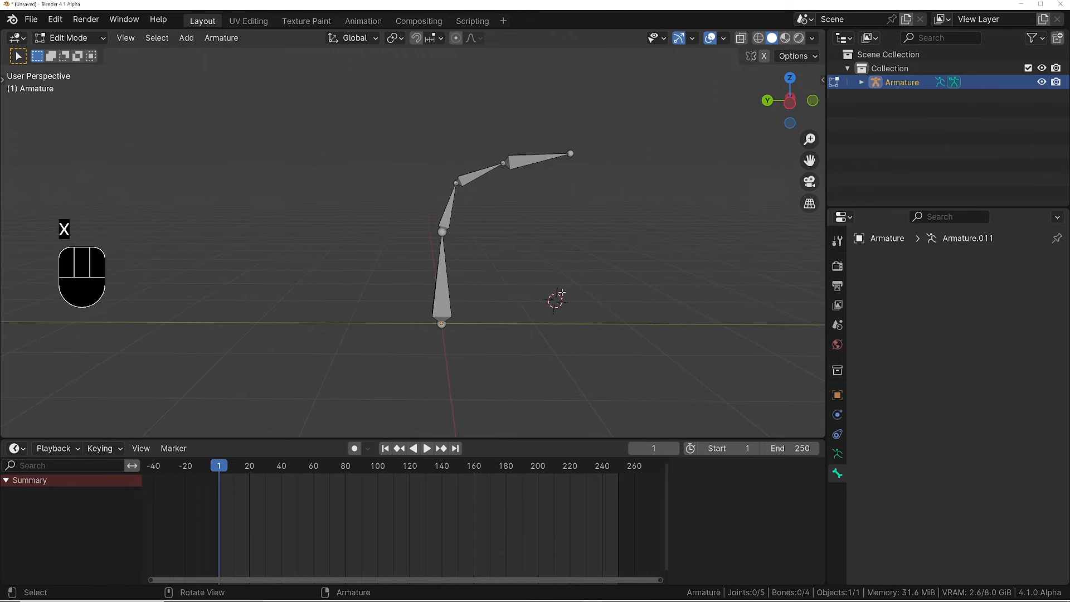
left_click(837, 455)
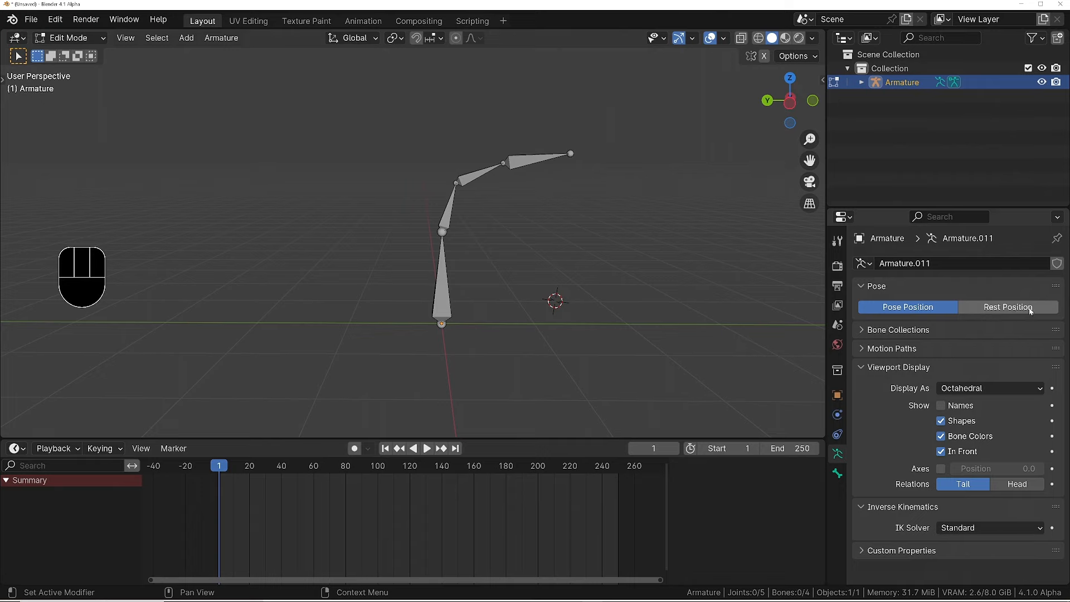
mouse_move(430, 222)
middle_mouse_down()
mouse_move(449, 234)
mouse_move(447, 212)
middle_mouse_up()
key("Tab")
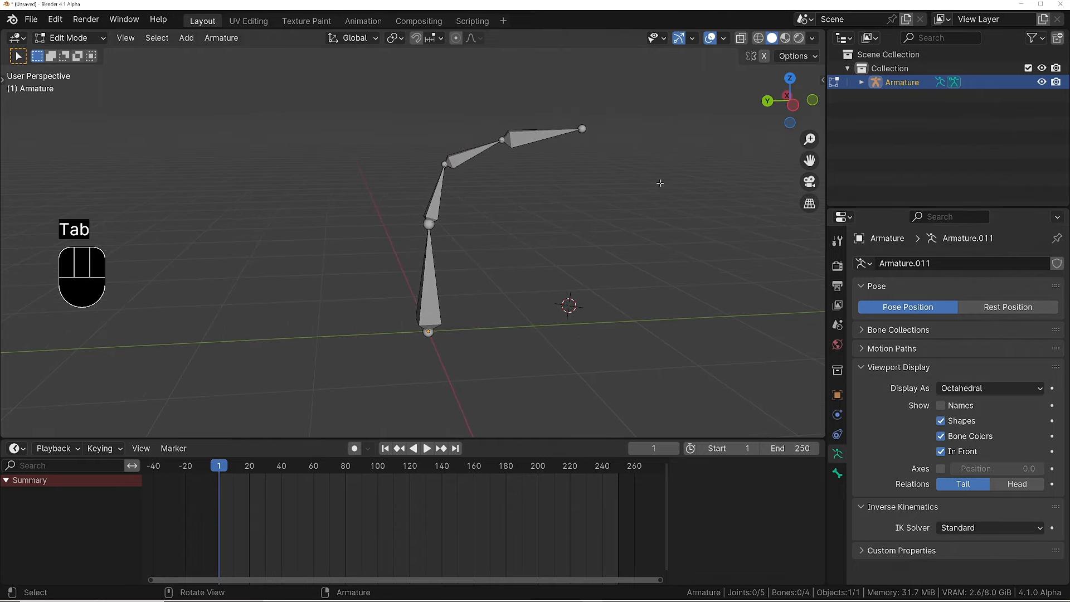
left_click(433, 240)
left_click(433, 204)
left_click(474, 152)
left_click(528, 135)
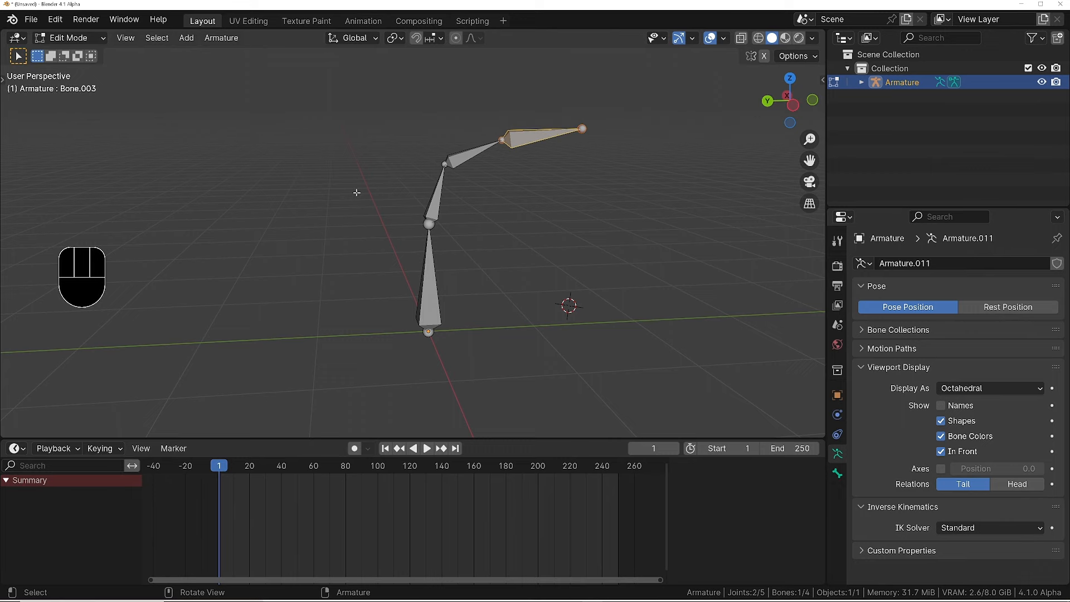
middle_click_drag(435, 255, 453, 240)
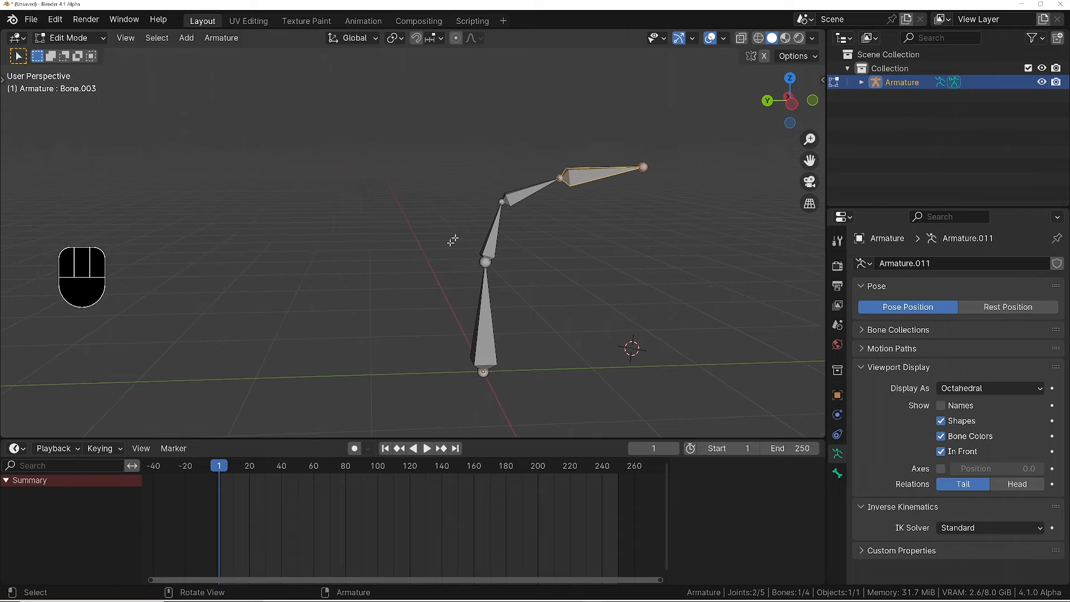
- Switch to Pose Mode and rotate the third bone of the chain downward
key("Tab")
left_click(448, 207)
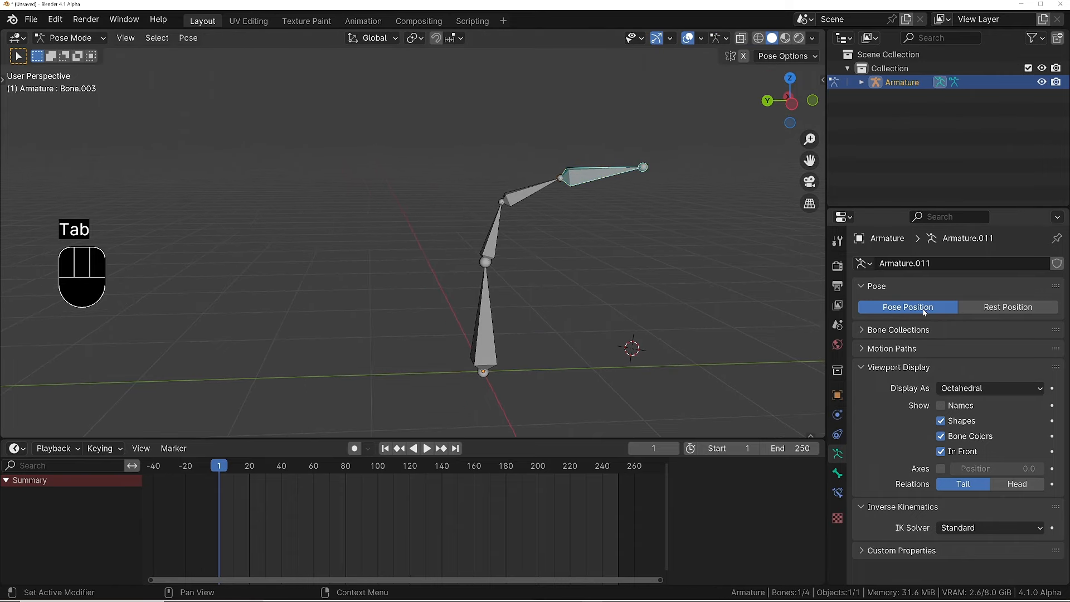
middle_click_drag(633, 261, 539, 235)
left_click(549, 192)
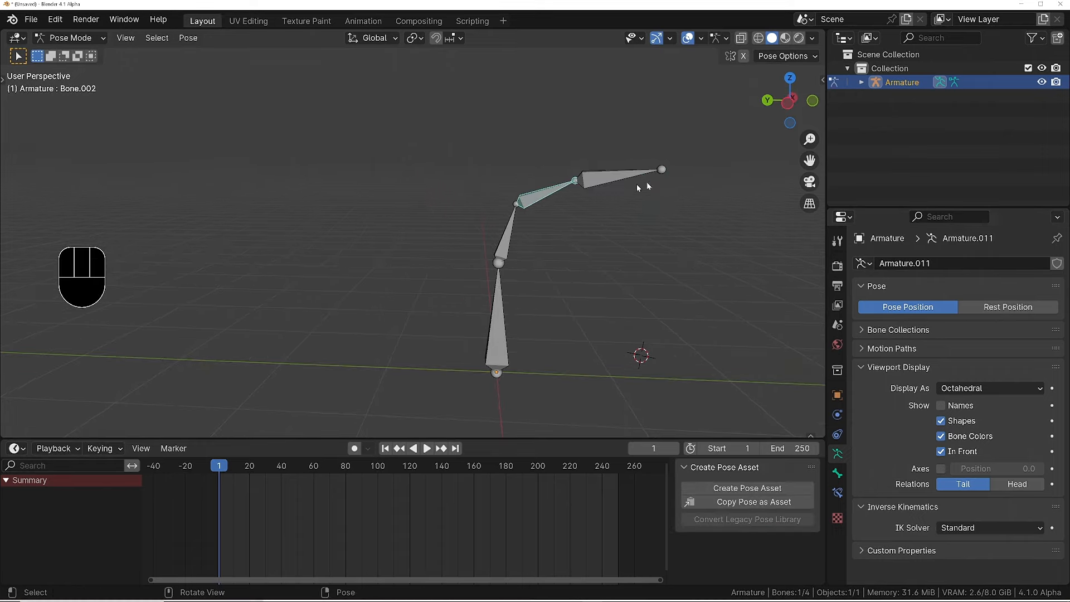
key("r")
left_click(561, 350)
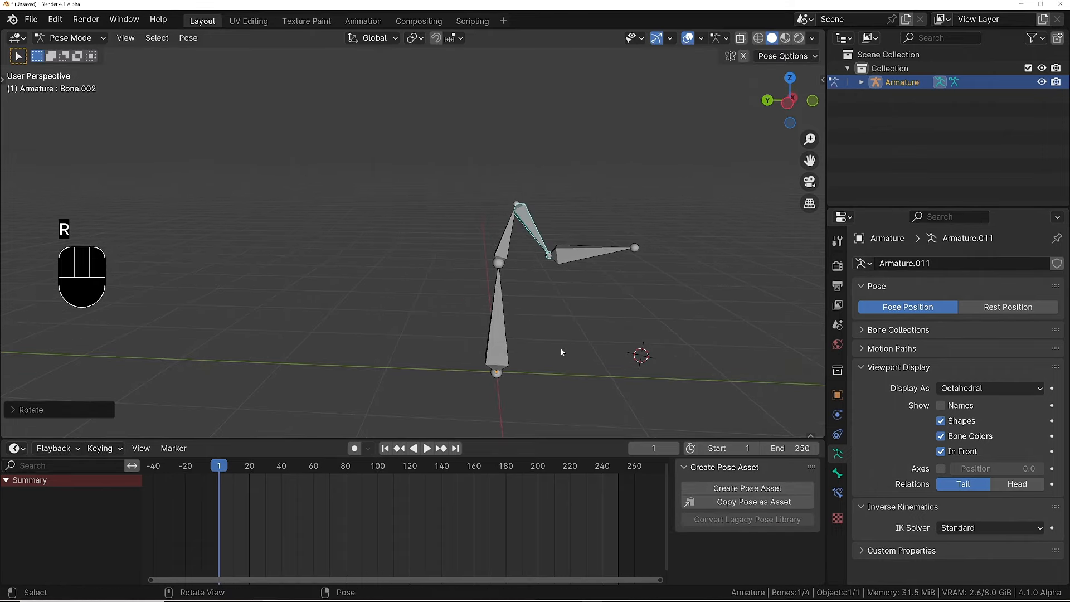
middle_click_drag(503, 243, 461, 179)
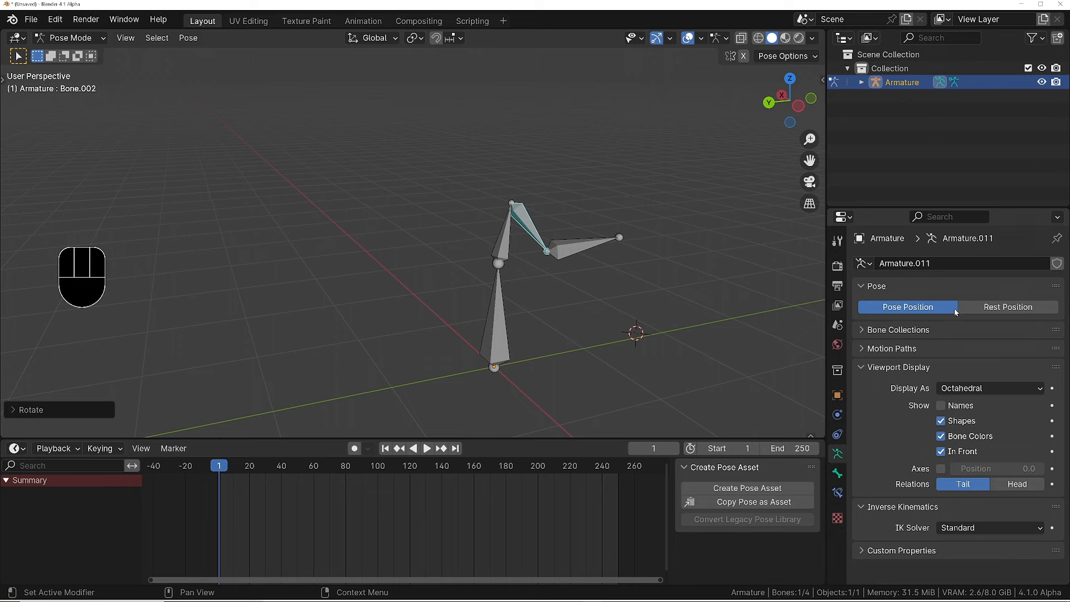
- Preview the armature in Rest Position, return it to Pose Position, and examine the posed chain
left_click(1012, 310)
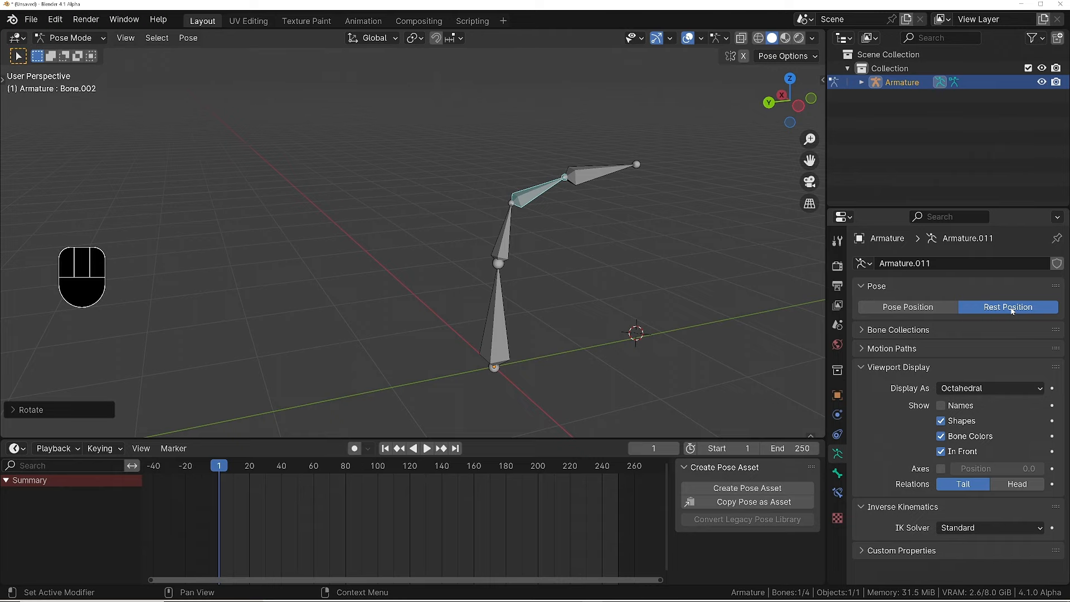
left_click(932, 308)
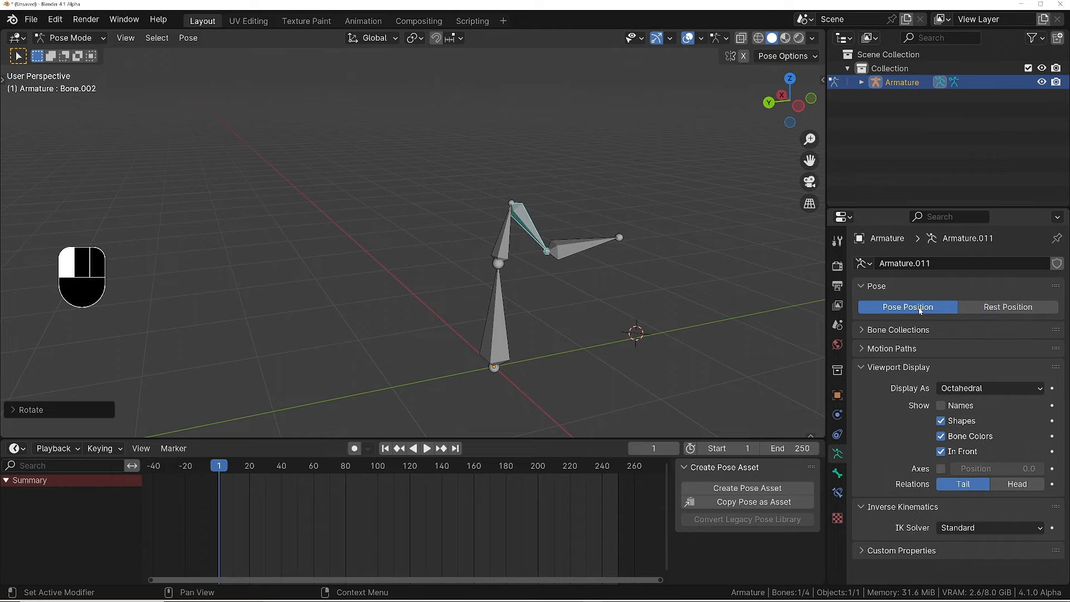
middle_click_drag(437, 296, 422, 292)
middle_click_drag(511, 225, 511, 254, "ctrl")
middle_click_drag(512, 254, 475, 199, "shift")
middle_click_drag(475, 199, 462, 148)
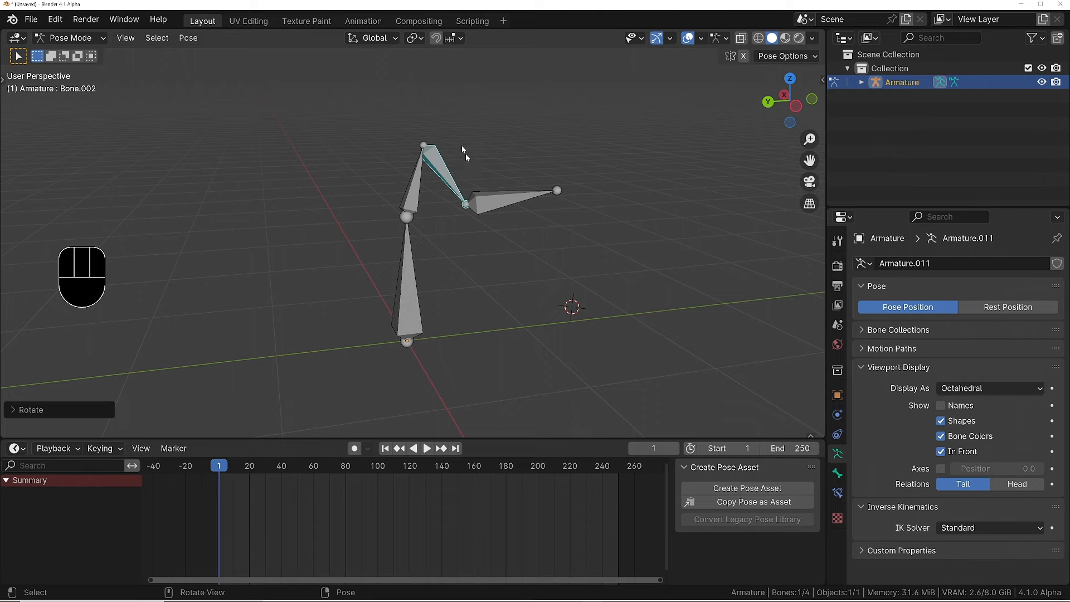
- Clear all pose transforms from the third bone of the chain
left_click(188, 38)
mouse_move(205, 71)
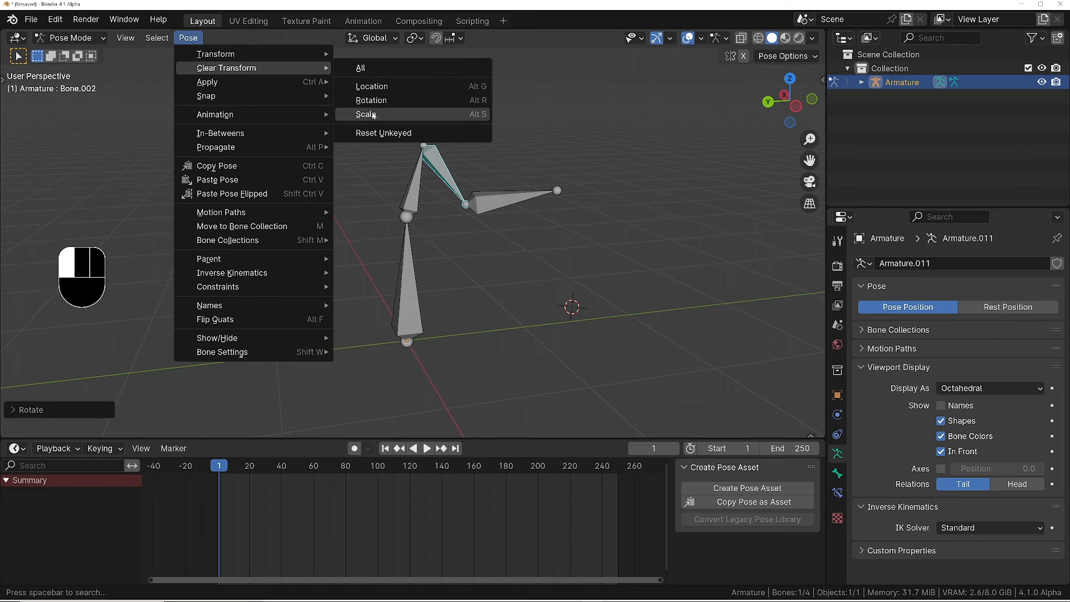
left_click(365, 68)
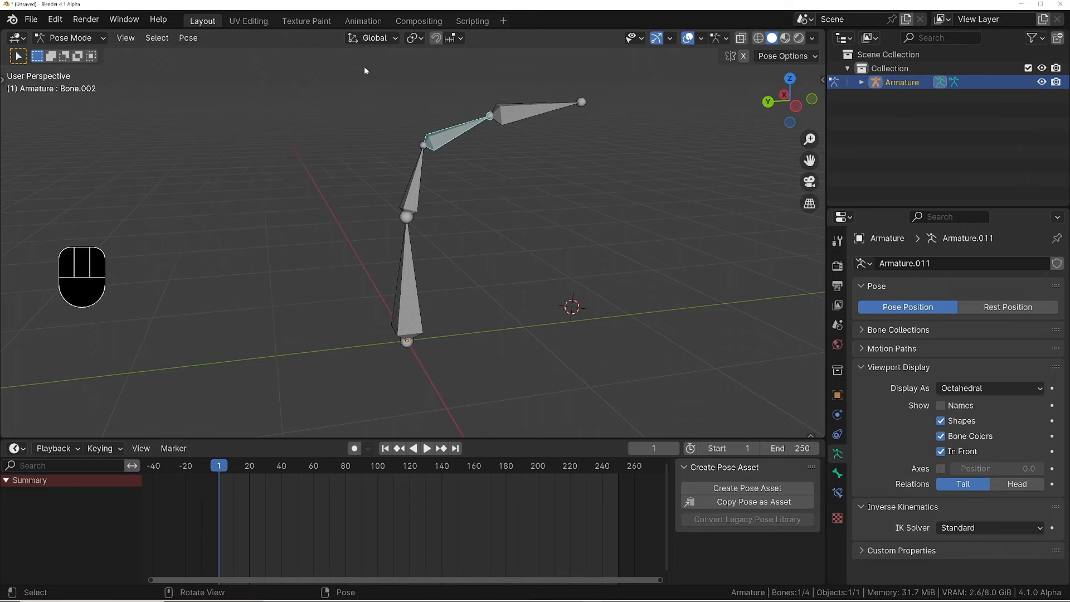
middle_click_drag(479, 135, 534, 170, "ctrl")
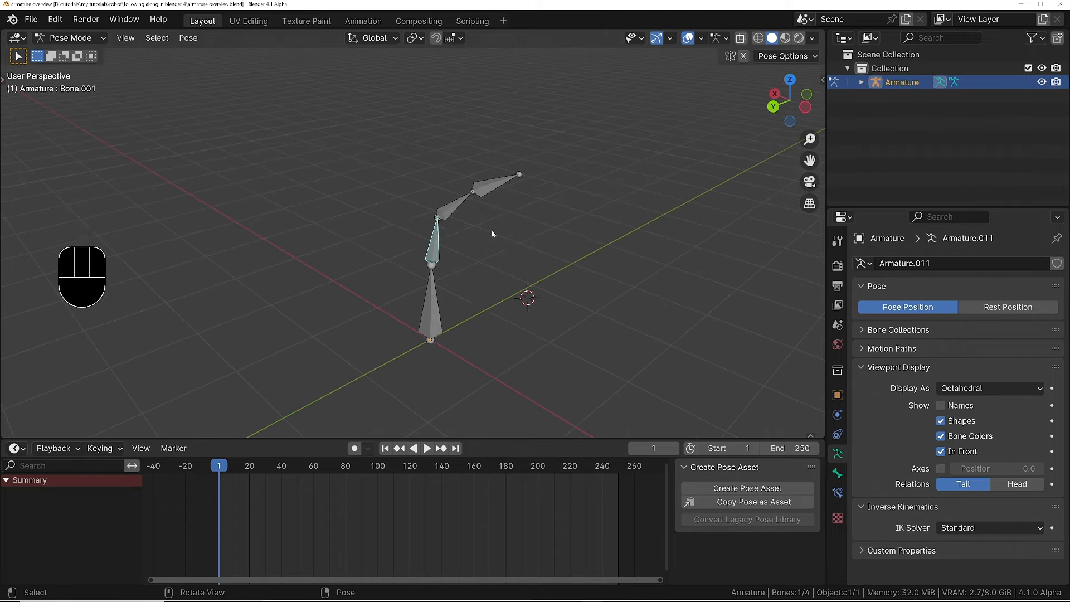
key("Tab")
left_click(495, 313)
middle_click_drag(465, 308, 436, 239)
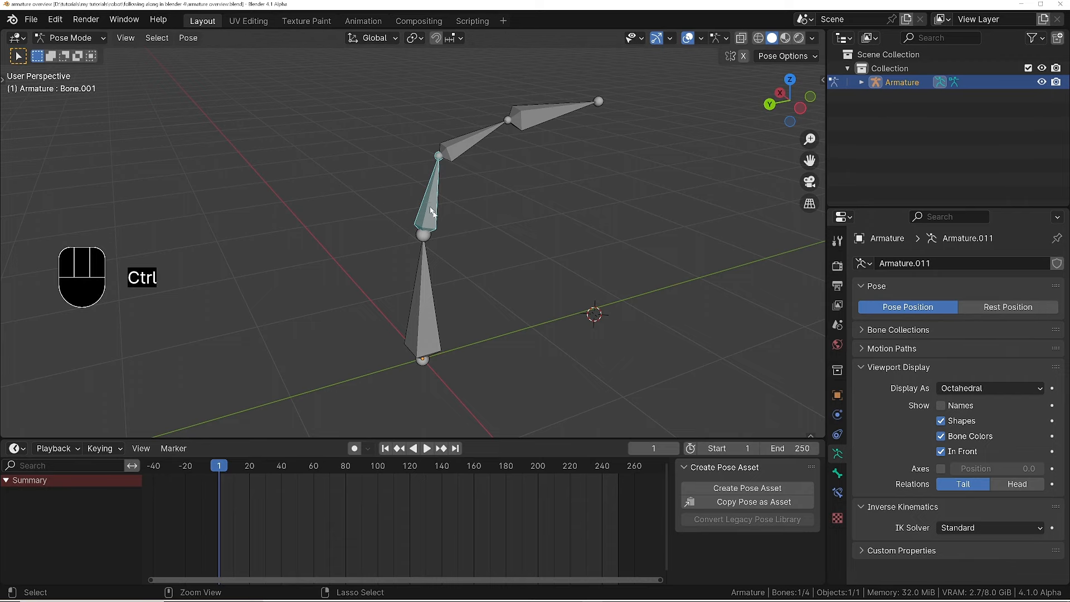
middle_click_drag(430, 210, 431, 266, "ctrl")
middle_click_drag(431, 266, 496, 254, "shift")
- Switch to Object Mode and duplicate the armature twice along the X axis, making a row of three roughly evenly spaced chains
key("Tab")
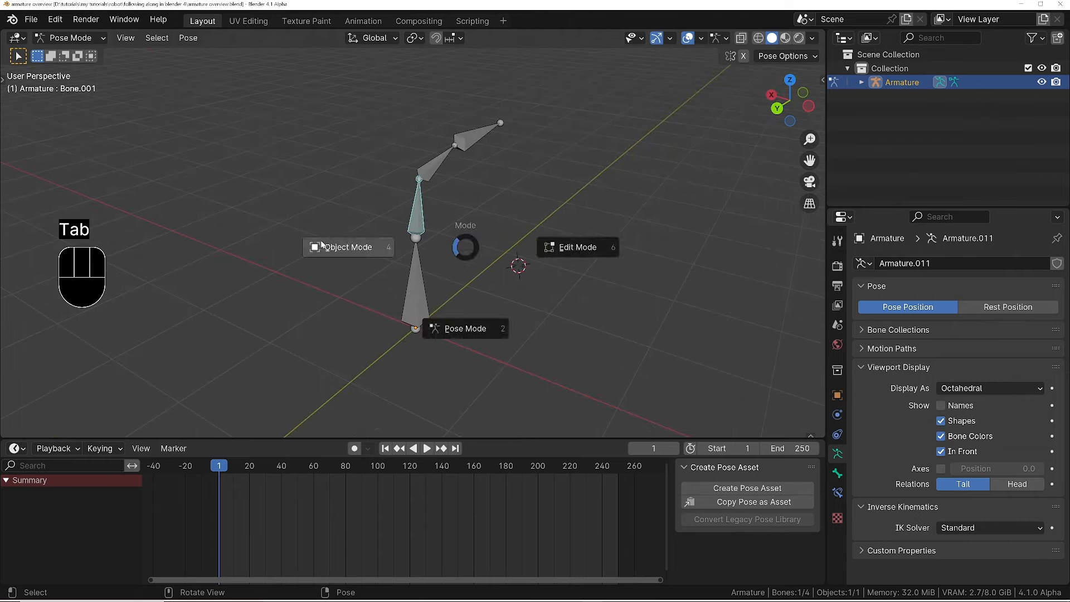
left_click(330, 243)
scroll(402, 295, "down", 3)
middle_click_drag(395, 282, 456, 307, "shift")
middle_click_drag(455, 307, 500, 306)
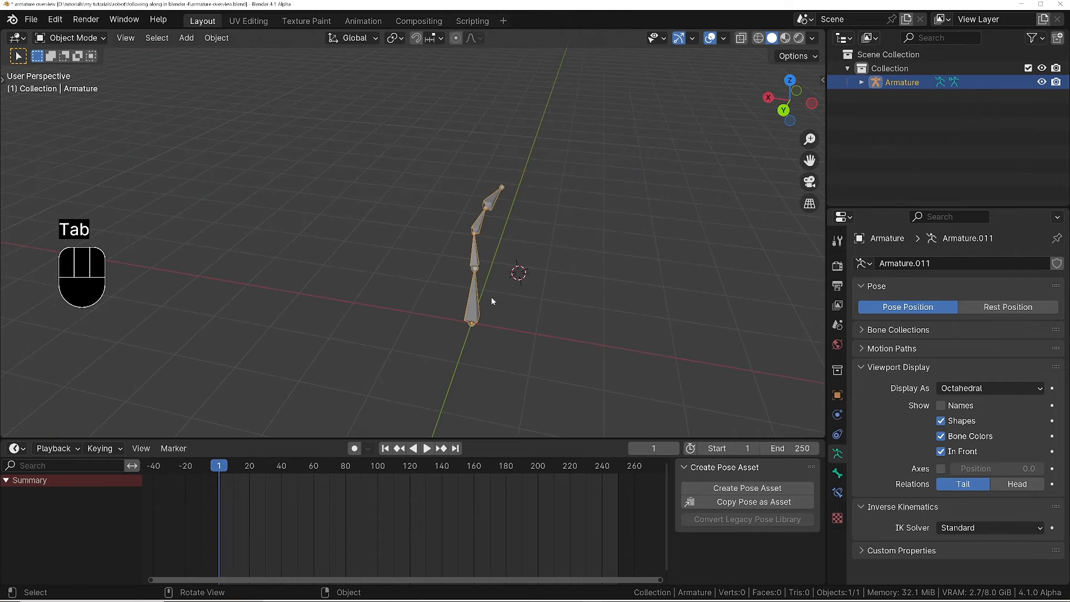
key("shift+d")
key("x")
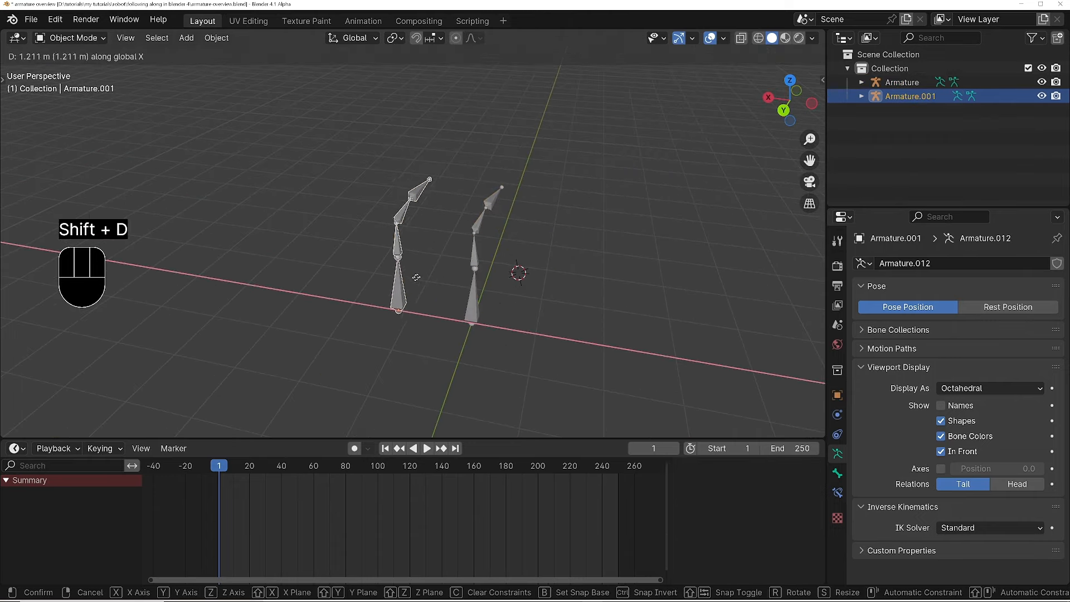
left_click(415, 281)
key("shift+d")
key("x")
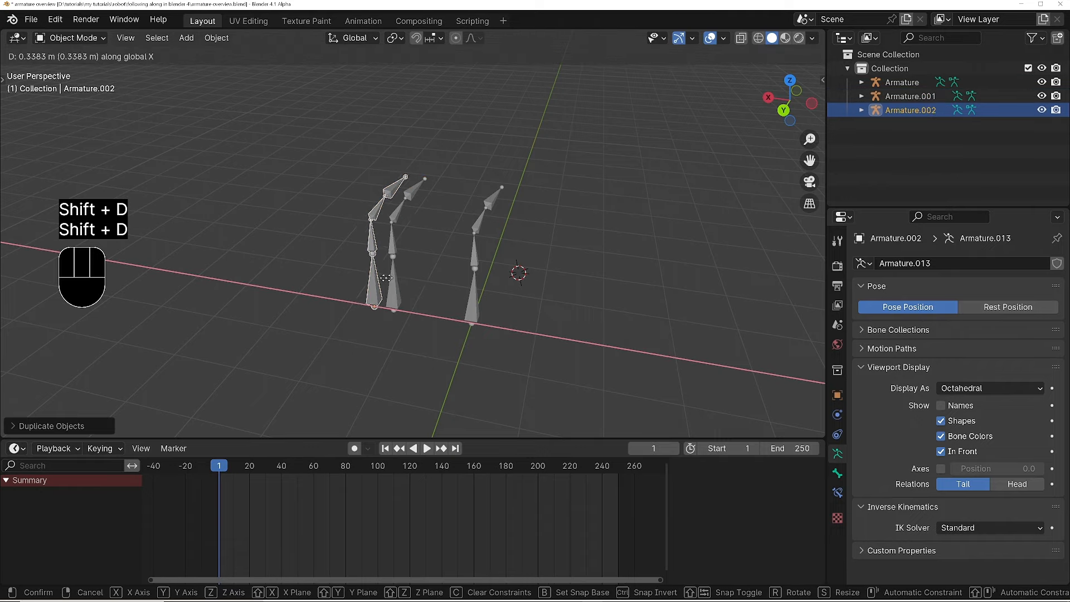
left_click(333, 280)
middle_click_drag(465, 299, 472, 258)
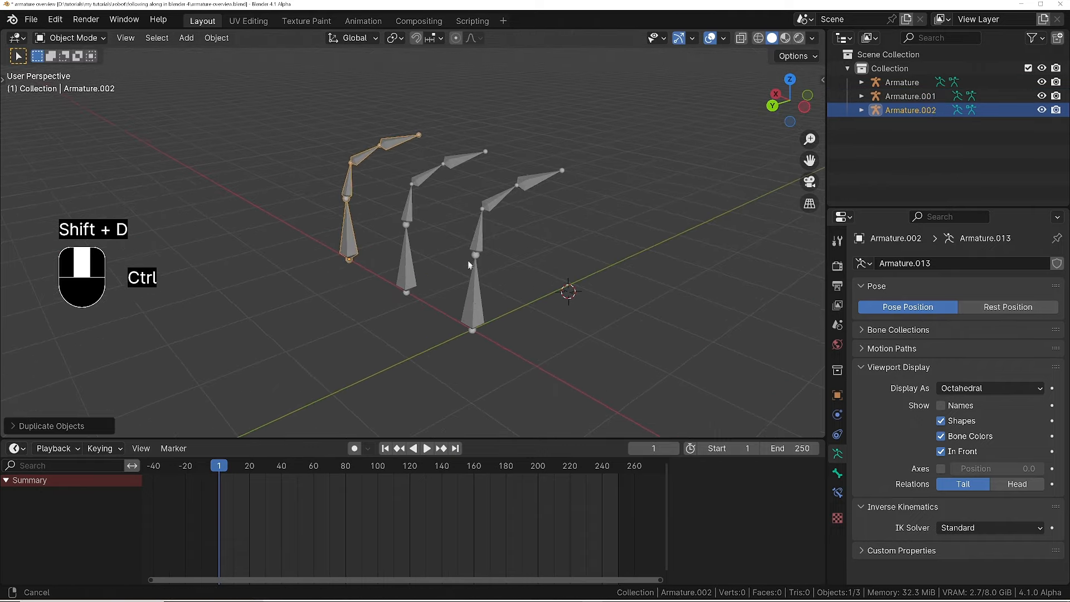
- Select the original armature at the world origin and isolate it in Local View
left_click(473, 296)
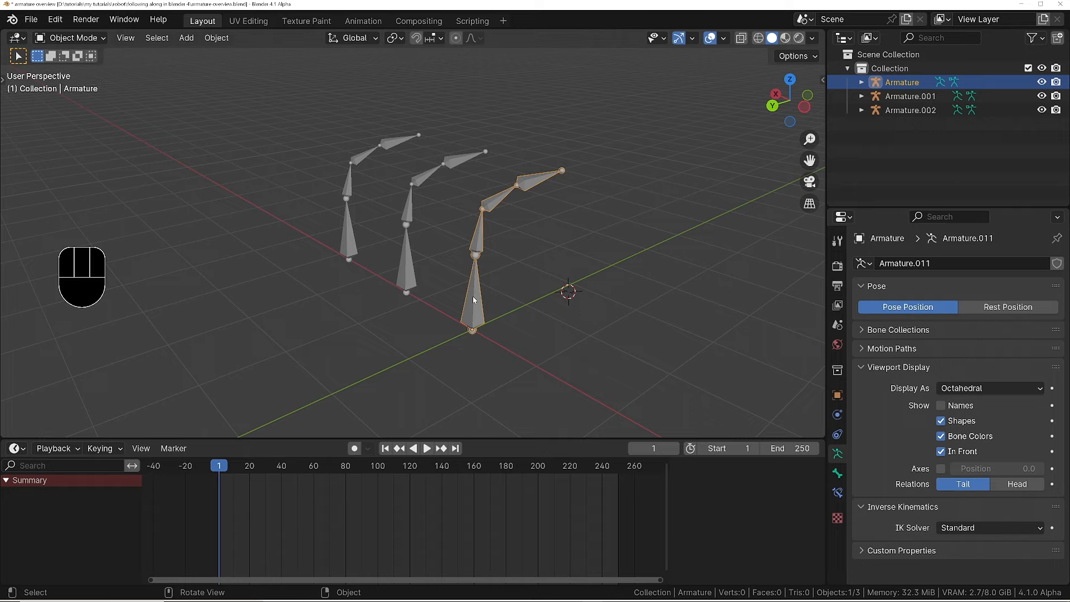
middle_click_drag(473, 299, 499, 267)
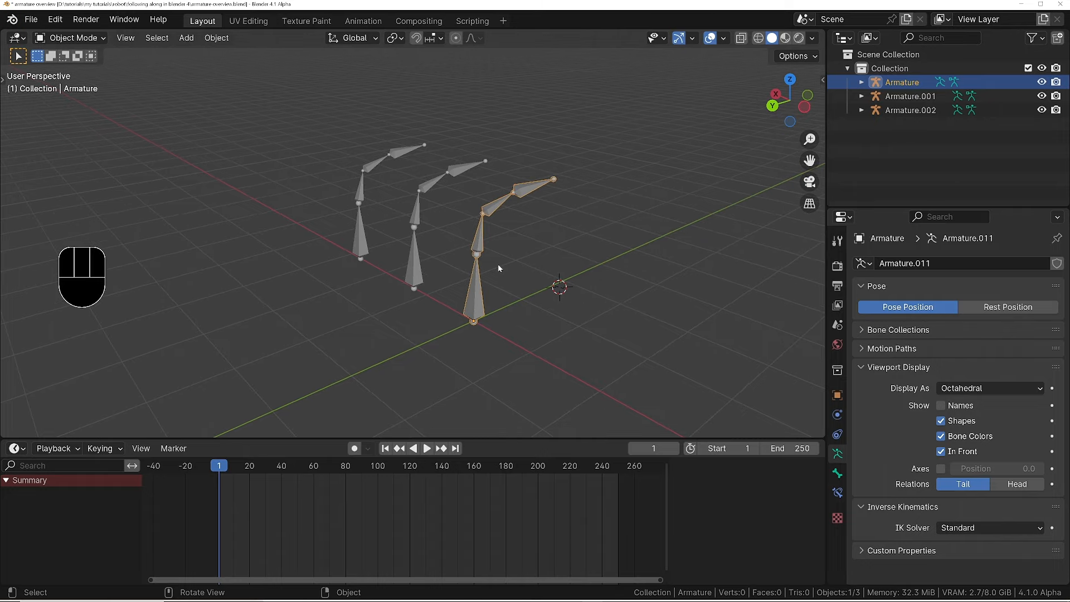
key("KP_Divide")
middle_click_drag(489, 167, 540, 247, "shift")
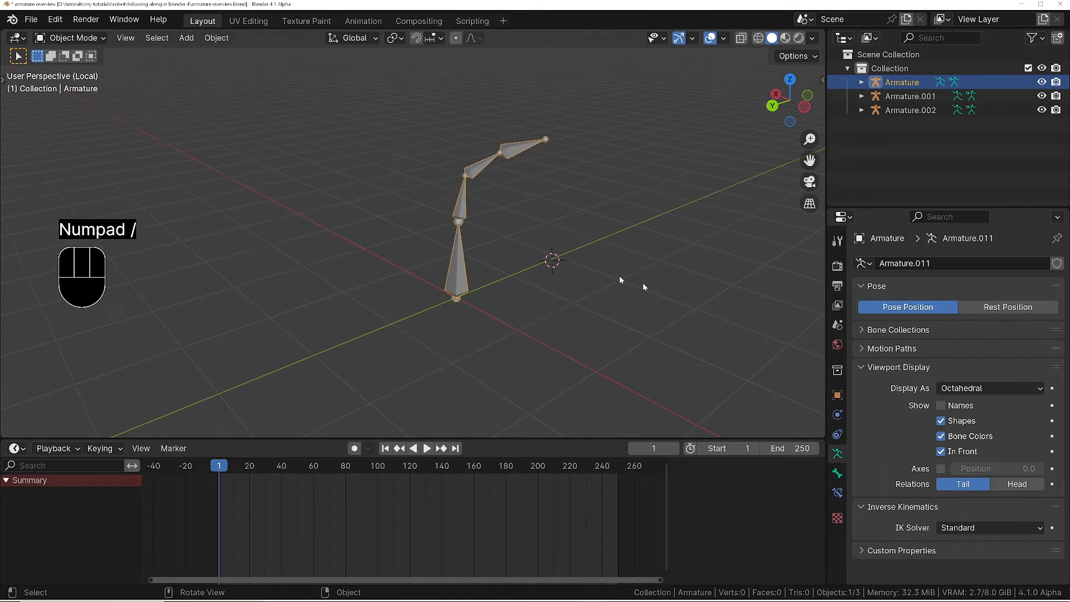
middle_click_drag(461, 256, 535, 177, "ctrl")
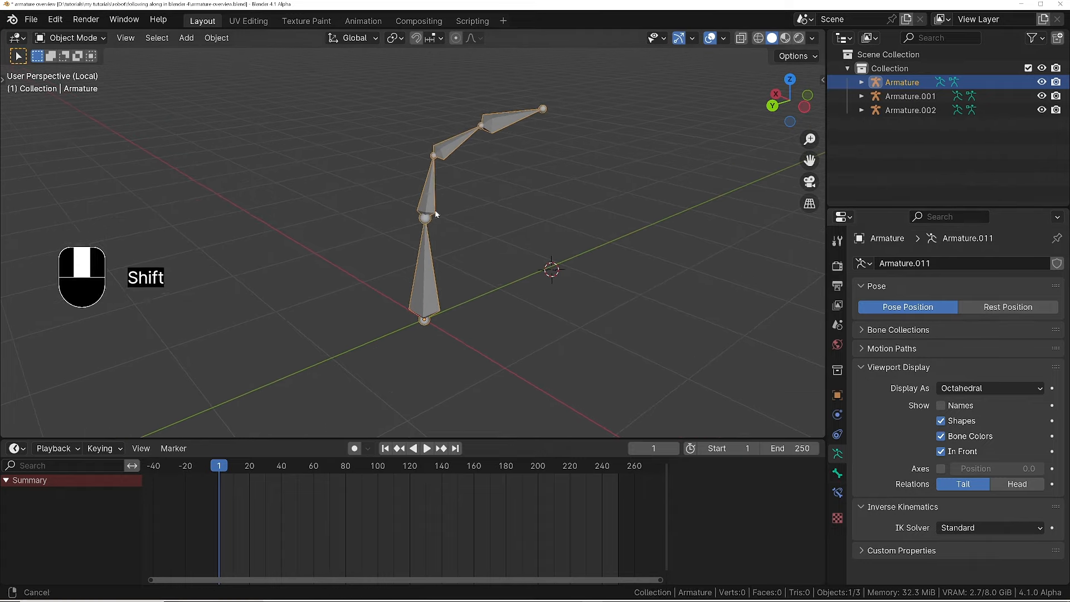
- Switch the armature to Pose Mode, select all its bones, and insert a keyframe at frame 1
key("Tab")
left_click(510, 252)
middle_click_drag(510, 252, 405, 230)
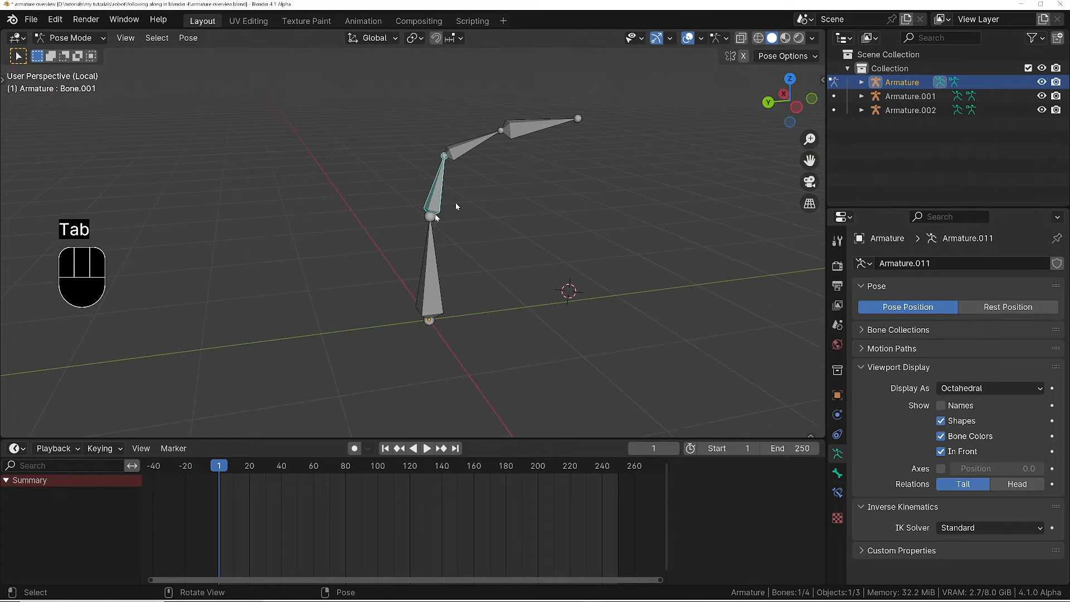
key("a")
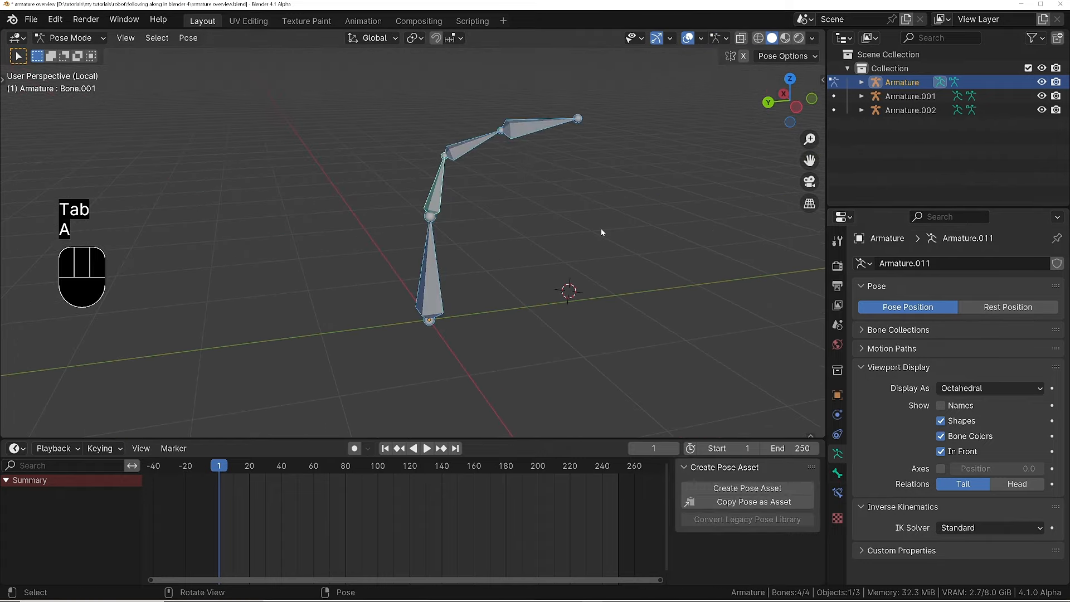
key("i")
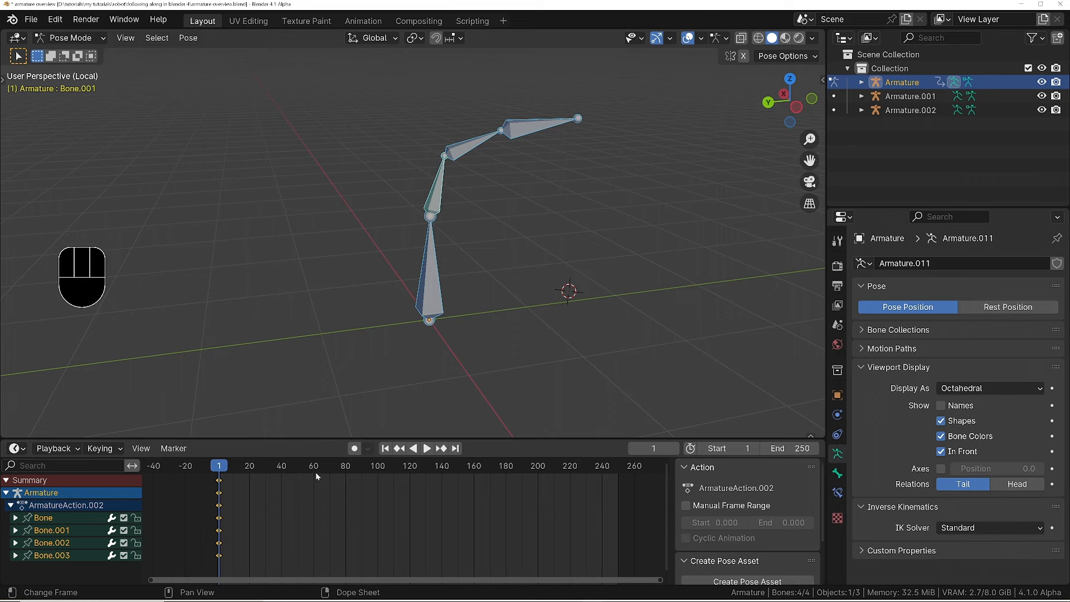
- Go to frame 80 and rotate the first two bones of the chain so they bend forward
middle_click_drag(507, 217, 478, 214)
left_click(345, 466)
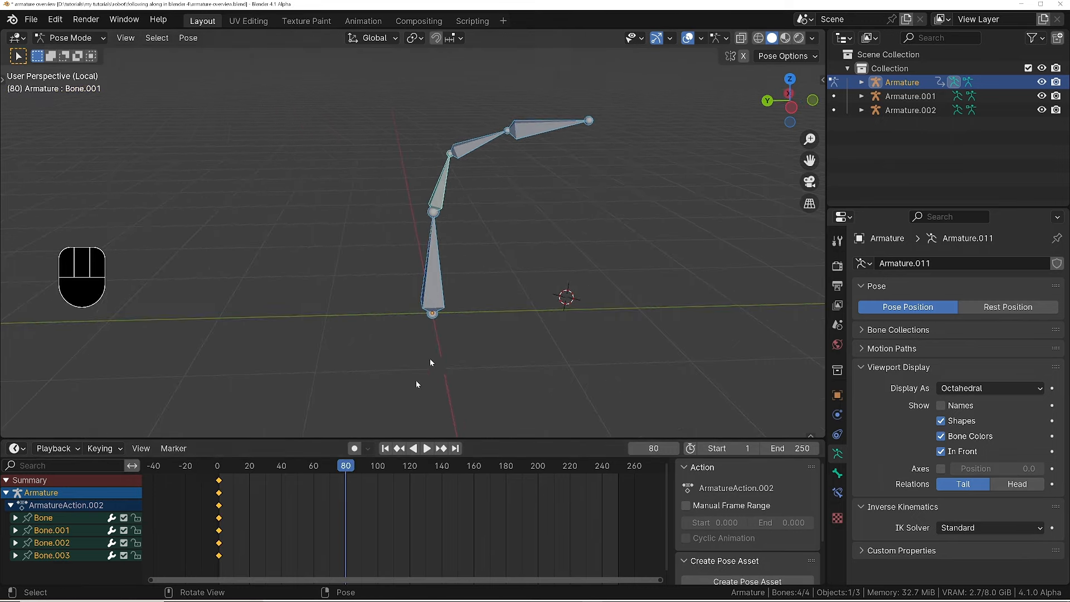
middle_click_drag(430, 363, 397, 322, "ctrl")
left_click(397, 322)
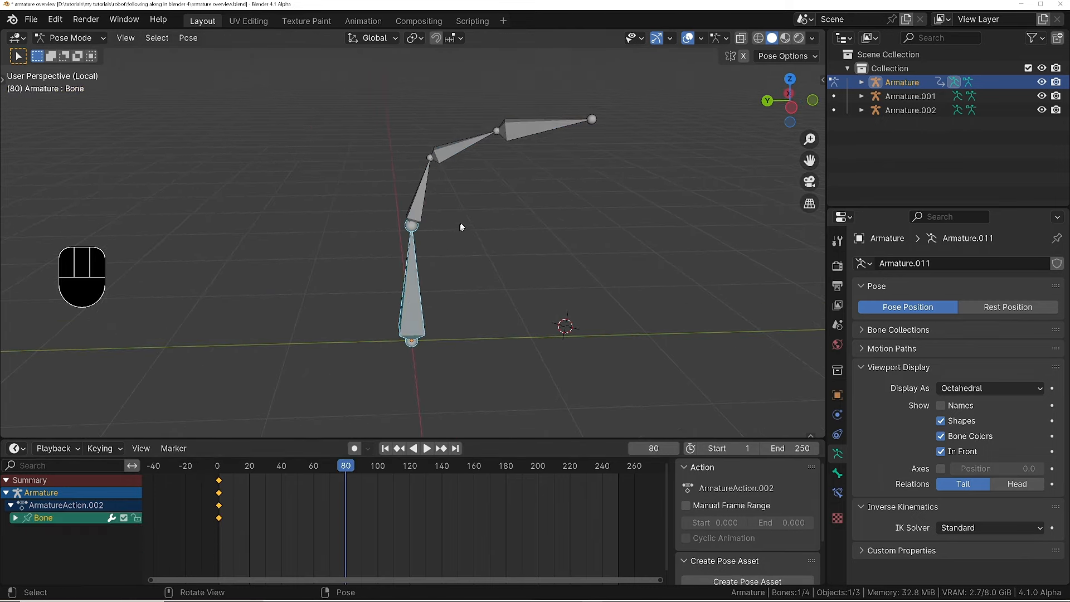
key("r")
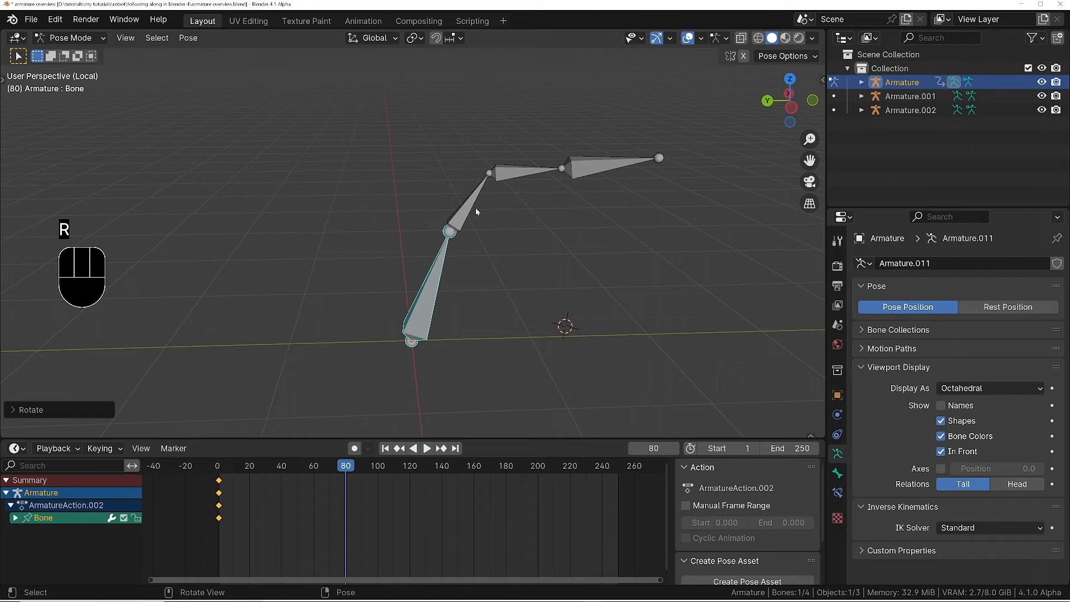
left_click(475, 211)
key("r")
left_click(547, 269)
- Rotate the third and fourth bones to curl the chain inward, and insert a keyframe for all bones at frame 80
left_click(547, 230)
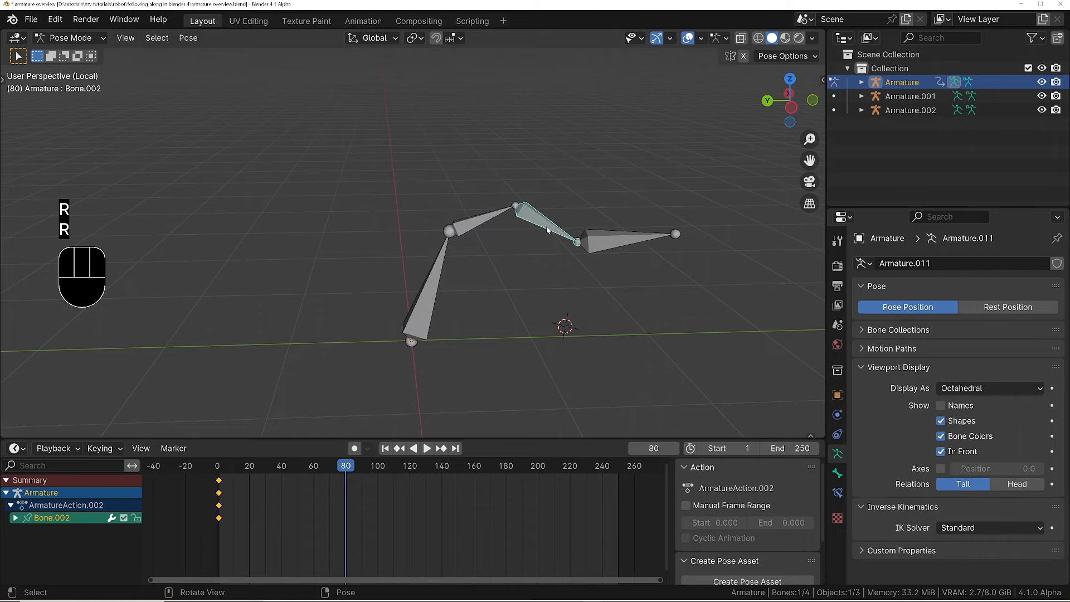
key("r")
left_click(563, 255)
left_click(577, 273)
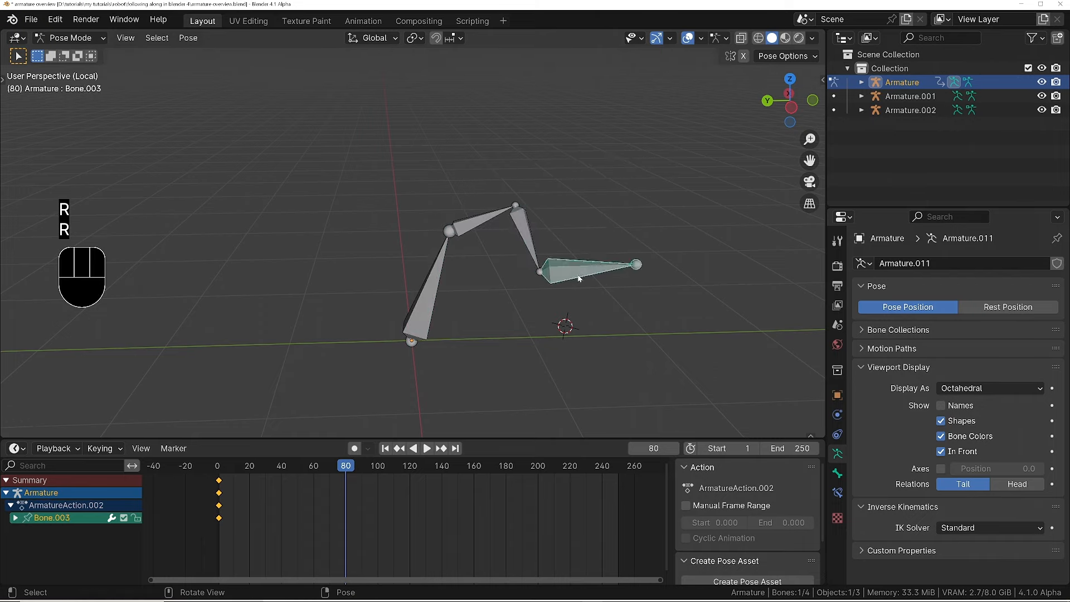
key("r")
left_click(452, 281)
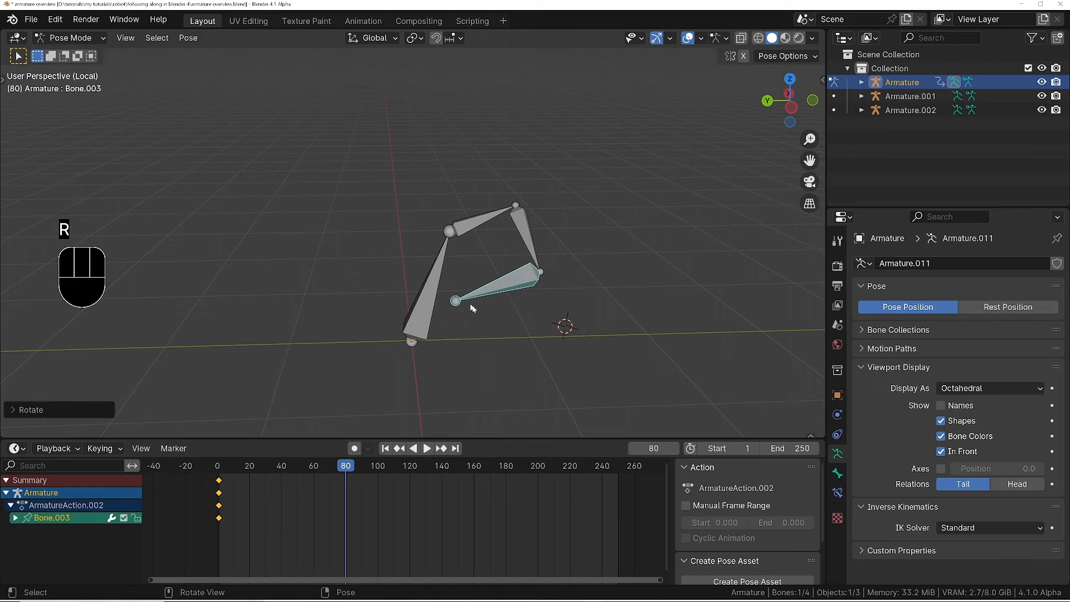
left_click_drag(591, 154, 395, 304)
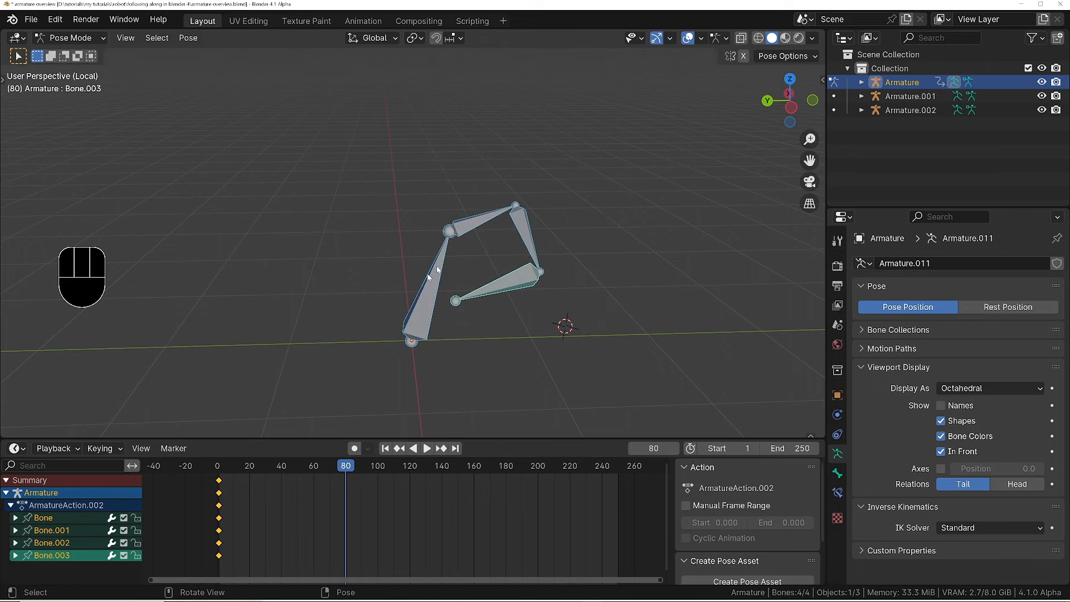
key("i")
- Play the bending animation from frame 1 and return to the first frame
key("shift+Left")
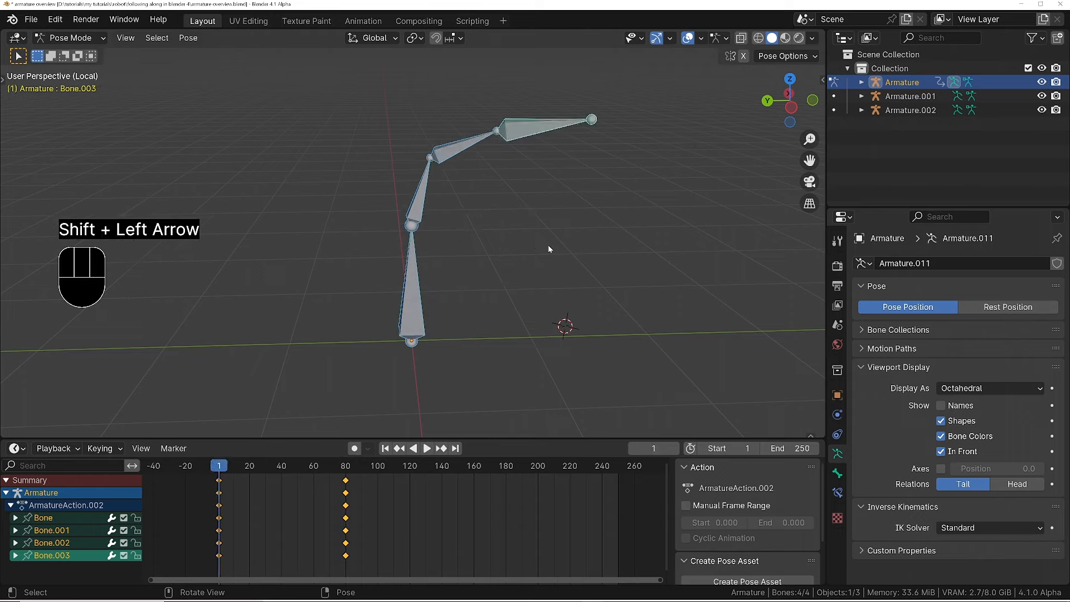
key("space")
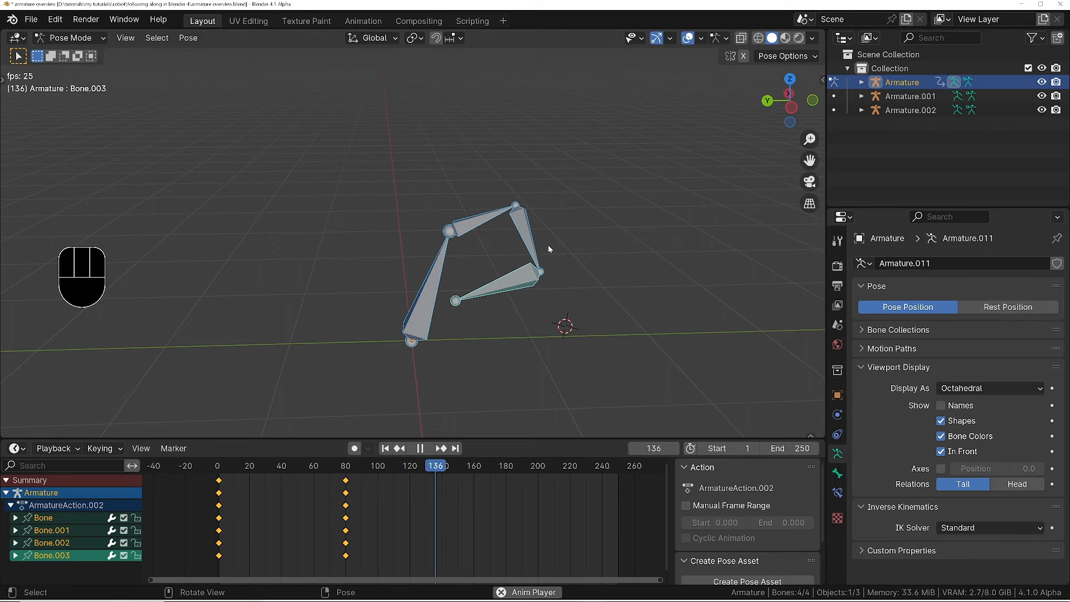
key("space")
key("shift+Left")
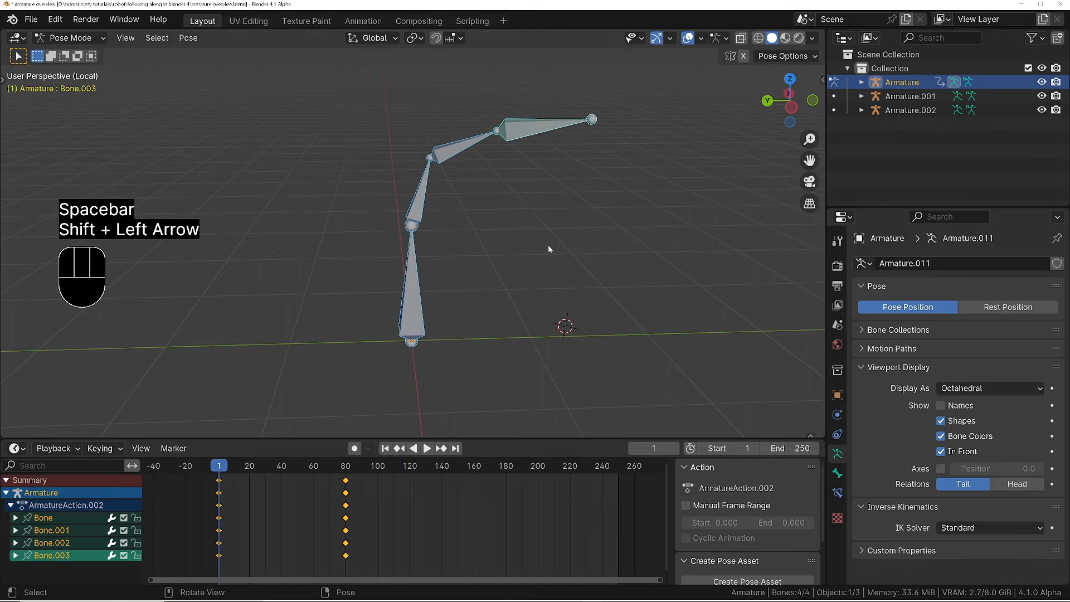
- Return to Object Mode, leave Local View, isolate the middle armature in Local View instead, and save the file
key("Tab")
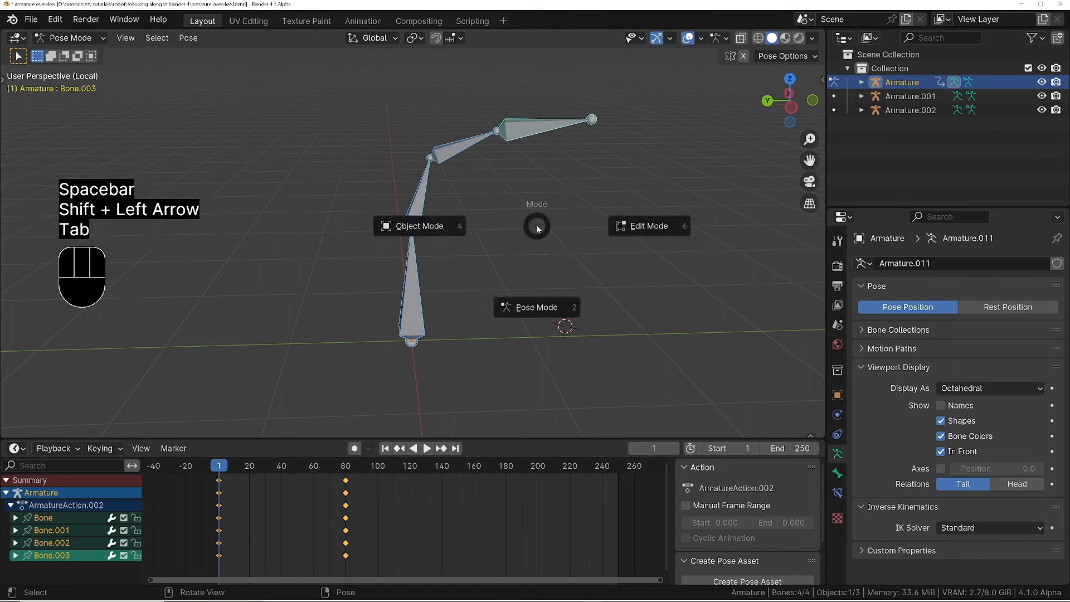
left_click(415, 224)
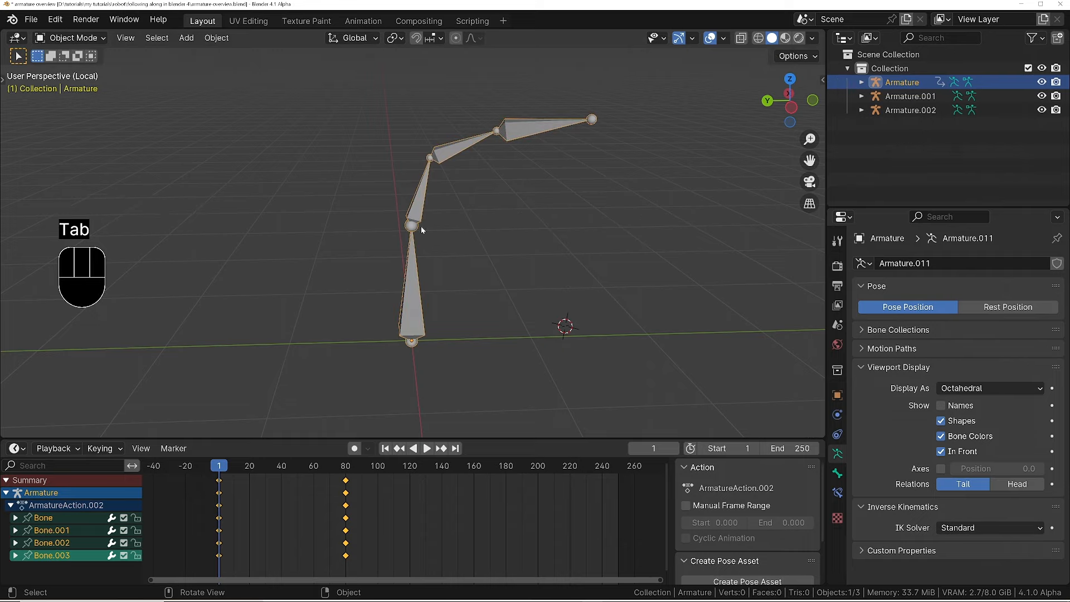
key("KP_Divide")
left_click(411, 272)
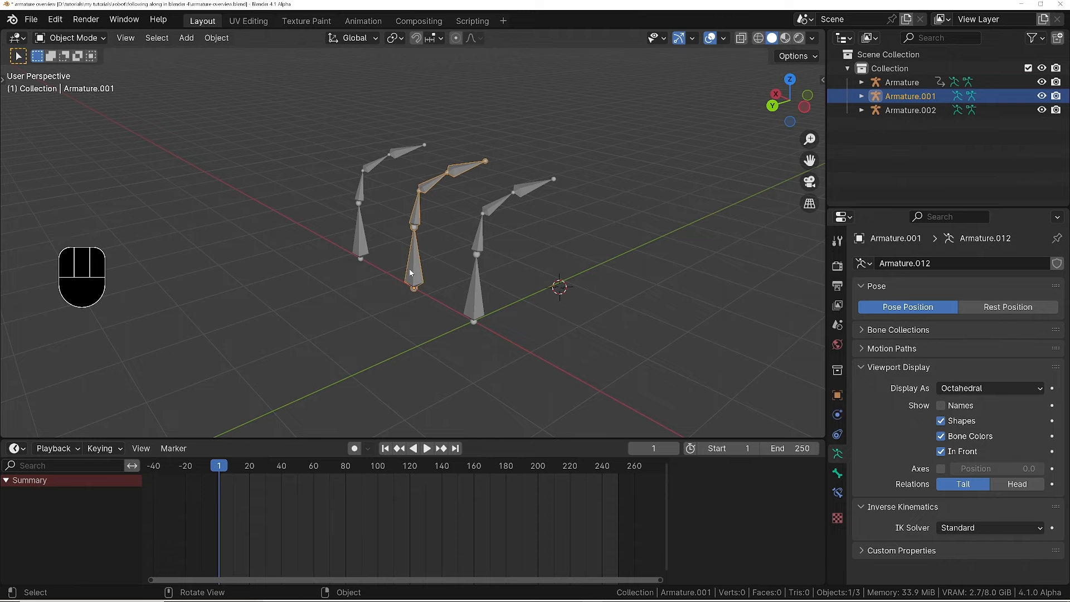
key("KP_Divide")
key("ctrl+s")
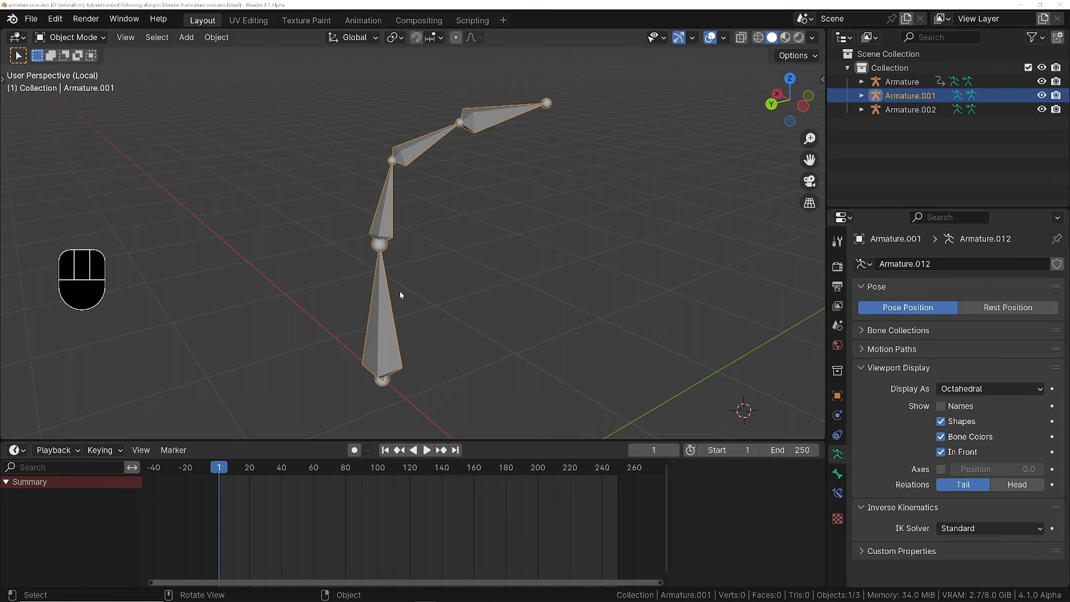
- Show the bone constraint properties and switch the isolated armature to Pose Mode
left_click(838, 494)
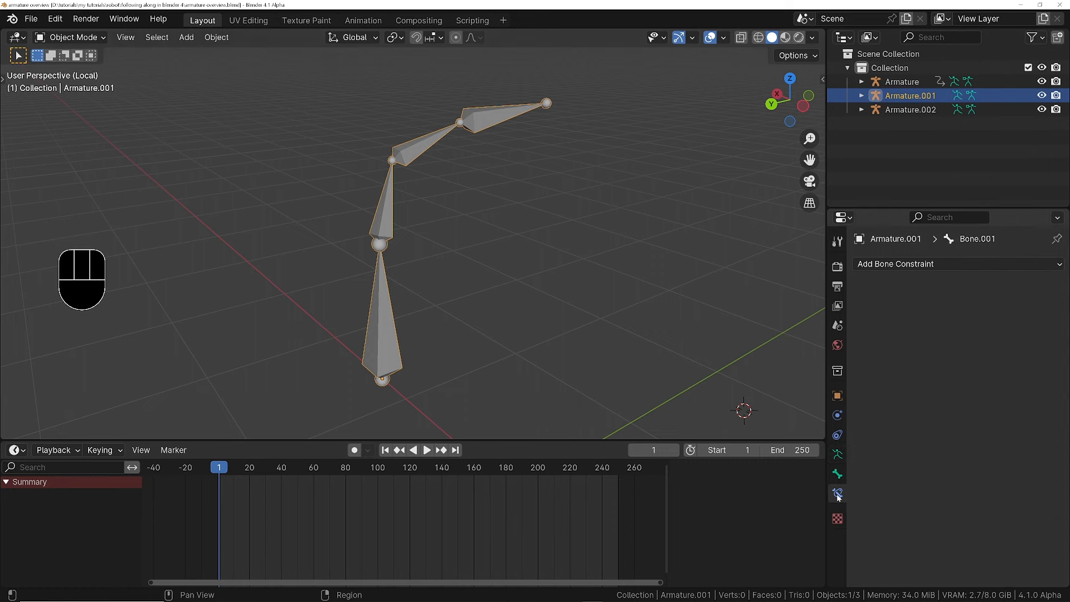
left_click(902, 268)
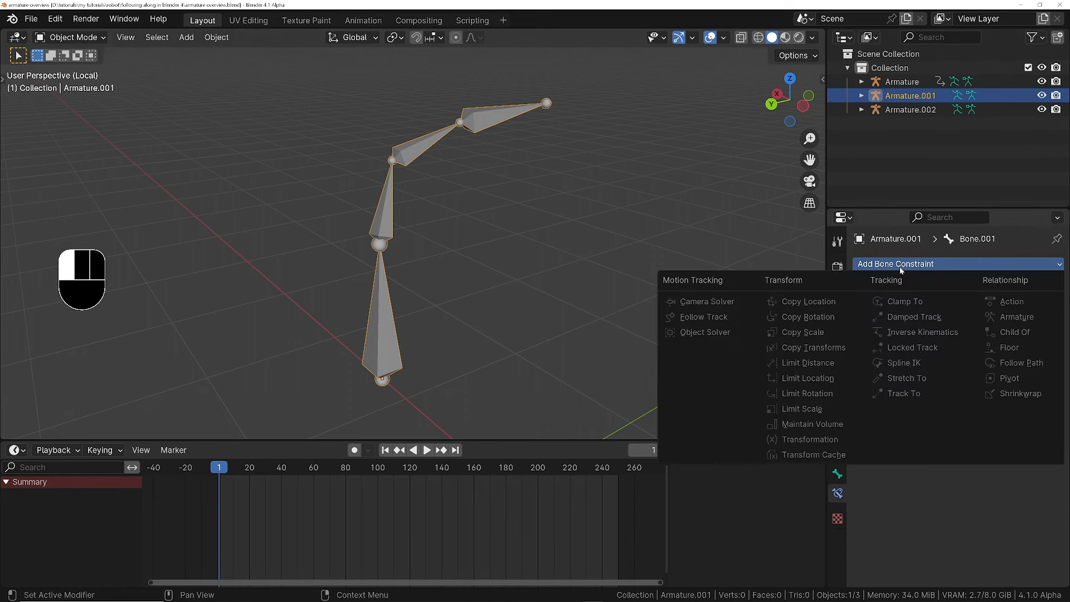
key("Tab")
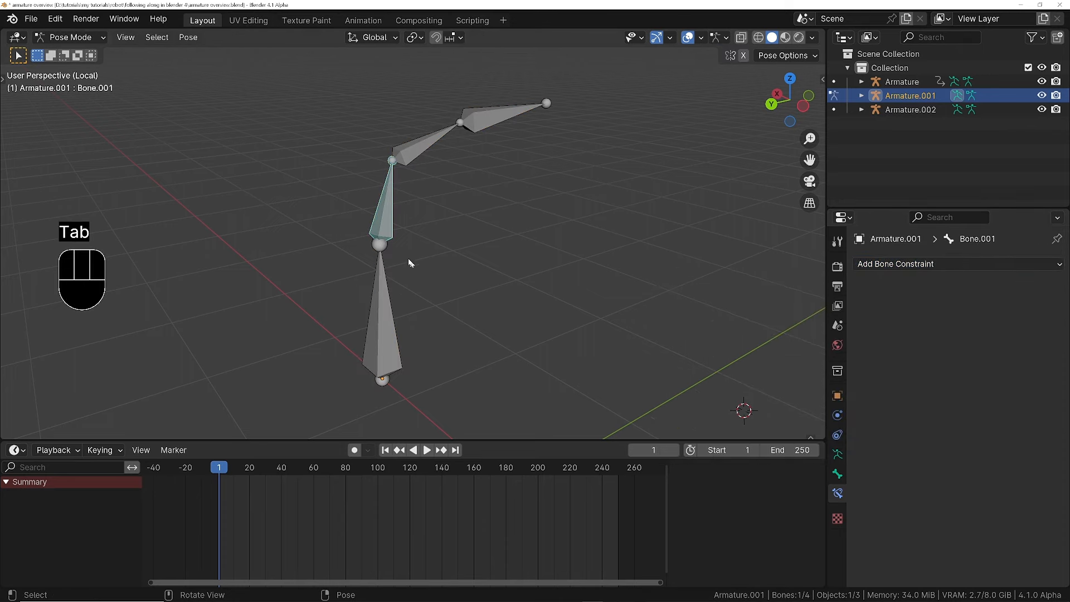
middle_click_drag(408, 258, 395, 252)
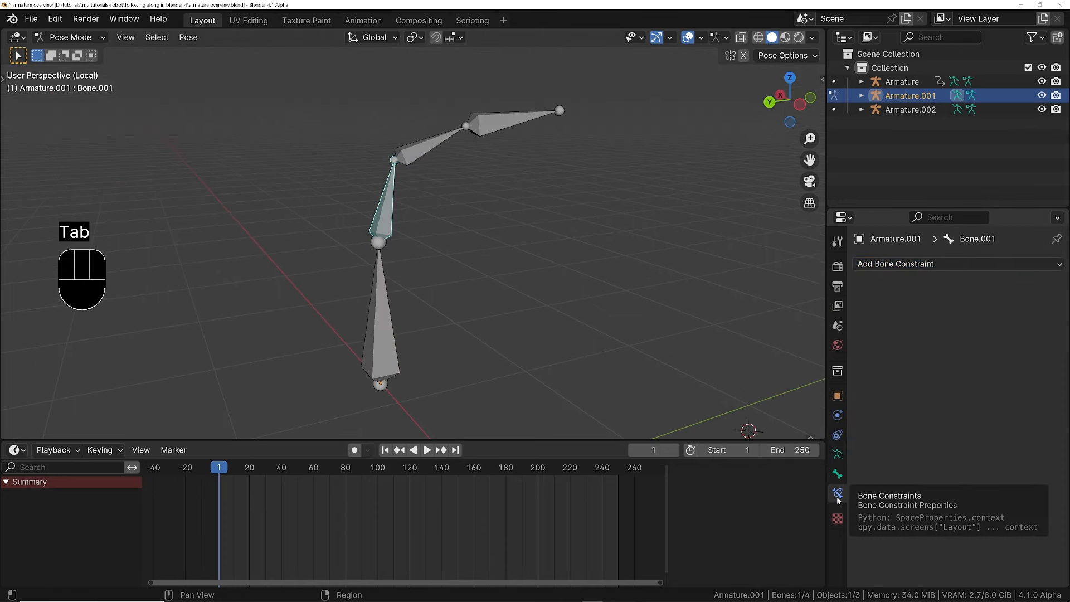
- Check whether bone constraints are available in Edit Mode, and return to Pose Mode
key("ctrl+Tab")
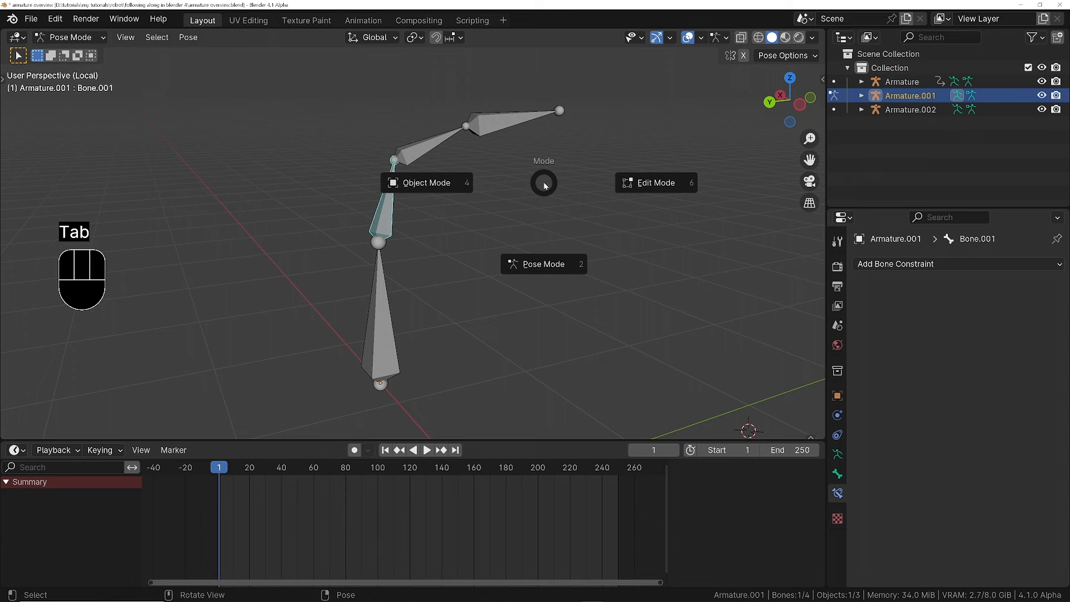
left_click(657, 182)
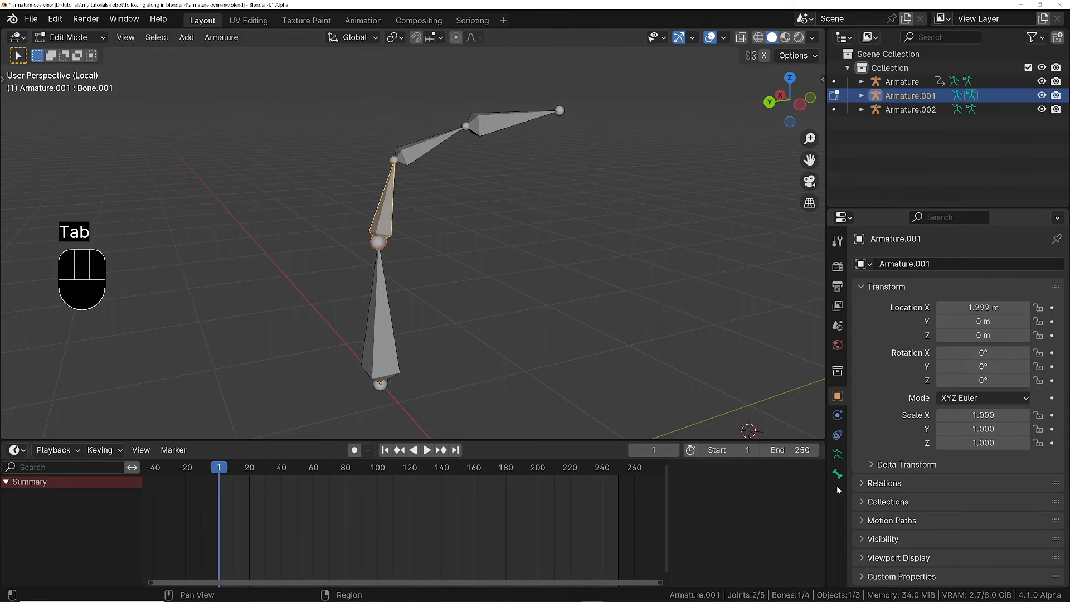
key("ctrl+Tab")
left_click(674, 370)
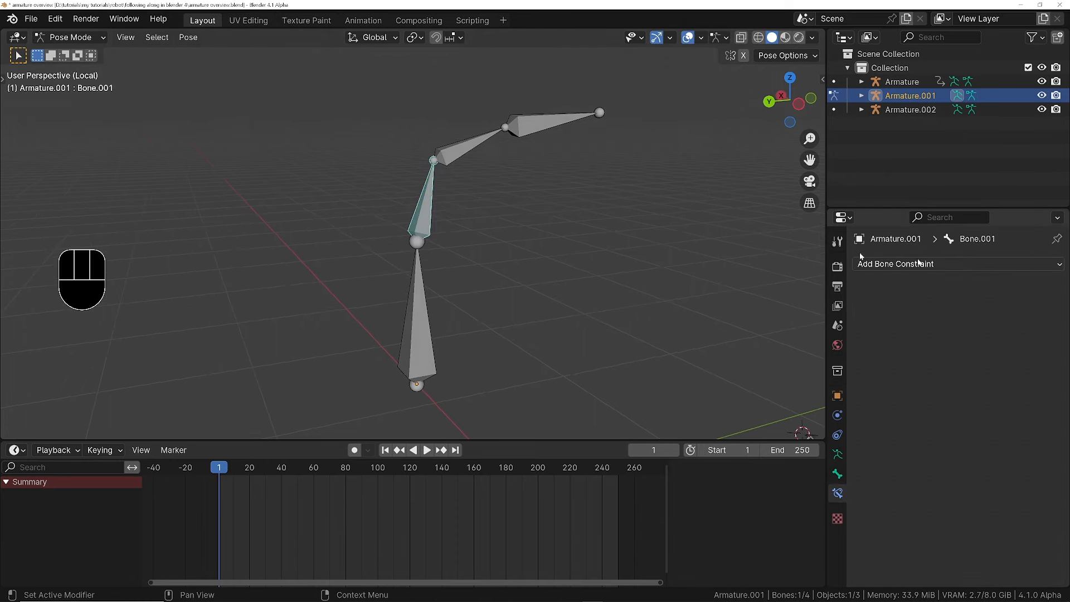
- Add an Inverse Kinematics constraint to the third bone of the chain
left_click(470, 146)
middle_click_drag(469, 146, 473, 177)
left_click(914, 264)
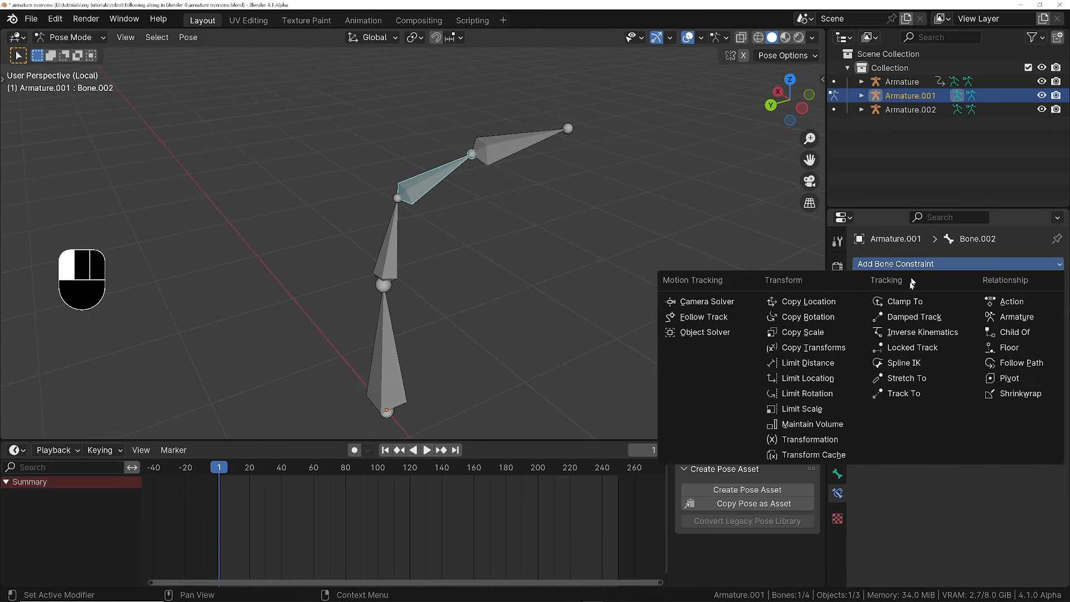
left_click(946, 333)
- In Edit Mode, extrude a new bone upward from the third bone's tail, ending at about Y -0.49 m, Z 2.07 m
middle_click_drag(538, 190, 475, 184)
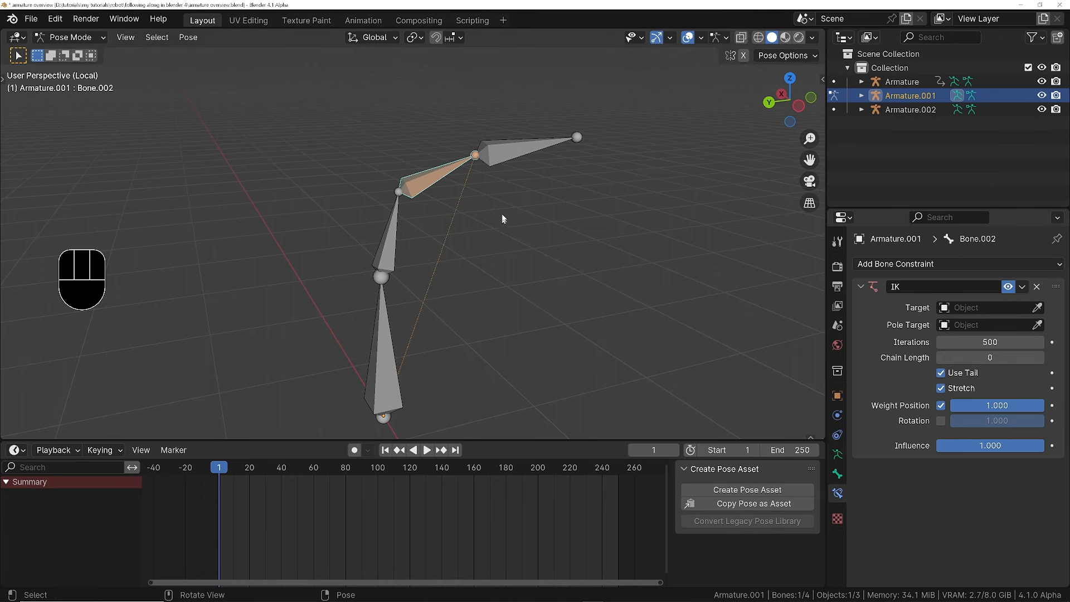
middle_click_drag(503, 196, 455, 214)
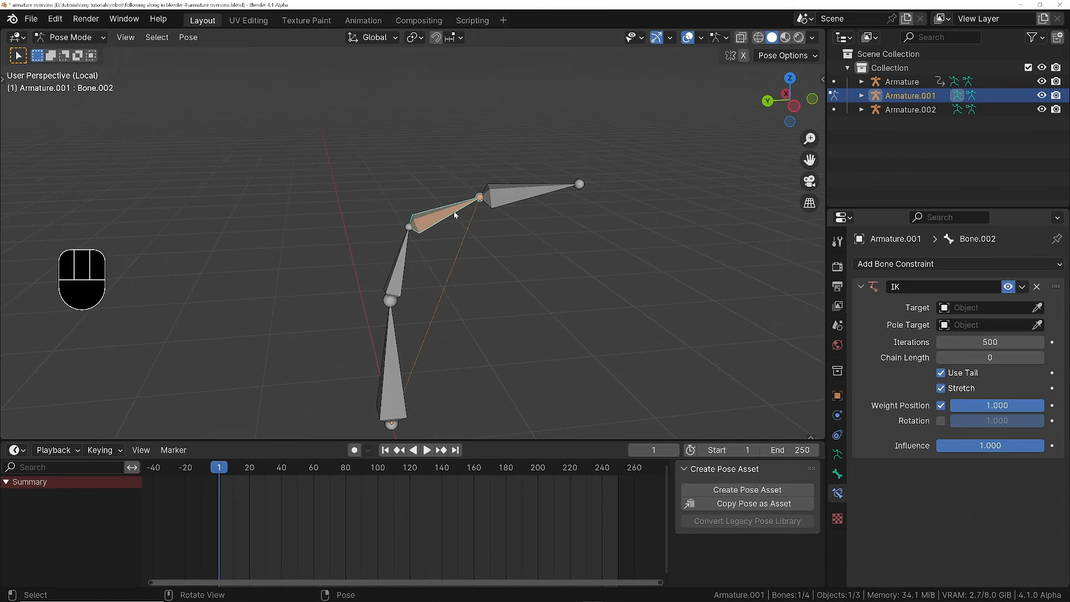
key("Tab")
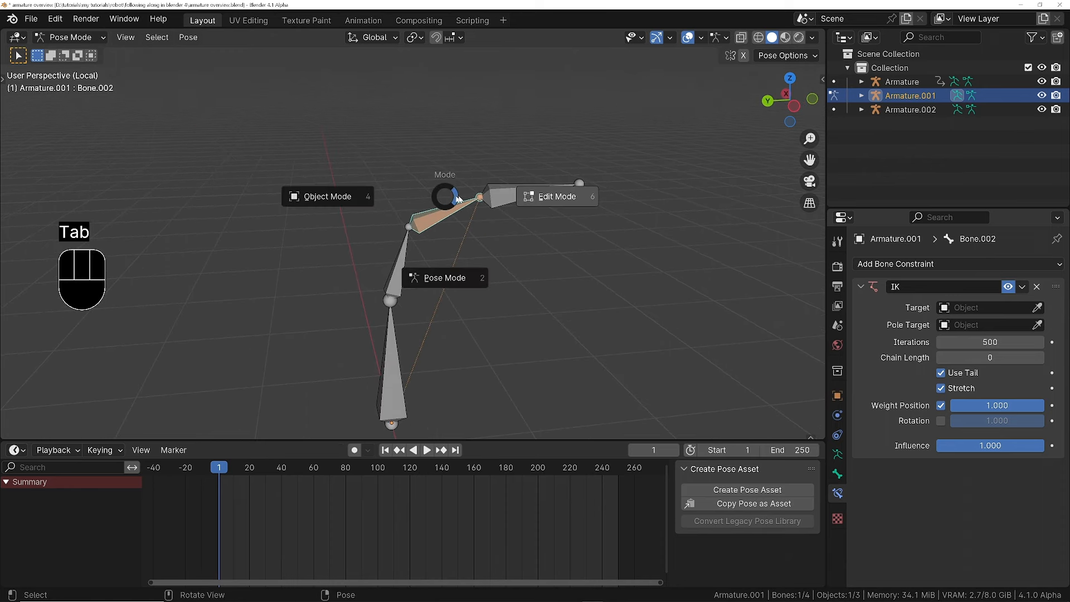
left_click(543, 195)
scroll(480, 196, "up", 4)
scroll(479, 196, "up", 3)
left_click(468, 196)
middle_click_drag(463, 162, 498, 193, "ctrl")
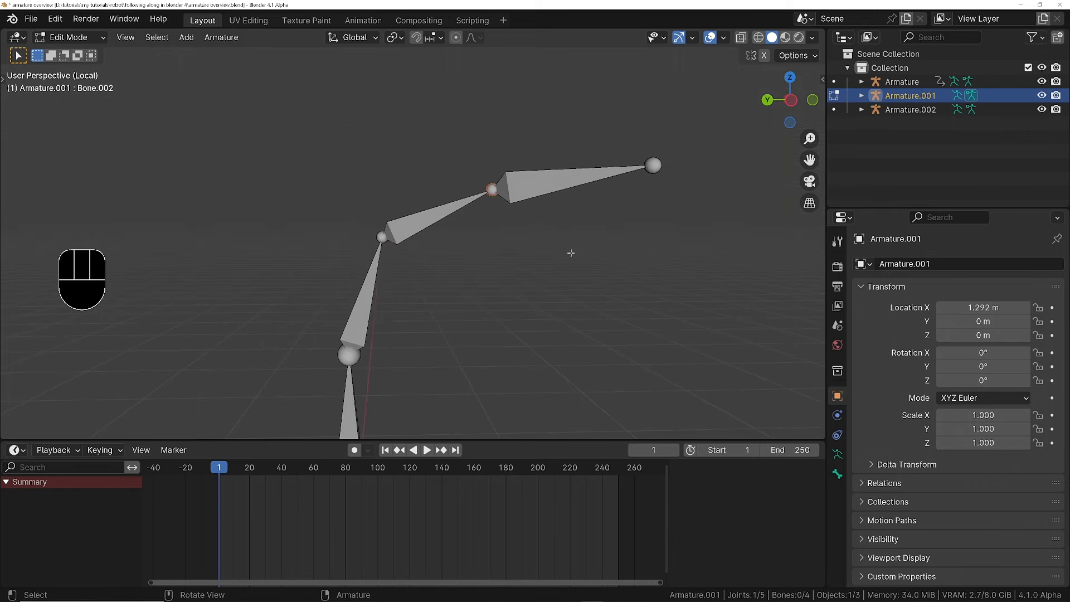
key("e")
left_click(536, 170)
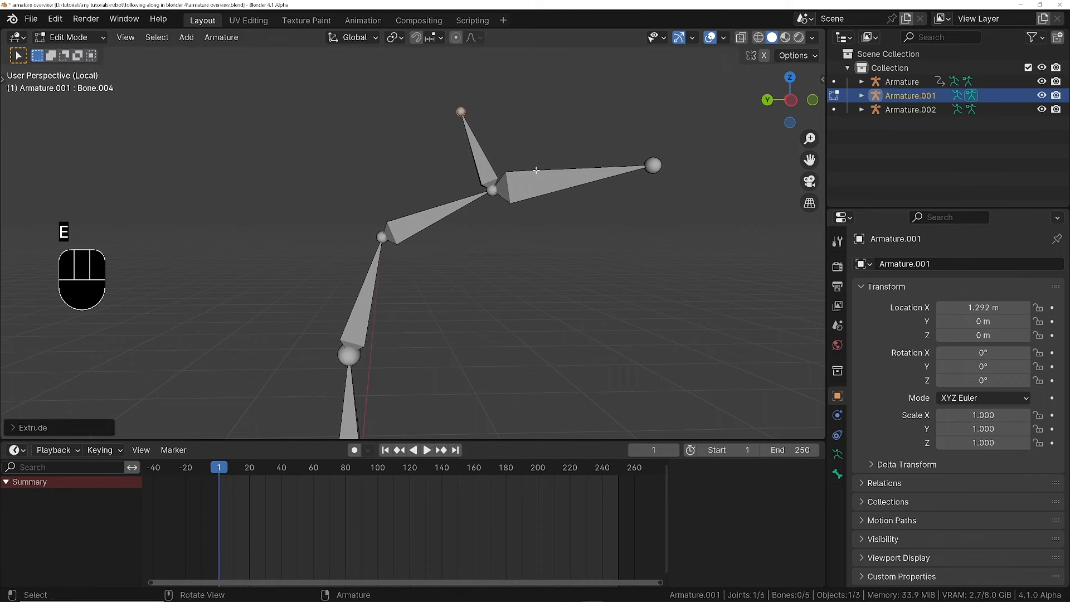
- Clear the extruded bone's parent and try moving the bone away from the chain
left_click(837, 473)
scroll(1003, 390, "down", 3)
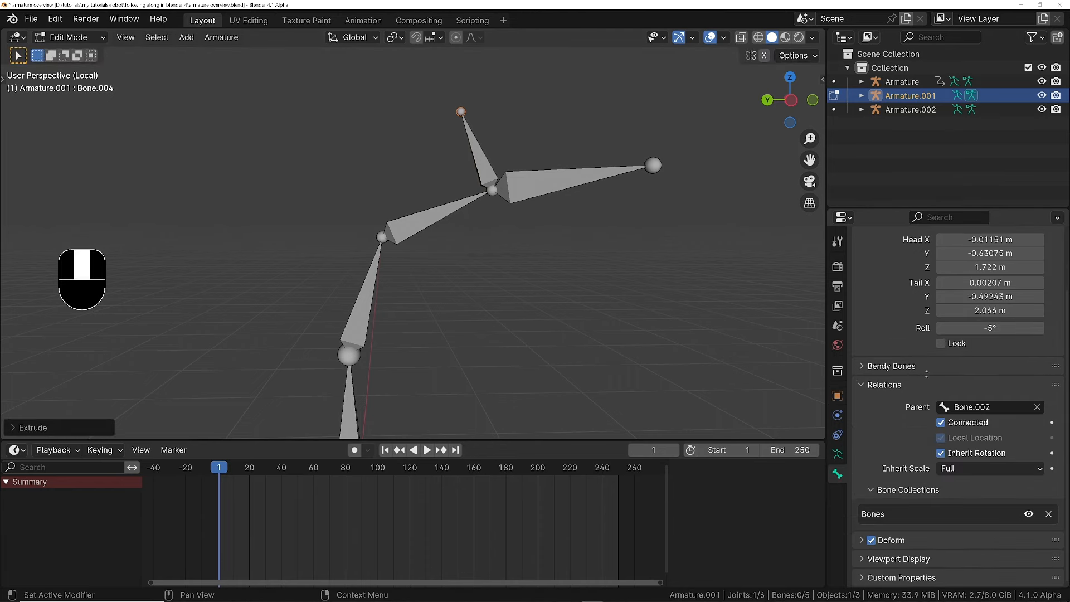
left_click(1037, 409)
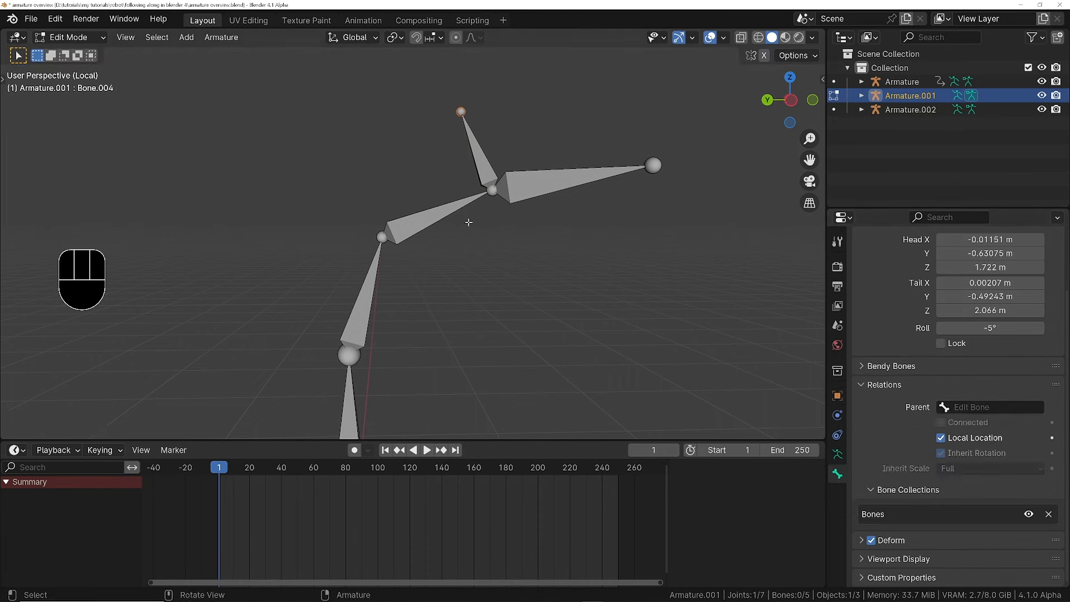
left_click(491, 179)
key("g")
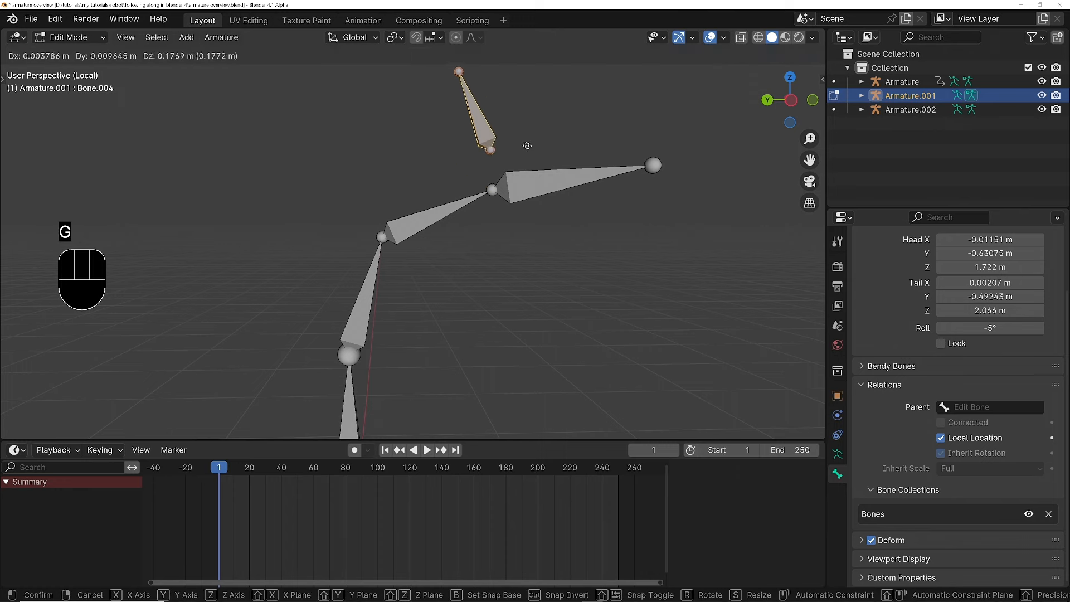
right_click(693, 215)
- Return to Pose Mode and try rotating the third bone that carries the IK constraint
middle_click_drag(418, 166, 443, 188)
key("Tab")
middle_click_drag(401, 303, 445, 225)
left_click(446, 225)
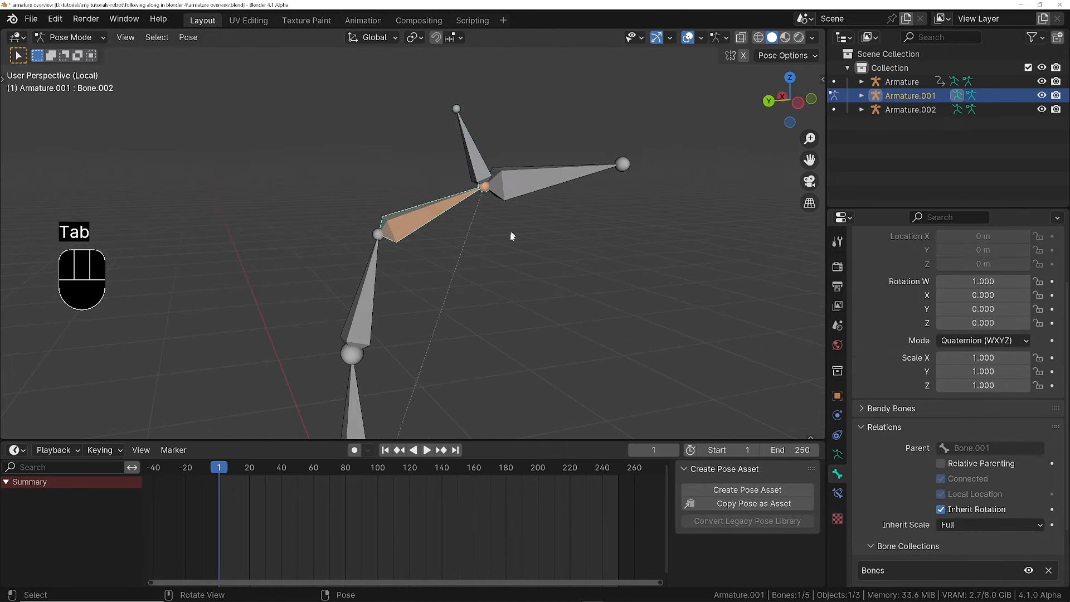
key("r")
key("Escape")
scroll(492, 149, "down", 5)
middle_click_drag(429, 297, 480, 224, "shift")
left_click(493, 110)
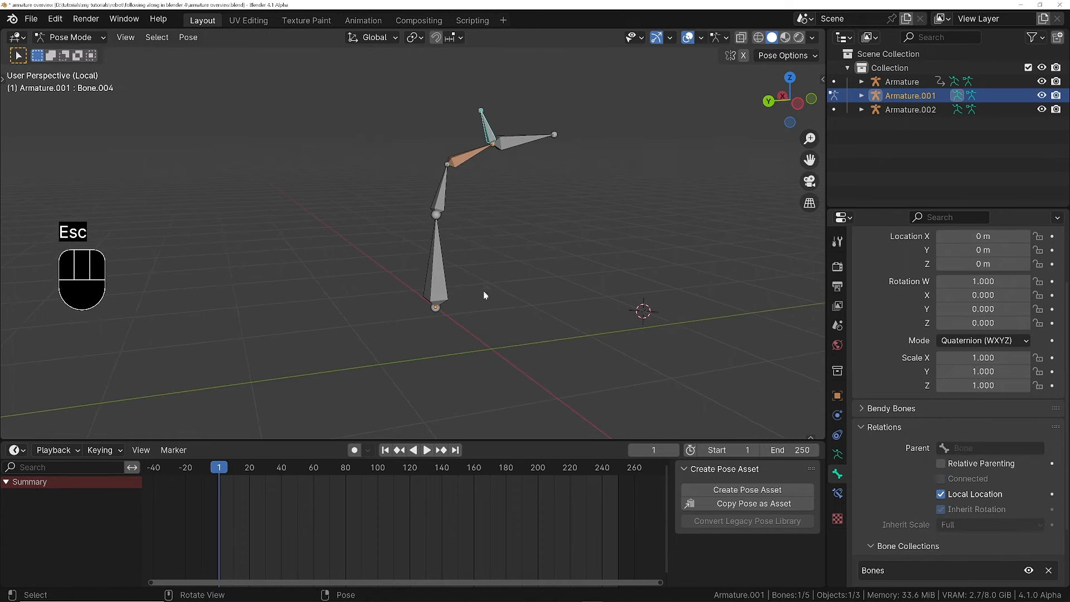
key("ctrl+Tab")
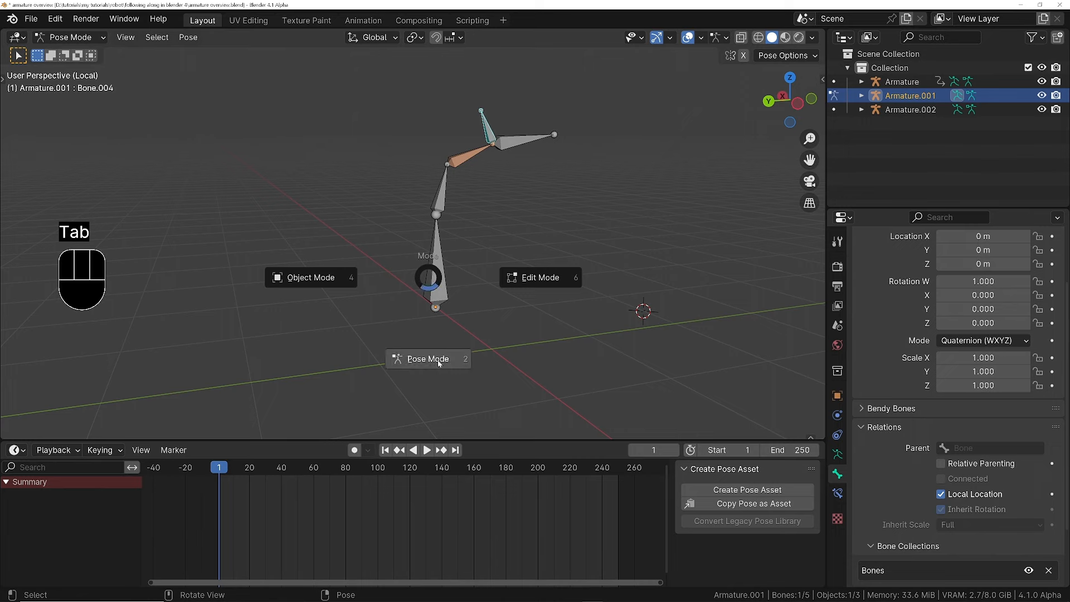
middle_click_drag(432, 279, 497, 271, "ctrl")
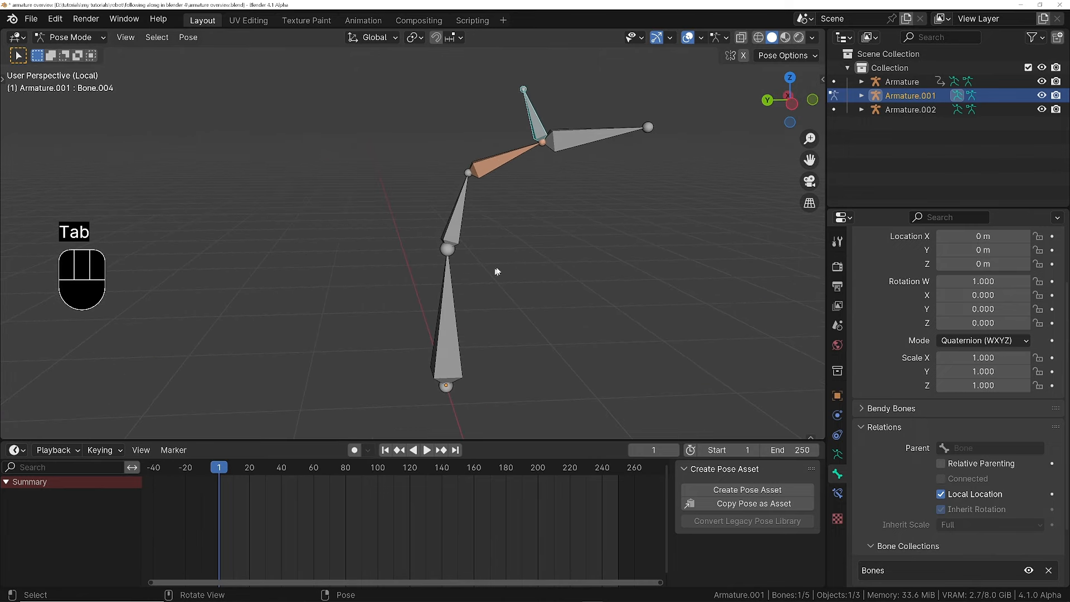
- Set Armature.001 as the target of the IK constraint on the third bone of the chain
left_click(502, 164)
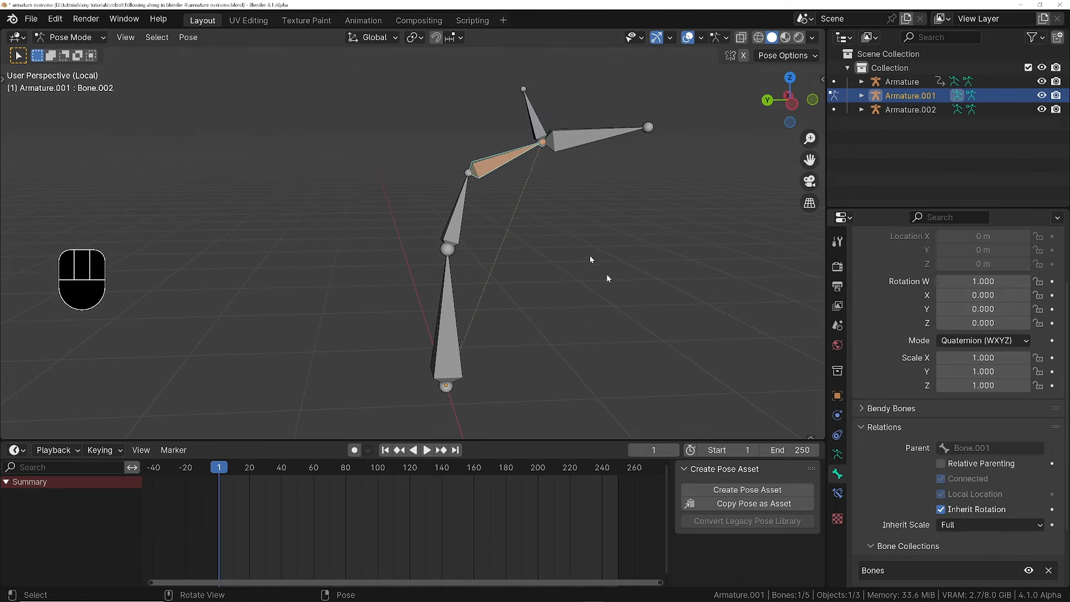
left_click(837, 493)
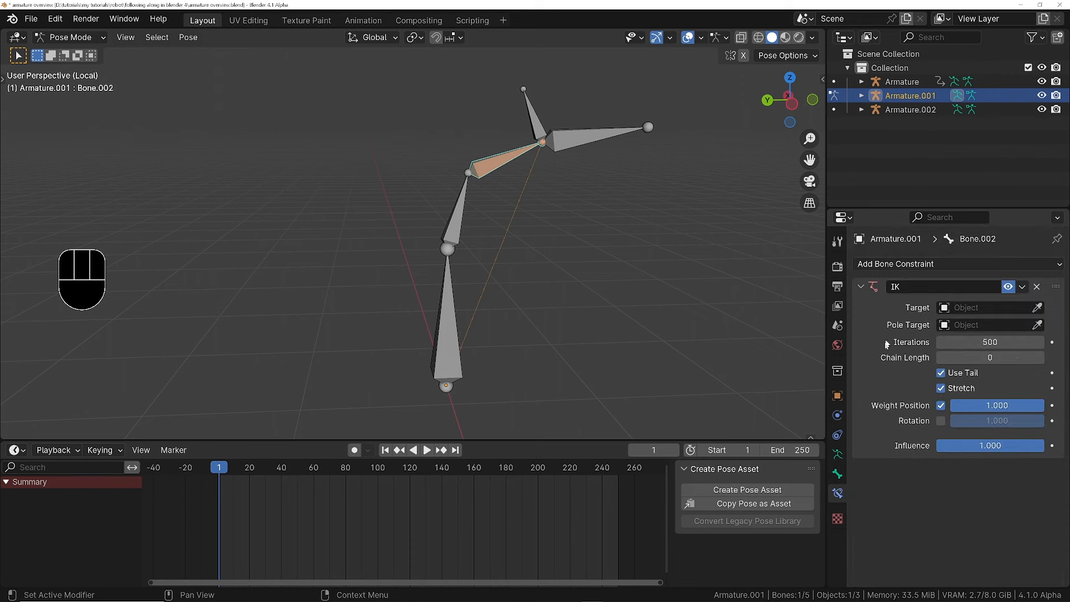
key("e")
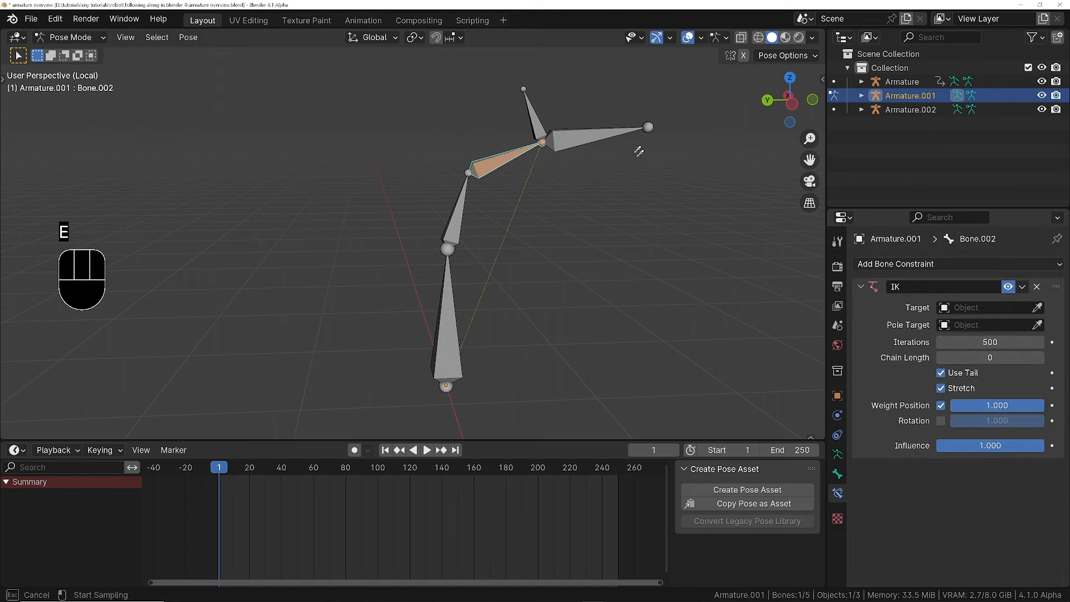
left_click(534, 119)
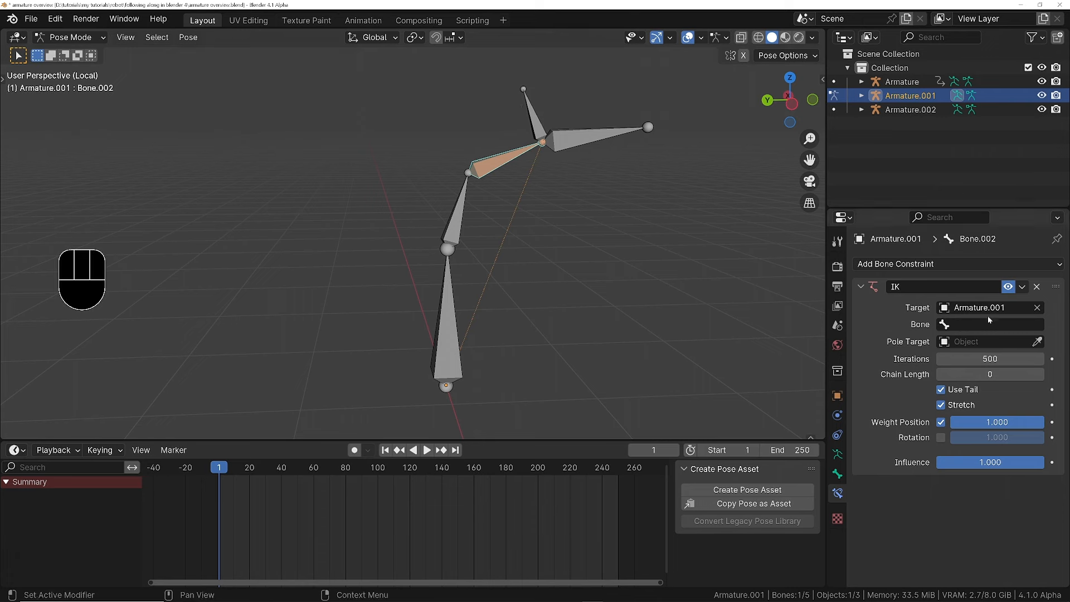
- Rename the unparented bone at the third bone's tail to "ik controller"
left_click(535, 123)
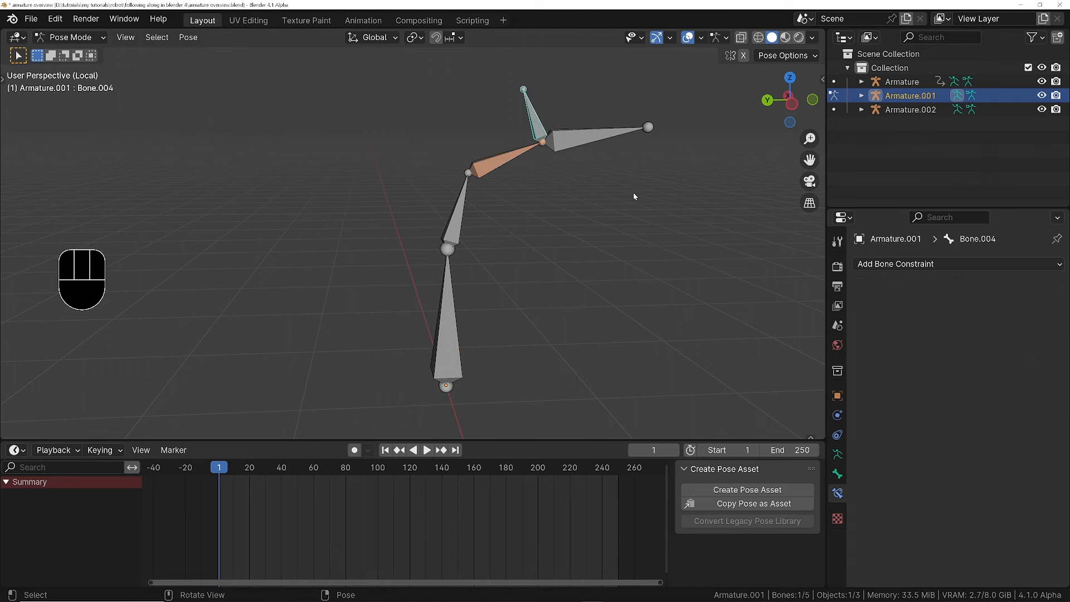
key("F2")
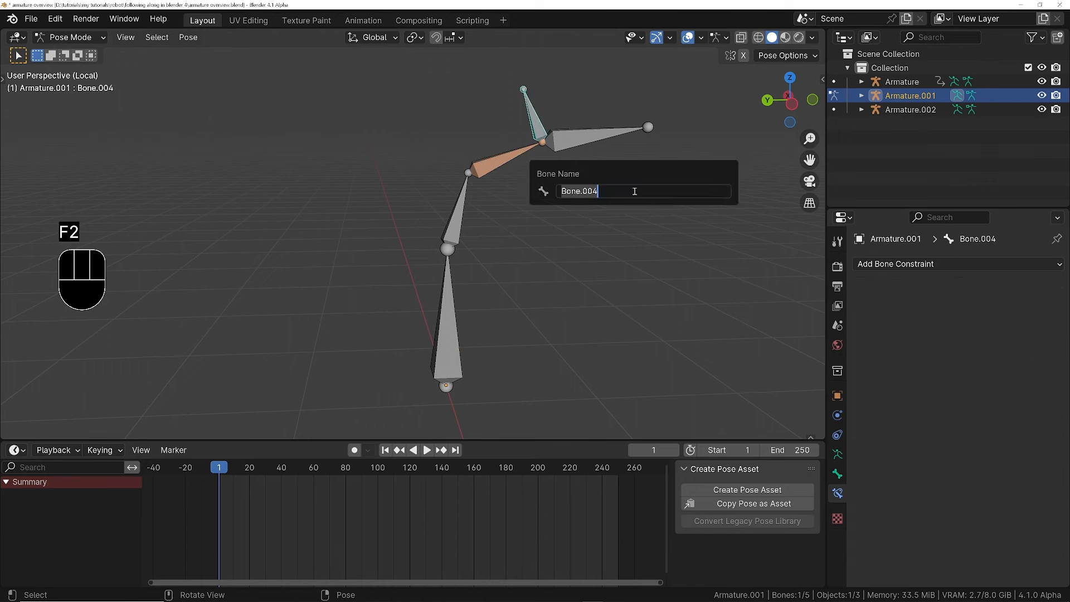
type("ik controller")
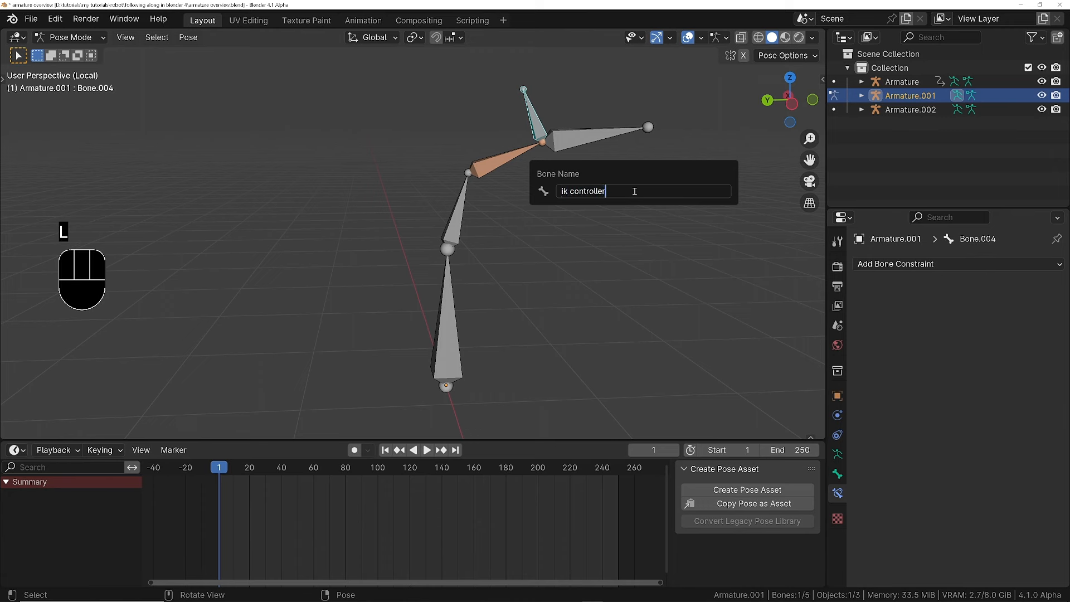
key("Return")
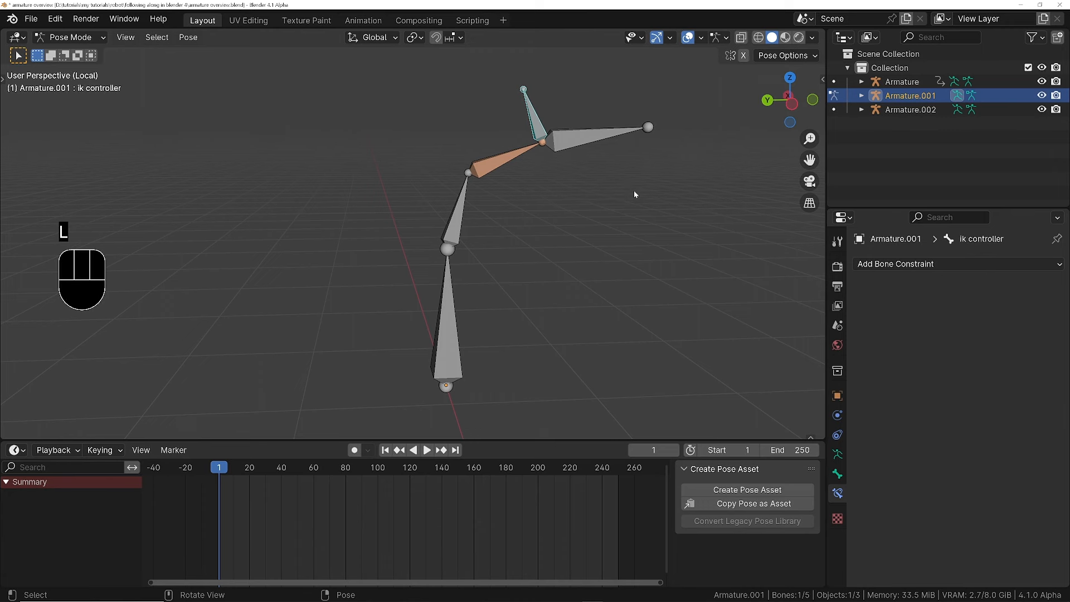
- Assign ik controller as the target bone in the third bone's IK constraint
left_click(493, 167)
left_click(979, 324)
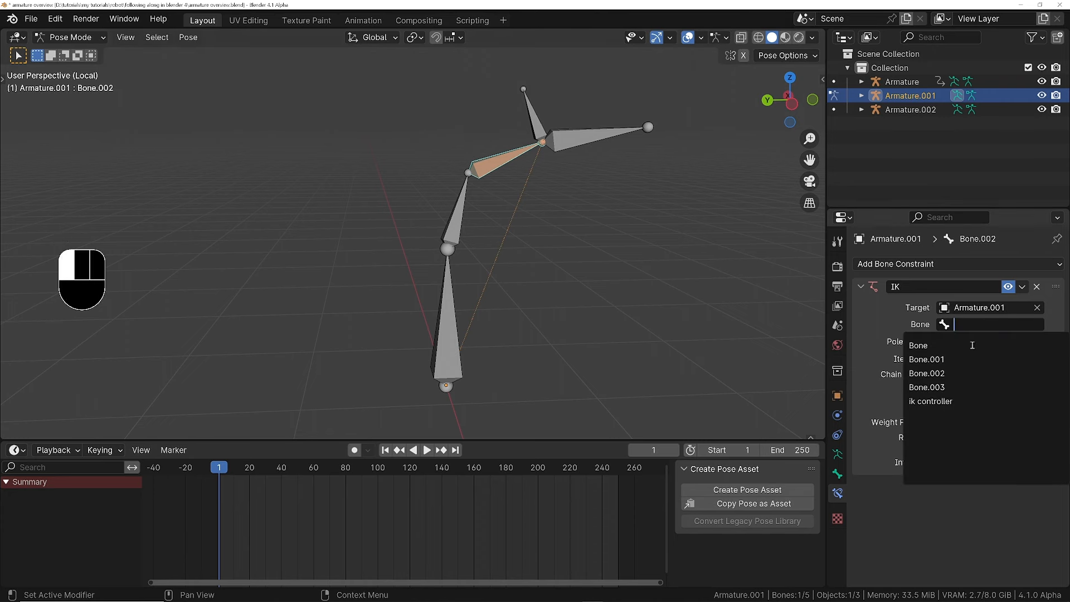
left_click(934, 401)
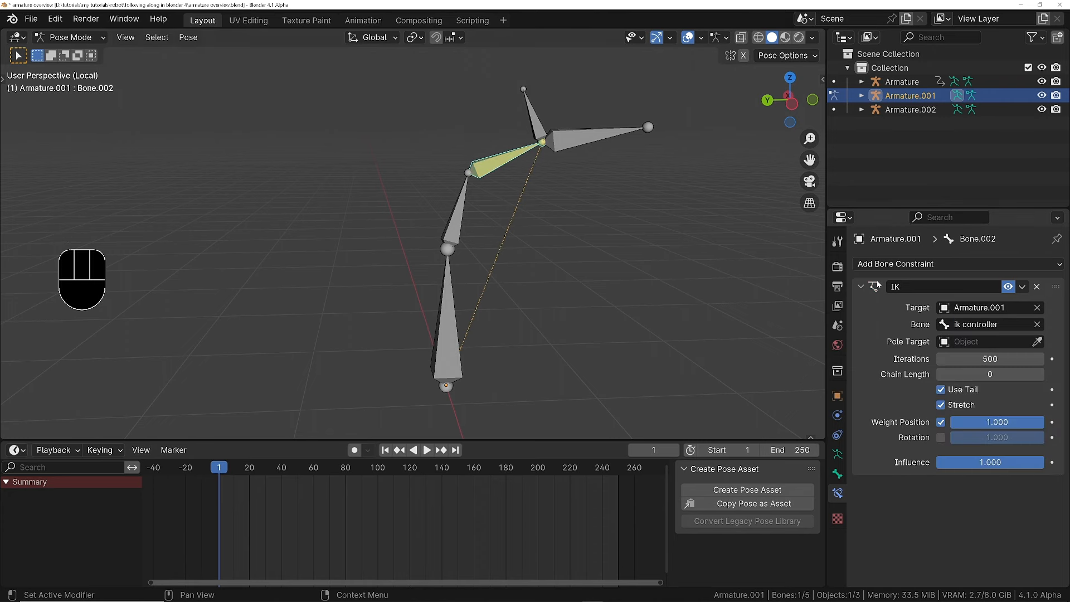
- Try moving the ik controller bone to test how the chain follows it, and cancel each move
left_click(528, 132)
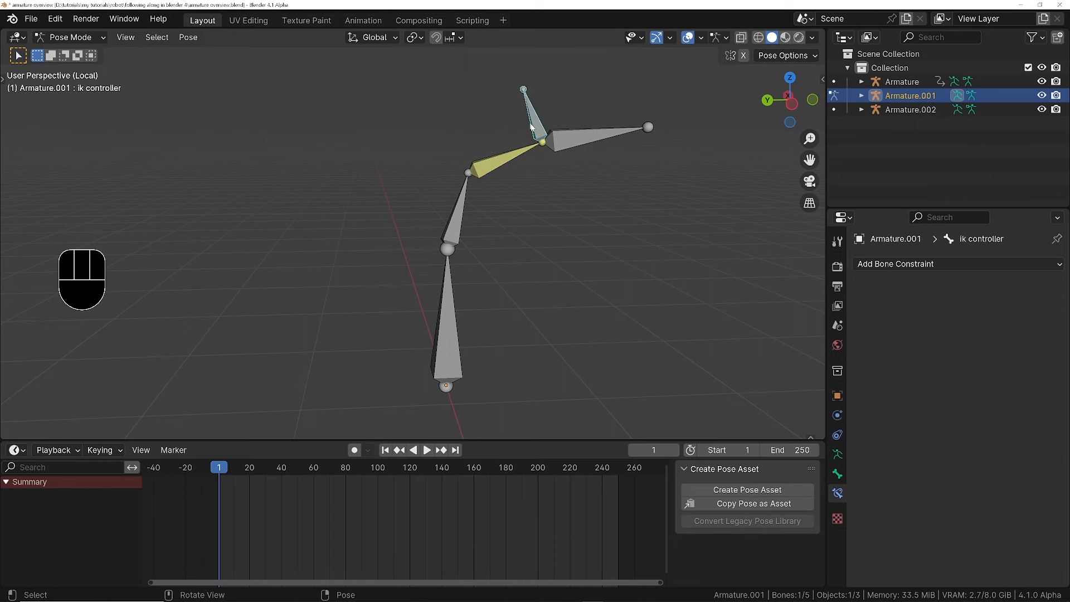
key("g")
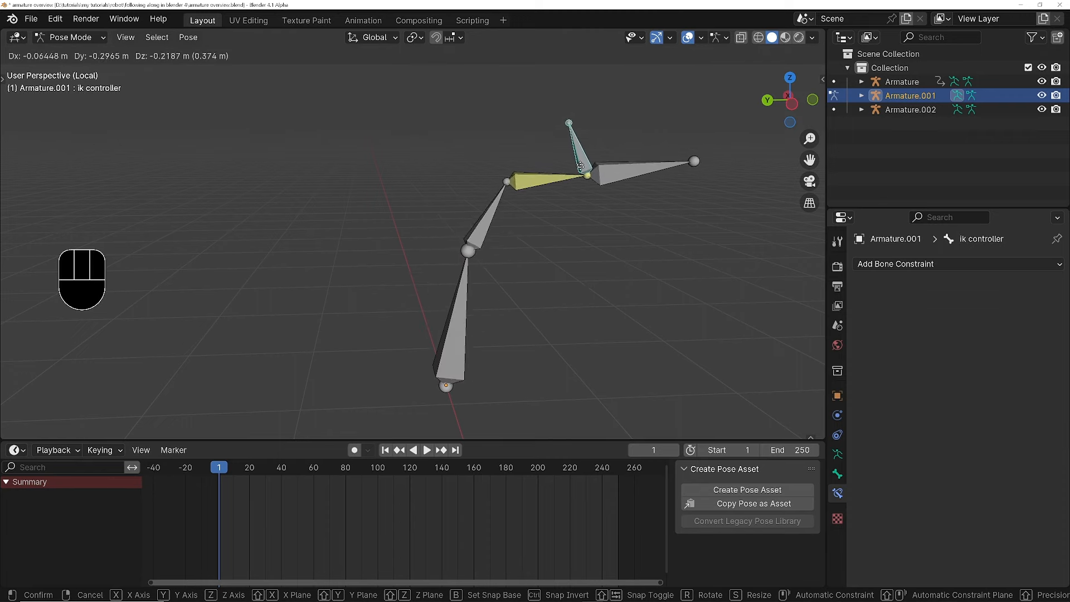
left_click(499, 196)
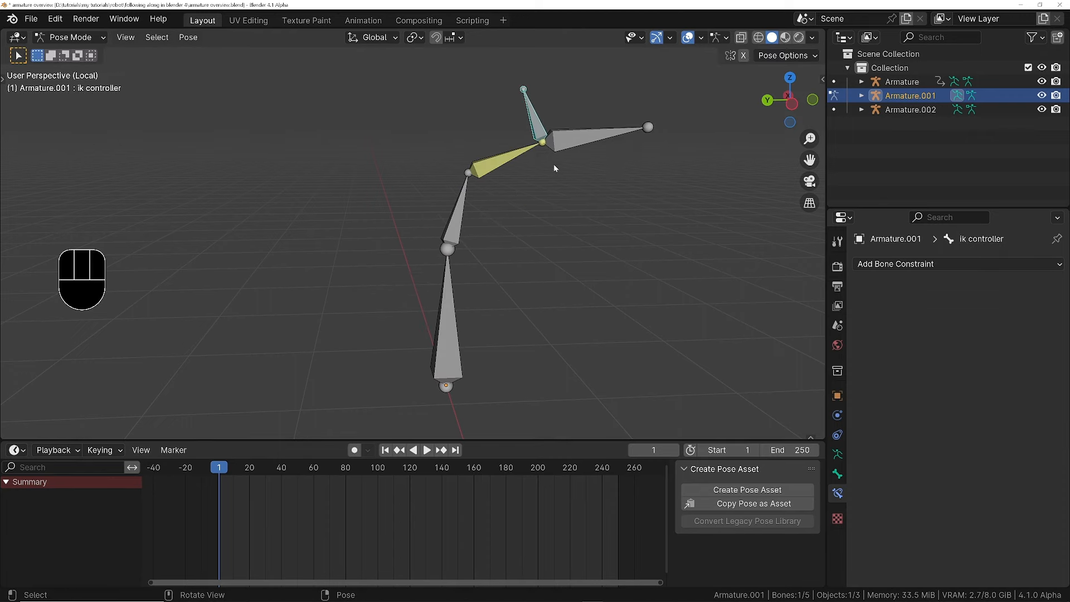
middle_click_drag(560, 137, 499, 126)
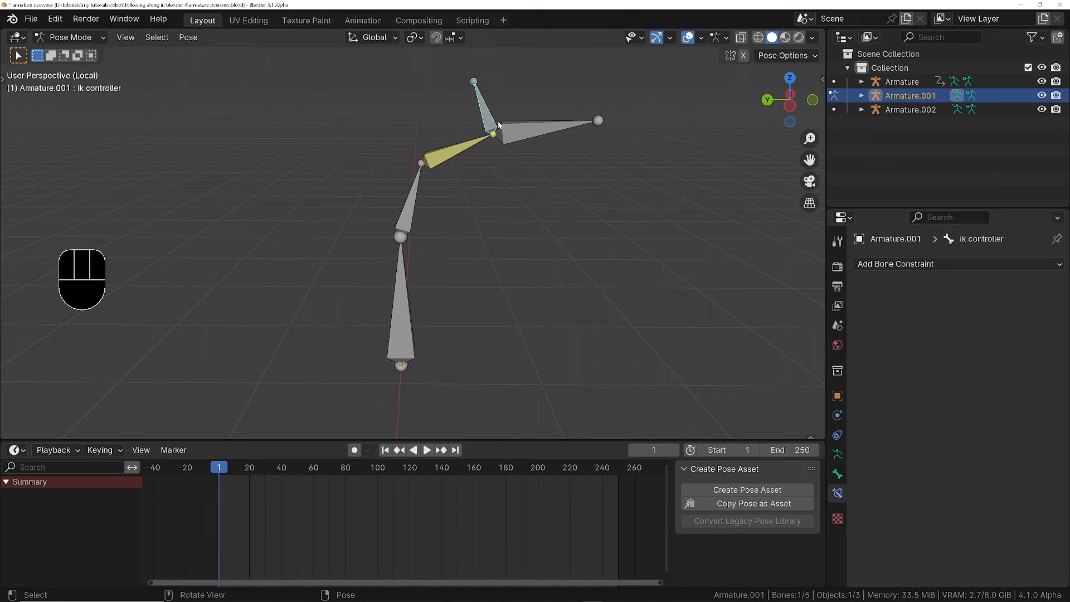
key("g")
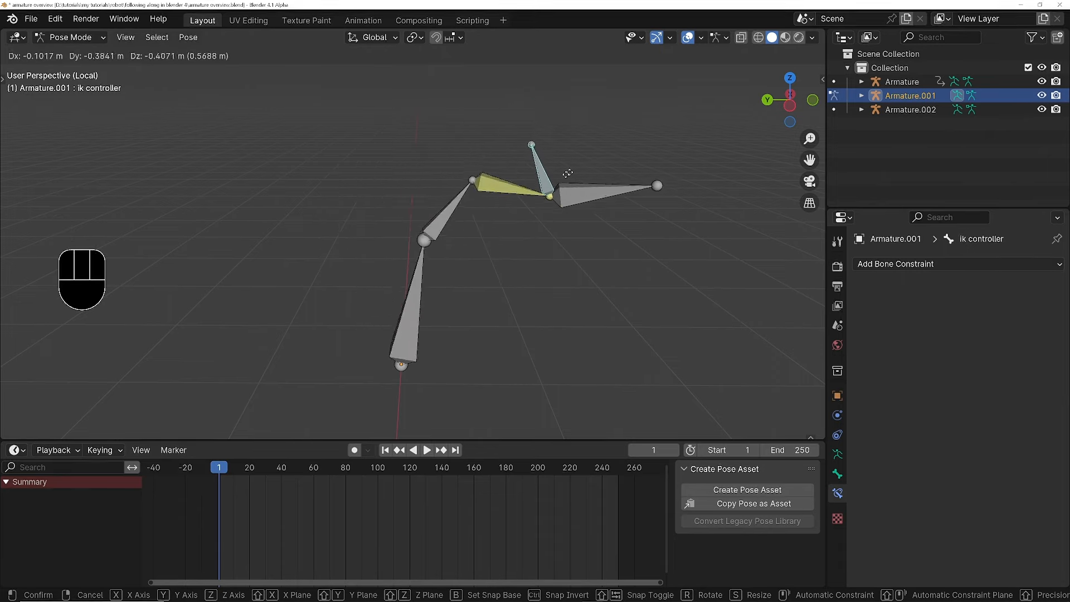
key("Escape")
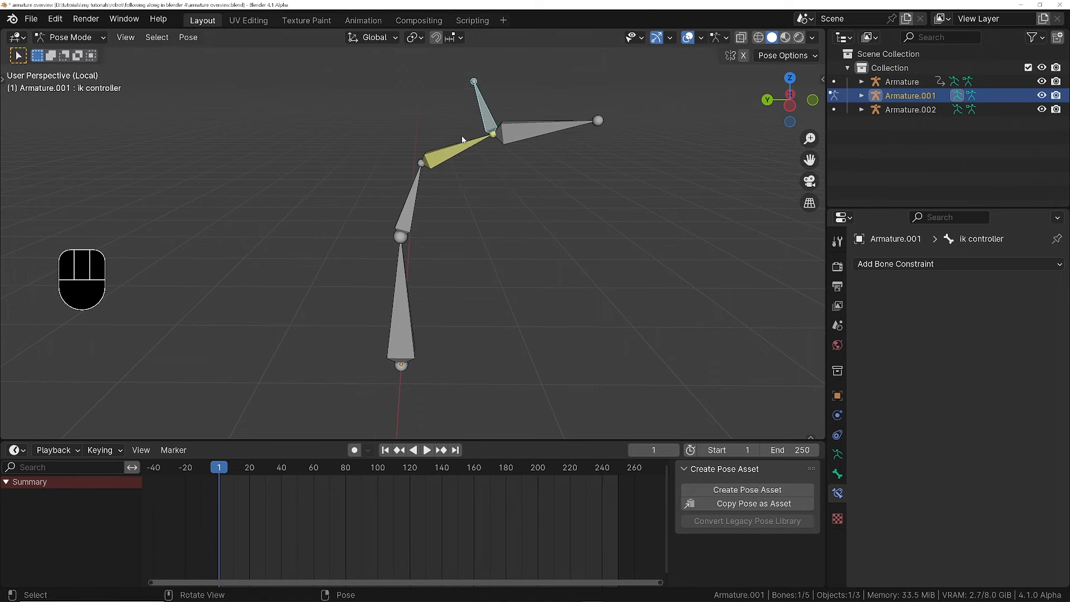
- Try lowering the ik controller bone, check the chain's bend from several sides, and undo the move
middle_click_drag(462, 139, 498, 237)
left_click(454, 146)
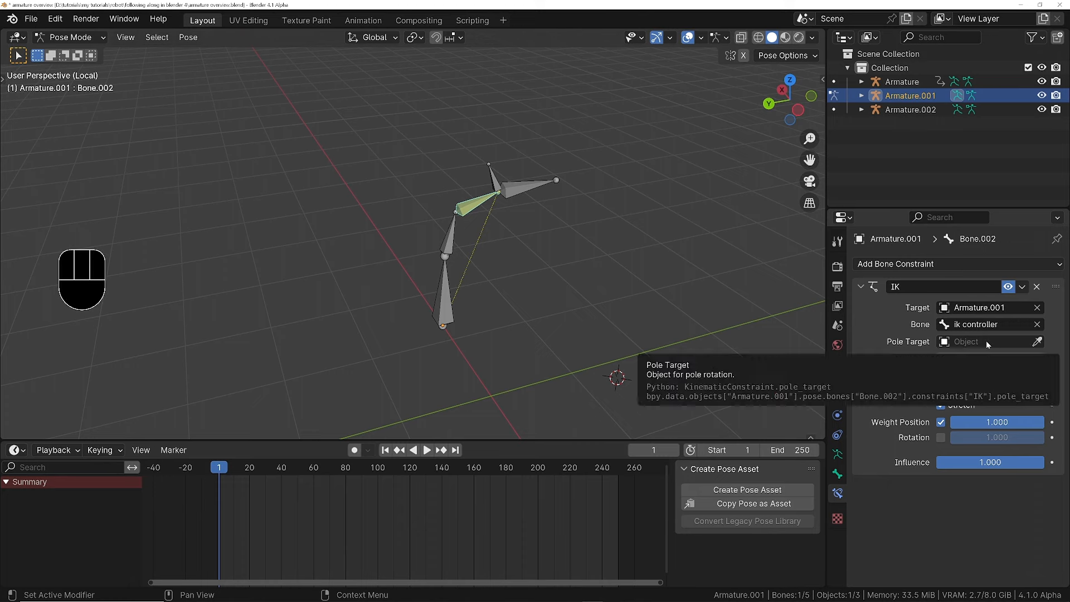
middle_click_drag(405, 199, 504, 201)
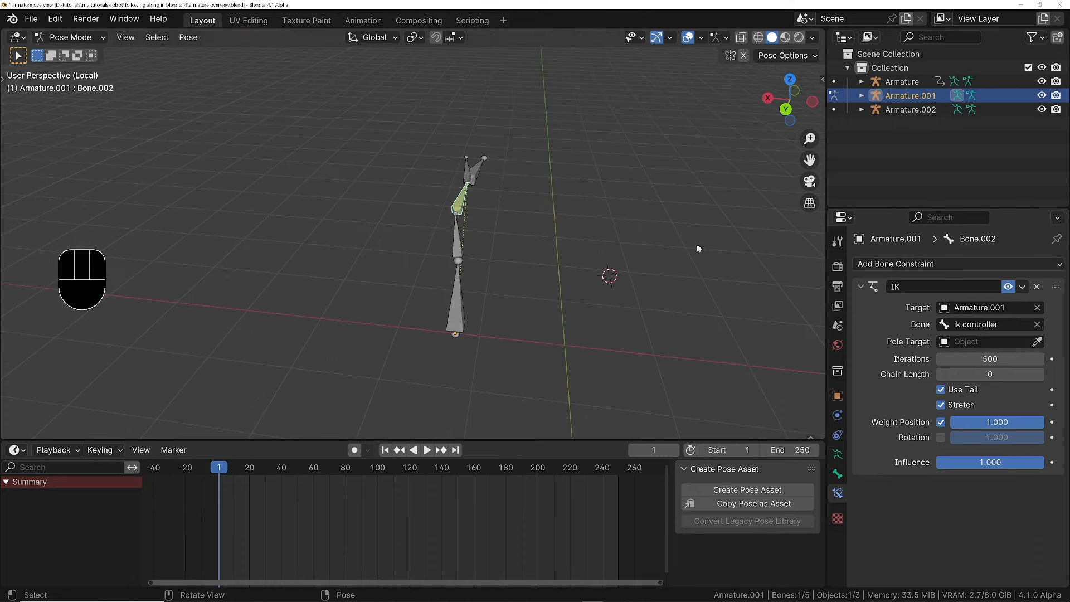
middle_click_drag(485, 220, 467, 195)
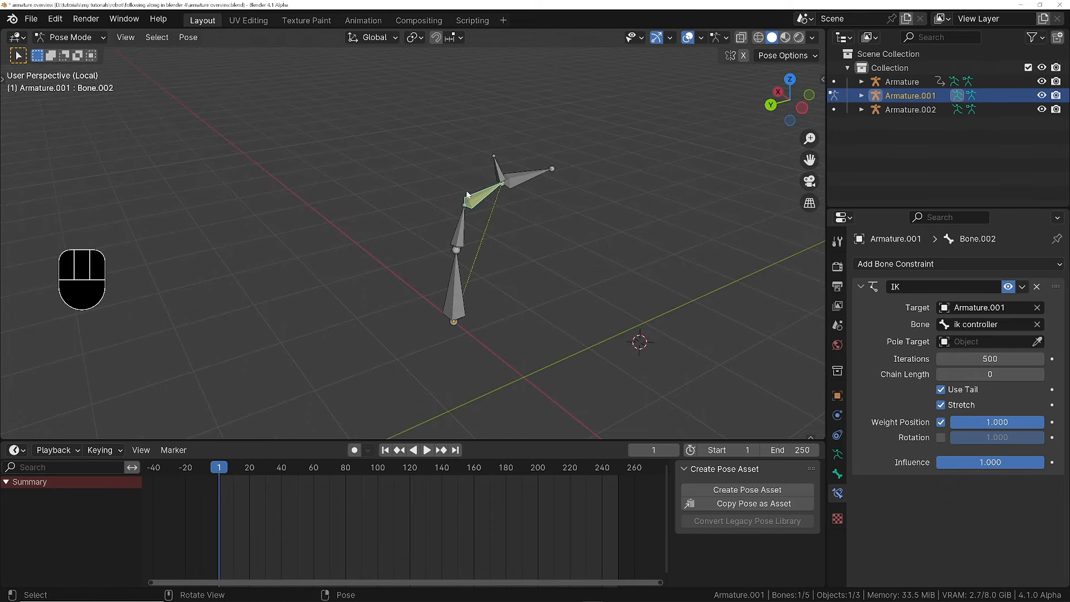
left_click(496, 167)
key("g")
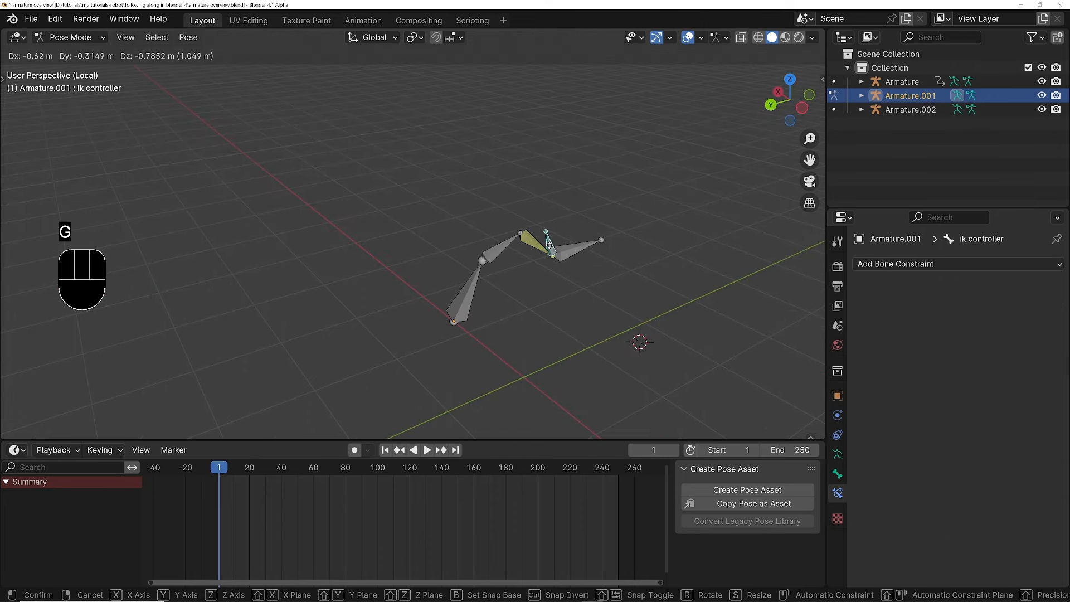
left_click(508, 221)
middle_click_drag(508, 221, 625, 206)
mouse_move(506, 251)
middle_mouse_down()
mouse_move(530, 261)
mouse_move(517, 254)
middle_mouse_up()
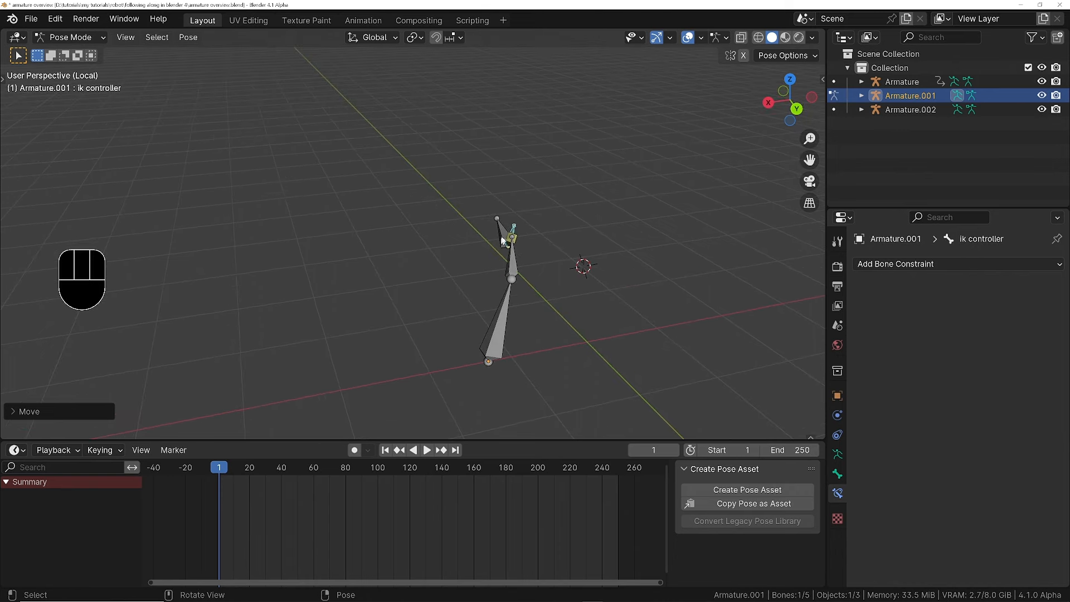
middle_click_drag(505, 239, 467, 170)
middle_click_drag(453, 229, 460, 226)
key("ctrl+z")
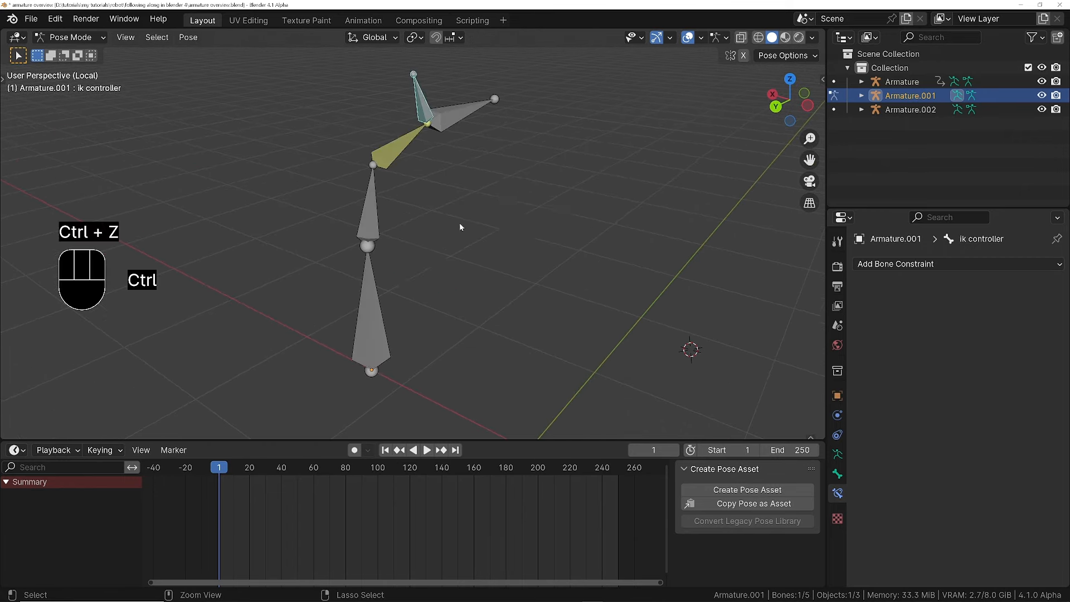
- In Edit Mode, extrude a new bone from the joint at the third bone's head, ending at about X 0.28, Y 0.12, Z 1.72 m
middle_click_drag(424, 148, 434, 186)
left_click(434, 186)
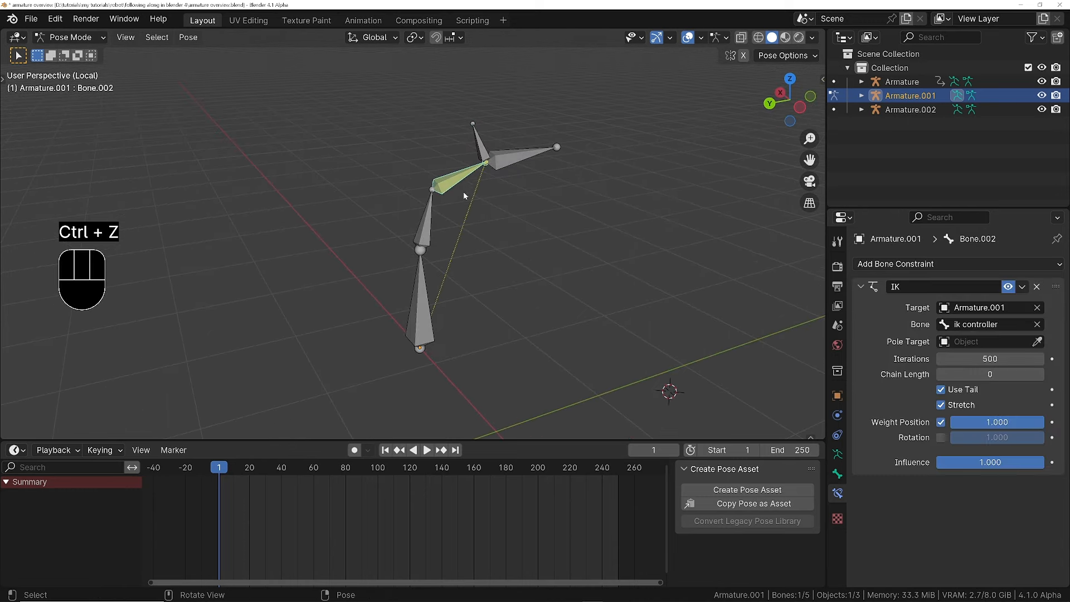
key("Tab")
scroll(464, 212, "up", 3)
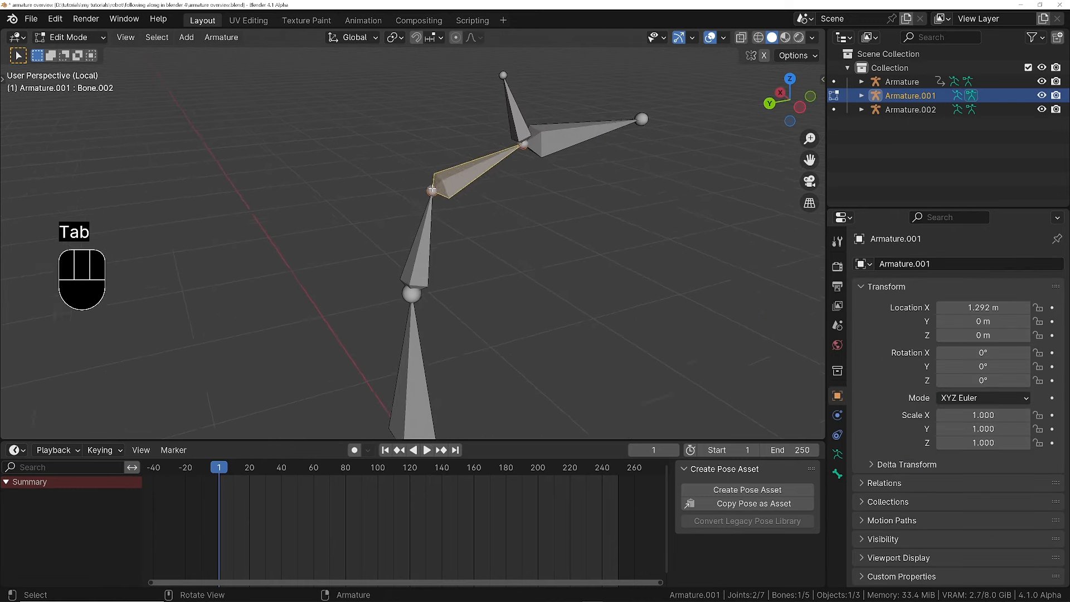
key("e")
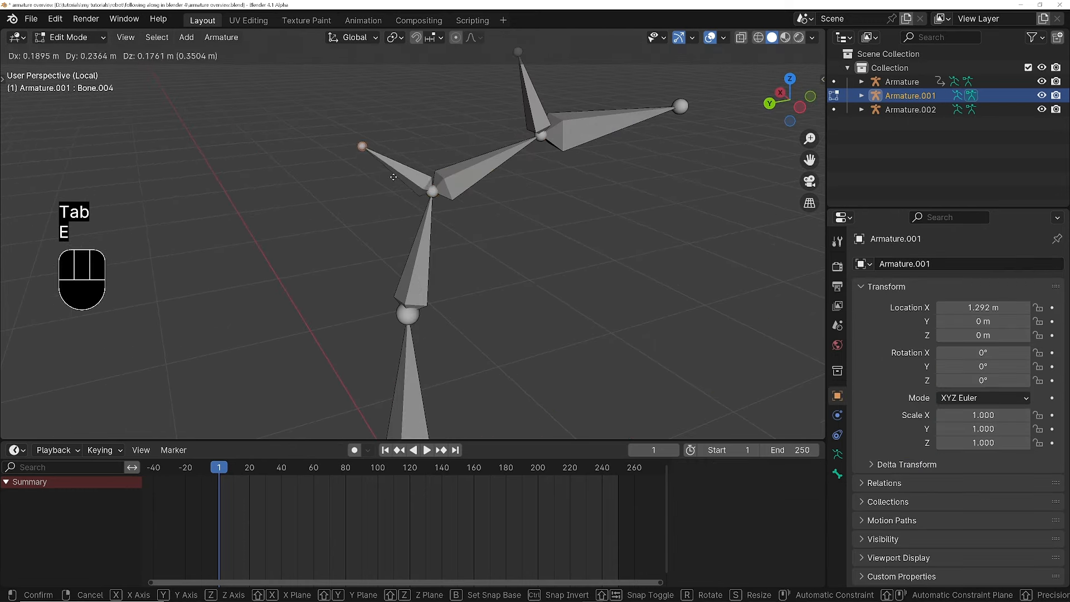
left_click(391, 172)
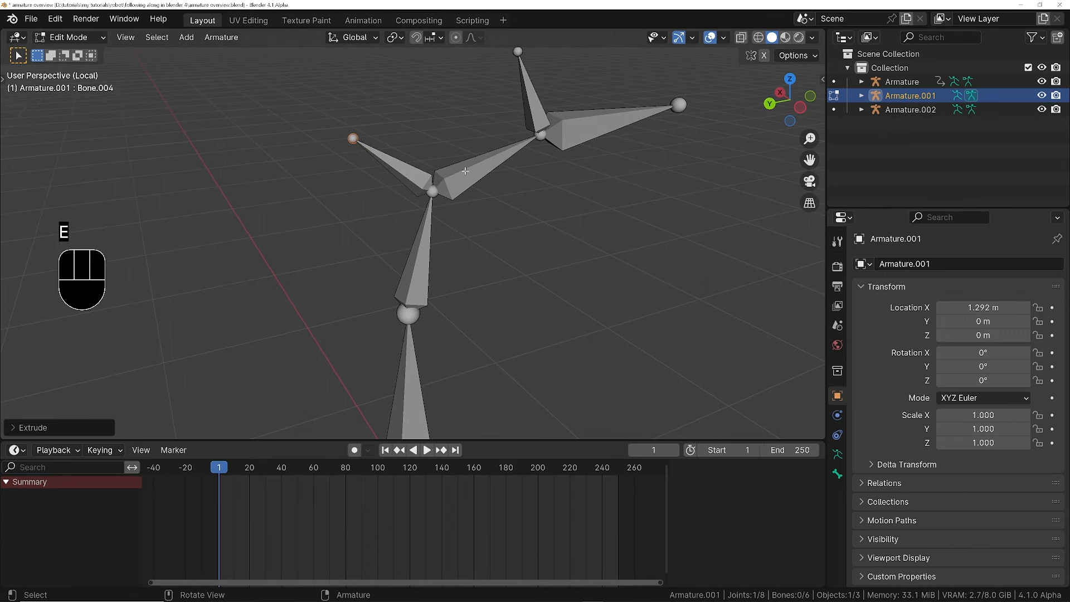
- Clear the parent of the bone extruded from the third bone's head
left_click(414, 176)
left_click(837, 473)
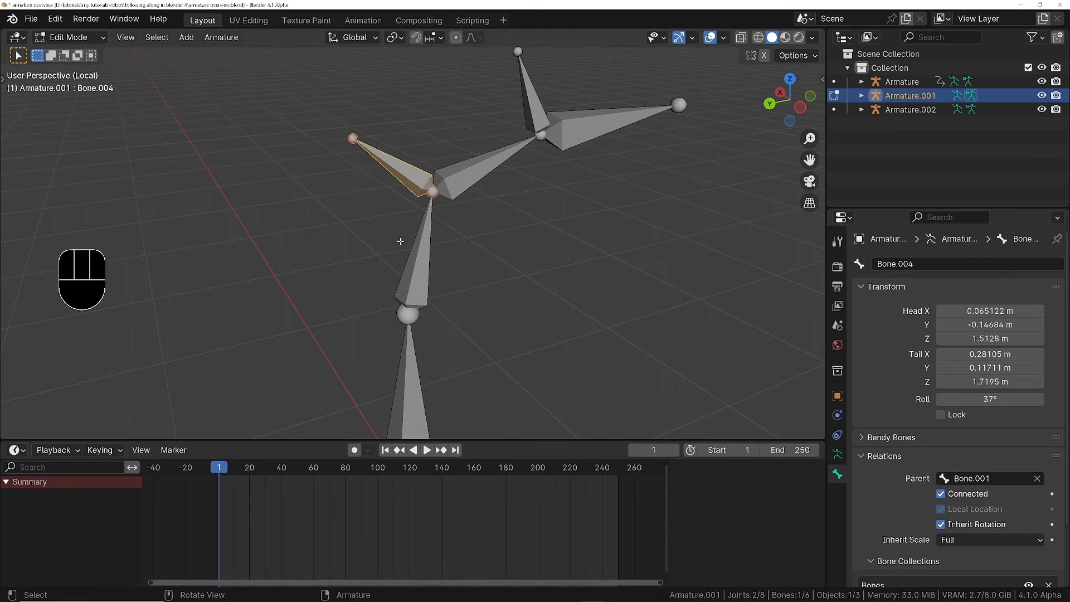
key("alt+p")
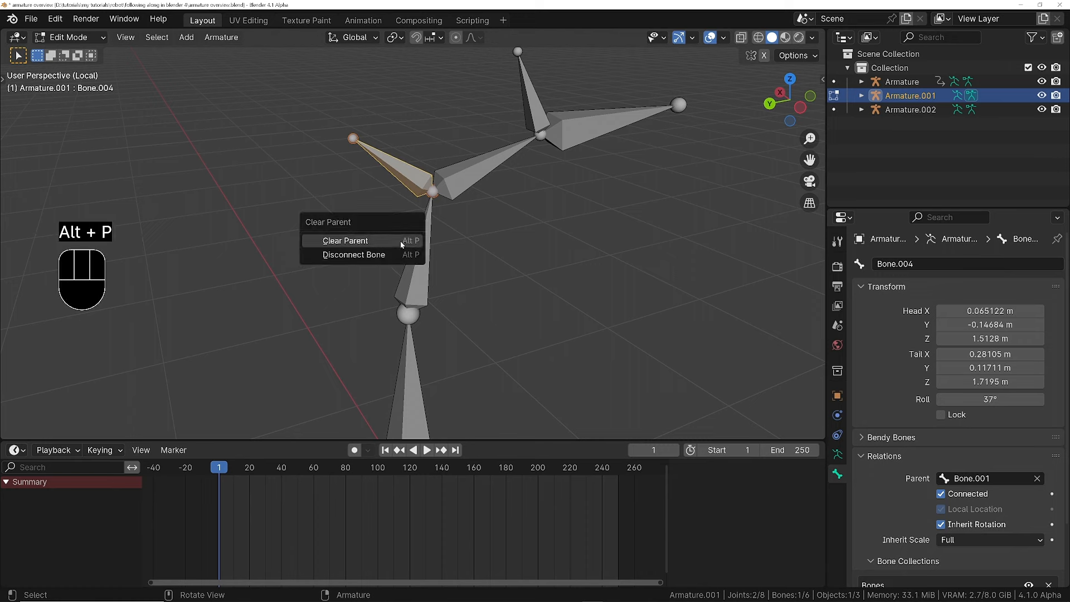
left_click(351, 241)
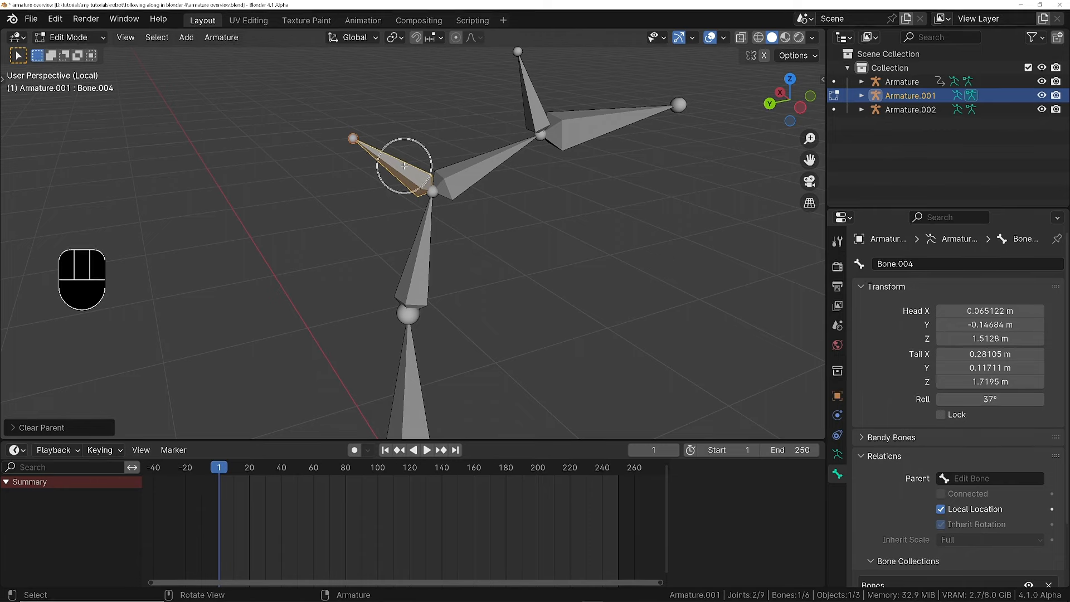
- Move the unparented bone away from the chain, behind the joint at the third bone's head
key("g")
middle_click_drag(437, 170, 448, 215, "ctrl")
middle_click_drag(448, 215, 483, 186, "shift")
key("g")
left_click(438, 179)
key("g")
left_click(567, 273)
- In Pose Mode, set Armature.001 as the pole target of the IK constraint on Bone.002
key("Tab")
left_click(580, 330)
left_click(603, 241)
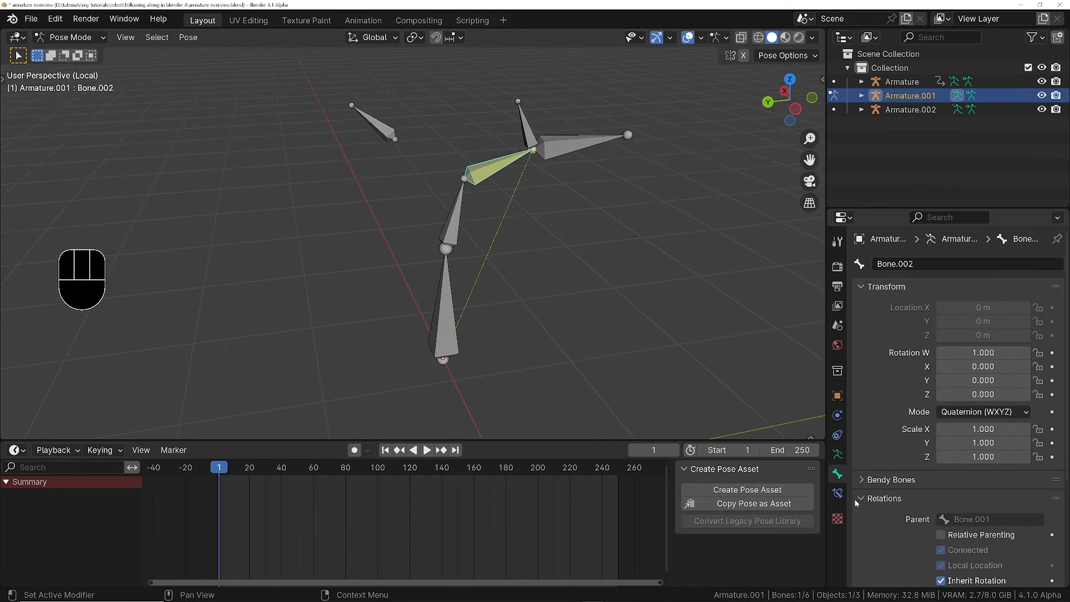
left_click(837, 493)
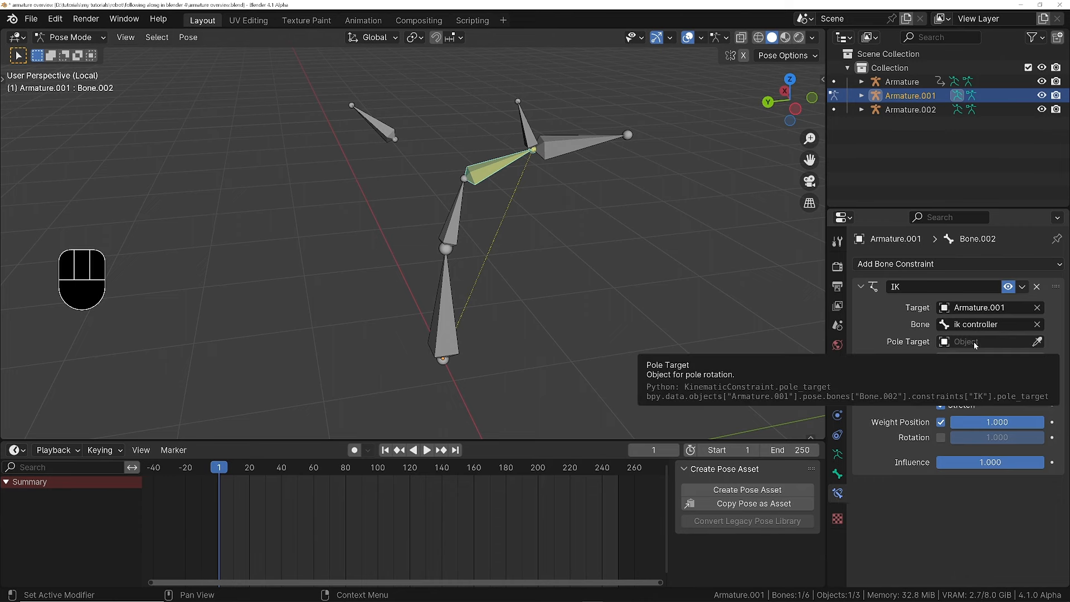
key("e")
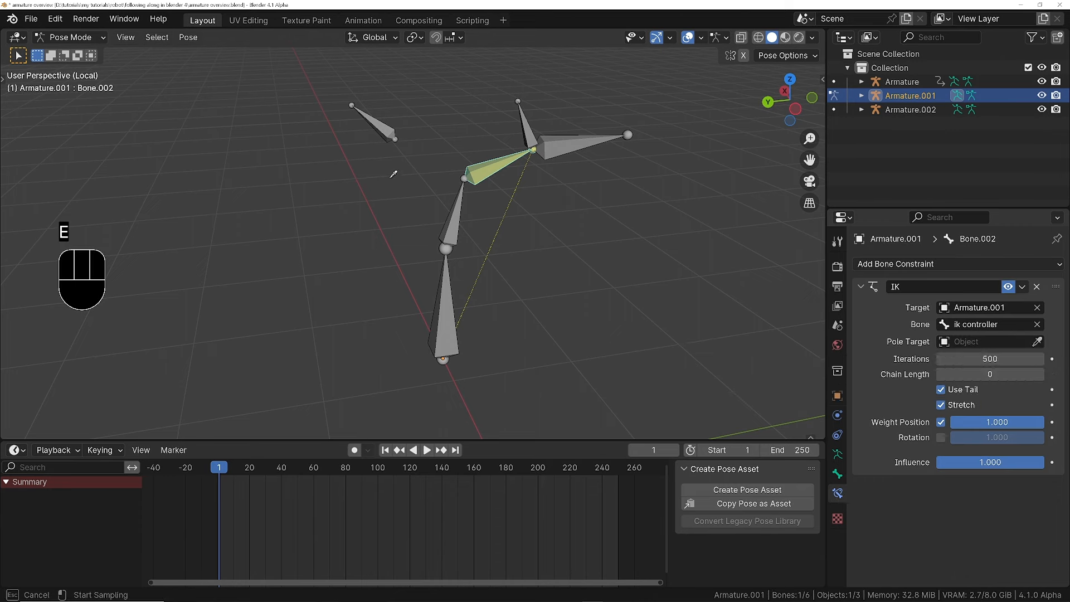
left_click(379, 120)
- Rename the unparented bone behind the chain as pole
left_click(379, 120)
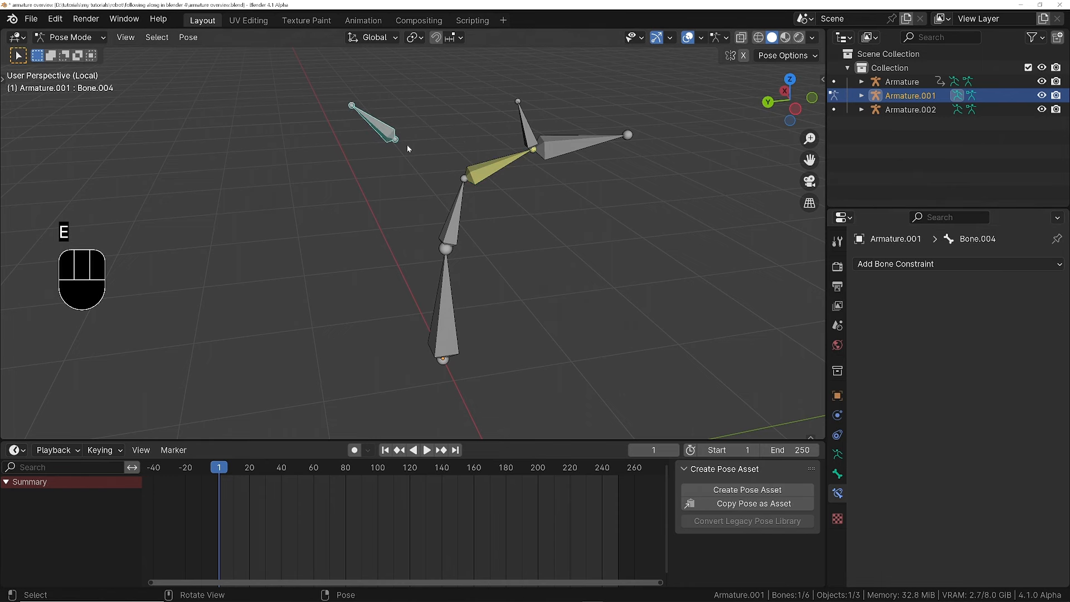
key("F2")
type("pole")
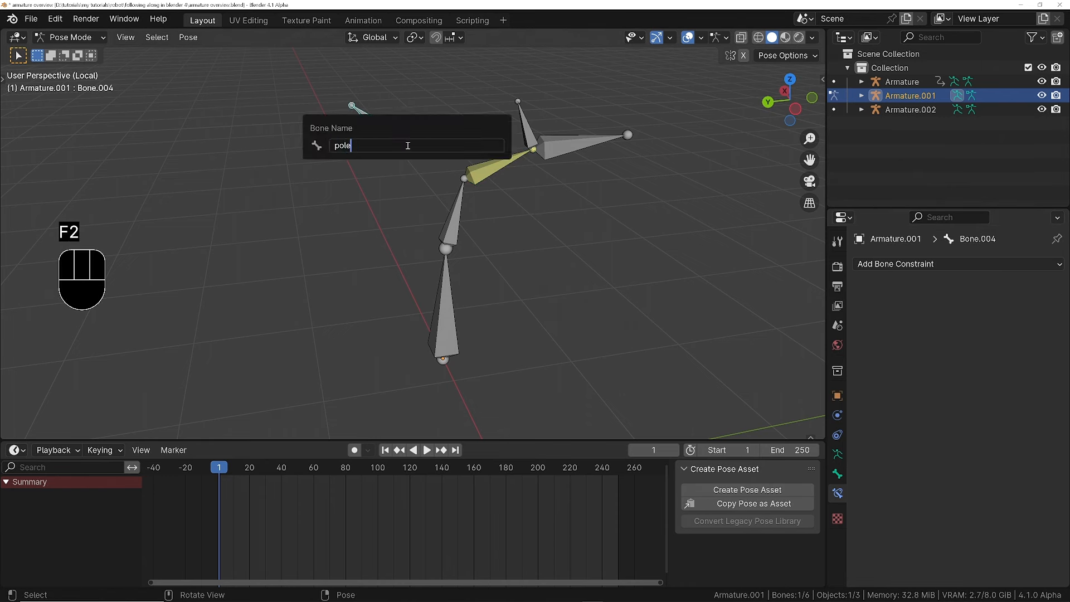
key("Return")
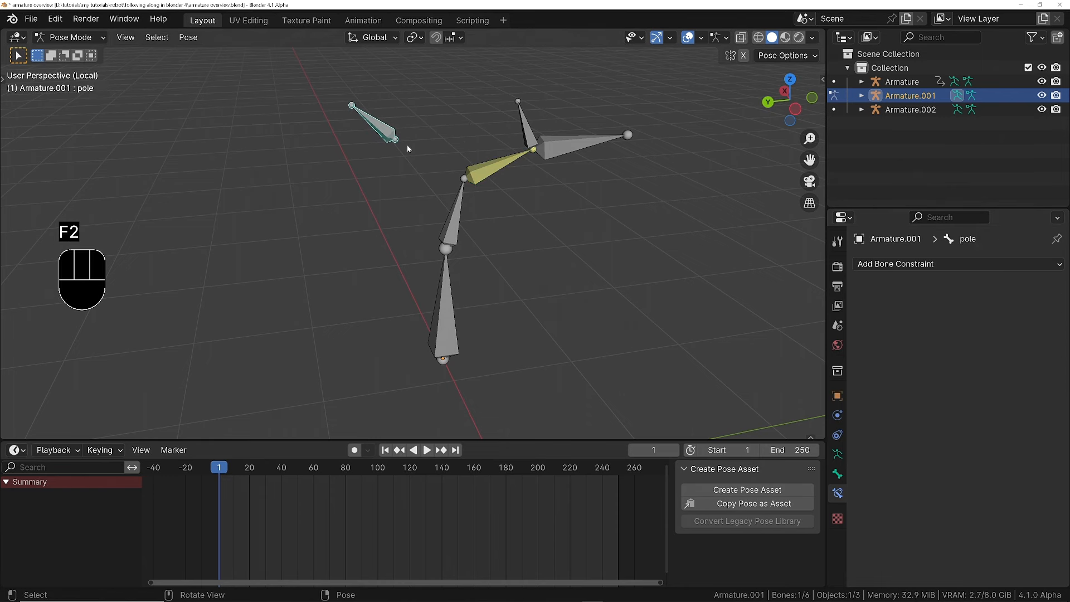
- Choose the pole bone as the pole target bone in Bone.002's IK constraint
left_click(479, 172)
left_click(985, 358)
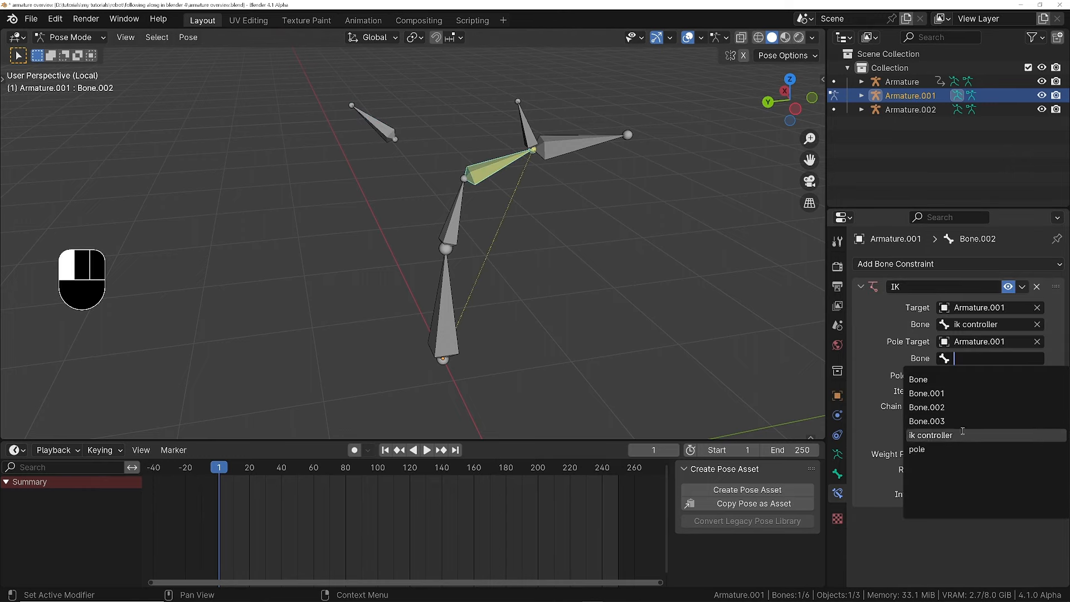
left_click(916, 449)
- Set the IK constraint's pole angle to -90°
middle_click_drag(530, 215, 540, 181)
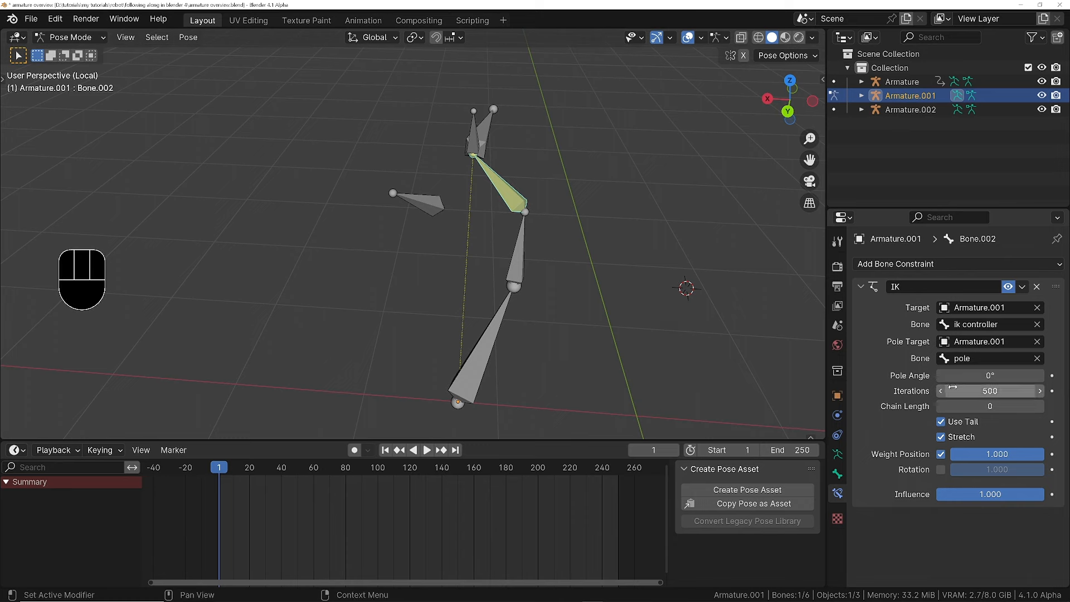
left_click_drag(970, 378, 925, 379)
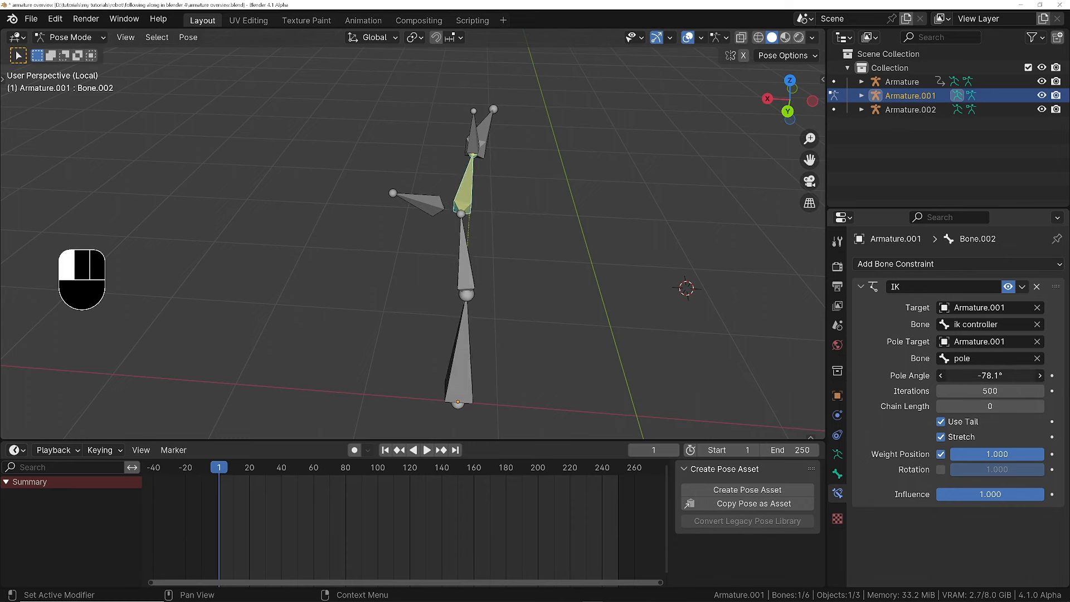
key("Escape")
left_click(995, 376)
type("-90")
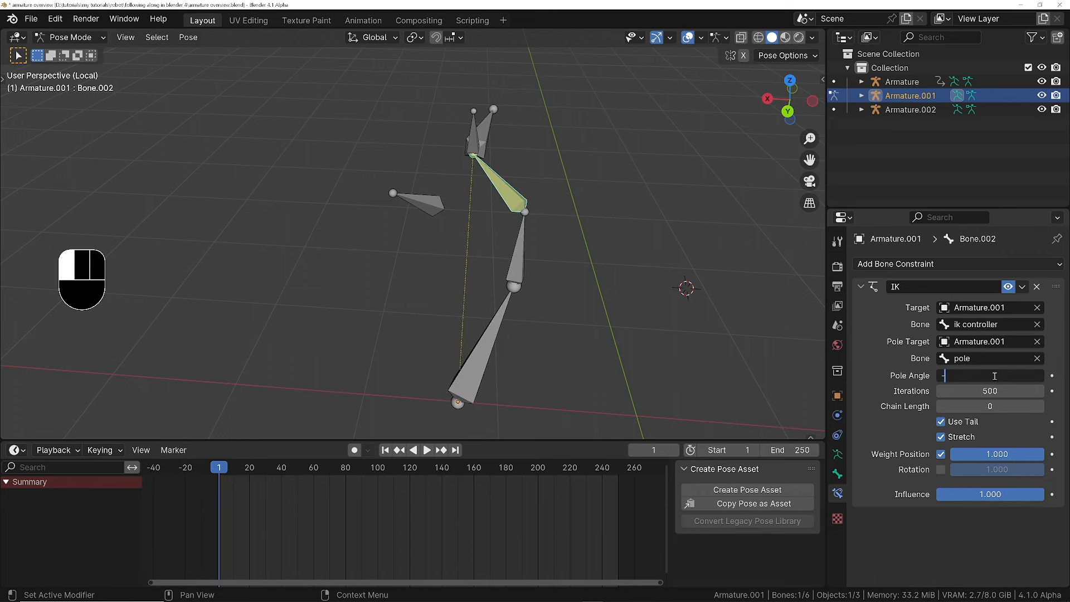
key("Return")
- Move the pole bone from side to side and place it lower beside the chain to test the bend direction
middle_click_drag(526, 216, 465, 253)
left_click(453, 257)
key("g")
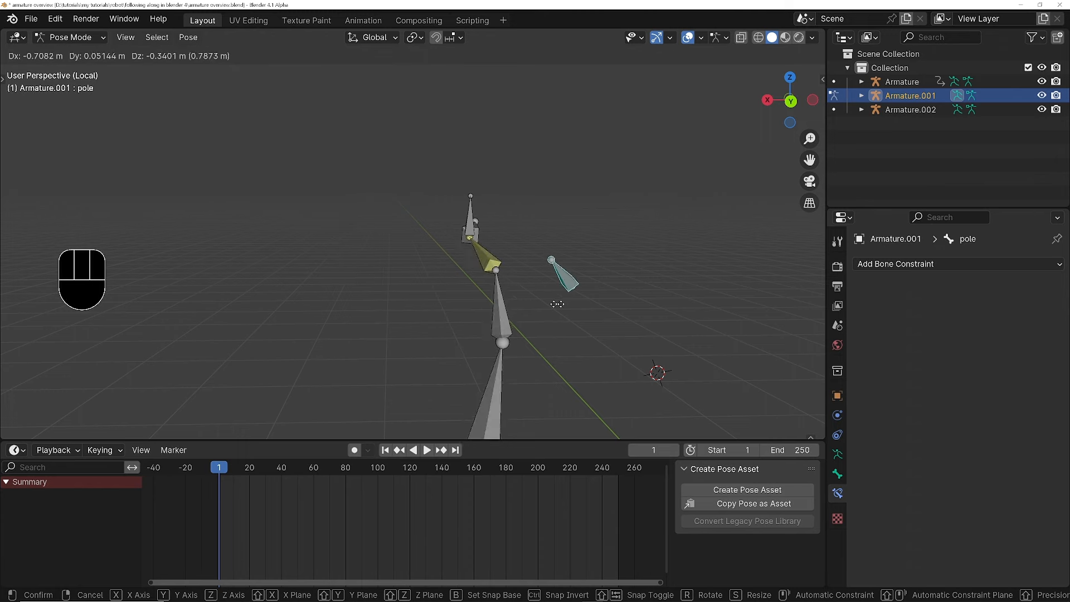
left_click(418, 322)
- Move the ik controller bone around to test the chain and place it slightly lower, away from the pole bone
left_click(470, 222)
key("g")
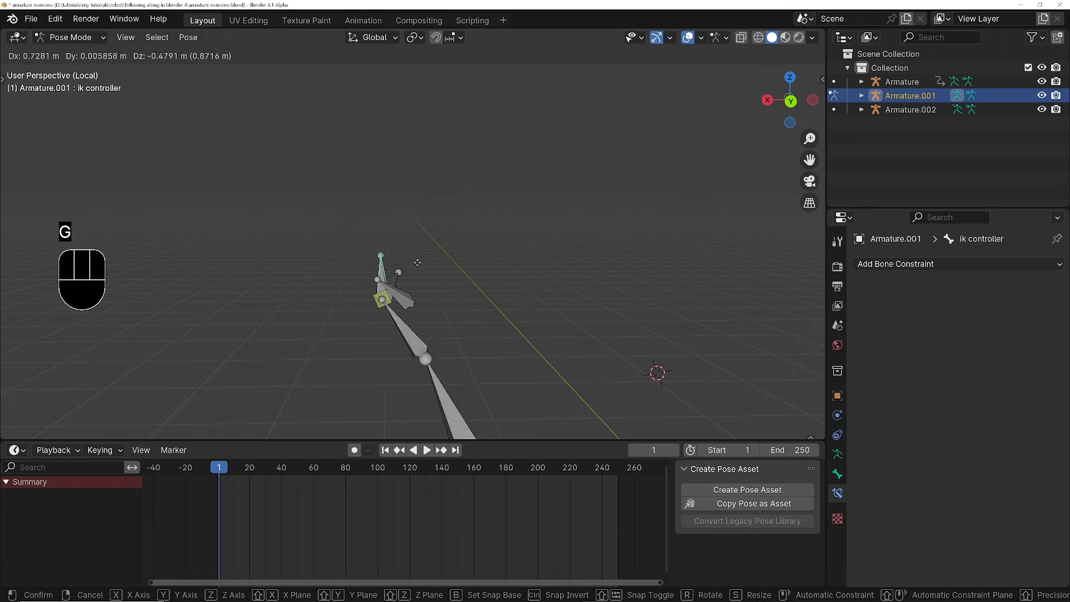
left_click(476, 262)
- Move the pole bone across the chain and leave it raised behind the bent joint
left_click(381, 301)
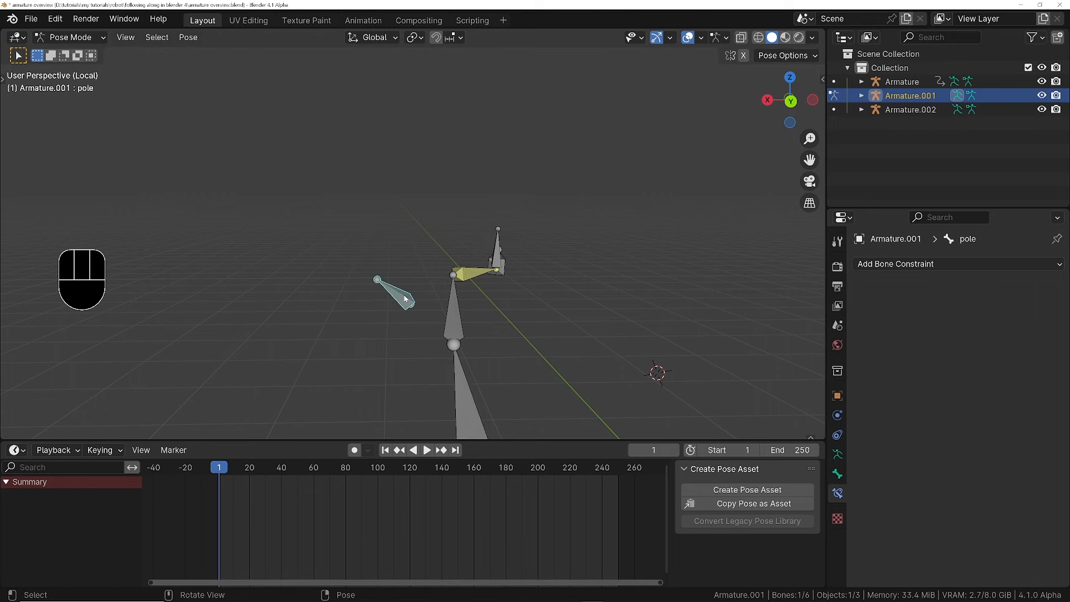
key("g")
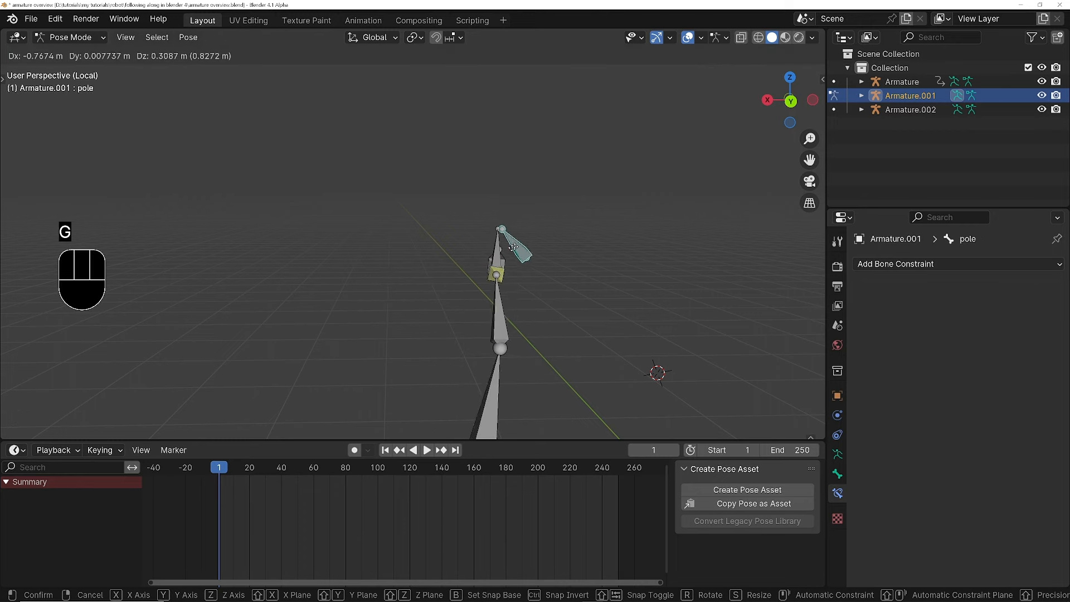
left_click(473, 251)
- Examine the bent IK chain and the position of its pole bone from several sides
middle_click_drag(613, 243, 453, 230)
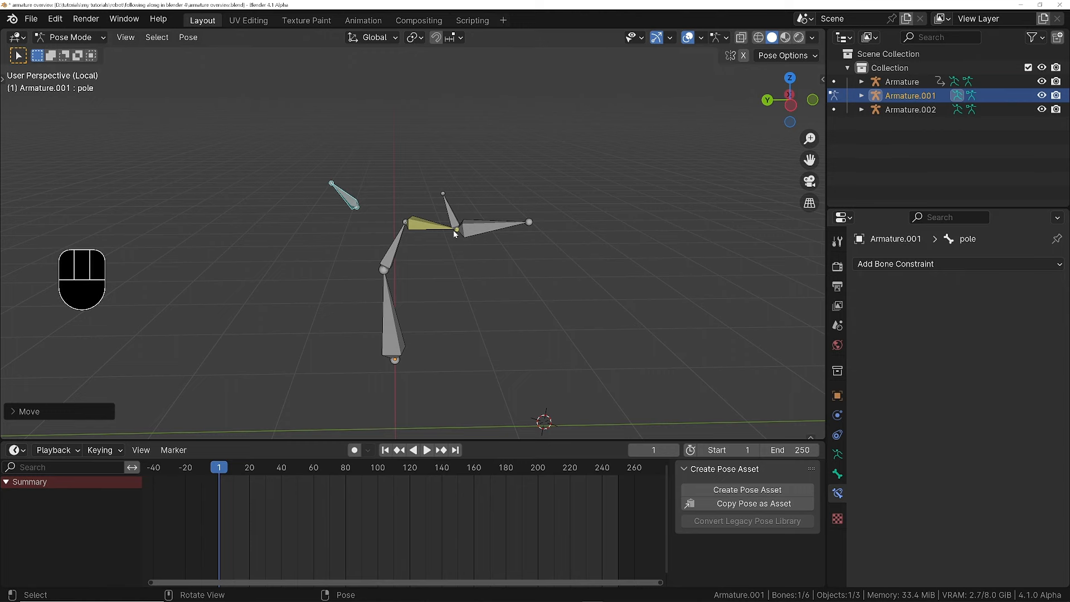
middle_click_drag(453, 230, 476, 250)
scroll(456, 225, "down", 1)
scroll(475, 251, "up", 2)
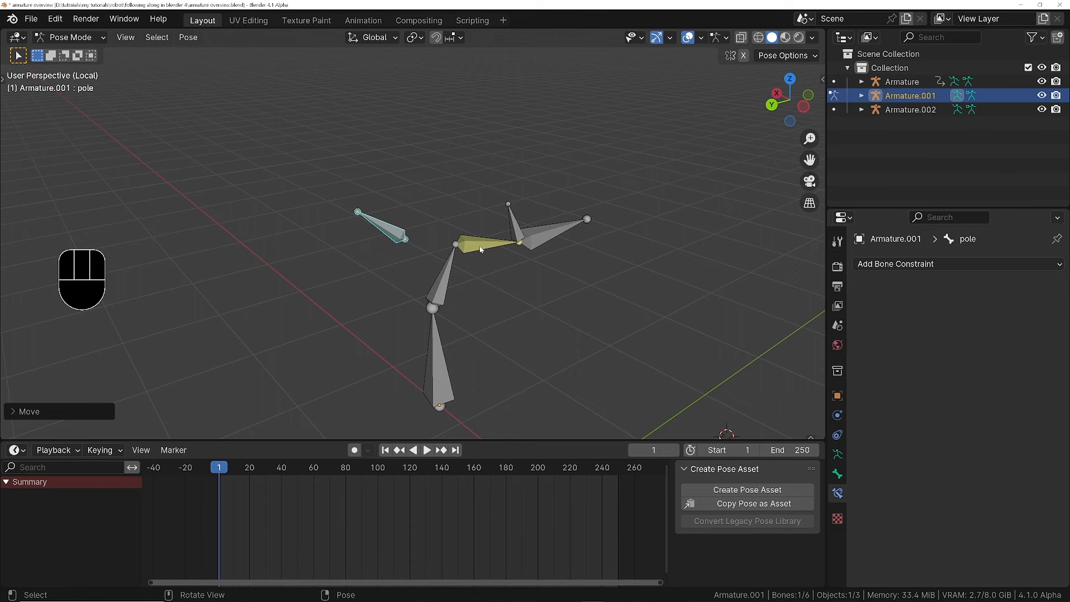
scroll(481, 250, "up", 2)
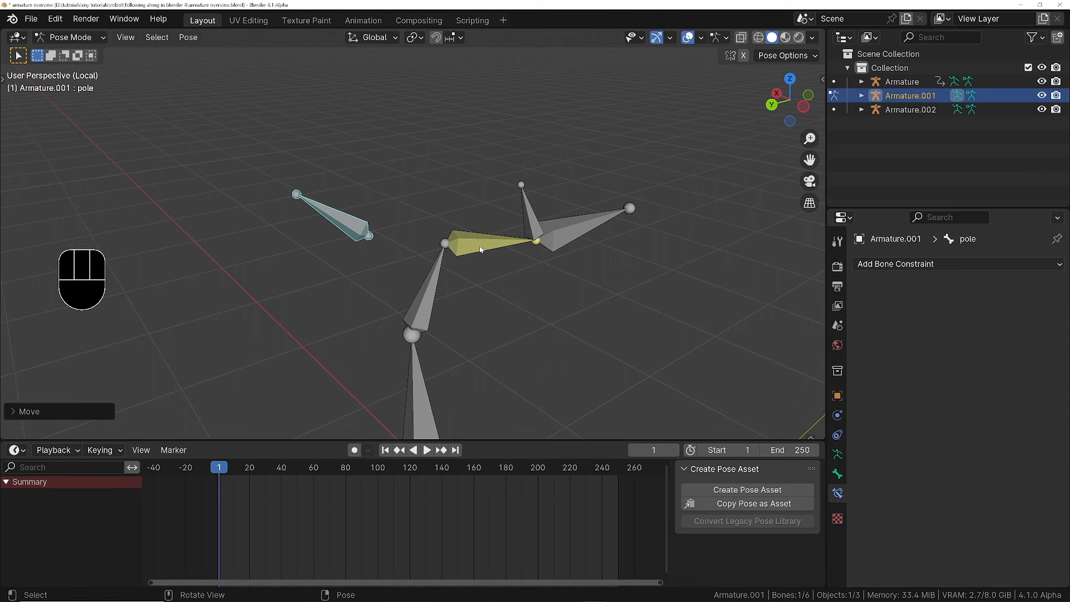
mouse_move(479, 247)
middle_mouse_down()
mouse_move(508, 259)
mouse_move(465, 254)
middle_mouse_up()
scroll(507, 258, "down", 2)
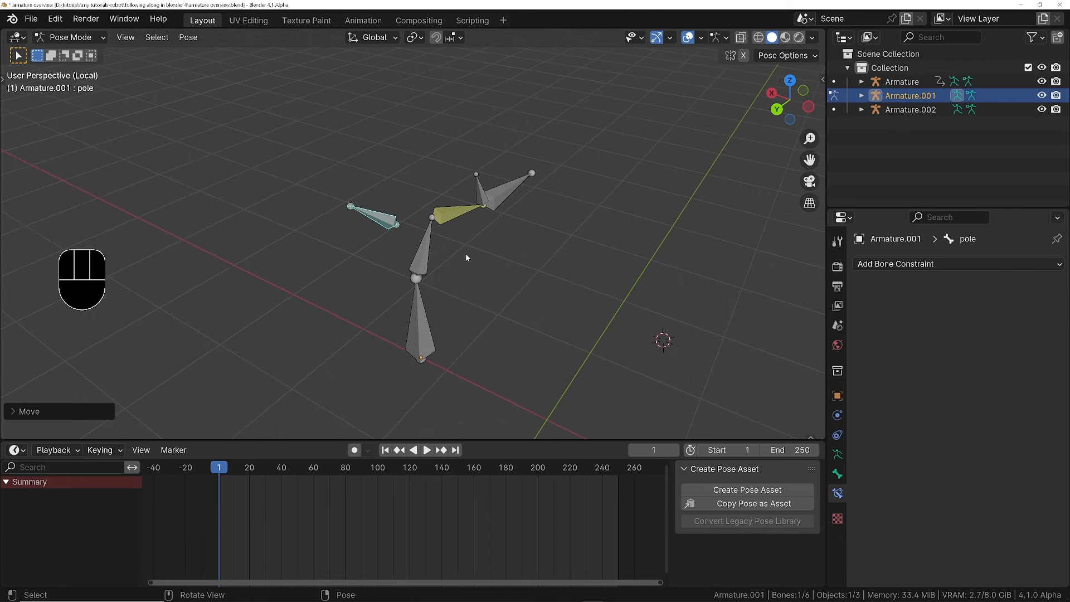
- Return Armature.001 to Object Mode and leave Local View to show all three armatures
key("Tab")
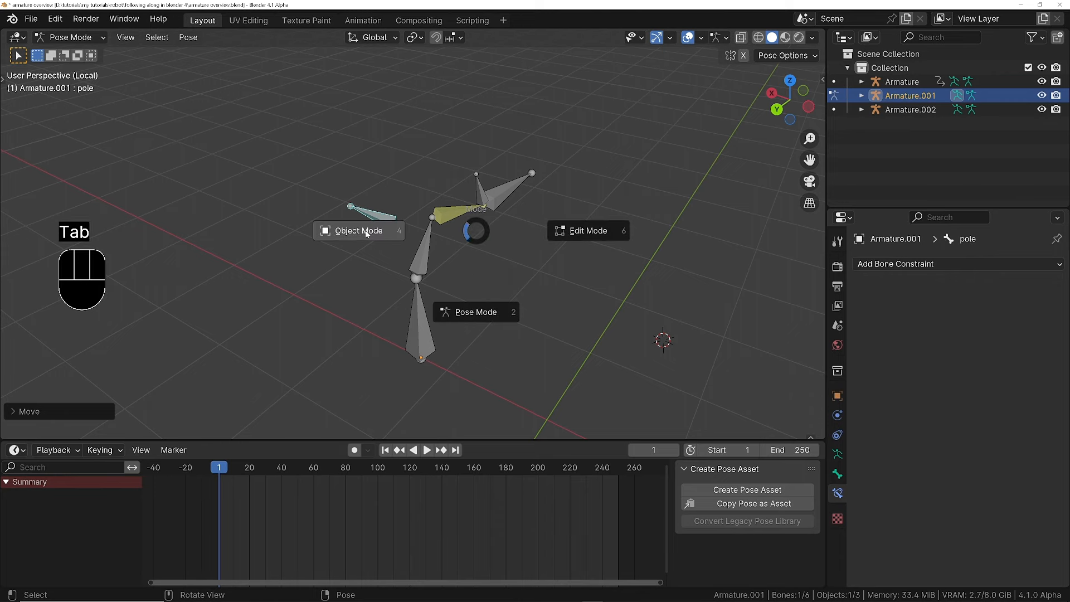
left_click(364, 231)
scroll(433, 221, "down", 2)
middle_click_drag(432, 221, 448, 231, "shift")
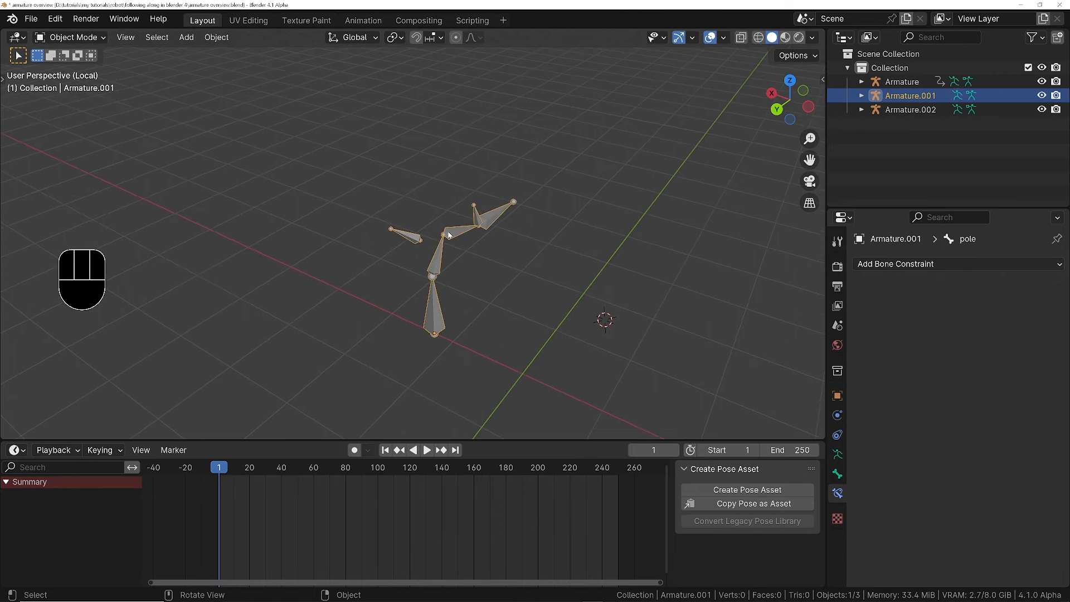
key("KP_Divide")
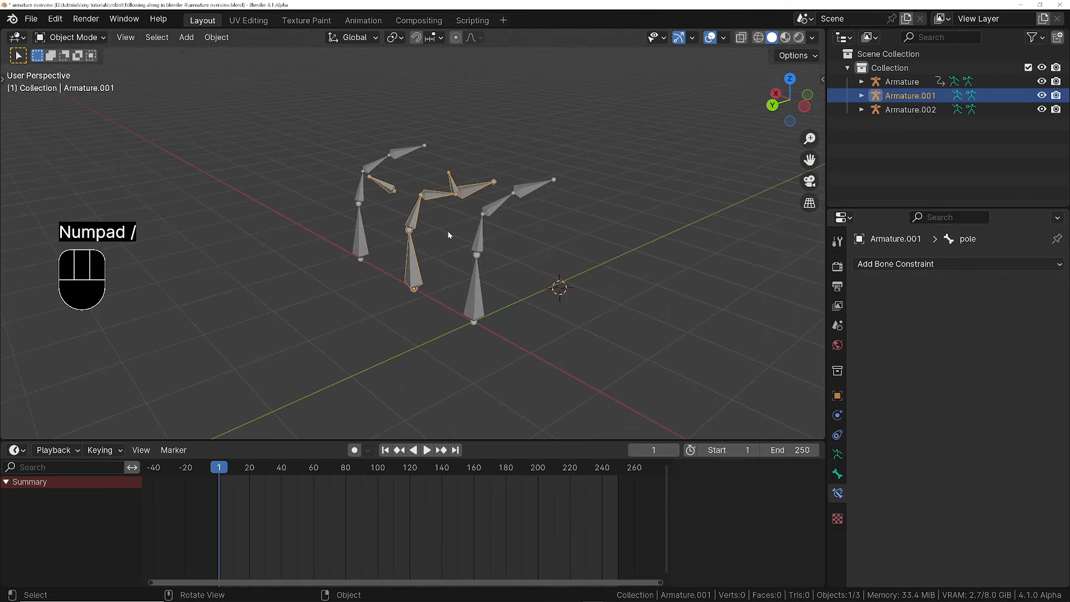
- Put Armature.002 in Pose Mode and show it on its own in the view
left_click(359, 235)
middle_click_drag(360, 235, 448, 193)
key("Tab")
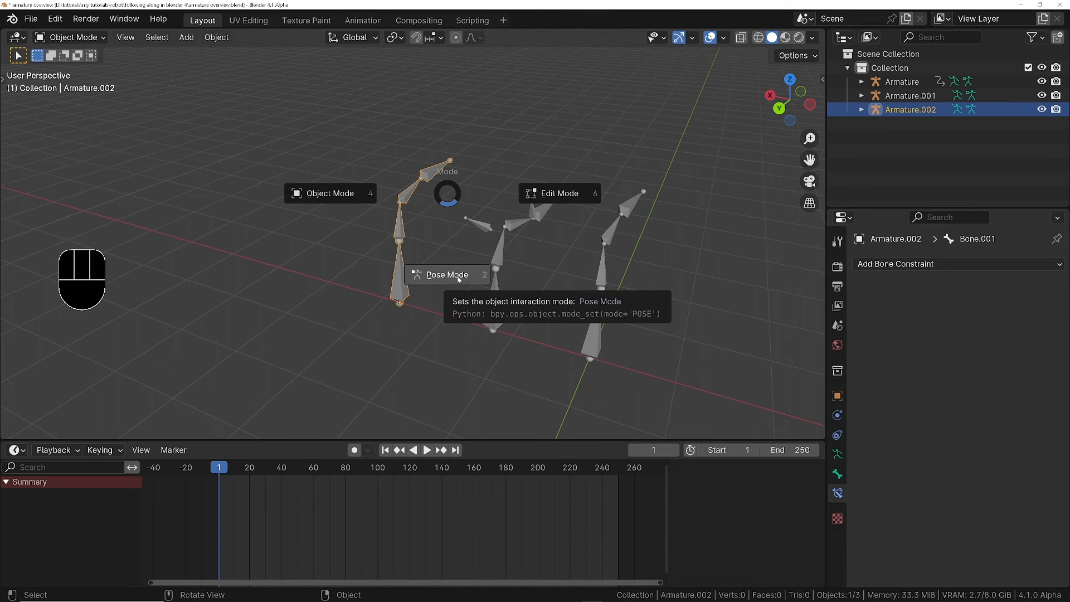
left_click(447, 275)
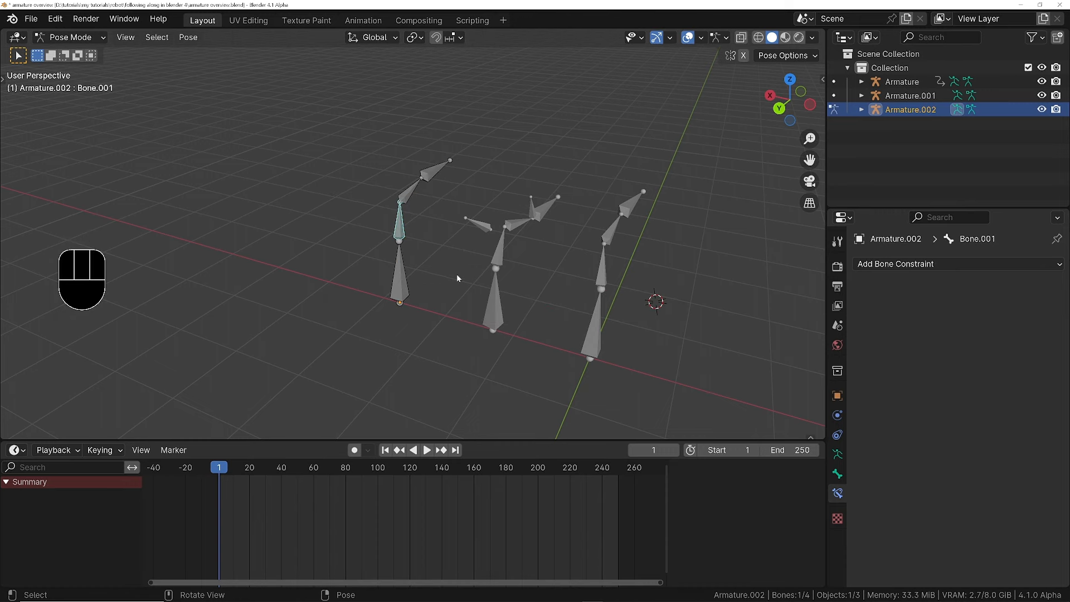
key("KP_Divide")
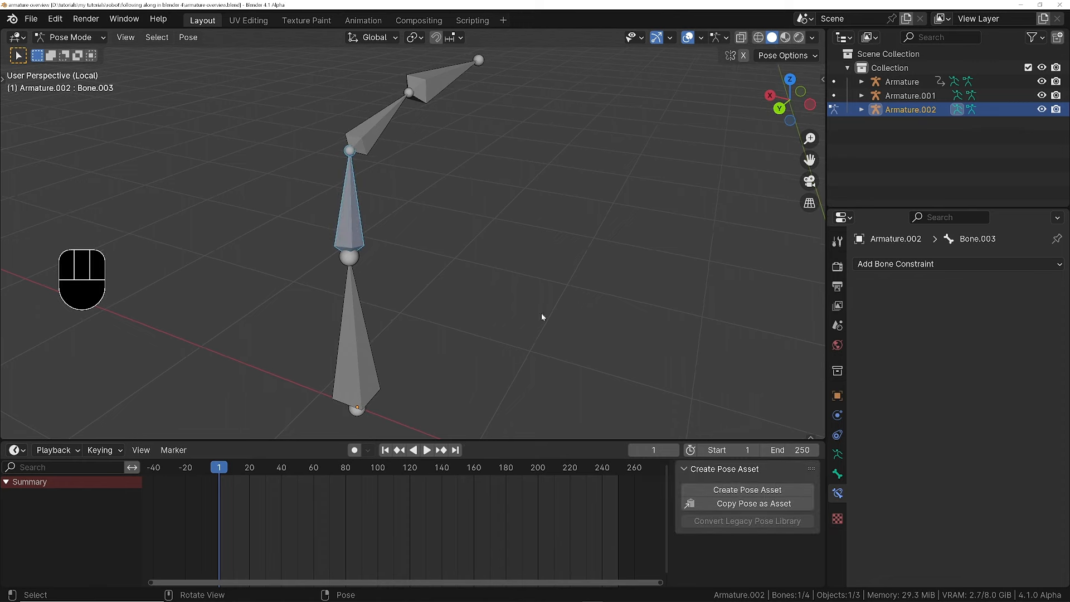
middle_click_drag(605, 240, 500, 252, "shift")
scroll(500, 251, "down", 3)
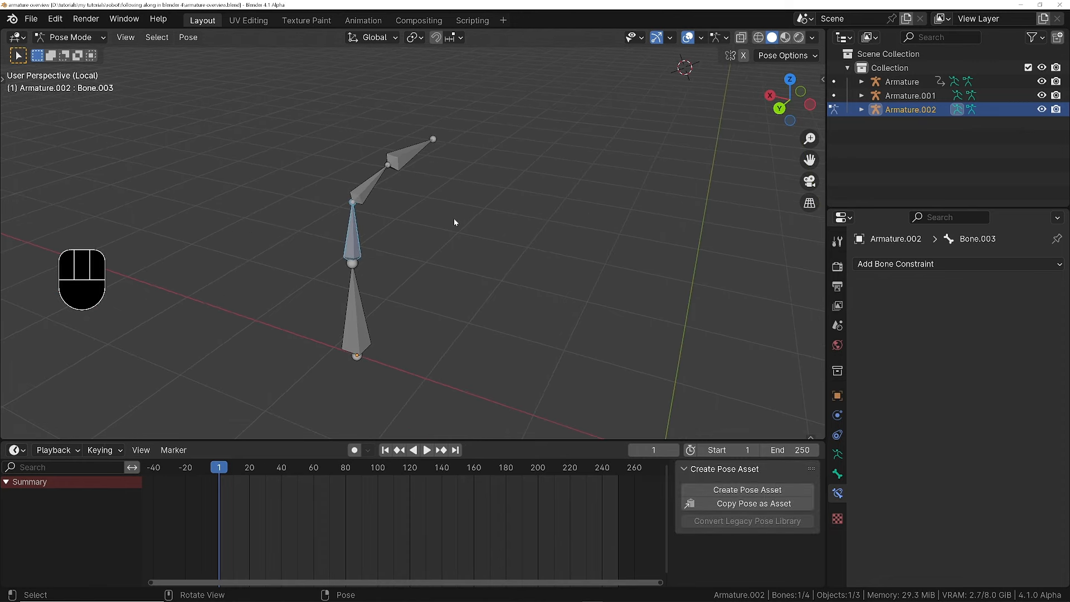
- Switch to Object Mode and add a monkey mesh at the 3D cursor
key("shift+a")
key("Tab")
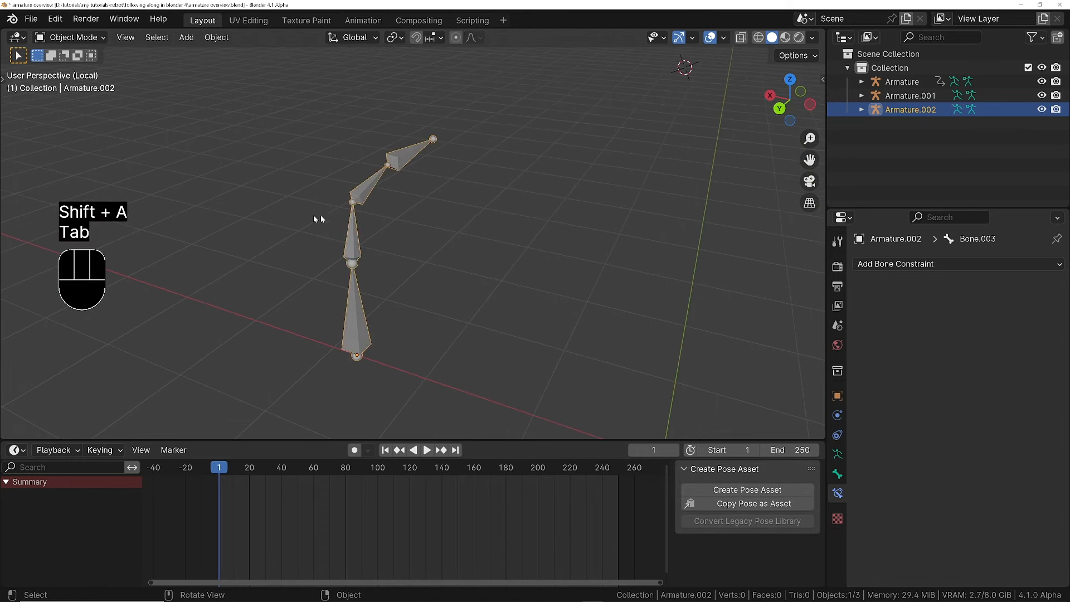
key("shift+a")
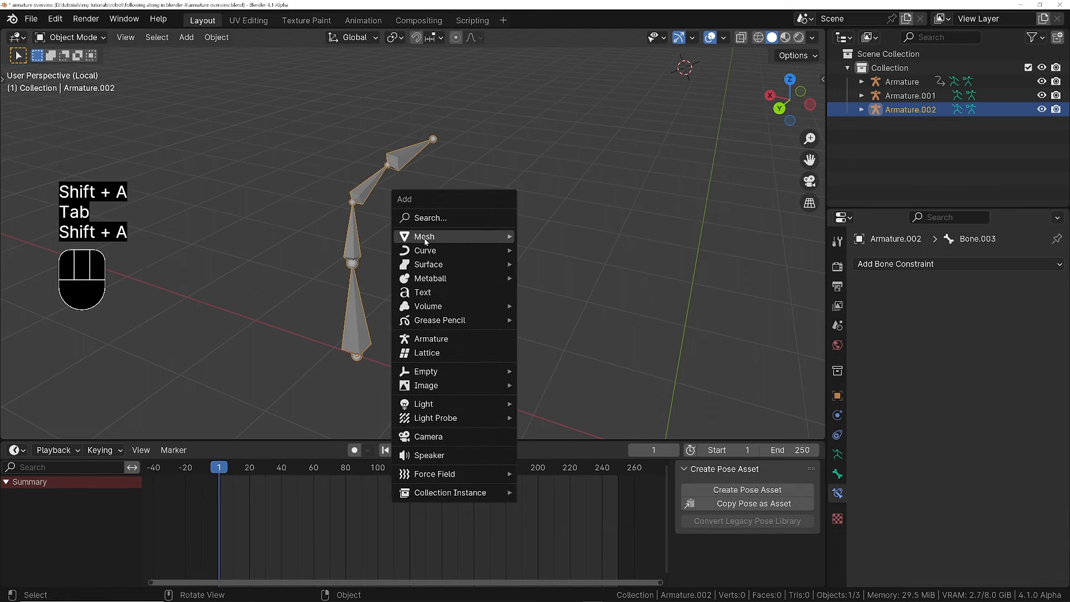
mouse_move(499, 237)
left_click(581, 368)
- Scale the monkey mesh to 0.325 and apply its scale
middle_click_drag(586, 234, 635, 356)
key("s")
left_click(600, 266)
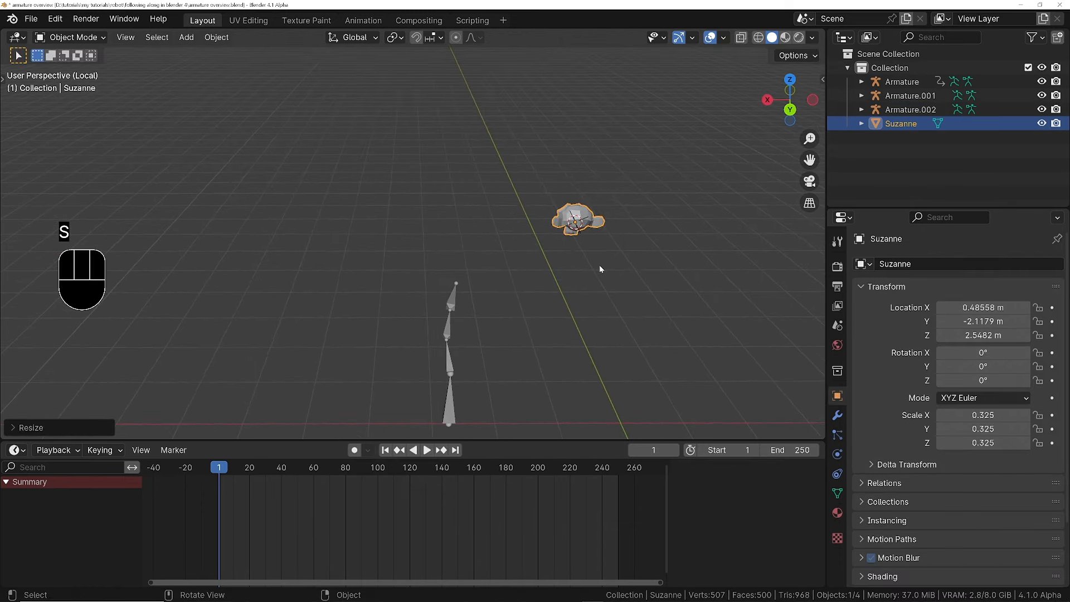
key("ctrl+a")
left_click(600, 266)
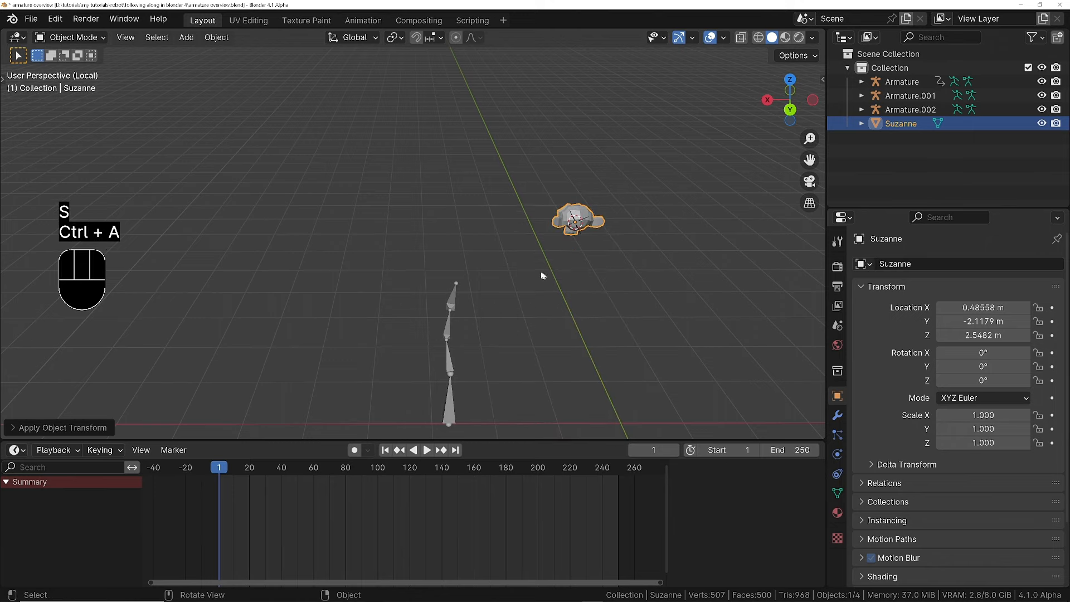
- Put Armature.002 in Pose Mode and add a Track To constraint to its end bone, Bone.003
middle_click_drag(545, 275, 423, 223)
left_click(436, 279)
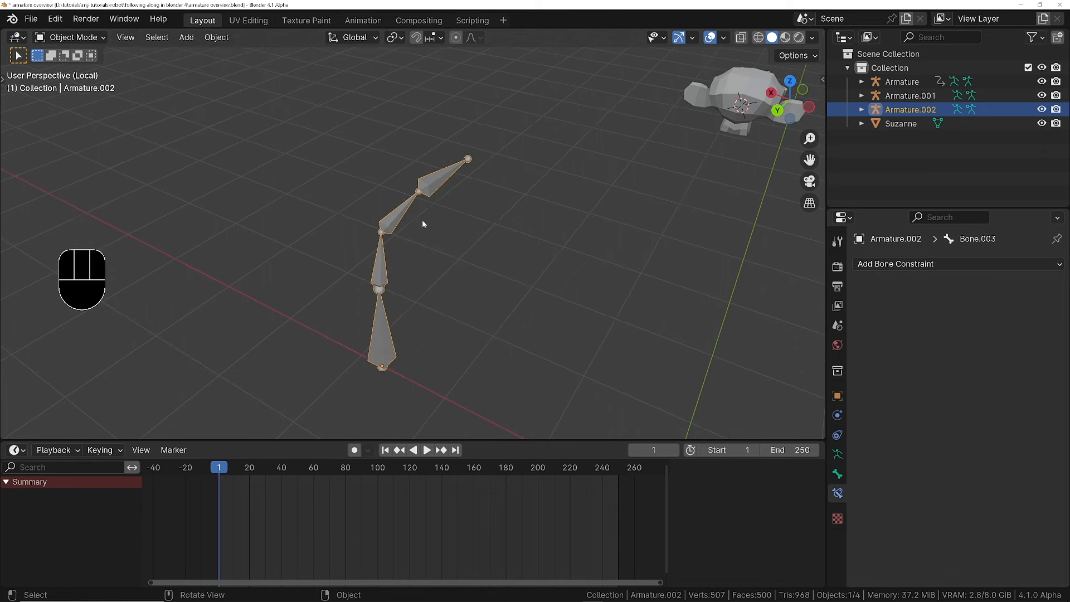
key("Tab")
left_click(427, 303)
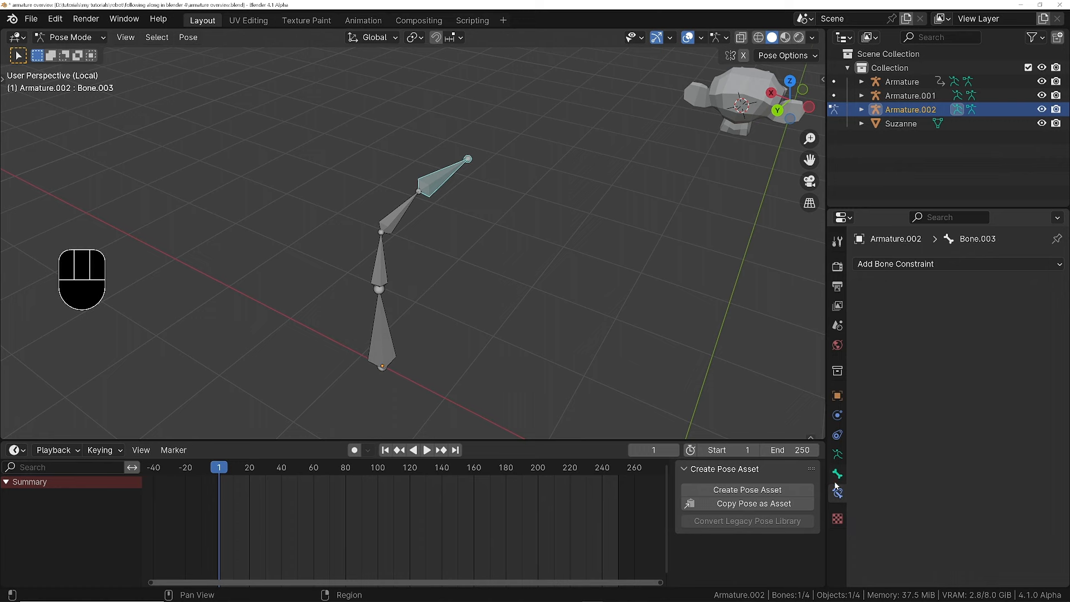
left_click(909, 265)
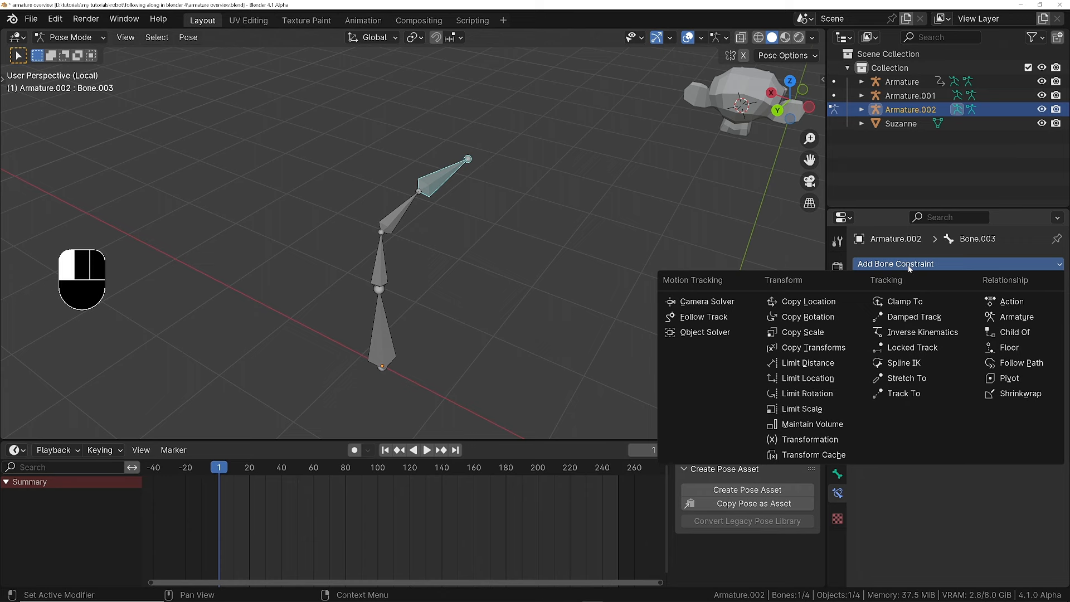
left_click(919, 396)
- Set Suzanne as the target of Bone.003's Track To constraint
middle_click_drag(459, 177, 504, 228, "ctrl")
key("e")
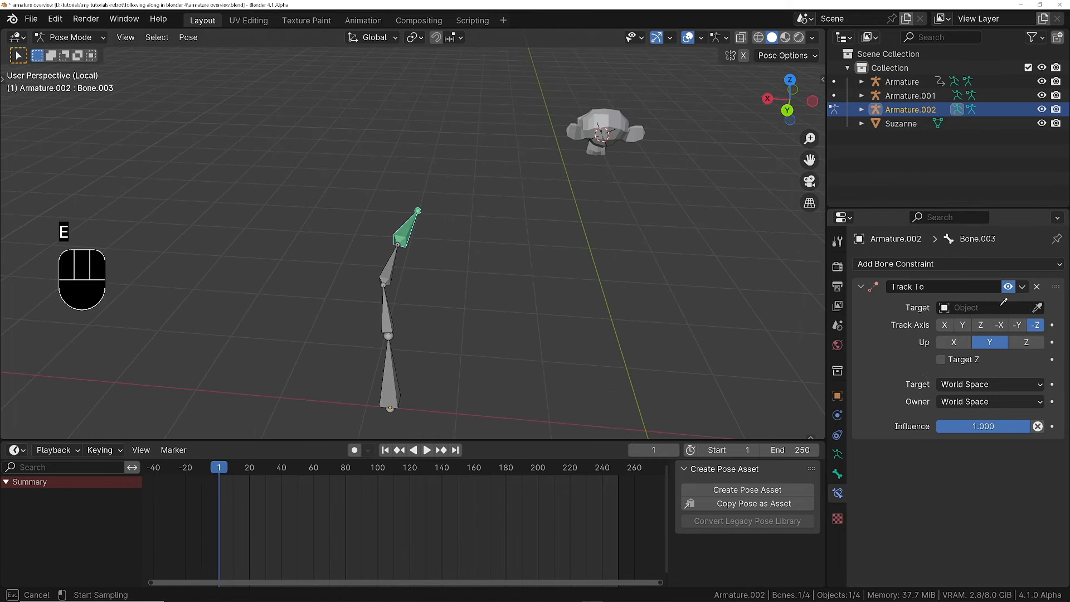
left_click(601, 119)
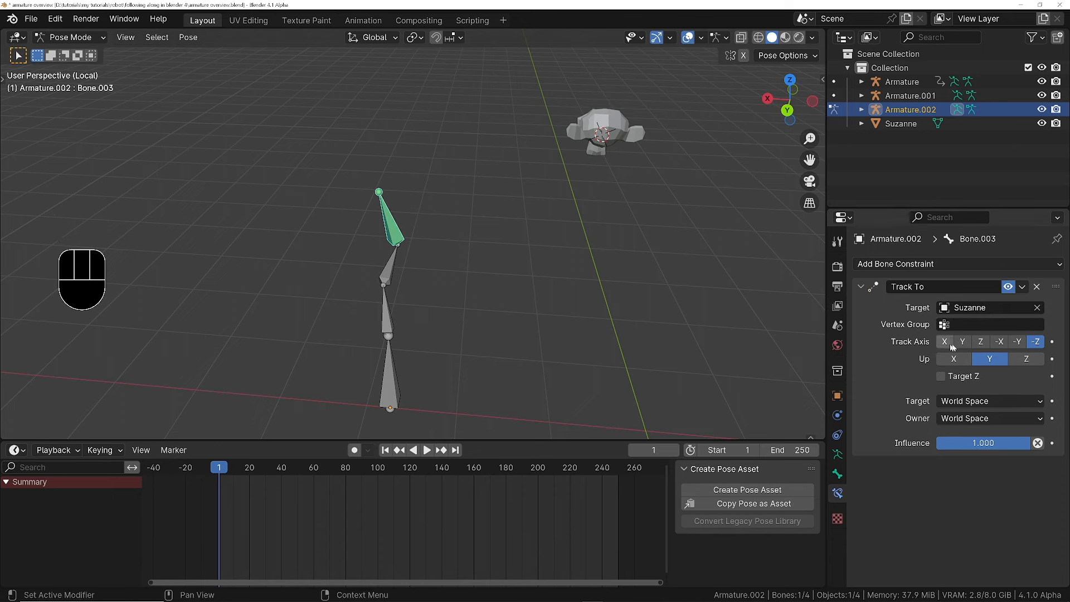
- Set the transform orientation to Local and show the Move gizmo to reveal Bone.003's own axes
left_click(375, 38)
left_click(334, 95)
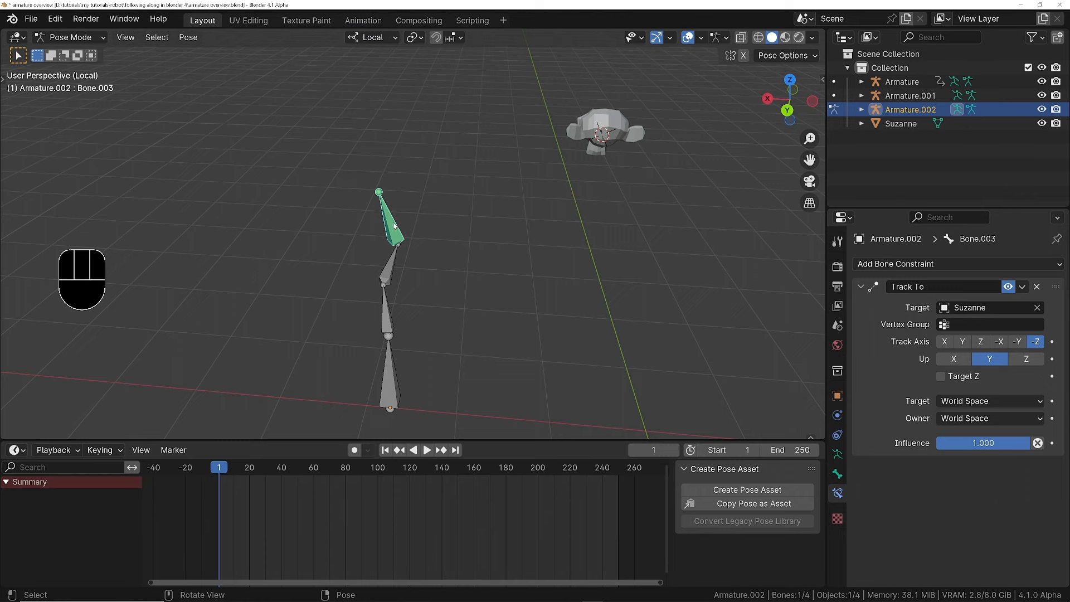
left_click(670, 37)
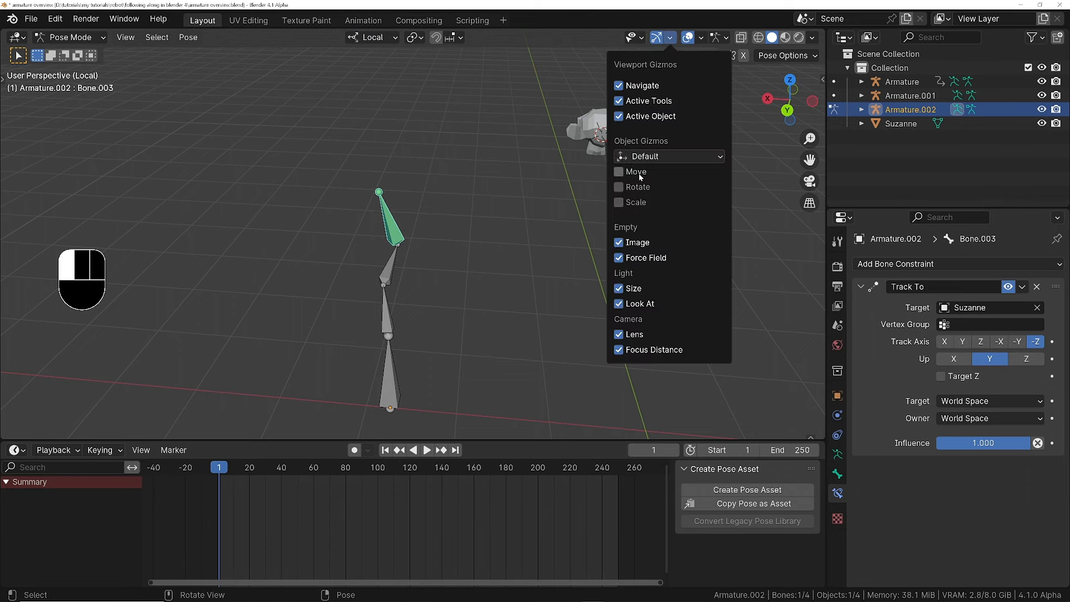
left_click(620, 172)
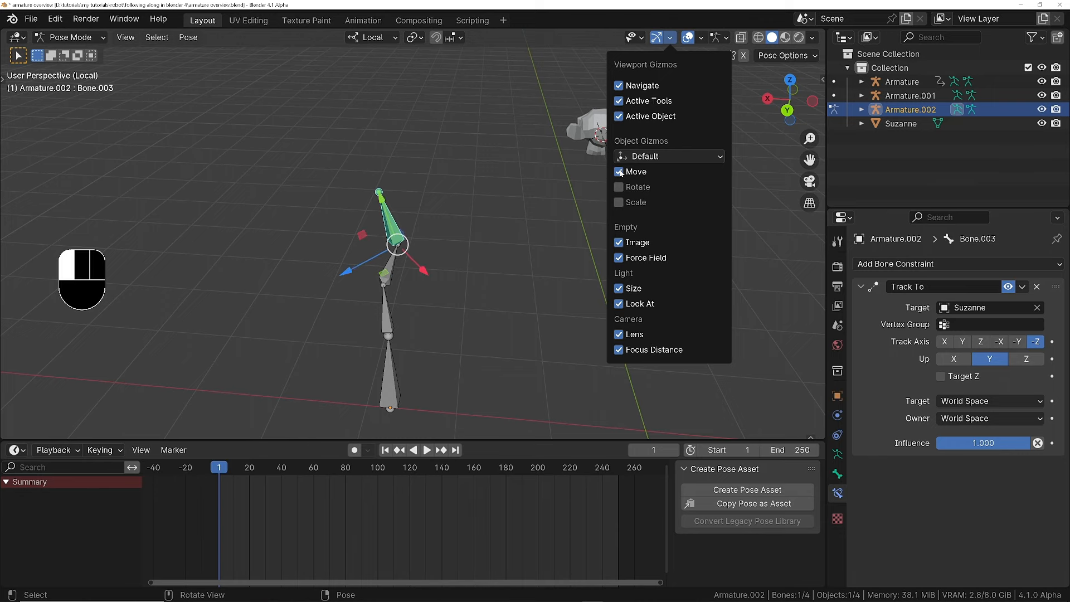
middle_click_drag(397, 240, 416, 204)
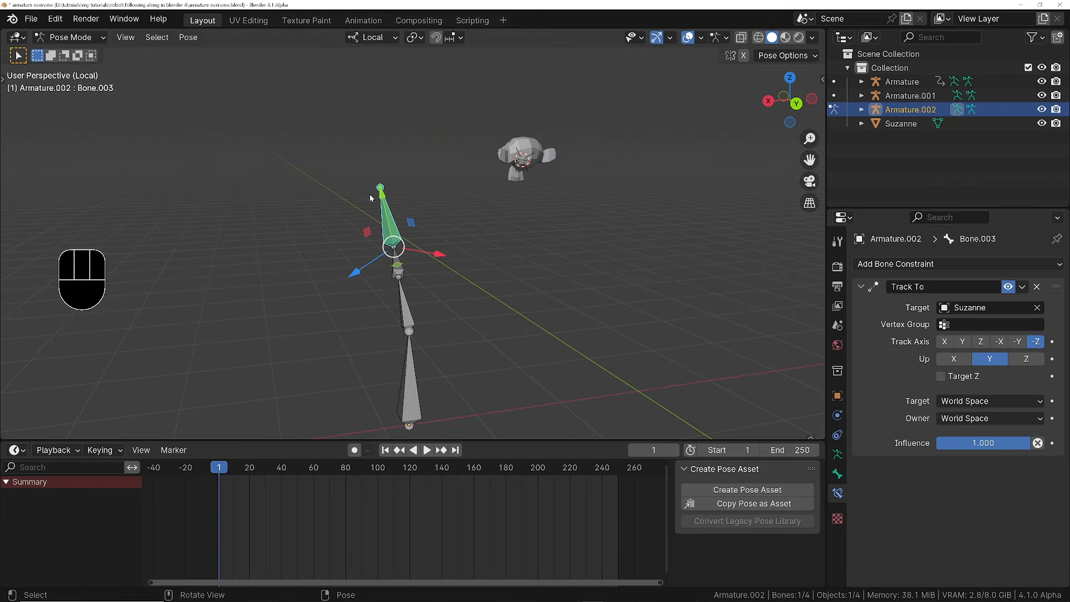
middle_click_drag(370, 199, 384, 267)
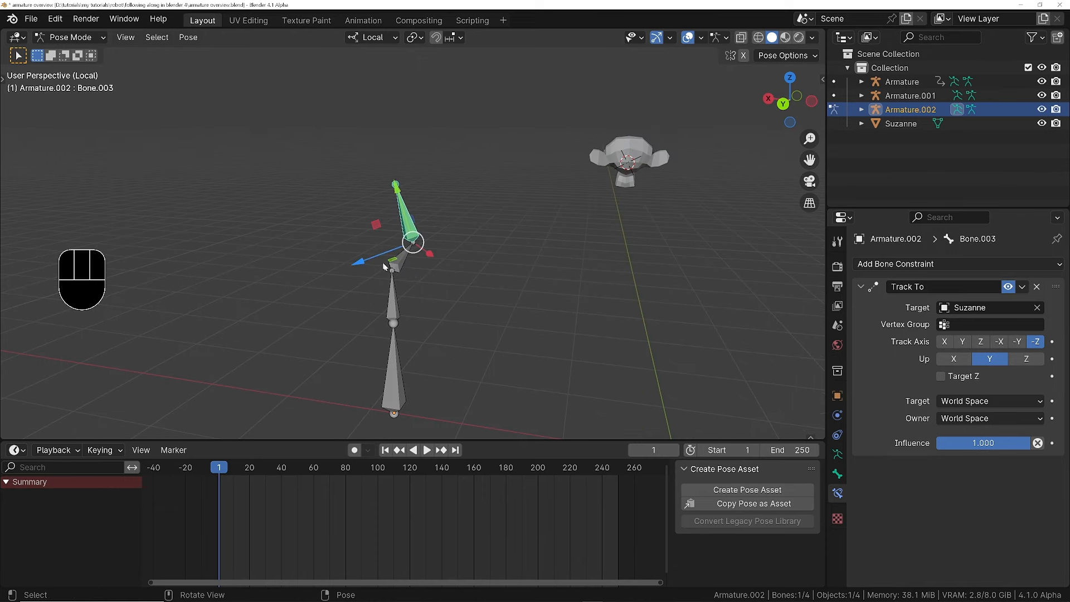
- Set Bone.003's Track To constraint to track axis Y with Z as the up axis
left_click(965, 342)
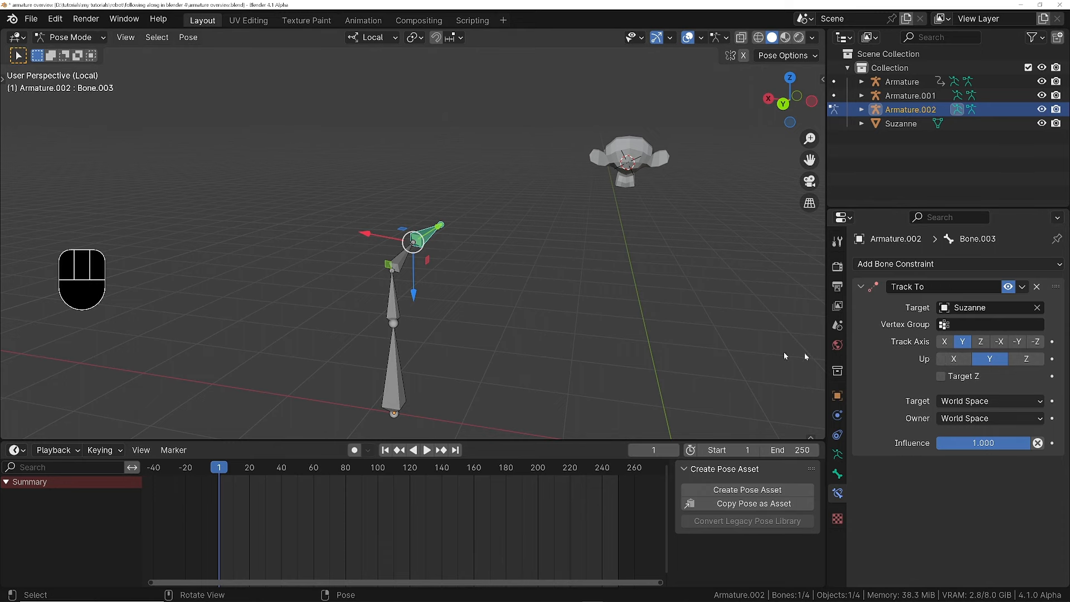
left_click(1026, 359)
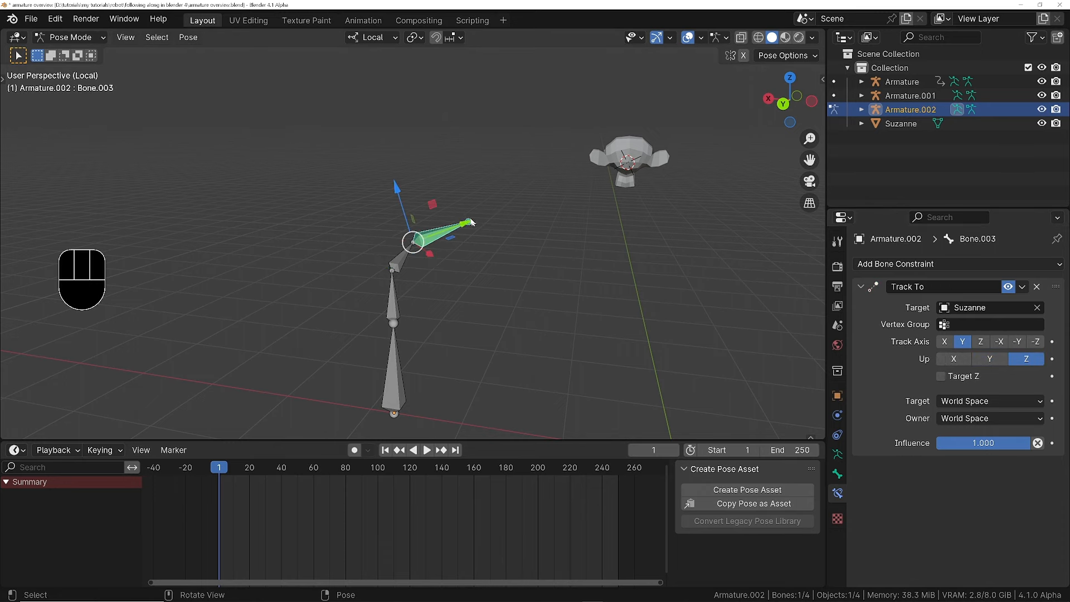
middle_click_drag(471, 223, 466, 130)
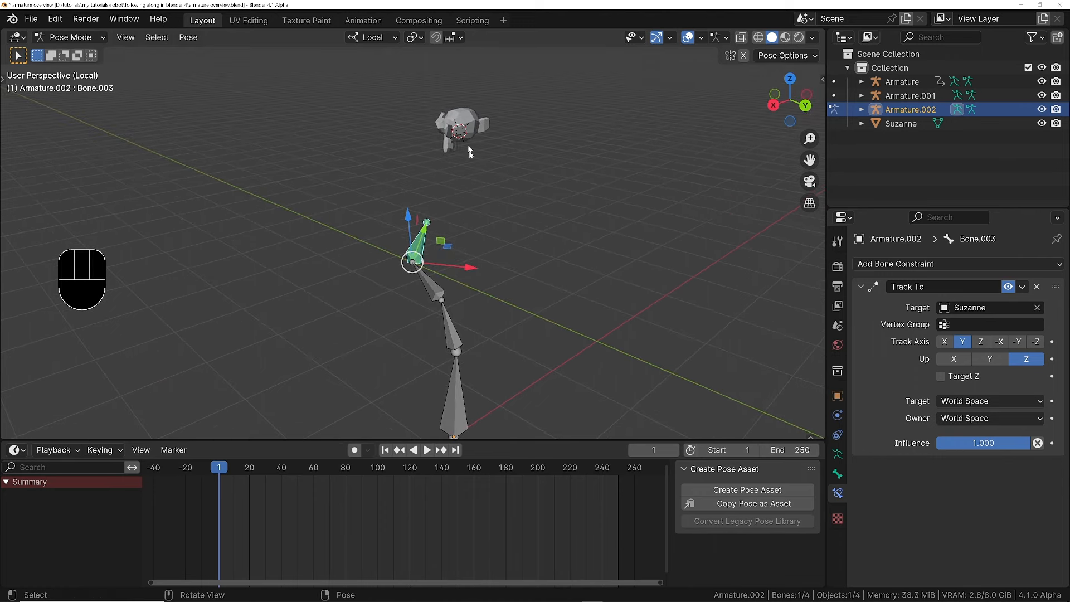
middle_click_drag(450, 272, 540, 189)
- Switch to Object Mode and move the monkey mesh around to test Bone.003's tracking
key("Tab")
left_click(457, 218)
left_click(552, 147)
key("g")
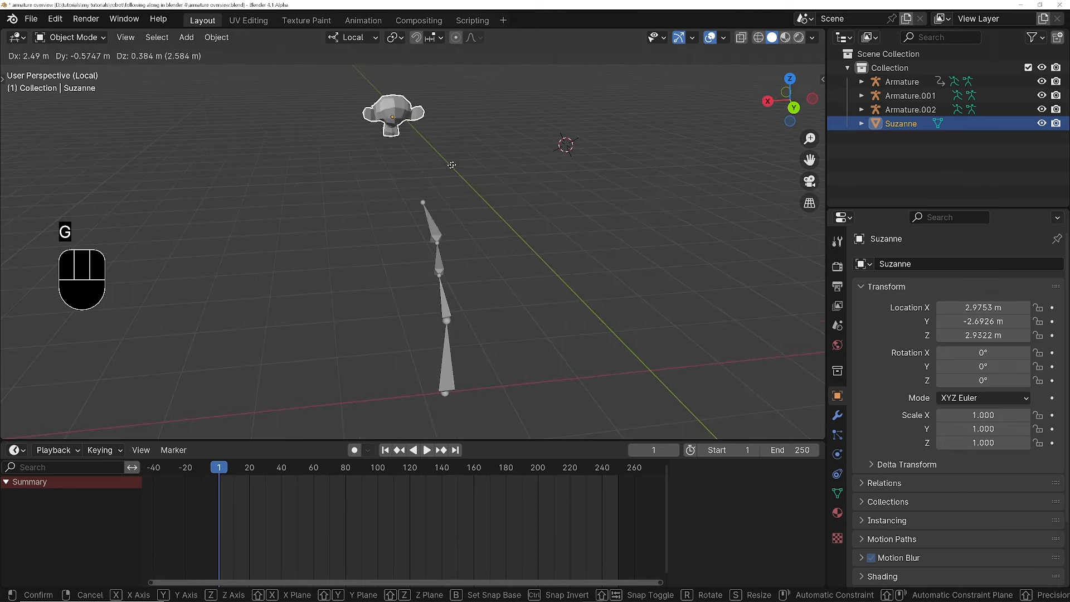
left_click(629, 198)
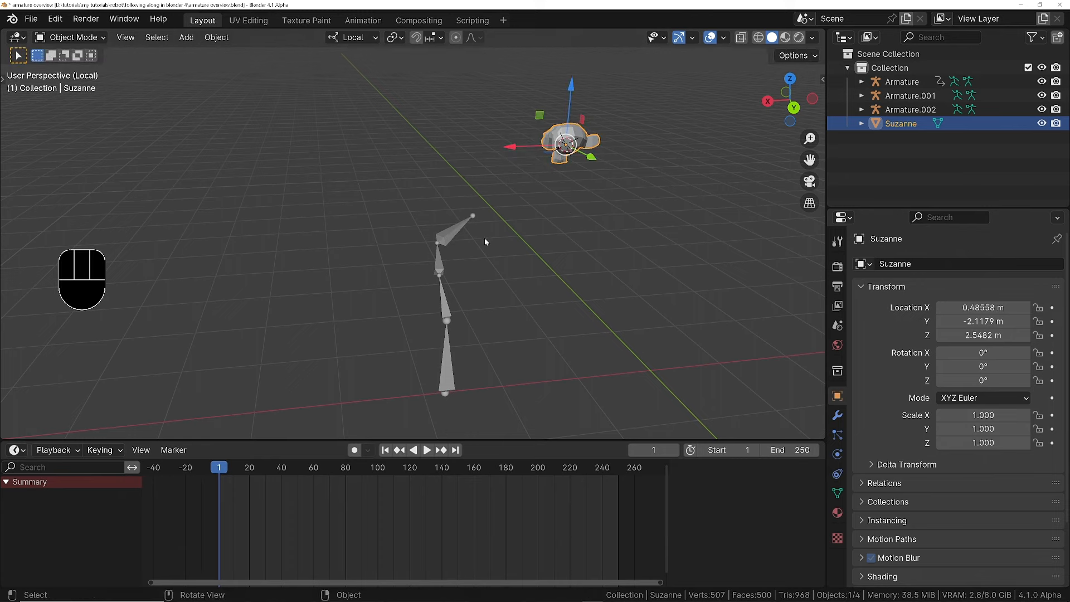
middle_click_drag(483, 238, 440, 241)
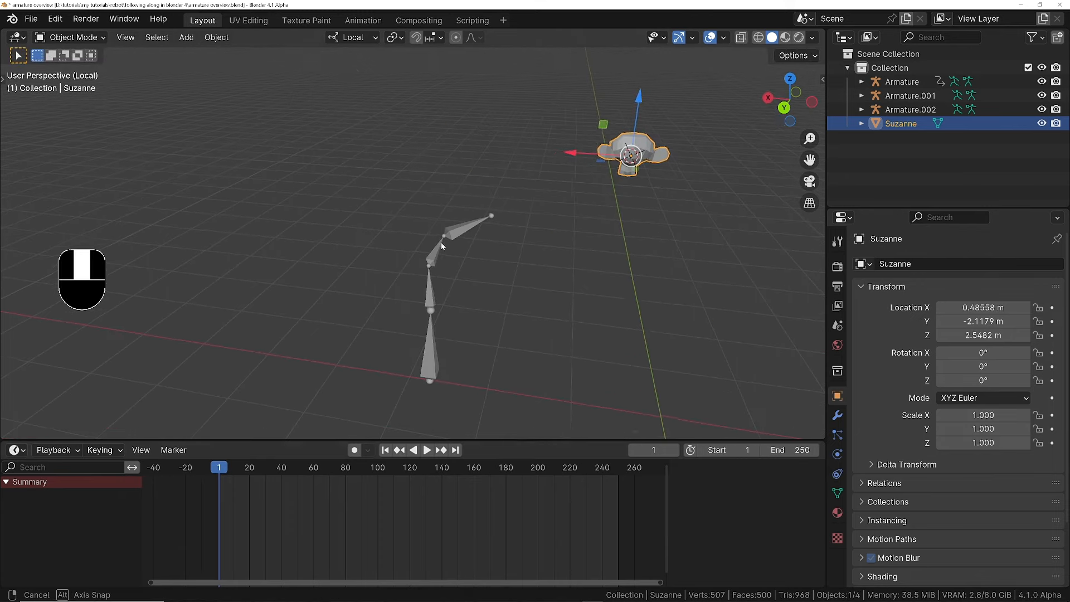
- Return Armature.002 to Pose Mode, add a Copy Rotation constraint to Bone.003 and remove it
left_click(466, 226)
key("Tab")
middle_click_drag(583, 193, 651, 153, "ctrl")
scroll(651, 154, "down", 2)
left_click(948, 267)
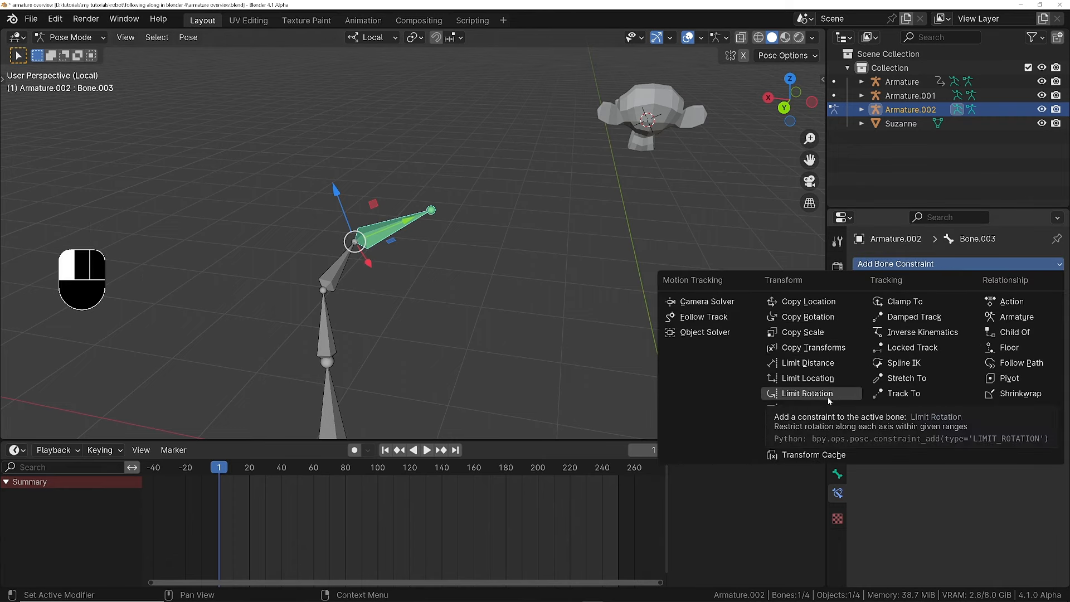
left_click(819, 318)
scroll(915, 512, "down", 2)
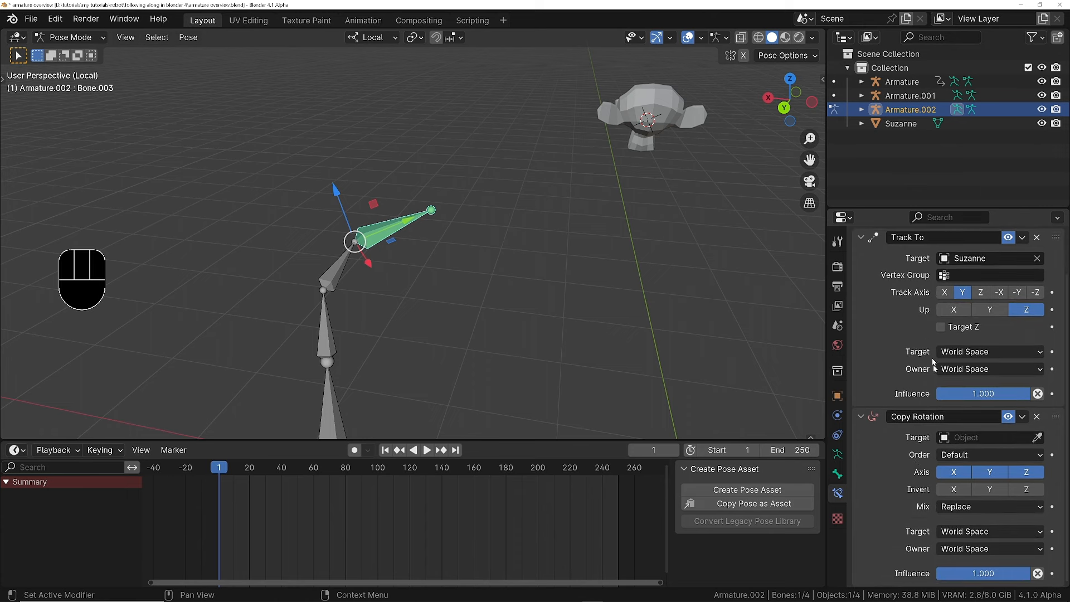
left_click(1037, 417)
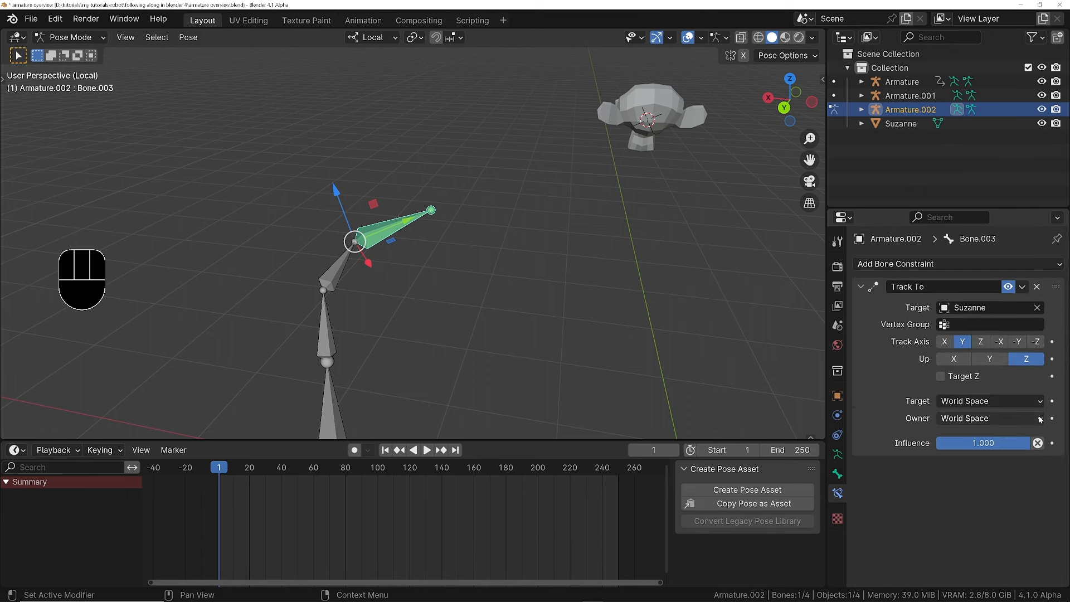
left_click(934, 267)
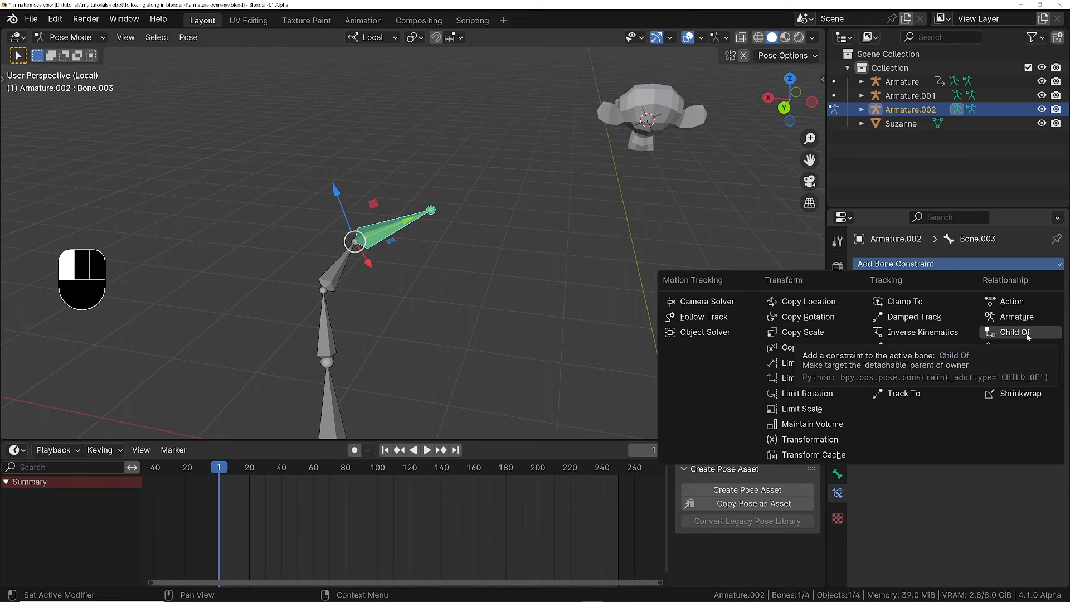
left_click(904, 394)
middle_click_drag(407, 217, 361, 227)
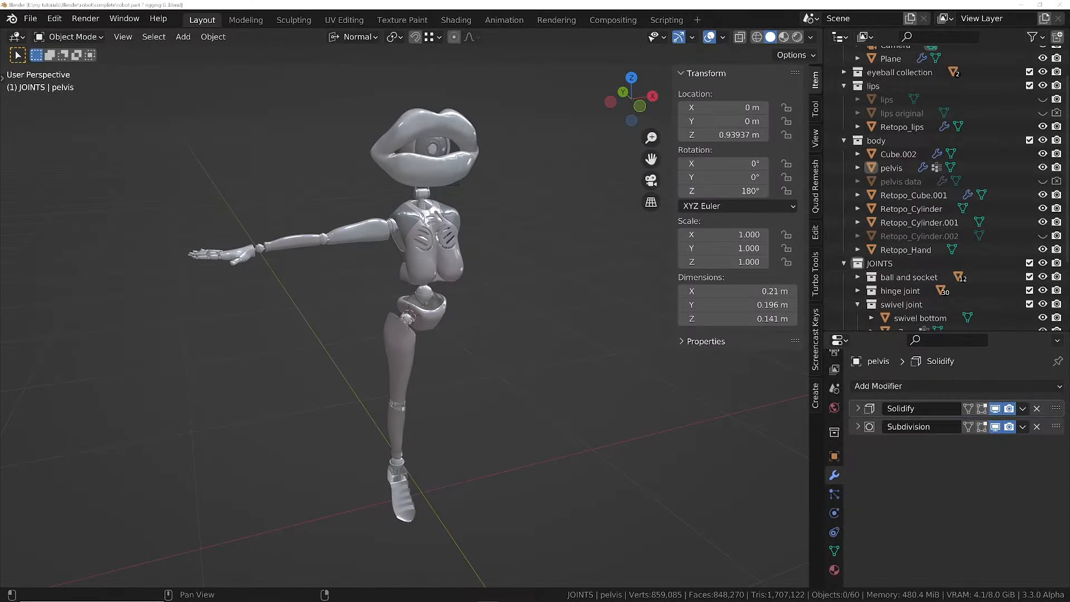
- Search the add-on preferences for "rig" and check that the Rigging: Rigify add-on is enabled
left_click(55, 18)
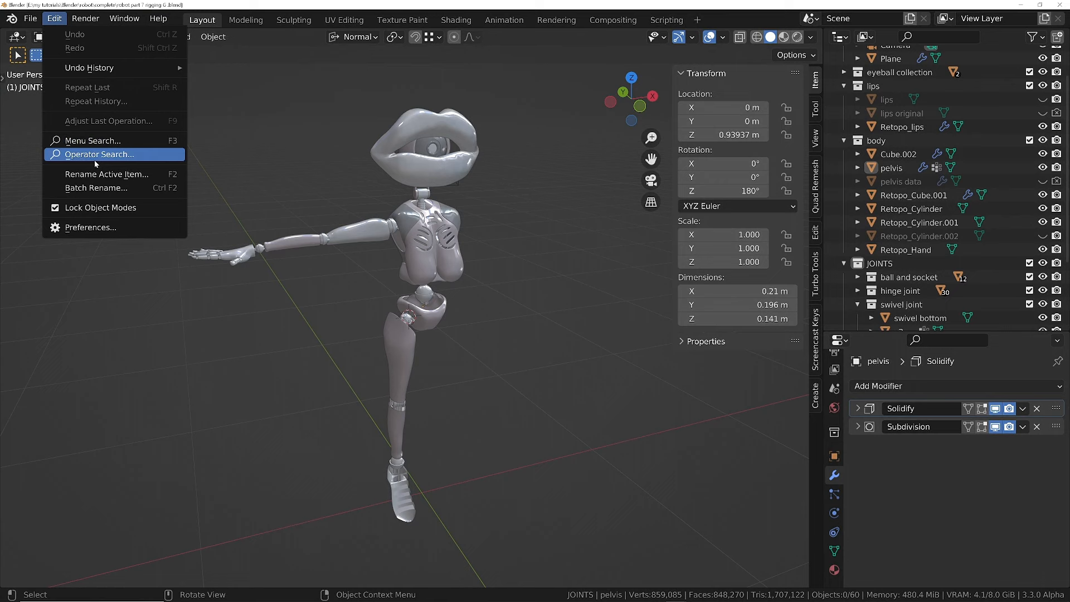
left_click(83, 231)
left_click(389, 42)
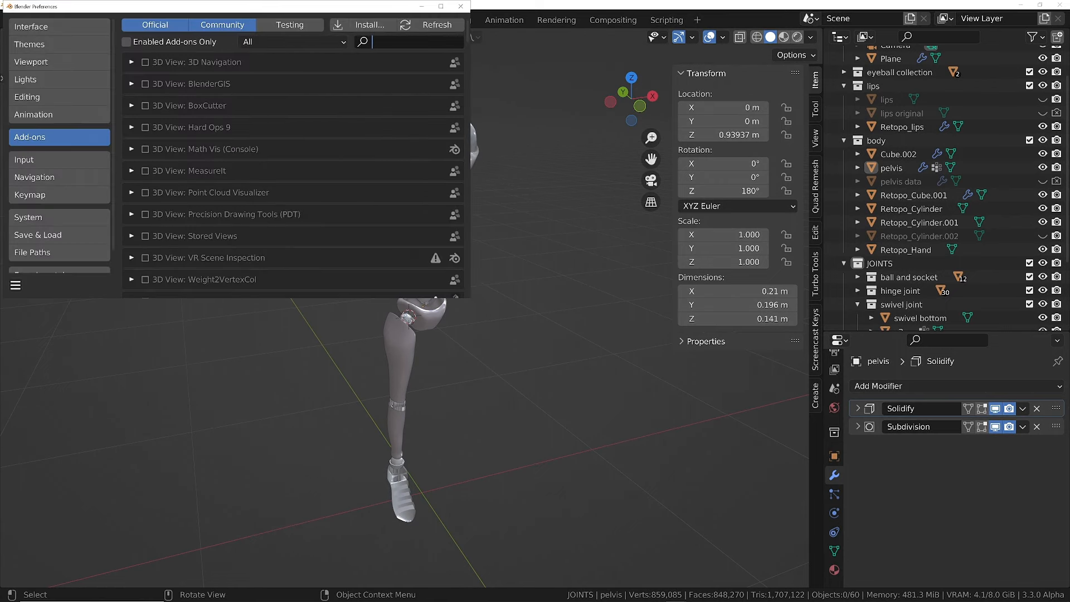
type("rig")
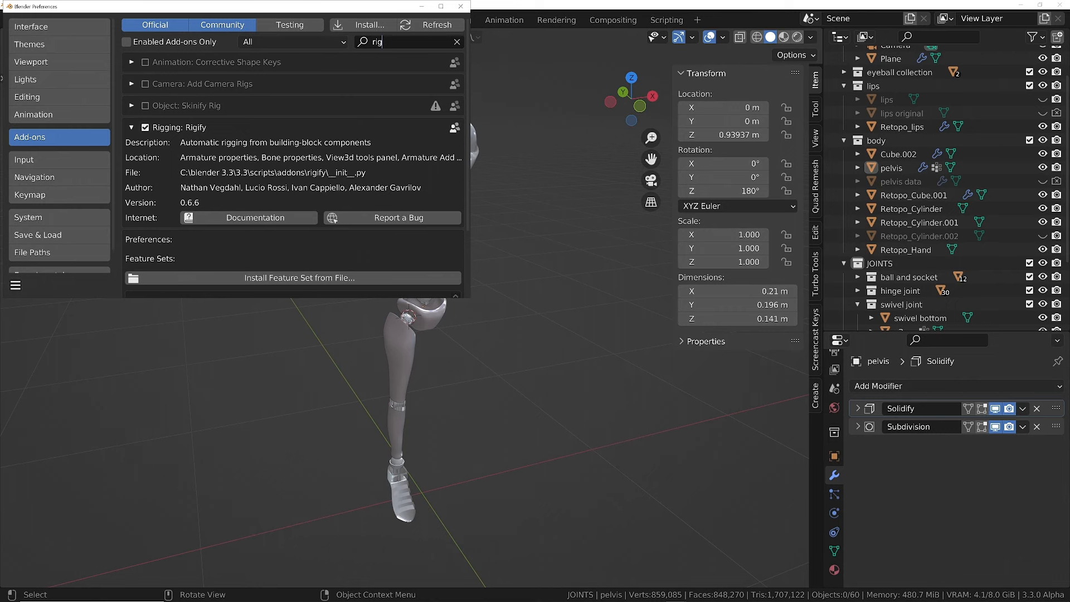
left_click(461, 7)
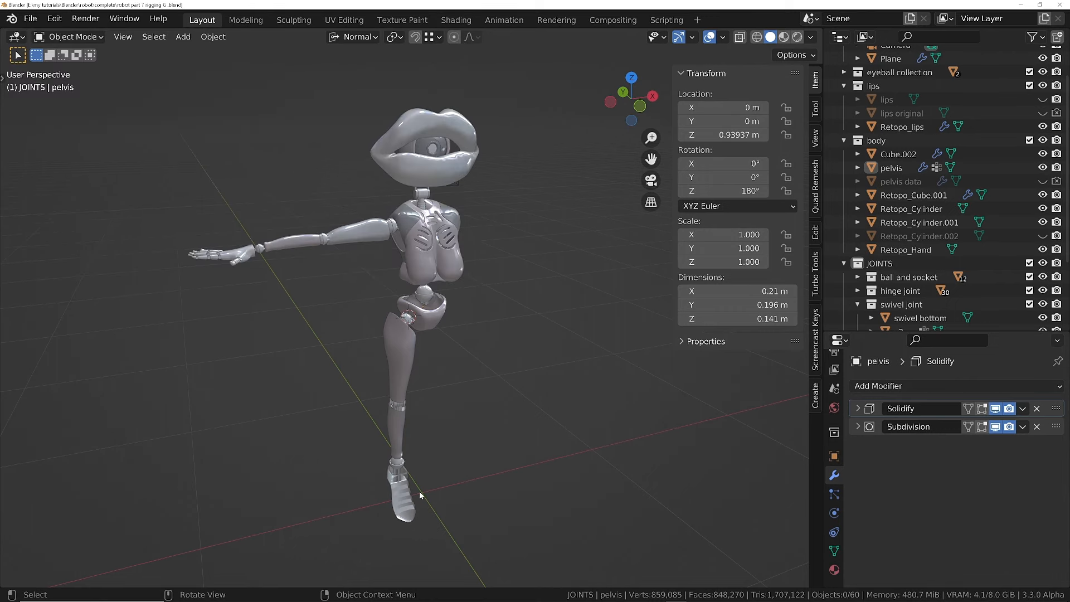
- Add a Human (Meta-Rig) armature to the robot character scene
scroll(527, 335, "up", 3)
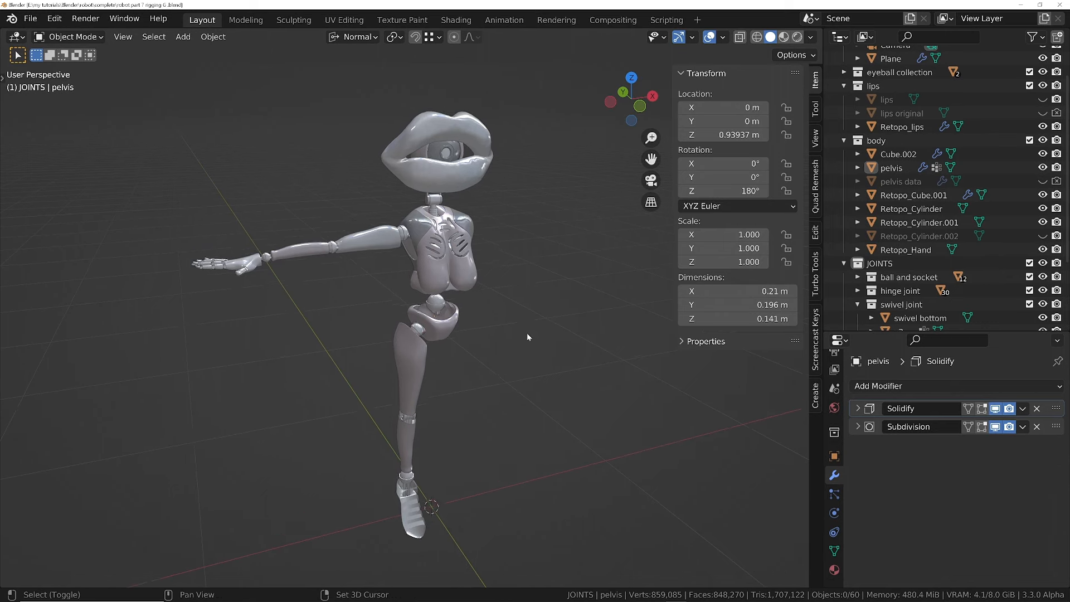
scroll(527, 334, "down", 3)
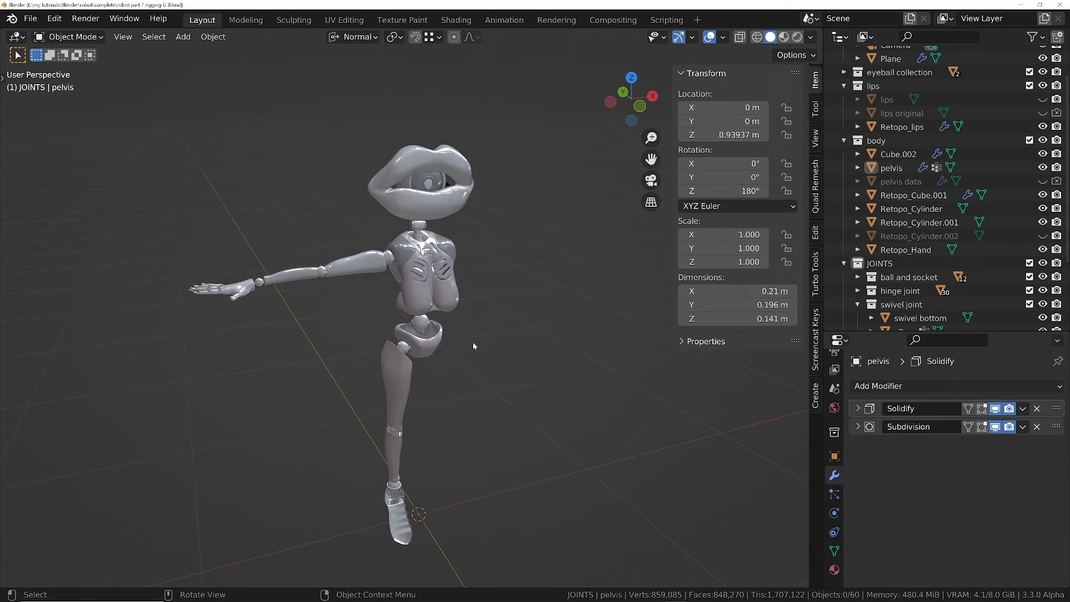
key("shift+a")
mouse_move(475, 346)
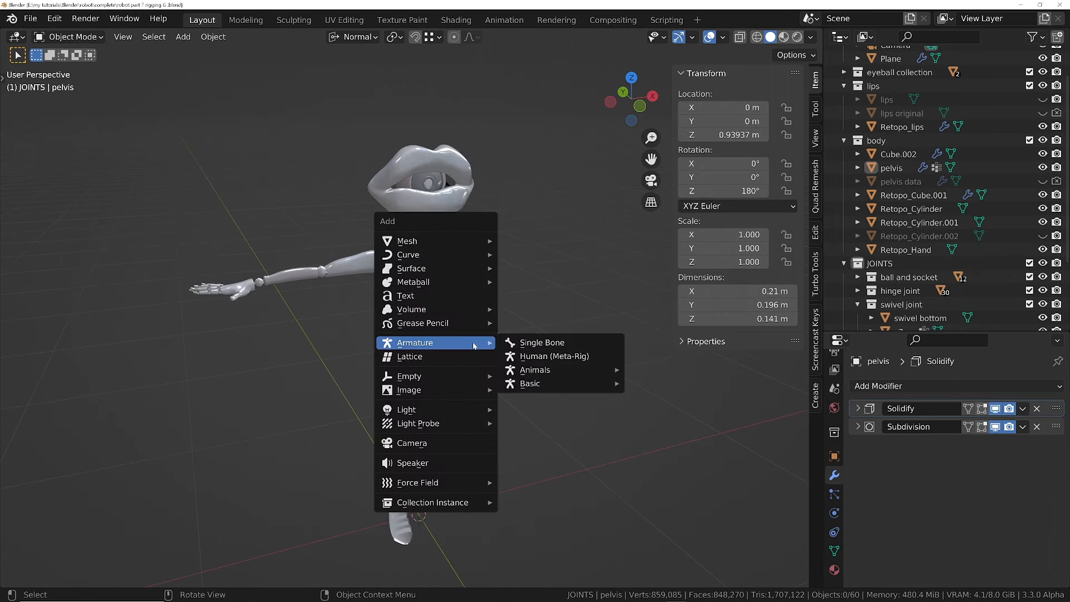
left_click(573, 357)
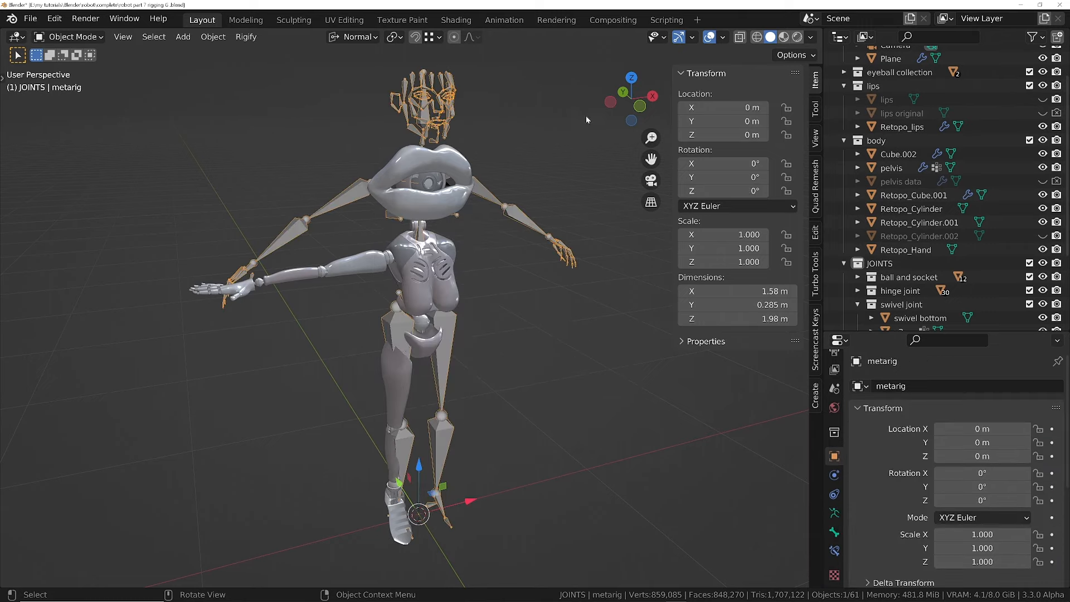
- Scale the metarig uniformly to 0.807 to fit the robot body, comparing them with X-Ray in front and side views
key("s")
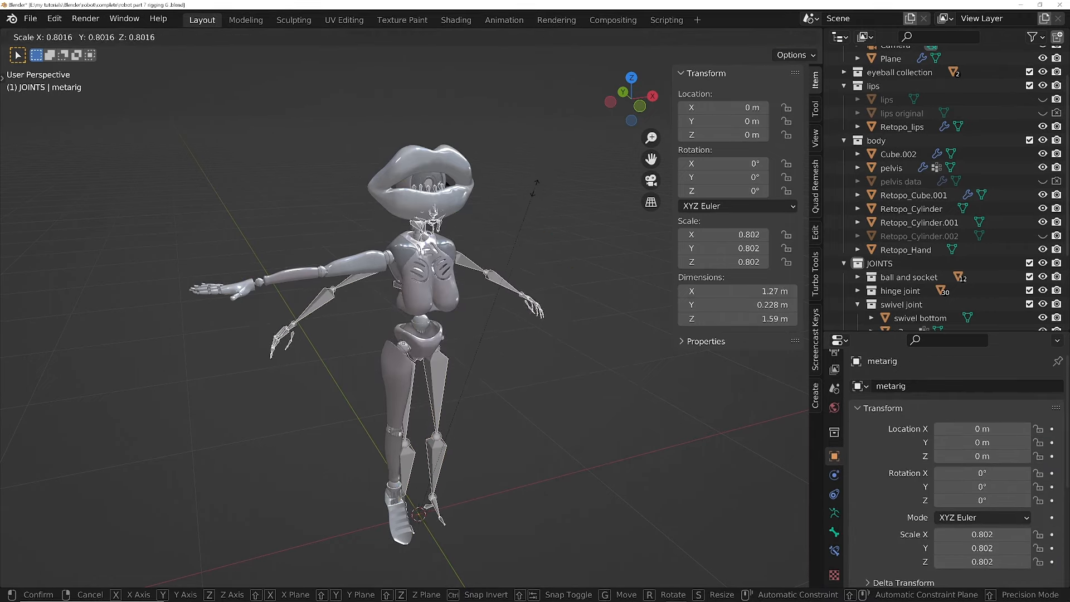
left_click(535, 181)
key("alt+z")
middle_click_drag(479, 312, 392, 271)
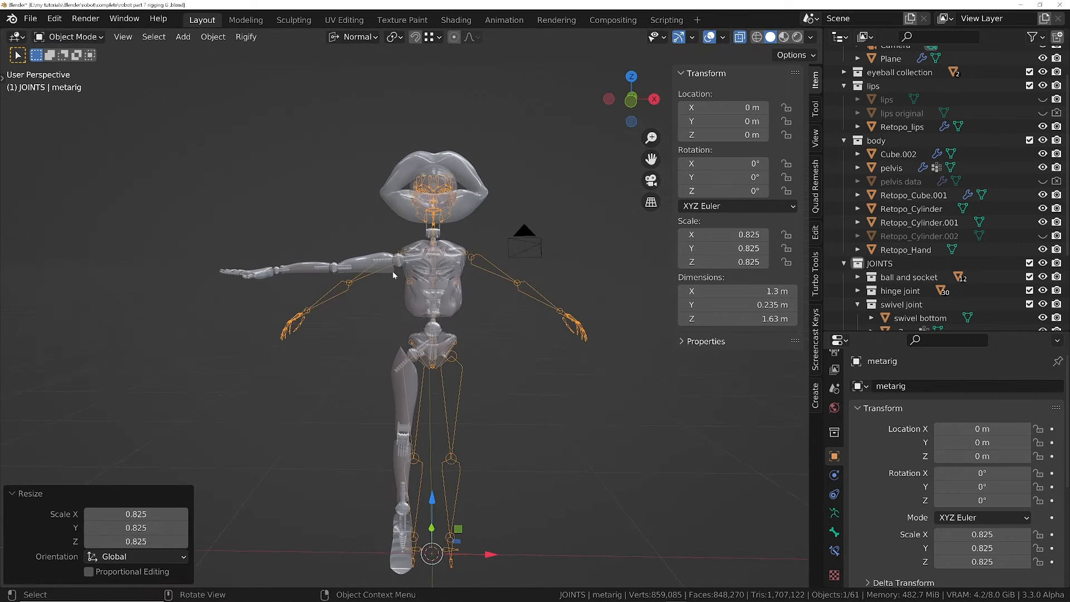
key("KP_1")
key("KP_5")
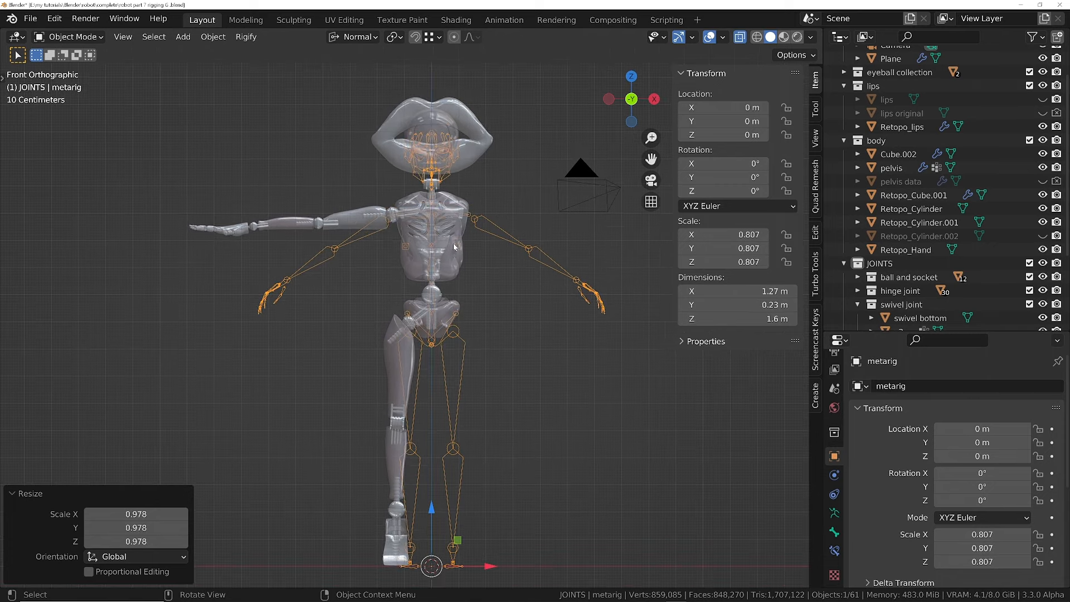
key("KP_3")
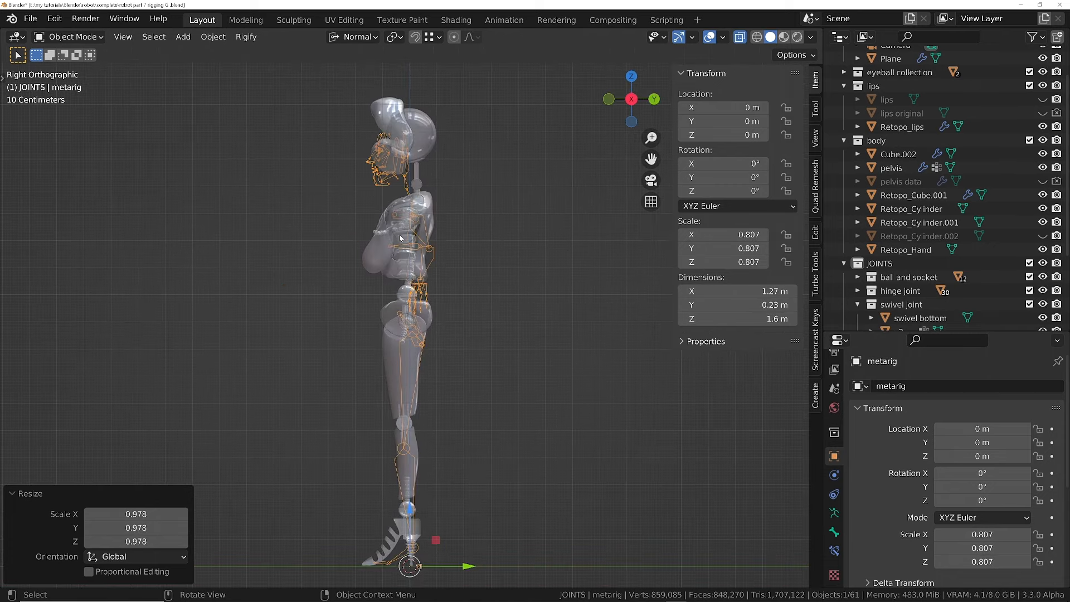
middle_click_drag(400, 238, 360, 236)
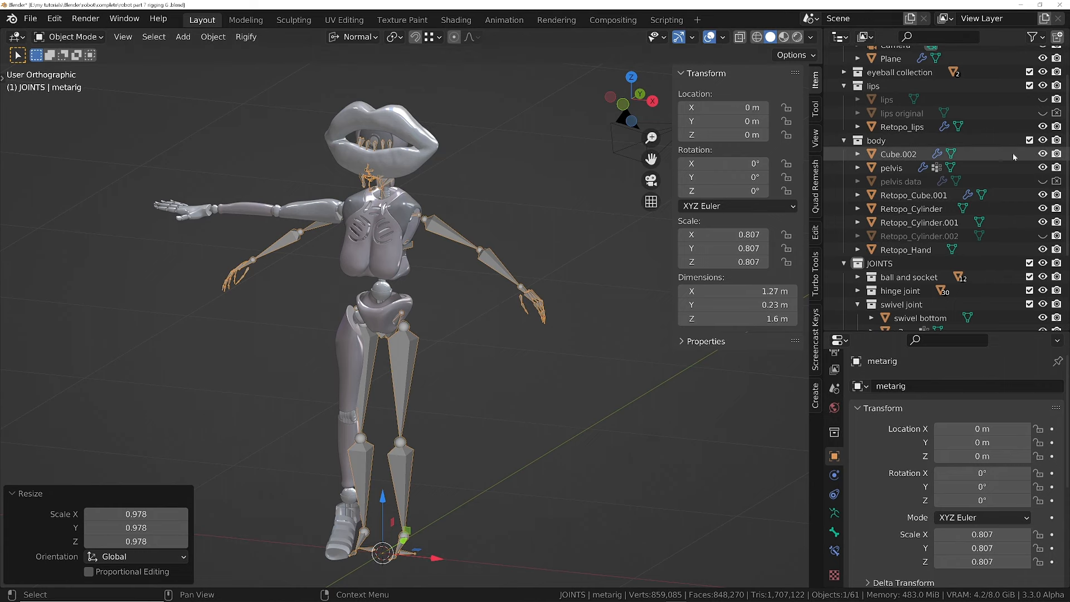
- Hide the lips and eyeball collections and isolate the metarig in Local View
left_click(1043, 85)
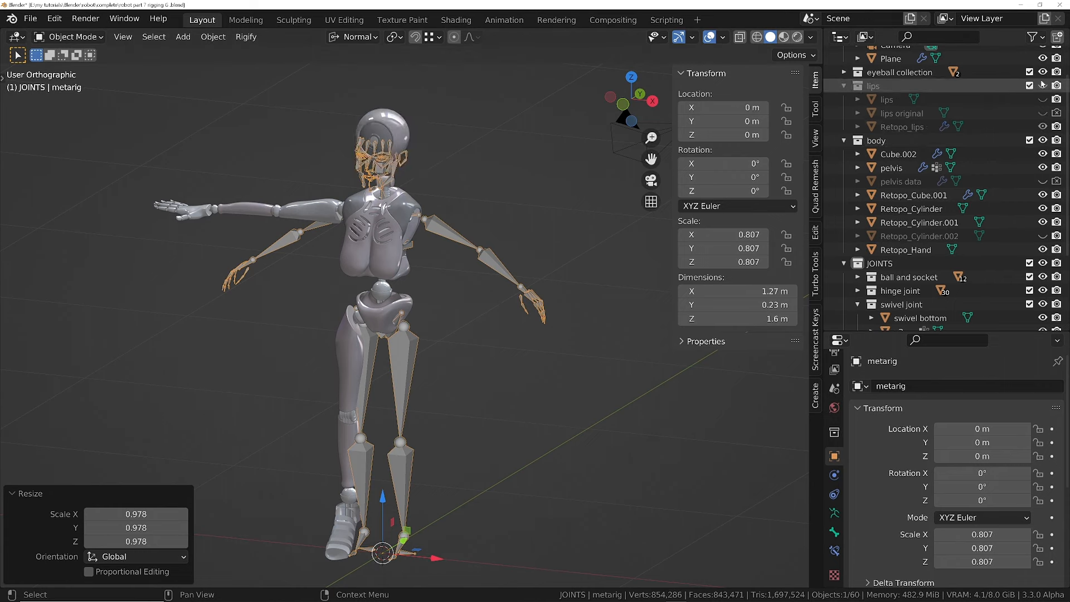
left_click(1042, 73)
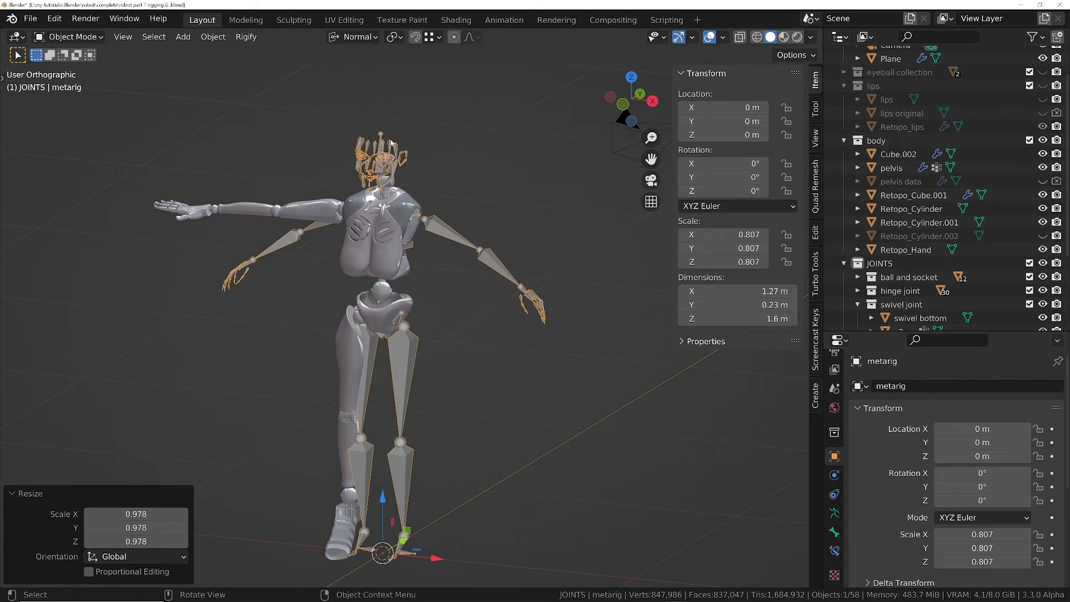
key("KP_Divide")
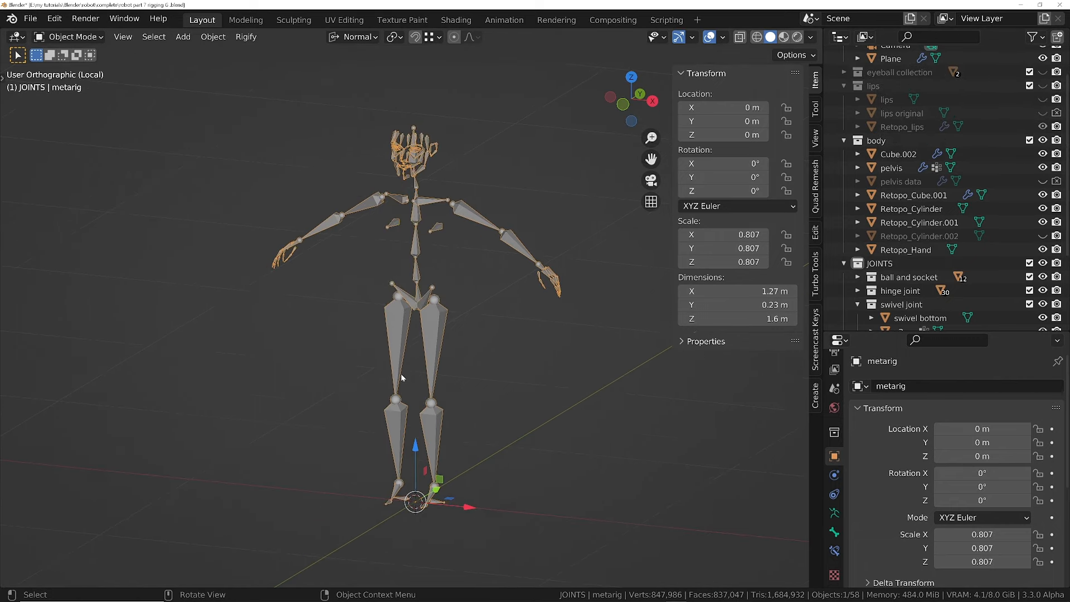
middle_click_drag(400, 374, 449, 232)
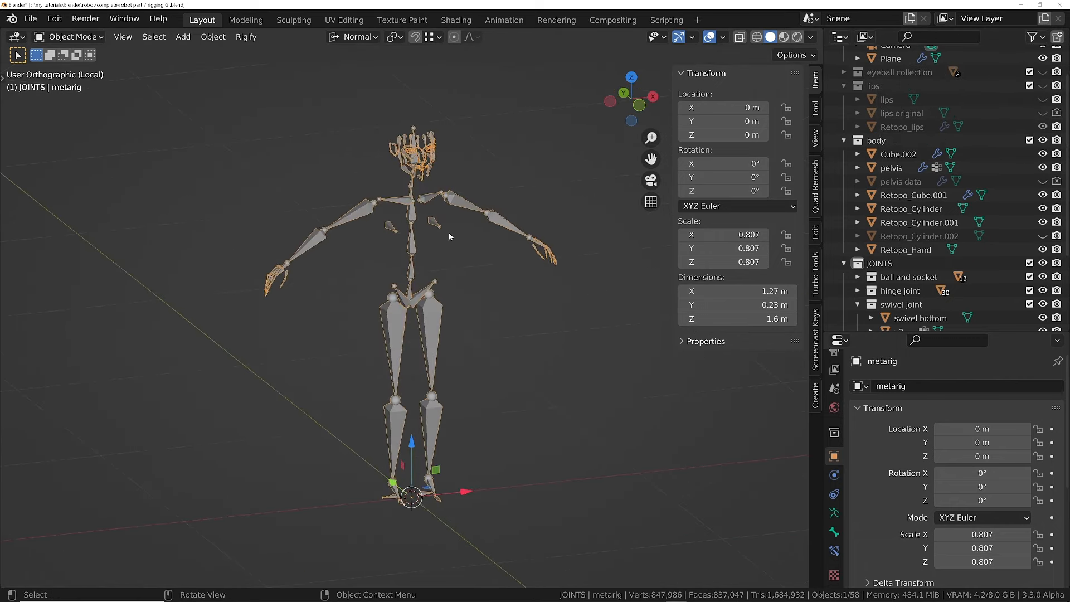
- Delete both breast bones from the metarig in Edit Mode
key("Tab")
scroll(431, 221, "up", 5)
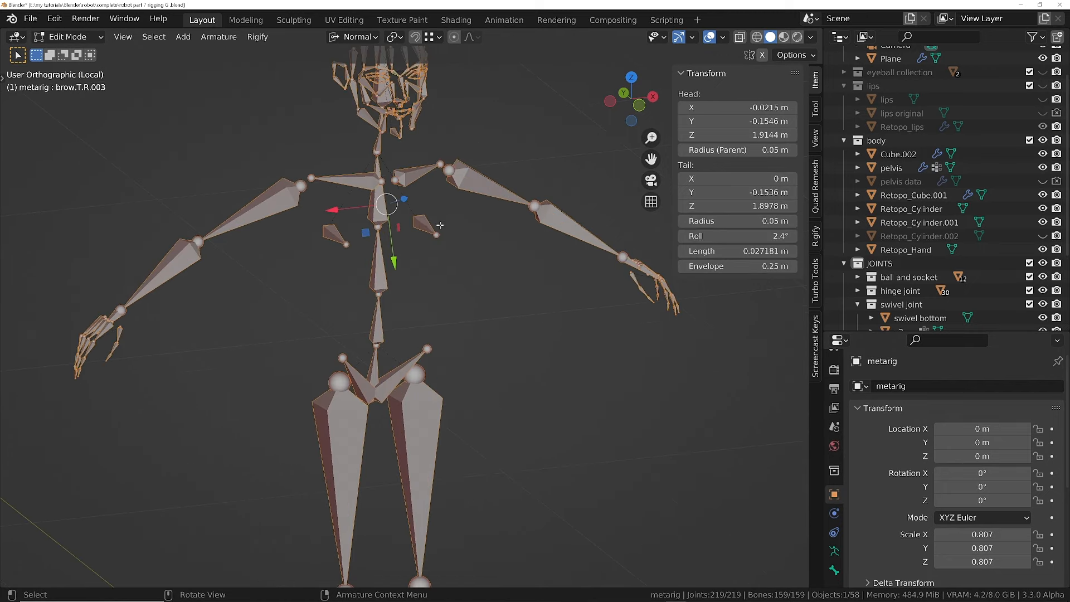
left_click(418, 222)
left_click(333, 236, "shift")
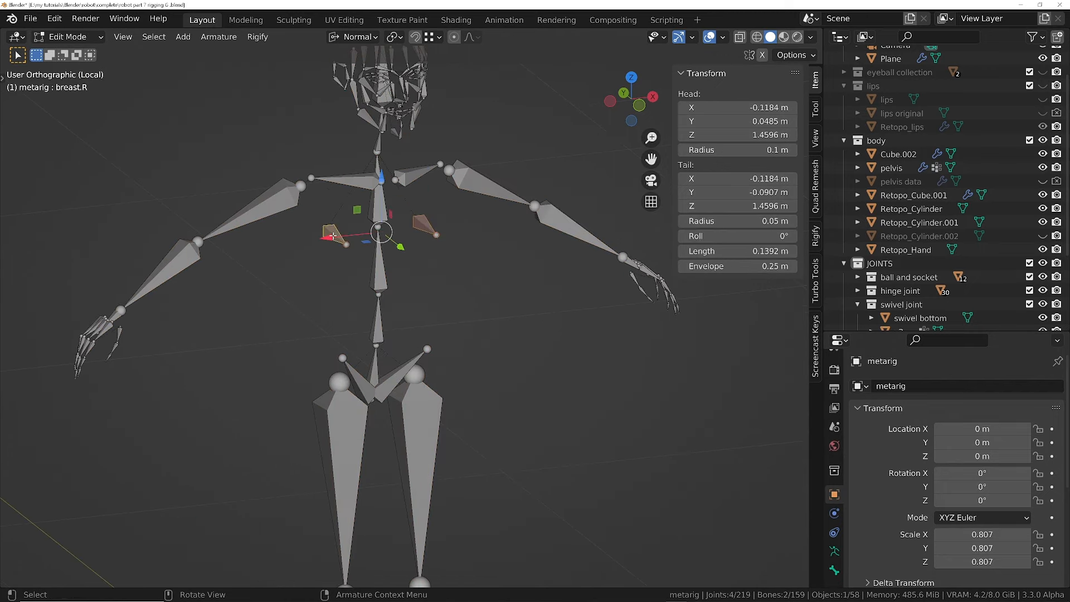
key("x")
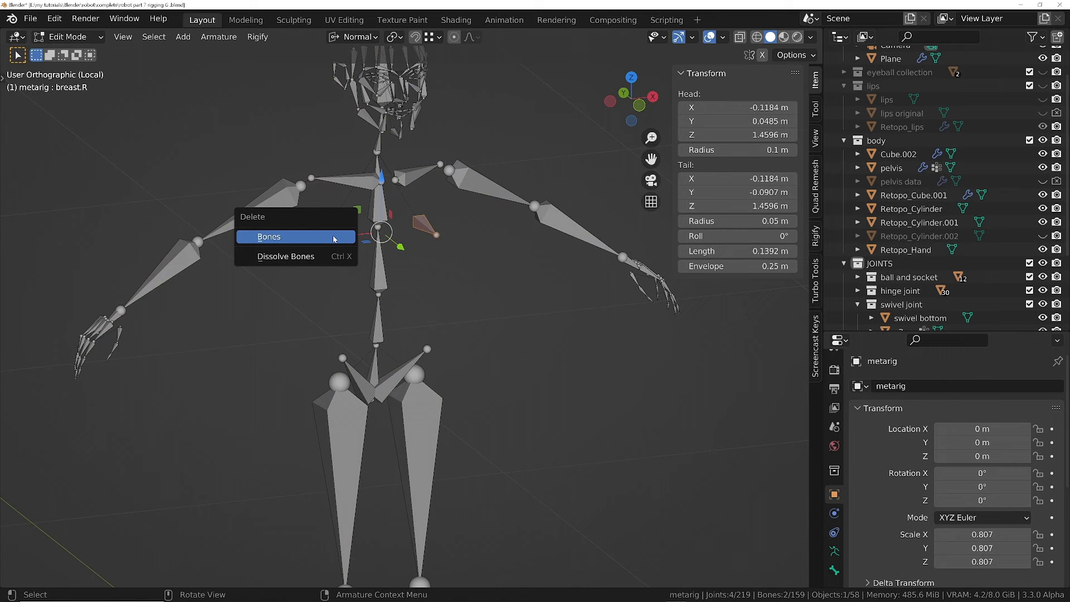
left_click(334, 239)
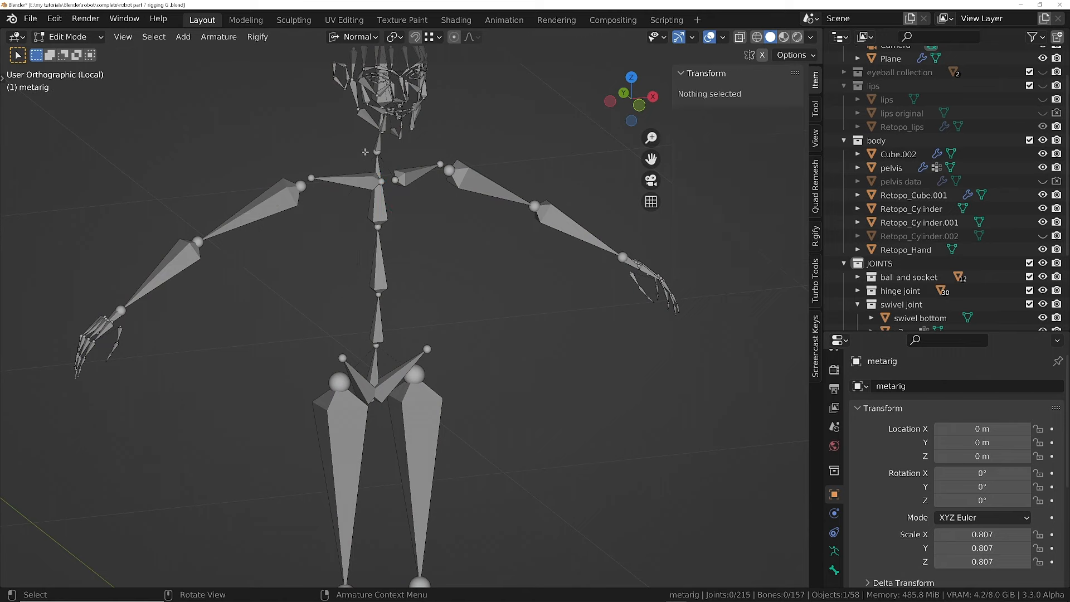
- Delete the four palm bones and the first thumb bone of the metarig's right hand
middle_click_drag(369, 132, 382, 142, "shift")
middle_click_drag(88, 329, 240, 317)
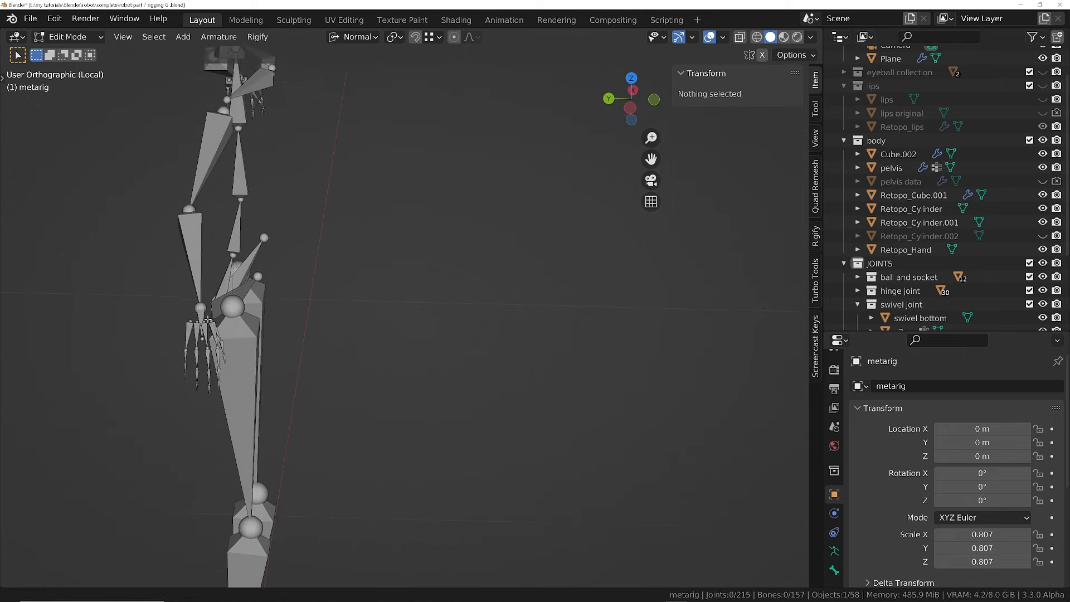
scroll(200, 321, "up", 6)
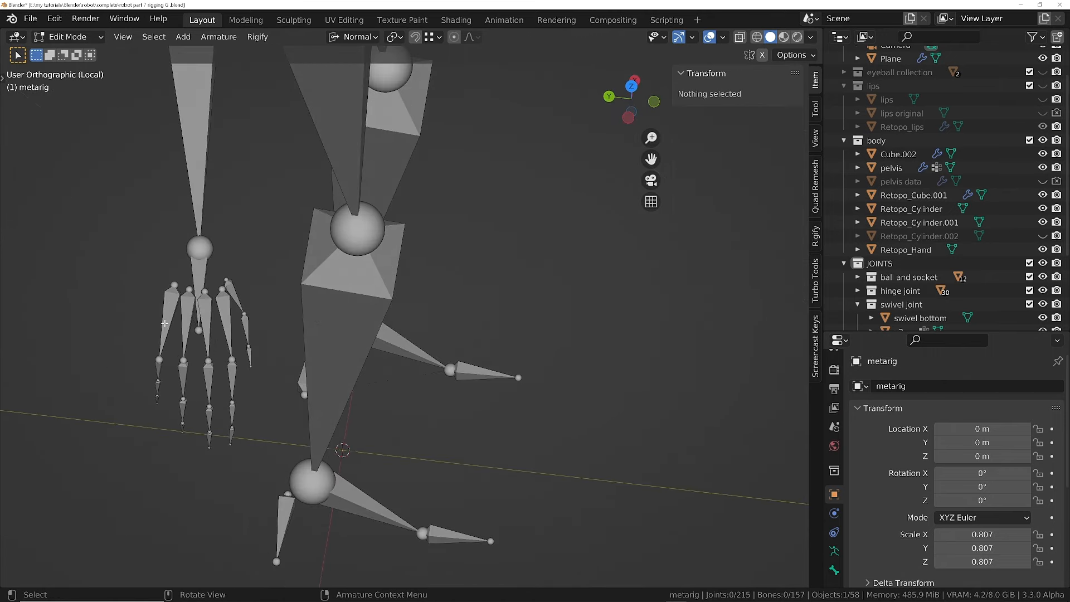
left_click(165, 324)
left_click(188, 306, "shift")
middle_click_drag(243, 301, 115, 262)
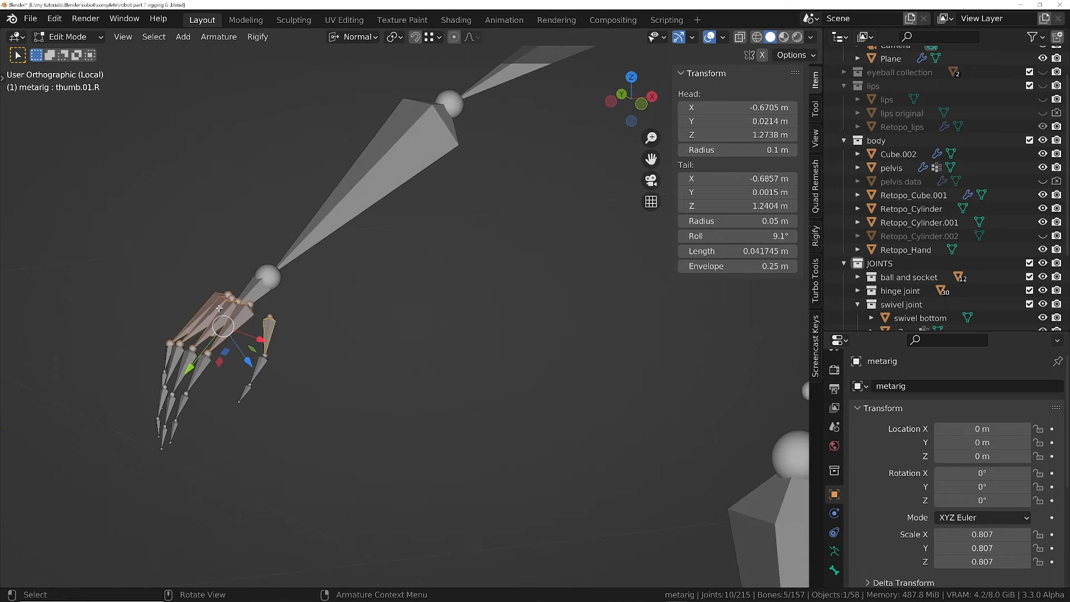
key("x")
left_click(422, 268)
- Delete the bulk of the metarig's face bones in front of the head bone
middle_click_drag(391, 188, 370, 174)
scroll(381, 155, "down", 6)
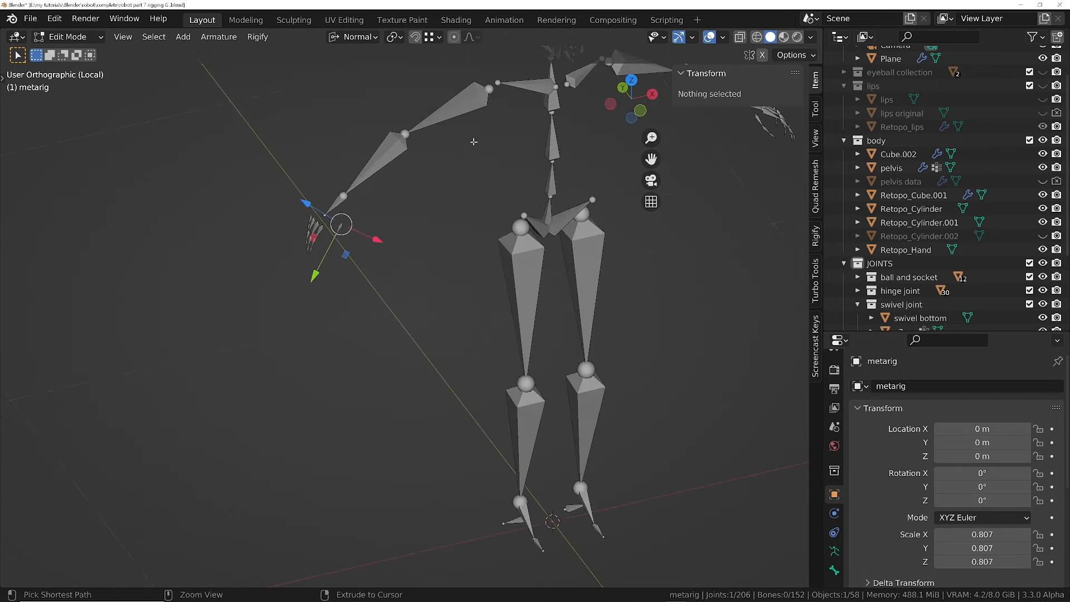
middle_click_drag(471, 157, 395, 265)
middle_click_drag(464, 177, 512, 151)
scroll(515, 148, "up", 3)
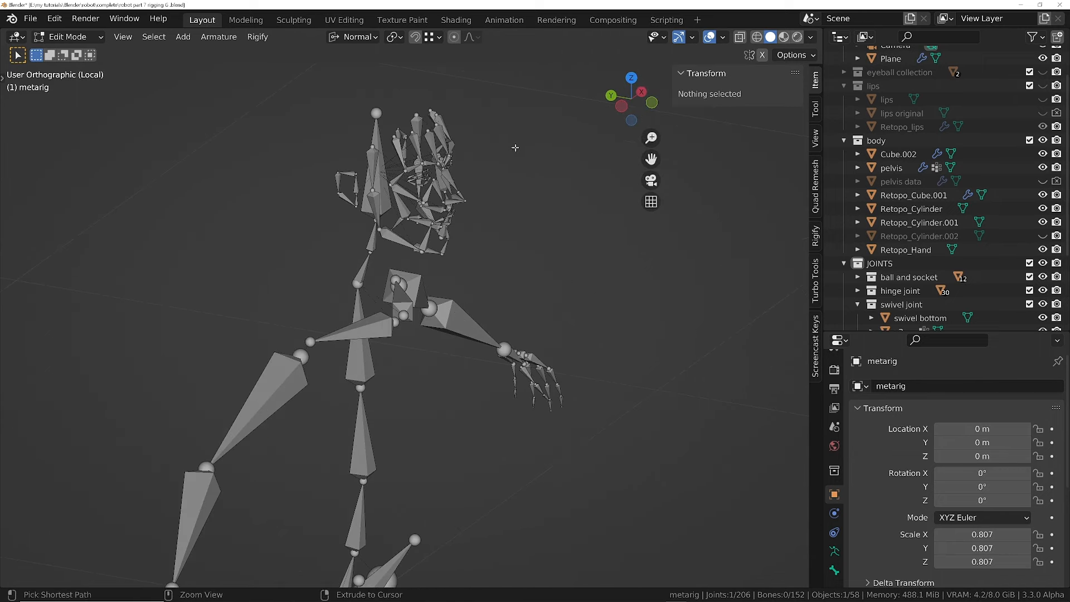
middle_click_drag(398, 203, 433, 188)
left_click_drag(465, 105, 394, 258)
key("x")
left_click(394, 258)
left_click_drag(397, 116, 374, 237)
key("x")
left_click(395, 265)
- Delete the remaining face, jaw and ear bones around the metarig's head bone
left_click_drag(406, 202, 374, 262)
key("x")
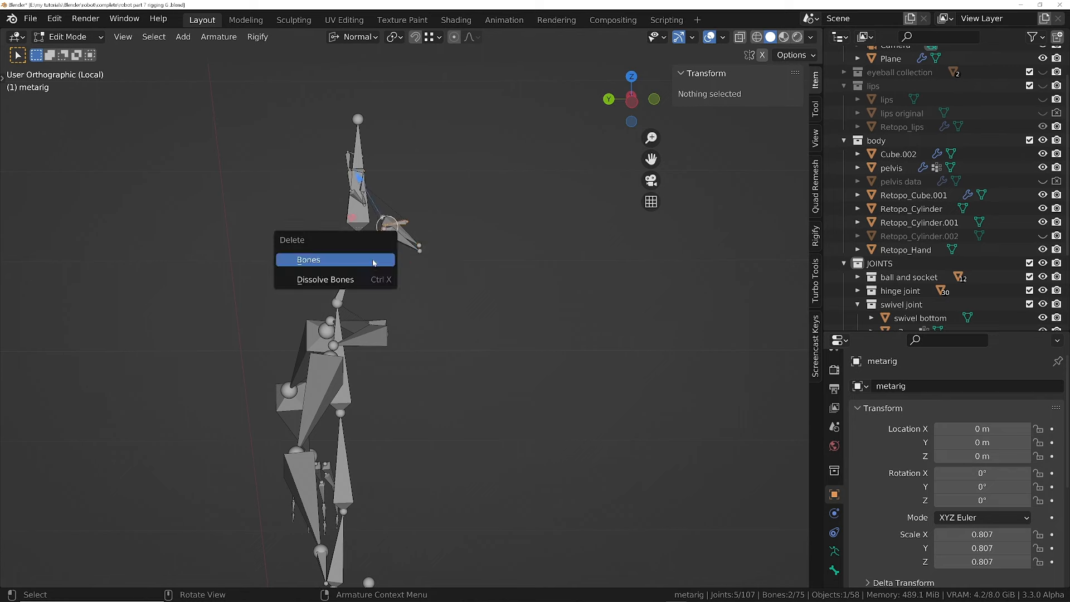
left_click(373, 263)
left_click_drag(439, 238, 407, 271)
key("x")
left_click(407, 271)
middle_click_drag(407, 272, 212, 184)
left_click_drag(212, 115, 334, 222)
key("x")
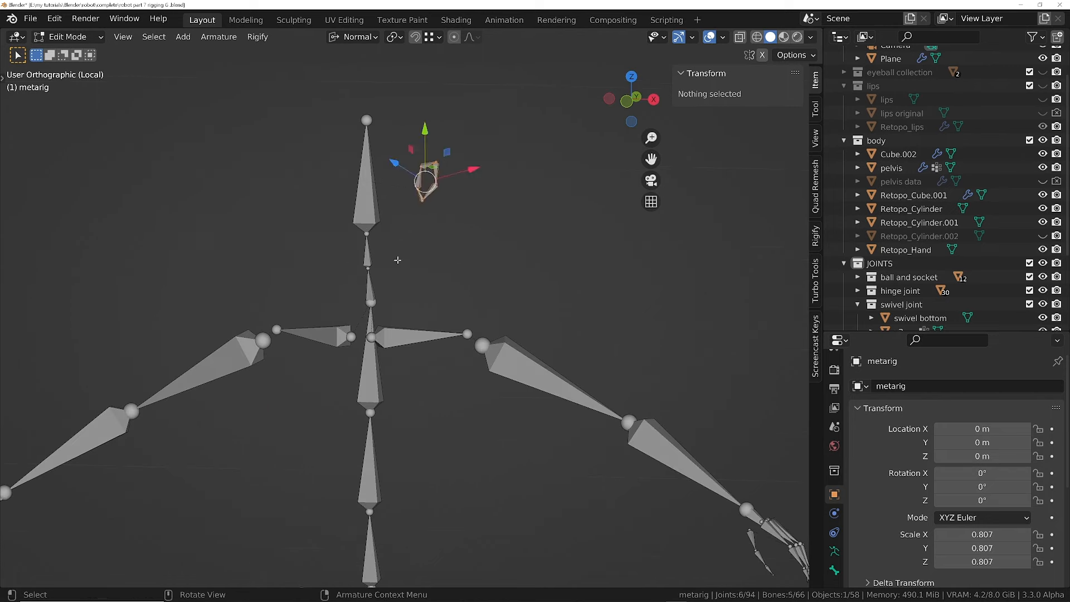
key("x")
left_click(398, 260)
middle_click_drag(398, 260, 392, 301)
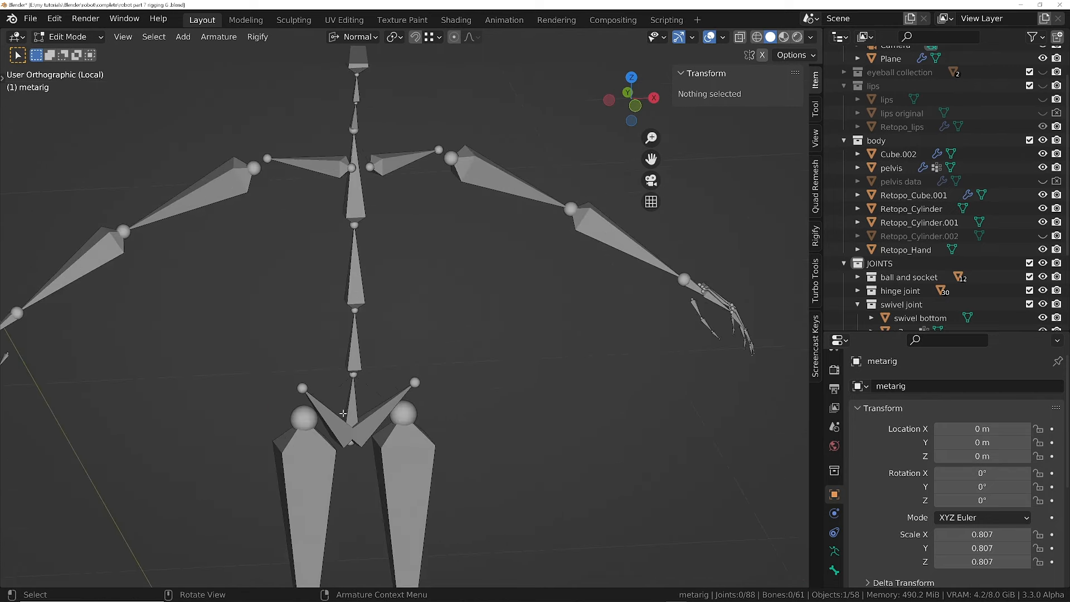
- Delete the left and right pelvis bones at the base of the spine
left_click(343, 413)
left_click(363, 416, "shift")
key("x")
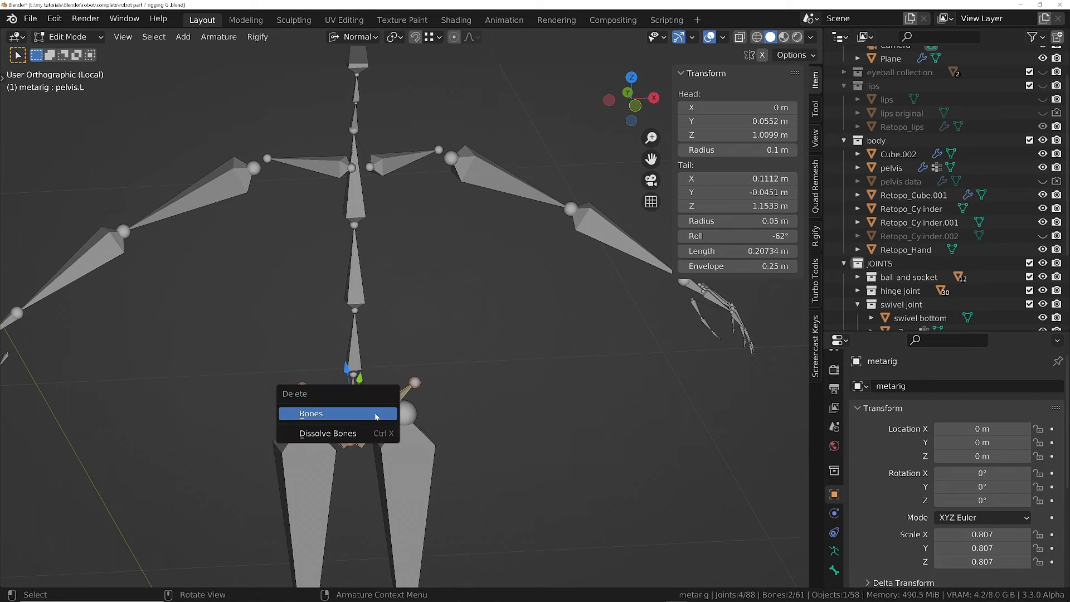
left_click(376, 414)
middle_click_drag(376, 414, 396, 398)
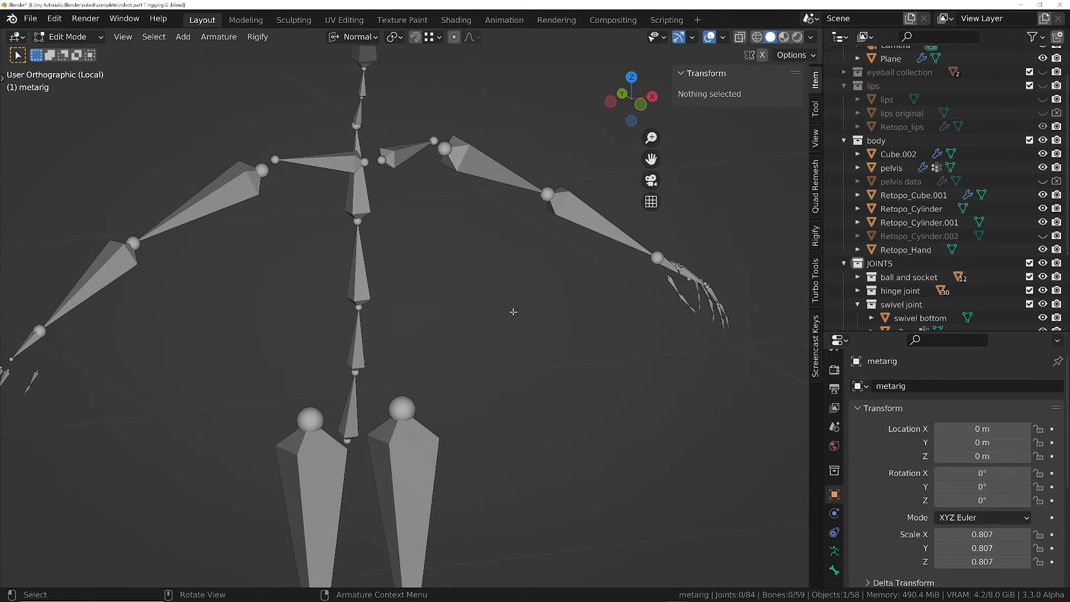
- Compare the metarig's spine with the robot's torso and waist outside Local View, returning to the isolated metarig in Object Mode
key("KP_Divide")
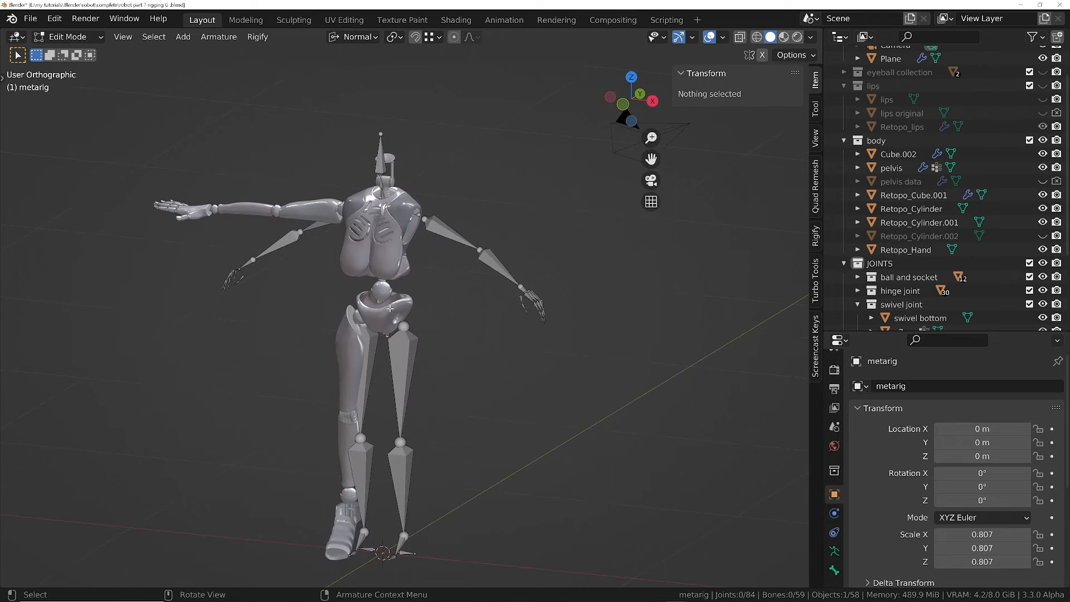
middle_click_drag(439, 337, 416, 305)
scroll(416, 305, "up", 5)
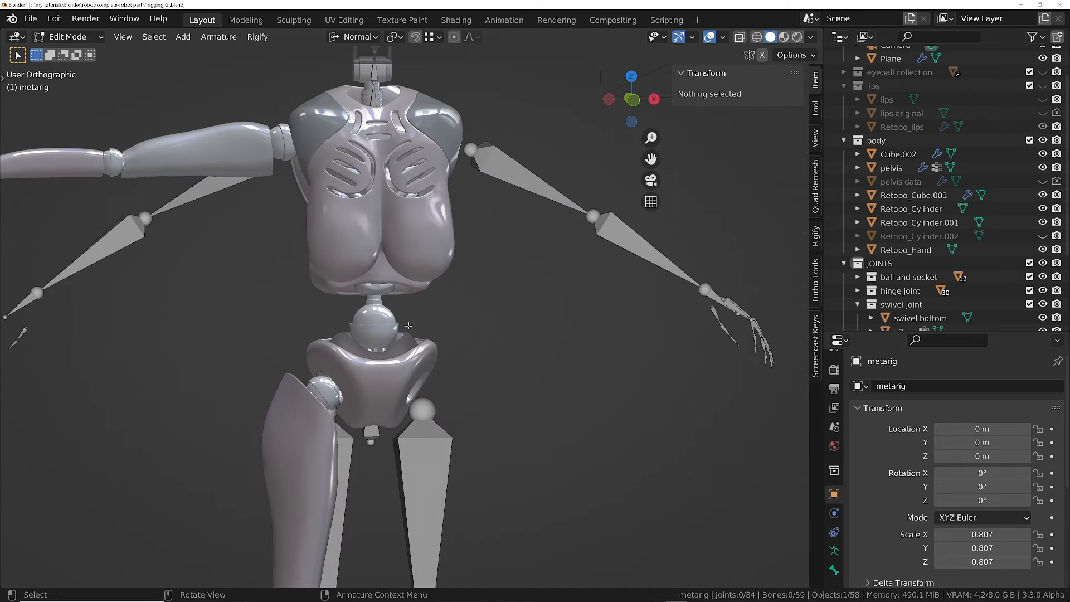
middle_click_drag(367, 312, 388, 140)
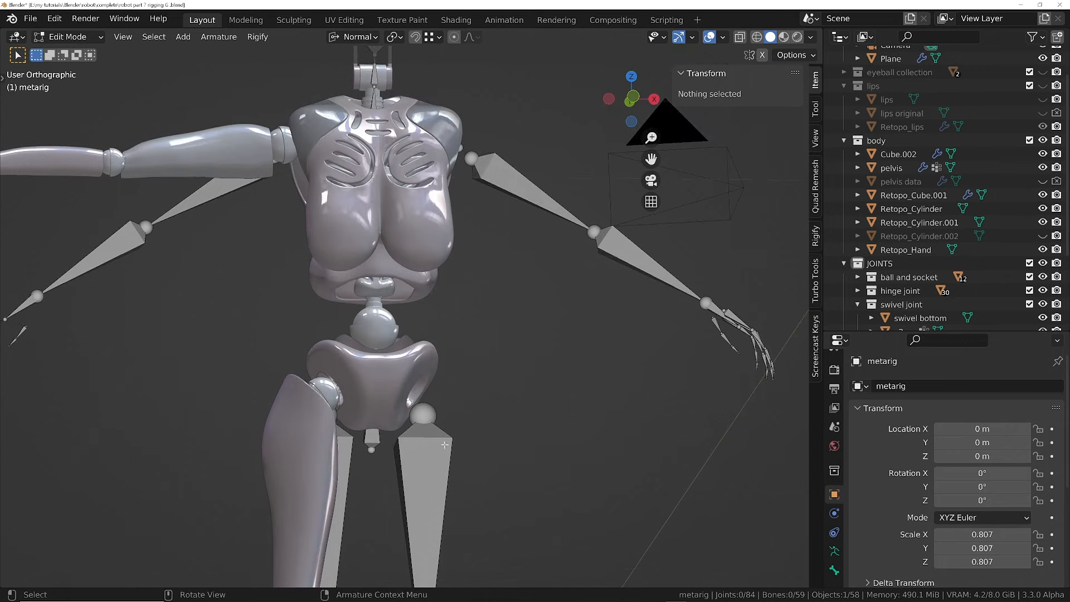
key("Tab")
key("KP_Divide")
mouse_move(416, 286)
middle_mouse_down()
mouse_move(411, 304)
mouse_move(417, 222)
mouse_move(416, 283)
middle_mouse_up()
scroll(401, 365, "up", 1)
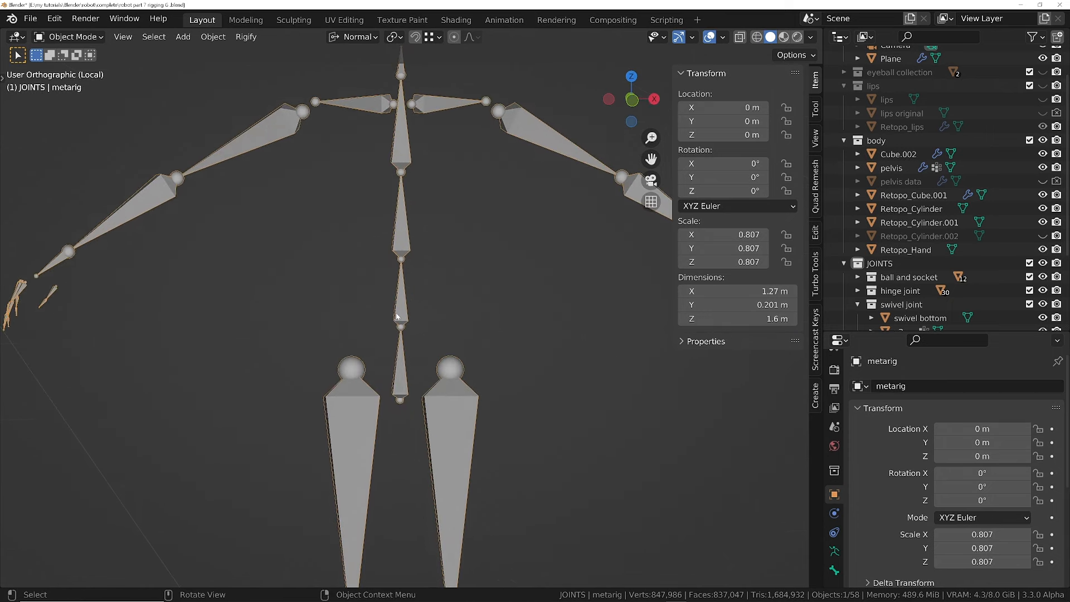
- Dissolve the upper chest bone spine.003 in Edit Mode to merge it with the spine bone below
middle_click_drag(413, 127, 430, 256, "shift")
key("ctrl+Tab")
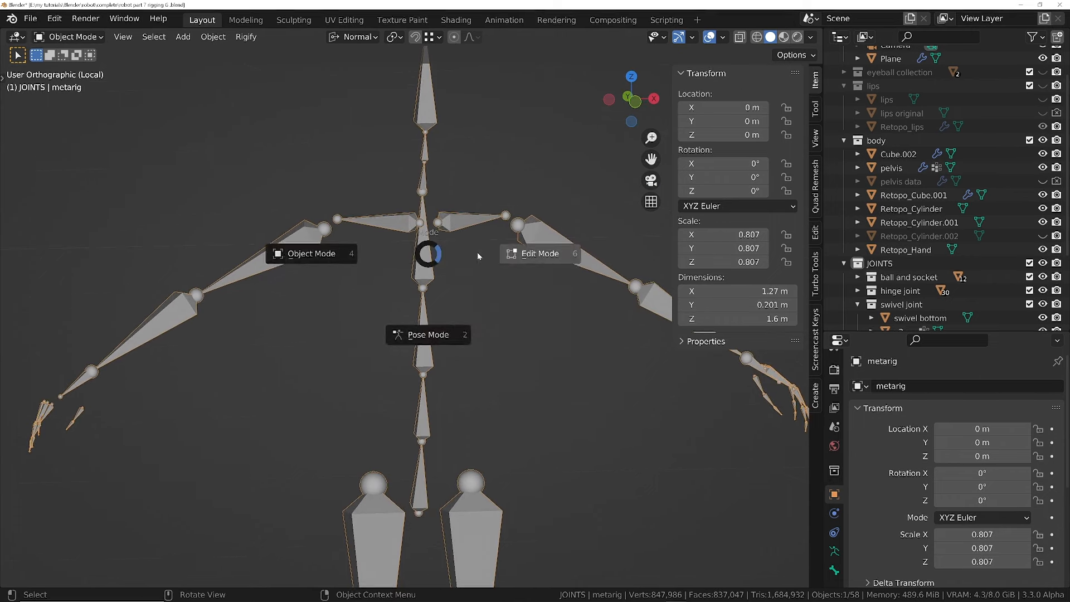
left_click(501, 254)
left_click(423, 250)
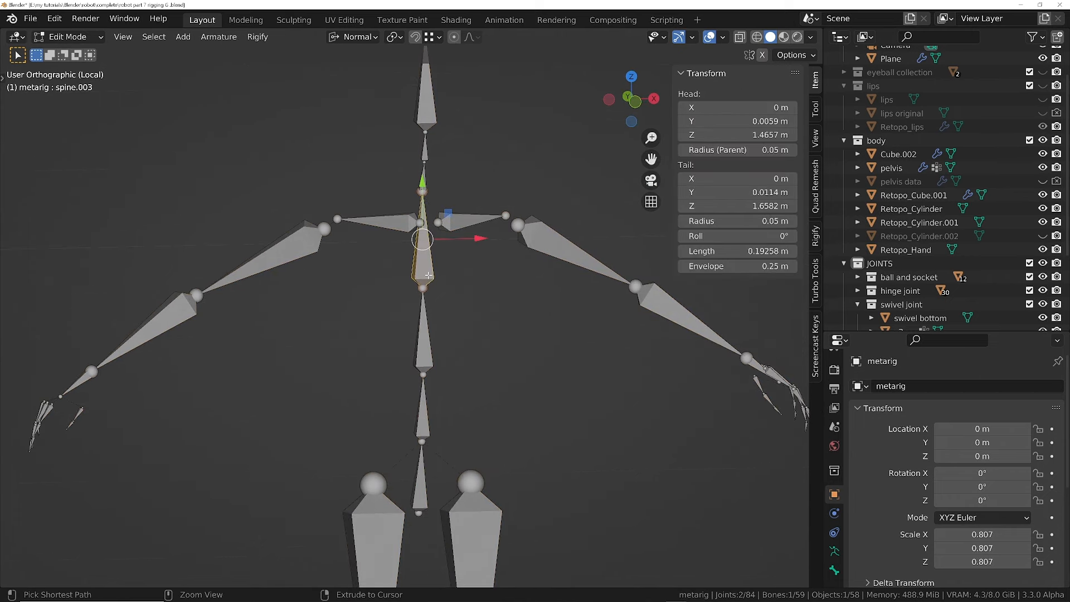
key("ctrl+x")
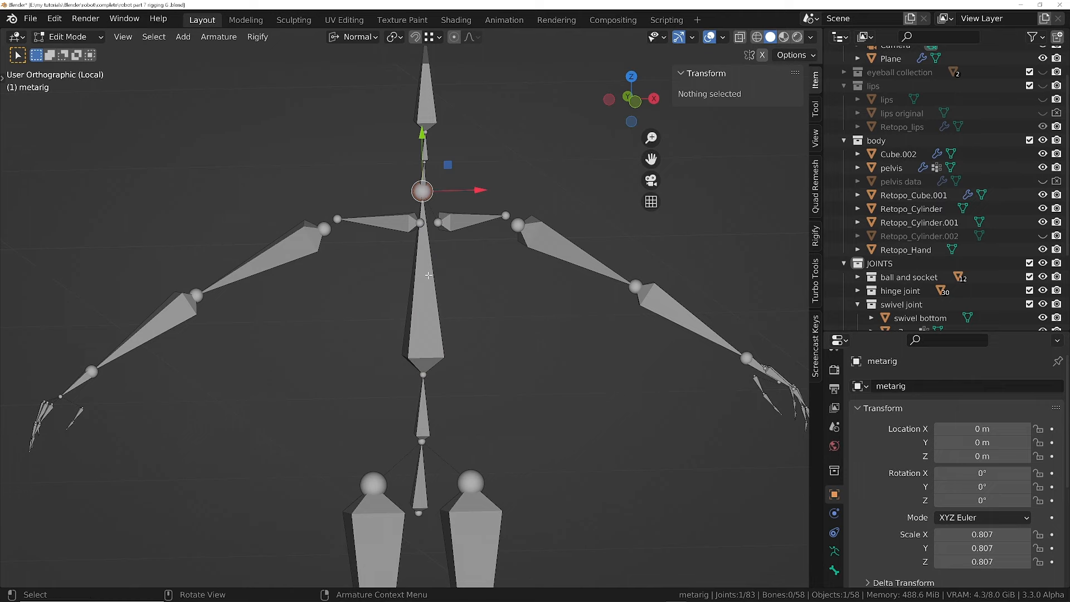
- Exit Local View and hide the body collection to expose the robot's inner joints
mouse_move(428, 311)
middle_mouse_down()
mouse_move(437, 312)
mouse_move(401, 310)
mouse_move(428, 306)
middle_mouse_up()
key("KP_Divide")
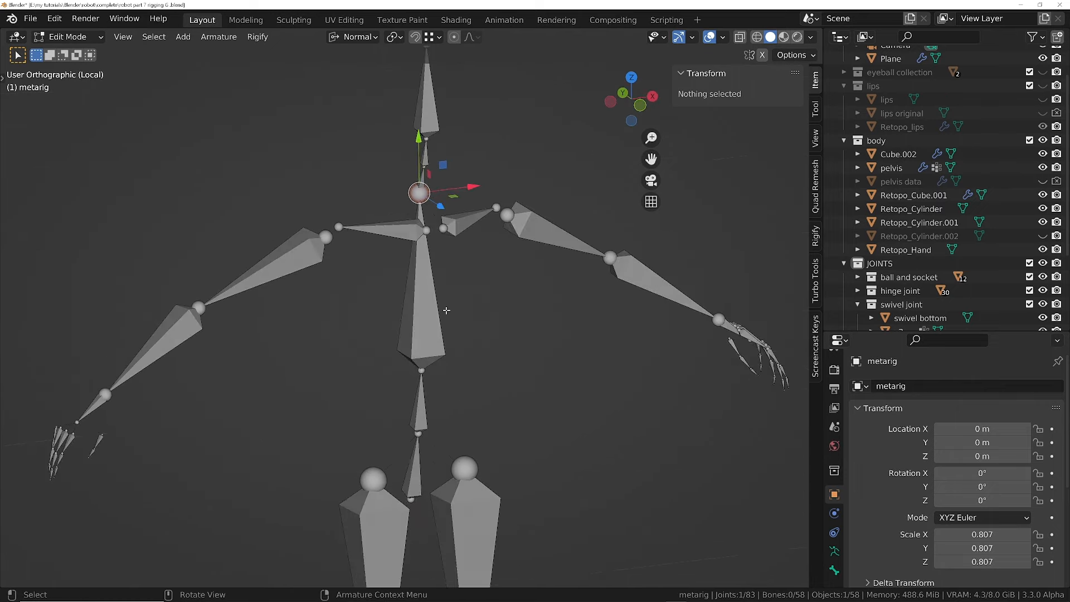
scroll(521, 241, "down", 3)
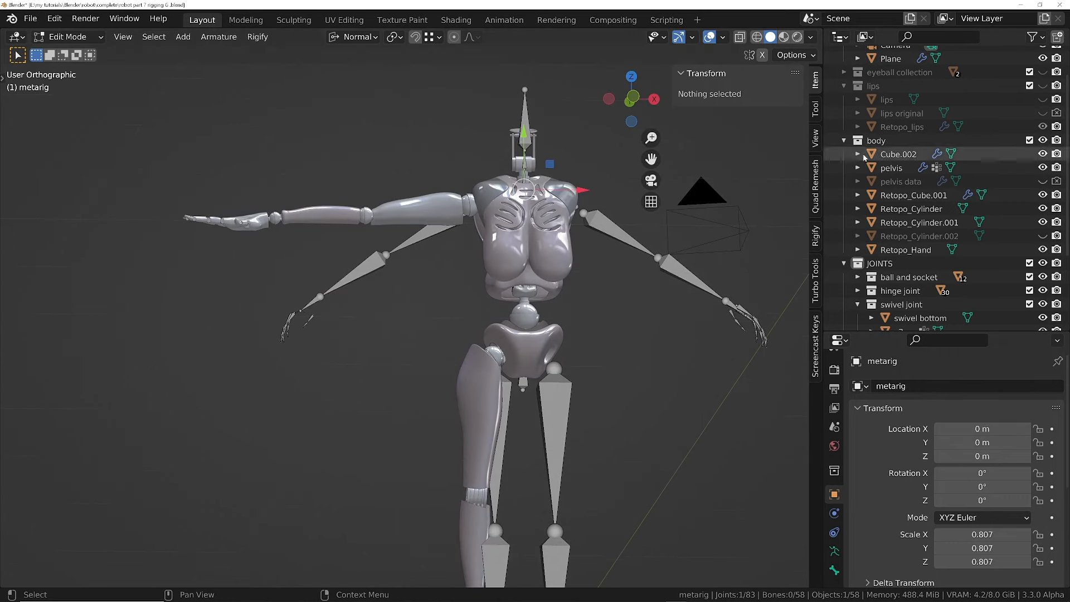
left_click(1042, 140)
scroll(509, 276, "down", 1)
middle_click_drag(509, 276, 468, 243)
- Delete all arm, hand, leg and foot bones on the metarig's left (.L) side
left_click(540, 292)
scroll(572, 305, "down", 1)
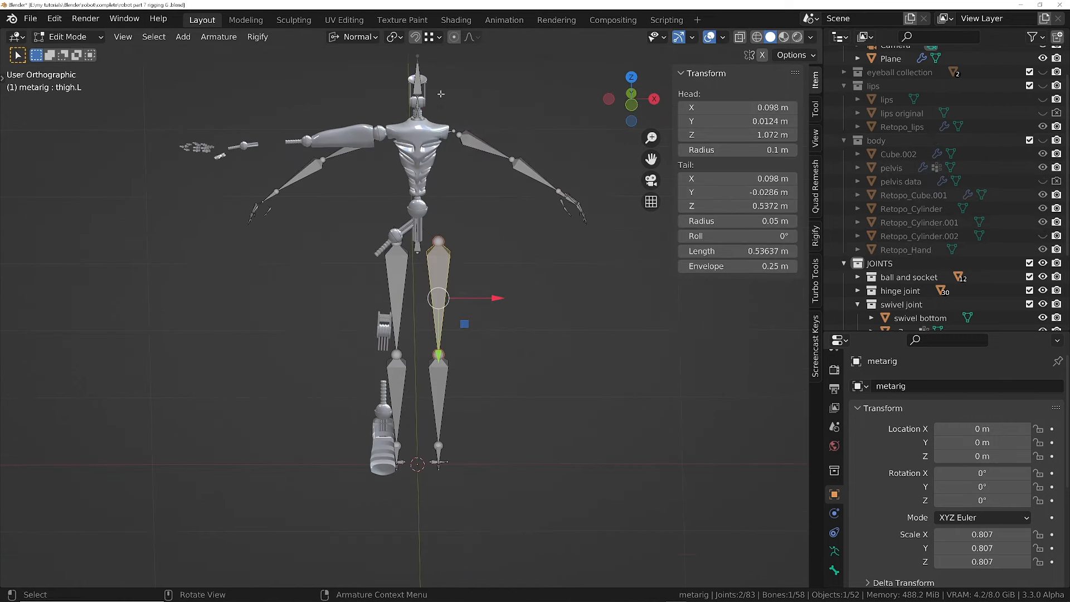
left_click_drag(438, 91, 672, 493)
left_click_drag(652, 463, 430, 114)
key("x")
middle_click_drag(641, 446, 540, 462)
middle_click_drag(540, 463, 563, 385, "ctrl")
left_click(468, 393)
key("Delete")
left_click(425, 383)
middle_click_drag(425, 383, 391, 312)
key("Delete")
- Enable In Front in the armature's Viewport Display settings
scroll(390, 312, "down", 4)
middle_click_drag(357, 262, 524, 208)
middle_click_drag(451, 160, 464, 290, "shift")
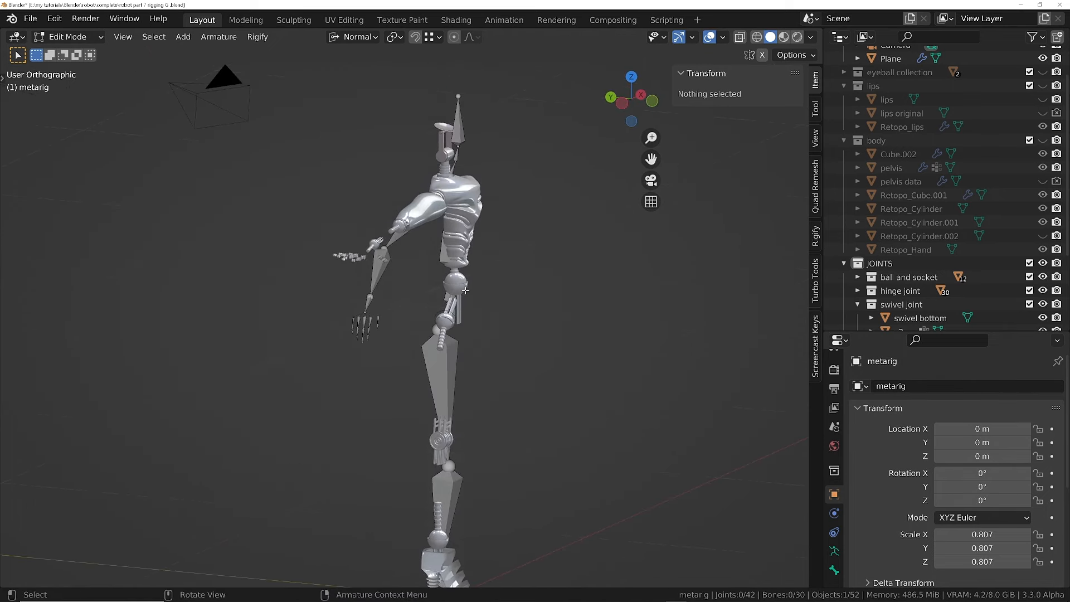
left_click(834, 551)
scroll(878, 375, "down", 5)
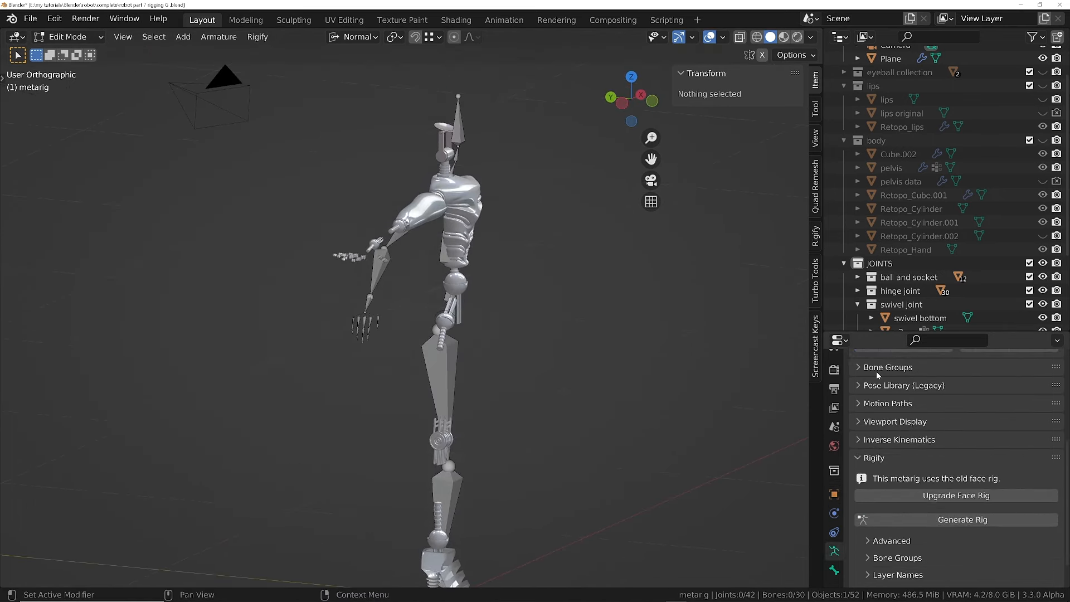
left_click(879, 421)
scroll(892, 435, "down", 1)
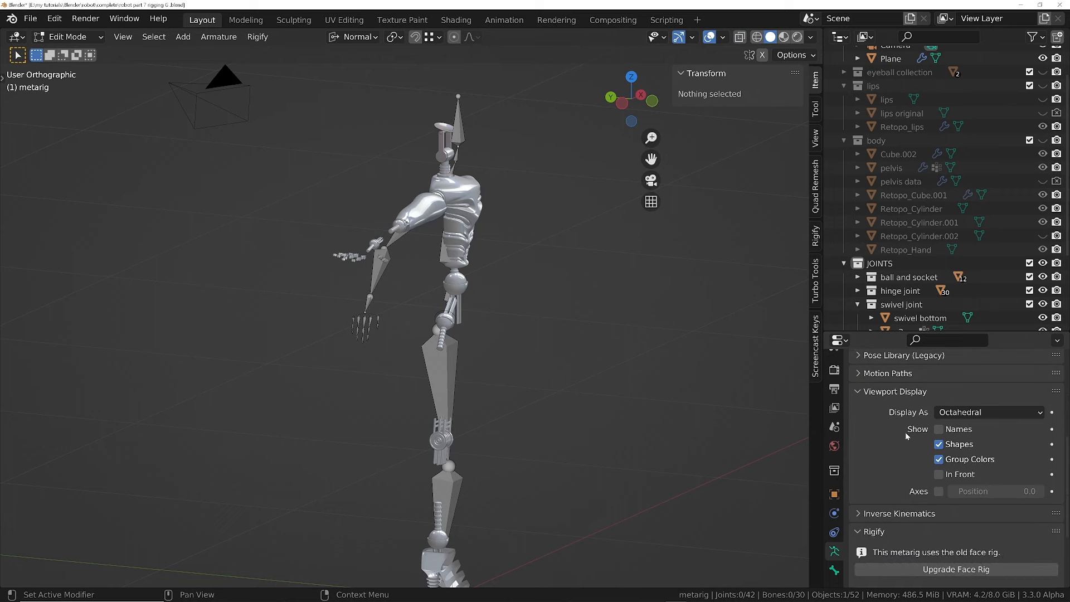
left_click(939, 476)
- Snap the 3D cursor to the robot's right hip ball joint in Object Mode
middle_click_drag(580, 299, 385, 269)
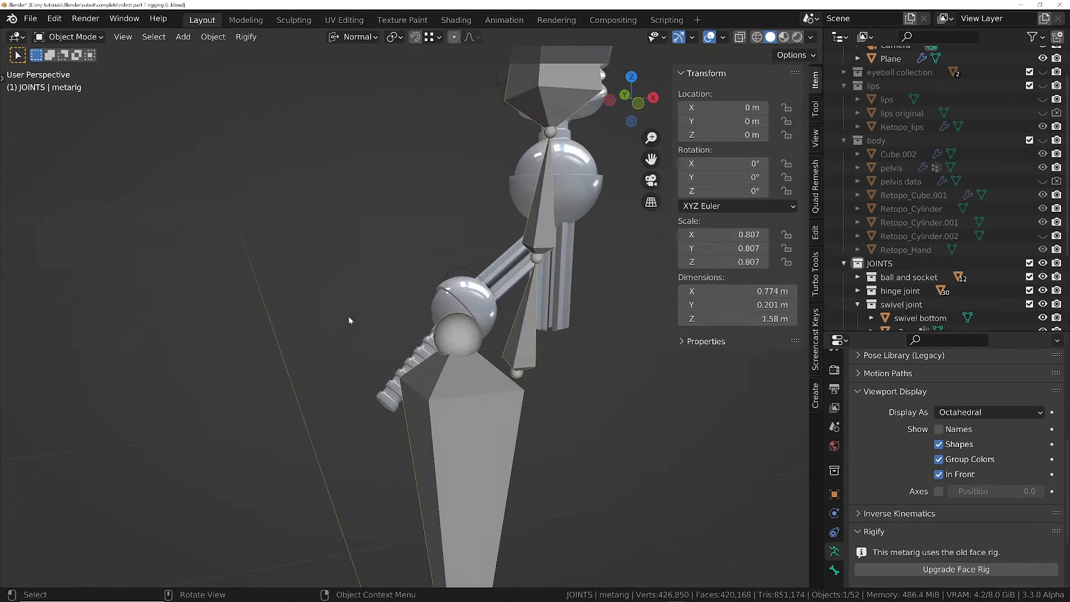
left_click(453, 304)
middle_click_drag(453, 303, 546, 363)
key("shift+s")
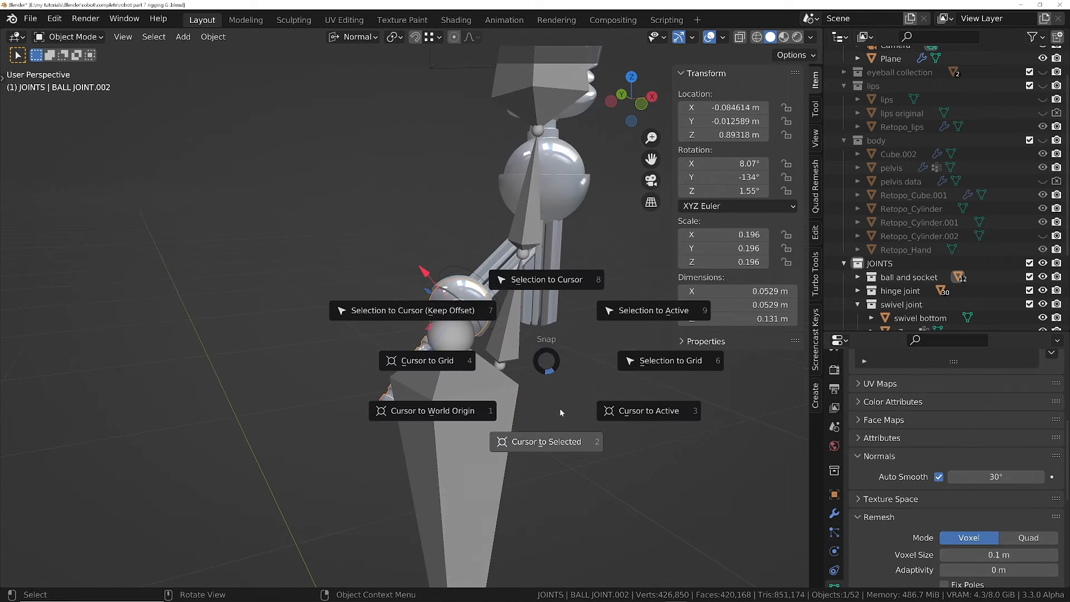
left_click(566, 445)
middle_click_drag(526, 394, 459, 391)
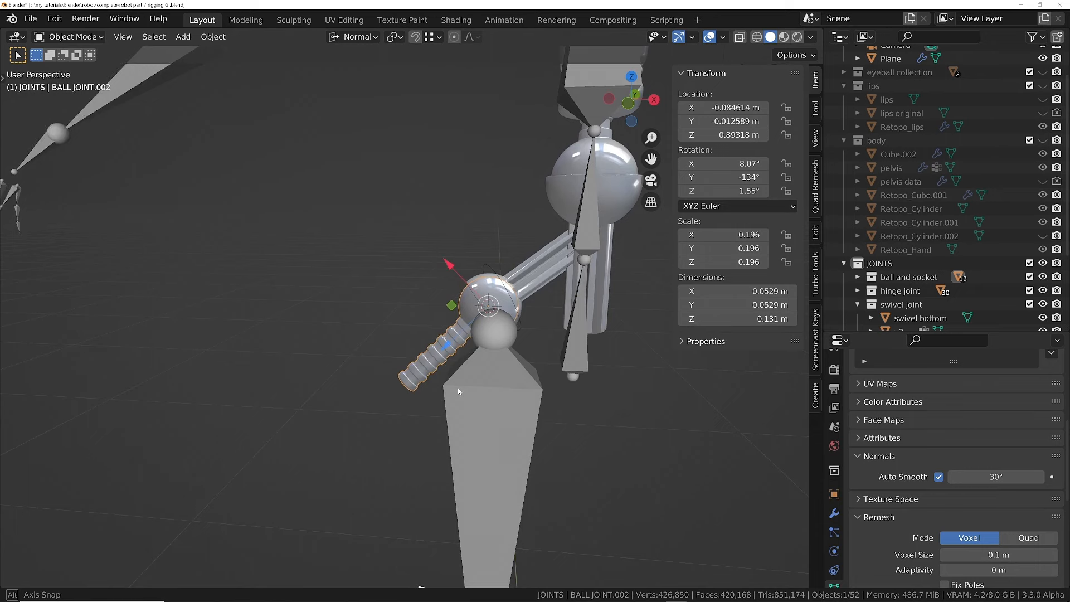
- Snap the head joint of the thigh.R bone to the 3D cursor at the hip in Edit Mode
scroll(458, 391, "down", 2)
middle_click_drag(458, 391, 476, 293, "shift")
left_click(474, 283)
key("Tab")
left_click(500, 275)
left_click(501, 252)
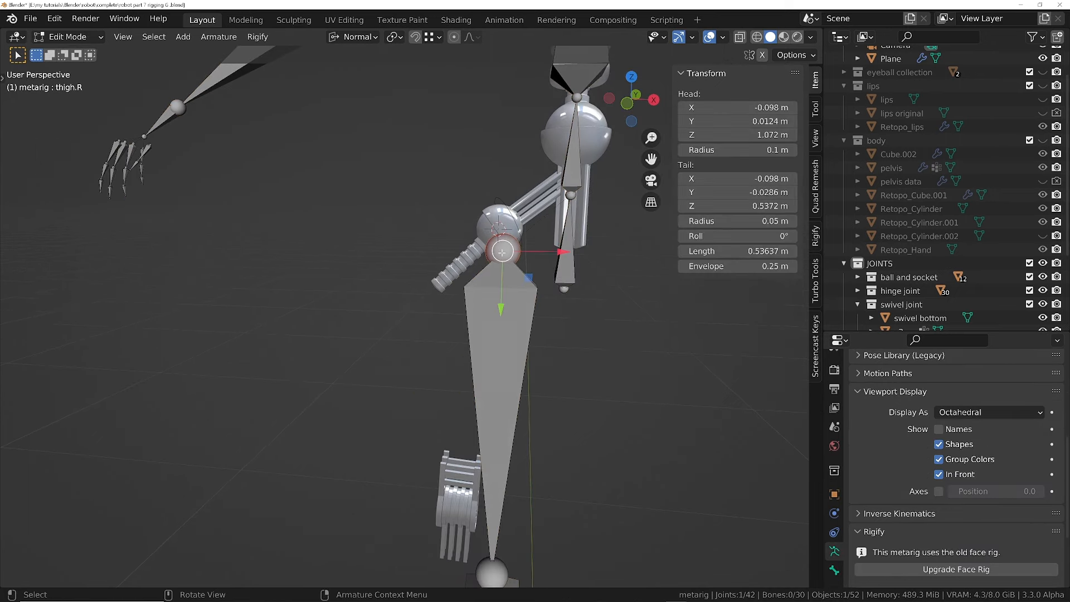
middle_click_drag(501, 252, 562, 273)
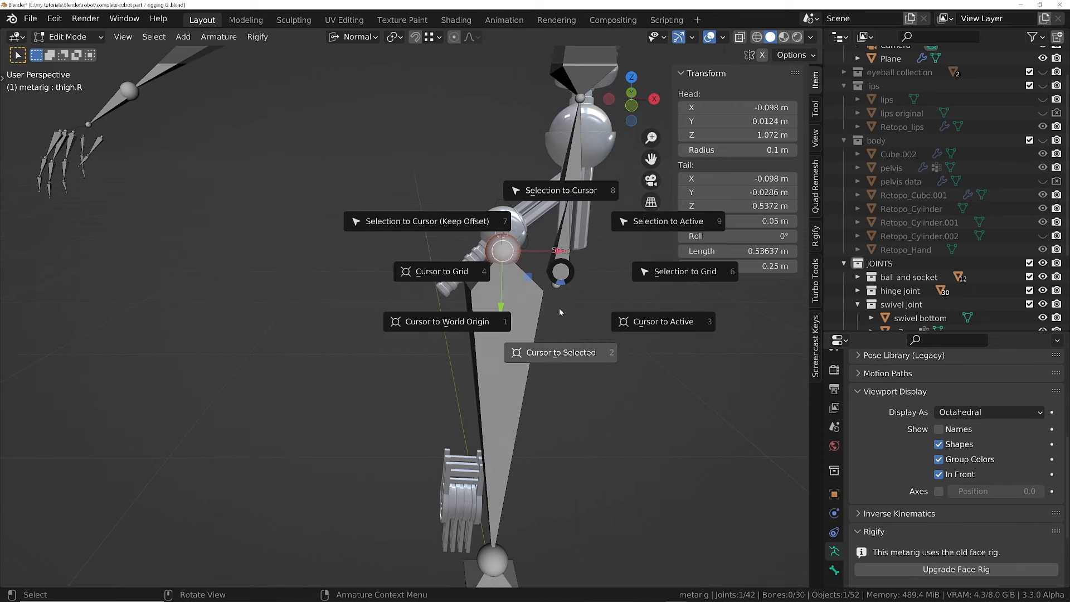
left_click(540, 193)
- Return to Object Mode and snap the 3D cursor to the robot's right knee hinge
middle_click_drag(480, 355, 536, 289)
scroll(524, 365, "down", 2)
scroll(530, 440, "up", 3)
key("Tab")
left_click(436, 326)
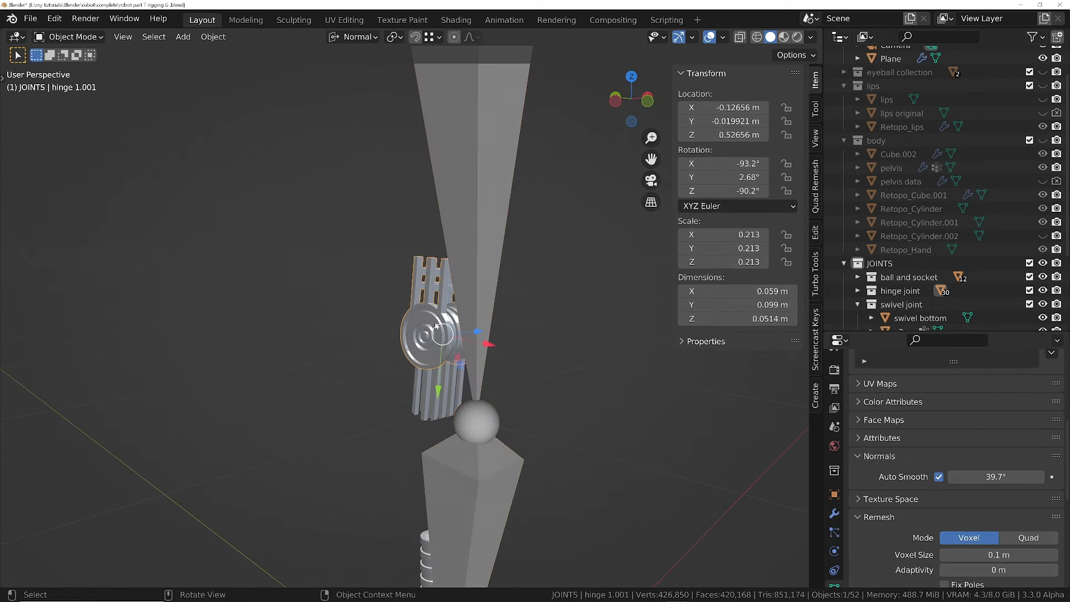
key("shift+s")
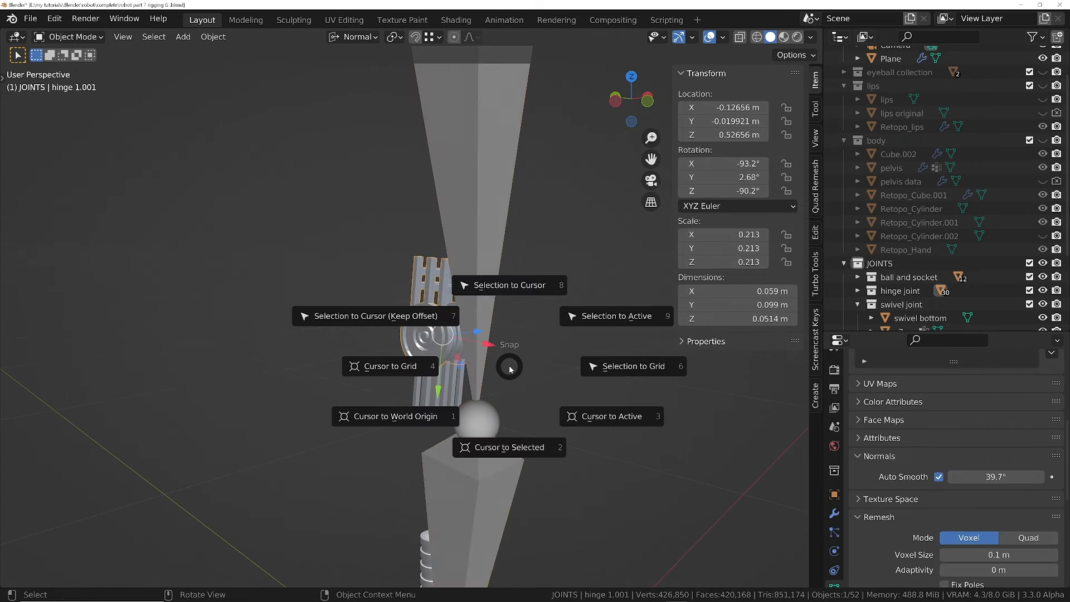
left_click(489, 449)
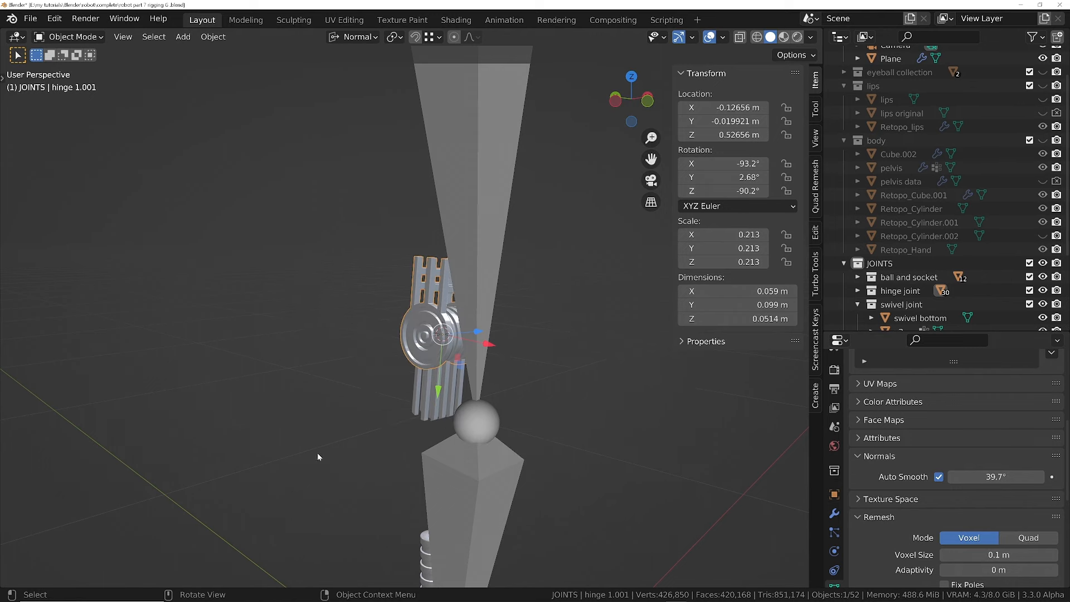
- Snap the knee joint between the thigh.R and shin.R bones to the 3D cursor in Edit Mode
left_click(492, 429)
key("Tab")
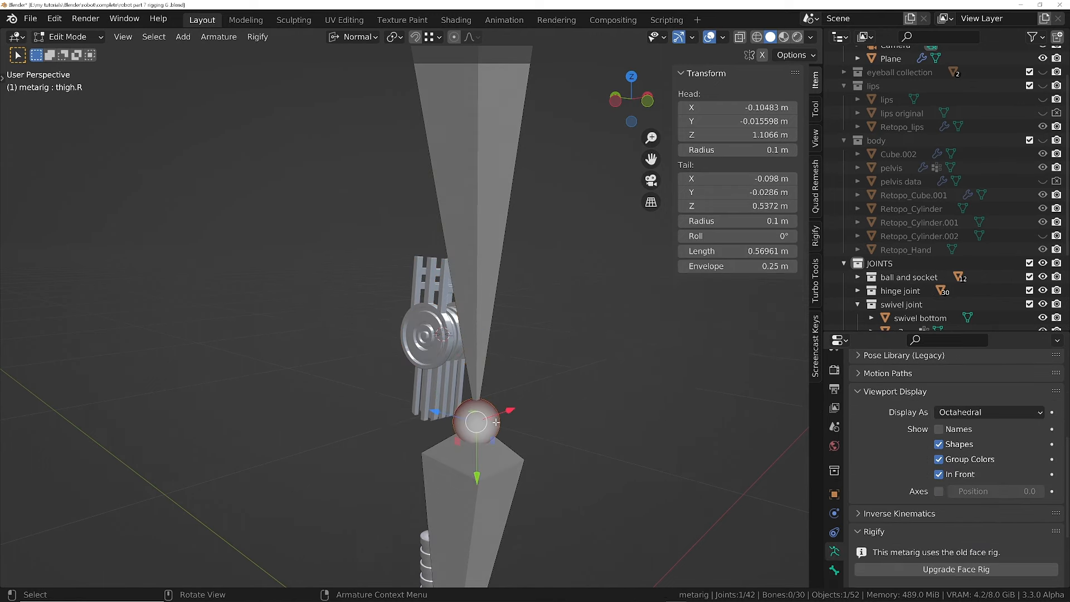
key("shift+s")
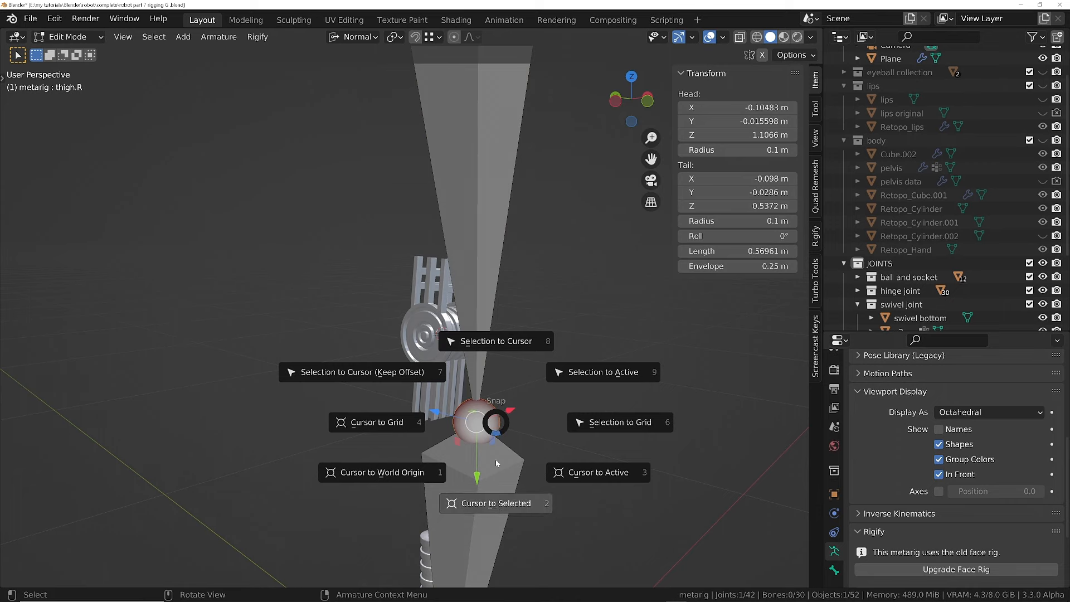
left_click(489, 346)
- Return to Object Mode and snap the 3D cursor to the robot's right ankle ball joint
middle_click_drag(446, 379, 472, 495, "ctrl")
scroll(471, 495, "up", 4)
key("Tab")
left_click(438, 392)
key("shift+s")
left_click(626, 344)
left_click(462, 465)
key("Tab")
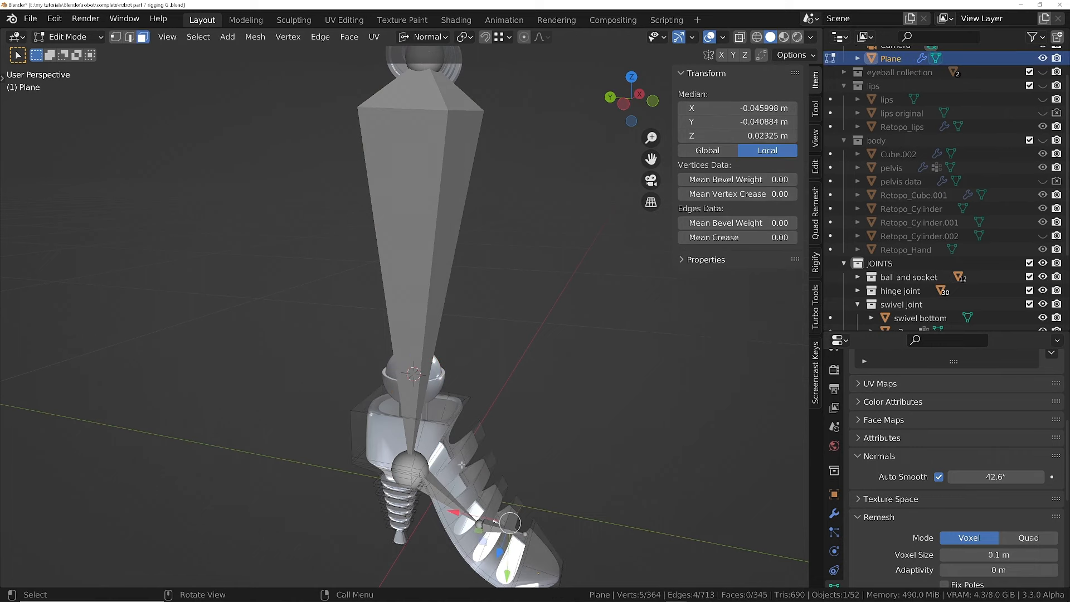
key("Tab")
- Snap the tail joint of the shin.R bone to the 3D cursor at the ankle in Edit Mode
left_click(411, 383)
key("Tab")
left_click(411, 467)
key("shift+s")
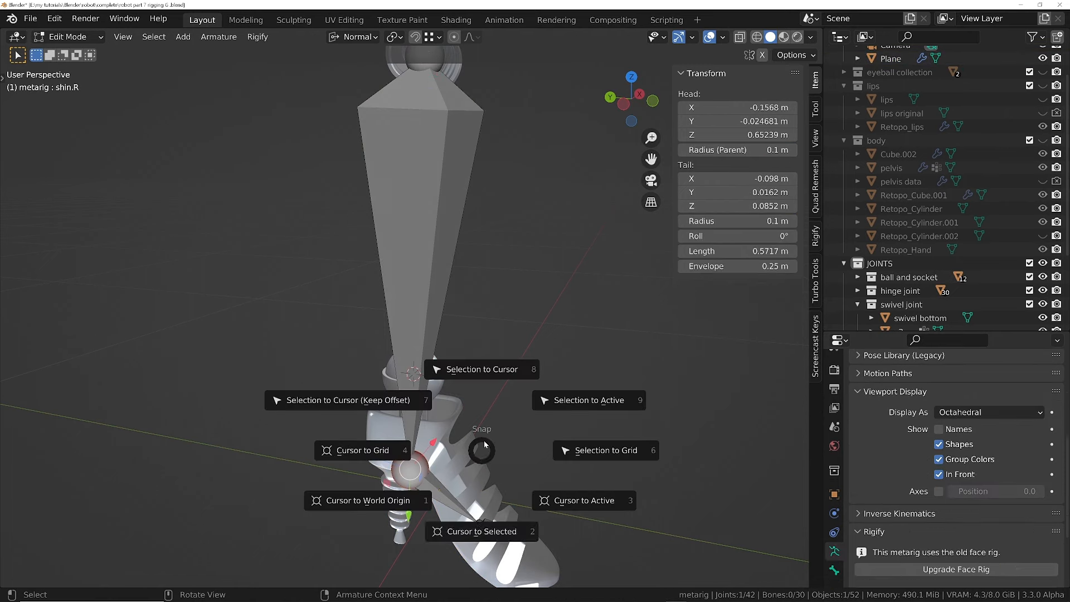
left_click(483, 370)
- In front view, move the toe.R bone about -0.05 m in X and -0.004 m in Z to line up with the robot's foot
scroll(491, 372, "down", 2)
middle_click_drag(491, 373, 647, 395)
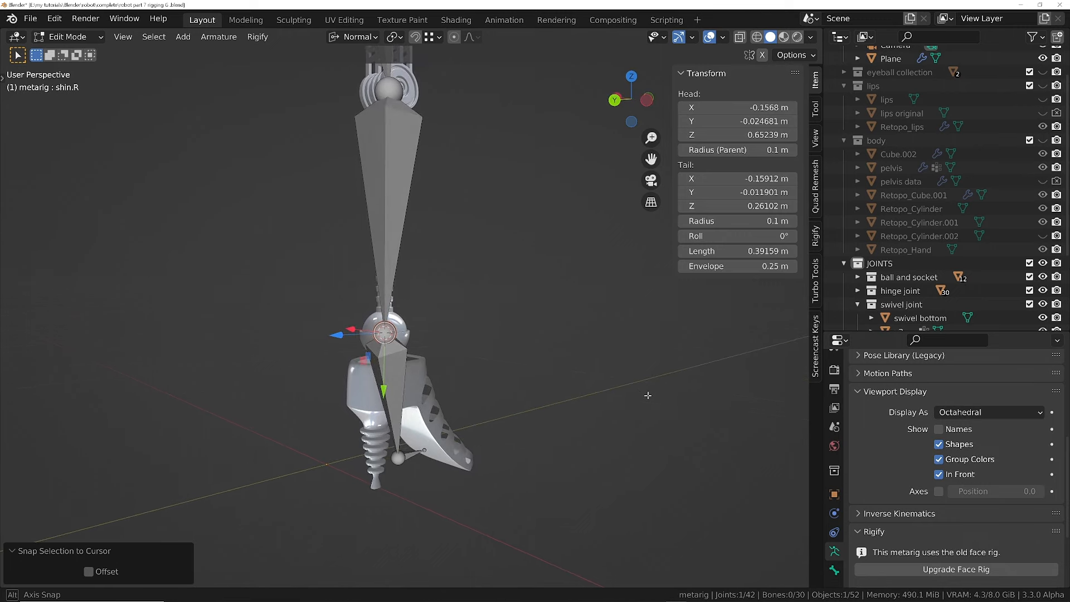
left_click(398, 459)
left_click(411, 453)
middle_click_drag(384, 461, 184, 464)
key("KP_1")
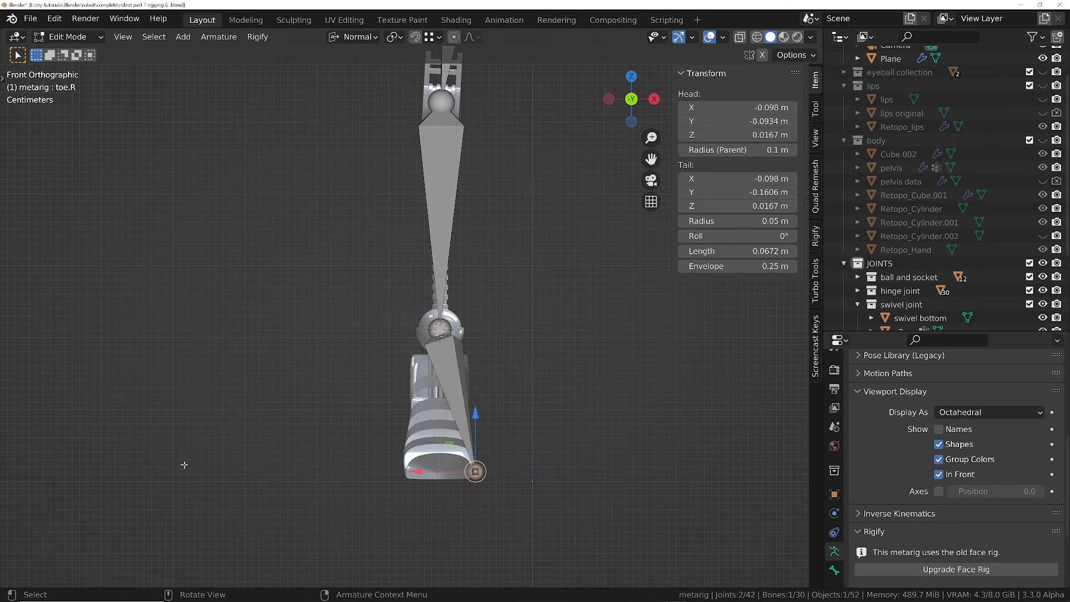
key("g")
left_click(645, 505)
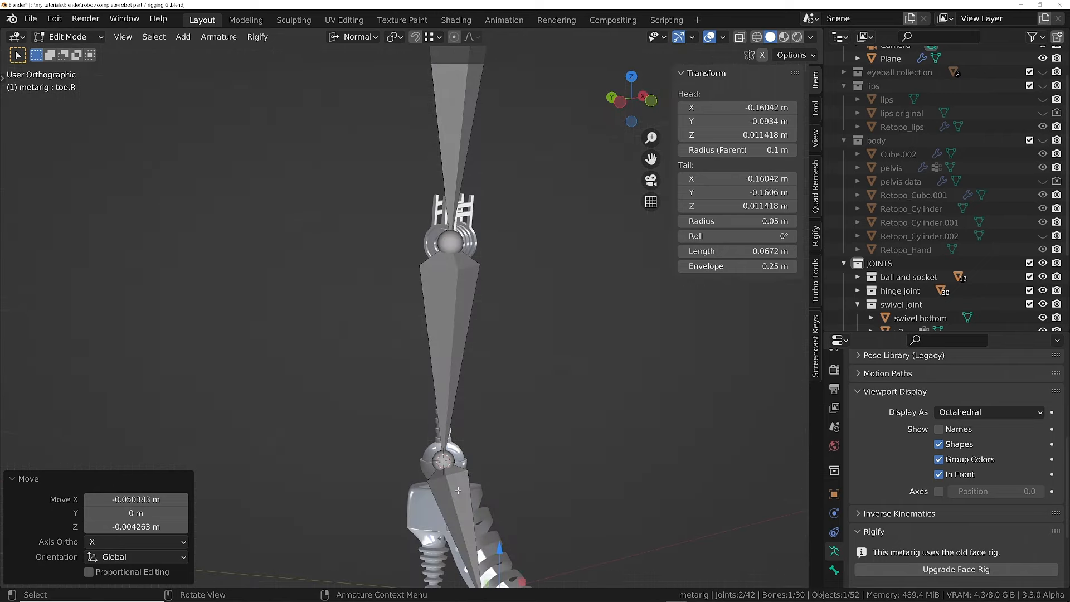
- Select the shin.R bone and switch the metarig to Pose Mode
middle_click_drag(446, 315, 481, 210)
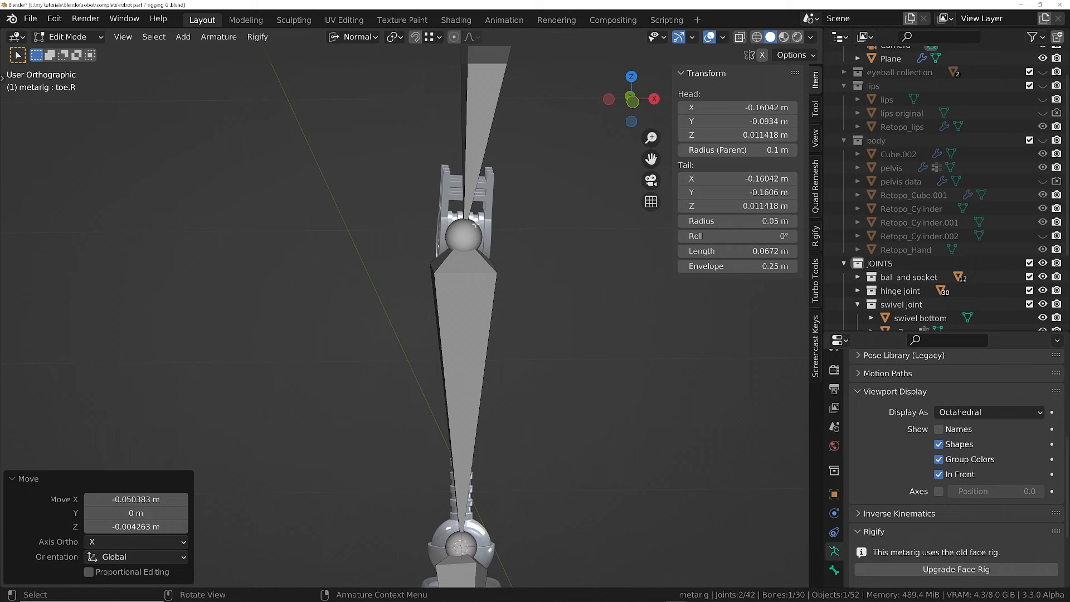
middle_click_drag(477, 214, 495, 183)
middle_click_drag(519, 266, 381, 272)
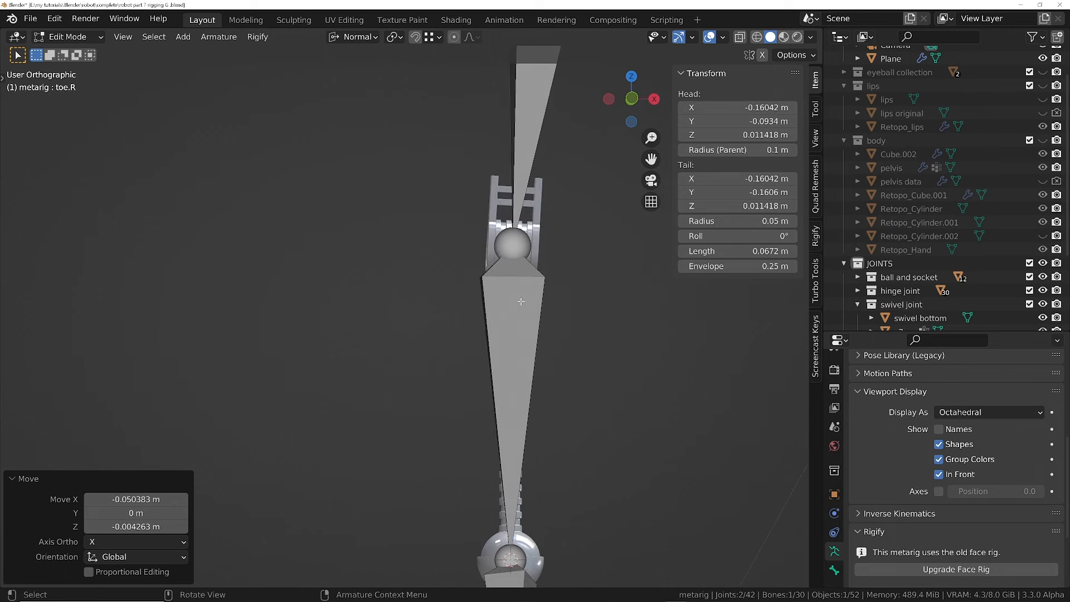
left_click(521, 302)
middle_click_drag(521, 302, 580, 253)
middle_click_drag(510, 230, 467, 254, "ctrl")
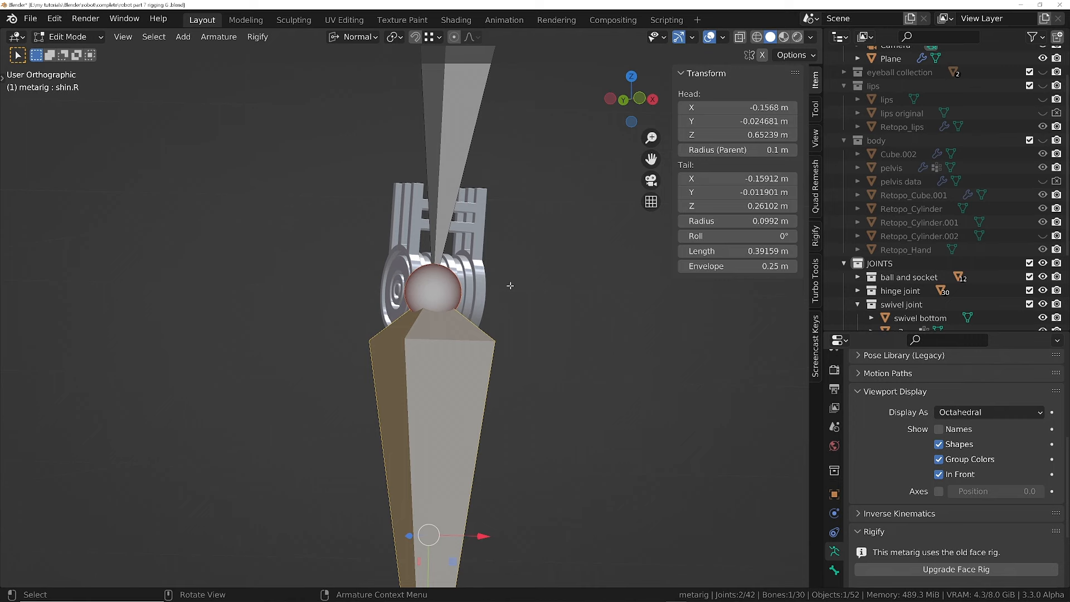
key("ctrl+Tab")
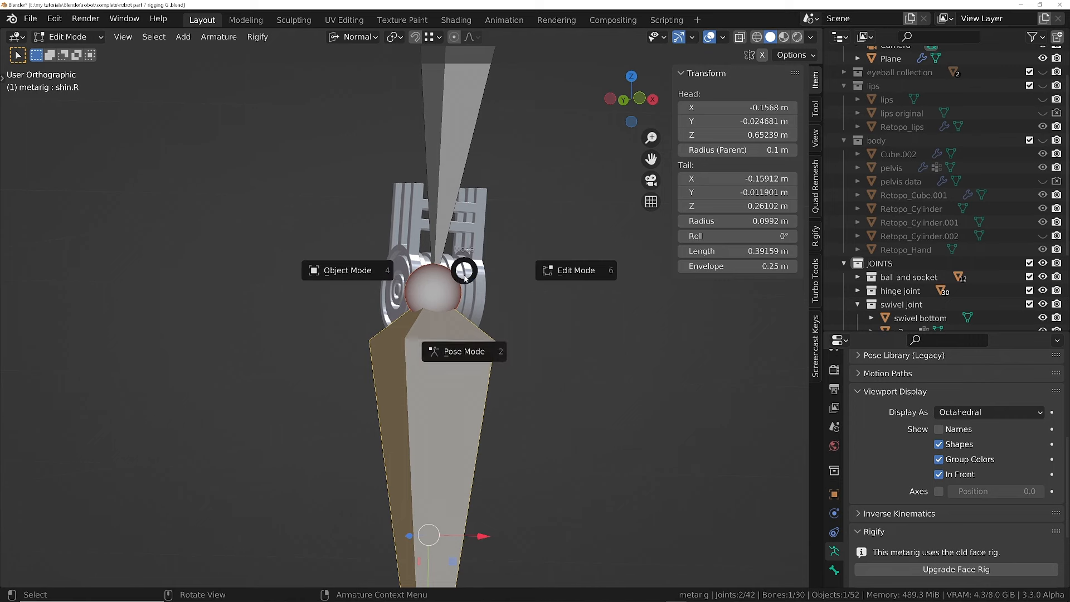
left_click(467, 352)
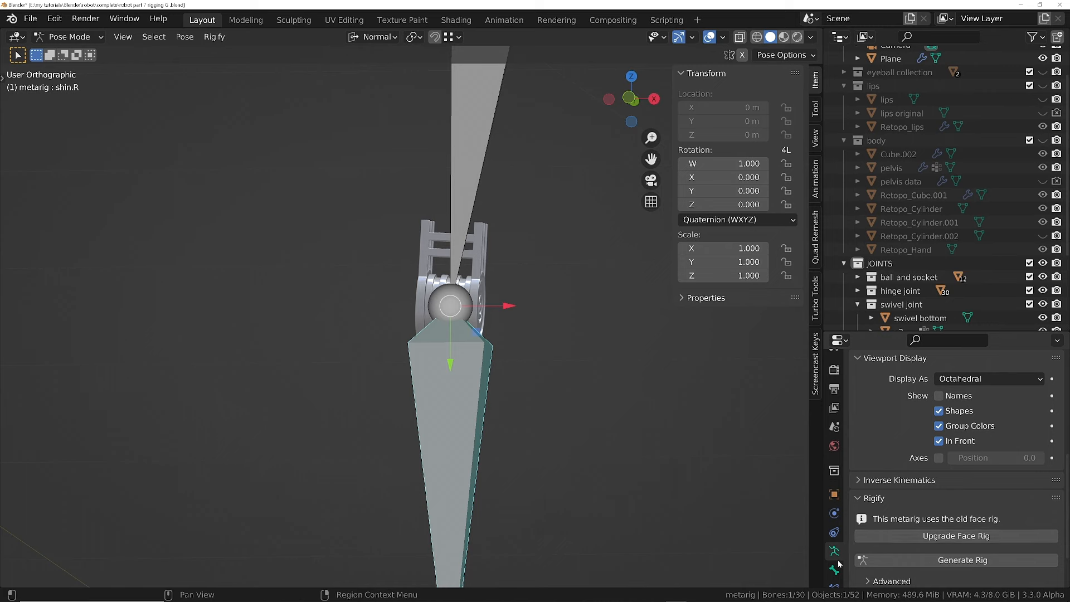
- Add a Copy Rotation bone constraint to shin.R with the knee object hinge 1.001 as its target
scroll(837, 562, "down", 2)
left_click(835, 543)
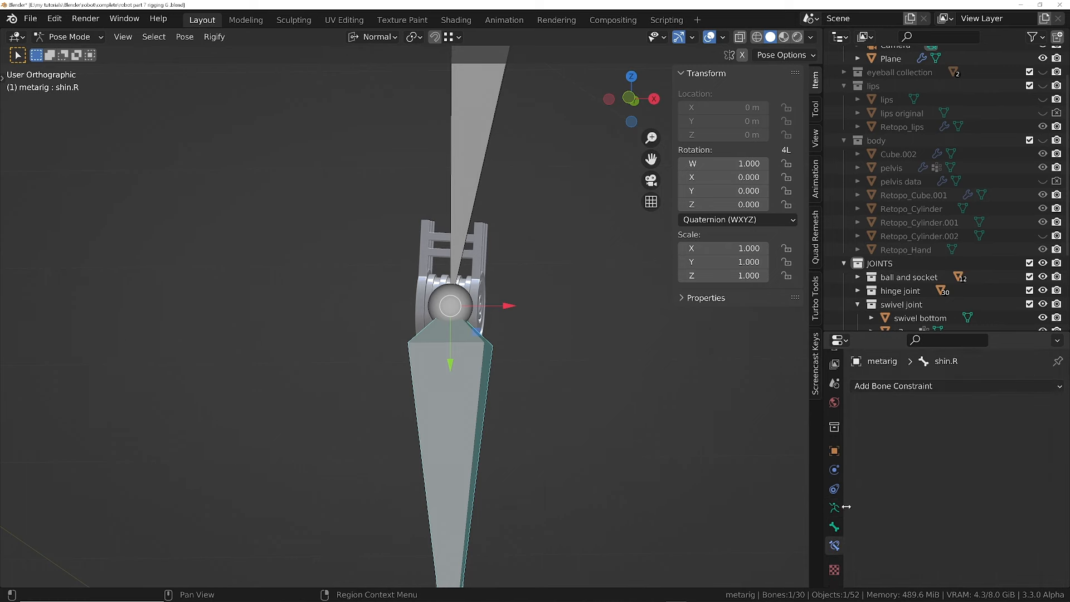
left_click(912, 386)
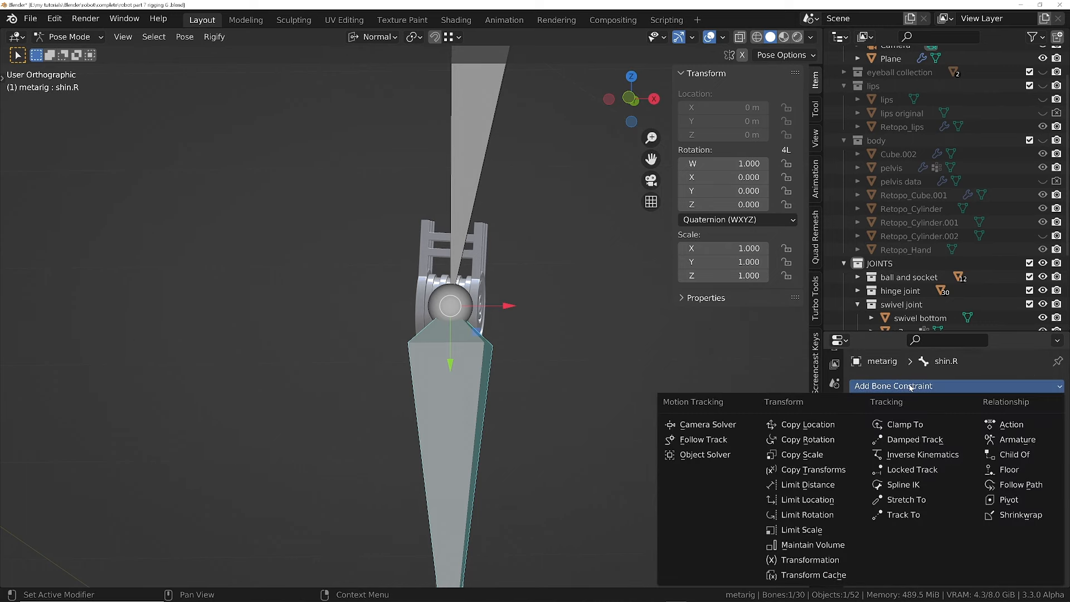
left_click(833, 440)
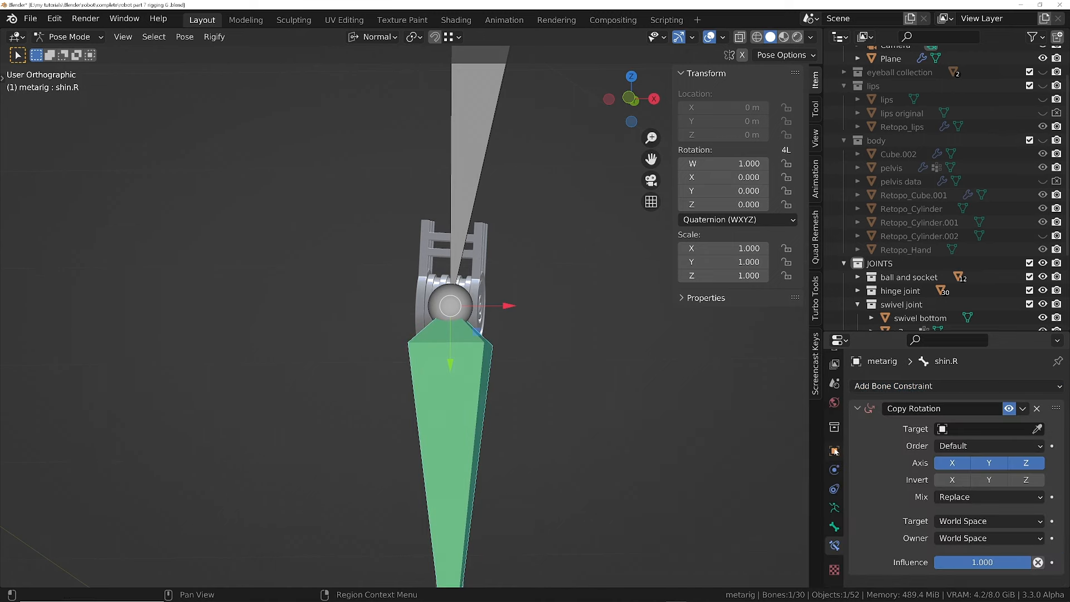
key("e")
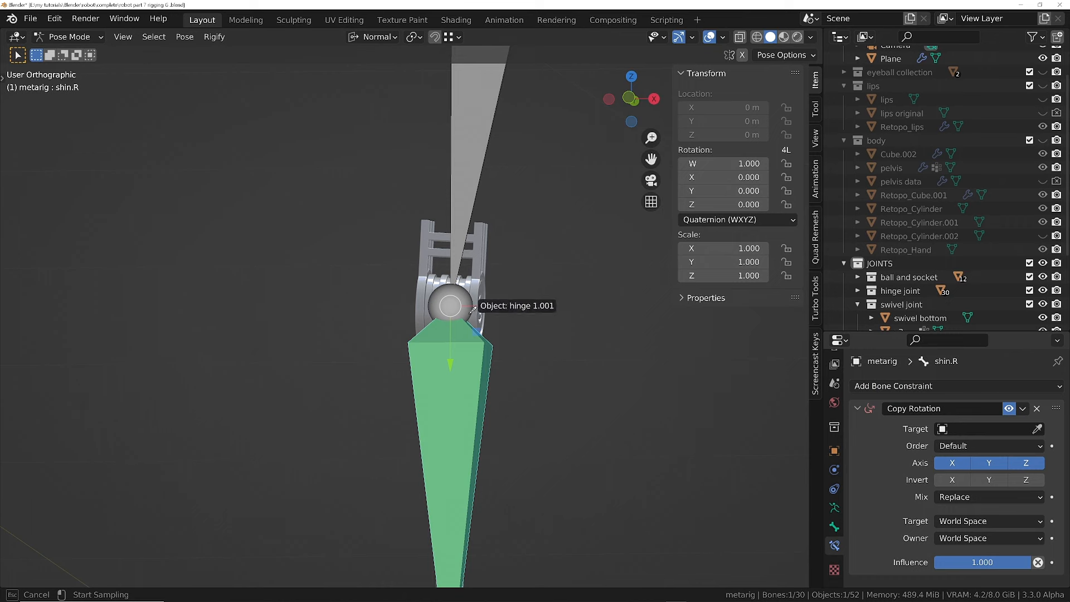
left_click(429, 243)
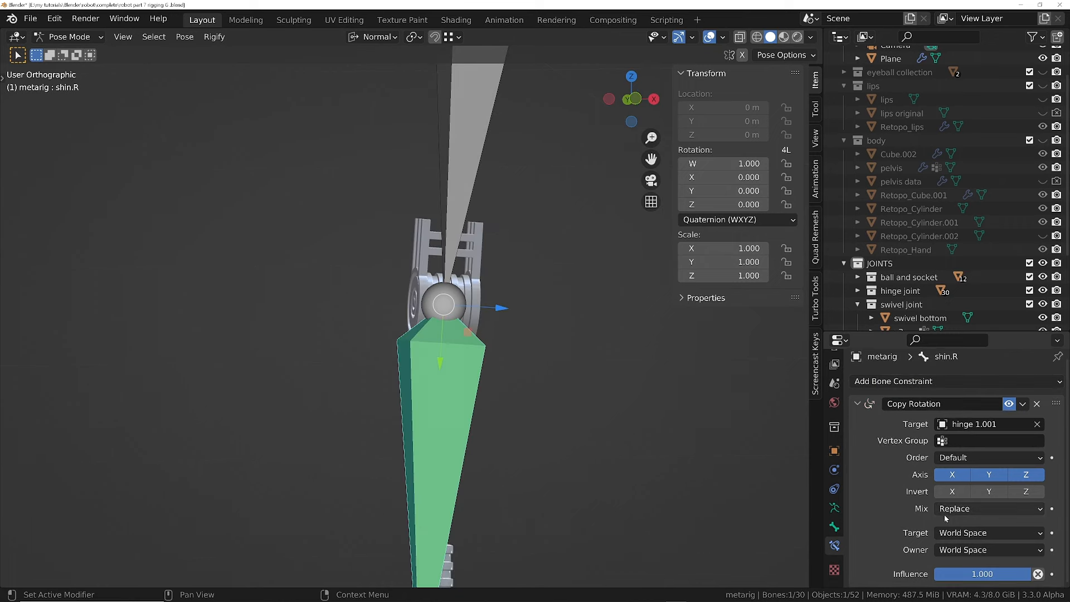
- Set the Copy Rotation constraint's target to Local Space and its owner to Custom Space, using hinge 1.001 as the space object
left_click(954, 533)
left_click(952, 488)
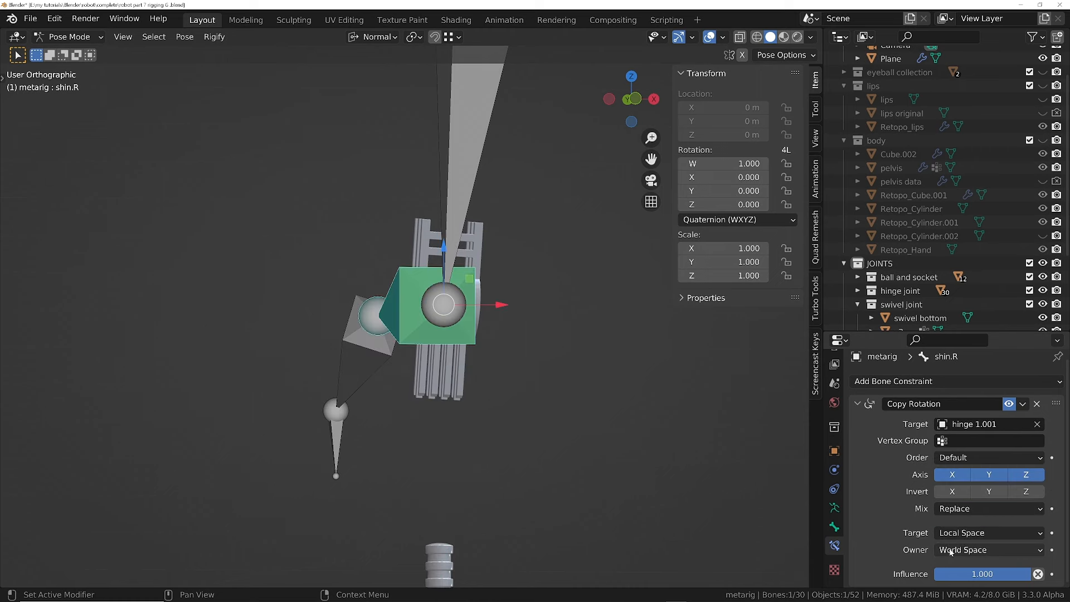
left_click(957, 550)
left_click(961, 520)
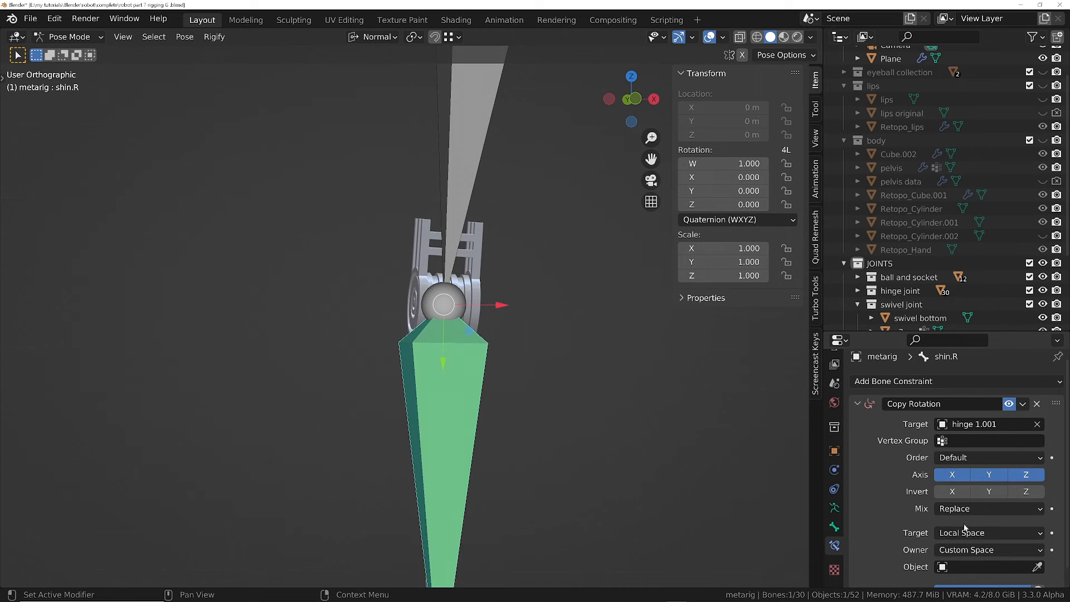
key("e")
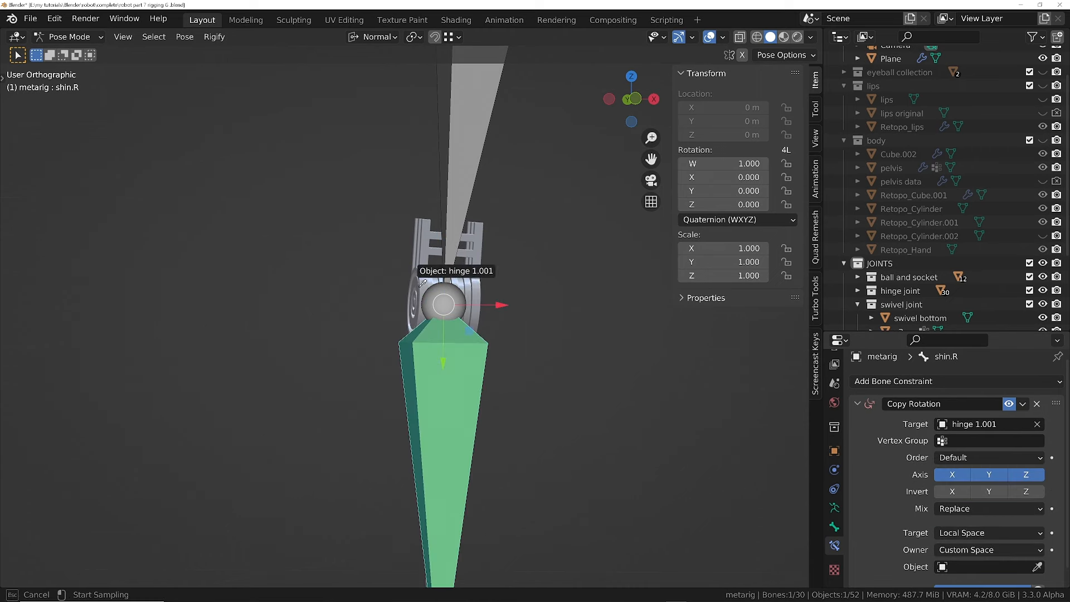
left_click(441, 266)
middle_click_drag(437, 370, 628, 402)
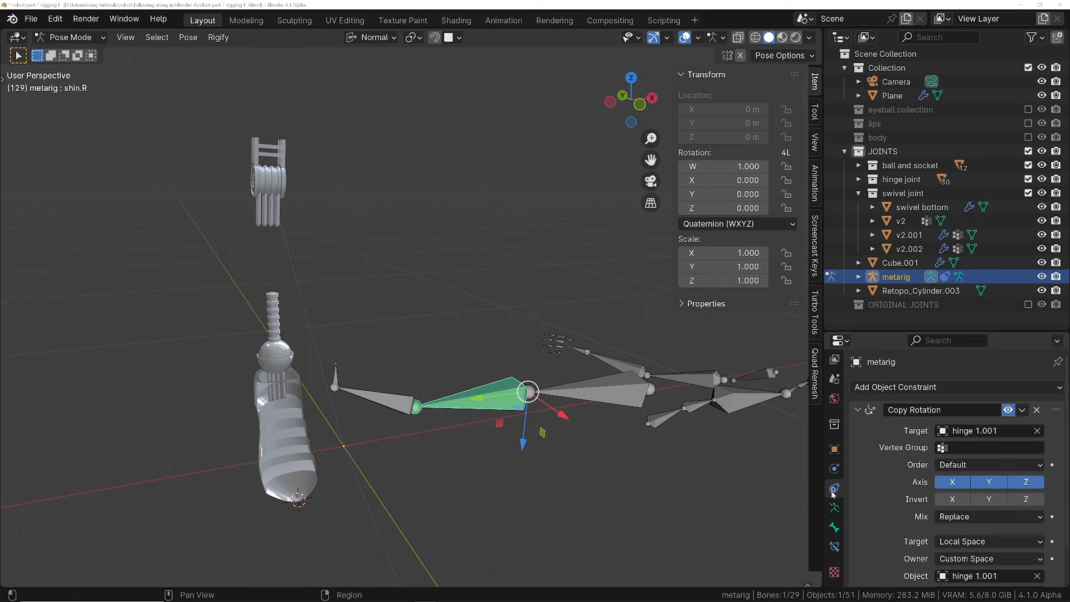
- Delete the Copy Rotation object constraint from the metarig and enable the Copy Rotation bone constraint on shin.R
left_click(834, 547)
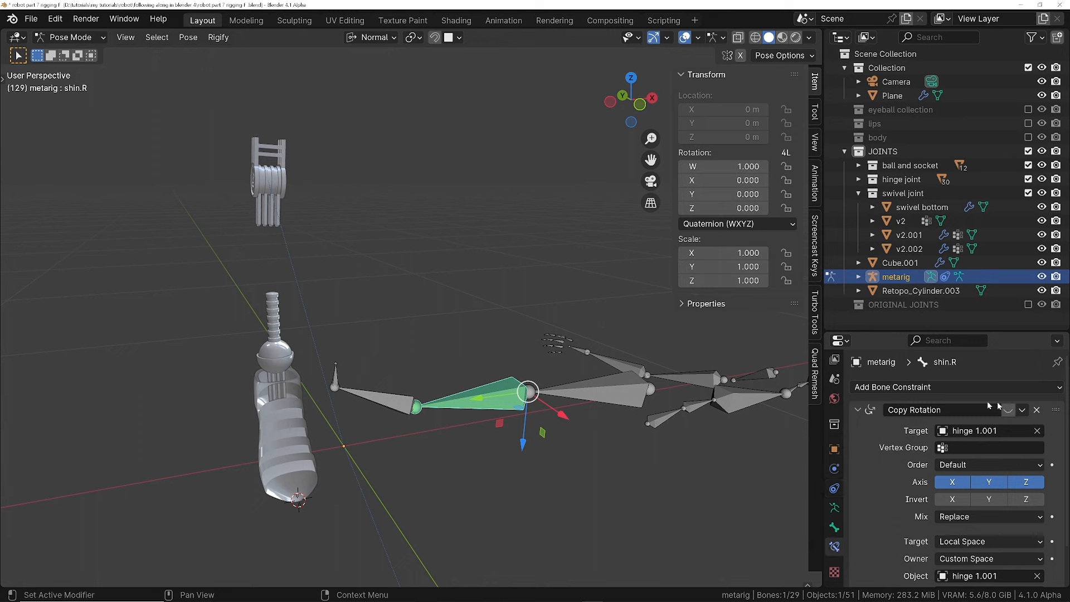
left_click(834, 489)
left_click(1037, 411)
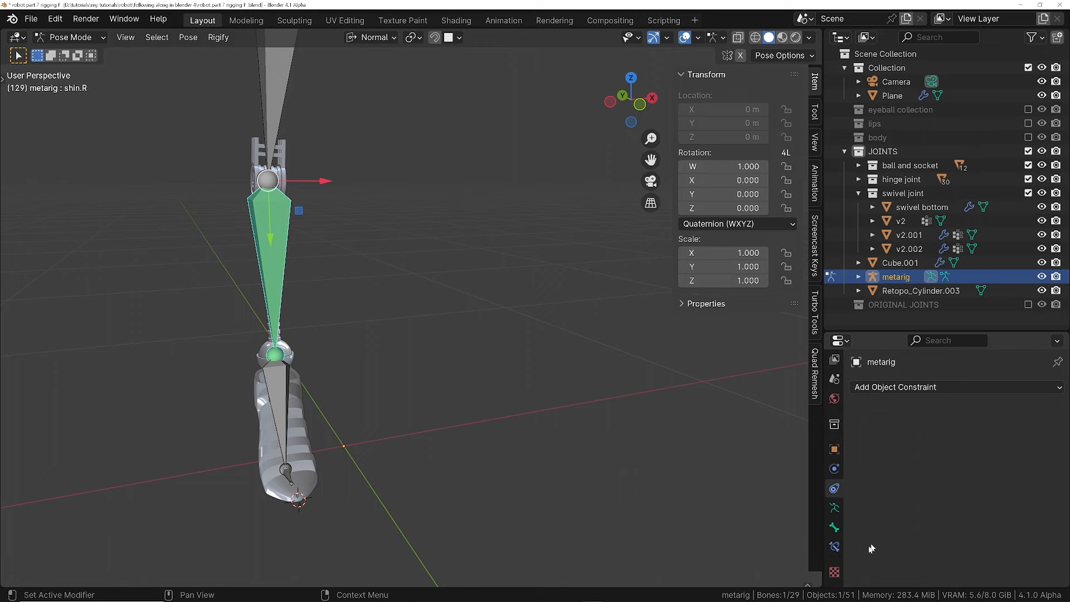
left_click(834, 547)
left_click(1009, 410)
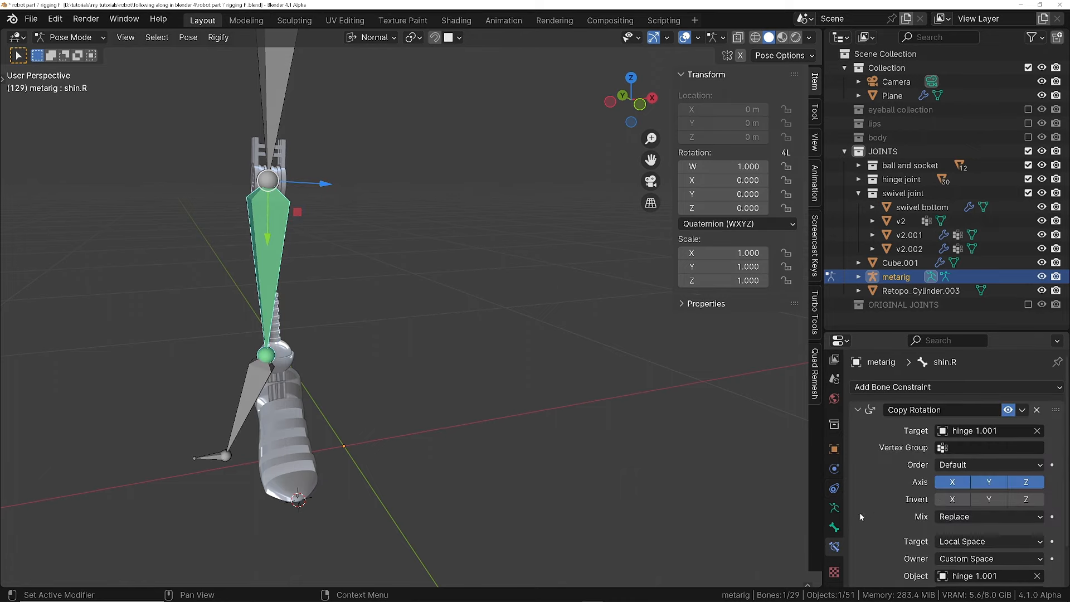
- Apply the Copy Rotation constraint on the shin.R bone
scroll(981, 473, "down", 2)
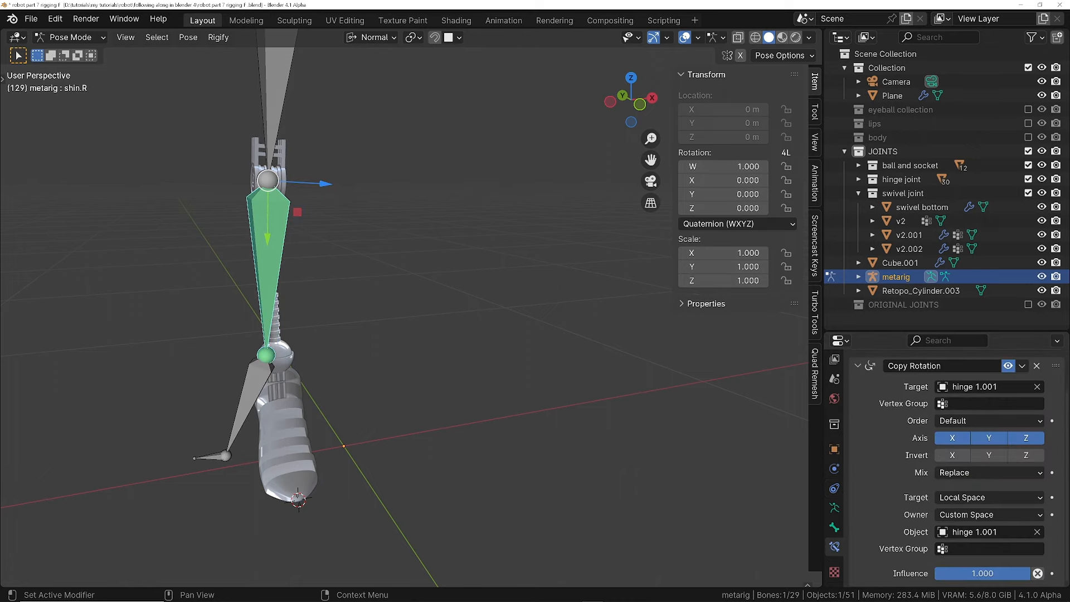
middle_click_drag(543, 414, 898, 465)
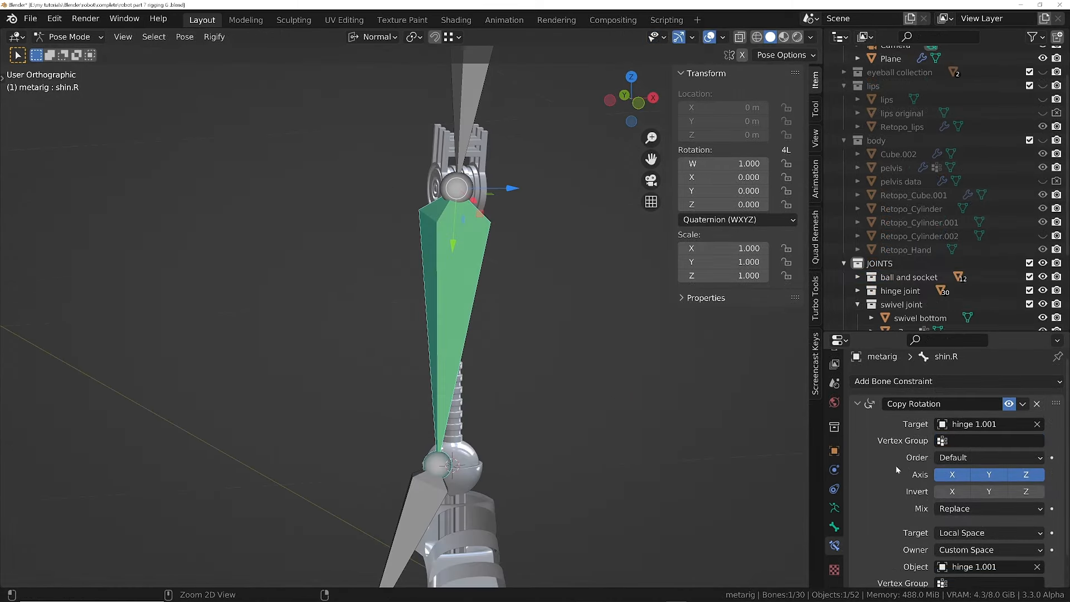
key("ctrl+a")
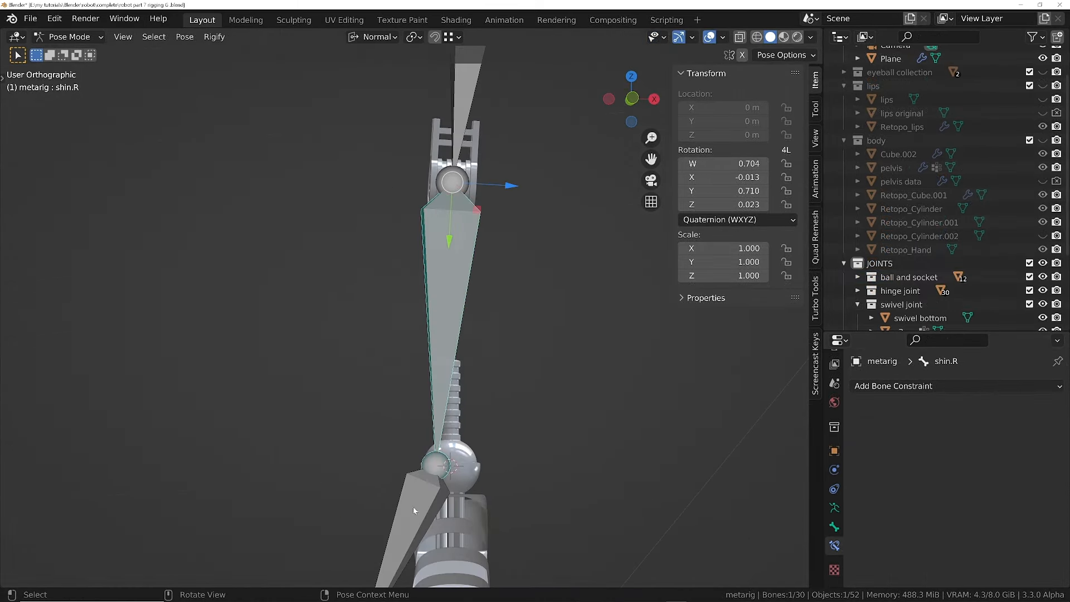
- Turn off Connected for the foot.R bone in Edit Mode, keeping shin.R as its parent, and return to Object Mode
left_click(414, 510)
key("ctrl+Tab")
left_click(474, 440)
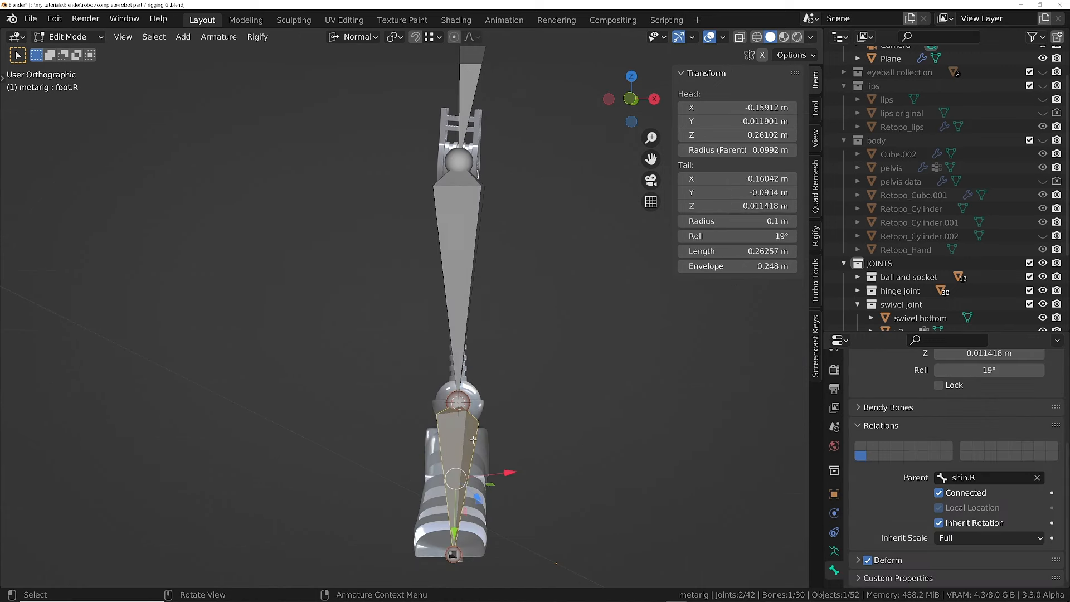
left_click(939, 493)
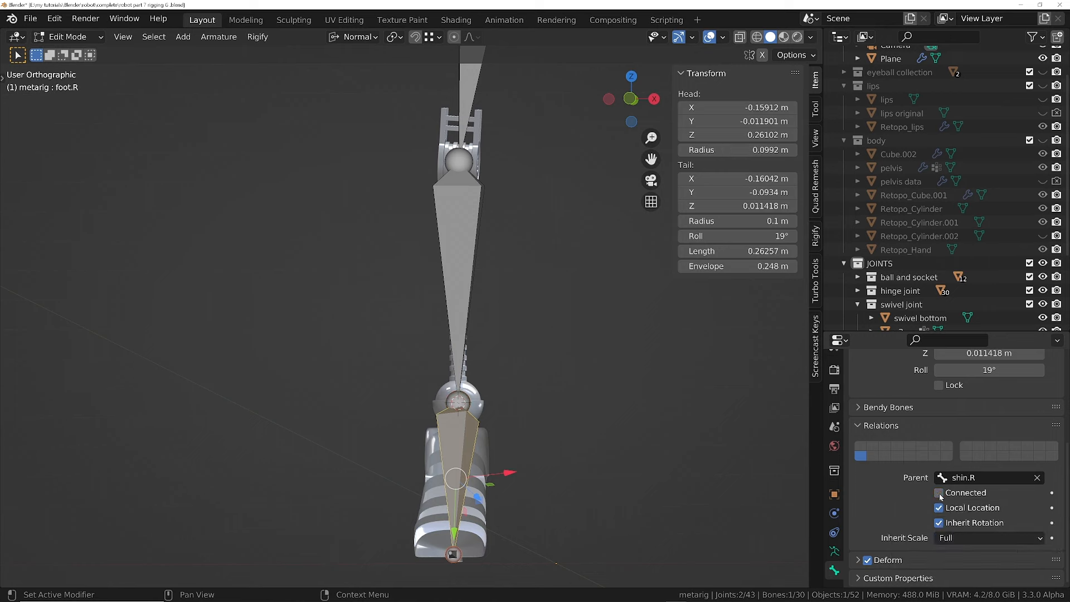
key("ctrl+Tab")
left_click(602, 415)
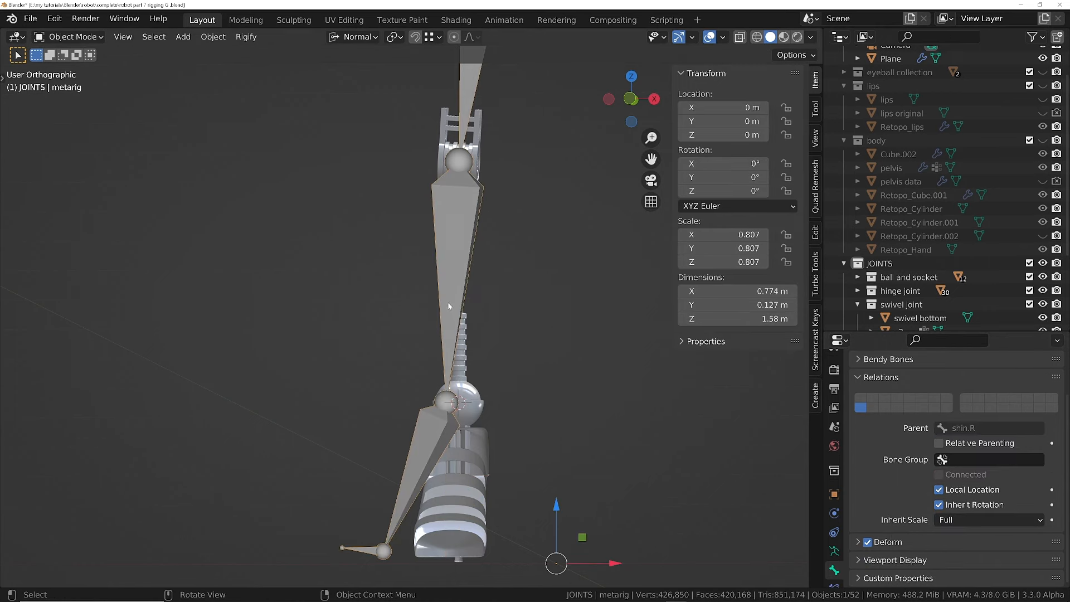
- Switch to Pose Mode and apply all selected metarig bones as the rest pose
key("ctrl+Tab")
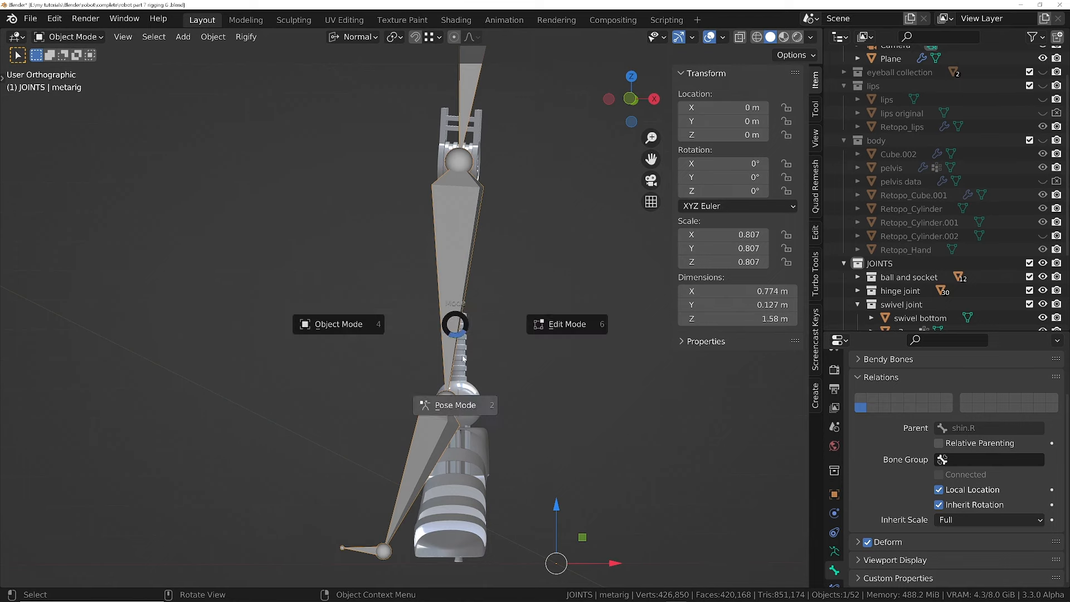
left_click(470, 248)
left_click(182, 37)
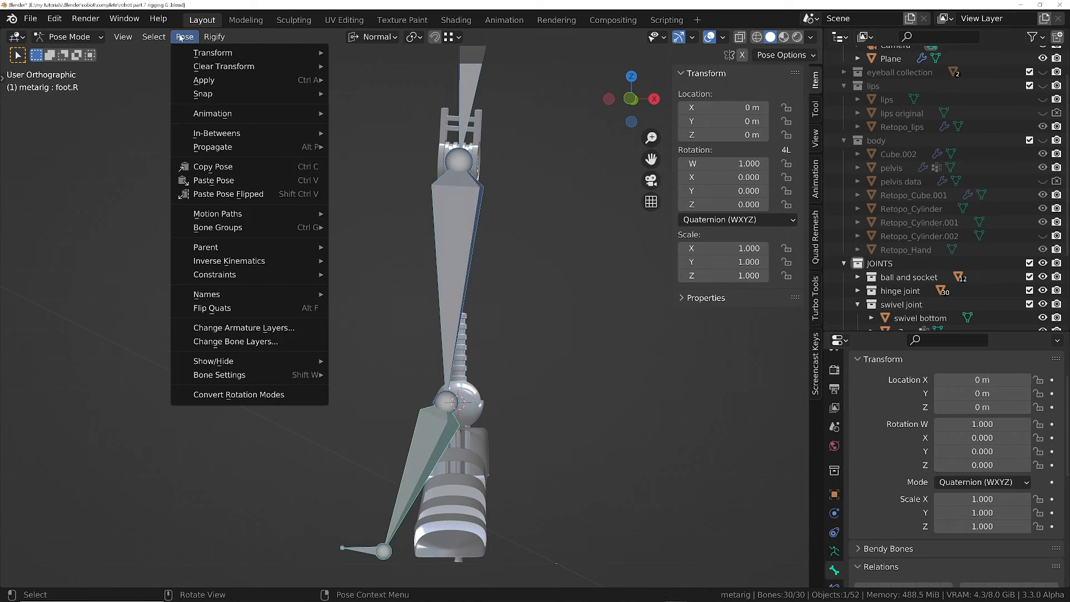
mouse_move(267, 80)
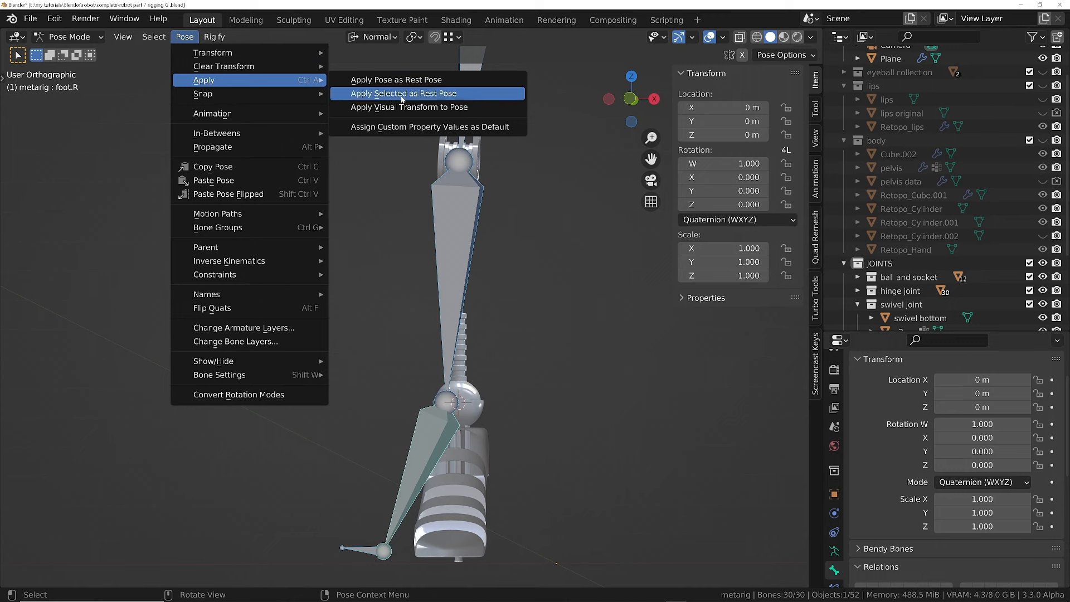
left_click(439, 94)
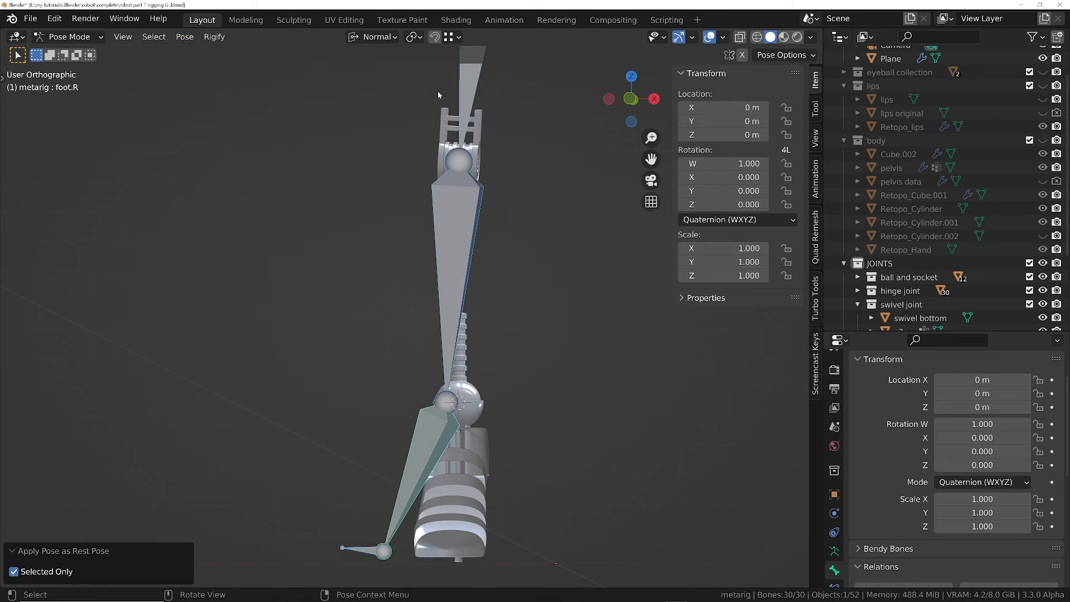
- Compare the right leg bones across modes to check the applied rest pose, ending in Object Mode
key("Tab")
key("Tab")
key("Tab")
key("Tab")
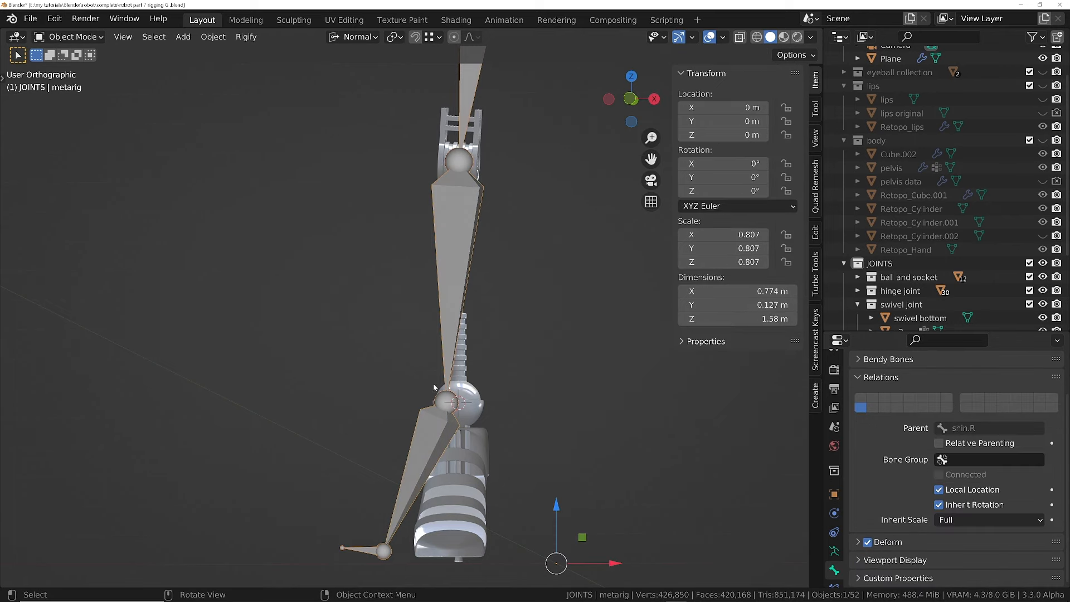
- Try moving the foot.R bone away from shin.R in Pose Mode, then cancel the move
key("Tab")
key("Tab")
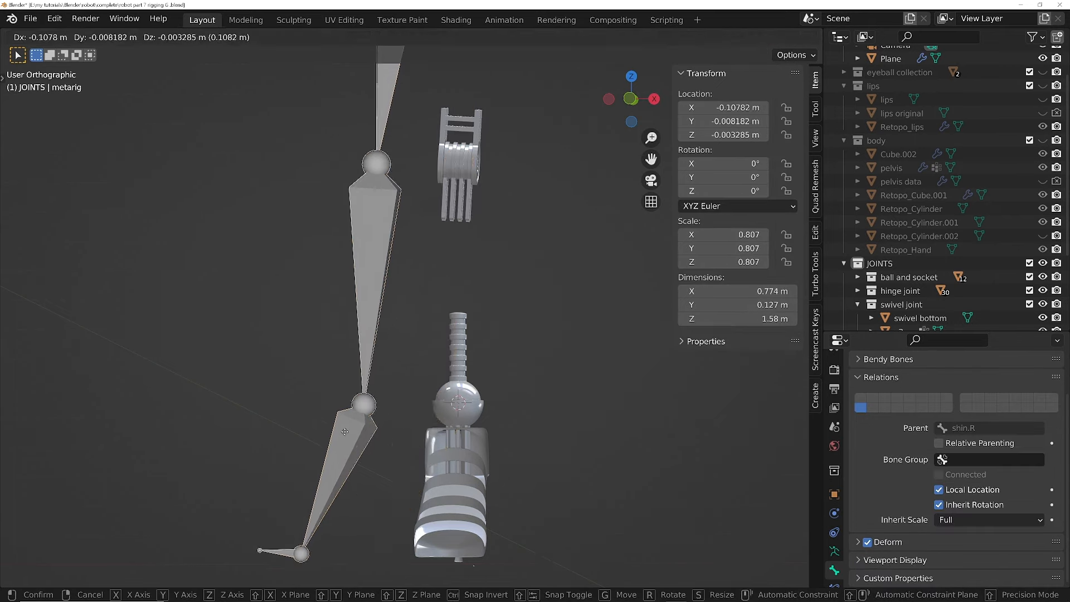
key("ctrl+Tab")
left_click(418, 512)
key("g")
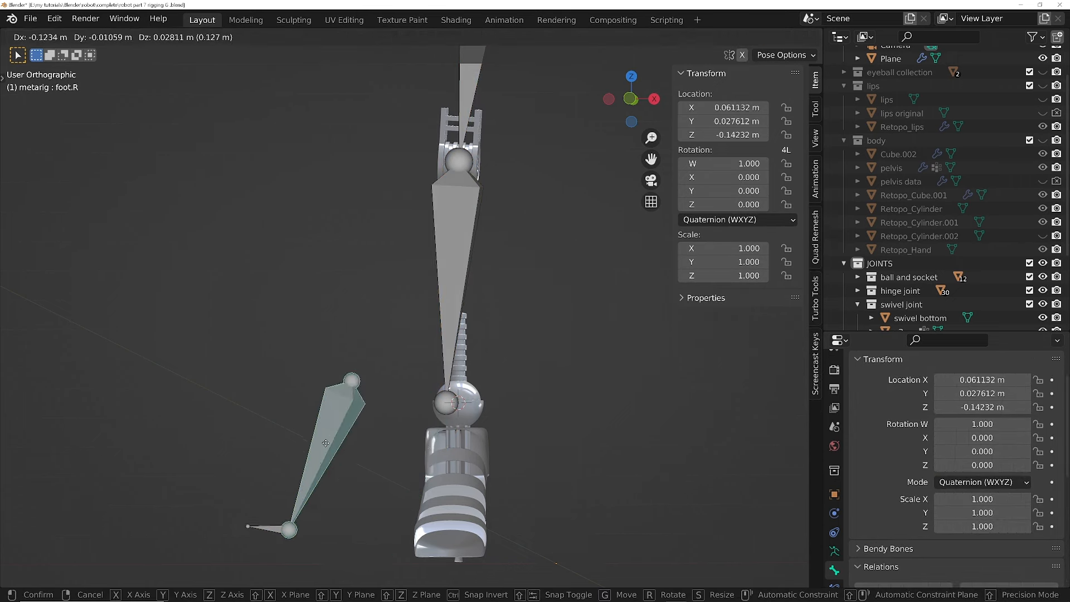
right_click(382, 486)
- Try moving the shin.R bone's tail along its normal Y axis in Edit Mode, then cancel the move
left_click(441, 403)
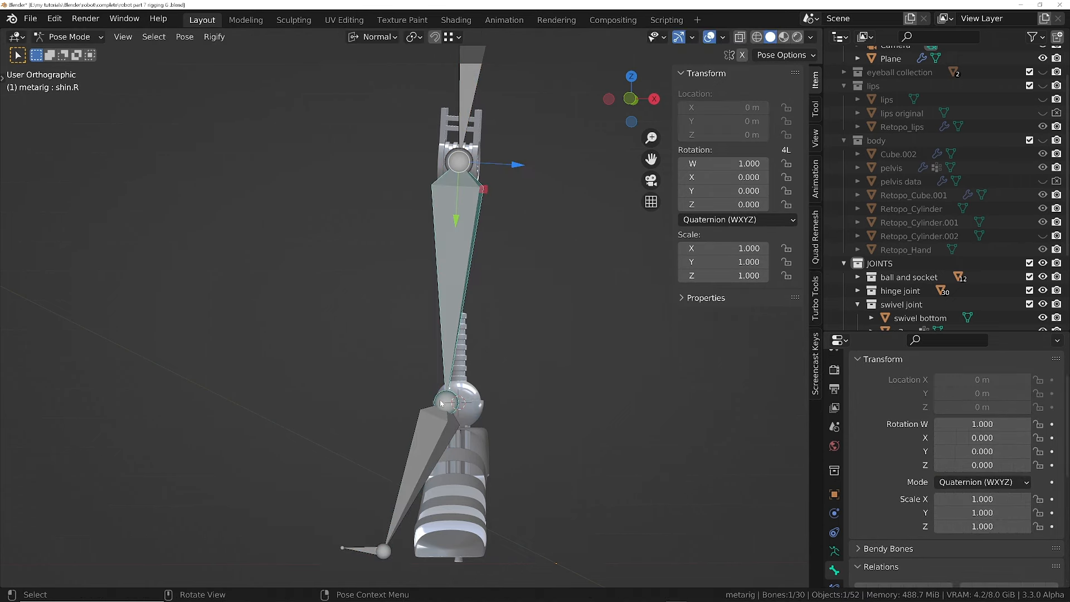
middle_click_drag(467, 404, 343, 362)
middle_click_drag(447, 354, 501, 348)
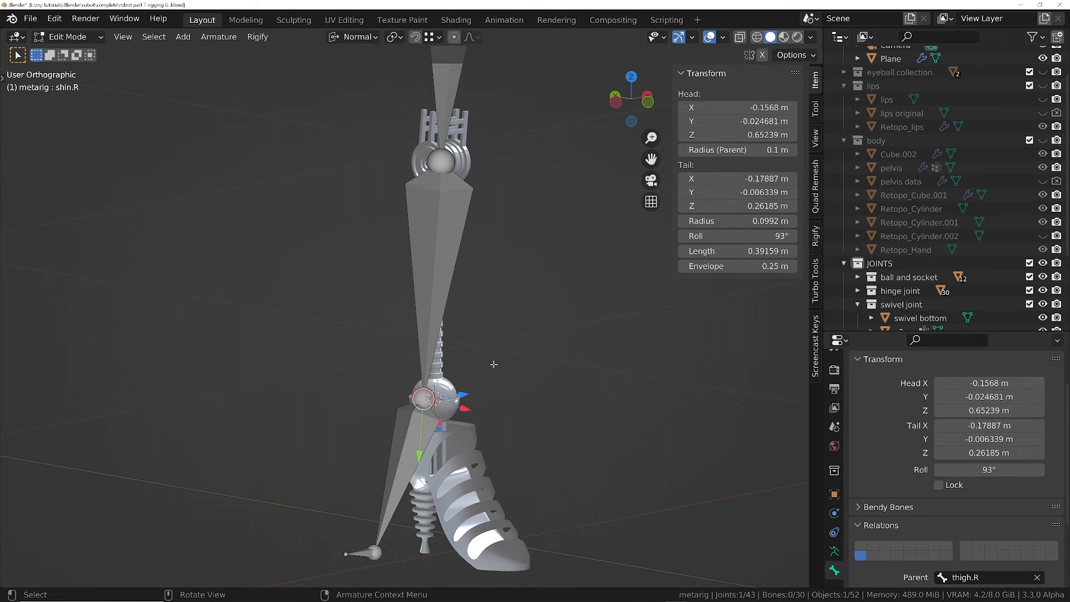
key("g")
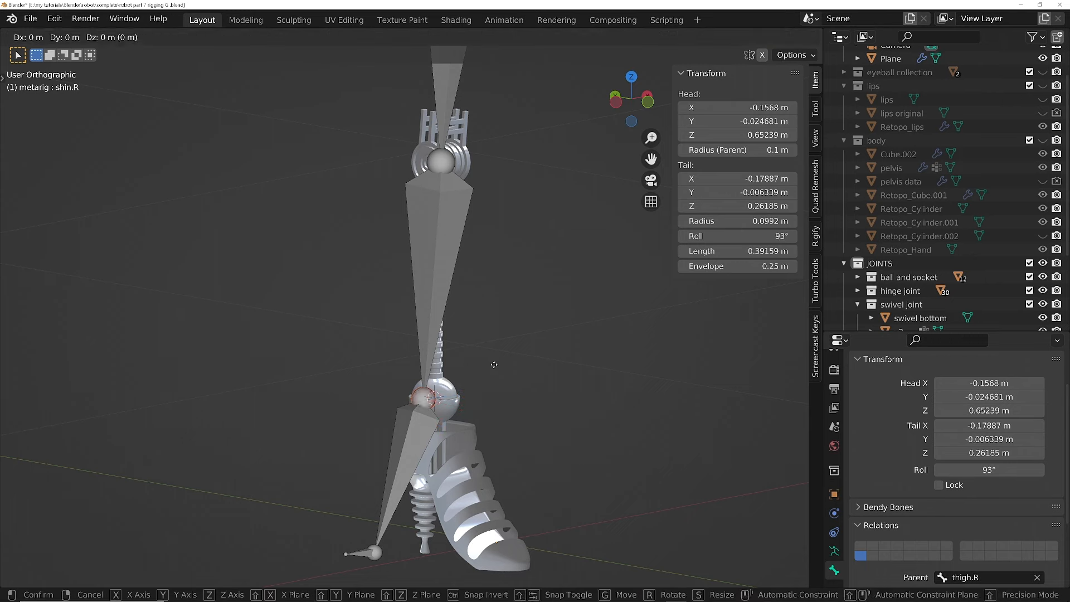
key("y")
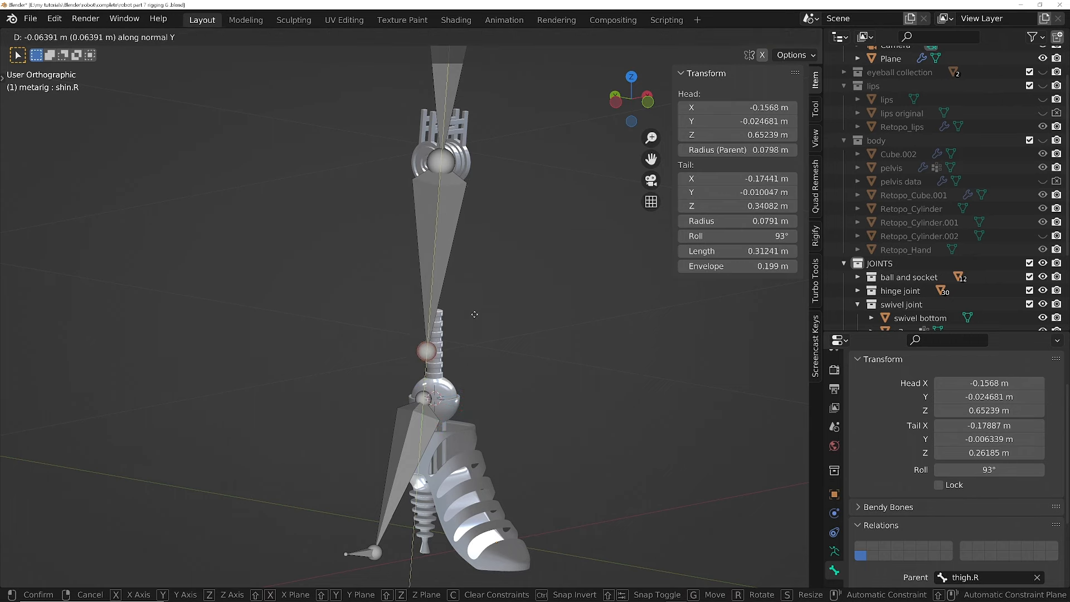
right_click(469, 336)
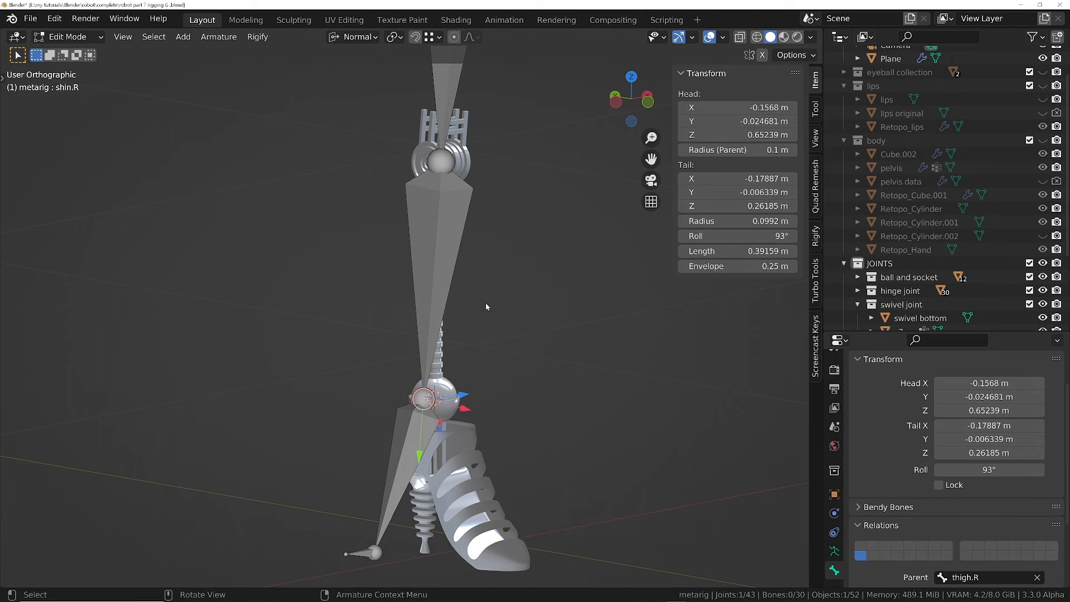
- Try moving the shin.R tail along Z with the Local transform orientation, then cancel the move
key("comma")
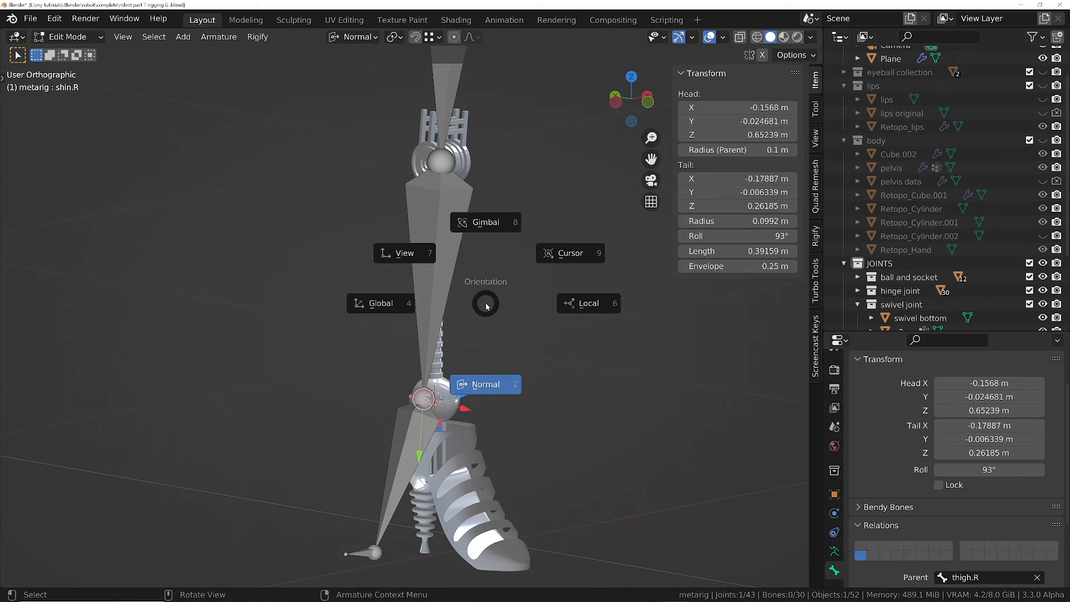
left_click(585, 309)
key("g")
key("z")
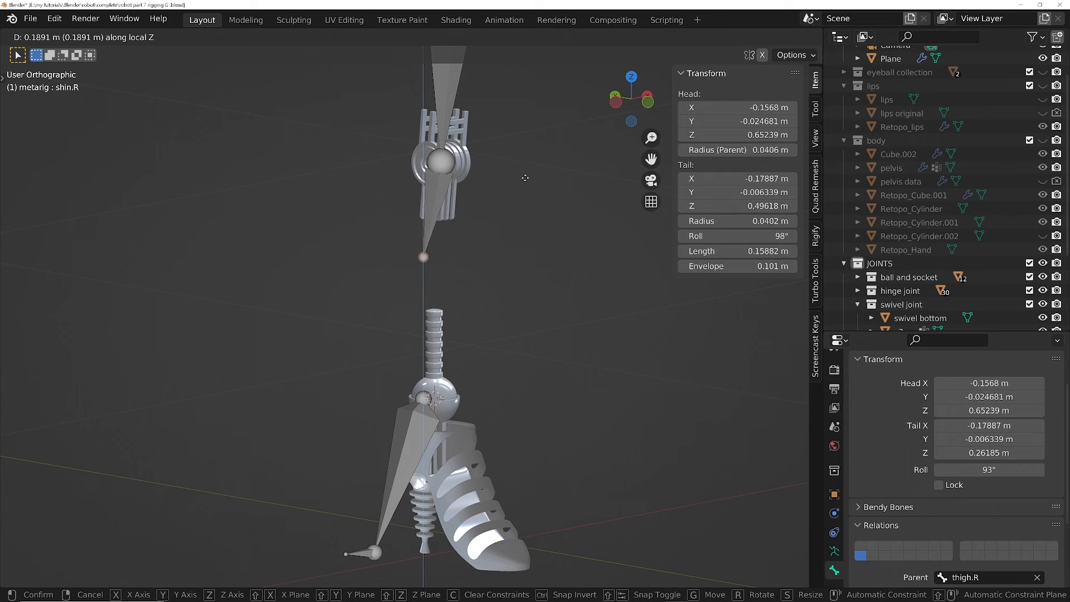
key("Escape")
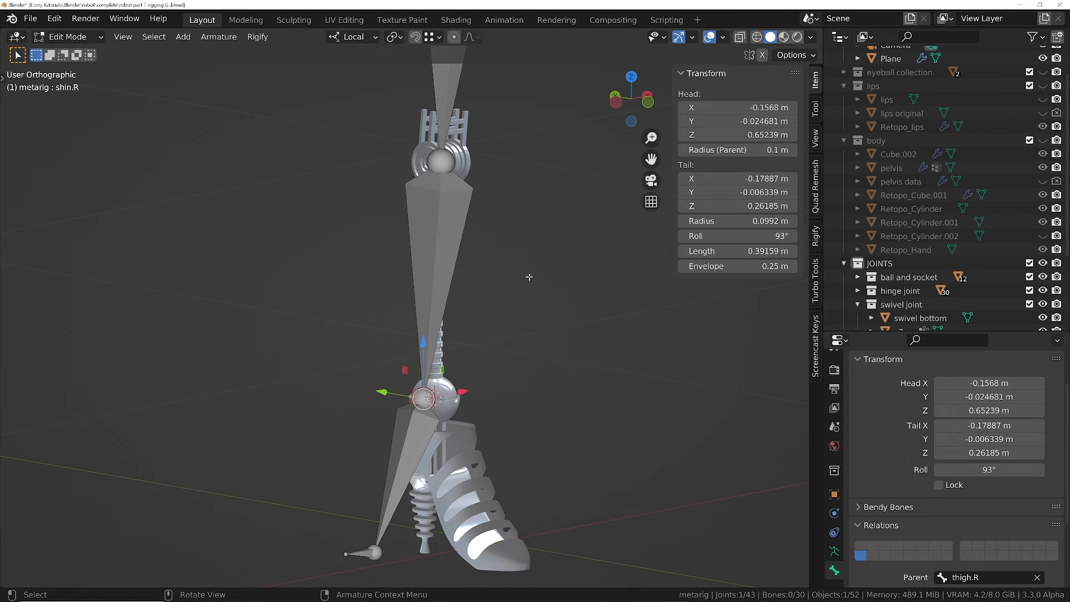
- Set the transform orientation to Normal and shorten shin.R by moving its tail about -0.088 m along normal Y
key("comma")
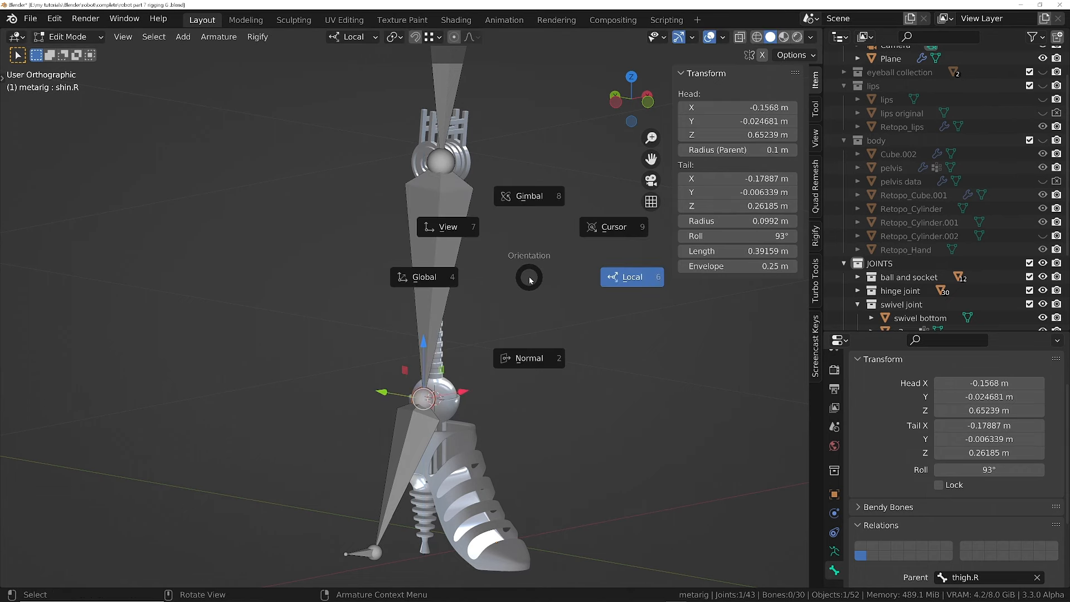
left_click(530, 361)
key("g")
key("y")
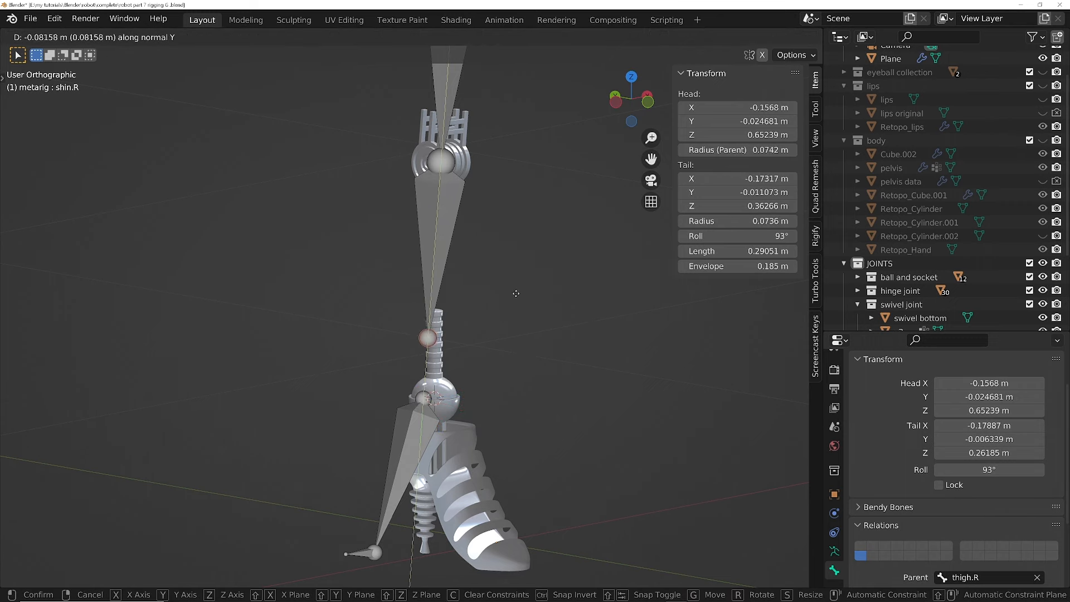
left_click(516, 294)
- Snap the head of the foot.R bone to the 3D cursor at the centre of the ankle's ball joint
middle_click_drag(445, 374, 388, 375)
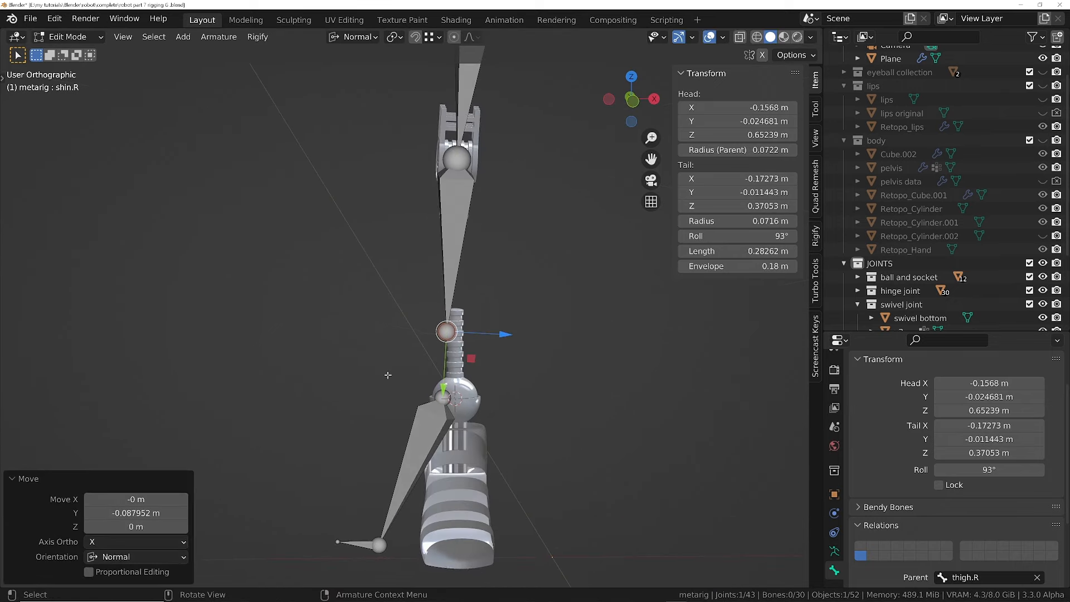
scroll(424, 393, "up", 4)
left_click(455, 397)
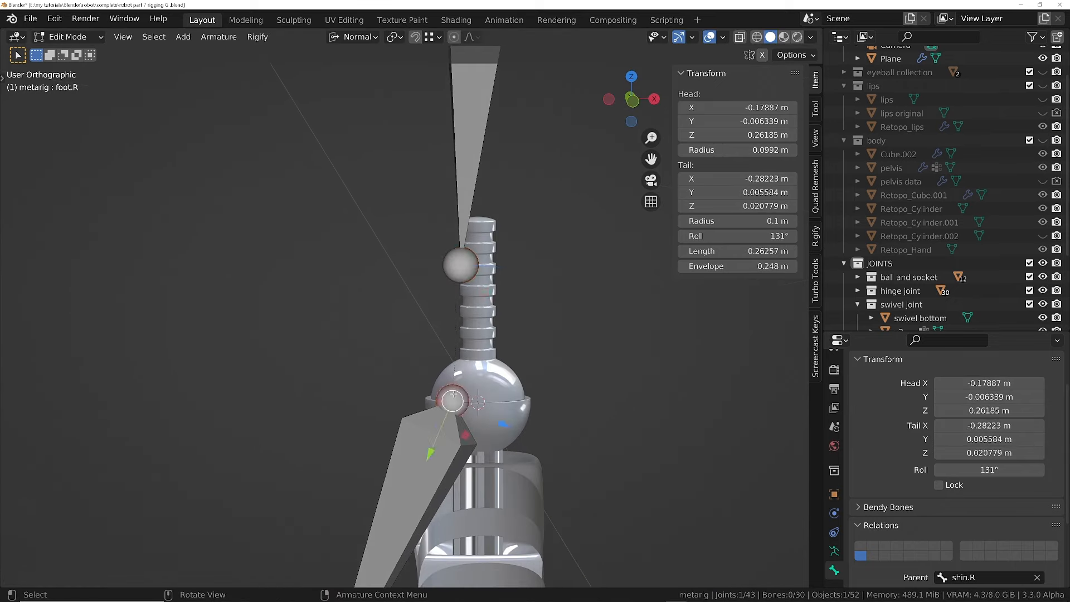
middle_click_drag(454, 397, 402, 414)
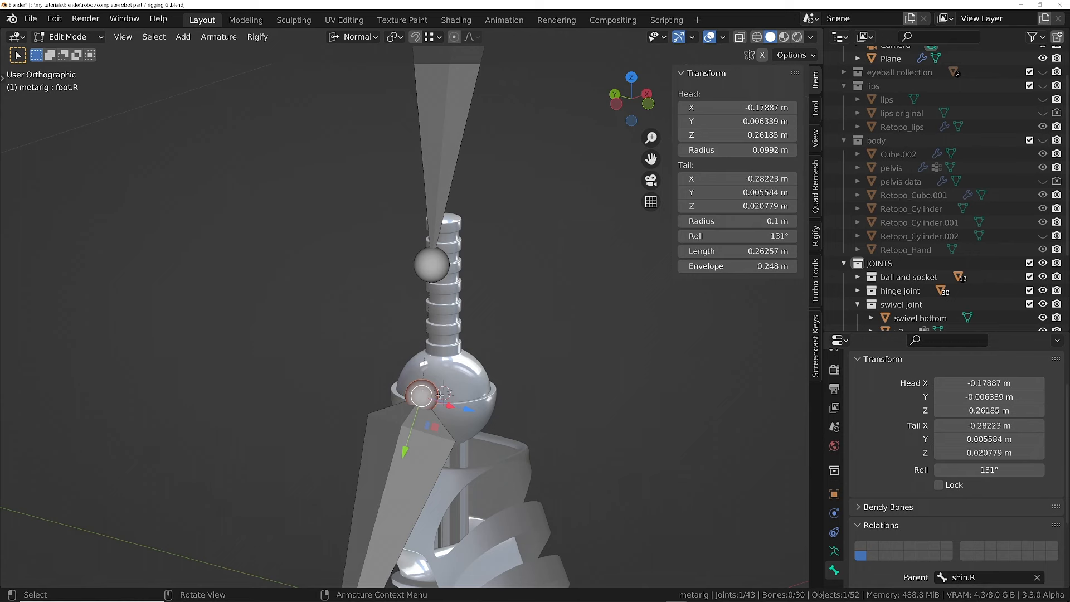
middle_click_drag(440, 395, 457, 384)
key("Tab")
left_click(470, 367)
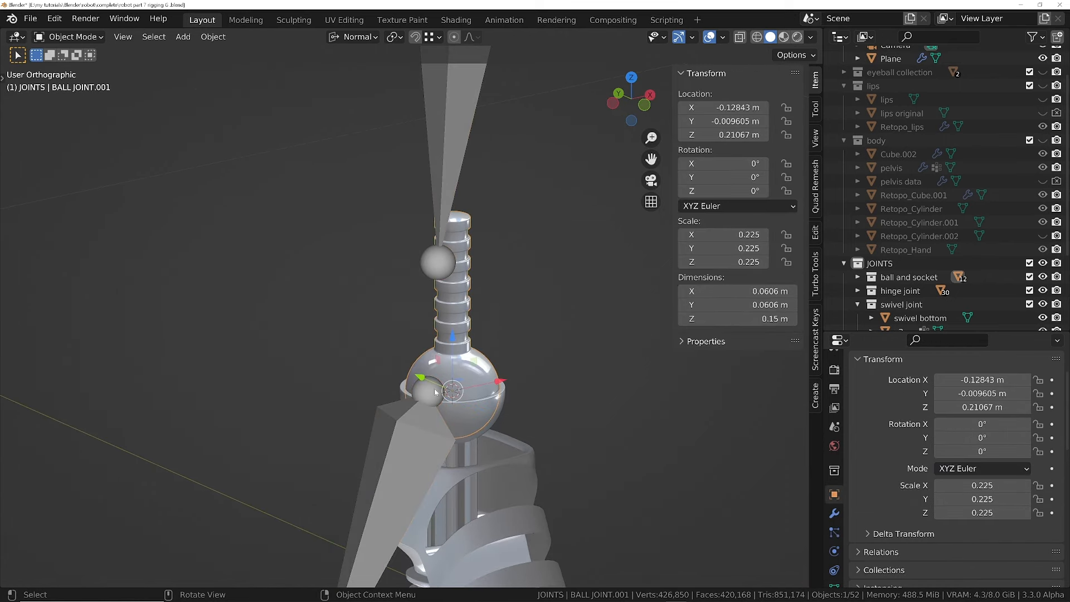
left_click(353, 467)
key("Tab")
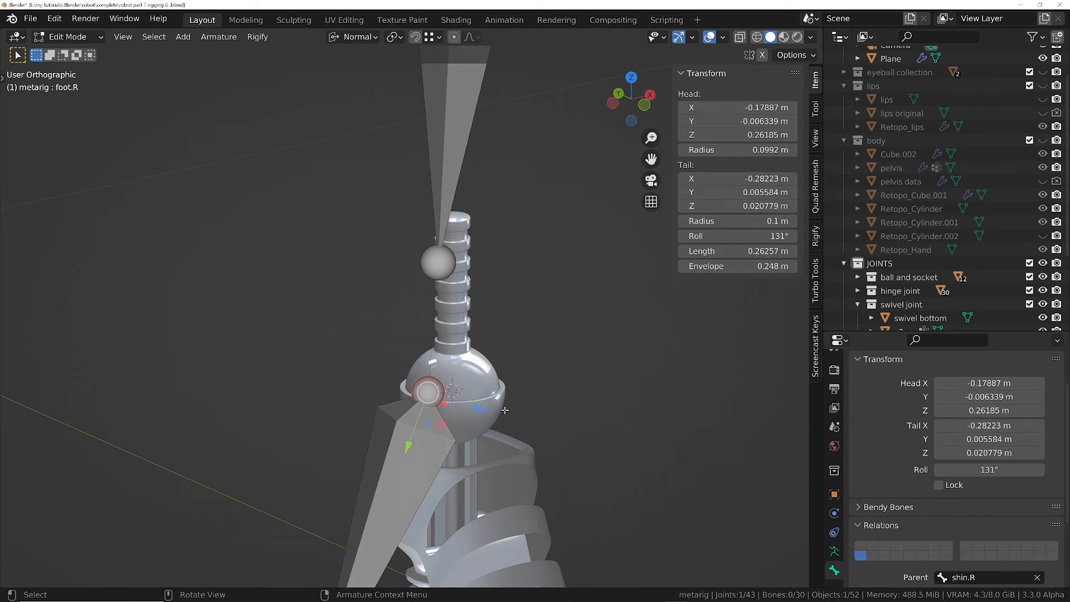
key("shift+s")
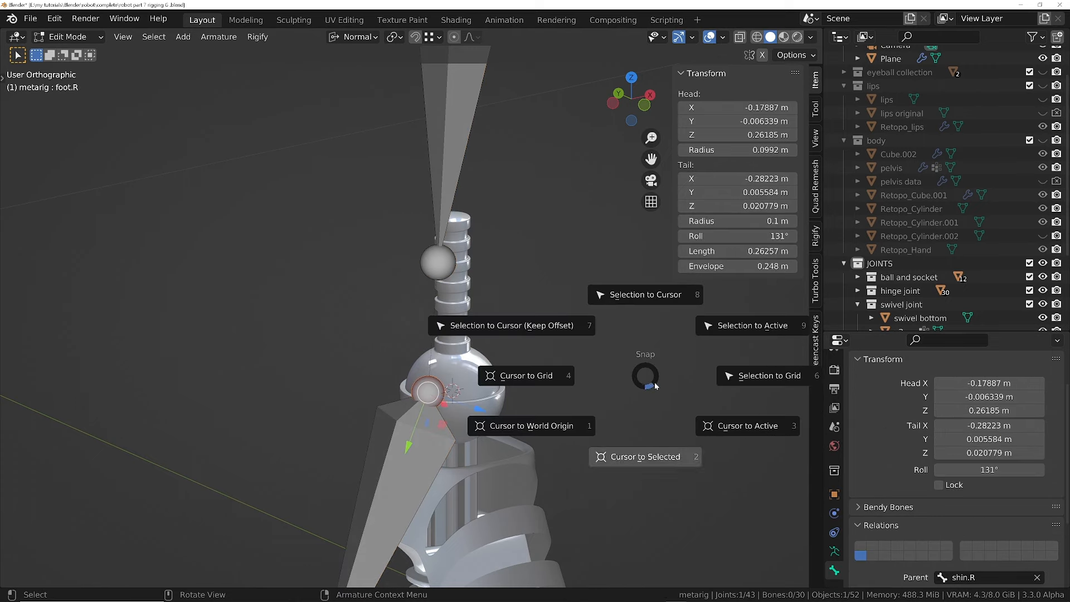
left_click(655, 295)
- In top view, move the foot.R bone's tail over the middle of the robot's foot, at about X -0.16 m, Y -0.13 m
middle_click_drag(452, 379, 395, 382)
middle_click_drag(441, 312, 508, 413, "ctrl")
middle_click_drag(419, 429, 454, 440)
left_click(341, 479)
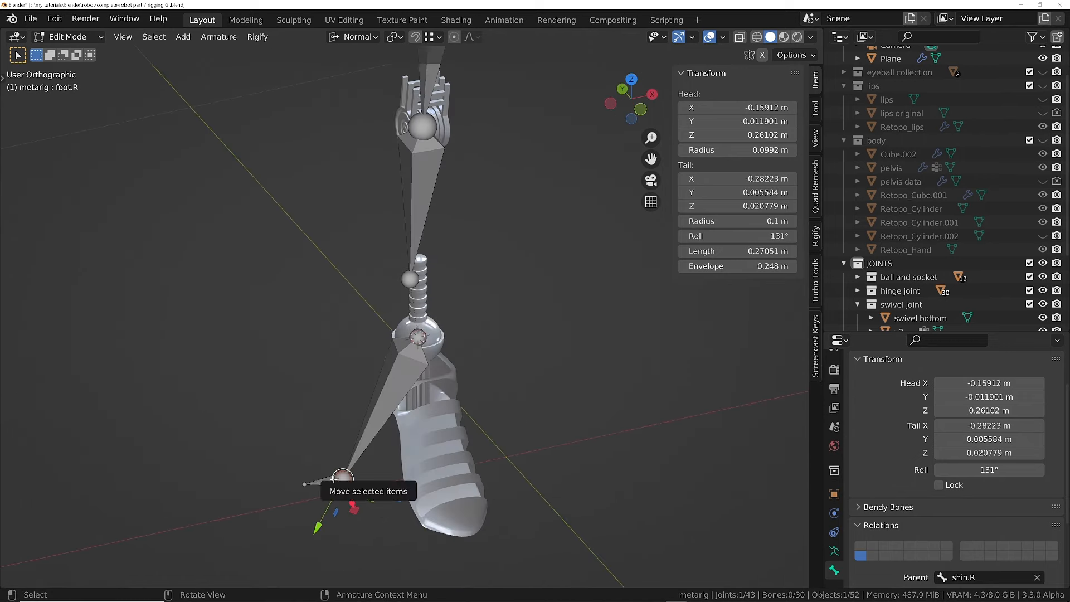
key("KP_7")
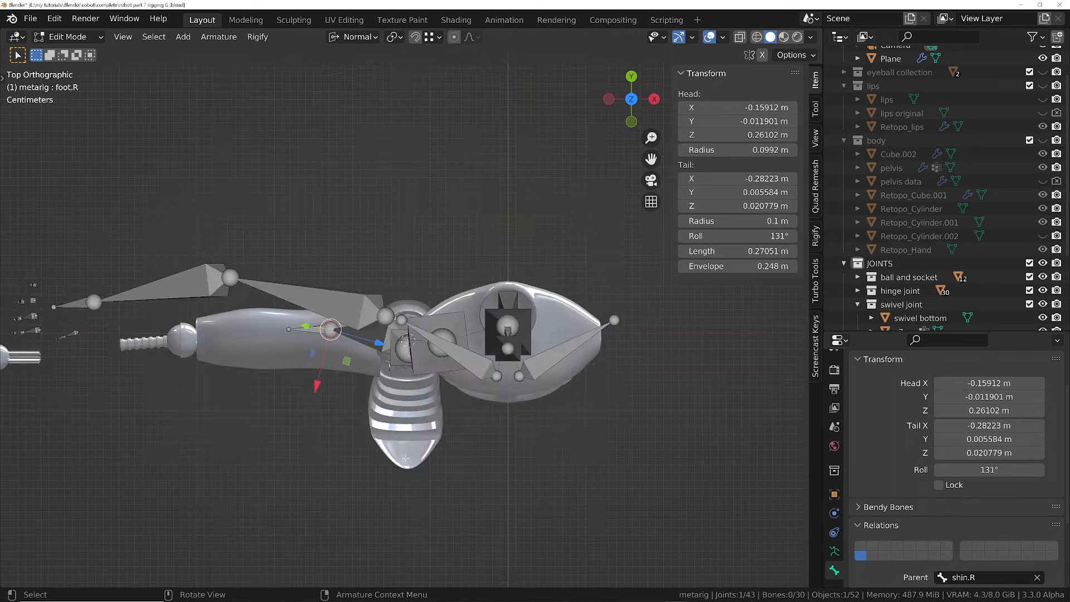
key("KP_5")
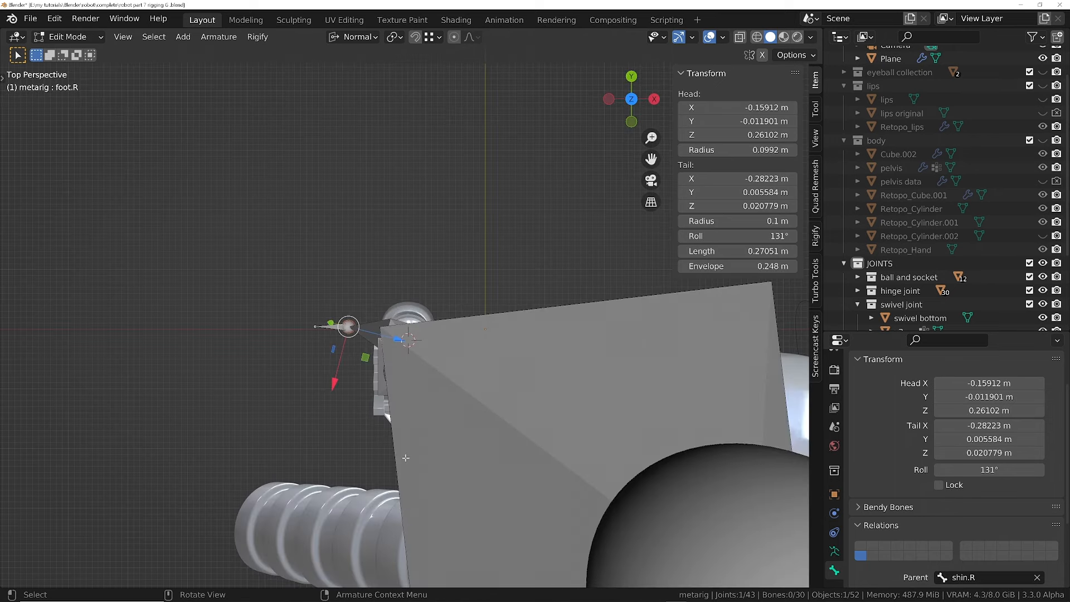
key("KP_5")
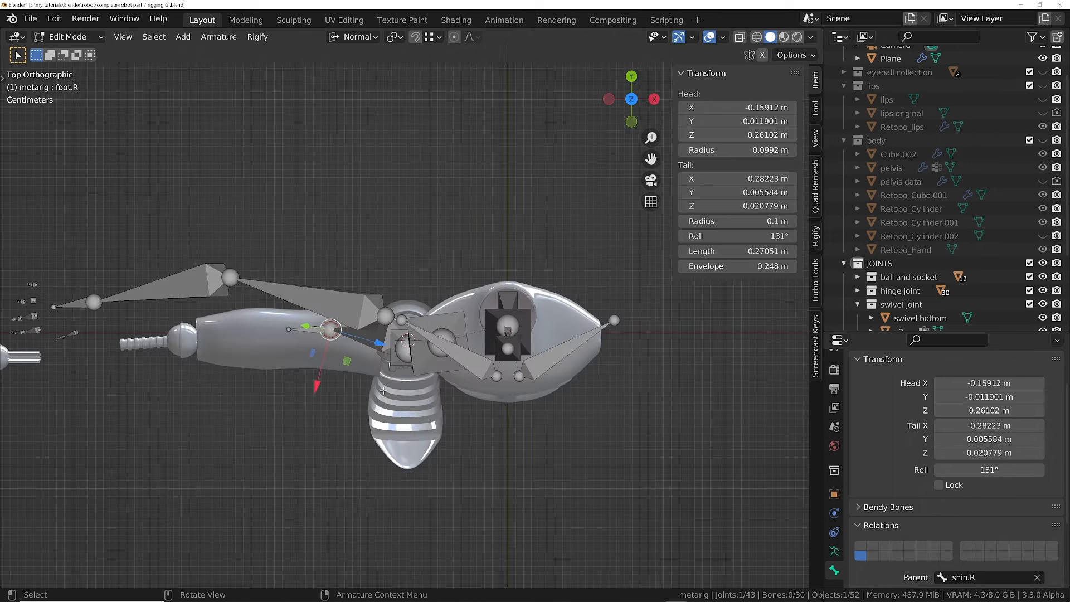
key("g")
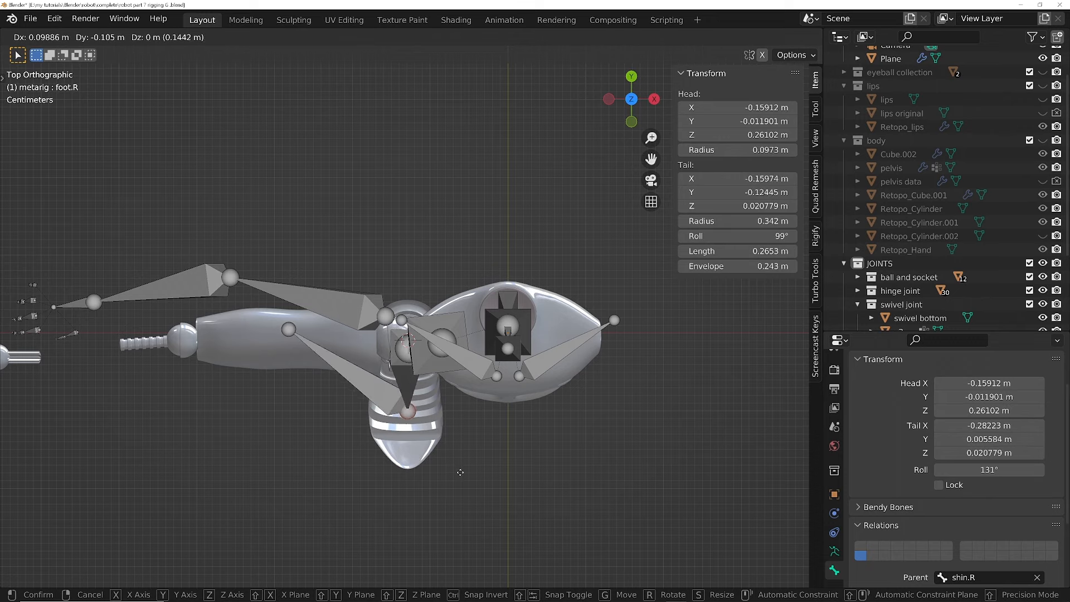
left_click(460, 473)
- Move the toe.R bone's tail to the tip of the foot, about 0.15 m in X and -0.18 m in Y
left_click(289, 330)
key("g")
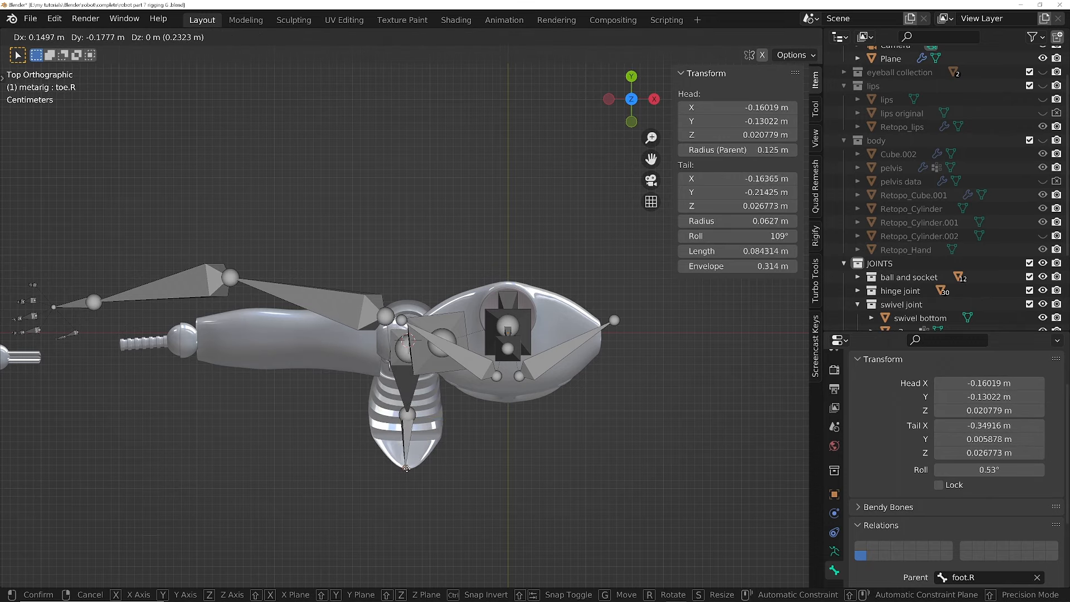
left_click(406, 467)
- Delete the toe.R bone from the metarig
mouse_move(406, 467)
middle_mouse_down()
mouse_move(419, 469)
mouse_move(413, 461)
middle_mouse_up()
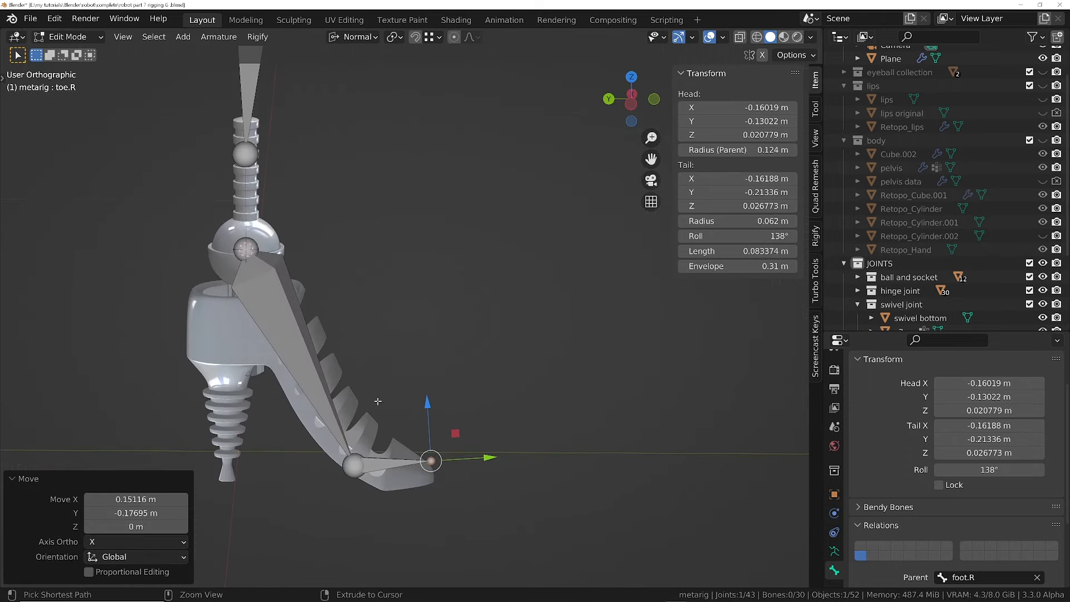
left_click(387, 460)
key("x")
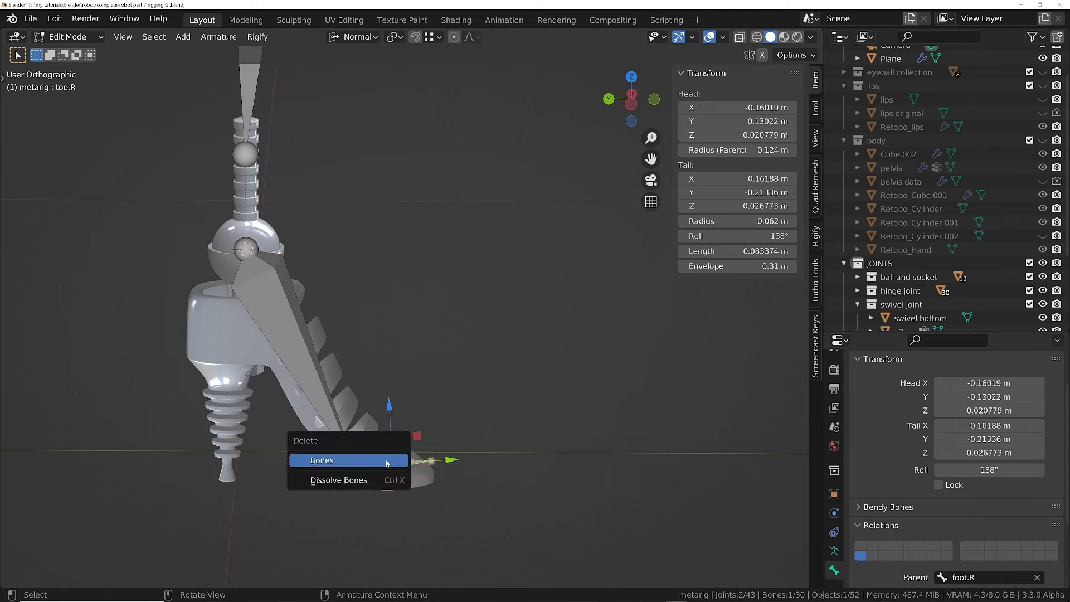
left_click(387, 459)
- Extend the foot.R tail to the front of the foot and adjust it in front view to about X -0.16, Y -0.19, Z 0.019 m
left_click_drag(353, 466, 401, 472)
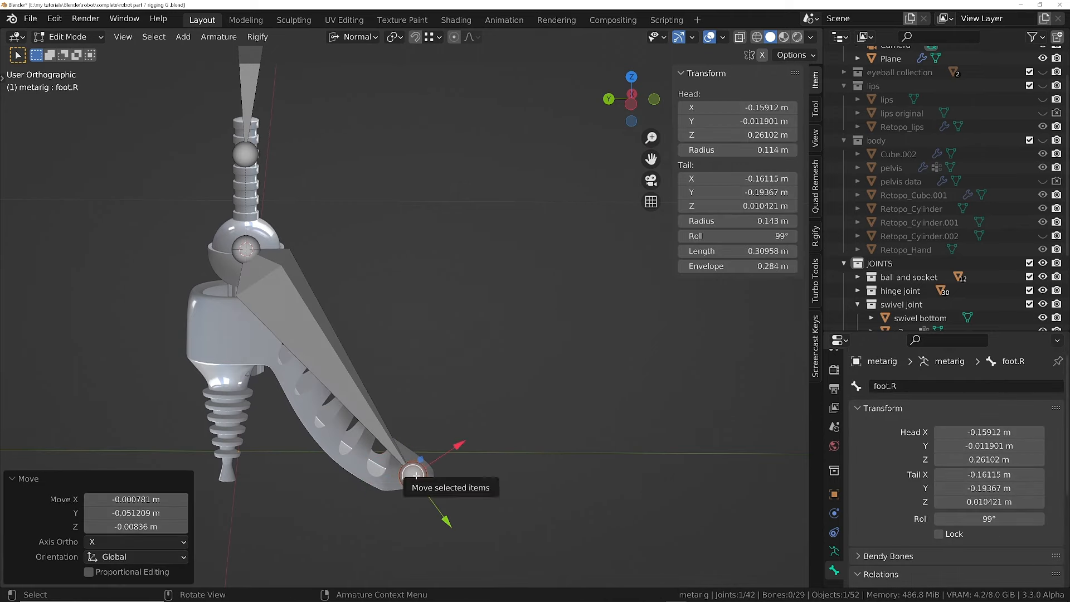
key("KP_1")
key("KP_5")
key("KP_5")
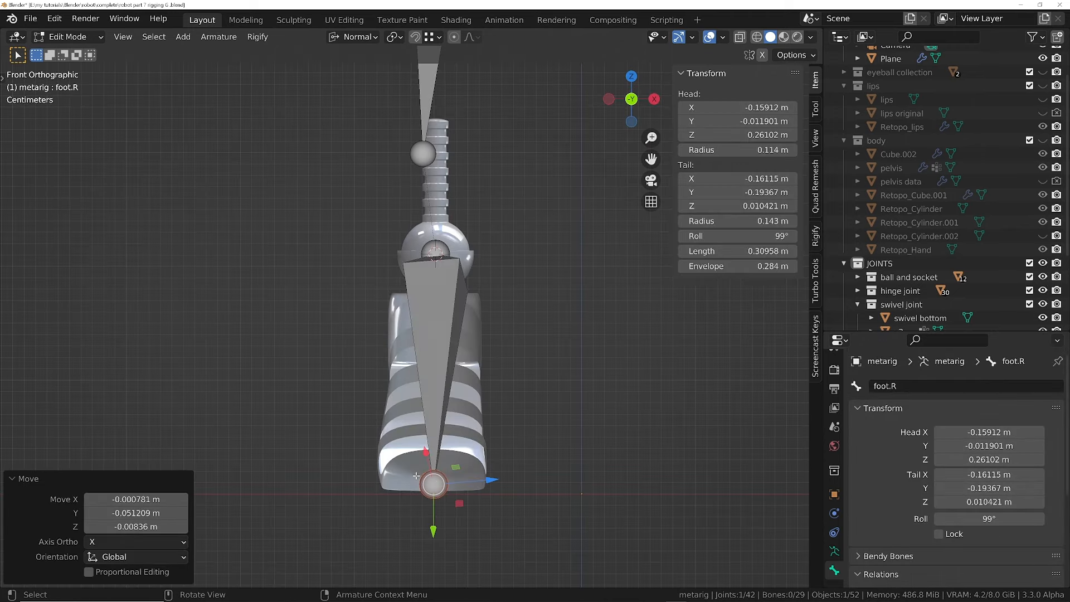
scroll(426, 482, "up", 3)
key("g")
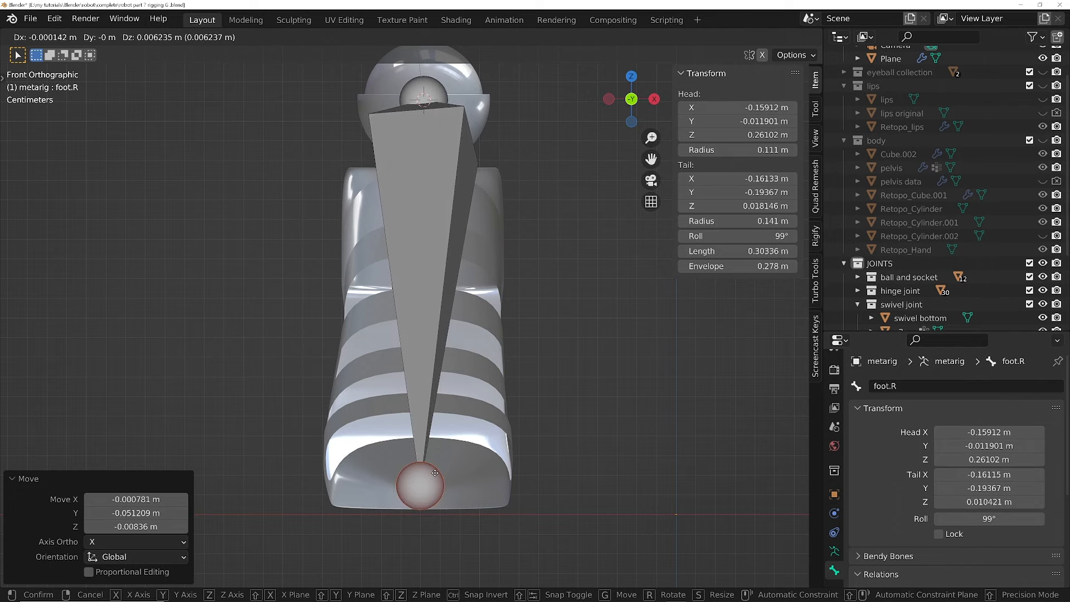
left_click(434, 472)
- Select the shin.R bone in Pose Mode and set the transform orientation to Local
scroll(475, 241, "down", 4)
middle_click_drag(475, 241, 474, 301, "ctrl")
middle_click_drag(451, 108, 456, 277, "shift")
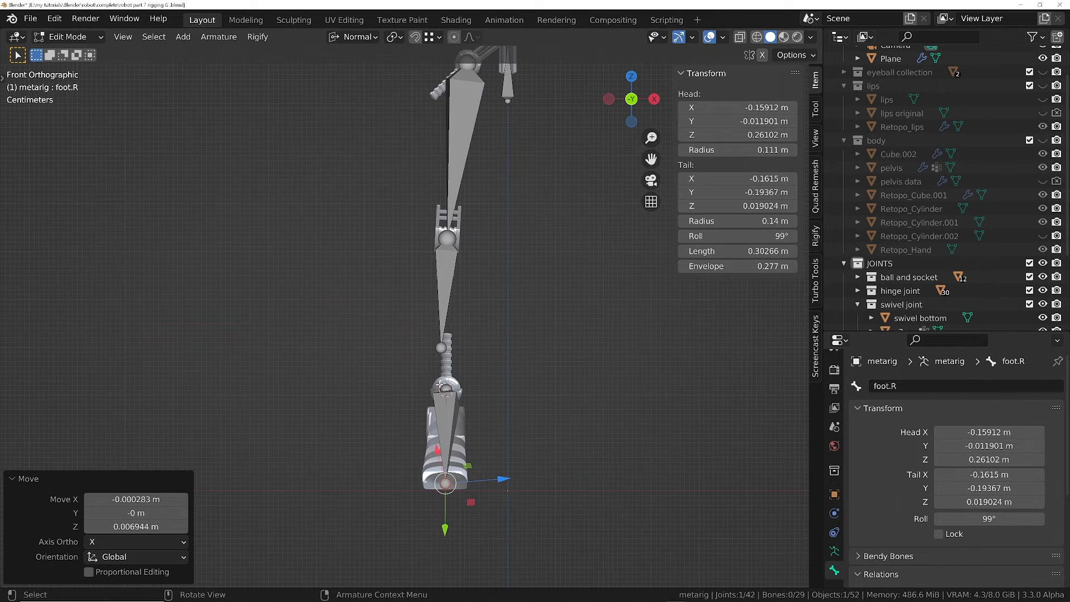
scroll(445, 223, "up", 5)
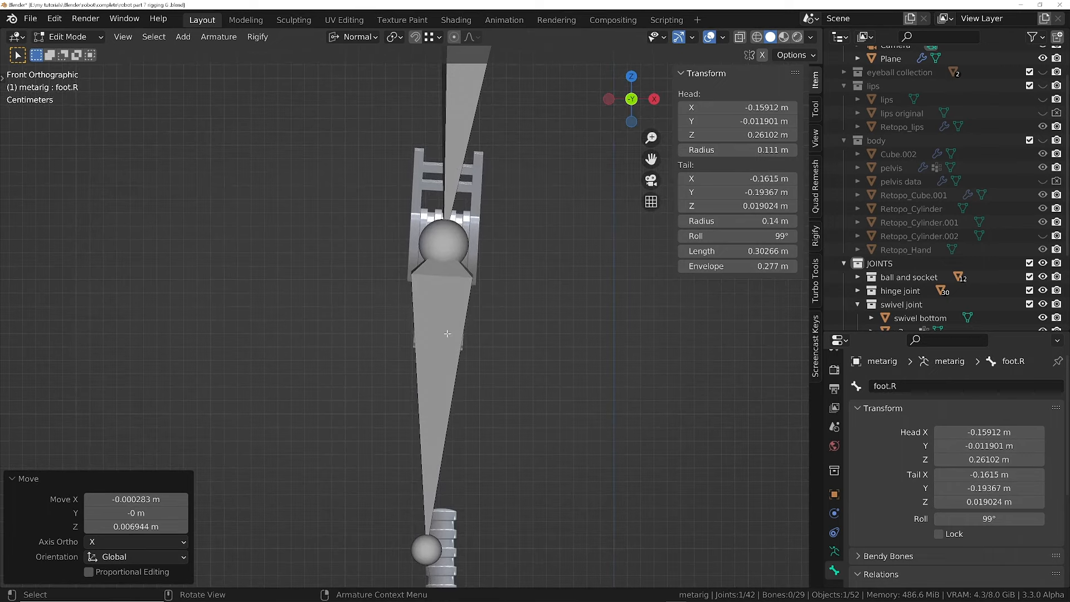
middle_click_drag(447, 341, 404, 333)
key("ctrl+Tab")
left_click(429, 478)
left_click(435, 357)
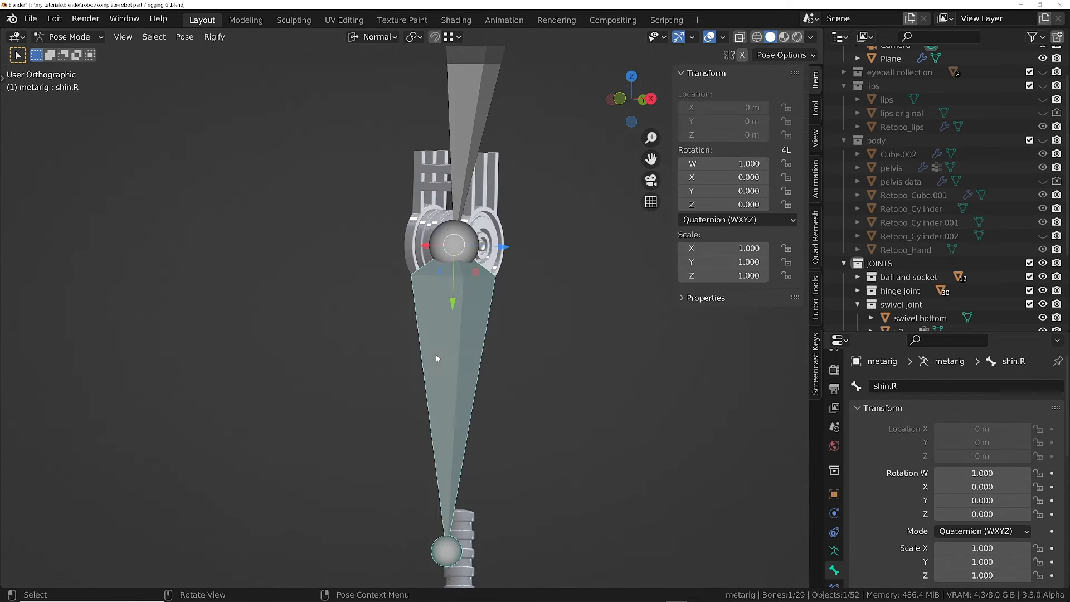
middle_click_drag(468, 380, 446, 312)
left_click(374, 37)
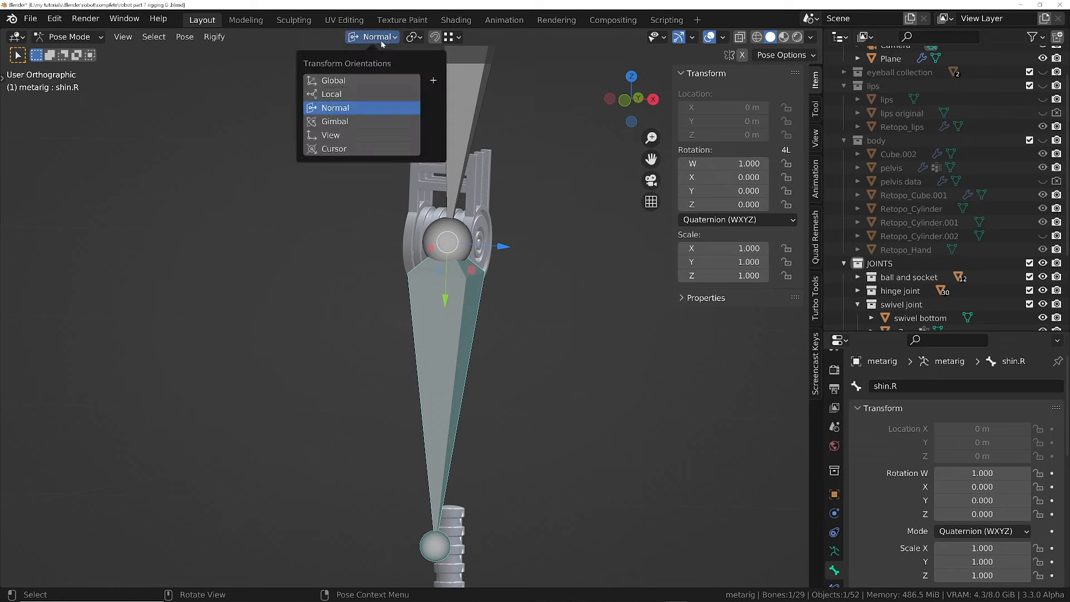
left_click(350, 95)
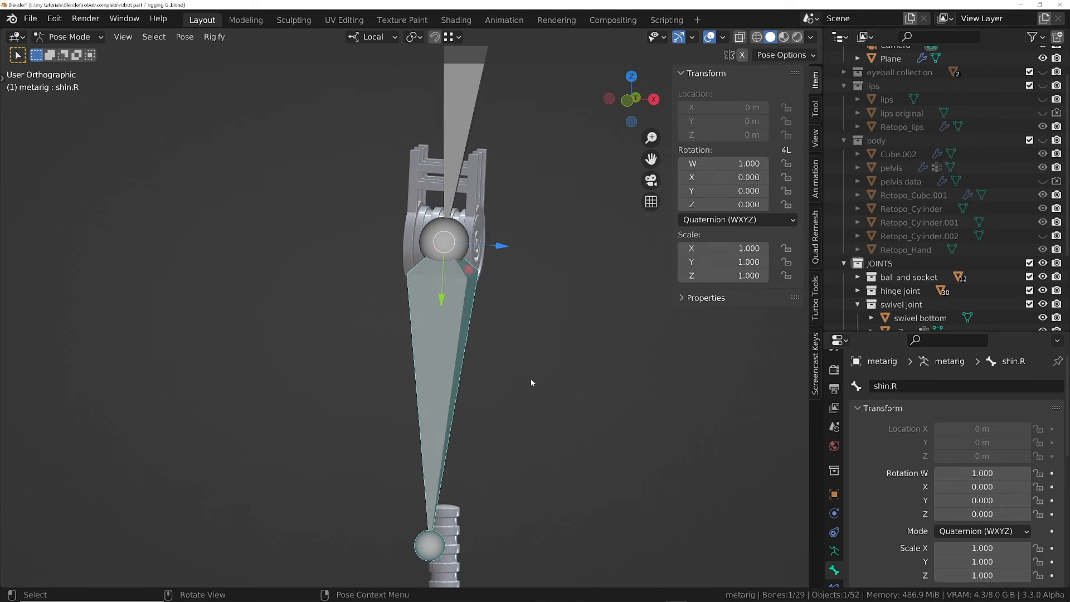
- Test the knee's bend direction by rotating the shin.R bone about its local Z axis
key("r")
key("z")
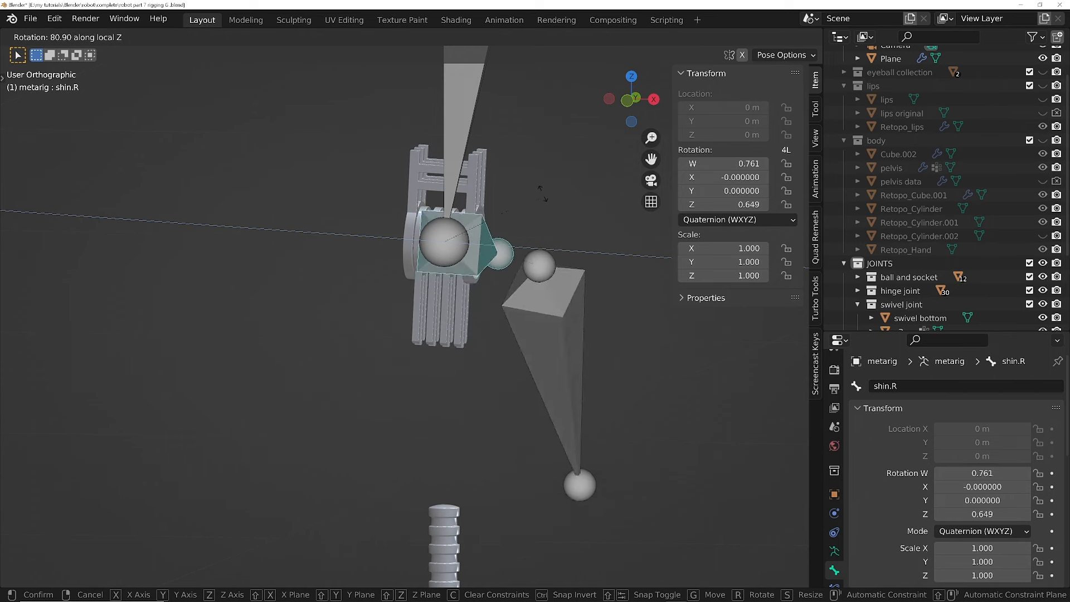
right_click(435, 311)
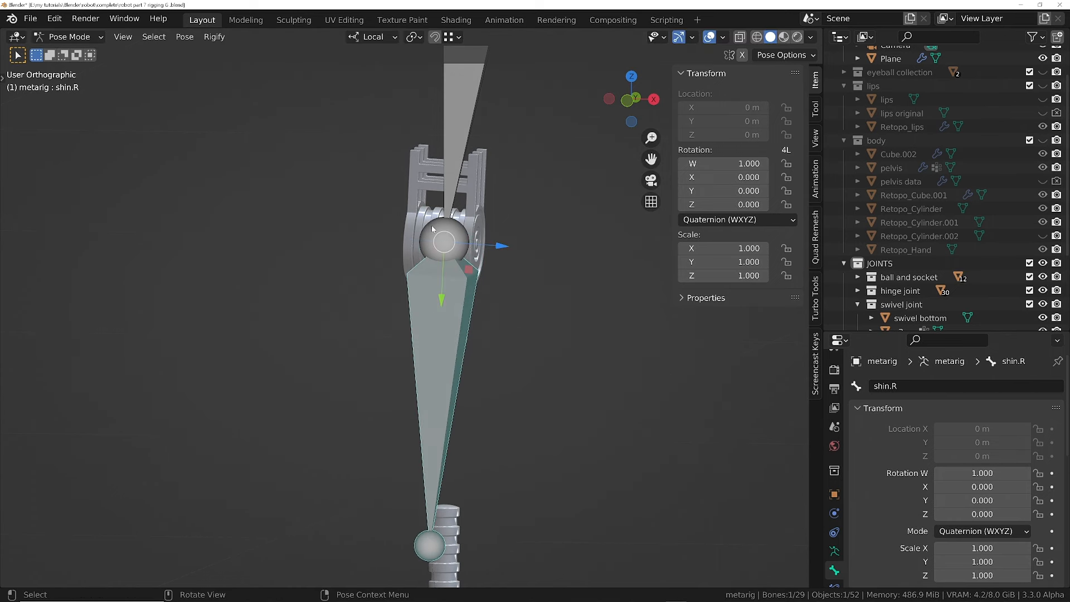
- In Object Mode, snap the 3D cursor to the robot's waist ball joint
scroll(439, 198, "down", 4)
middle_click_drag(449, 205, 463, 221)
scroll(462, 222, "down", 3)
middle_click_drag(448, 91, 461, 391, "shift")
mouse_move(460, 391)
middle_mouse_down()
mouse_move(530, 389)
mouse_move(497, 338)
mouse_move(474, 390)
middle_mouse_up()
scroll(497, 338, "up", 3)
scroll(450, 438, "up", 5)
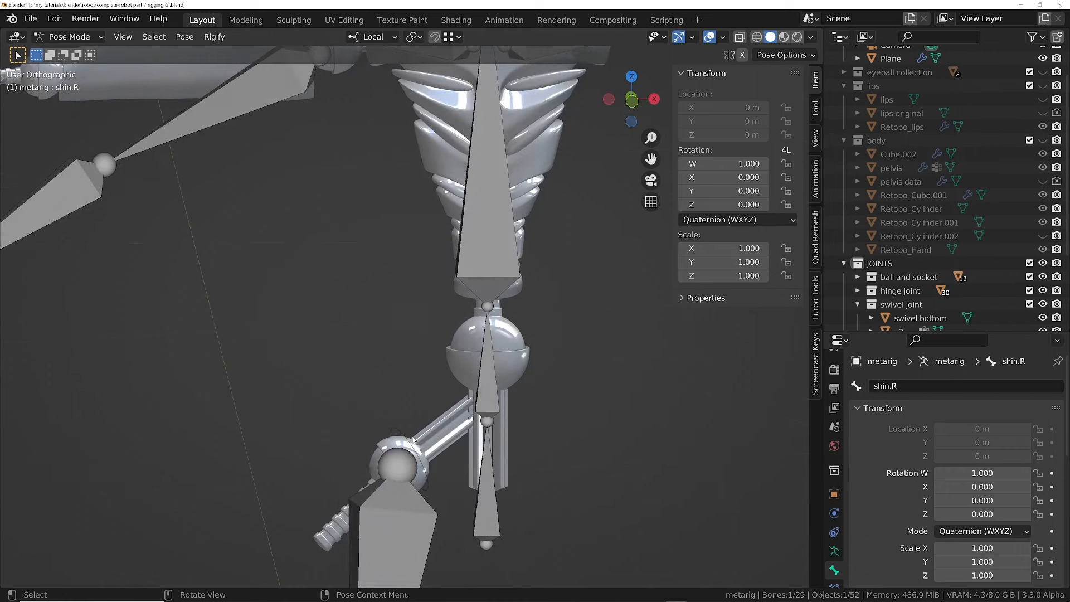
key("Tab")
key("ctrl+Tab")
left_click(440, 338)
left_click(470, 340)
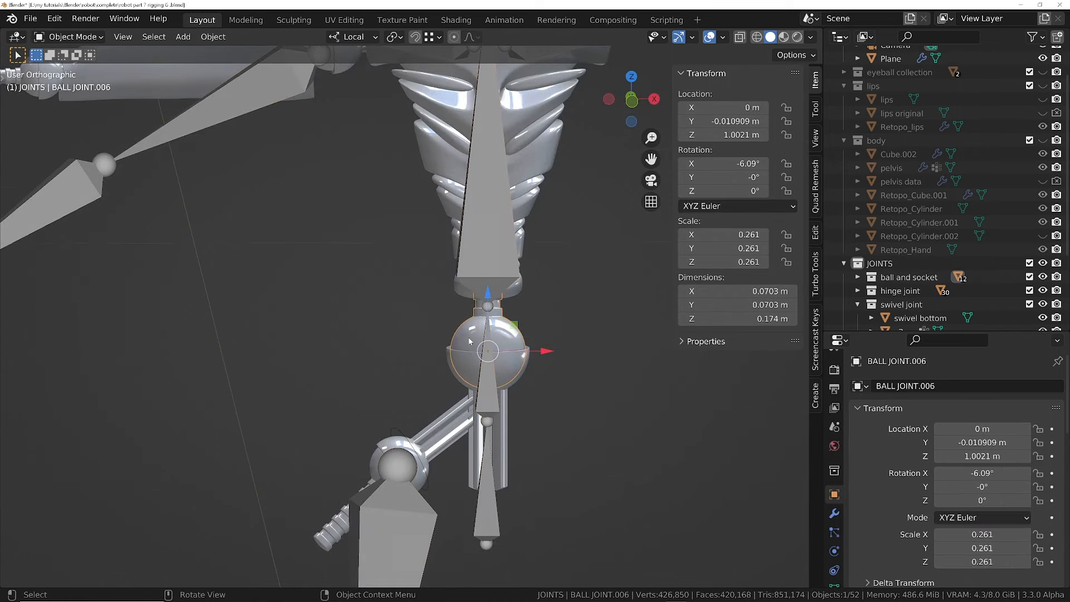
key("shift+s")
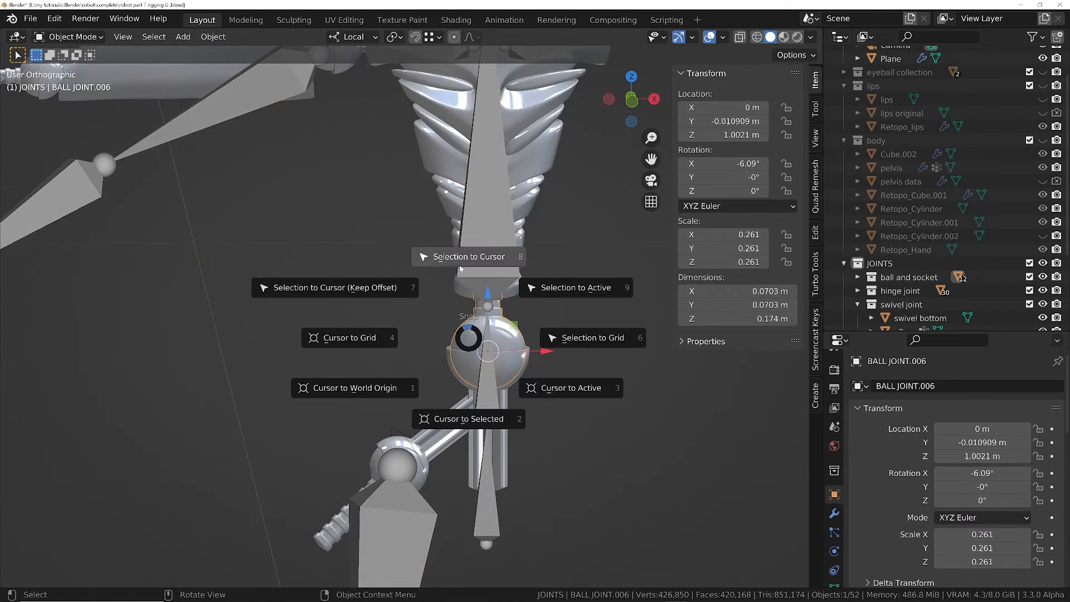
left_click(505, 388)
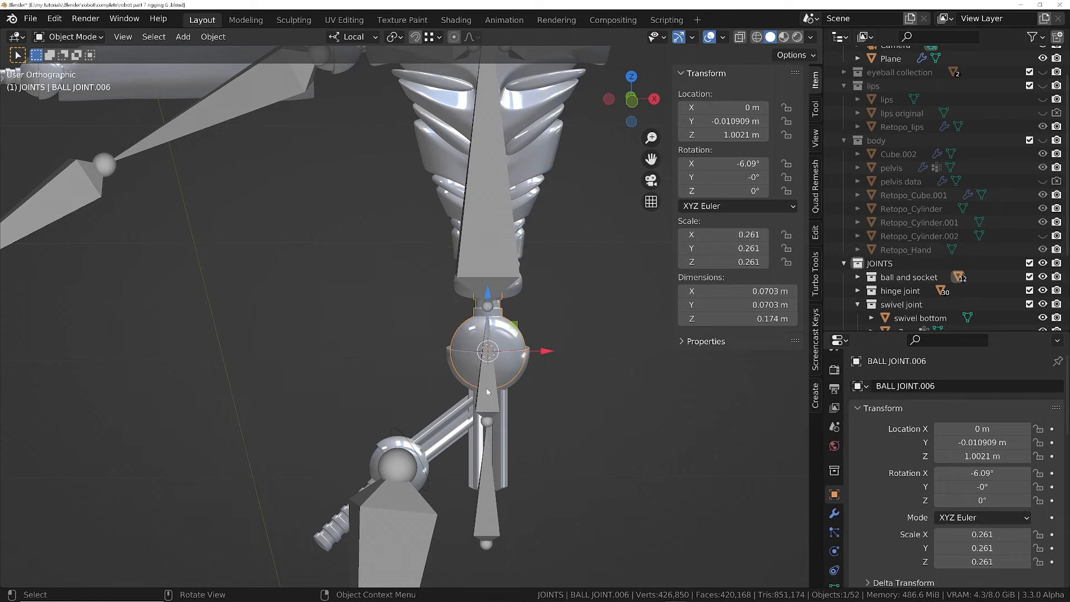
- In the metarig's Edit Mode, snap the joint between the spine and spine.001 bones to the cursor at the waist
left_click(488, 392)
key("Tab")
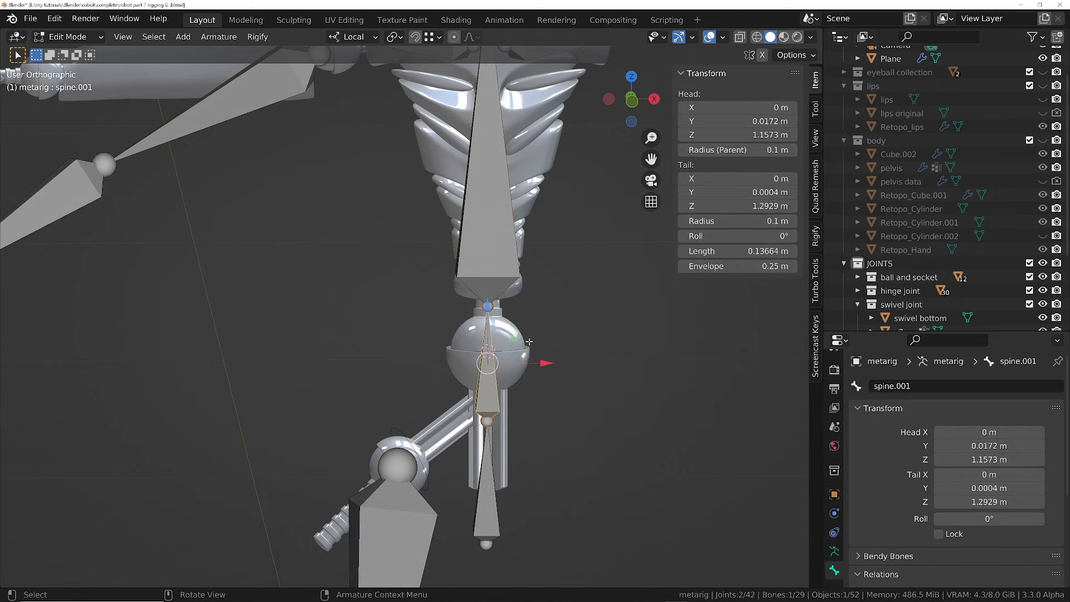
scroll(488, 381, "up", 2)
left_click(485, 436)
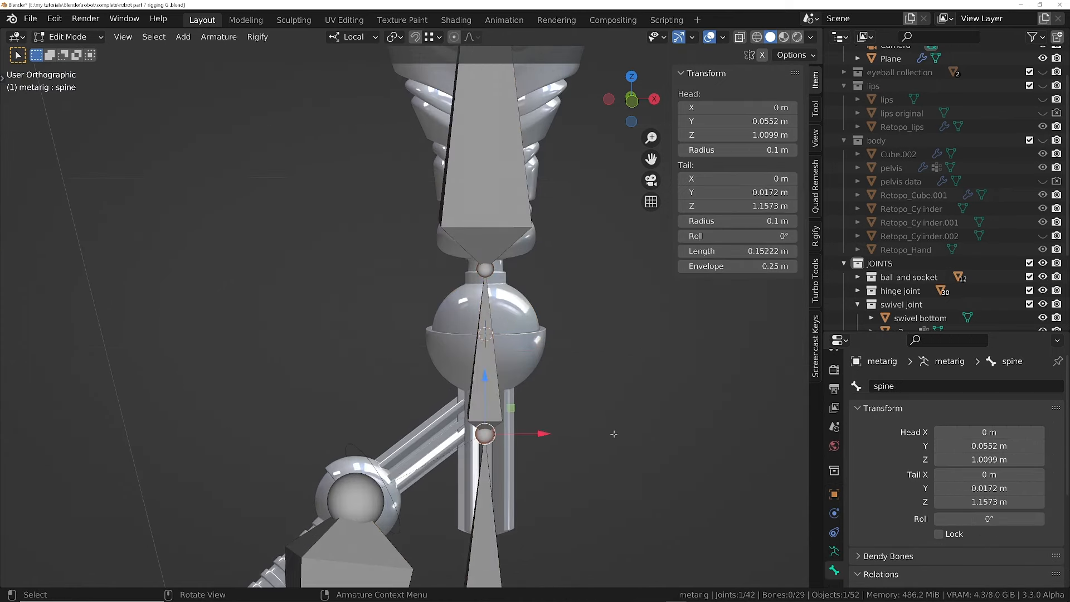
key("shift+s")
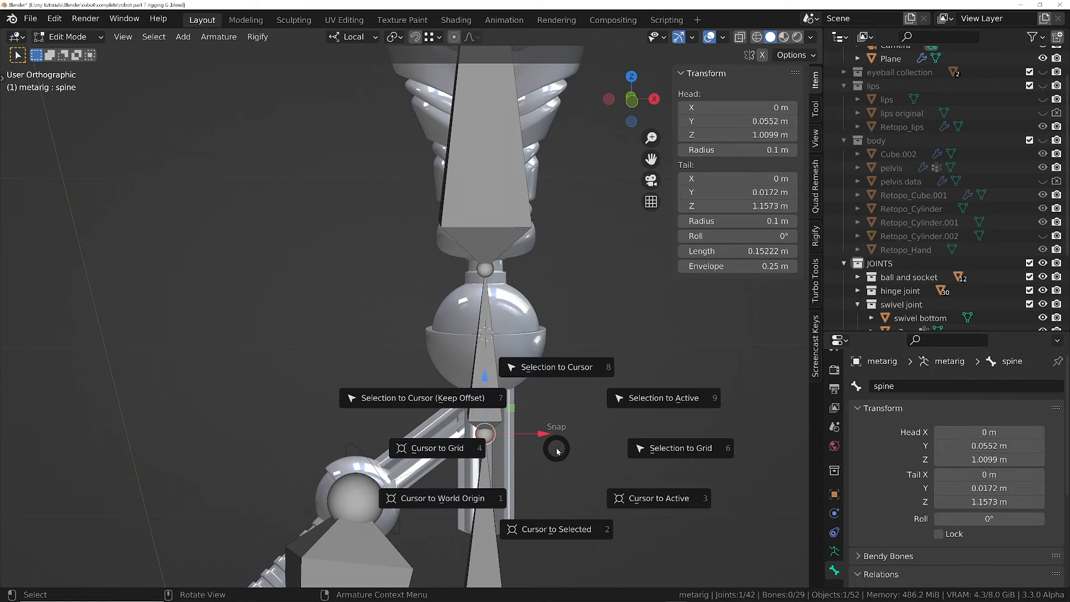
left_click(564, 368)
middle_click_drag(459, 323, 490, 340)
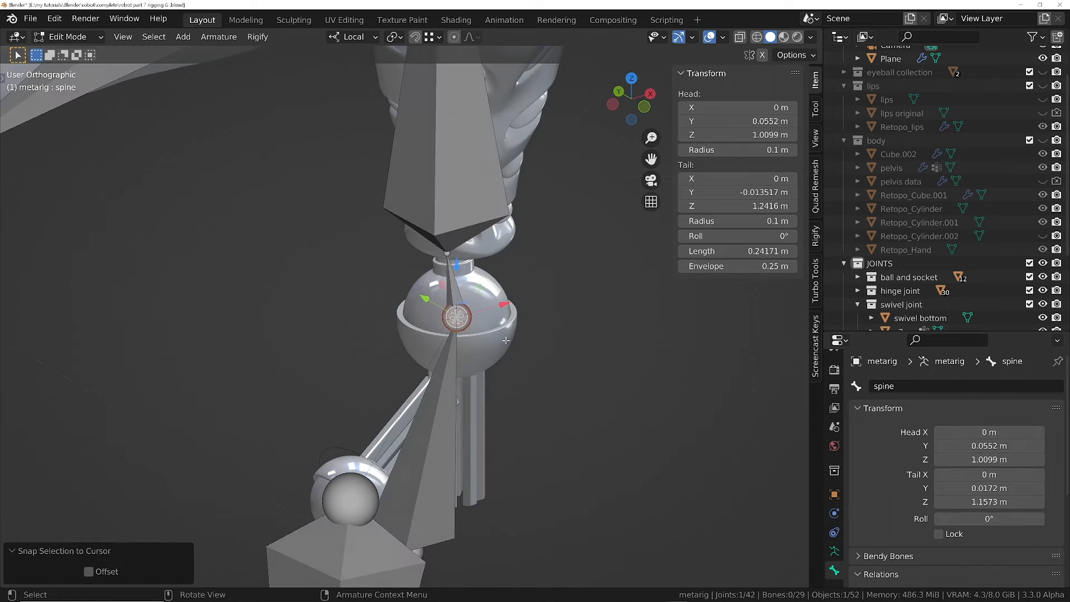
- Back in Object Mode, snap the 3D cursor to the ball joint of the robot's right shoulder
scroll(476, 282, "down", 4)
middle_click_drag(446, 235, 430, 262)
scroll(430, 222, "up", 5)
key("ctrl+Tab")
left_click(334, 260)
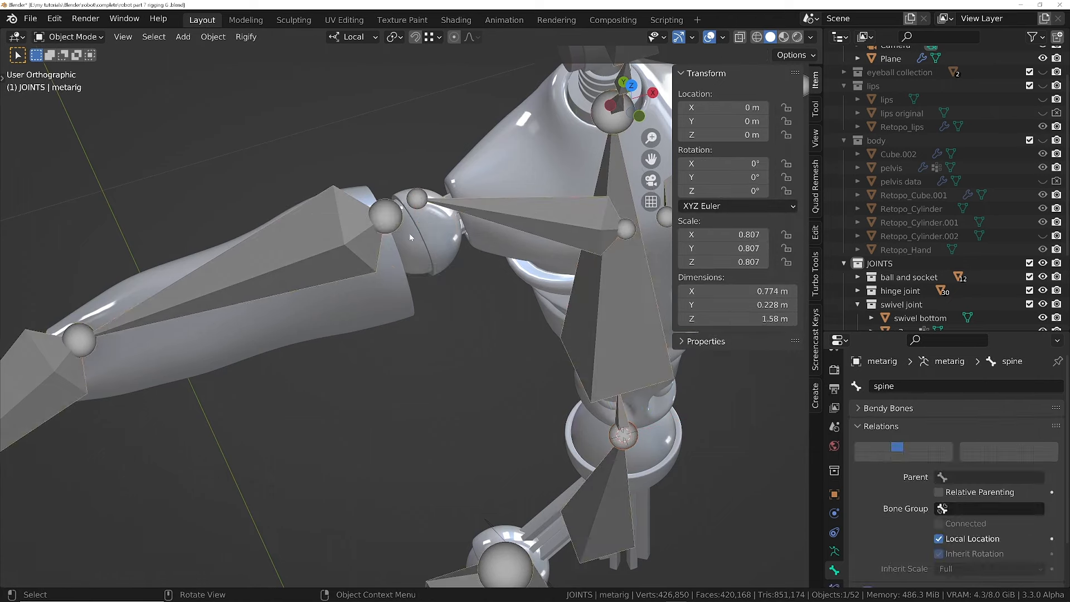
left_click(410, 234)
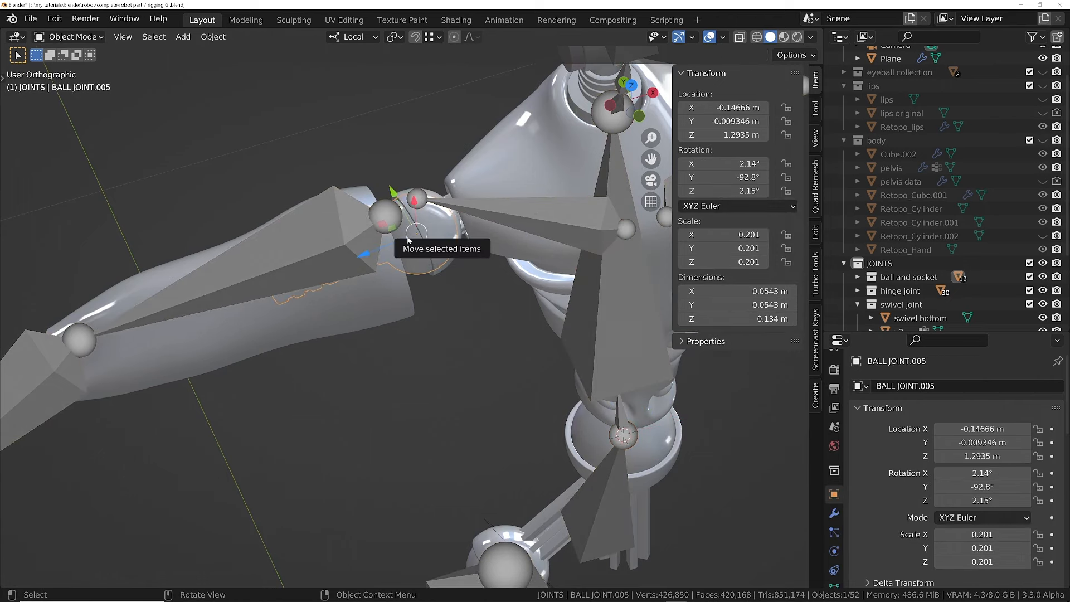
key("shift+s")
left_click(406, 328)
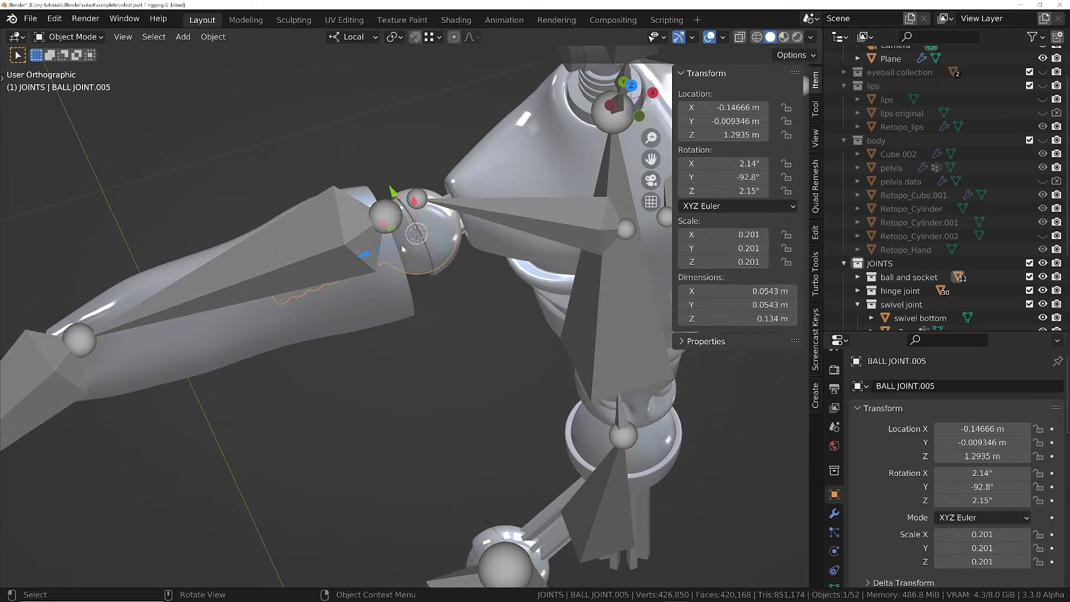
- Edit the metarig and make the upper_arm.R bone connected to its parent, shoulder.R
scroll(462, 340, "up", 5)
left_click(547, 349)
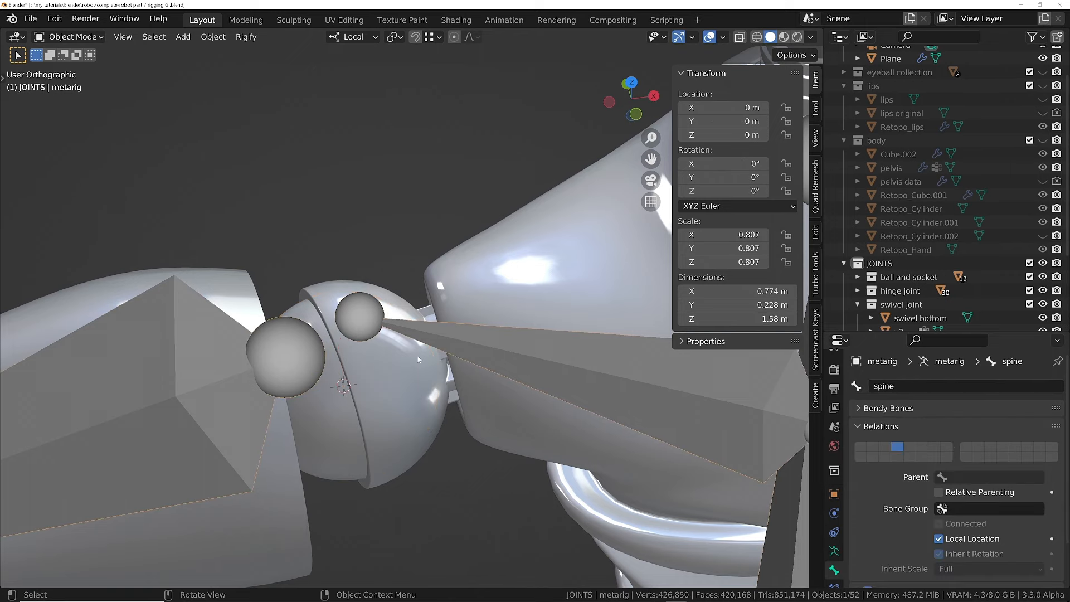
key("Tab")
left_click(281, 352)
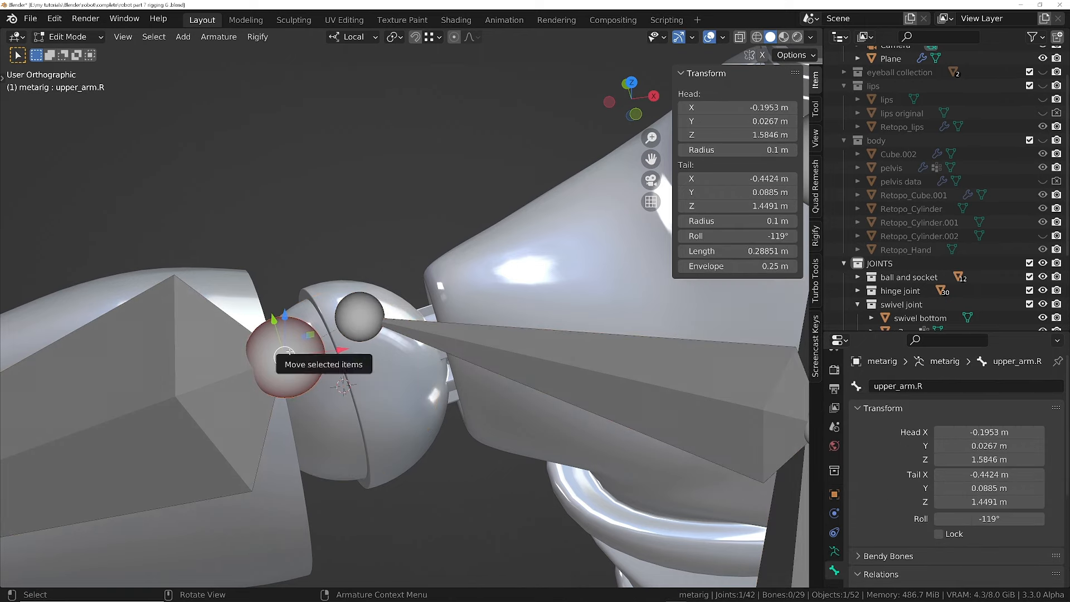
scroll(956, 490, "down", 5)
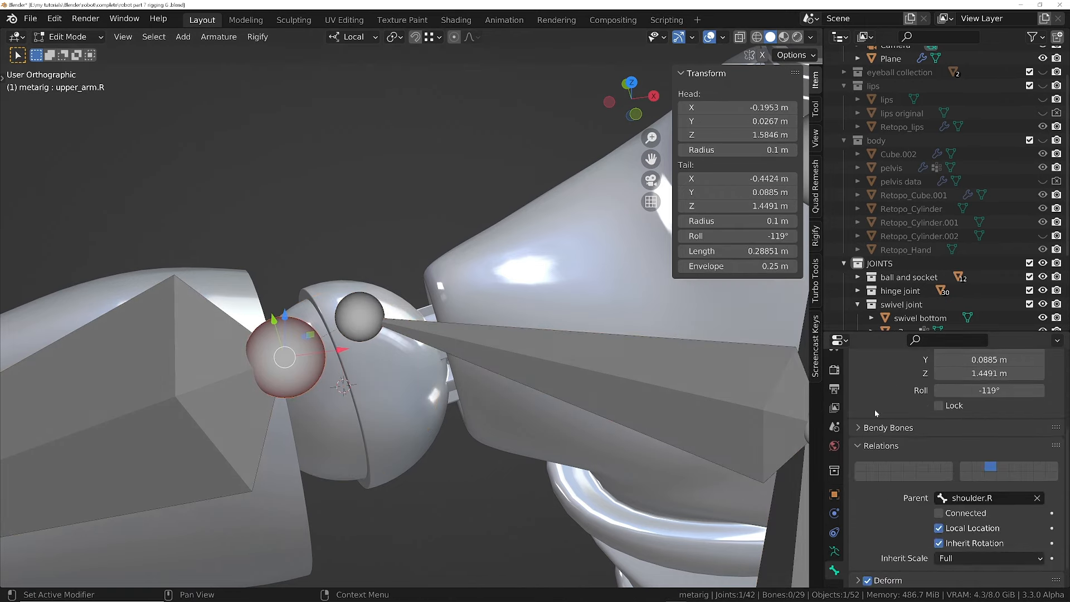
left_click(940, 512)
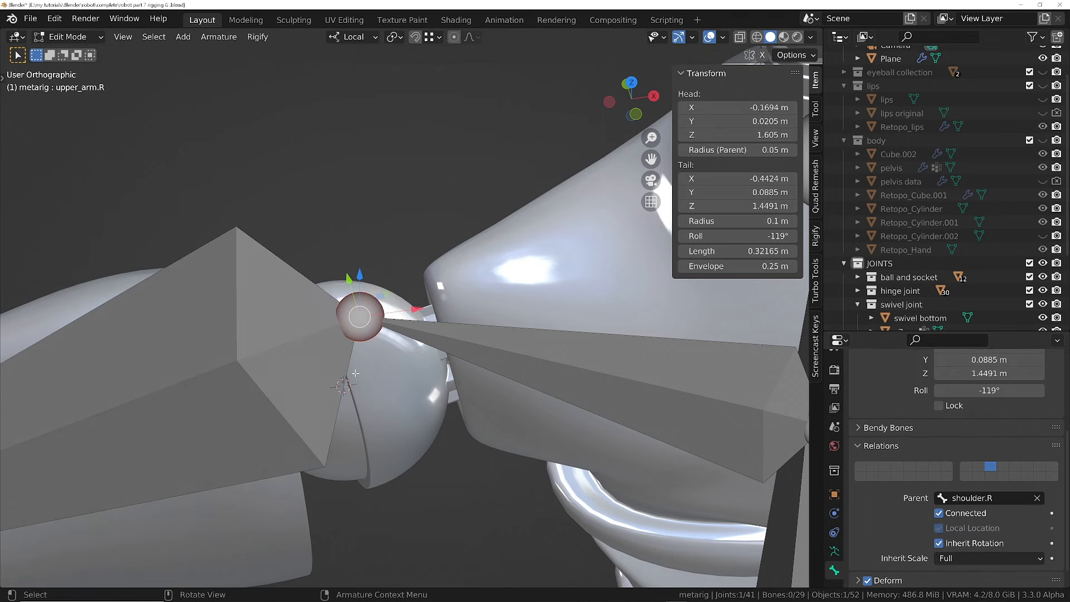
- Snap the shared joint of shoulder.R and upper_arm.R to the cursor at the shoulder
middle_click_drag(343, 368, 341, 311)
left_click(376, 410)
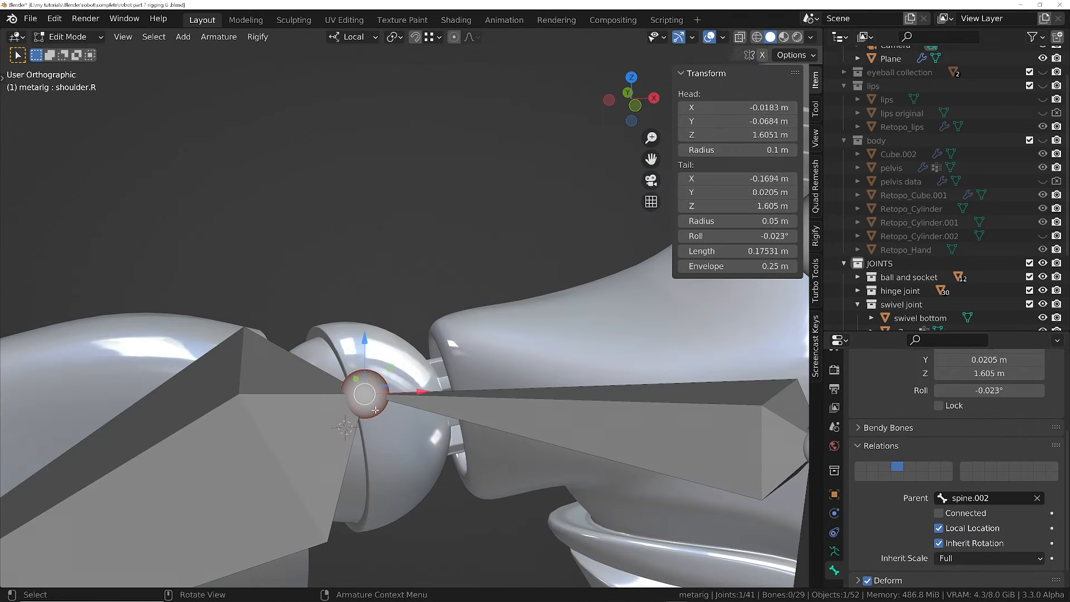
key("shift+s")
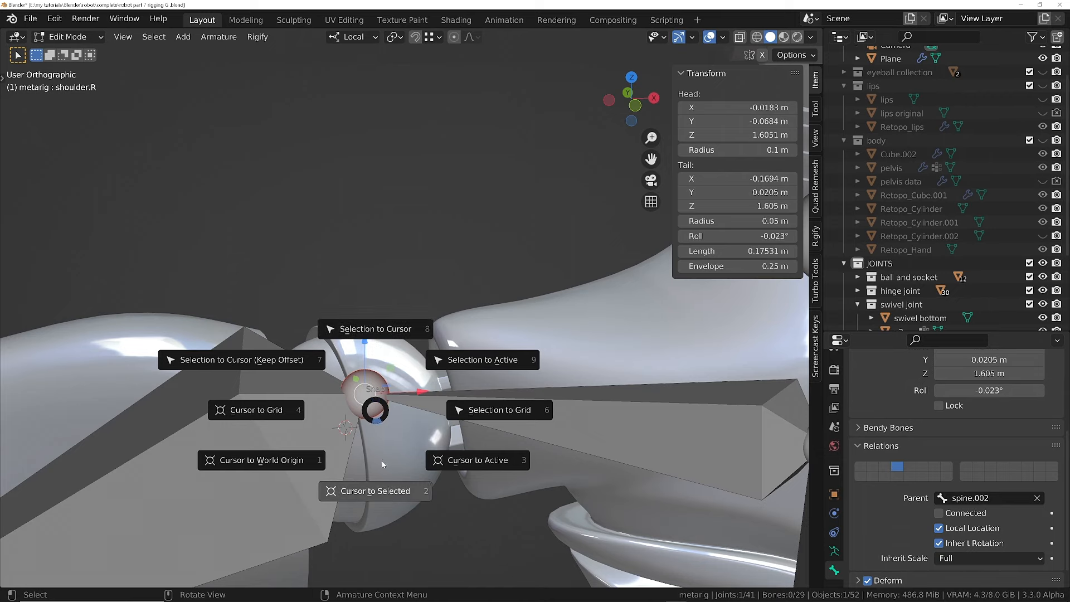
left_click(375, 334)
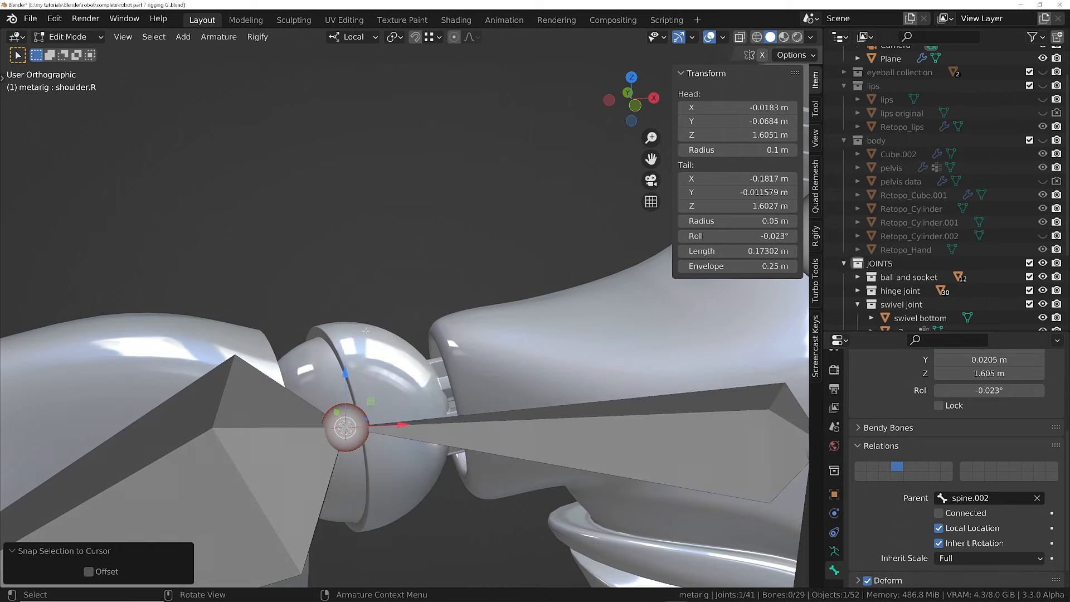
- In Object Mode, snap the 3D cursor to the socket joint at the robot's right elbow
scroll(300, 517, "down", 3)
middle_click_drag(168, 450, 370, 364, "shift")
key("Tab")
left_click(226, 275)
key("shift+s")
left_click(234, 335)
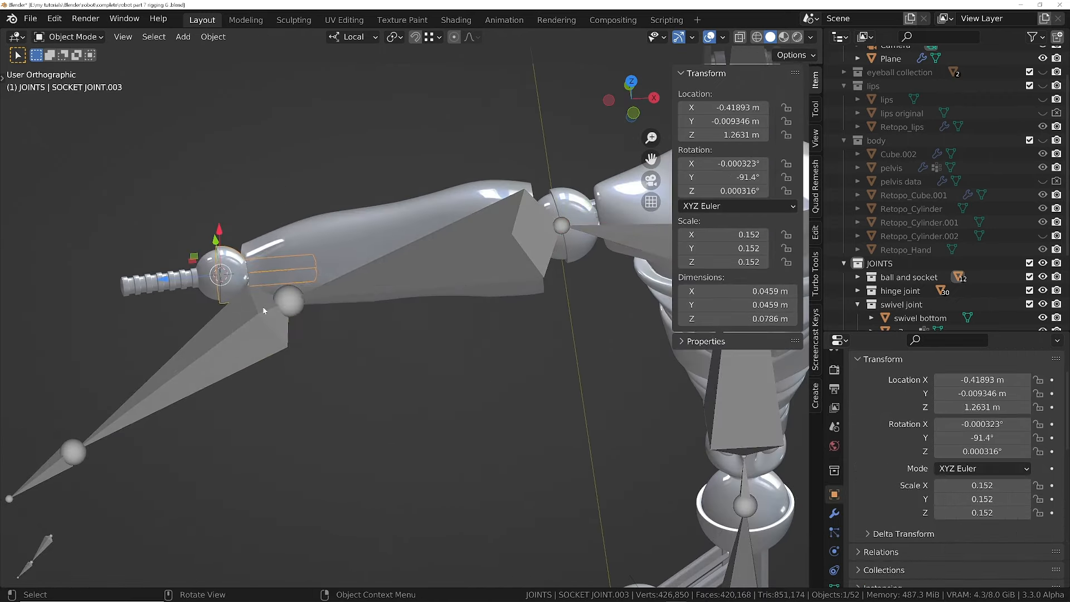
- Return to editing the metarig and snap the tail of upper_arm.R to the cursor at the elbow
key("Tab")
left_click(289, 301)
key("shift+s")
left_click(351, 249)
- Place the 3D cursor at the robot's right wrist joint and snap the metarig's wrist joint to it
key("Tab")
left_click(173, 280)
left_click(296, 372)
key("Tab")
left_click(278, 380)
key("shift+s")
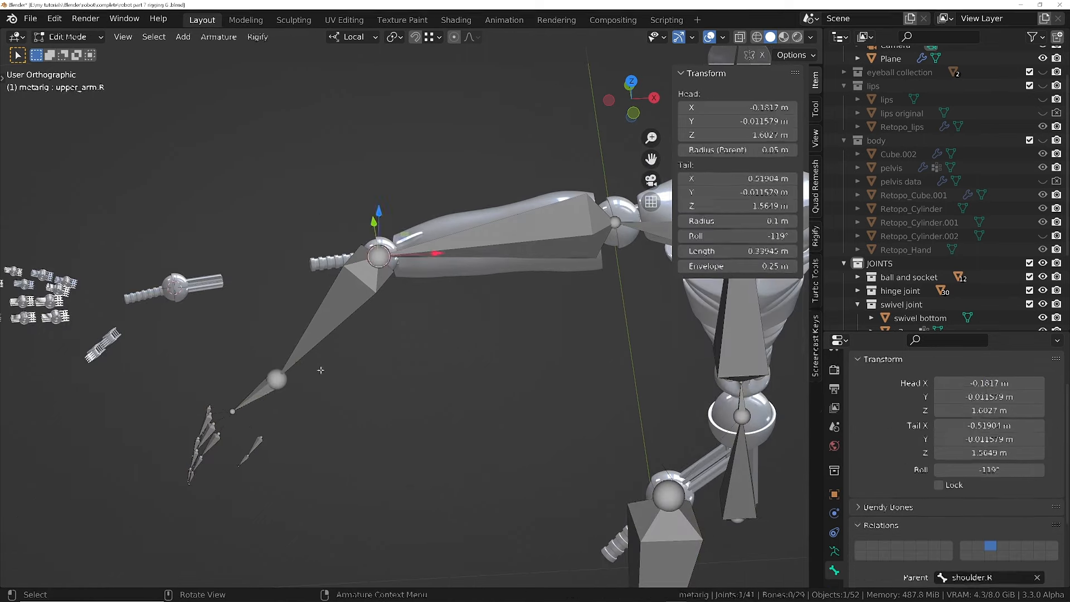
left_click(313, 302)
- In Pose Mode, rotate the hand.R bone up from the wrist so it points along the robot's finger joints
middle_click_drag(313, 303, 312, 266)
middle_click_drag(313, 267, 575, 266, "shift")
left_click(516, 502)
key("ctrl+Tab")
left_click(446, 341)
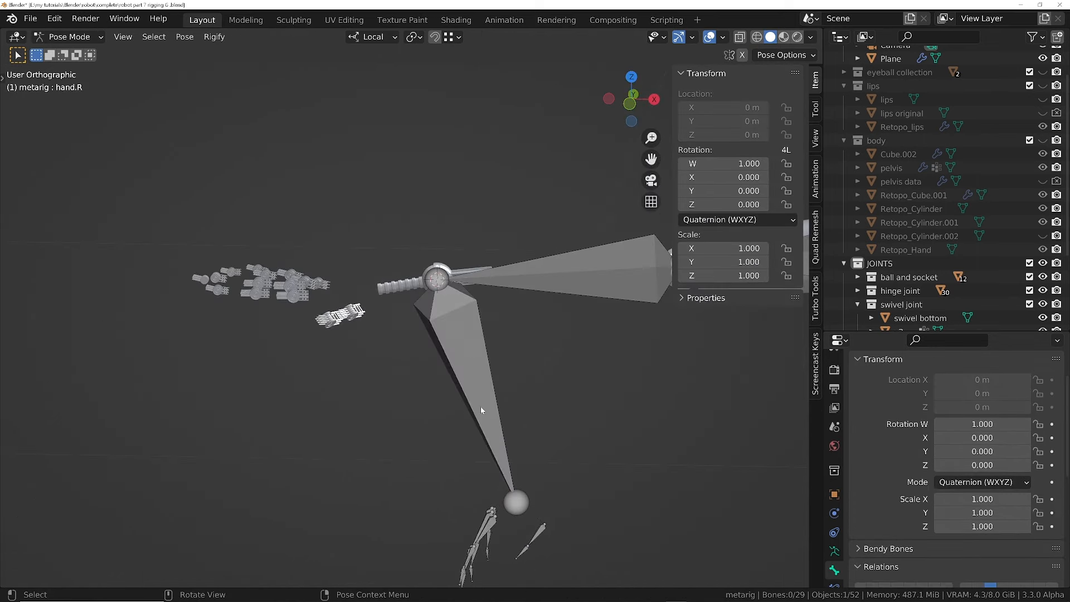
left_click(466, 356)
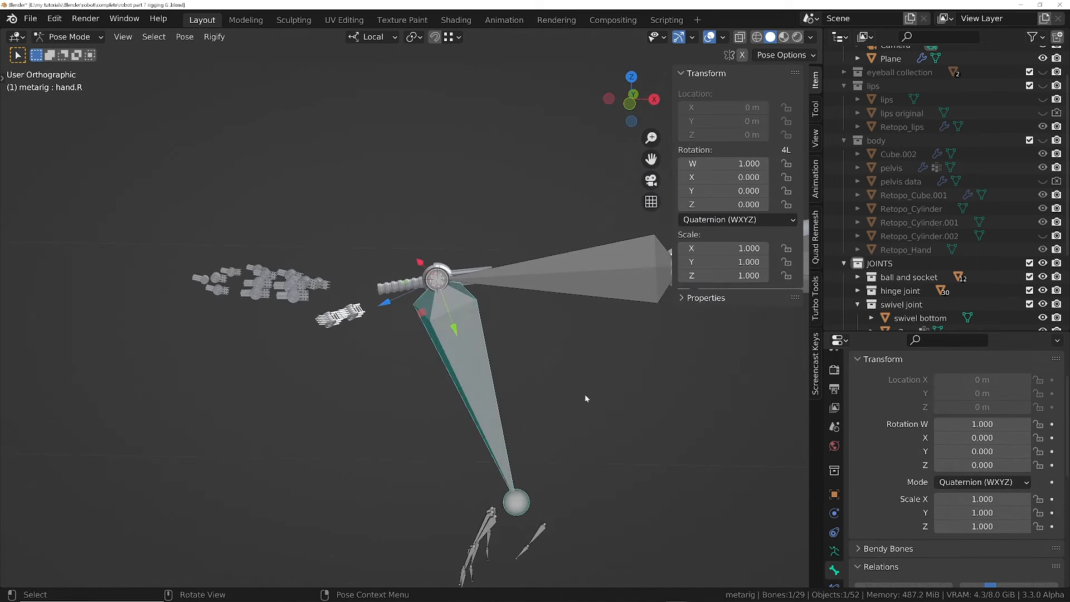
key("r")
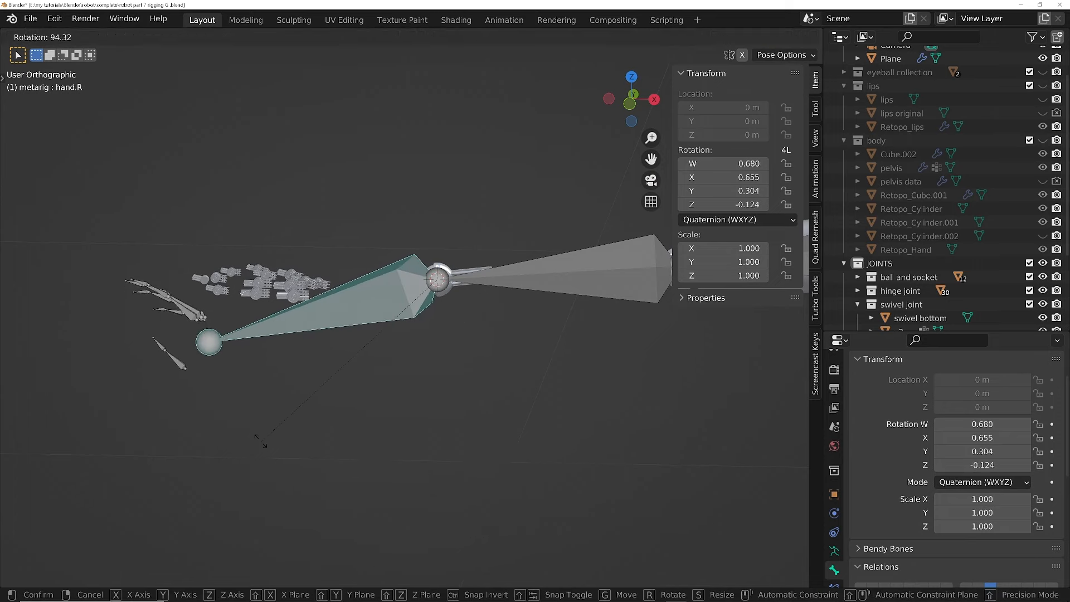
left_click(250, 363)
- Viewed from above, rotate the hand.R bone by about -16.7° to line up with the finger joints
middle_click_drag(249, 363, 311, 357)
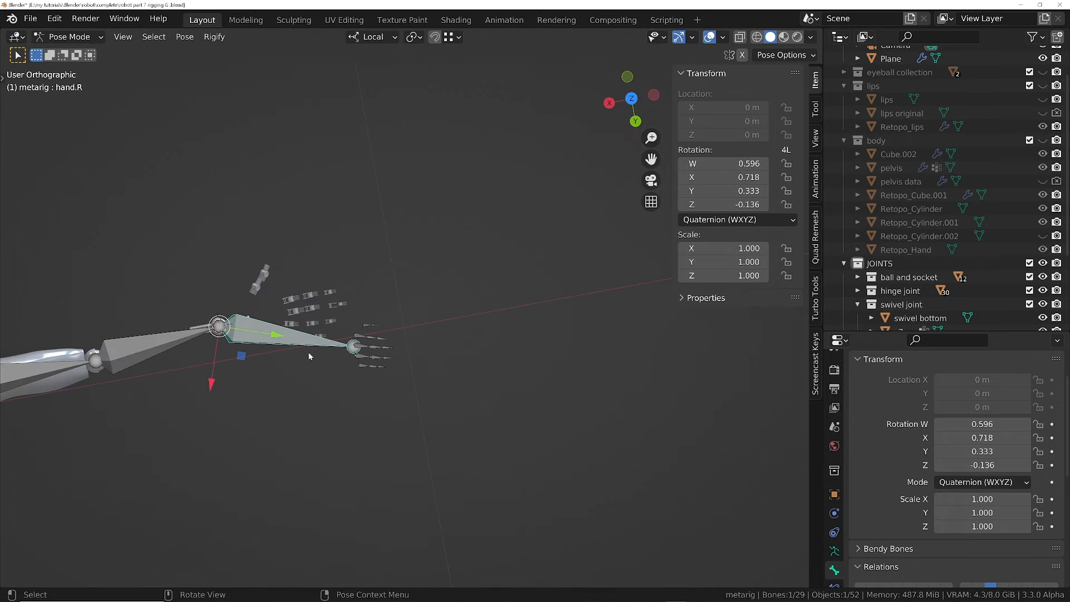
key("r")
left_click(387, 328)
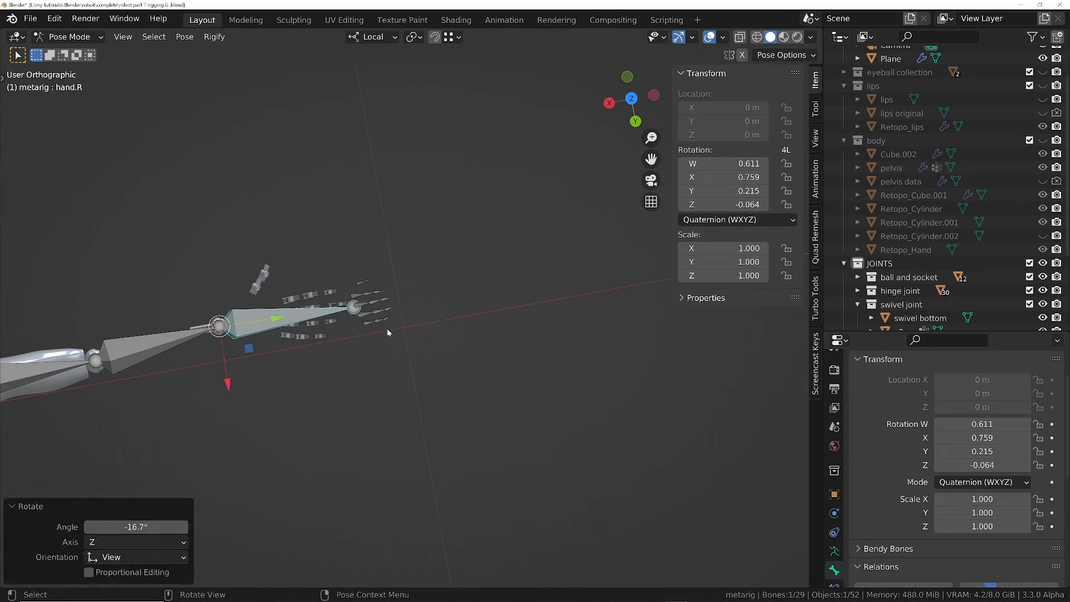
- Apply the selected hand.R bone's pose as its rest pose and return to Edit Mode
scroll(232, 239, "up", 2)
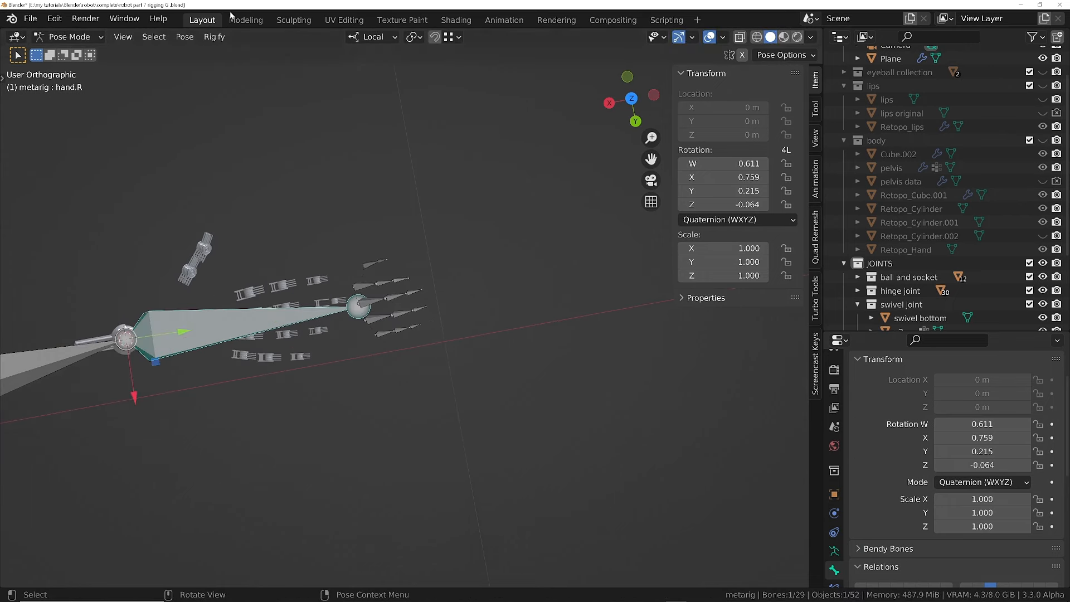
left_click(185, 36)
mouse_move(206, 84)
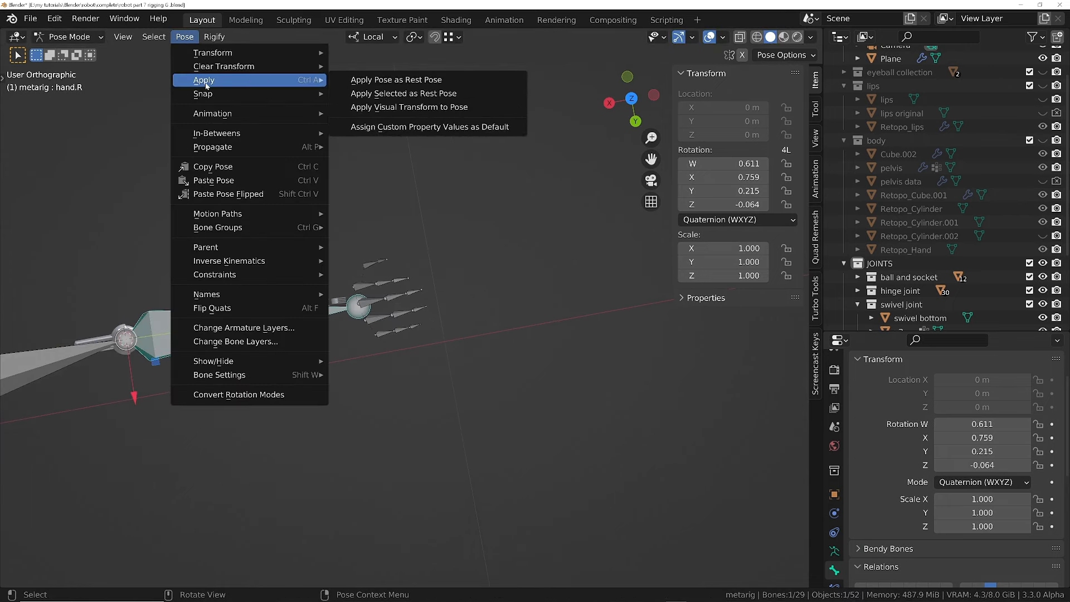
left_click(403, 93)
key("Tab")
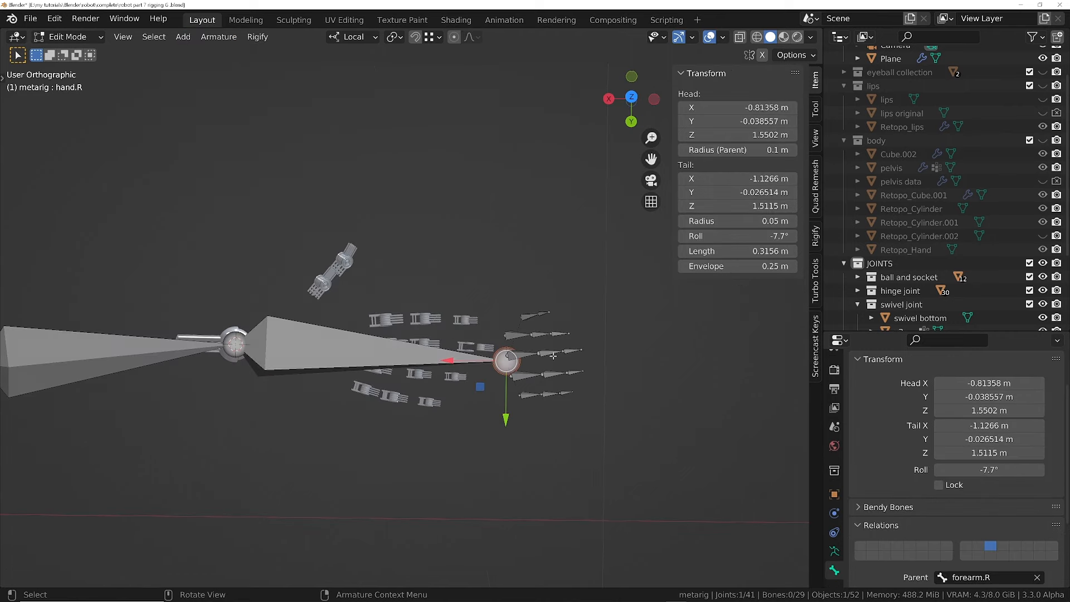
- Shorten the hand.R bone to about 0.12 m by moving its tail back in front of the robot's knuckle joints, level with the wrist
key("g")
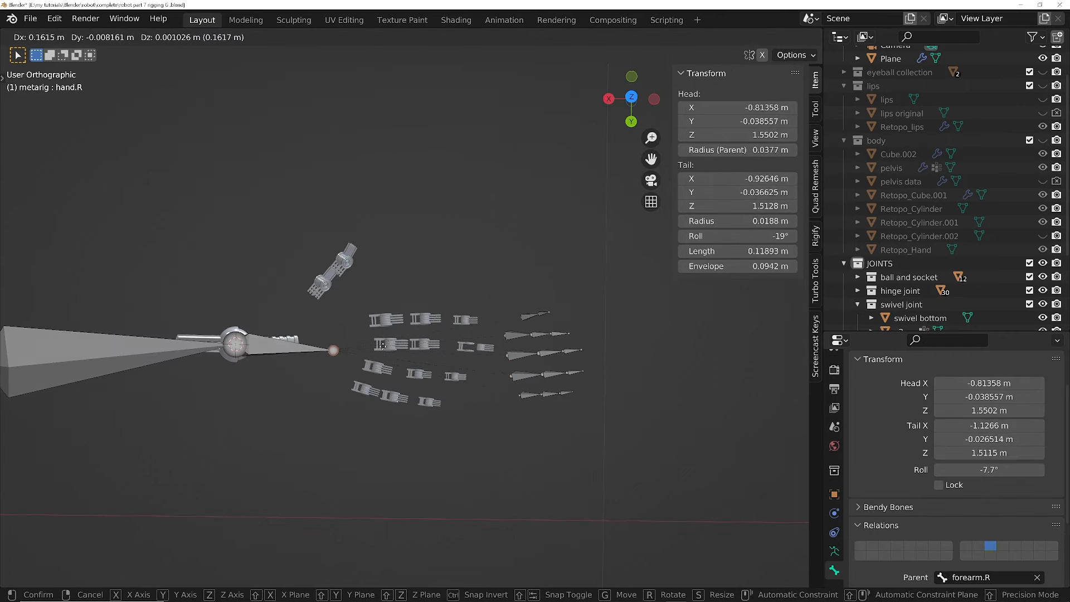
left_click(380, 344)
middle_click_drag(379, 364, 391, 230)
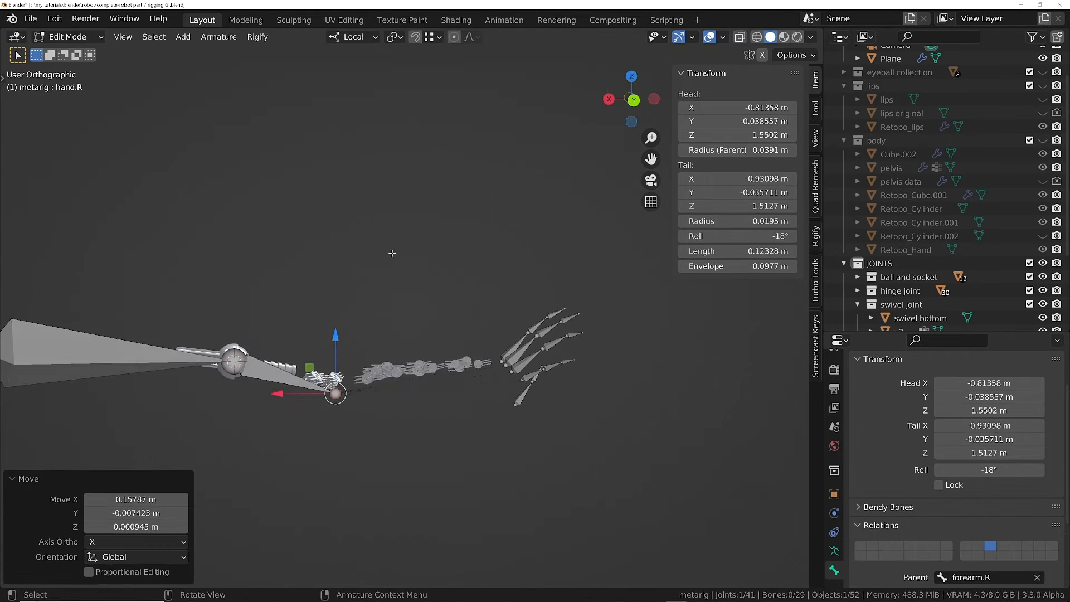
key("g")
left_click(400, 341)
middle_click_drag(422, 363, 355, 385)
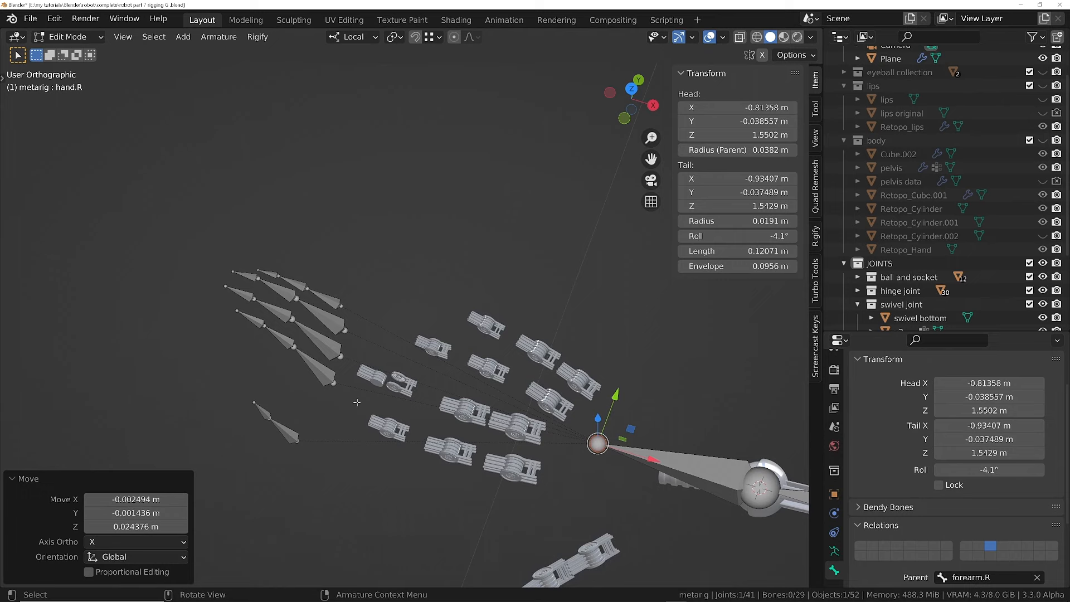
- Place the 3D cursor at the robot's right index knuckle hinge and snap the base of the metarig's f_index.01.R bone to it
key("Tab")
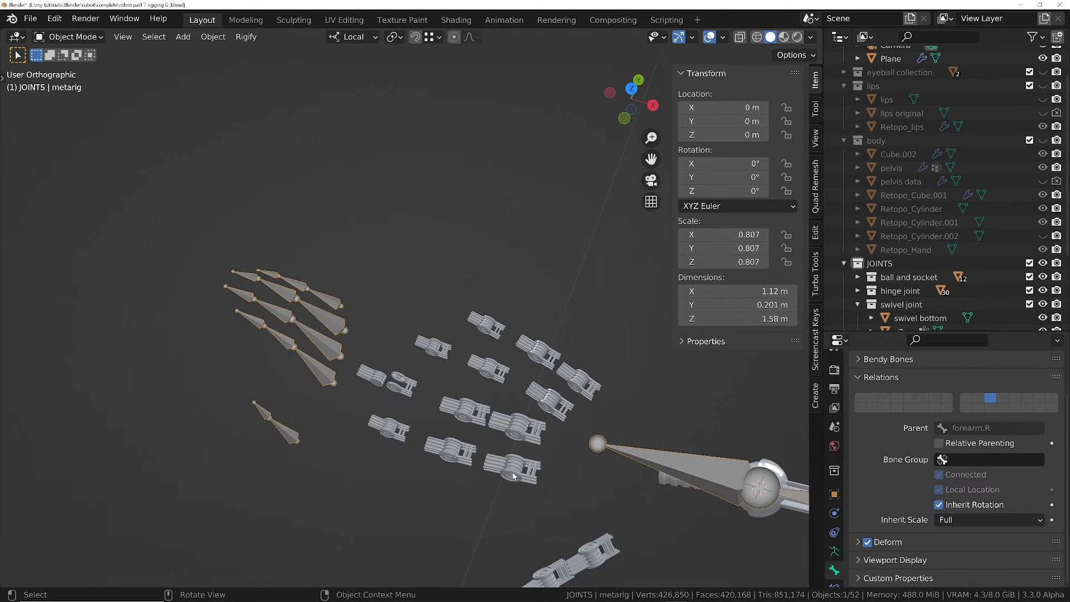
left_click(513, 476)
key("shift+s")
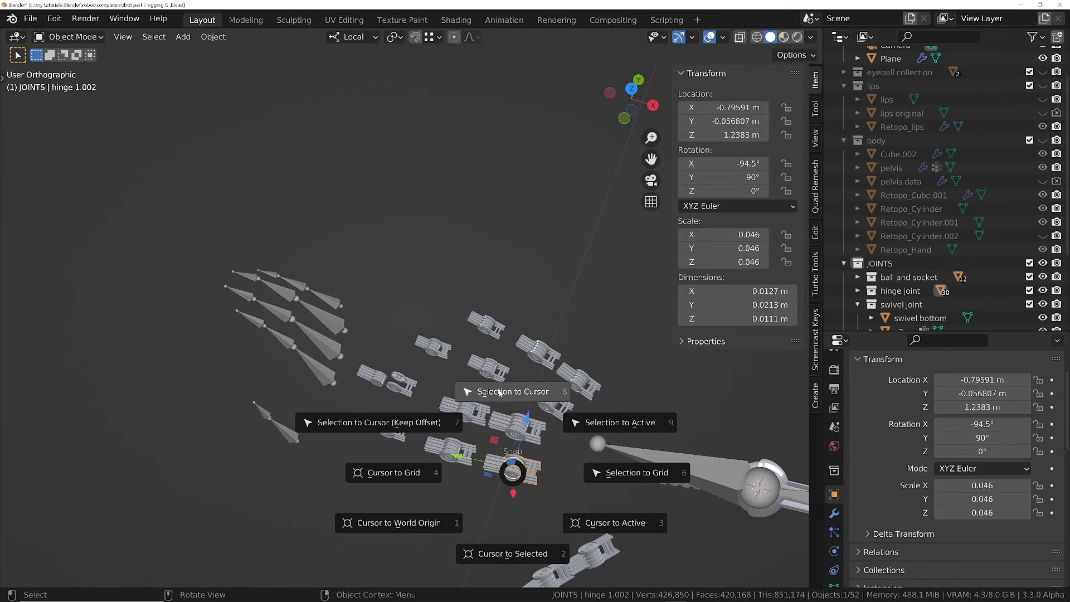
left_click(512, 553)
left_click(320, 373)
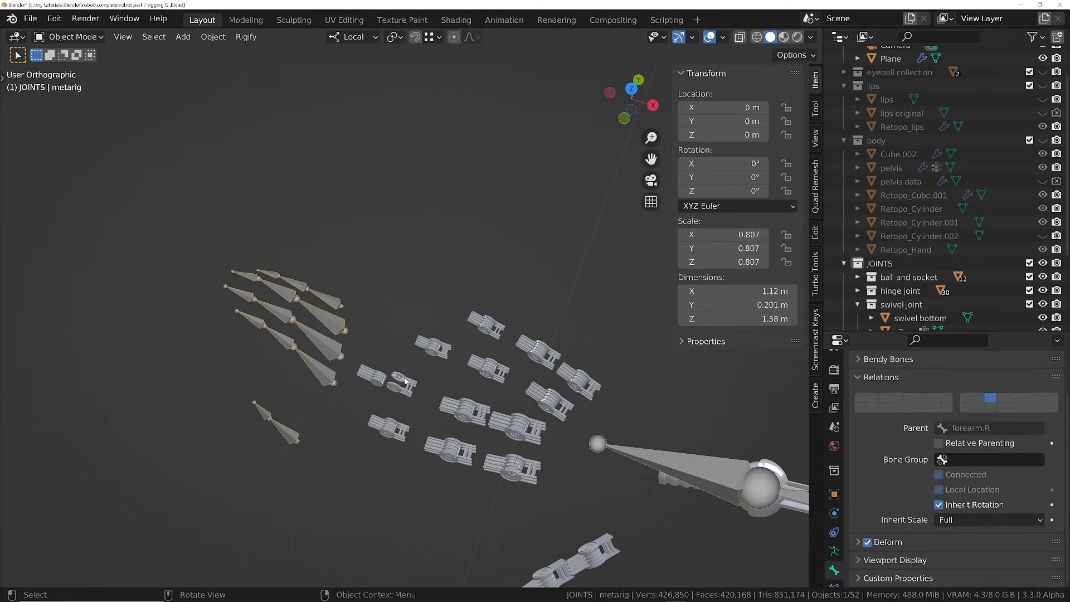
key("Tab")
left_click(328, 384)
left_click(334, 384)
key("shift+s")
left_click(376, 338)
- Select the joint between the first and second right index finger bones of the metarig in Edit Mode, with f_index.02.R active
key("Tab")
left_click(437, 446)
middle_click_drag(436, 446, 424, 357)
mouse_move(277, 401)
middle_mouse_down()
mouse_move(256, 420)
mouse_move(266, 393)
middle_mouse_up()
left_click(252, 387)
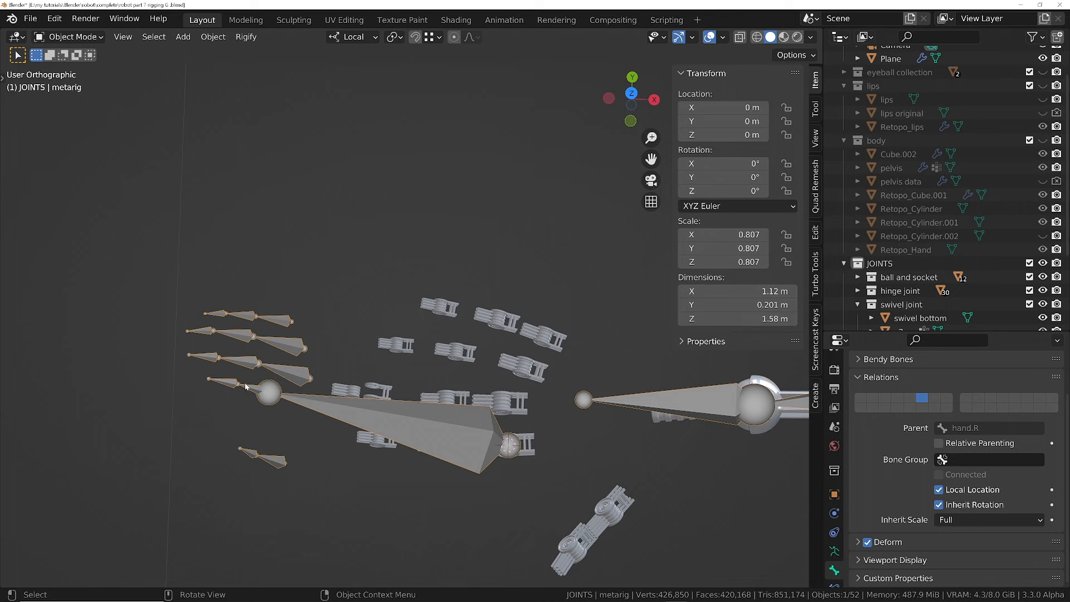
key("Tab")
left_click(252, 389)
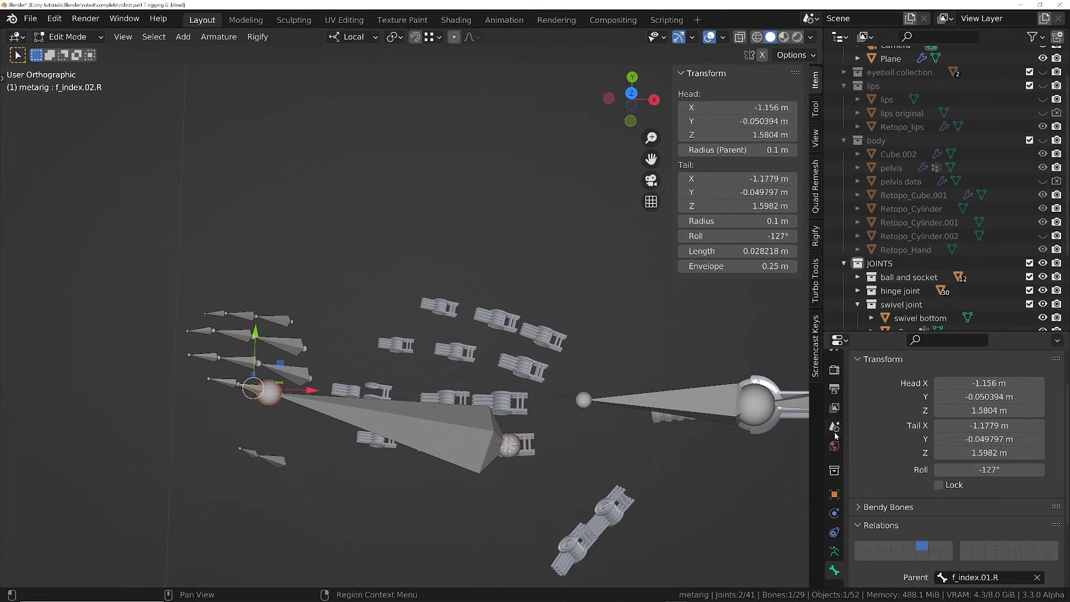
- Disconnect the f_index.02.R bone from its parent while keeping the parent relationship
scroll(918, 500, "down", 5)
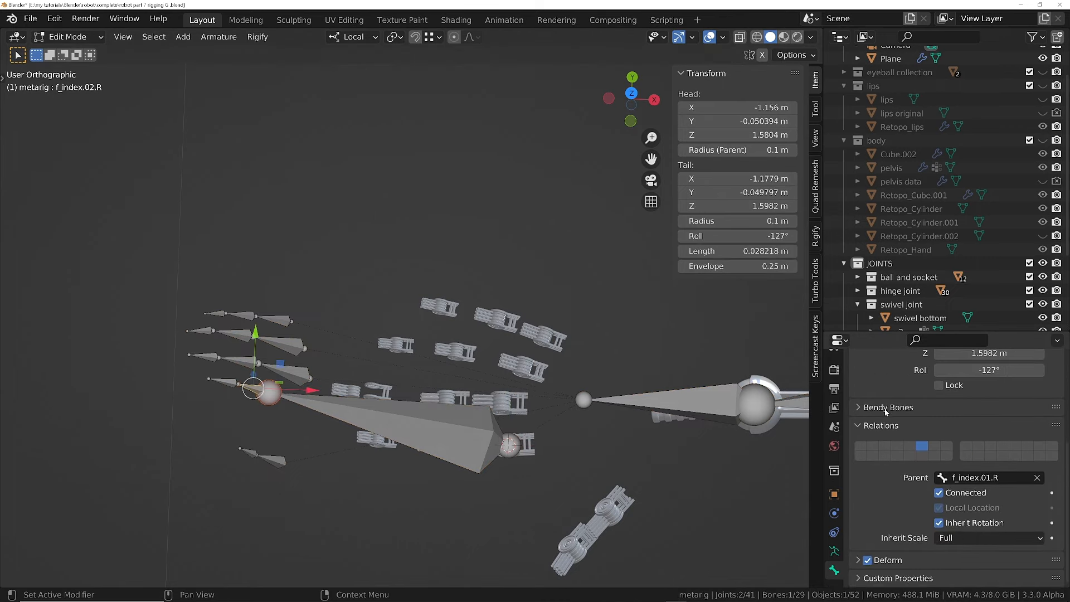
left_click(939, 493)
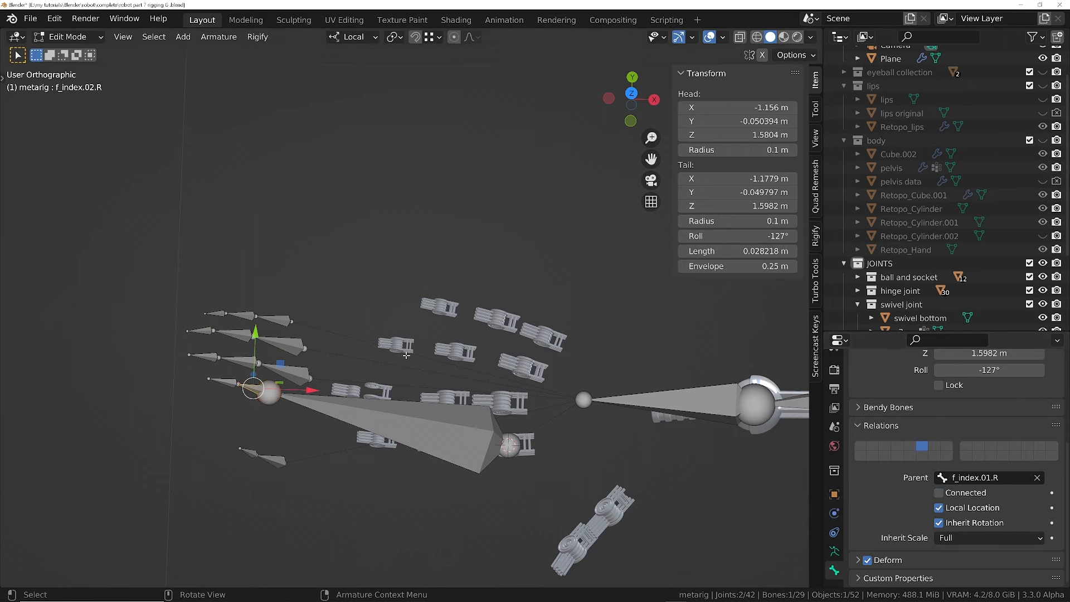
middle_click_drag(513, 362, 540, 365)
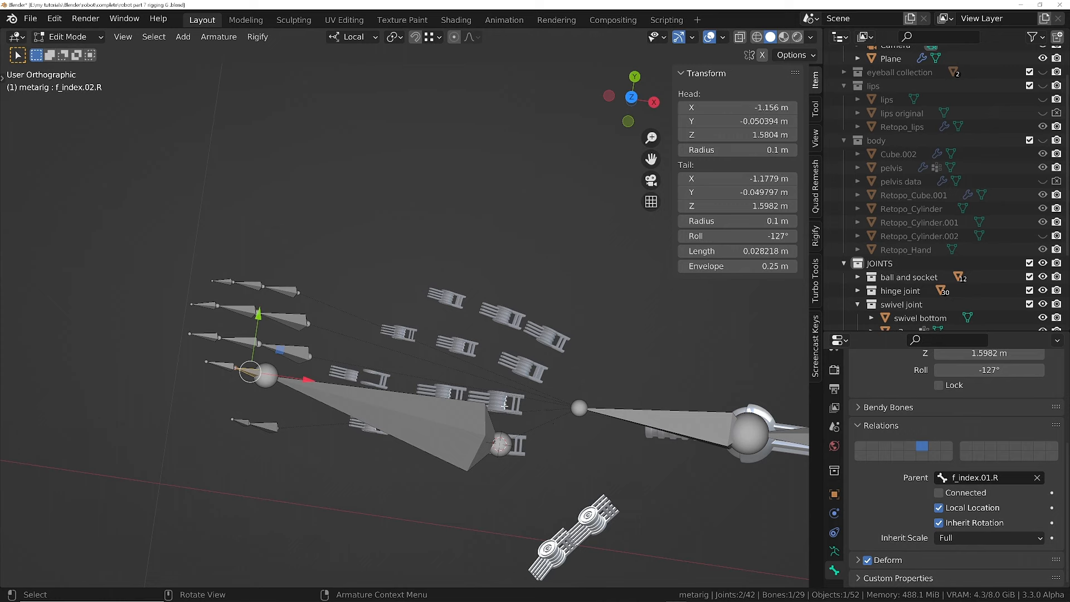
middle_click_drag(504, 405, 523, 374)
scroll(504, 404, "up", 4)
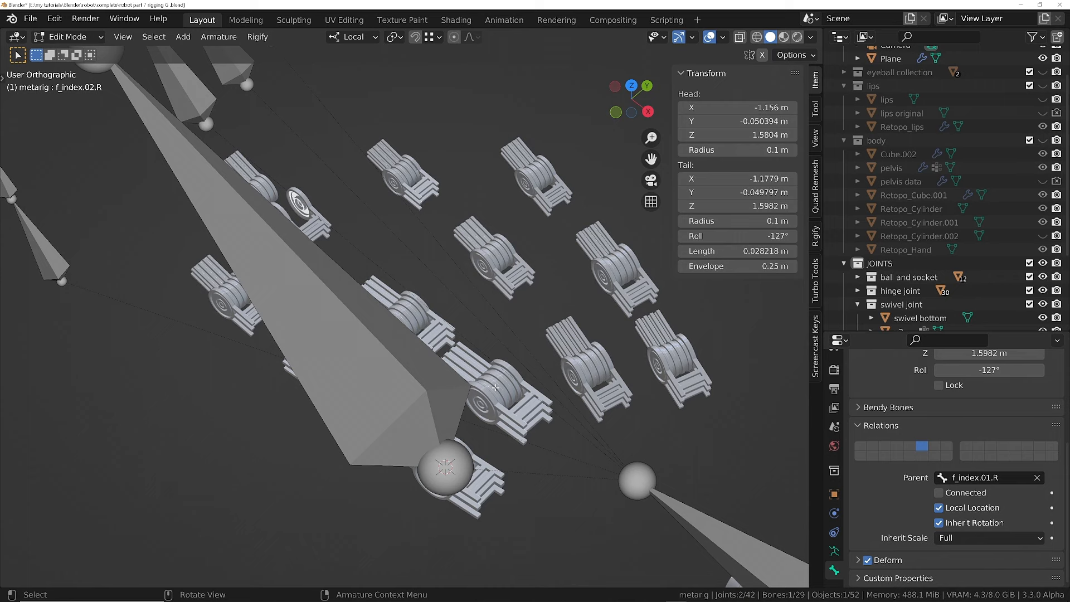
scroll(461, 307, "down", 5)
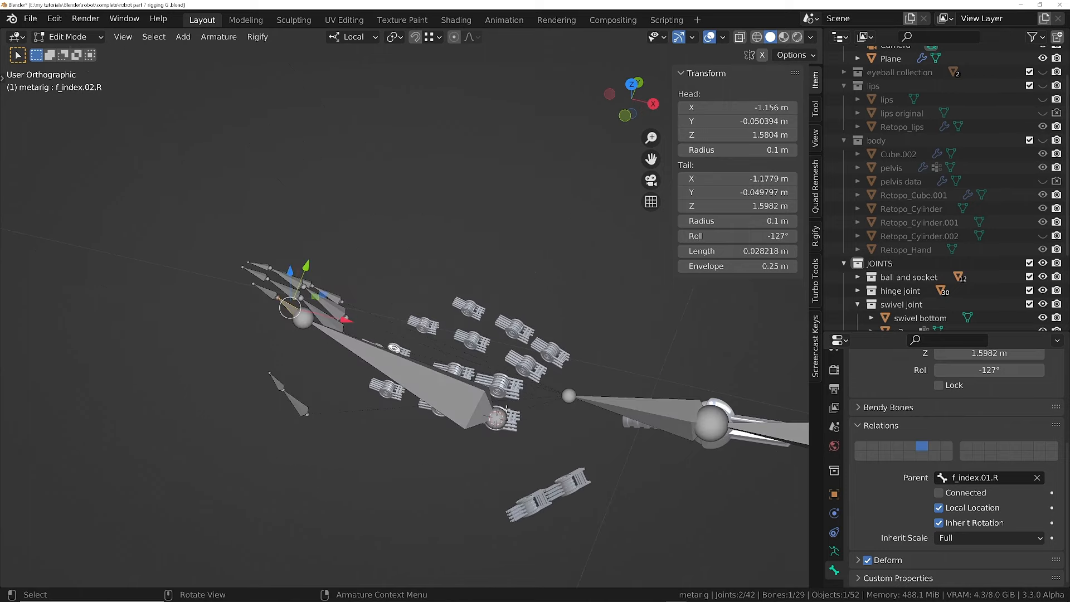
- Select all the right hand's finger and thumb bones and disconnect them from their parents in one go
left_click(263, 296)
middle_click_drag(250, 281, 265, 209)
key("b")
left_click_drag(307, 147, 491, 288)
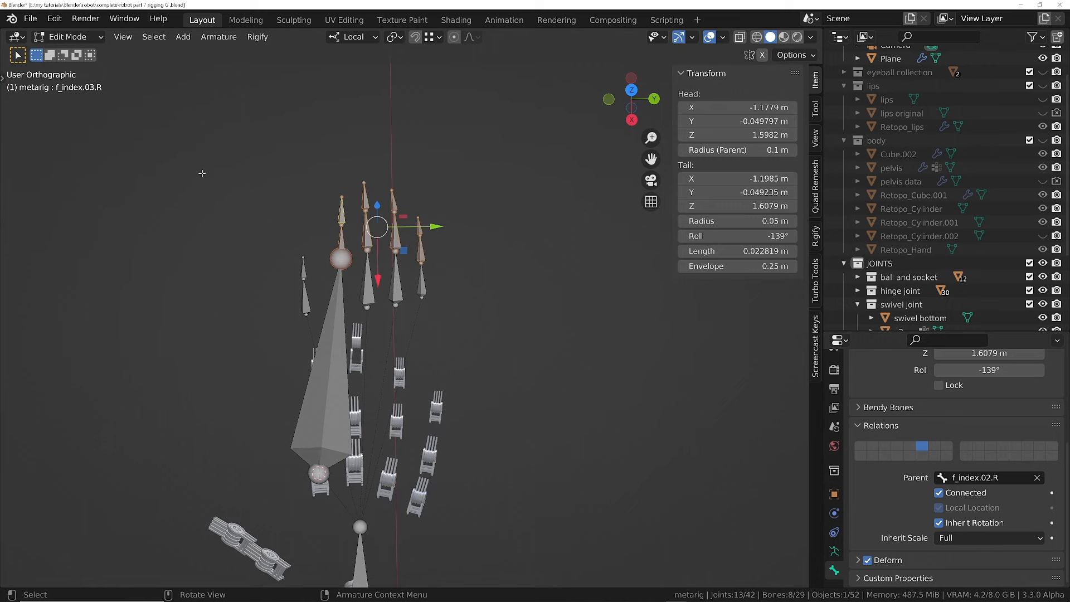
left_click_drag(201, 173, 482, 313)
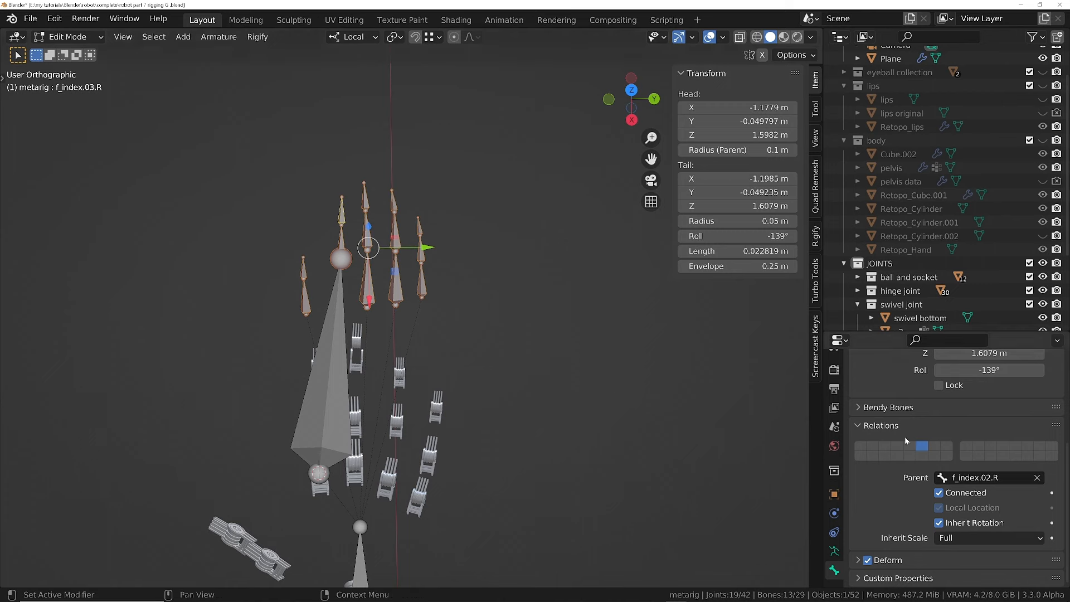
left_click(938, 493, "alt")
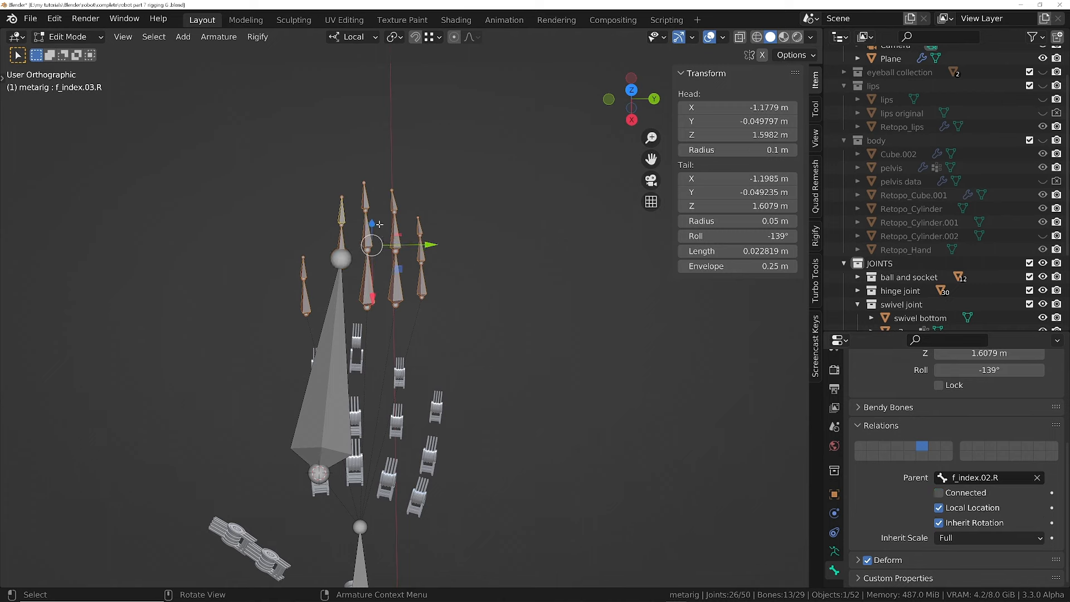
- Move the three right index finger bones one by one onto the index finger's hinge joints
left_click(366, 197)
left_click(395, 225)
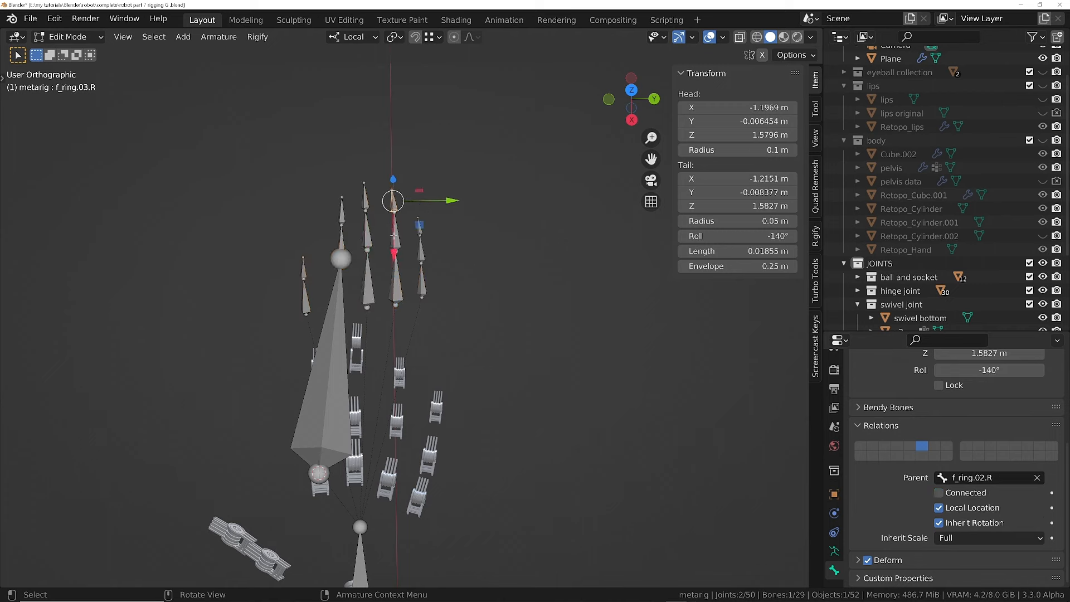
left_click(423, 273)
middle_click_drag(423, 274, 505, 270)
left_click(257, 325)
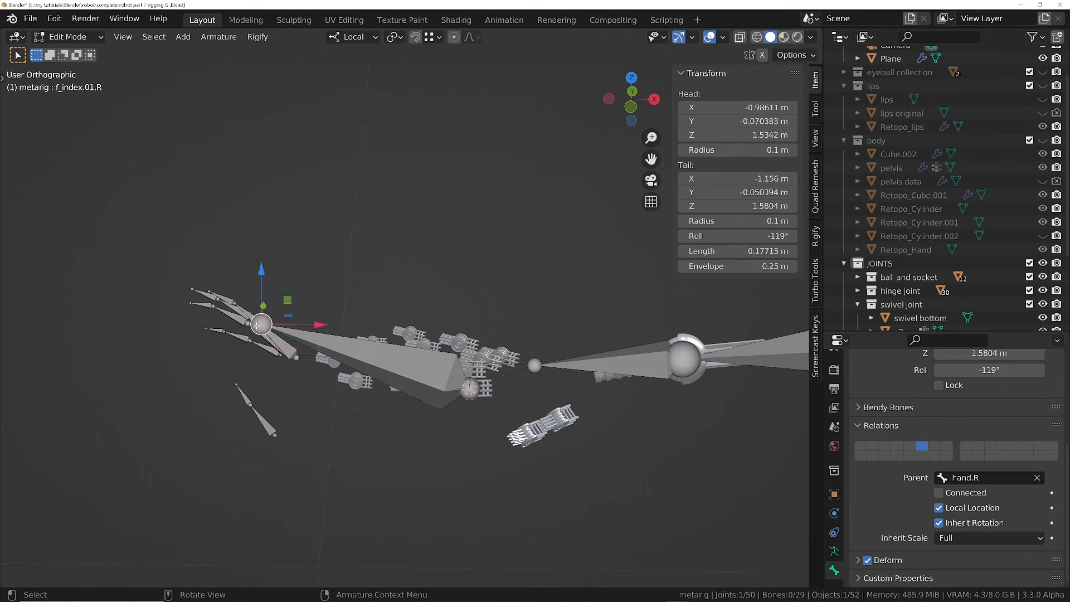
key("g")
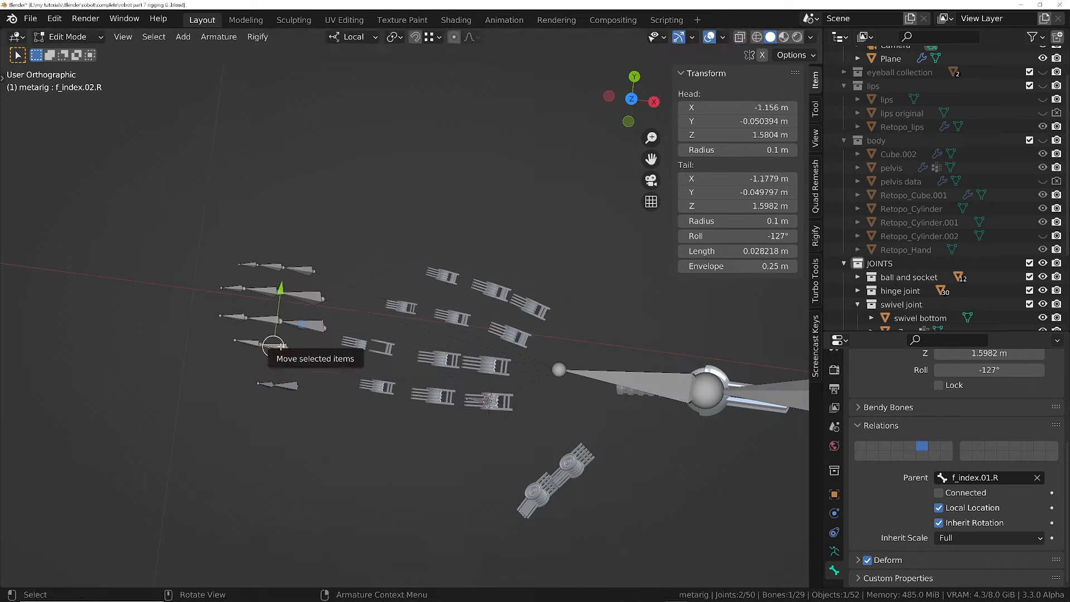
left_click_drag(276, 342, 427, 390)
left_click(248, 345)
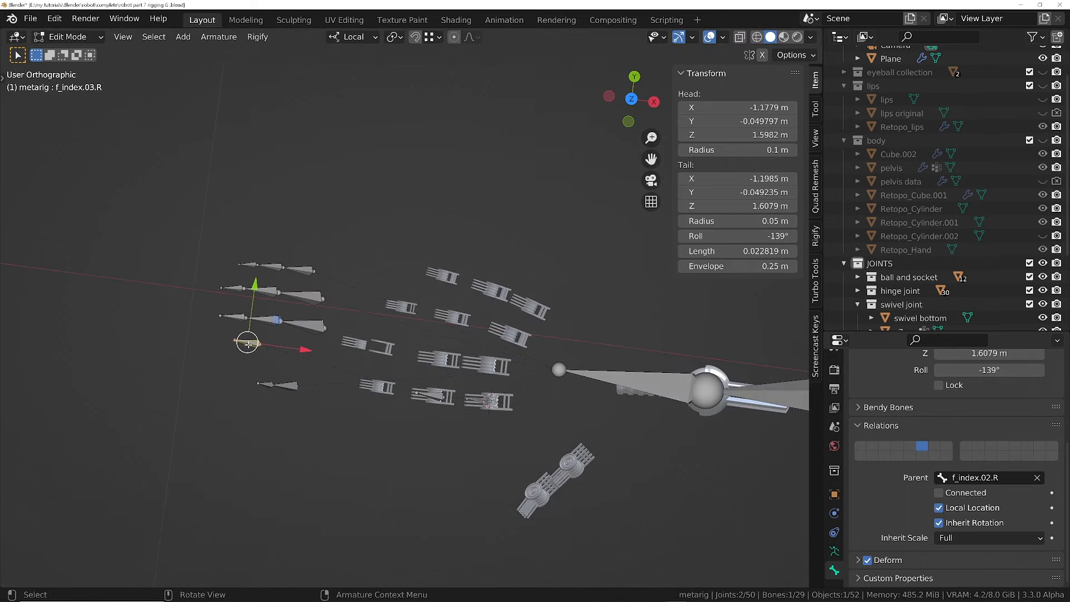
left_click_drag(248, 344, 367, 382)
- Move the three right middle finger bones individually onto the middle finger's hinge joints
left_click(302, 325)
key("g")
left_click(490, 368)
left_click(270, 321)
key("g")
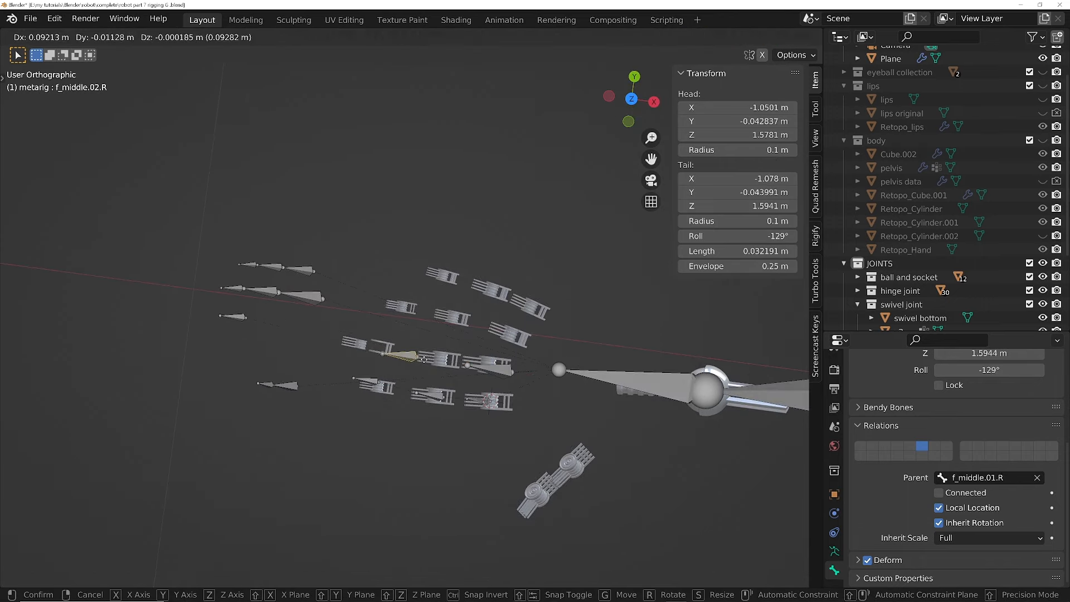
left_click(437, 360)
left_click(234, 315)
key("g")
left_click(380, 348)
- Move the three right ring finger bones individually onto the ring finger's hinge joints
left_click(309, 296)
key("g")
left_click(512, 336)
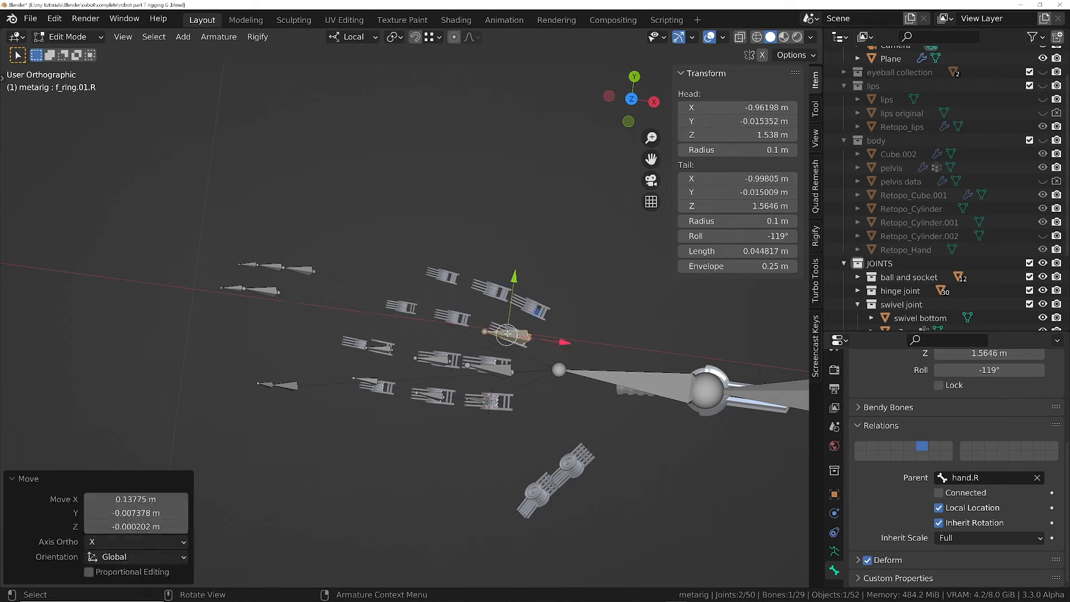
left_click(267, 290)
key("g")
left_click(498, 317)
left_click(234, 287)
key("g")
left_click(402, 305)
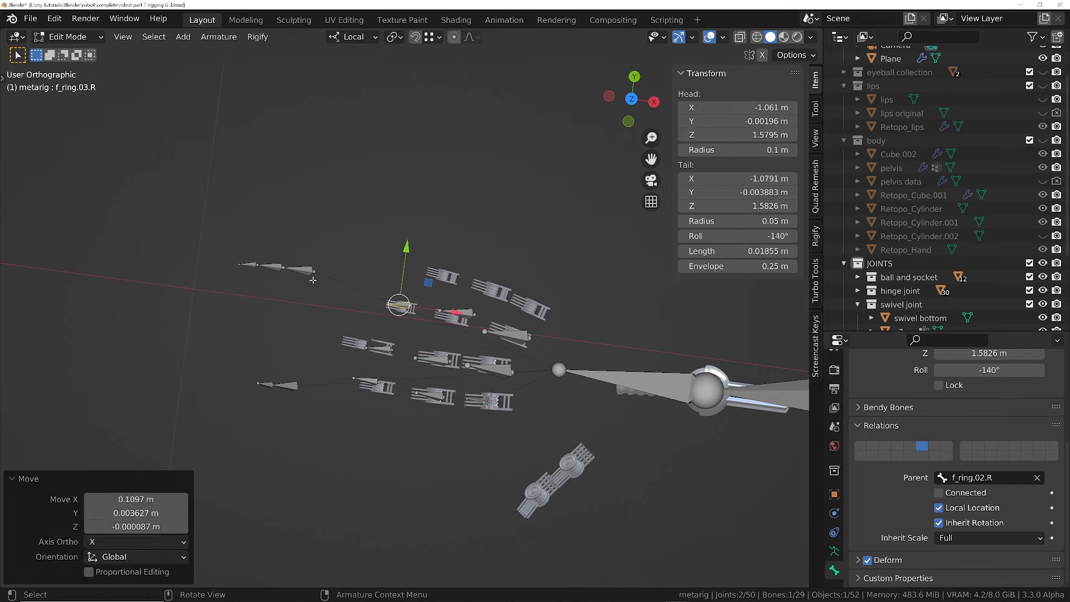
- Move the three right pinky bones individually onto the pinky's hinge joints
left_click(305, 270)
key("g")
left_click(522, 306)
left_click(276, 266)
key("g")
left_click(496, 287)
left_click(254, 271)
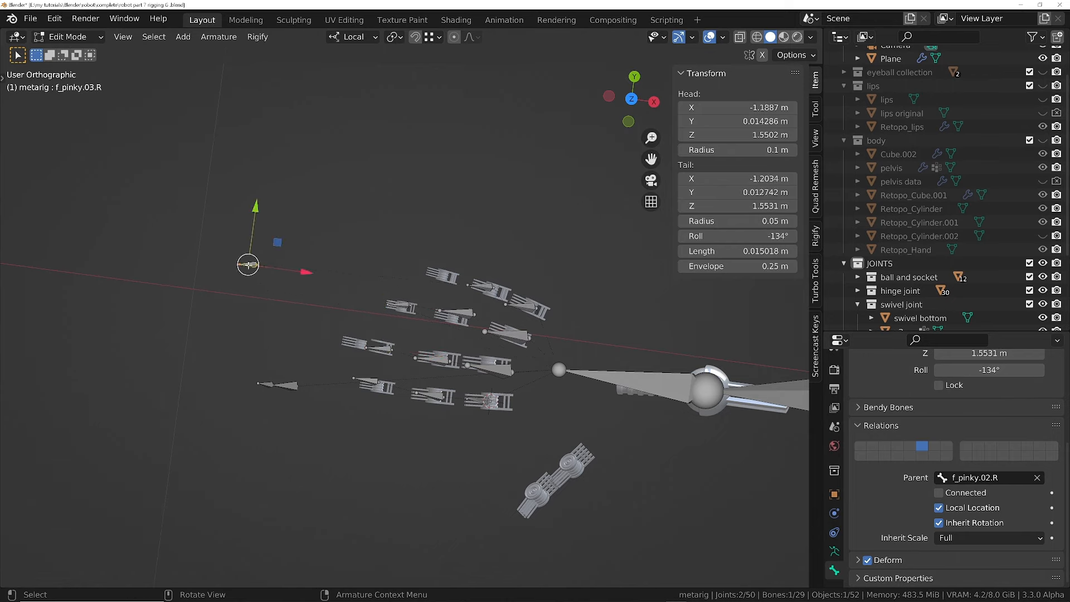
key("g")
left_click(442, 274)
- Move the thumb.02.R and thumb.03.R bones onto the two thumb hinge joints
left_click(293, 387)
key("g")
left_click(581, 458)
left_click(264, 385)
key("g")
left_click(531, 497)
scroll(618, 421, "up", 1)
middle_click_drag(521, 473, 407, 434, "shift")
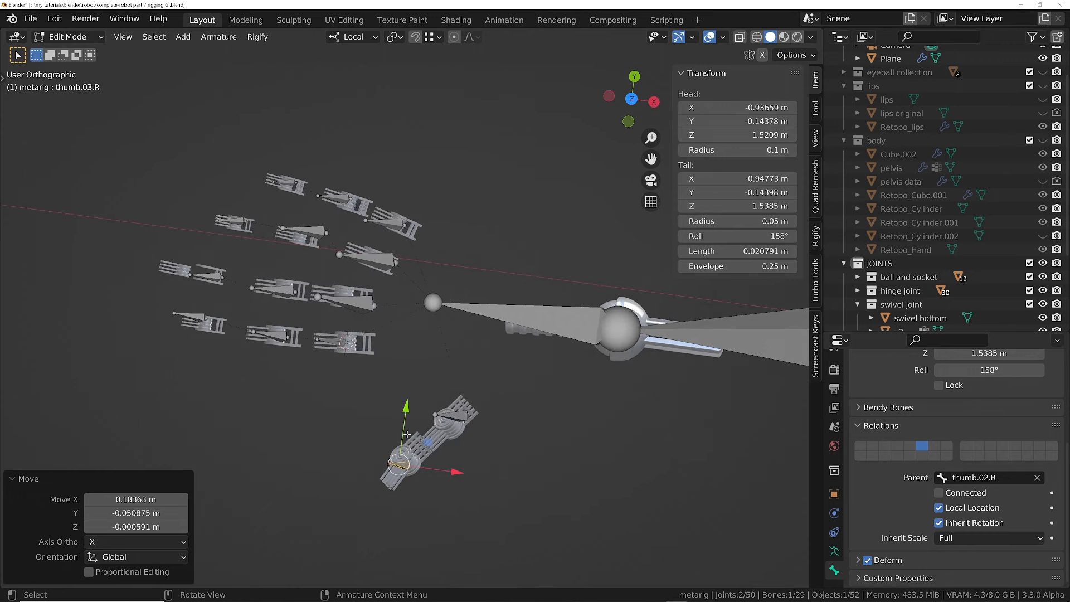
- Switch the metarig to Pose Mode and add a Copy Location constraint to the thumb.02.R bone
key("ctrl+Tab")
left_click(458, 427)
scroll(836, 525, "down", 3)
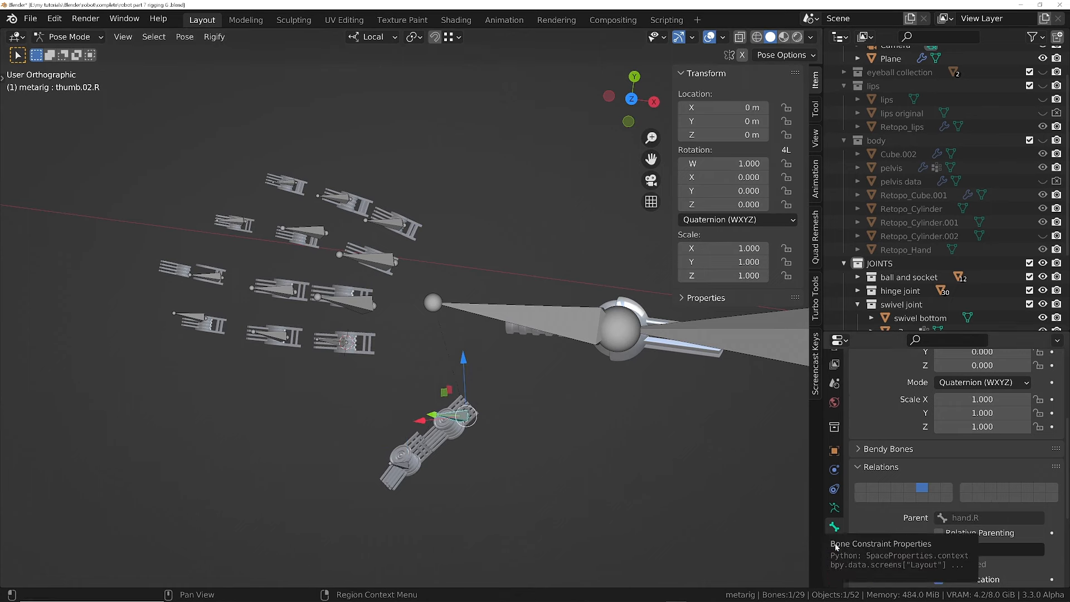
left_click(835, 547)
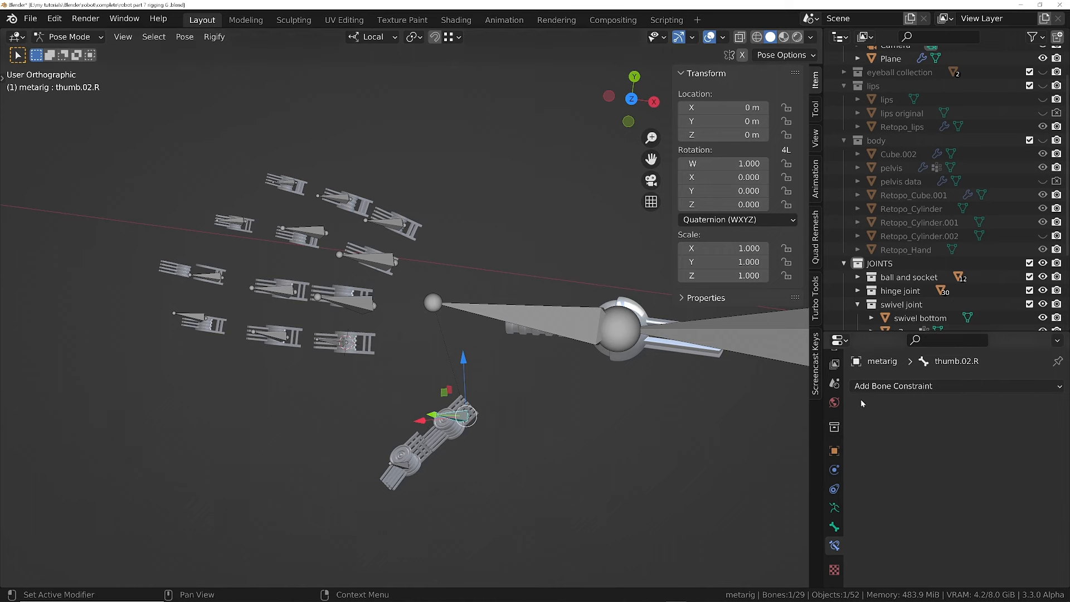
left_click(879, 386)
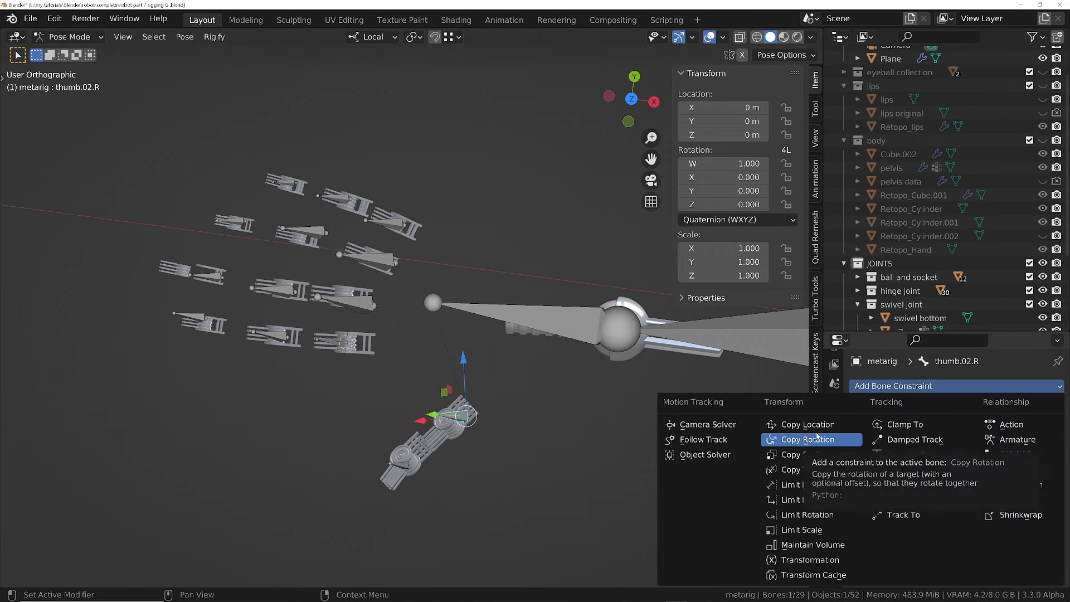
left_click(817, 426)
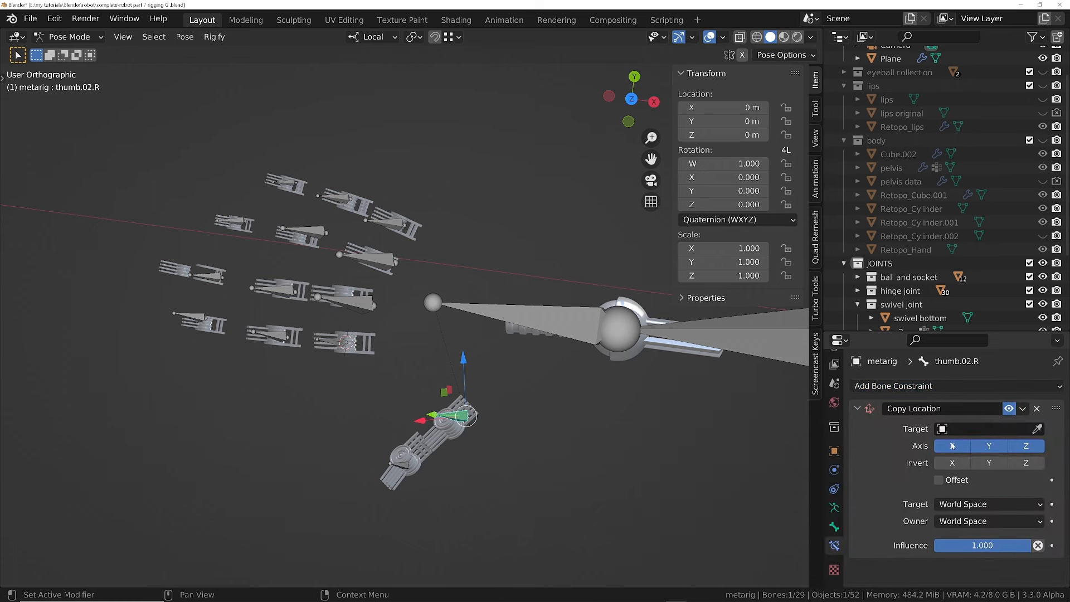
- Add a Copy Rotation constraint to thumb.02.R and enlarge the Properties editor to fit both constraints
left_click(947, 385)
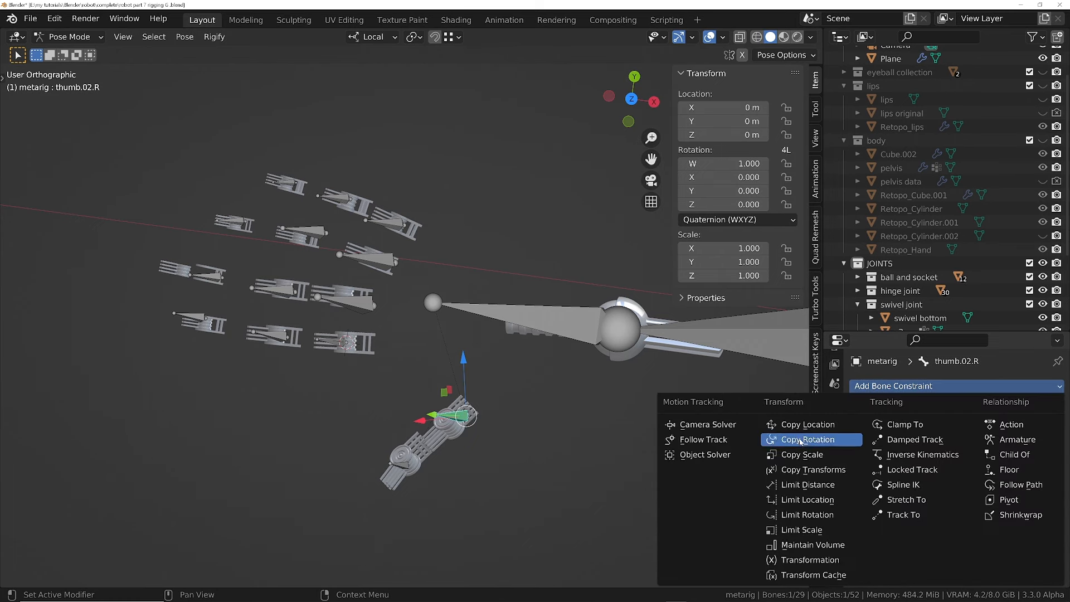
left_click(780, 442)
scroll(905, 507, "down", 1)
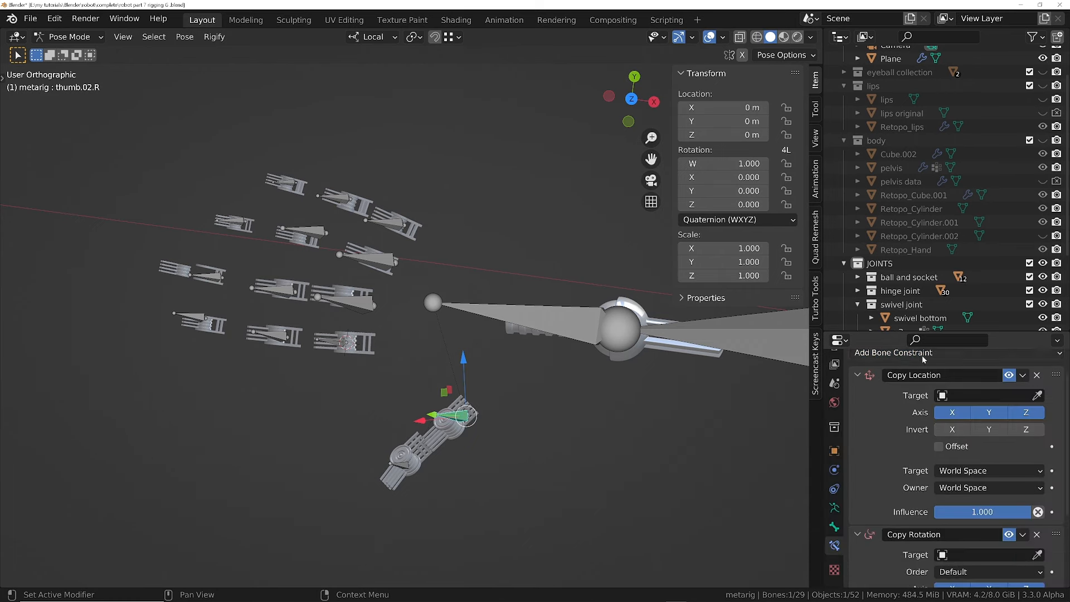
left_click_drag(928, 332, 920, 193)
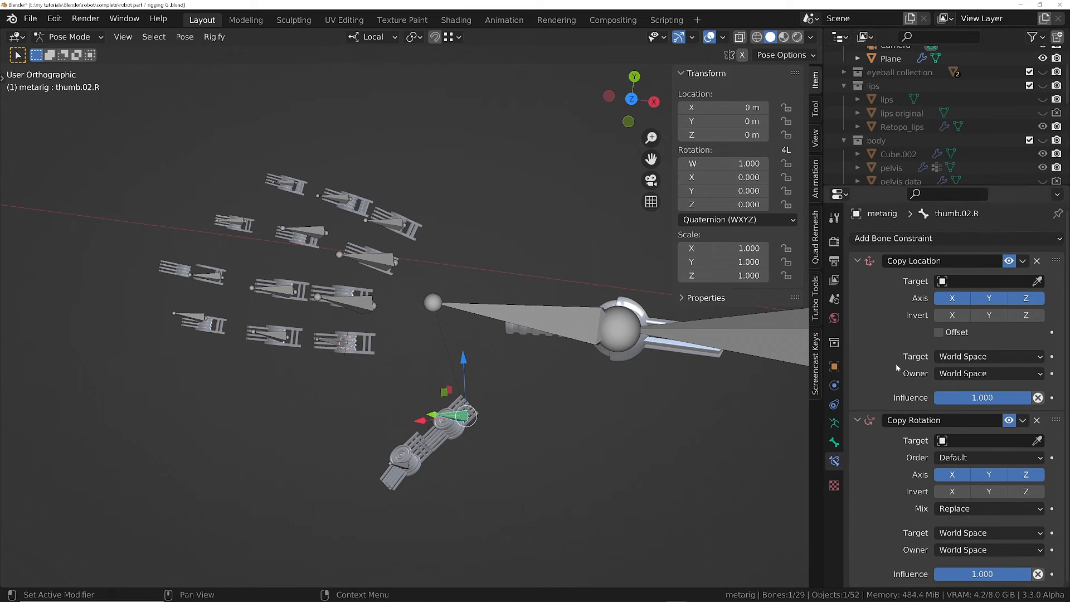
- Keep Copy Location's target at World Space; set Copy Rotation's target to Local Space and its owner to Custom Space
left_click(976, 358)
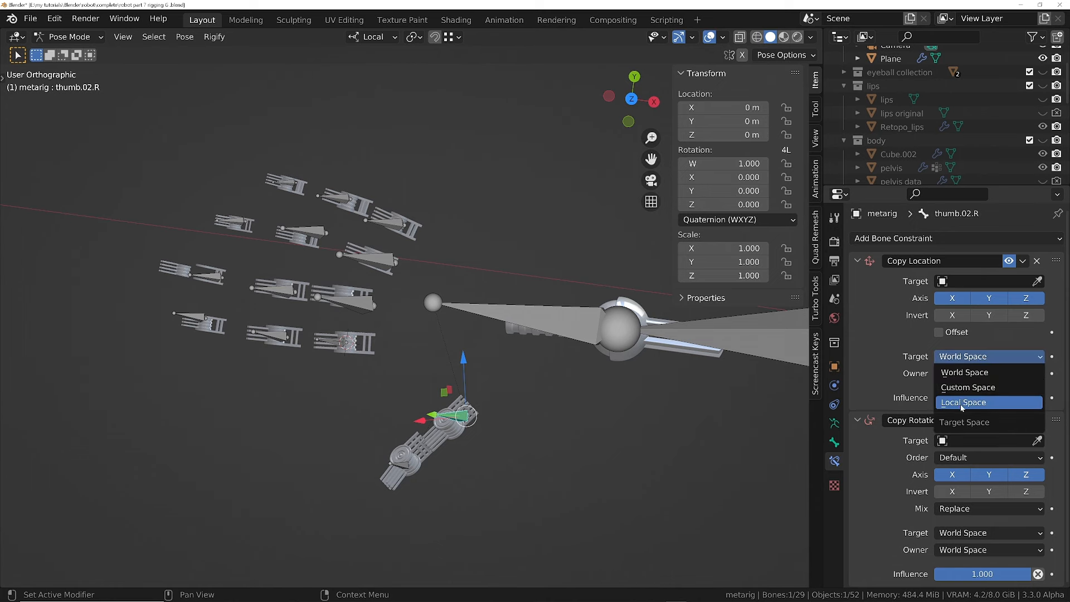
left_click(965, 372)
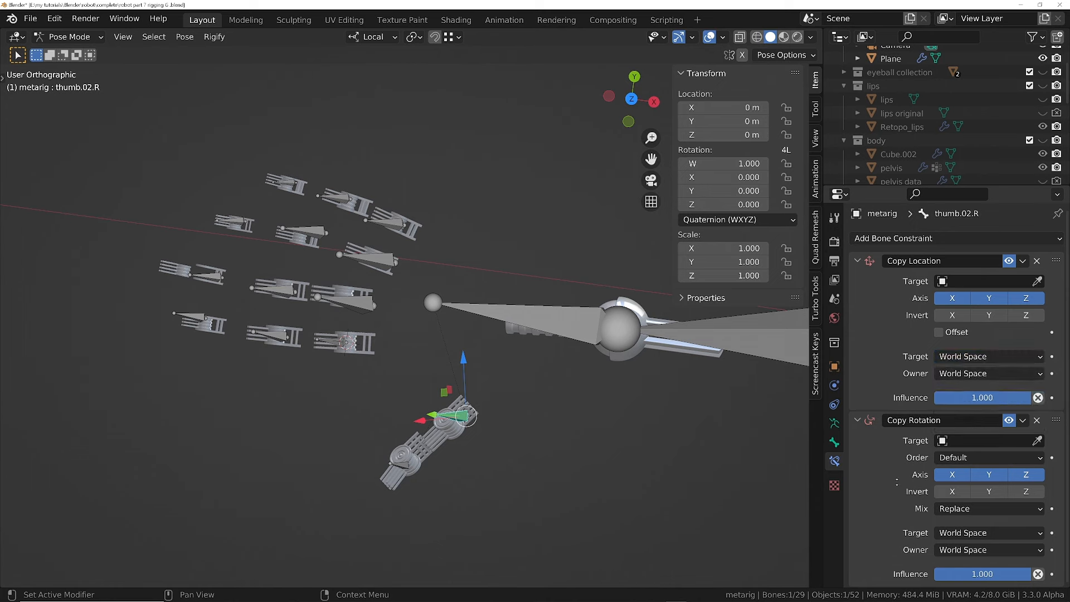
left_click(950, 533)
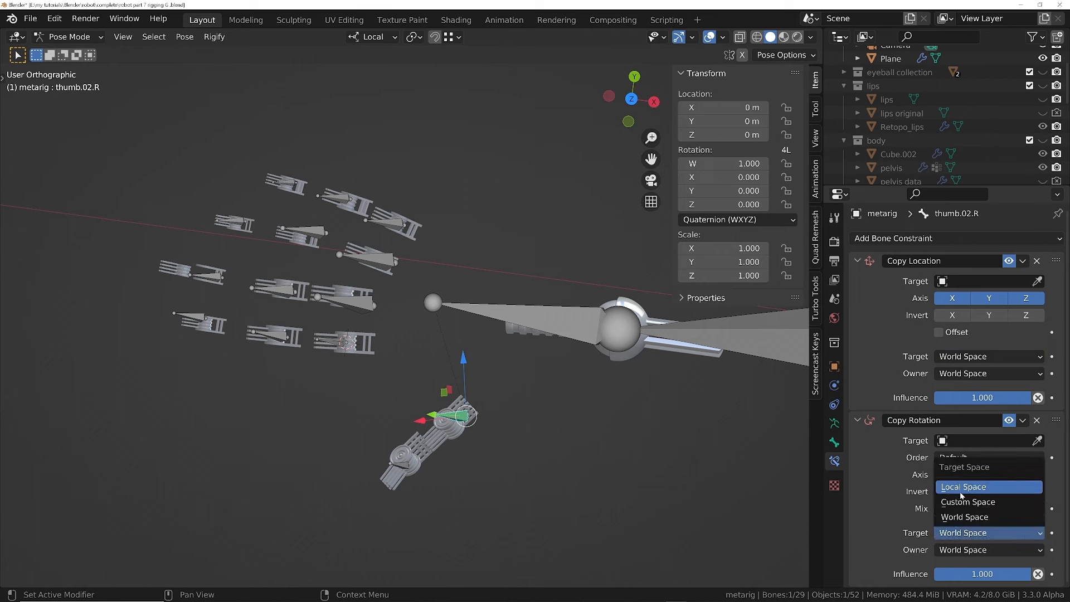
left_click(961, 490)
left_click(960, 550)
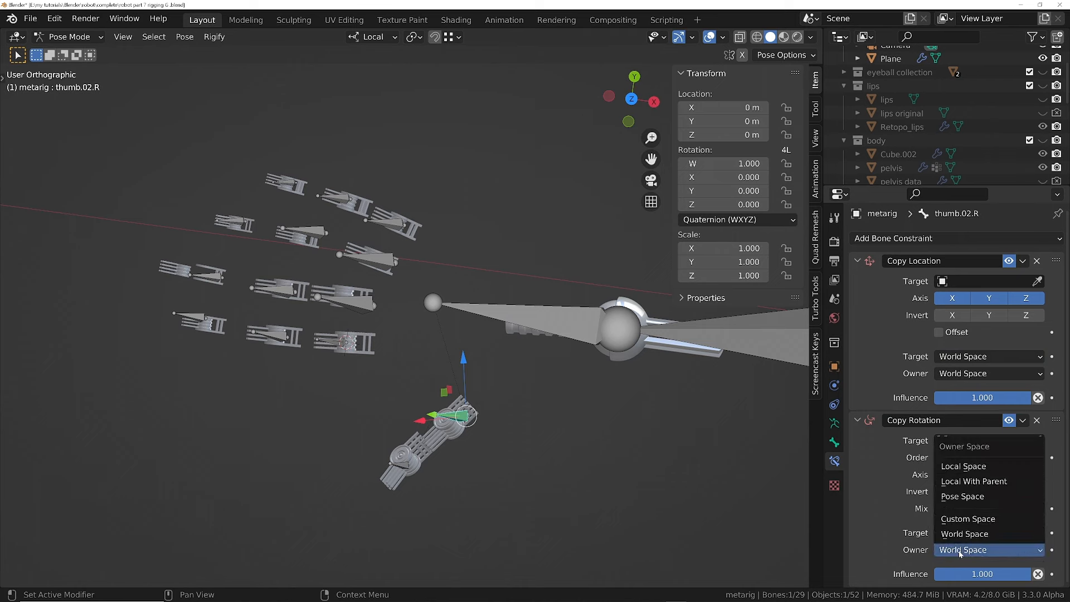
left_click(960, 517)
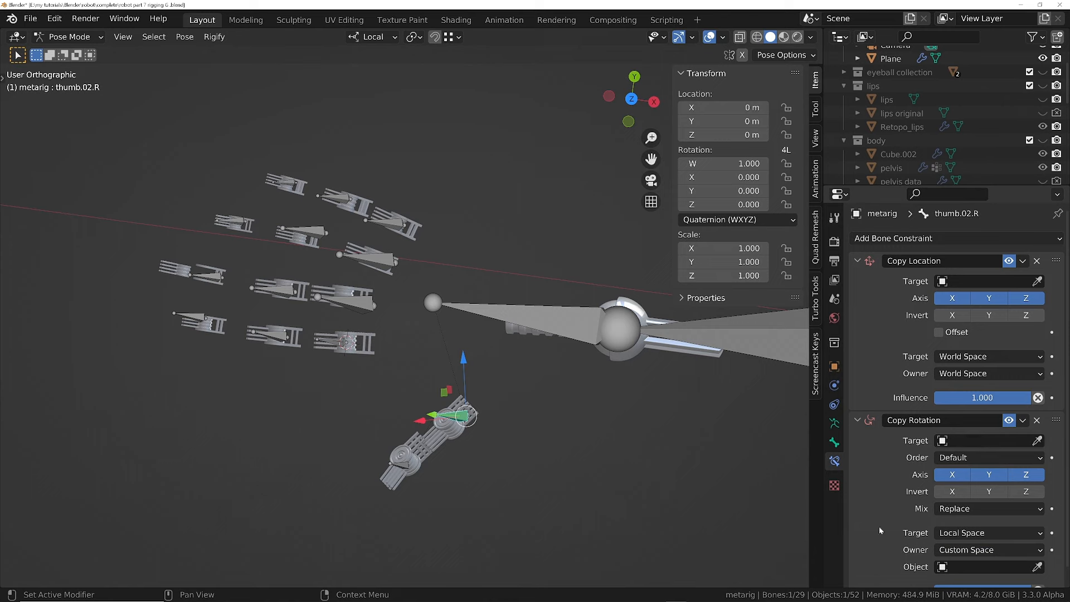
scroll(880, 530, "down", 1)
scroll(880, 531, "up", 1)
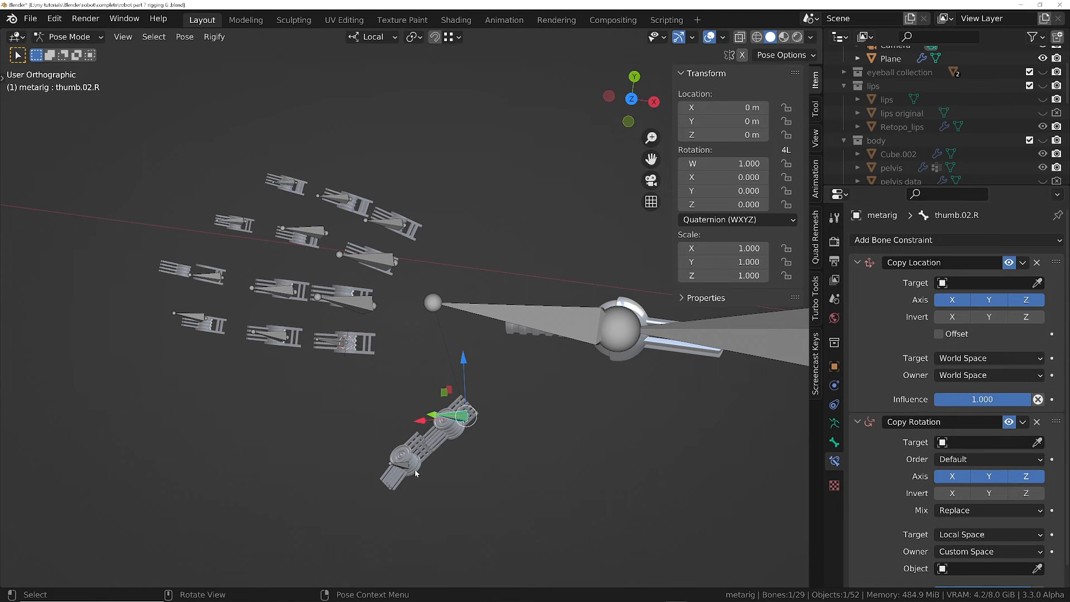
- Select all the right finger and thumb bones with thumb.02.R active and copy its constraints to them
left_click_drag(104, 147, 407, 387)
left_click_drag(338, 519, 419, 460)
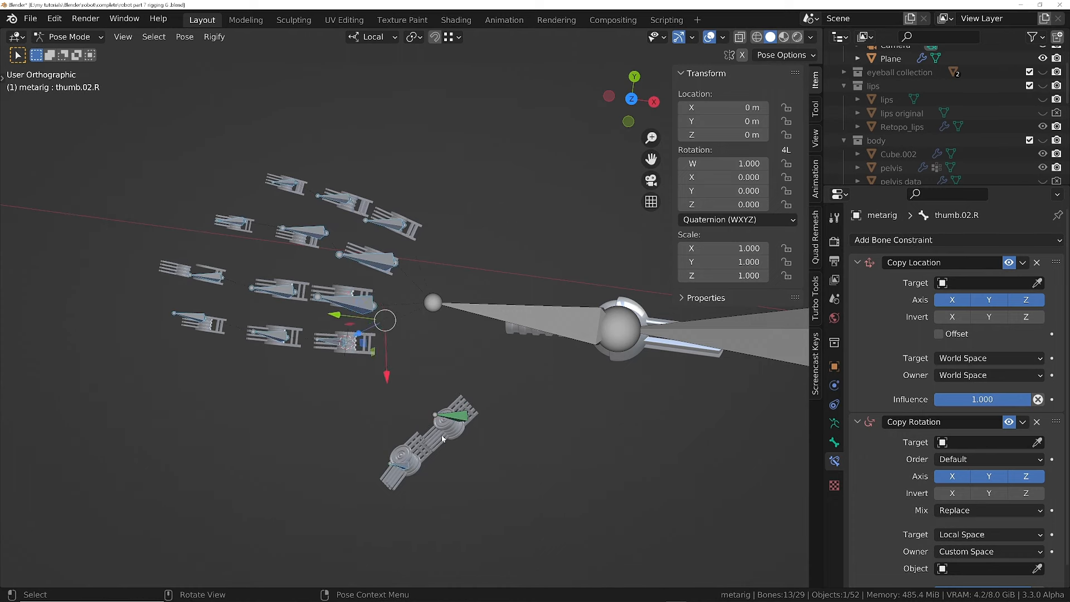
left_click(457, 419, "shift")
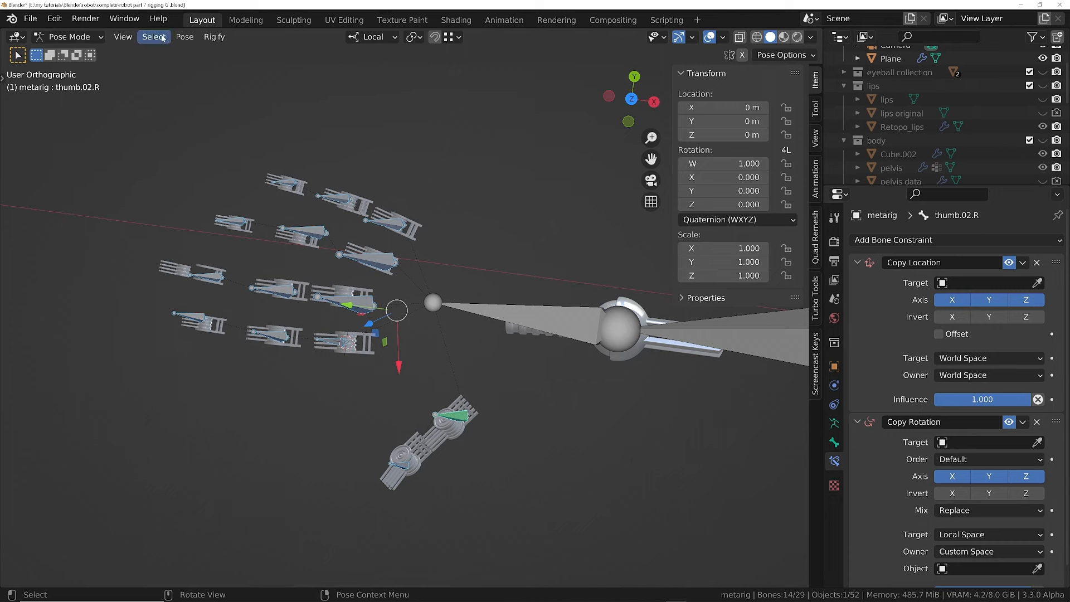
left_click(184, 37)
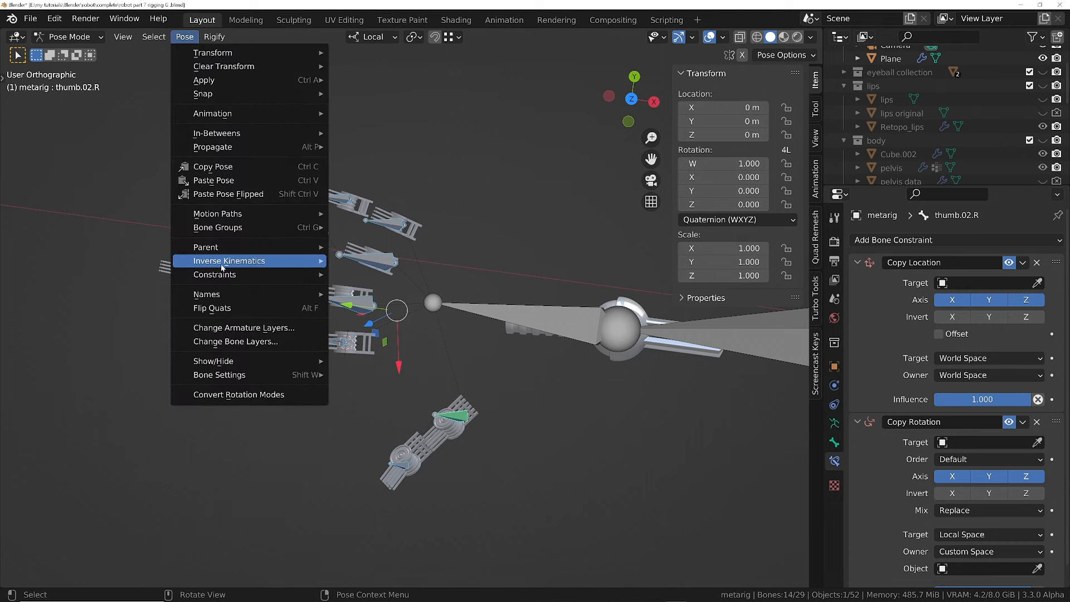
mouse_move(232, 279)
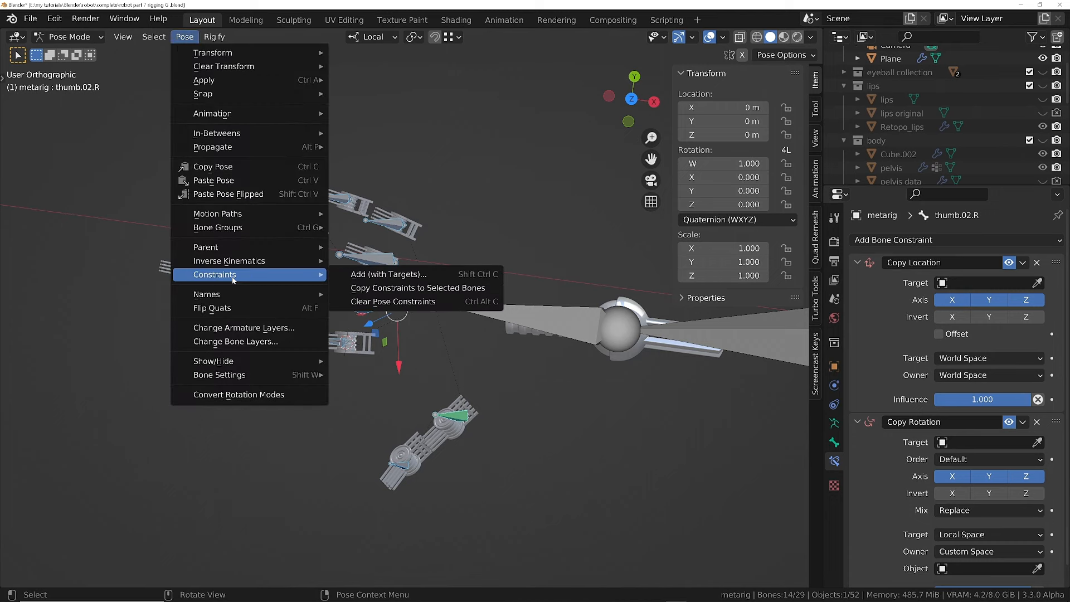
left_click(385, 288)
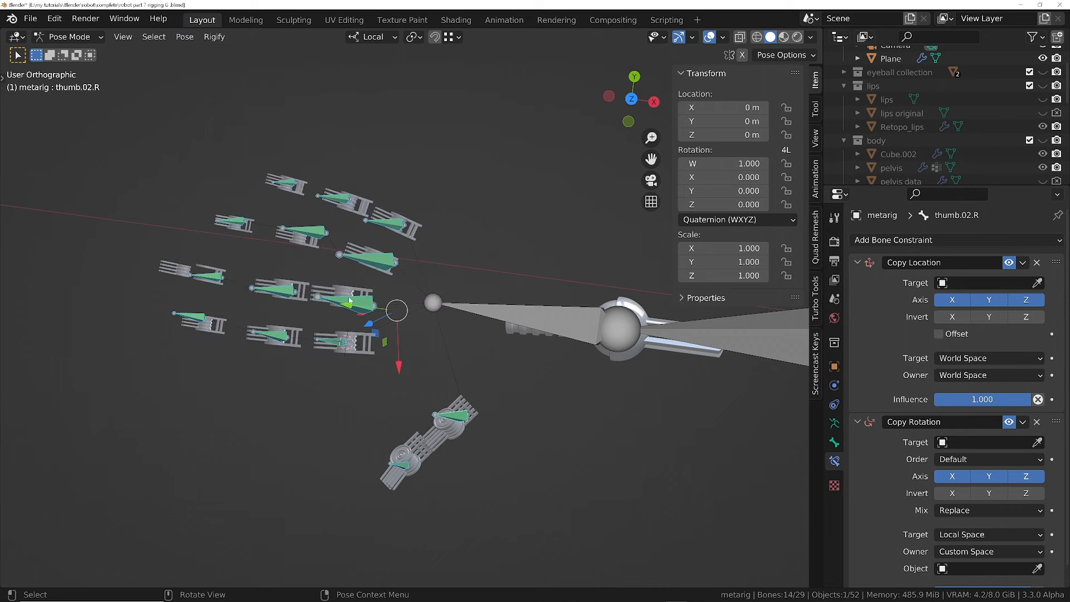
- Target thumb.02.R's Copy Location constraint at hinge 1.014 and its Copy Rotation constraint at hinge 2.014
left_click(386, 229)
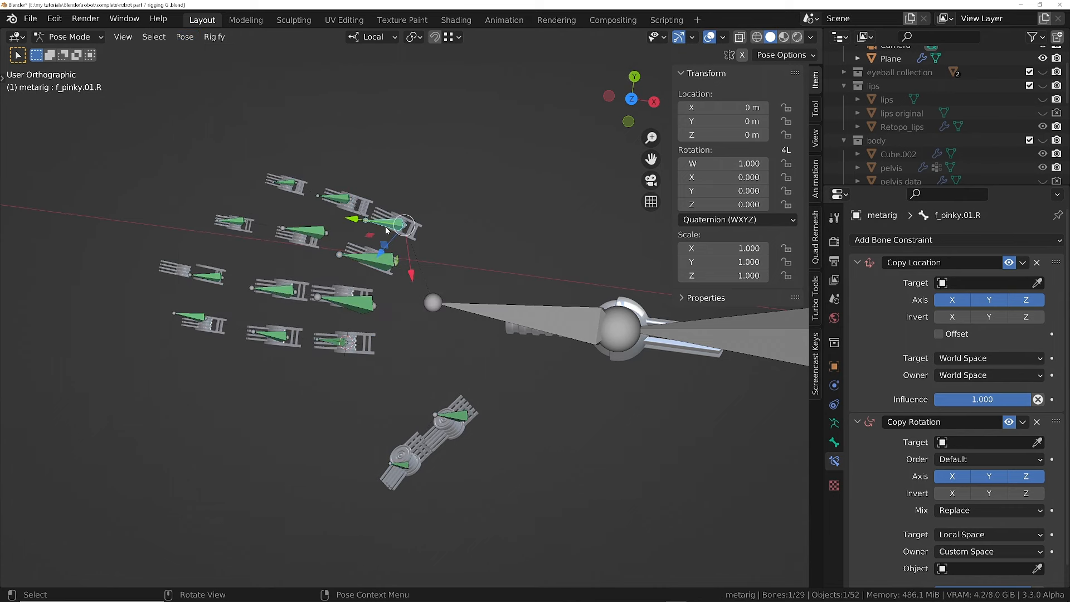
left_click(377, 260)
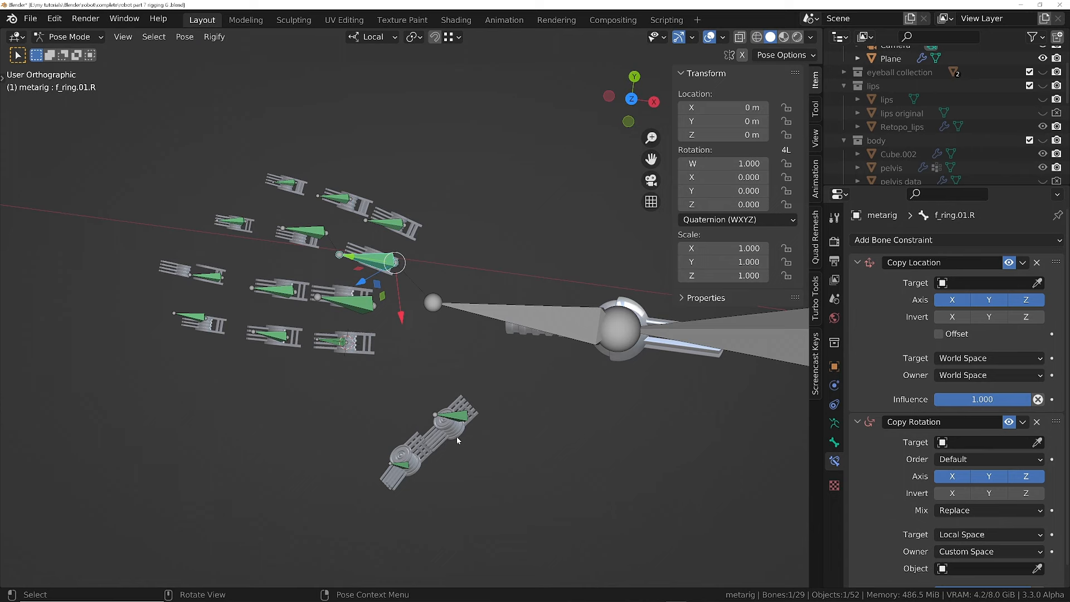
left_click(455, 421)
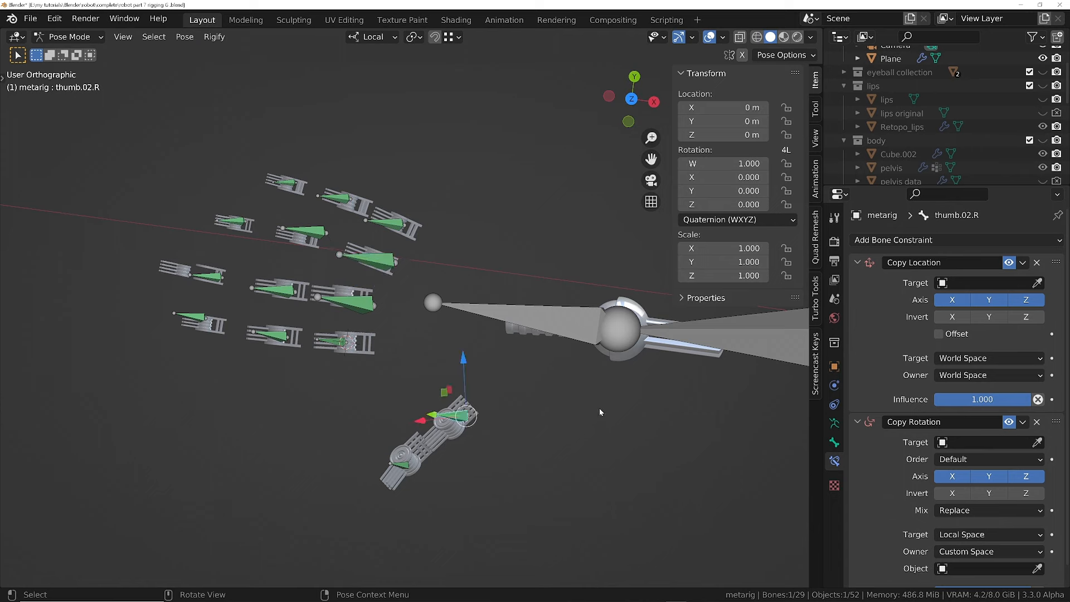
key("e")
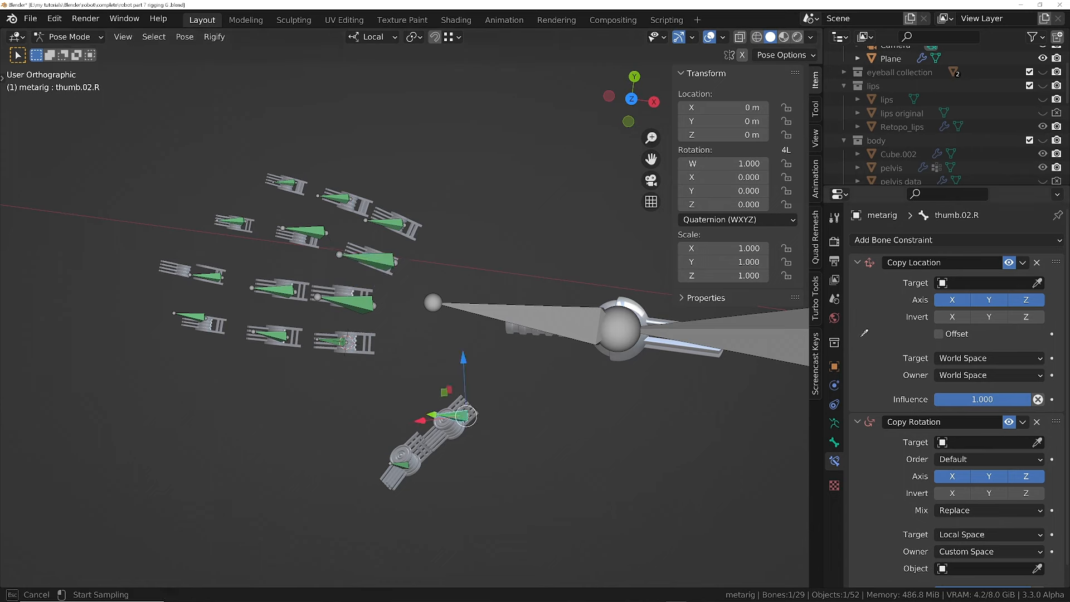
left_click(452, 407)
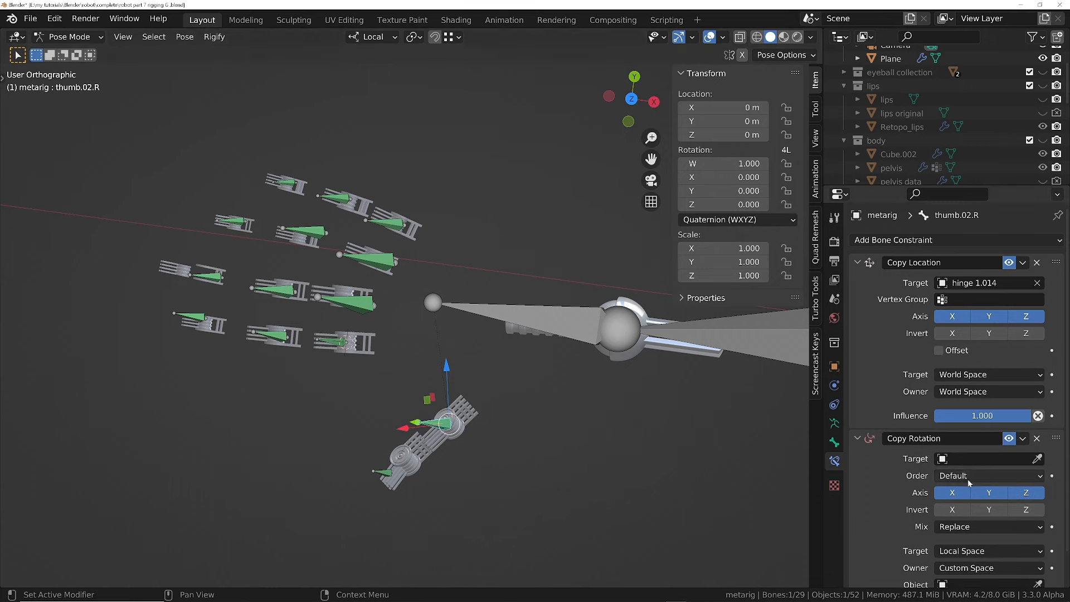
left_click(1038, 458)
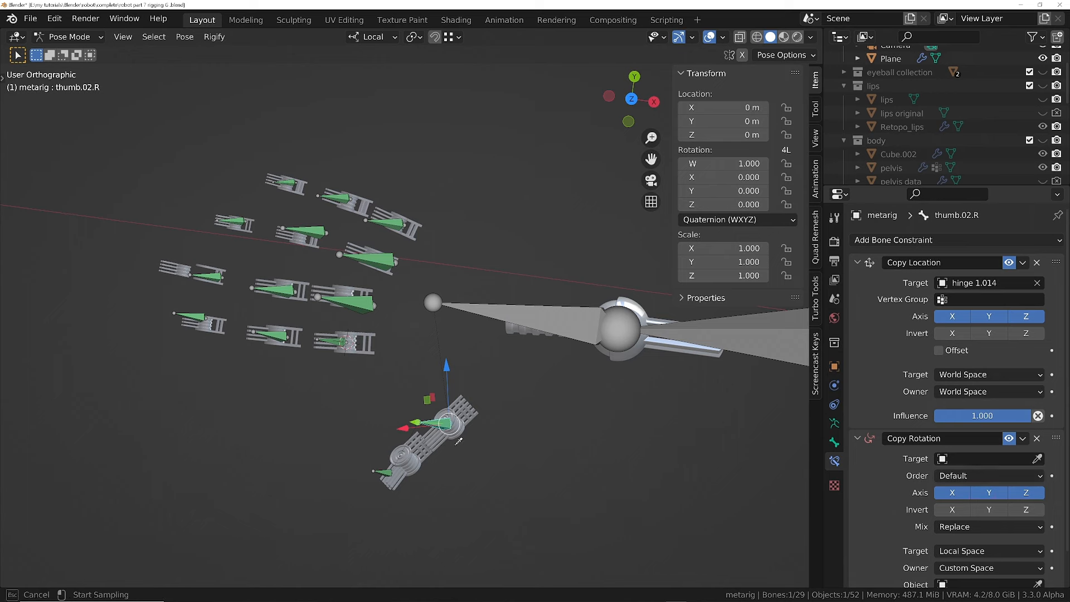
left_click(463, 420)
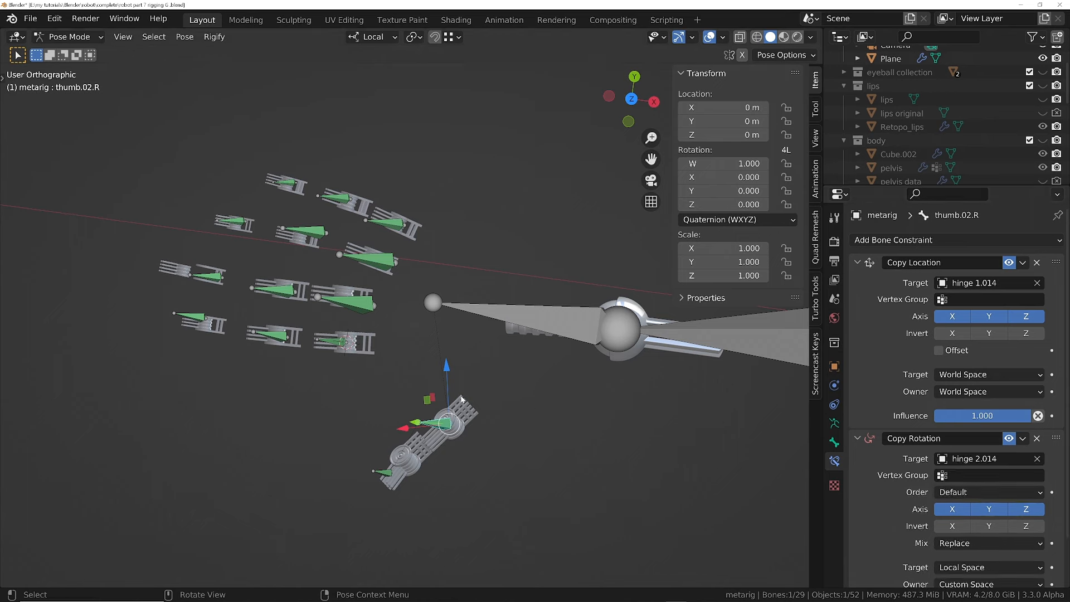
- Set hinge 1.014 as the custom-space object of thumb.02.R's Copy Rotation constraint
middle_click_drag(524, 454, 500, 407)
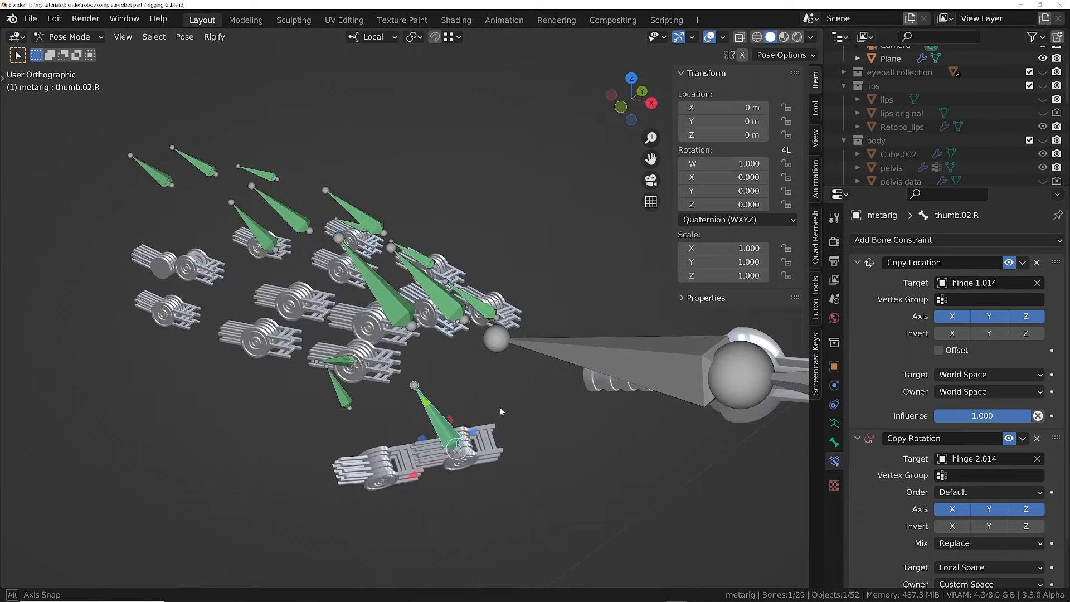
middle_click_drag(480, 453, 443, 466)
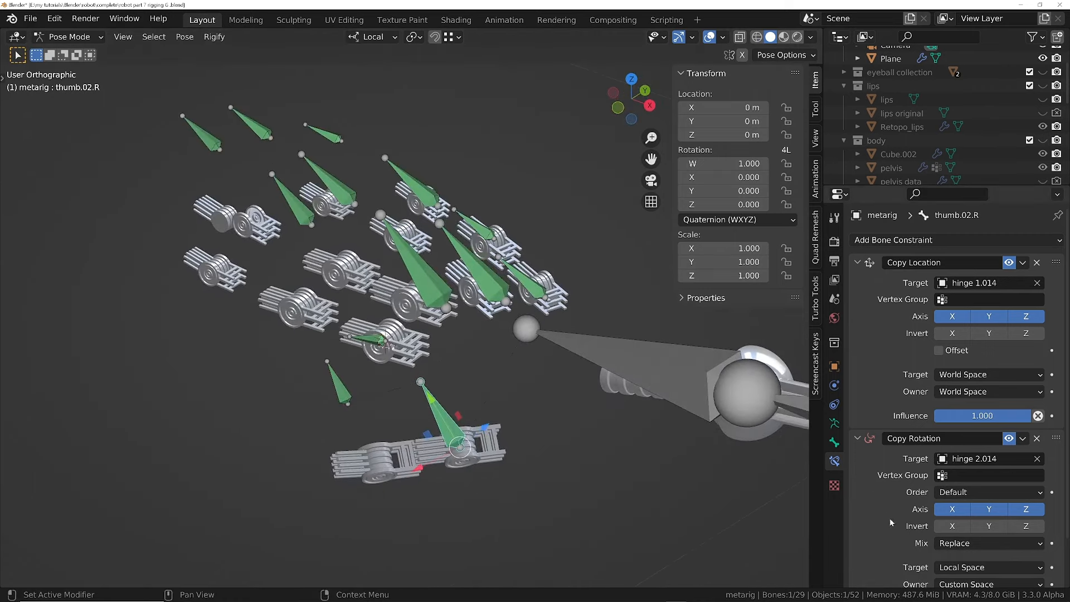
scroll(890, 517, "down", 2)
left_click(1038, 550)
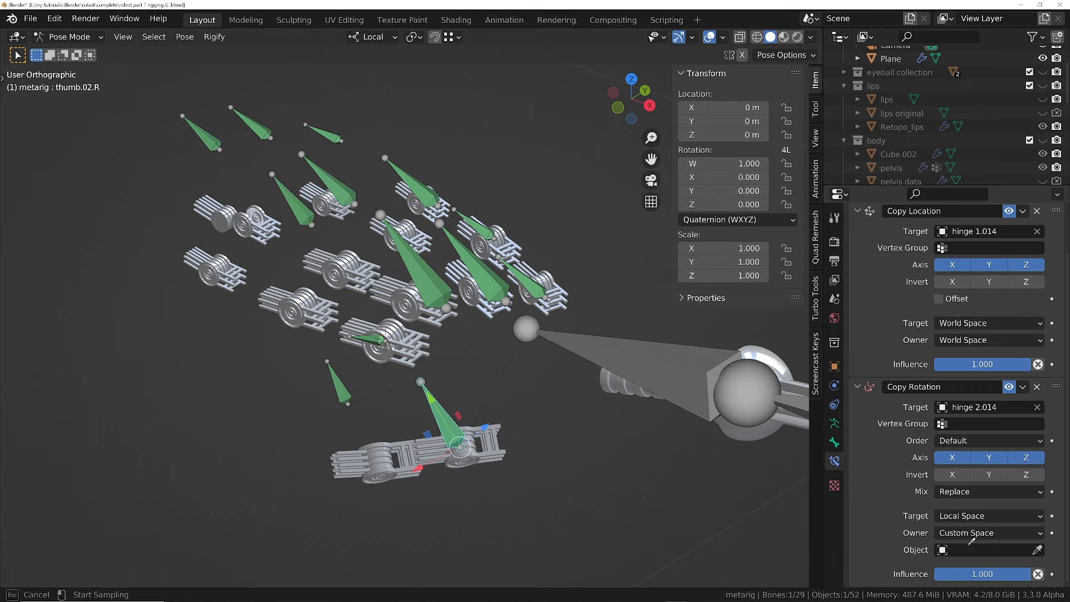
left_click(493, 449)
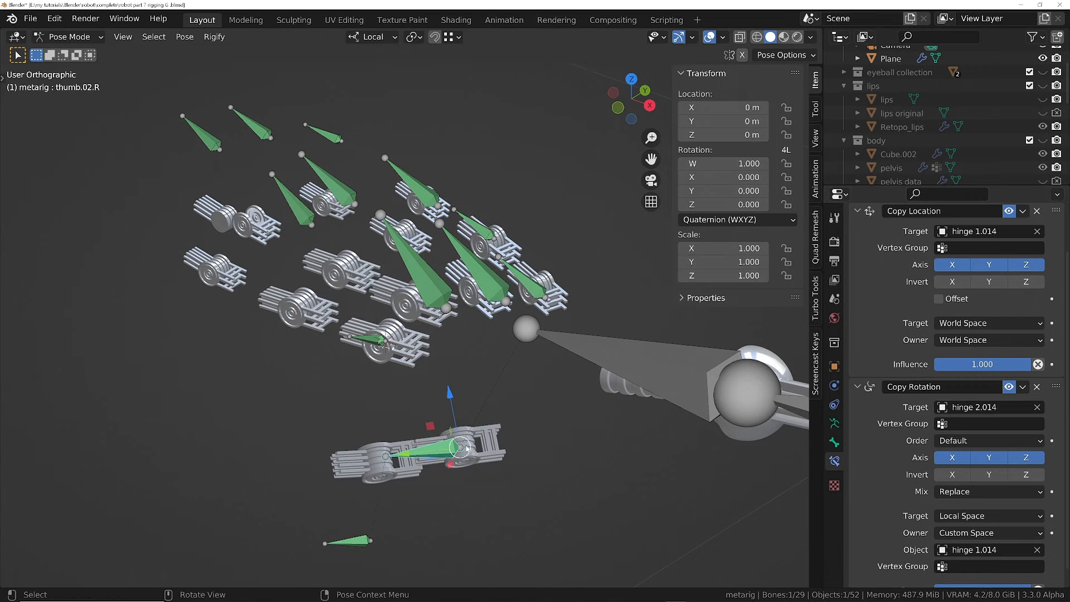
- Target thumb.03.R's Copy Location and Copy Rotation at hinge 1.015 and sample the outer thumb hinge as its custom-space object
middle_click_drag(460, 446, 367, 519)
left_click(359, 524)
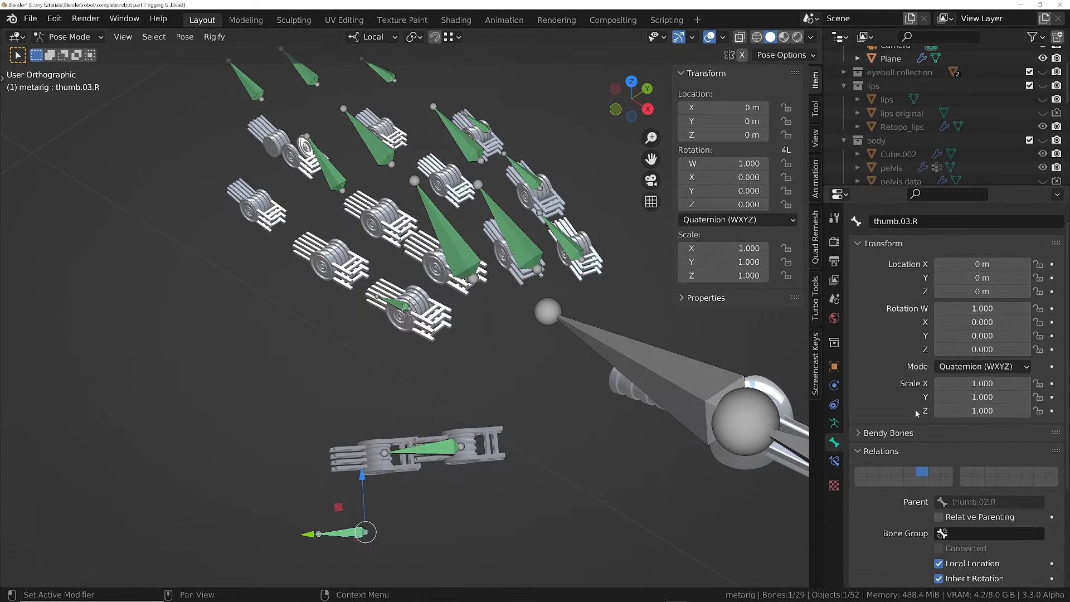
left_click(834, 460)
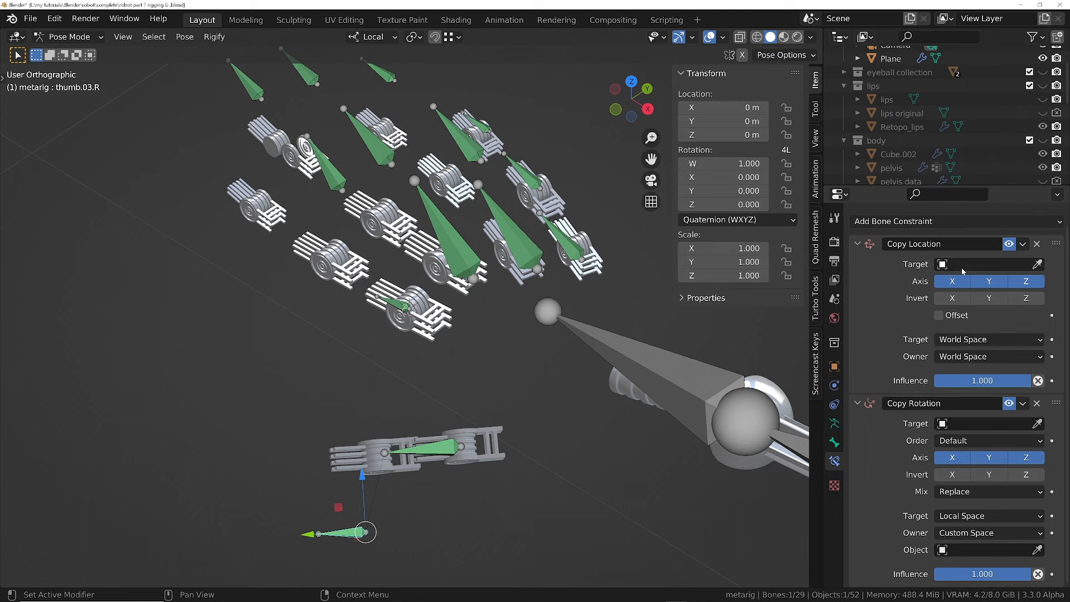
key("e")
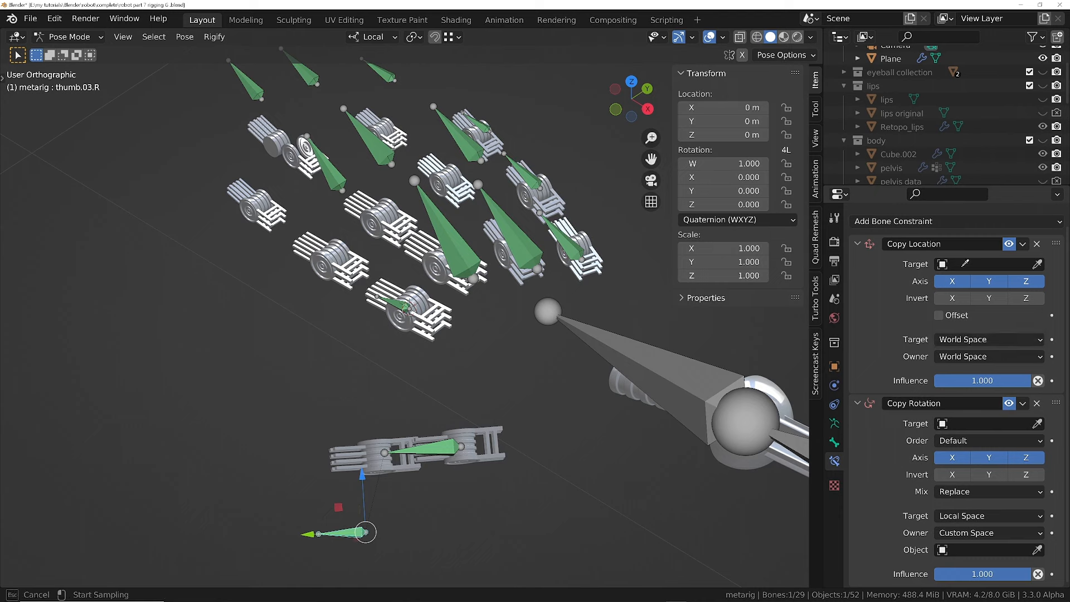
left_click(372, 440)
key("e")
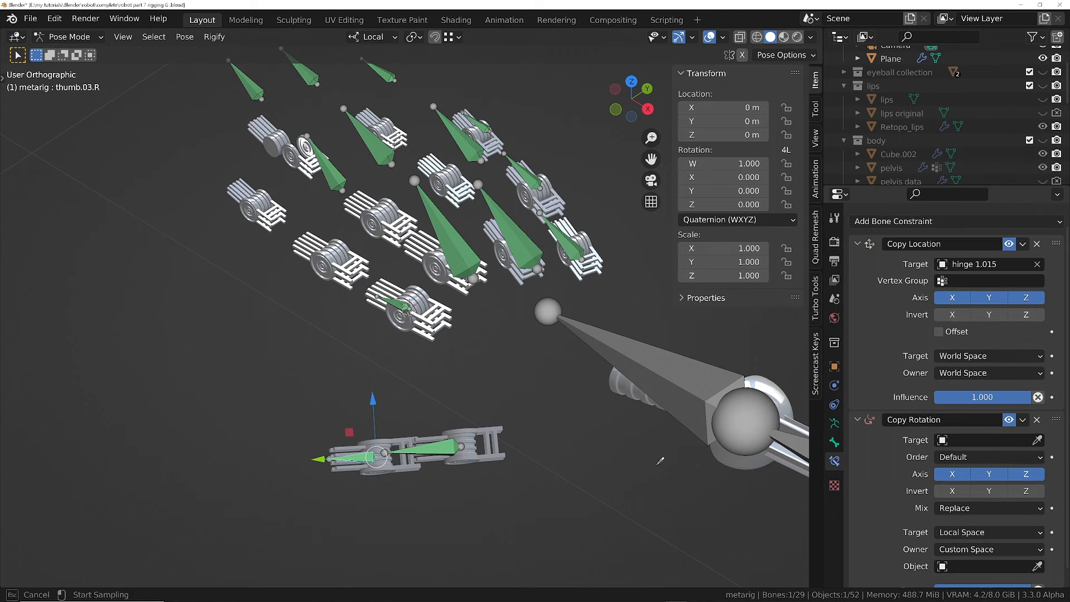
left_click(388, 471)
scroll(981, 501, "down", 2)
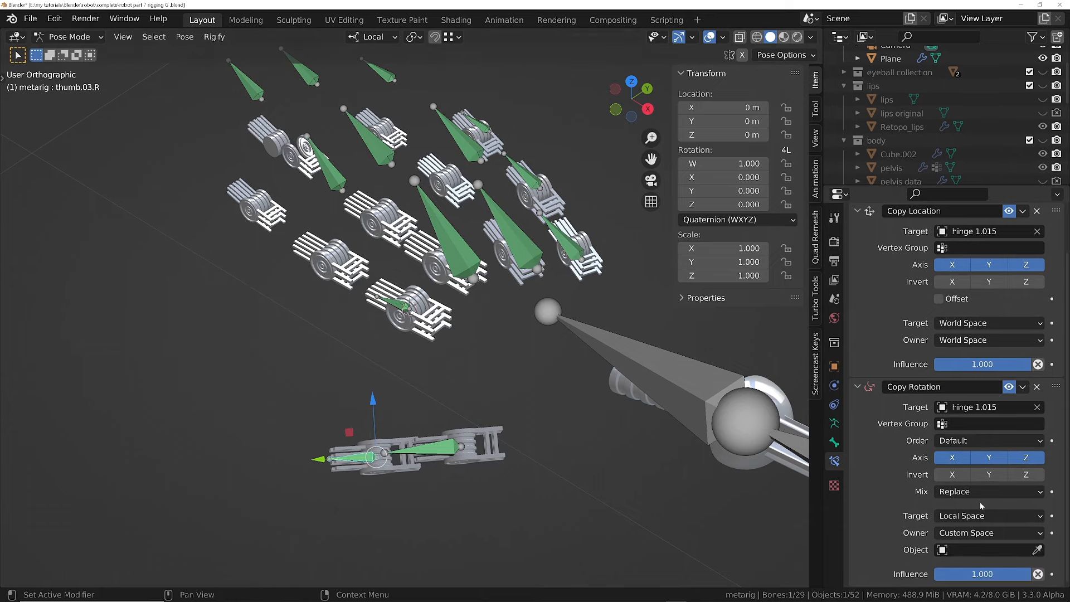
key("e")
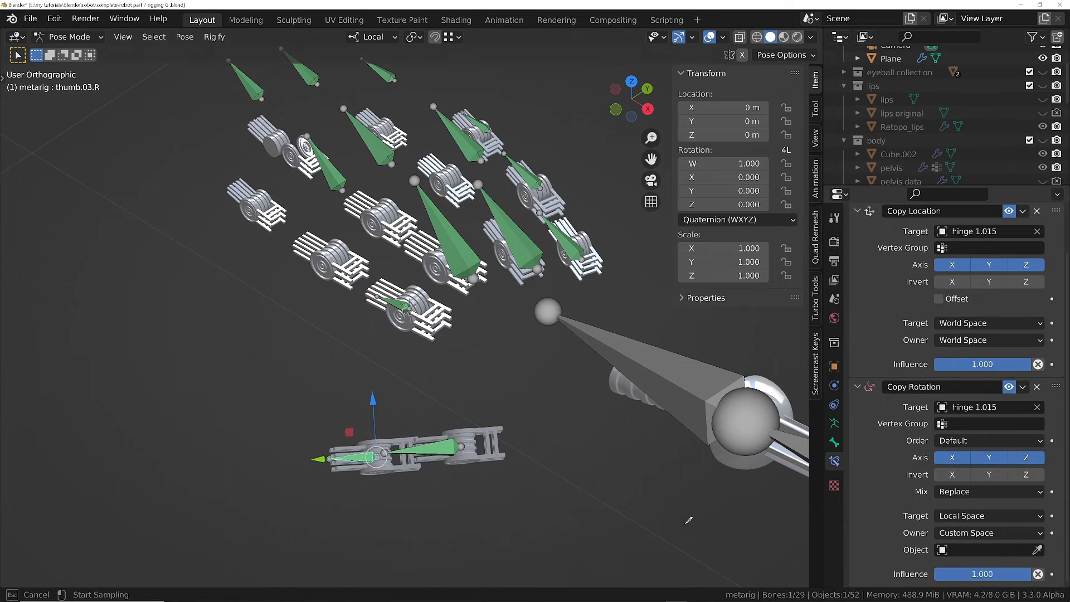
left_click(400, 470)
- Target f_index.01.R's Copy Location at hinge 1.002, and use hinge 2.002 as its Copy Rotation target and custom-space object
middle_click_drag(400, 470, 405, 460)
middle_click_drag(397, 340, 381, 263)
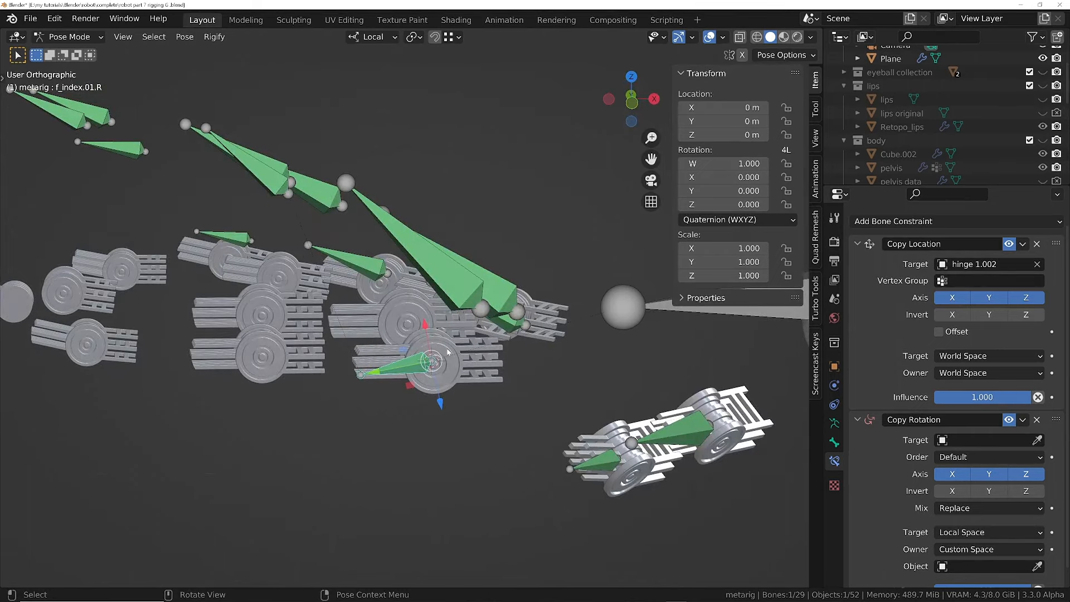
middle_click_drag(448, 352, 396, 347)
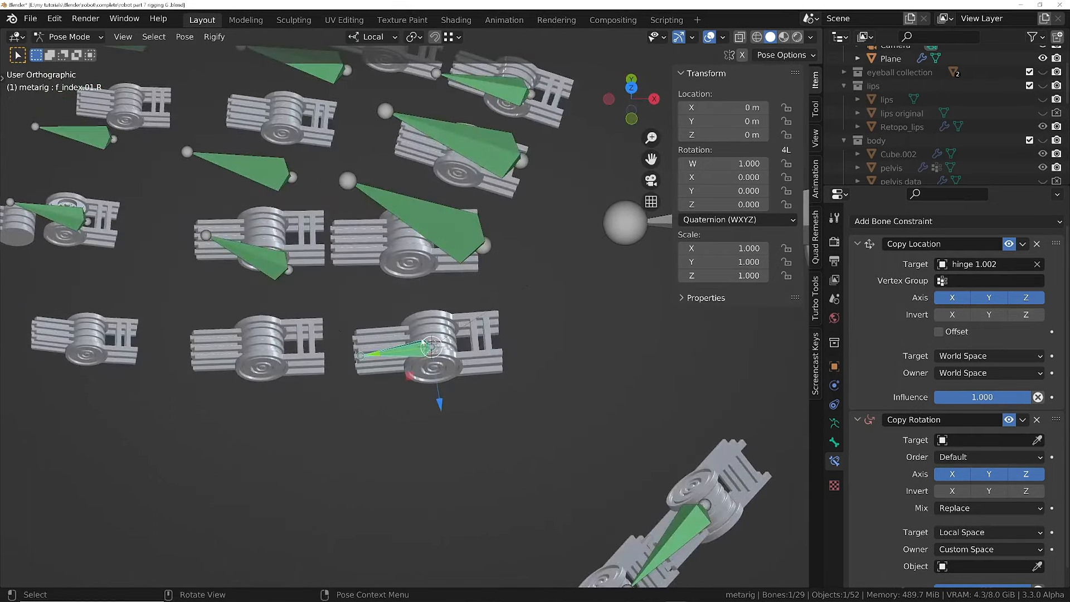
left_click(1037, 440)
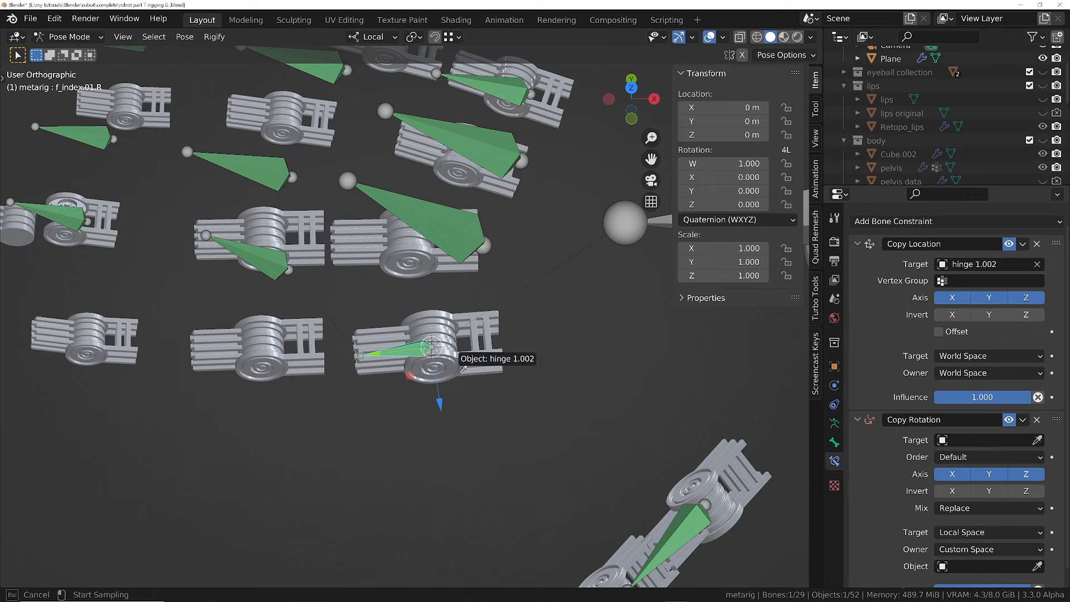
left_click(379, 340)
scroll(964, 496, "down", 2)
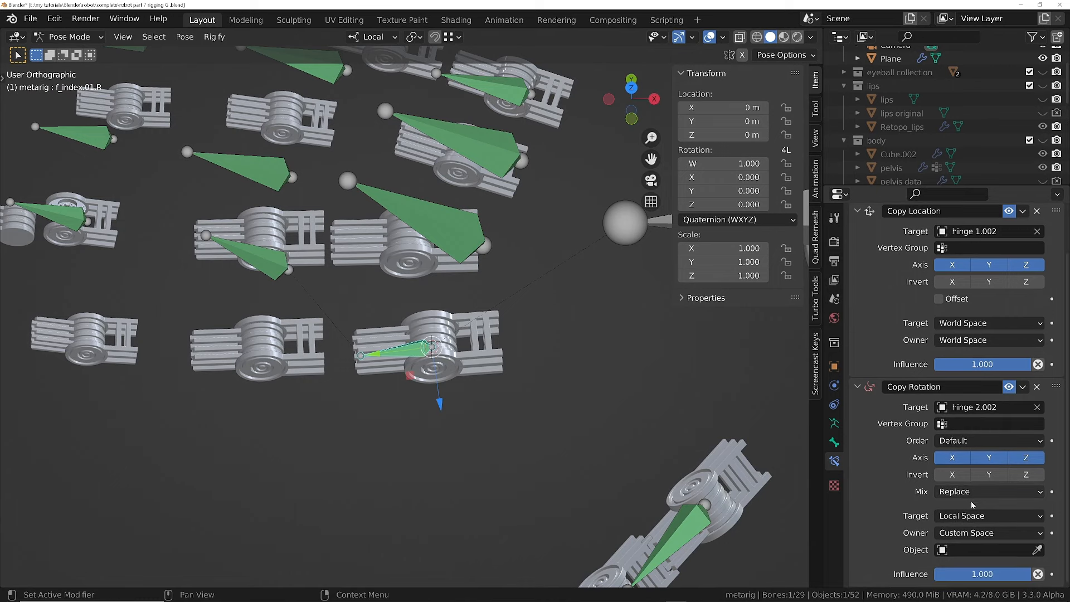
key("e")
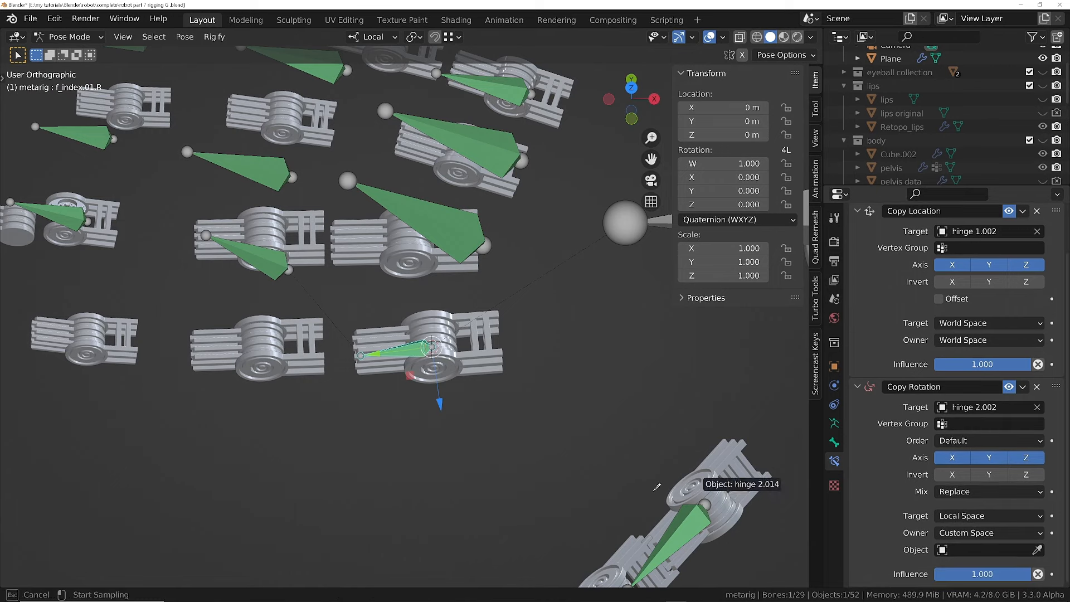
left_click(376, 334)
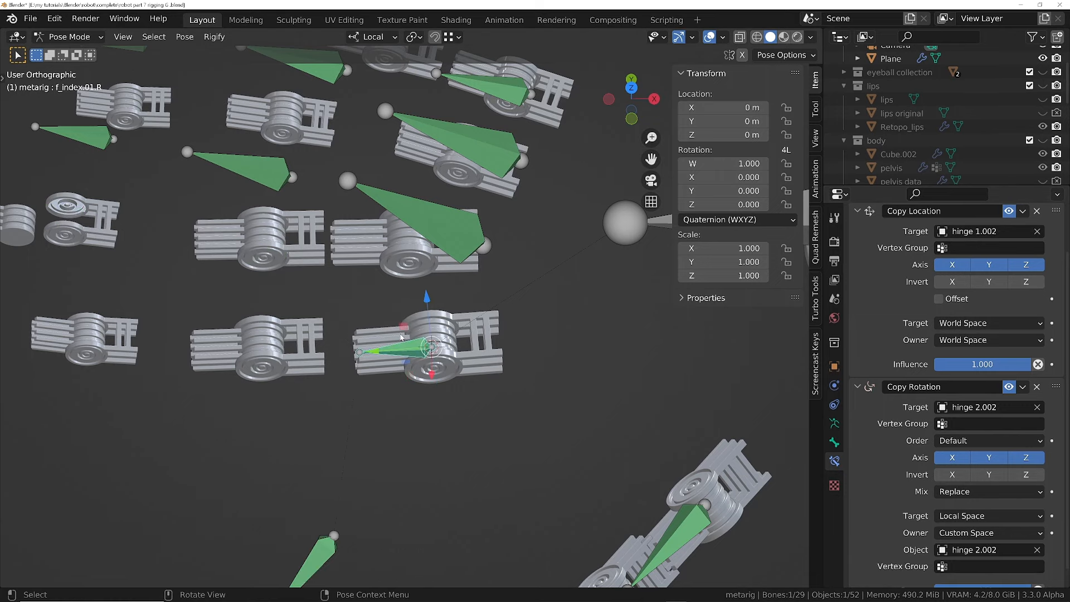
- Use hinge 2.003 as f_index.02.R's Copy Location target, Copy Rotation target and custom-space object
scroll(402, 344, "down", 3)
left_click(350, 469)
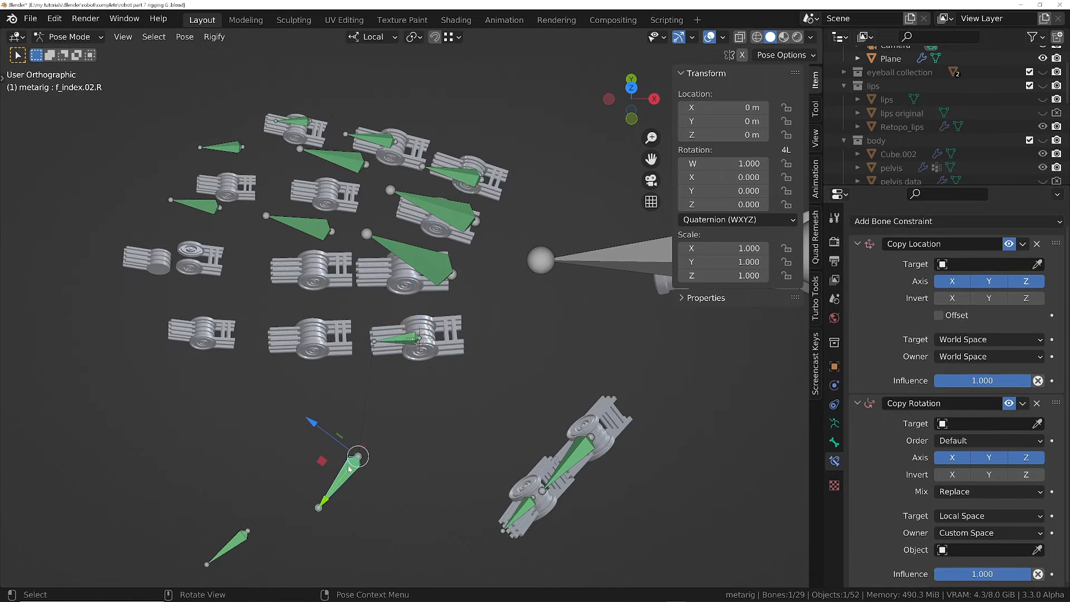
key("e")
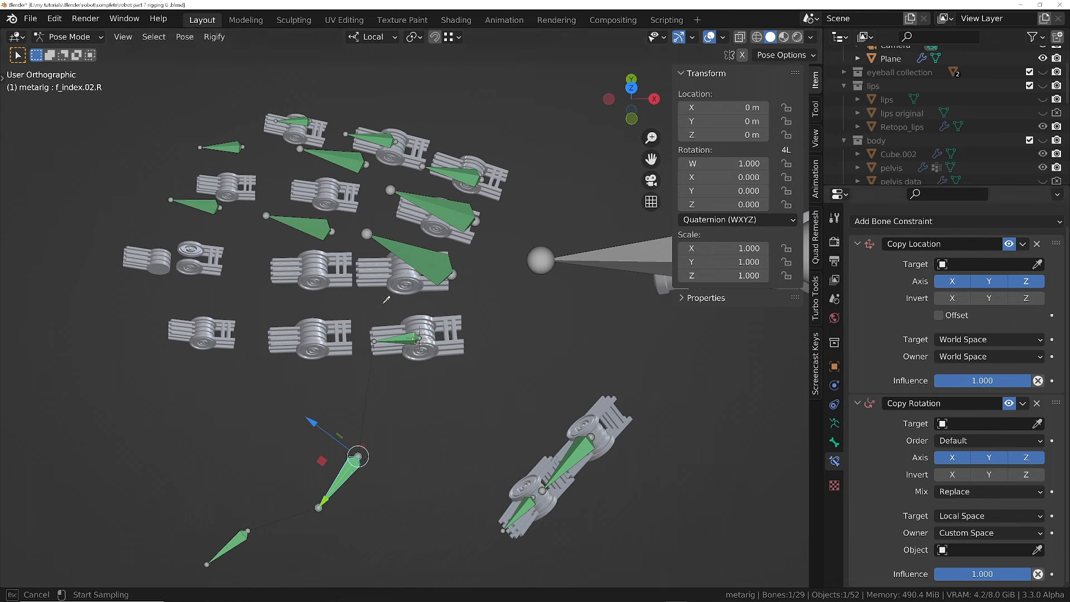
left_click(287, 331)
key("e")
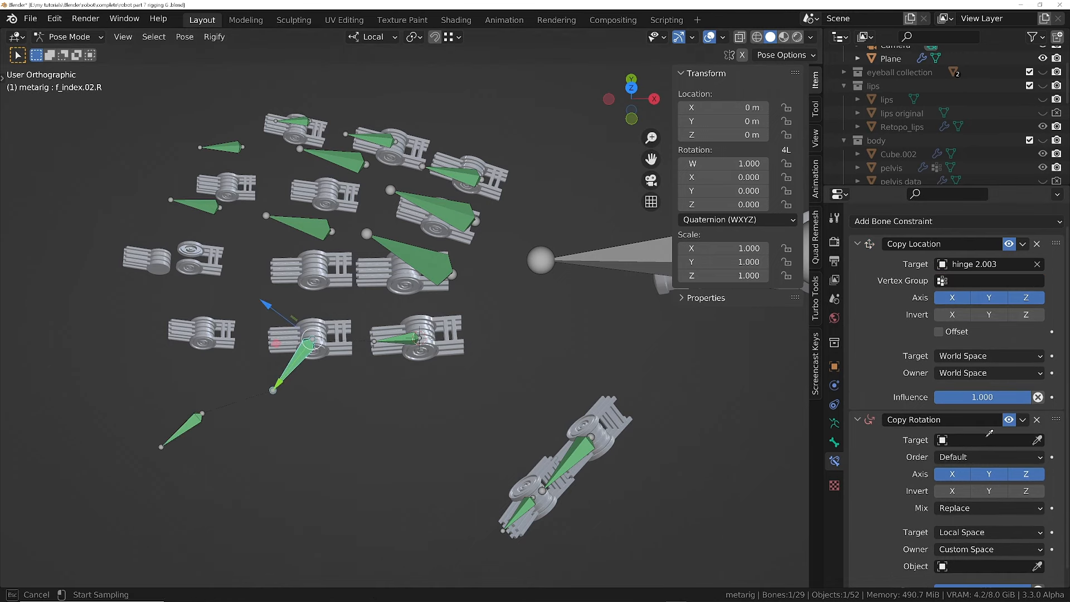
left_click(284, 330)
scroll(1004, 535, "down", 2)
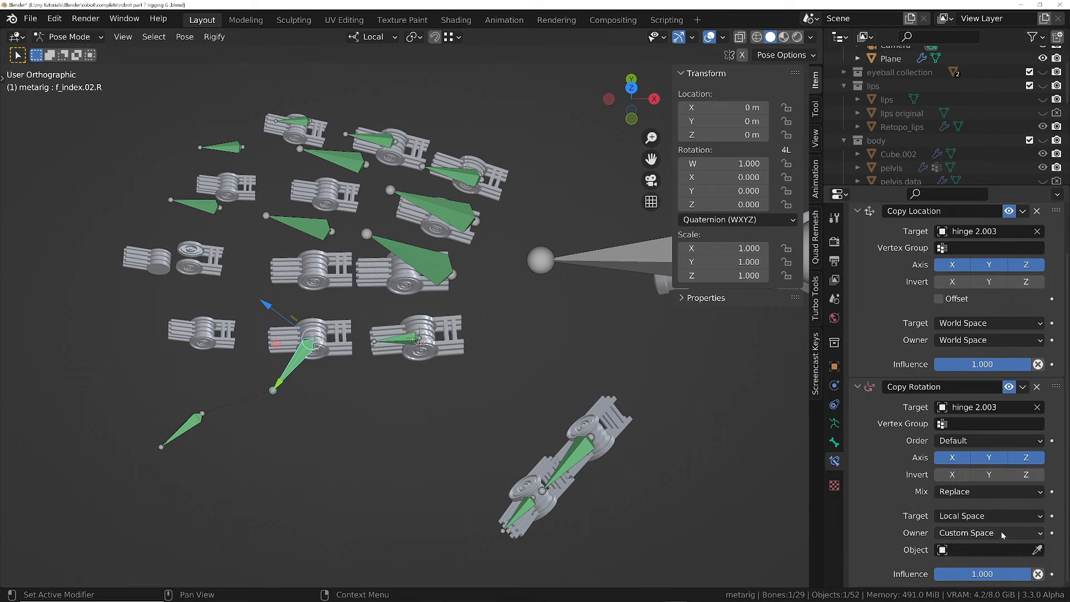
key("e")
left_click(301, 337)
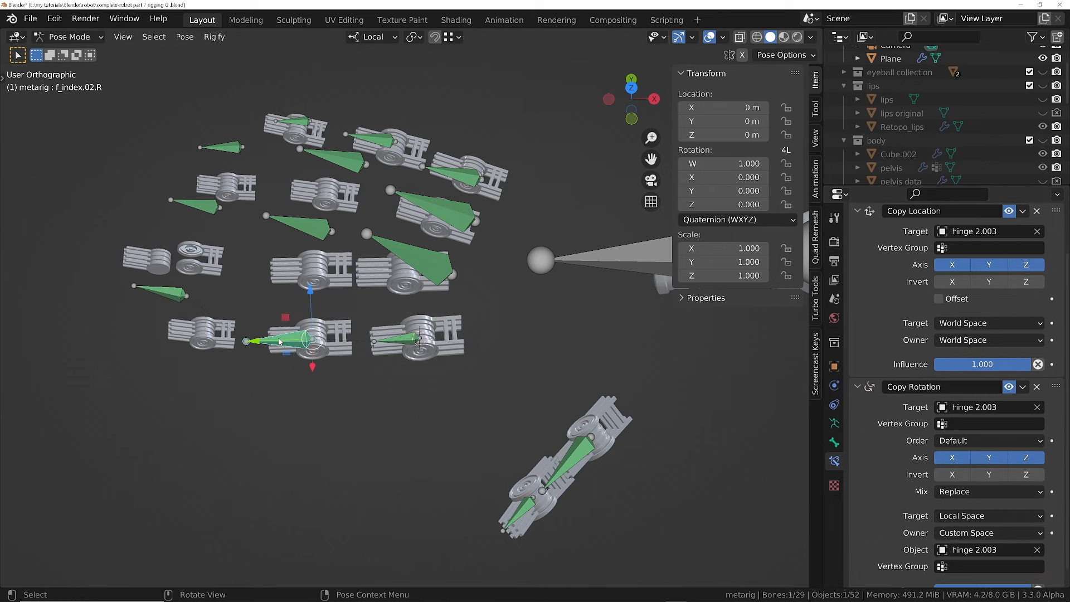
- Assign the outermost index hinge to the index fingertip bone's Copy Location, Copy Rotation and custom-space object
left_click(161, 293)
left_click(184, 329)
left_click(184, 328)
left_click(184, 328)
- Assign the middle finger's knuckle hinge to f_middle.01.R's Copy Location, Copy Rotation and custom-space object
left_click(418, 261)
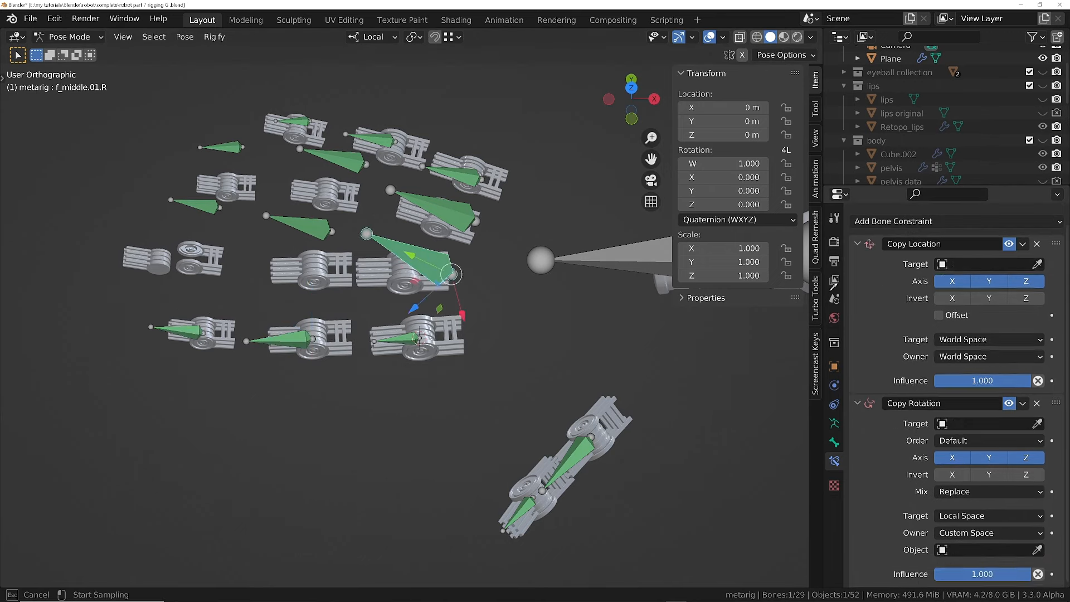
left_click(373, 278)
left_click(368, 278)
left_click(360, 279)
- Assign the middle finger's second hinge to the constraints of that finger's second bone
left_click(237, 245)
key("e")
left_click(287, 262)
left_click(173, 245)
- Snap the displaced middle fingertip hinge part into place and target f_middle.03.R's Copy Location and Copy Rotation at hinge 2.009
key("ctrl+Tab")
scroll(200, 256, "up", 4)
middle_click_drag(245, 335, 251, 295)
key("alt+a")
left_click(176, 309)
key("shift+s")
left_click(290, 344)
key("ctrl+Tab")
left_click(310, 338)
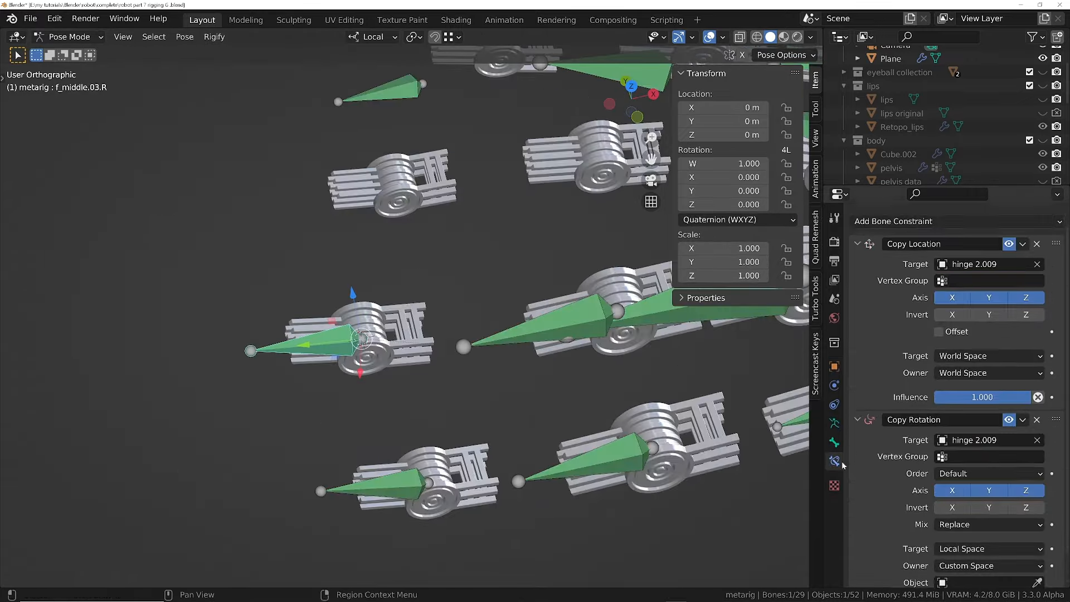
- Assign each ring finger bone's constraints to its own hinge, using hinge 2.010 for f_ring.03.R's Copy Location and Copy Rotation
left_click(549, 345)
left_click(1037, 264)
left_click(543, 371)
left_click(1037, 424)
left_click(543, 371)
left_click(384, 285)
left_click(245, 251)
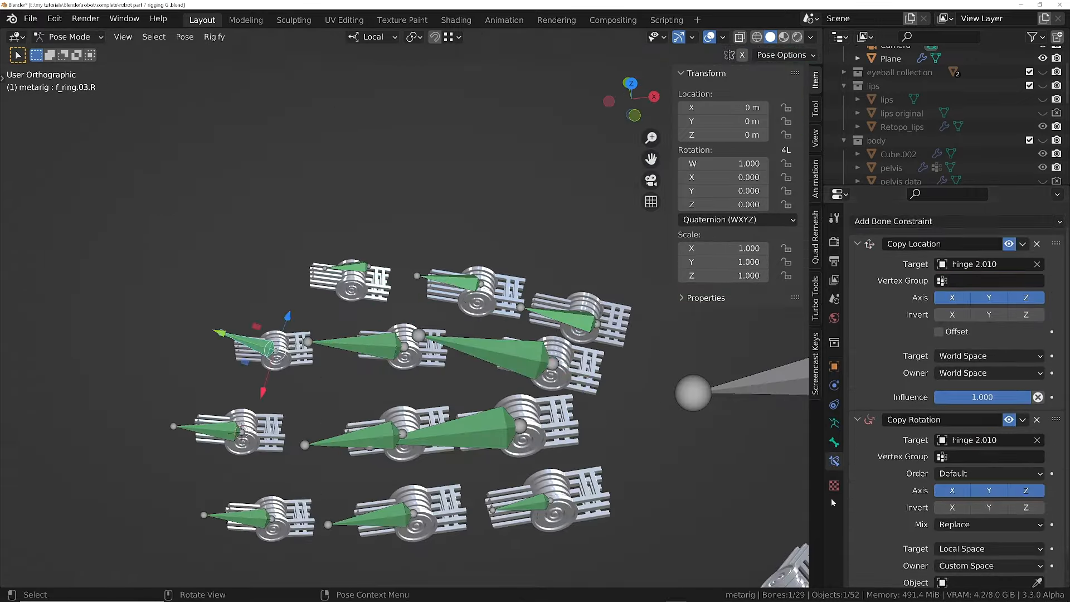
- Assign the constraints of the first two pinky bones to the hinges at their respective joints
left_click(563, 317)
left_click(1037, 264)
left_click(544, 301)
left_click(440, 275)
left_click(1037, 264)
left_click(446, 284)
- Target f_pinky.03.R's Copy Location at hinge 1.013, and use hinge 2.013 as its Copy Rotation target and custom-space object
left_click(356, 239)
left_click(1036, 264)
left_click(373, 278)
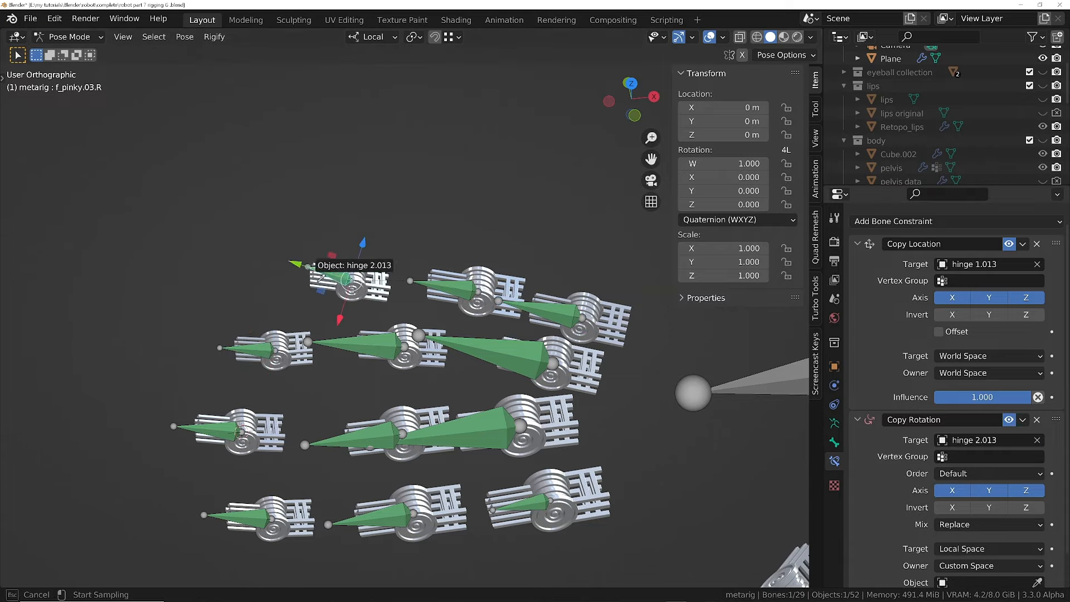
left_click(302, 267)
- Select all finger and thumb bones of the right hand and apply their current pose as the rest pose
middle_click_drag(341, 279, 455, 303)
scroll(478, 328, "down", 3)
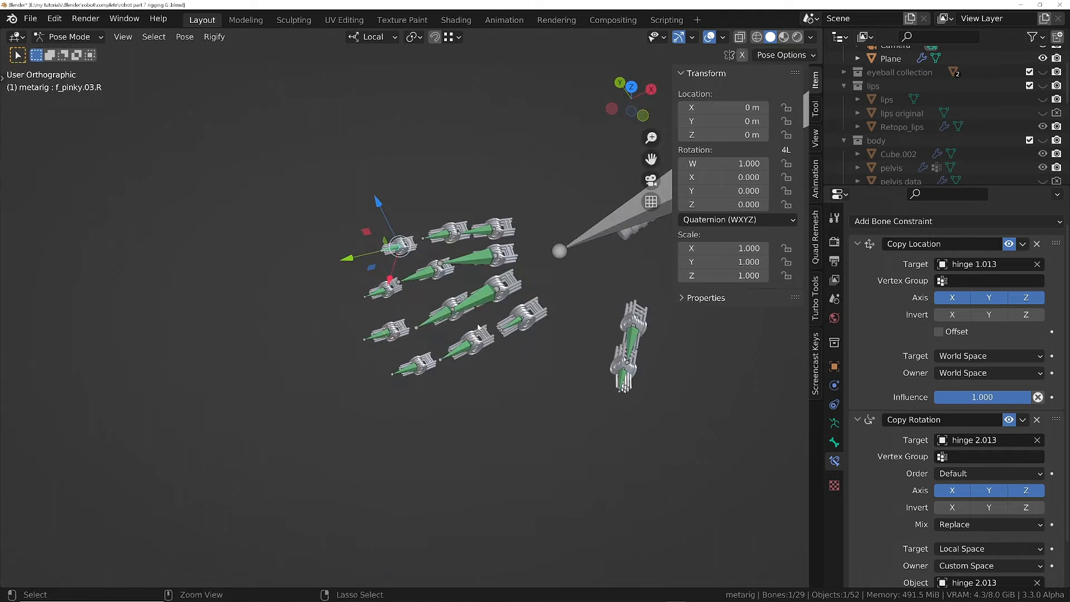
middle_click_drag(632, 347, 424, 300)
middle_click_drag(428, 343, 336, 392)
left_click_drag(171, 177, 468, 420)
left_click_drag(423, 519, 564, 393)
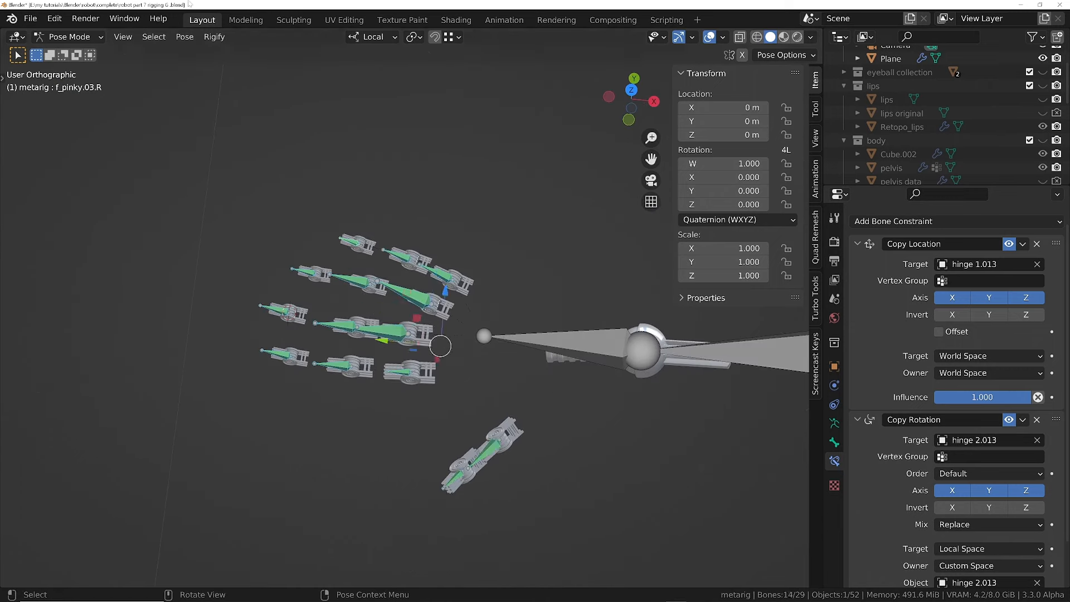
left_click(184, 36)
mouse_move(246, 65)
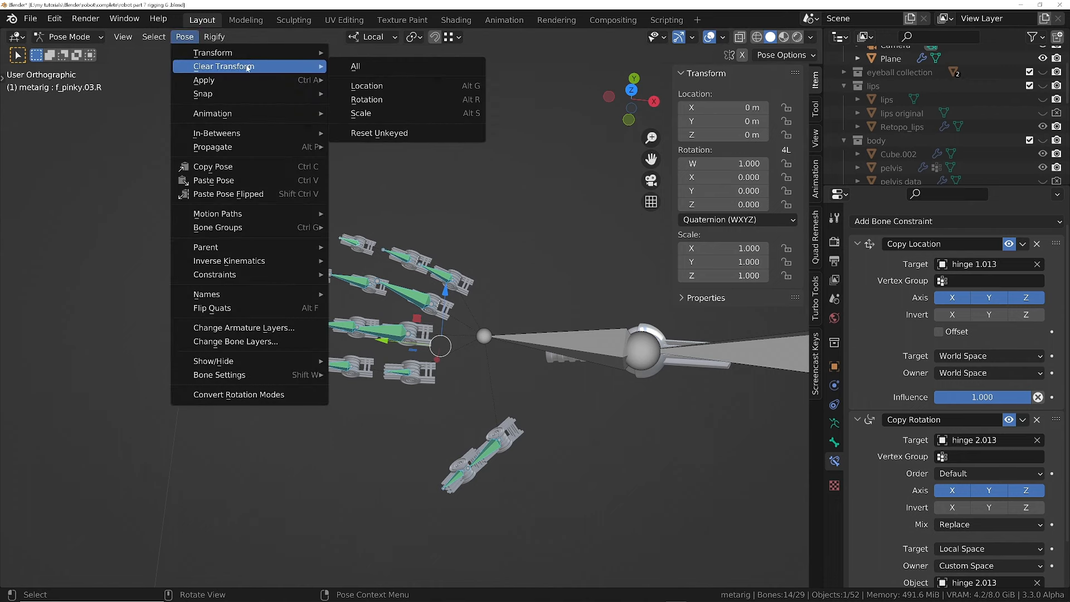
mouse_move(237, 86)
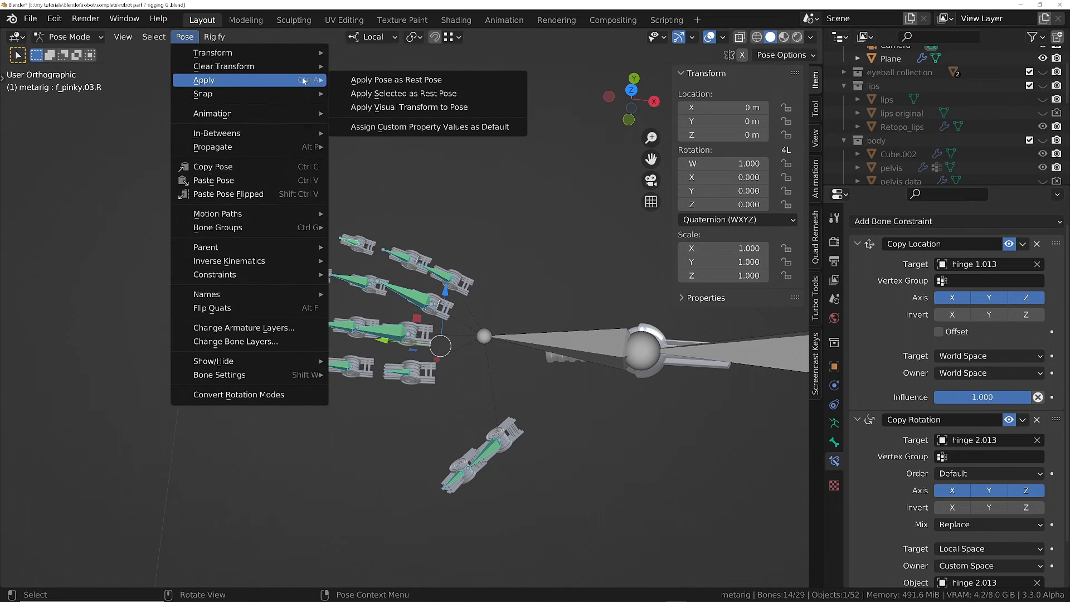
left_click(408, 94)
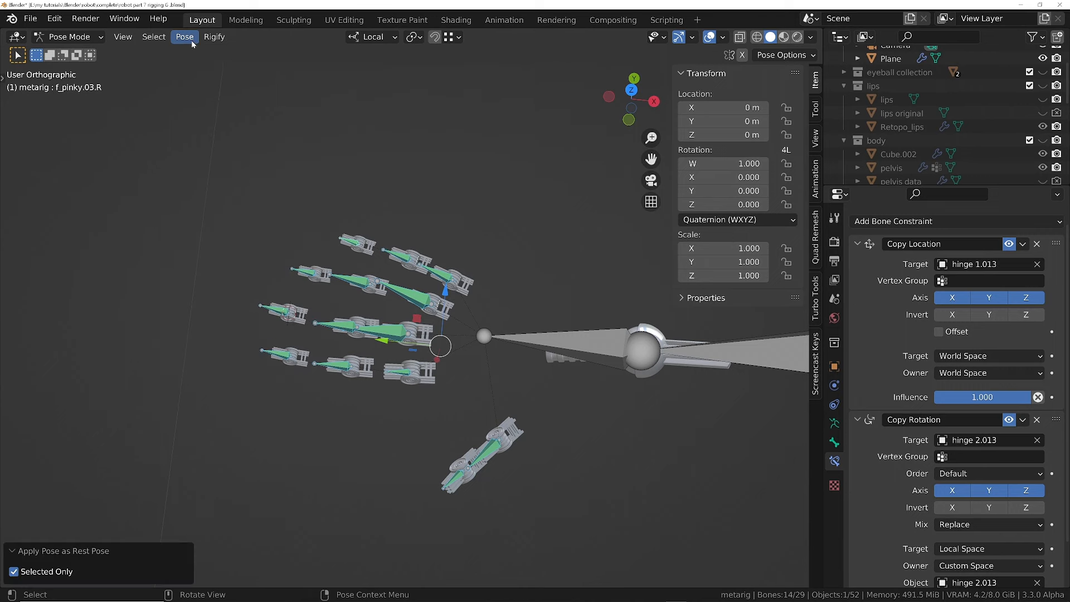
- Clear the pose constraints from the selected hand bones and put the metarig in Edit Mode
left_click(192, 40)
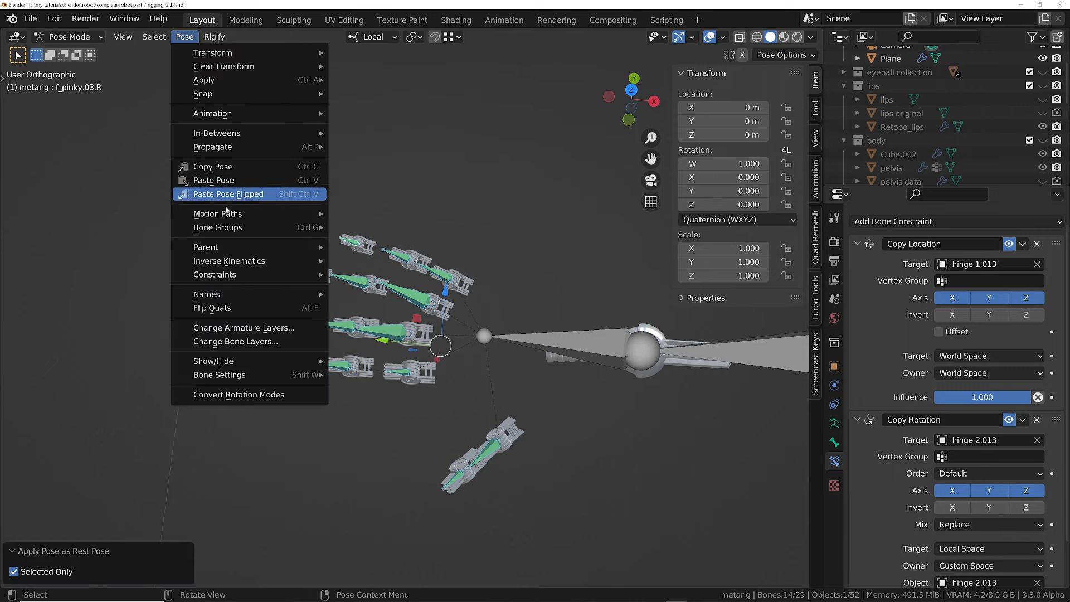
mouse_move(225, 262)
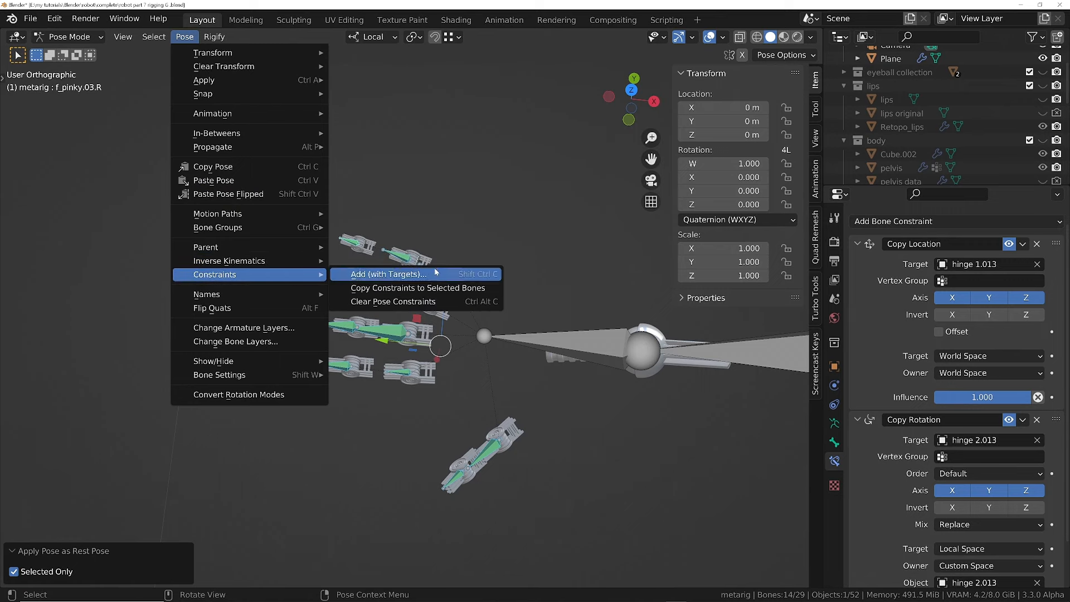
left_click(409, 305)
middle_click_drag(408, 302, 537, 344)
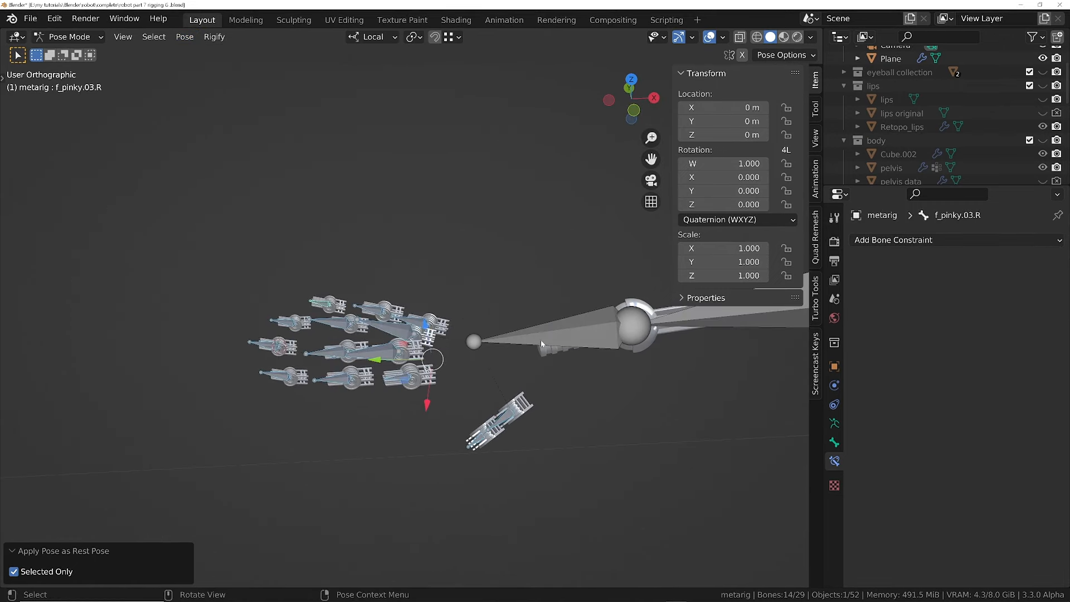
key("Tab")
key("ctrl+Tab")
left_click(274, 368)
key("ctrl+Tab")
left_click(634, 354)
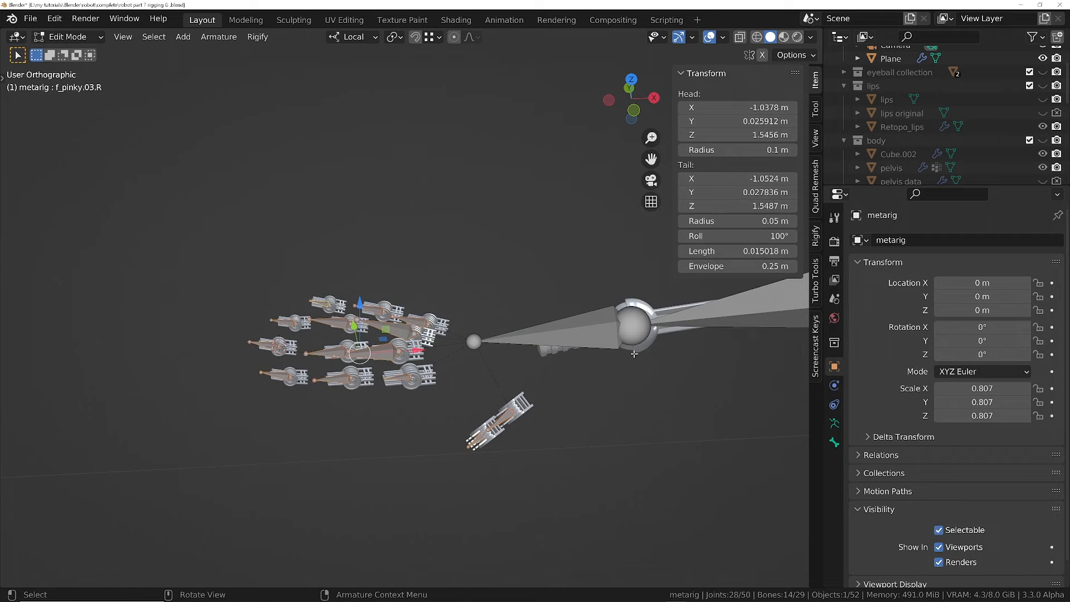
- Set the transform orientation to Normal and shorten f_middle.01.R by moving its tail back about 0.024 m along normal Y
scroll(389, 367, "up", 3)
middle_click_drag(351, 298, 320, 310)
scroll(327, 326, "up", 4)
left_click(258, 368)
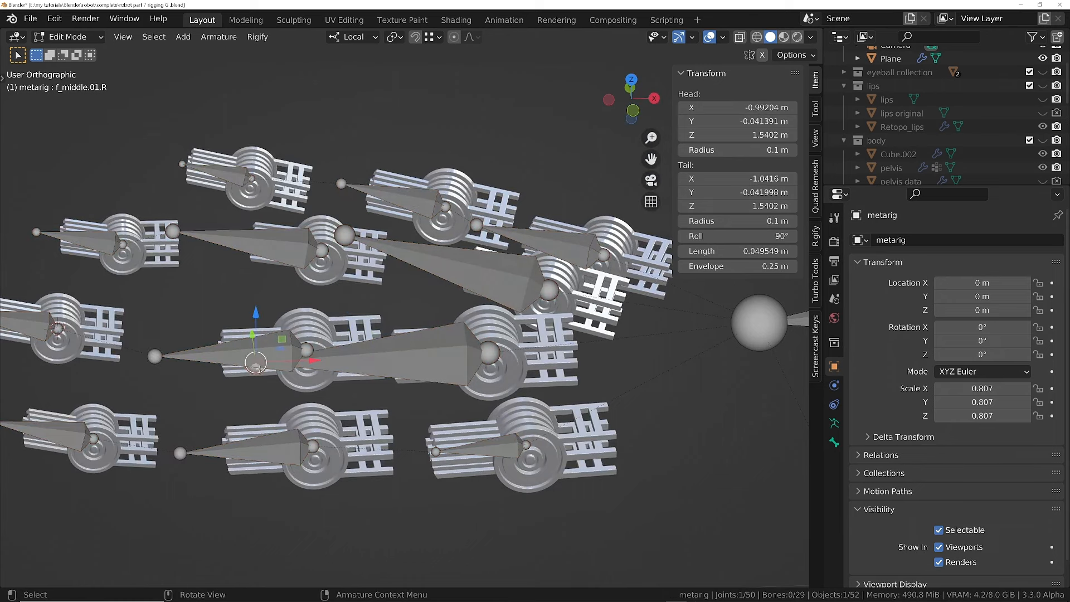
left_click(356, 38)
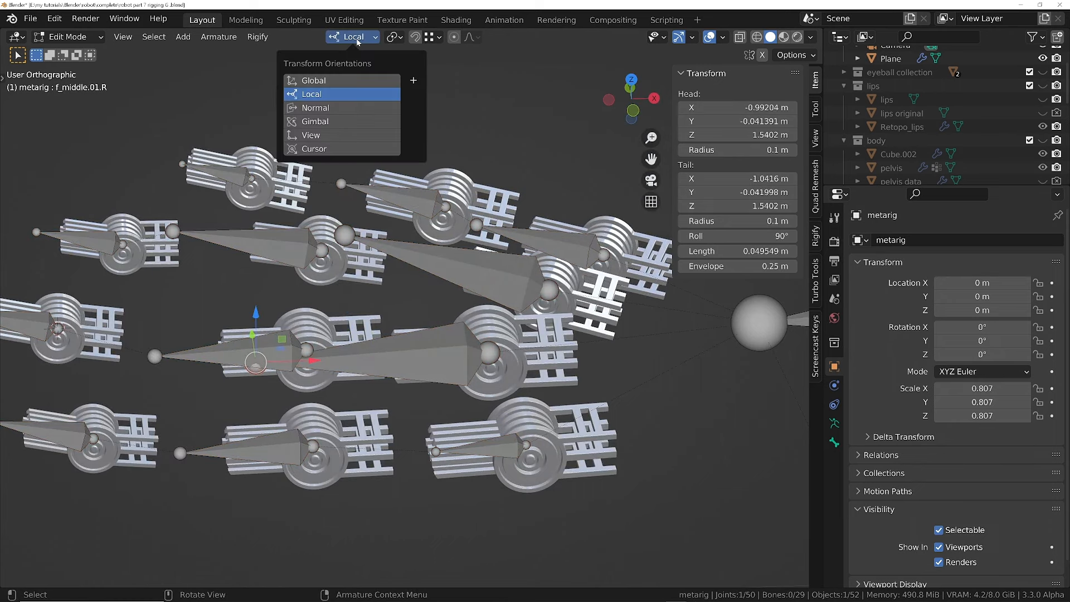
left_click(319, 108)
middle_click_drag(317, 252, 318, 346)
key("g")
key("y")
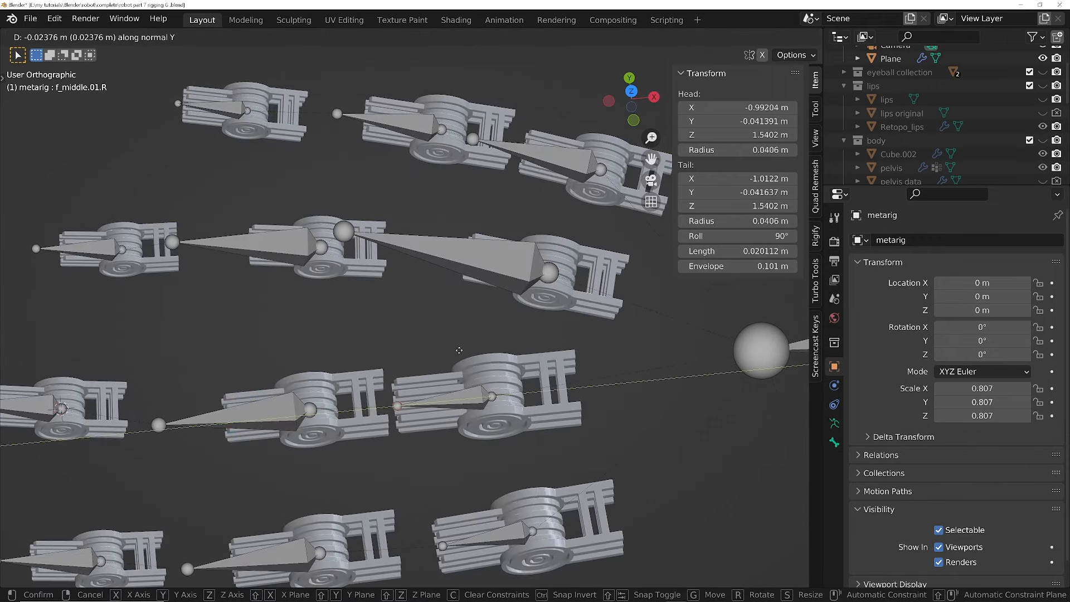
left_click(464, 351)
scroll(265, 349, "down", 2)
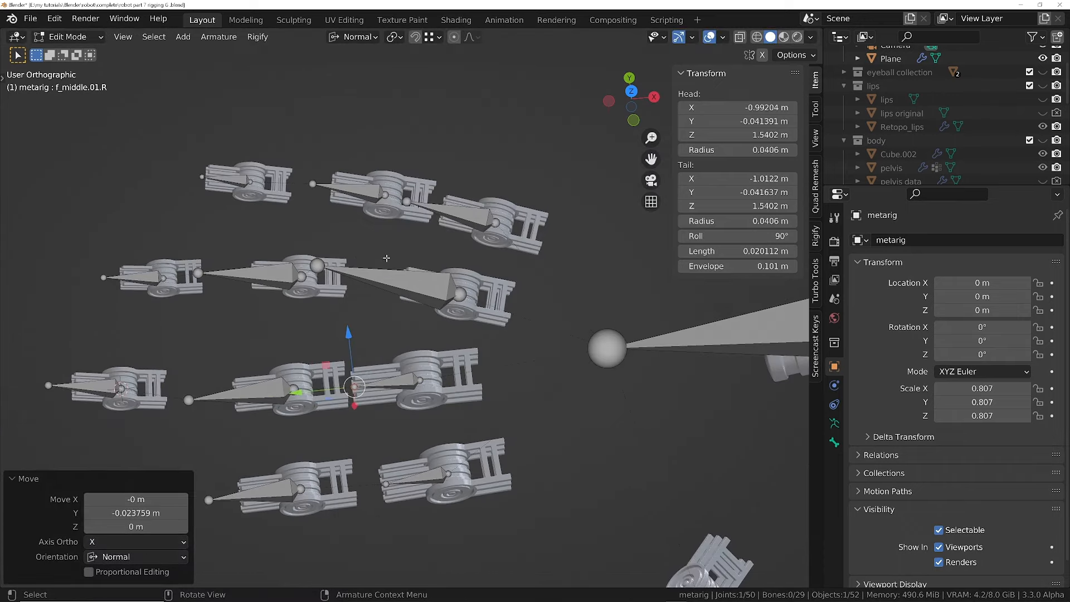
- Shorten f_ring.01.R and f_ring.02.R by moving their tails back along normal Y, about 0.013 m and 0.007 m respectively
left_click(317, 271)
key("g")
key("y")
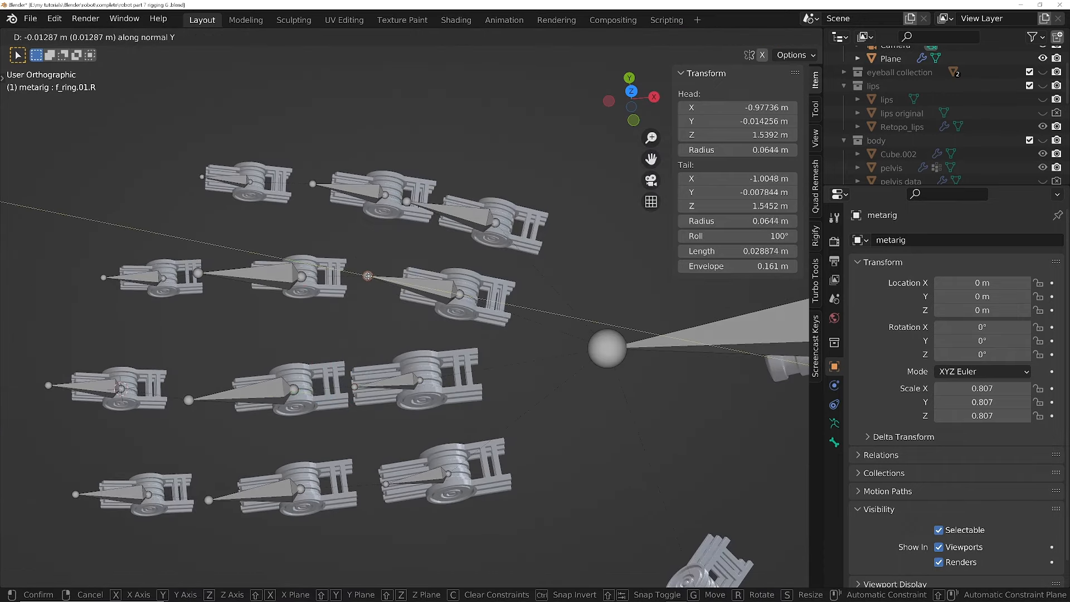
left_click(368, 275)
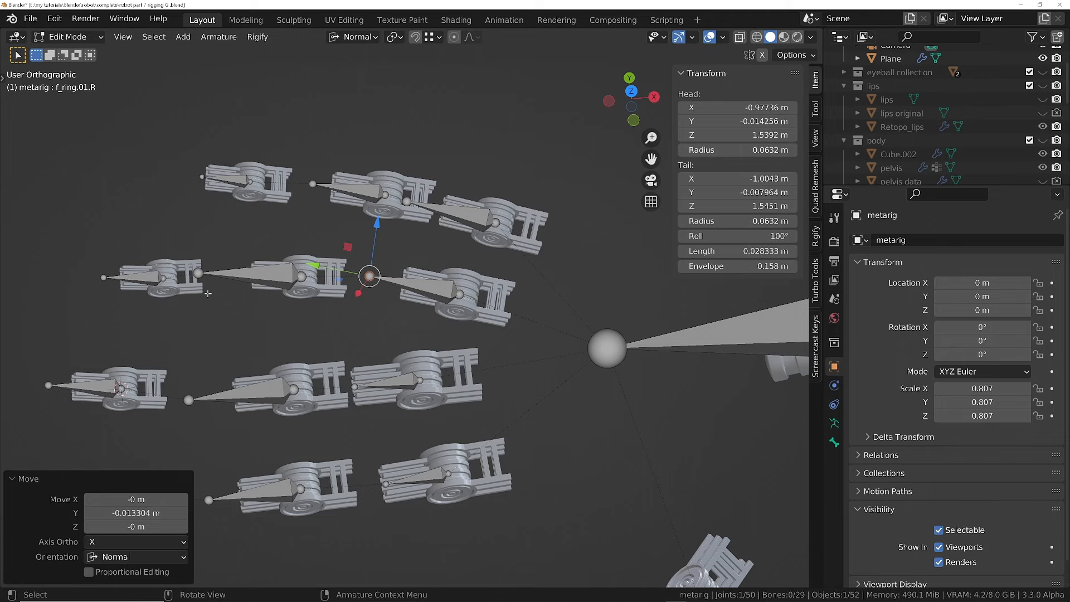
left_click(198, 273)
key("g")
key("y")
key("y")
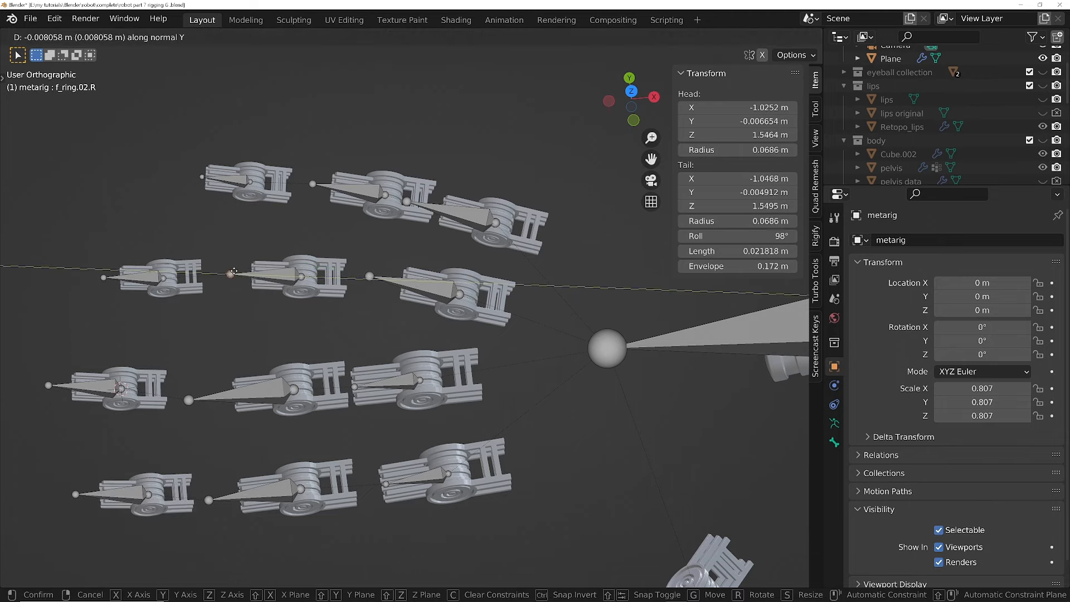
left_click(314, 287)
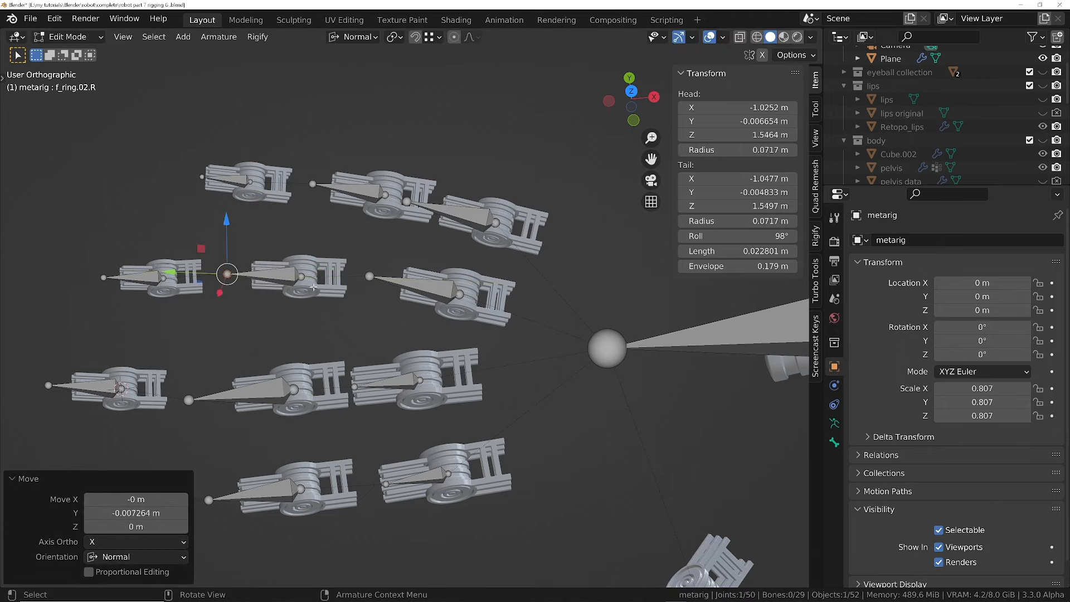
- Shorten thumb.02.R by moving its tail back along its normal Y axis
middle_click_drag(314, 287, 427, 407, "ctrl")
middle_click_drag(480, 452, 388, 423)
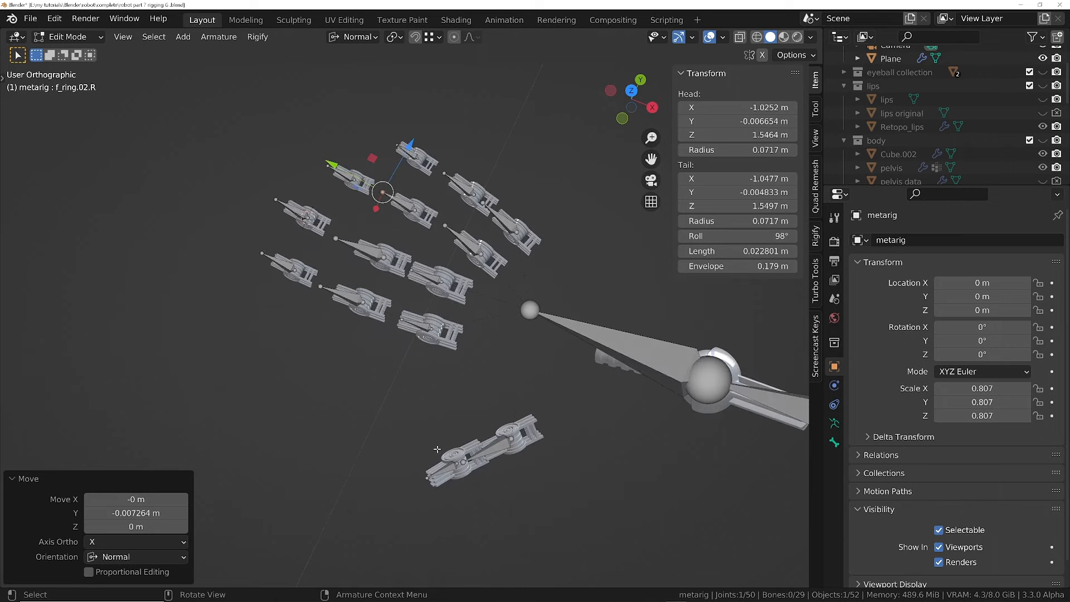
middle_click_drag(437, 450, 446, 474)
left_click(463, 466)
key("g")
key("y")
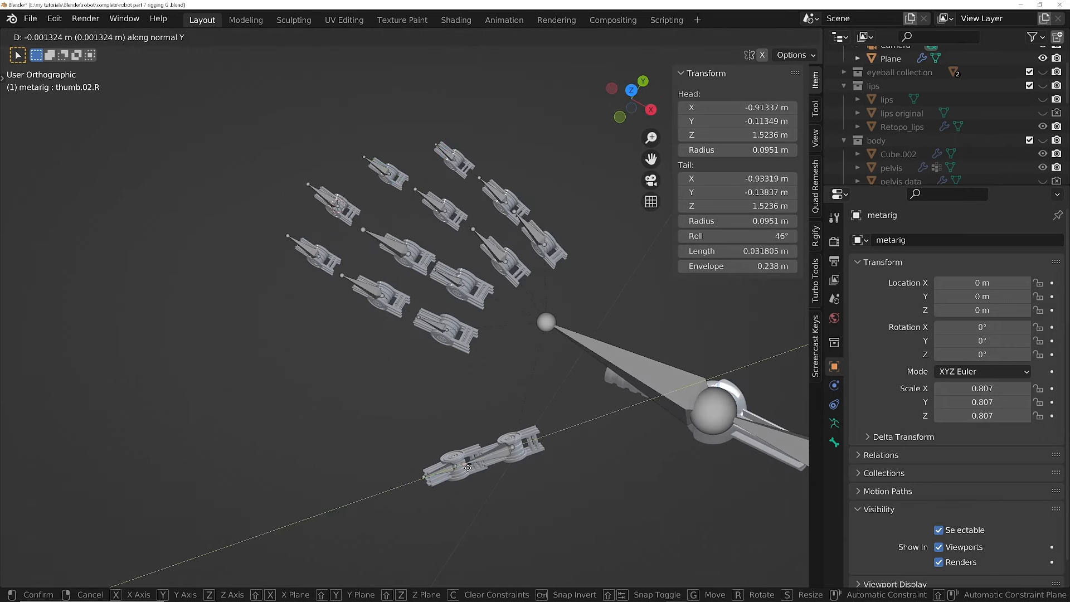
left_click(483, 465)
middle_click_drag(482, 466, 479, 496)
- Give thumb.03.R a Copy Rotation constraint targeting hinge 2.015, from Local Space to Custom Space with hinge 2.015 as the space object
key("ctrl+Tab")
left_click(461, 458)
left_click(875, 241)
left_click(775, 290)
left_click(1036, 283)
key("Escape")
left_click(1036, 283)
left_click(436, 400)
left_click(990, 392)
left_click(970, 408)
left_click(1036, 425)
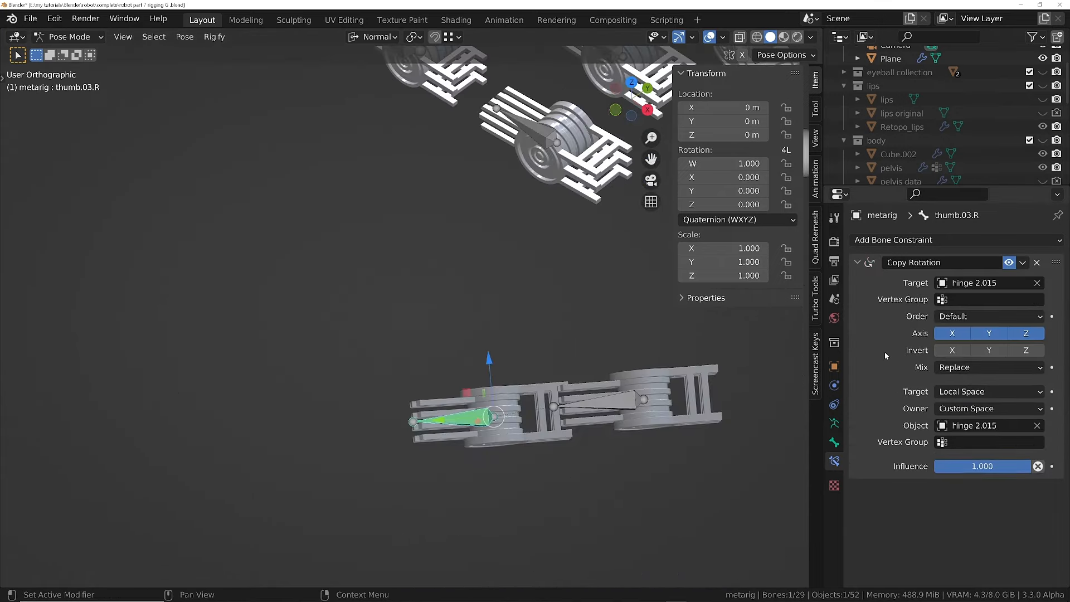
- Apply thumb.03.R's pose as the rest pose and clear its constraints
key("ctrl+a")
left_click(184, 37)
left_click(367, 78)
key("Tab")
key("Tab")
- Try rotating the first index finger bone, f_index.01.R, in Pose Mode and cancel the rotation
scroll(452, 381, "down", 5)
middle_click_drag(446, 387, 427, 294)
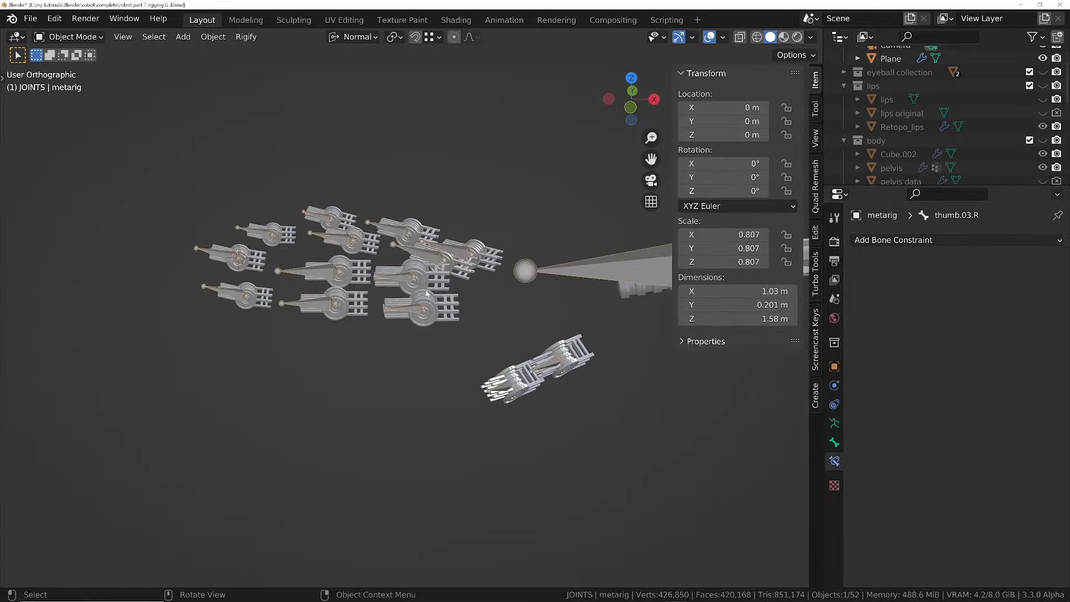
key("ctrl+Tab")
scroll(407, 320, "up", 2)
left_click(415, 319)
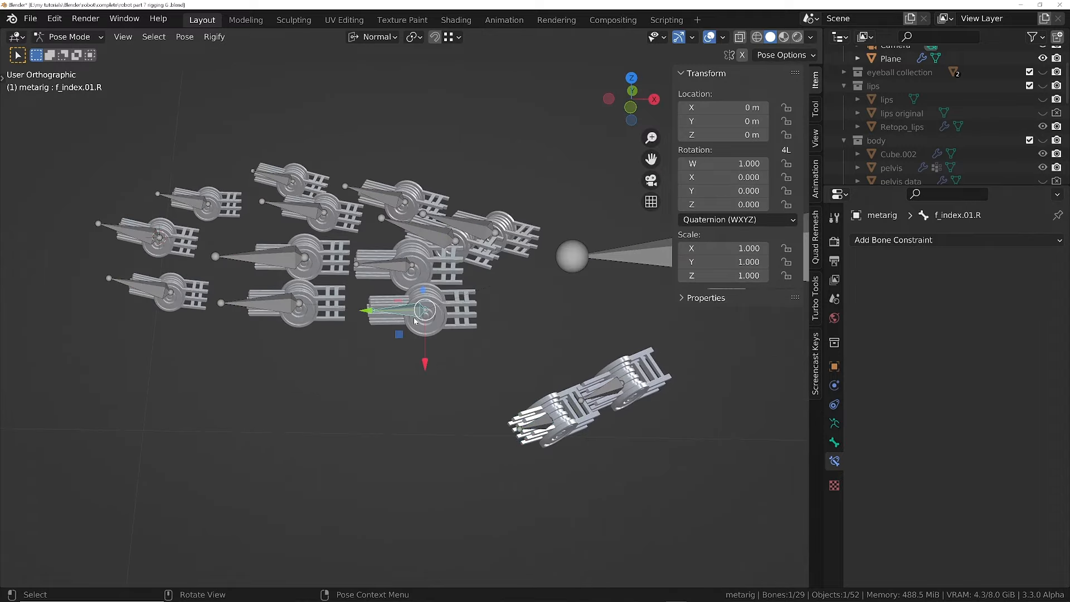
key("r")
right_click(393, 310)
- Set the transform orientation to Local
middle_click_drag(424, 324, 437, 252)
left_click(436, 252)
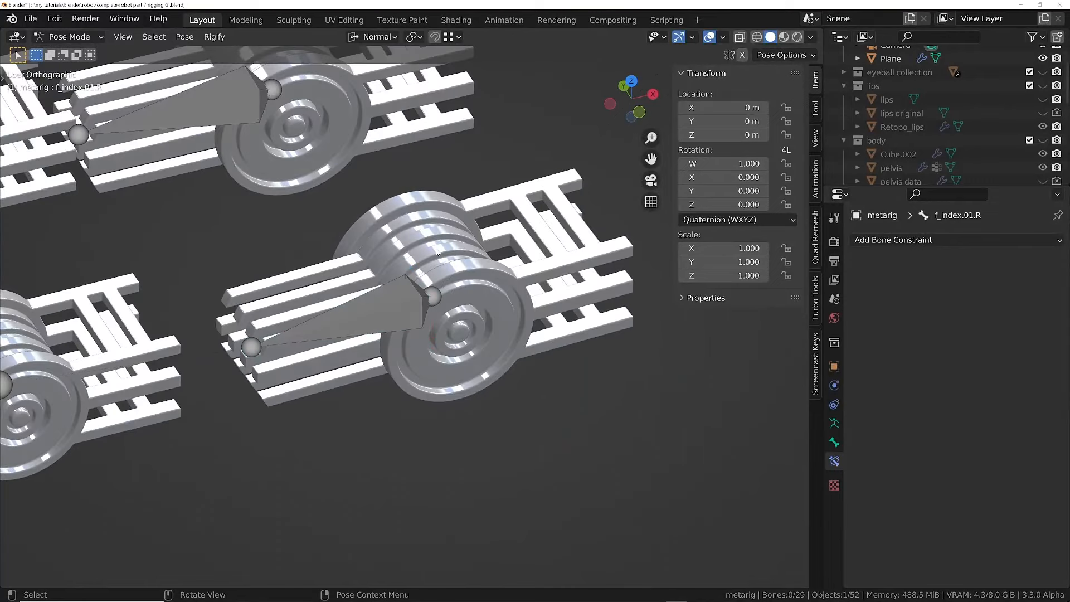
left_click(377, 36)
left_click(340, 95)
- Compare the local axes of hinge 2.002 with those of the f_index.01.R bone
key("ctrl+Tab")
left_click(306, 239)
left_click(389, 256)
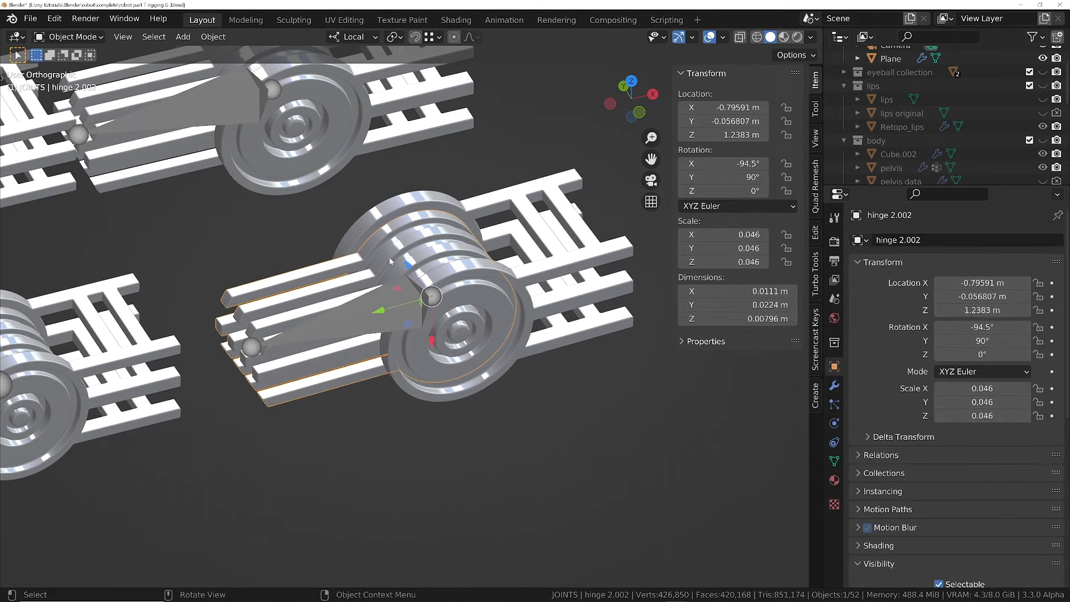
middle_click_drag(389, 256, 422, 285)
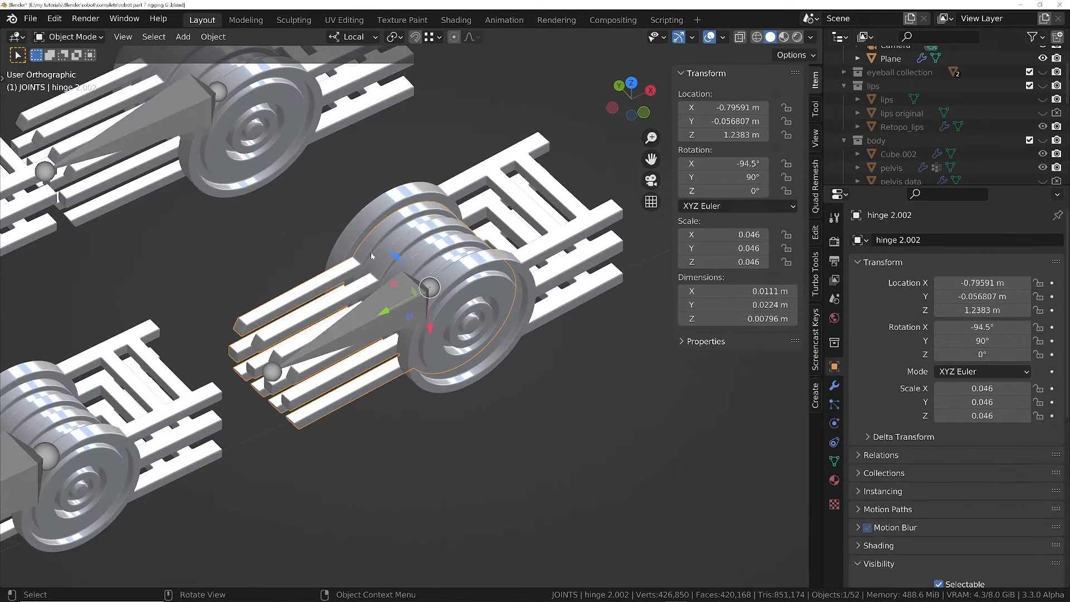
left_click(353, 315)
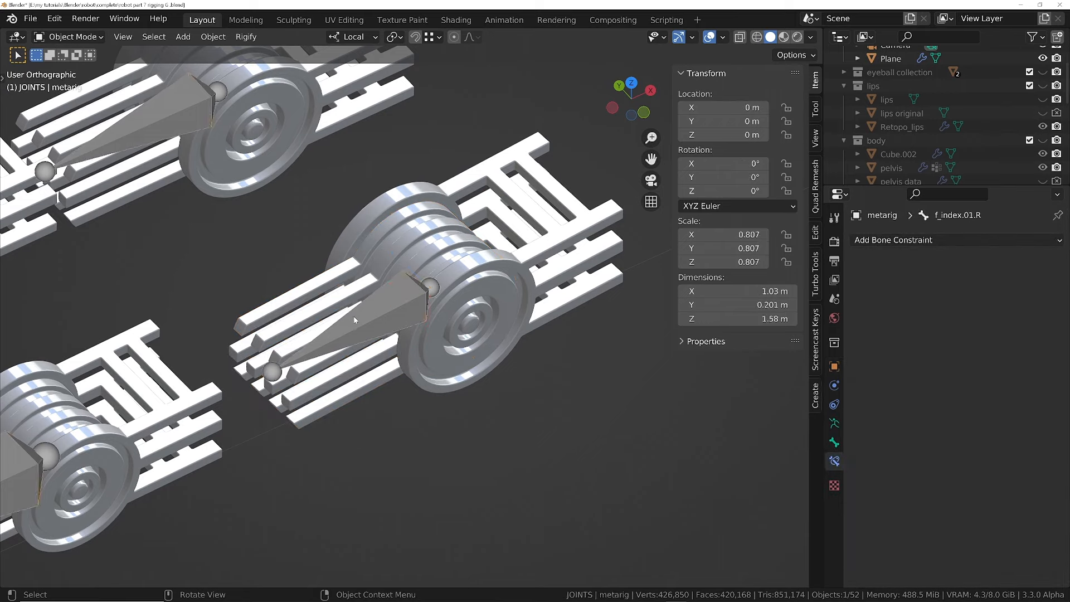
key("ctrl+Tab")
left_click(382, 319)
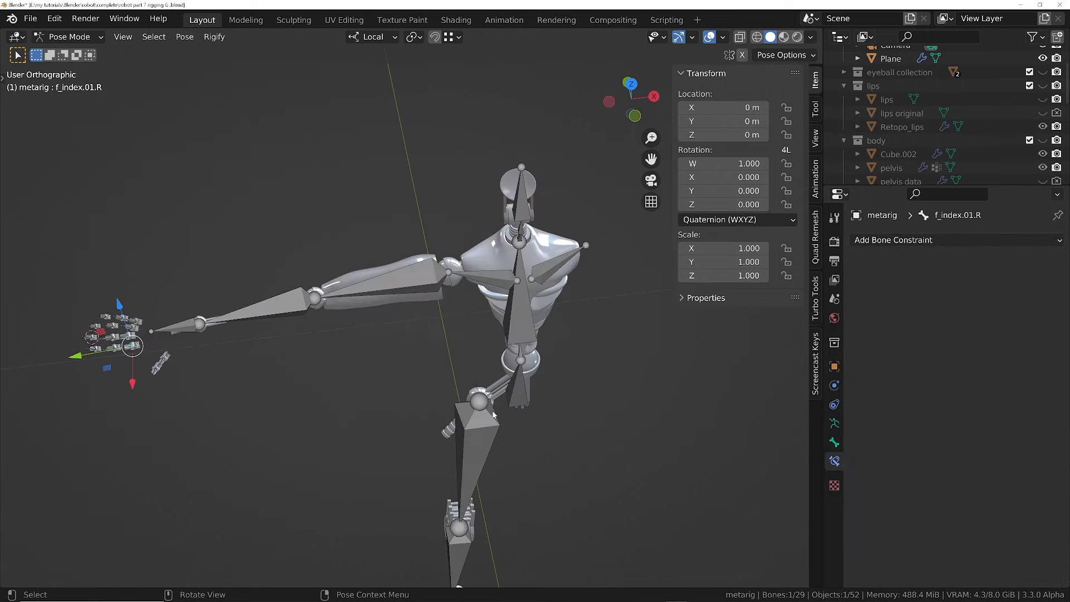
- In Edit Mode, move the lower neck bone, spine.004, away from the neck and clear of the large shoulder joint sphere
middle_click_drag(513, 261, 526, 154)
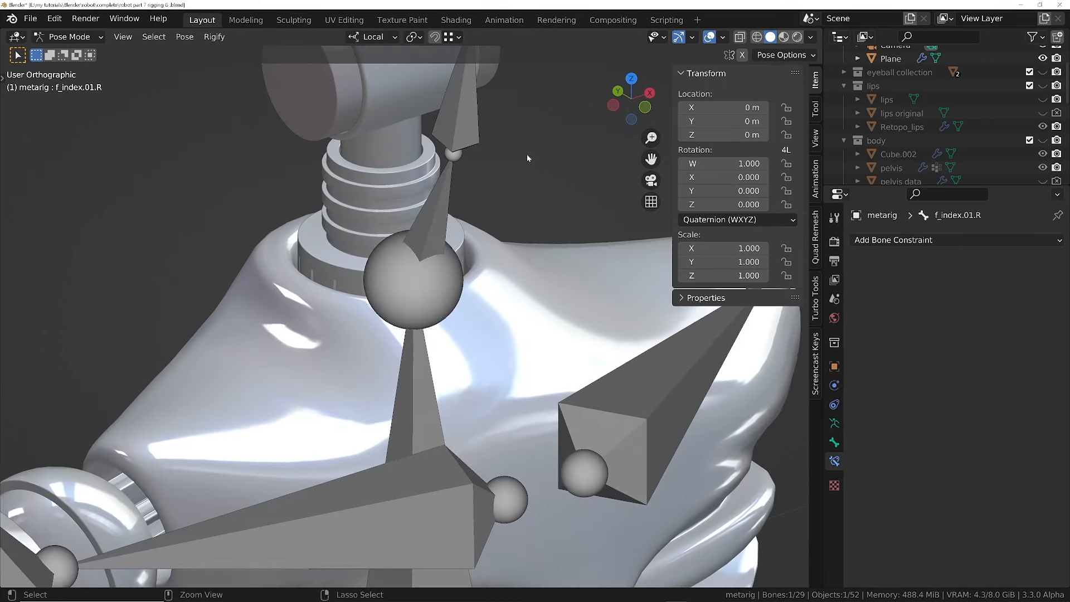
middle_click_drag(337, 220, 423, 216)
middle_click_drag(416, 175, 435, 341, "shift")
middle_click_drag(342, 263, 365, 316, "ctrl")
middle_click_drag(365, 317, 452, 290, "shift")
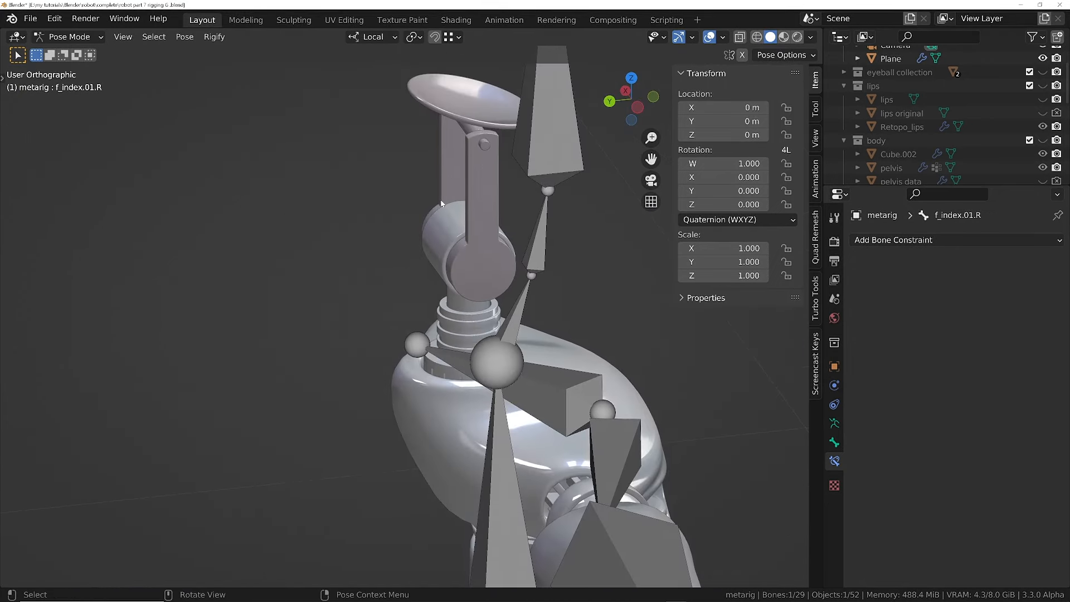
middle_click_drag(513, 333, 507, 347)
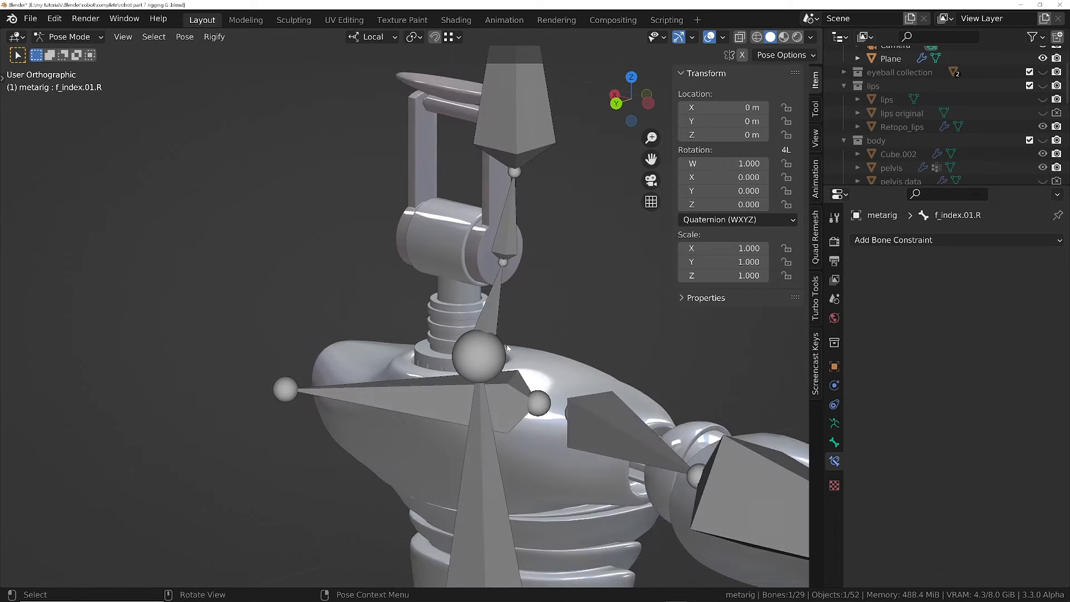
left_click(489, 324)
key("Tab")
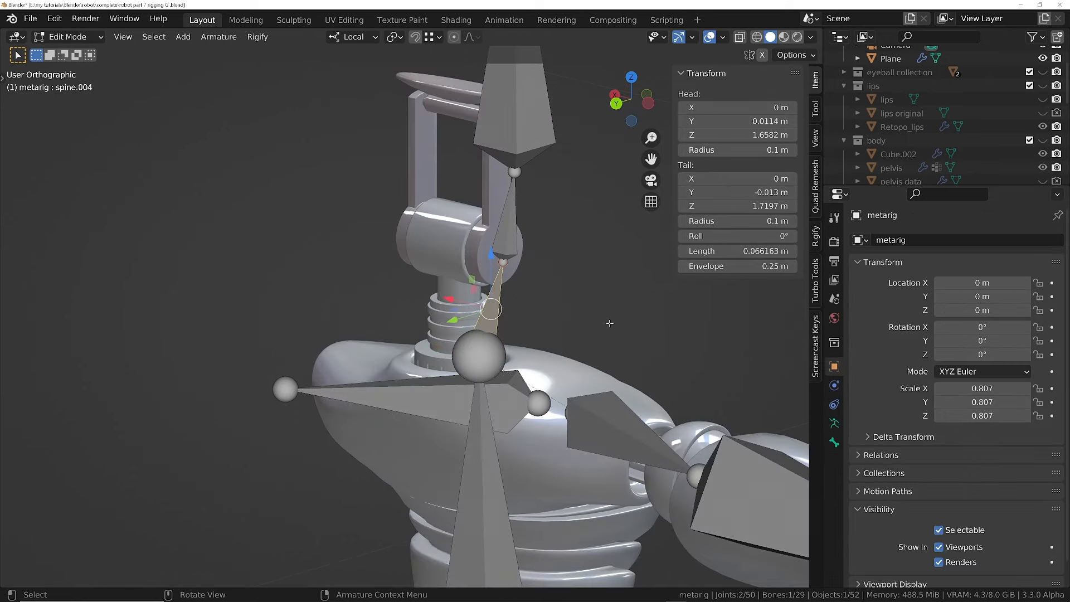
scroll(497, 336, "up", 3)
key("g")
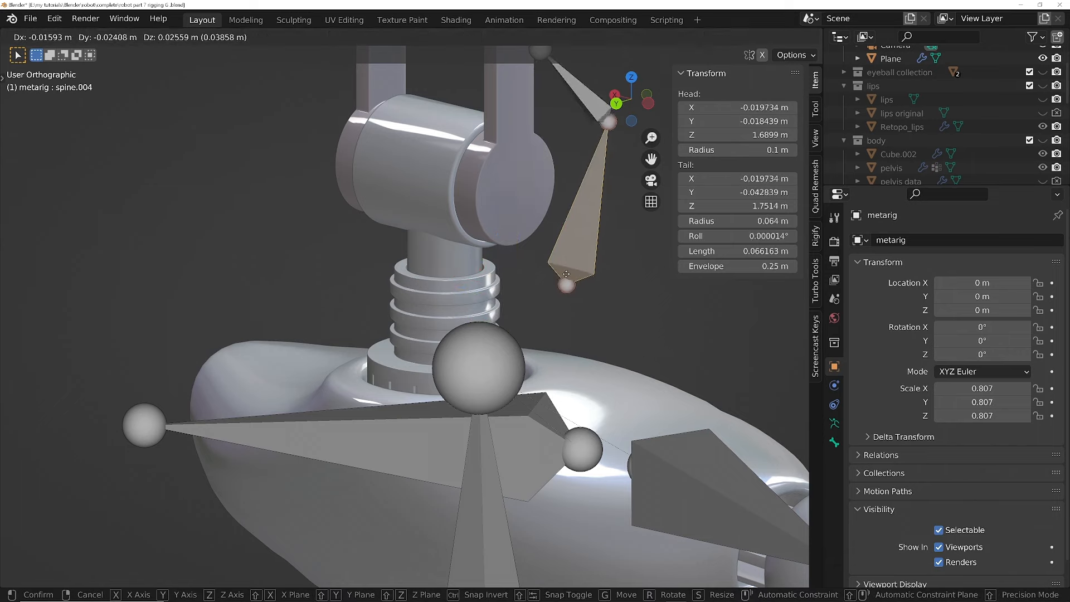
key("Escape")
key("g")
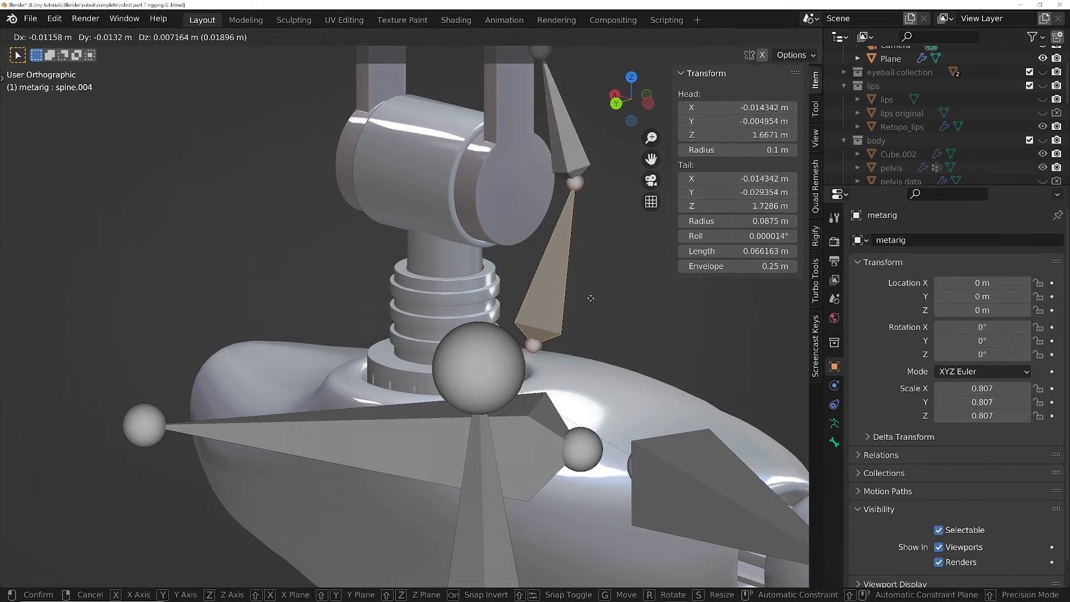
left_click(577, 323)
- Snap the base joint of the lower neck bone, spine.004, to the origin of swivel bottom using the 3D cursor
scroll(482, 329, "down", 2)
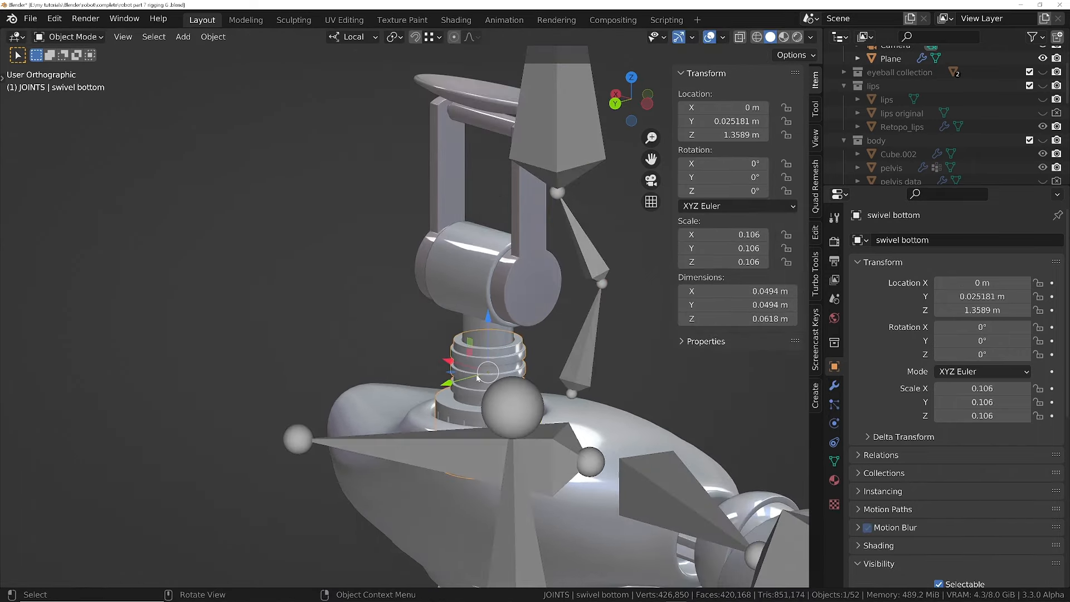
key("shift+s")
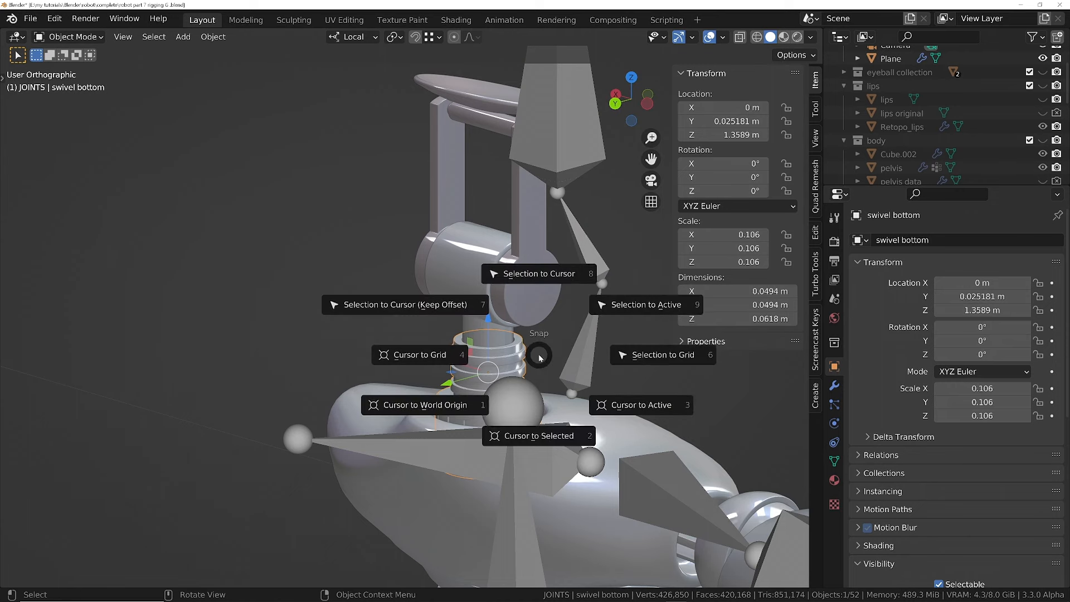
left_click(557, 436)
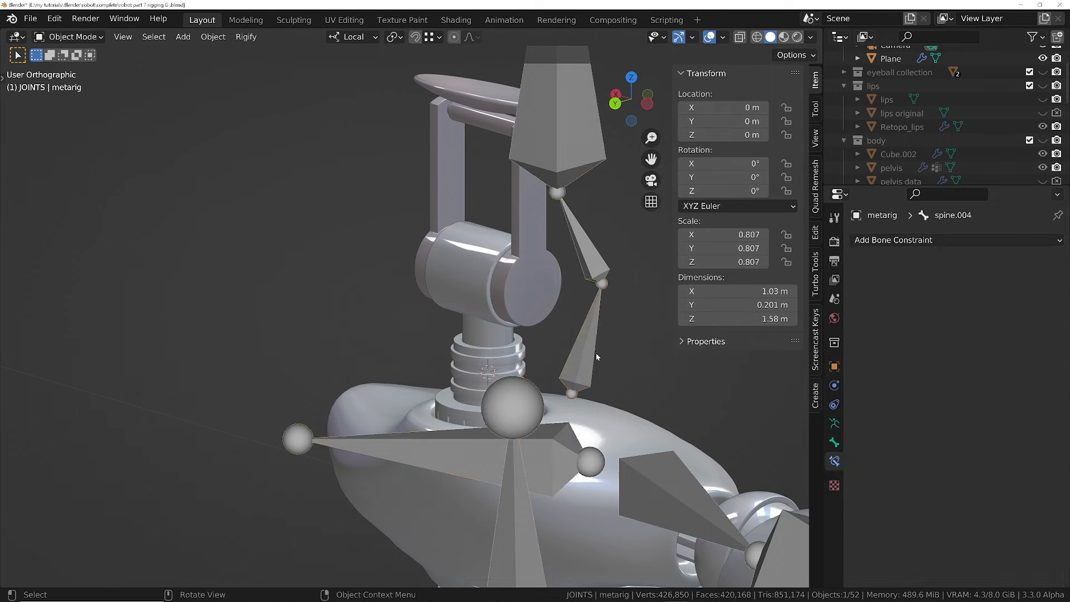
left_click(575, 382)
key("Tab")
left_click(571, 394)
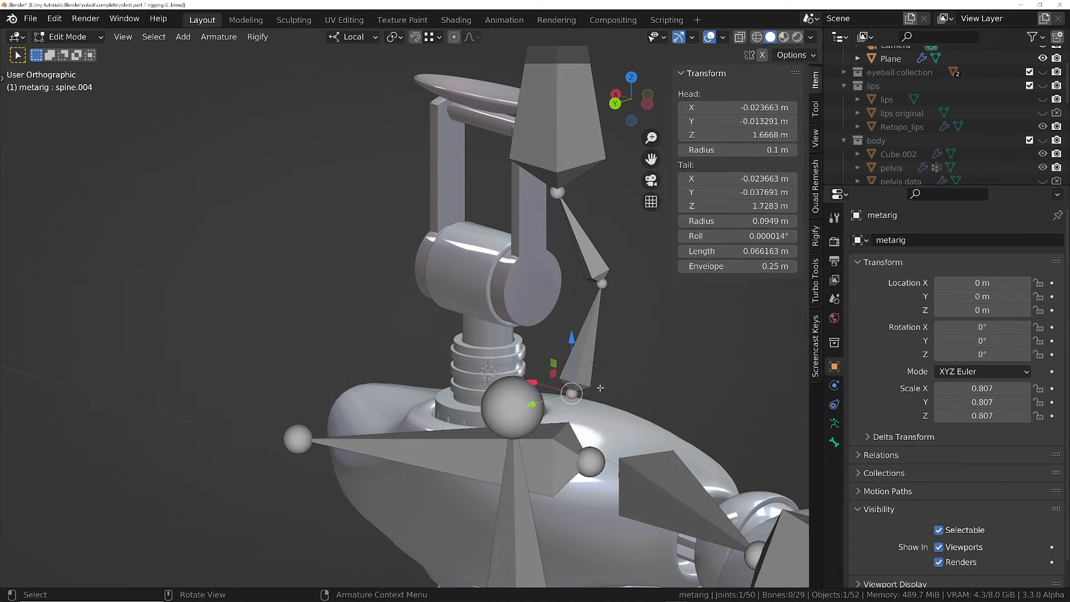
key("shift+s")
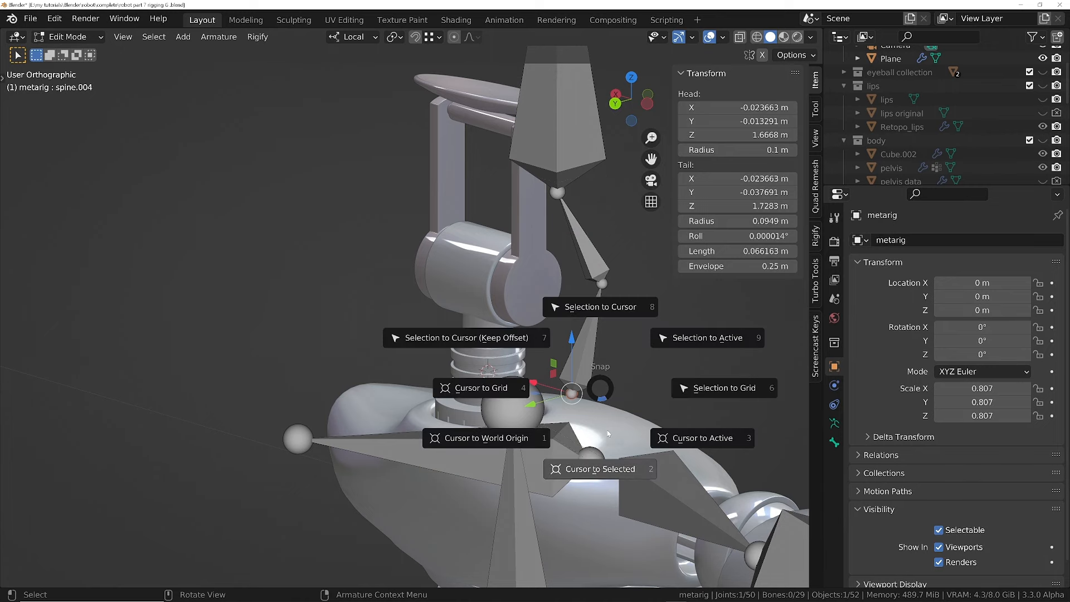
left_click(582, 307)
- Snap the joint between spine.004 and spine.005 to the origin of the v2.001 neck hinge using the 3D cursor
key("Tab")
left_click(434, 280)
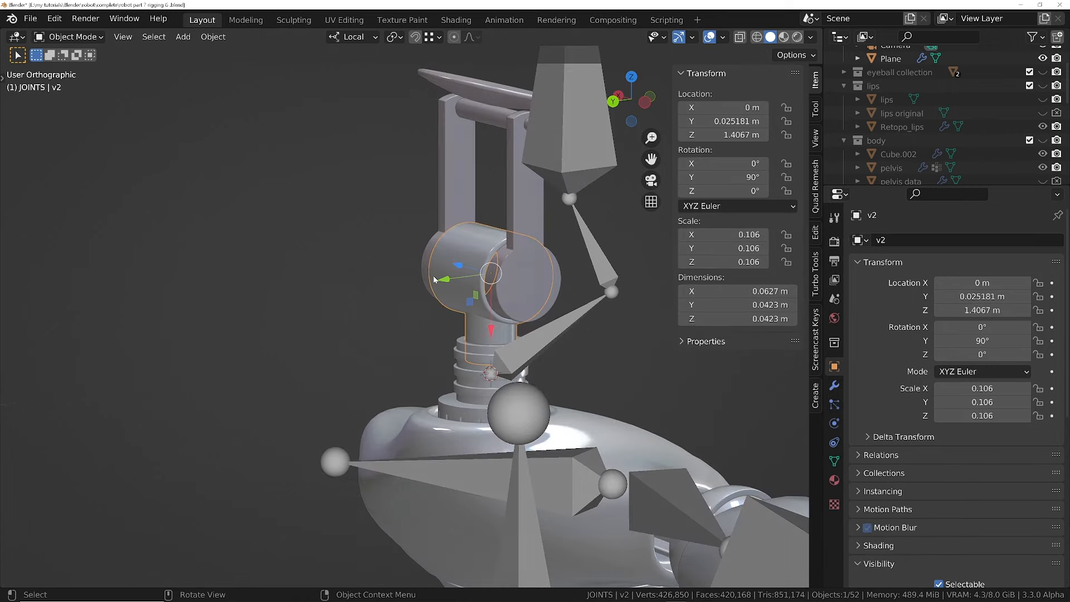
left_click(551, 287)
key("shift+s")
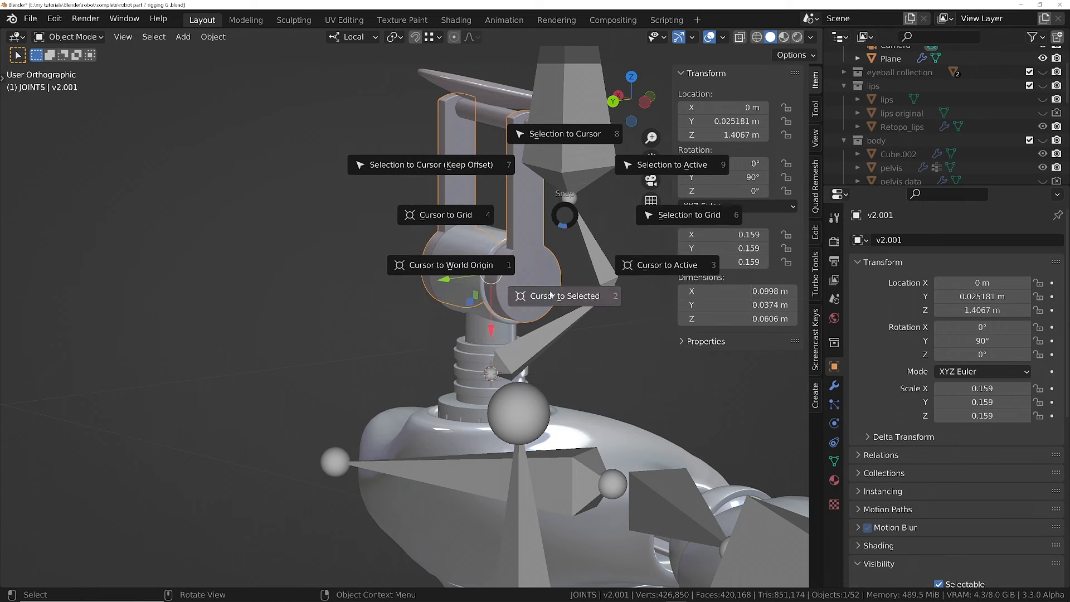
left_click(550, 298)
left_click(592, 282)
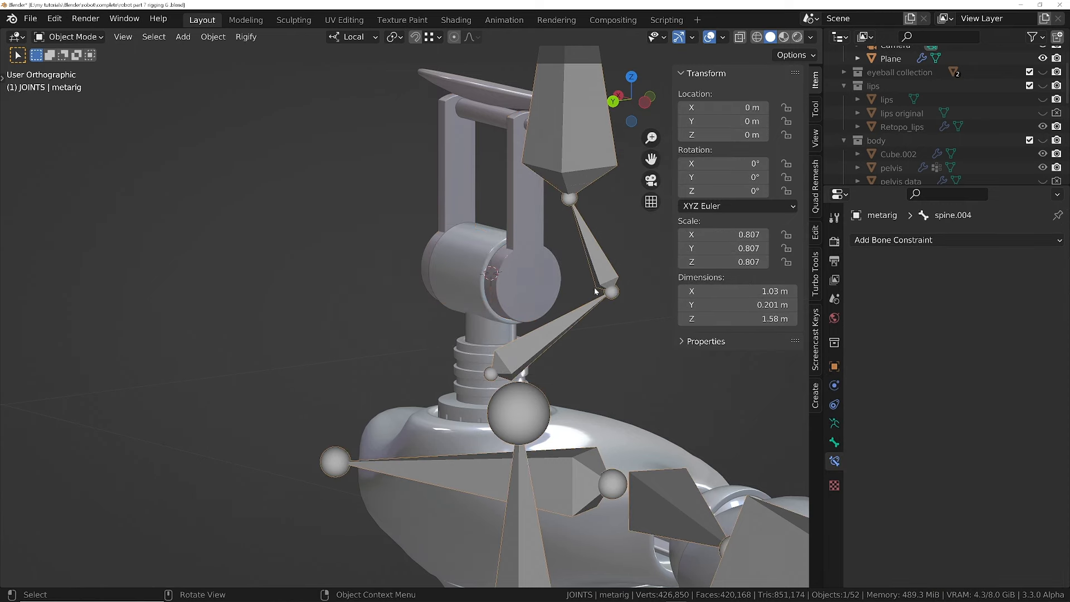
key("Tab")
left_click(618, 304)
key("shift+s")
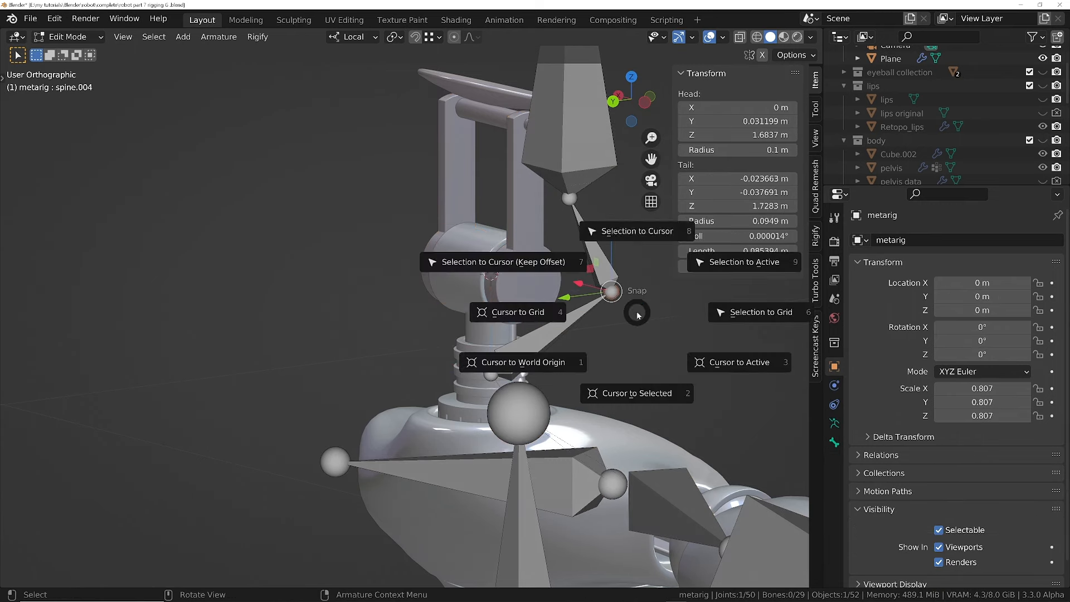
left_click(620, 230)
- Snap the joint between spine.005 and spine.006 to the origin of v2.002, the plate piece atop the neck, using the 3D cursor
middle_click_drag(530, 234, 502, 232)
key("Tab")
left_click(460, 205)
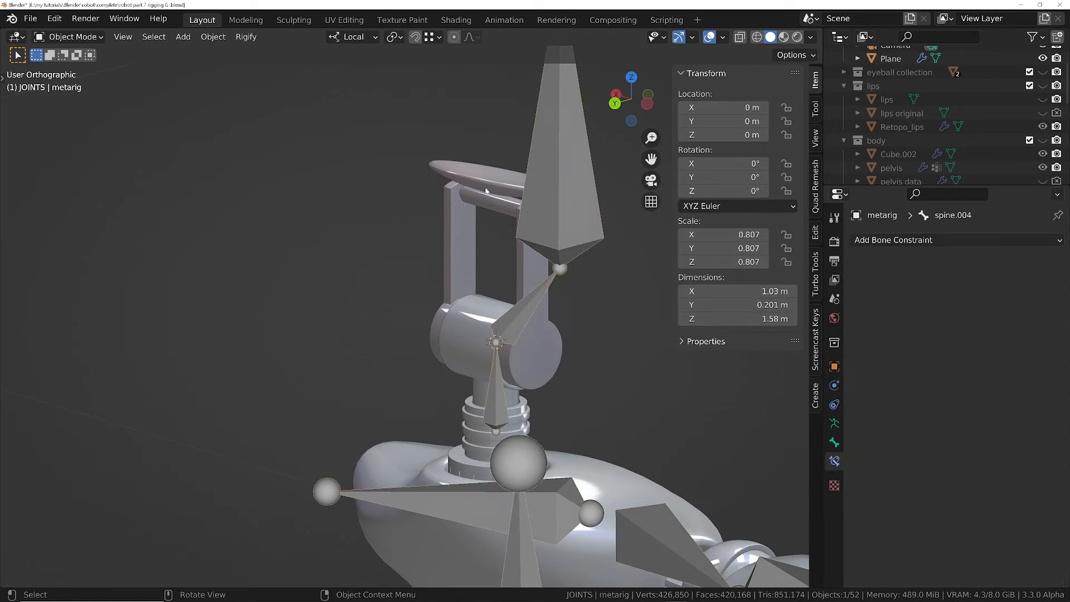
key("shift+s")
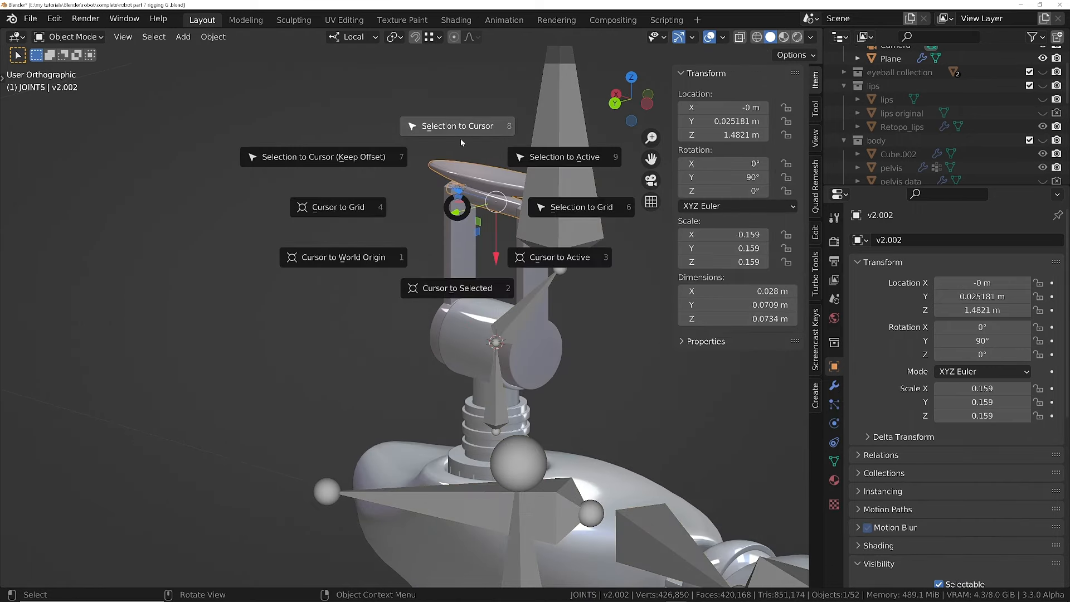
left_click(457, 258)
left_click(515, 228)
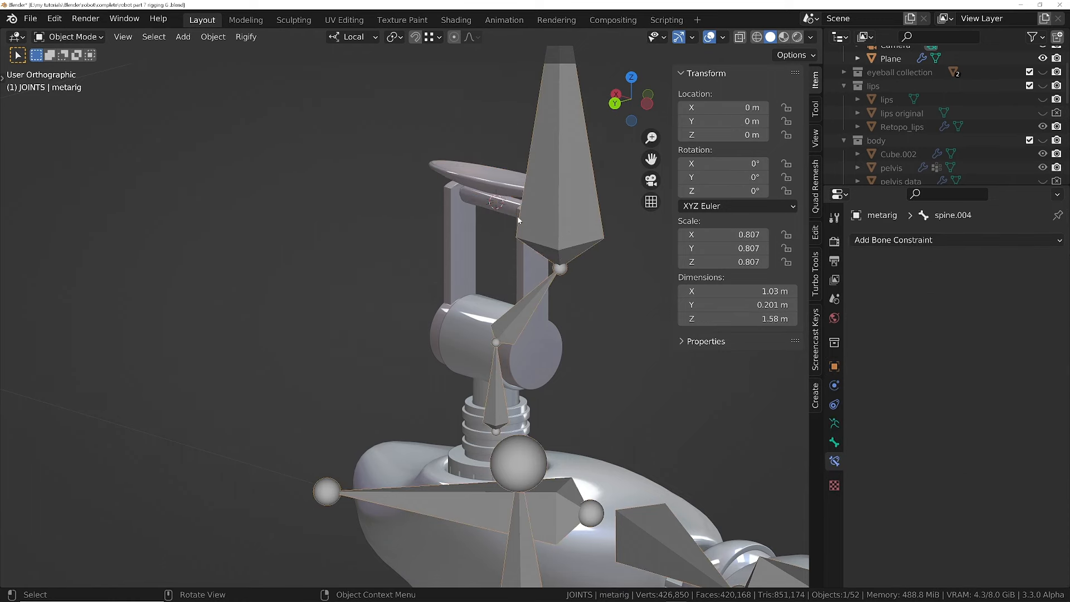
key("Tab")
left_click(561, 269)
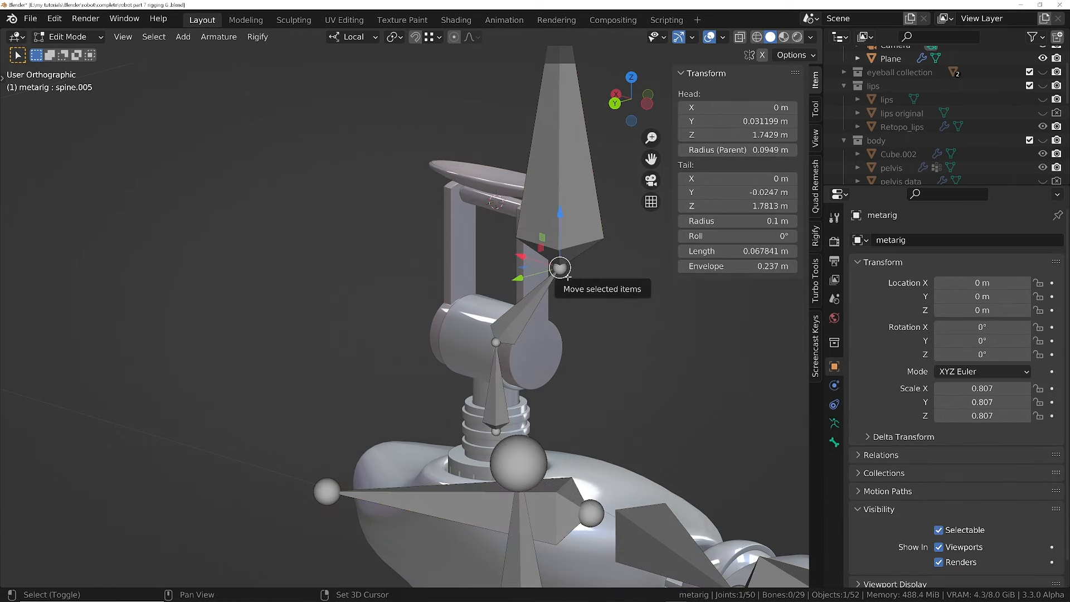
key("shift+s")
left_click(573, 196)
- Delete the detached face bone beside the neck from the metarig
middle_click_drag(567, 206, 601, 344)
left_click(504, 336)
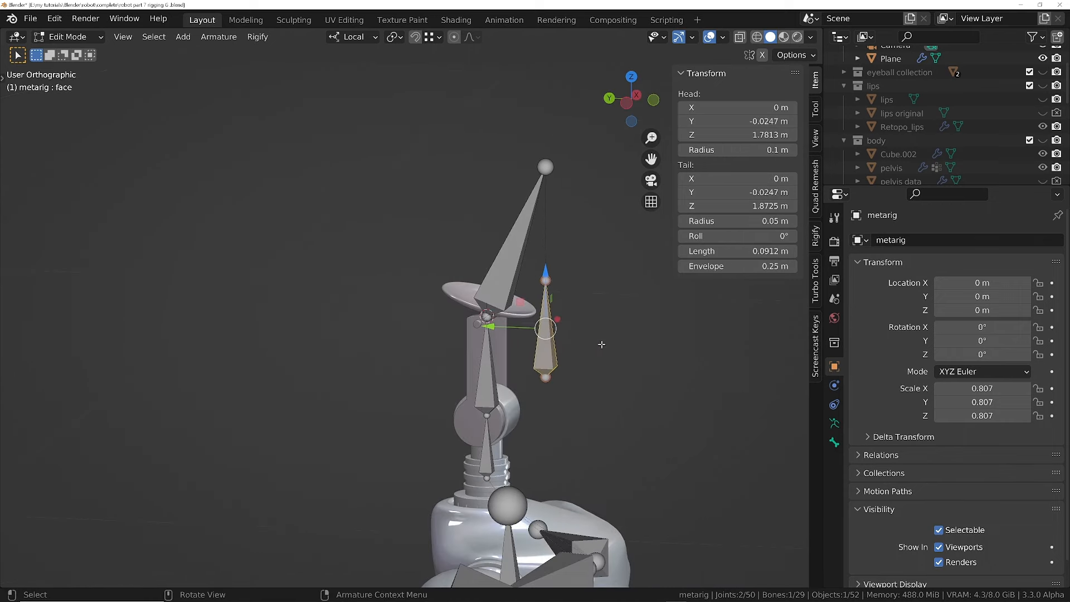
key("x")
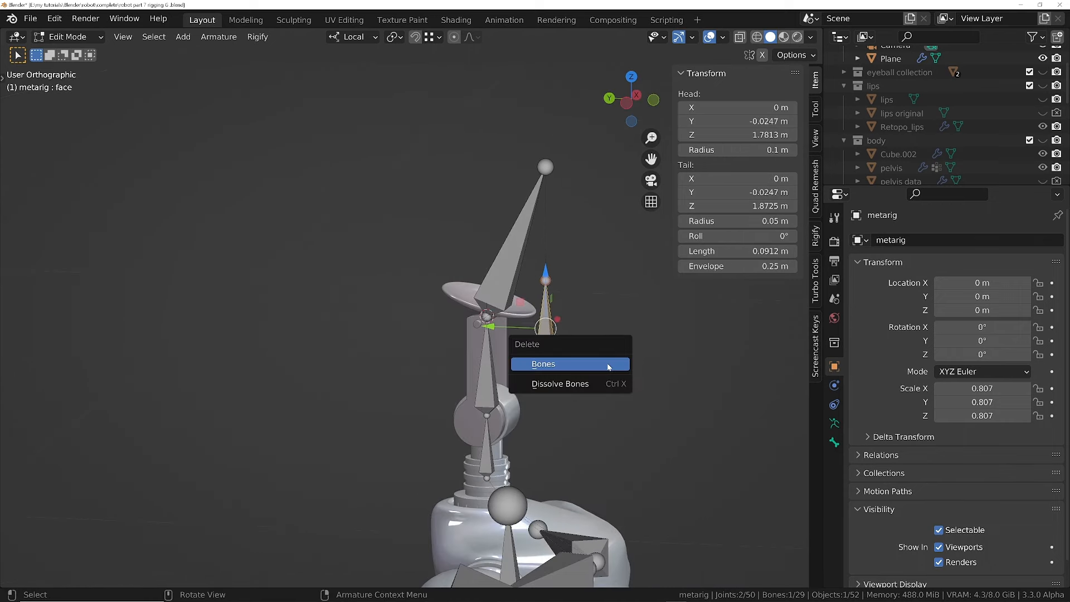
left_click(609, 368)
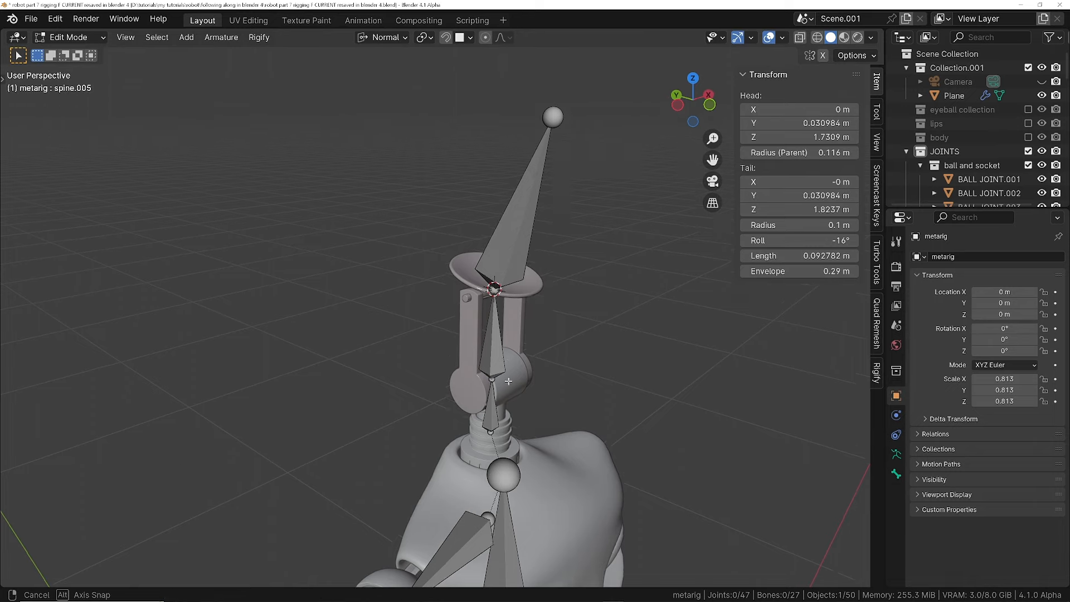
middle_click_drag(502, 315, 460, 287)
scroll(496, 349, "up", 3)
middle_click_drag(557, 386, 412, 247)
middle_click_drag(422, 321, 401, 372)
left_click(899, 435)
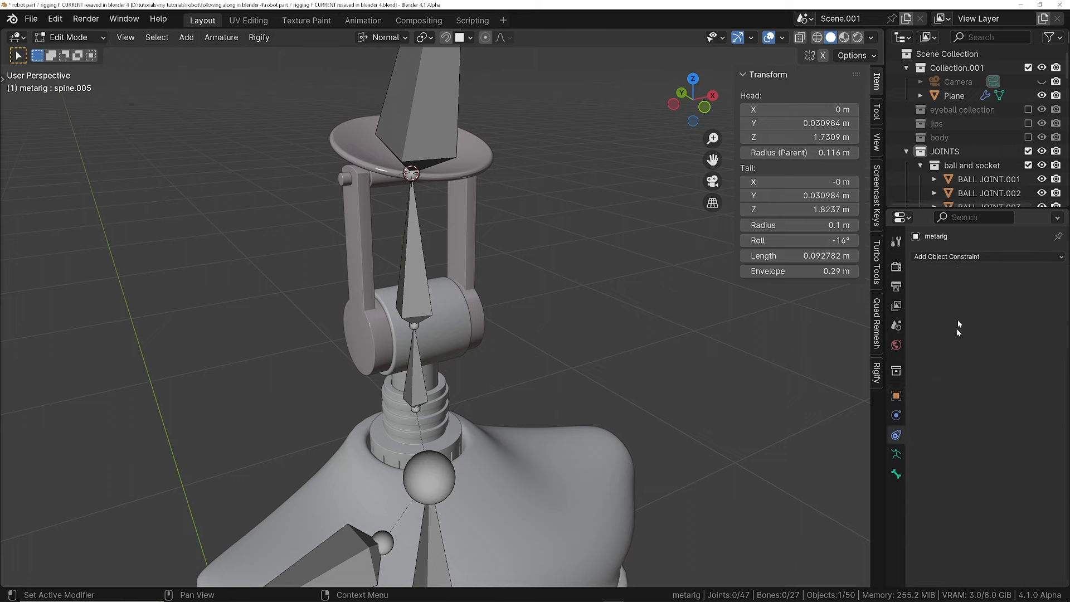
left_click(956, 260)
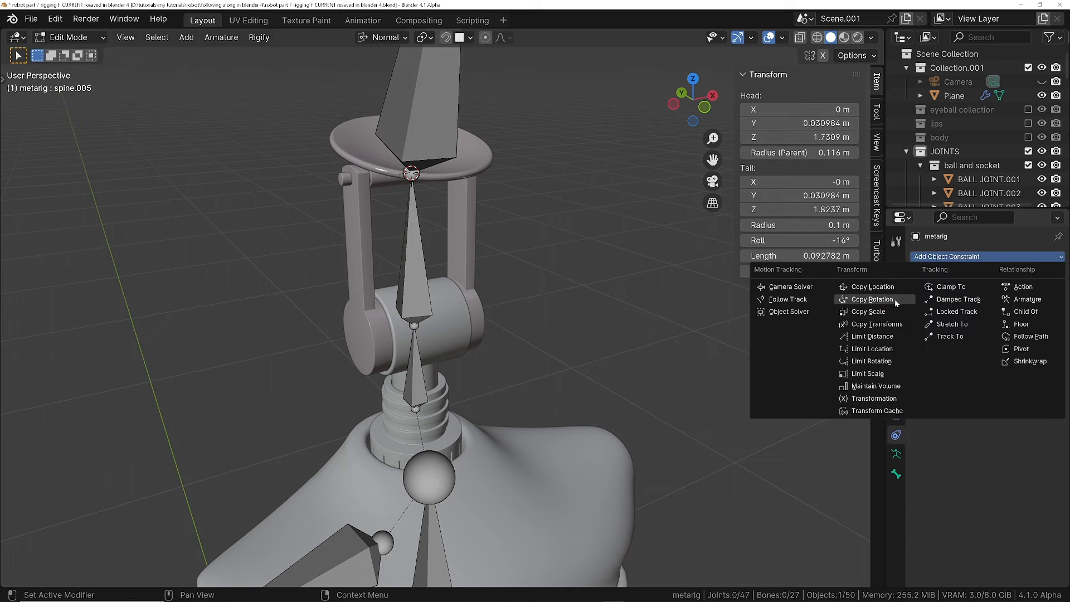
middle_click_drag(367, 393, 437, 283)
- Set the roll of the upper neck bone, spine.005, to 0°
left_click(424, 269)
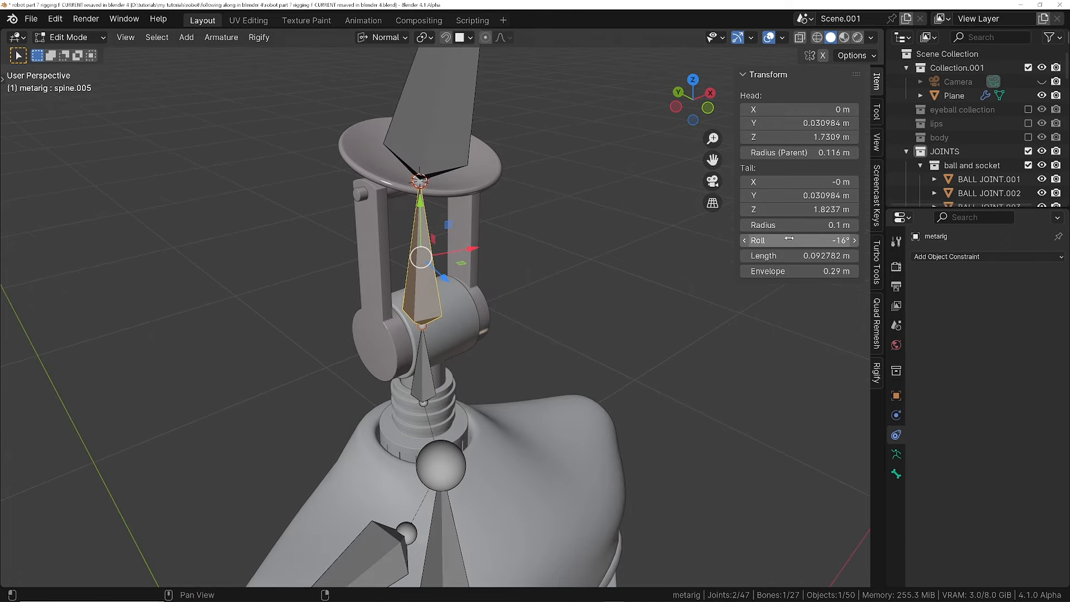
left_click(817, 240)
type("0")
key("Return")
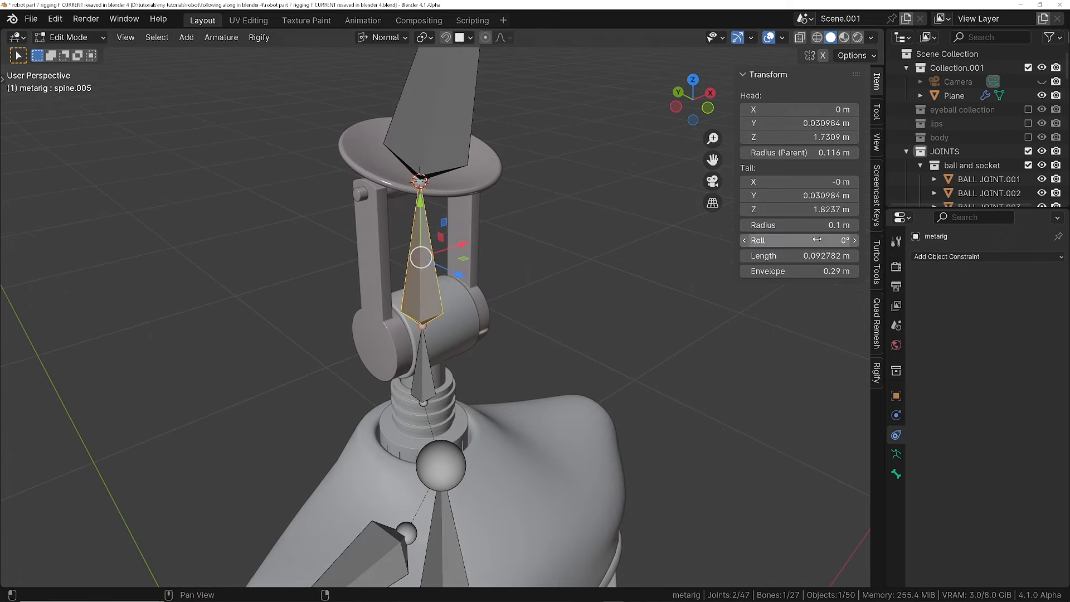
- Clear the bone roll of the head bone, spine.006
middle_click_drag(490, 353, 459, 284)
left_click(464, 277)
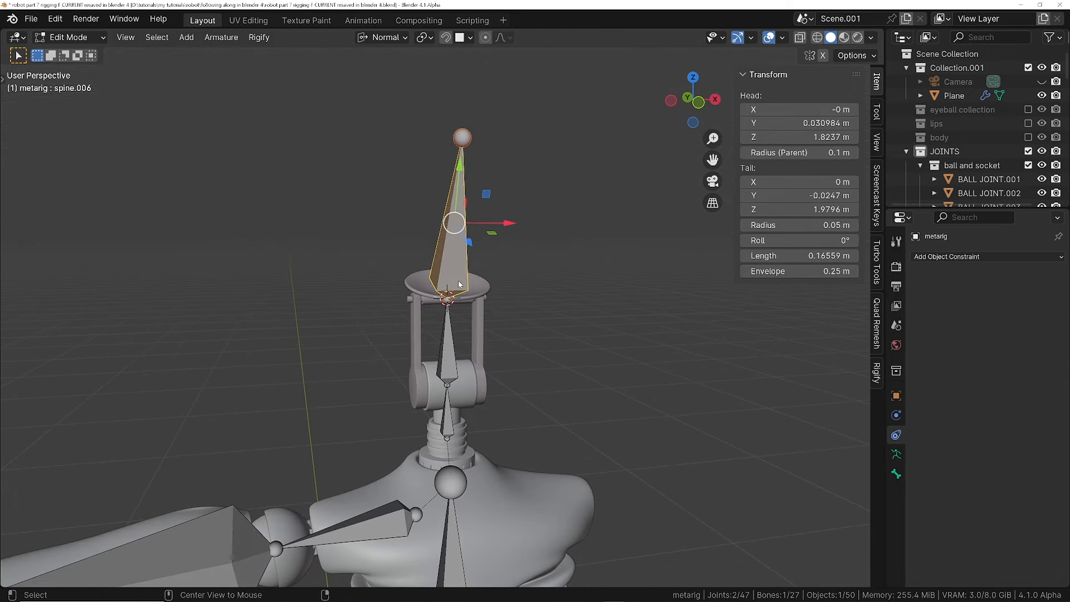
key("alt+r")
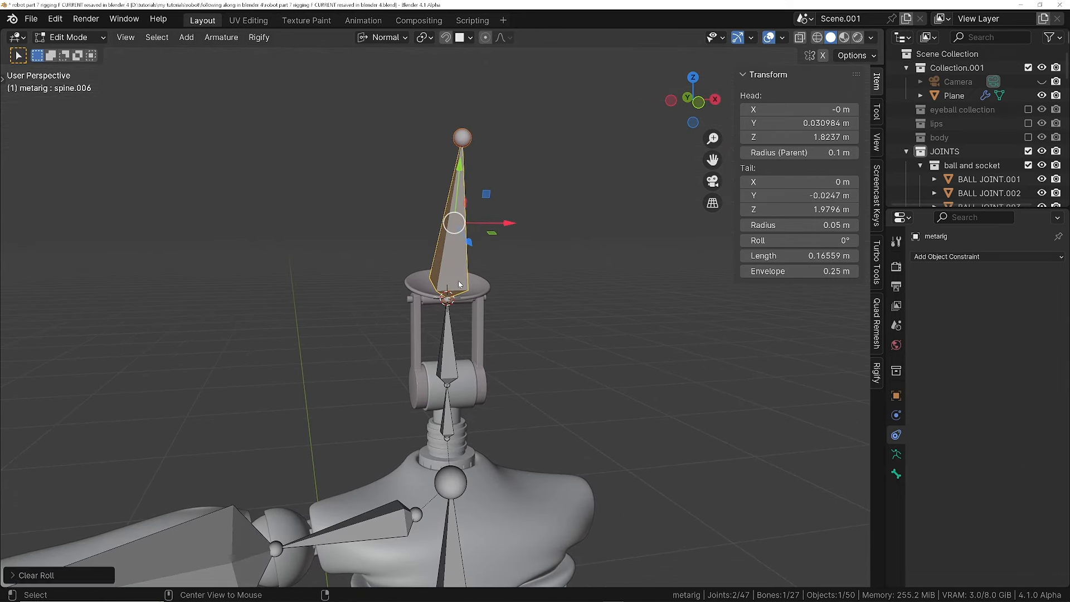
left_click(219, 38)
mouse_move(250, 96)
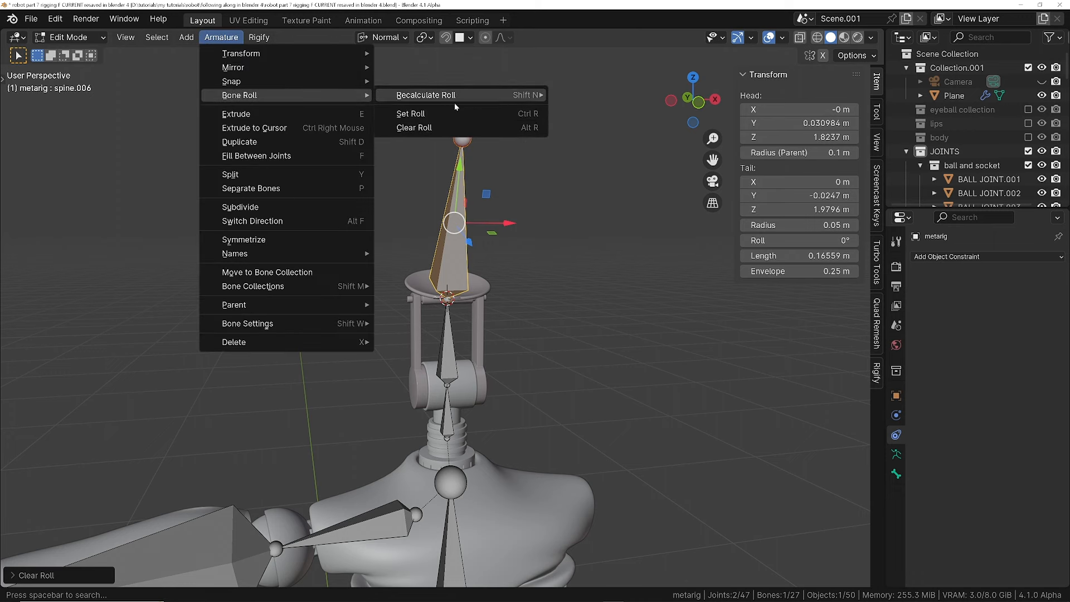
left_click(516, 129)
middle_click_drag(467, 248, 471, 277)
scroll(457, 248, "up", 2)
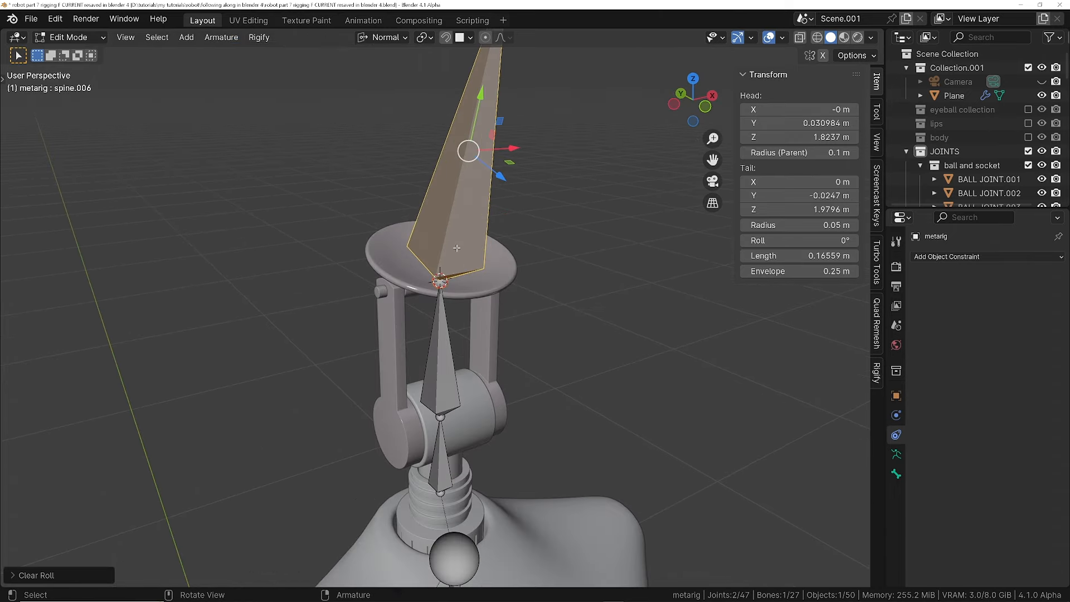
middle_click_drag(478, 451, 508, 433)
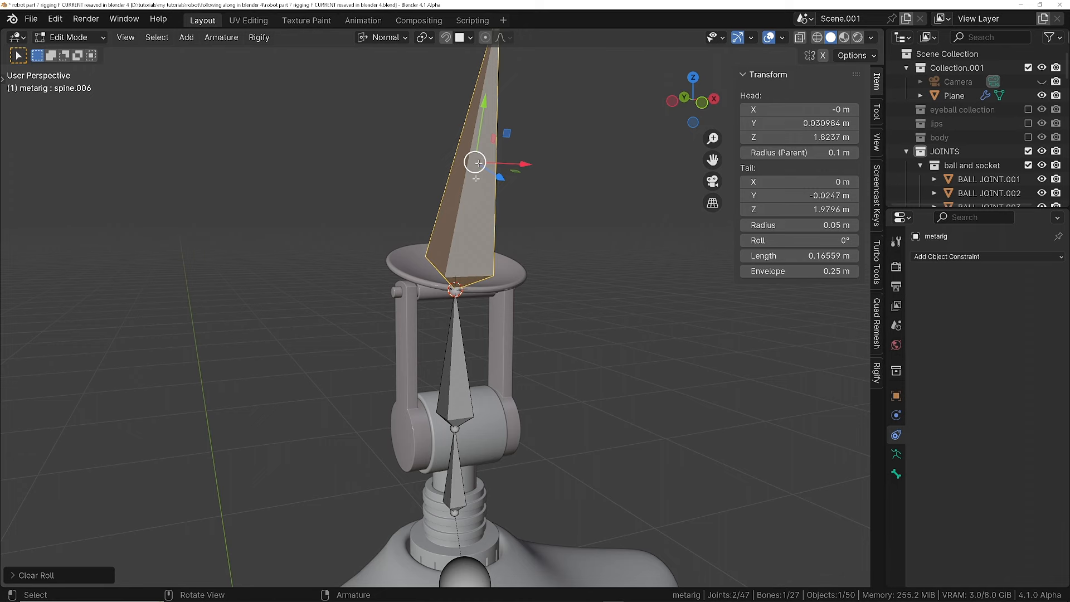
middle_click_drag(445, 379, 455, 383)
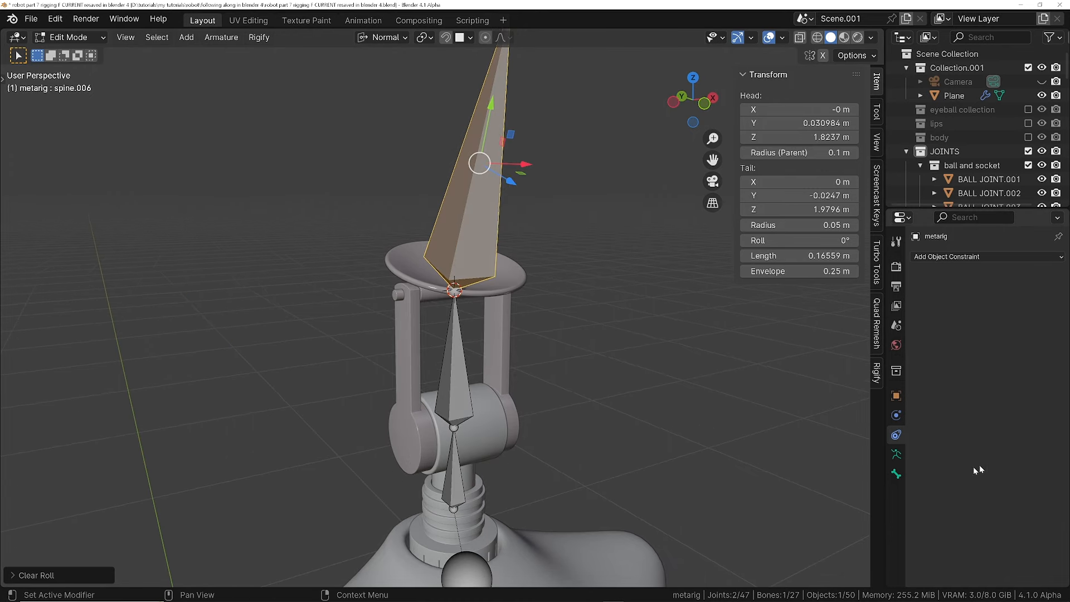
left_click(958, 257)
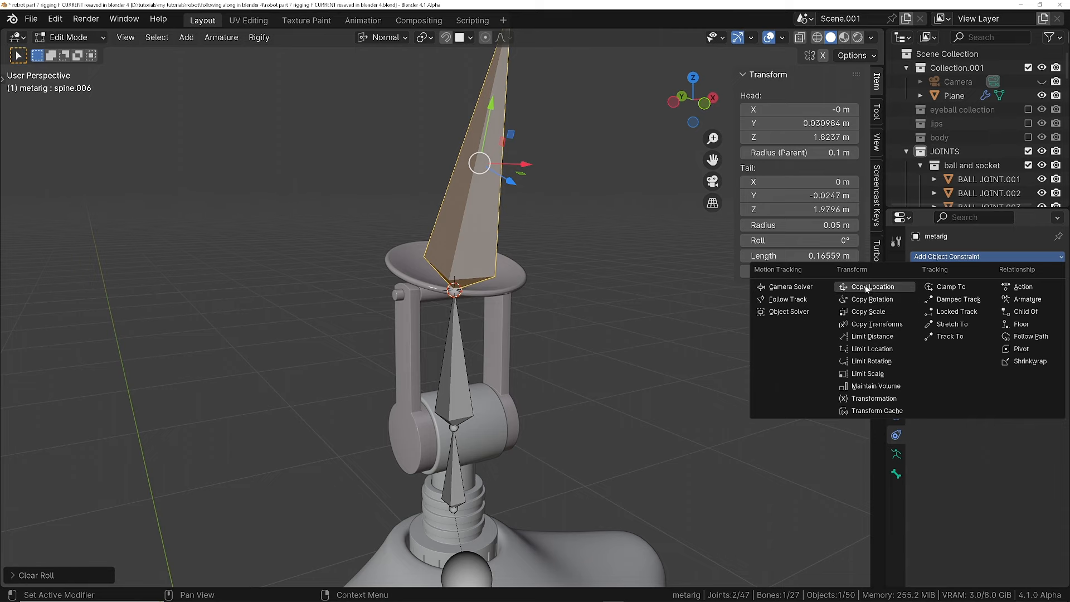
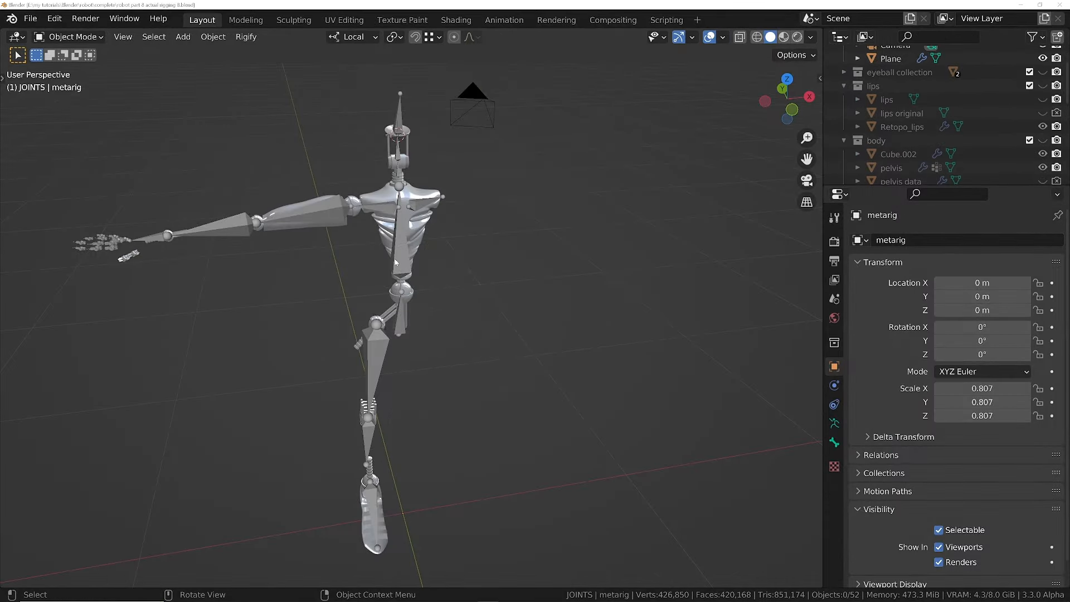
- In Edit Mode on the metarig, delete the left shoulder bone, shoulder.L
middle_click_drag(402, 248, 393, 249)
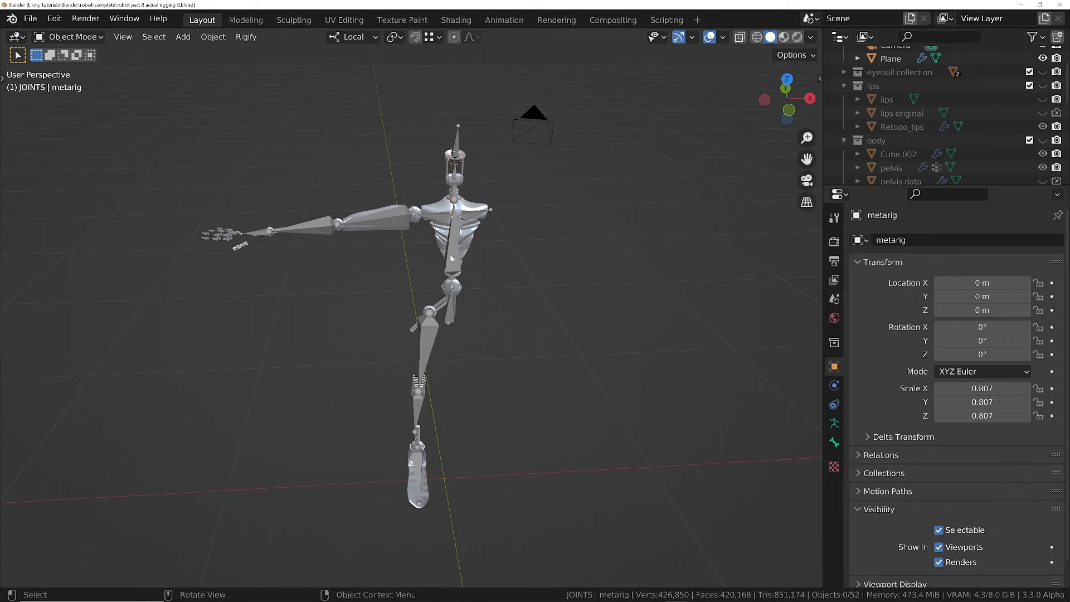
left_click(452, 258)
key("Tab")
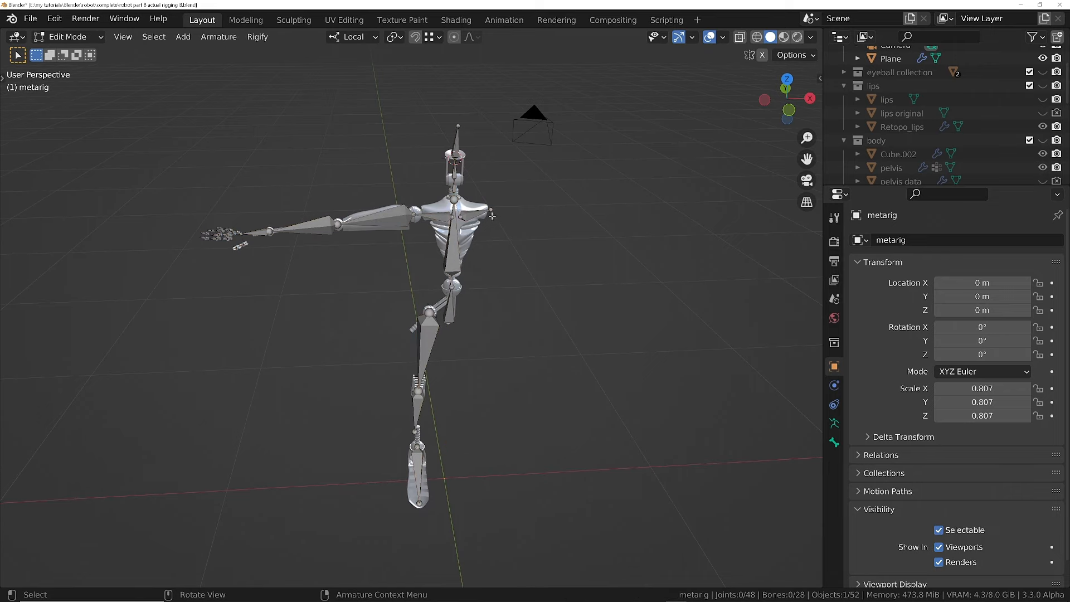
scroll(490, 215, "up", 3)
left_click(463, 213)
scroll(465, 223, "down", 2)
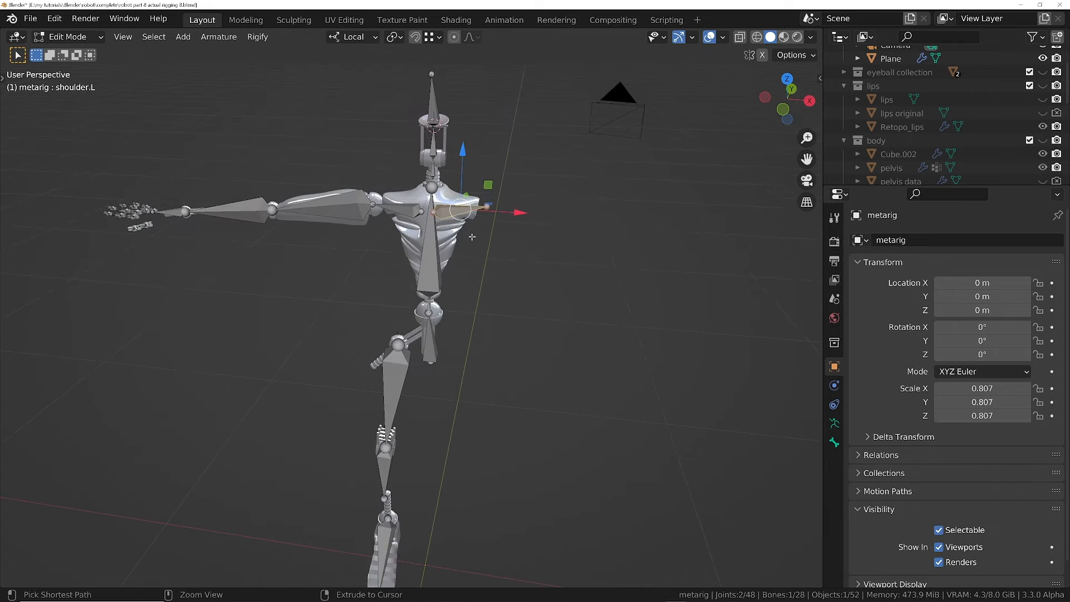
middle_click_drag(472, 237, 516, 91)
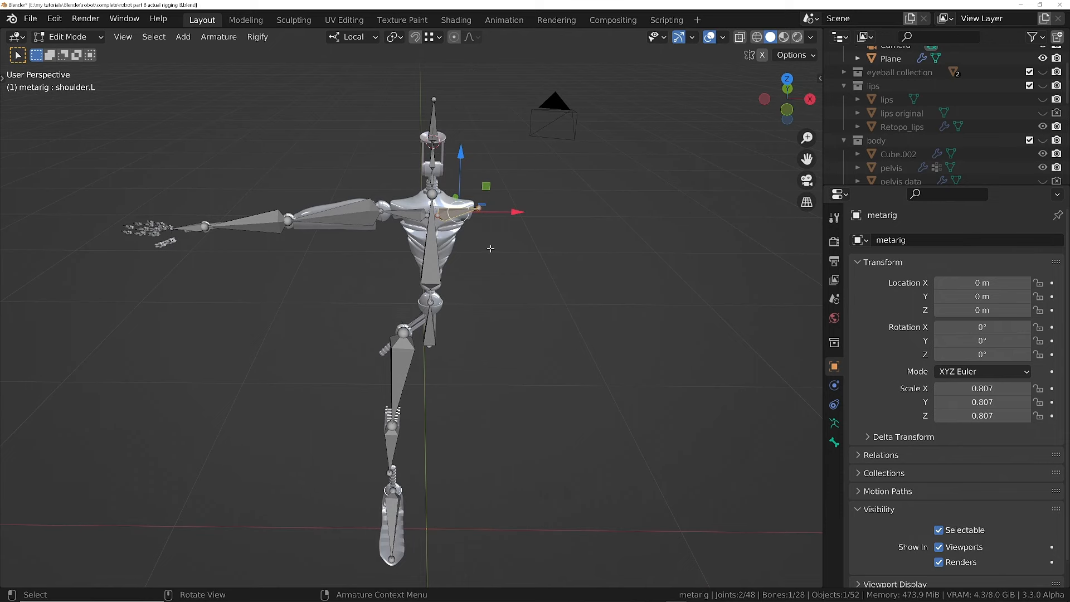
key("x")
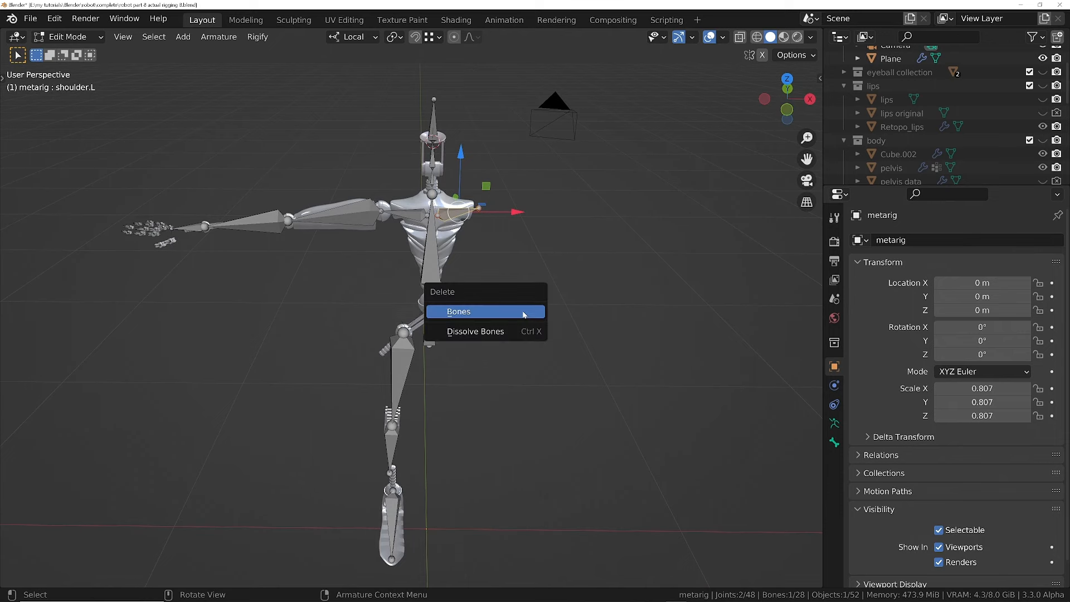
left_click(485, 312)
- Symmetrize the metarig's right shoulder, arm, hand and leg bones to the other side, with direction -X to +X
middle_click_drag(434, 248, 351, 233)
left_click_drag(128, 157, 446, 282)
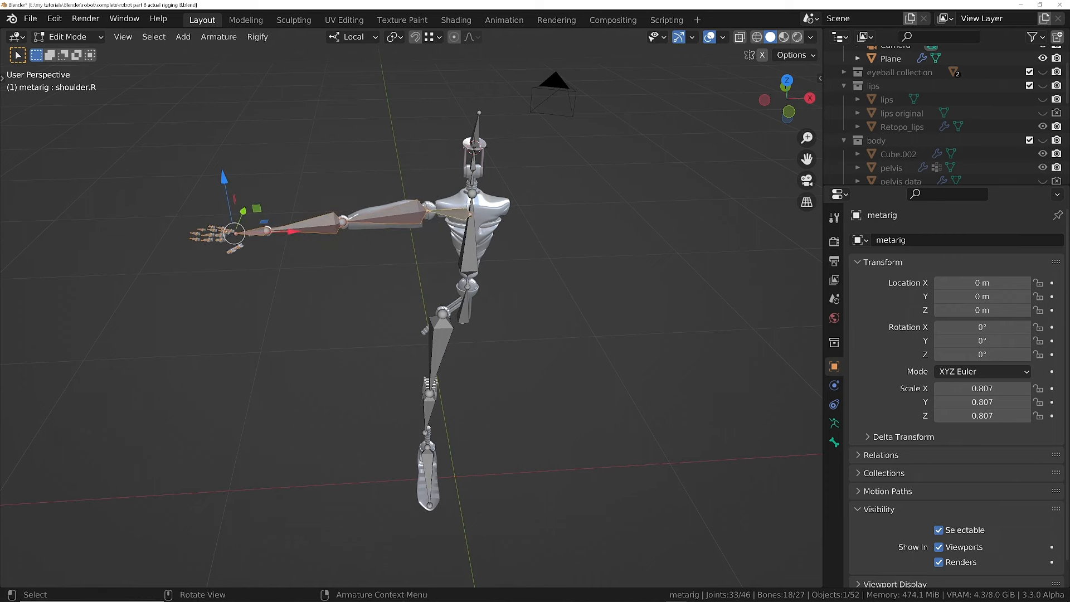
left_click_drag(393, 330, 446, 520, "shift")
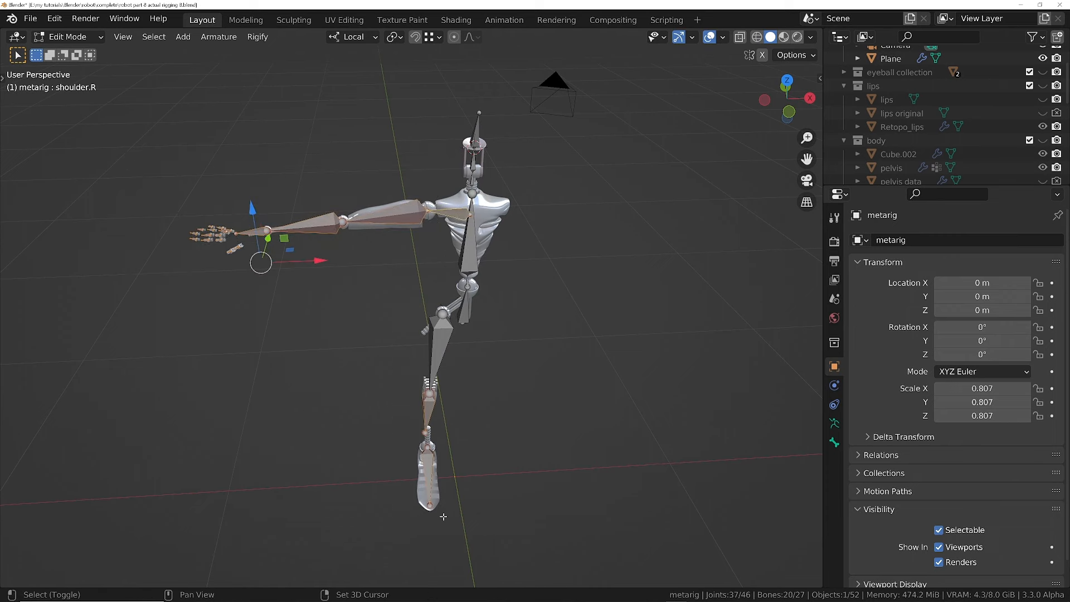
left_click_drag(401, 307, 453, 389, "shift")
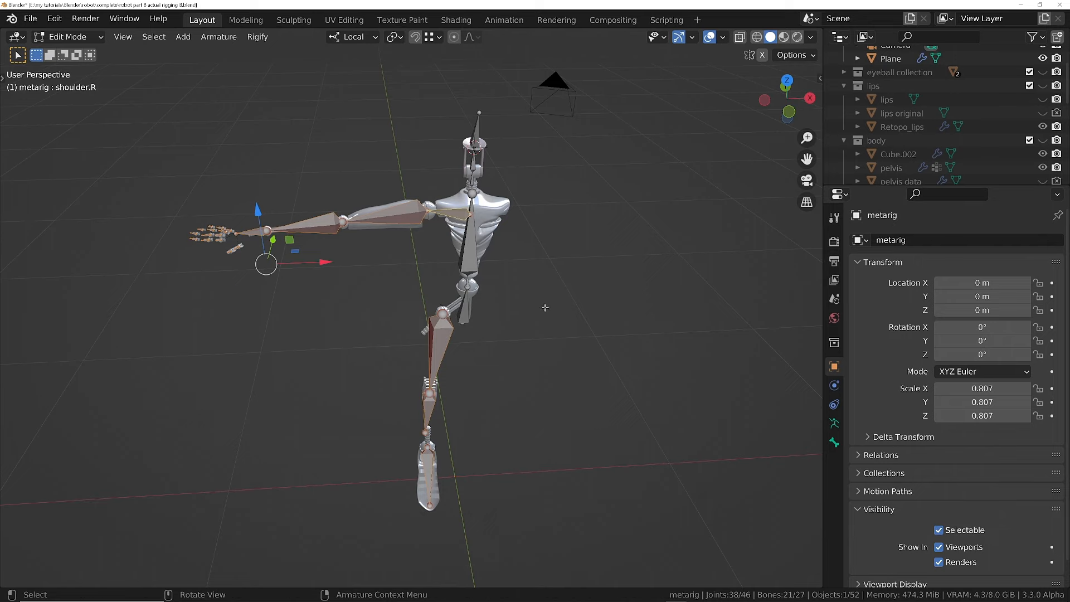
key("g")
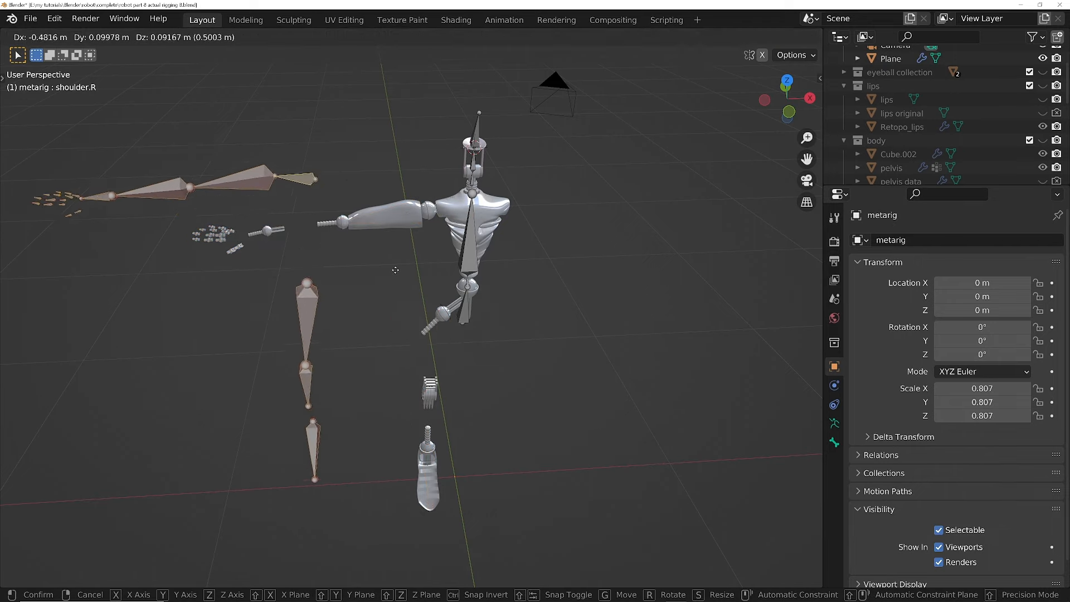
right_click(484, 308)
middle_click_drag(490, 310, 481, 309)
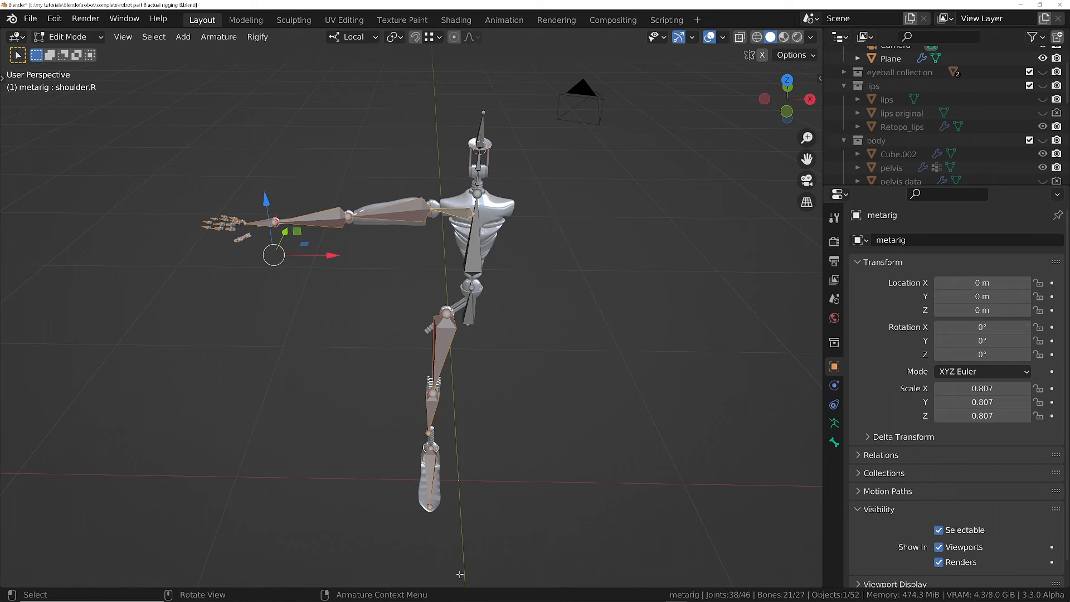
right_click(635, 188)
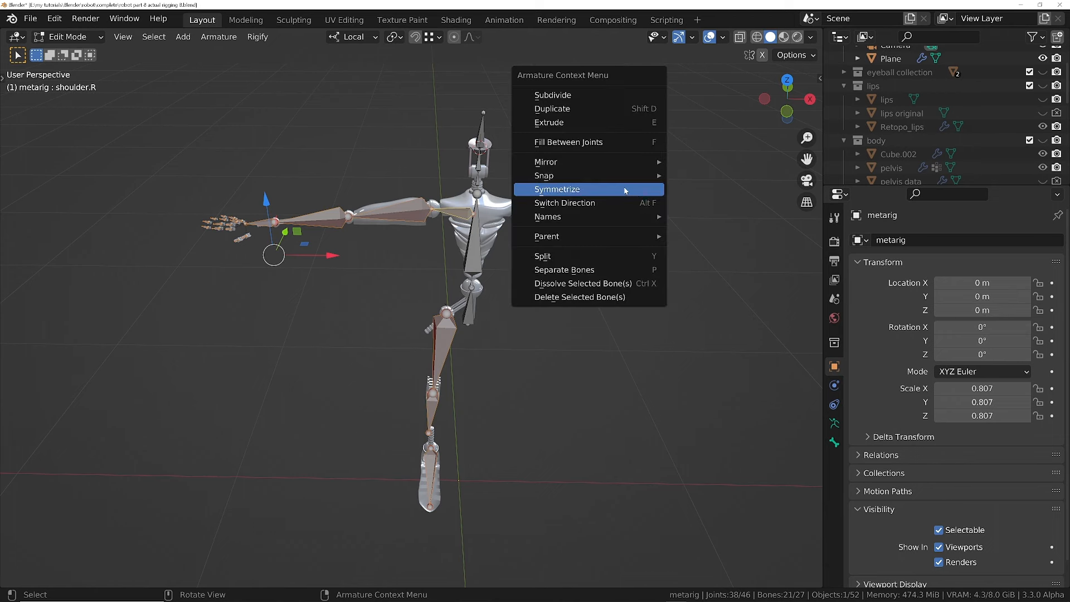
left_click(624, 188)
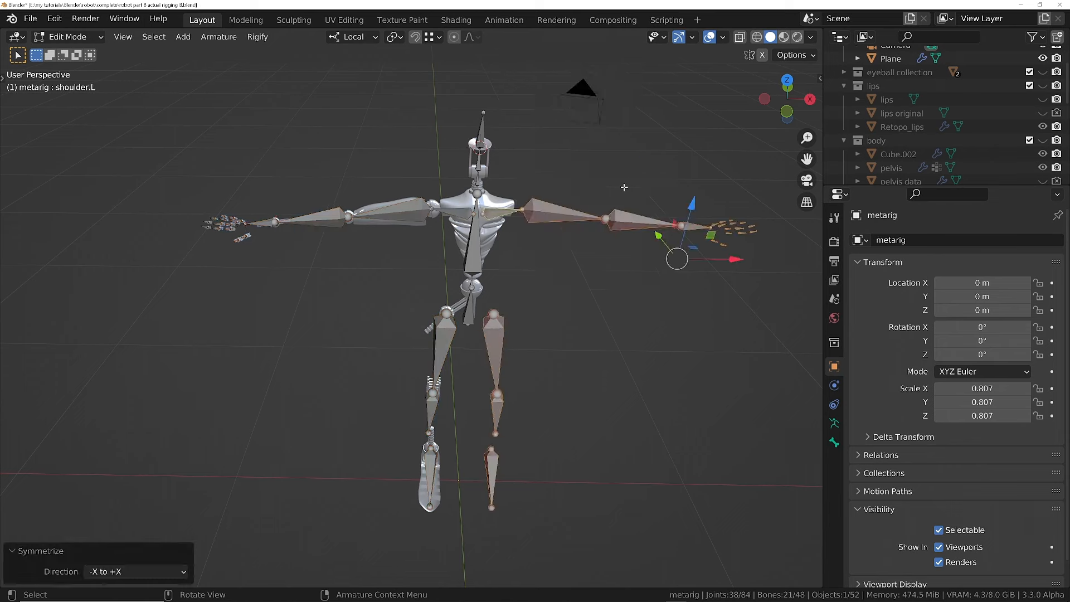
left_click(124, 573)
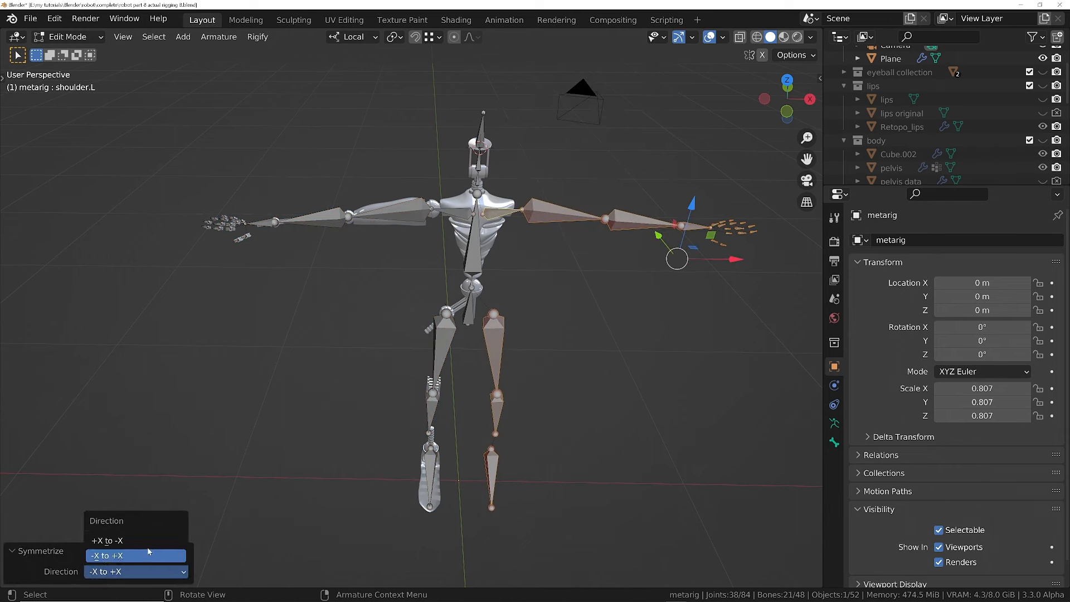
left_click(109, 557)
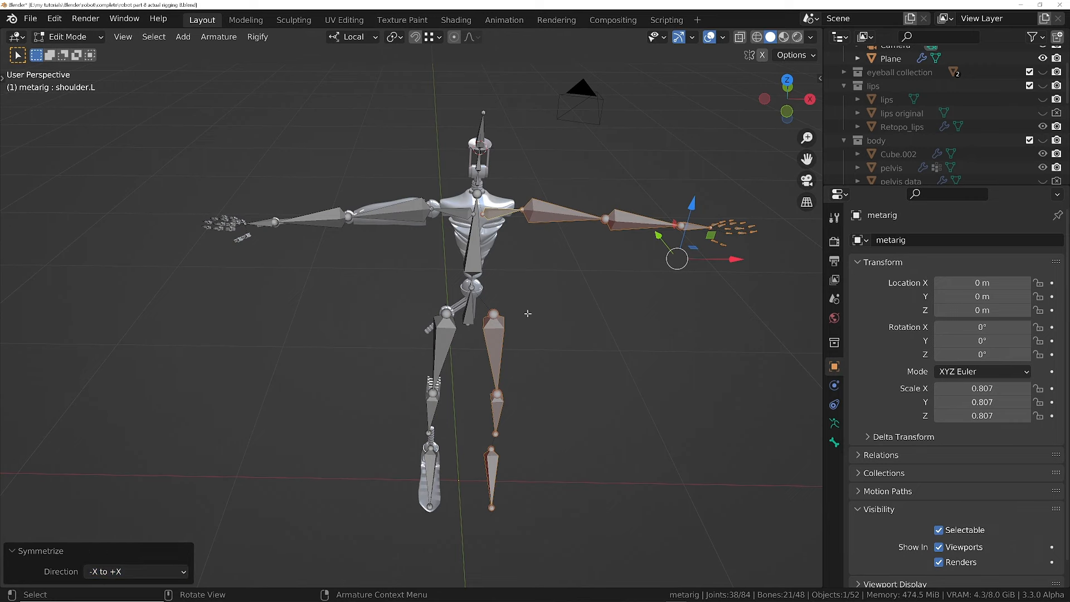
- In Pose Mode, compare the names and orientation of the right and left upper arm bones
middle_click_drag(509, 235, 457, 292)
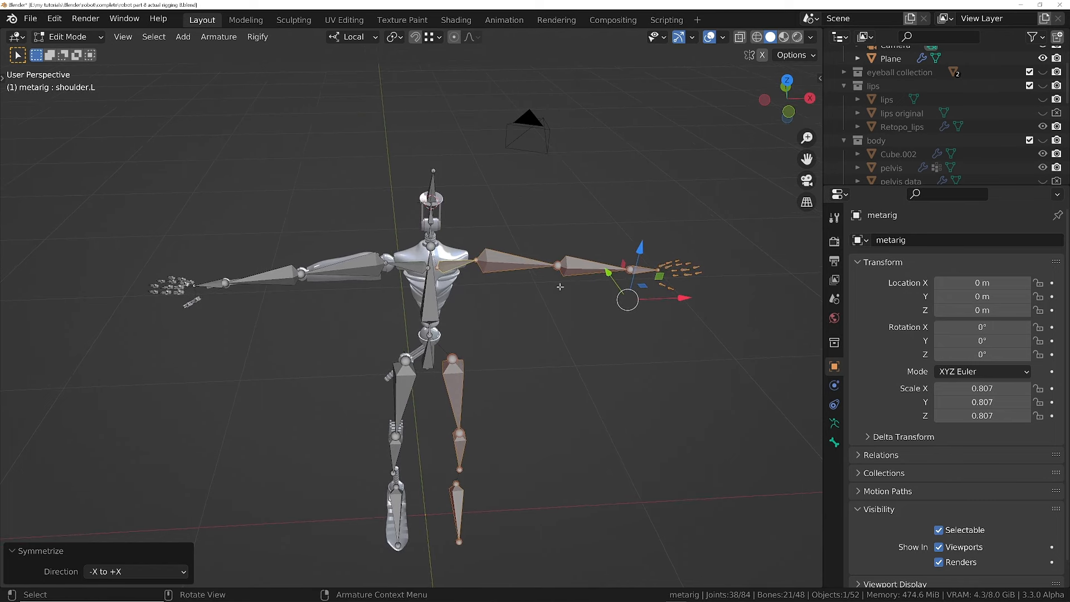
scroll(587, 266, "up", 3)
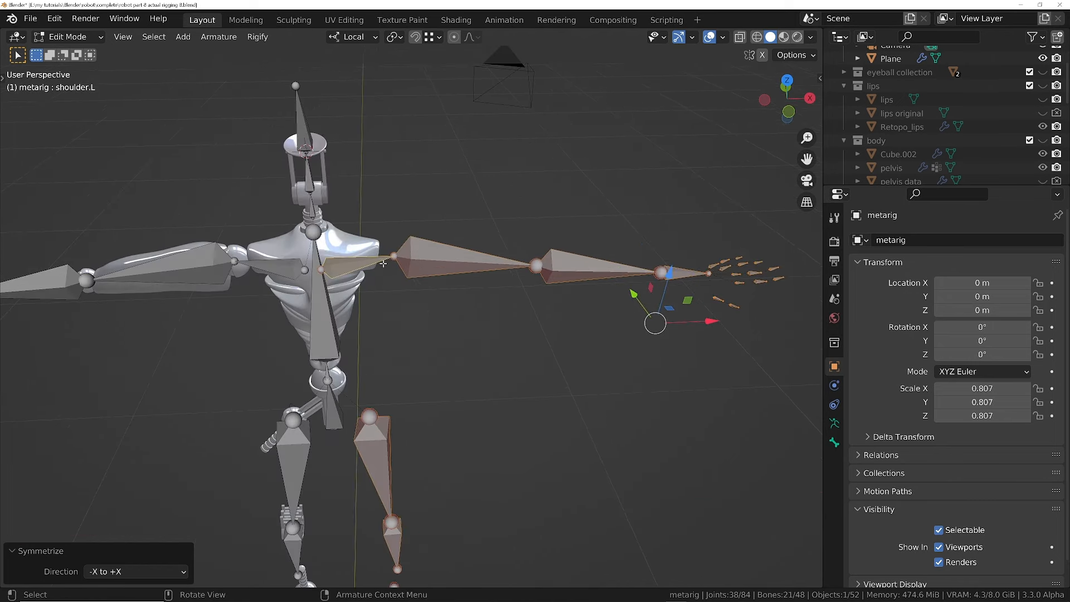
key("ctrl+Tab")
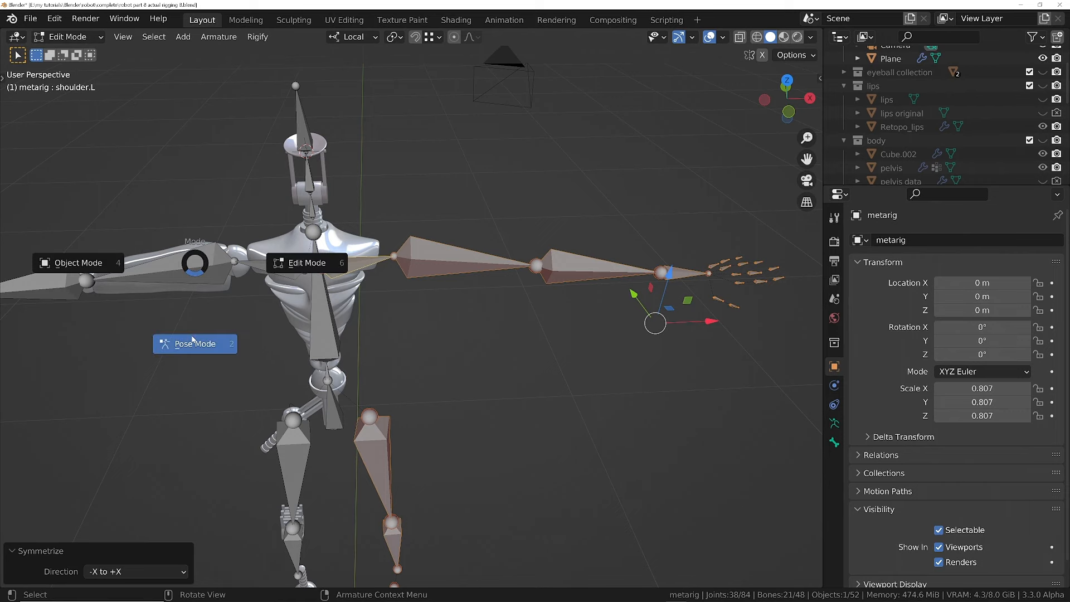
left_click(191, 355)
left_click(188, 271)
scroll(201, 268, "up", 3)
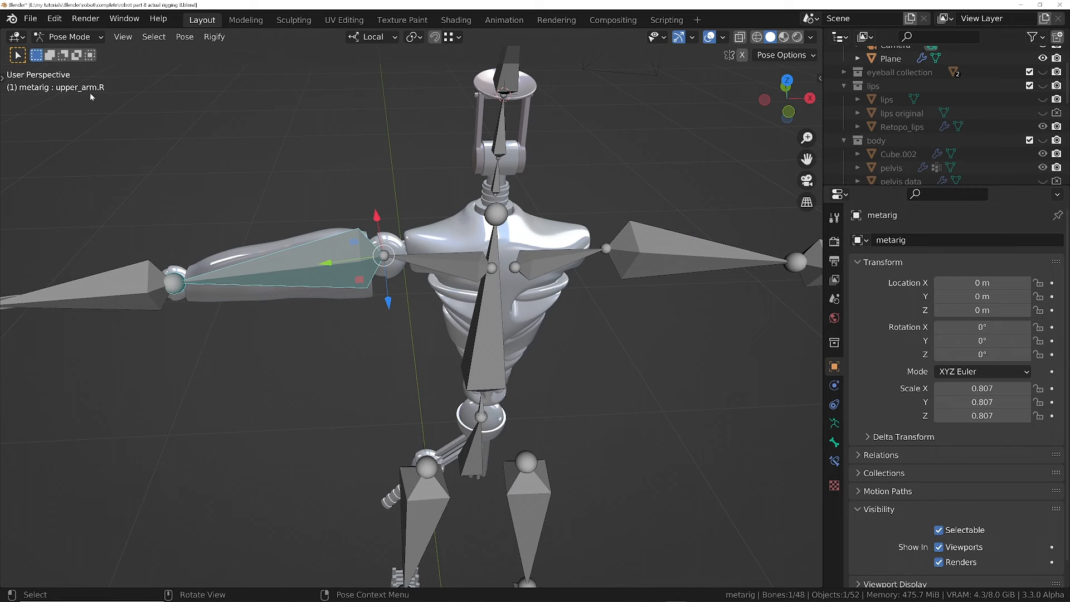
middle_click_drag(607, 328, 491, 313, "shift")
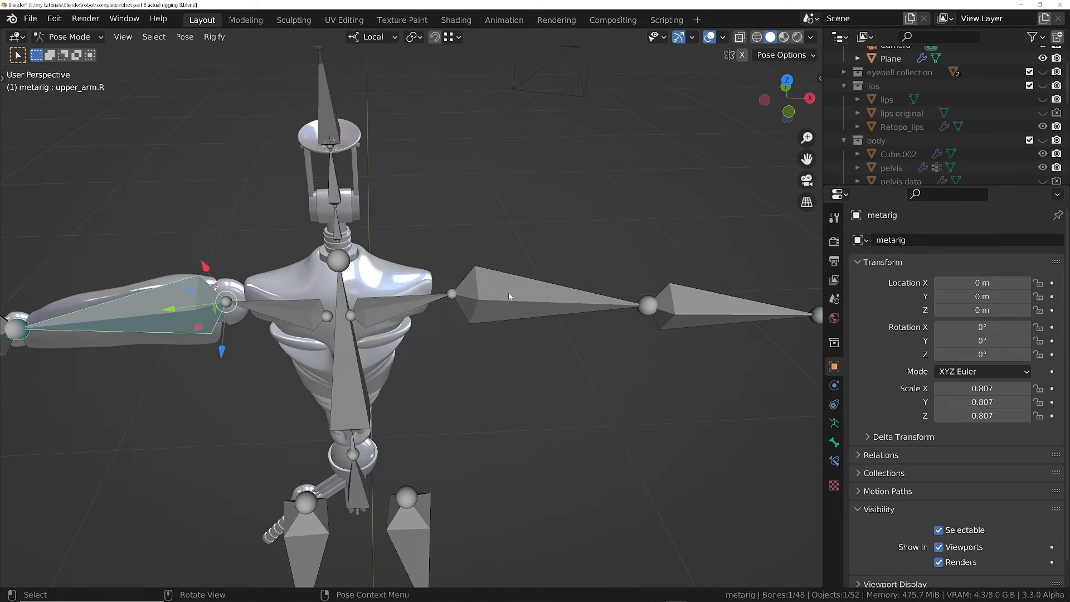
left_click(510, 296)
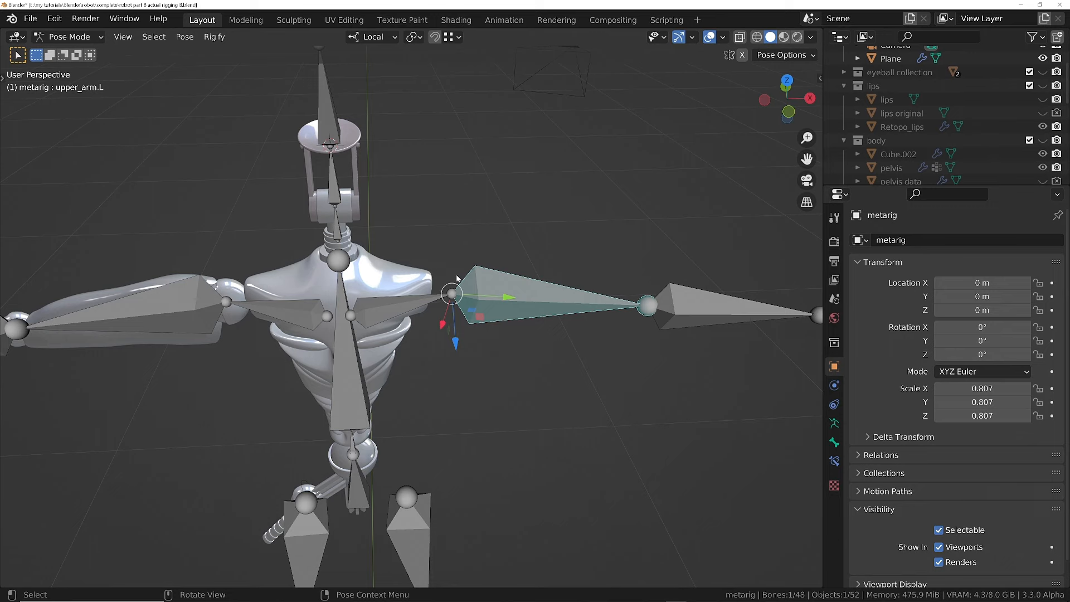
middle_click_drag(517, 285, 454, 277)
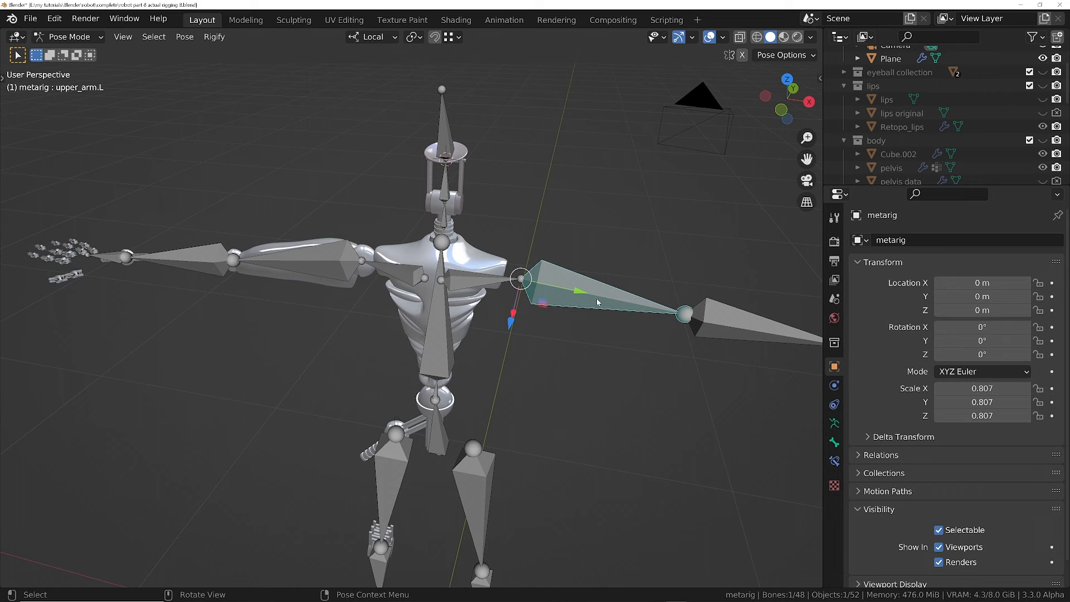
left_click(307, 262)
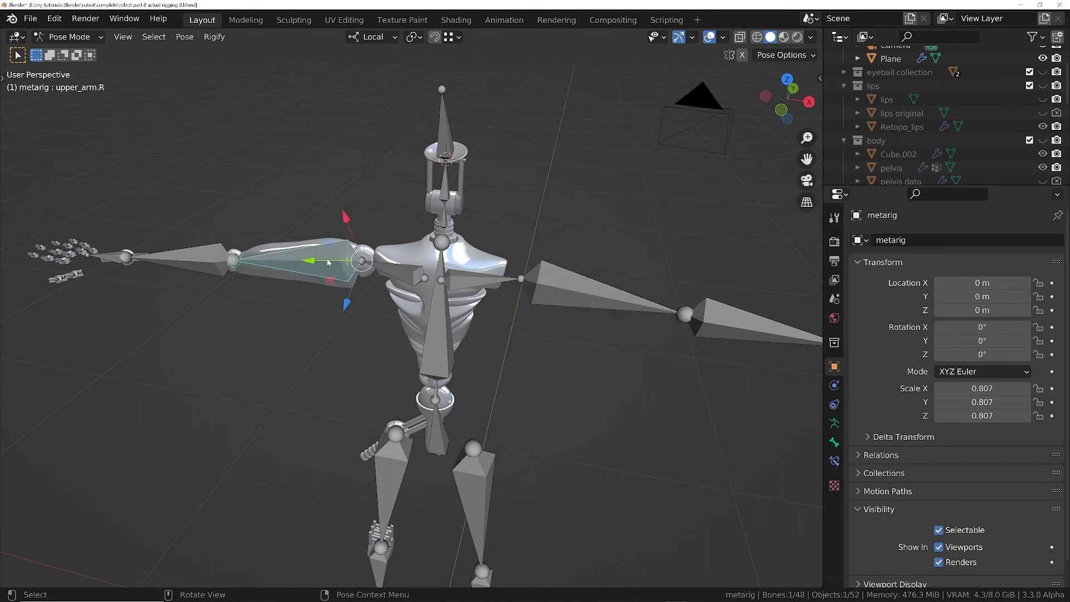
left_click(575, 299)
- Examine the mirrored left hand's finger bones and the left thigh bone against the rest of the skeleton
middle_click_drag(633, 290, 173, 185)
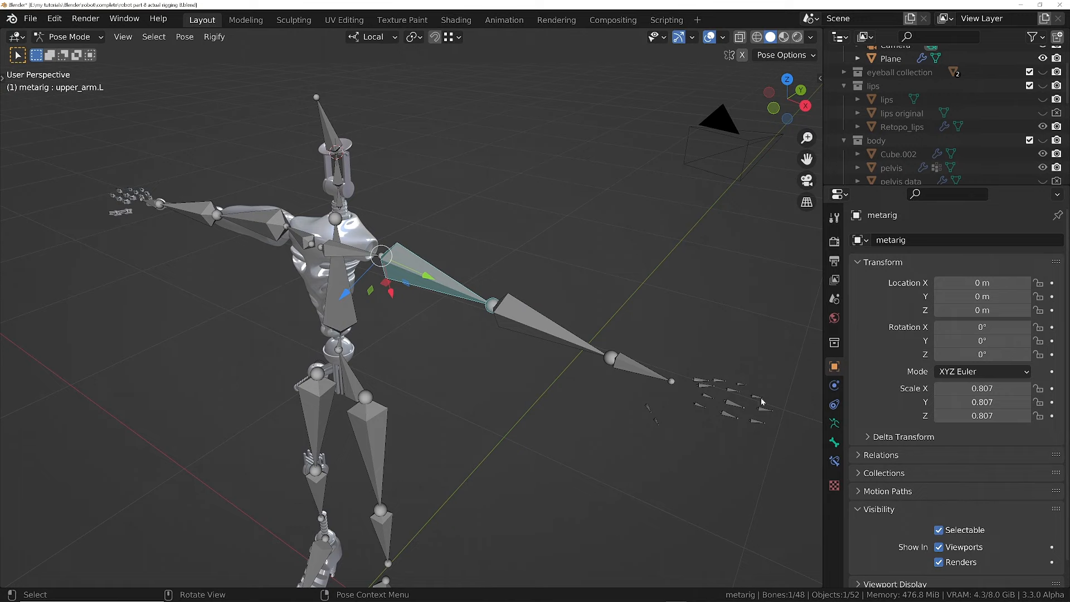
scroll(758, 401, "up", 5)
middle_click_drag(728, 375, 468, 284)
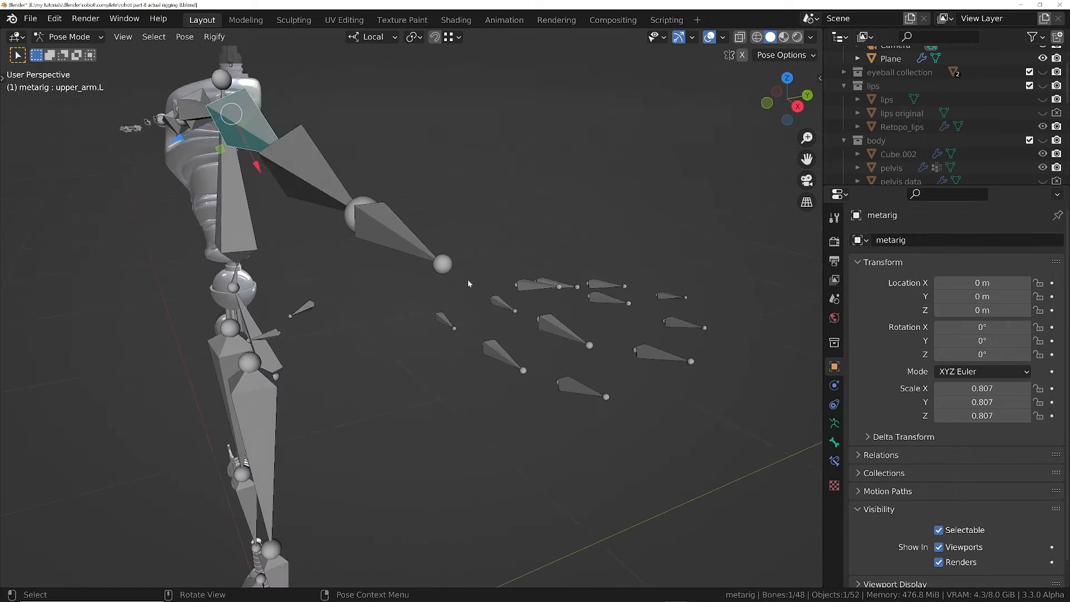
scroll(468, 284, "up", 1)
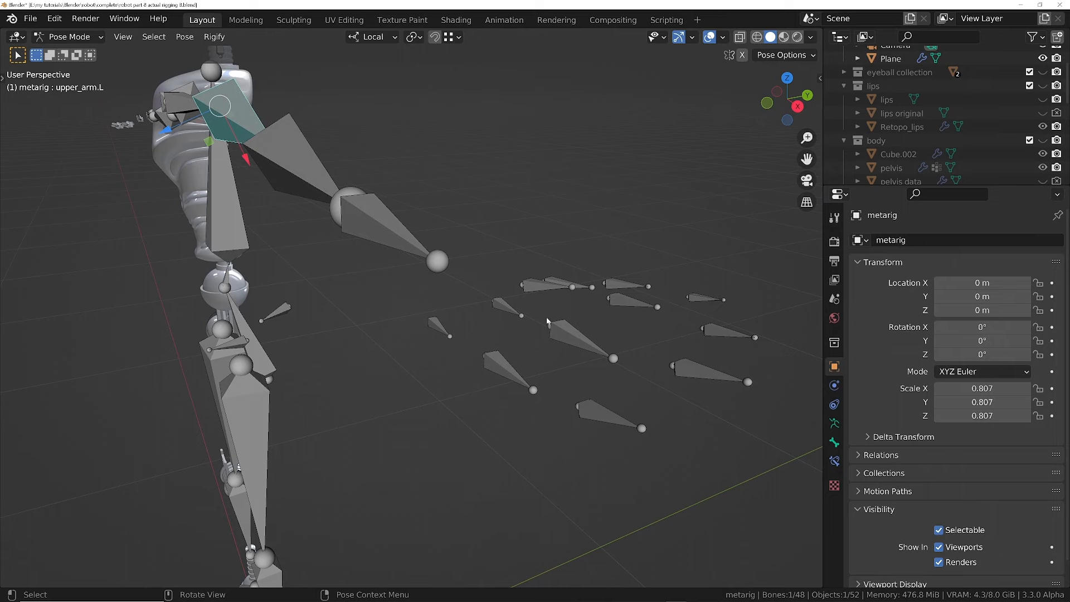
middle_click_drag(580, 342, 567, 322)
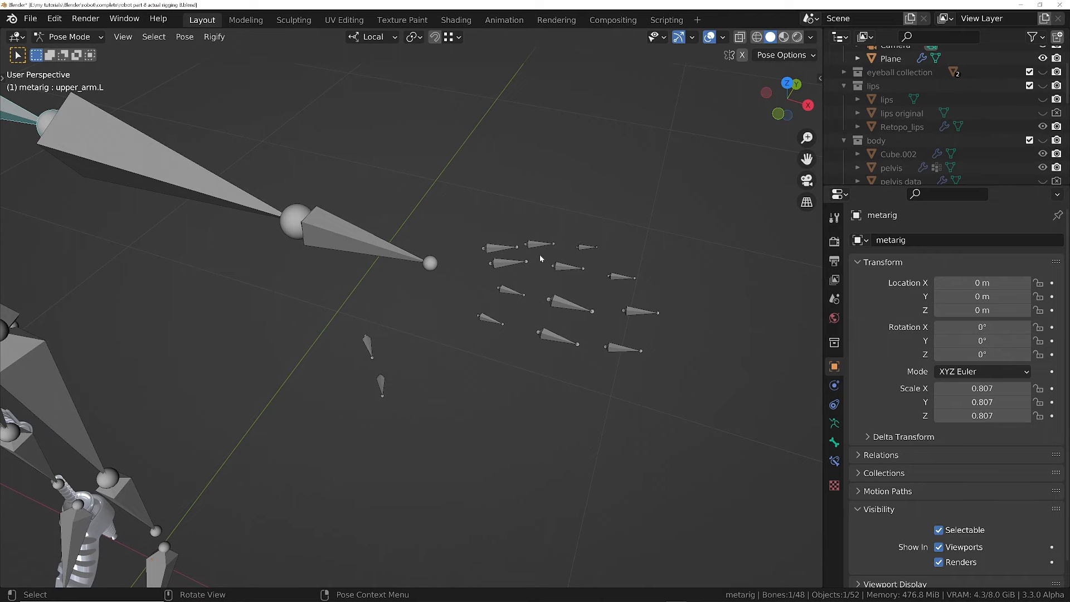
scroll(540, 266, "down", 3)
middle_click_drag(371, 226, 636, 326, "shift")
scroll(549, 228, "down", 2)
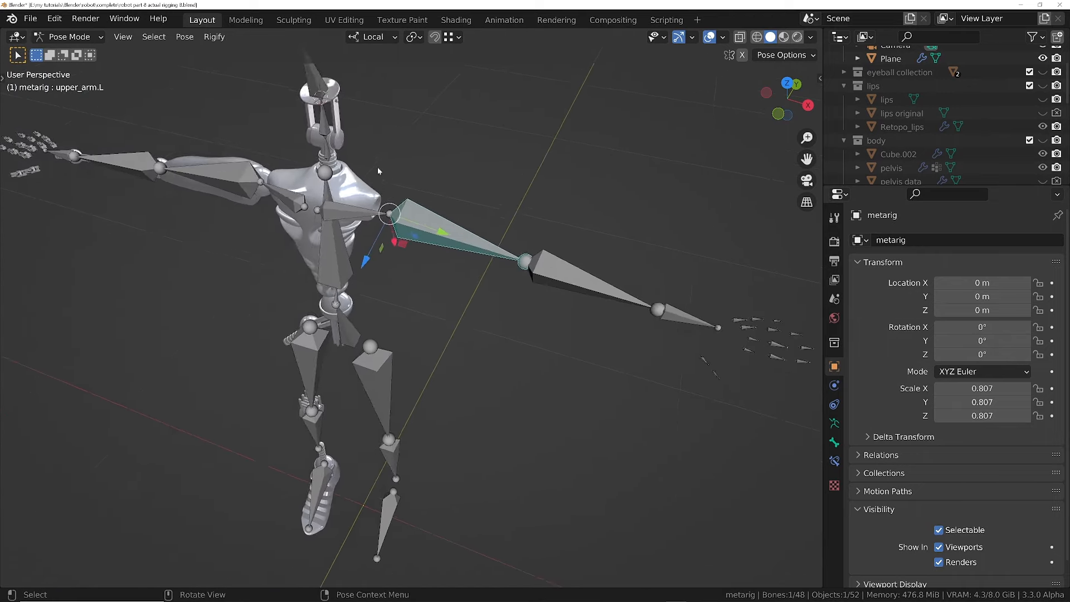
middle_click_drag(380, 237, 610, 270, "shift")
middle_click_drag(623, 334, 646, 316)
middle_click_drag(714, 258, 524, 341)
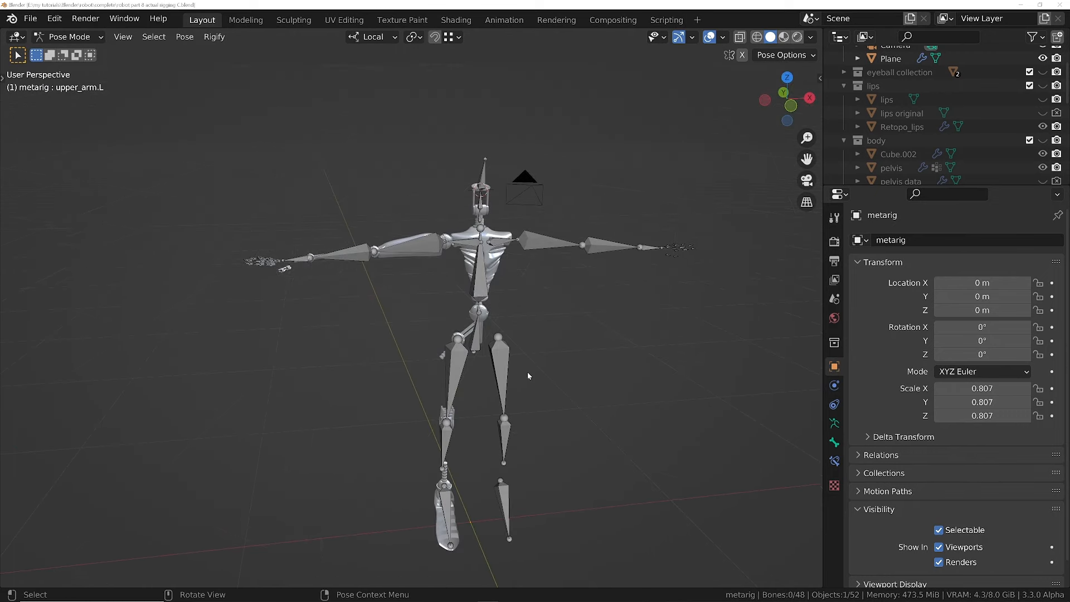
left_click(501, 368)
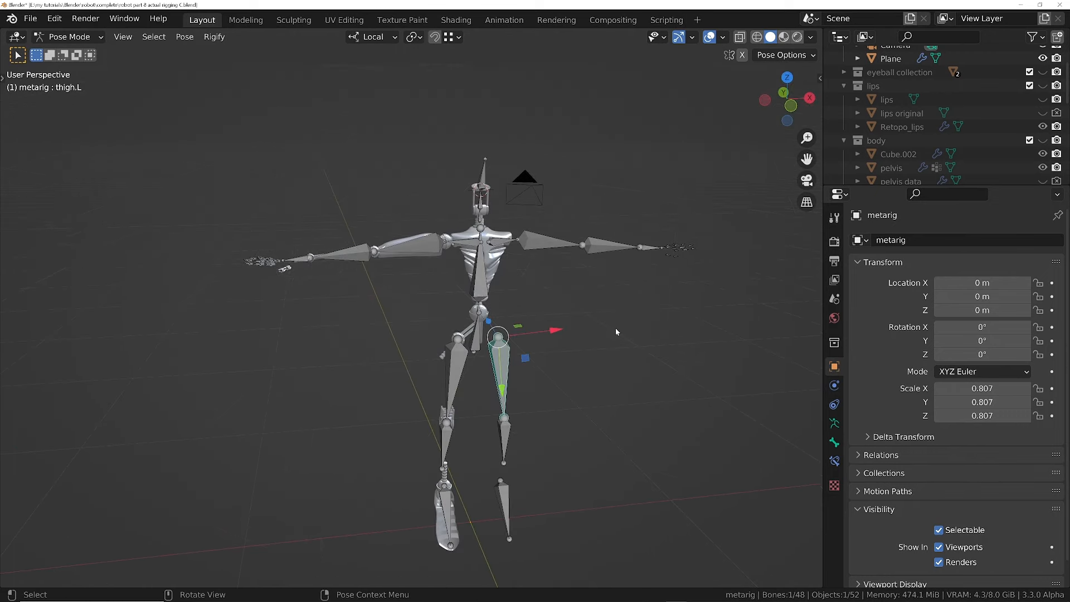
- In Object Mode, move the metarig to a new collection named armature
key("ctrl+Tab")
left_click(514, 332)
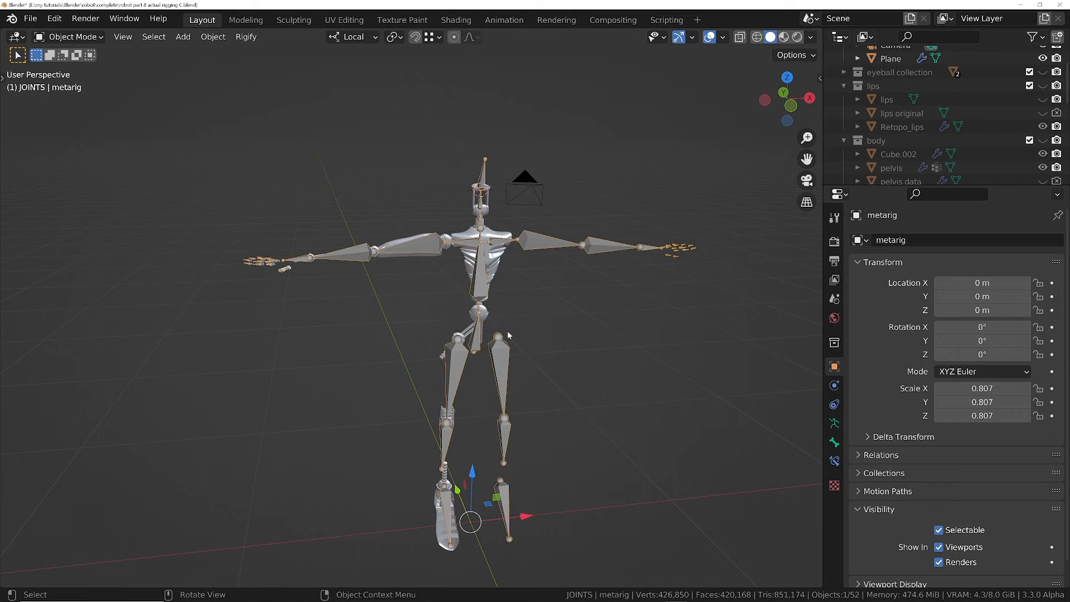
key("m")
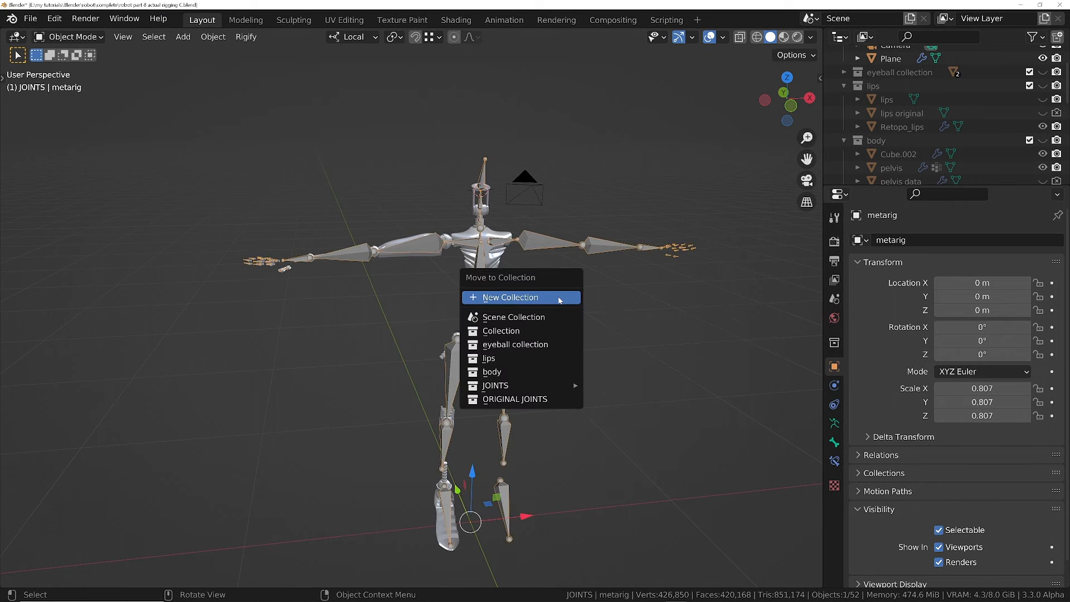
left_click(560, 301)
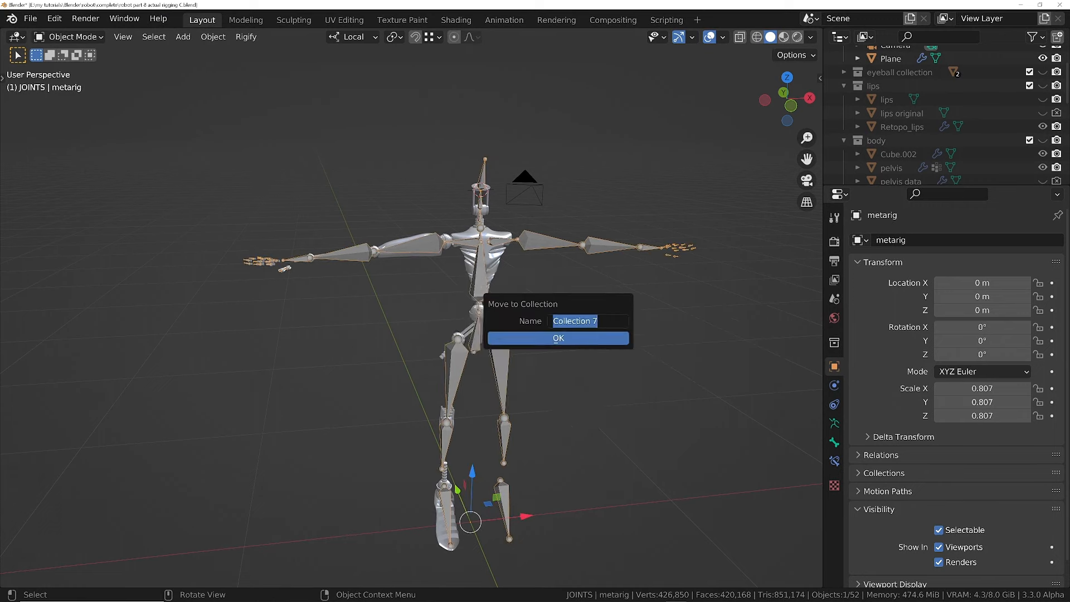
type("armature")
key("Return")
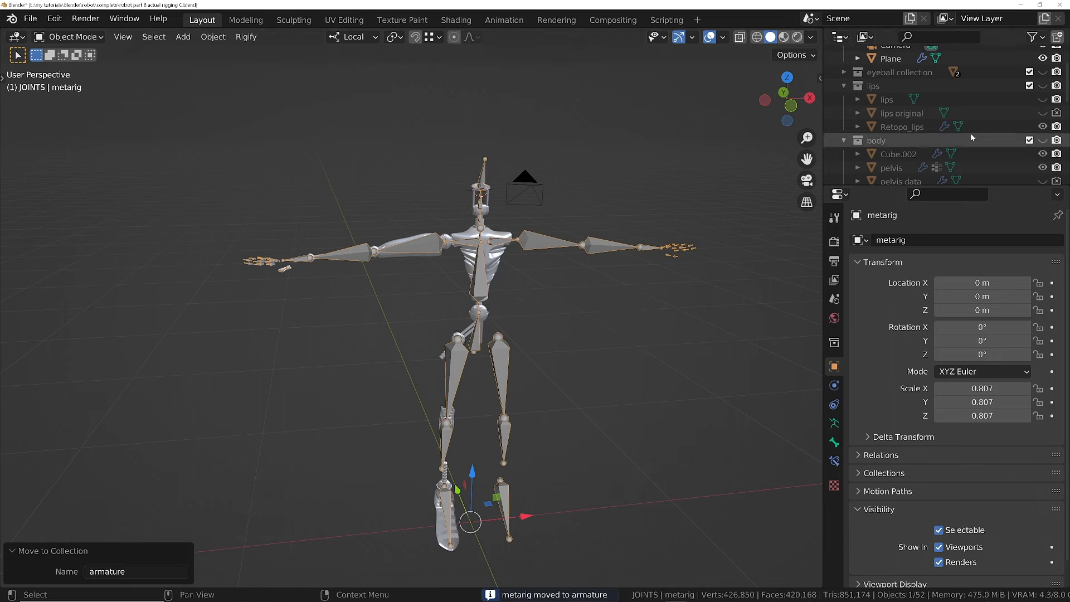
- Hide the armature collection and show the body collection in the viewport
scroll(971, 138, "down", 10)
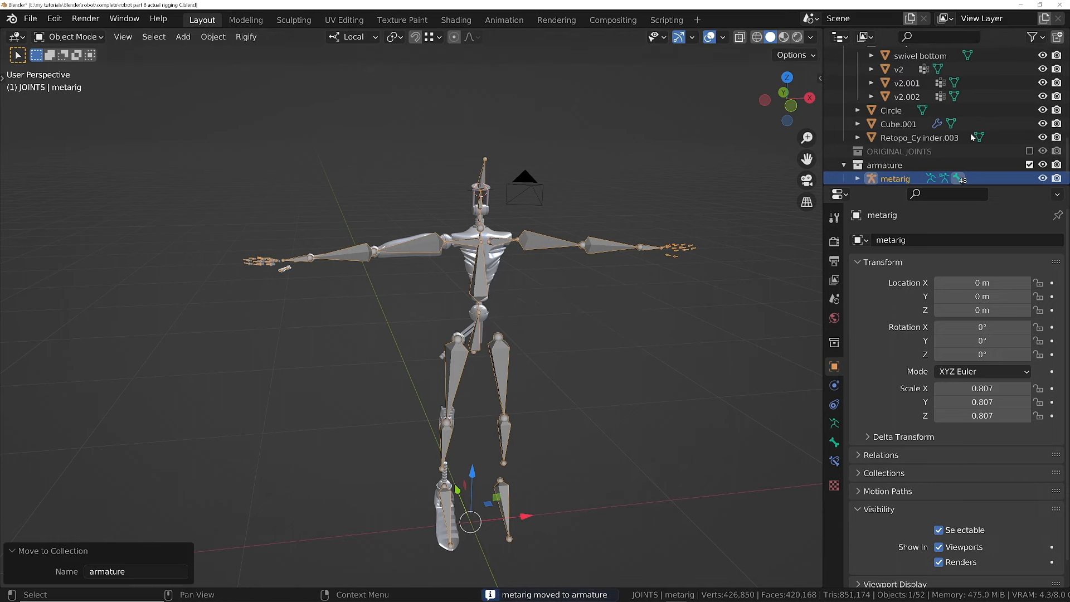
left_click(1043, 165)
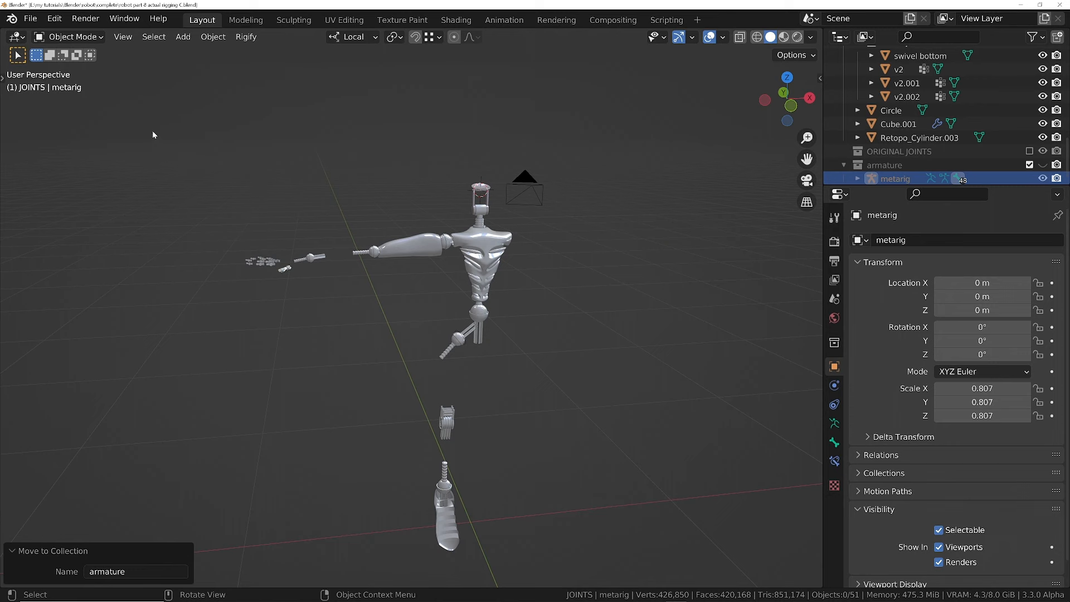
scroll(939, 115, "up", 2)
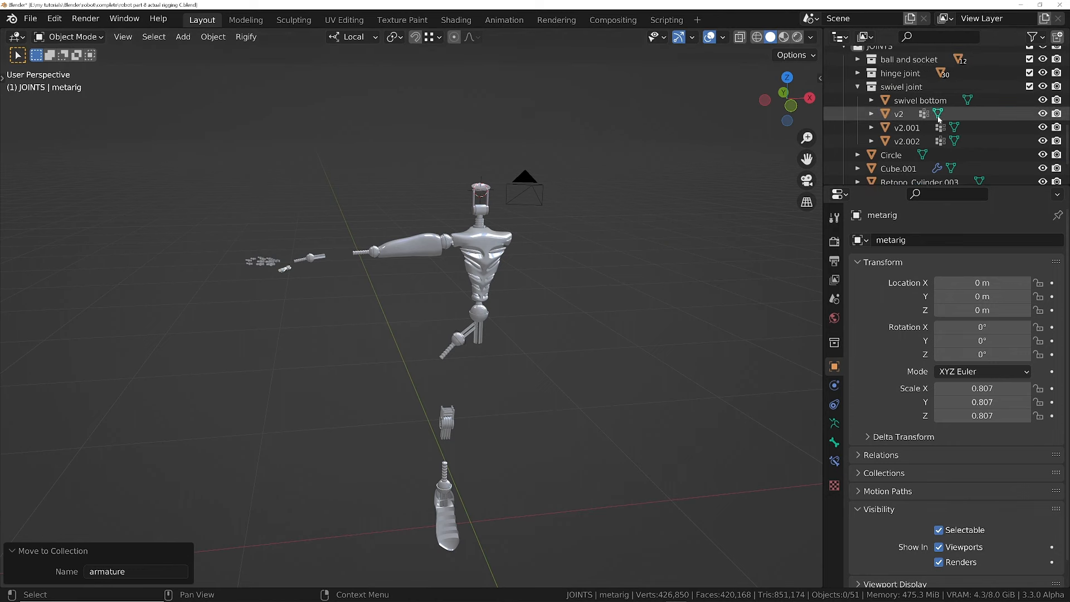
scroll(939, 118, "up", 8)
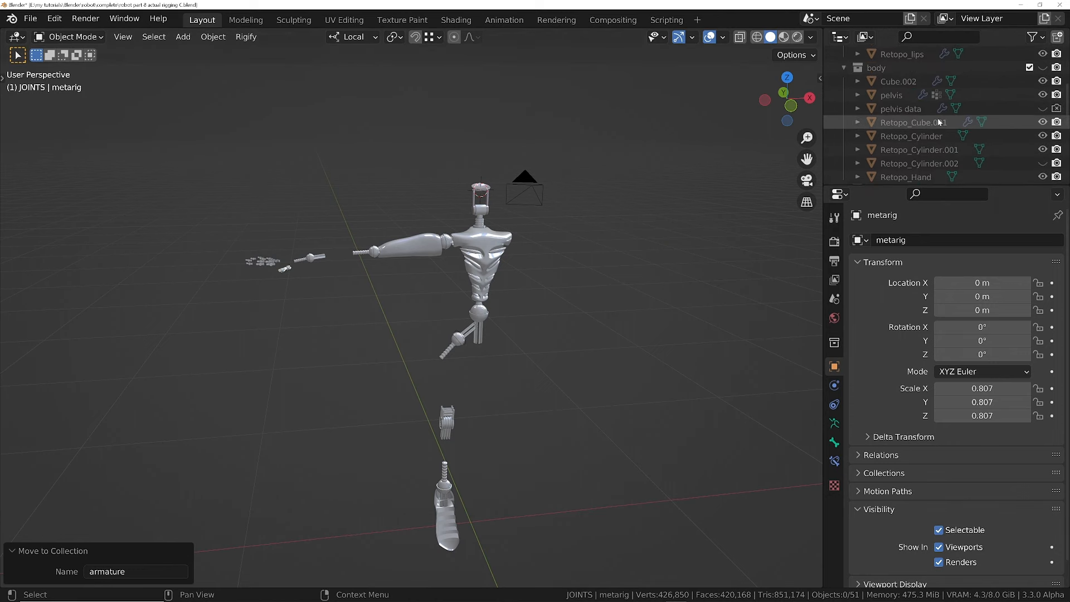
scroll(938, 118, "up", 4)
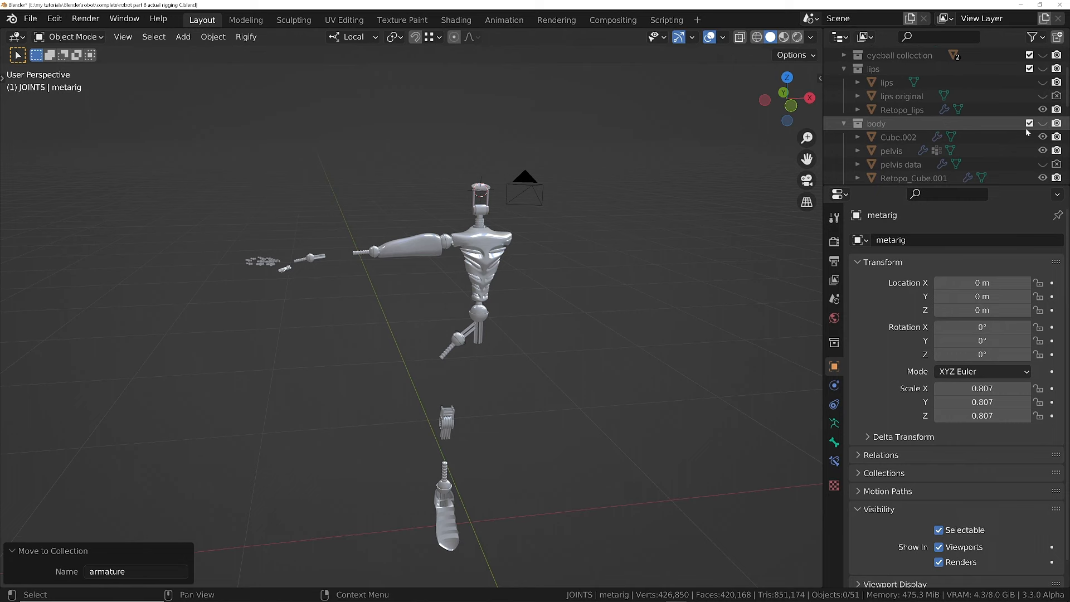
left_click(1042, 124)
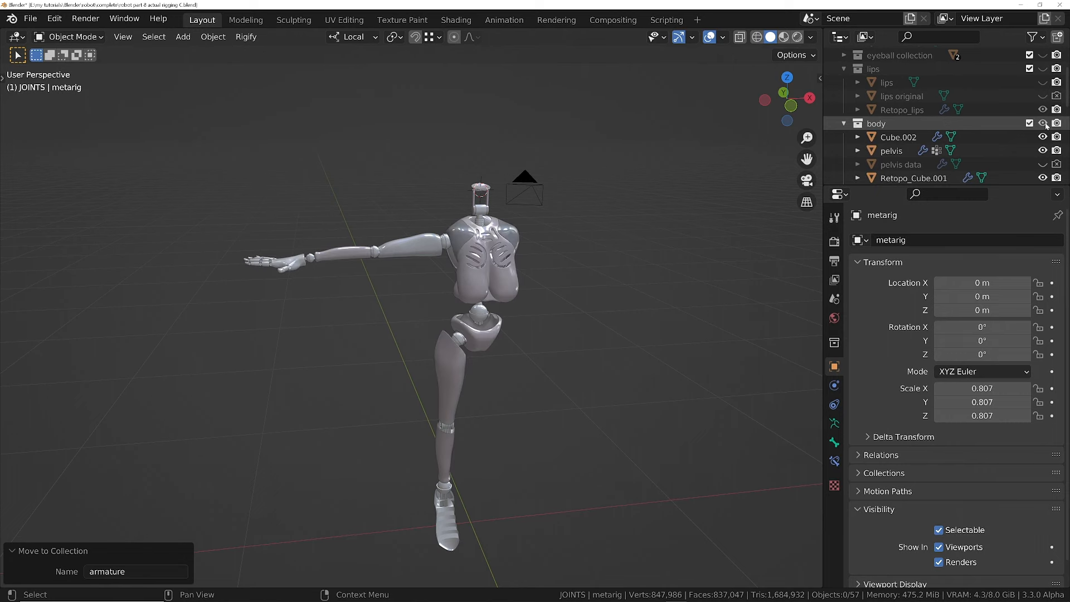
- In wireframe shading with X-ray on, select all parts of the robot's right arm and right leg
key("z")
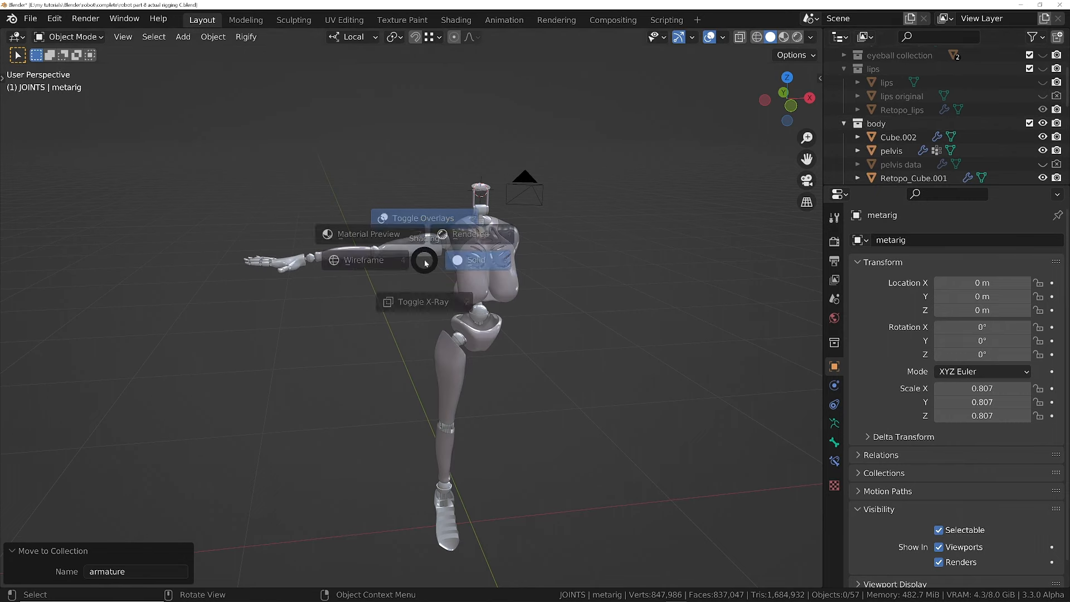
left_click(310, 264)
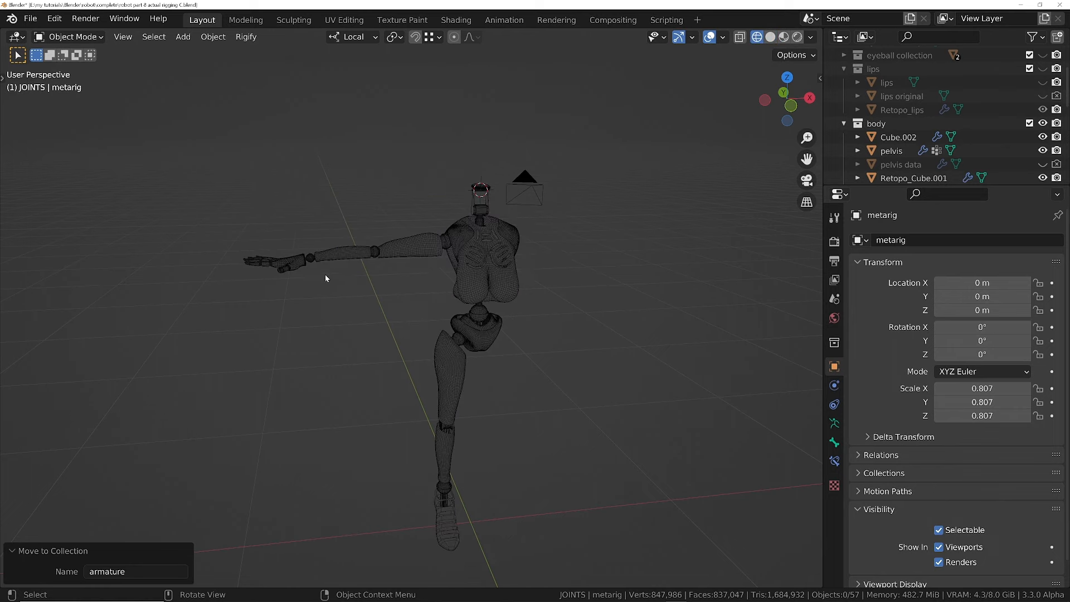
key("z")
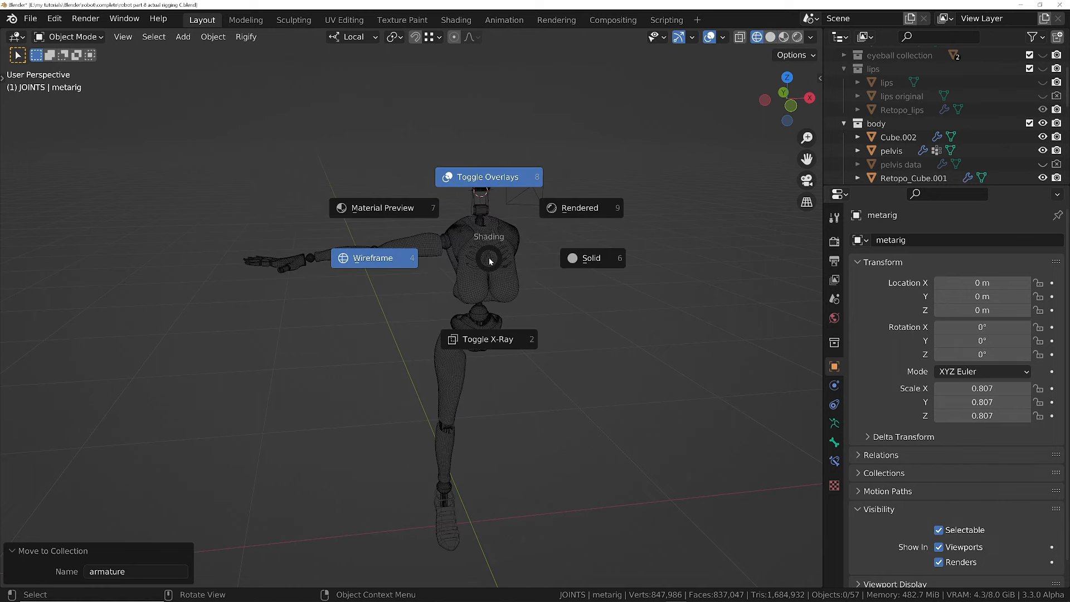
left_click(490, 337)
middle_click_drag(493, 278, 420, 283)
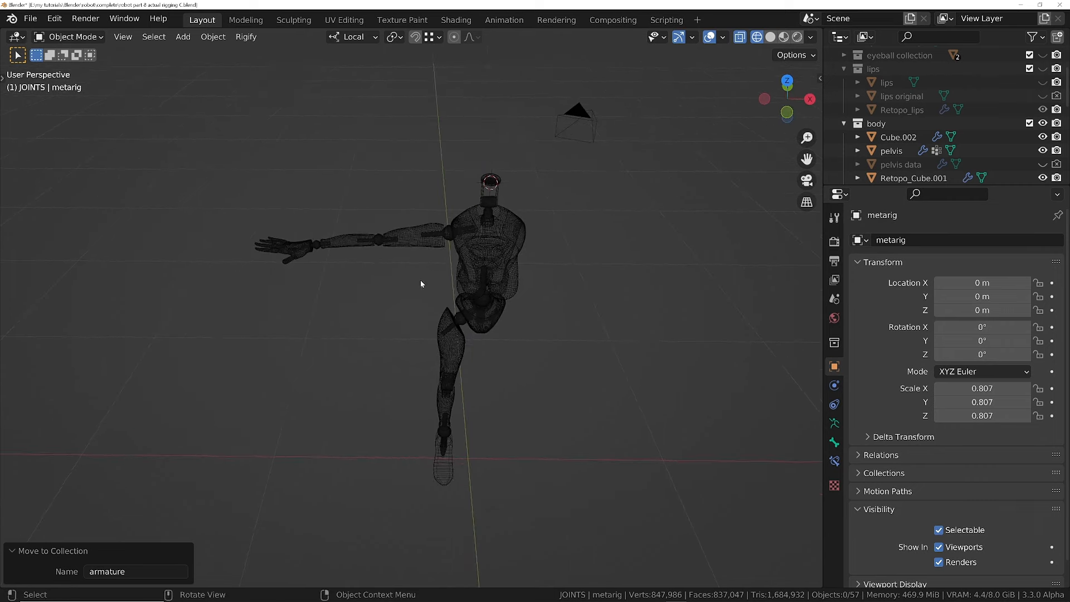
left_click_drag(174, 149, 453, 442)
key("g")
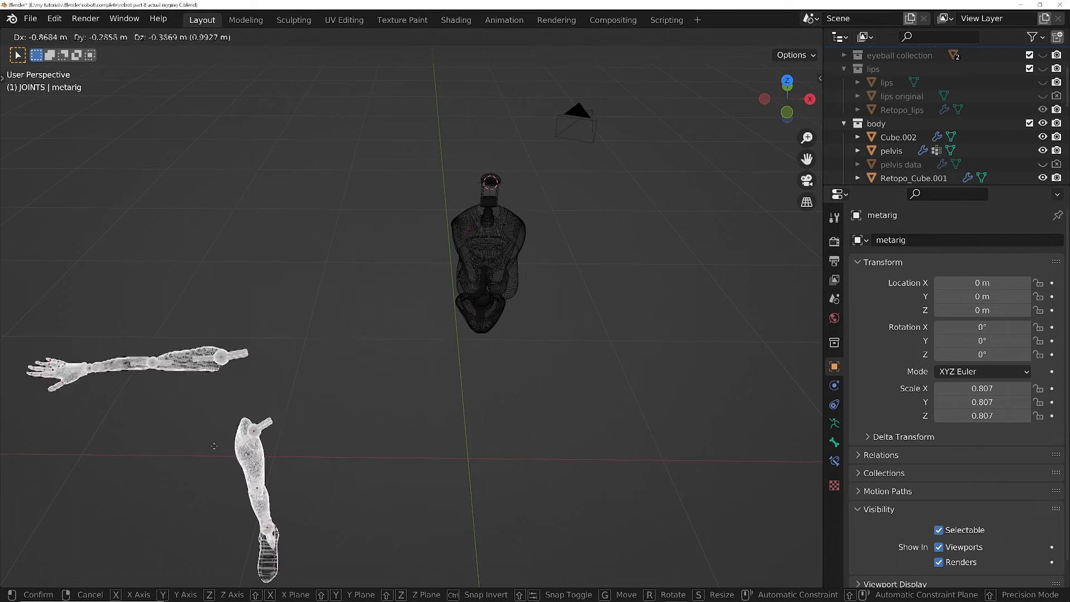
right_click(379, 284)
middle_click_drag(449, 275, 463, 253)
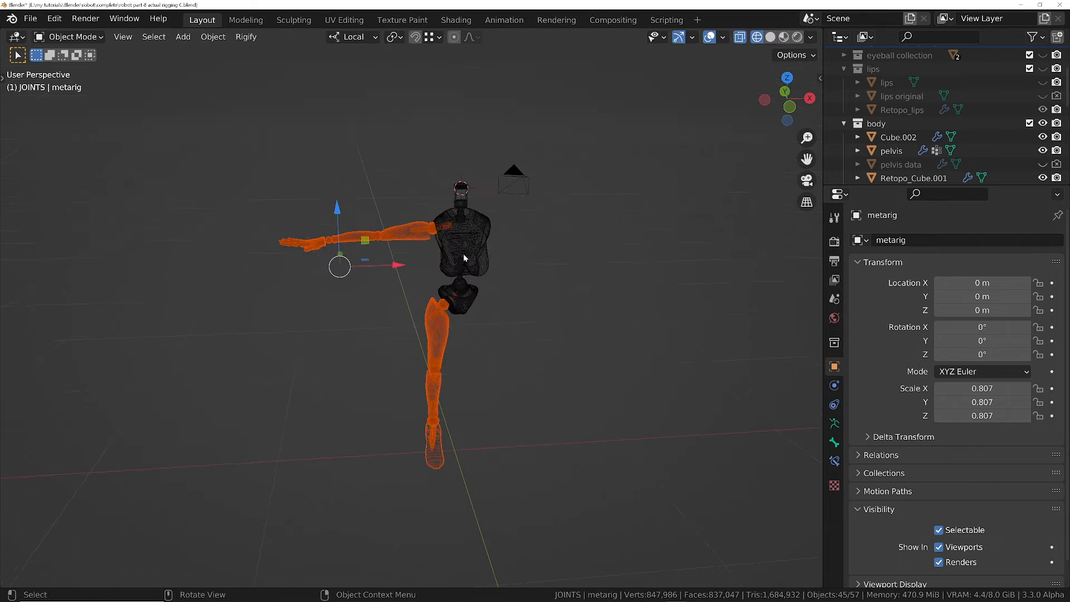
- Set the transform pivot point to 3D Cursor and reset the cursor to the world origin
left_click(395, 37)
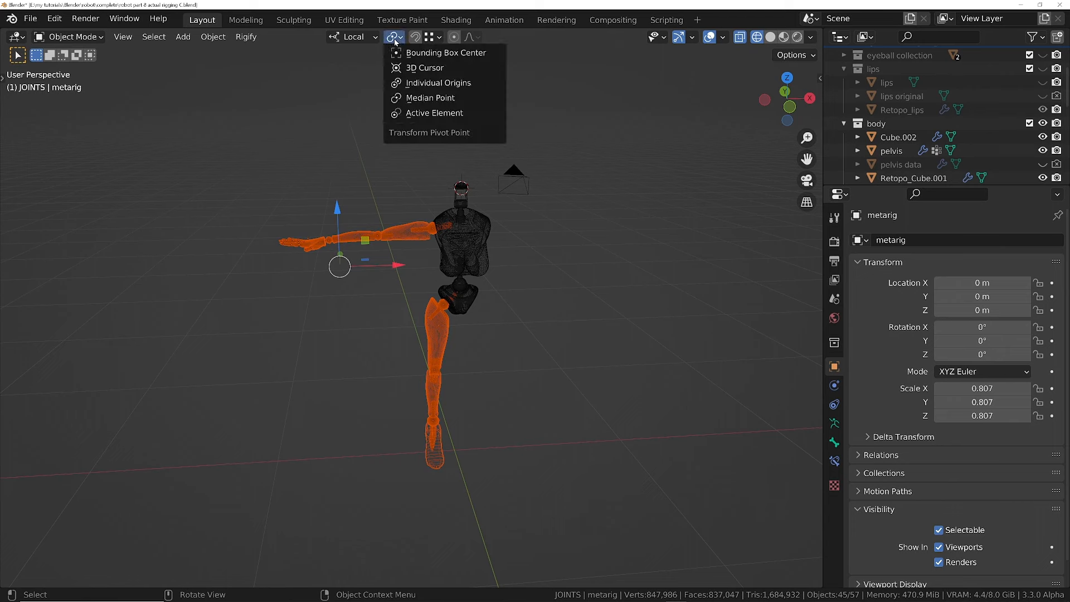
left_click(426, 68)
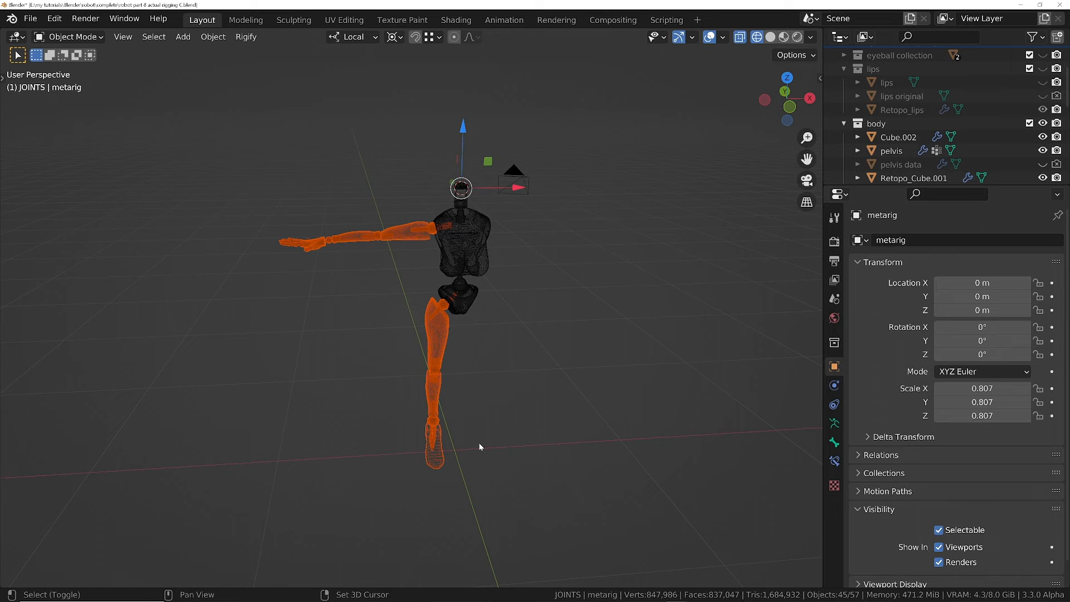
key("shift+c")
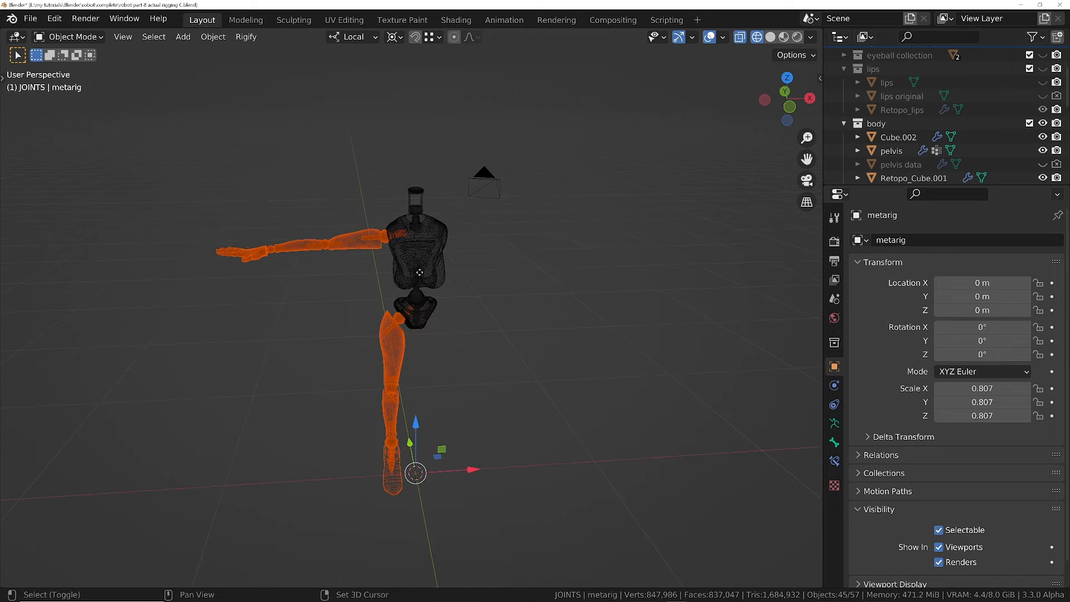
- Duplicate the selected arm and leg parts in place and mirror the copies across X Global
key("shift+d")
right_click(251, 120)
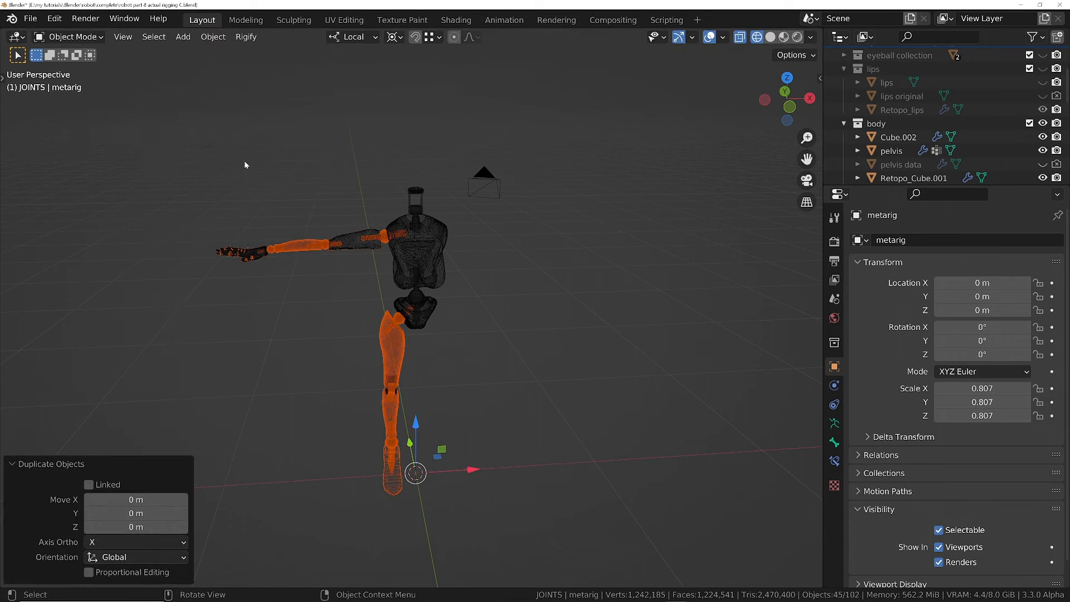
left_click(213, 36)
mouse_move(239, 83)
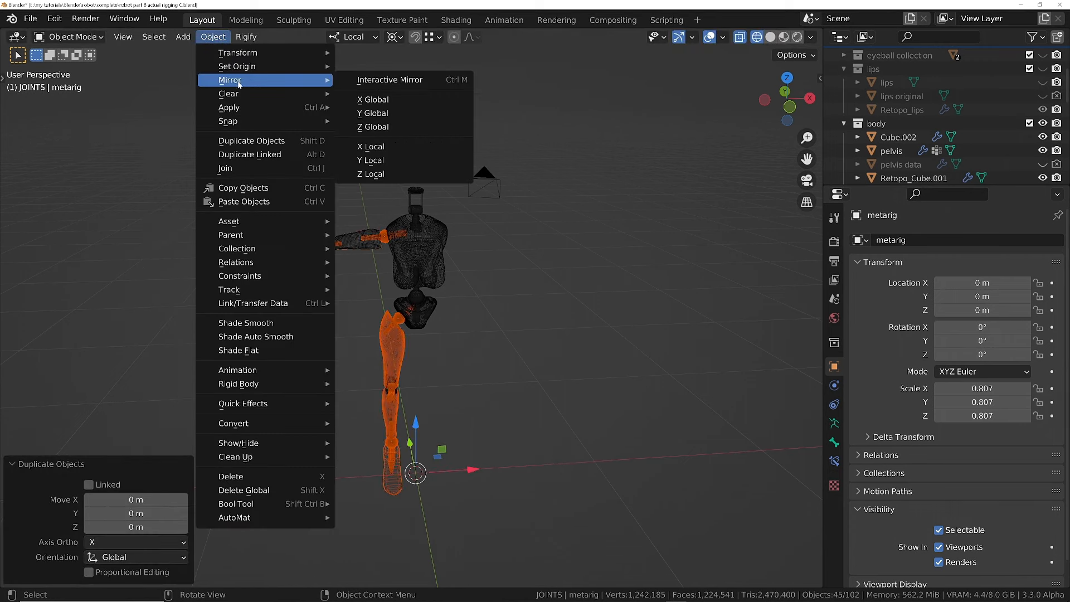
left_click(390, 100)
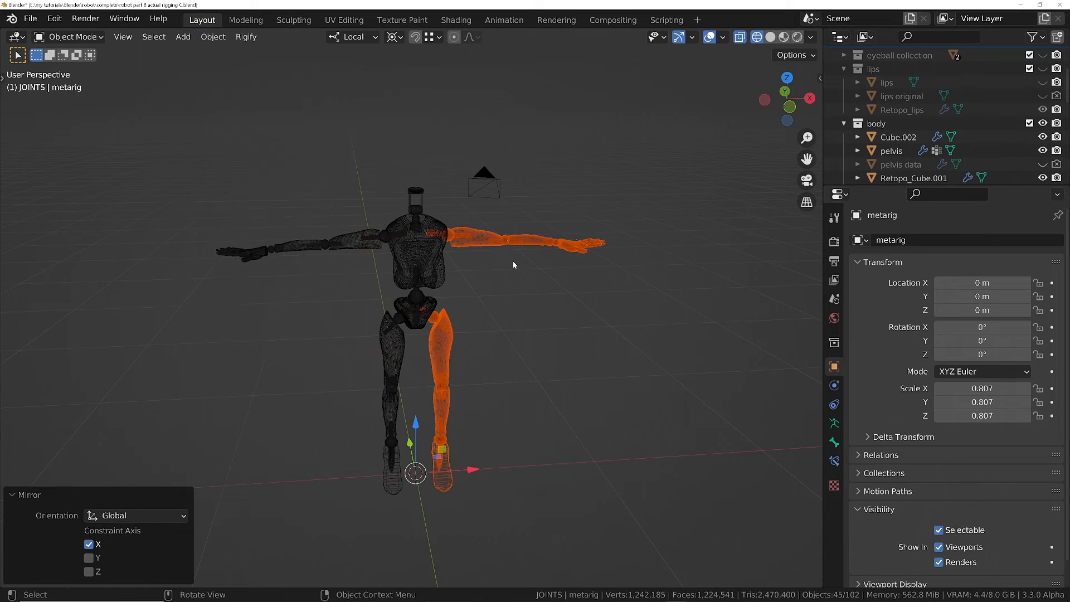
- Return the viewport to solid shading with X-ray off and check the mirrored arm and leg
middle_click_drag(401, 256, 408, 260)
key("z")
left_click(496, 256)
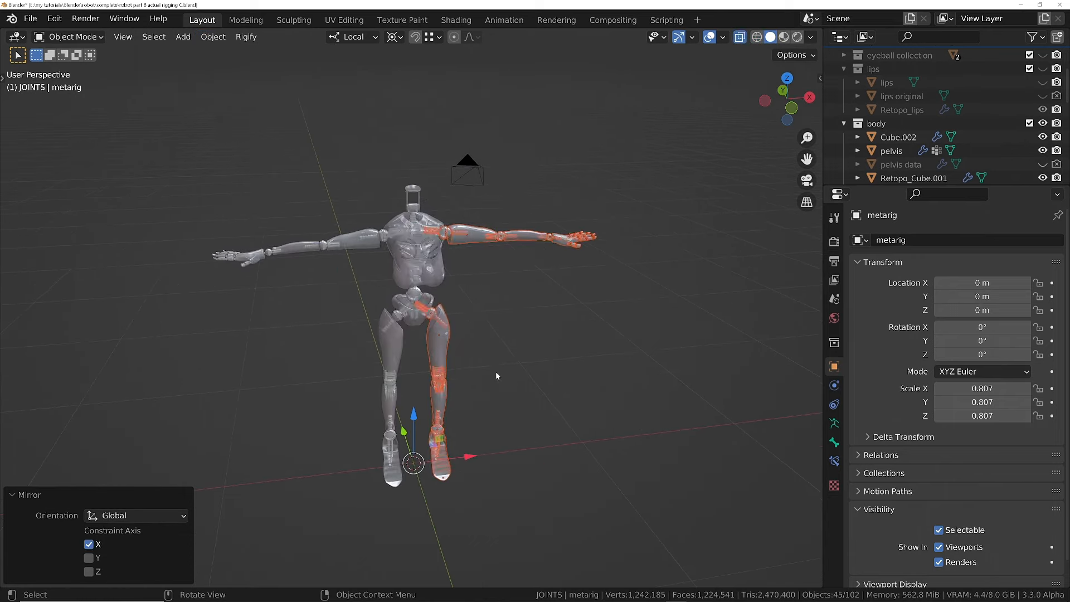
middle_click_drag(496, 371, 485, 234, "ctrl")
middle_click_drag(424, 217, 494, 260)
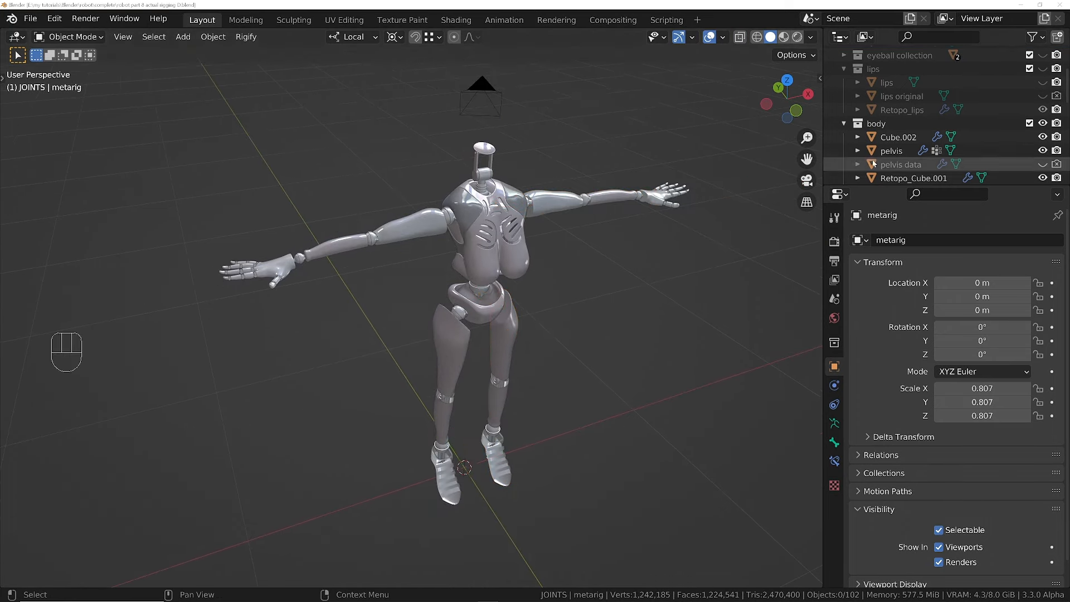
- Show the armature collection in the viewport and enter Edit Mode on the metarig
scroll(899, 145, "down", 5)
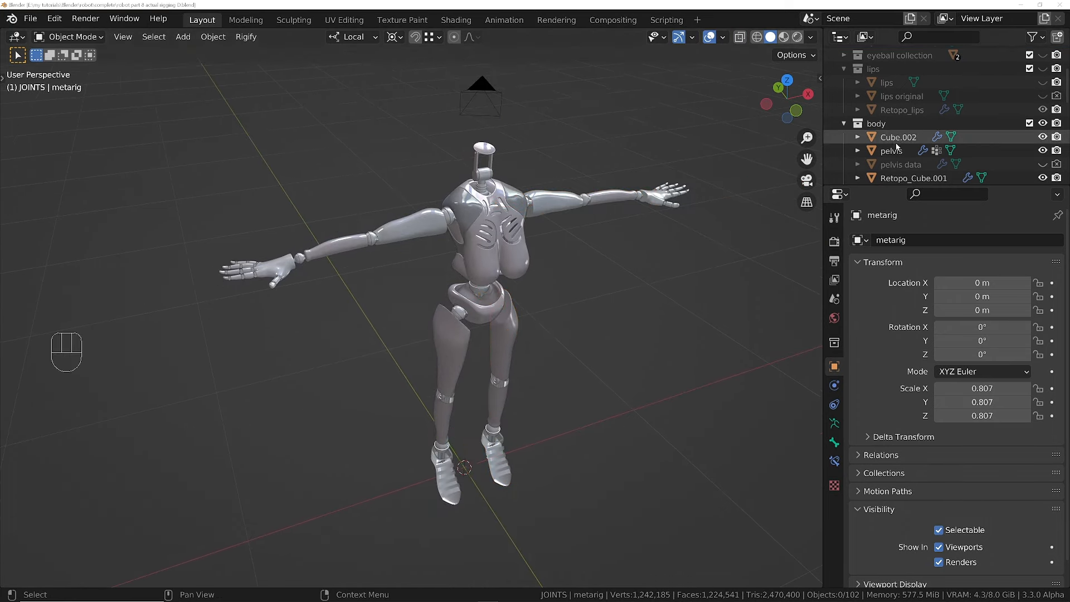
left_click(1043, 158)
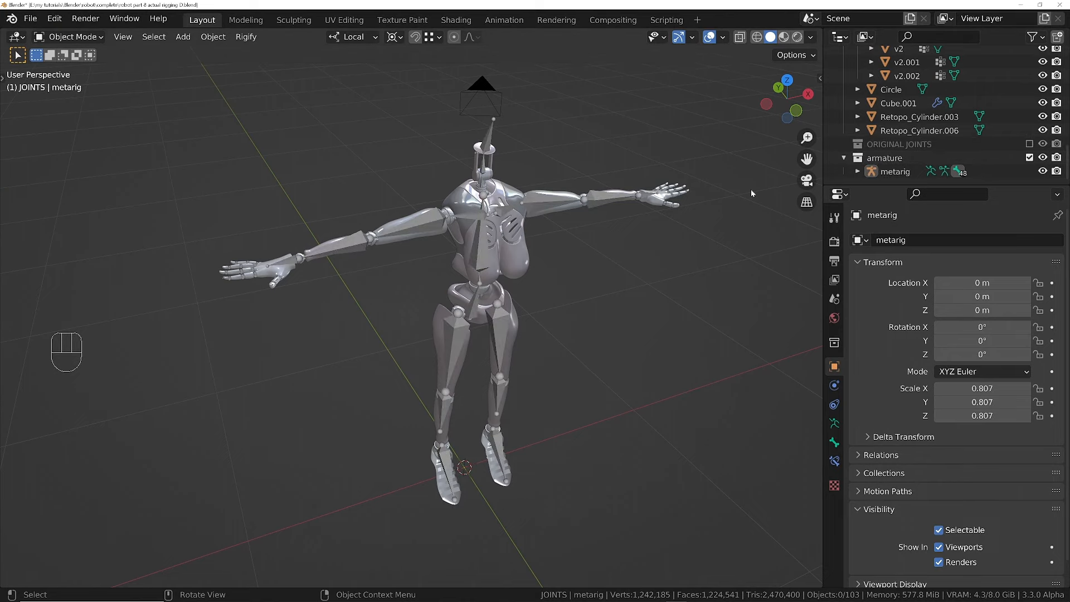
mouse_move(486, 280)
middle_mouse_down()
mouse_move(461, 249)
mouse_move(473, 244)
mouse_move(478, 272)
middle_mouse_up()
middle_click_drag(356, 234, 385, 329, "shift")
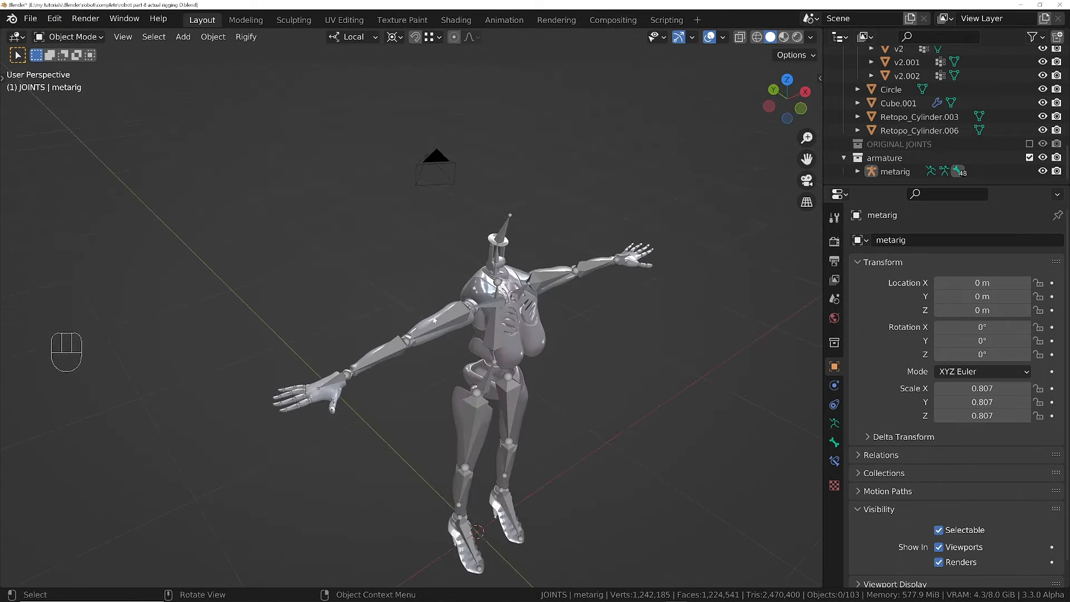
left_click(433, 328)
key("Tab")
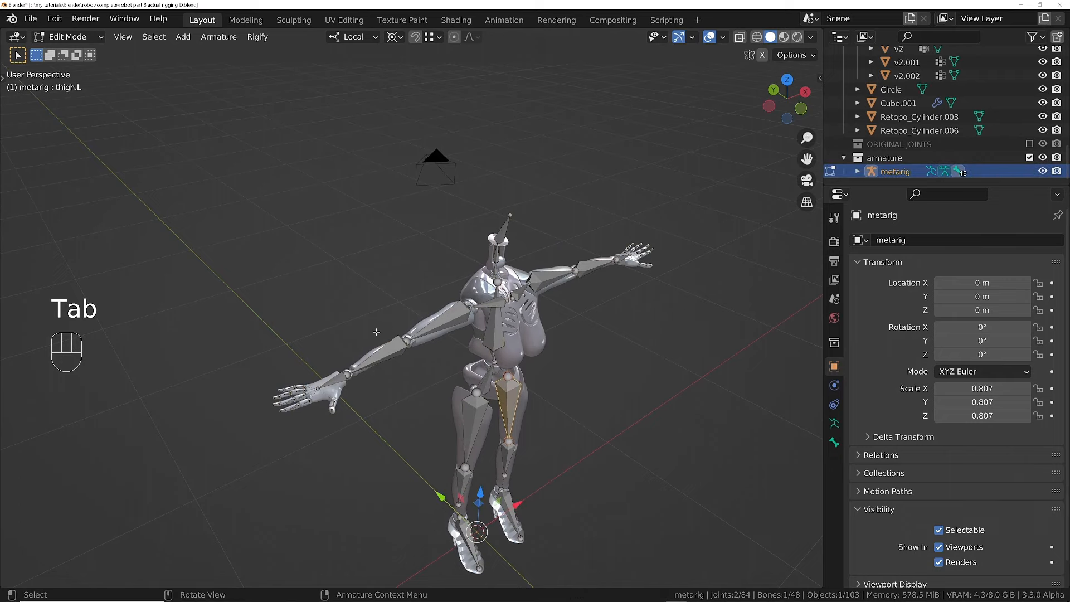
- Recalculate the roll of the right upper arm and forearm bones to Active Bone, with hand.R as the active bone
scroll(391, 338, "up", 5)
middle_click_drag(391, 338, 556, 249)
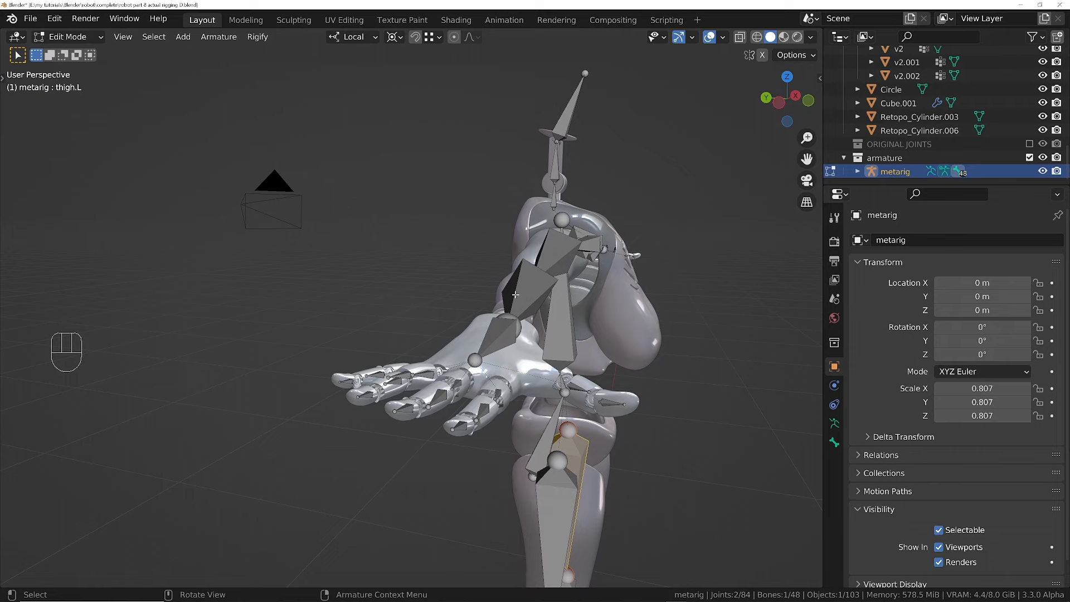
middle_click_drag(498, 329, 532, 379)
mouse_move(536, 275)
middle_mouse_down("shift")
mouse_move(532, 334)
mouse_move(453, 306)
mouse_move(546, 280)
middle_mouse_up("shift")
left_click(538, 260)
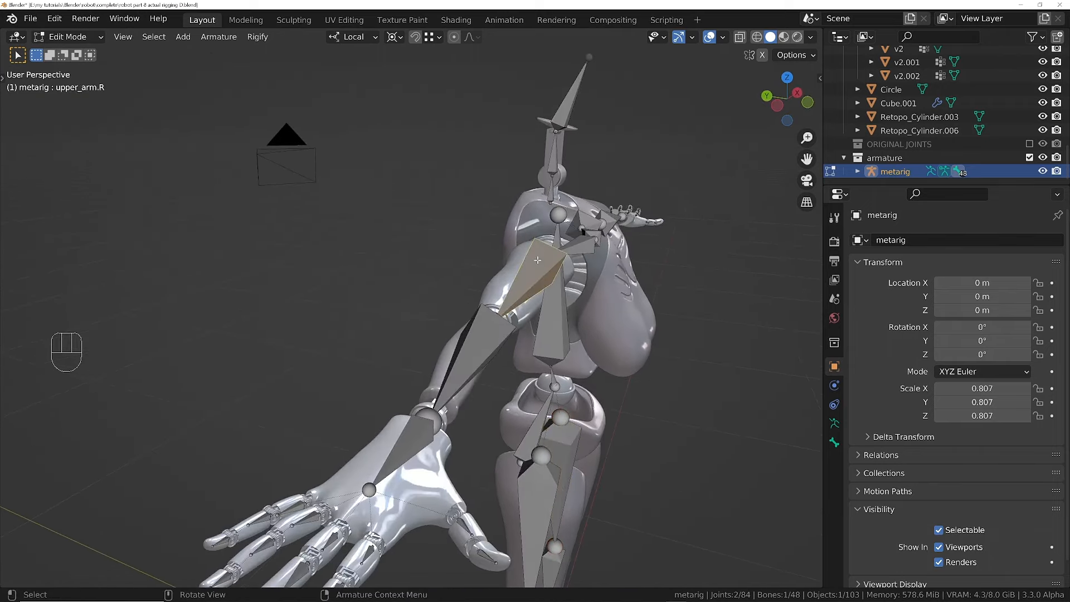
left_click(485, 334, "shift")
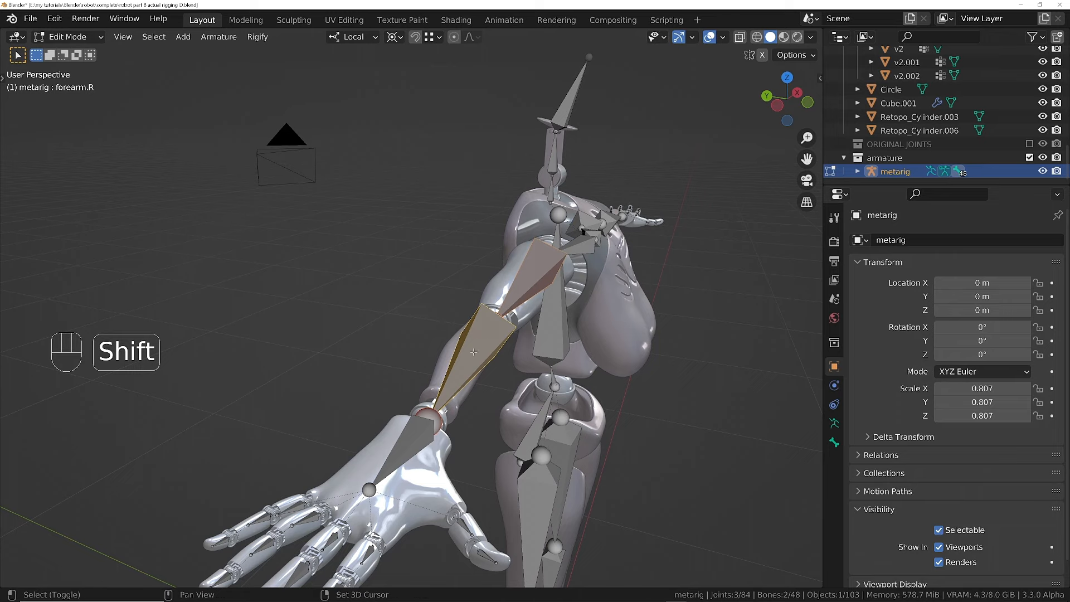
left_click(412, 433, "shift")
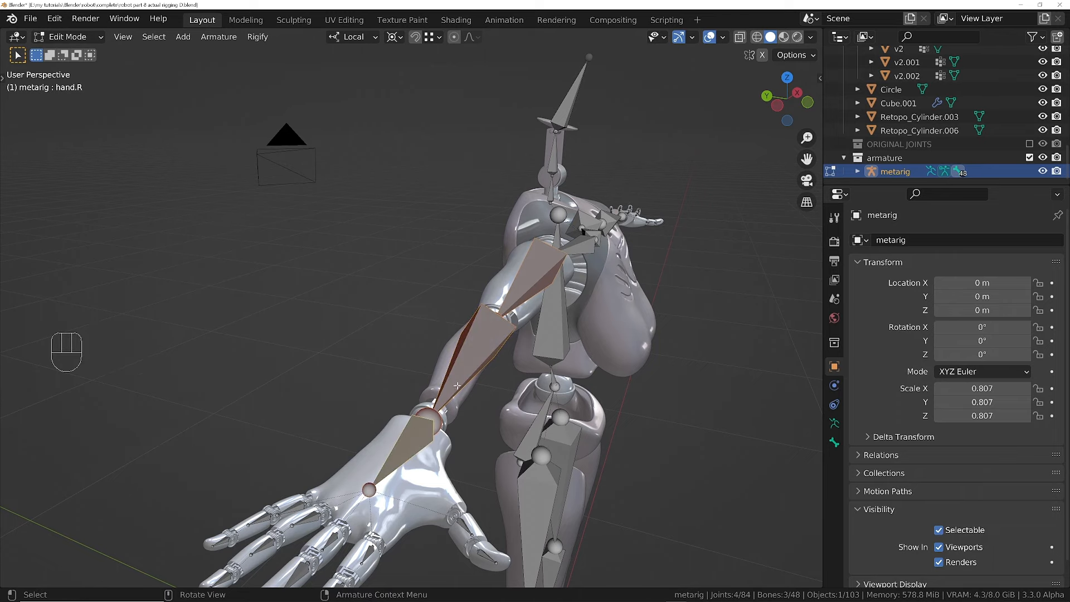
middle_click_drag(458, 323, 474, 339)
mouse_move(658, 329)
middle_mouse_down("shift")
mouse_move(641, 301)
mouse_move(673, 307)
mouse_move(675, 319)
middle_mouse_up("shift")
key("shift")
key("shift+n")
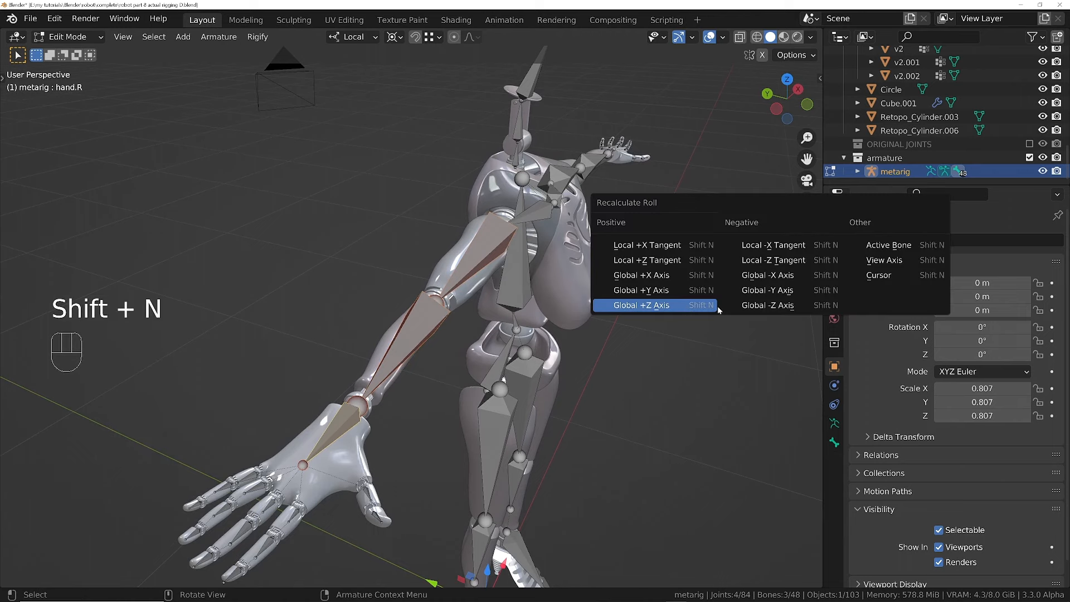
left_click(879, 246)
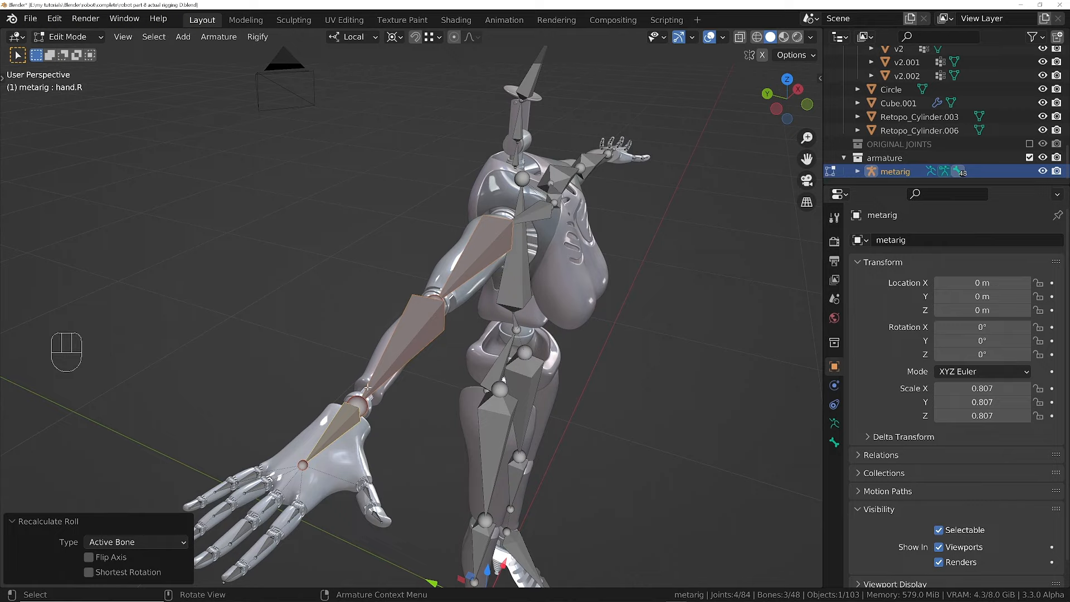
mouse_move(368, 386)
middle_mouse_down()
mouse_move(324, 385)
mouse_move(362, 385)
middle_mouse_up()
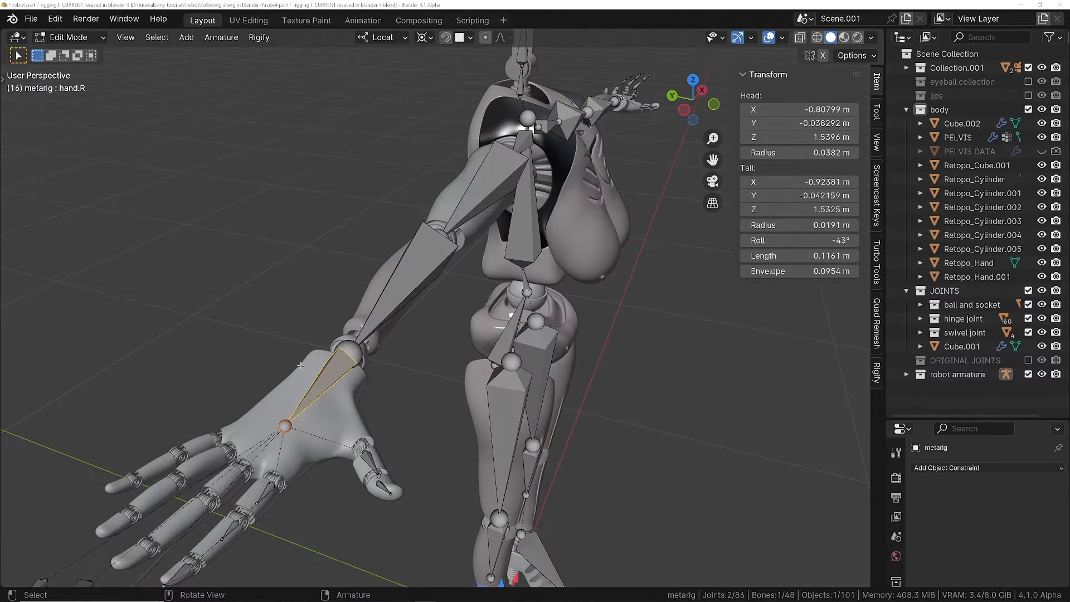
- Recalculate the roll of the right hand bone to the Global +Z Axis
middle_click_drag(300, 366, 375, 333)
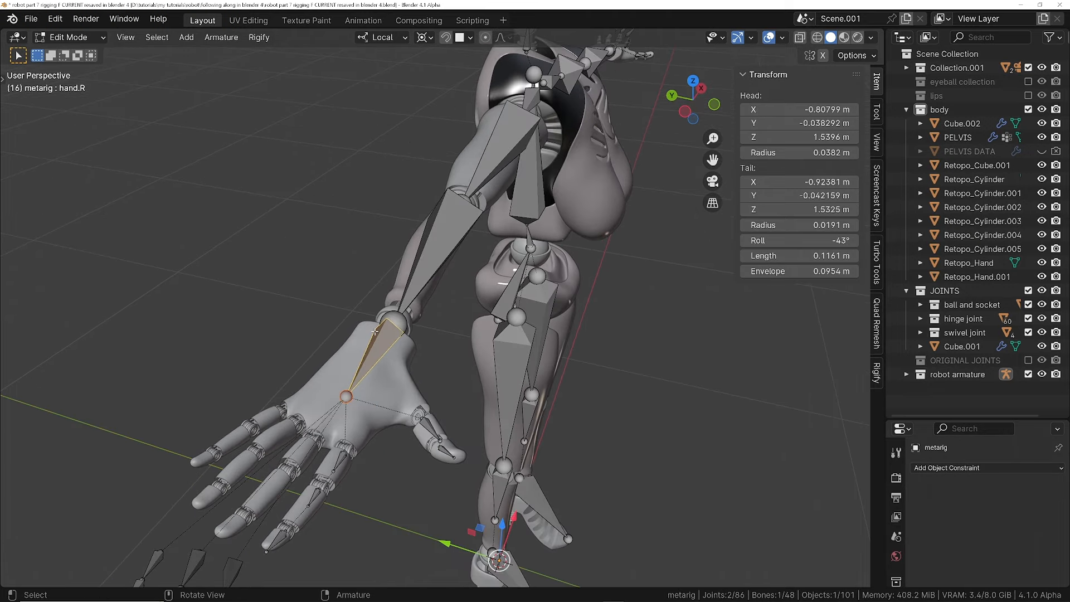
key("shift+n")
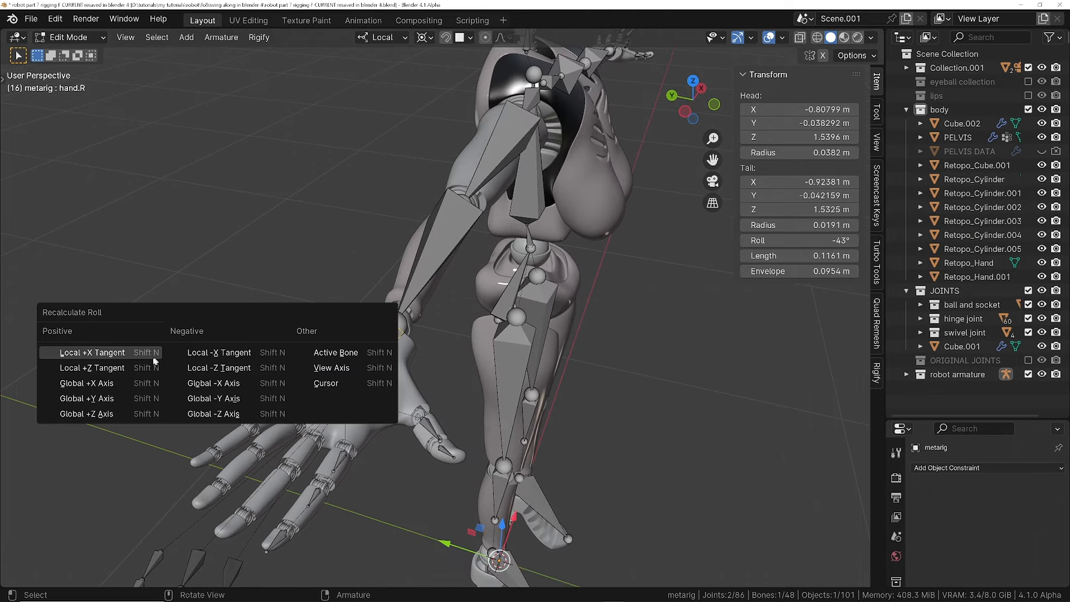
left_click(76, 414)
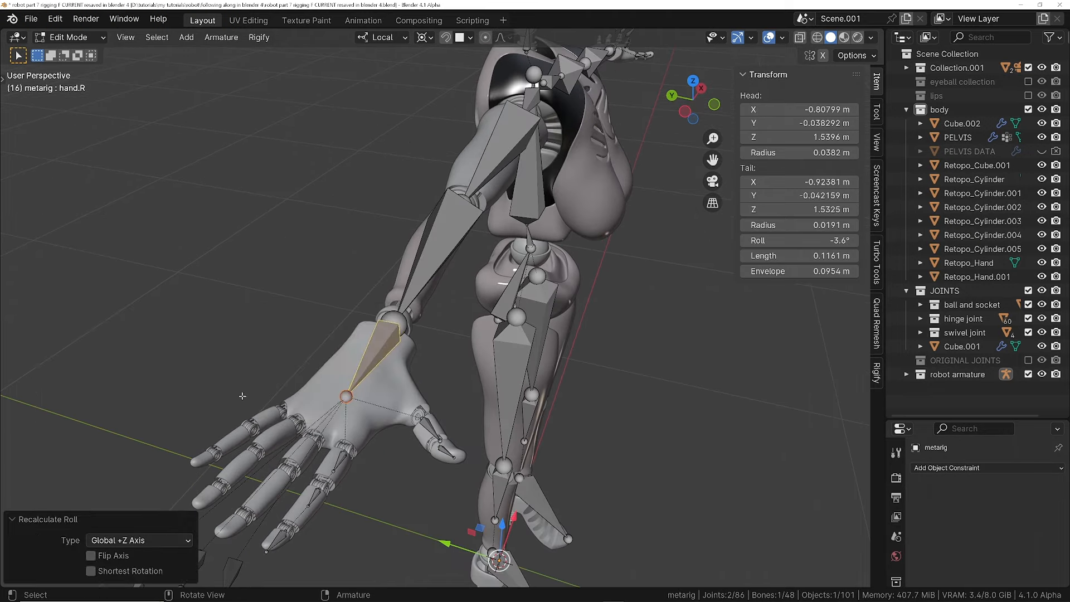
- Match the roll of upper_arm.R and forearm.R to the reoriented right hand bone using Active Bone
scroll(394, 379, "up", 3)
middle_click_drag(454, 237, 451, 282, "shift")
middle_click_drag(451, 282, 457, 242)
left_click(529, 184)
left_click(446, 267, "shift")
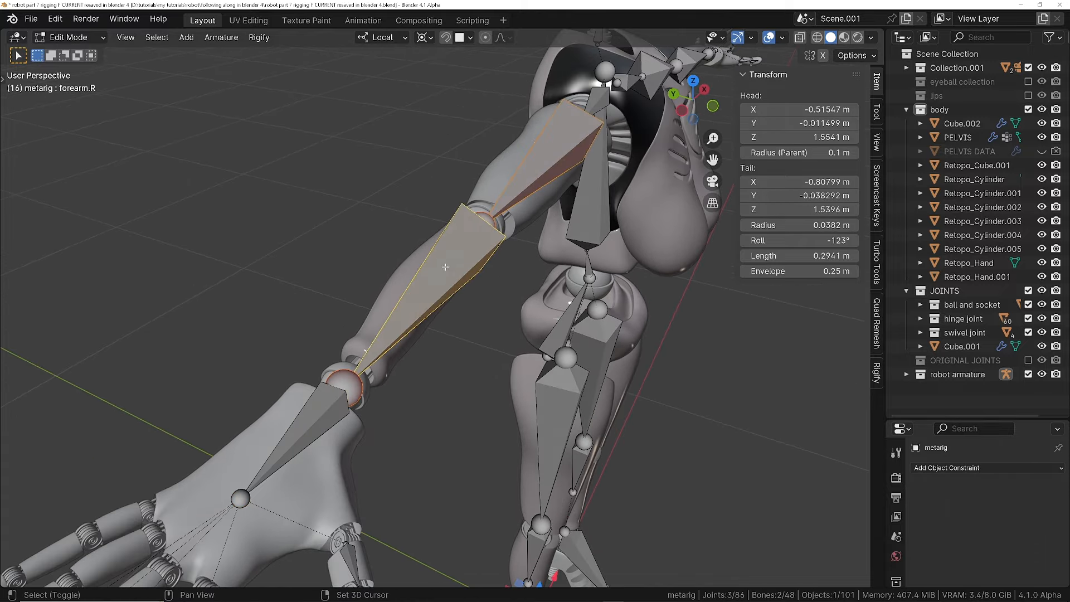
left_click(329, 410, "shift")
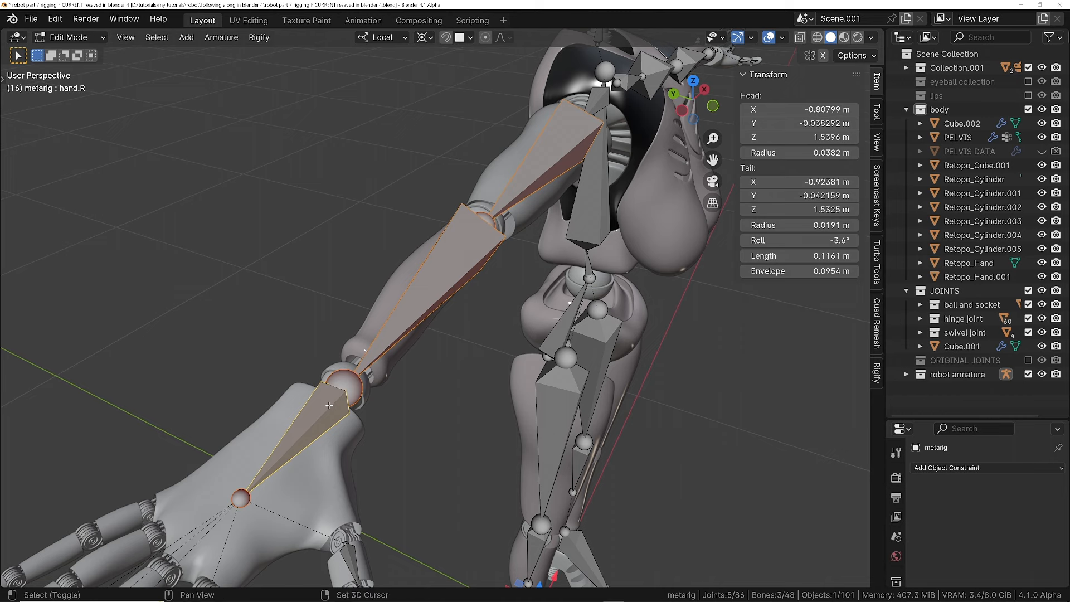
key("shift+n")
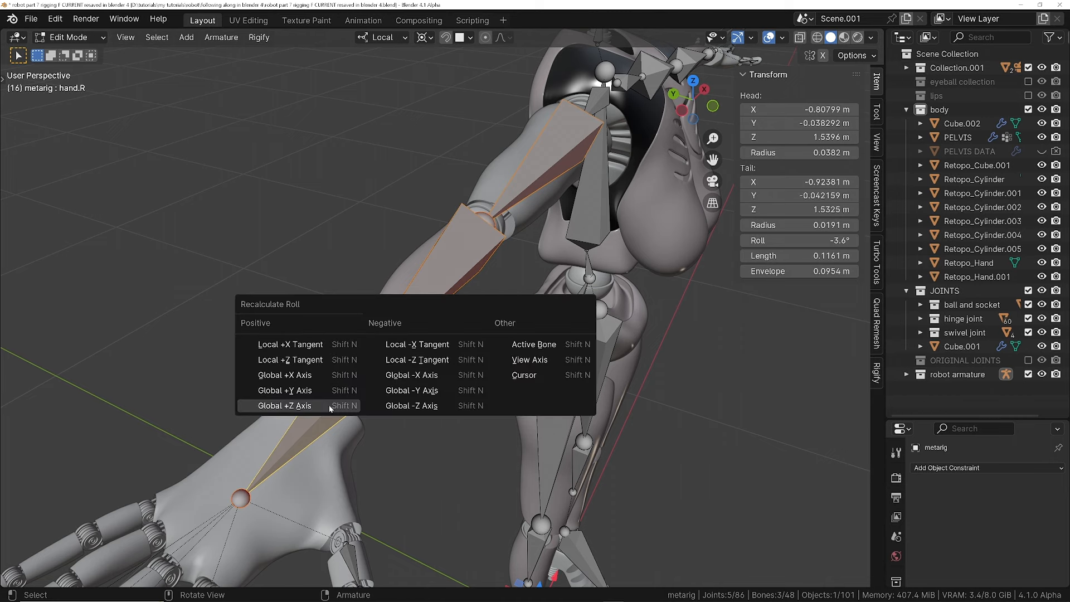
left_click(534, 344)
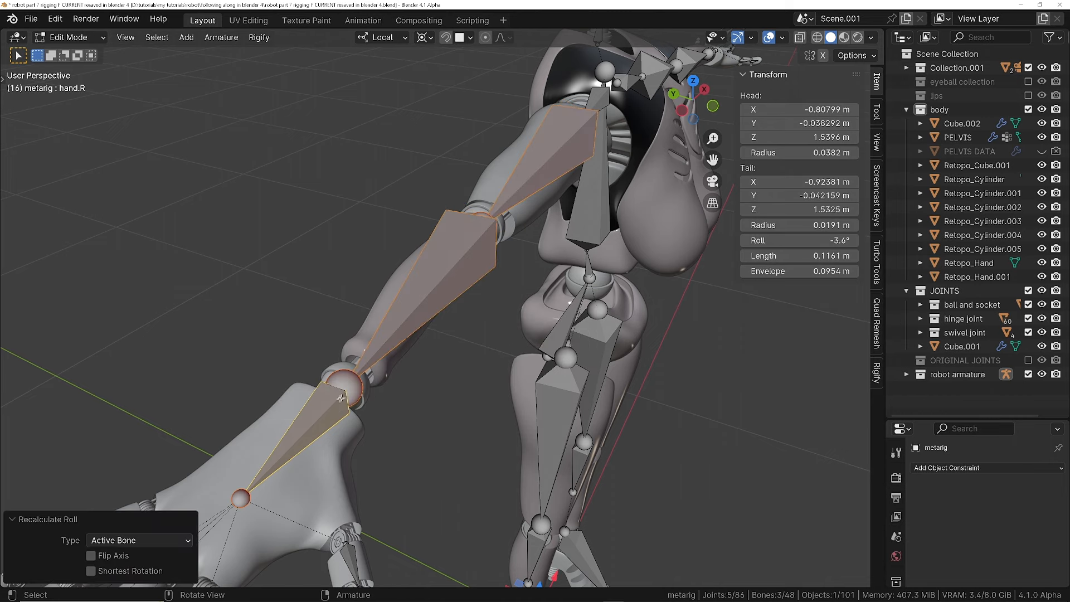
middle_click_drag(301, 423, 343, 366)
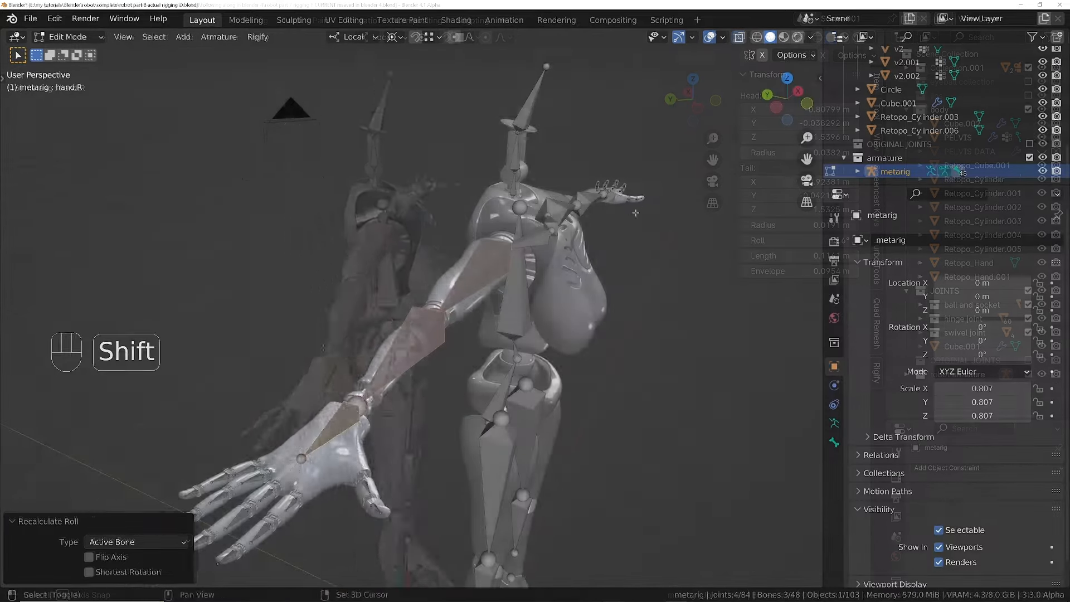
- Recalculate the roll of the left upper arm and forearm bones to Active Bone, with hand.L as the active bone
middle_click_drag(602, 335, 357, 270)
left_click(322, 287)
left_click(441, 377, "shift")
left_click(518, 453, "shift")
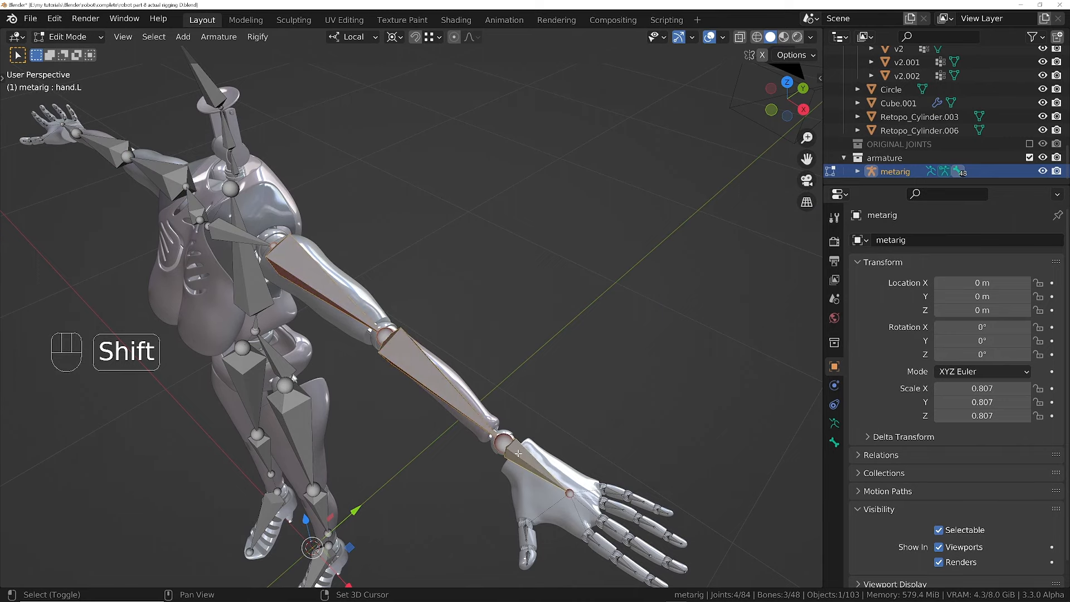
key("shift+n")
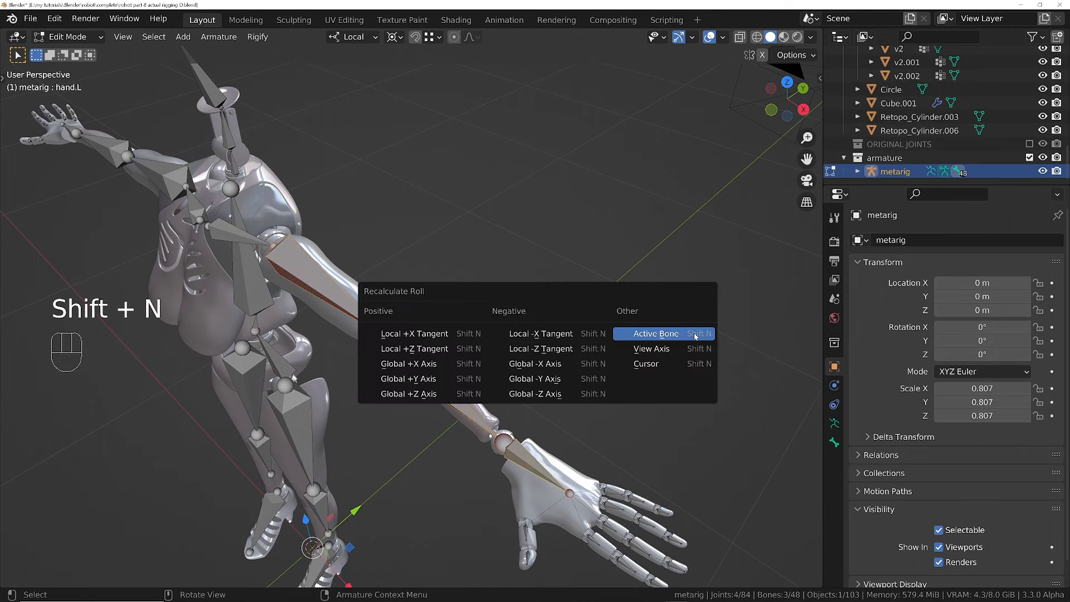
left_click(696, 334)
- Recalculate the roll of the foot.R and foot.L bones to the Global +Z Axis
middle_click_drag(393, 381, 432, 262)
mouse_move(396, 352)
middle_mouse_down()
mouse_move(423, 296)
mouse_move(401, 344)
middle_mouse_up()
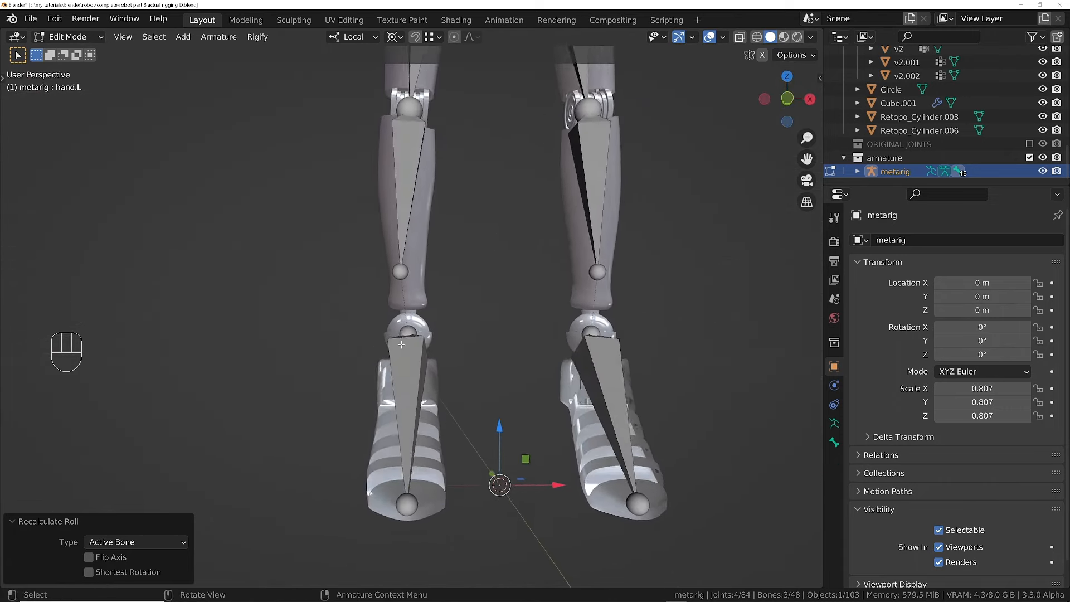
scroll(401, 344, "up", 2)
left_click(403, 360)
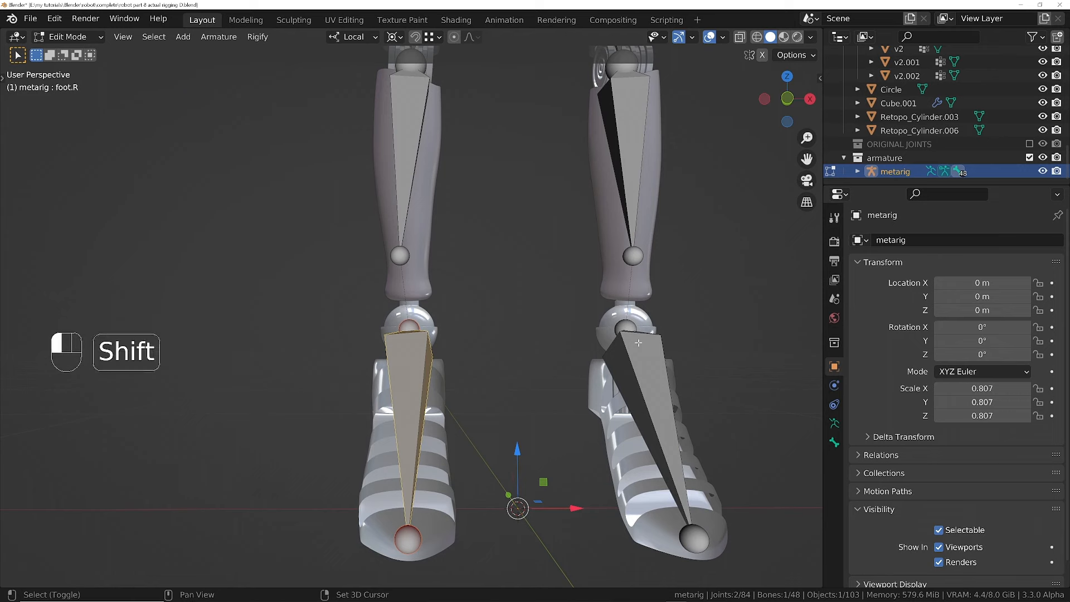
left_click(589, 380, "shift")
middle_click_drag(589, 380, 580, 387)
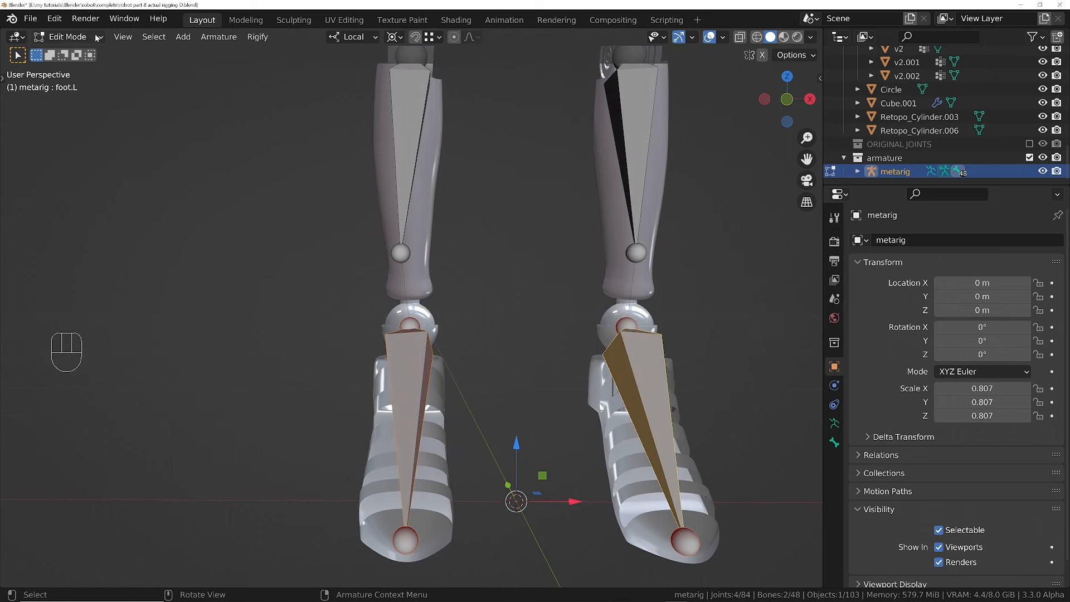
key("shift+n")
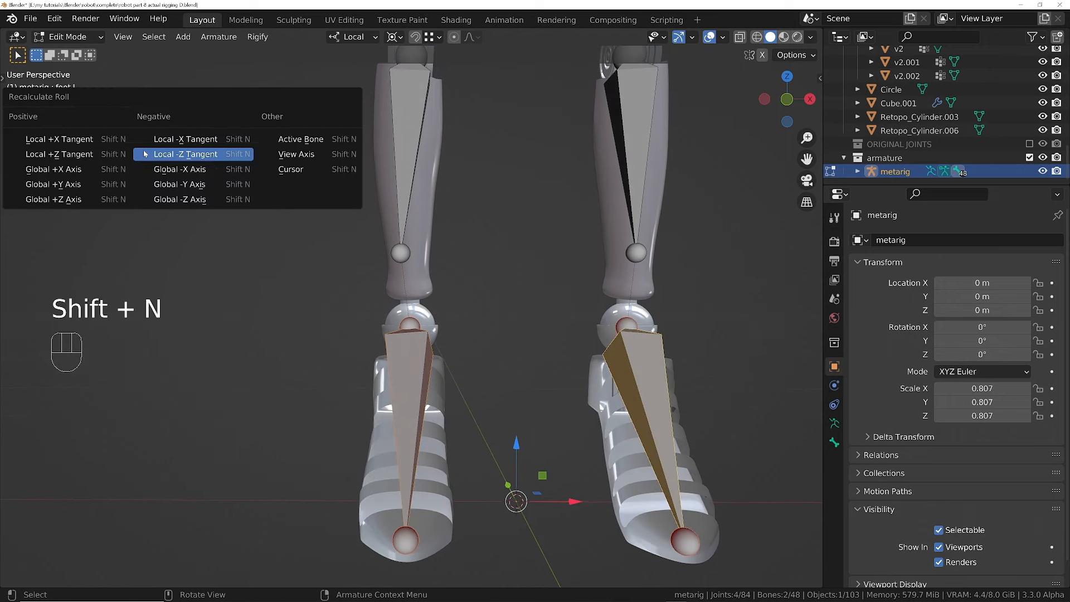
left_click(54, 200)
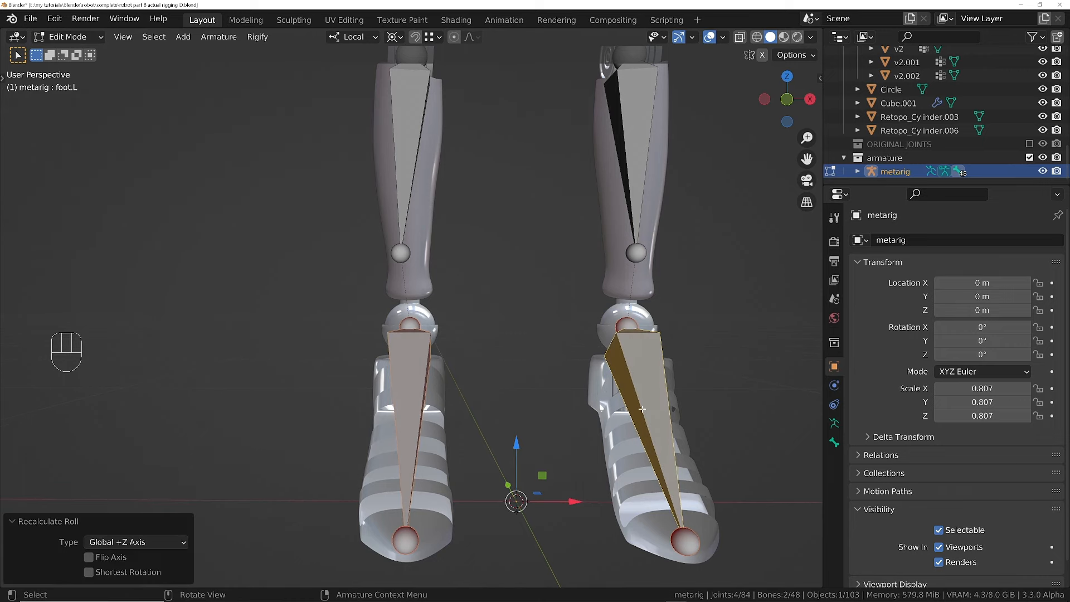
- Examine the alignment of the leg, pelvis, spine and arm bones against the robot's body parts
middle_click_drag(642, 409, 598, 357)
mouse_move(609, 369)
middle_mouse_down()
mouse_move(608, 354)
mouse_move(604, 391)
middle_mouse_up()
middle_click_drag(562, 220, 600, 337, "shift")
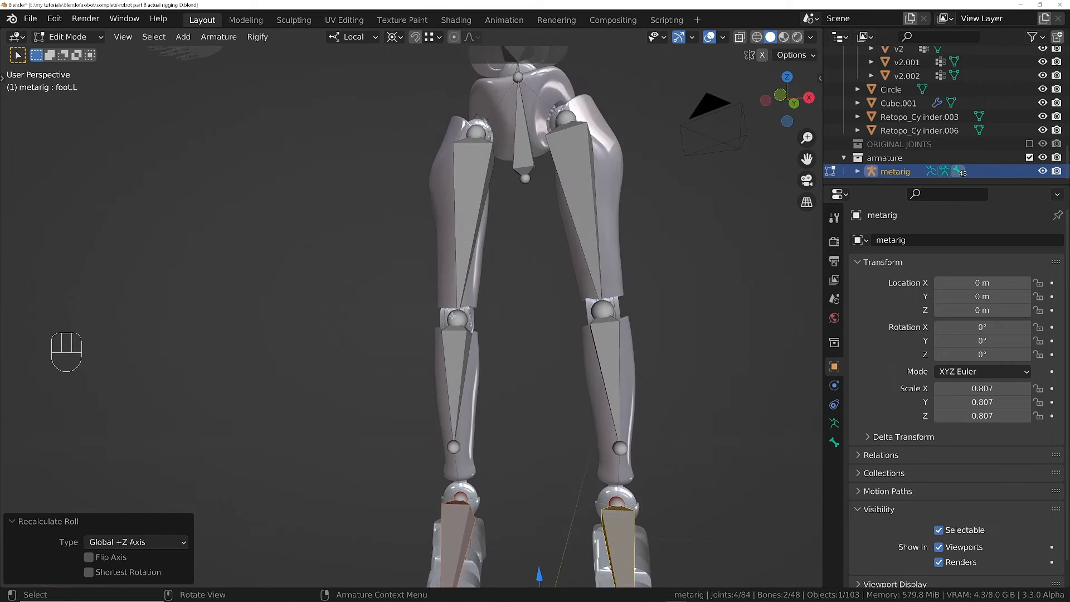
middle_click_drag(452, 316, 528, 299)
middle_click_drag(457, 261, 458, 318, "ctrl")
middle_click_drag(466, 70, 393, 351, "shift")
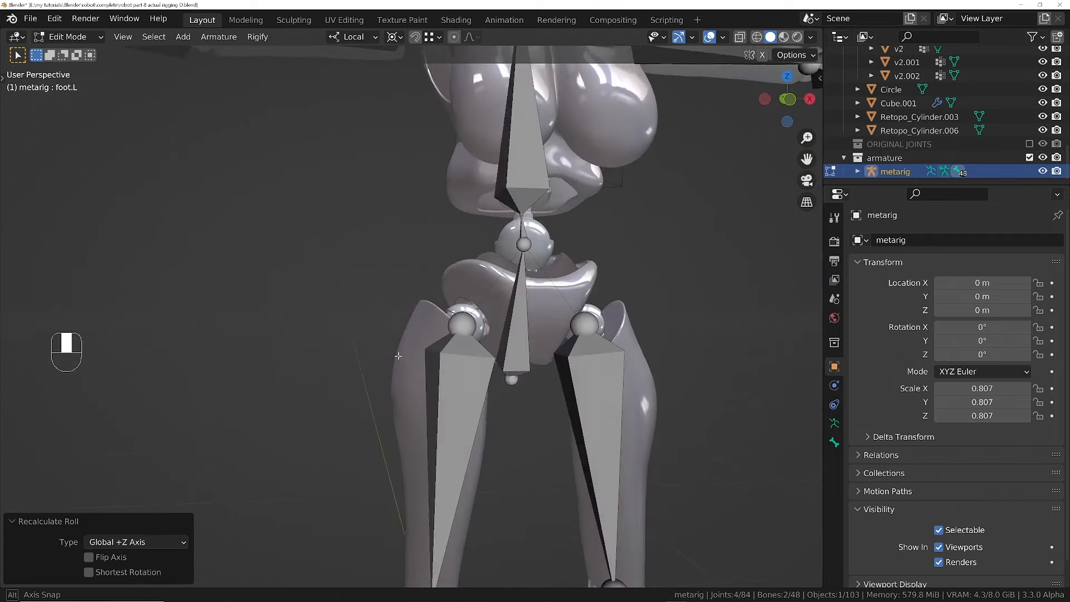
middle_click_drag(491, 167, 492, 209, "ctrl")
middle_click_drag(492, 209, 532, 290, "shift")
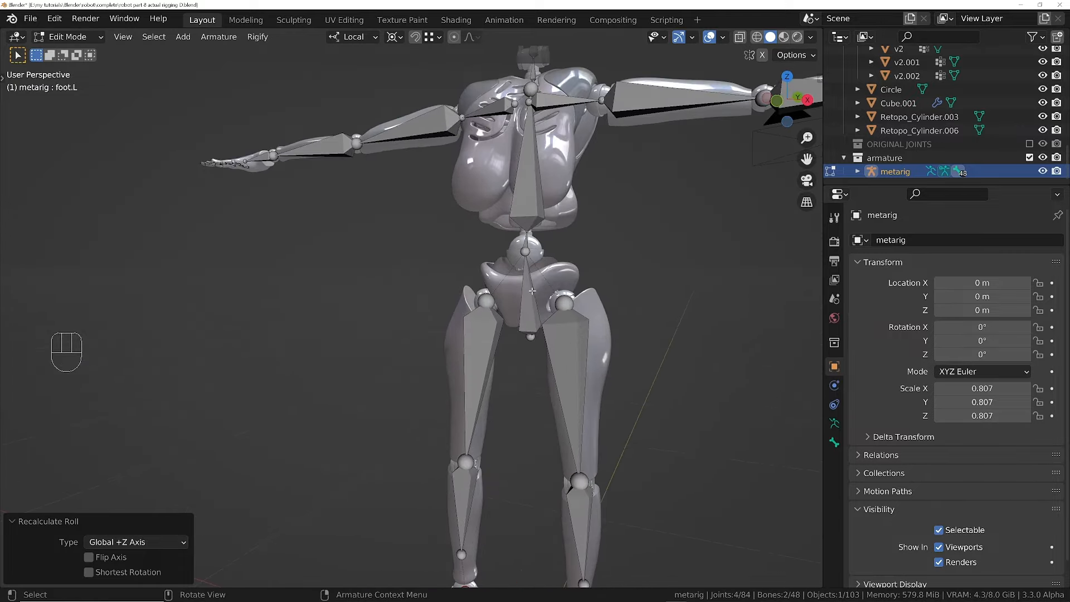
middle_click_drag(487, 342, 544, 401)
- In Object Mode, select the right foot mesh and its ankle socket, SOCKET JOINT.001, and add the metarig as the active object
key("Tab")
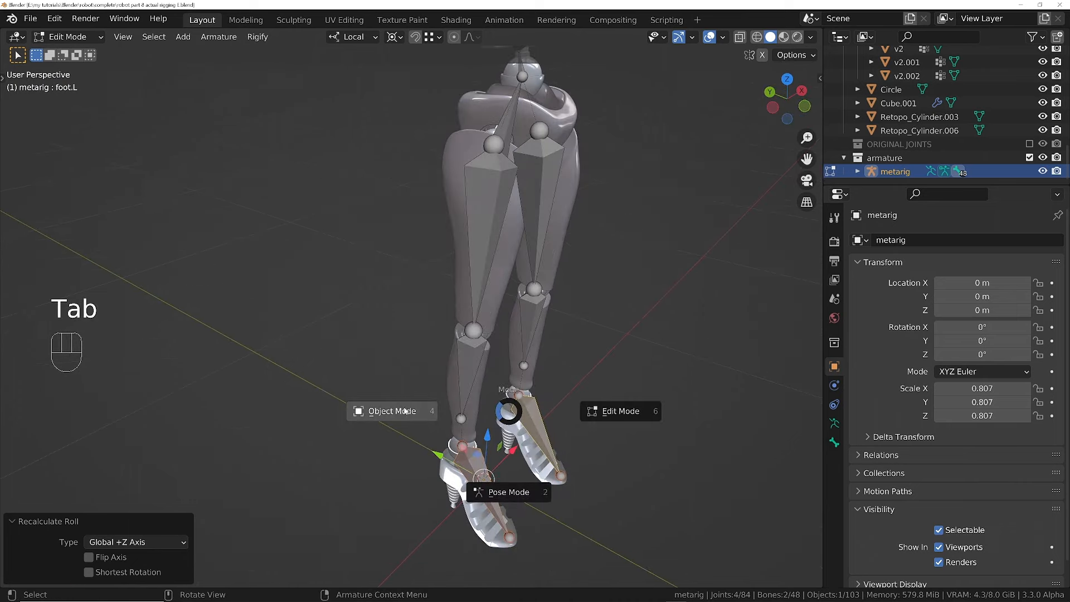
left_click(397, 412)
scroll(399, 417, "up", 5)
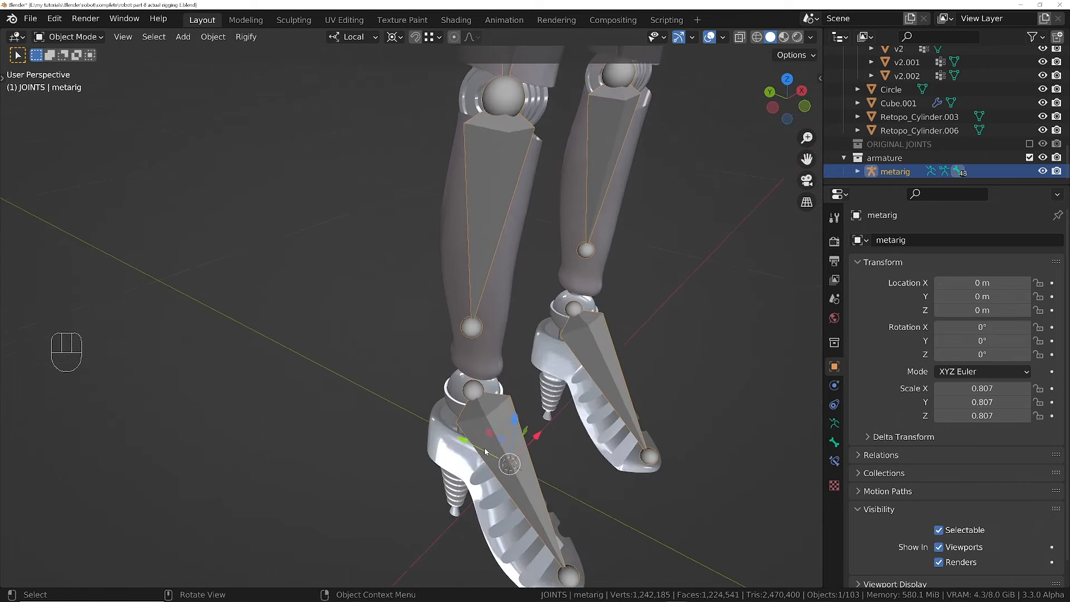
middle_click_drag(399, 417, 486, 449)
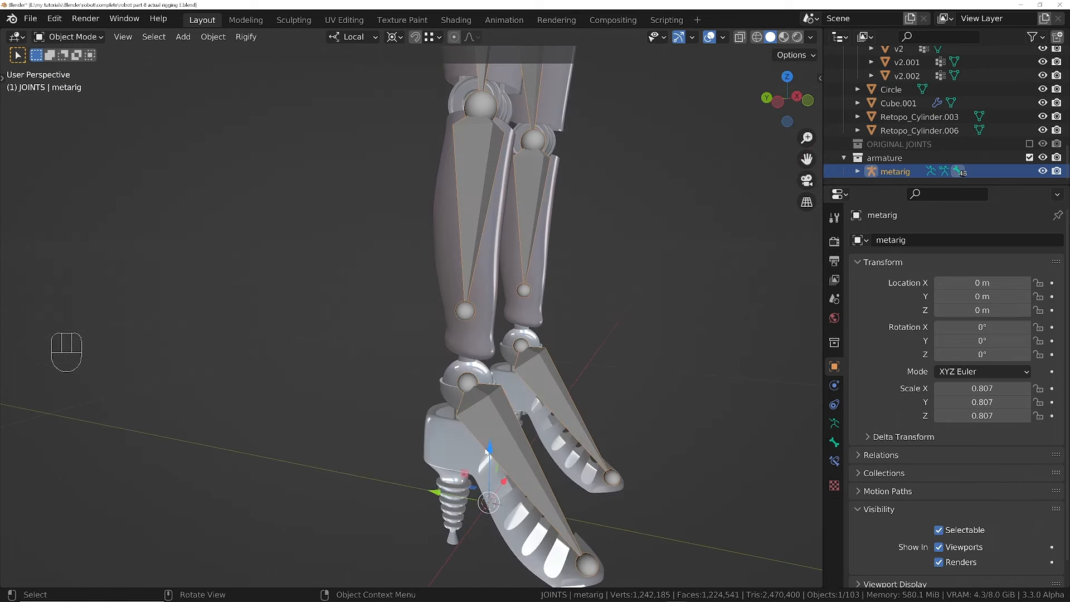
left_click(452, 448)
scroll(457, 419, "up", 2)
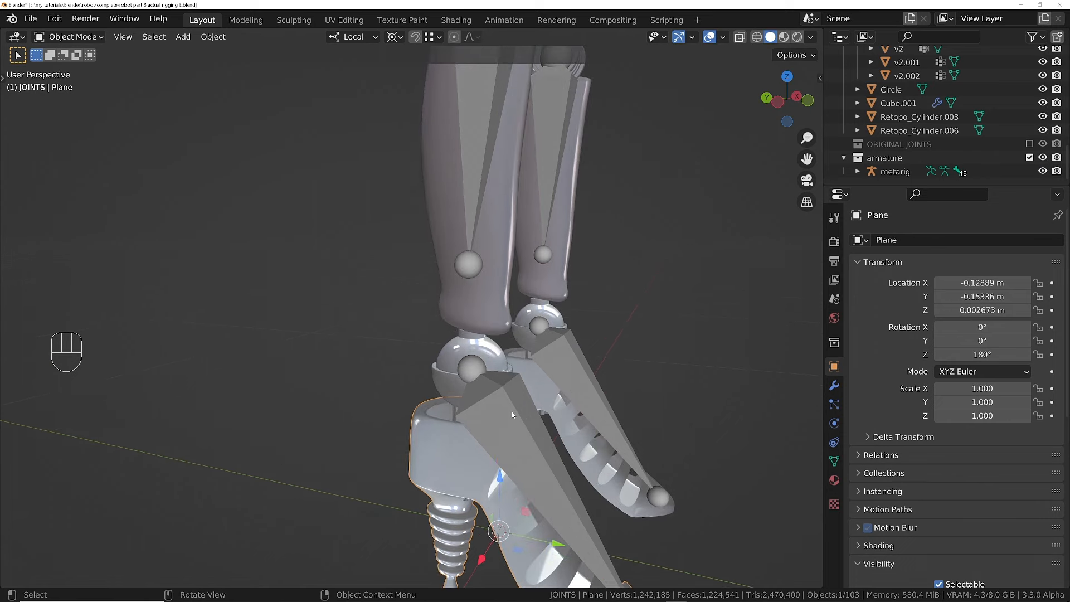
left_click(446, 382, "shift")
middle_click_drag(445, 380, 551, 384)
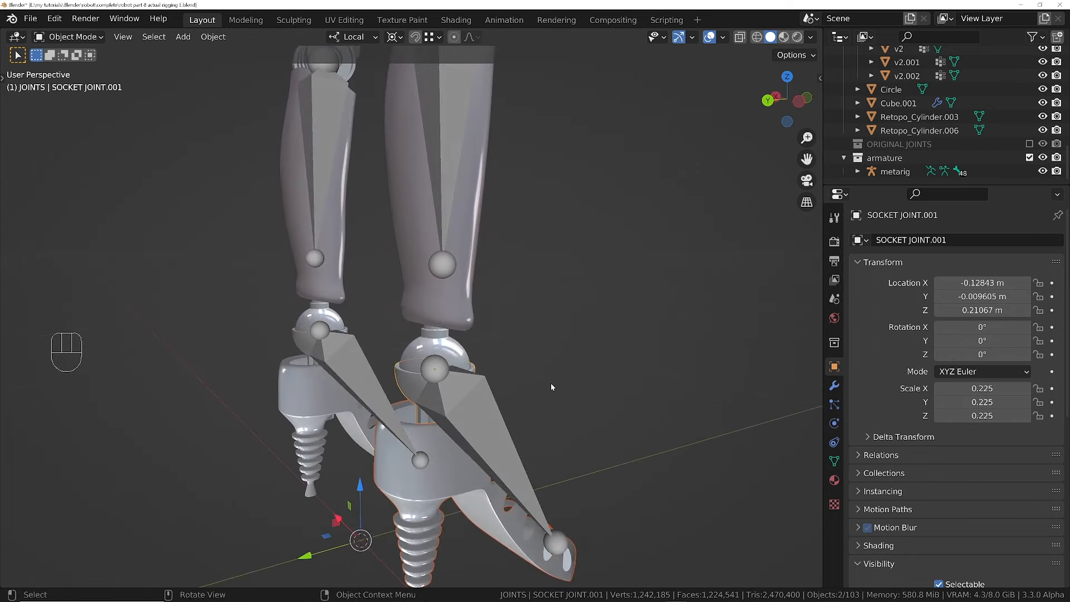
left_click(473, 411, "shift")
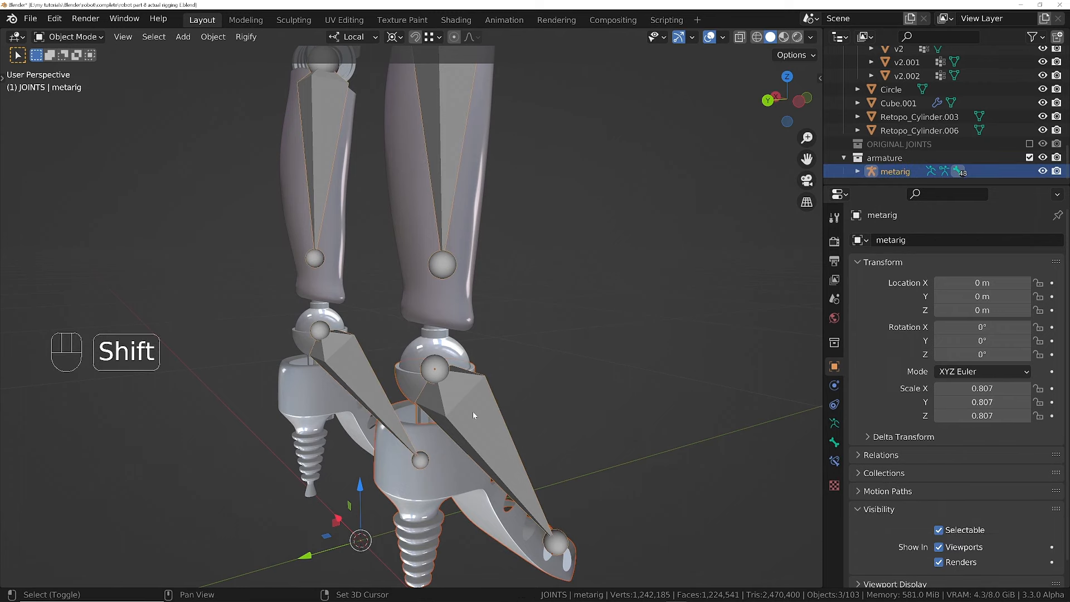
- Make foot.R the metarig's active bone in Edit Mode, and parent the selected foot parts to it with the Bone option in Object Mode
key("Tab")
left_click(503, 407)
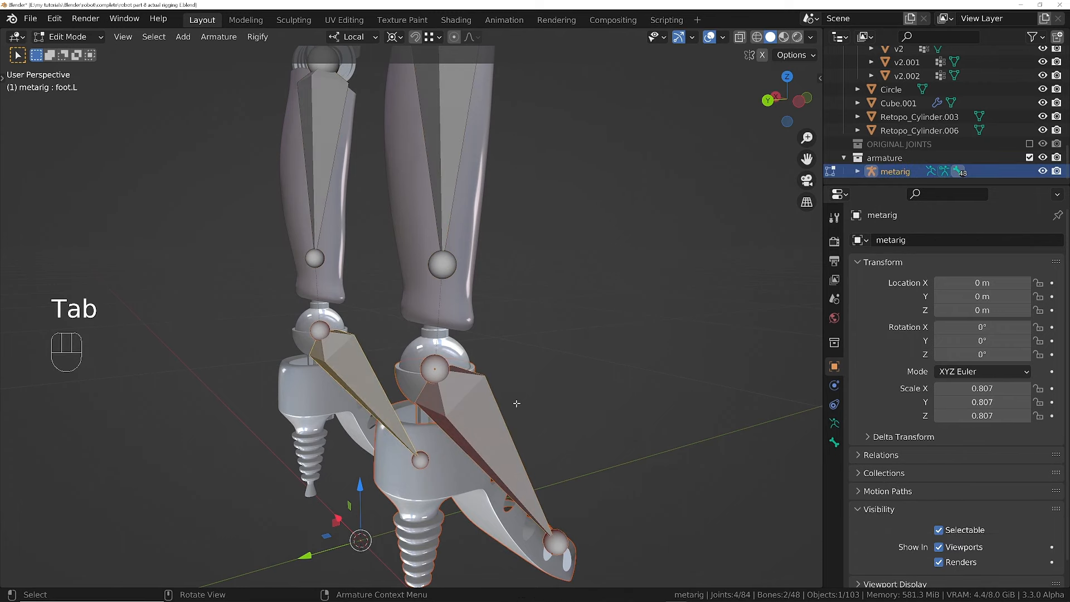
left_click(481, 417)
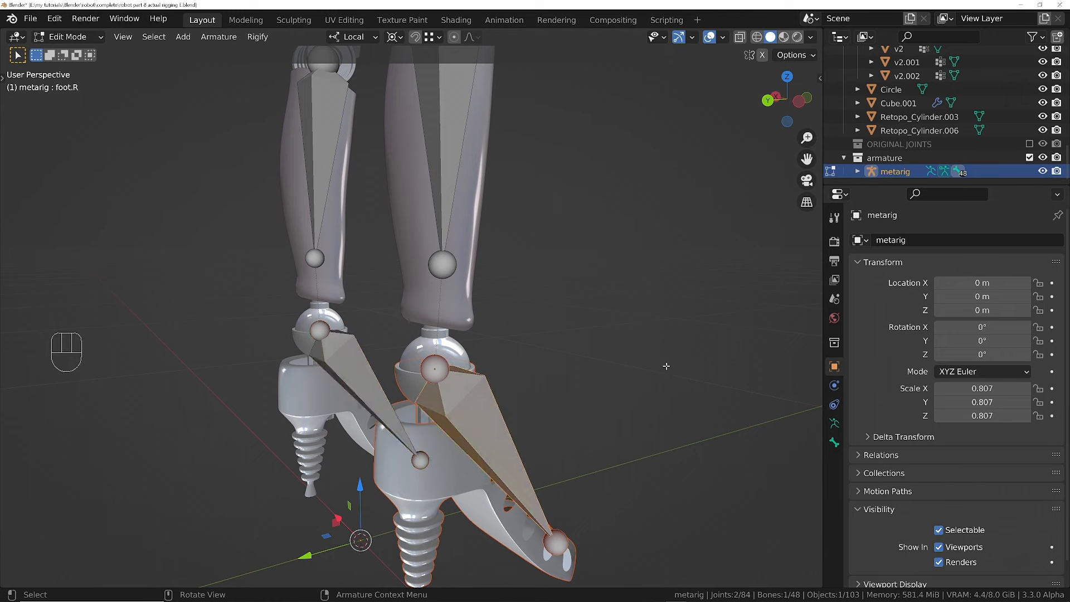
key("Tab")
left_click(556, 369)
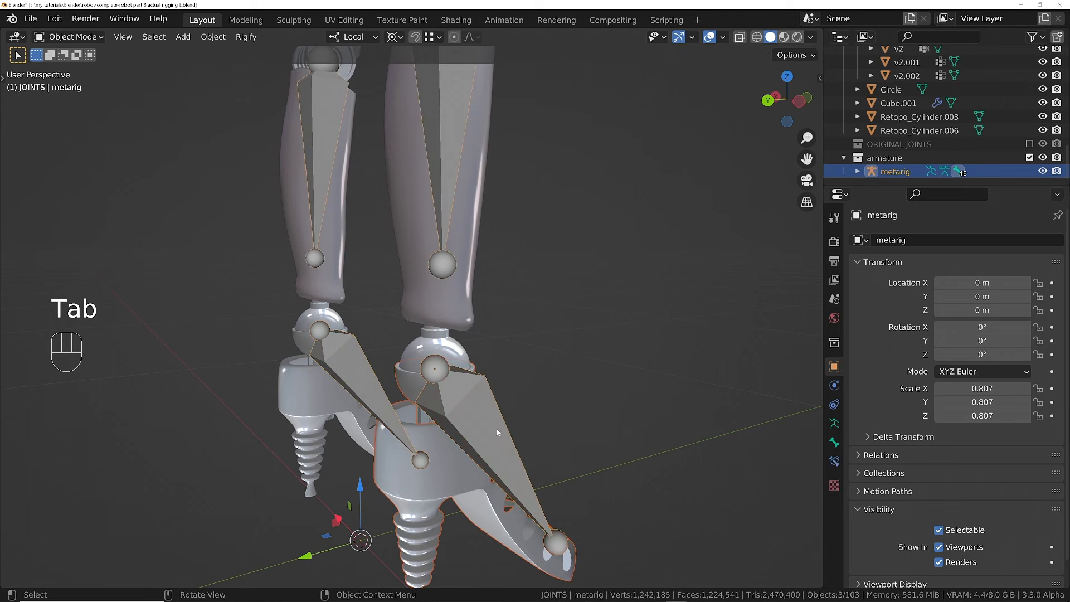
middle_click_drag(497, 432, 507, 458)
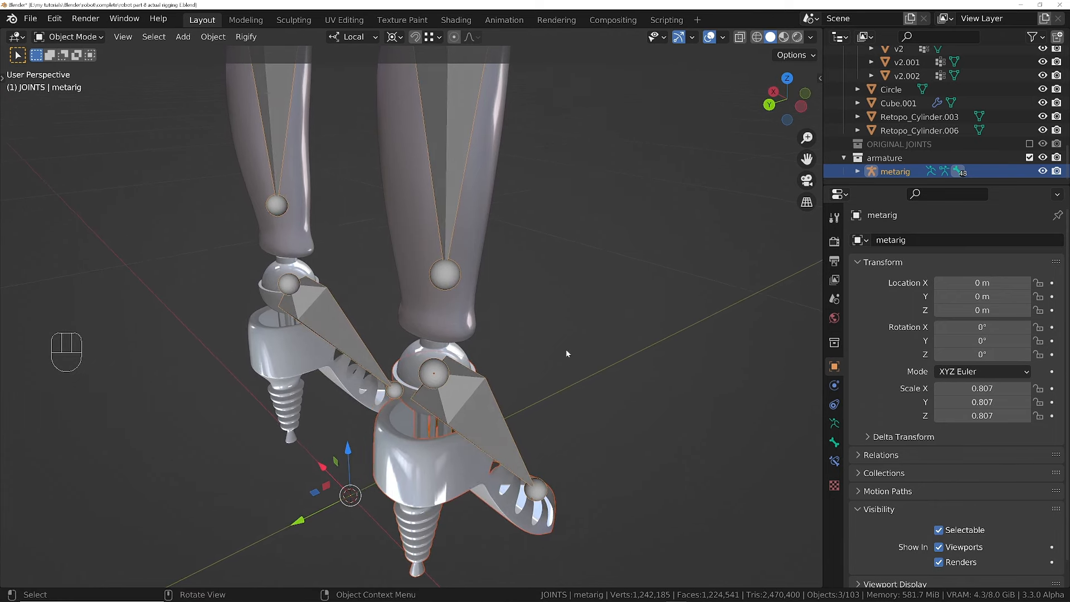
key("ctrl+p")
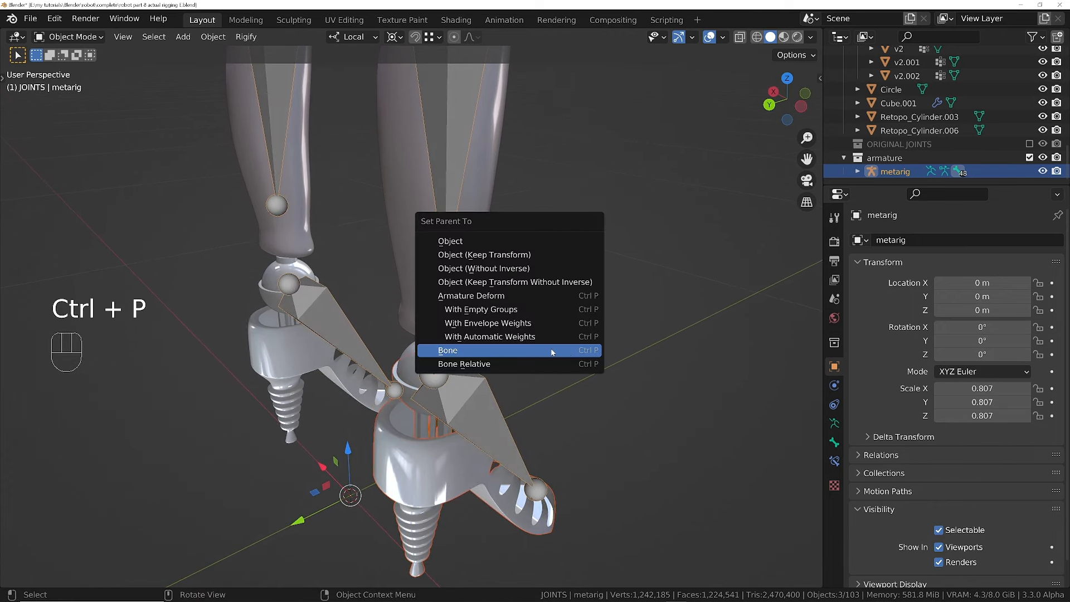
left_click(460, 353)
- Switch the metarig to Pose Mode and set the transform pivot point to Median Point
middle_click_drag(461, 348, 747, 335)
key("Tab")
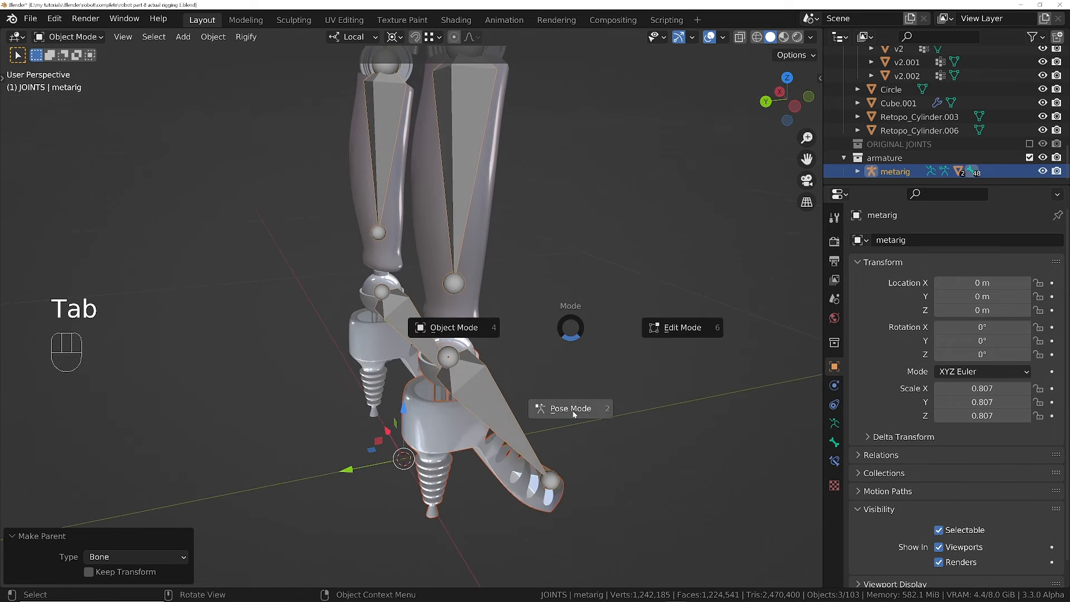
left_click(573, 411)
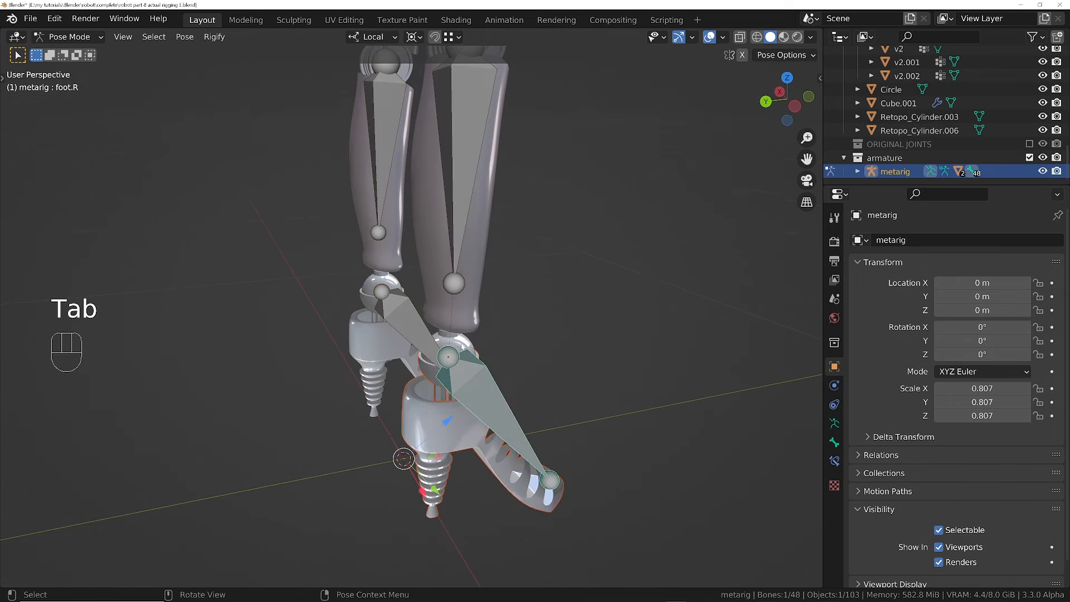
left_click(412, 37)
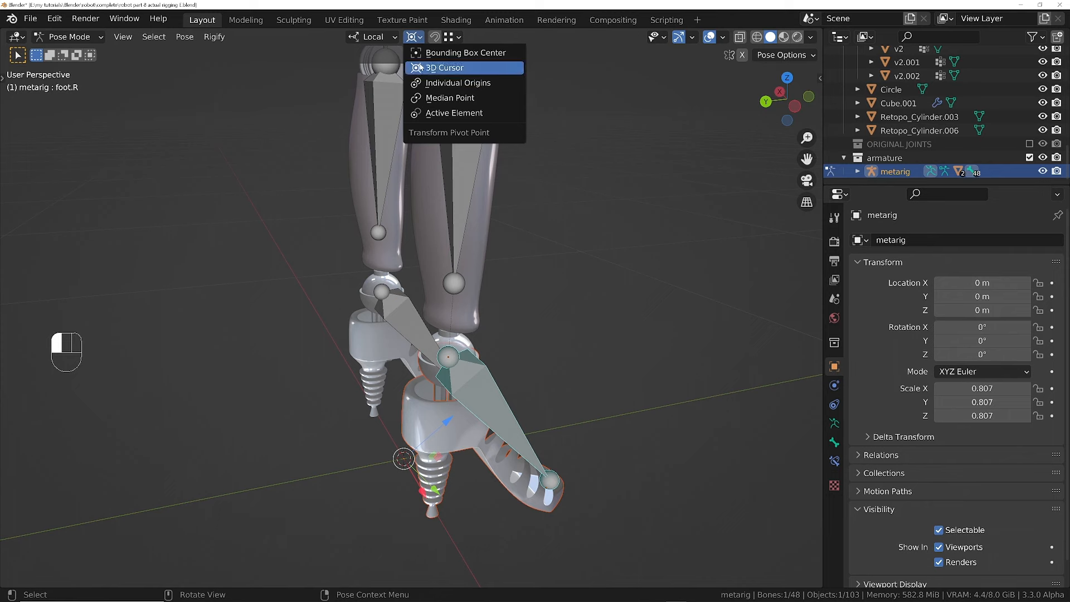
left_click(453, 97)
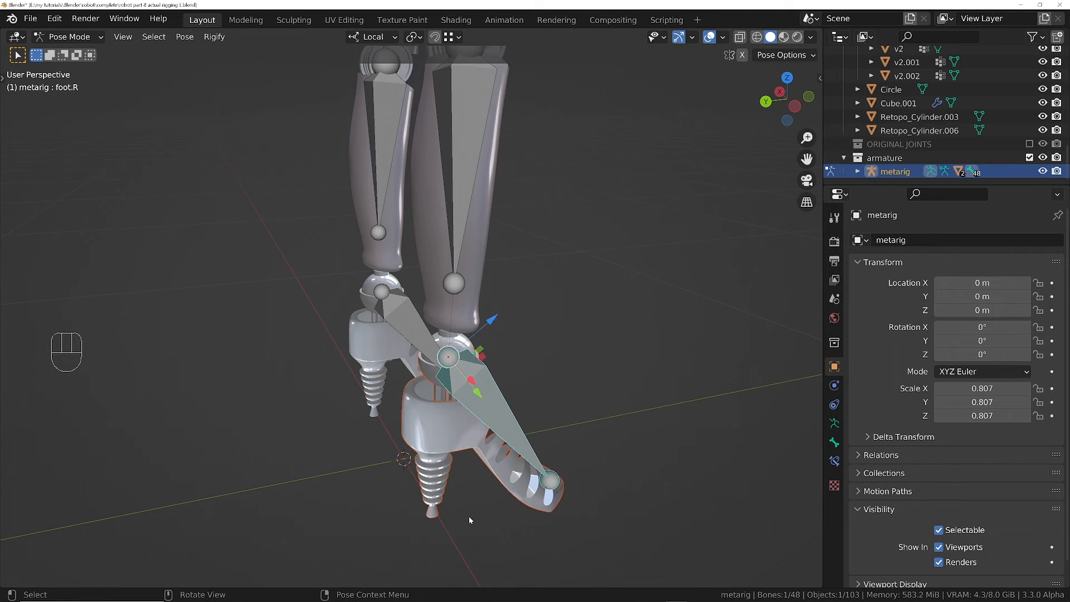
- Test-rotate the foot.R bone about its X axis to check the parented foot parts
middle_click_drag(469, 516, 637, 442)
mouse_move(569, 411)
middle_mouse_down()
mouse_move(493, 401)
mouse_move(562, 421)
middle_mouse_up()
key("r")
key("x")
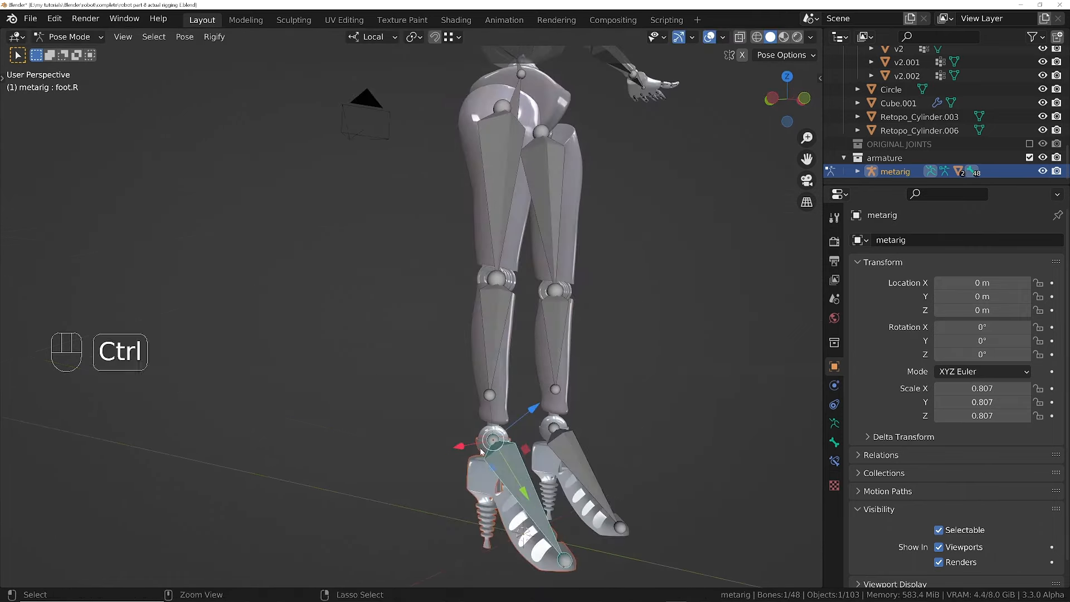
- In Object Mode, select the right ankle ball, the leg mesh Retopo_Cylinder and knee part hinge 2.001, with the metarig as active object
middle_click_drag(514, 446, 514, 347, "ctrl")
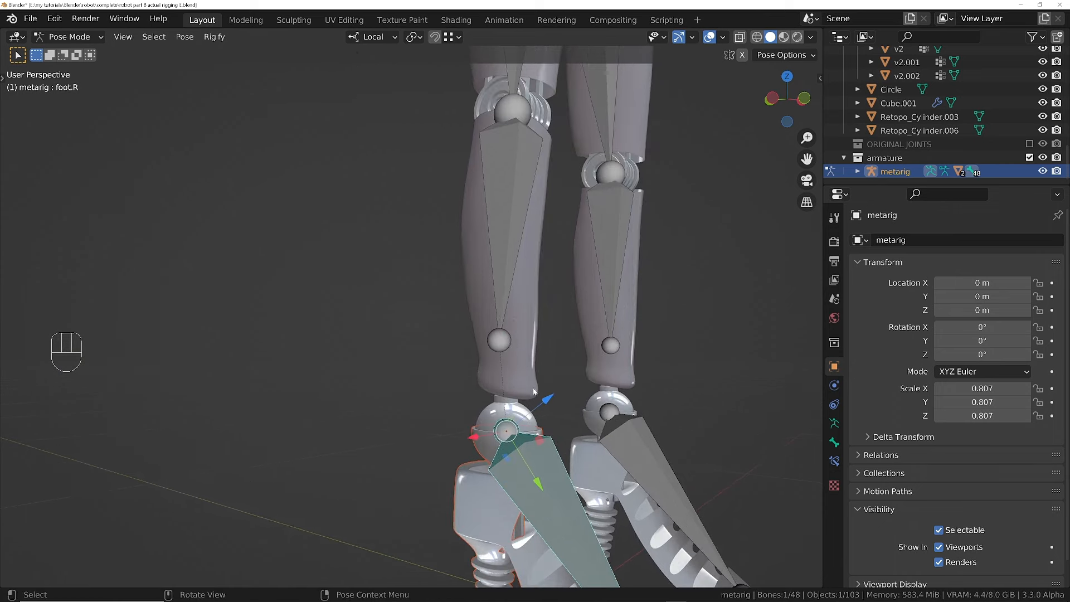
left_click(524, 408)
key("Tab")
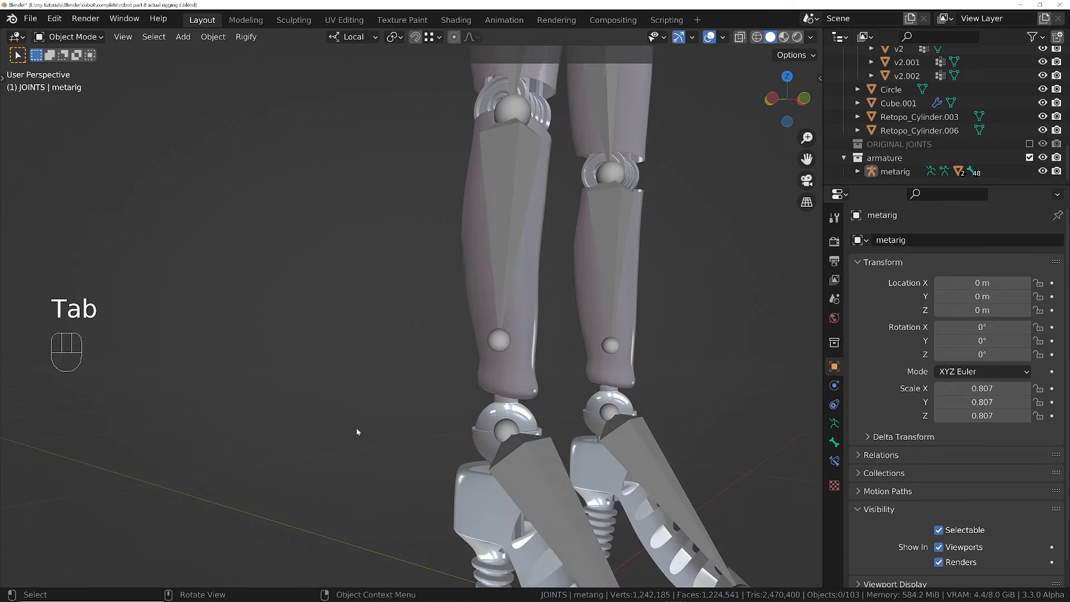
left_click(497, 415)
left_click(527, 292, "shift")
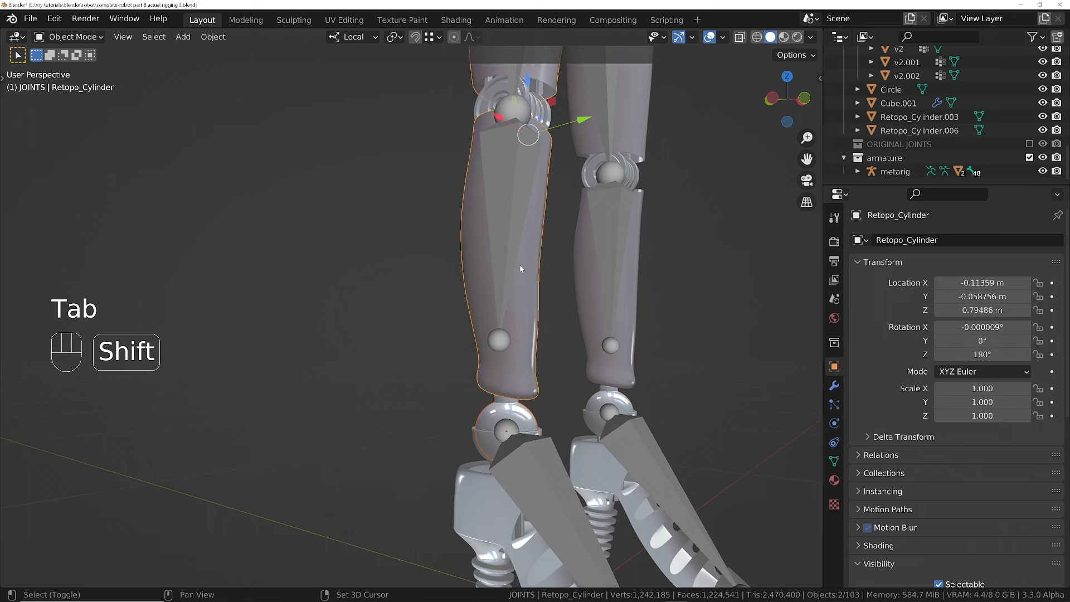
middle_click_drag(526, 91, 368, 229)
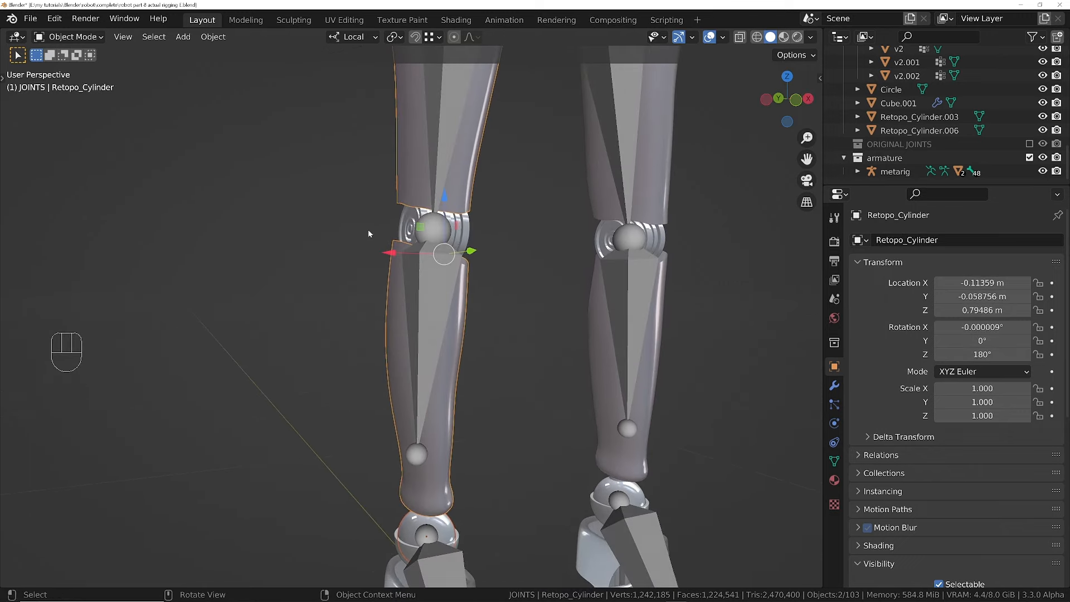
middle_click_drag(459, 222, 449, 95, "ctrl")
left_click(474, 215, "shift")
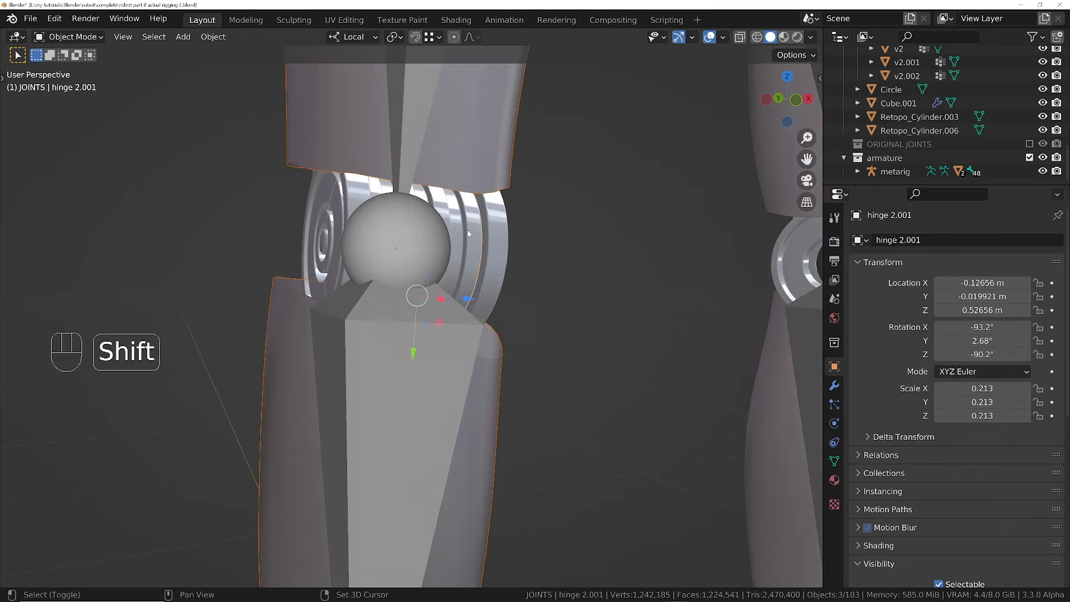
middle_click_drag(428, 139, 400, 280, "ctrl")
left_click(400, 280, "shift")
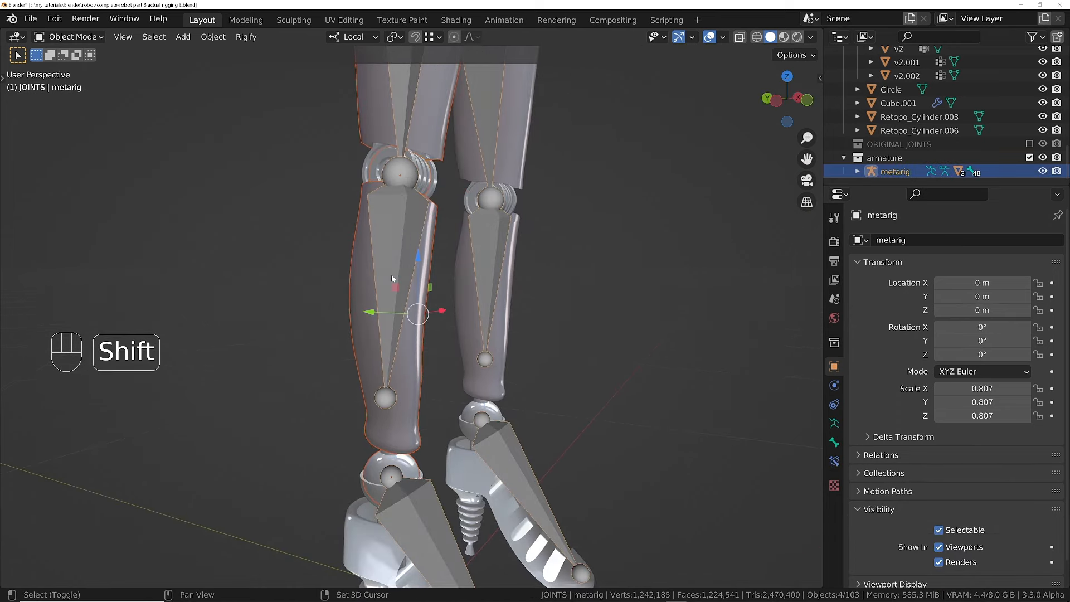
- Make shin.R the metarig's active bone in Edit Mode, and parent the selected leg parts to it in Object Mode
key("Tab")
left_click(395, 251)
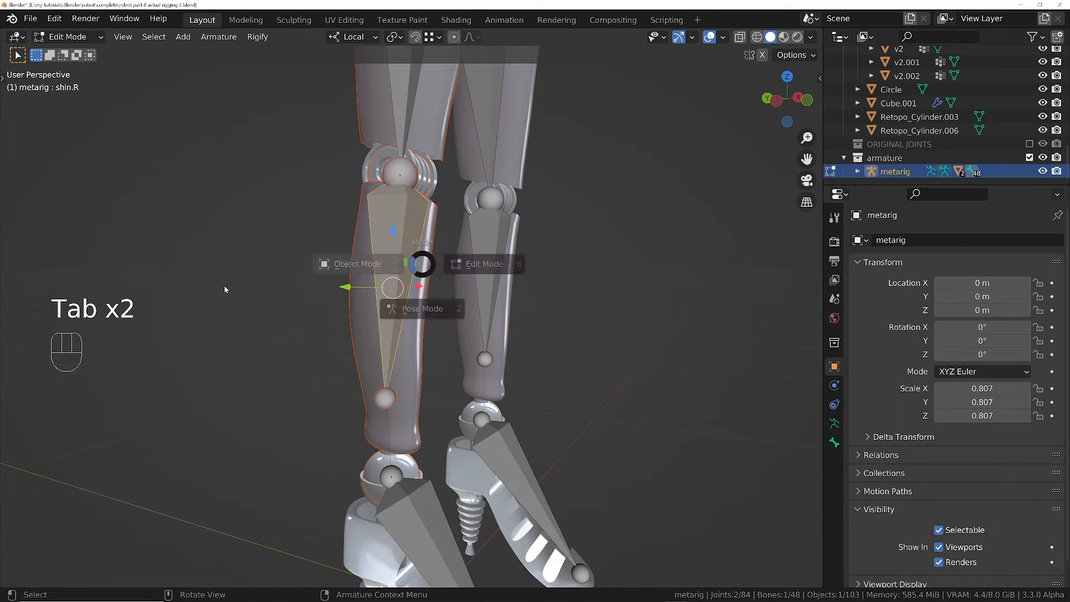
key("Tab")
key("ctrl+p")
left_click(79, 306)
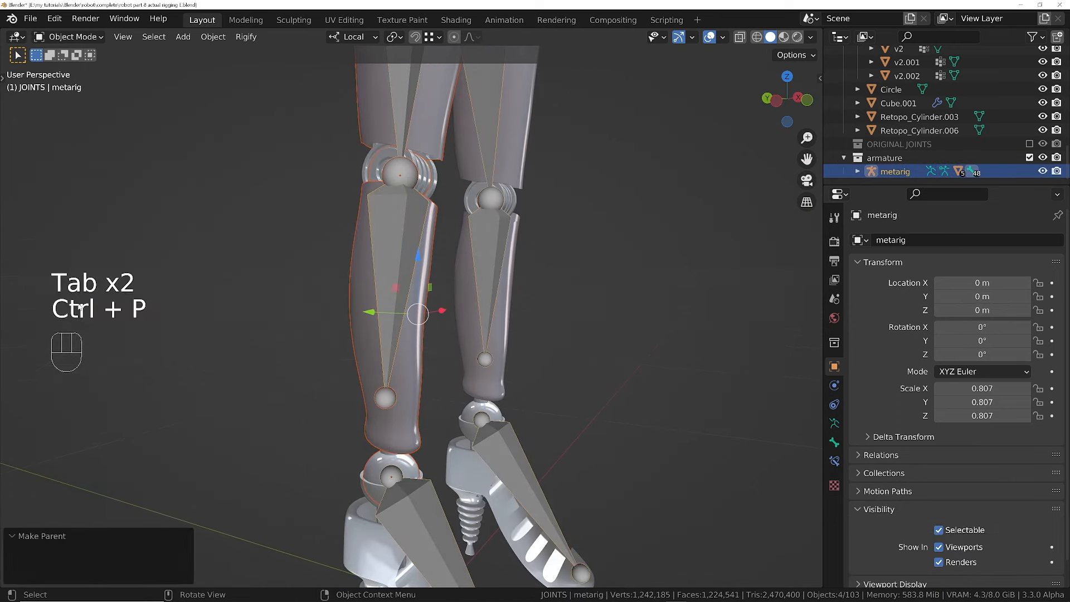
- Test-rotate the shin.R bone about its local Z axis in Pose Mode to check the parented leg parts
key("Tab")
scroll(449, 359, "up", 3)
middle_click_drag(515, 334, 507, 422)
key("Tab")
key("r")
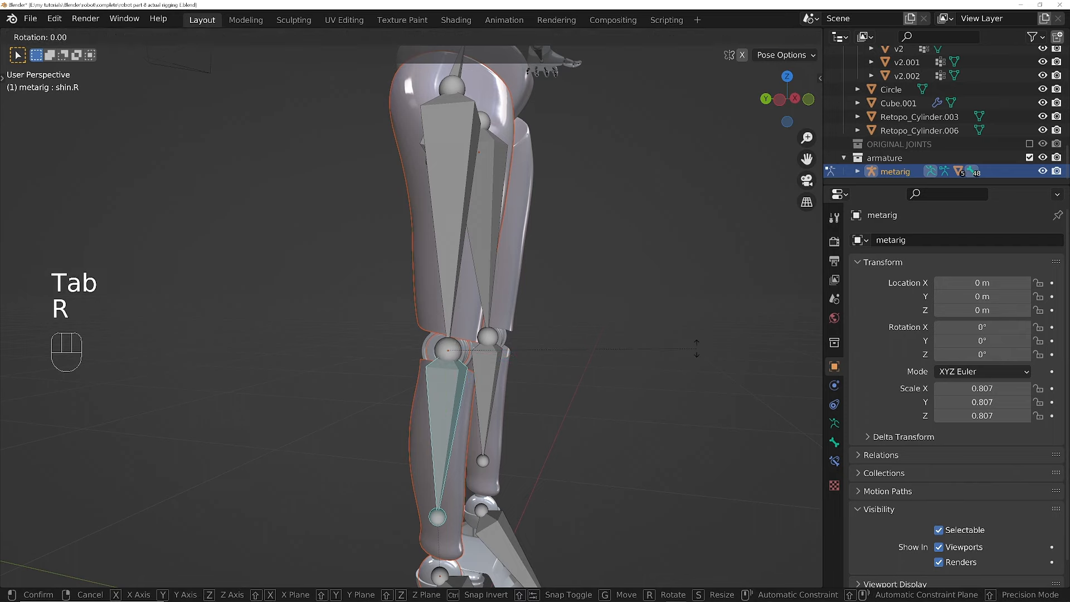
key("z")
key("z")
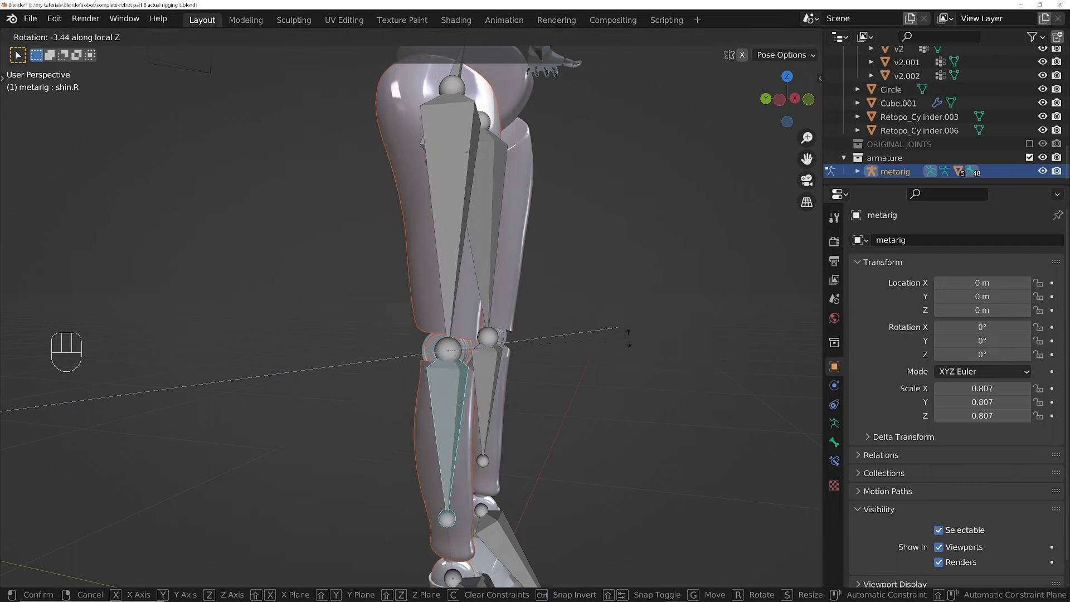
right_click(628, 336)
middle_click_drag(552, 339, 463, 223)
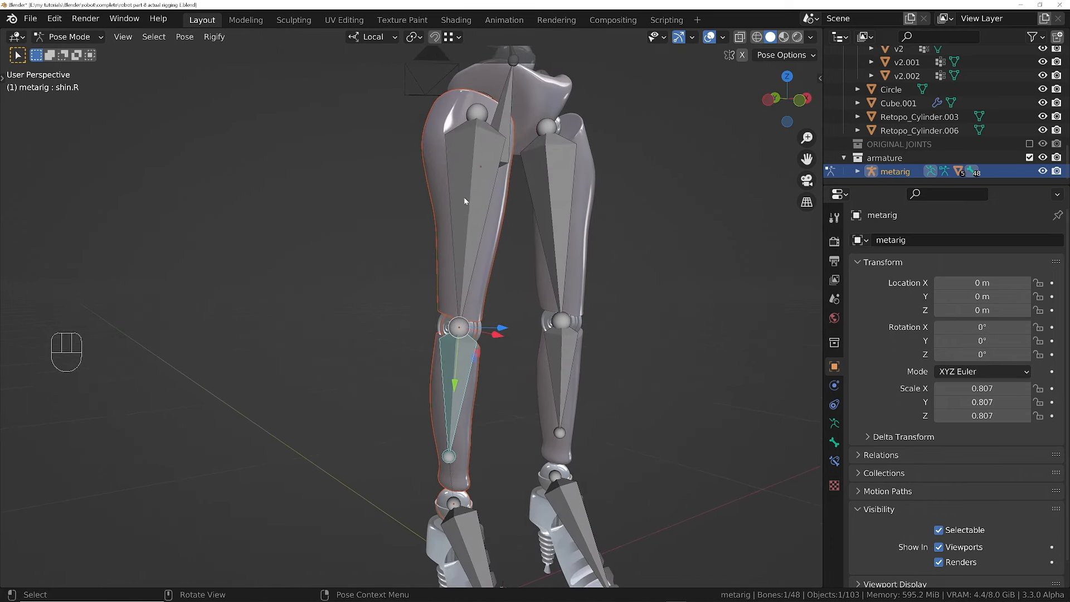
middle_click_drag(502, 270, 467, 307)
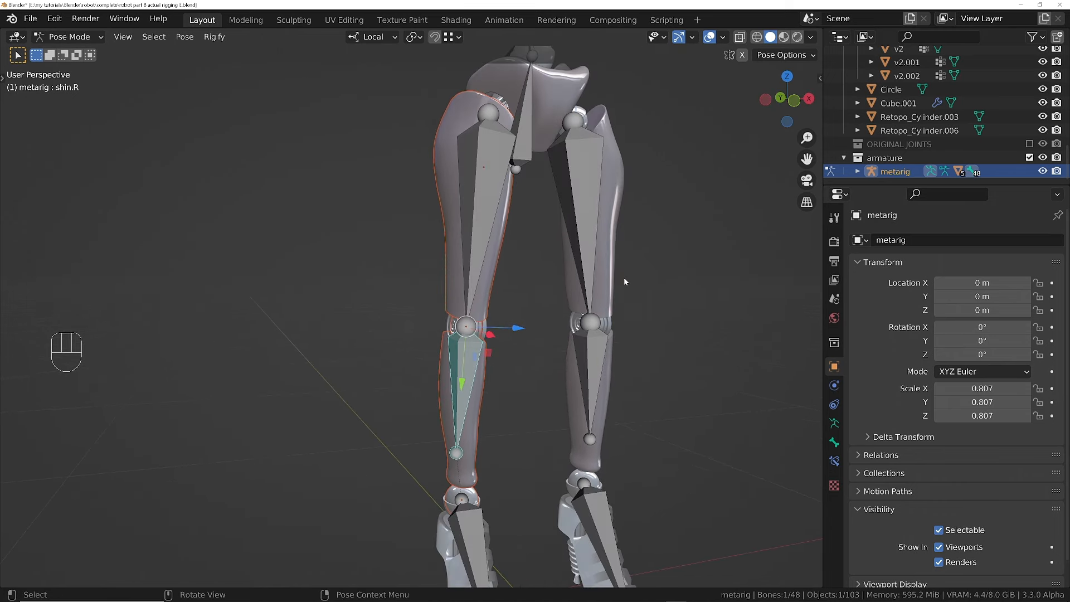
- Separate both leg meshes, Retopo_Cylinder and Retopo_Cylinder.004, by loose parts in Edit Mode and return to Object Mode
key("Tab")
left_click(490, 276)
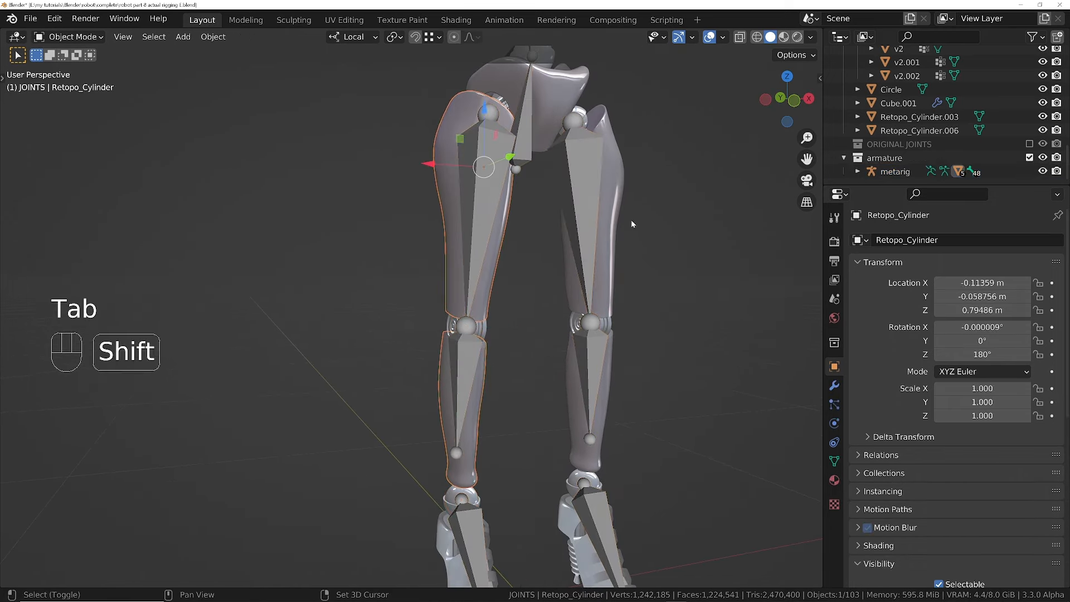
left_click(610, 256, "shift")
key("Tab")
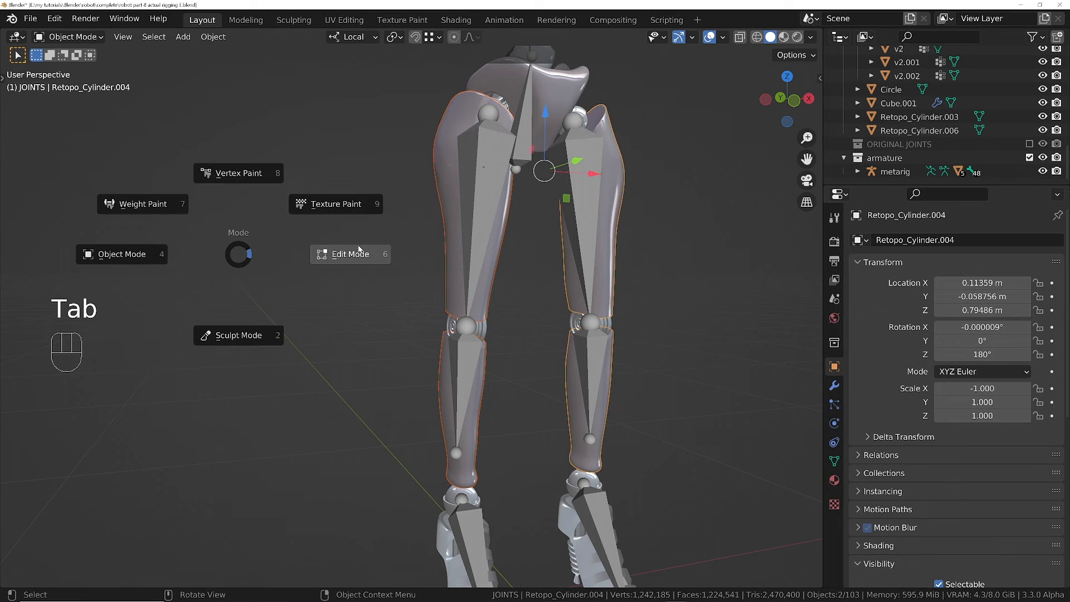
key("a")
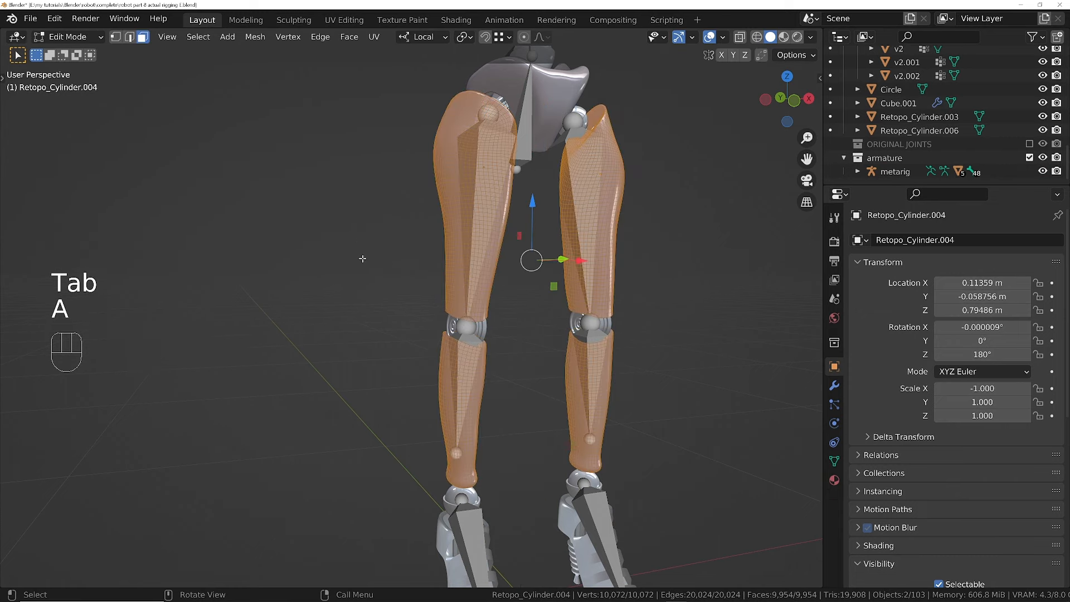
key("p")
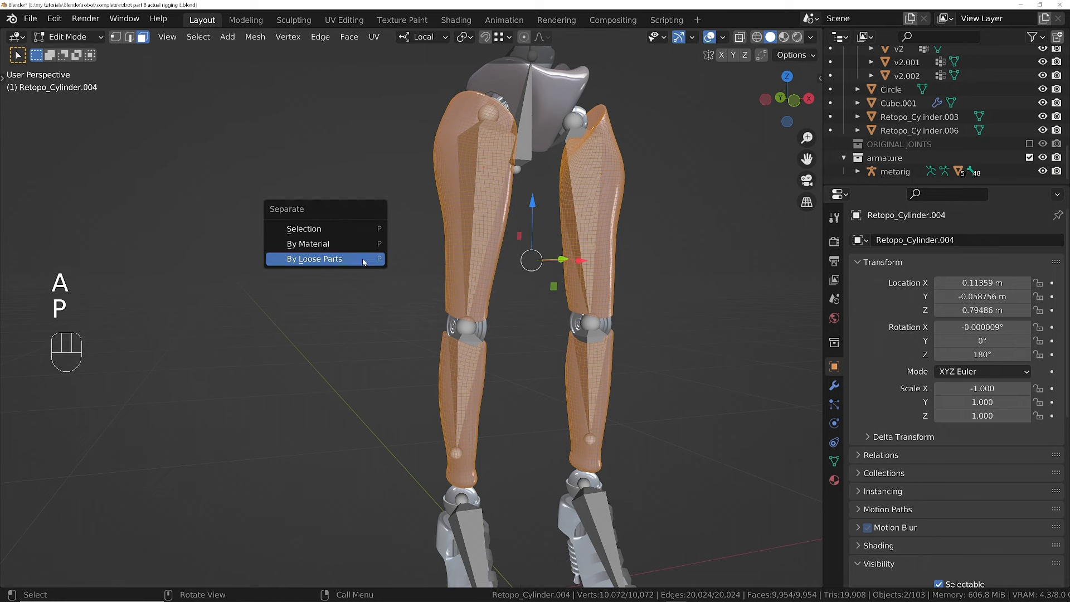
left_click(319, 259)
key("Tab")
middle_click_drag(454, 318, 487, 321)
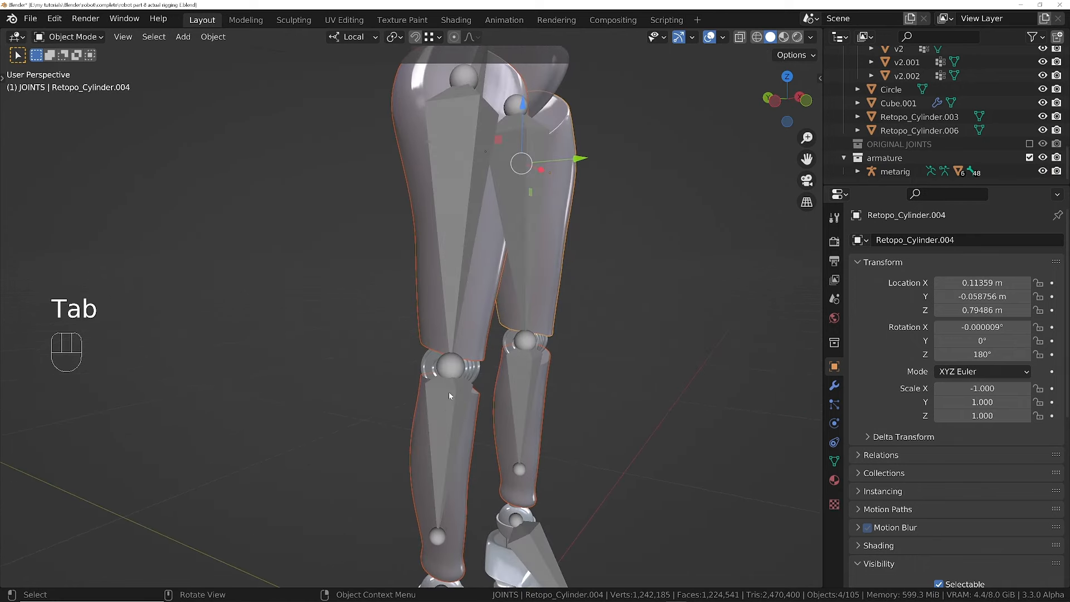
- Select the right thigh mesh Retopo_Cylinder, knee part hinge 1.001 and hip BALL JOINT.002, with the metarig as active object
left_click(453, 286)
left_click(438, 297)
scroll(432, 361, "up", 1)
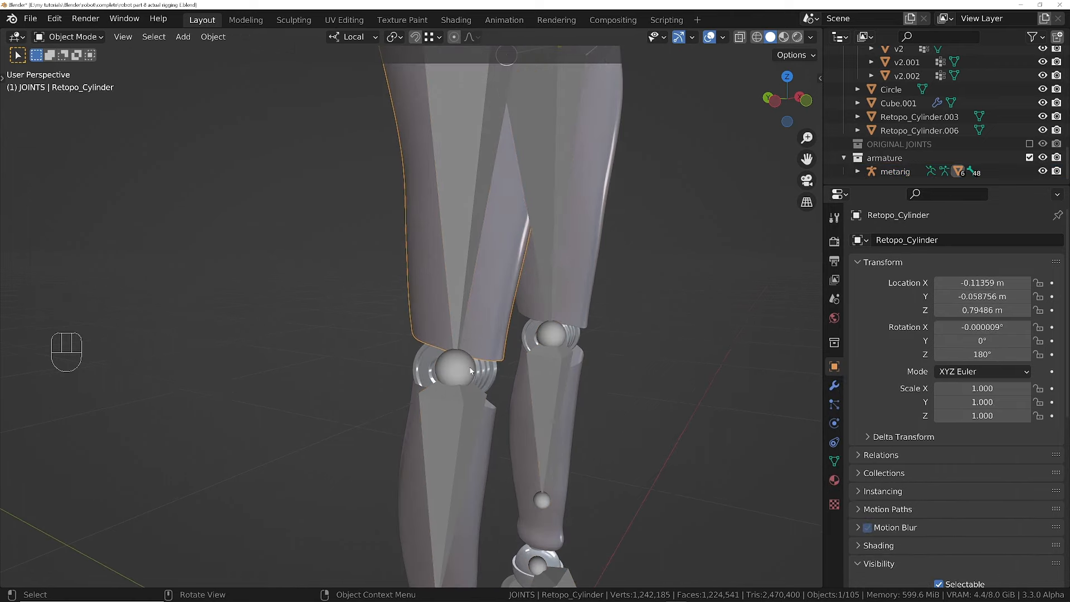
middle_click_drag(435, 361, 502, 368)
left_click(414, 365)
middle_click_drag(413, 365, 356, 335)
middle_click_drag(551, 83, 455, 273, "shift")
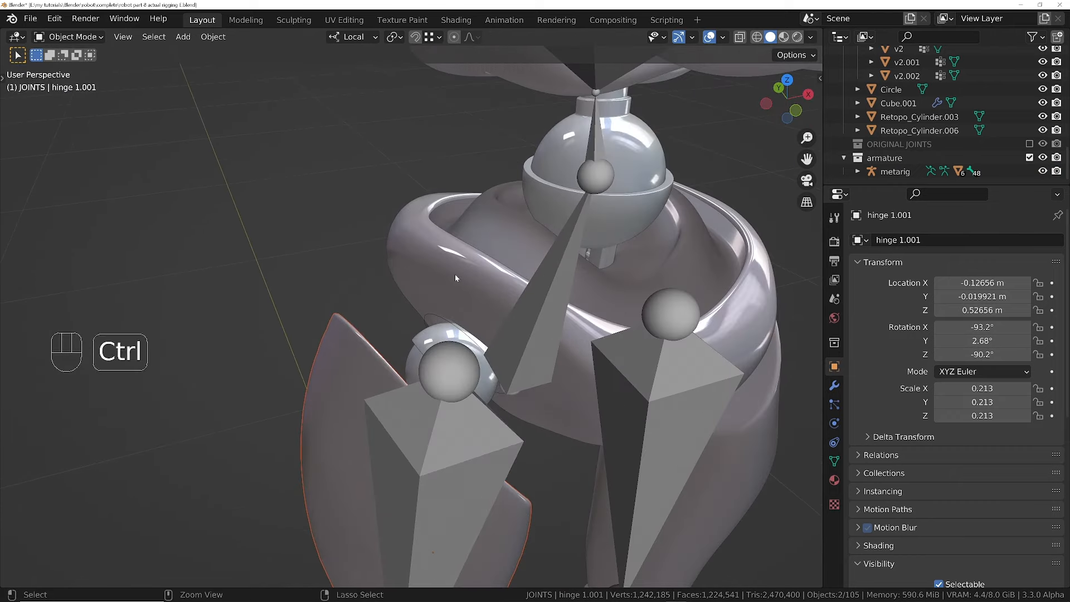
left_click(413, 360, "shift")
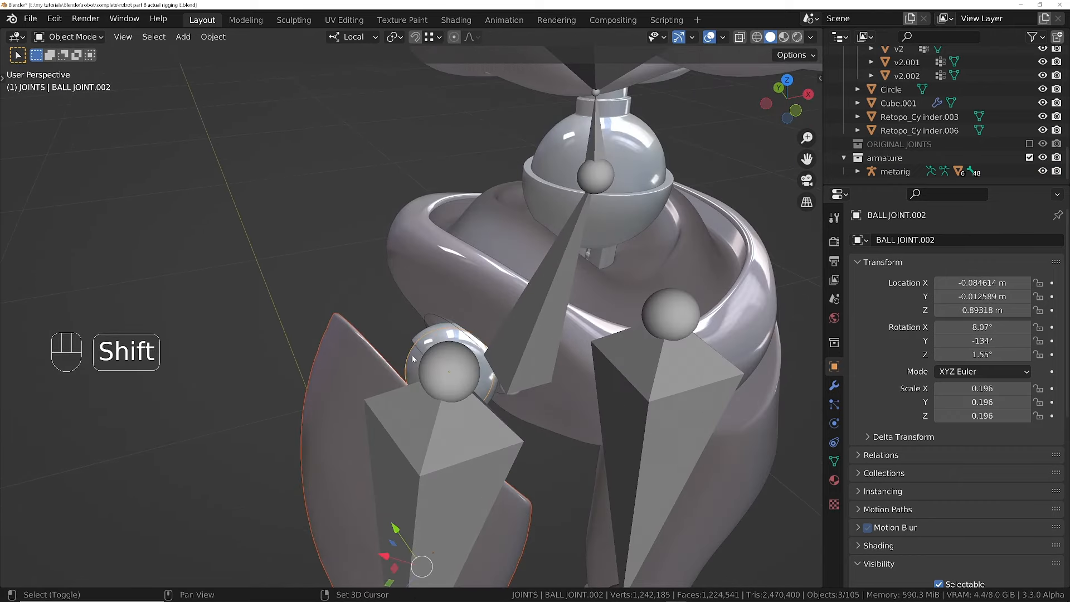
left_click(420, 457, "shift")
- Make thigh.R the metarig's active bone in Edit Mode, and parent the selected thigh parts to it with the Bone option
key("Tab")
left_click(472, 454)
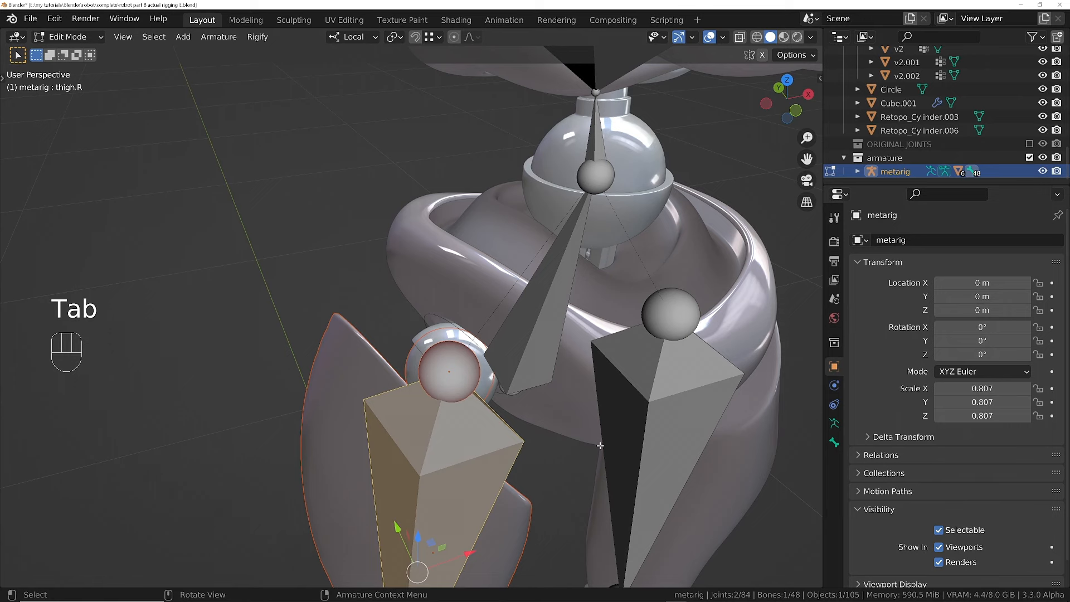
key("Tab")
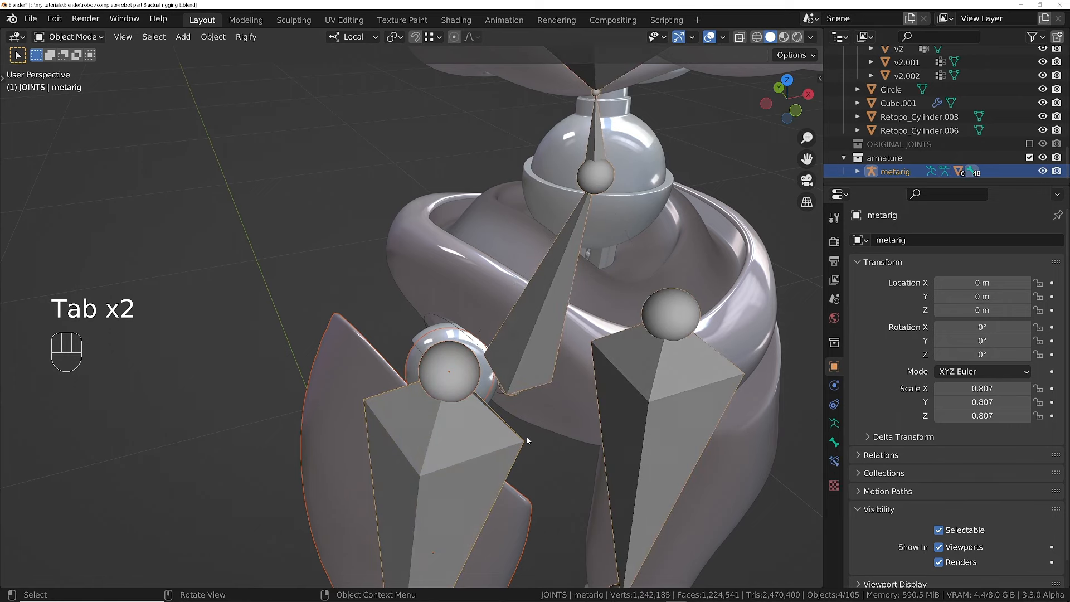
key("ctrl+p")
left_click(527, 438)
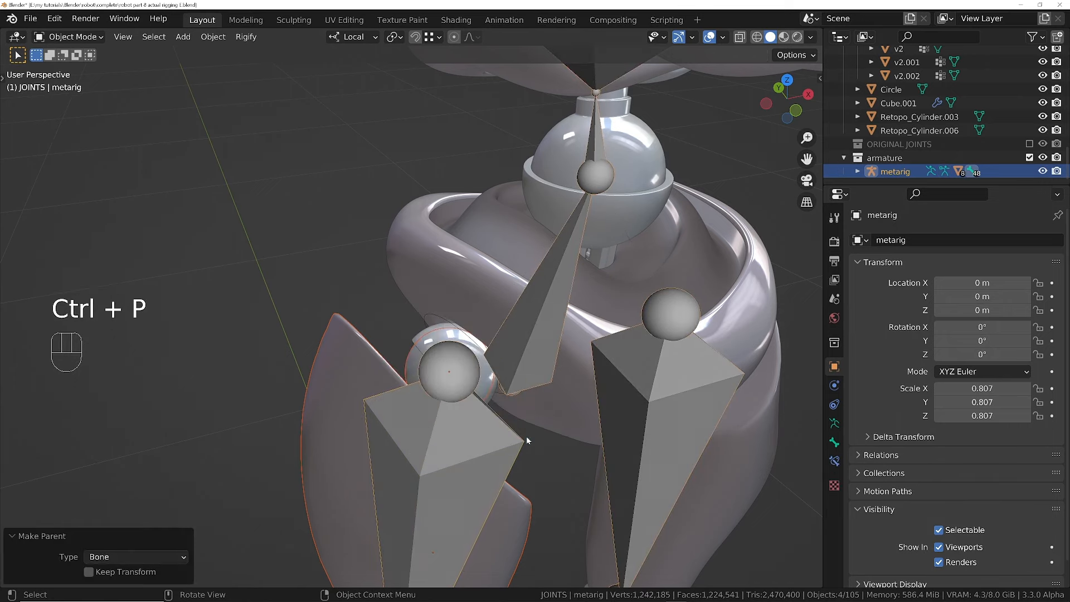
- Select hip SOCKET JOINT.002, the pelvis meshes and waist SOCKET JOINT.006, with the metarig as active object
middle_click_drag(550, 383, 550, 413, "ctrl")
middle_click_drag(565, 362, 476, 330, "shift")
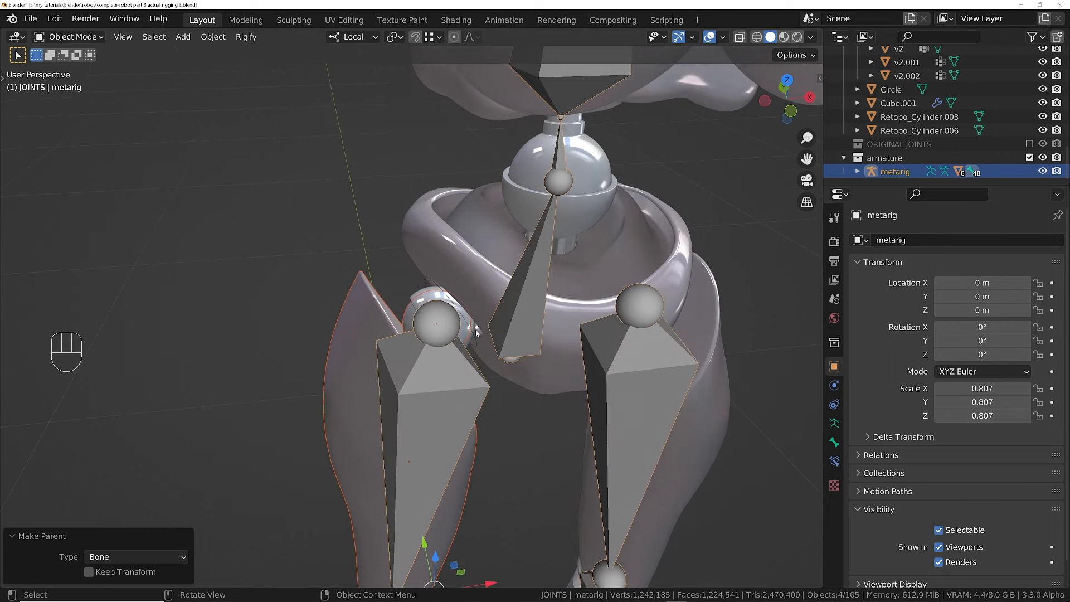
left_click(426, 296)
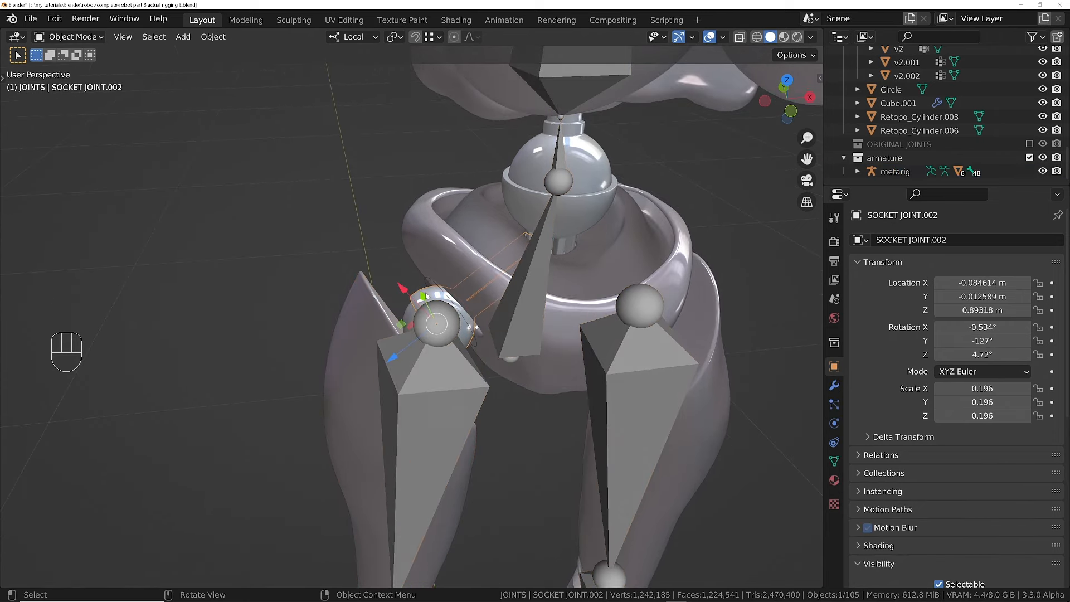
left_click(556, 364, "shift")
left_click(587, 293, "shift")
left_click(598, 202, "shift")
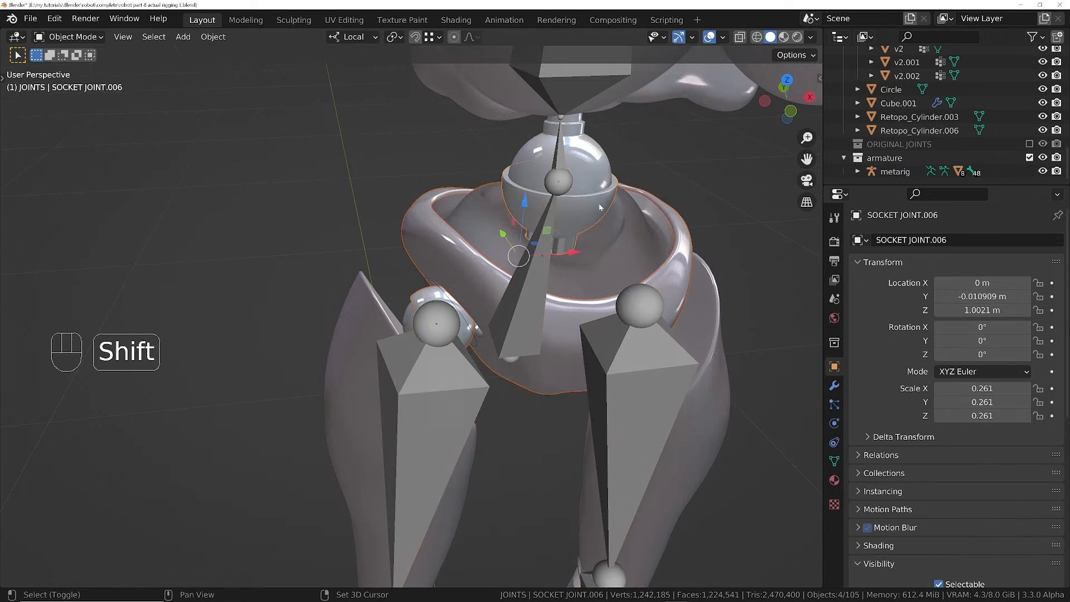
middle_click_drag(521, 303, 573, 302)
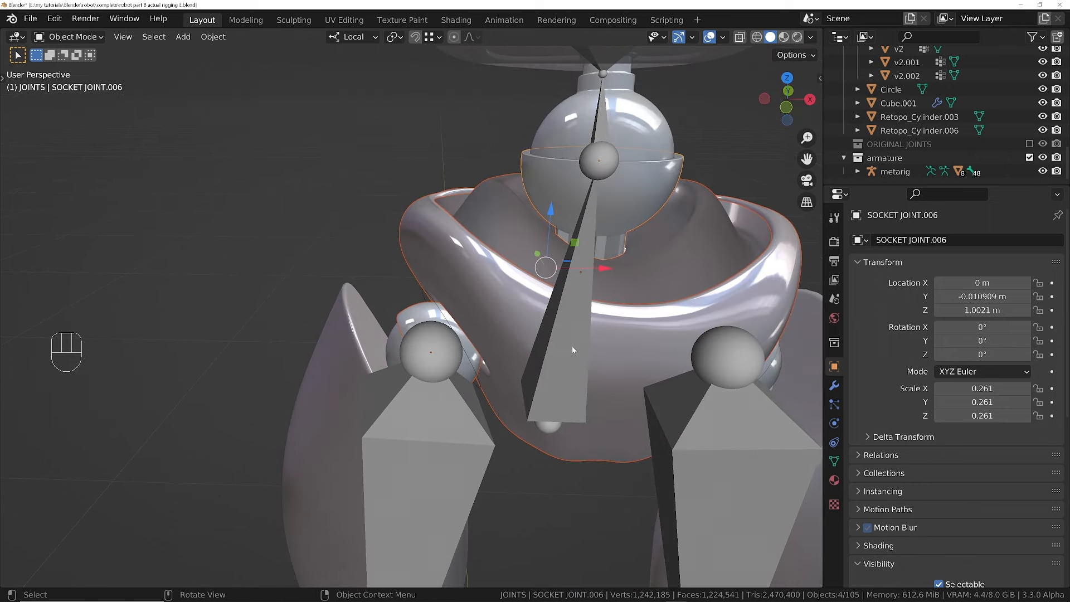
left_click(572, 347, "shift")
- Make the pelvis bone active in Edit Mode, and parent the selected pelvis parts to it with the Bone option
key("Tab")
left_click(569, 337)
key("Tab")
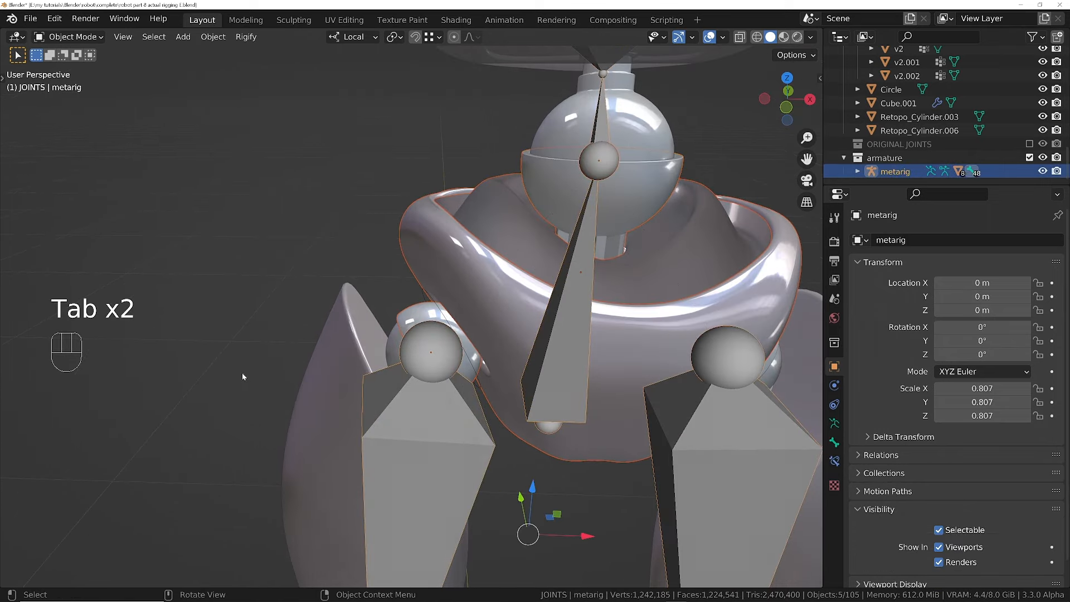
key("ctrl+p")
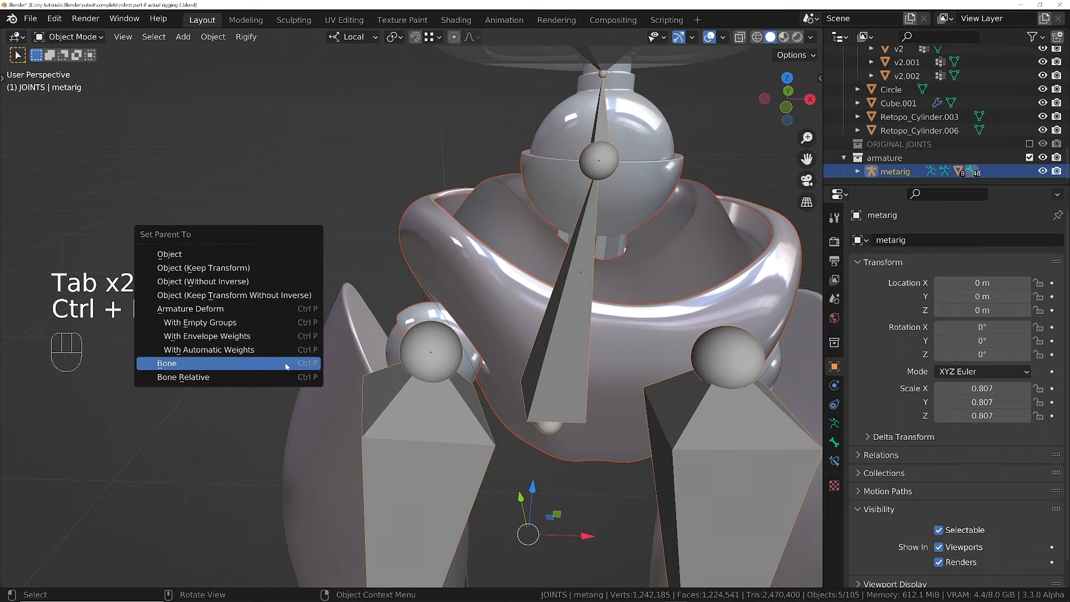
left_click(286, 363)
- Delete the chest bone spine.002 from the metarig in Edit Mode
middle_click_drag(286, 365, 483, 302, "shift")
left_click(501, 349)
scroll(504, 302, "up", 2)
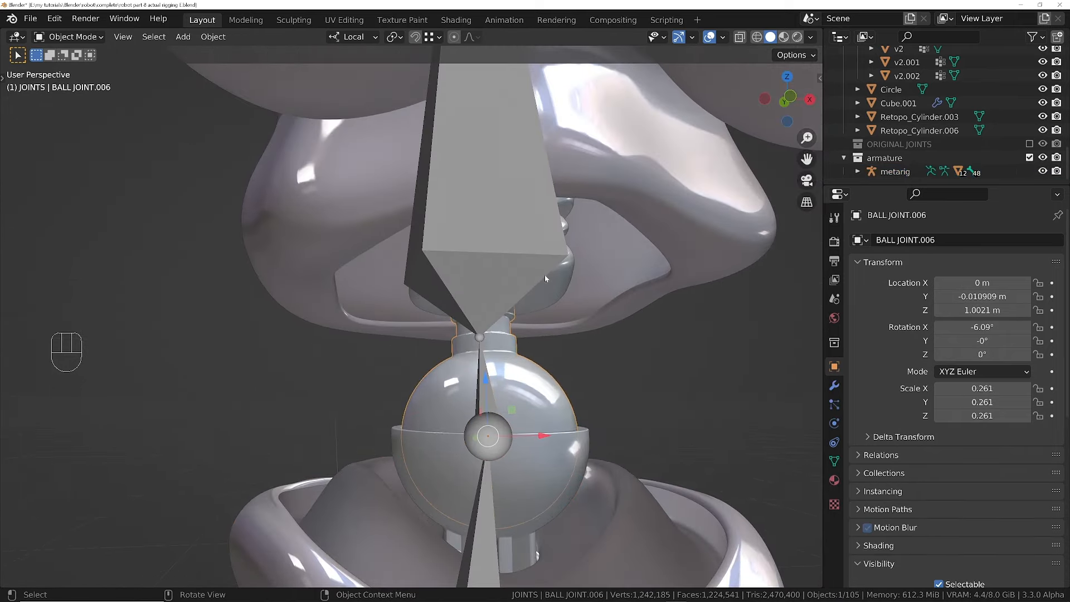
scroll(488, 215, "down", 4)
middle_click_drag(499, 226, 480, 362, "shift")
left_click(469, 358)
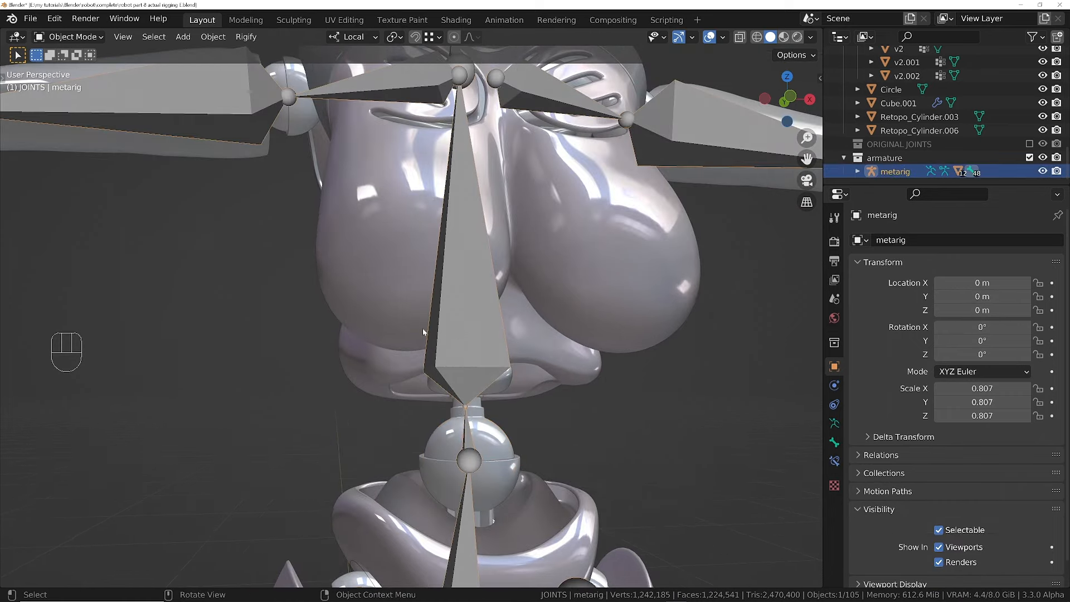
key("Tab")
left_click(483, 320)
key("x")
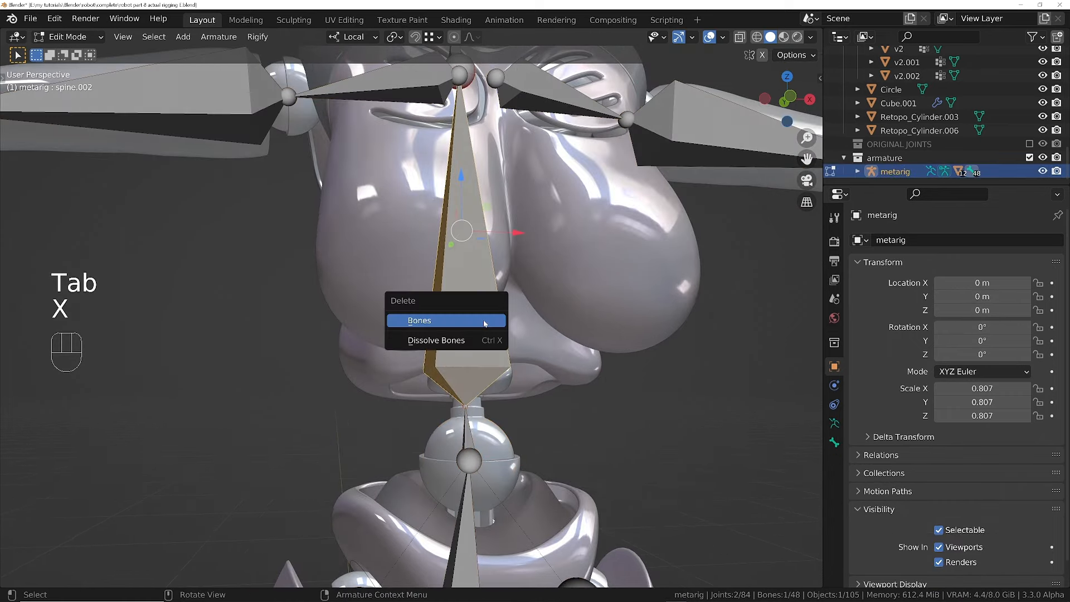
left_click(483, 318)
- Delete both shoulder bones from the metarig
mouse_move(483, 319)
middle_mouse_down("shift")
mouse_move(478, 293)
mouse_move(475, 310)
middle_mouse_up("shift")
left_click(439, 187)
left_click(563, 201, "shift")
key("x")
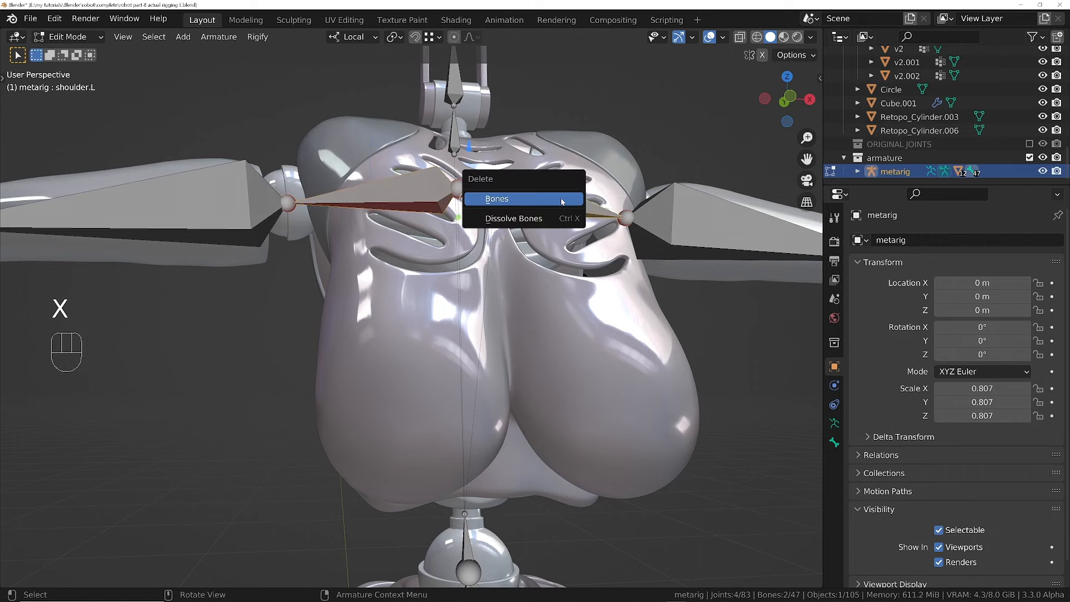
left_click(563, 199)
scroll(471, 391, "down", 2)
scroll(471, 412, "up", 6)
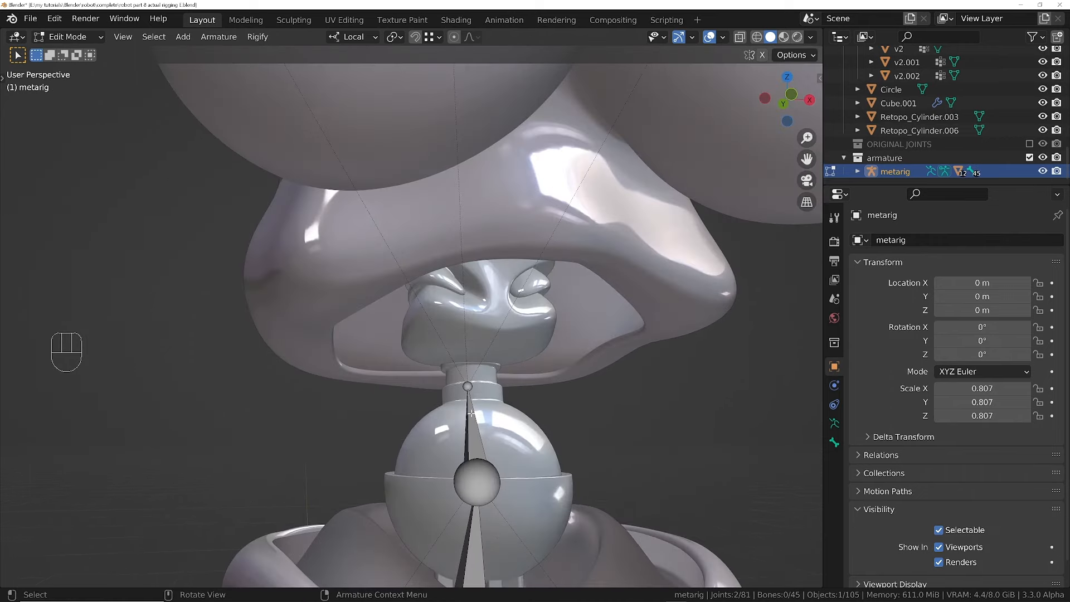
- In Object Mode, parent waist BALL JOINT.006, Cube.001 and torso mesh Retopo_Cube.001 to the metarig's spine.001 bone with the Bone option
key("Tab")
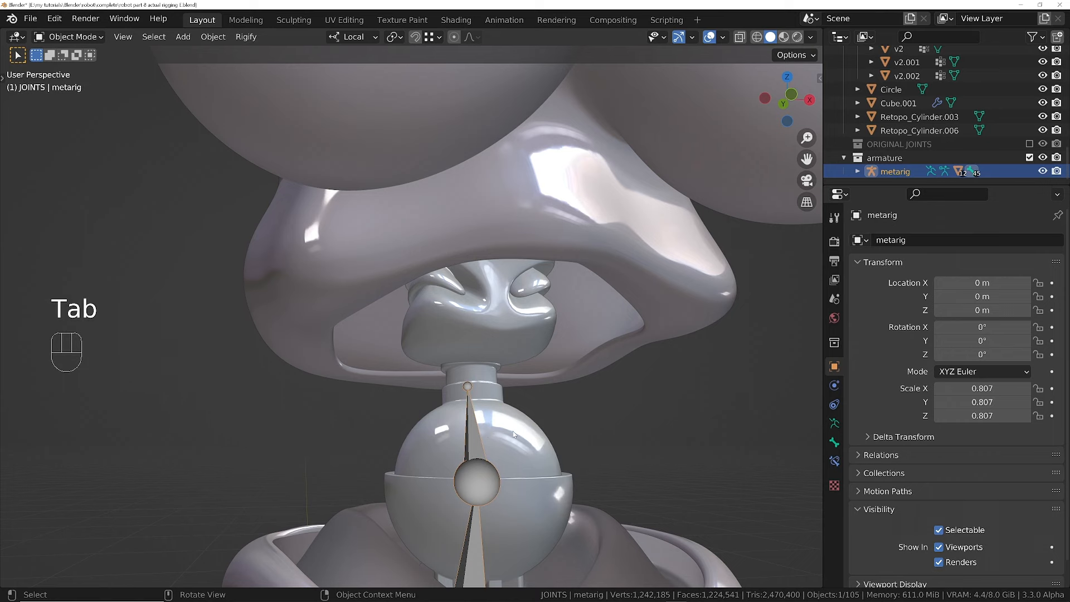
left_click(514, 434)
left_click(519, 318, "shift")
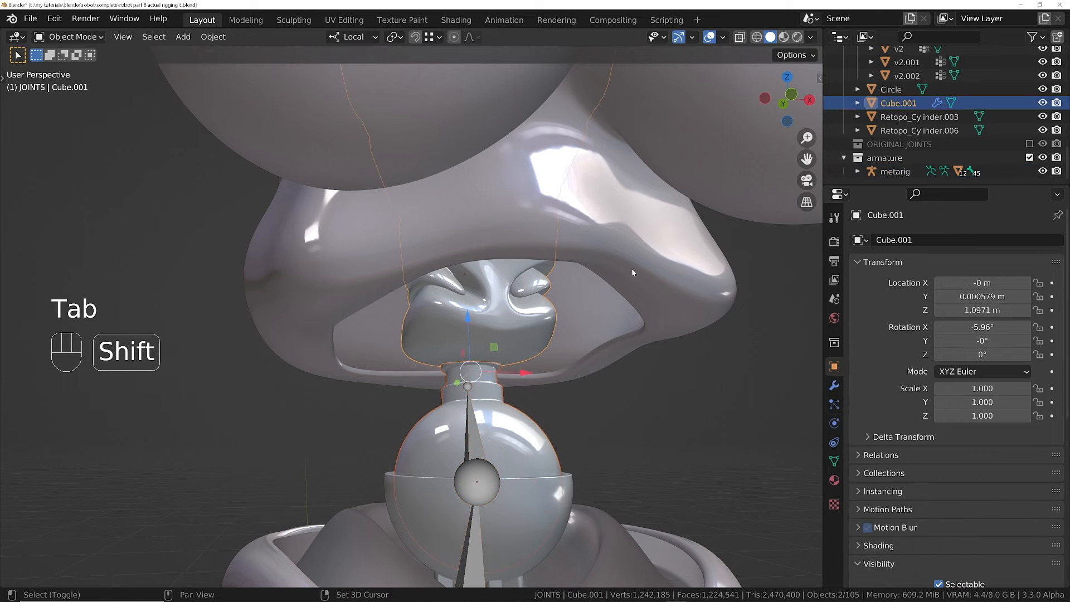
left_click(689, 237, "shift")
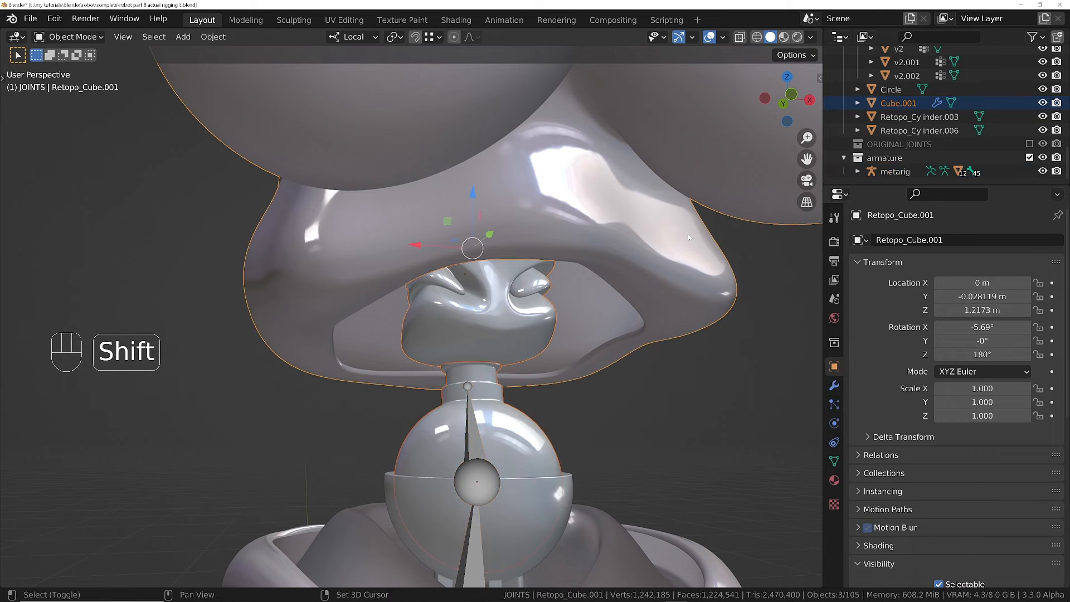
left_click(475, 445, "shift")
key("ctrl+p")
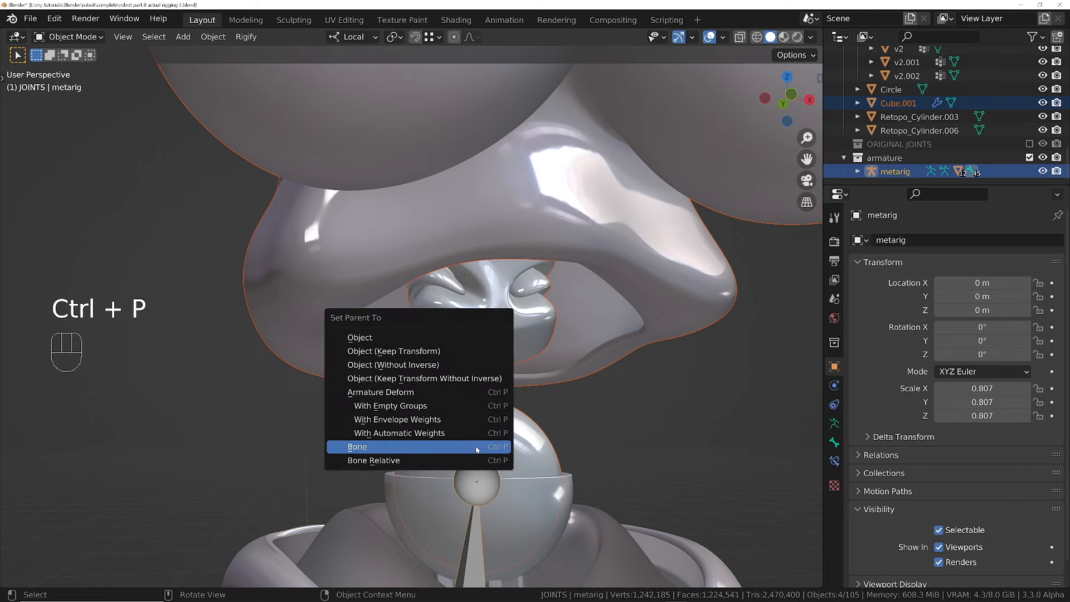
left_click(476, 446)
- Test-rotate the spine.001 bone in Pose Mode to check the parented torso parts
middle_click_drag(475, 445, 459, 364)
key("Tab")
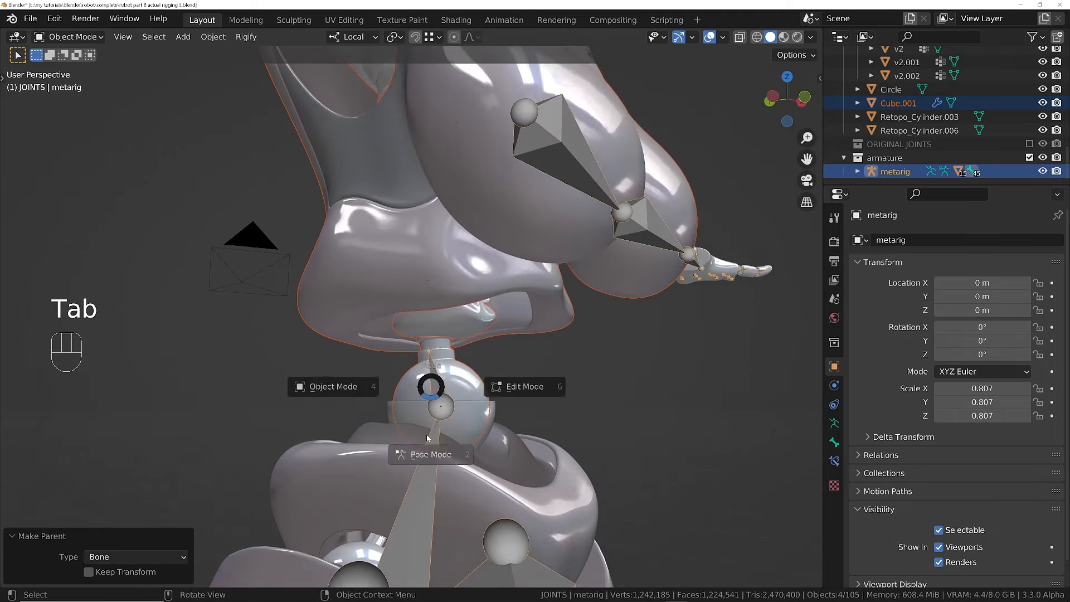
scroll(556, 340, "down", 5)
key("r")
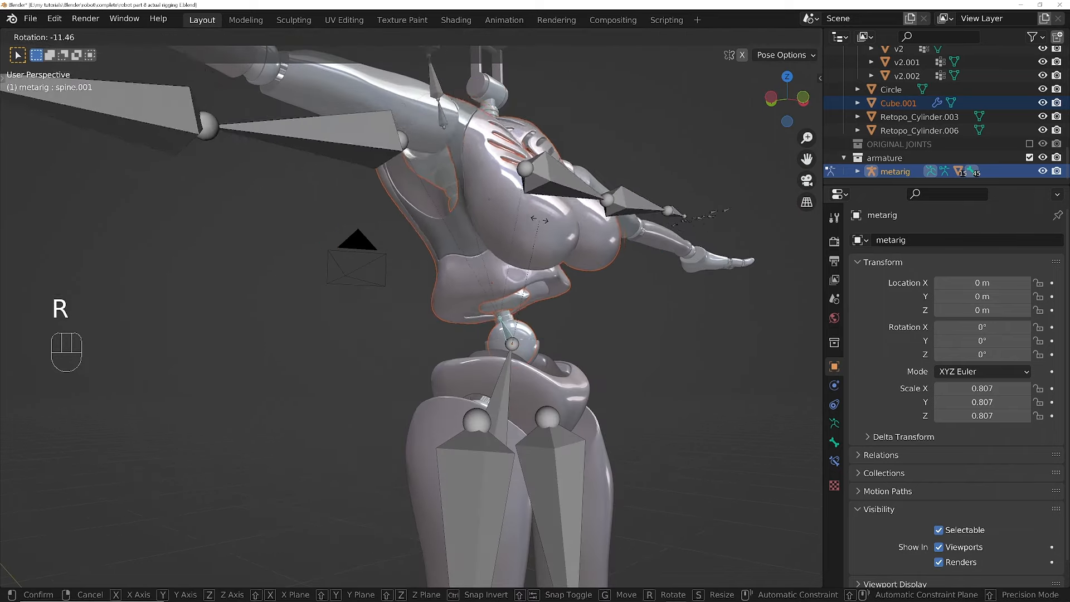
- In Object Mode, parent the neck's swivel bottom to Cube.001 with the Object option
middle_click_drag(554, 152, 549, 206)
middle_click_drag(549, 206, 518, 314, "ctrl")
left_click(514, 252)
key("Tab")
left_click(511, 261)
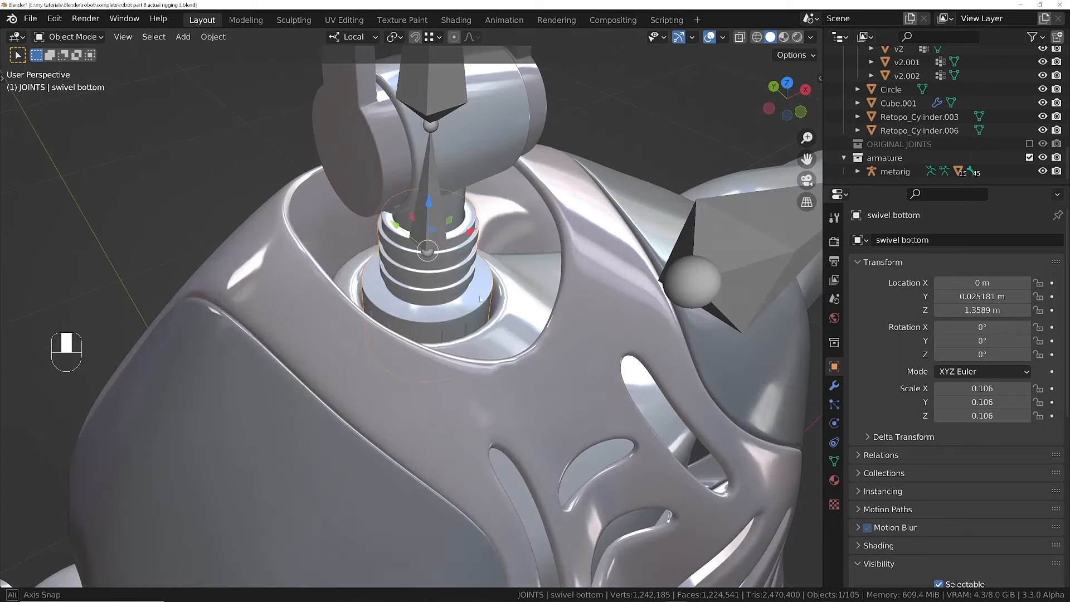
left_click(517, 296, "shift")
key("ctrl+p")
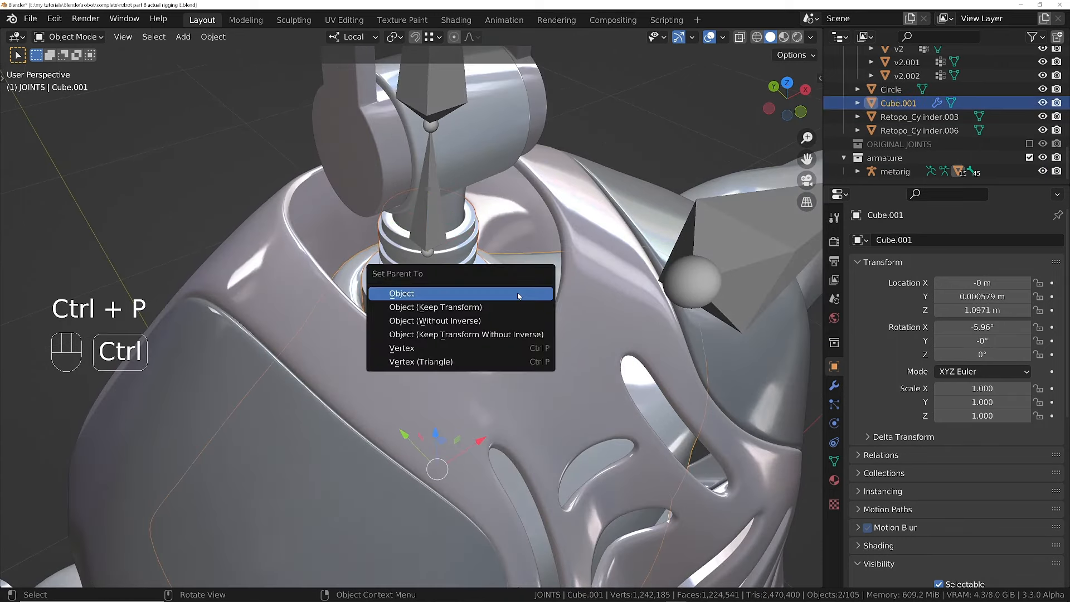
left_click(492, 294)
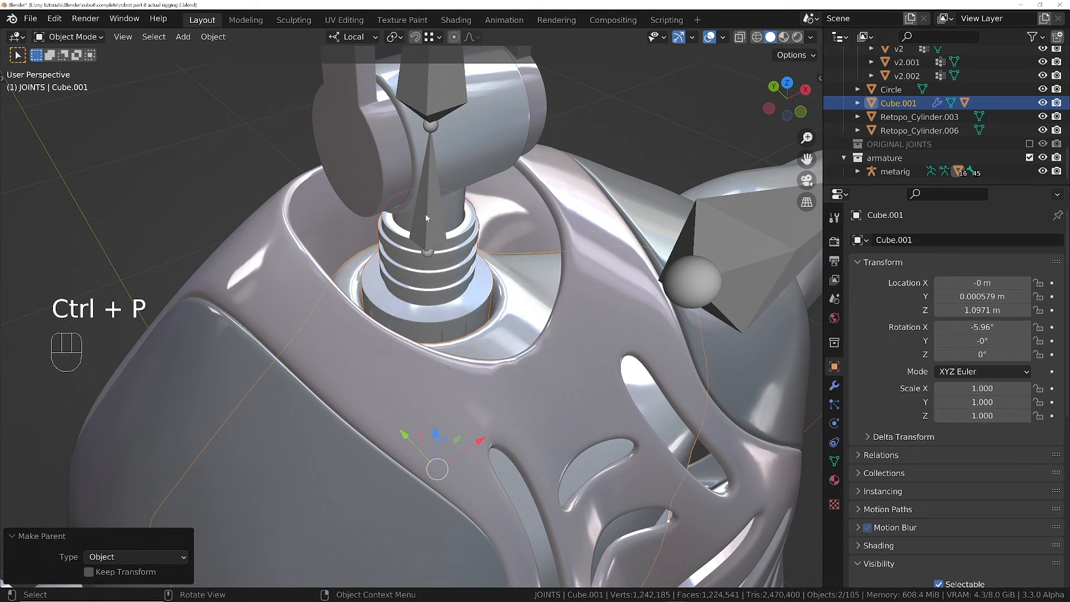
- Try to parent the neck's lower swivel part v2 to the metarig with the Object option
left_click(485, 156)
middle_click_drag(454, 245, 437, 225)
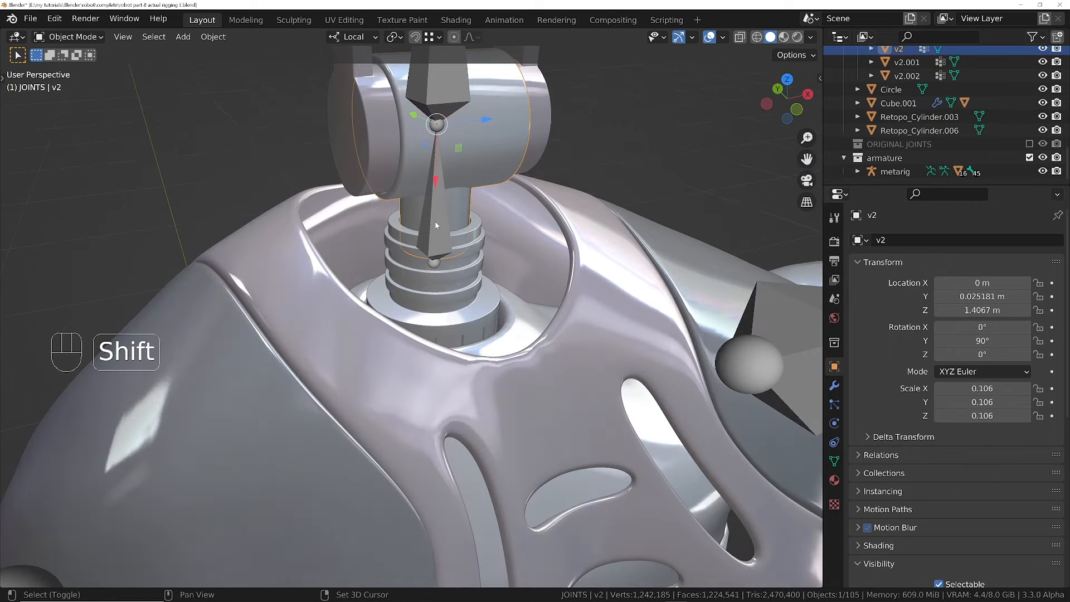
left_click(438, 215, "shift")
key("Tab")
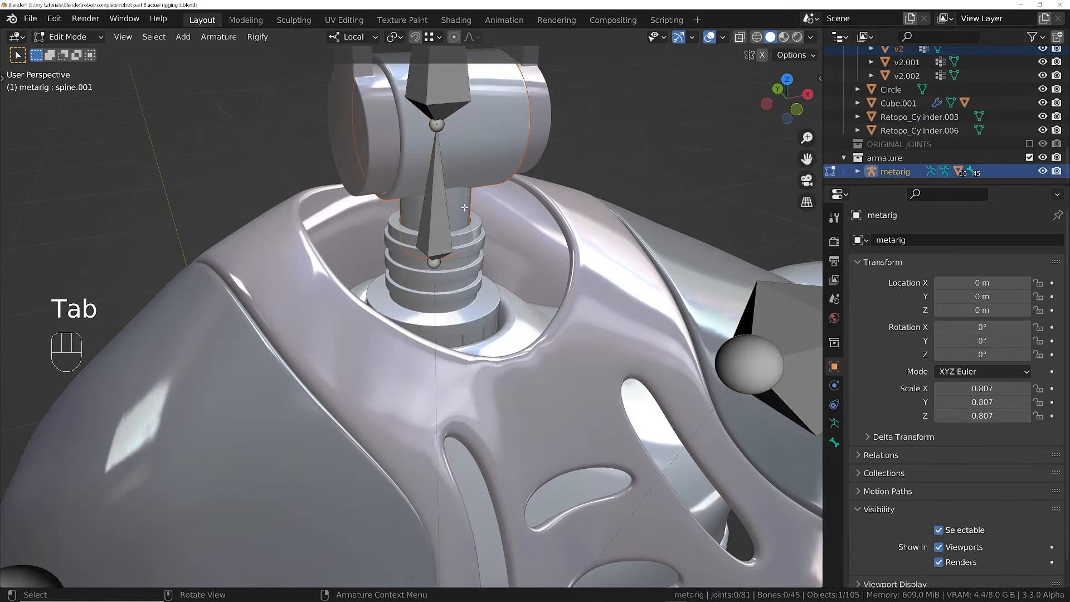
key("Tab")
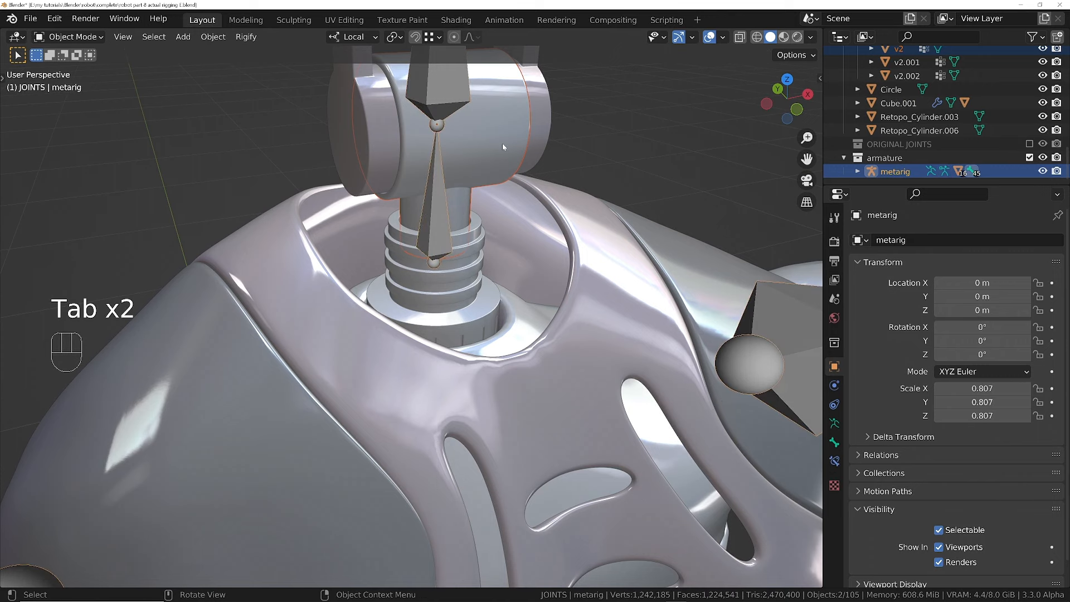
key("ctrl+p")
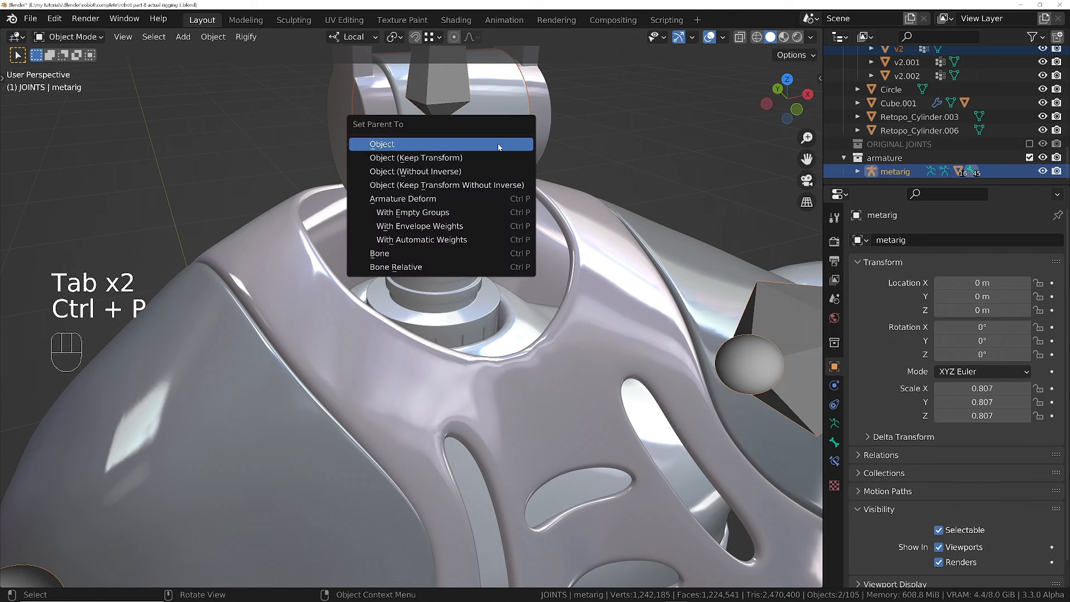
left_click(497, 143)
- Parent the neck bracket v2.001 to the metarig's spine.005 bone with the Bone option
middle_click_drag(414, 236, 266, 178)
left_click(267, 182)
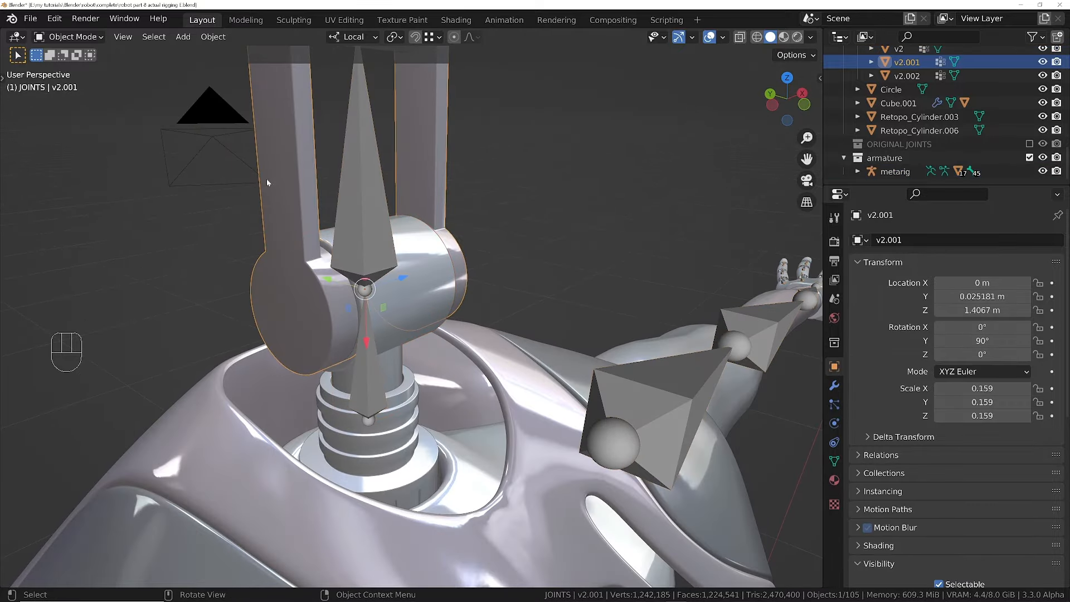
left_click(356, 182, "shift")
key("Tab")
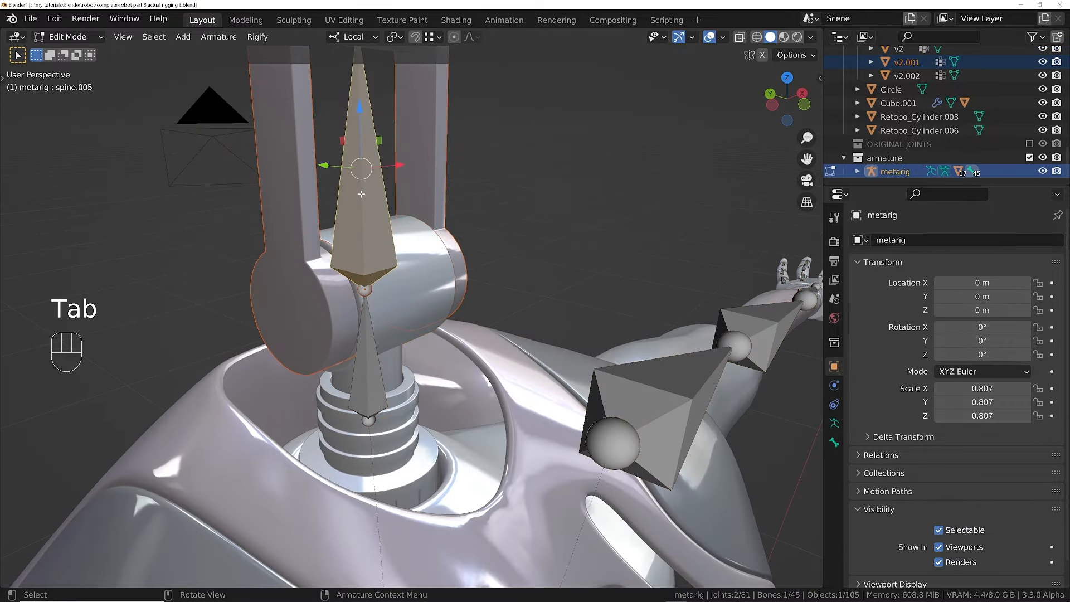
key("Tab")
key("ctrl+p")
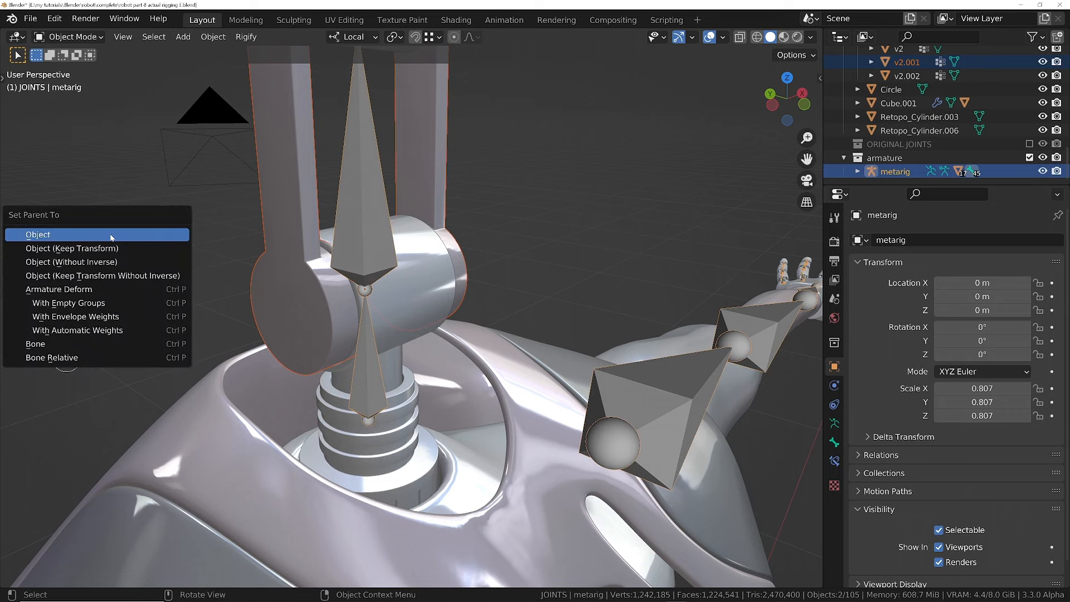
left_click(61, 344)
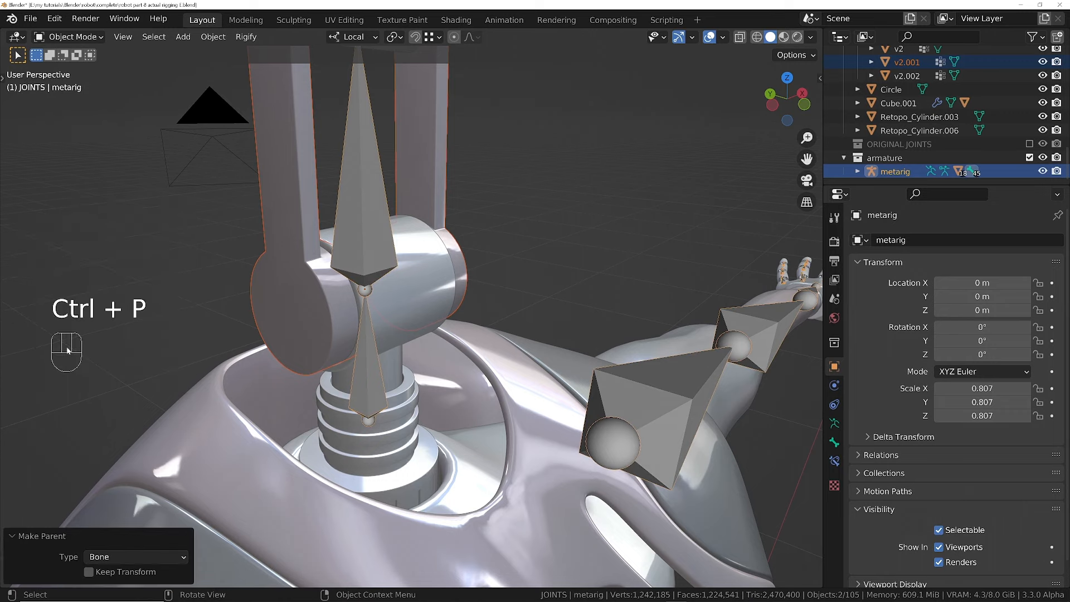
- Check the parent relation of neck cylinder v2 and clear its parent
middle_click_drag(358, 380, 348, 330)
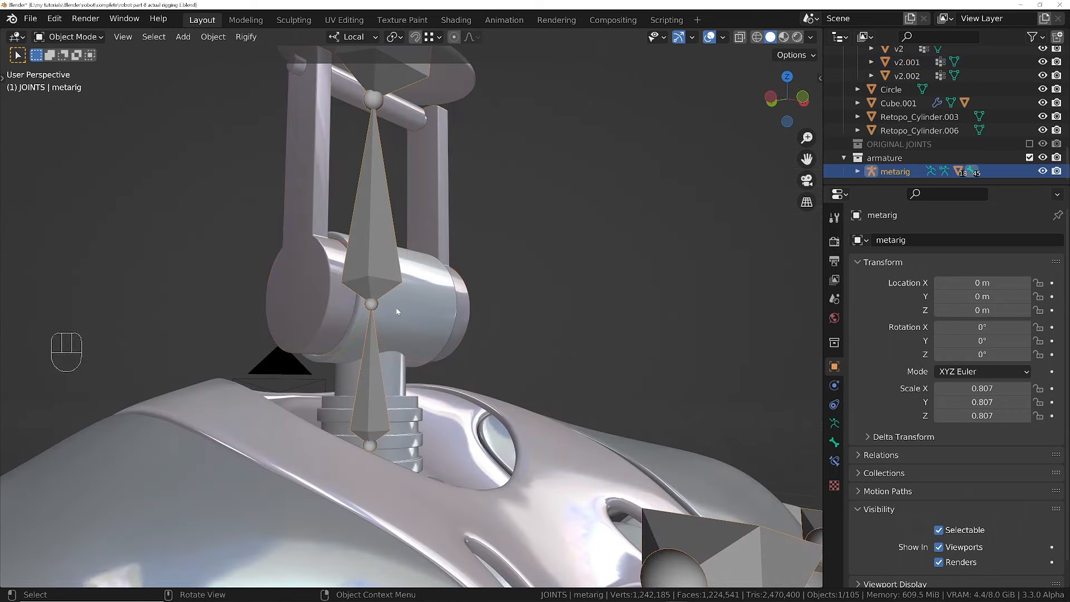
left_click(379, 367)
left_click(403, 343)
left_click(881, 454)
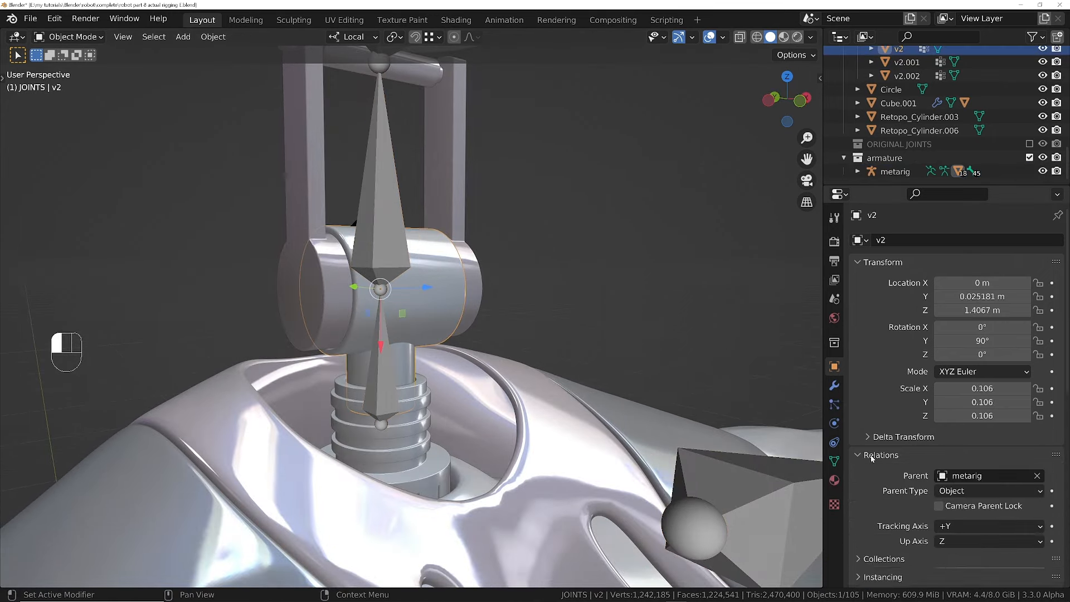
scroll(970, 425, "down", 3)
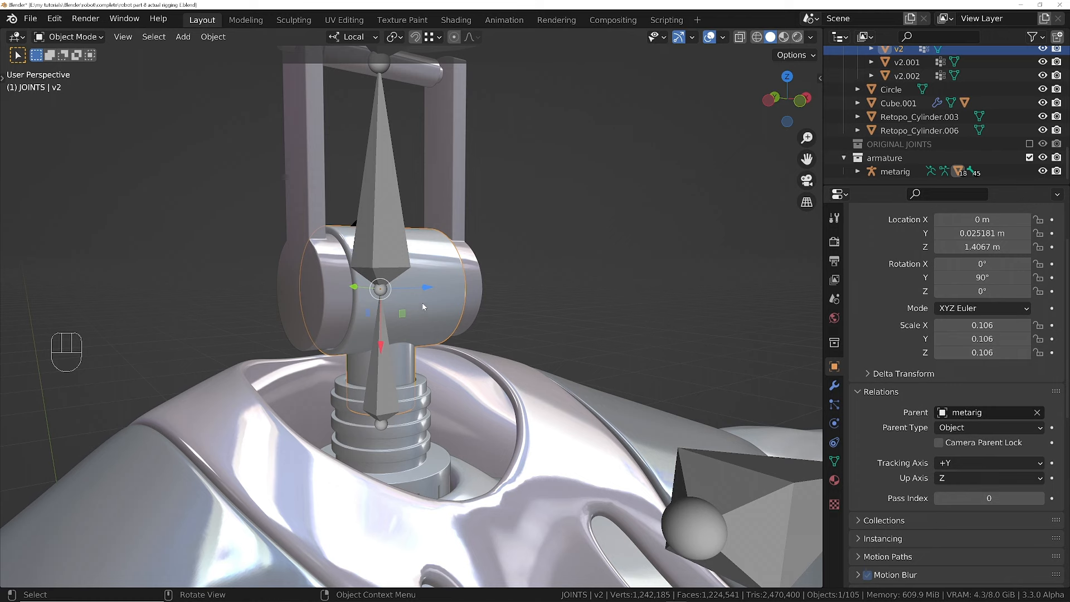
key("ctrl+z")
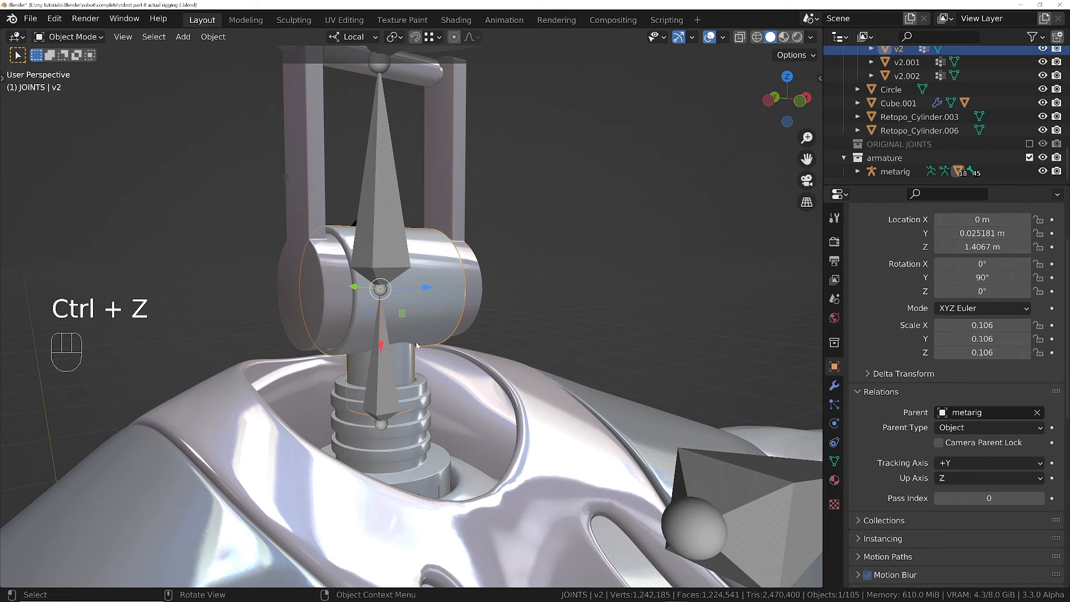
key("alt+p")
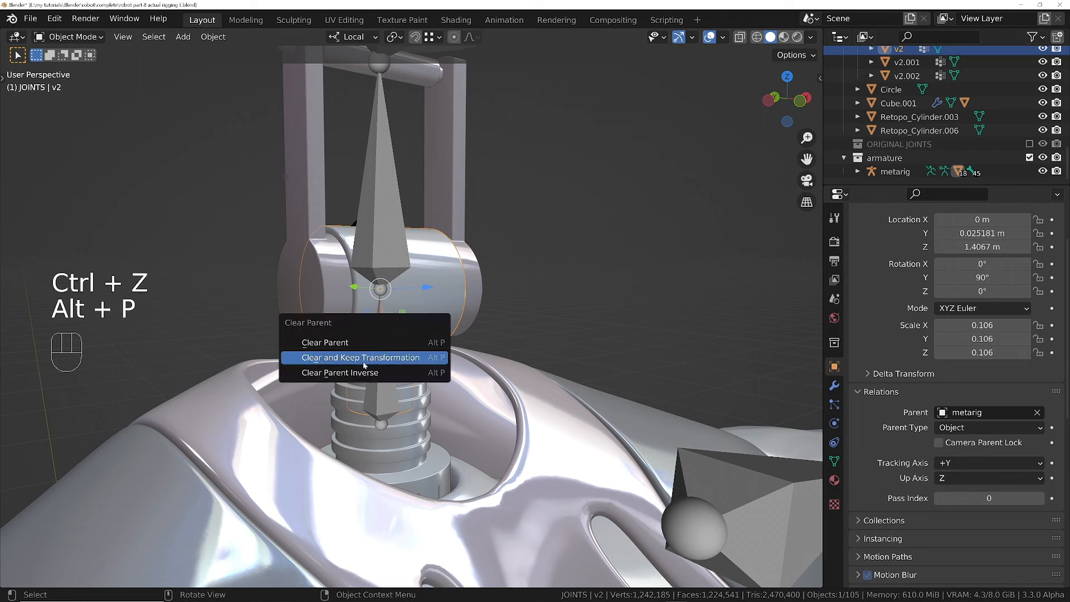
left_click(357, 344)
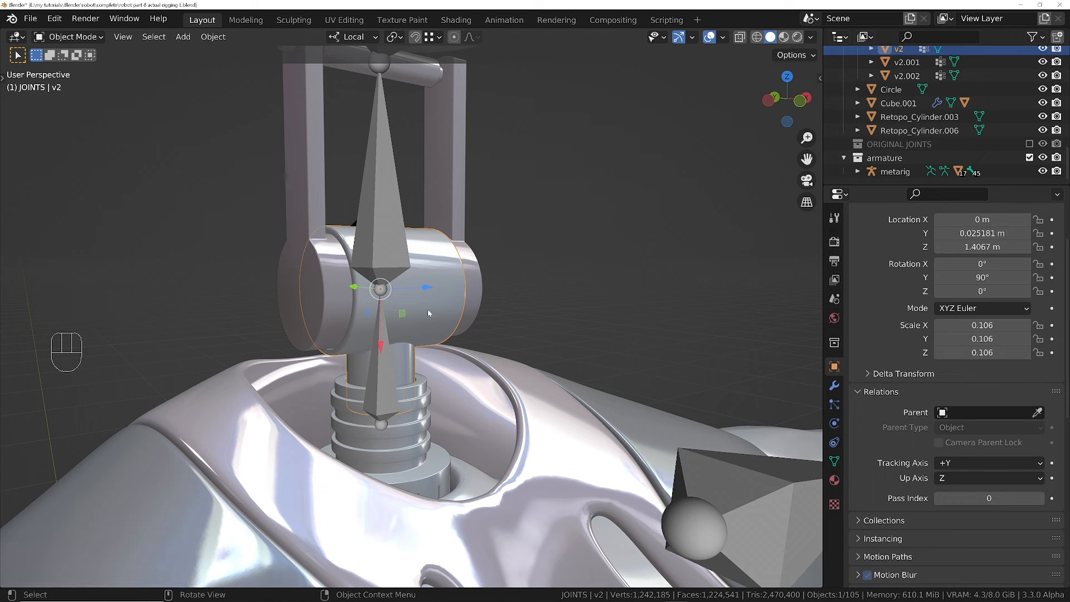
- Parent neck cylinder v2 to the metarig's spine.004 bone with the Bone option
left_click(389, 383, "shift")
key("Tab")
left_click(383, 355)
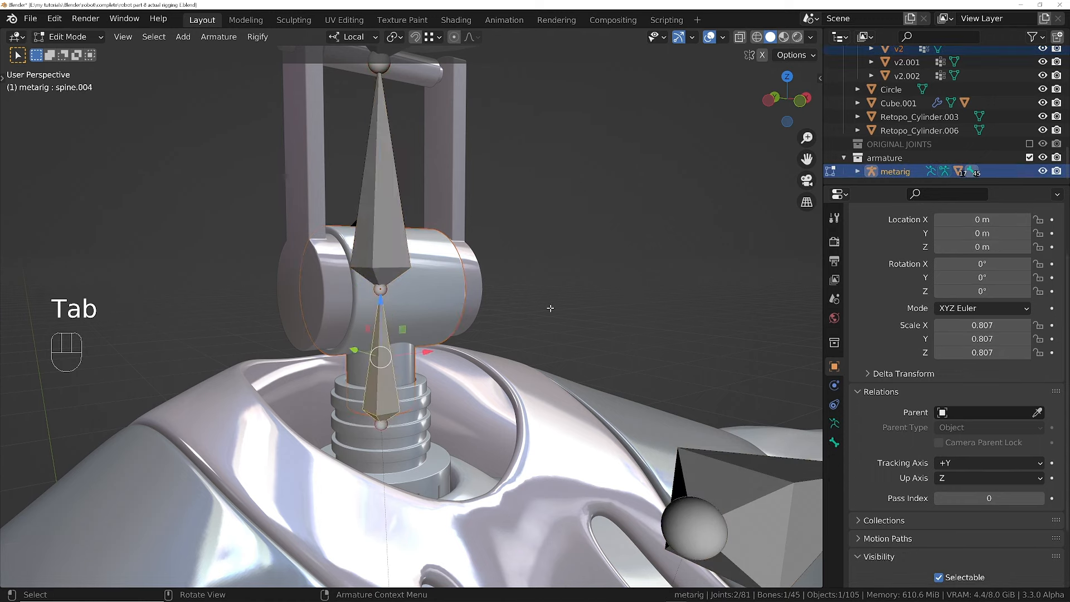
key("Tab")
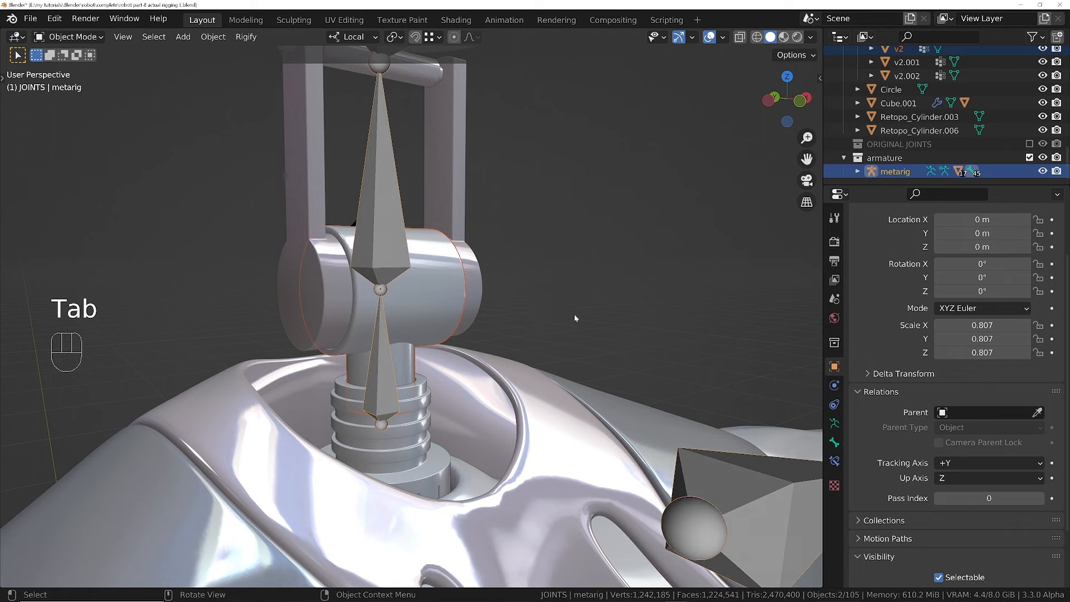
key("ctrl+p")
left_click(574, 315)
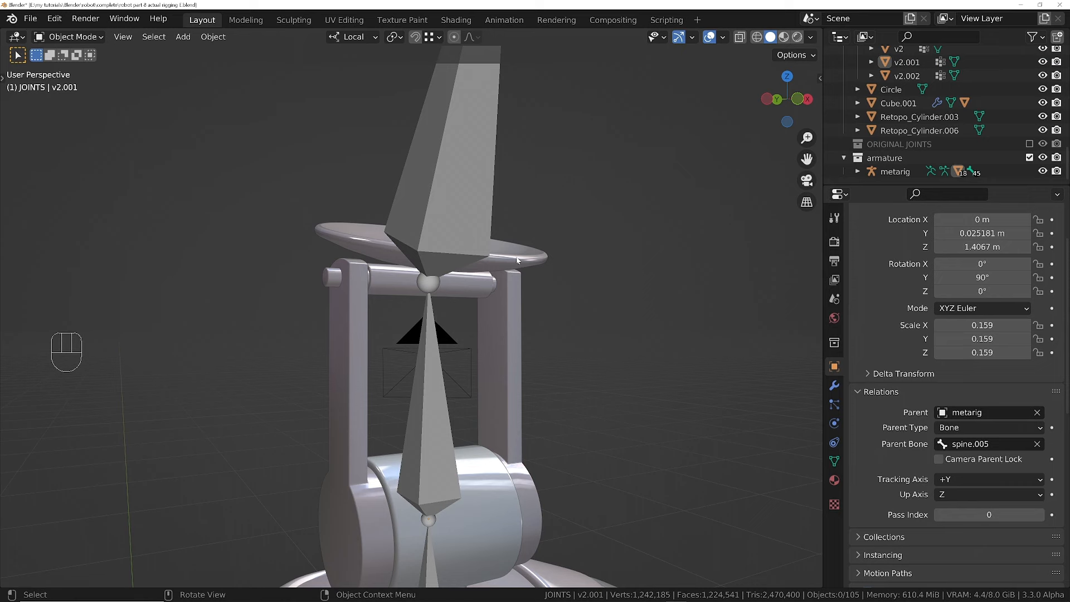
- Parent the neck's upper plate and axle v2.002 to the metarig's spine.006 bone with the Bone option
left_click(517, 261)
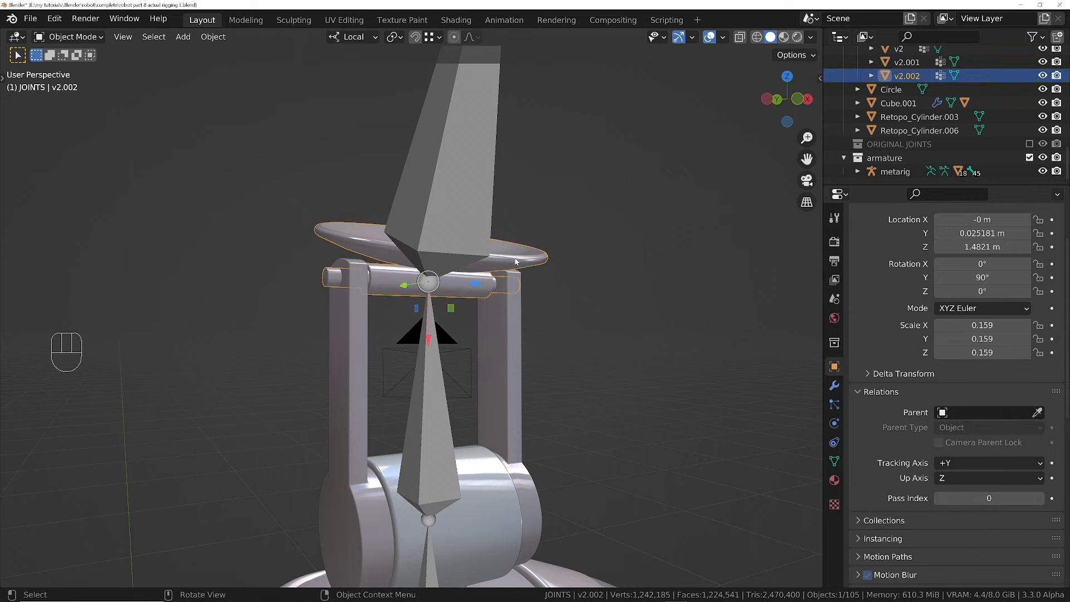
key("Tab")
key("Tab")
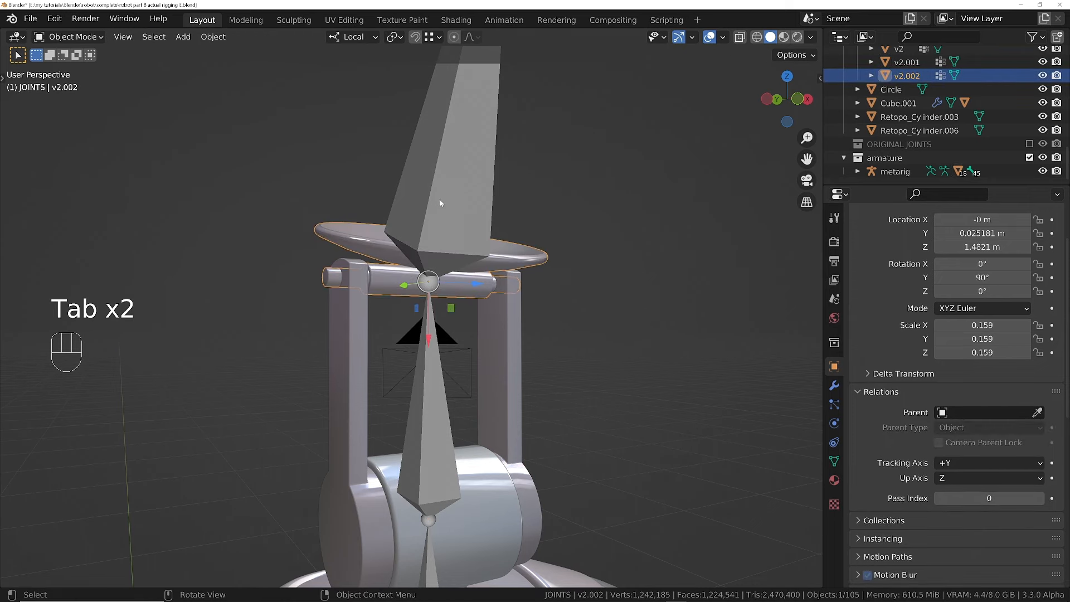
left_click(443, 176, "shift")
key("Tab")
left_click(495, 204)
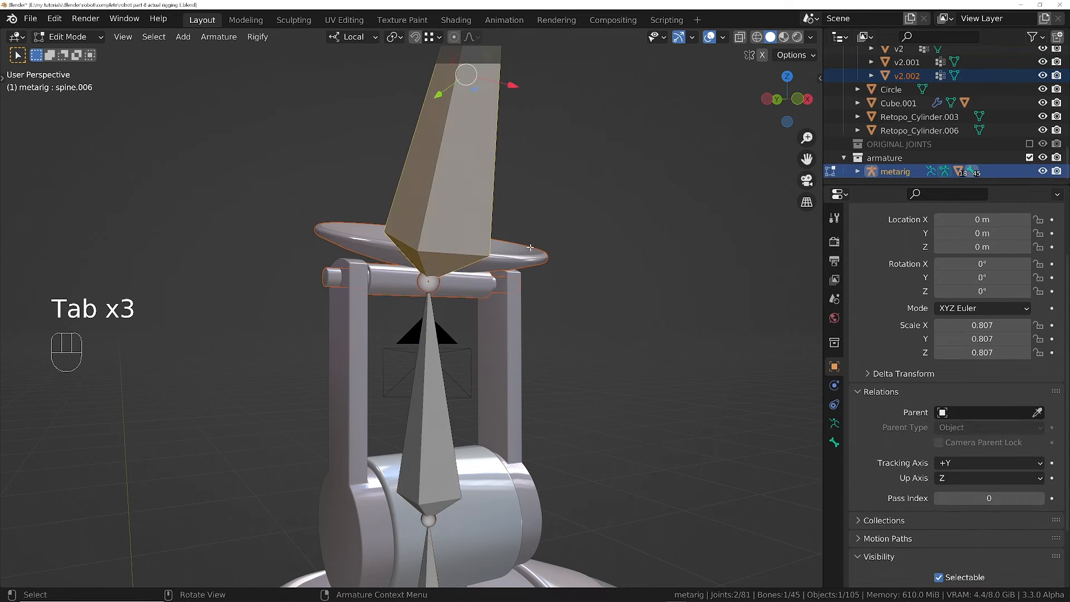
key("Tab")
key("ctrl+p")
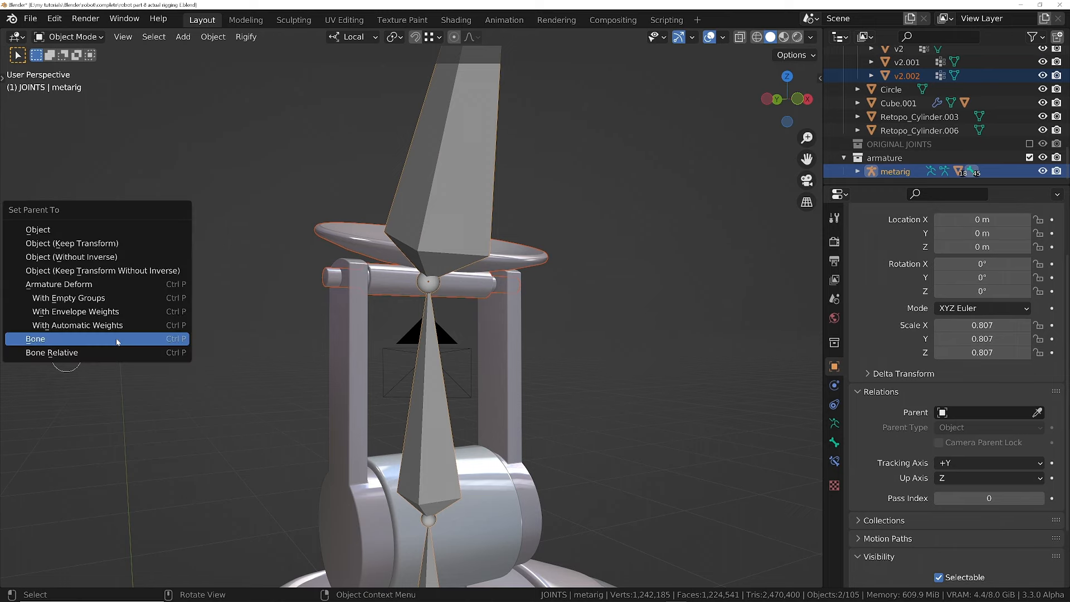
left_click(117, 339)
- Test-rotate the spine.005 neck bone, and spine.004 about its local Y axis, in Pose Mode, cancelling each rotation
middle_click_drag(114, 341, 353, 340)
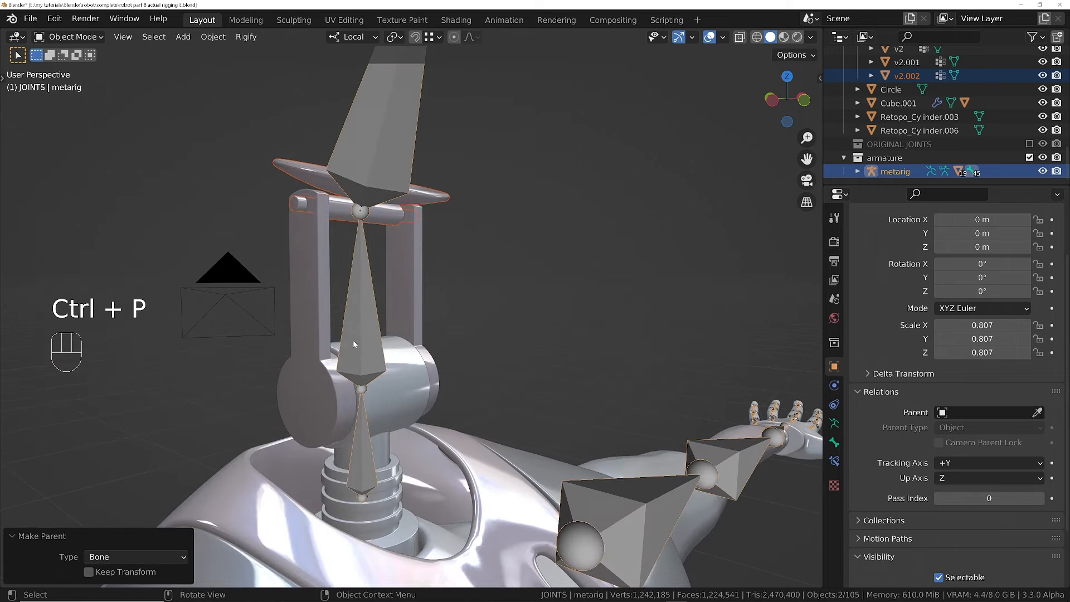
key("Tab")
left_click(356, 326)
key("r")
right_click(539, 345)
left_click(362, 440)
key("r")
key("y")
key("y")
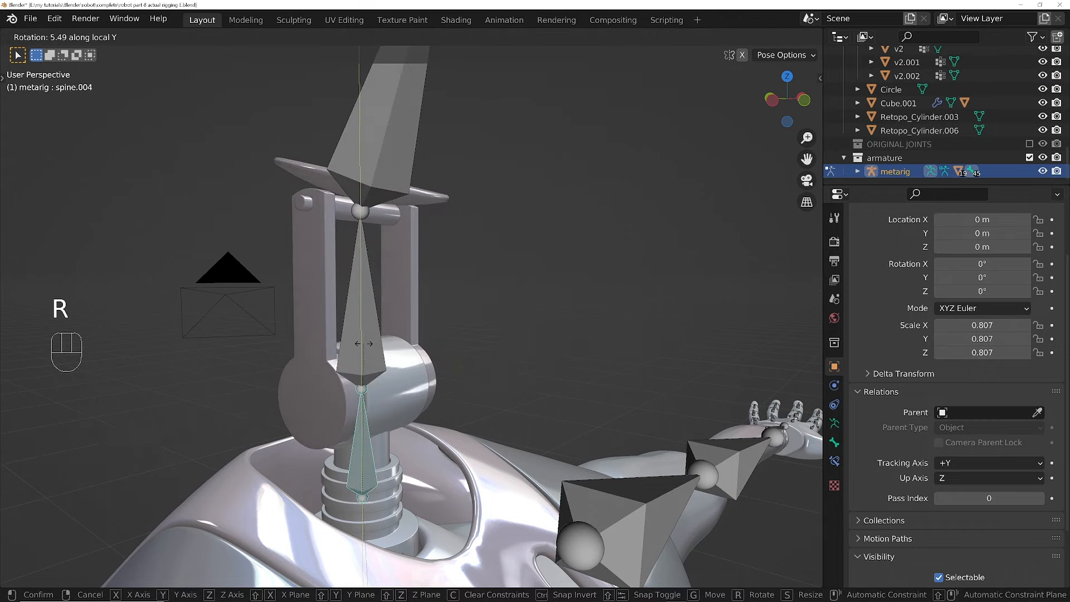
right_click(363, 343)
mouse_move(363, 344)
middle_mouse_down("ctrl")
mouse_move(368, 401)
mouse_move(412, 334)
mouse_move(512, 324)
mouse_move(527, 237)
mouse_move(426, 286)
mouse_move(383, 350)
middle_mouse_up("ctrl")
scroll(512, 324, "up", 4)
left_click(512, 324)
key("Tab")
- In Object Mode, parent shoulder sockets SOCKET JOINT.005 and SOCKET JOINT.011 to Cube.001 with the Object option
left_click(506, 328)
scroll(426, 287, "down", 5)
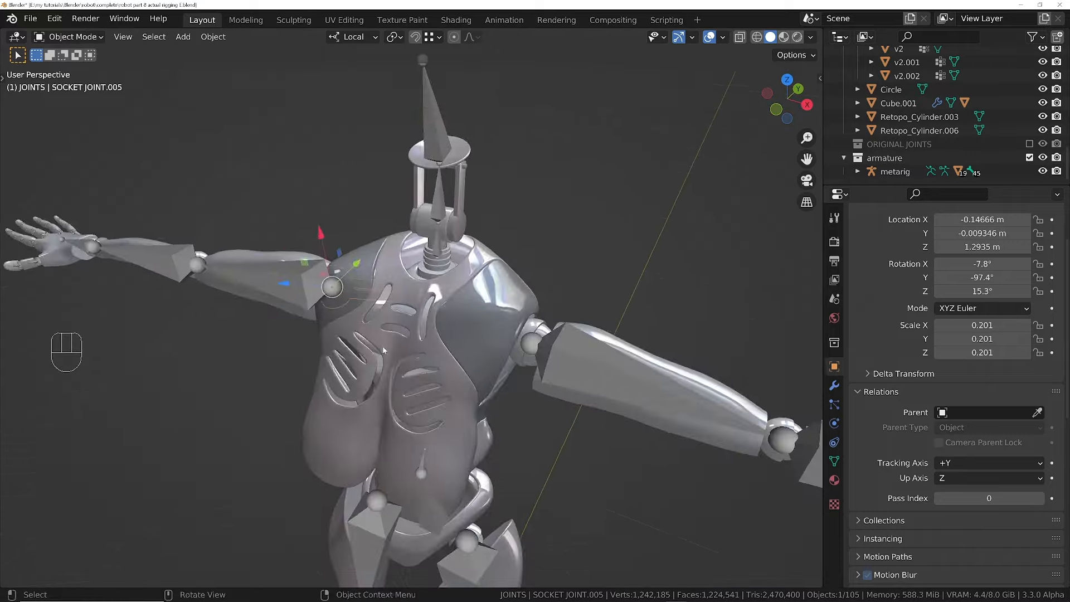
scroll(524, 346, "up", 1)
left_click(534, 336, "shift")
scroll(423, 167, "down", 3)
scroll(446, 234, "up", 5)
middle_click_drag(418, 167, 419, 269)
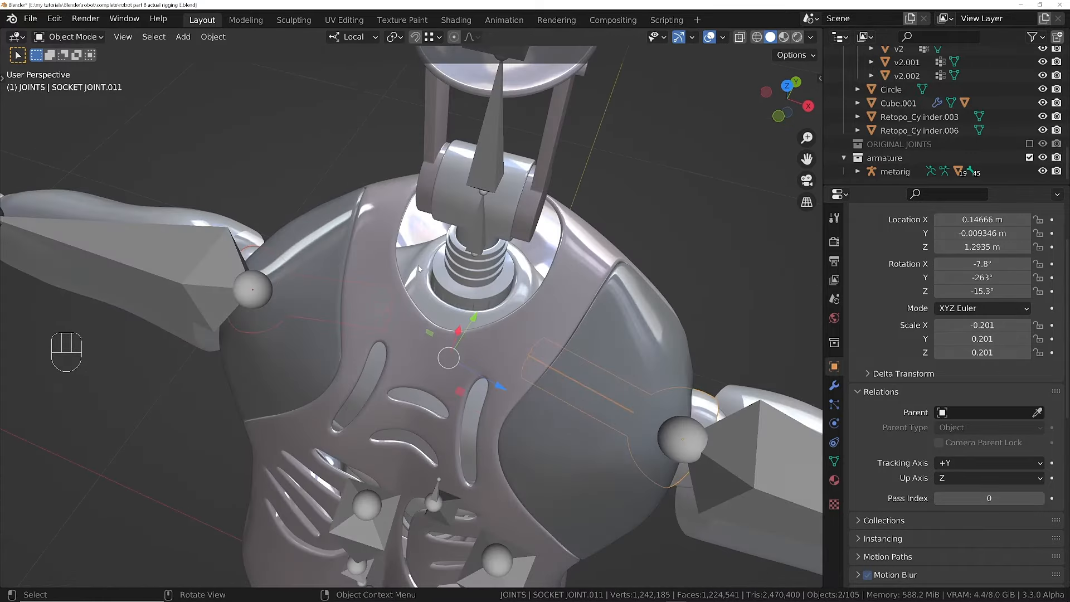
left_click(353, 333, "shift")
key("ctrl+p")
left_click(354, 333)
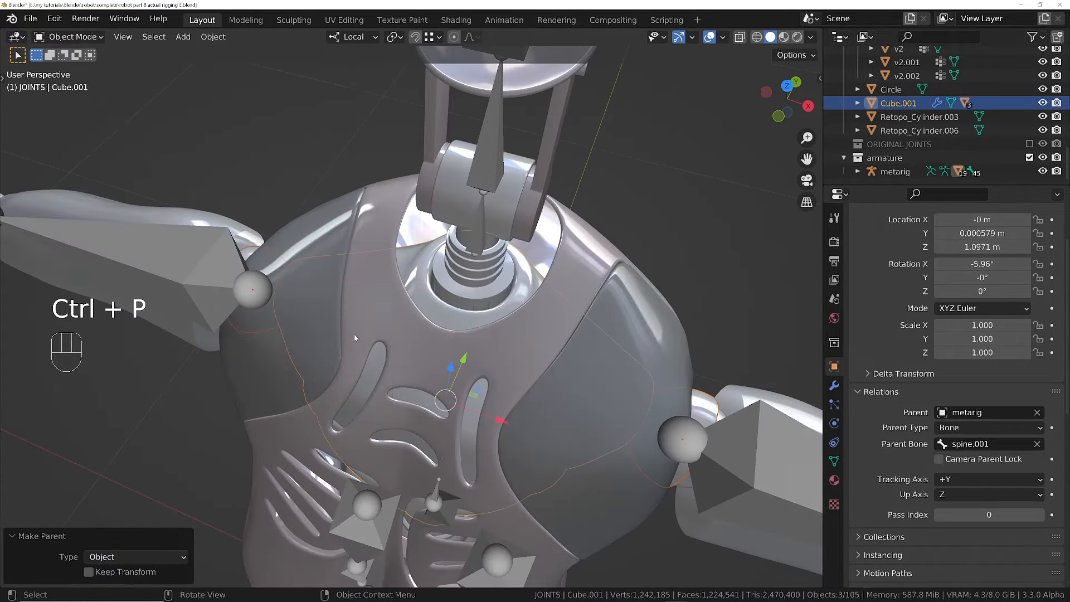
- Parent shoulder BALL JOINT.005, upper arm Retopo_Cylinder.003 and the adjoining elbow joint part to the upper_arm.R bone with the Bone option
scroll(353, 334, "down", 4)
middle_click_drag(354, 333, 420, 293)
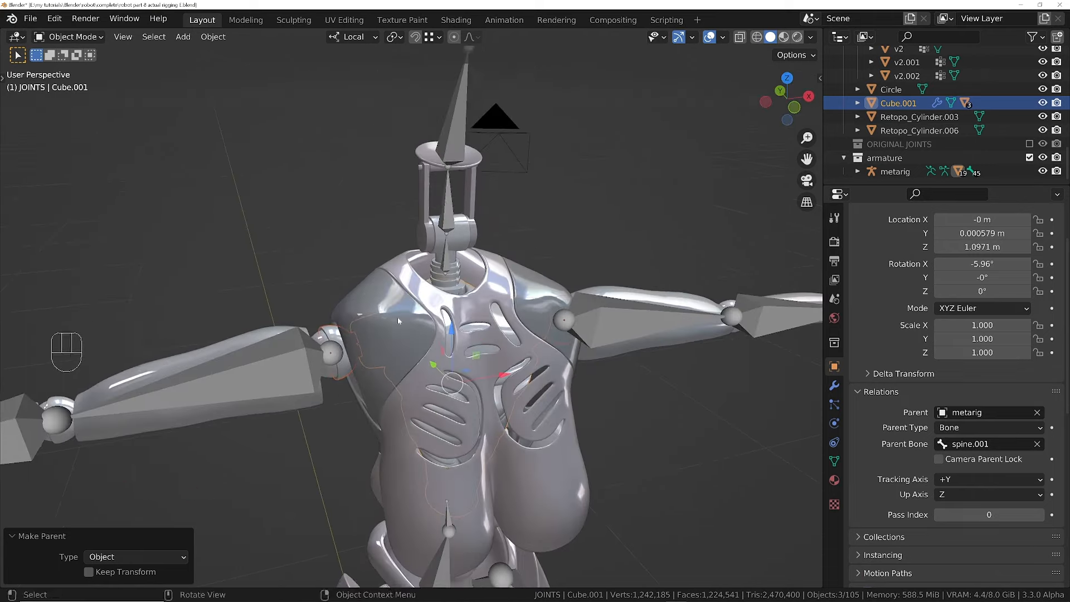
scroll(346, 276, "up", 5)
left_click(283, 388)
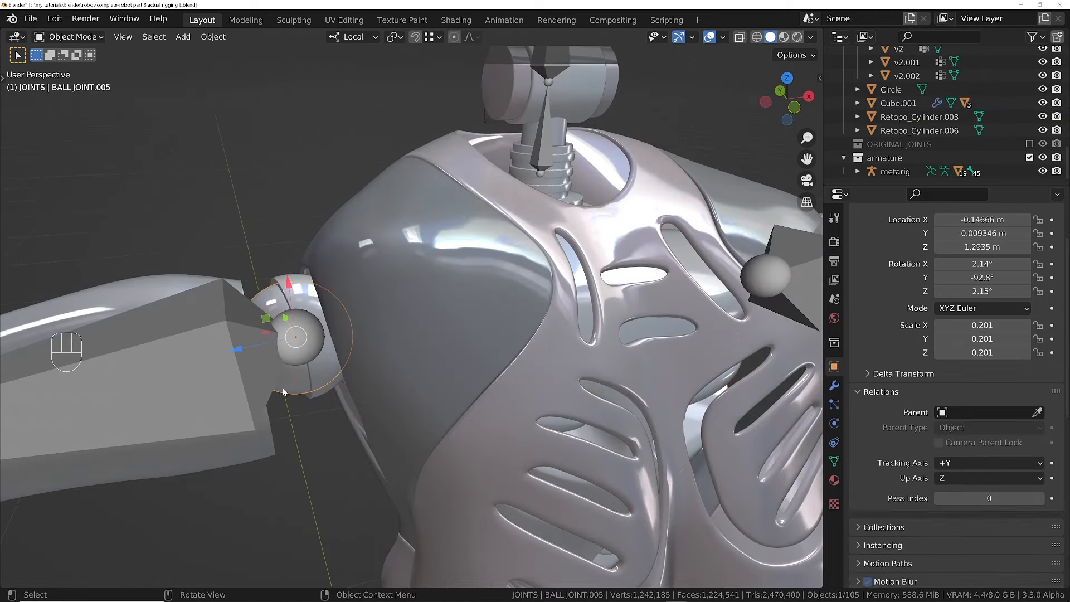
left_click(227, 450, "shift")
middle_click_drag(113, 275, 501, 159, "shift")
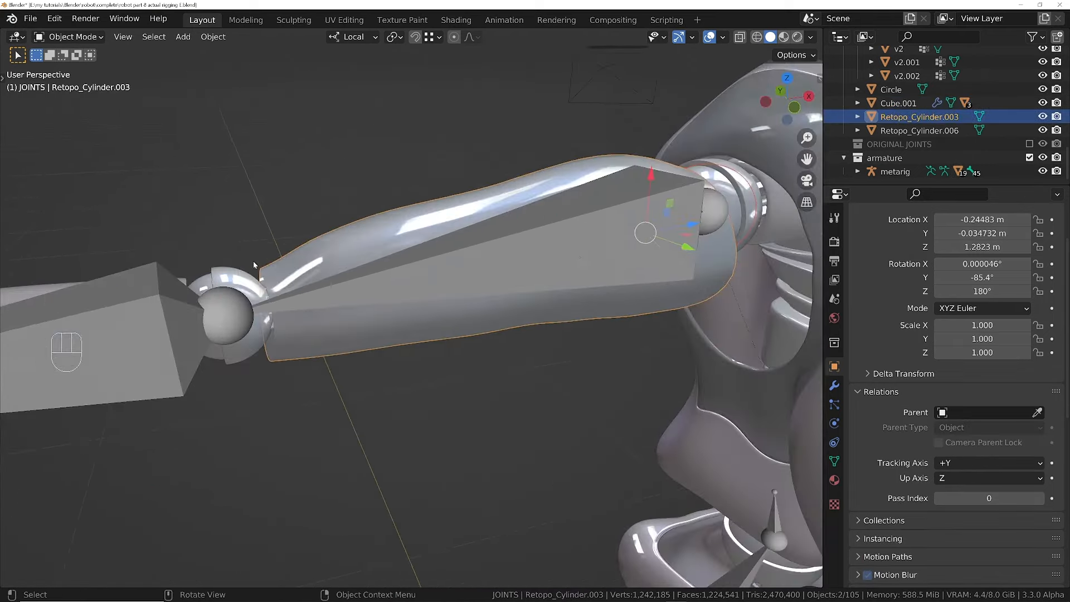
left_click(306, 291, "shift")
key("Tab")
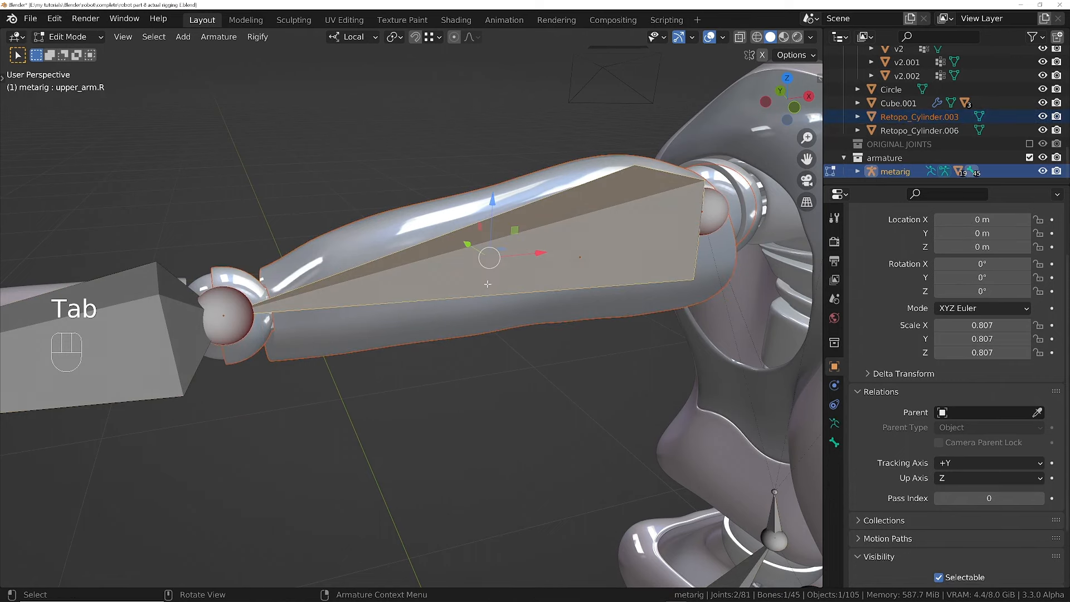
key("Tab")
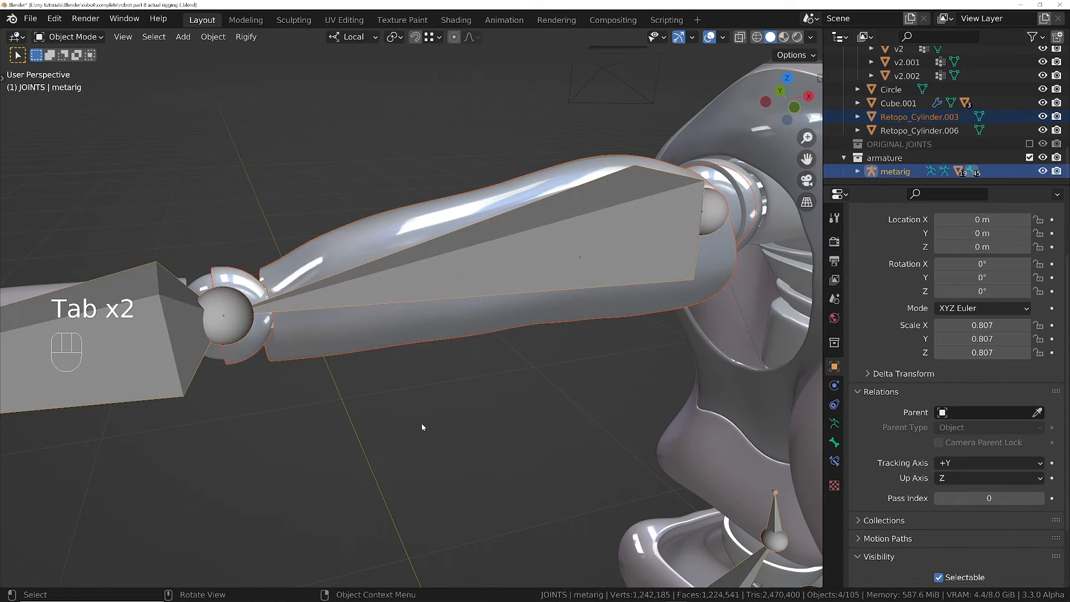
key("ctrl+p")
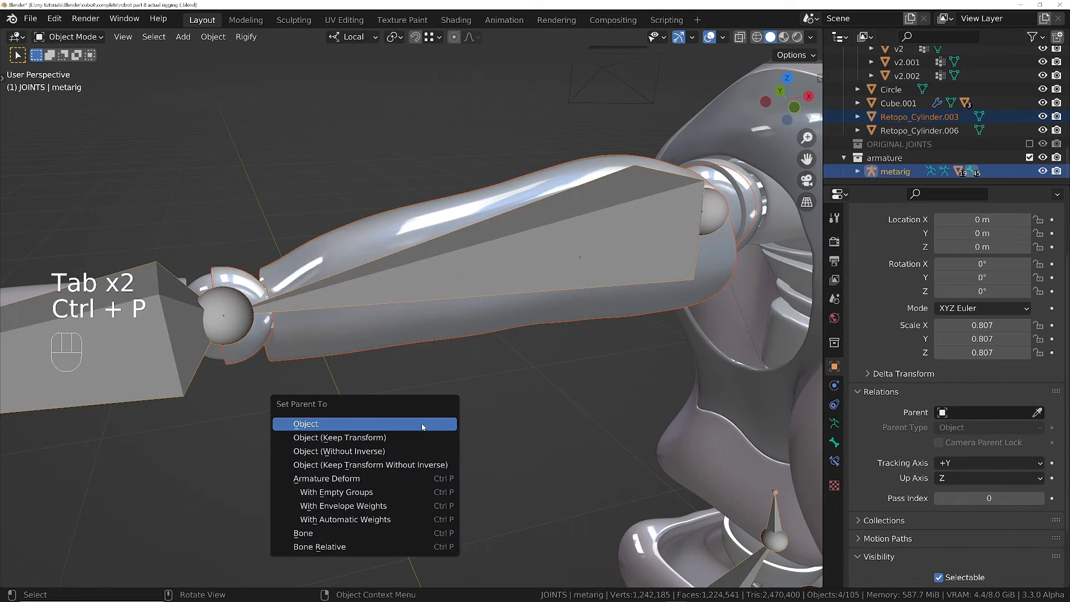
left_click(359, 533)
- Parent the same arm's forearm mesh and its adjoining elbow and wrist joint parts to the metarig's right forearm bone with the Bone option
mouse_move(338, 304)
middle_mouse_down()
mouse_move(318, 322)
mouse_move(328, 286)
middle_mouse_up()
left_click(328, 287)
middle_click_drag(108, 358, 190, 458, "shift")
left_click(277, 390, "shift")
key("Tab")
key("Tab")
key("ctrl+p")
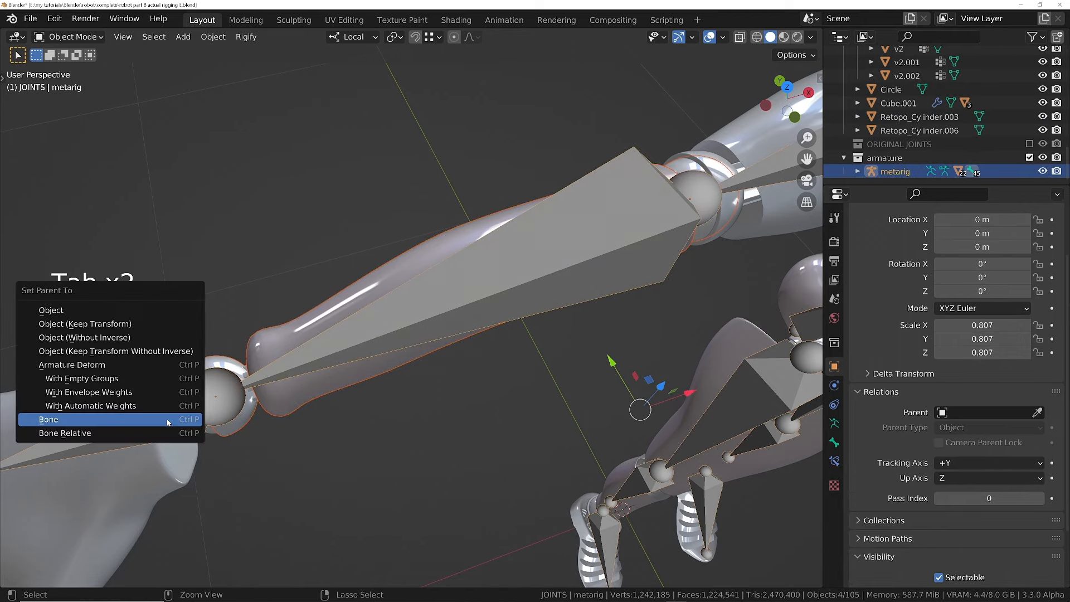
left_click(166, 419)
- Separate the Retopo_Hand mesh of the right hand into individual objects by loose parts
middle_click_drag(166, 419, 329, 313, "shift")
left_click(383, 416)
middle_click_drag(329, 313, 352, 321, "ctrl")
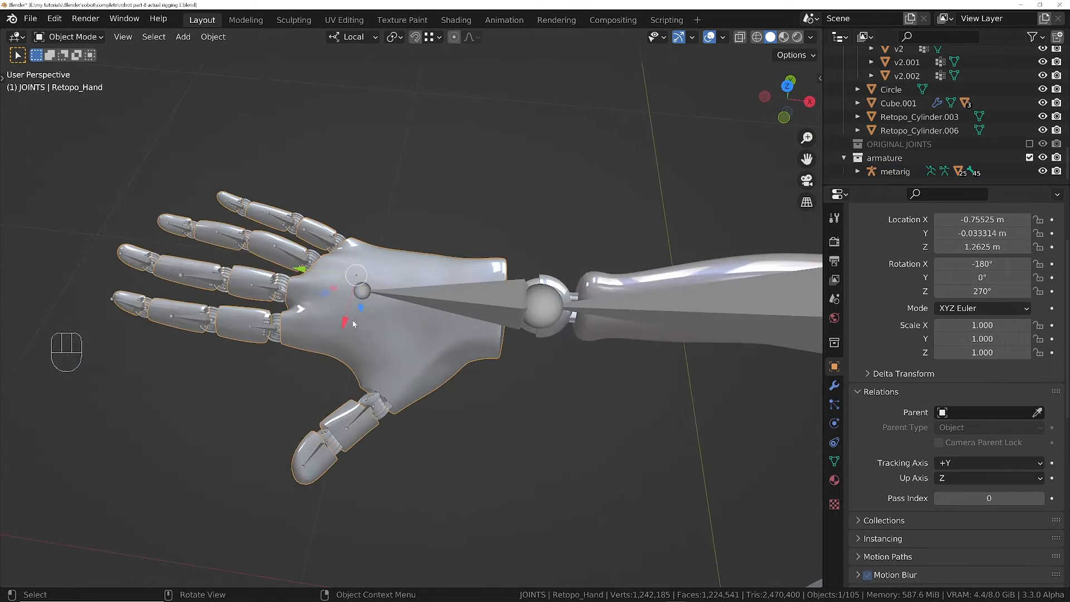
key("Tab")
left_click(448, 316)
key("a")
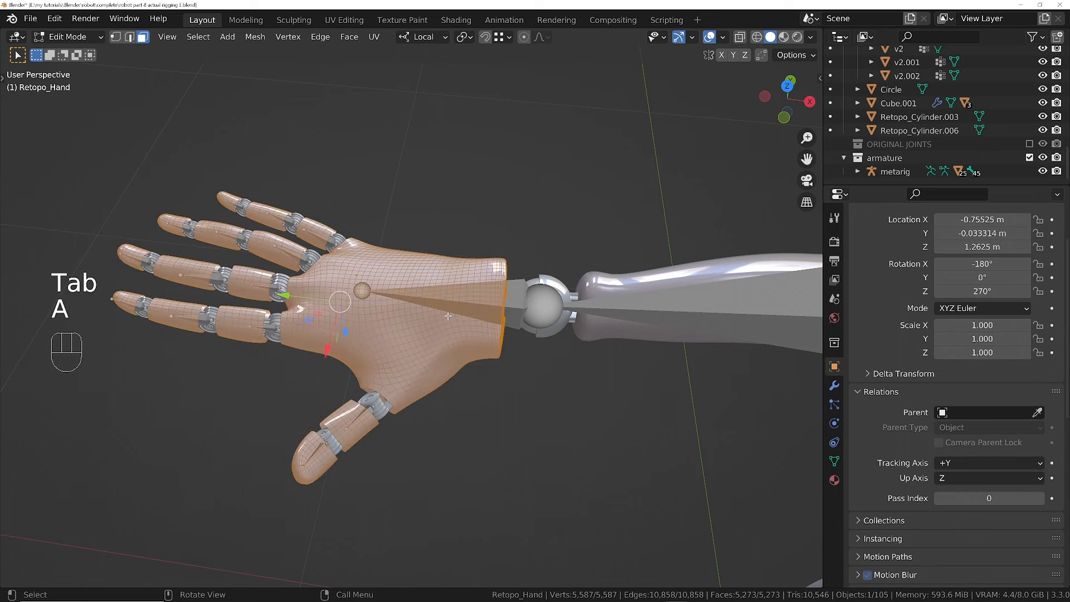
key("p")
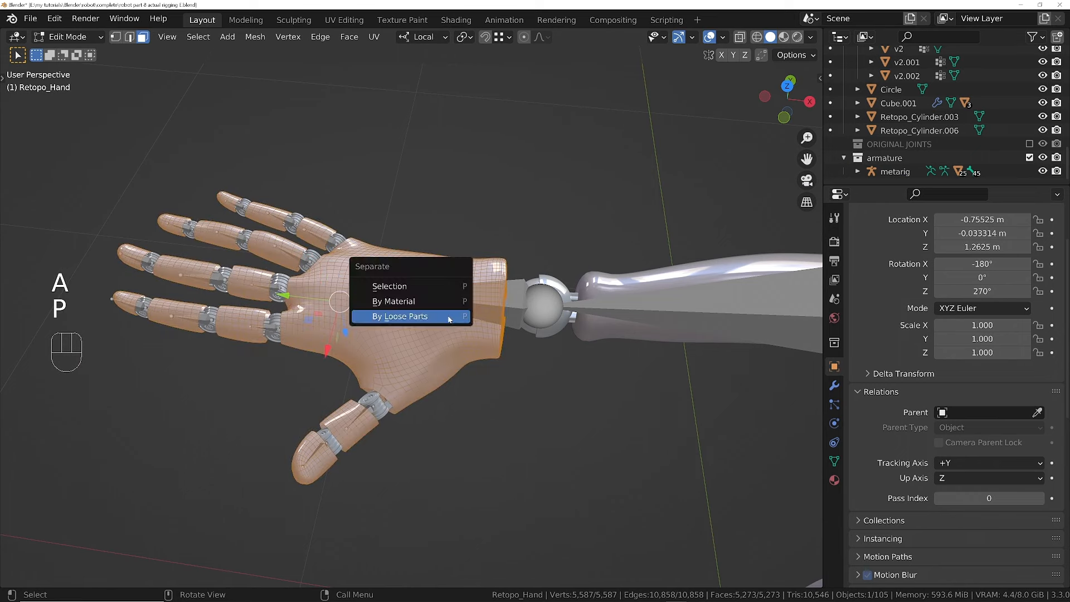
left_click(449, 317)
key("Tab")
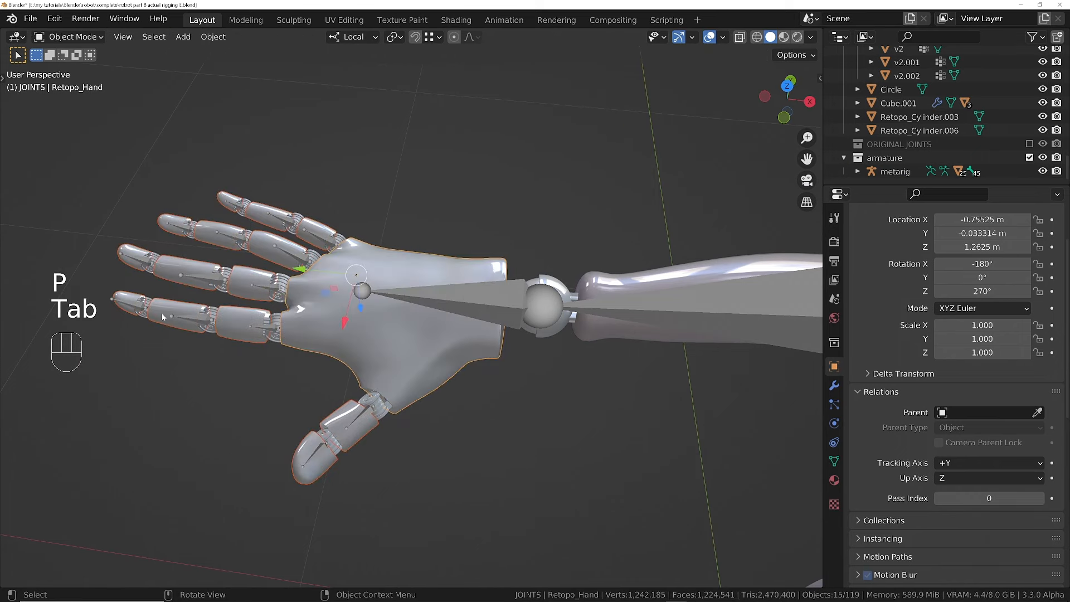
- Set the origins of all the separated hand parts to their own geometry
right_click(441, 154)
mouse_move(489, 157)
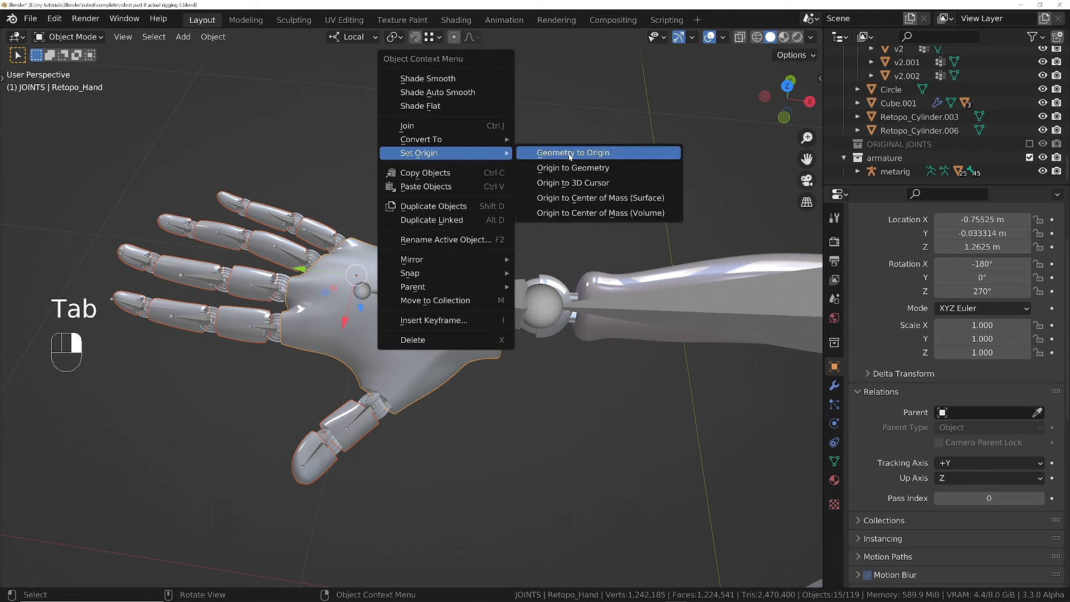
left_click(563, 169)
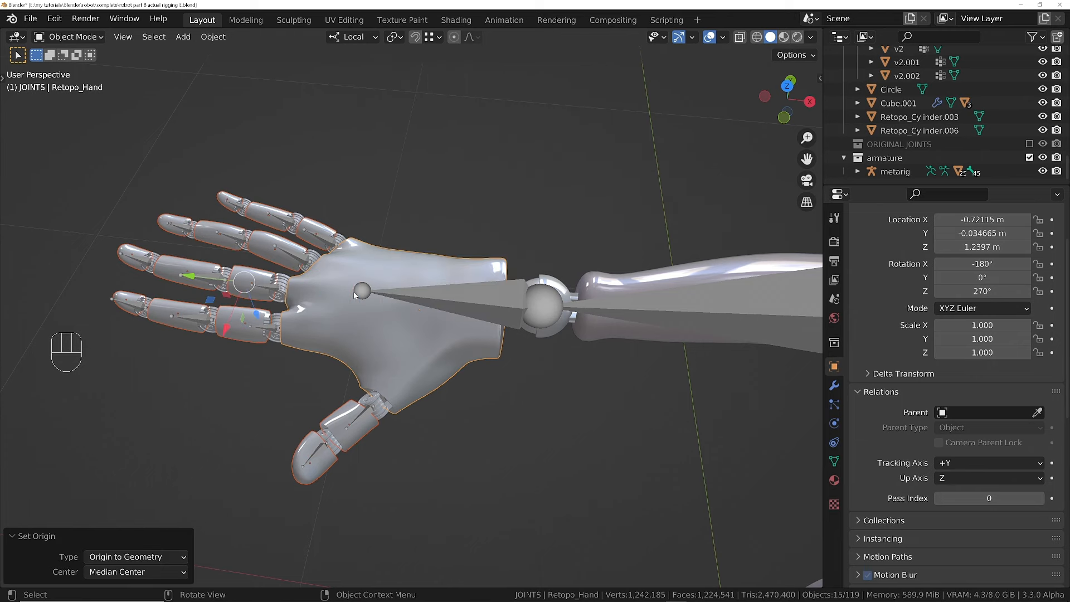
- Parent the right palm, wrist BALL JOINT.004 and the finger and thumb hinge parts adjoining the palm to the hand.R bone with the Bone option
middle_click_drag(356, 298, 527, 307)
left_click(413, 273)
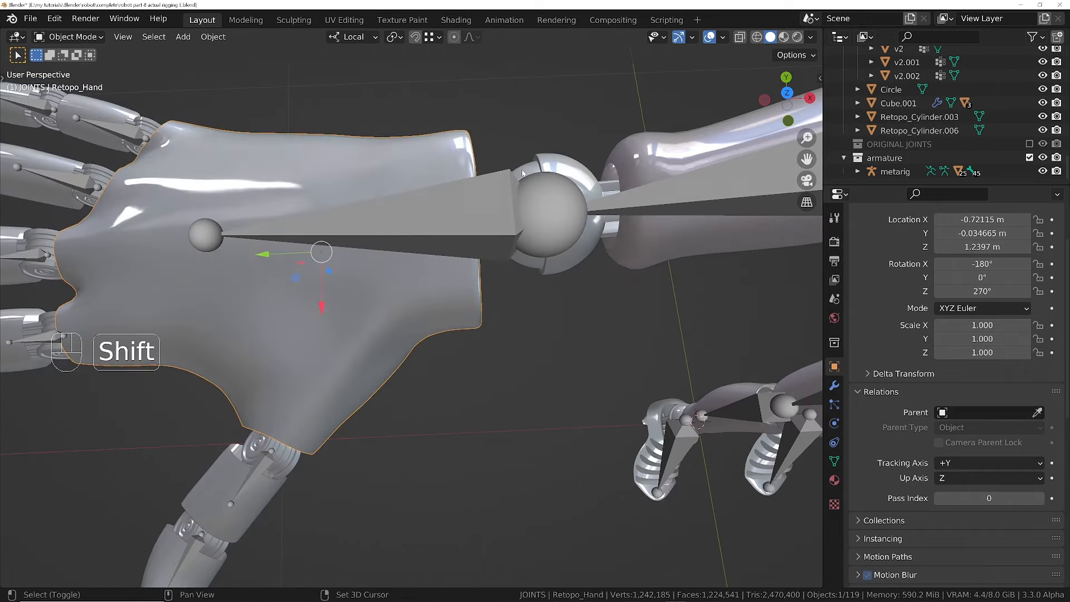
middle_click_drag(296, 225, 515, 343, "shift")
middle_click_drag(346, 248, 363, 170, "ctrl")
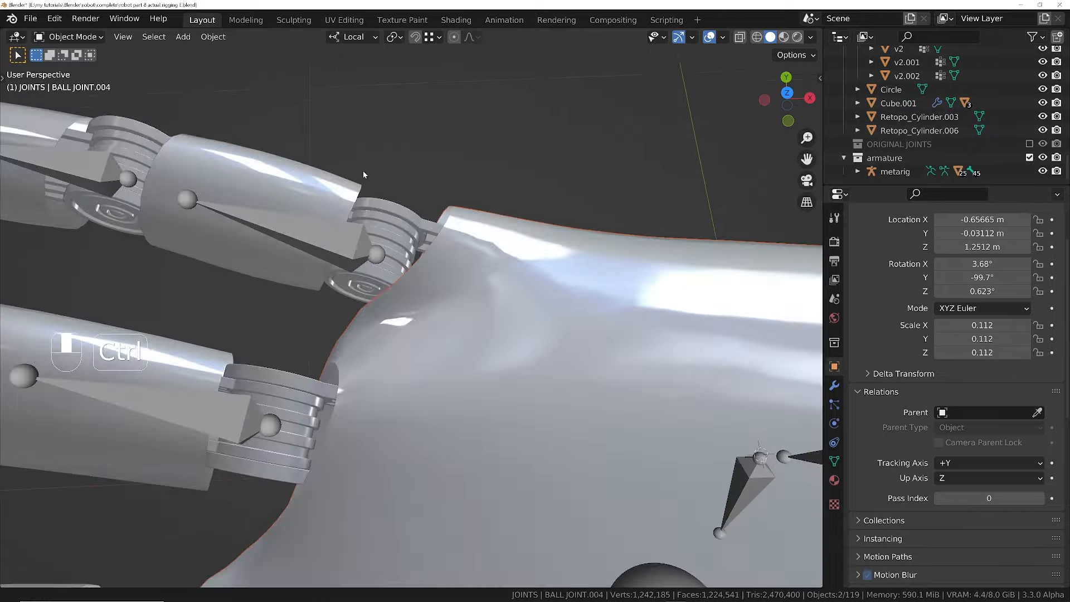
middle_click_drag(390, 240, 393, 260)
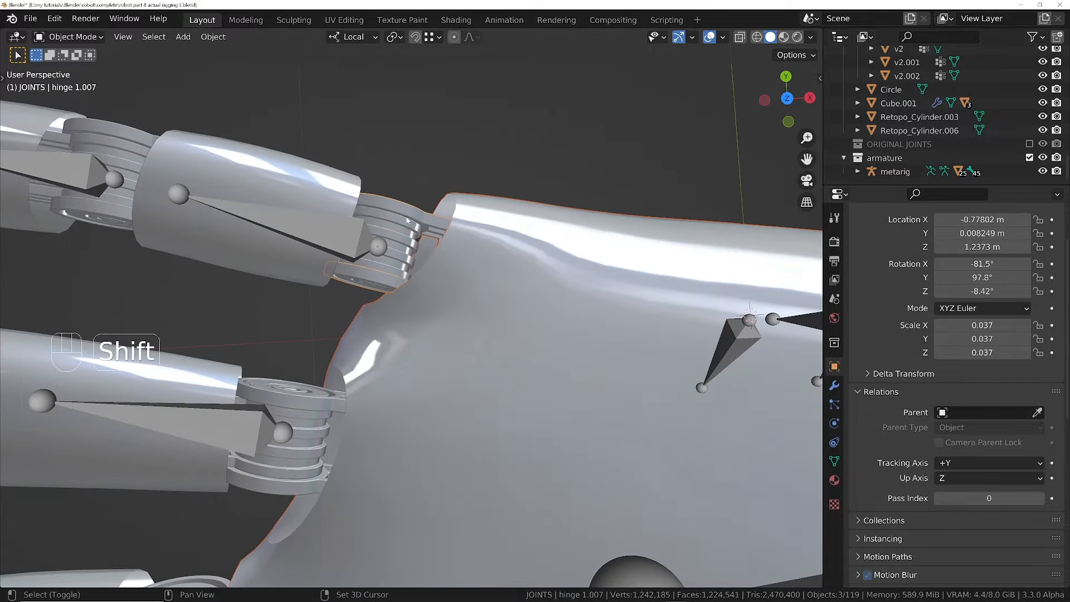
middle_click_drag(304, 411, 395, 265, "shift")
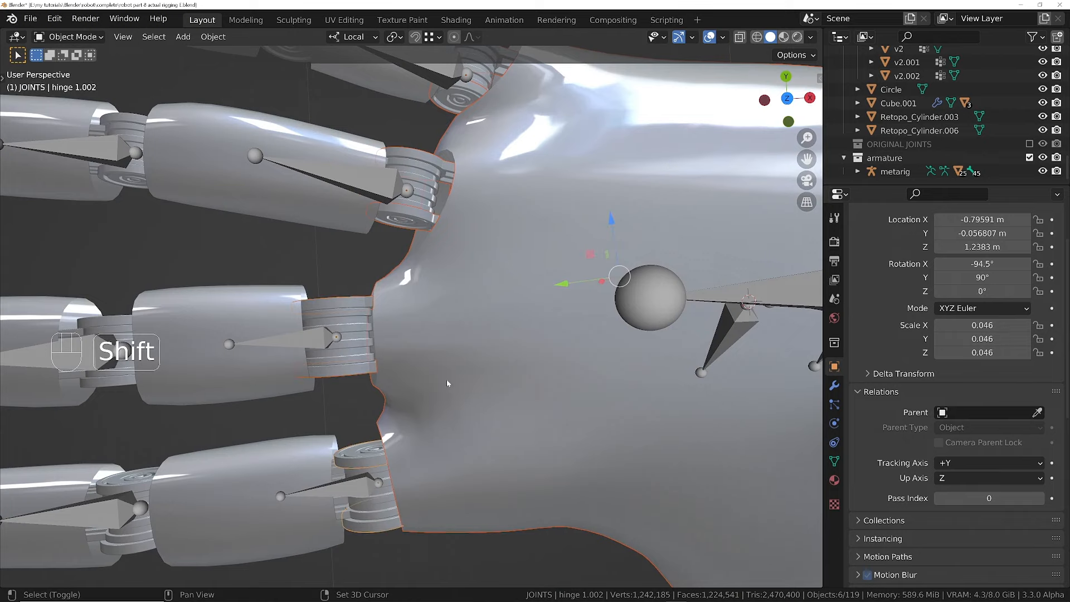
scroll(436, 411, "down", 3)
middle_click_drag(530, 426, 573, 365)
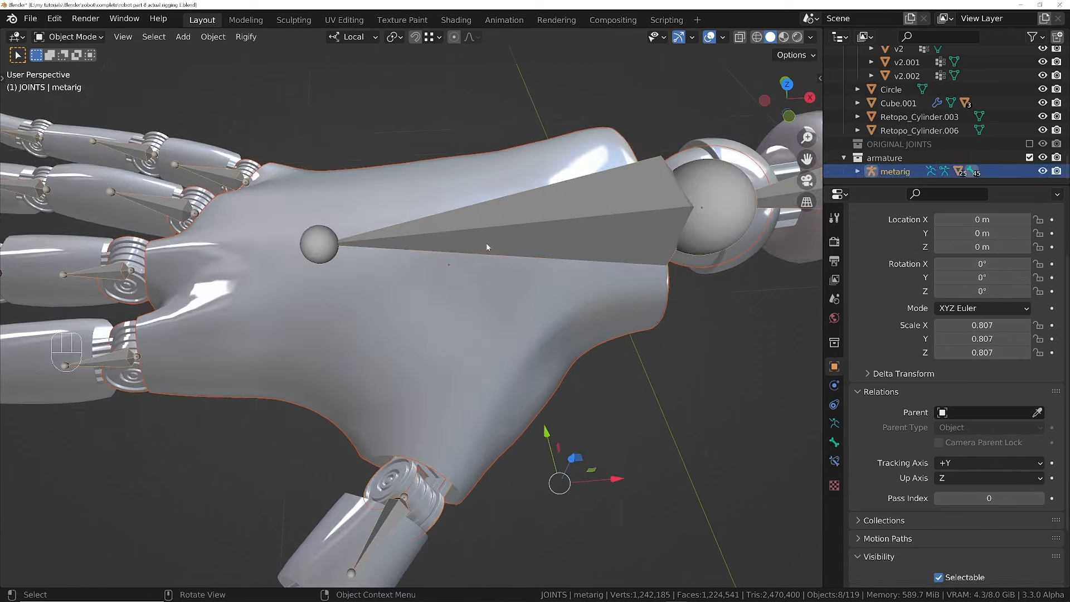
key("Tab")
left_click(576, 212)
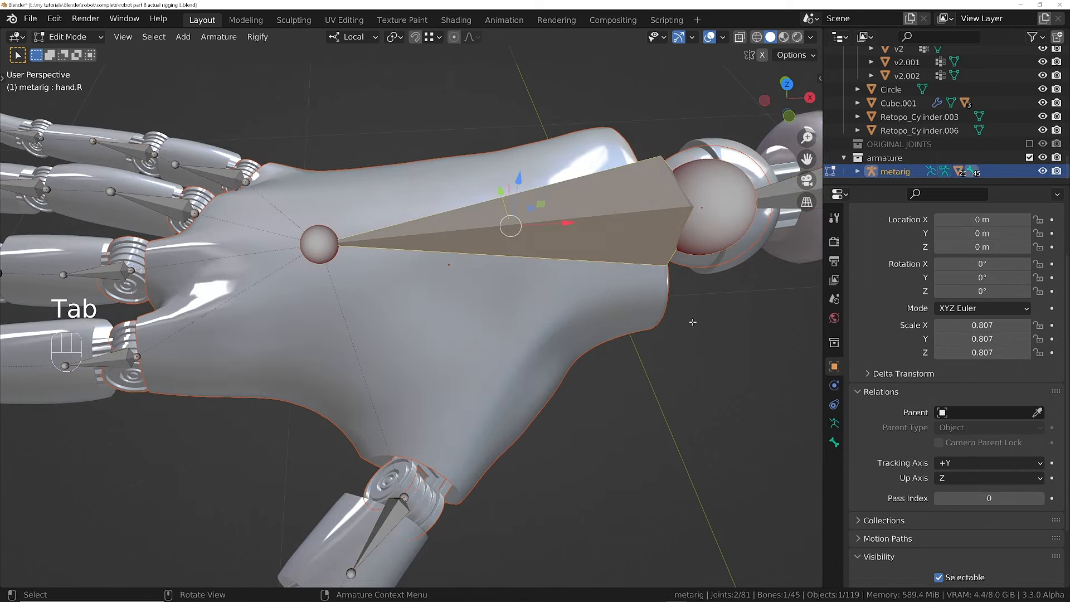
key("Tab")
key("ctrl+p")
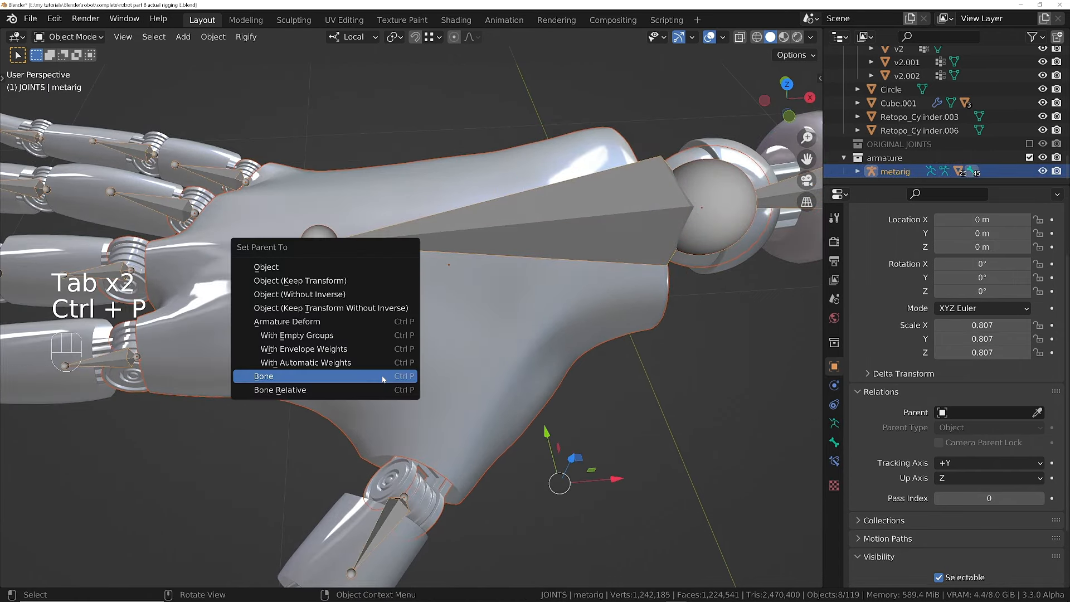
left_click(380, 376)
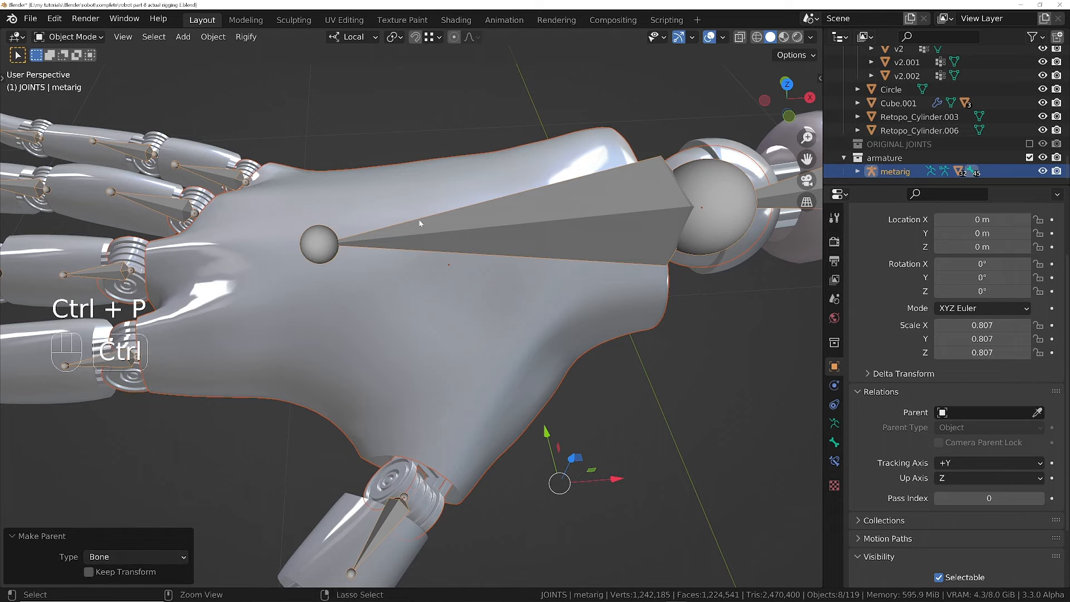
- Test-rotate the hand.R bone in Pose Mode and inspect the right hand and thumb
middle_click_drag(419, 219, 432, 346, "ctrl")
middle_click_drag(432, 346, 503, 330, "shift")
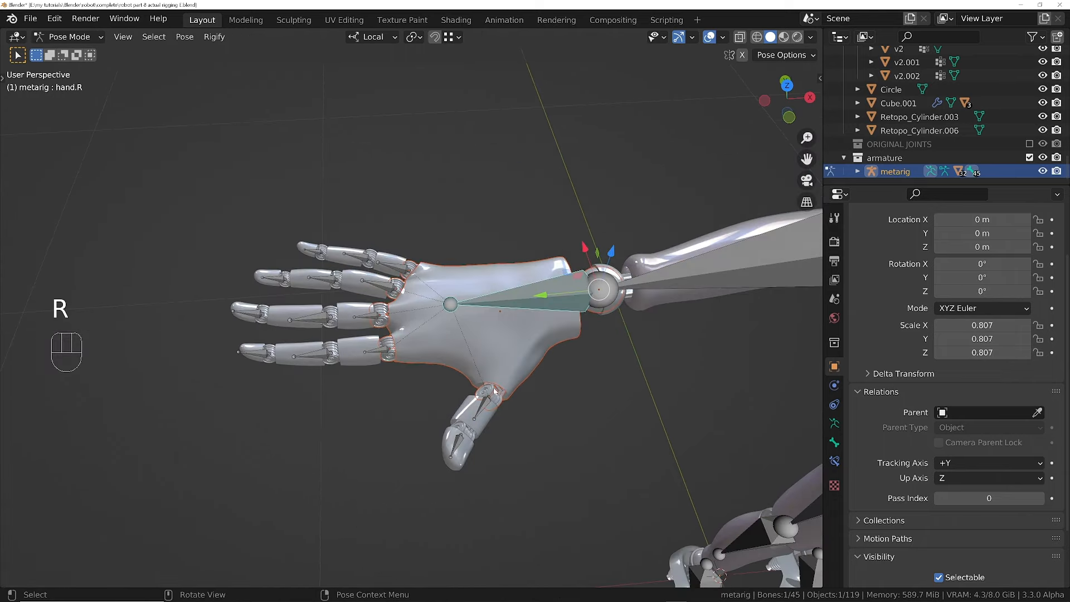
middle_click_drag(494, 392, 417, 386)
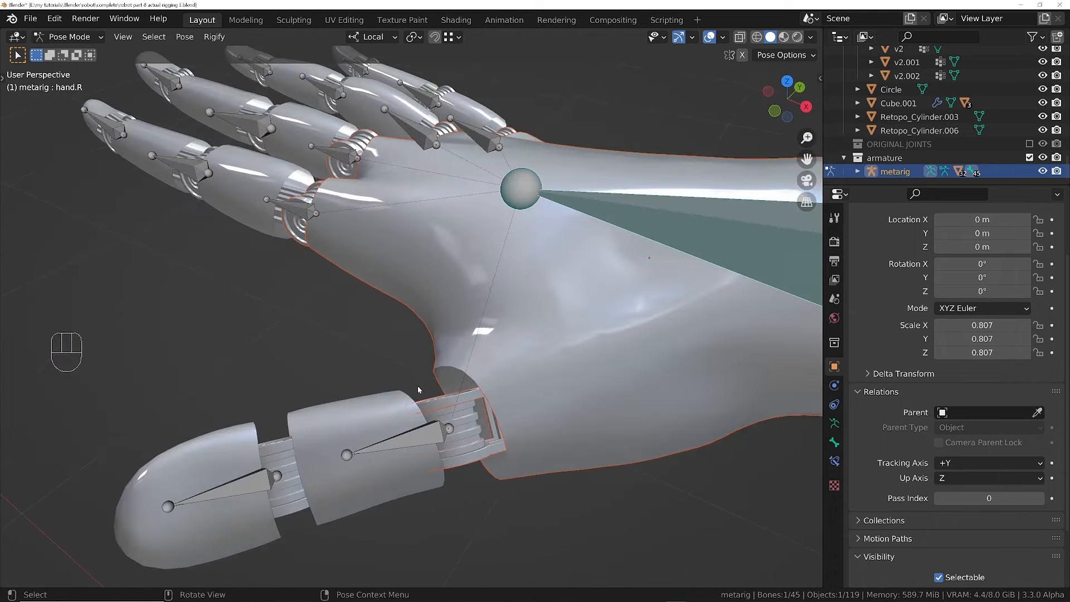
- Parent the right thumb's inner segment and its adjoining hinge parts to the thumb.02.R bone with the Bone option
left_click(463, 417)
key("Tab")
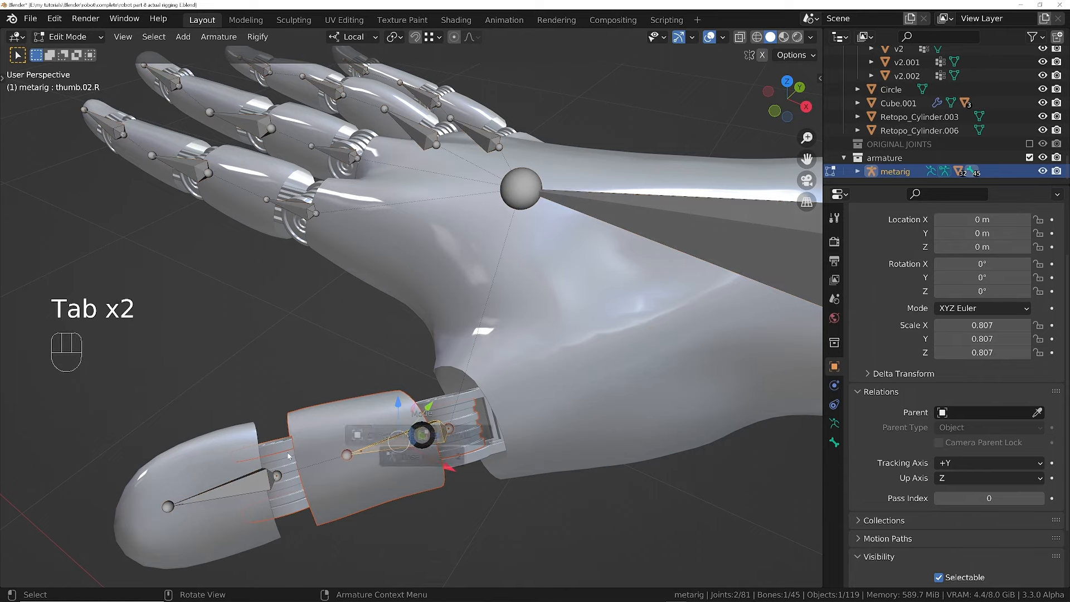
key("Tab")
key("ctrl+p")
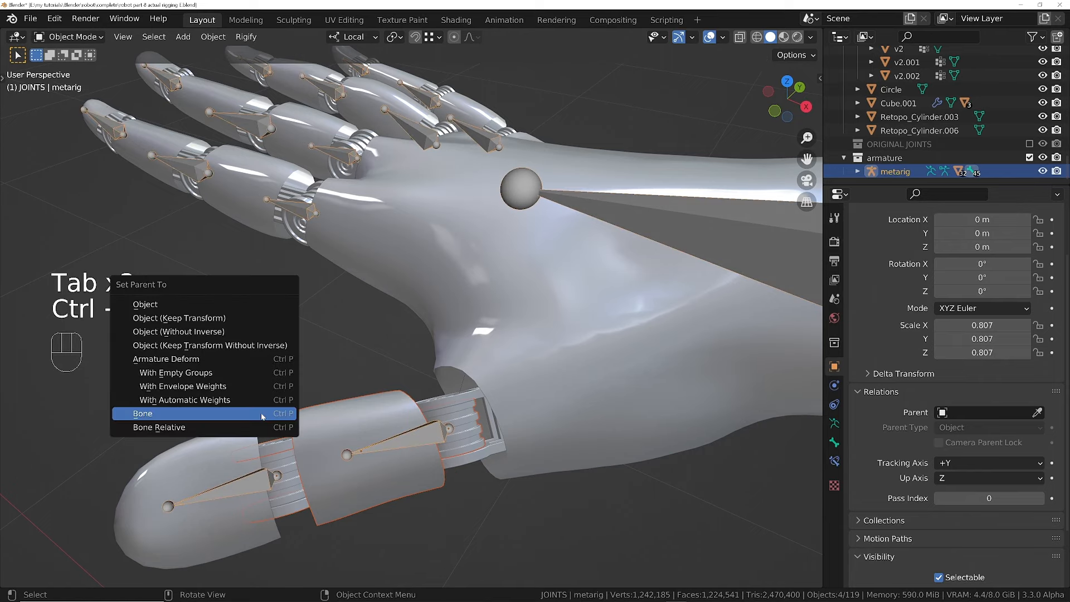
left_click(262, 414)
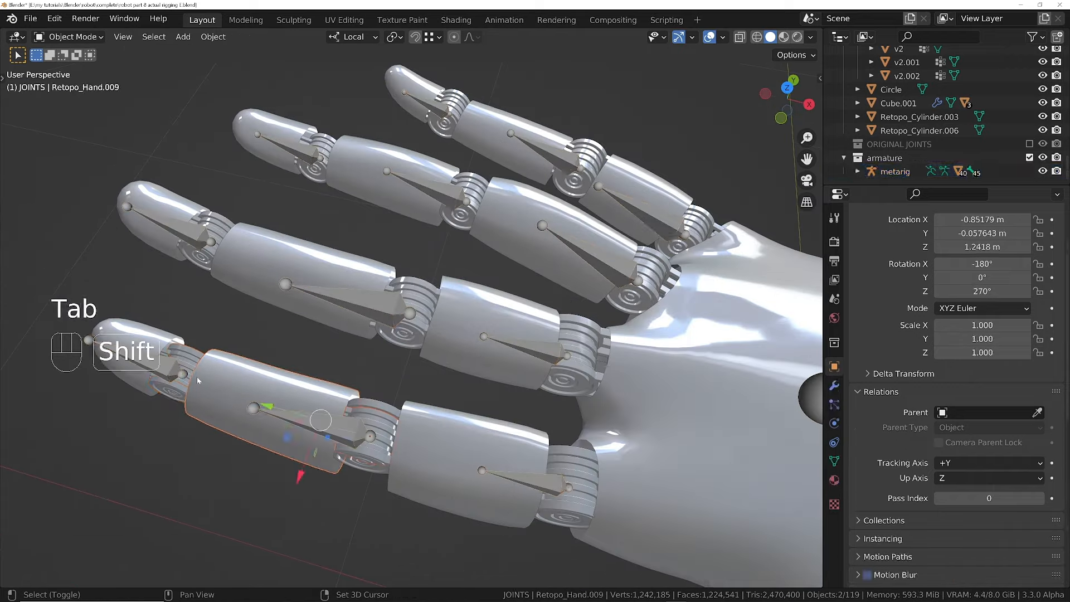
- Parent the right hand's finger segments and their adjoining hinge parts to the matching metarig finger bones with the Bone option
key("ctrl+p")
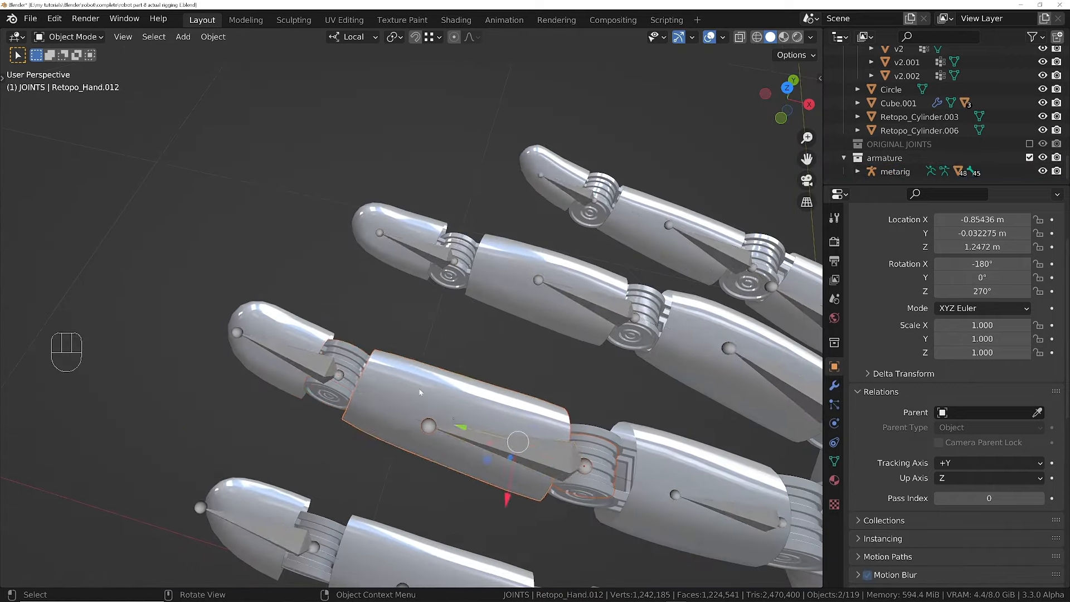
key("Tab")
key("Tab")
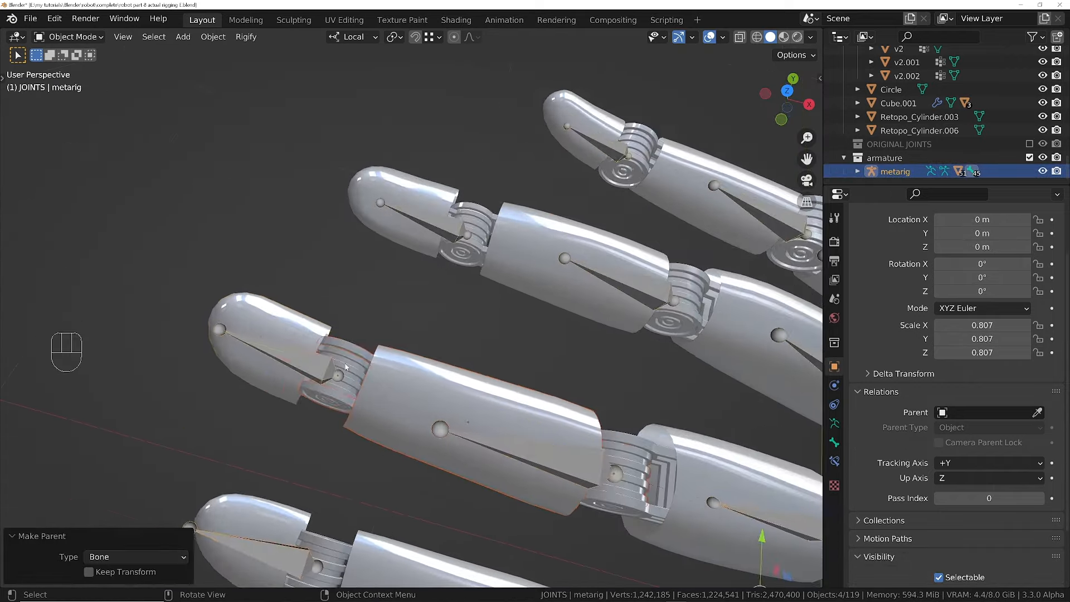
key("Tab")
key("ctrl+p")
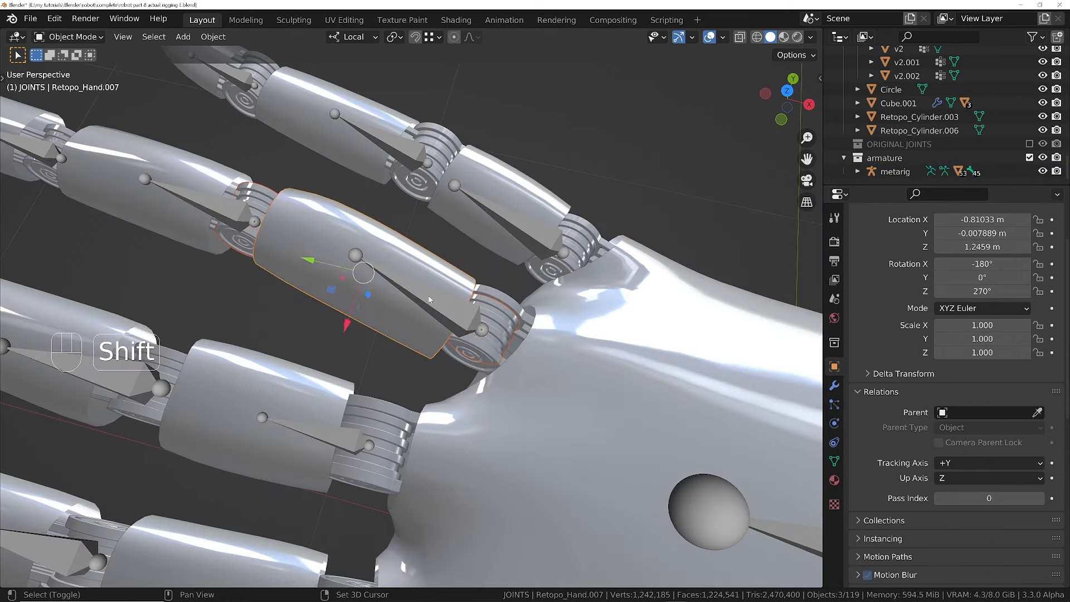
key("ctrl+p")
left_click(190, 330)
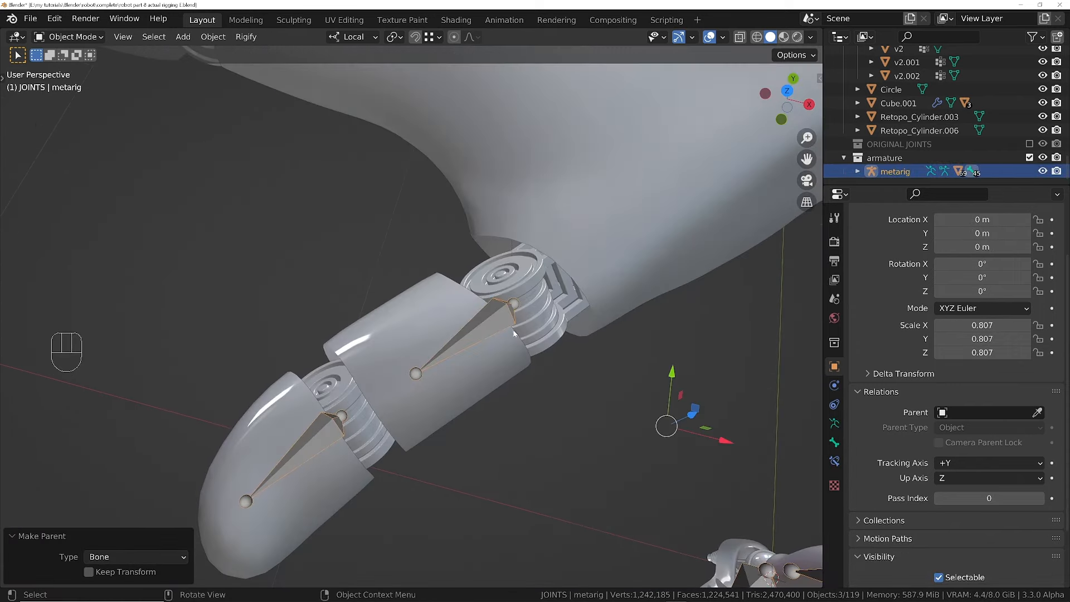
- Check which bone the hinge part between the two right thumb segments is parented to
middle_click_drag(446, 312, 482, 299)
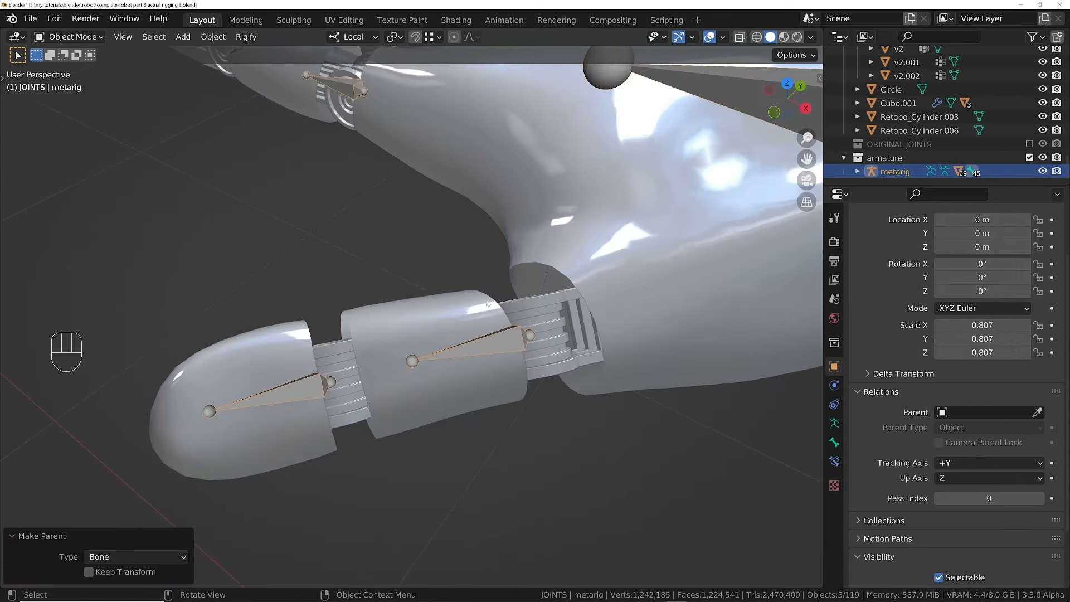
left_click(530, 316)
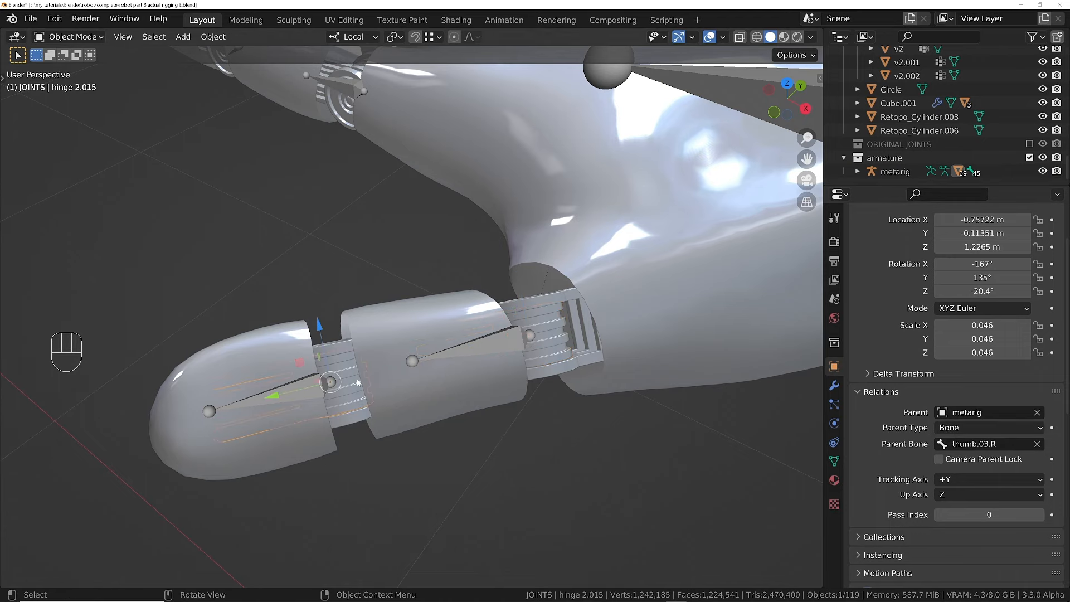
middle_click_drag(358, 382, 361, 337, "ctrl")
- Parent the left arm, palm, finger and thumb parts with their joints to the matching metarig bones with the Bone option
middle_click_drag(540, 293, 423, 362, "shift")
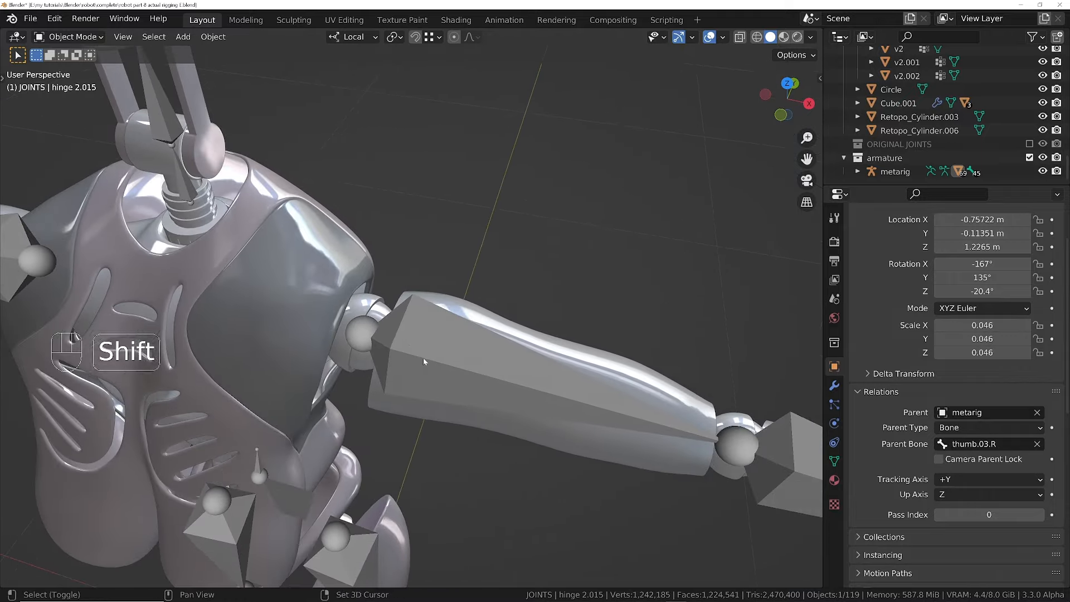
left_click(424, 361, "shift")
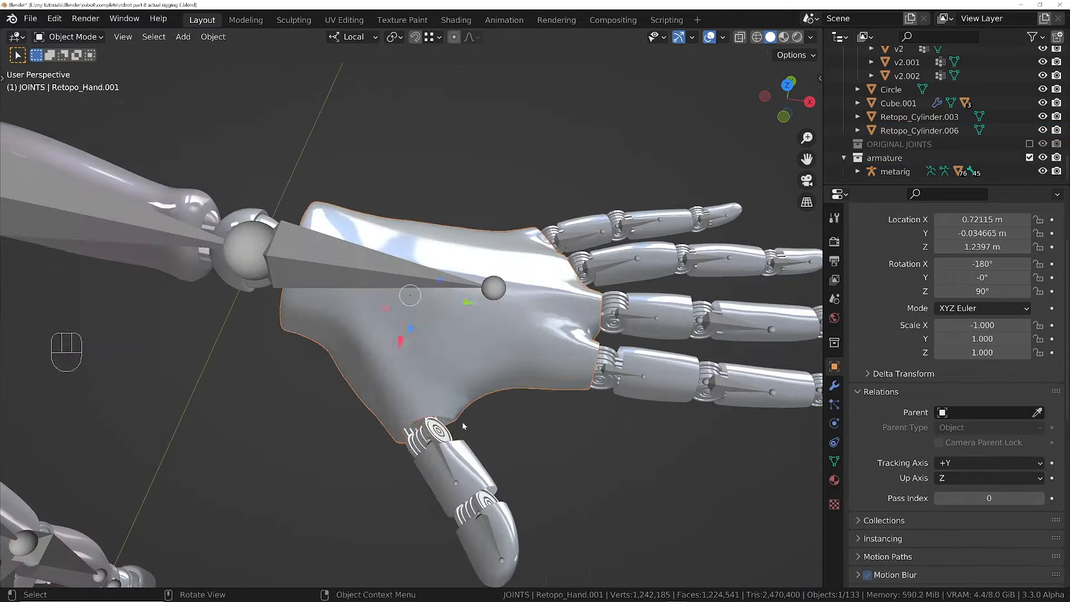
key("ctrl+p")
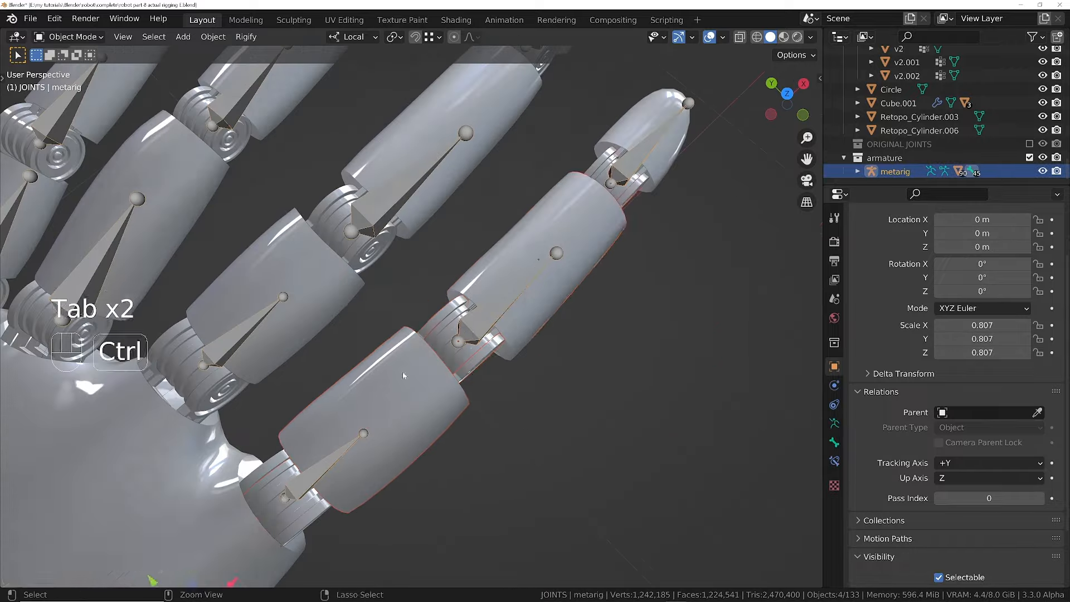
key("ctrl+p")
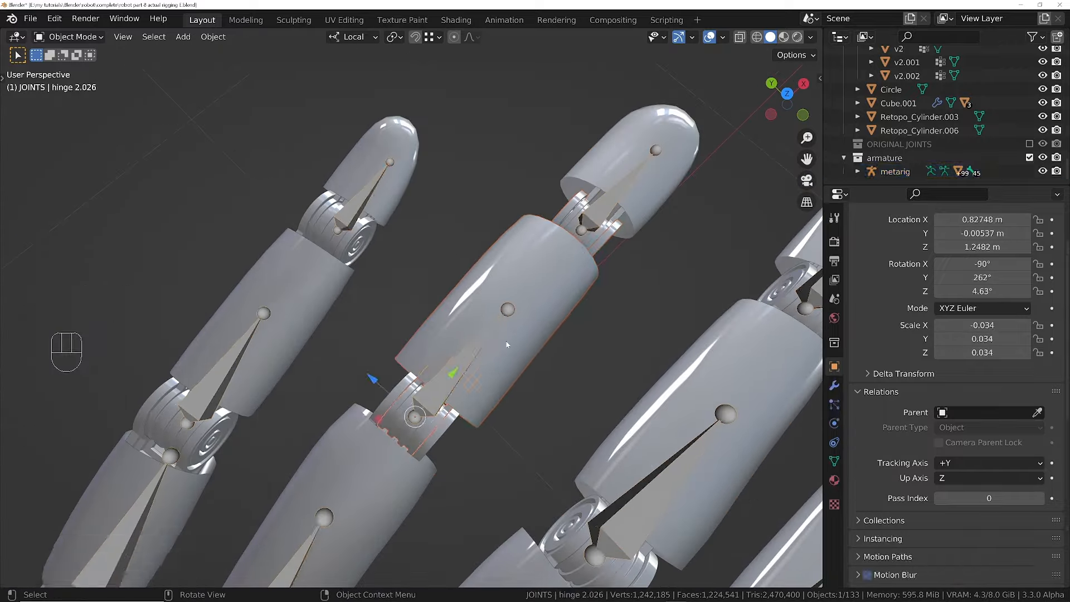
key("ctrl+p")
key("Tab")
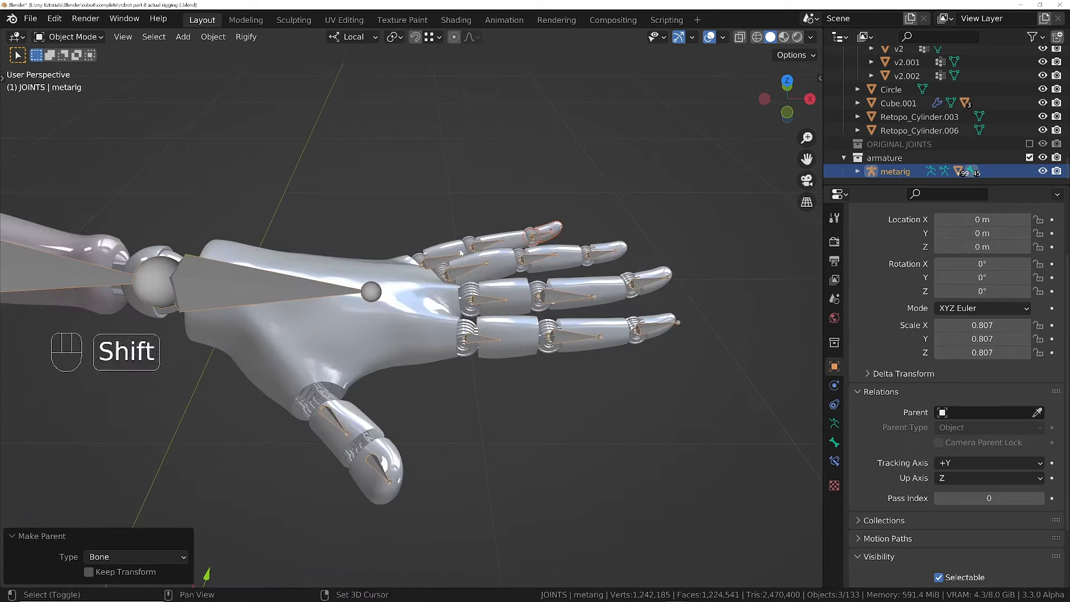
- In Pose Mode, select all finger and thumb bones of the left hand and set the transform pivot point to Individual Origins
middle_click_drag(357, 312, 426, 333)
key("ctrl+Tab")
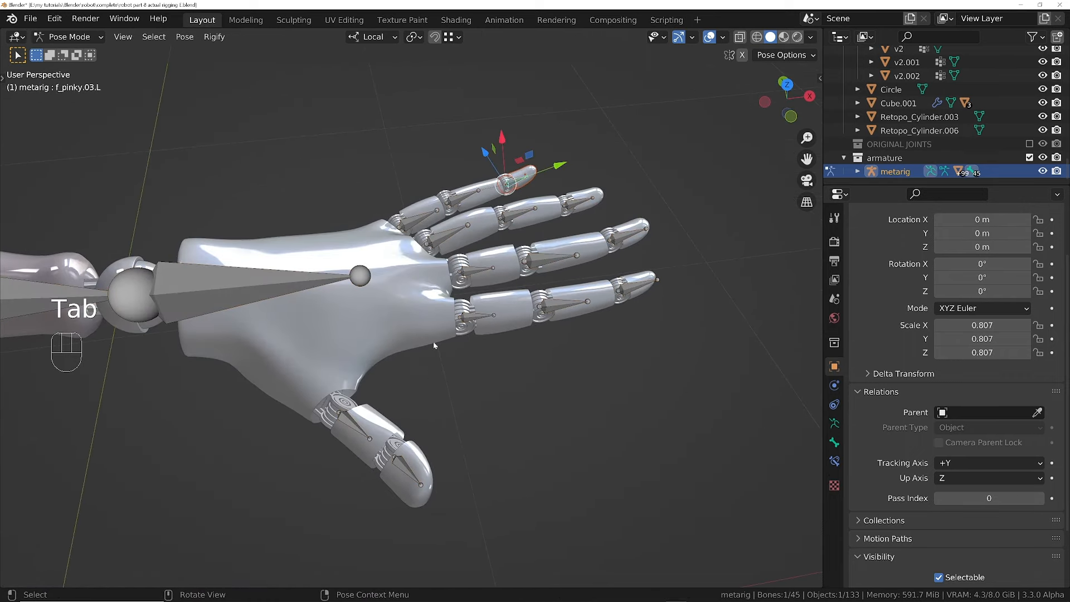
left_click_drag(375, 160, 757, 345)
left_click_drag(359, 521, 574, 412, "shift")
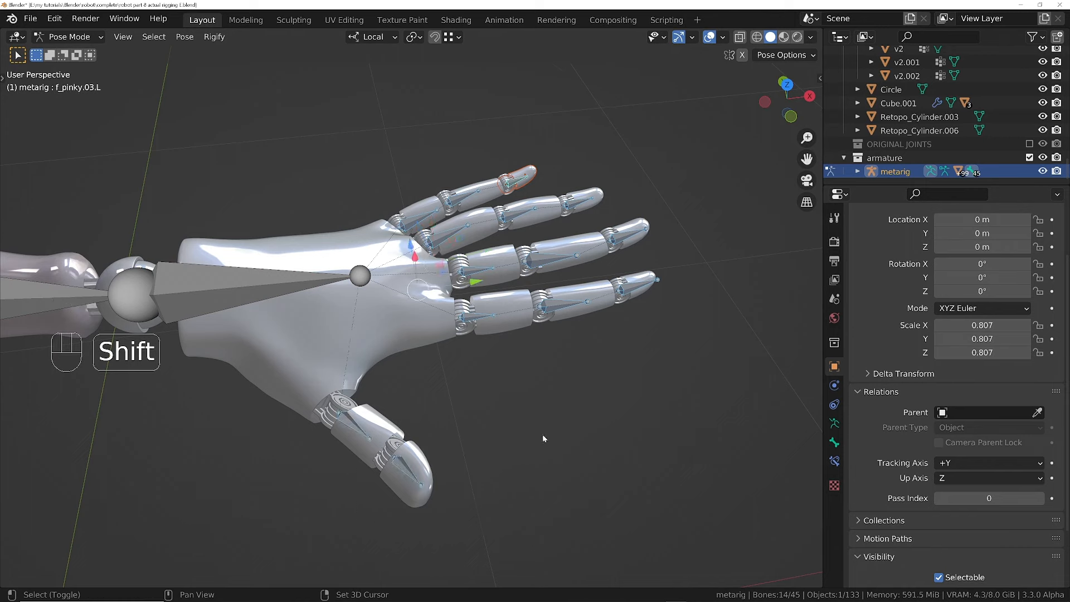
middle_click_drag(545, 438, 381, 118)
left_click(384, 38)
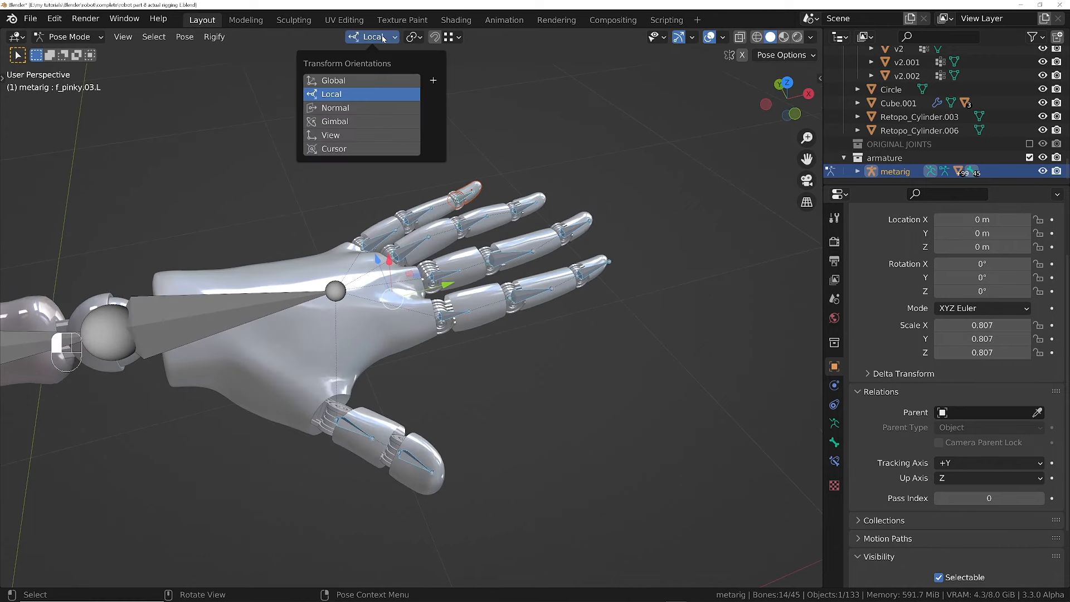
left_click(419, 37)
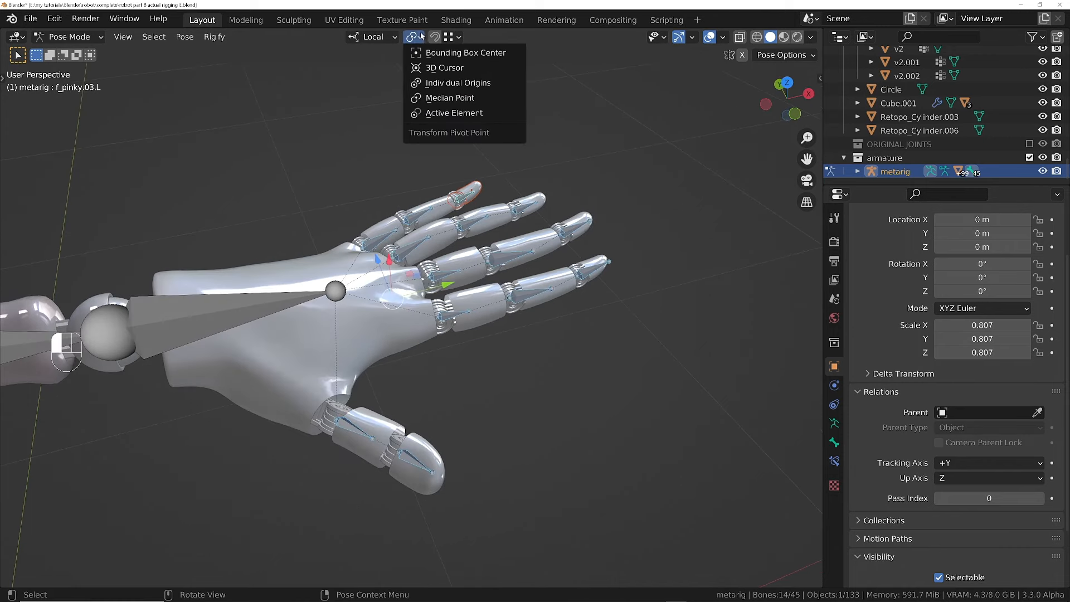
left_click(436, 84)
- Test curling the left hand's selected finger and thumb bones around their local Z axes
middle_click_drag(390, 334, 527, 356)
key("r")
key("z")
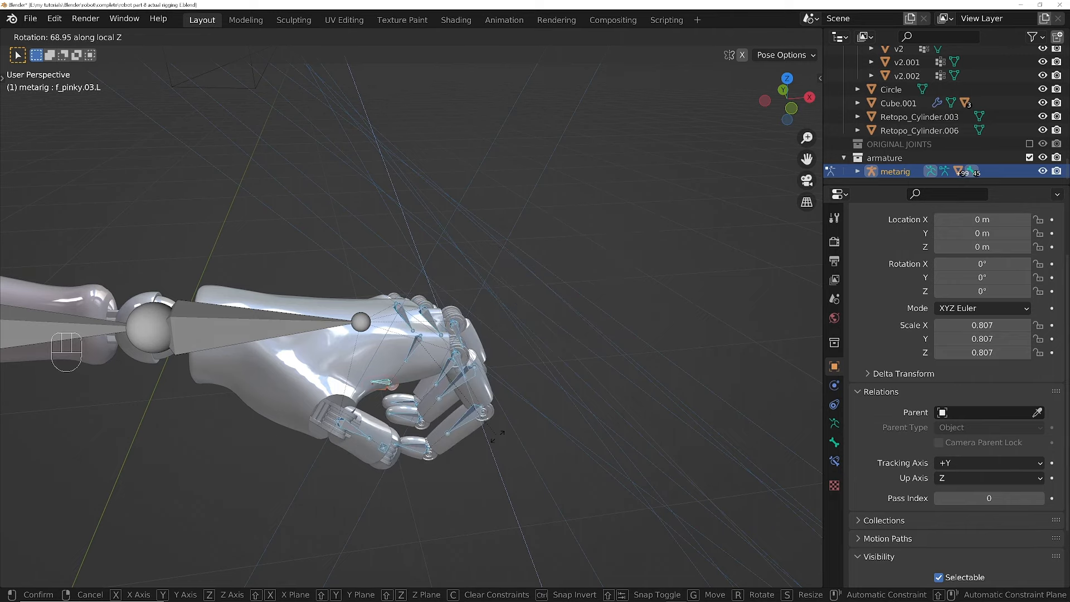
key("Escape")
- Test-rotate the left hand bone around its local Z and X axes to check the wrist joint
middle_click_drag(331, 275, 317, 357, "ctrl")
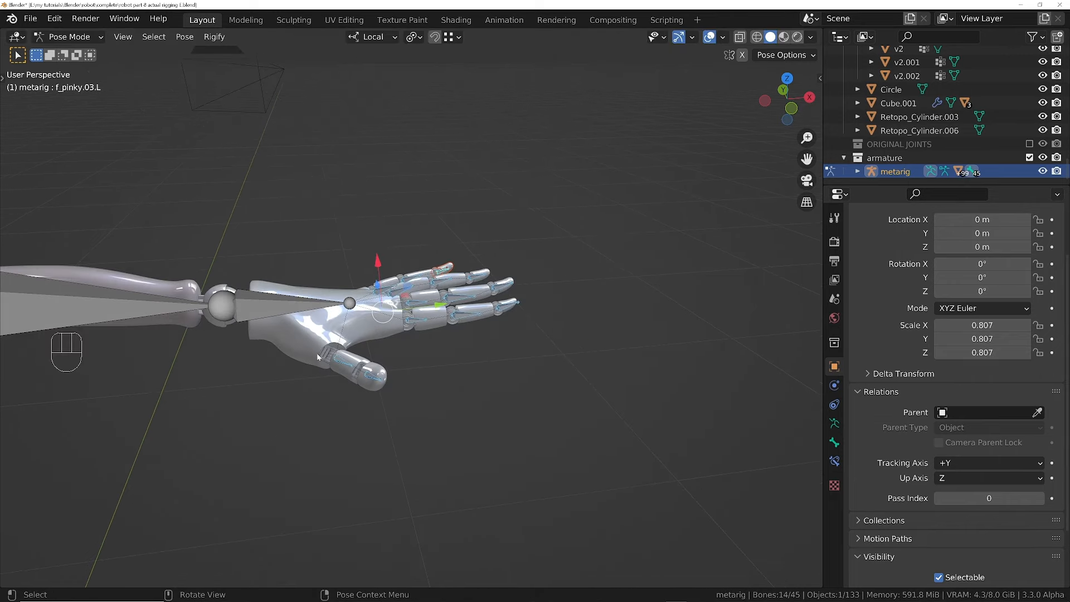
left_click(245, 302)
key("r")
key("z")
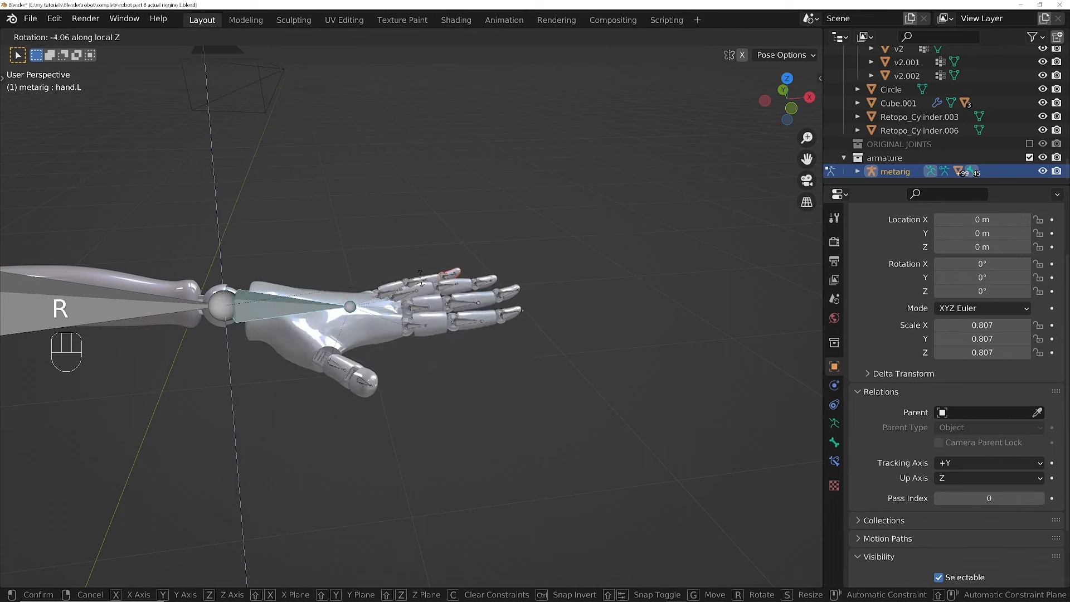
key("x")
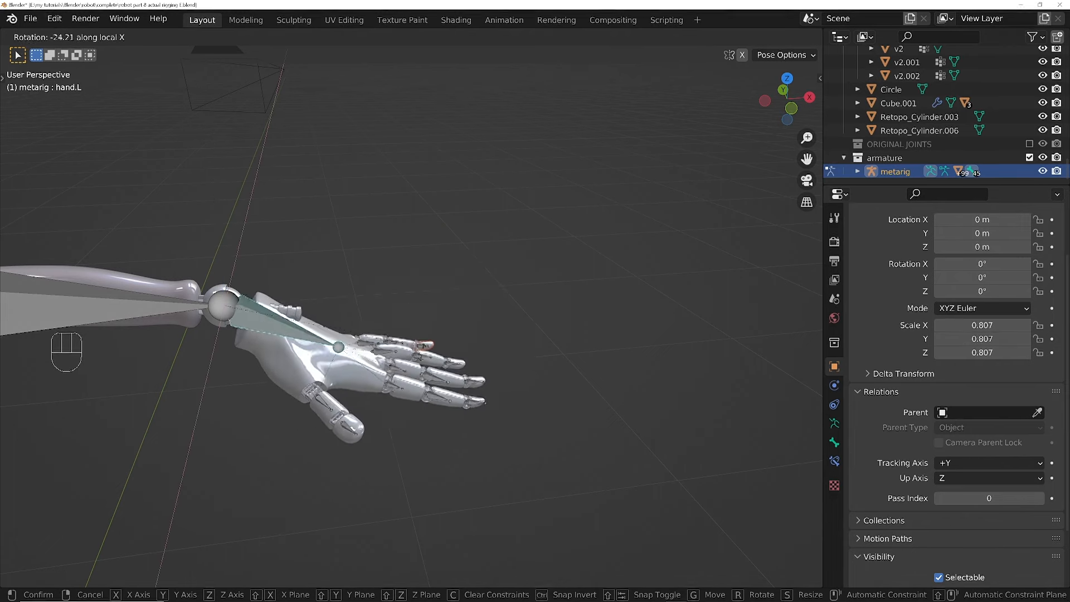
right_click(198, 347)
- Parent the ball joint at the left wrist to the metarig's left hand bone with the Bone option
scroll(199, 346, "up", 3)
middle_click_drag(313, 265, 377, 288, "shift")
key("Tab")
scroll(382, 352, "up", 3)
left_click(378, 288)
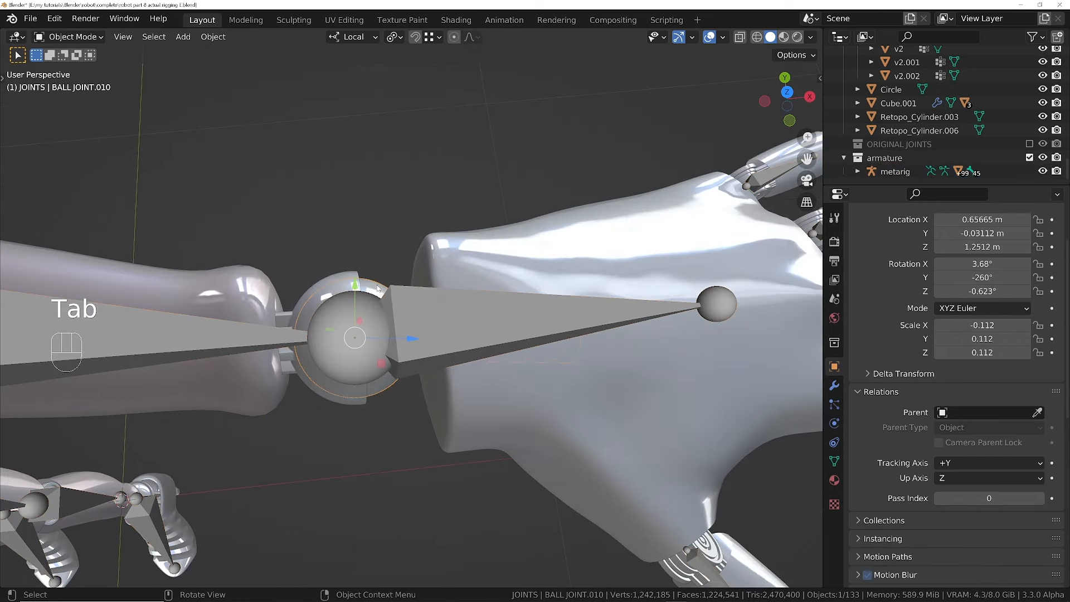
left_click(456, 325, "shift")
key("Tab")
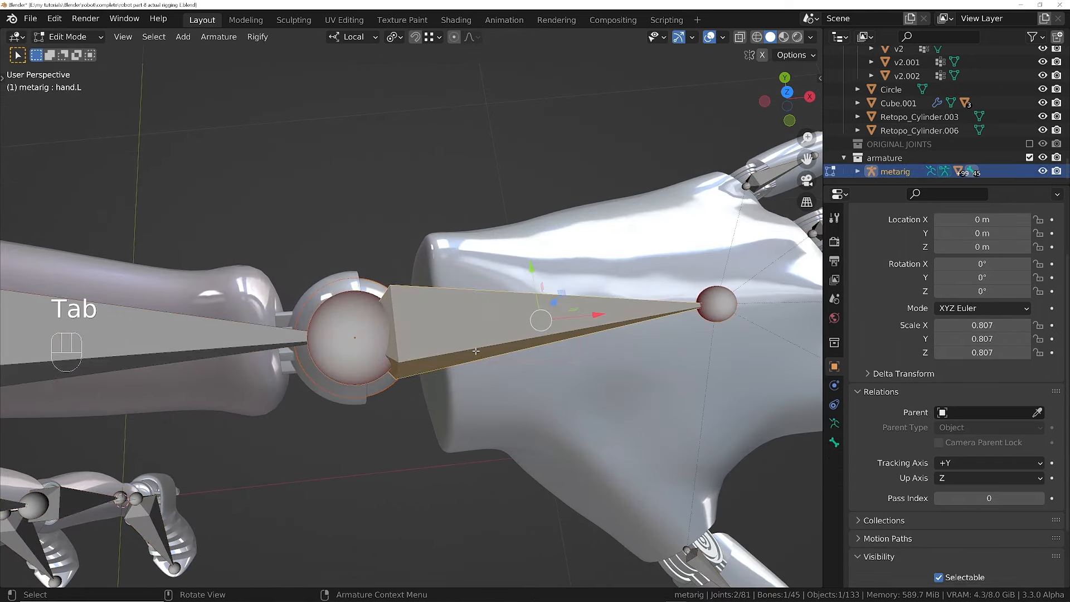
key("Tab")
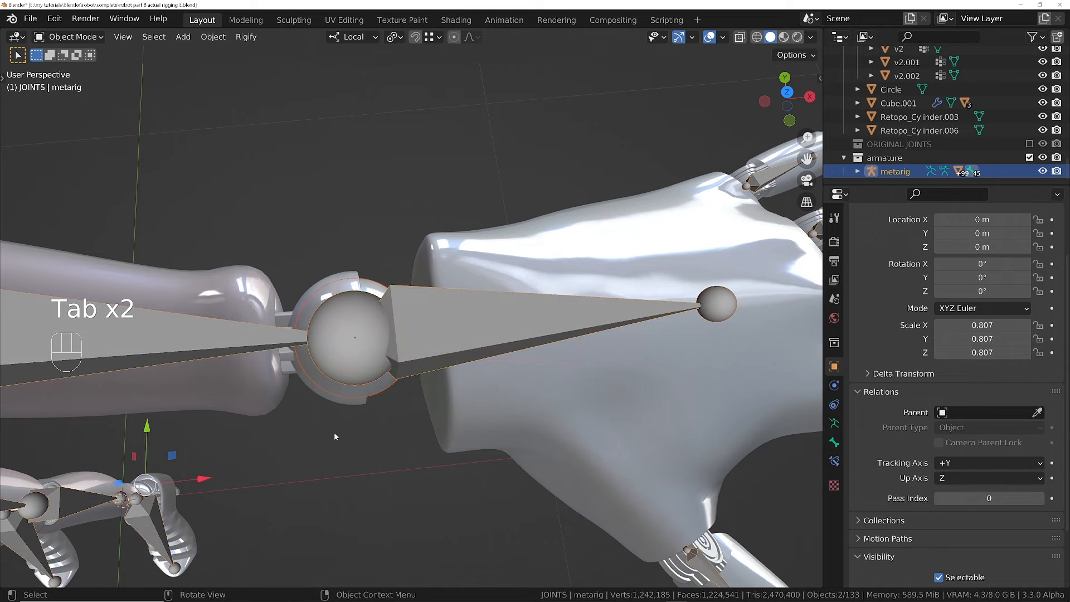
key("ctrl+p")
left_click(335, 436)
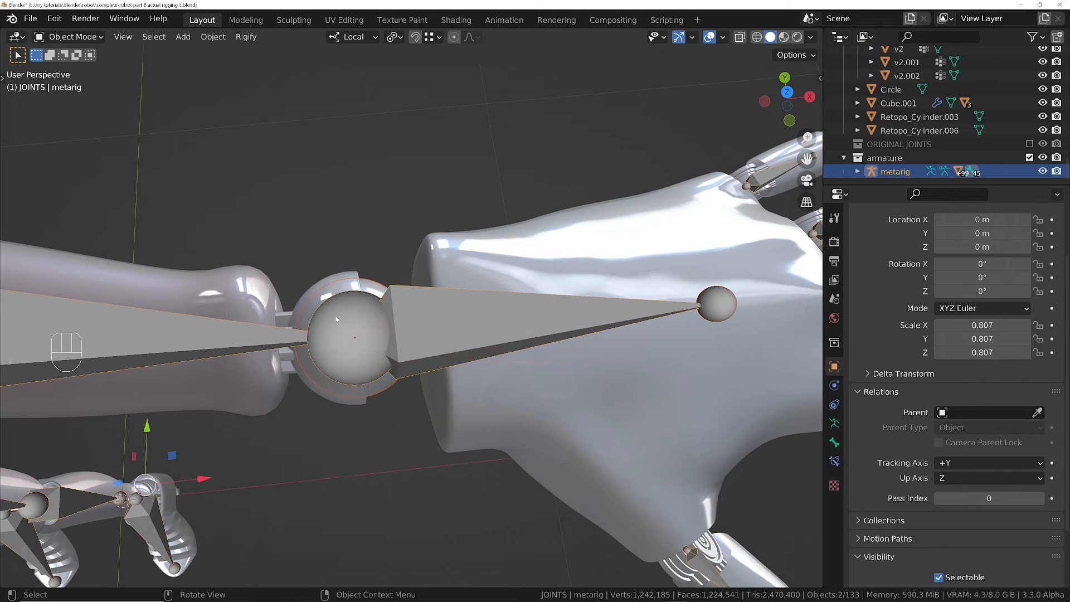
- Test-rotate arm and hand bones and the left thigh bone in Pose Mode to check which parts follow
key("r")
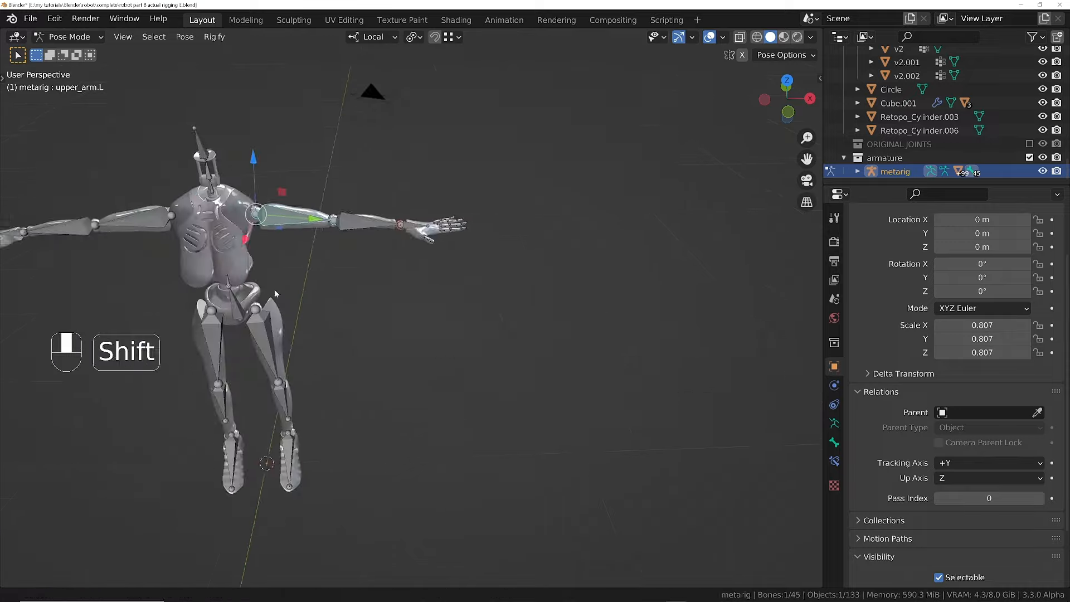
key("r")
key("r")
key("r")
key("r")
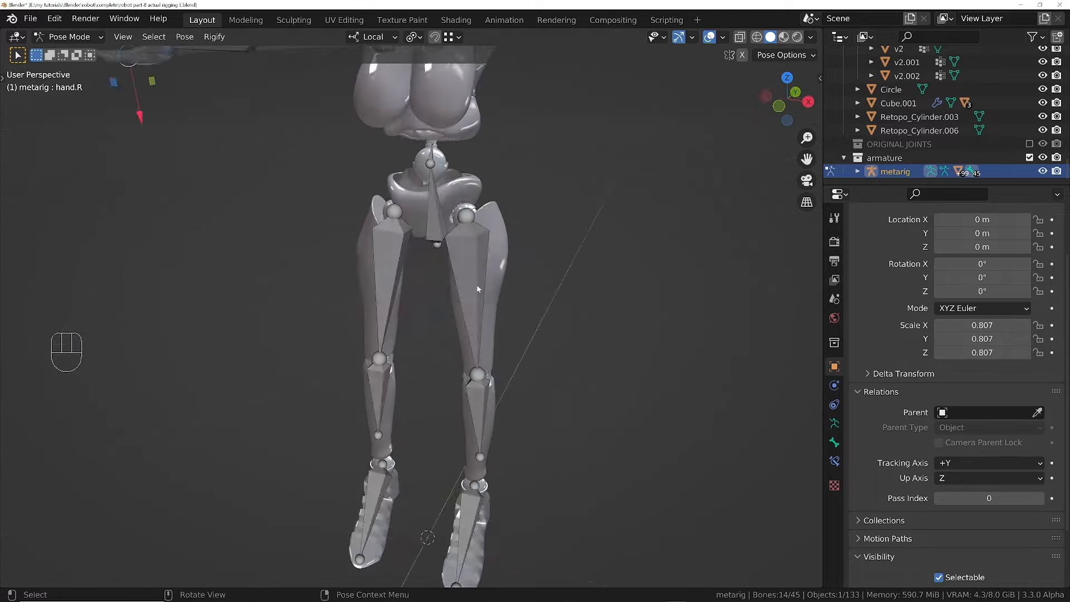
middle_click_drag(478, 289, 425, 297)
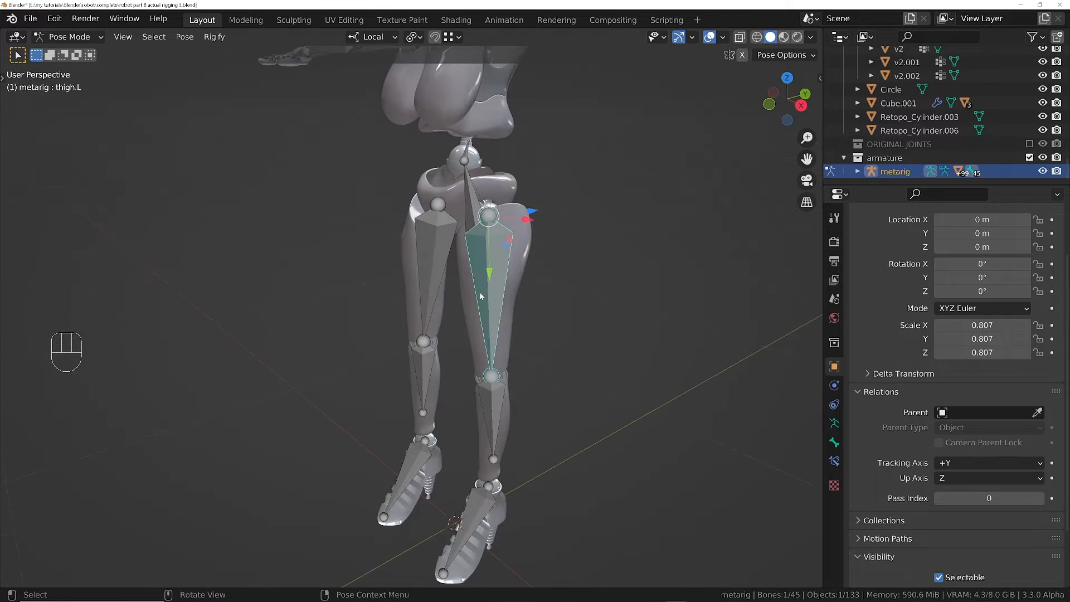
key("r")
right_click(477, 319)
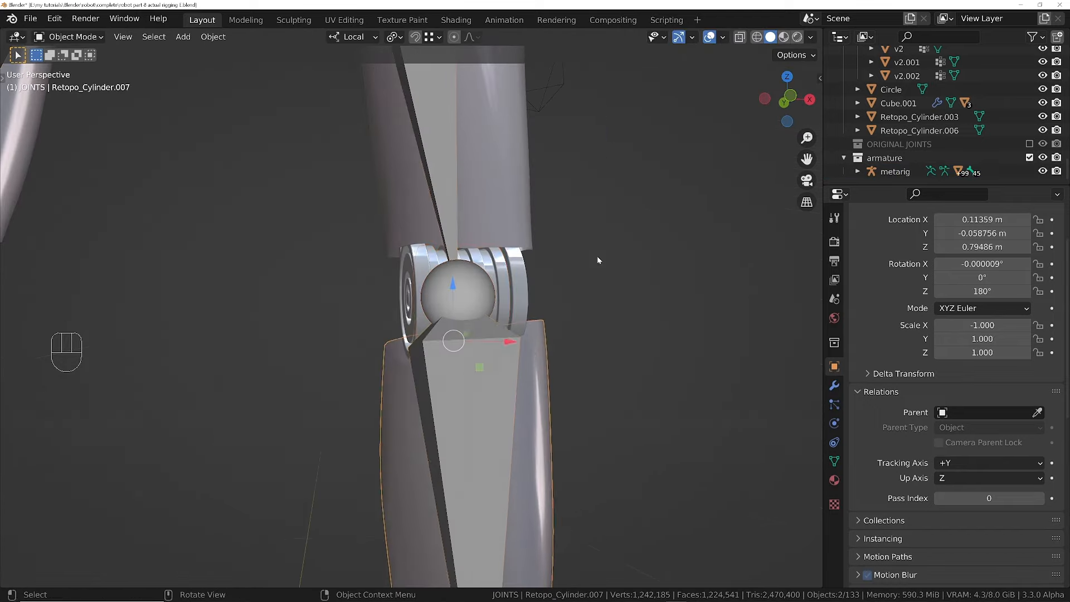
- Parent the left lower-leg and thigh parts to their matching metarig bones with the Bone option
key("Tab")
key("Tab")
key("ctrl+p")
left_click(534, 165)
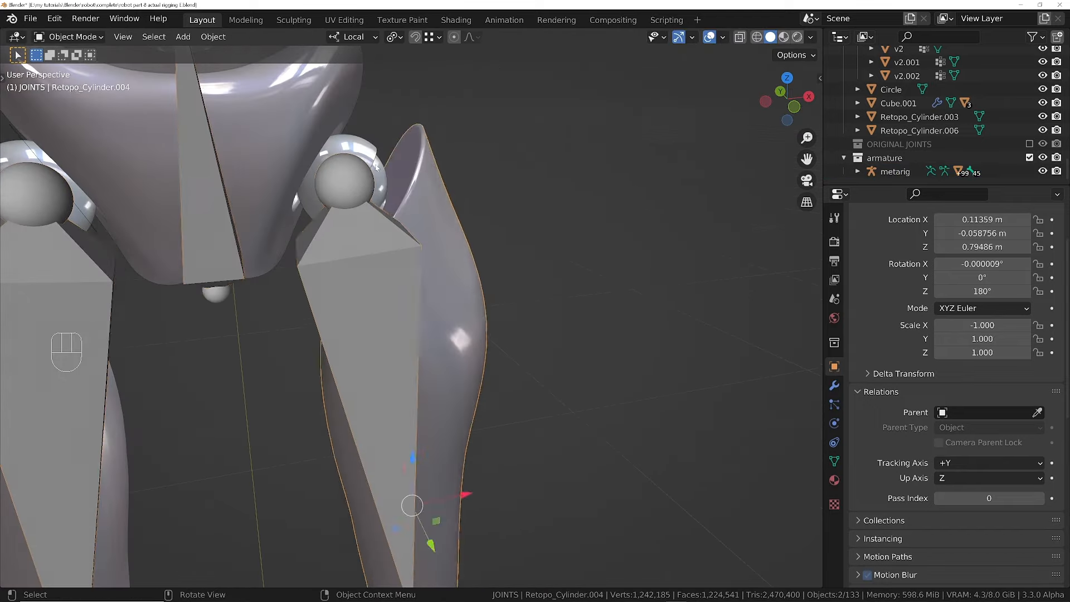
key("Tab")
key("Tab")
key("ctrl+p")
left_click(564, 284)
- Test-rotate the spine.001 bone in Pose Mode to check that the upper body follows
key("Tab")
key("r")
key("r")
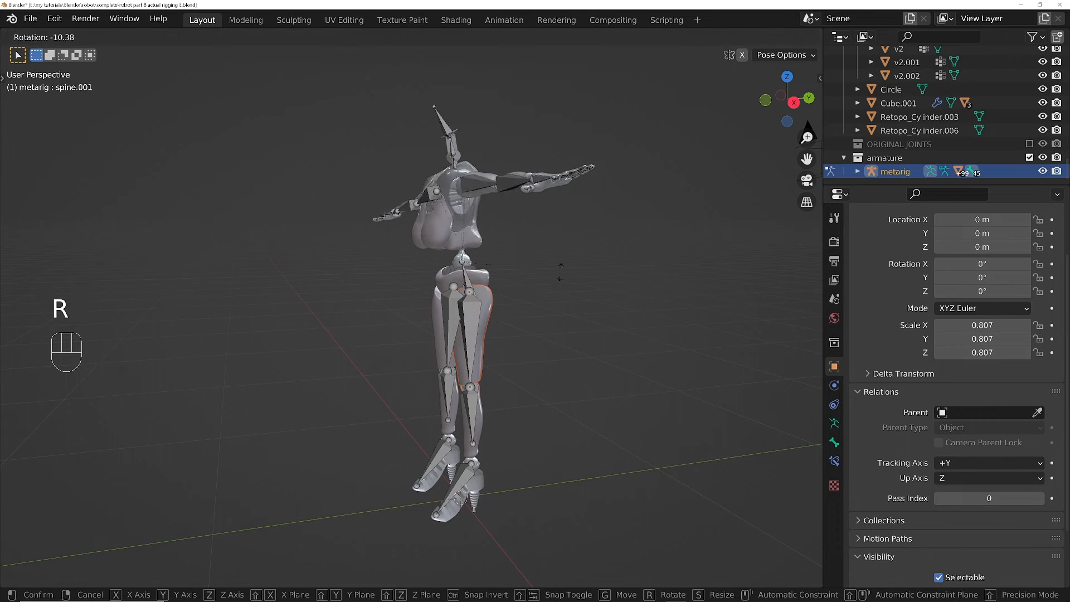
left_click(543, 269)
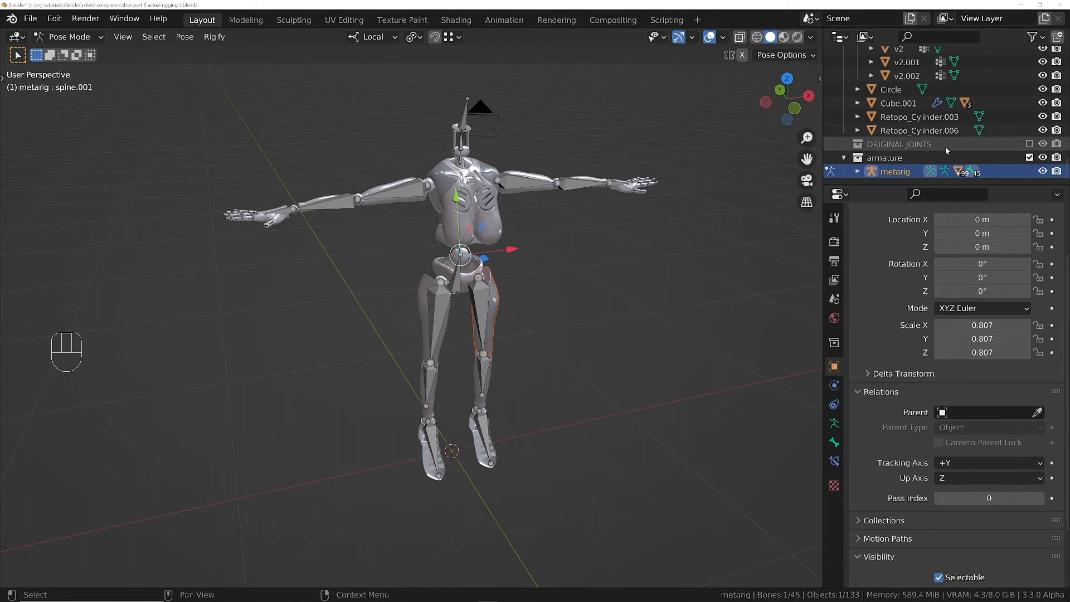
- Unhide the lips collection and the eyeball collection
scroll(946, 150, "up", 15)
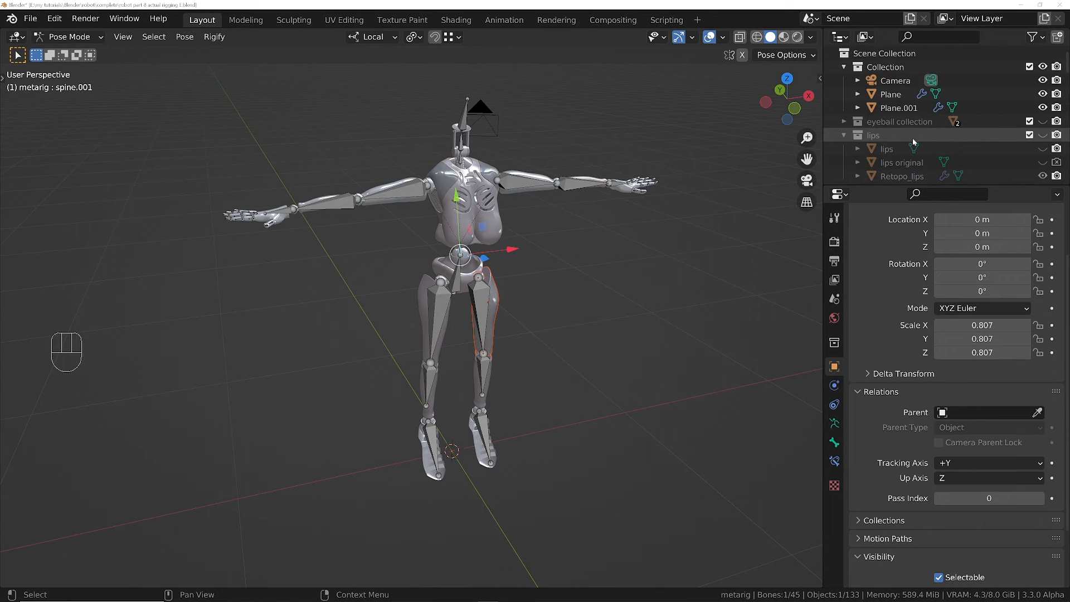
left_click(1043, 135)
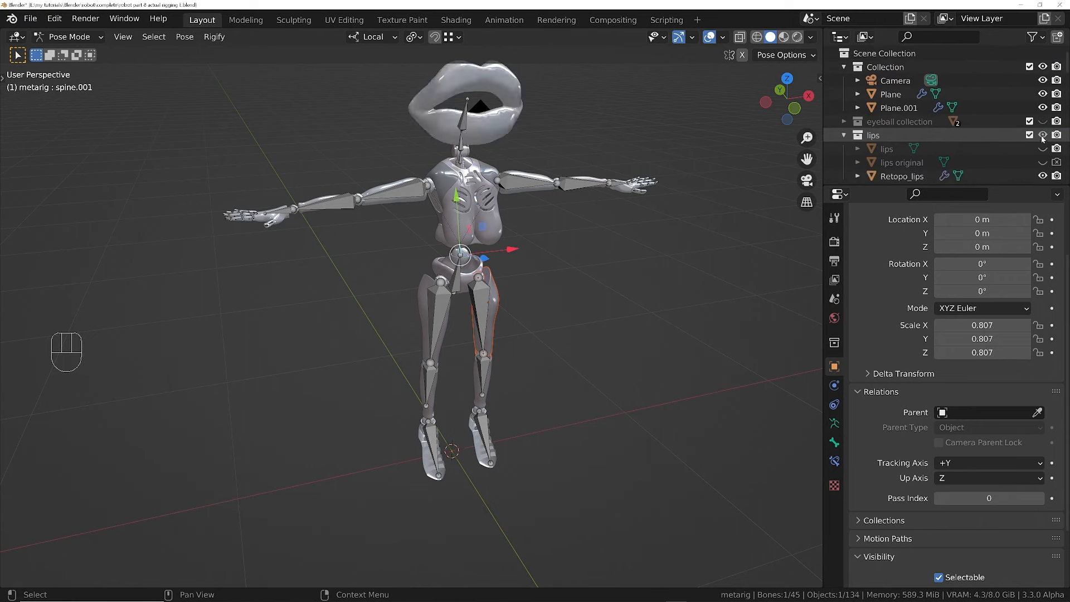
middle_click_drag(550, 95, 628, 129)
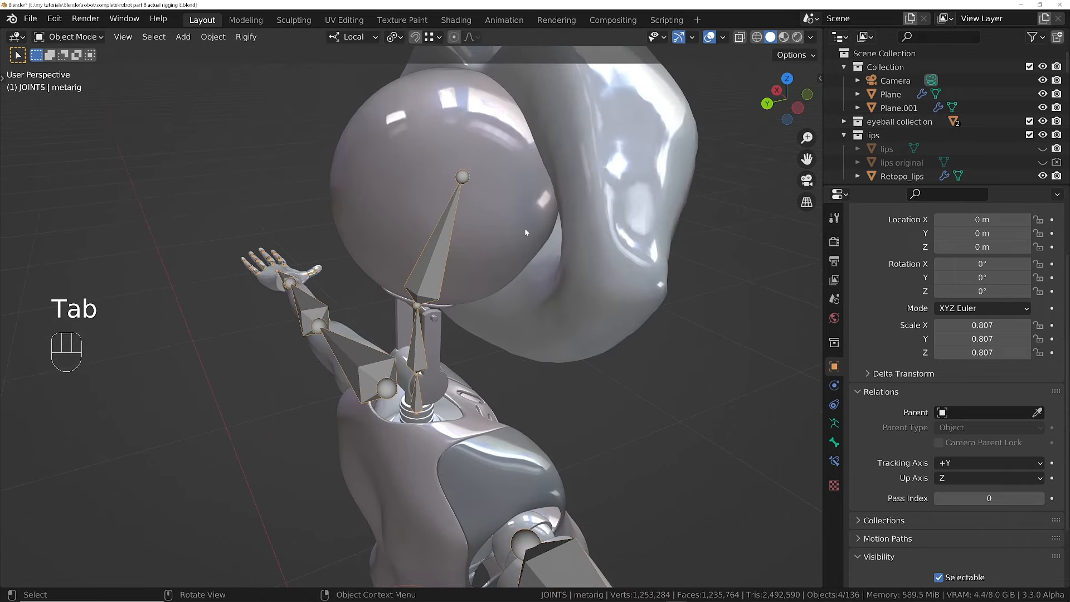
- Parent the lips and the outer eyeball to the head bone spine.006 with the Bone option and test-rotate the bone
left_click(527, 233)
left_click(509, 318)
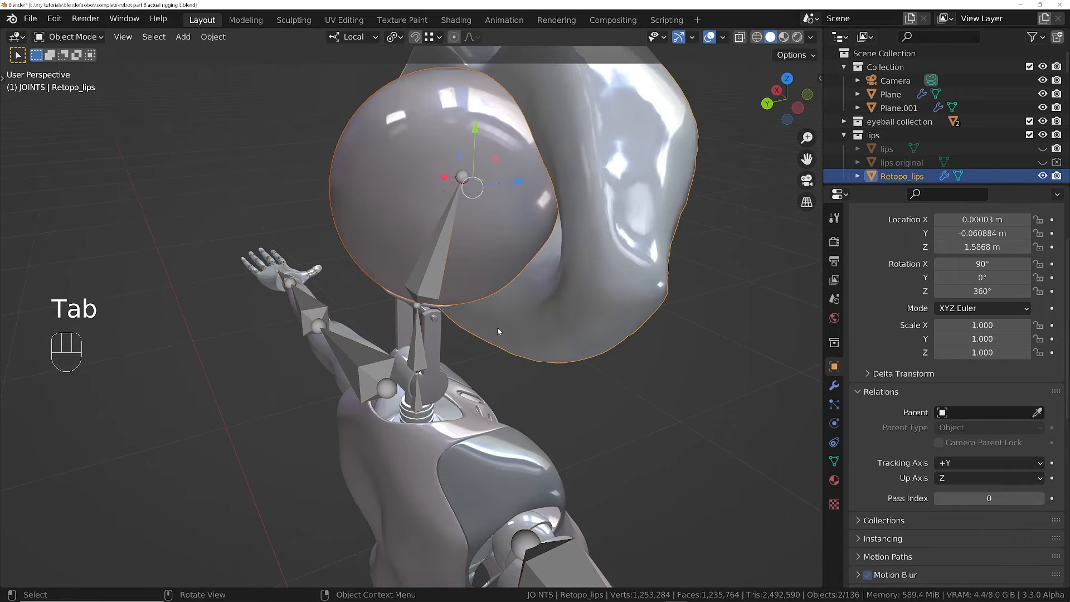
middle_click_drag(508, 317, 449, 295)
left_click(438, 273)
key("Tab")
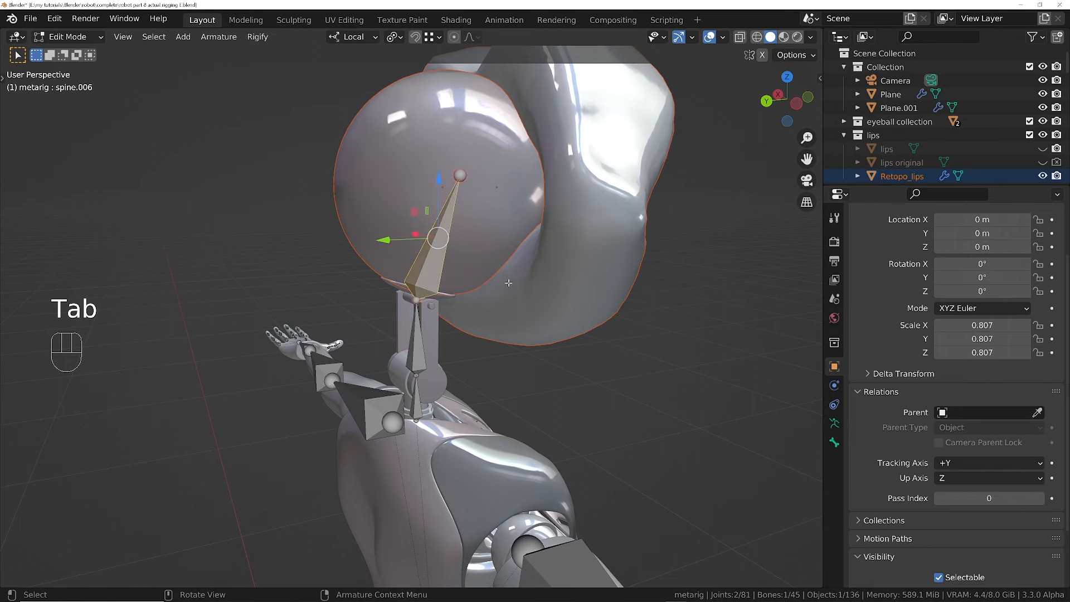
key("Tab")
key("ctrl+p")
left_click(314, 310)
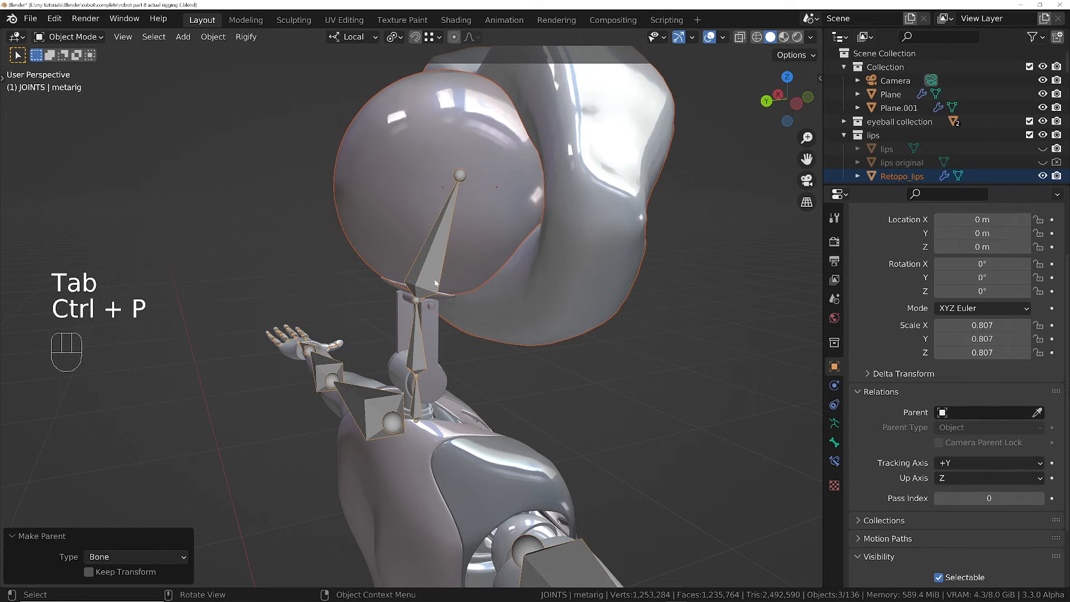
key("Tab")
key("r")
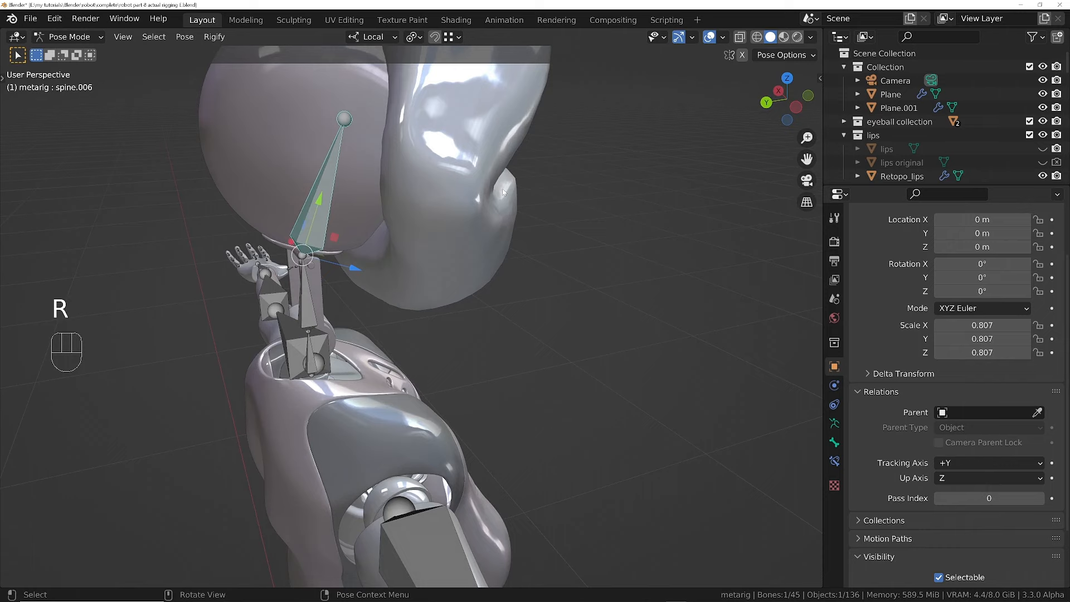
- Parent the inner eyeball object to the head bone spine.006 with the Bone option
left_click(844, 122)
left_click(895, 139)
left_click(317, 206, "shift")
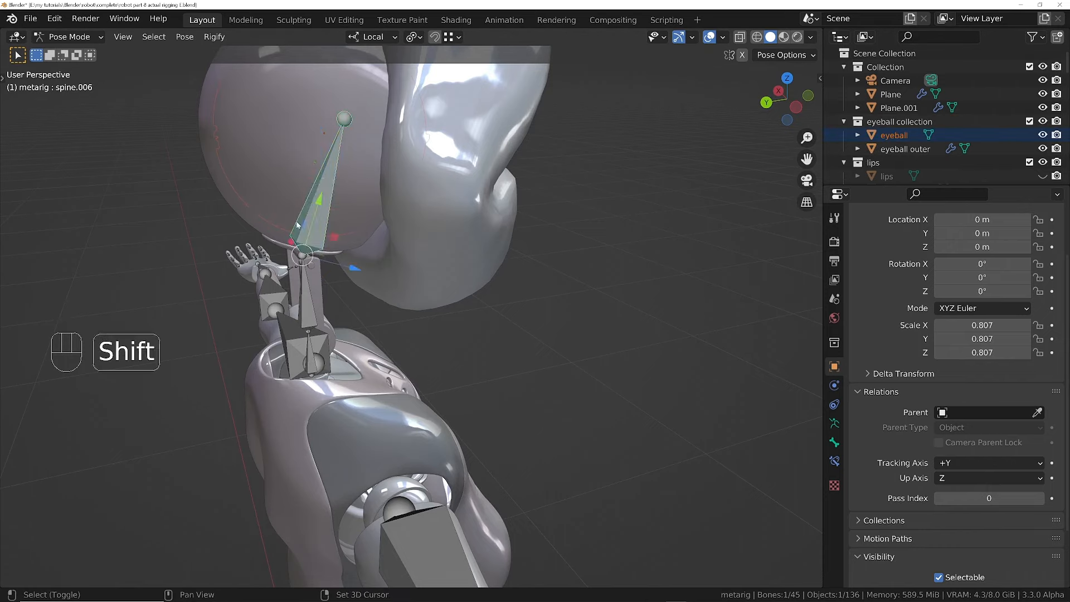
key("Tab")
key("Tab")
key("ctrl+p")
left_click(309, 211)
- Test-rotate the head bone in Pose Mode, freely and around its local Y axis, to check that lips and eyeball follow
key("Tab")
key("r")
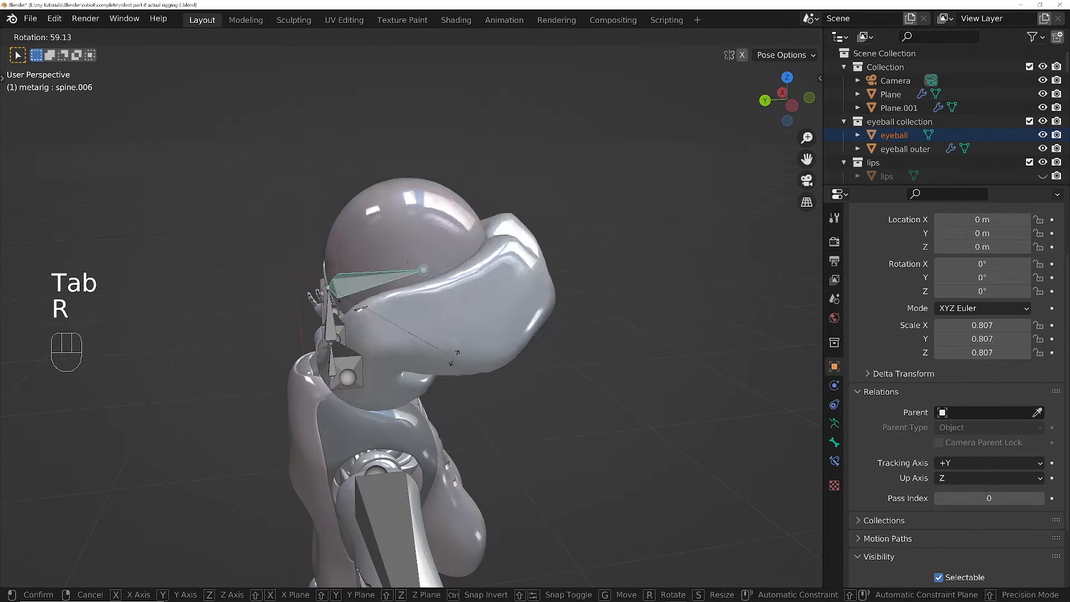
right_click(454, 358)
middle_click_drag(455, 358, 595, 335)
key("r")
key("y")
right_click(595, 335)
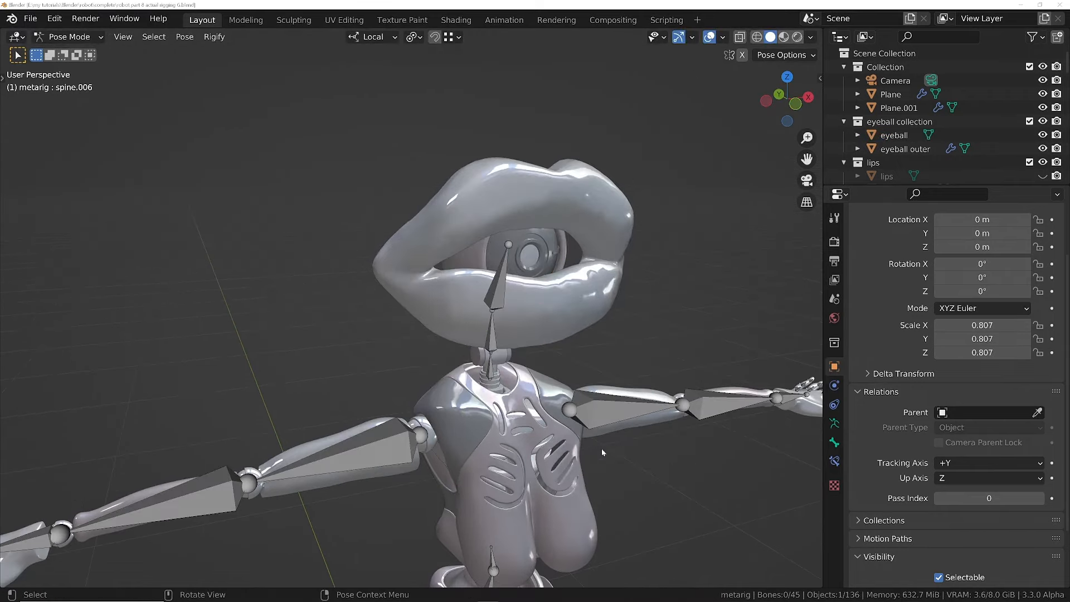
- Rotate the right forearm bone about 18° around its local Z axis to bend the elbow
scroll(488, 411, "down", 6)
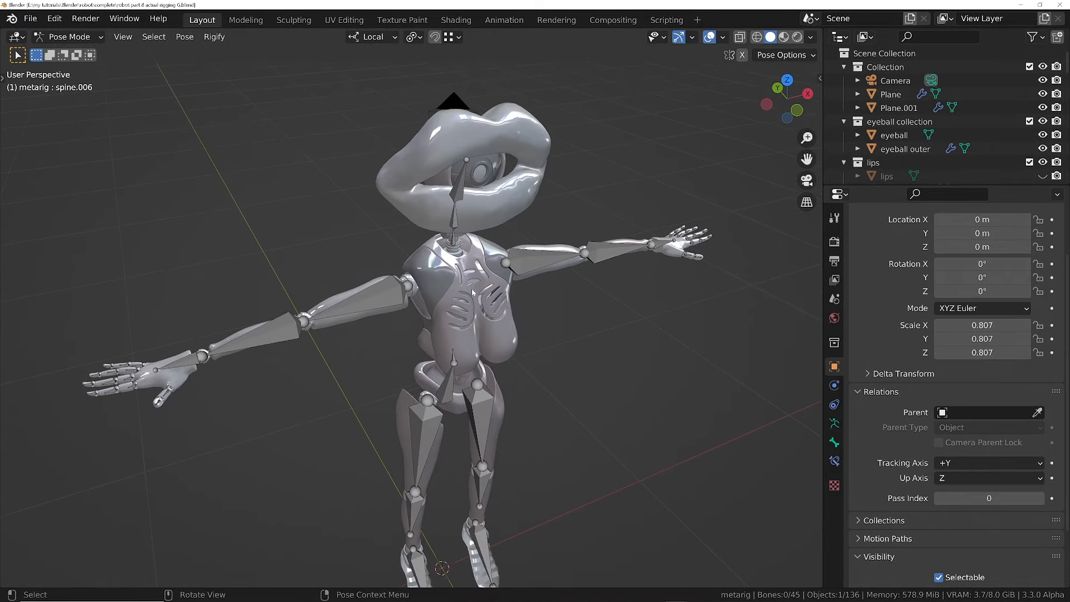
middle_click_drag(315, 320, 321, 369)
left_click(274, 330)
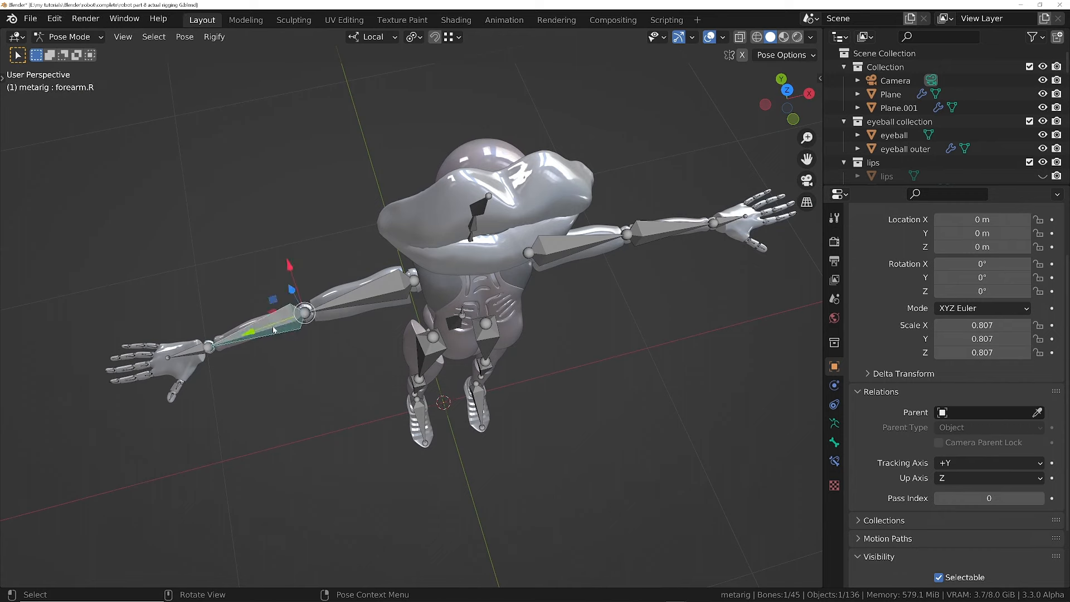
key("r")
key("z")
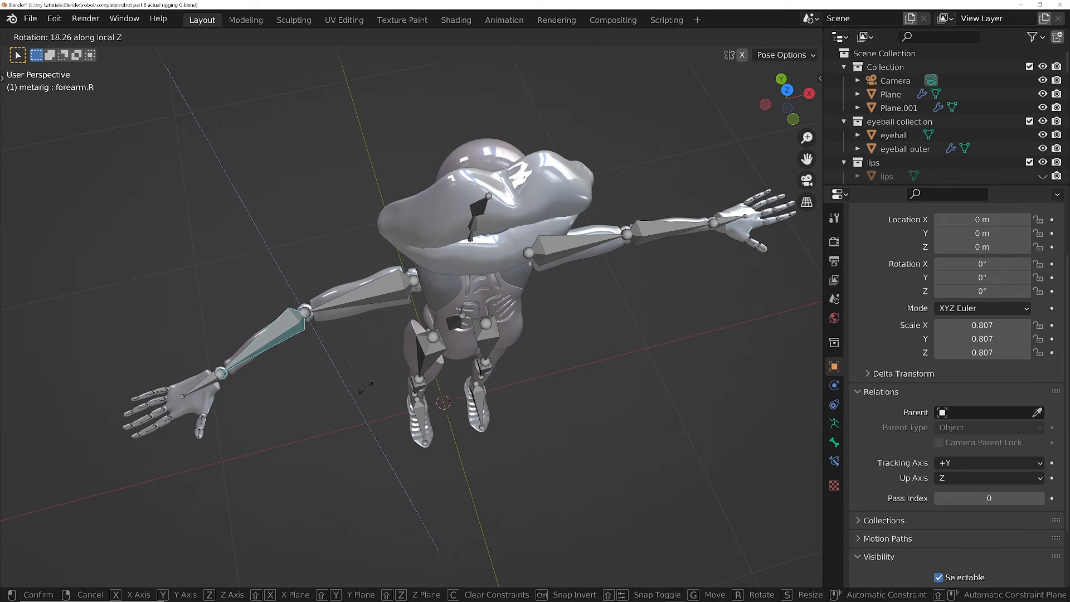
left_click(370, 387)
- Bend the right leg in the left side view by rotating the thigh bone slightly forward and the shin bone backward
middle_click_drag(369, 387, 445, 320)
left_click(395, 481)
scroll(445, 319, "up", 1)
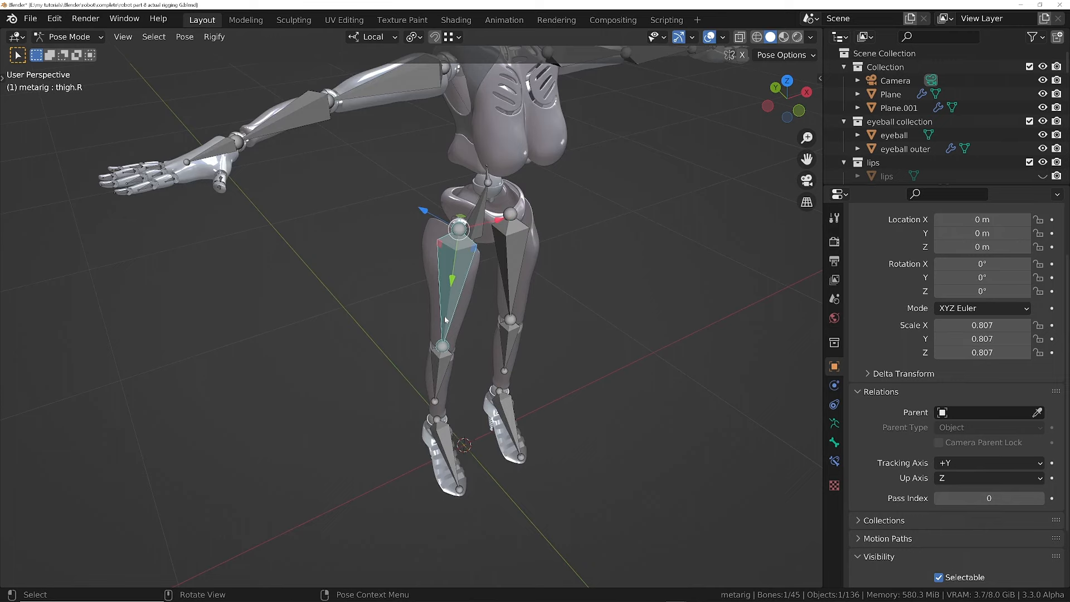
key("KP_1")
key("ctrl+KP_3")
key("r")
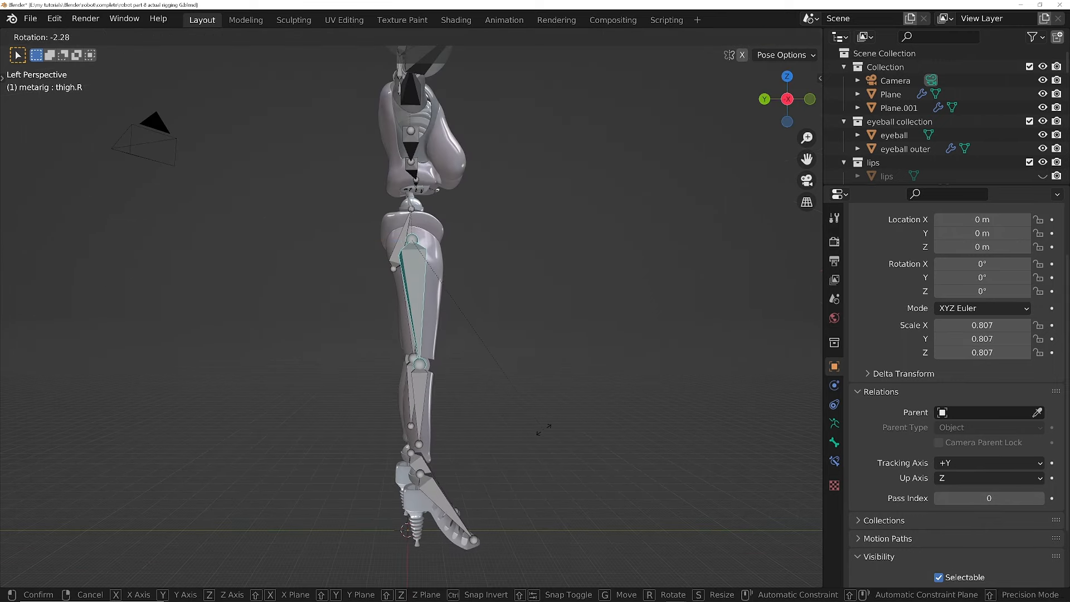
left_click(548, 428)
left_click(431, 394)
key("r")
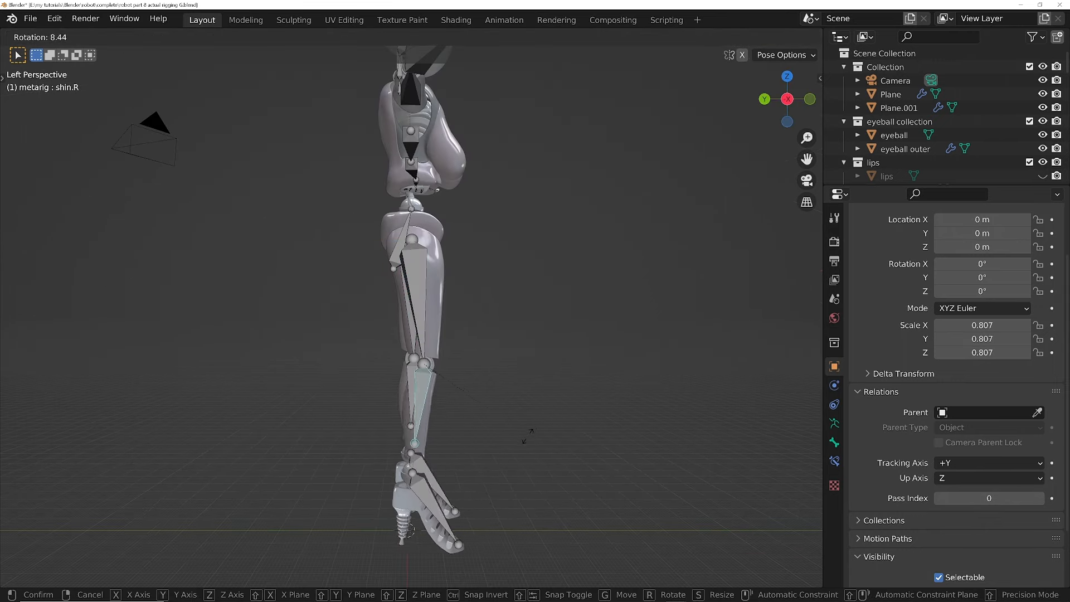
- Rotate the right shin bone about 14.3° and the right foot bone about -10° in the side view
left_click(516, 442)
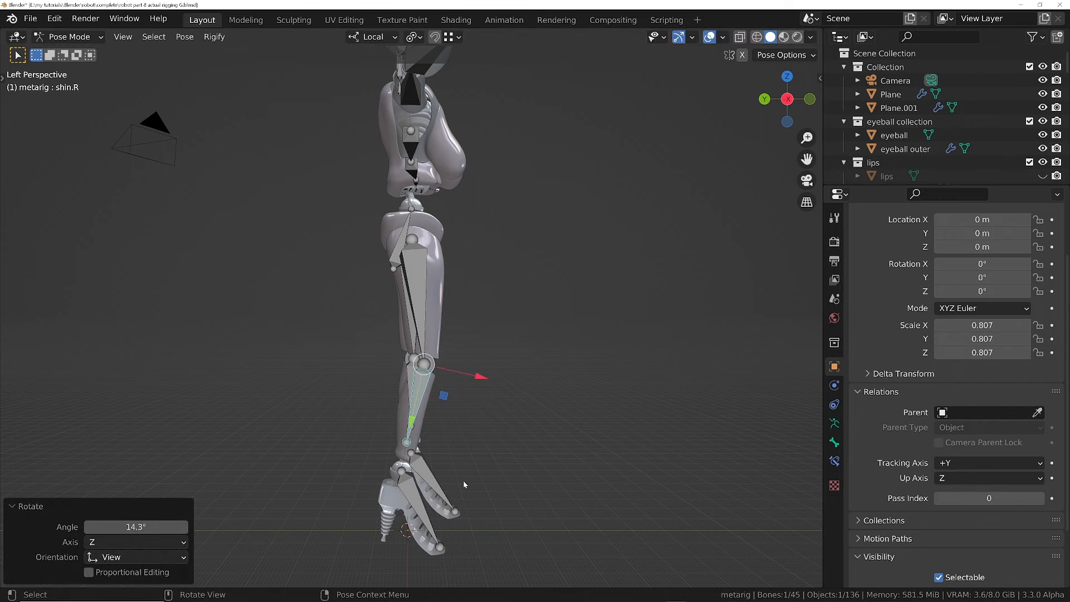
left_click(434, 502)
key("KP_5")
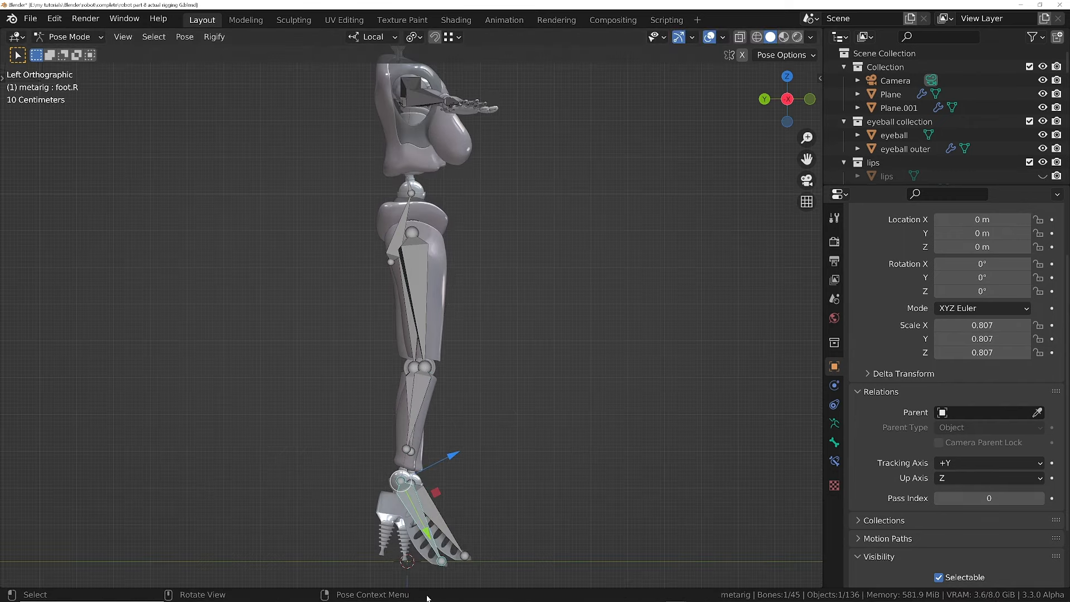
middle_click_drag(431, 534, 473, 390, "shift")
middle_click_drag(474, 389, 474, 344, "ctrl")
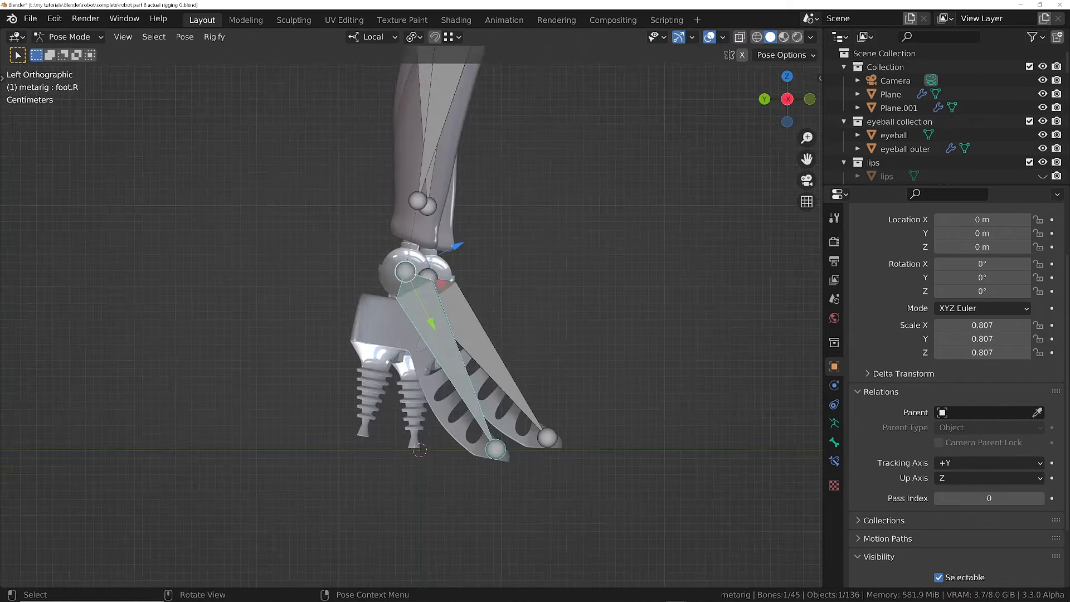
key("r")
left_click(589, 413)
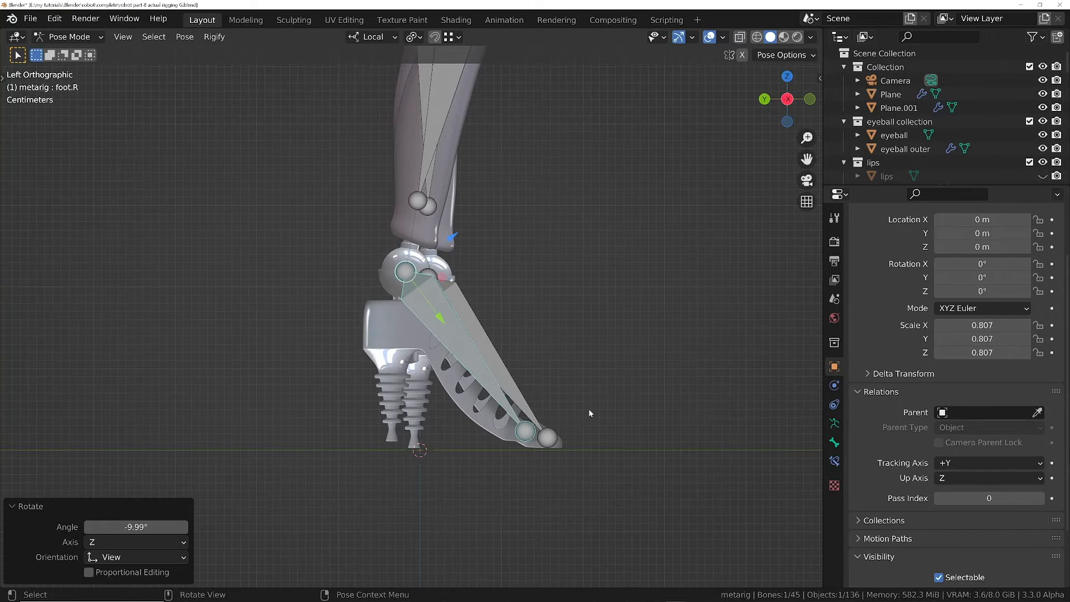
- Copy the pose of the right thigh, shin, foot and forearm bones and paste it X-flipped onto the opposite side
middle_click_drag(486, 296, 472, 265, "ctrl")
left_click(481, 209)
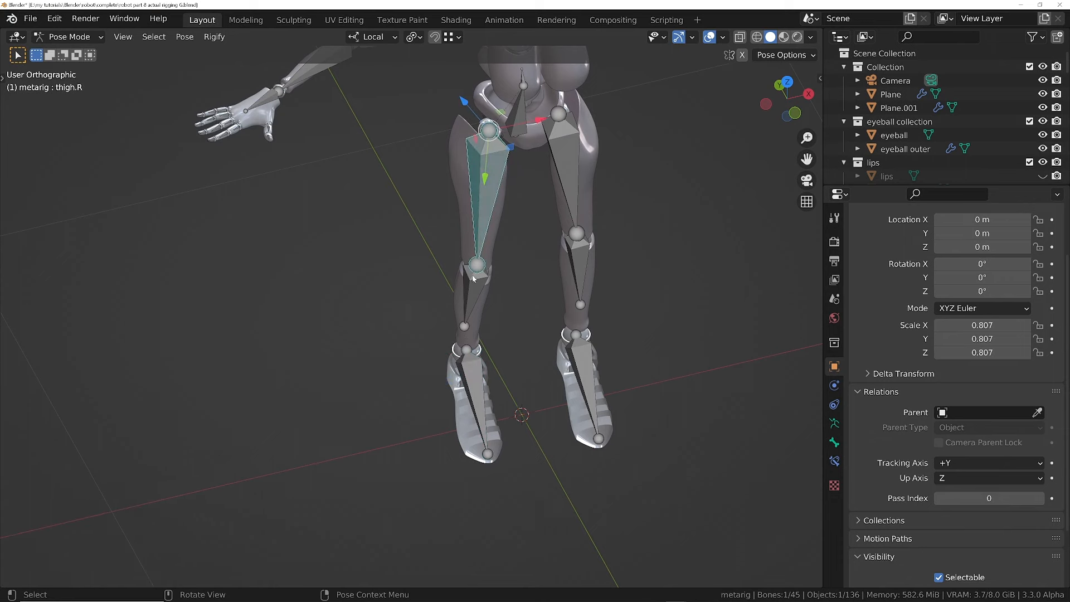
left_click(470, 306, "shift")
left_click(476, 386, "shift")
middle_click_drag(506, 177, 425, 292, "ctrl")
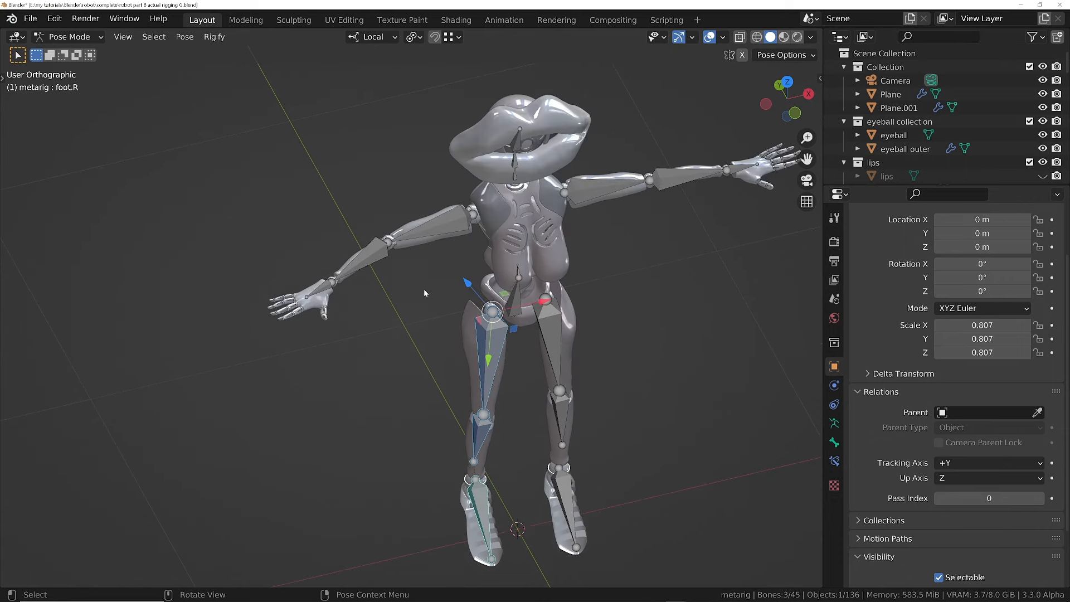
left_click(365, 265, "shift")
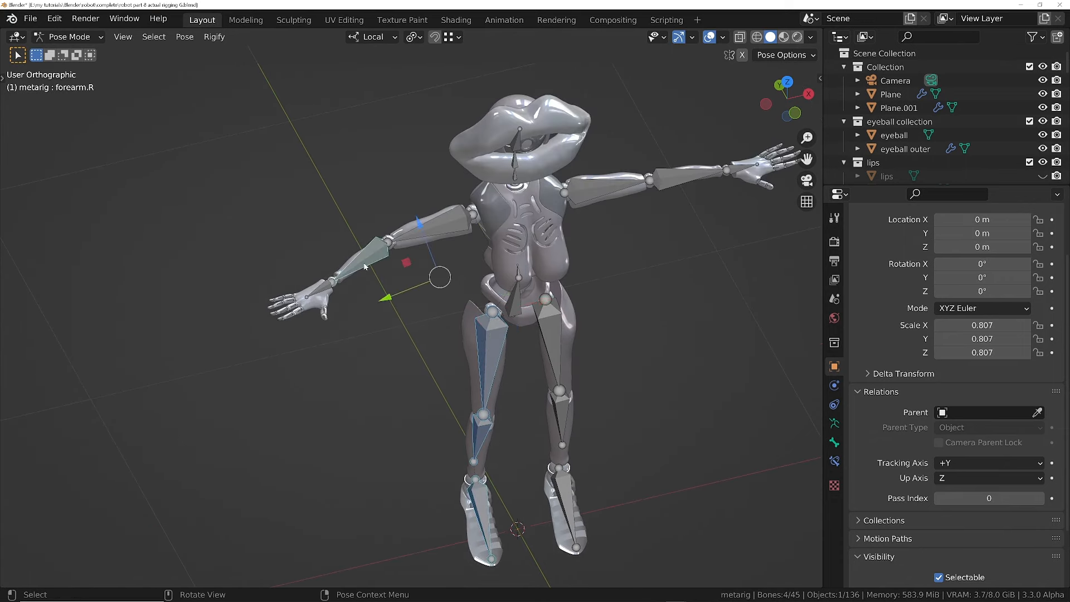
right_click(650, 237)
left_click(635, 198)
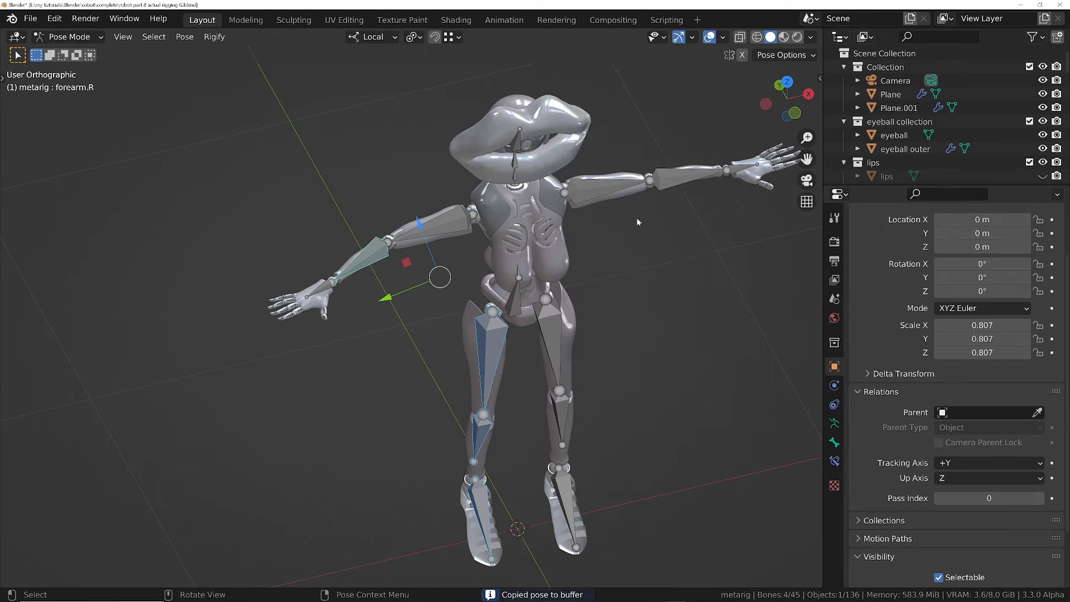
right_click(648, 260)
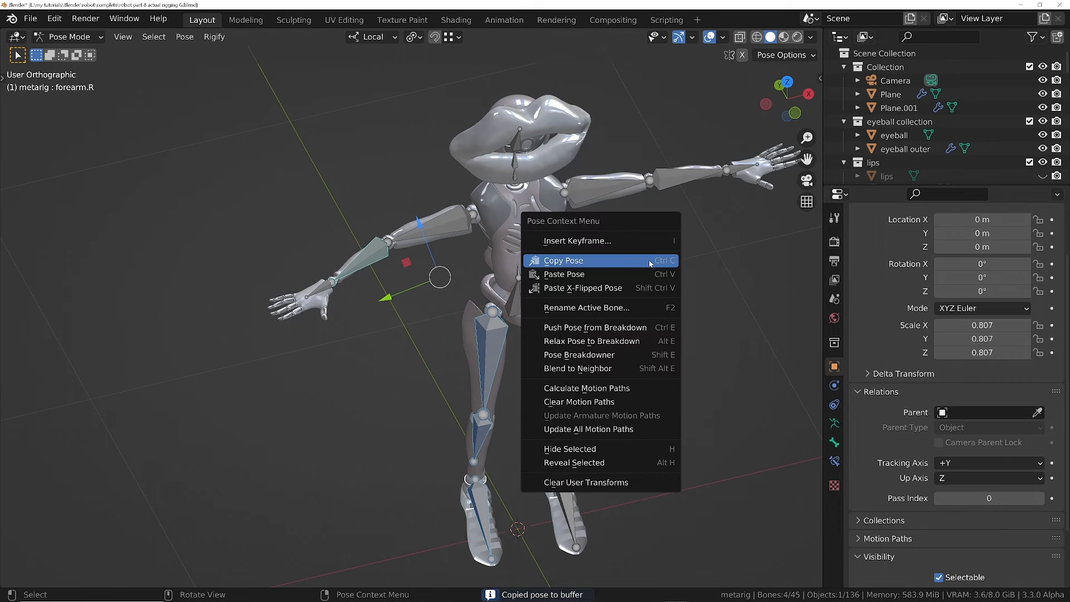
left_click(629, 288)
- Move the base spine bone about 0.038 m along its local Z so the feet rest on the ground line
middle_click_drag(552, 390, 523, 299)
left_click(519, 298)
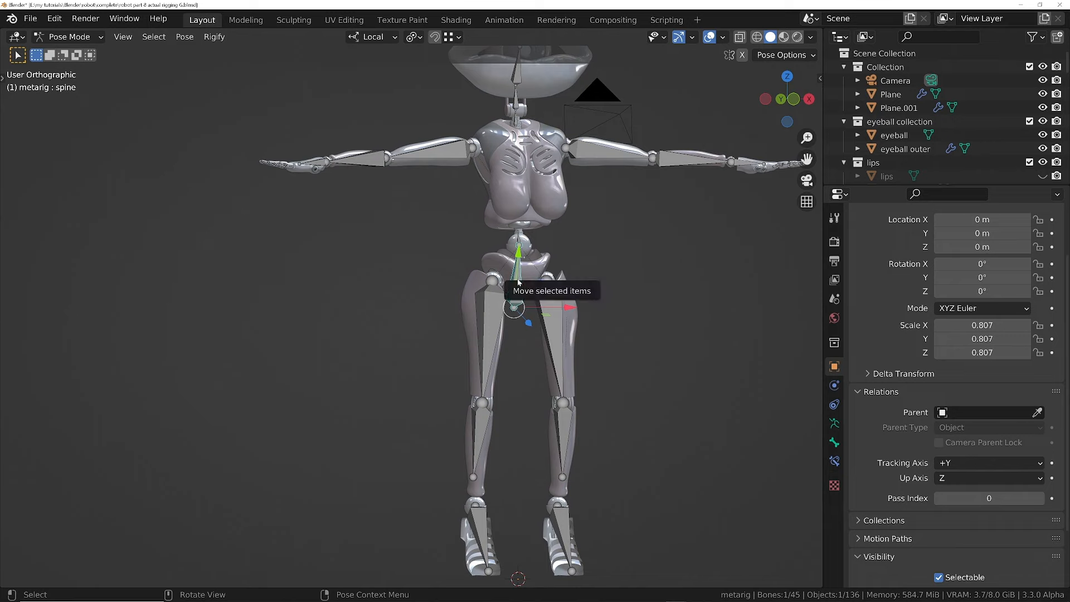
key("KP_1")
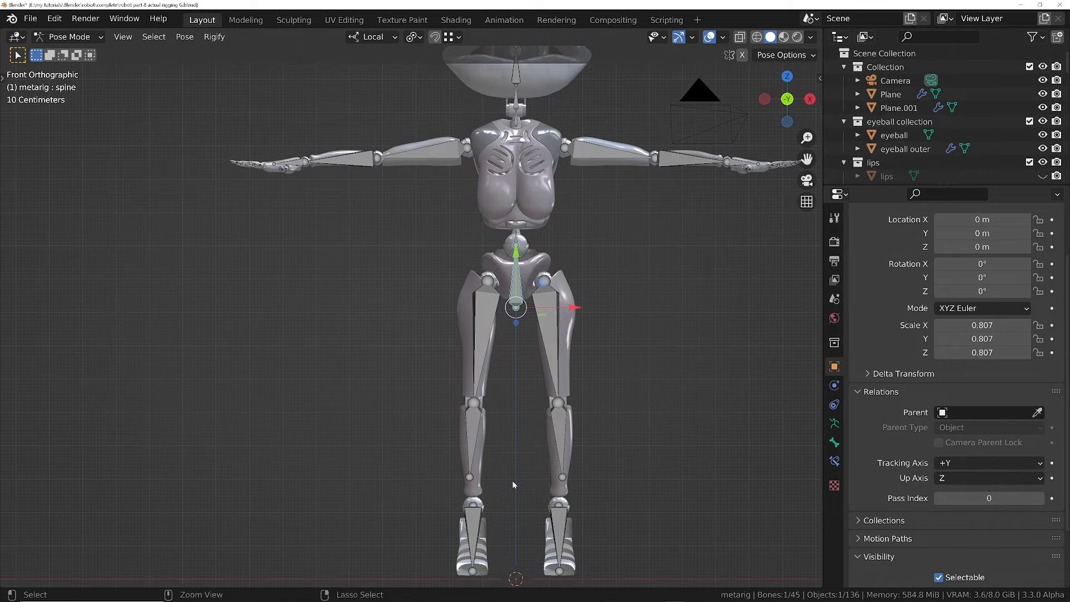
middle_click_drag(513, 485, 513, 458, "ctrl")
middle_click_drag(512, 479, 505, 306, "shift")
middle_click_drag(510, 458, 550, 315, "ctrl")
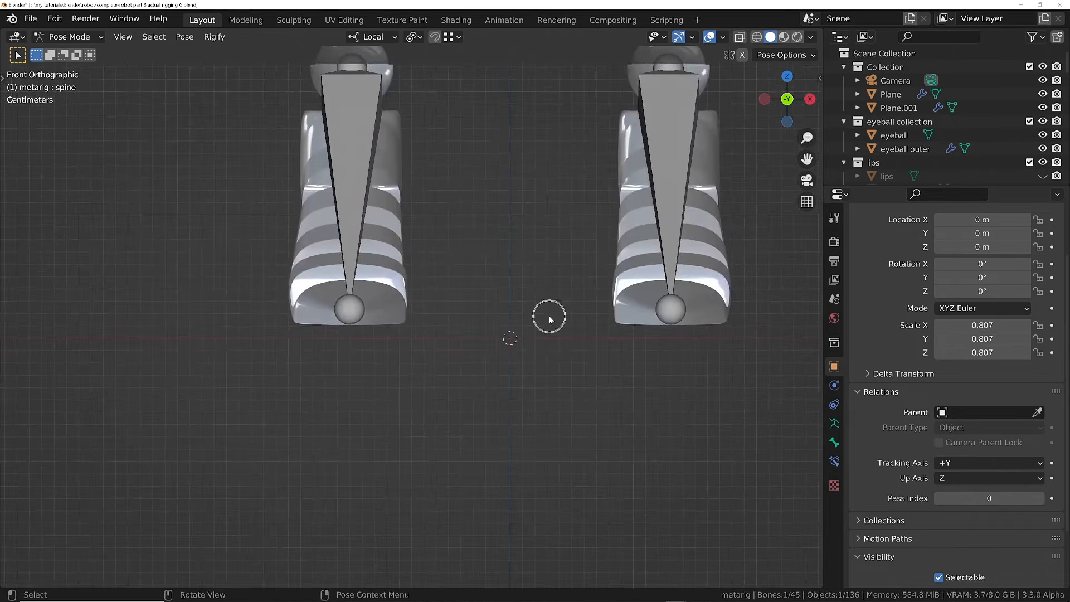
key("g")
key("z")
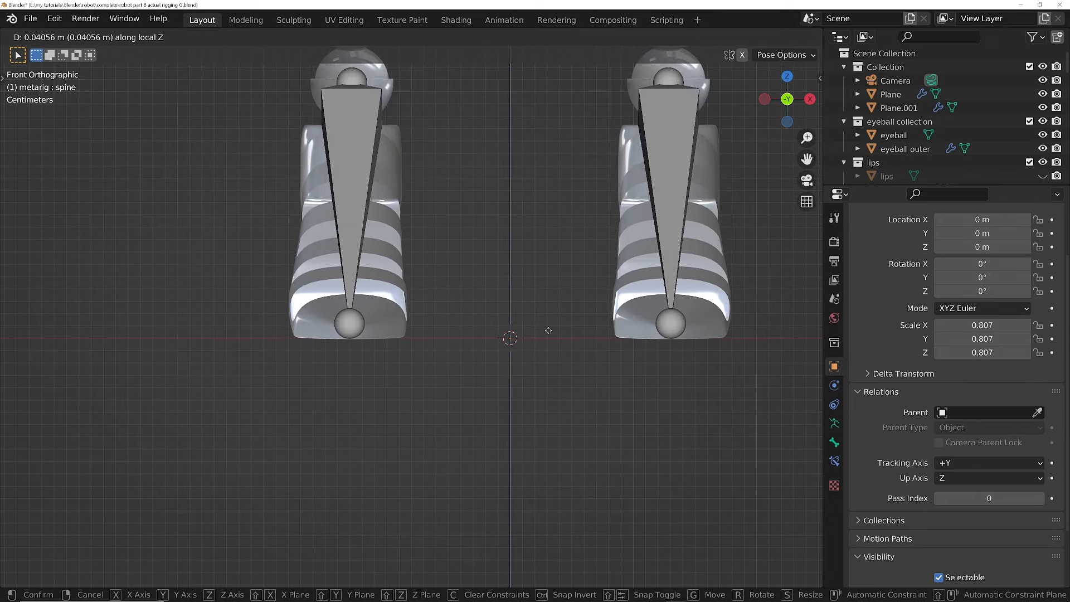
left_click(548, 333)
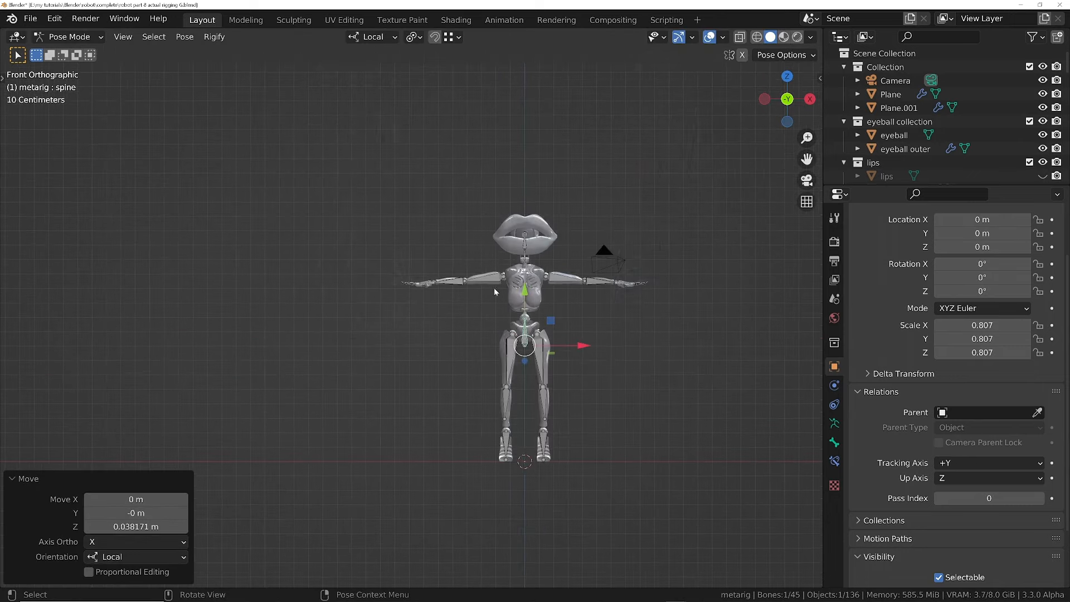
- Apply the metarig's current pose as its rest pose in Pose Mode
middle_click_drag(494, 288, 470, 309)
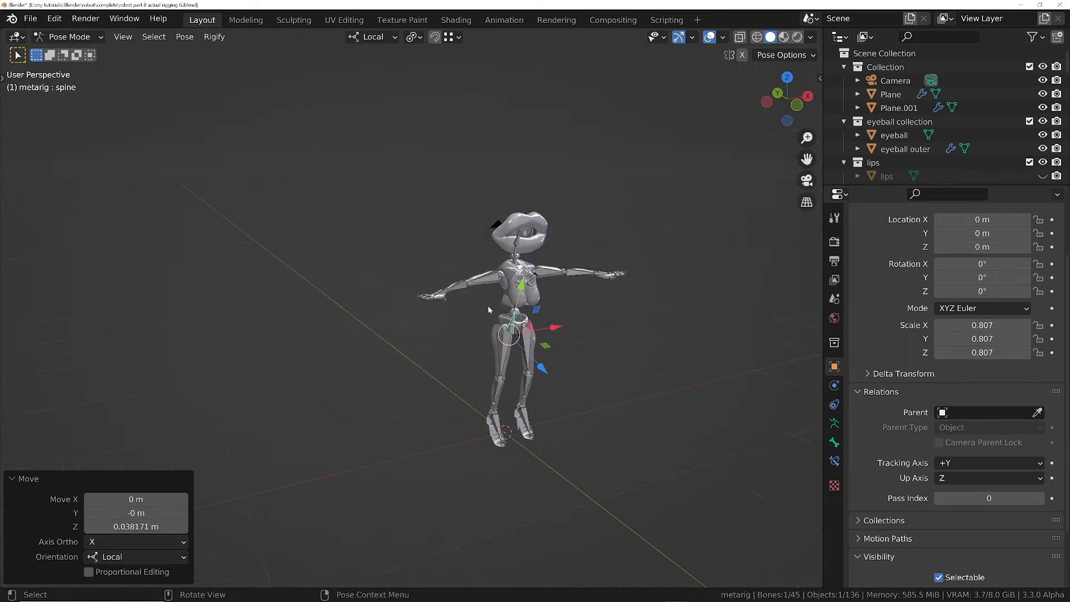
key("Tab")
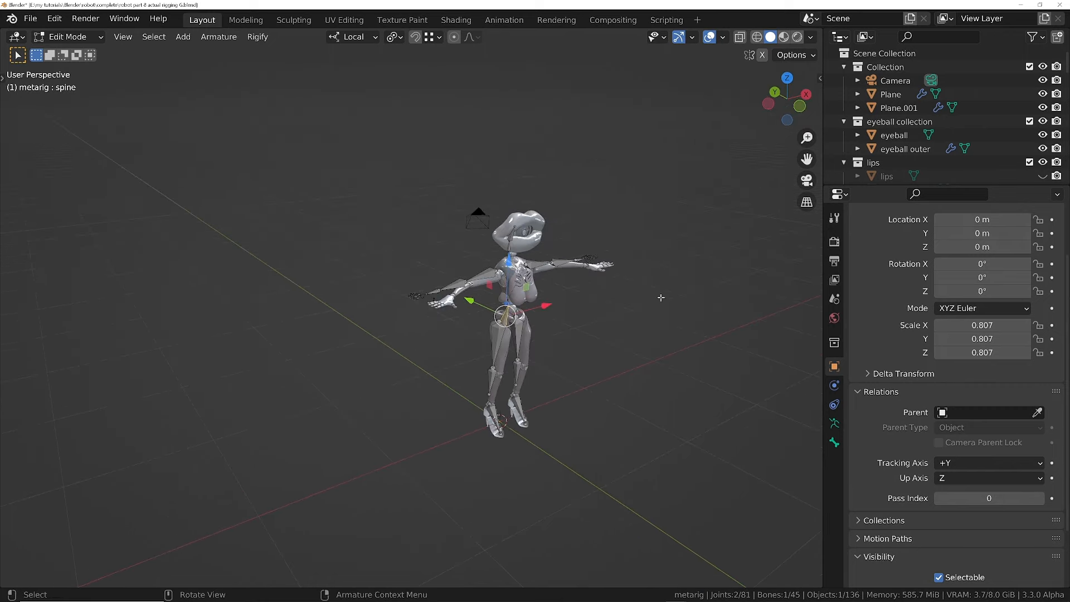
key("Tab")
key("ctrl+Tab")
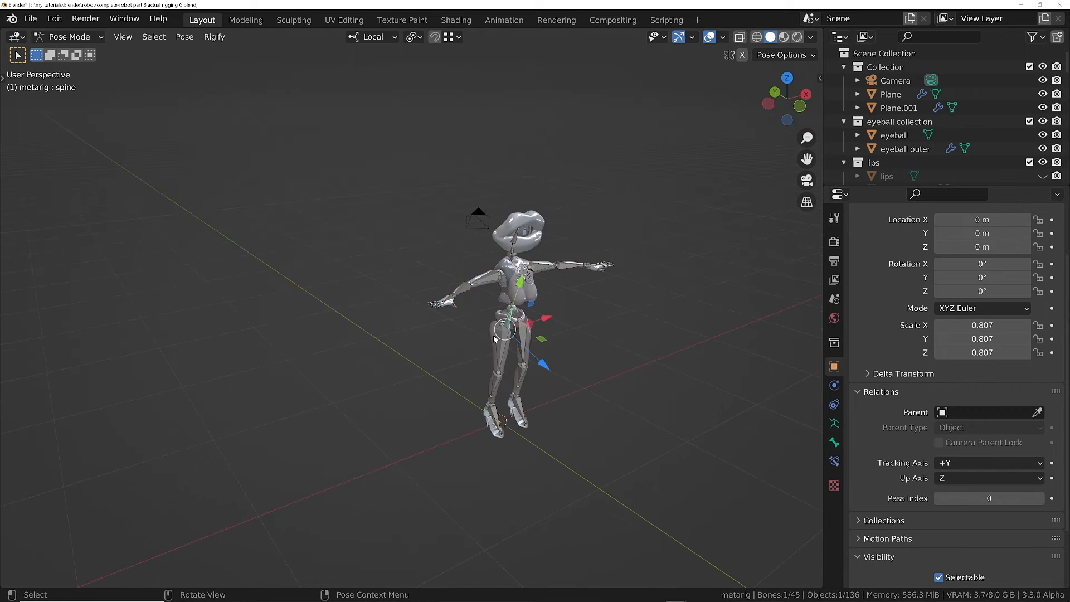
left_click(184, 36)
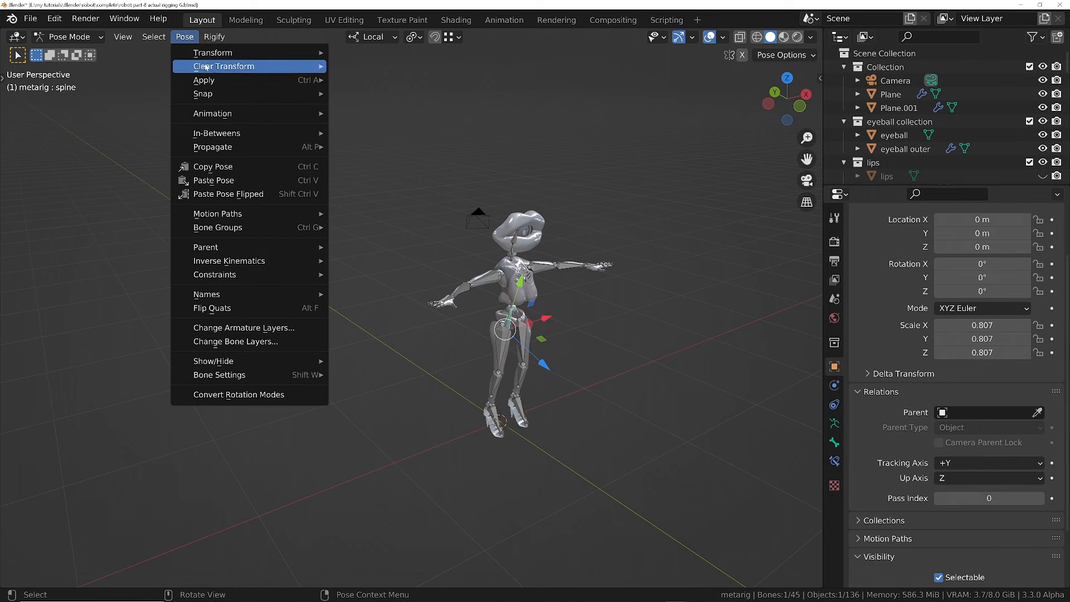
mouse_move(301, 80)
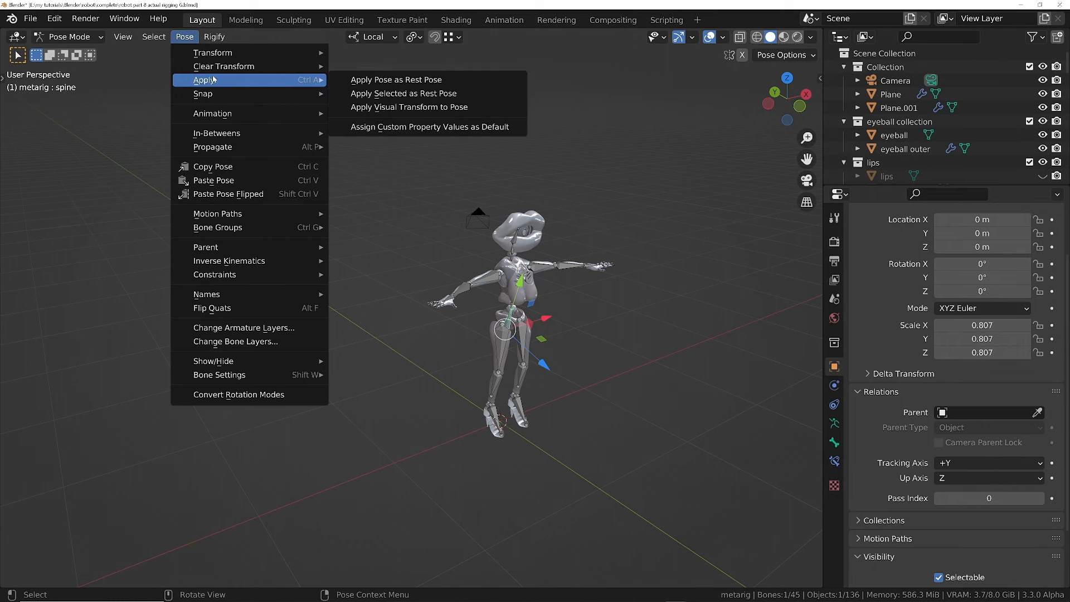
left_click(413, 81)
- Select the elbow and wrist joints of both arms in Edit Mode
key("Tab")
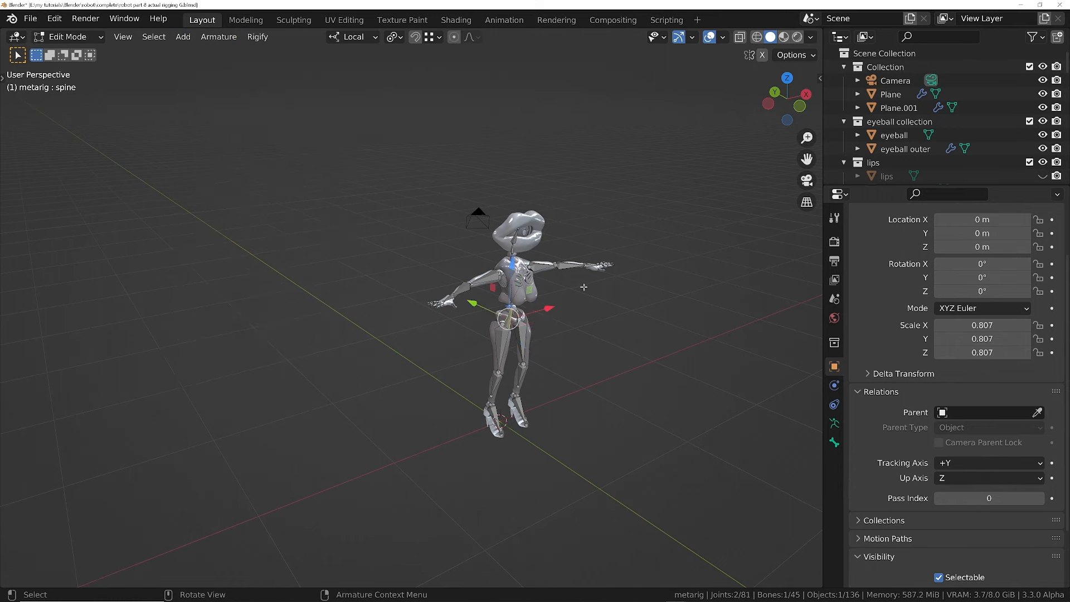
middle_click_drag(584, 287, 572, 320)
middle_click_drag(529, 292, 430, 261)
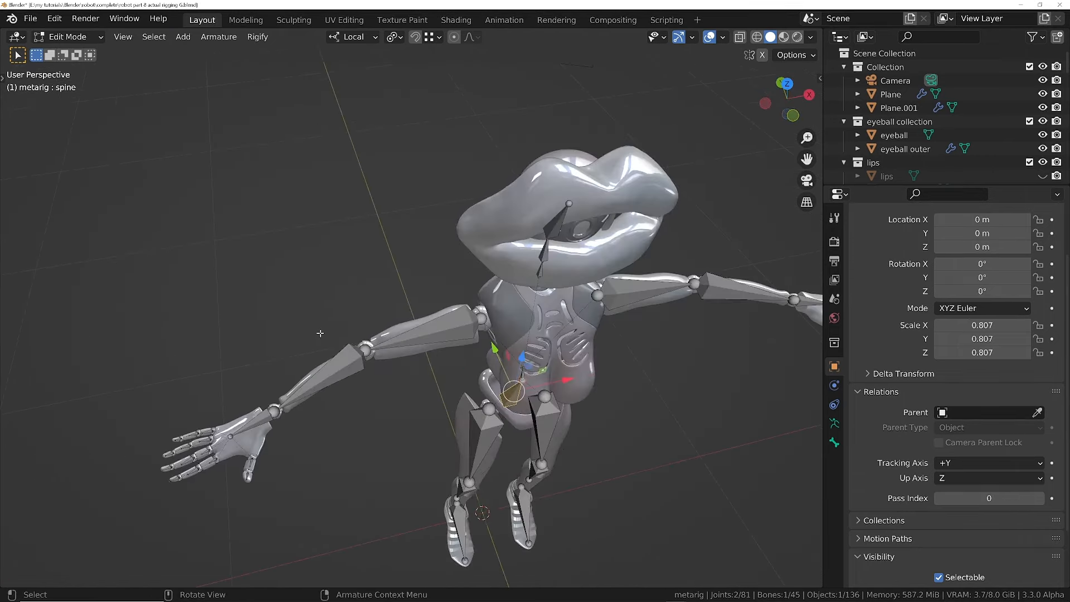
scroll(367, 325, "down", 2)
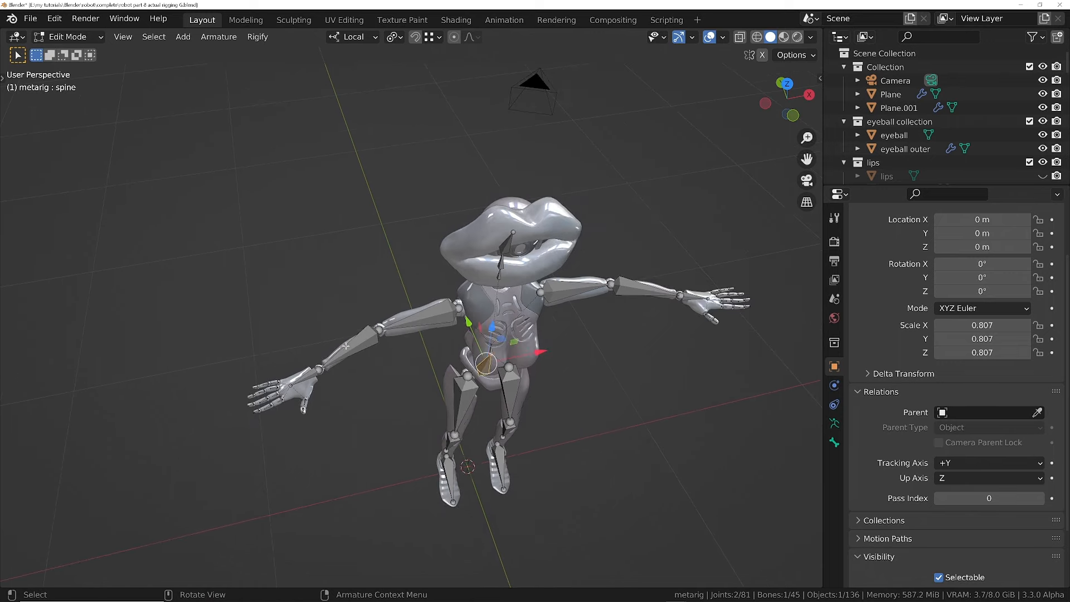
mouse_move(346, 346)
middle_mouse_down()
mouse_move(342, 381)
mouse_move(336, 355)
middle_mouse_up()
left_click(328, 363)
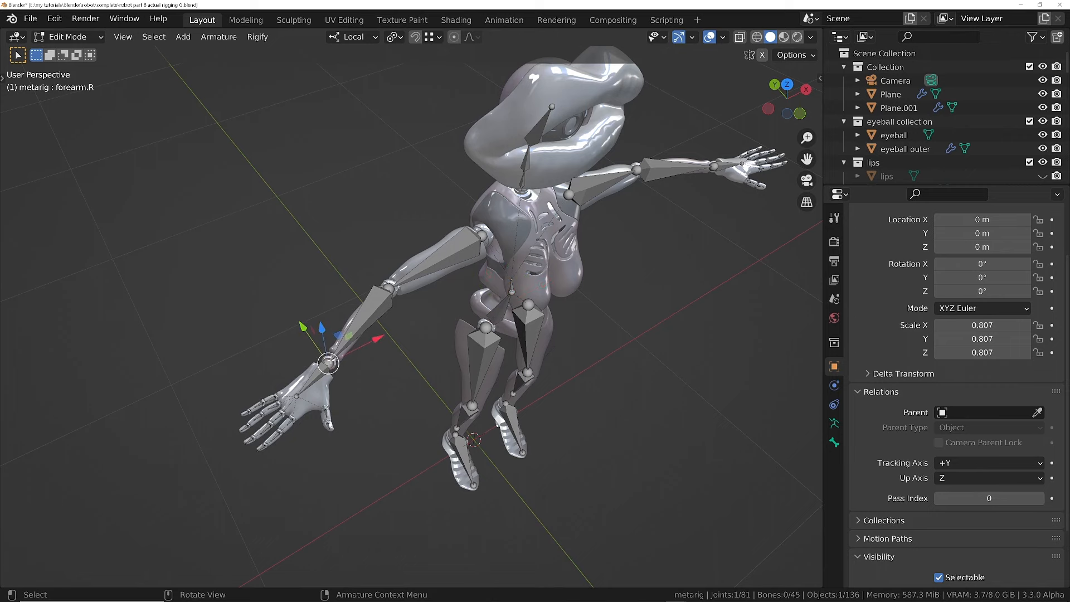
left_click(359, 325)
middle_click_drag(359, 325, 409, 339)
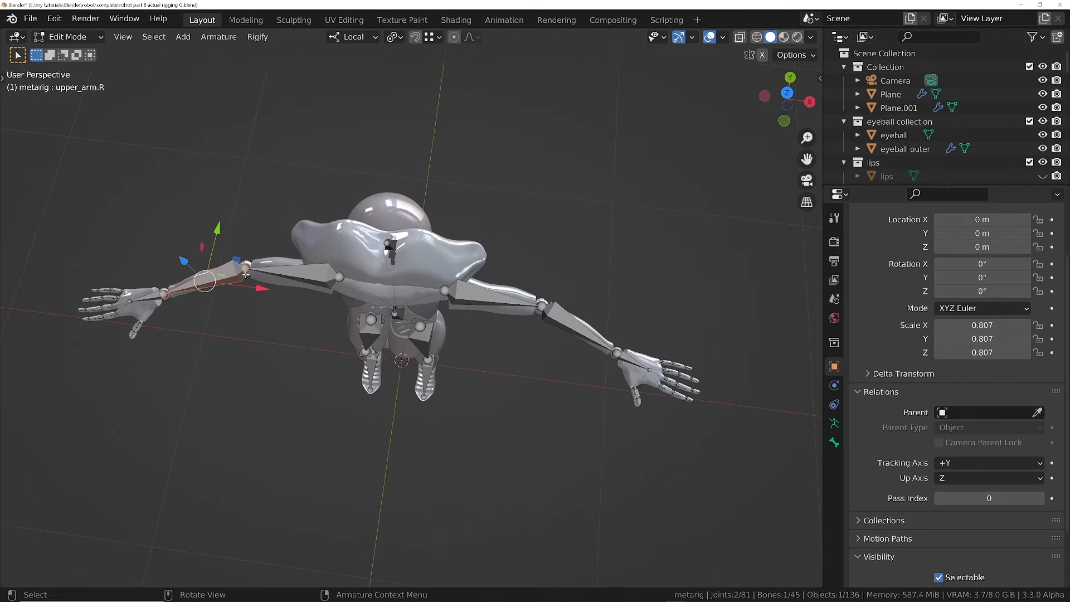
left_click(542, 308, "shift")
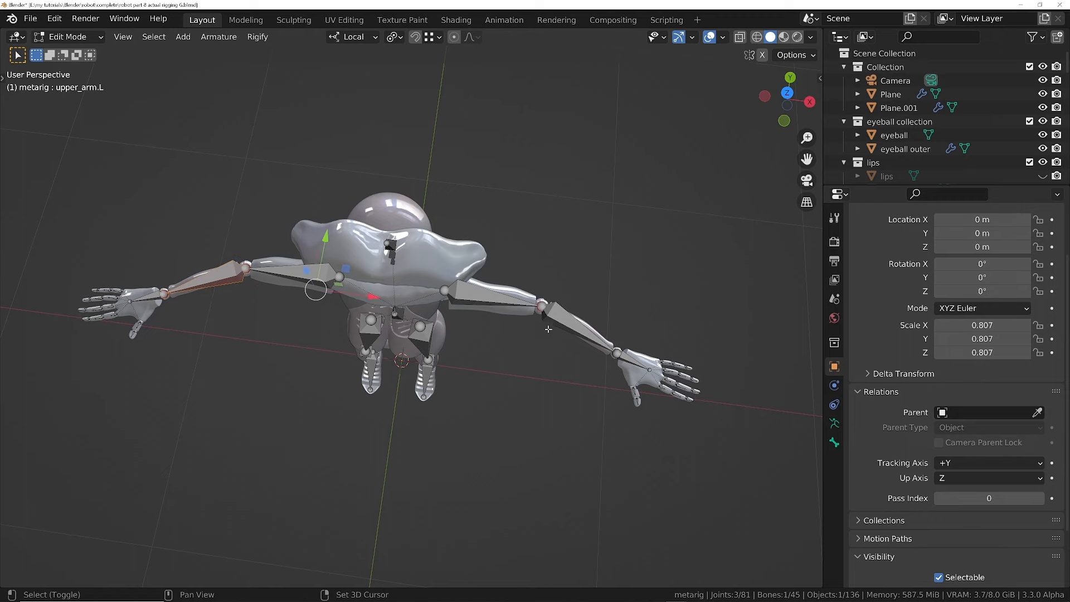
left_click(617, 354, "shift")
- Add the ankle joints at the start of both foot bones to the selection
middle_click_drag(461, 338, 476, 291)
middle_click_drag(320, 478, 388, 374, "shift")
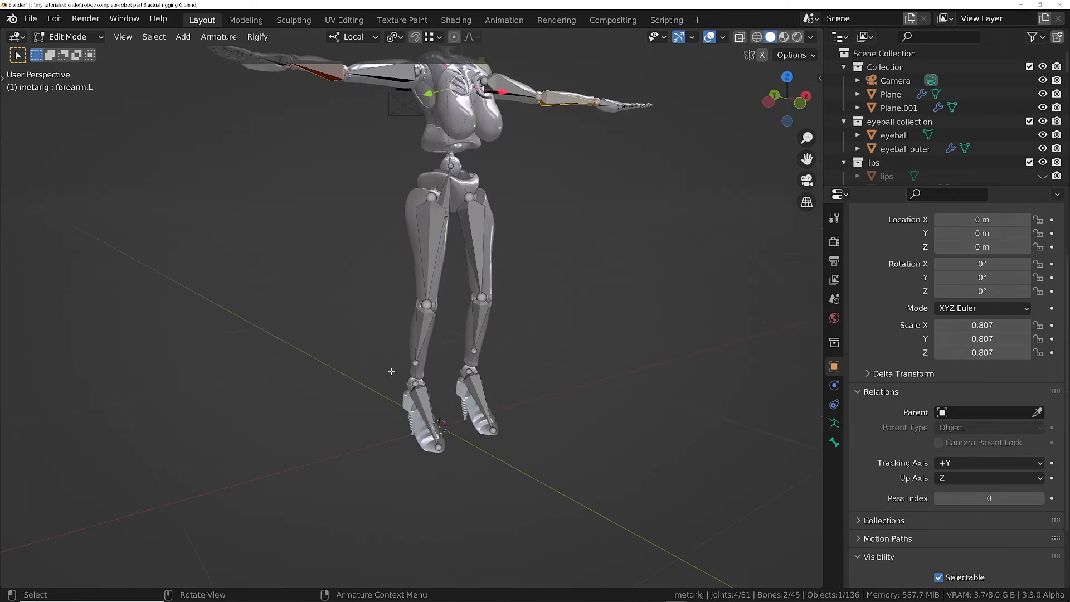
middle_click_drag(430, 196, 425, 413, "shift")
middle_click_drag(424, 413, 485, 419)
middle_click_drag(490, 306, 513, 141, "shift")
middle_click_drag(490, 329, 524, 340)
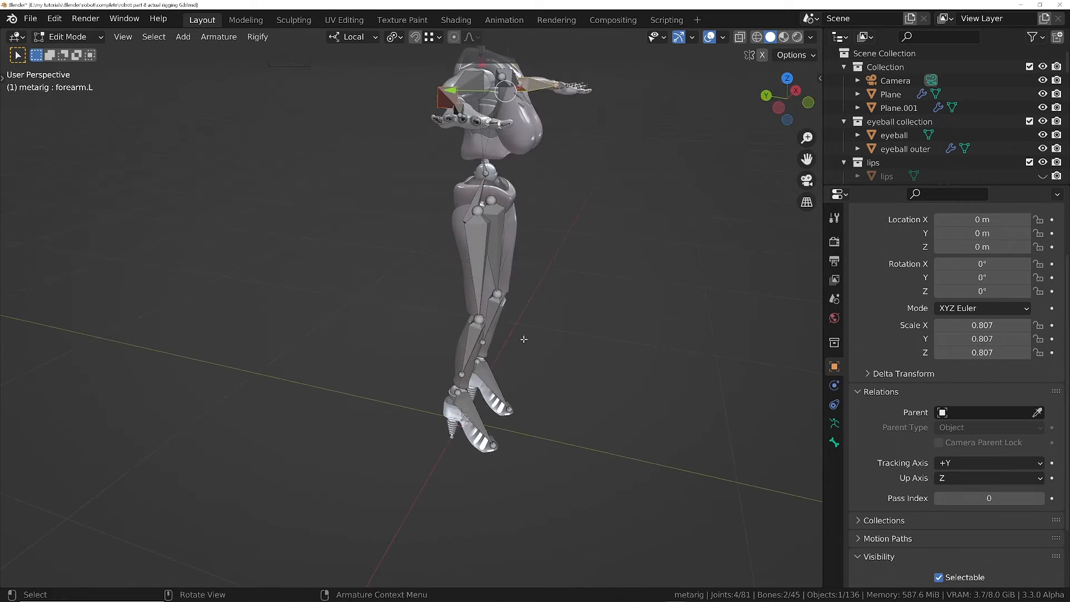
middle_click_drag(402, 436, 502, 344, "ctrl")
left_click(513, 347, "shift")
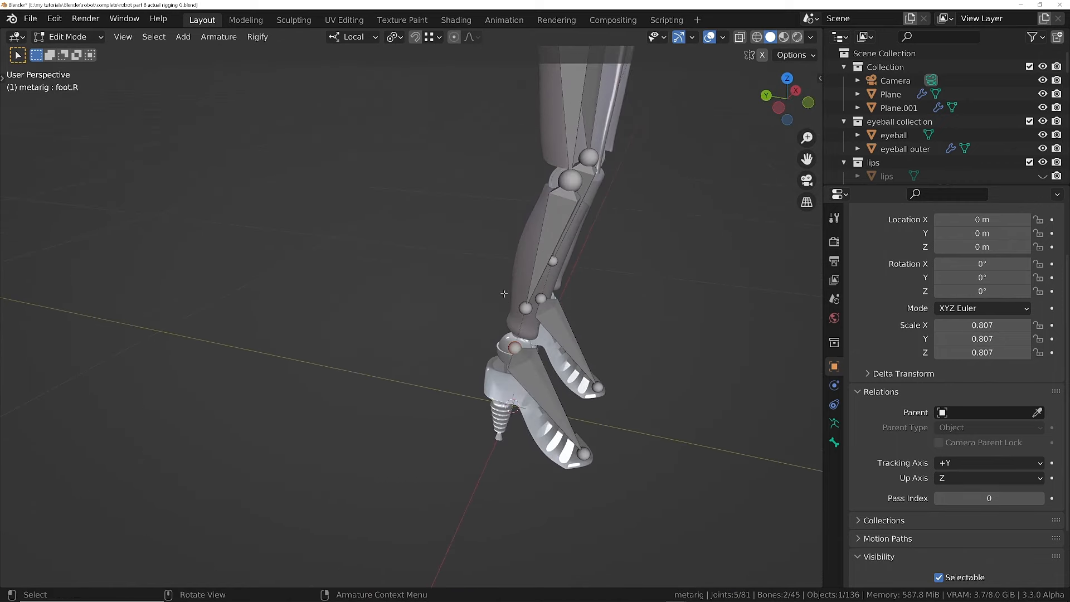
middle_click_drag(571, 301, 563, 302)
left_click(569, 299, "shift")
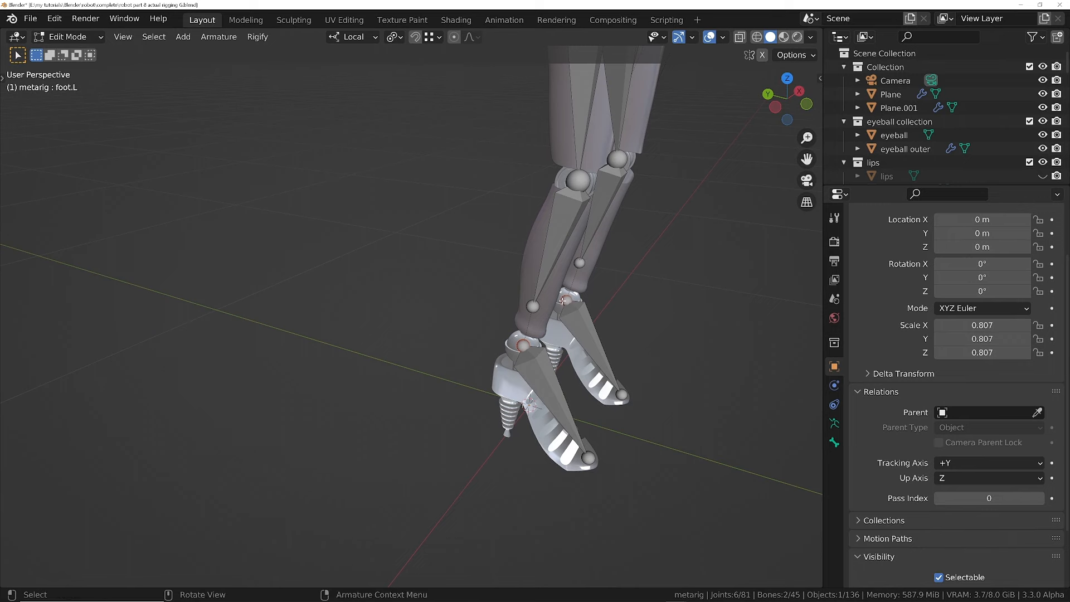
- Extrude new bones from the selected elbow, wrist and ankle joints about 0.188 m along local Y
scroll(557, 312, "down", 5)
scroll(528, 327, "up", 2)
key("e")
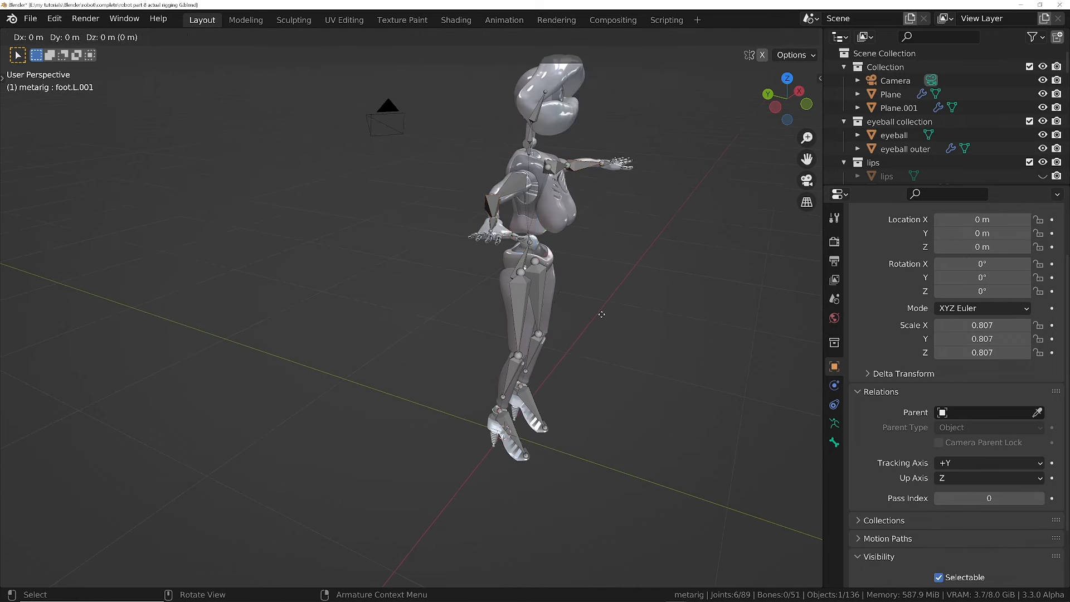
key("y")
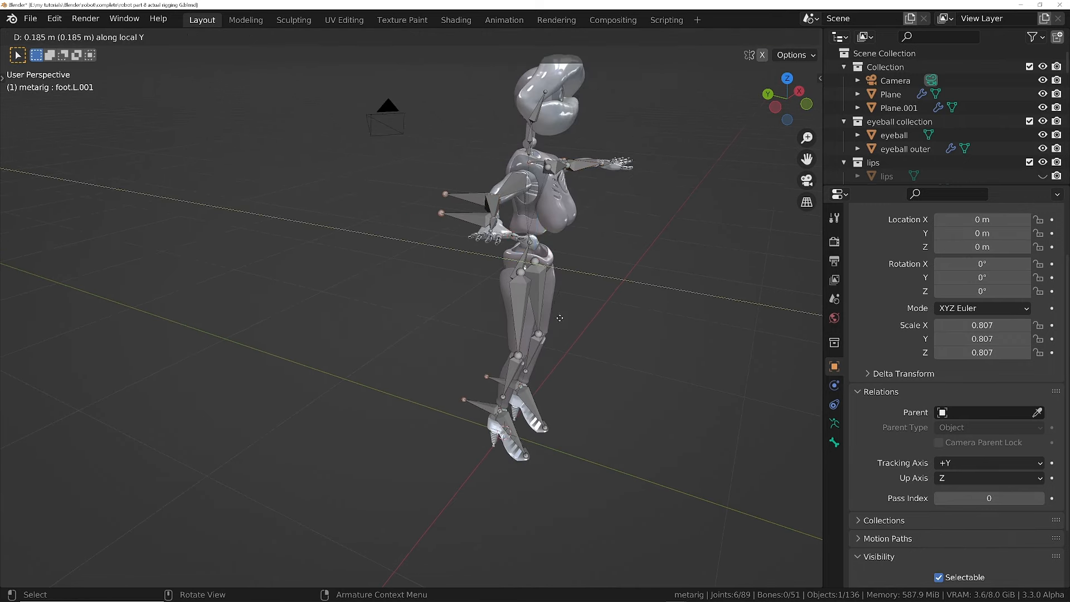
left_click(559, 317)
middle_click_drag(519, 202, 457, 282)
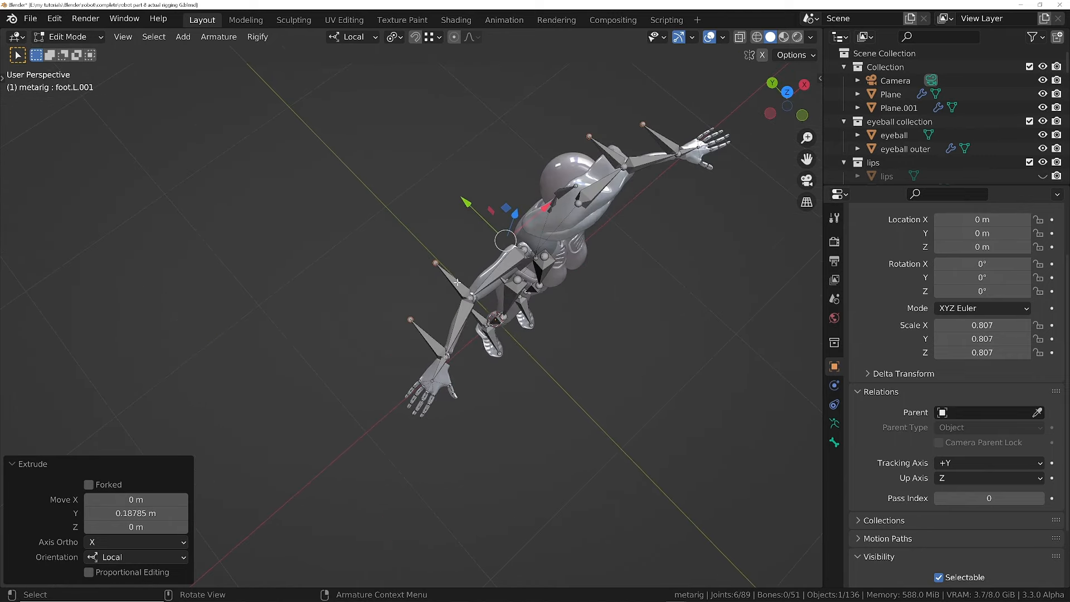
- Try to select the extruded elbow and wrist bones of the right arm in Edit Mode
key("ctrl+Tab")
key("Tab")
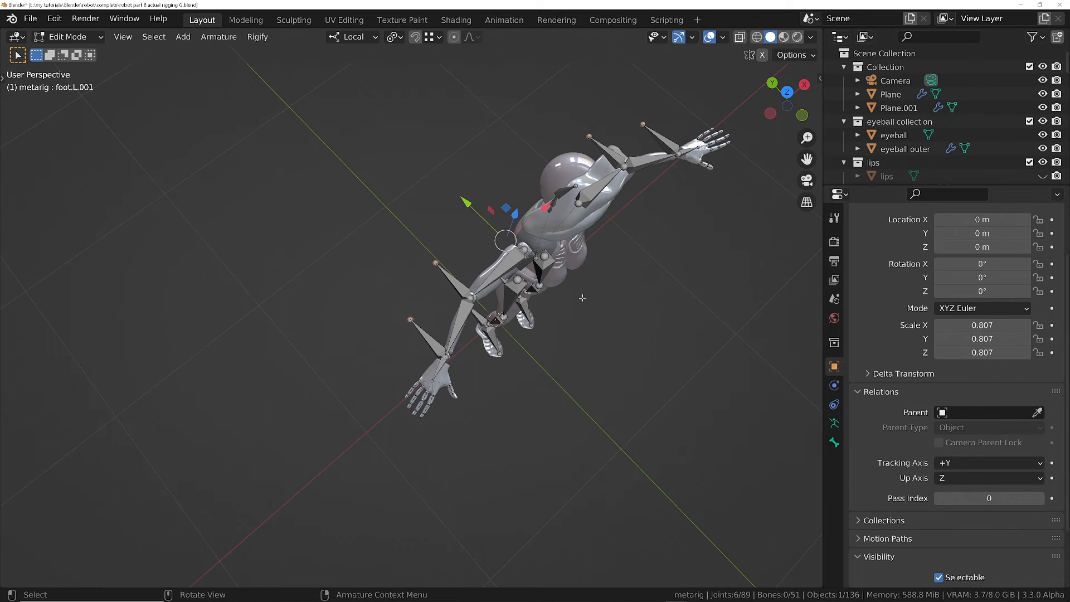
left_click(454, 290, "shift")
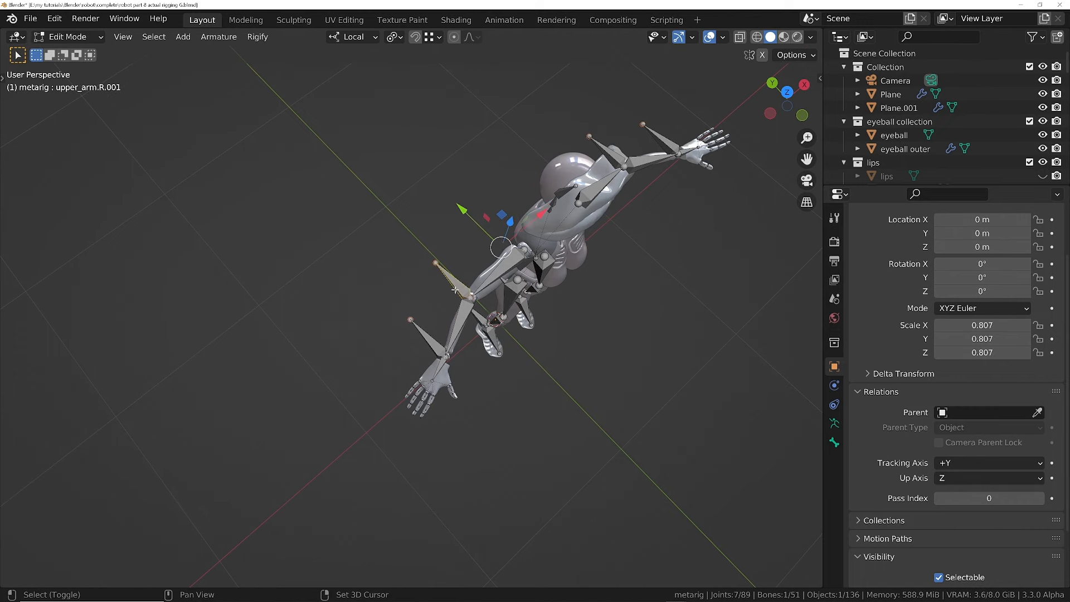
left_click(427, 345, "shift")
scroll(457, 329, "up", 2)
middle_click_drag(468, 373, 454, 327)
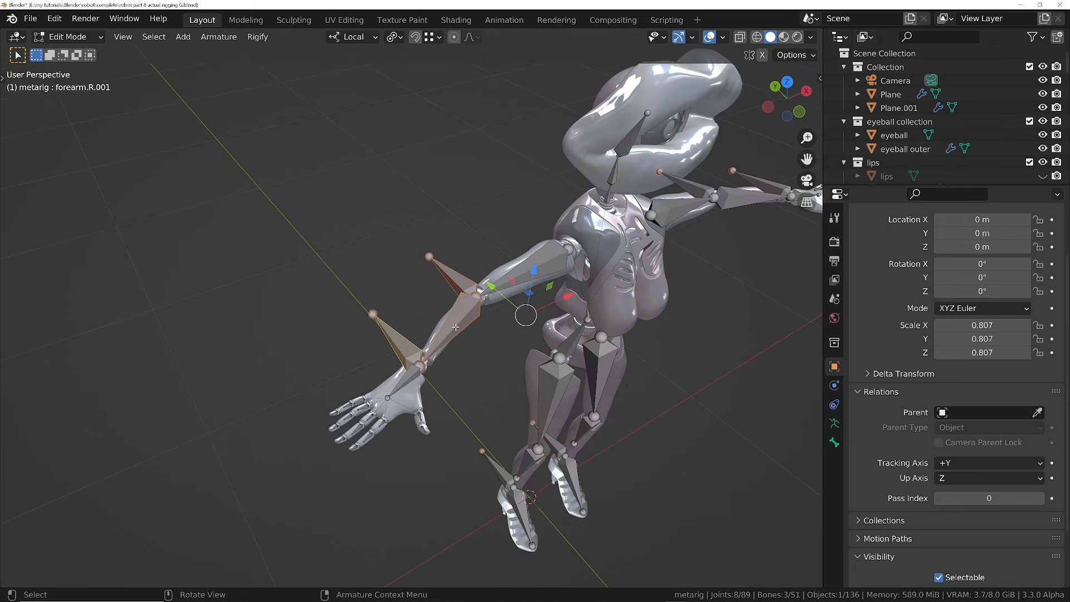
left_click(449, 284)
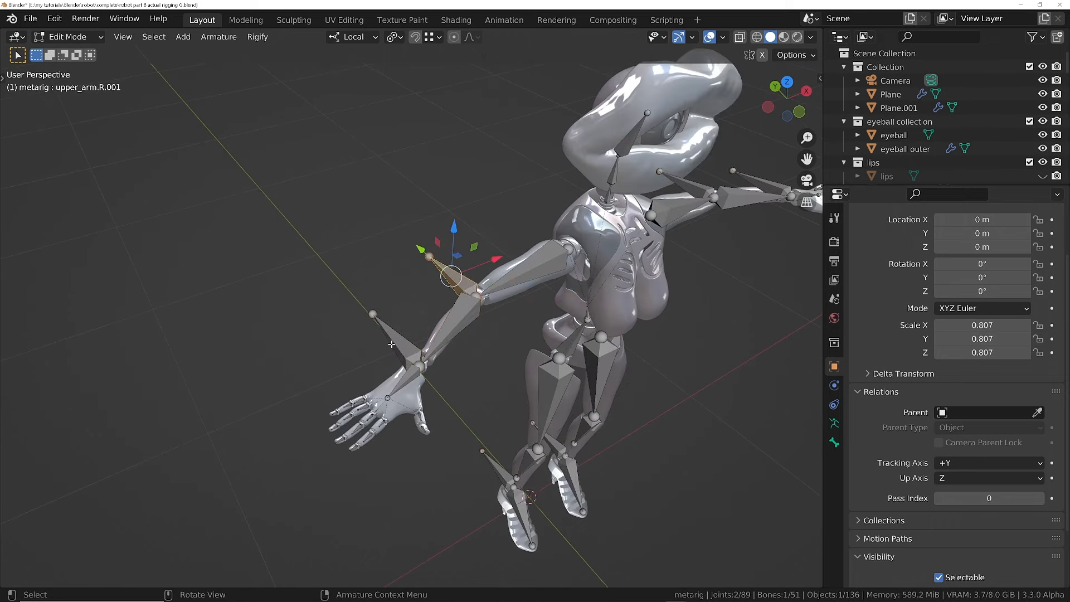
left_click(392, 344)
left_click(457, 271)
left_click(464, 322)
left_click(452, 276)
- Select the six extruded bones at both elbows, wrists and ankles in Pose Mode
middle_click_drag(470, 219, 401, 273, "ctrl")
key("ctrl+Tab")
left_click(370, 336)
left_click(434, 291)
left_click(457, 258, "shift")
left_click(632, 193, "shift")
left_click(689, 193, "shift")
mouse_move(668, 223)
middle_mouse_down()
mouse_move(677, 226)
mouse_move(652, 215)
middle_mouse_up()
left_click(508, 422, "shift")
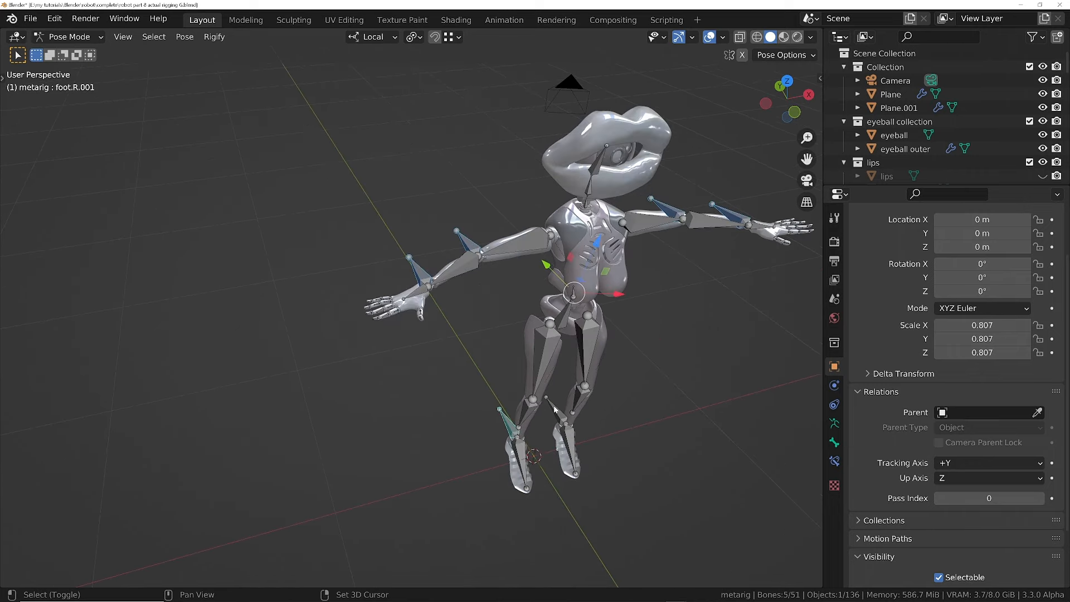
left_click(554, 406, "shift")
- Clear the parent of the six selected bones in Edit Mode
key("Tab")
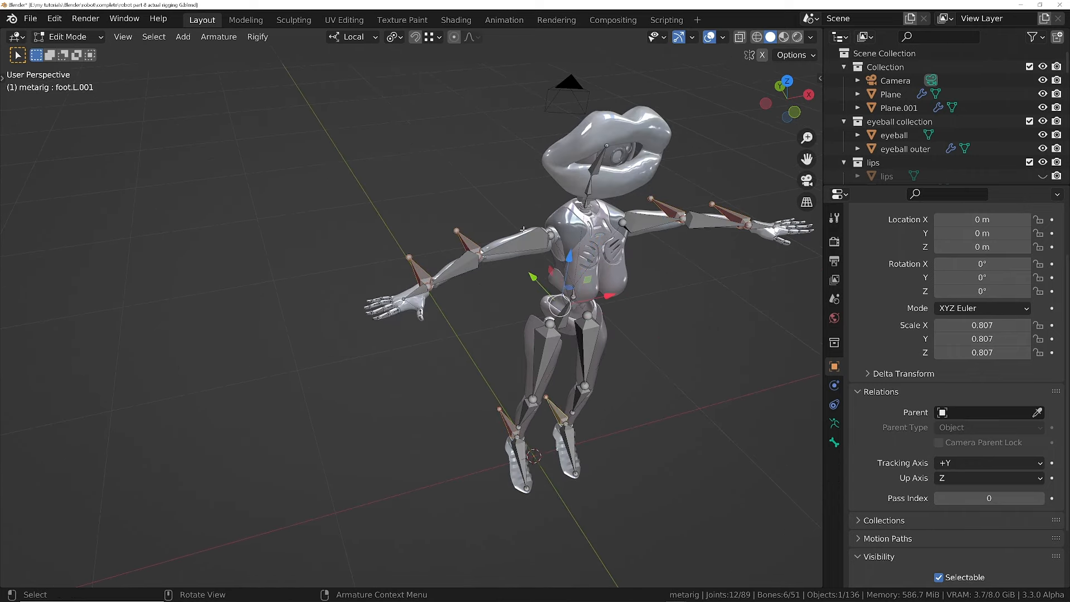
middle_click_drag(522, 229, 558, 239)
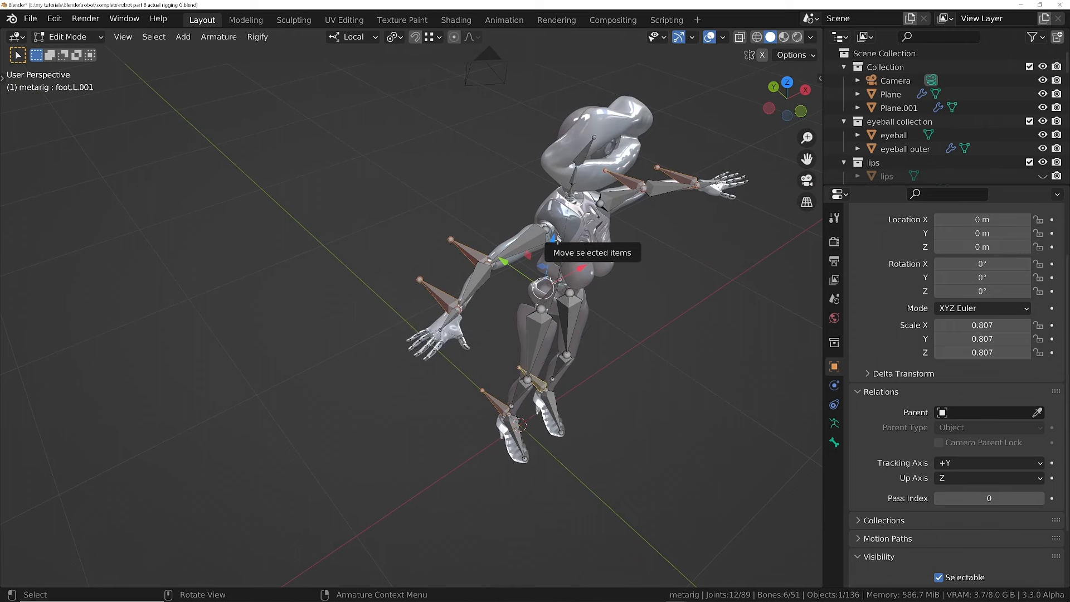
key("alt+p")
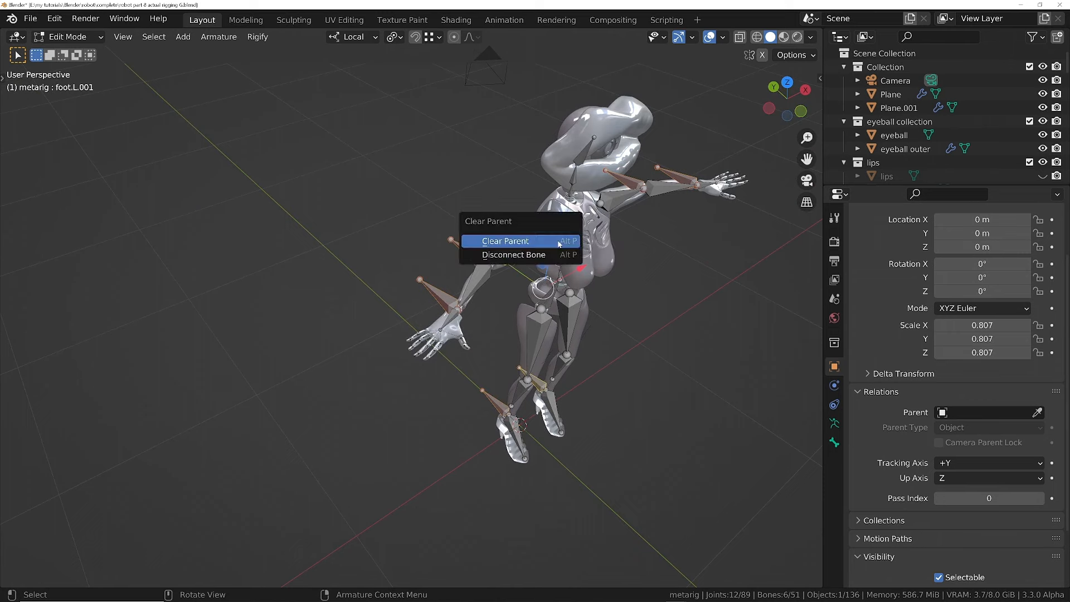
left_click(529, 241)
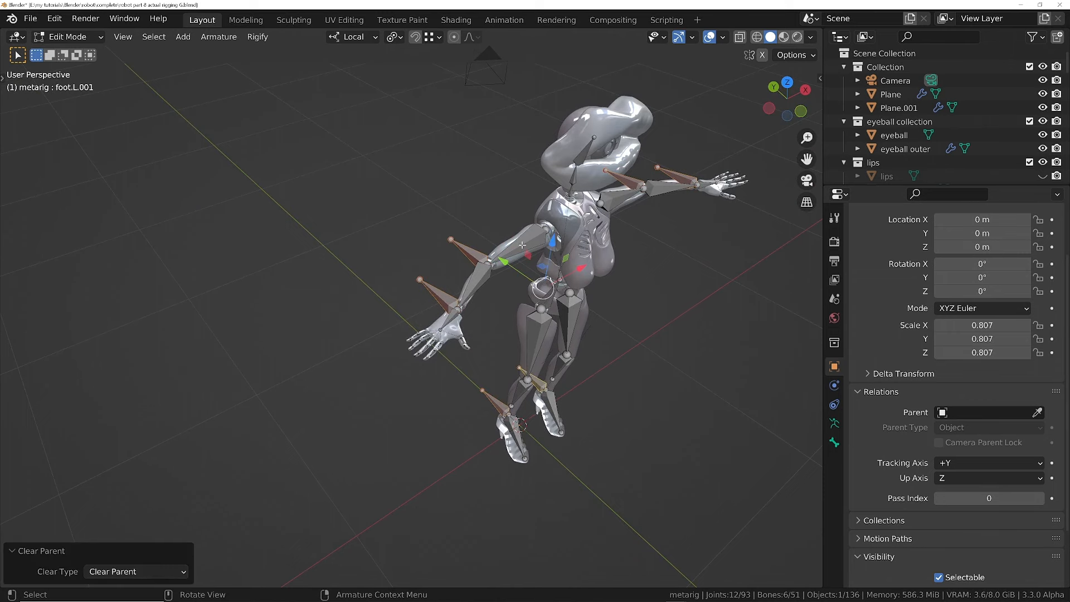
- Move the two extruded elbow bones about 0.37 m along local Y, behind the arms
left_click(468, 249)
left_click(637, 182, "shift")
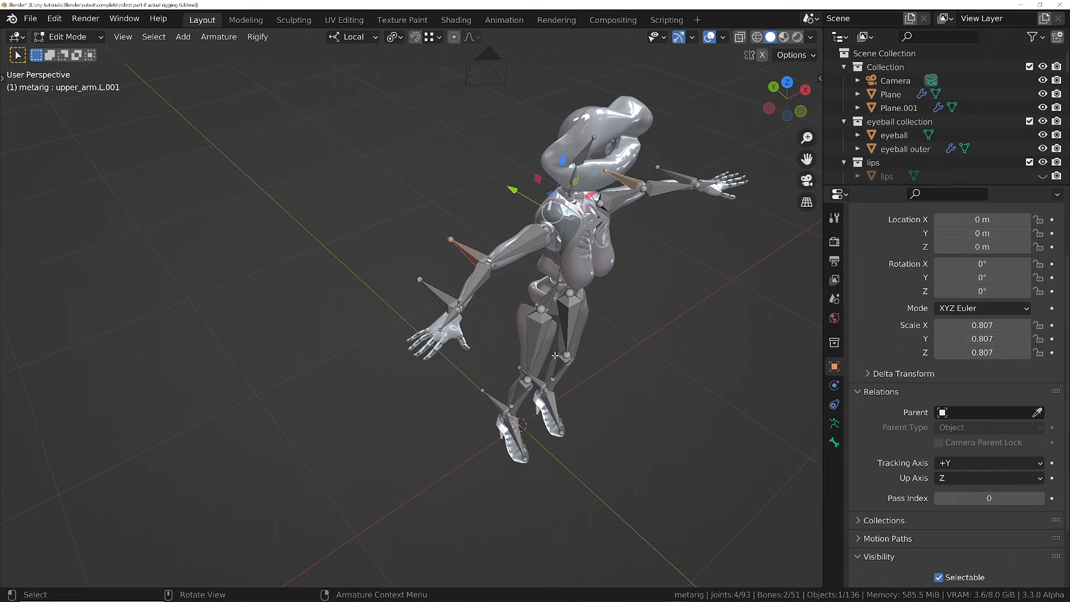
key("g")
key("y")
key("y")
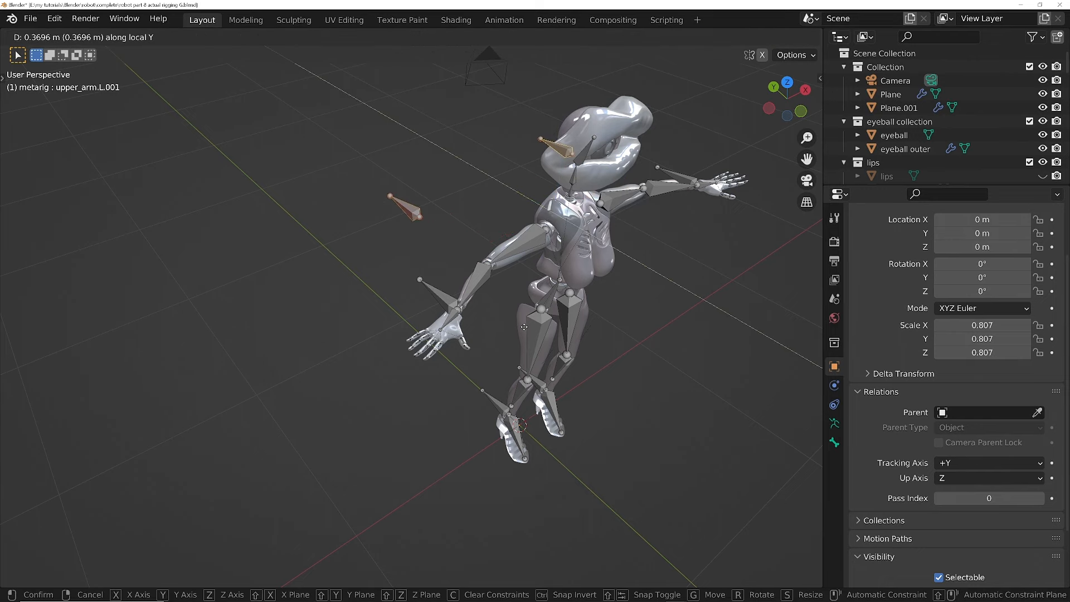
left_click(524, 327)
- Extrude new bones from both knee joints about -0.184 m along local Y, towards the front
middle_click_drag(524, 327, 532, 389)
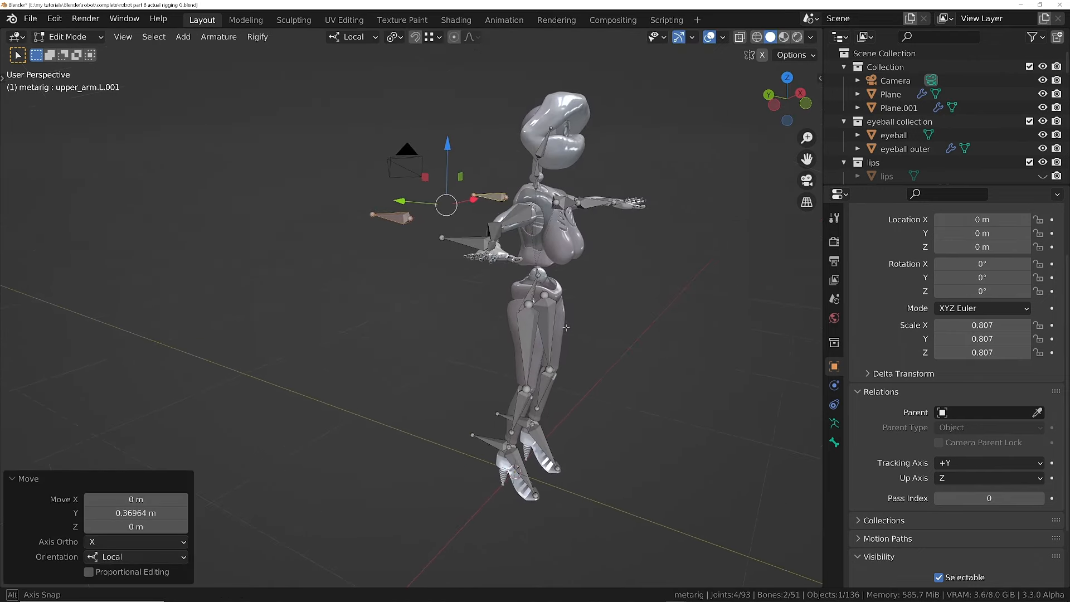
left_click(527, 389)
left_click(552, 379, "shift")
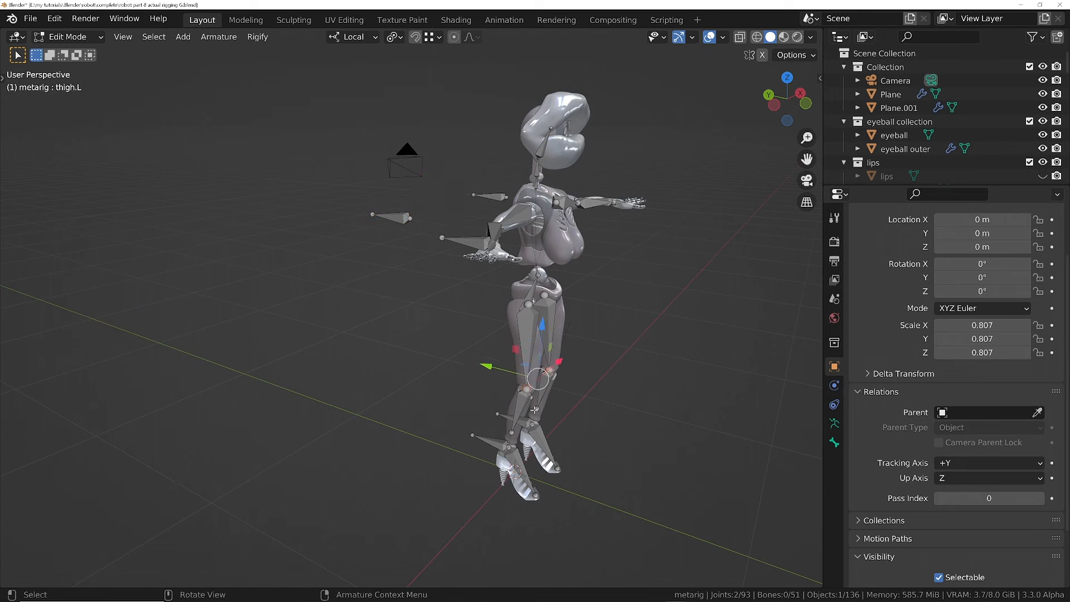
key("e")
key("y")
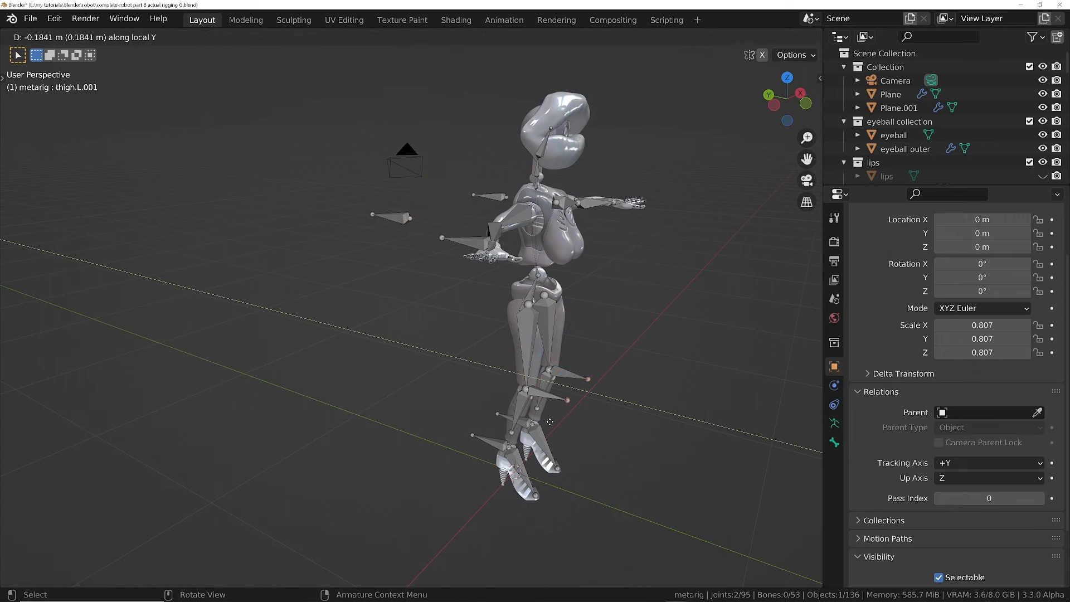
left_click(551, 393)
- Clear the parent of both new knee bones and move them about -0.57 m along local Y
left_click(551, 393)
left_click(577, 381, "shift")
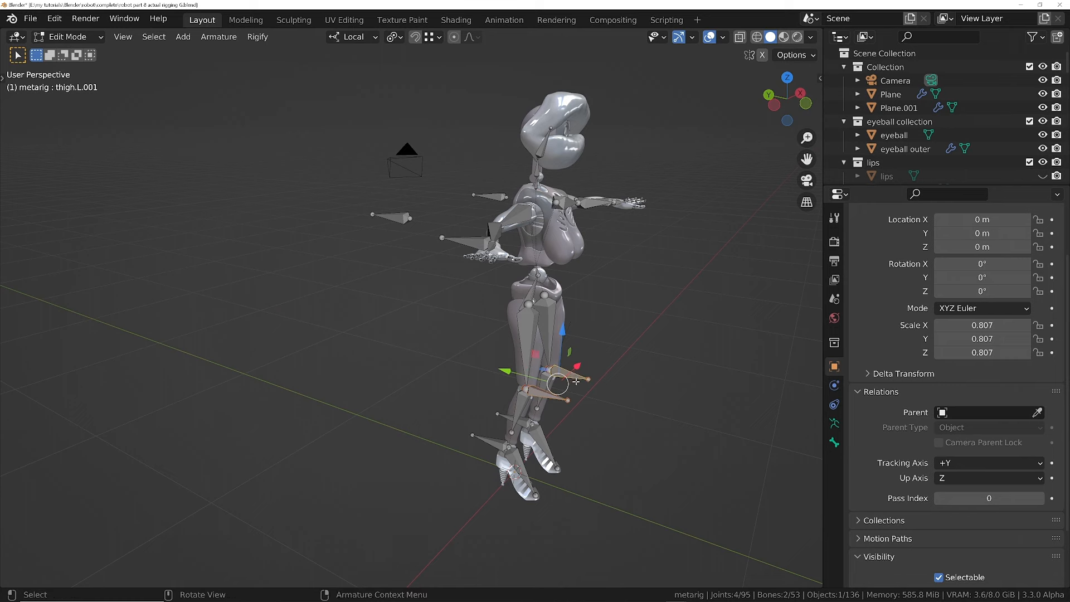
key("alt+p")
left_click(577, 382)
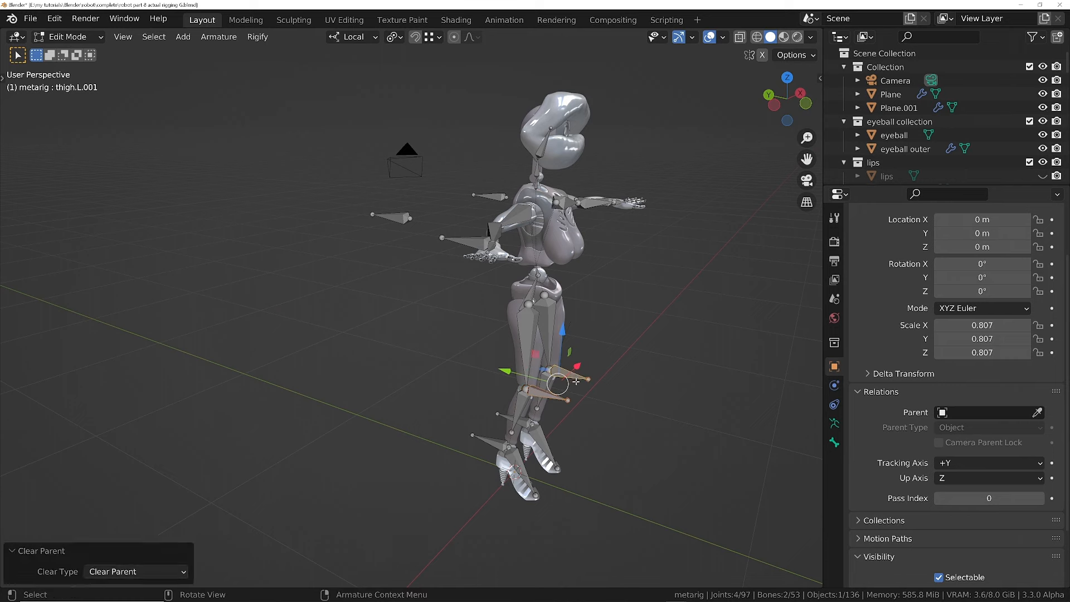
key("g")
key("y")
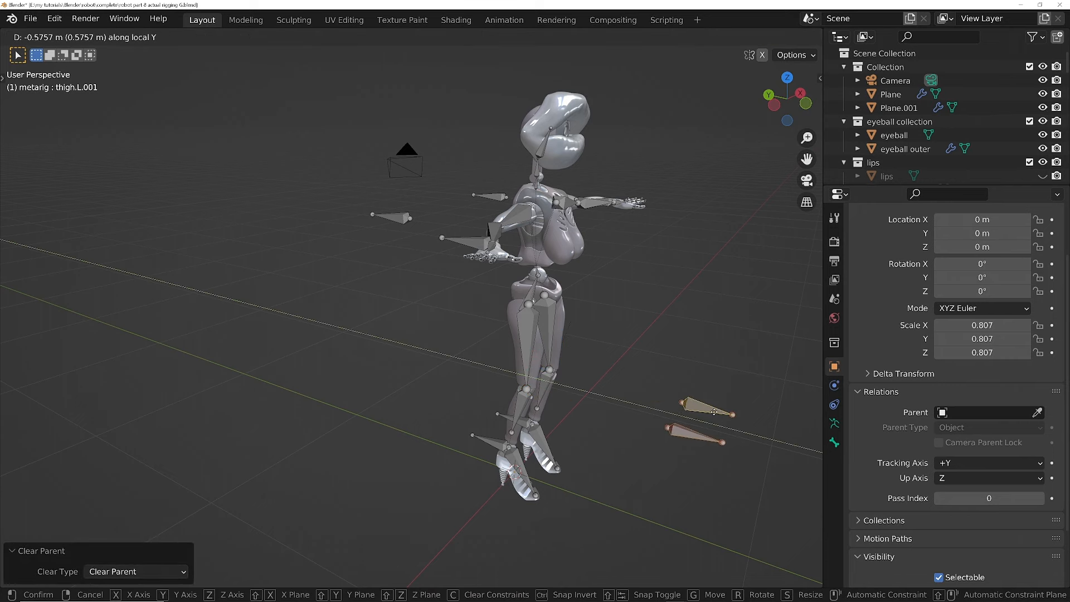
left_click(653, 370)
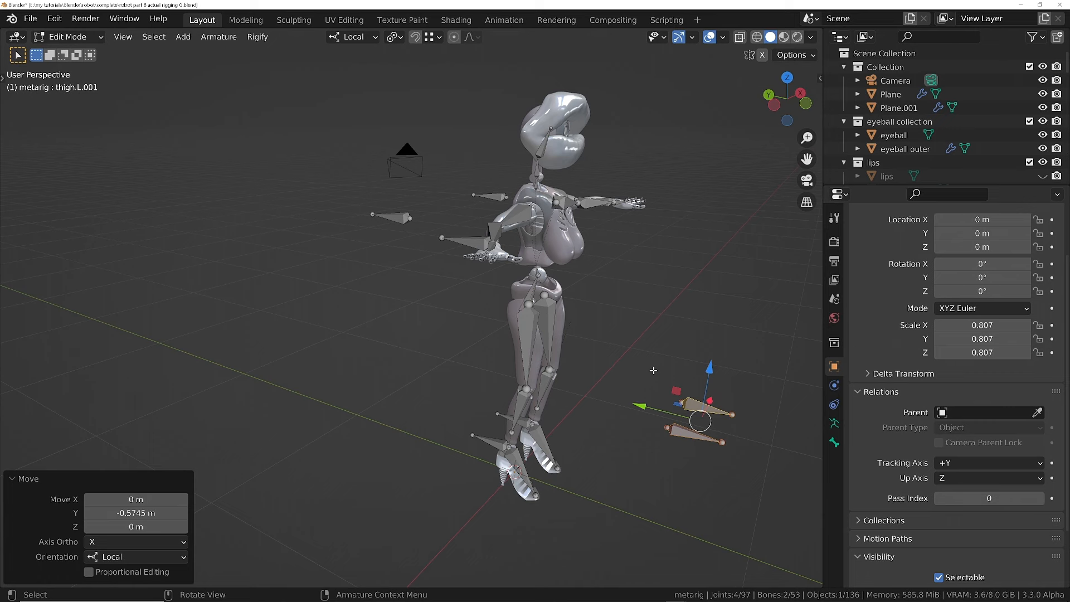
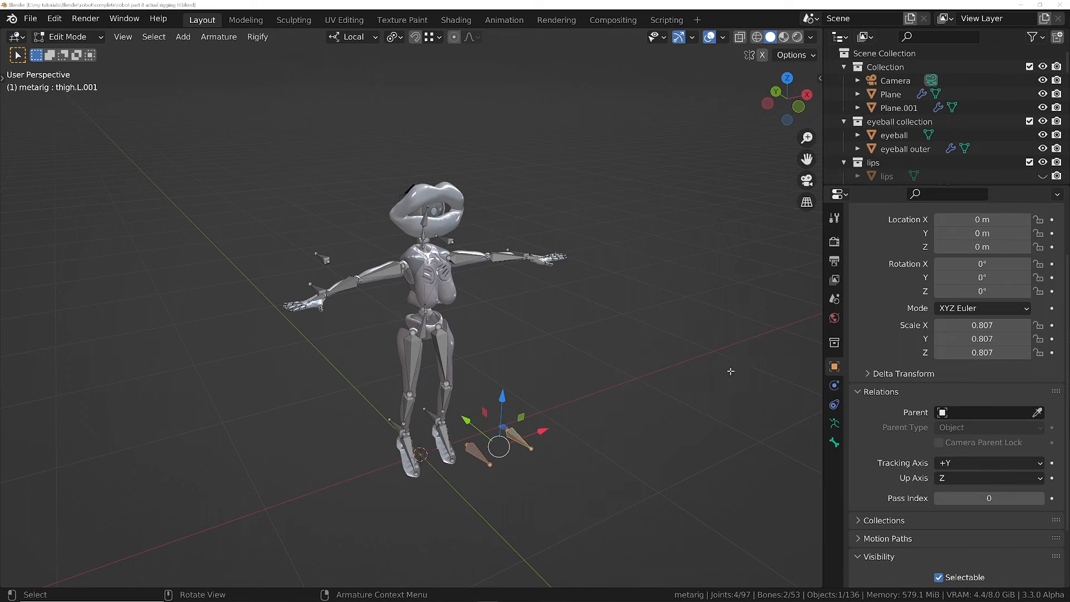
- Add the extruded ankle, wrist and elbow bones on both sides to the selected knee bones
middle_click_drag(447, 391, 422, 415)
left_click(400, 442, "shift")
left_click(407, 415, "shift")
left_click(327, 322, "shift")
left_click(355, 248, "shift")
left_click(378, 358, "shift")
middle_click_drag(393, 256, 418, 276)
left_click(432, 284, "shift")
middle_click_drag(395, 426, 461, 298, "shift")
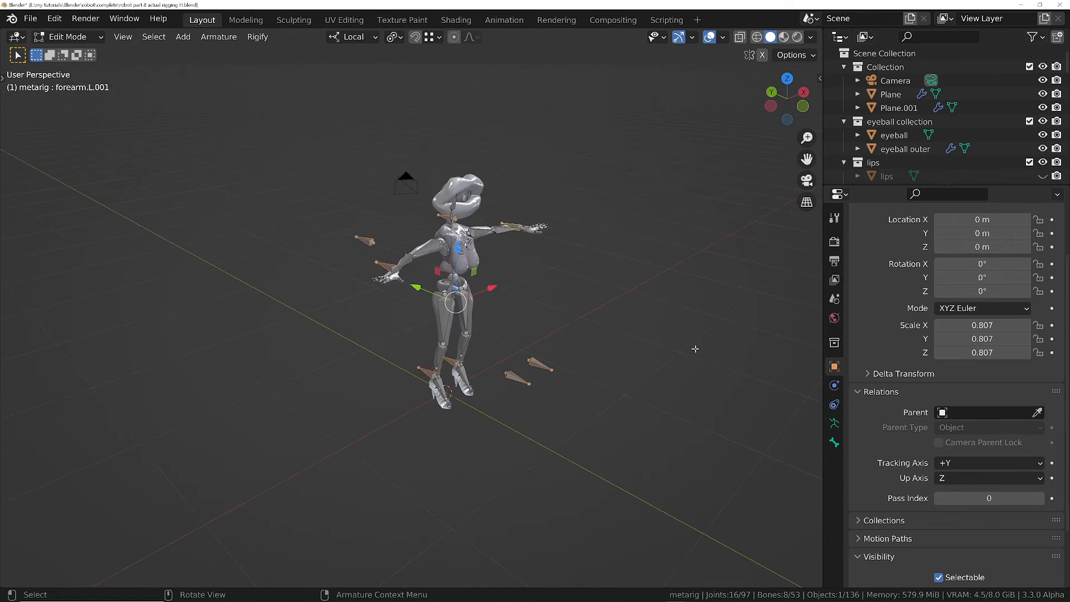
- Move the eight selected bones to the fifth layer in the upper row of the second armature layer block
left_click(835, 423)
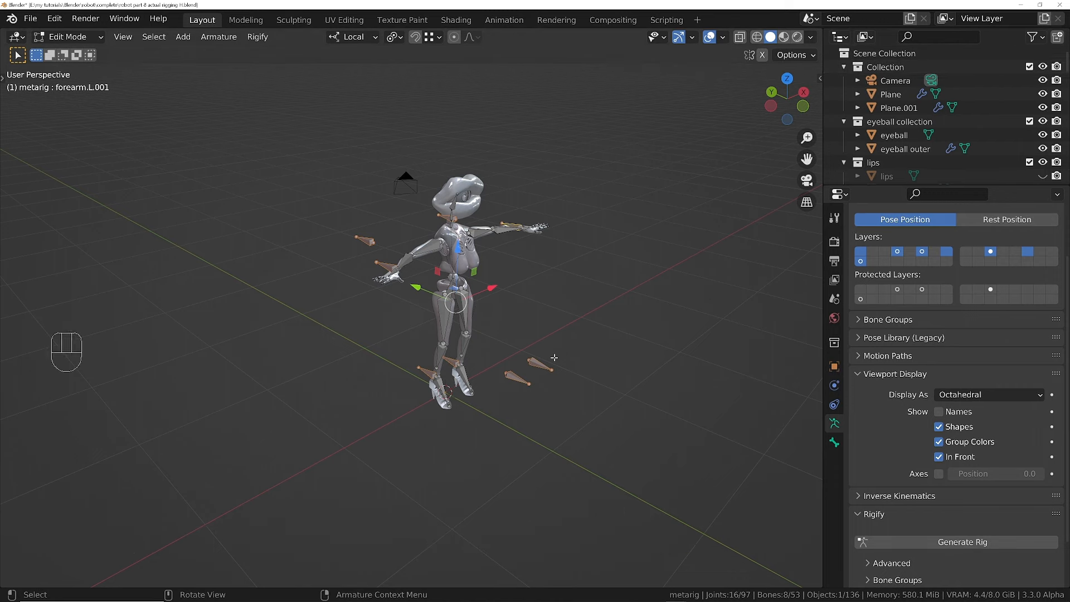
key("m")
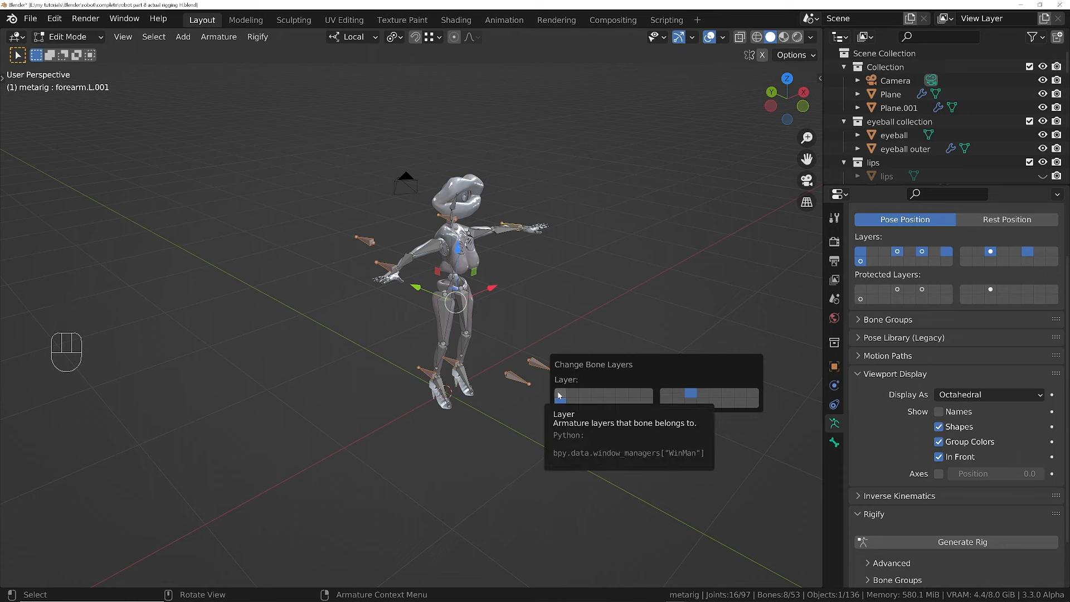
left_click(719, 396)
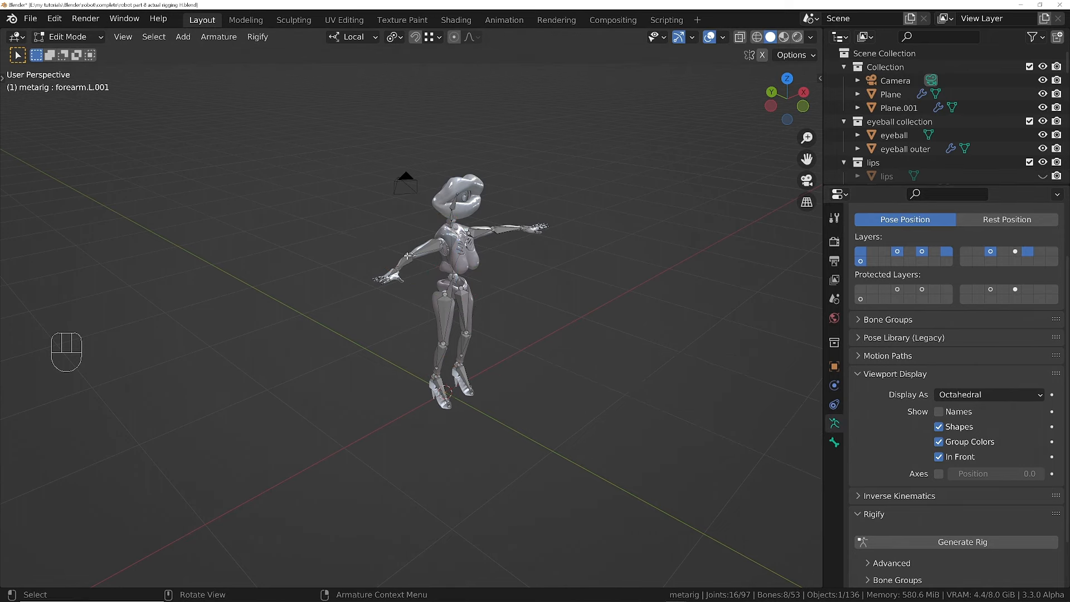
- Toggle the visibility of the armature layer holding the eight extra bones to check its contents
middle_click_drag(467, 278, 635, 310, "ctrl")
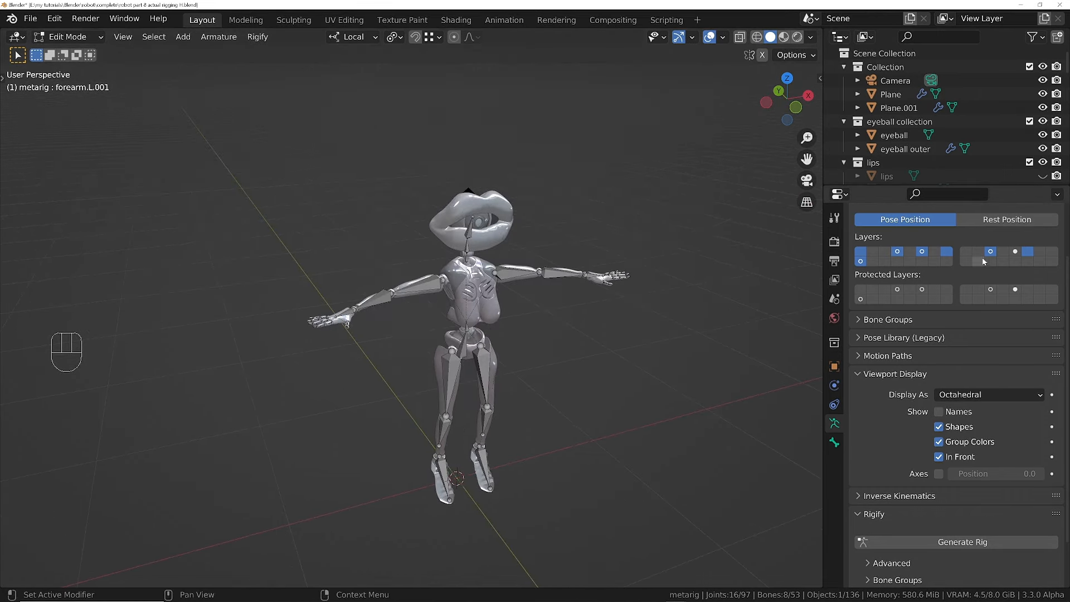
left_click(1015, 253, "shift")
left_click(1015, 253, "shift")
left_click(1015, 253, "shift")
left_click(1015, 252, "shift")
left_click(1015, 252, "shift")
left_click(1015, 252, "shift")
left_click(1015, 252, "shift")
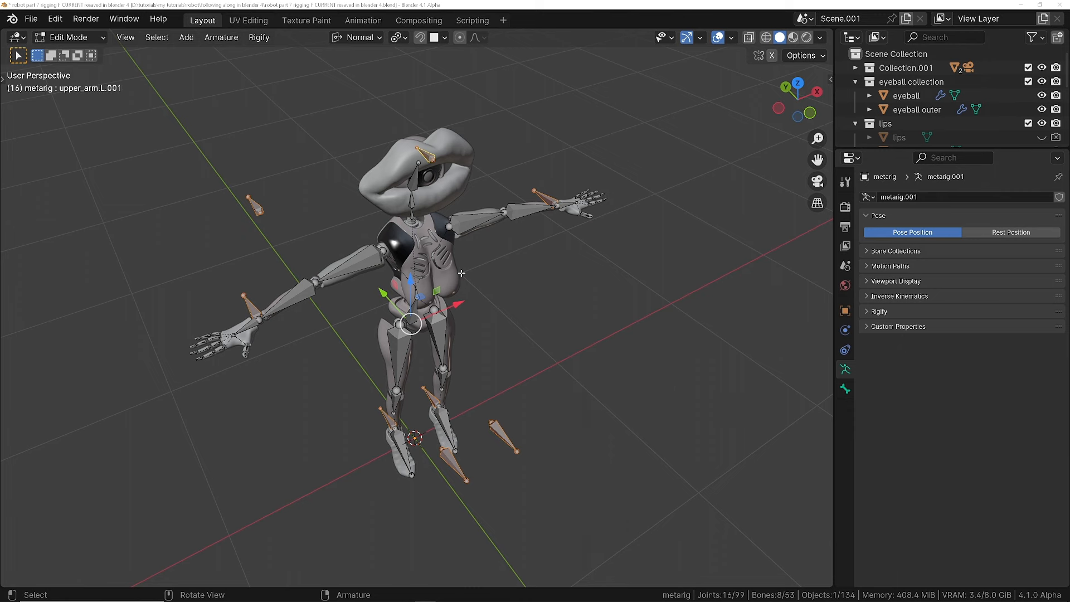
- In the Blender 4.1 file, move the eight selected bones to a new bone collection named "IK controllers"
left_click(869, 252)
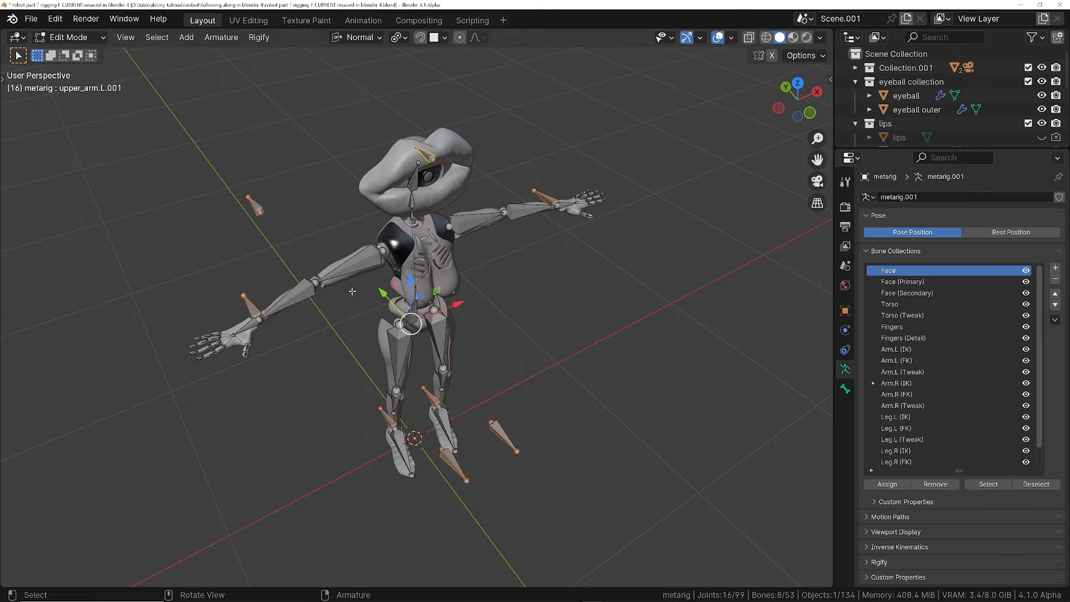
middle_click_drag(359, 282, 381, 289)
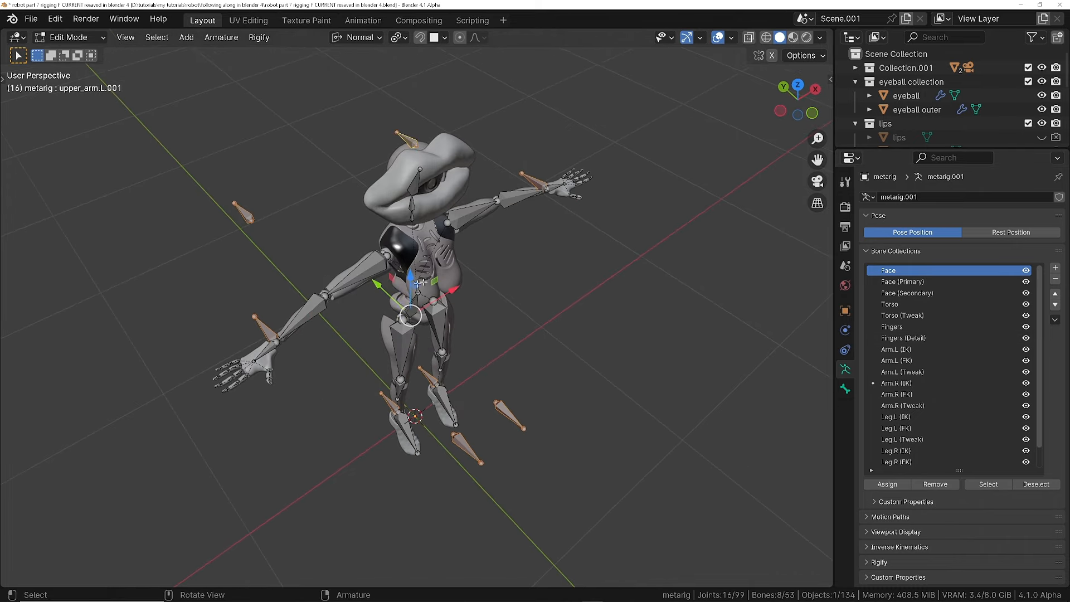
key("m")
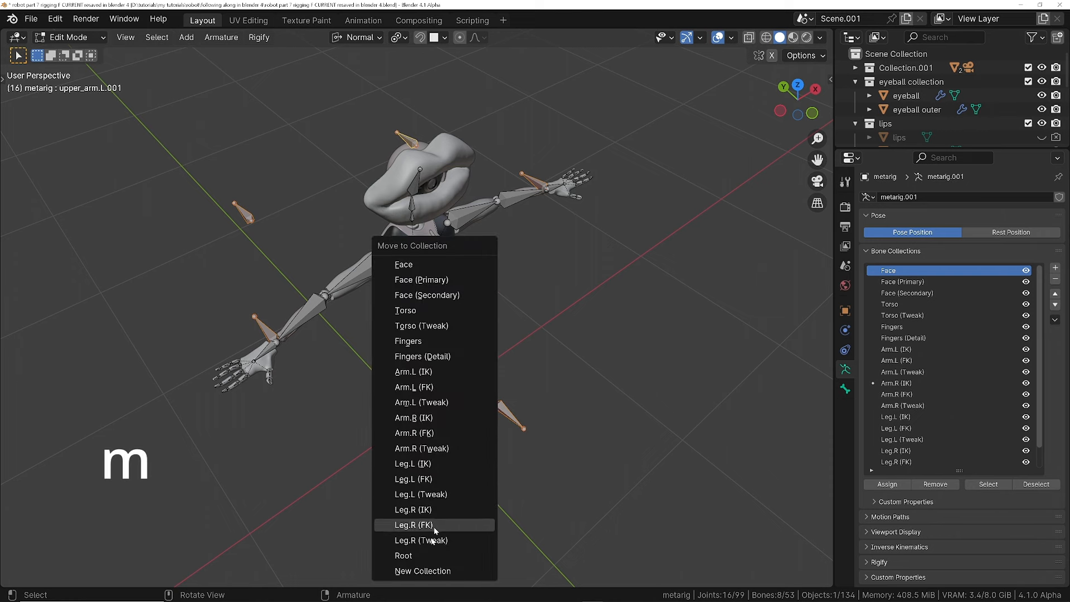
left_click(427, 569)
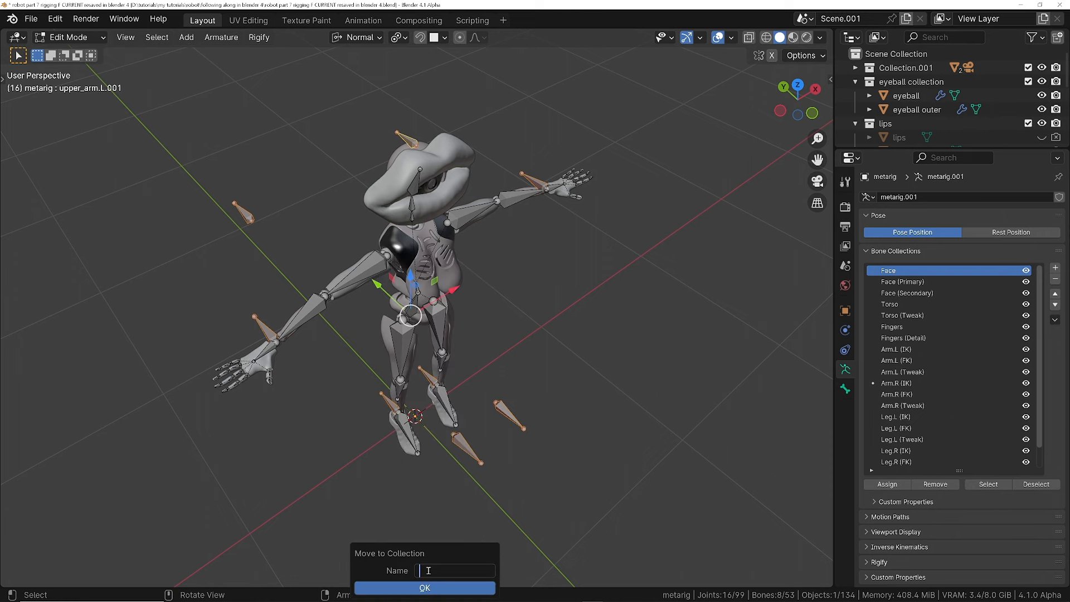
type("IK controllers")
key("Return")
left_click(433, 578)
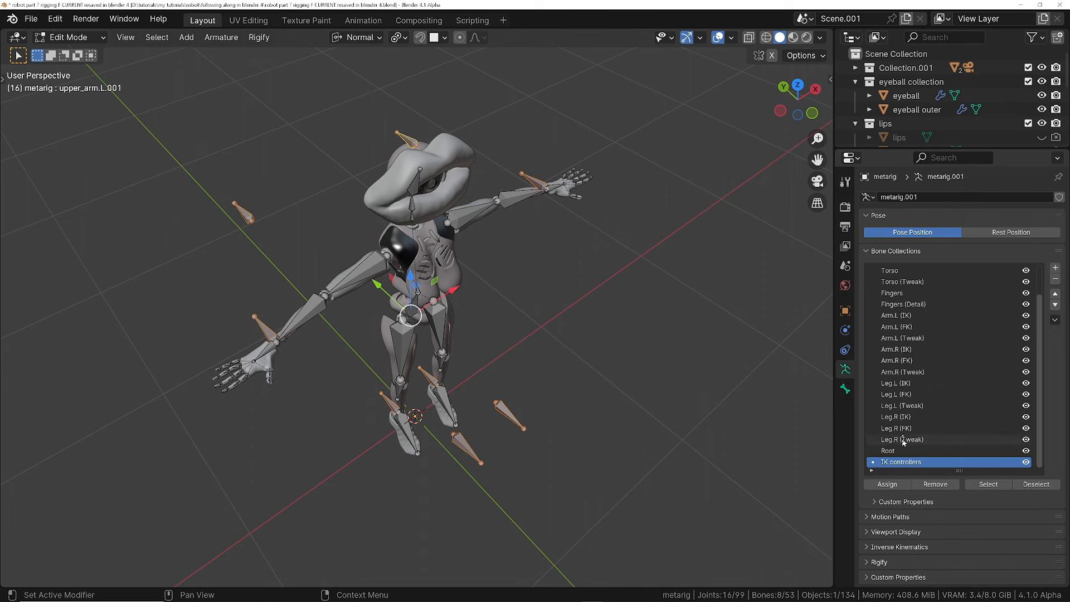
- Toggle the visibility of the IK controllers bone collection to check which bones it holds
left_click(1026, 462)
left_click(1026, 462)
left_click(1026, 462)
left_click(1026, 462)
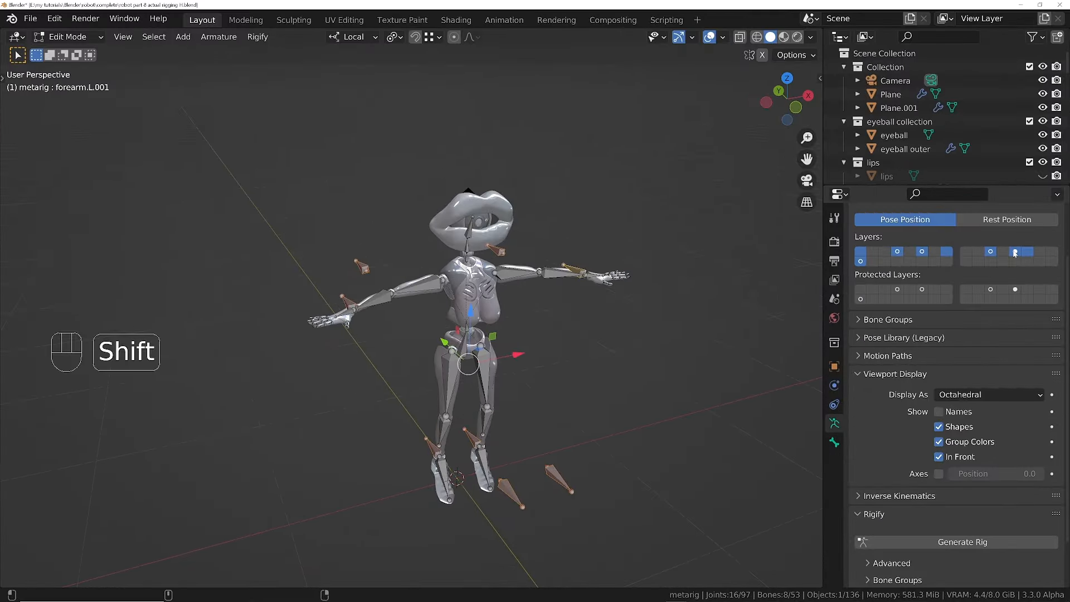
- Back in the Blender 3.3 file, hide the armature layer that holds the eight extra bones
left_click(1014, 253, "shift")
middle_click_drag(414, 297, 436, 298)
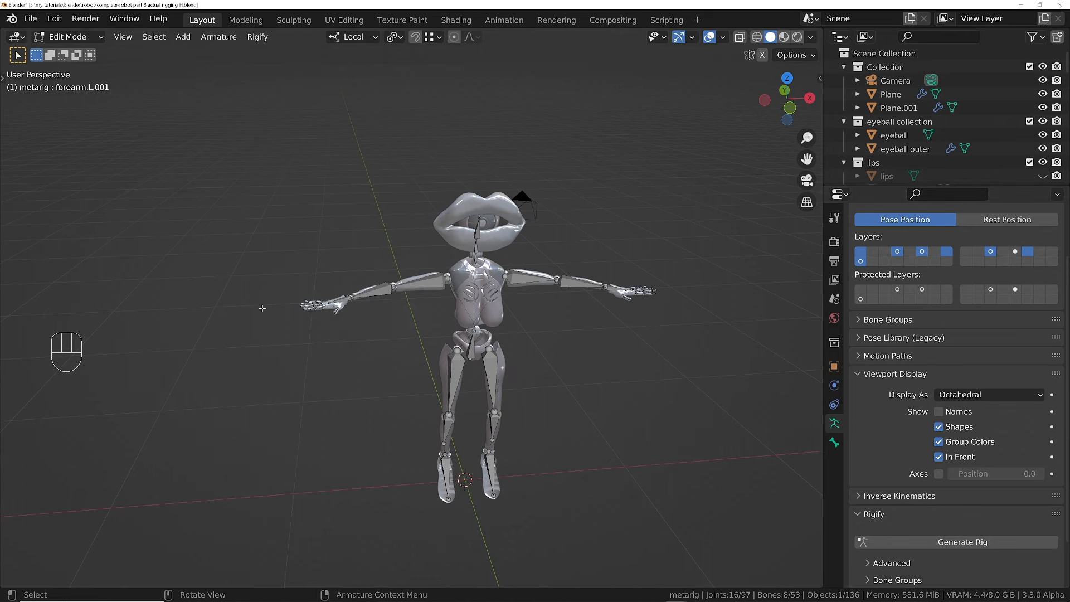
- Move the right leg's bones to the fourth layer in the lower row of the first armature layer block
middle_click_drag(496, 329, 633, 326)
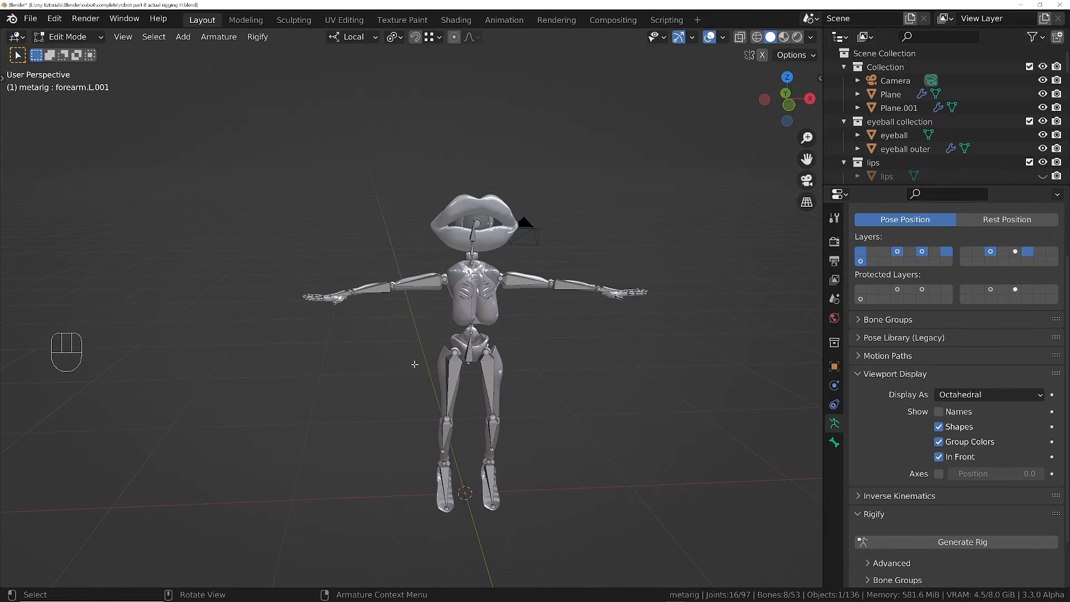
left_click(250, 217)
key("m")
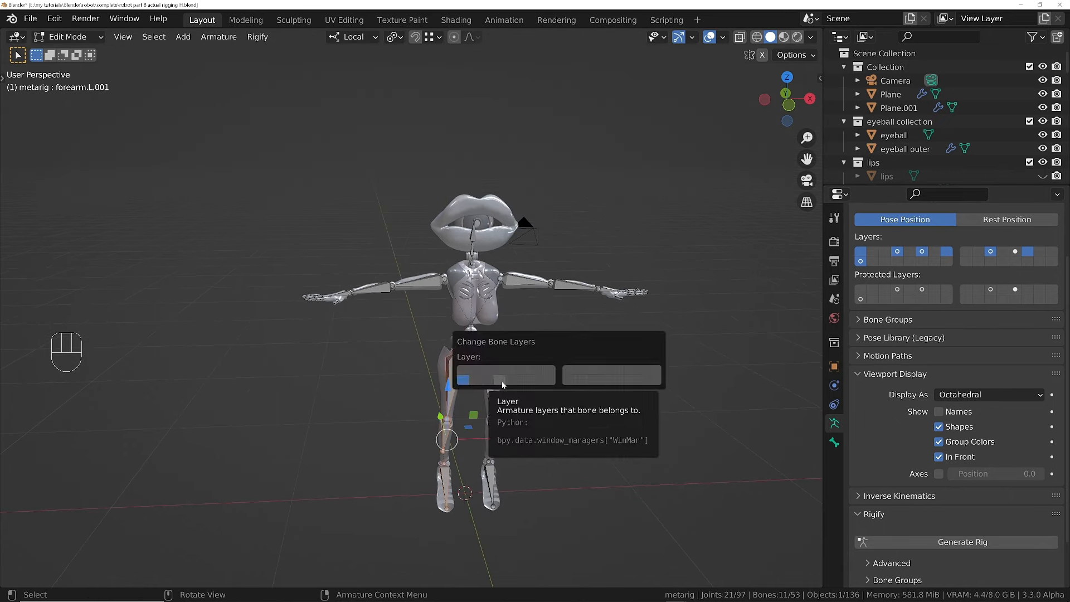
left_click(500, 381)
- Move the left leg's bones and the central body bones to their own armature layers in the first layer block
key("m")
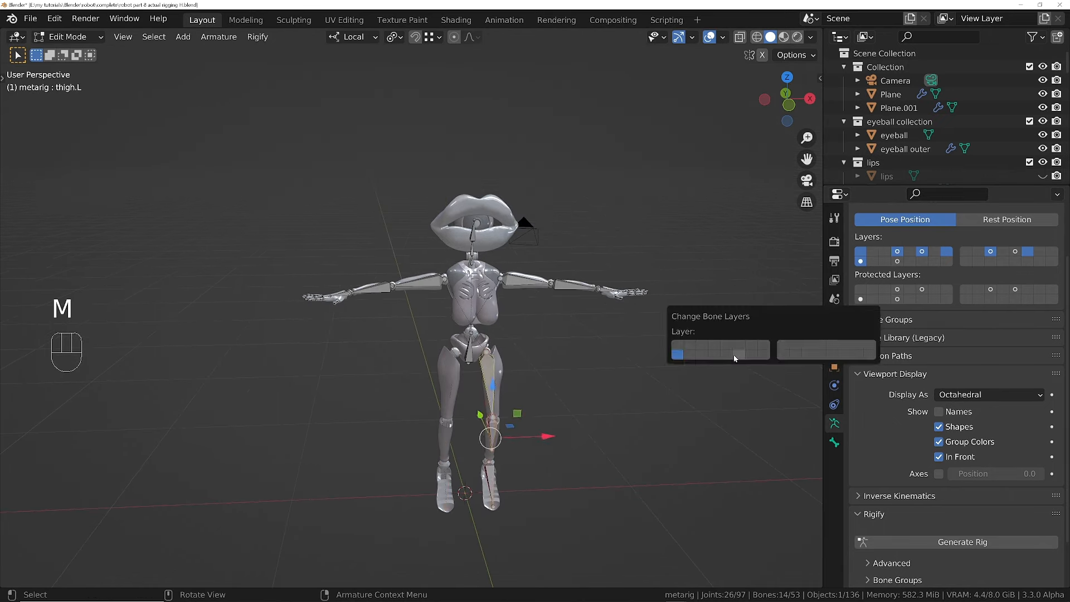
left_click(735, 356)
key("m")
left_click(730, 379)
key("m")
left_click(541, 320)
- Move the right arm's bones and the left arm's bones to separate armature layers in the upper row of the first block
left_click_drag(464, 260, 333, 316)
left_click(344, 295, "shift")
key("m")
left_click(413, 356)
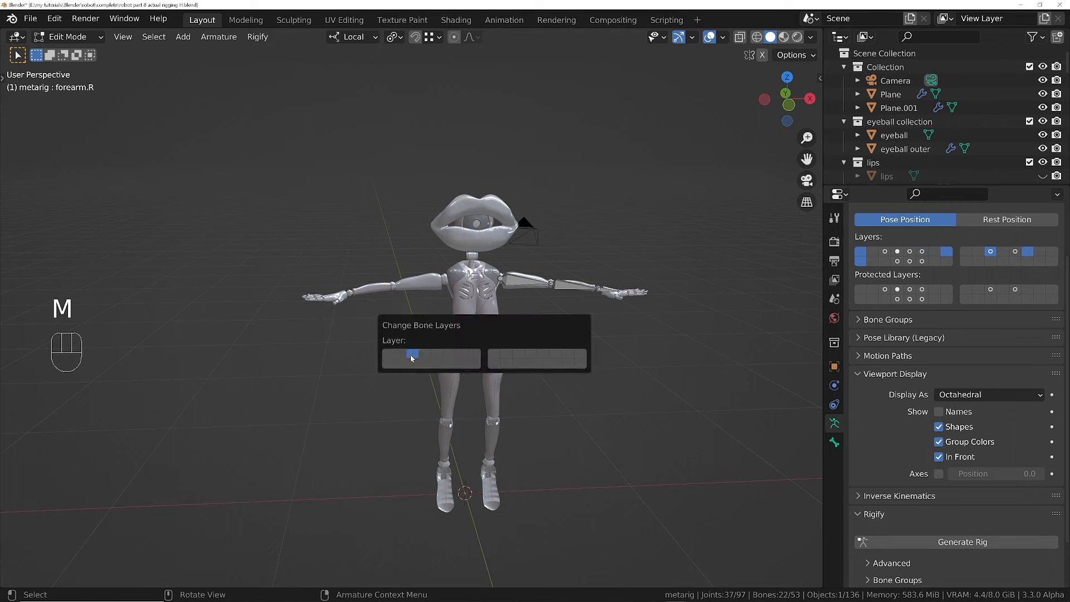
left_click_drag(496, 258, 620, 329)
key("m")
left_click(700, 362)
- Isolate the armature layer that holds the IK controller bones and inspect them around the robot
middle_click_drag(485, 306, 569, 263)
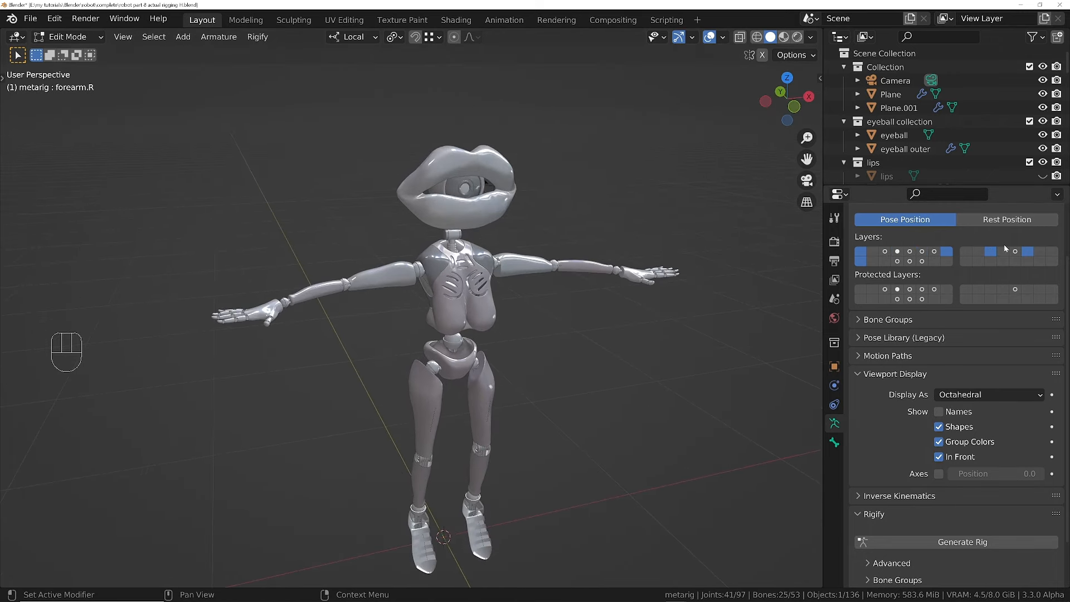
left_click(1015, 251)
middle_click_drag(613, 301, 698, 269)
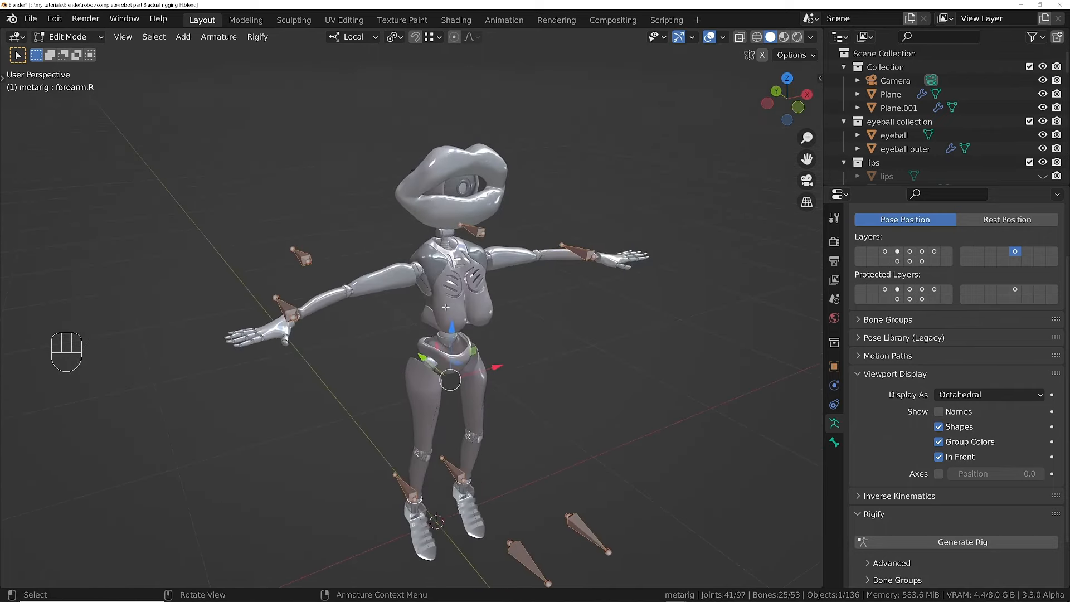
- Show all the body, limb and IK controller layers of the armature together and switch to Pose Mode
left_click(885, 252)
left_click(897, 251, "shift")
left_click(909, 251, "shift")
left_click(922, 252, "shift")
left_click(935, 251, "shift")
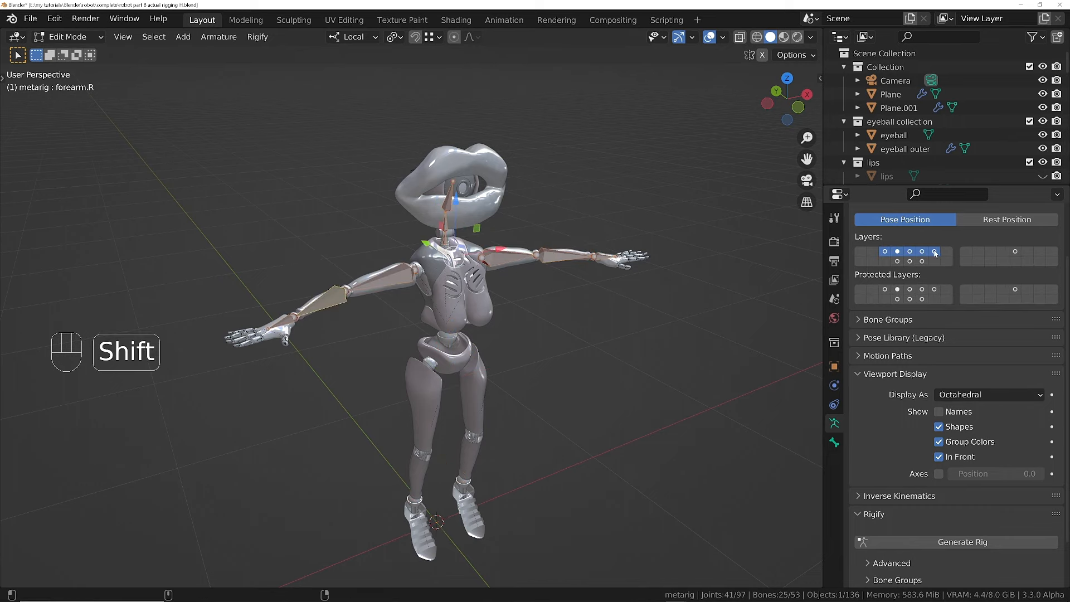
left_click(897, 260, "shift")
left_click(909, 261, "shift")
left_click(922, 261, "shift")
middle_click_drag(384, 329, 434, 325)
middle_click_drag(435, 325, 430, 379, "ctrl")
middle_click_drag(429, 379, 445, 347, "shift")
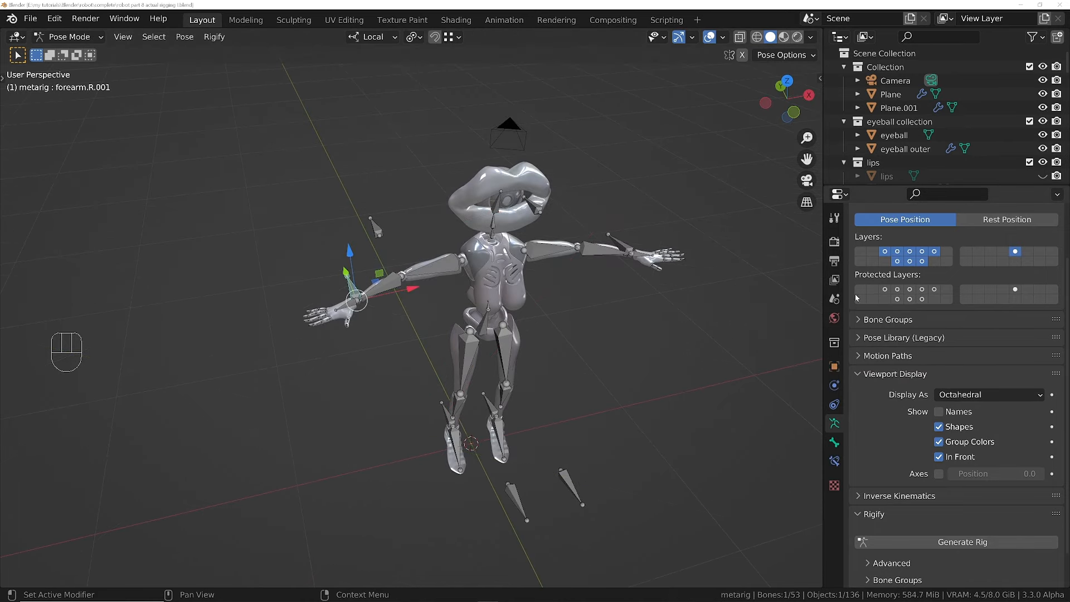
- Open the armature's bone group settings and select bones in the fingers of the robot's right hand
left_click(863, 321)
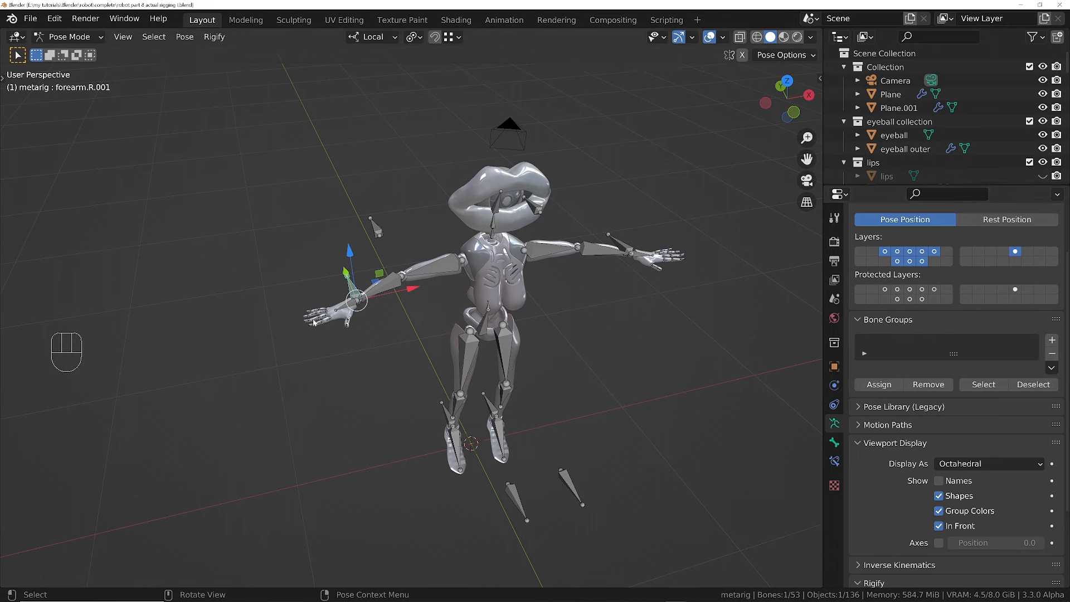
left_click_drag(210, 221, 320, 332)
middle_click_drag(321, 332, 331, 241, "ctrl")
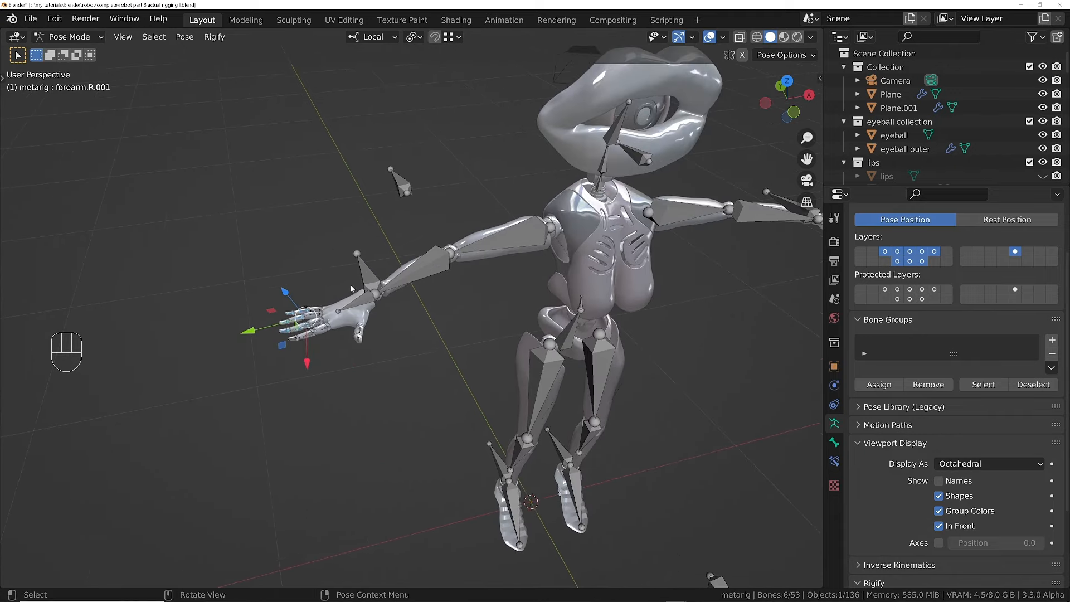
middle_click_drag(350, 284, 318, 250)
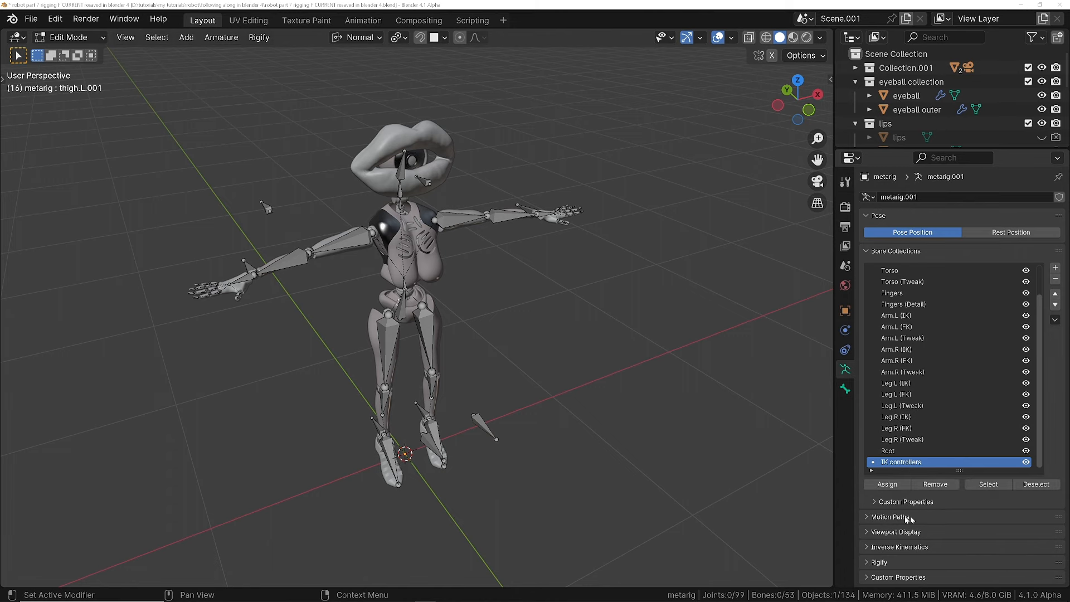
- In the Blender 4.1 file, select the bones of the IK controllers collection to check them, and deselect them again
left_click(897, 361)
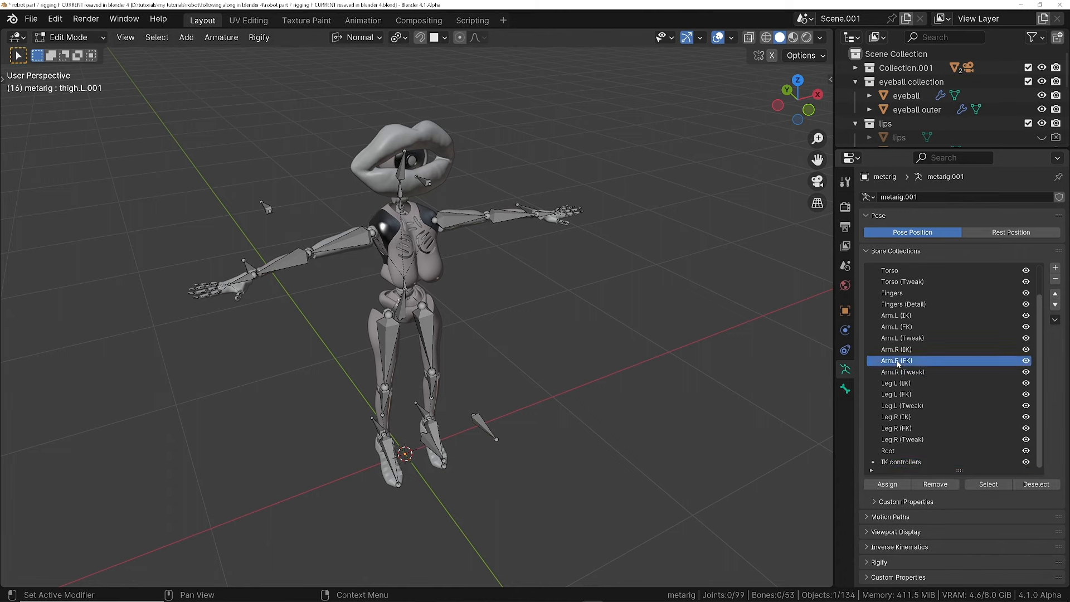
left_click(904, 462)
left_click(997, 486)
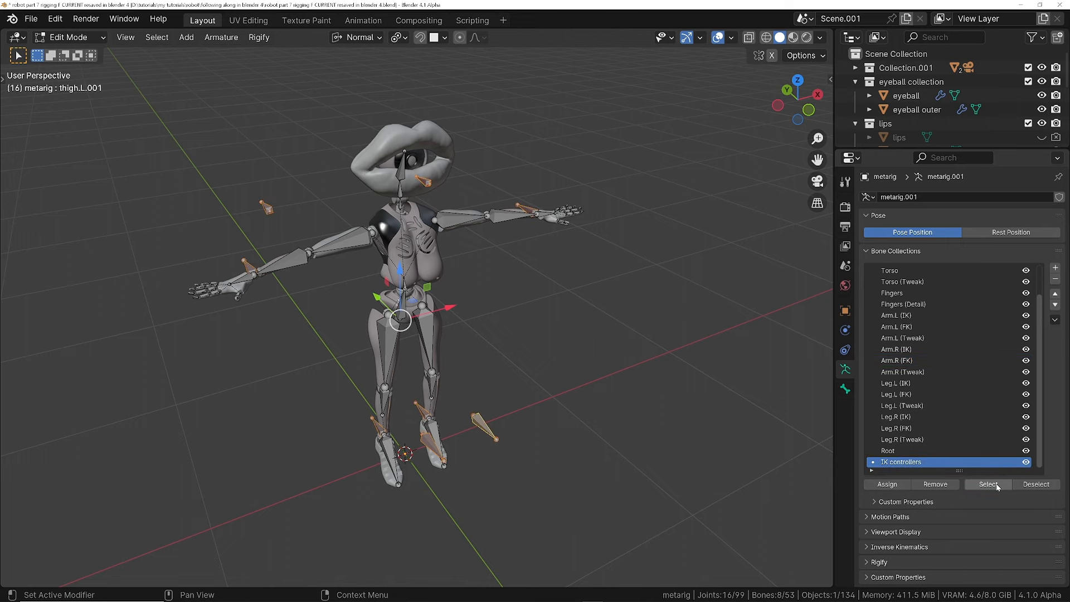
middle_click_drag(485, 268, 505, 285)
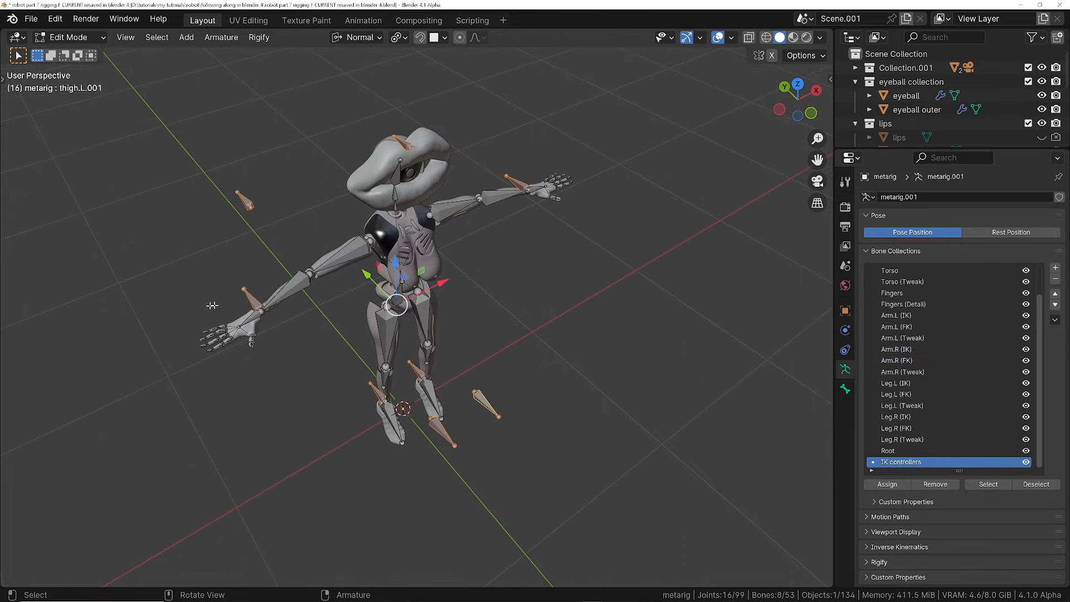
mouse_move(449, 197)
middle_mouse_down()
mouse_move(439, 215)
mouse_move(452, 201)
middle_mouse_up()
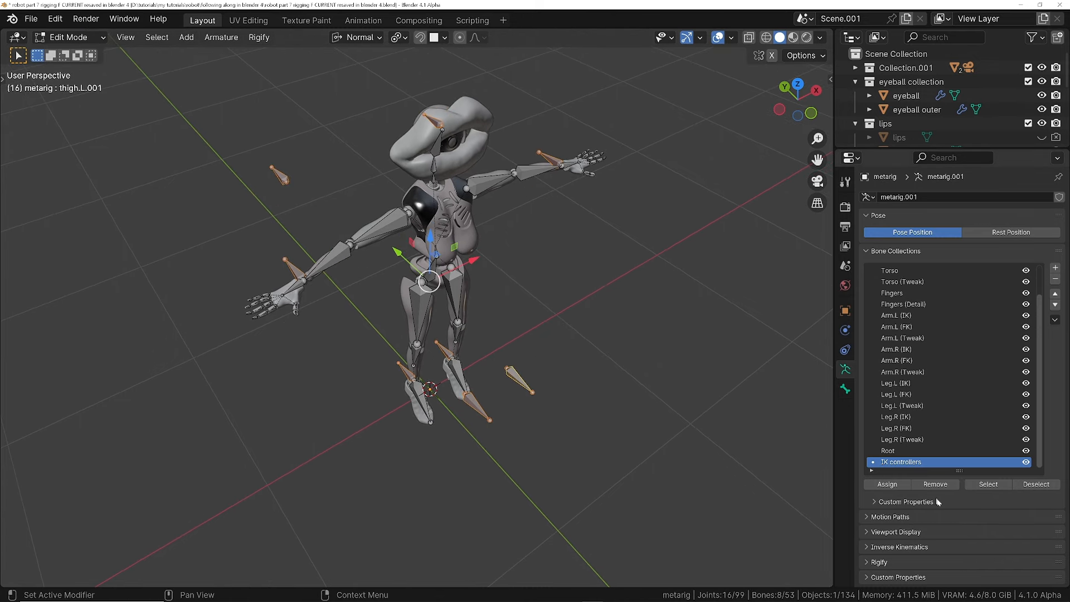
left_click(1044, 490)
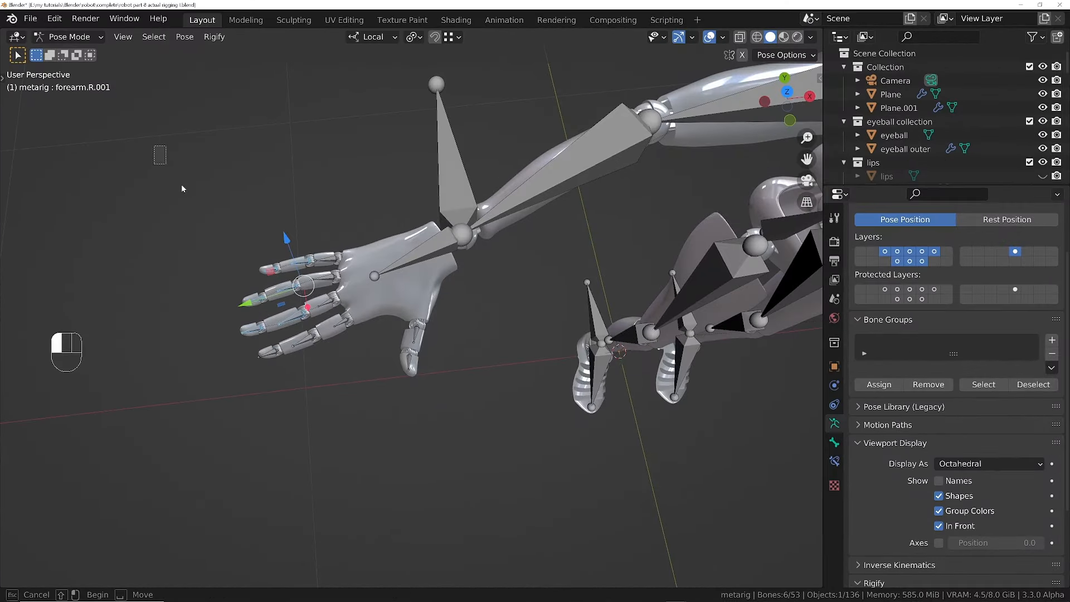
- Back in the Blender 3.3 file, create a bone group named "fingers R" for the right hand's four fingers
left_click_drag(181, 188, 364, 400)
left_click(1052, 341)
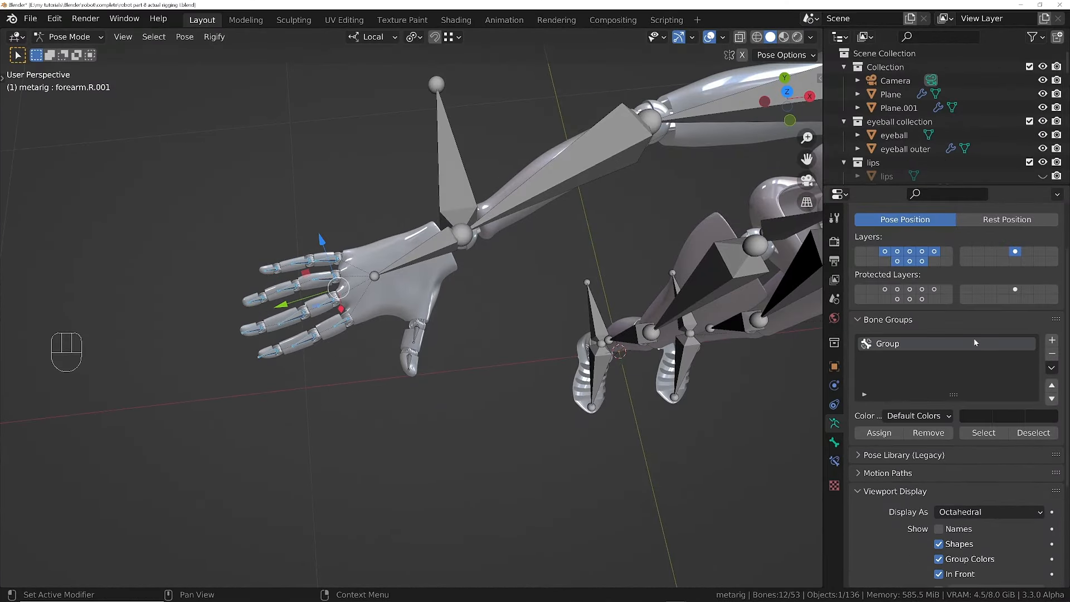
double_click(867, 344)
type("fingers R")
key("Return")
left_click(366, 367)
- Create a bone group named "thumb R" and assign the right thumb's bones to it
left_click_drag(378, 410, 435, 317)
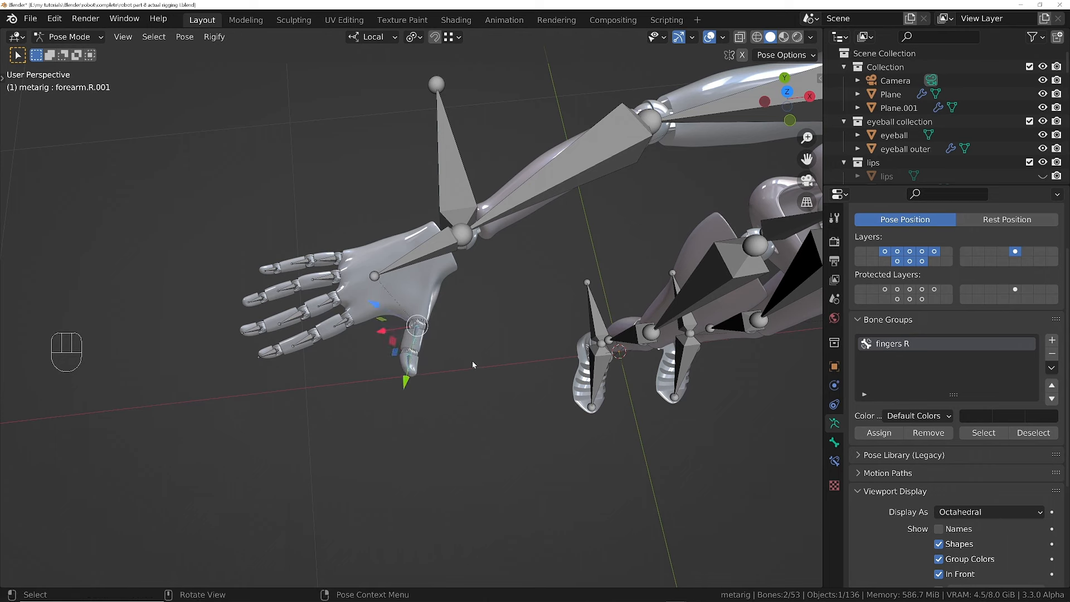
left_click(1051, 340)
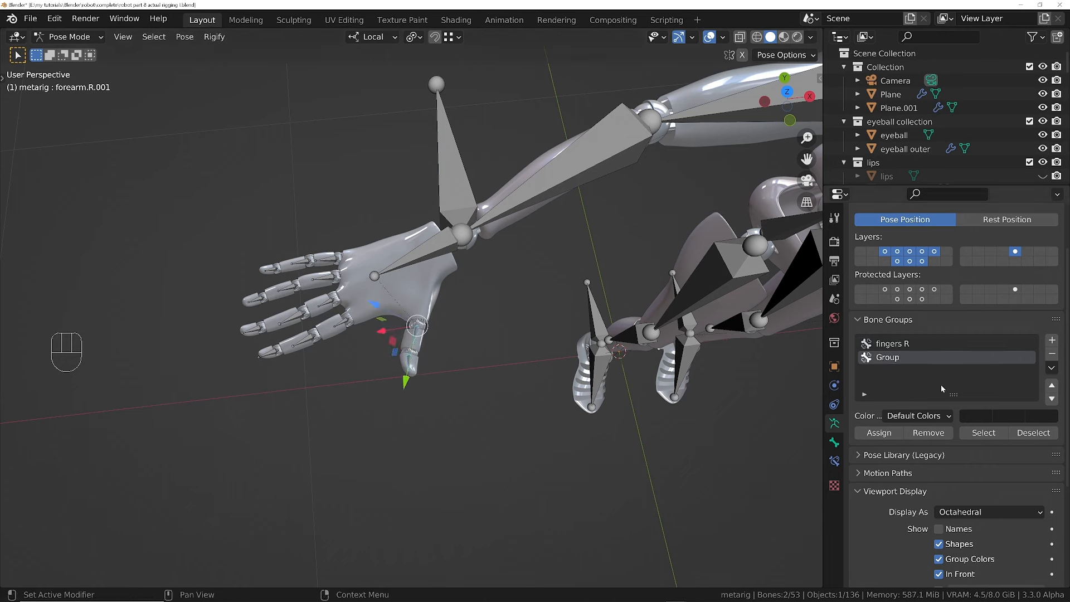
double_click(887, 357)
type("thumb R")
left_click(880, 433)
left_click(501, 343)
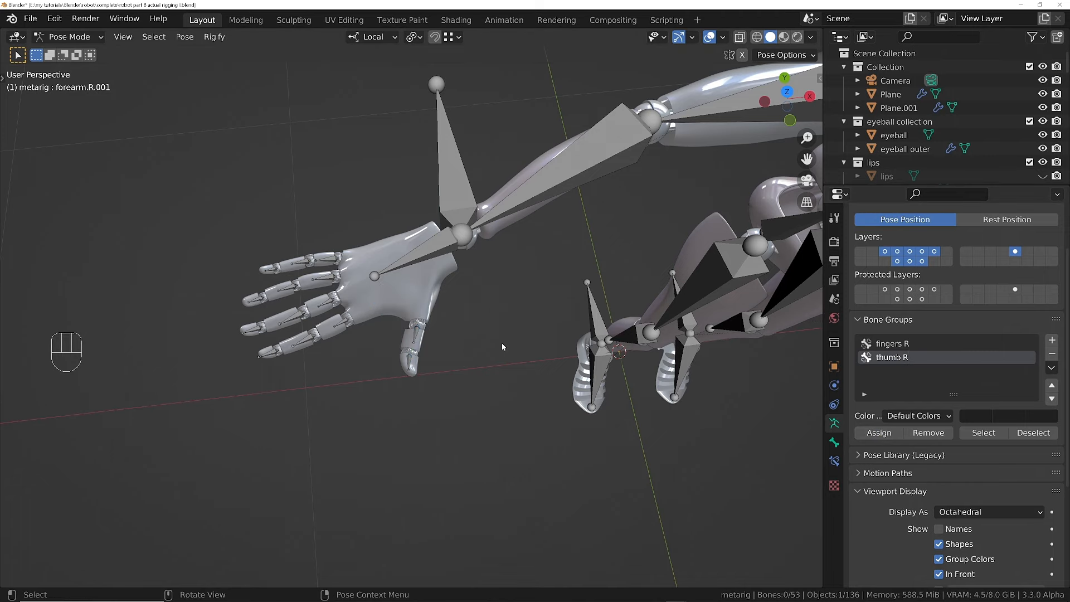
- Create a bone group named "fingers L" for the four fingers of the robot's left hand
middle_click_drag(564, 141, 611, 266, "ctrl")
scroll(612, 271, "up", 5)
left_click_drag(683, 301, 549, 415)
left_click(1052, 340)
double_click(887, 371)
type("fingers L")
- Create a bone group named "thumb L" and assign the left thumb's bones to it
left_click_drag(526, 505, 472, 405)
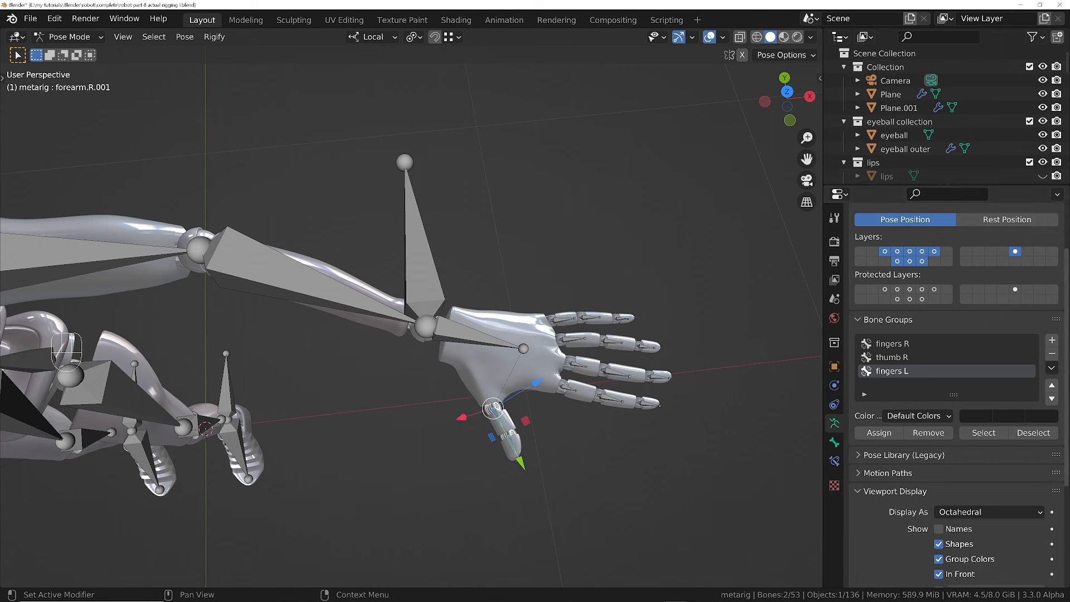
left_click(1051, 340)
double_click(888, 384)
key("BackSpace")
type("thumb L")
left_click(879, 433)
- Check the fingers L and thumb L bone groups by selecting and deselecting their bones
left_click(885, 372)
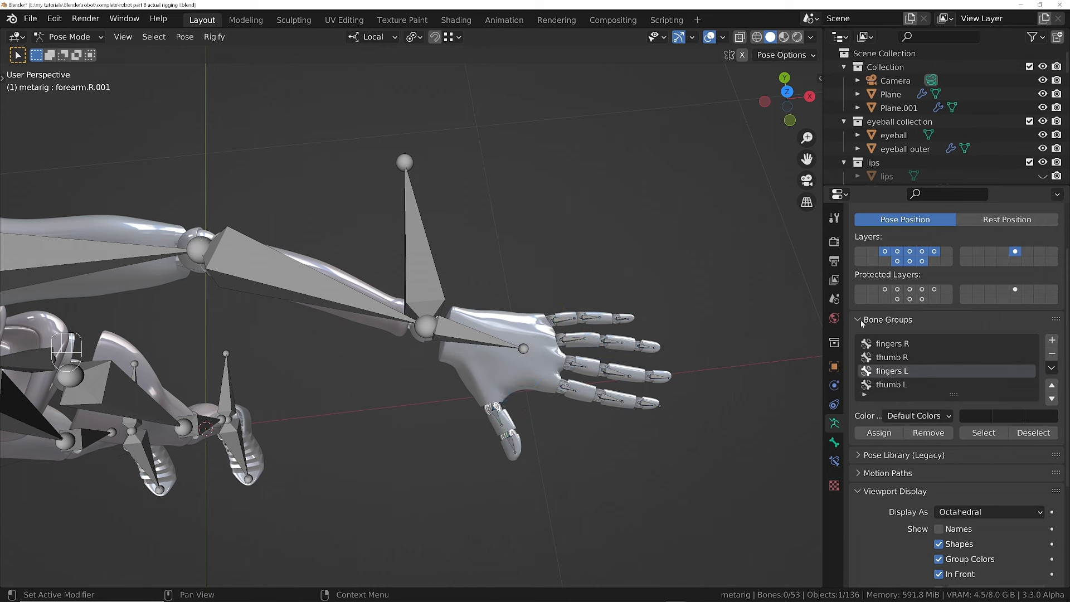
left_click(984, 433)
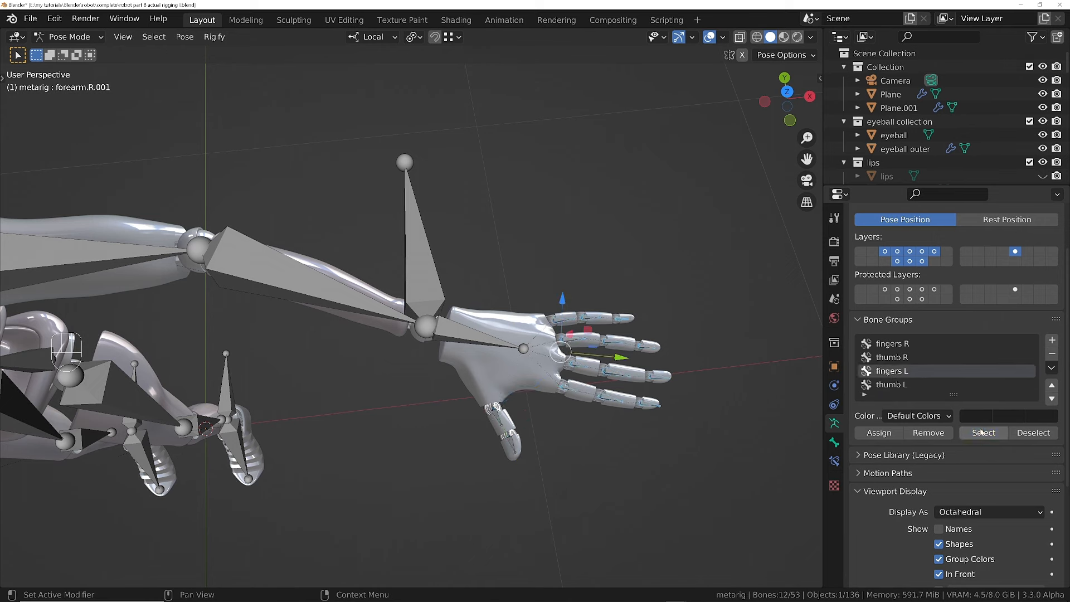
left_click(892, 384)
left_click(983, 433)
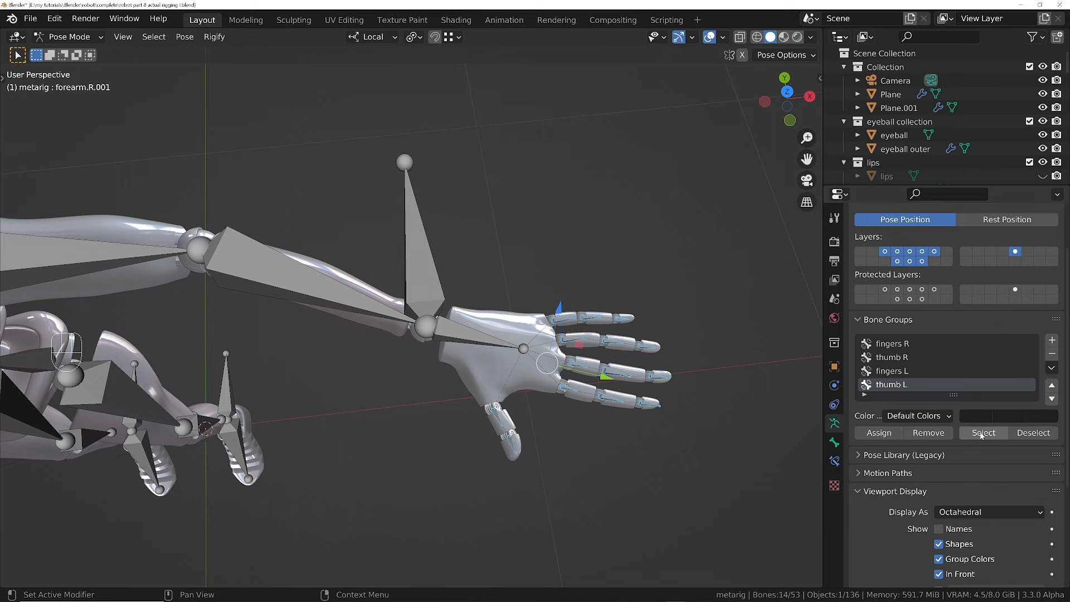
left_click(1029, 434)
left_click(909, 371)
left_click(1036, 437)
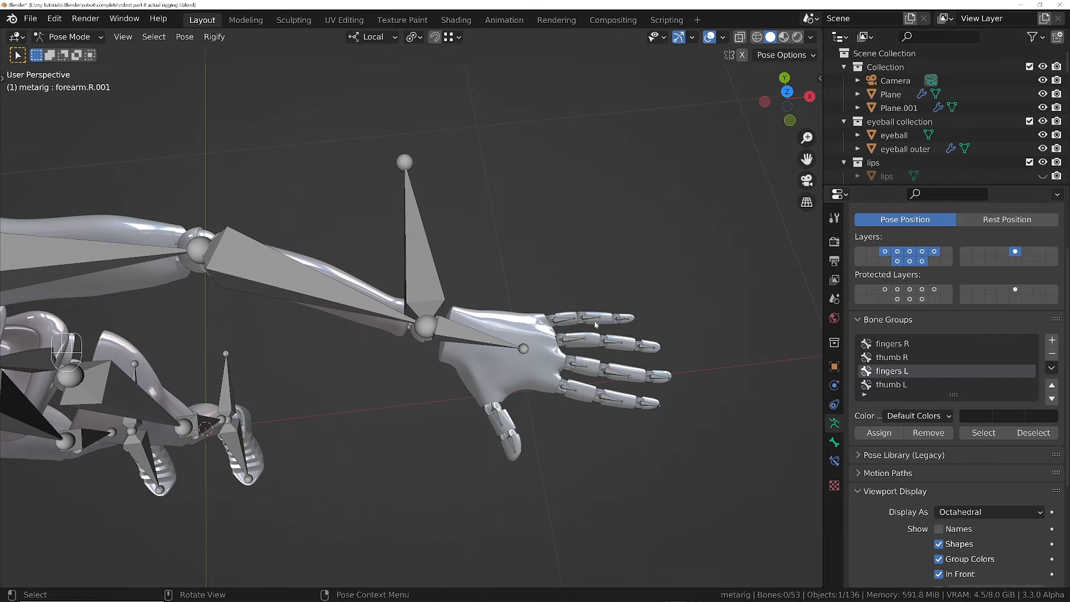
- Examine the robot's right arm bone chain and the controller bones at its wrist and behind its elbow
scroll(401, 320, "down", 4)
middle_click_drag(402, 321, 568, 283, "shift")
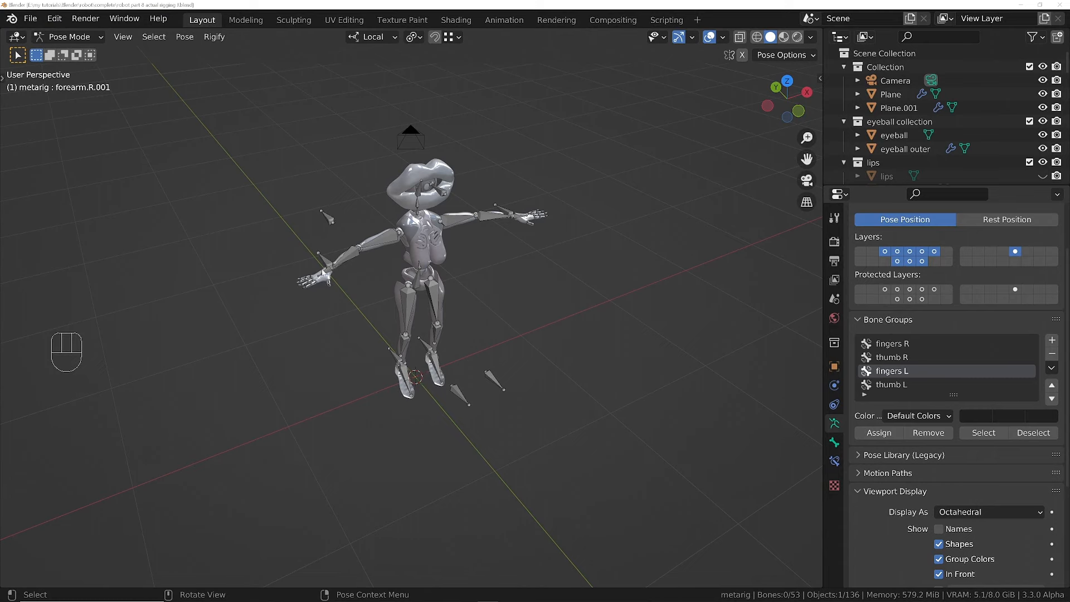
middle_click_drag(361, 251, 303, 167, "ctrl")
middle_click_drag(304, 222, 312, 385, "shift")
middle_click_drag(312, 385, 311, 390, "ctrl")
middle_click_drag(316, 304, 311, 366, "ctrl")
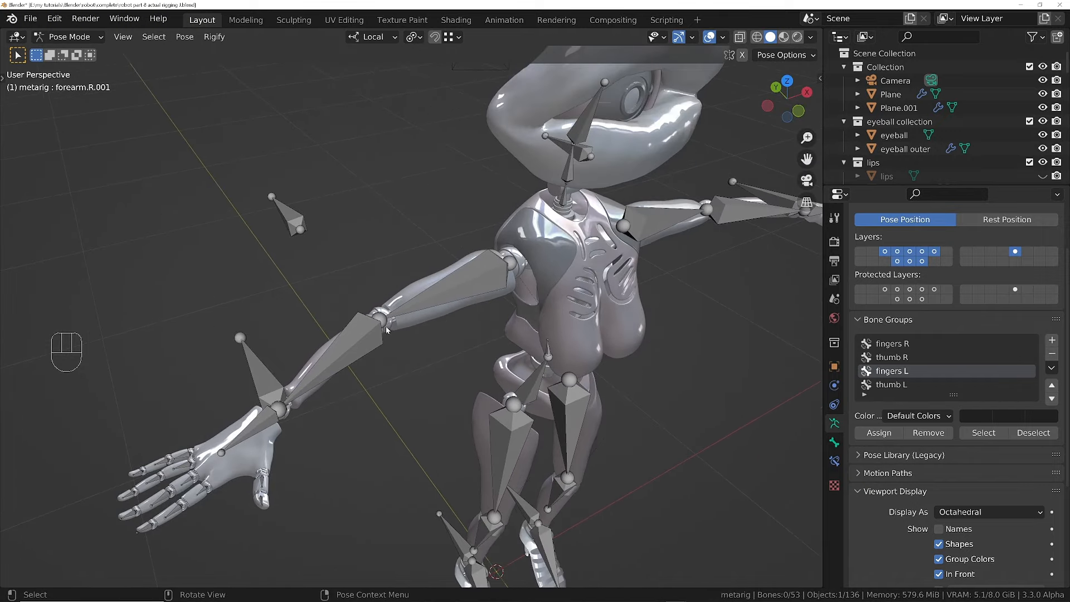
middle_click_drag(467, 281, 472, 328, "ctrl")
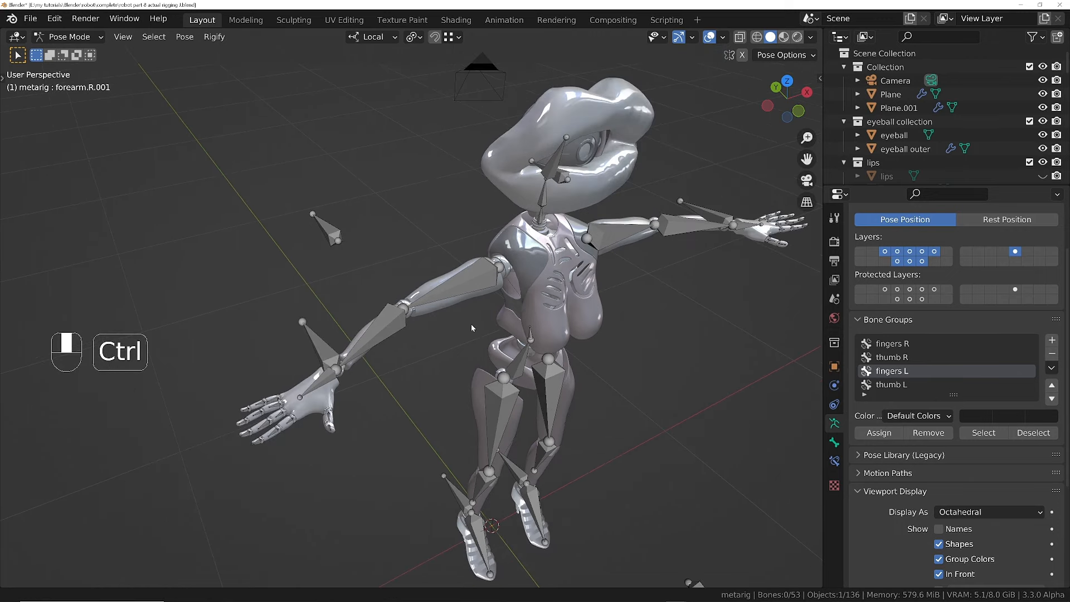
middle_click_drag(471, 323, 487, 314, "shift")
- Add an Inverse Kinematics bone constraint to the right forearm bone with metarig as its target
left_click(335, 339)
middle_click_drag(337, 340, 349, 340)
left_click(835, 461)
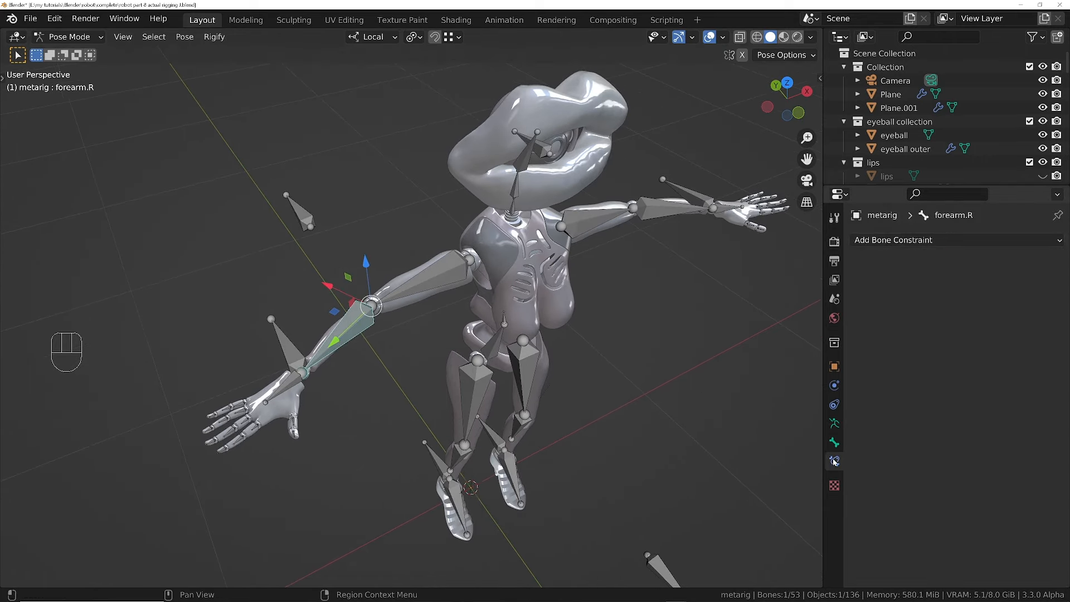
left_click(940, 241)
left_click(923, 310)
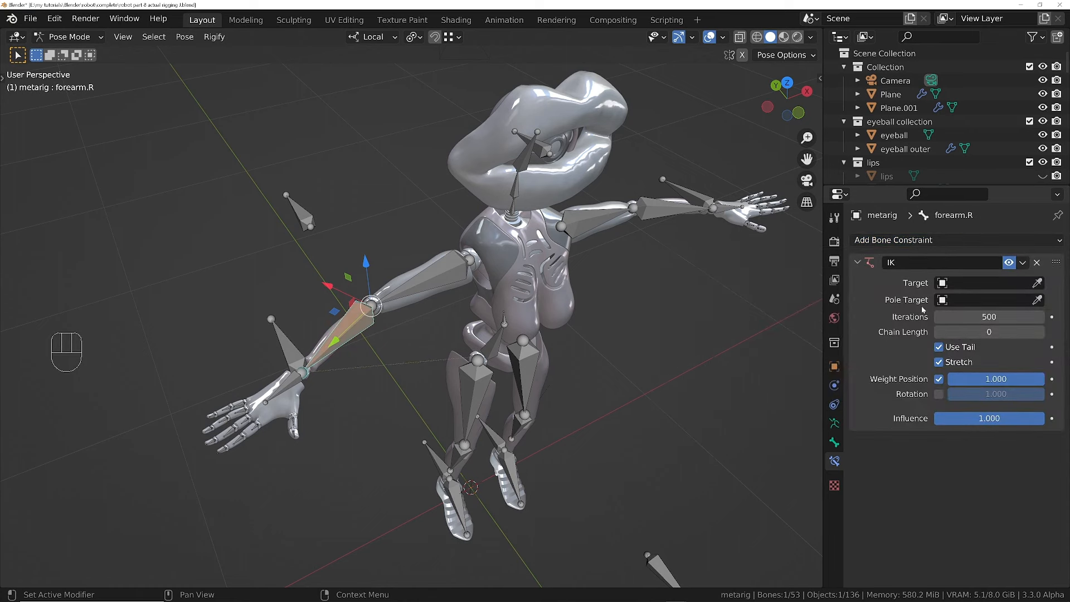
key("e")
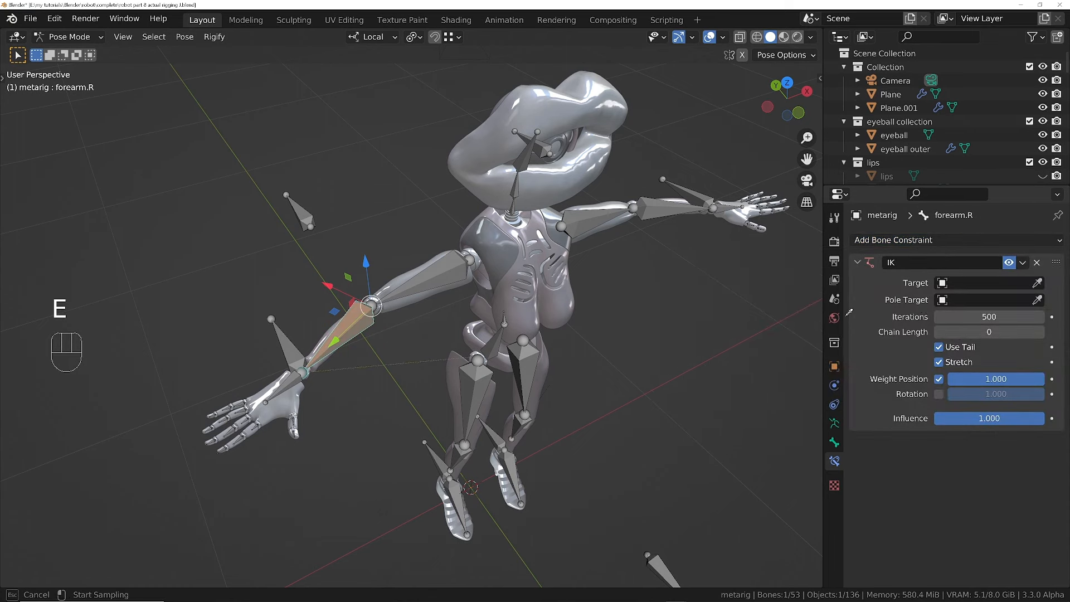
left_click(290, 341)
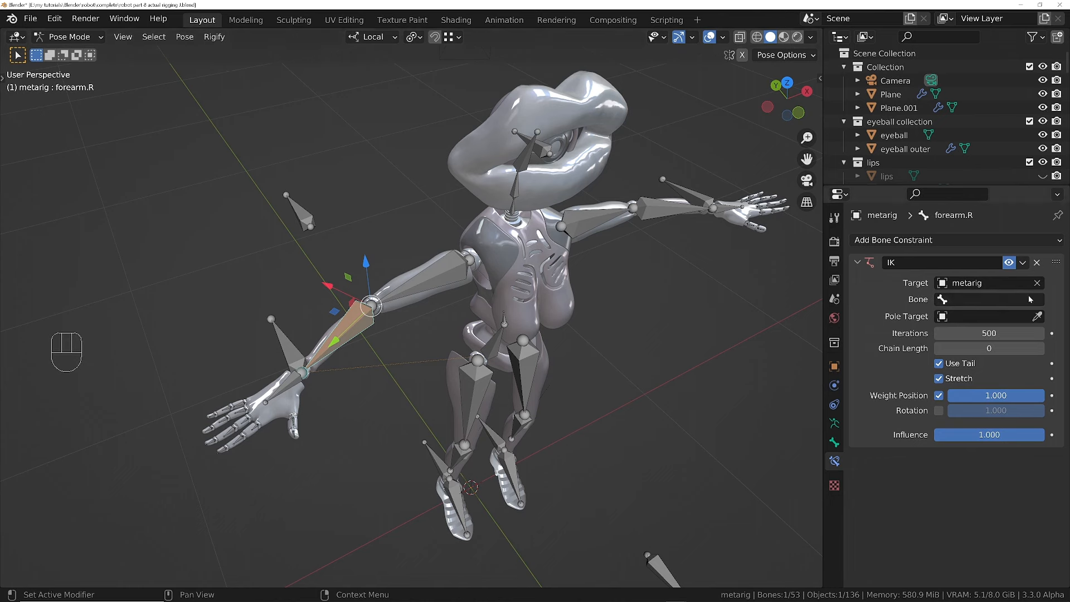
- Rename the controller bone at the robot's right wrist as "IK right hand"
left_click(292, 353)
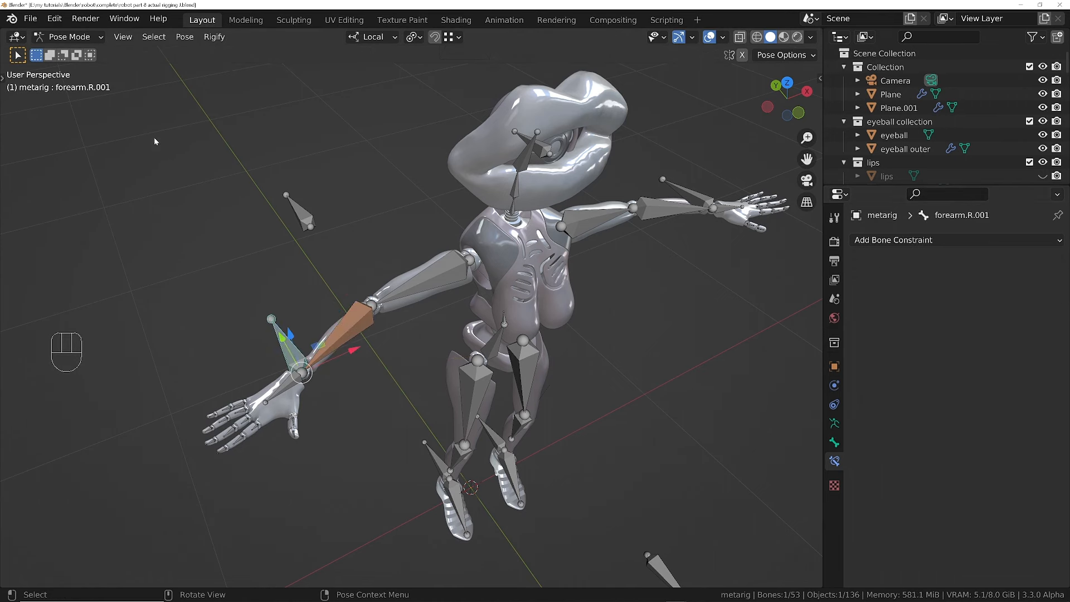
key("F2")
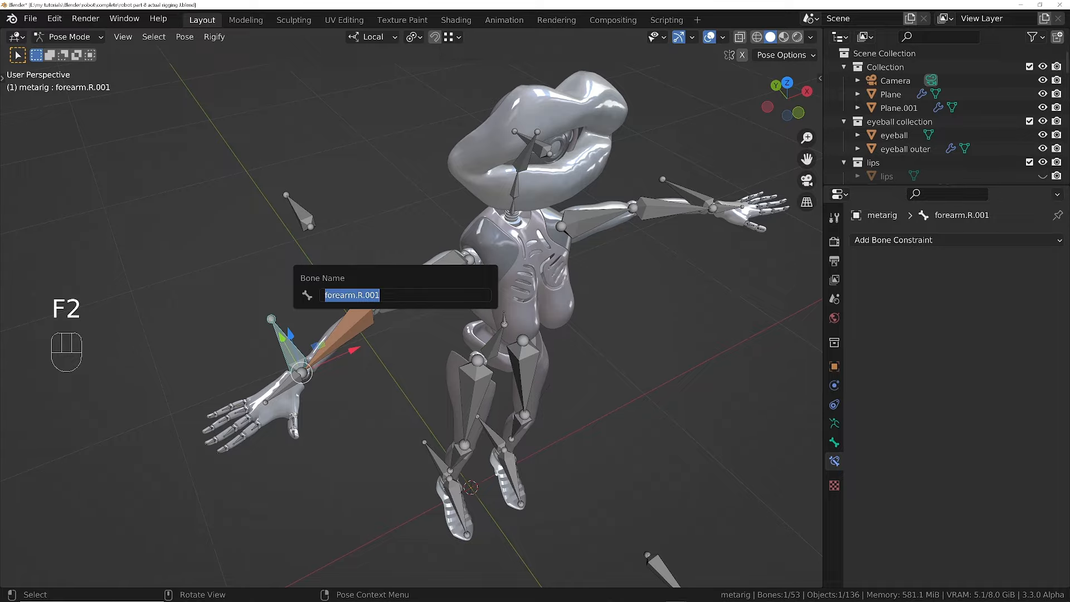
type("IK right hand")
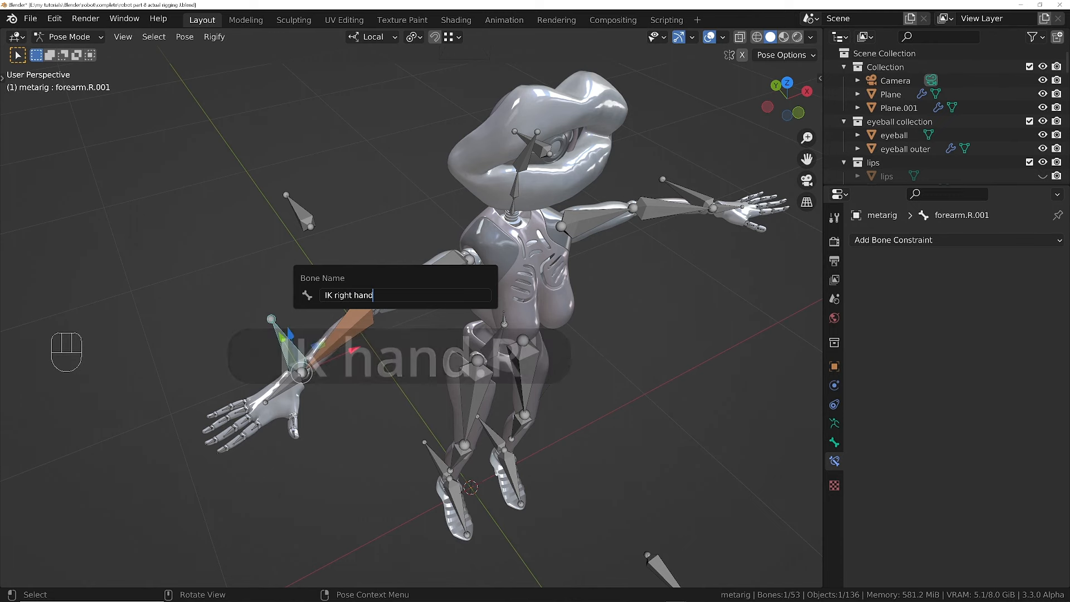
key("Return")
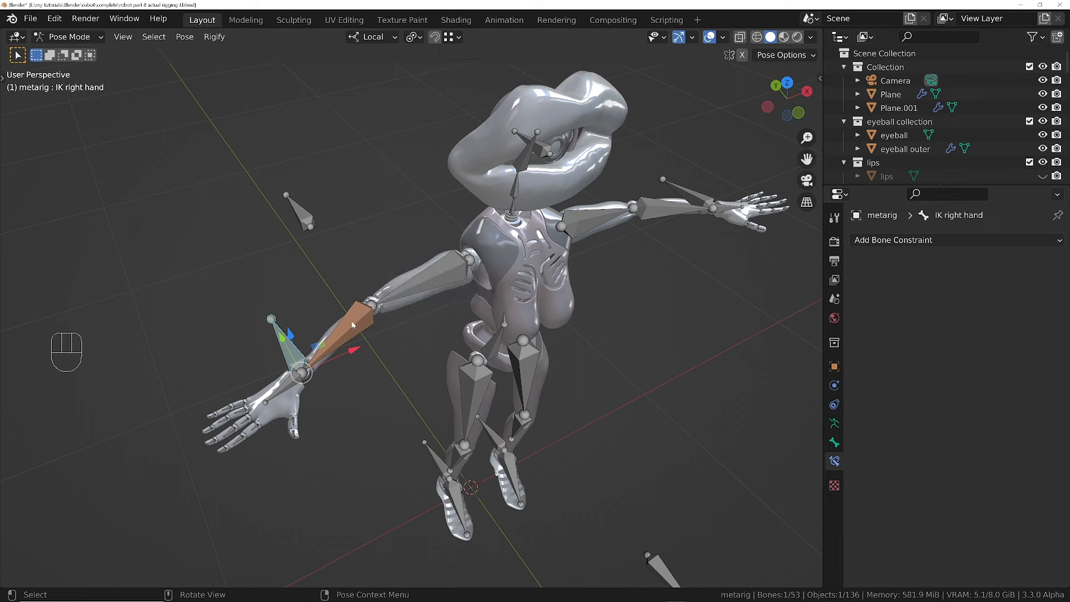
- Rename the controller bone behind the robot's right elbow as "IK right elbow"
left_click(310, 212)
key("F2")
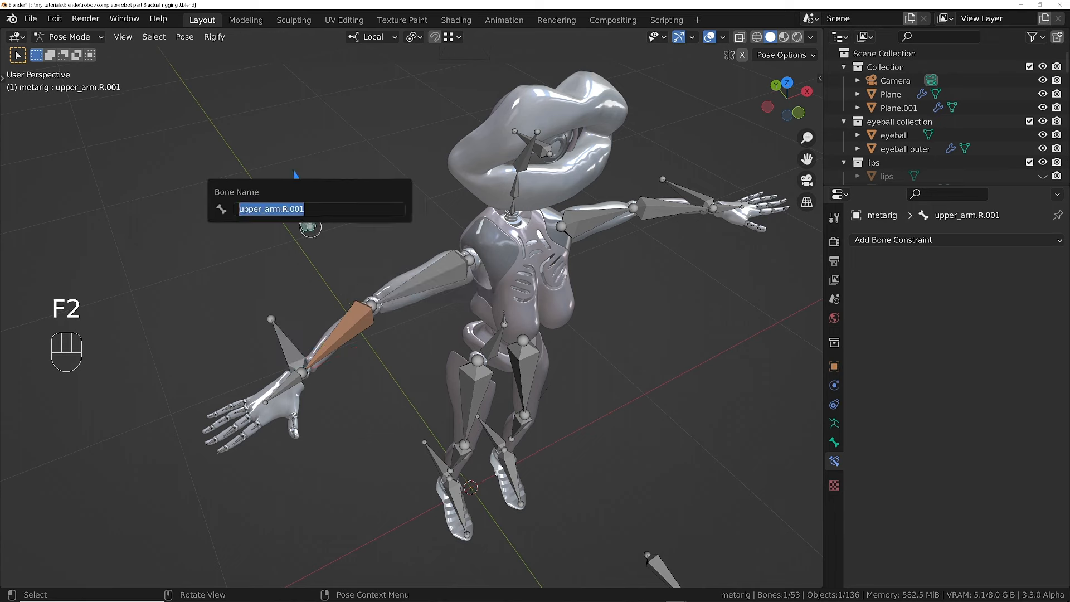
type("IK right elbow")
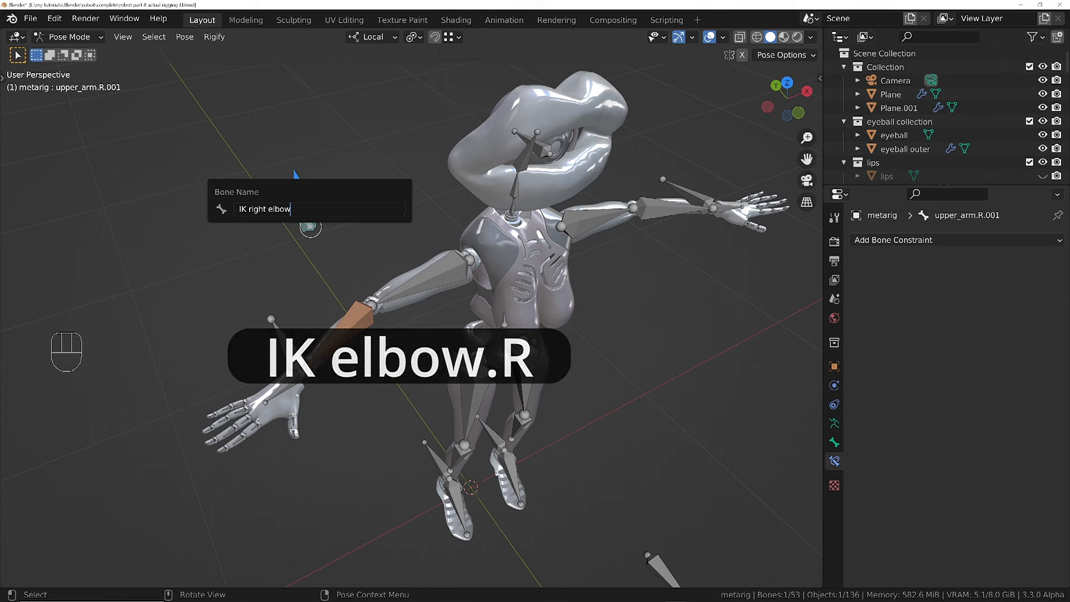
key("Return")
- Set the target bone of the right forearm's IK constraint to IK right hand
left_click(354, 319)
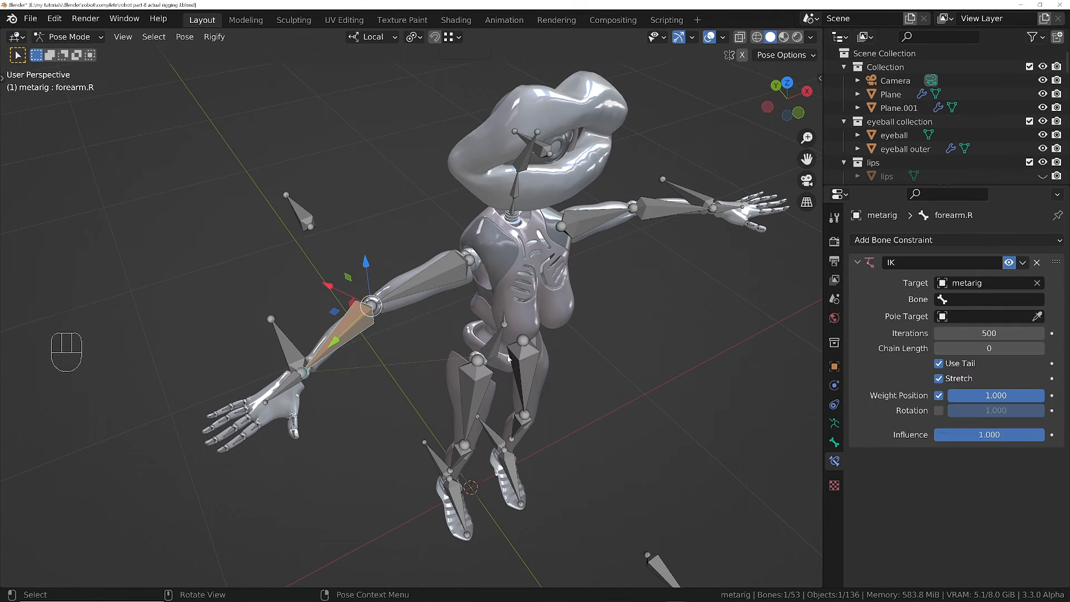
left_click(984, 300)
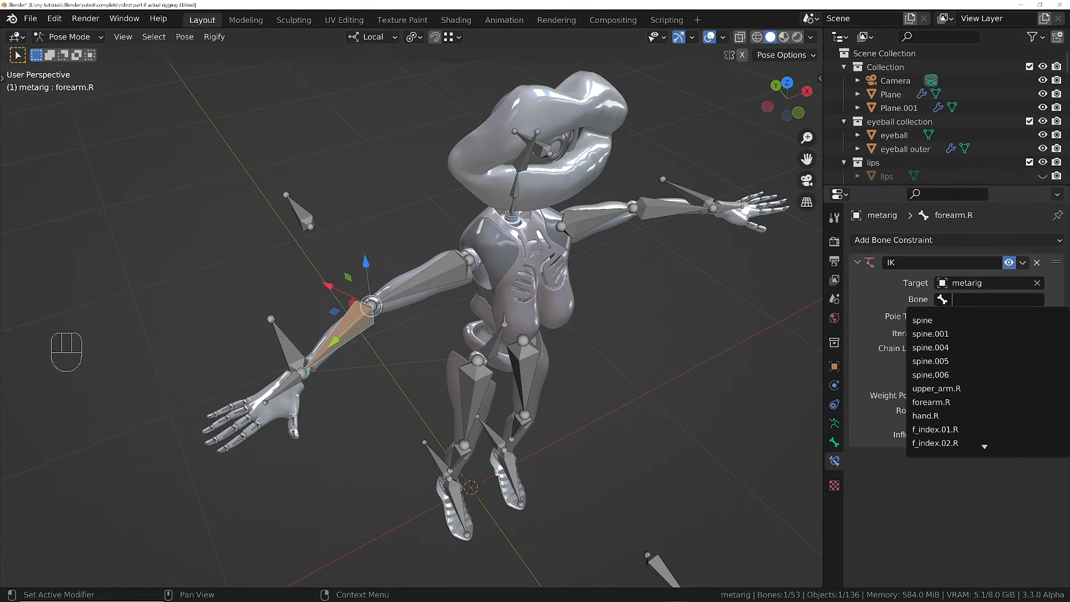
type("ik")
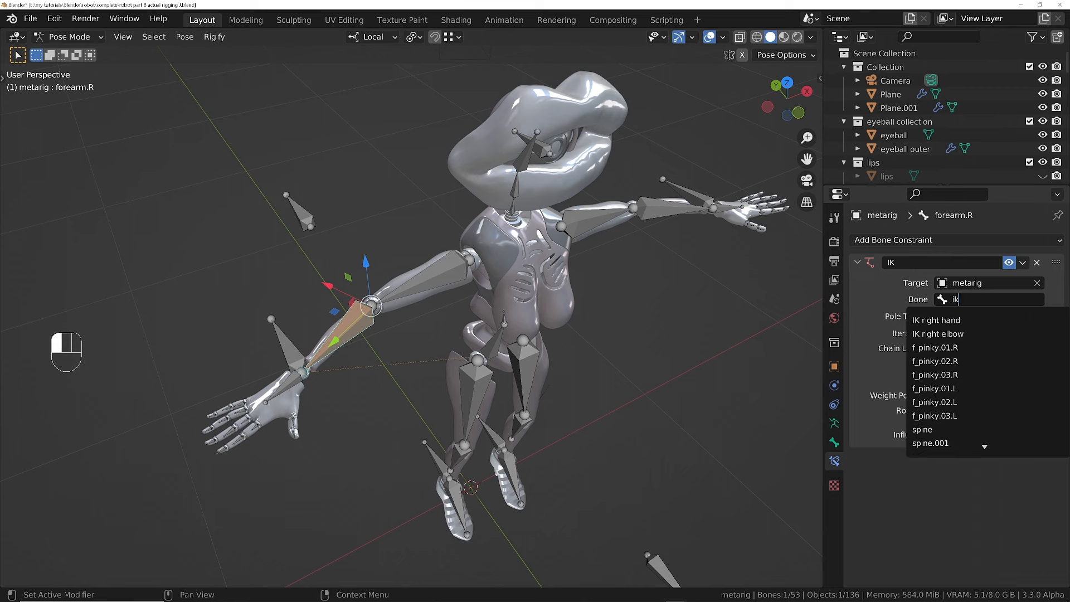
key("Return")
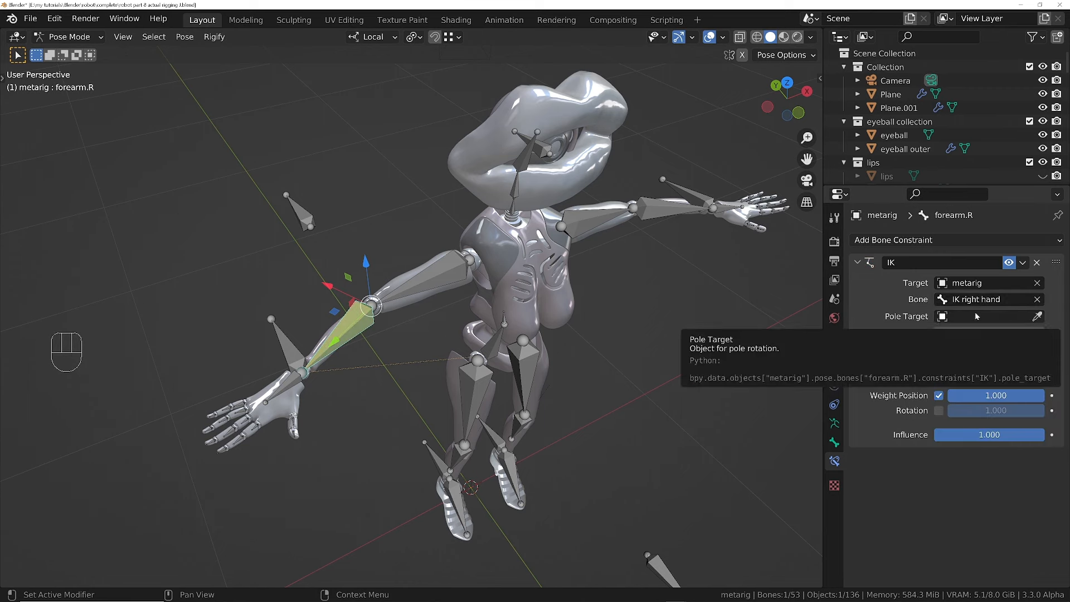
- Set the right forearm IK constraint's pole target to metarig with IK right elbow as the pole bone
key("e")
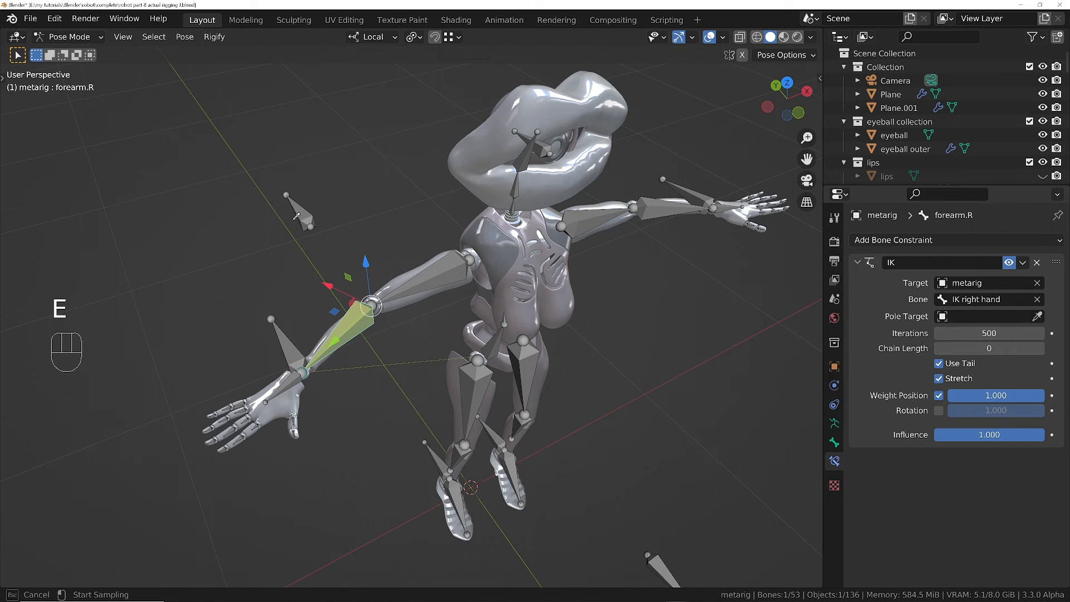
left_click(299, 211)
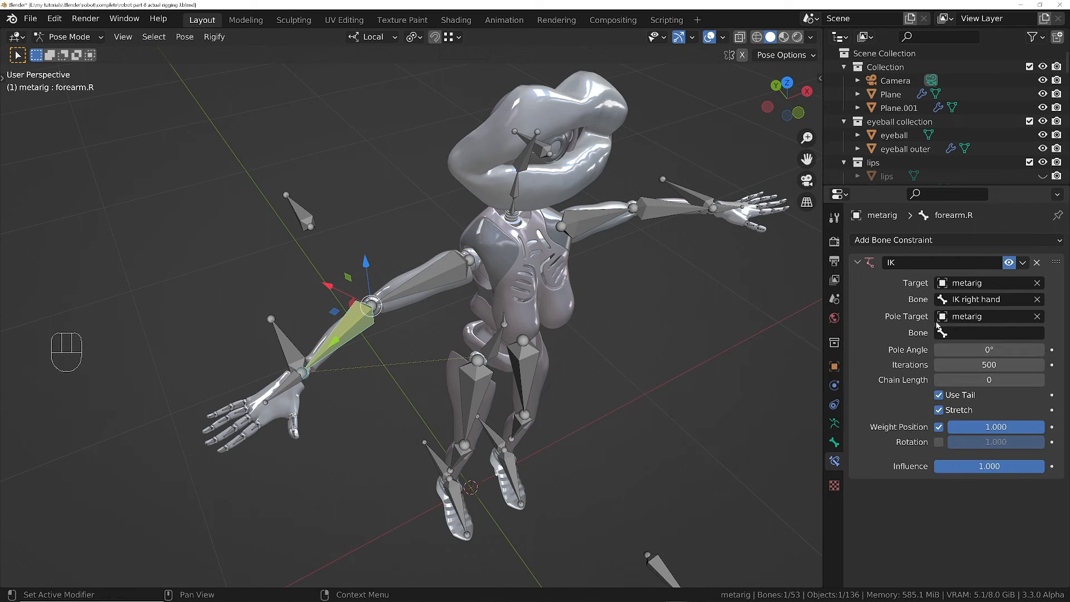
left_click(988, 333)
type("ik")
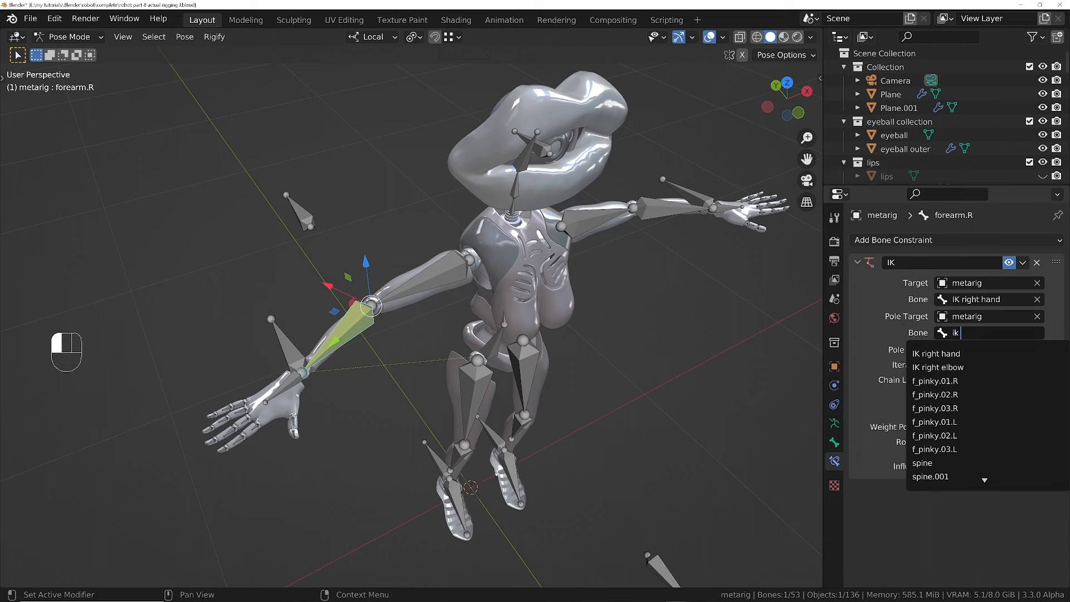
key("Down")
key("Return")
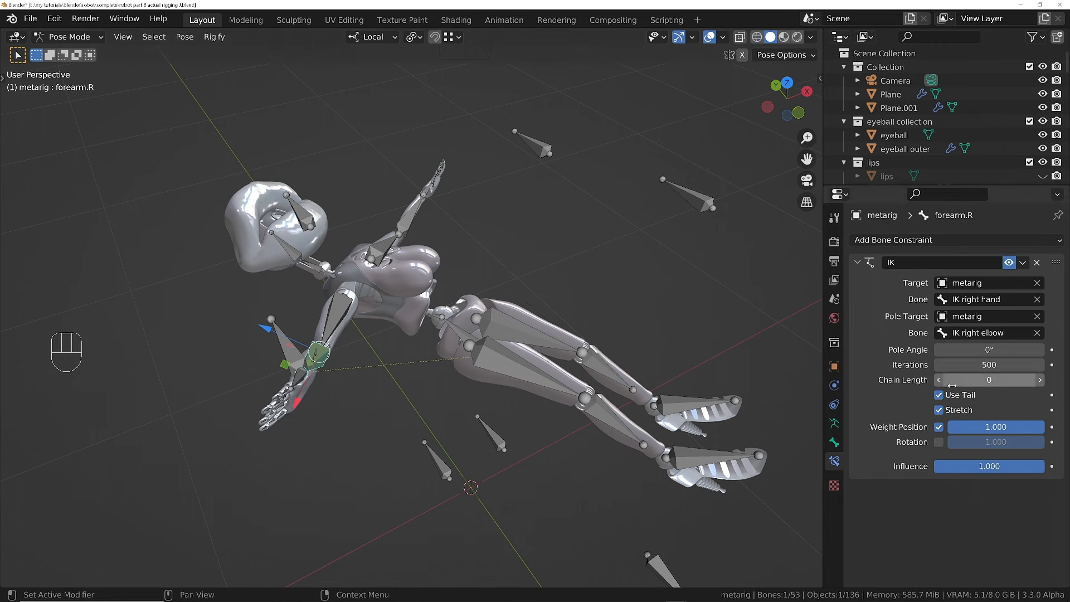
- Set the right forearm's IK chain length to 2 and check the arm's bones in wireframe shading
left_click(1039, 380)
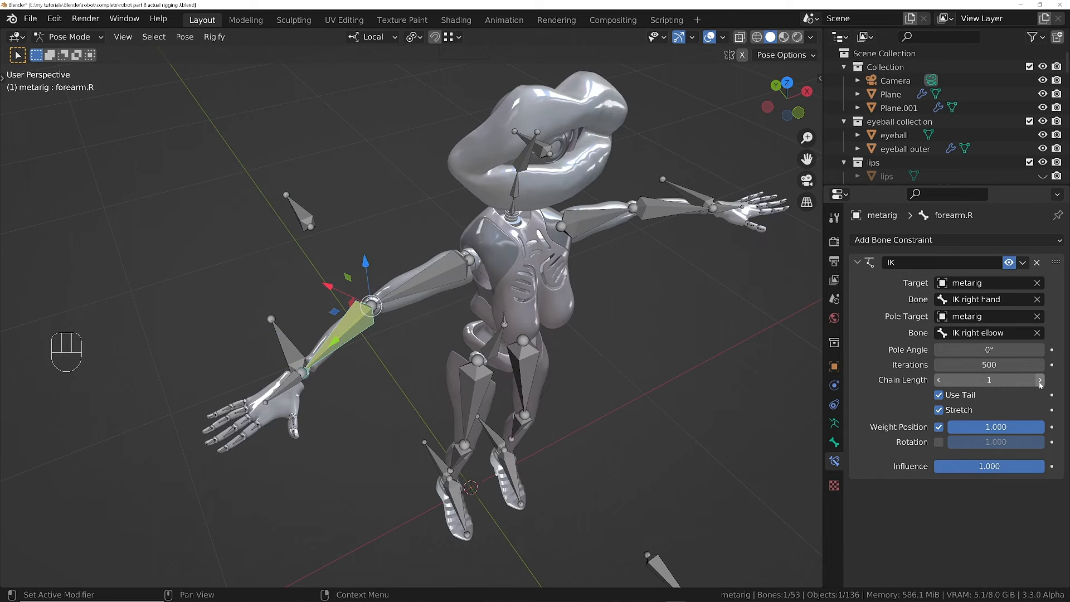
left_click(1040, 380)
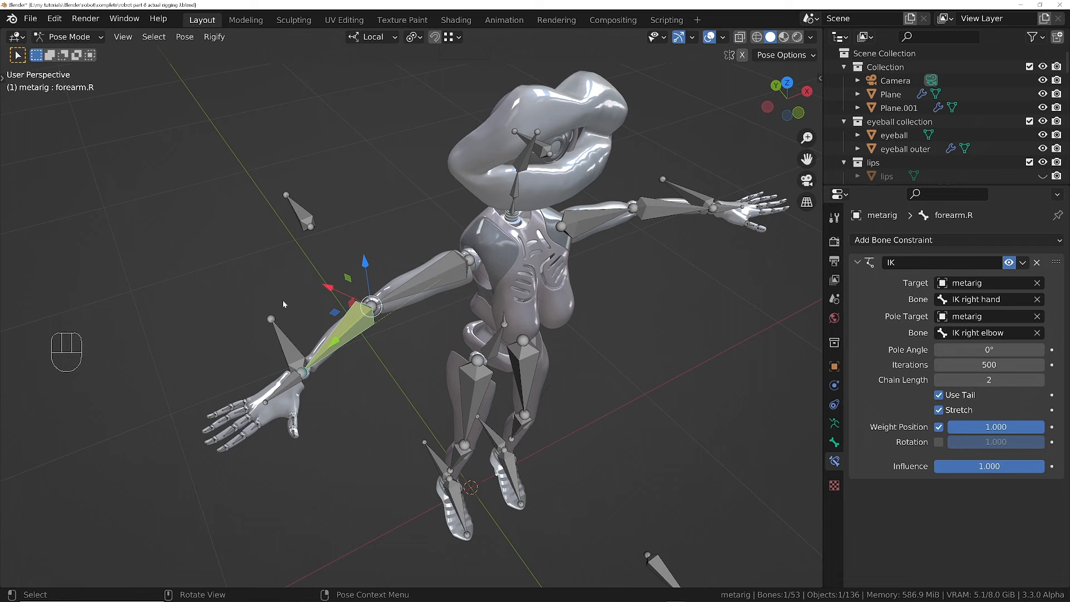
key("z")
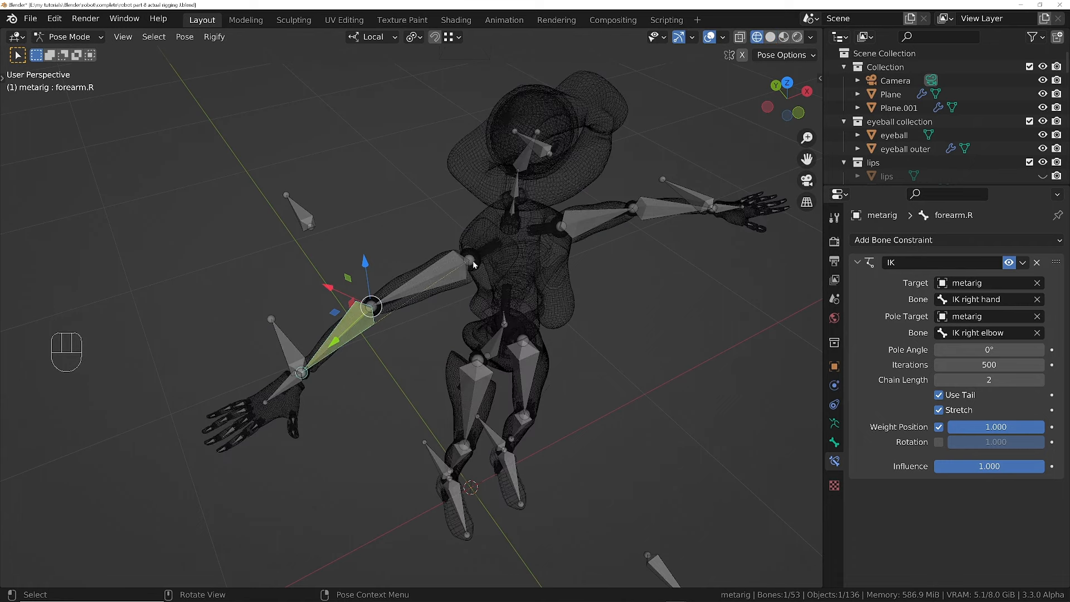
key("a")
key("a")
key("z")
- Test the right arm's IK by trial-moving the IK right hand and IK right elbow bones
left_click(286, 345)
key("Tab")
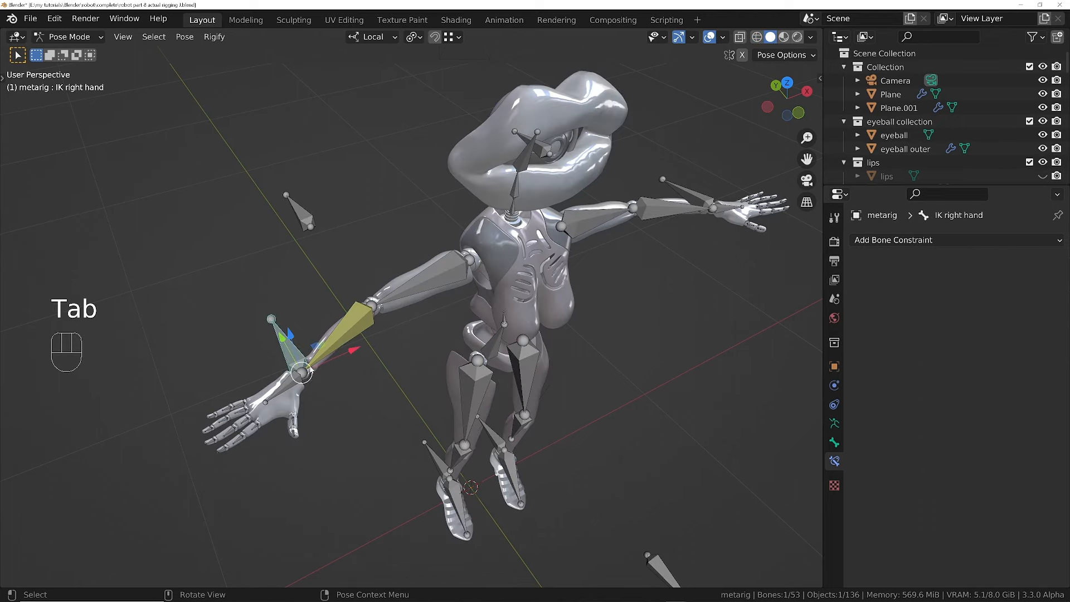
key("g")
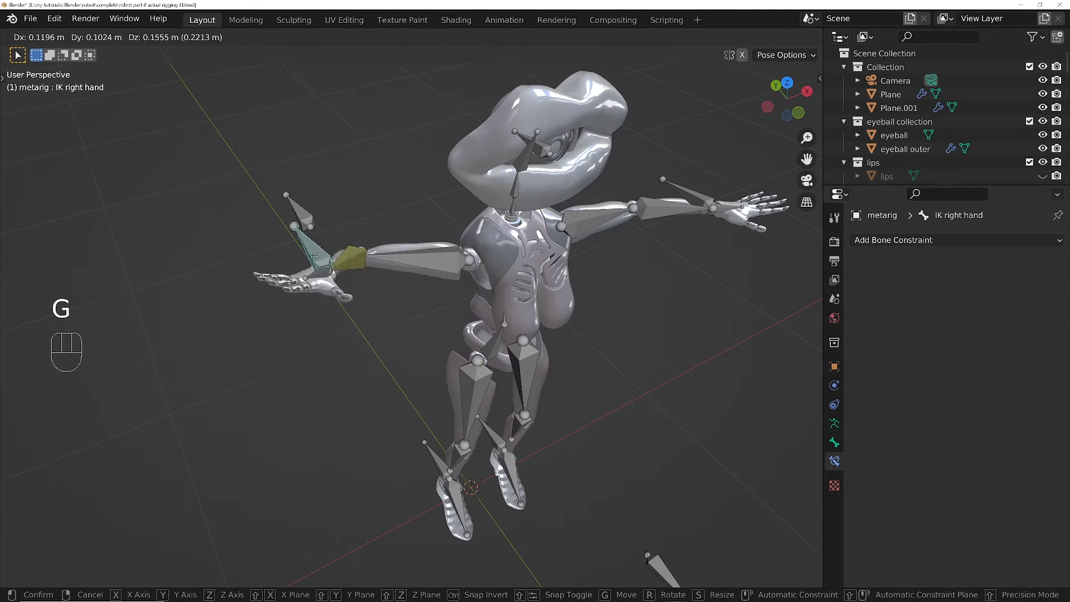
left_click(349, 294)
middle_click_drag(349, 294, 146, 314)
left_click(147, 315)
key("g")
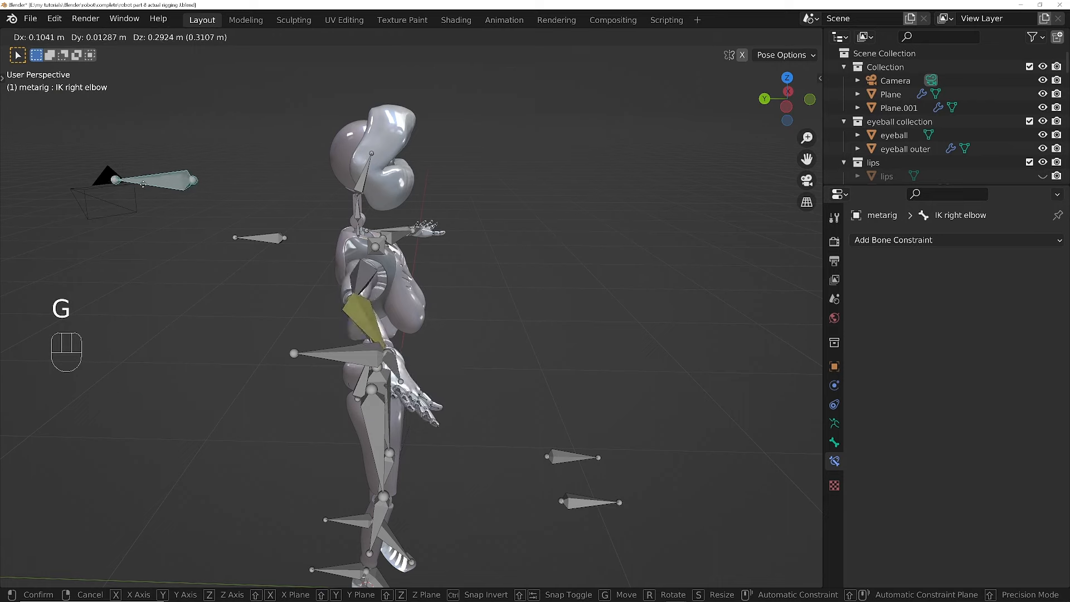
right_click(146, 325)
- Copy the right forearm bone's IK constraint to the left forearm bone
middle_click_drag(446, 234, 335, 391)
middle_click_drag(344, 346, 552, 490, "shift")
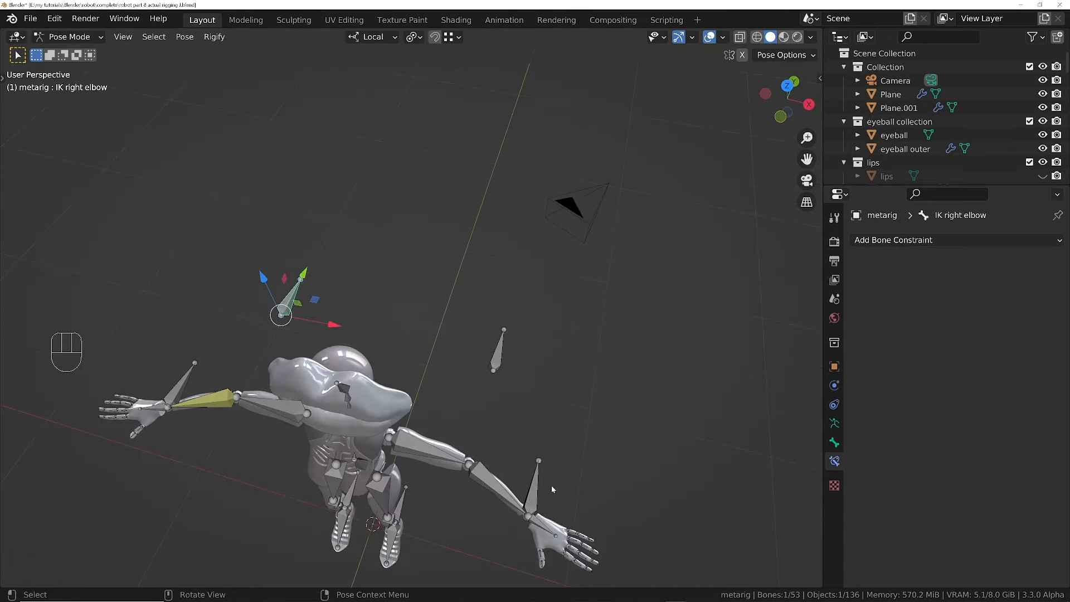
middle_click_drag(431, 467, 373, 353, "shift")
left_click(506, 378)
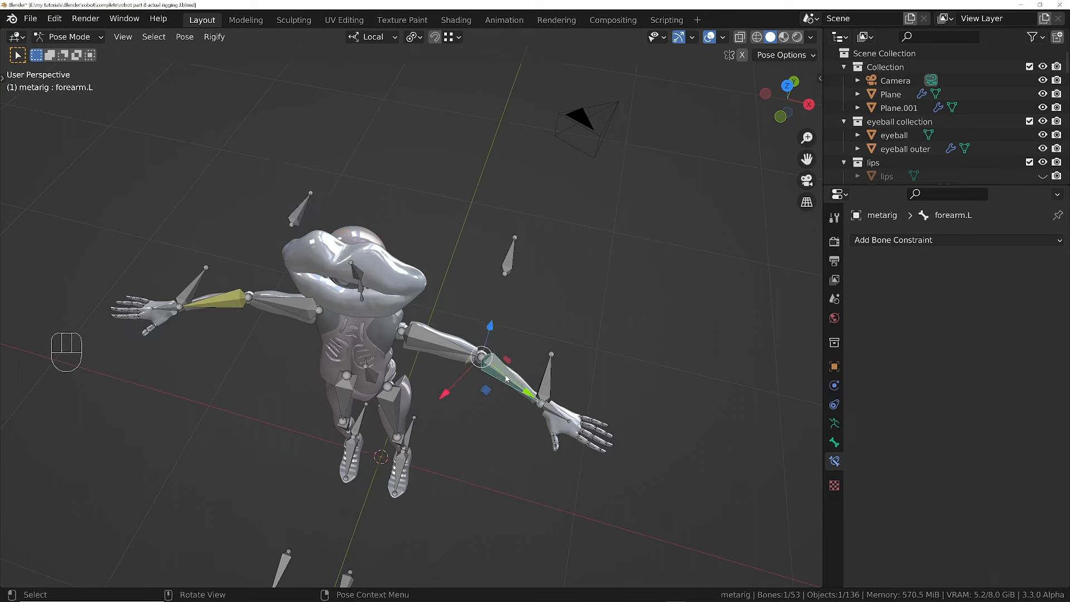
left_click(255, 312, "shift")
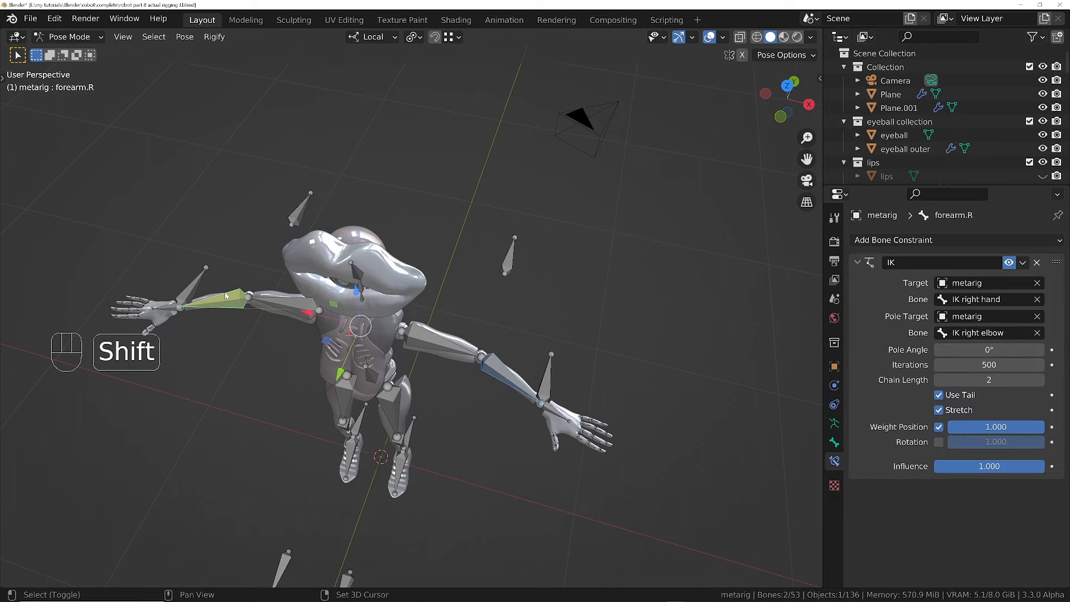
left_click(185, 37)
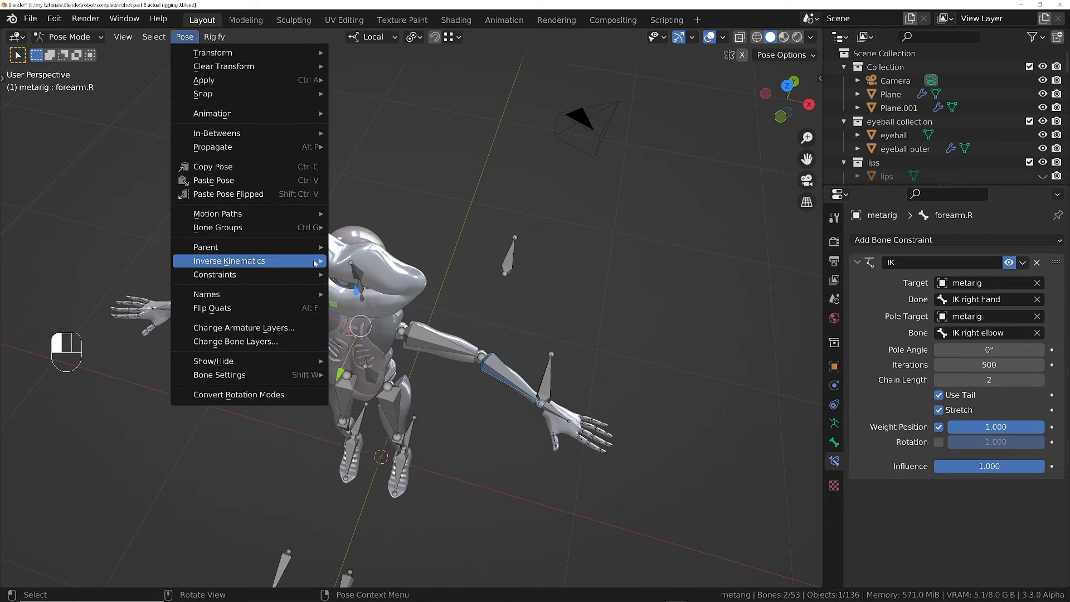
mouse_move(278, 280)
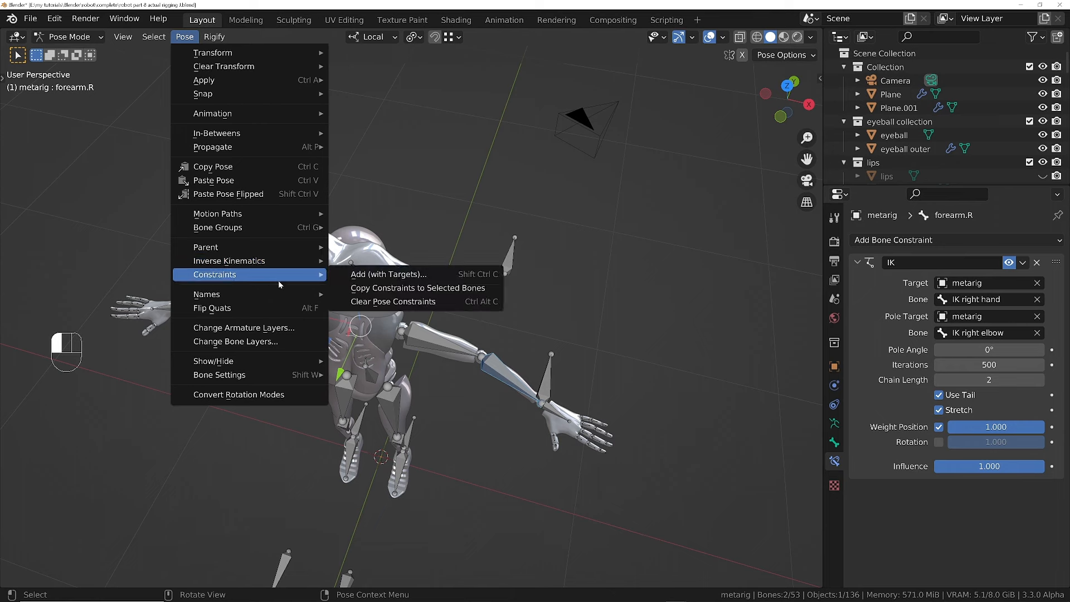
left_click(422, 288)
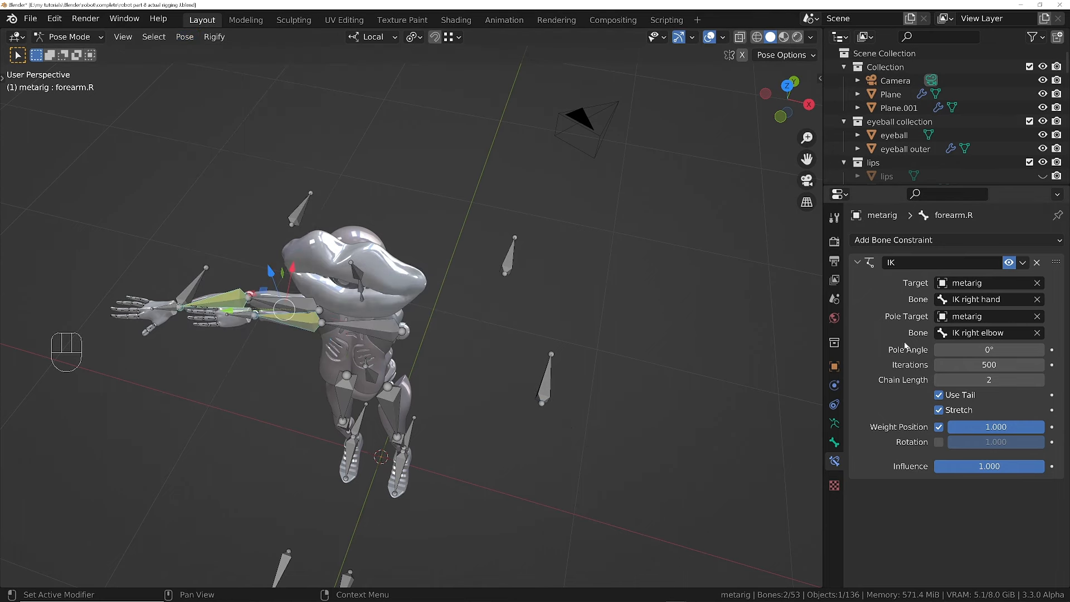
- Rename the controller bone for the robot's left wrist as "IK left hand"
left_click(310, 317)
left_click(301, 322)
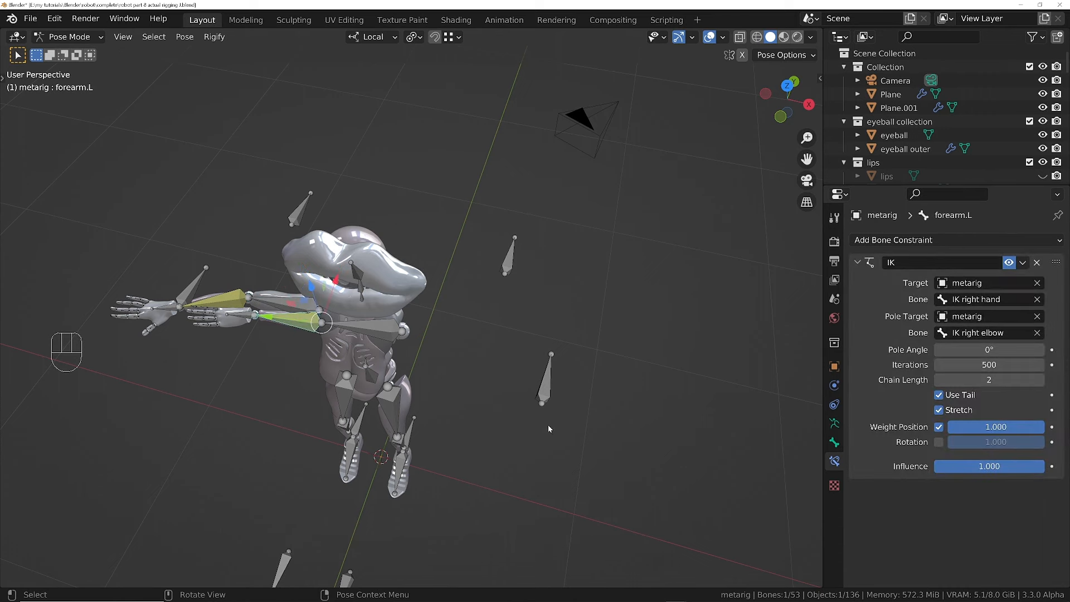
left_click(545, 390)
key("F2")
type("IK")
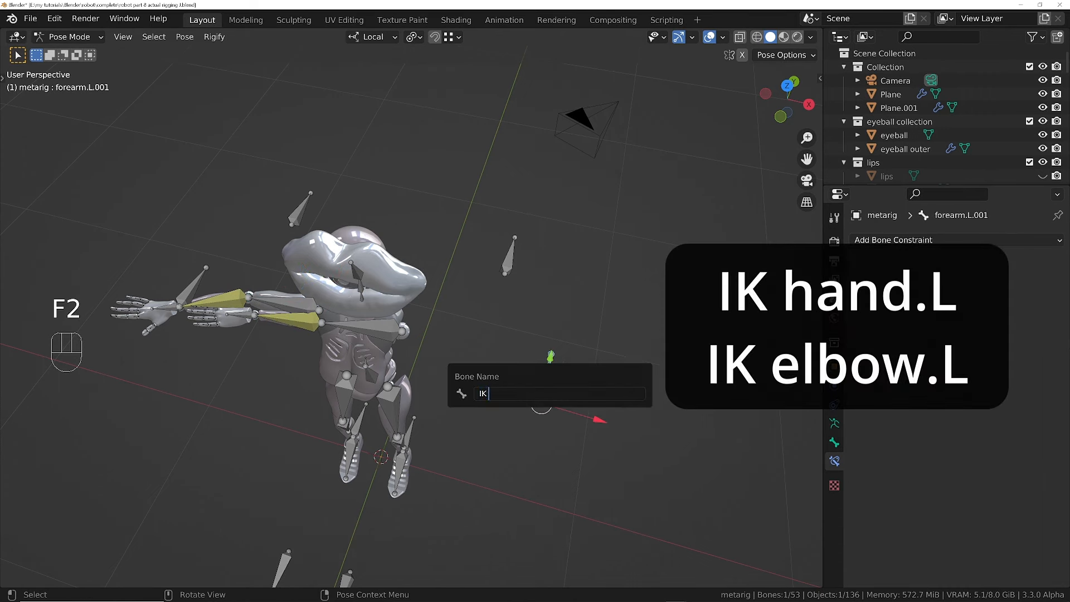
key("Return")
- Rename the controller bone behind the robot's left elbow as "IK left elbow"
left_click(506, 258)
key("F2")
type("IK left elbow")
key("Return")
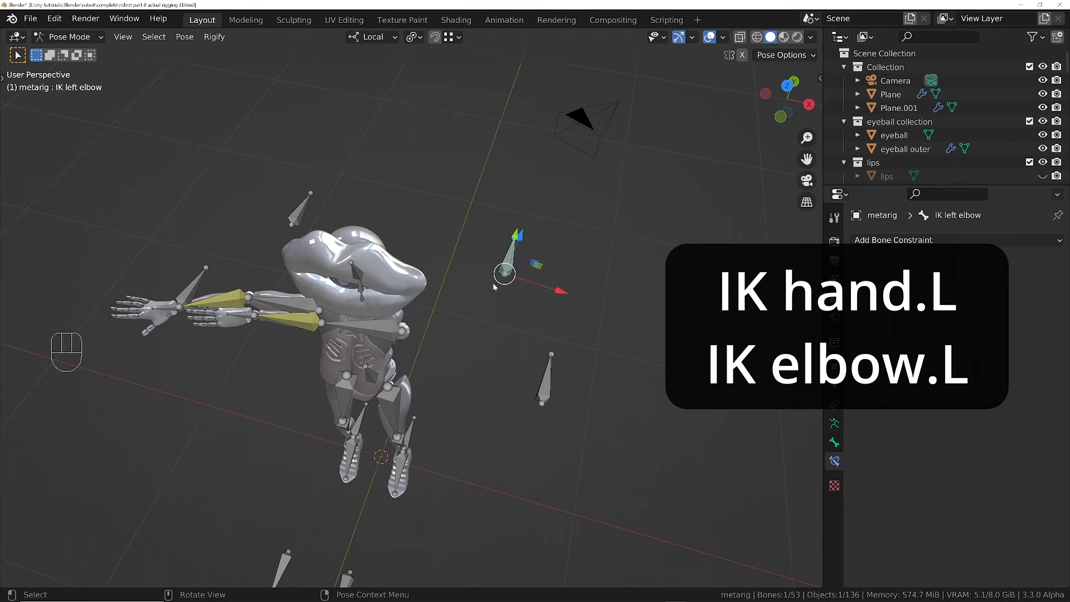
- Set the target bone of the left forearm's IK constraint to IK left hand
left_click(321, 322)
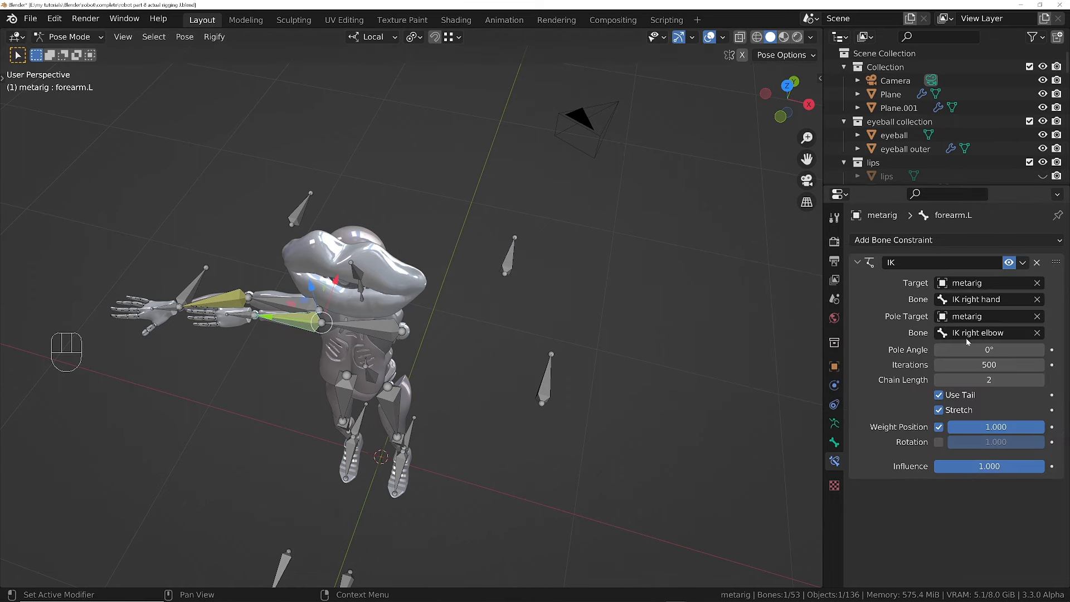
left_click(976, 299)
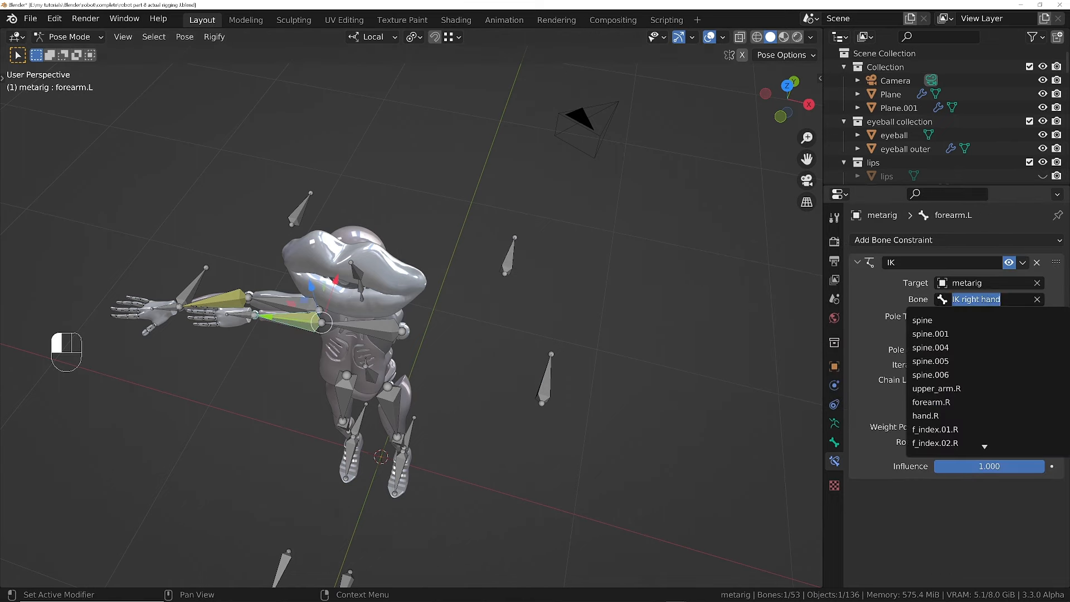
type("ik left")
key("Return")
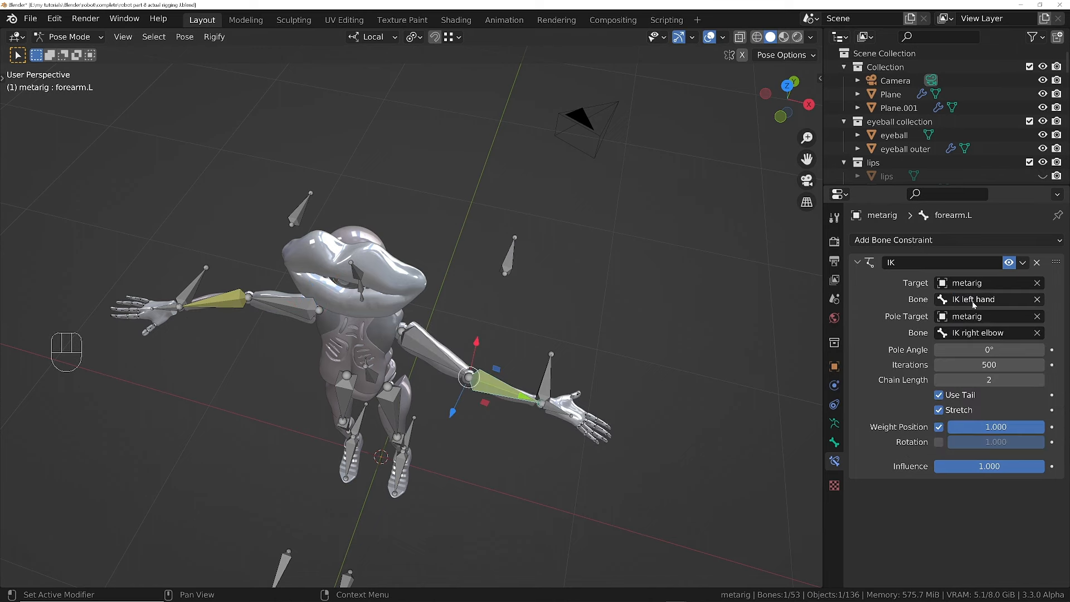
- Set the pole bone of the left forearm's IK constraint to IK left elbow
left_click(975, 333)
type("ol")
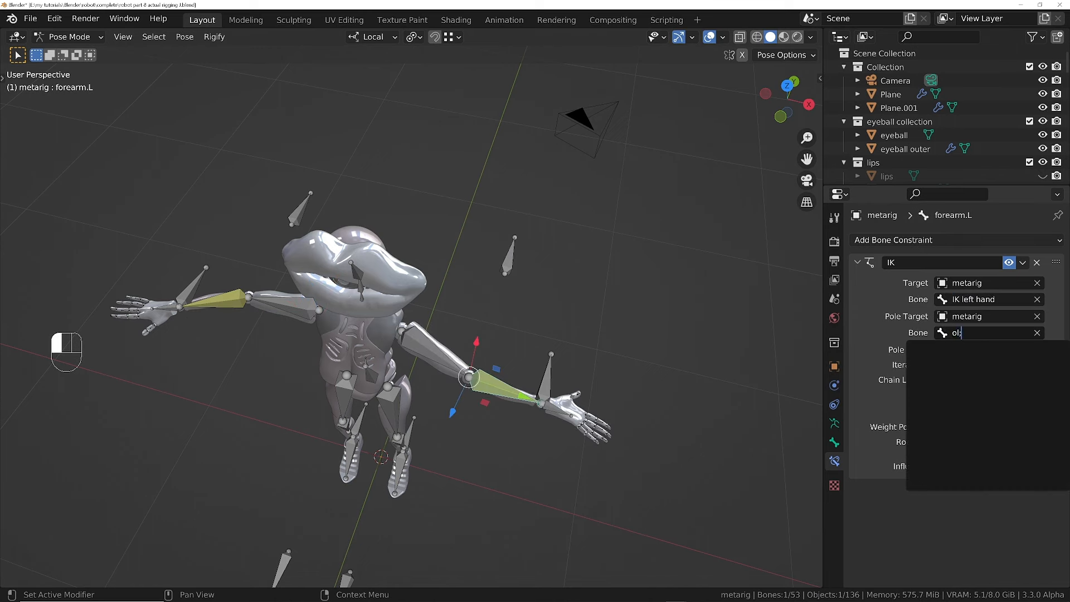
type(";")
key("BackSpace")
key("BackSpace")
key("BackSpace")
key("BackSpace")
type("ik left")
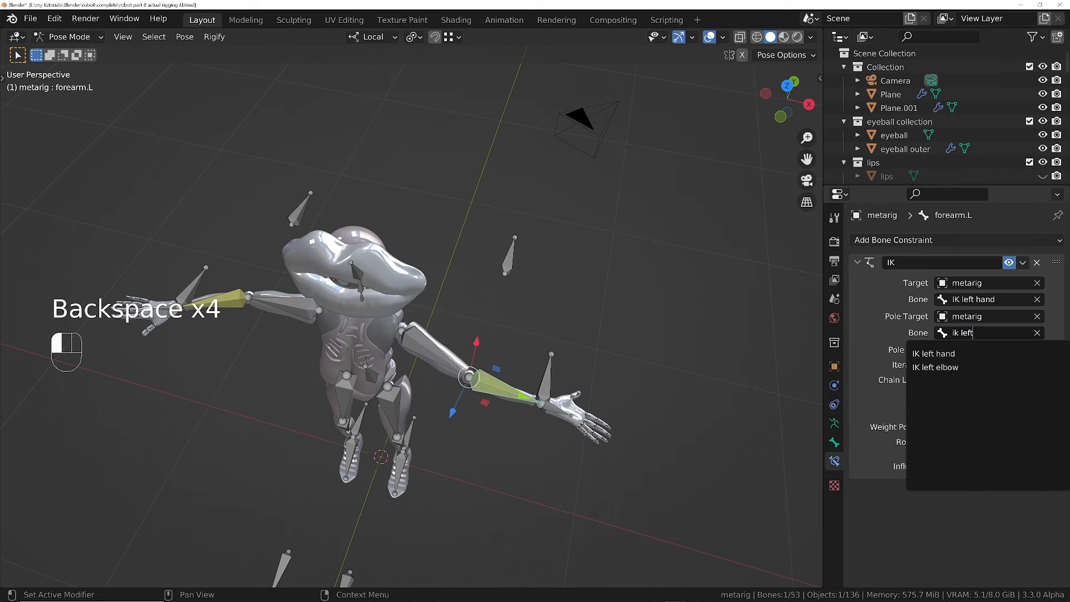
key("Down")
key("Down")
key("Return")
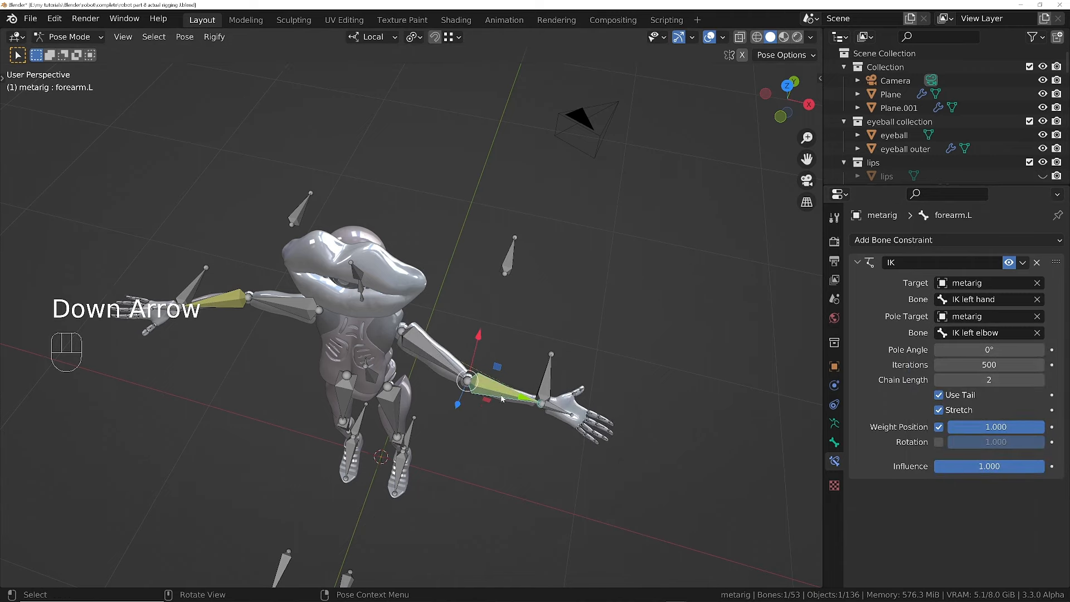
- Set the pole angle of the left forearm's IK constraint to 180°
middle_click_drag(501, 398, 416, 389)
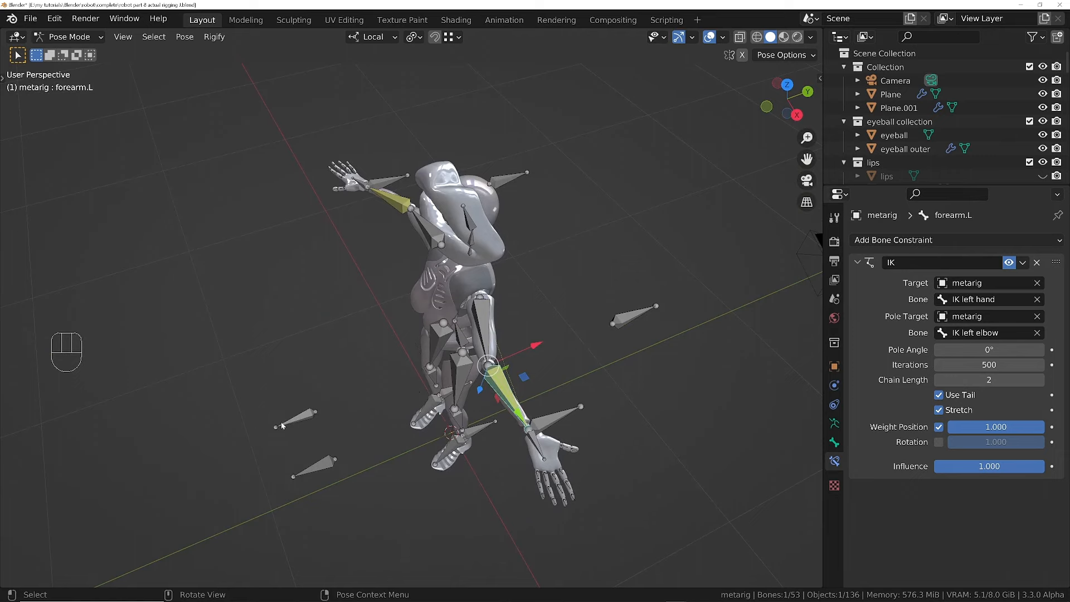
mouse_move(518, 345)
middle_mouse_down()
mouse_move(504, 419)
mouse_move(535, 332)
middle_mouse_up()
left_click(989, 350)
type("180")
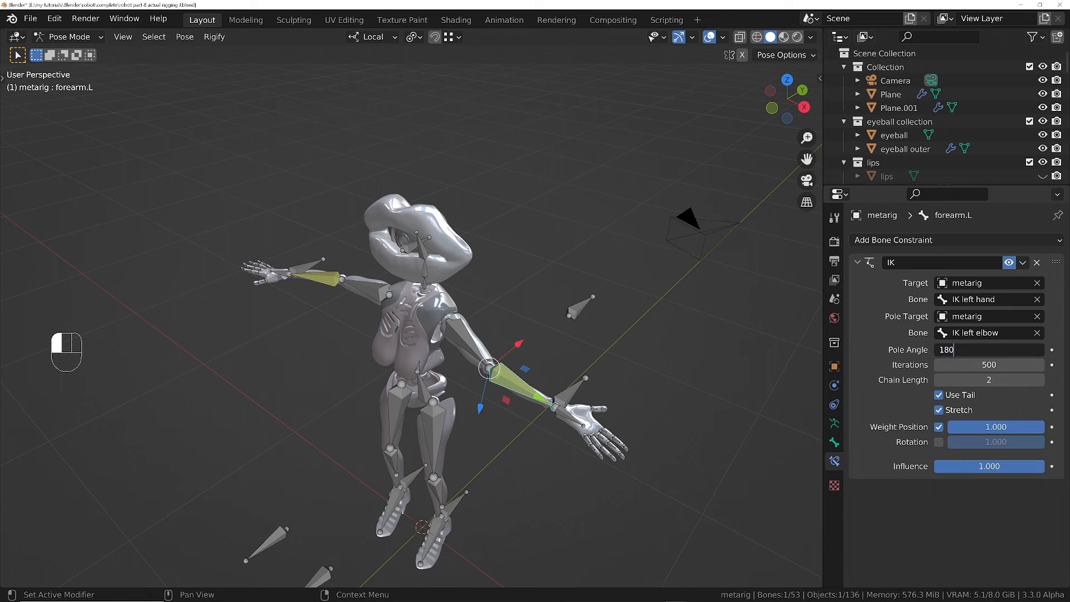
key("Return")
- Test the left arm's IK setup by trial-moving the IK left hand and IK left elbow controller bones, without keeping the pose
middle_click_drag(515, 379, 463, 374)
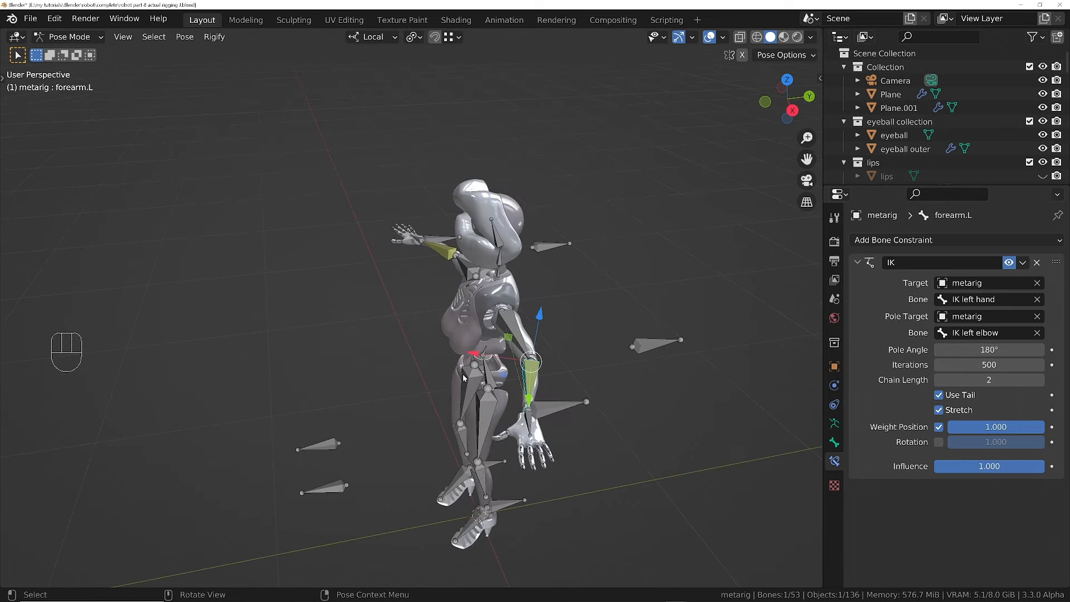
left_click(563, 393)
key("g")
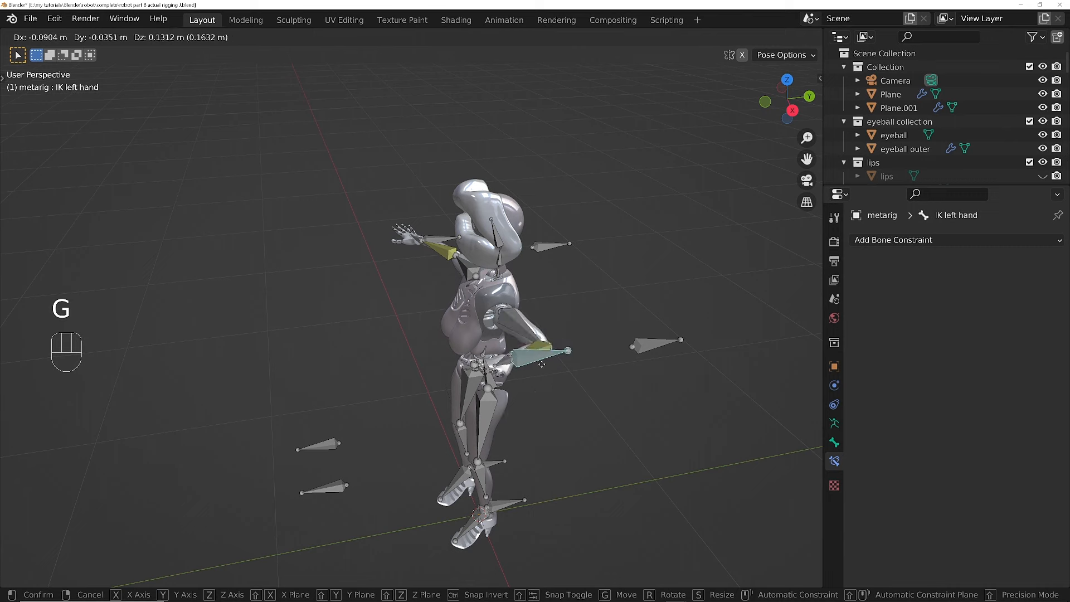
left_click(562, 418)
left_click(661, 350)
key("g")
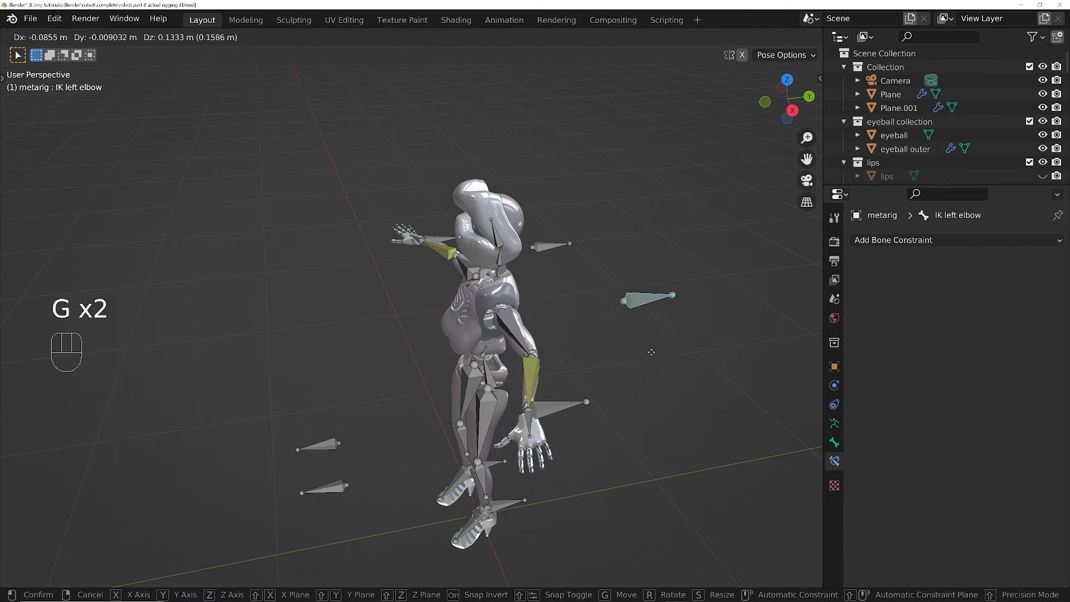
right_click(547, 333)
- Add an Inverse Kinematics constraint to the right shin bone
middle_click_drag(546, 333, 590, 362)
middle_click_drag(590, 362, 590, 423, "ctrl")
middle_click_drag(396, 402, 504, 242, "shift")
middle_click_drag(505, 241, 495, 338, "shift")
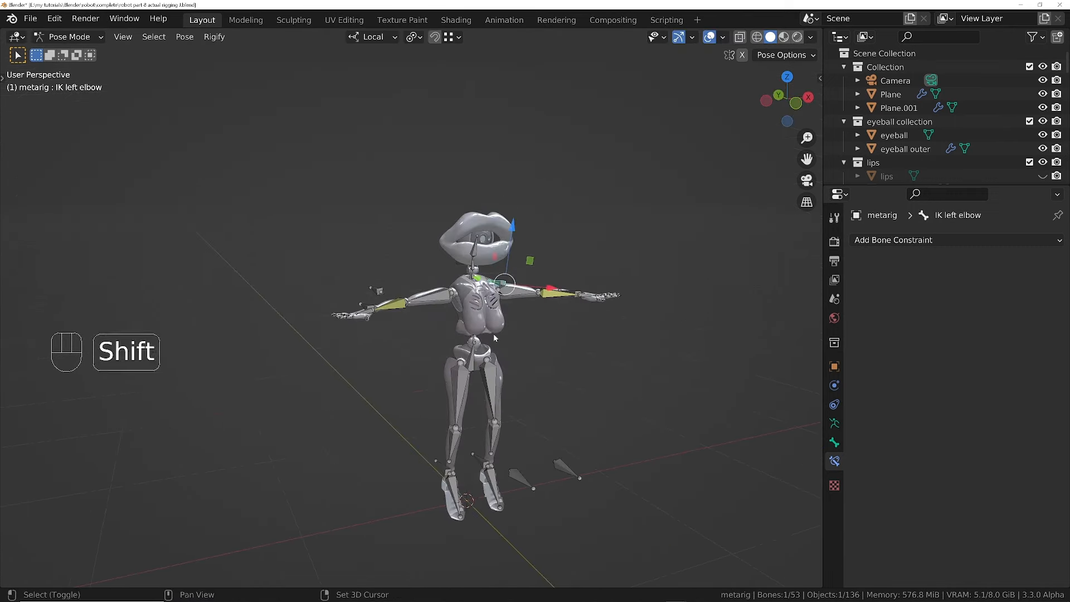
middle_click_drag(447, 436, 532, 379)
middle_click_drag(532, 424, 452, 387, "ctrl")
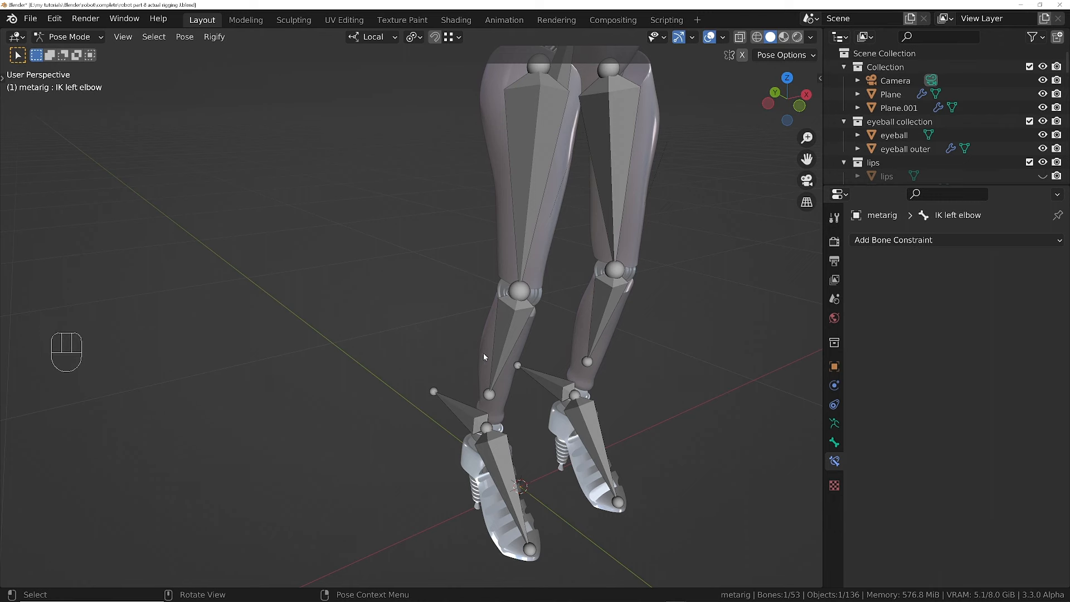
left_click(511, 342)
middle_click_drag(511, 341, 462, 250)
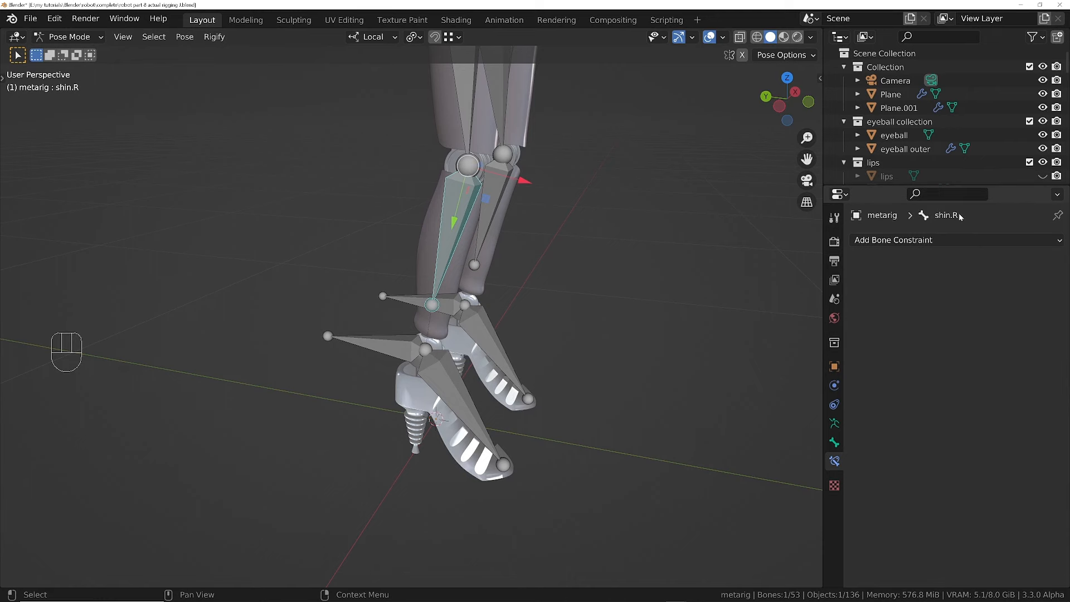
left_click(945, 239)
left_click(925, 310)
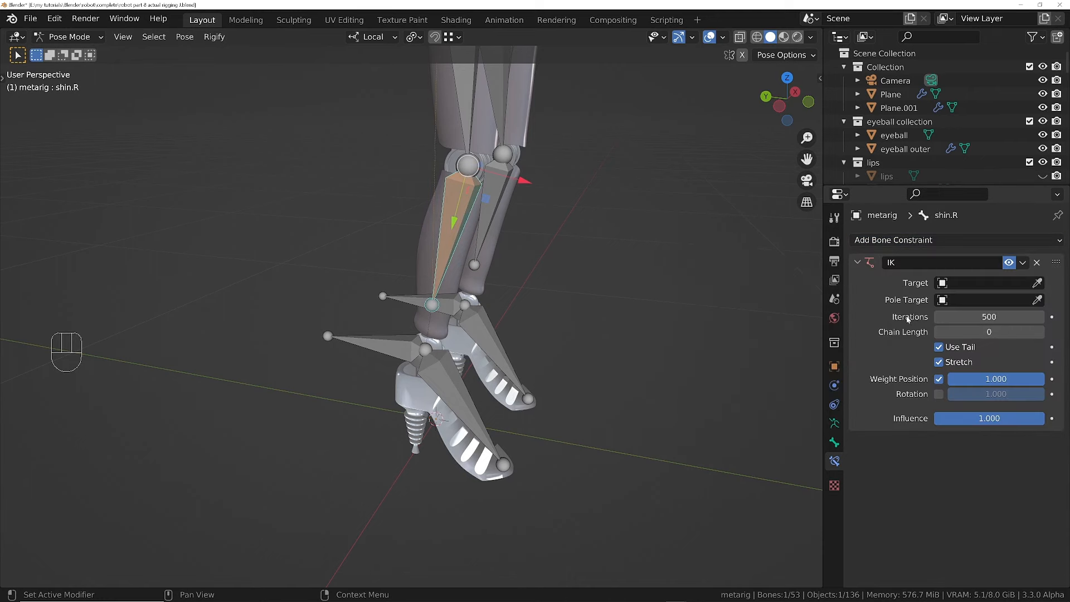
- Rename the controller bone behind the robot's right heel as "IK right foot"
left_click(389, 343)
middle_click_drag(390, 313, 424, 345)
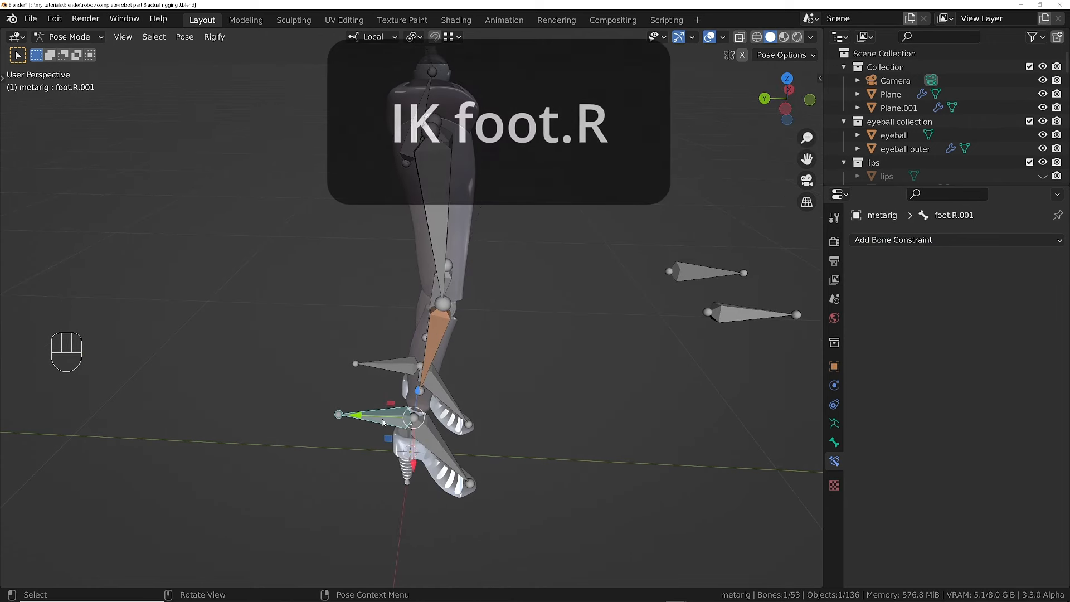
key("F2")
type("I")
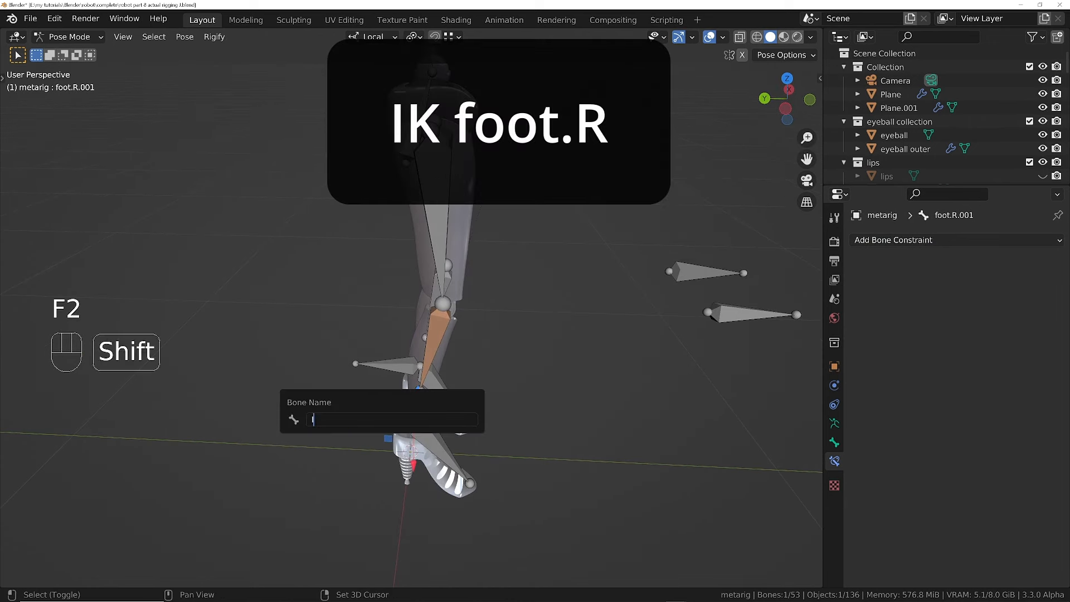
type("K right foot")
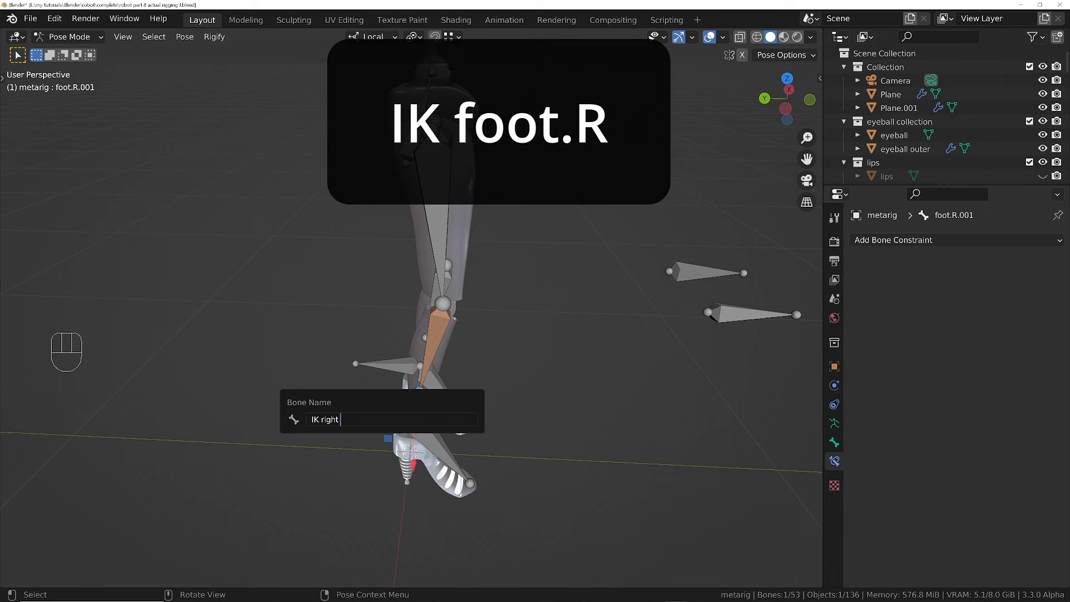
key("Return")
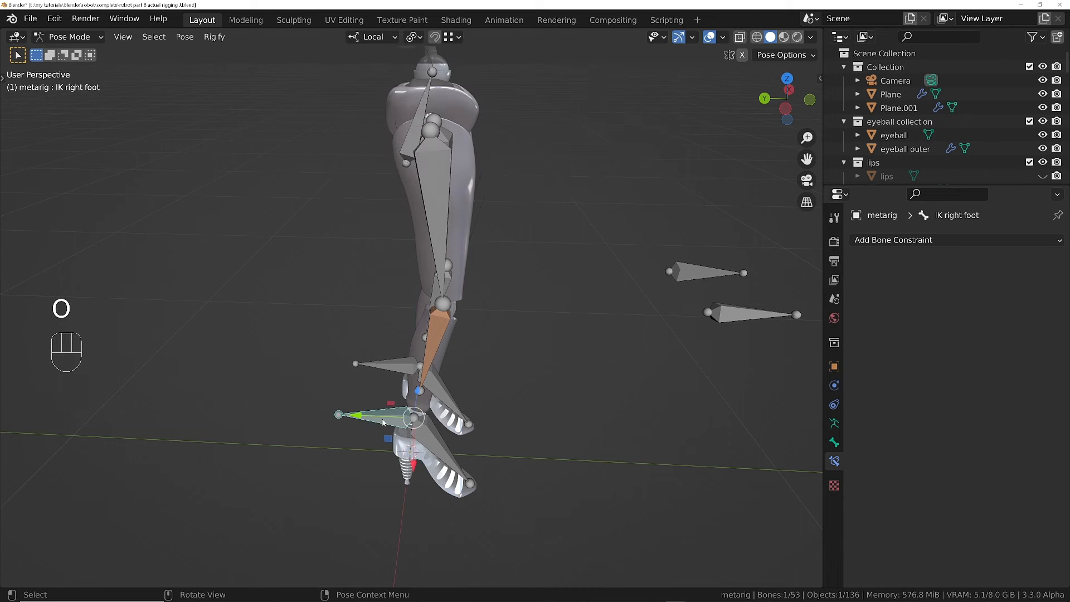
- Rename the controller bone behind the robot's left heel as "IK Left foot"
left_click(376, 365)
key("F2")
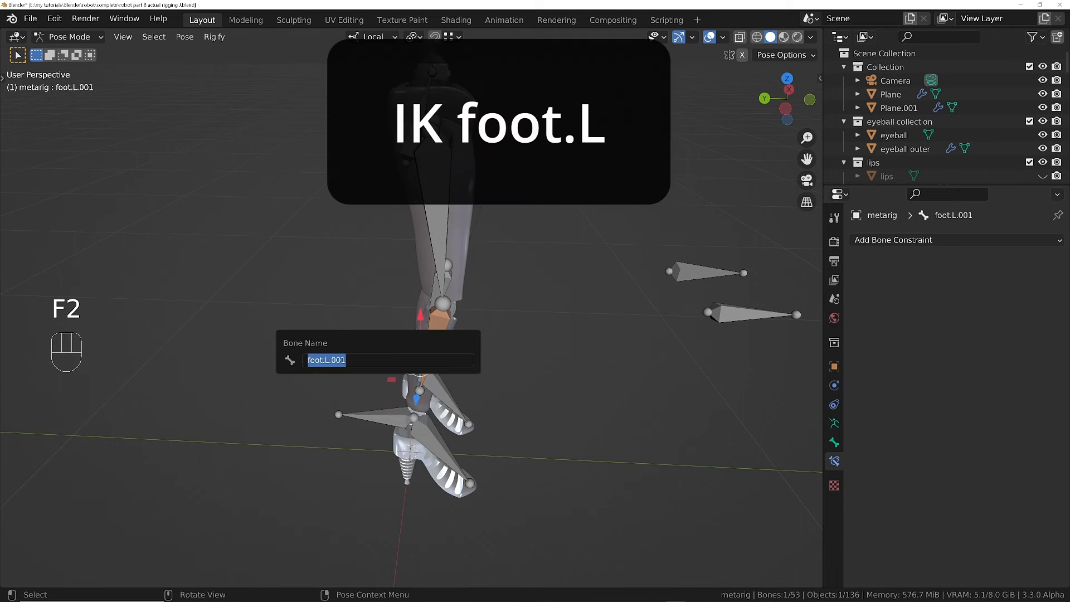
type("IK Left foot")
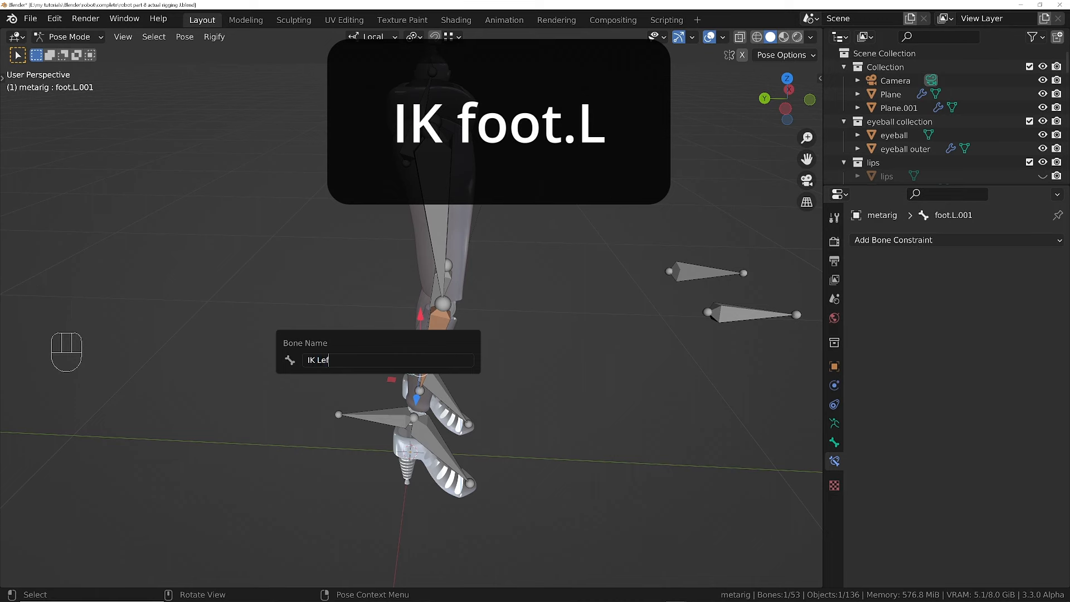
key("Return")
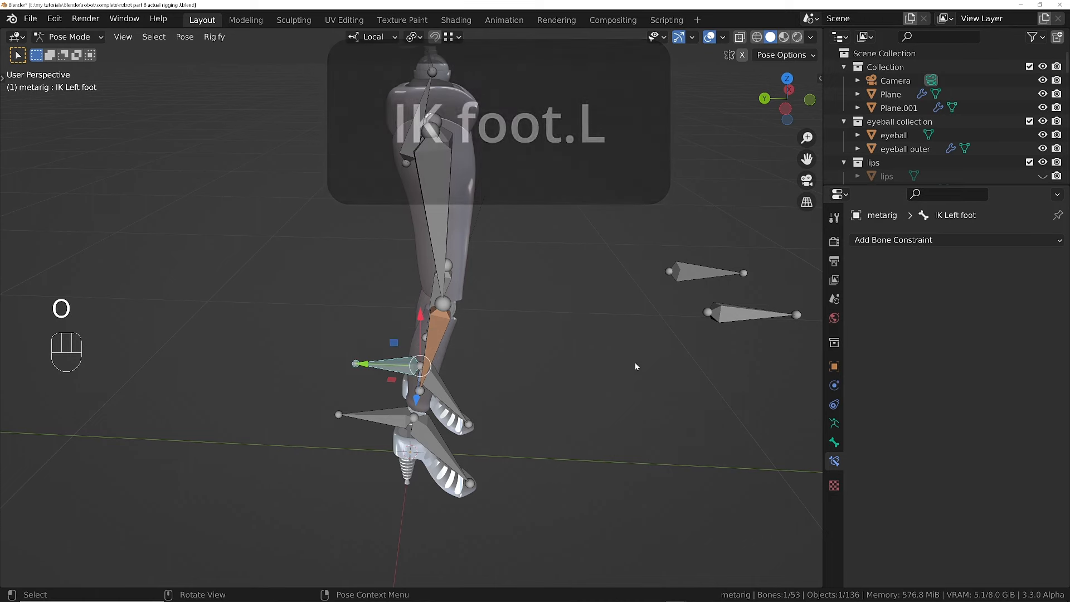
- Rename the controller bone in front of the robot's right knee as "Ik right knee"
left_click(741, 315)
key("F2")
type("Ik")
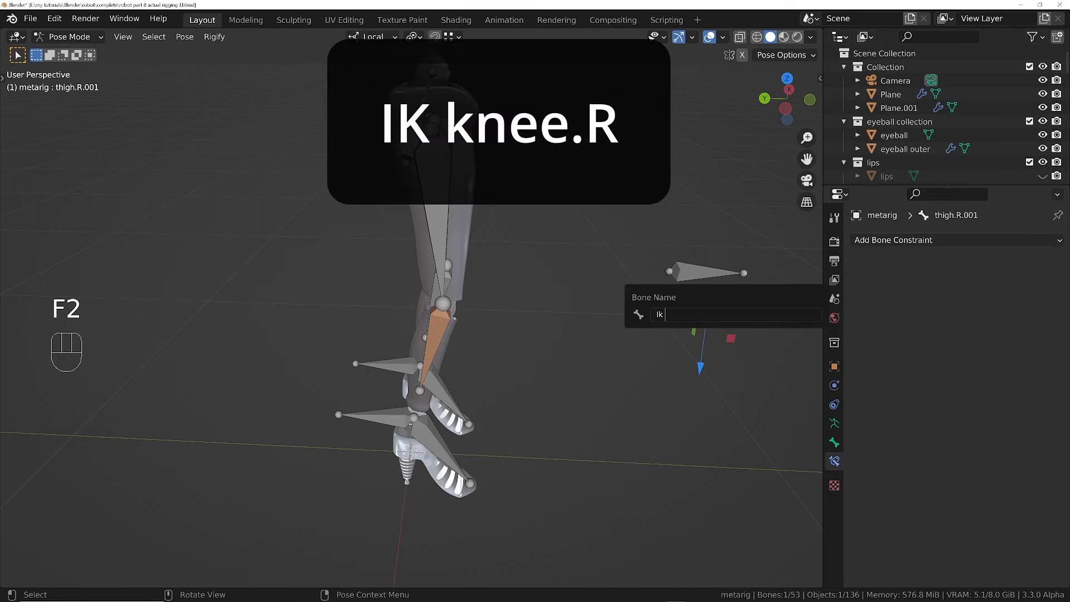
type(" right knee")
key("Return")
- Rename the controller bone in front of the robot's left knee as "ik Left knee"
left_click(727, 280)
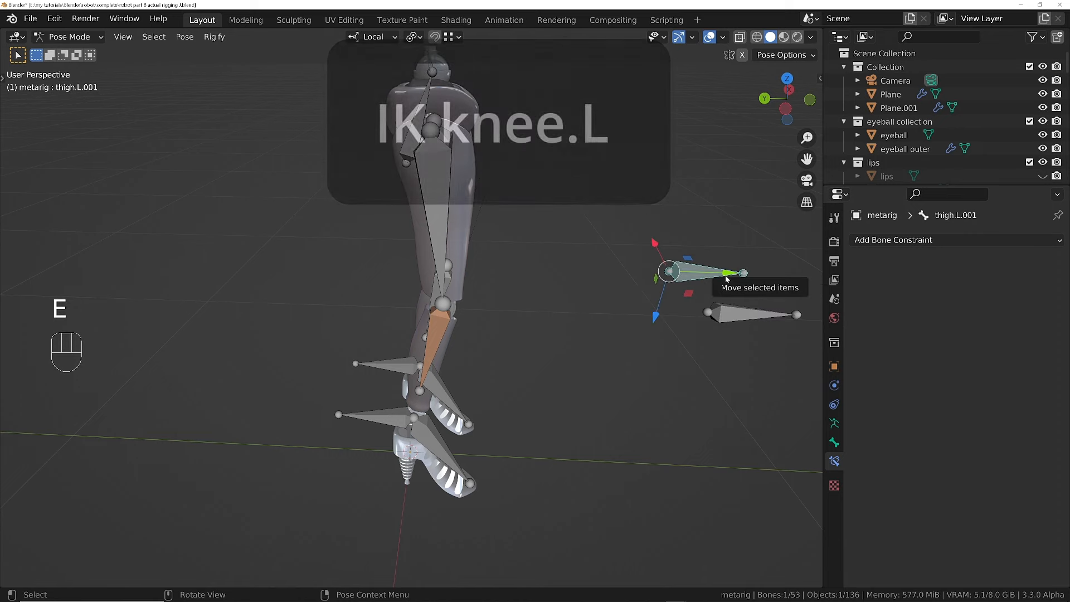
key("F2")
type("ik Left knee")
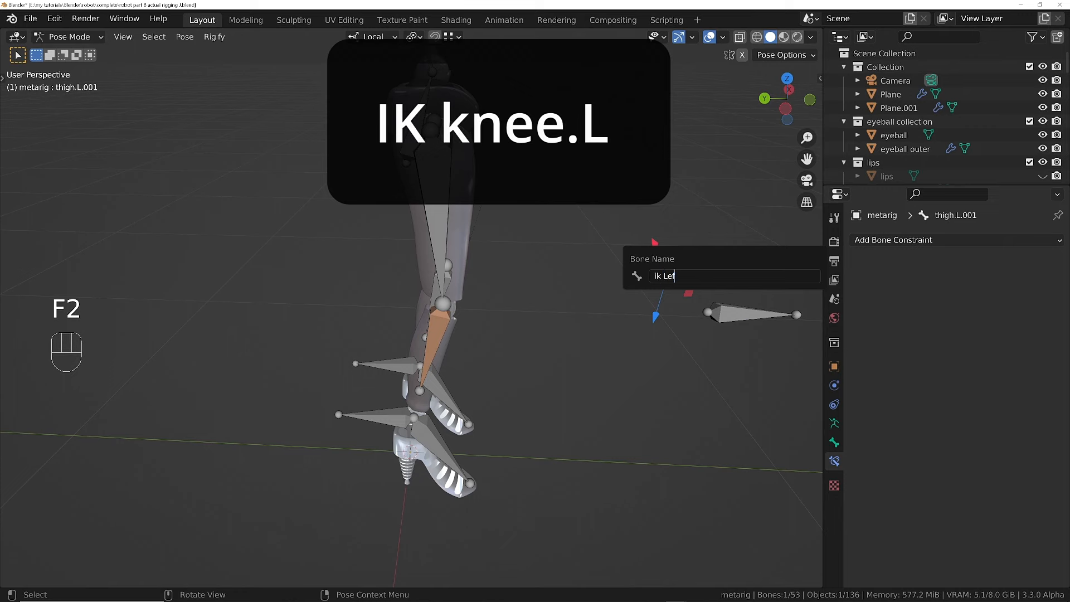
key("Return")
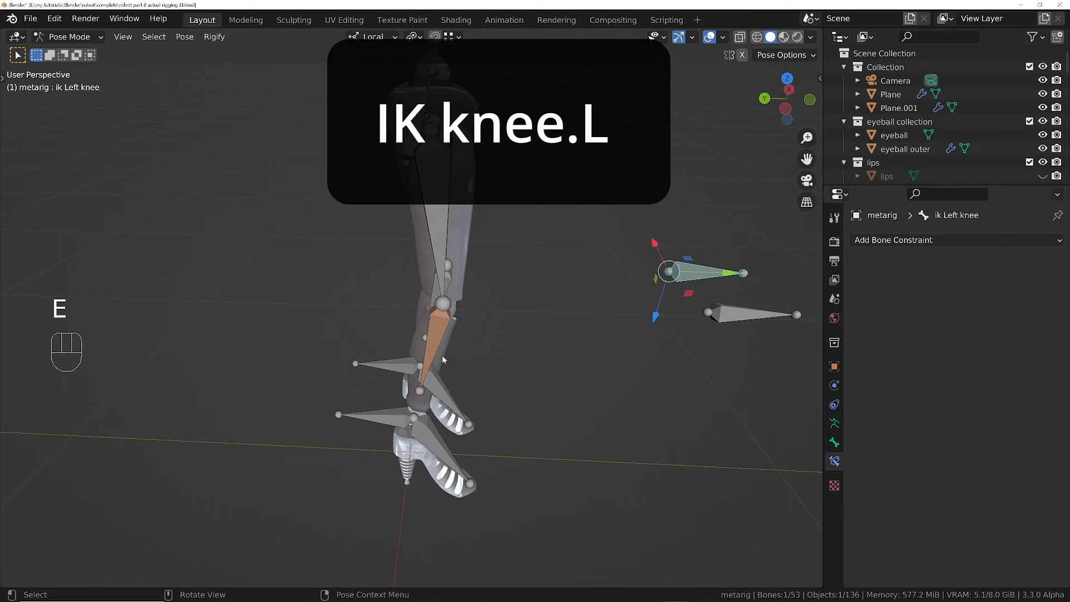
- Set the target of the right shin's IK constraint to the metarig's IK right foot bone
left_click(443, 355)
middle_click_drag(443, 349, 387, 351)
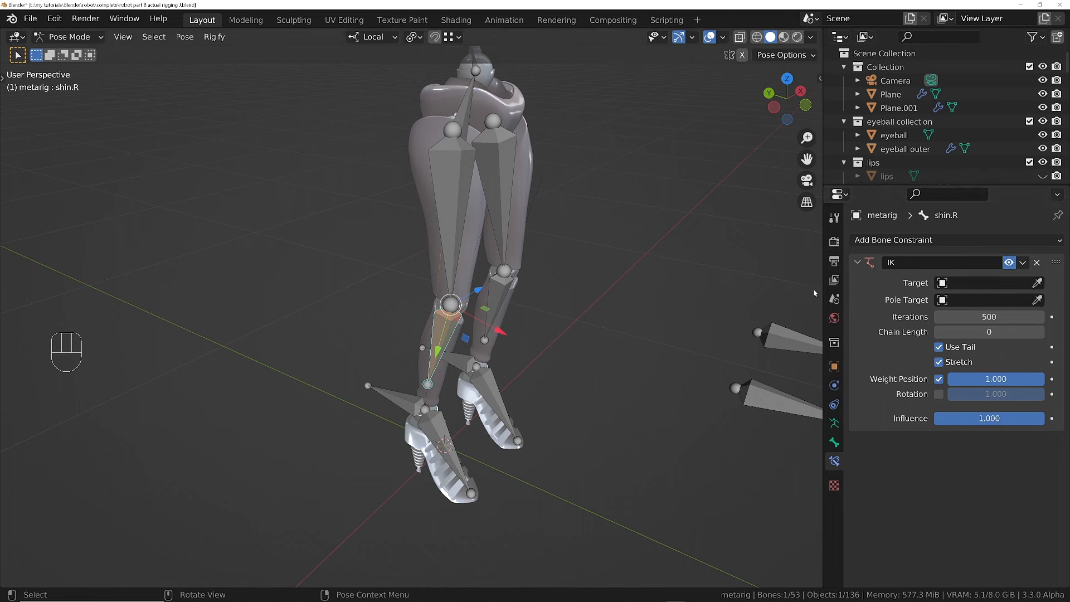
key("e")
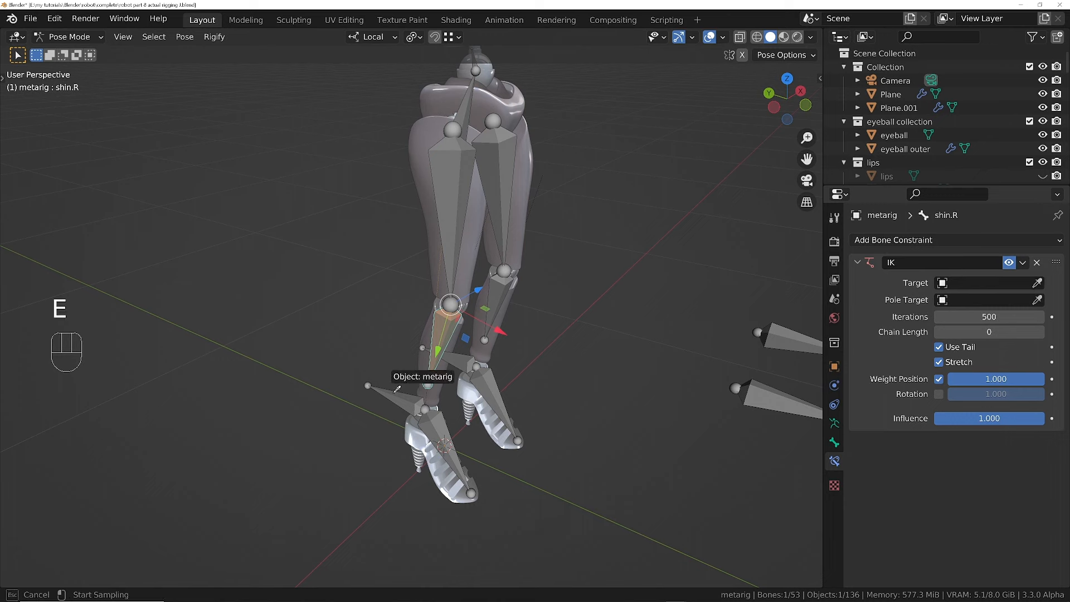
left_click(395, 376)
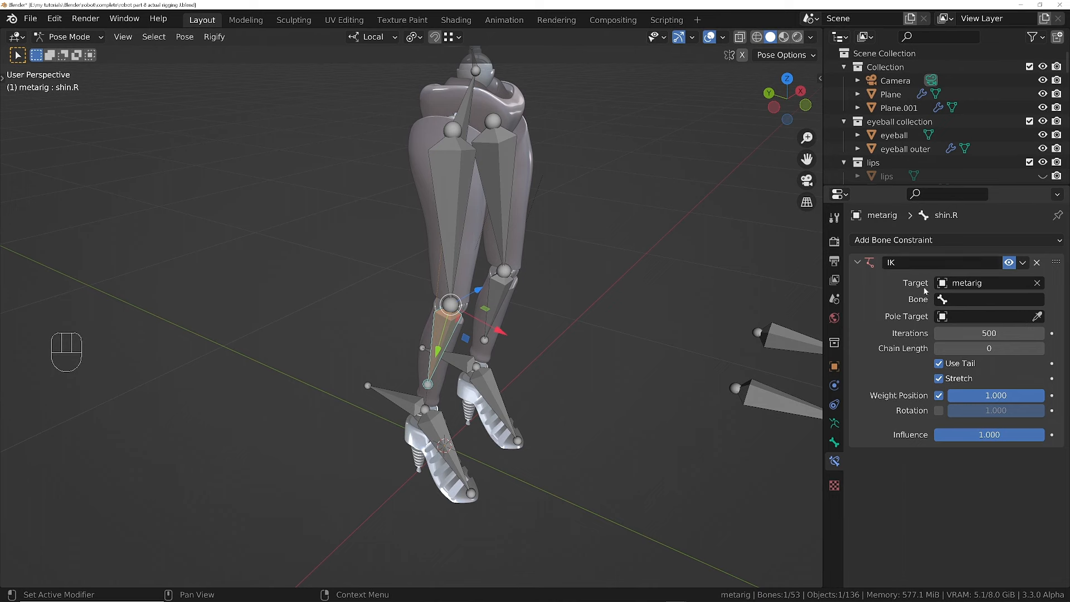
left_click(968, 300)
type("ik")
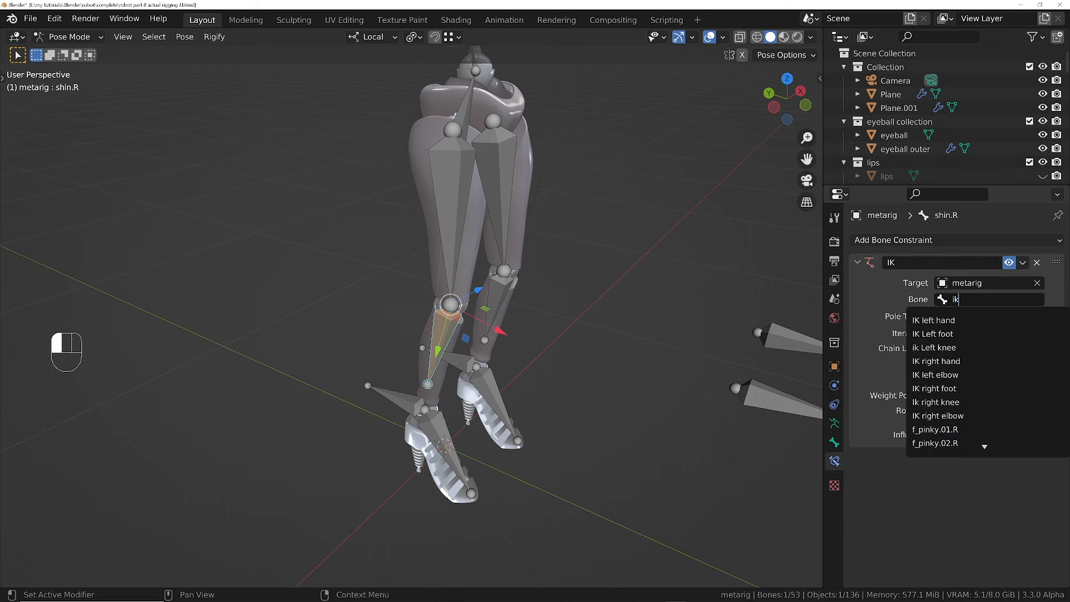
type(" foot")
key("Down")
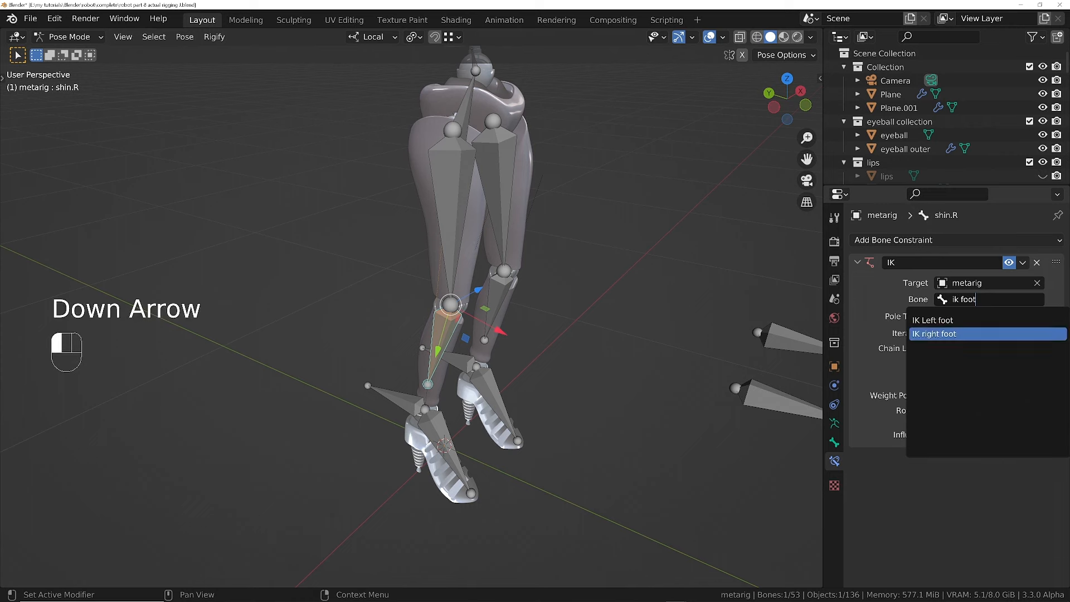
key("Return")
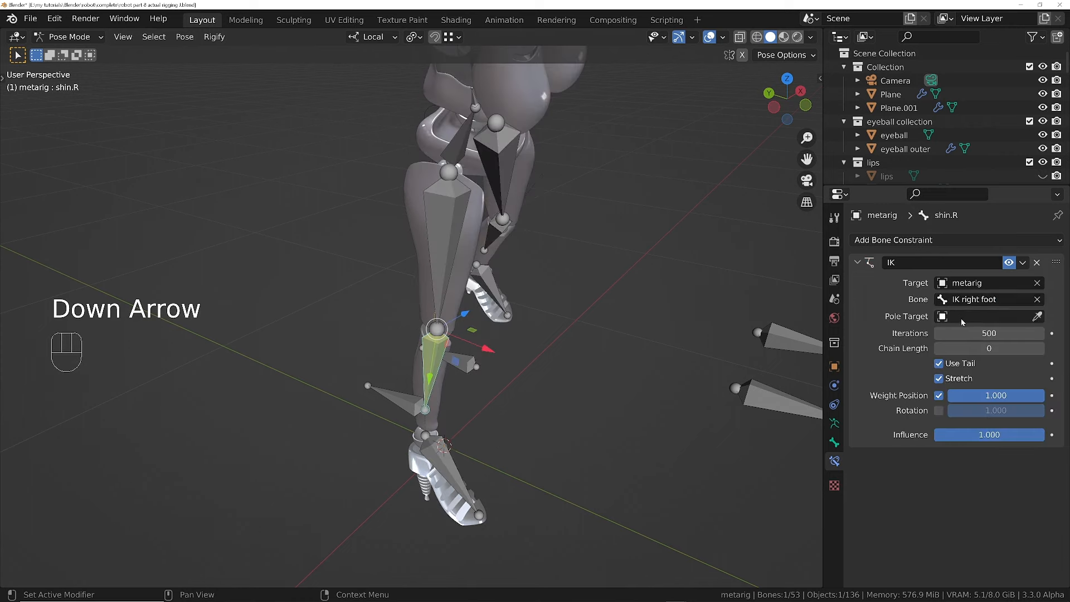
- Set the pole target of the right shin's IK constraint to the metarig's Ik right knee bone
left_click(961, 318)
type("meta")
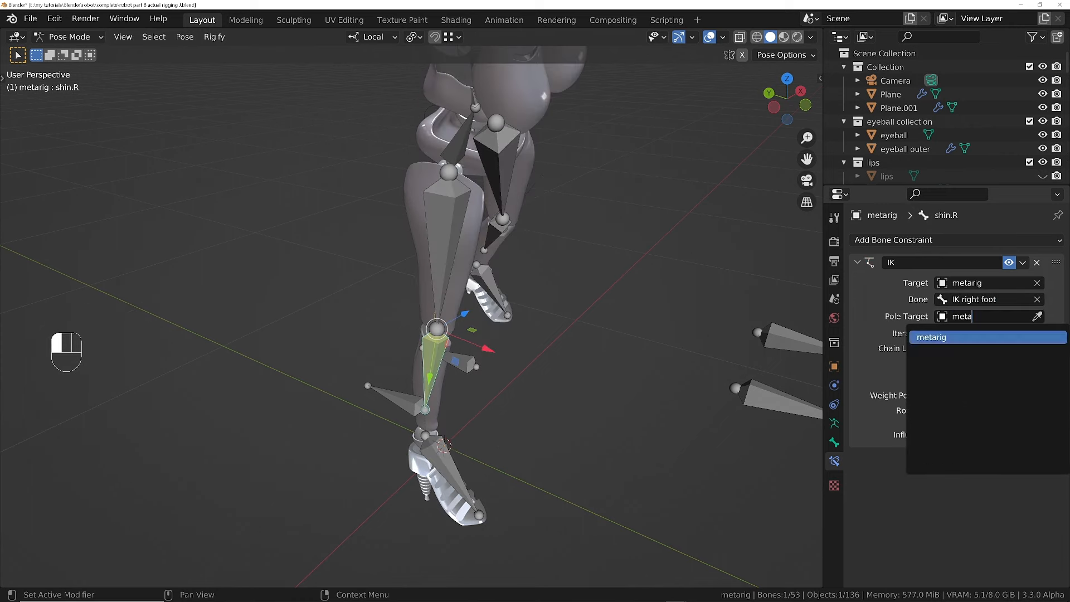
type("rig")
key("Return")
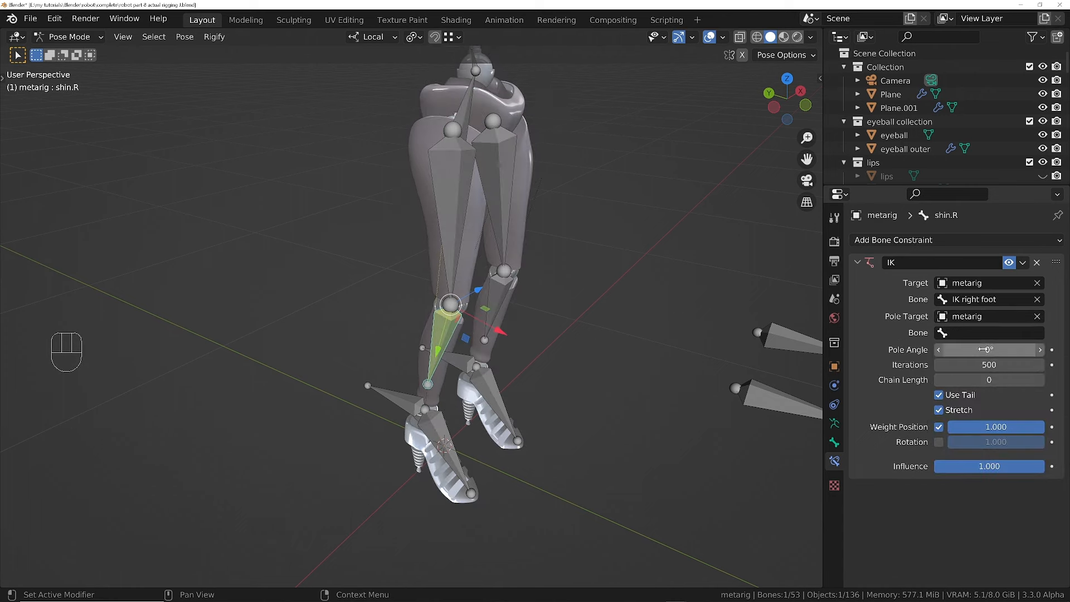
left_click(984, 333)
type("ik l")
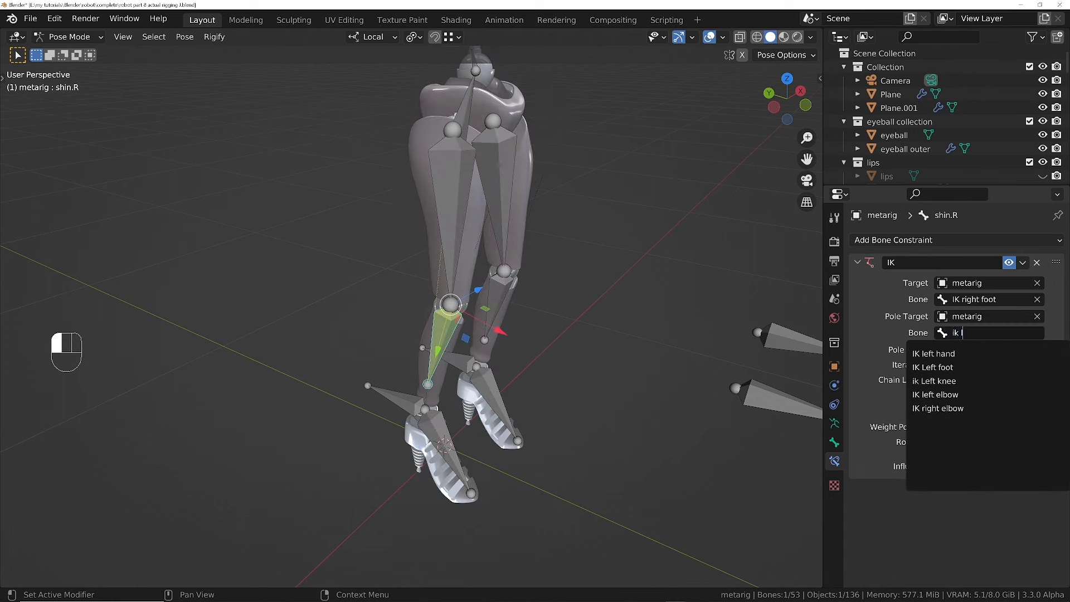
key("BackSpace")
type("r")
key("Down")
key("Down")
key("Return")
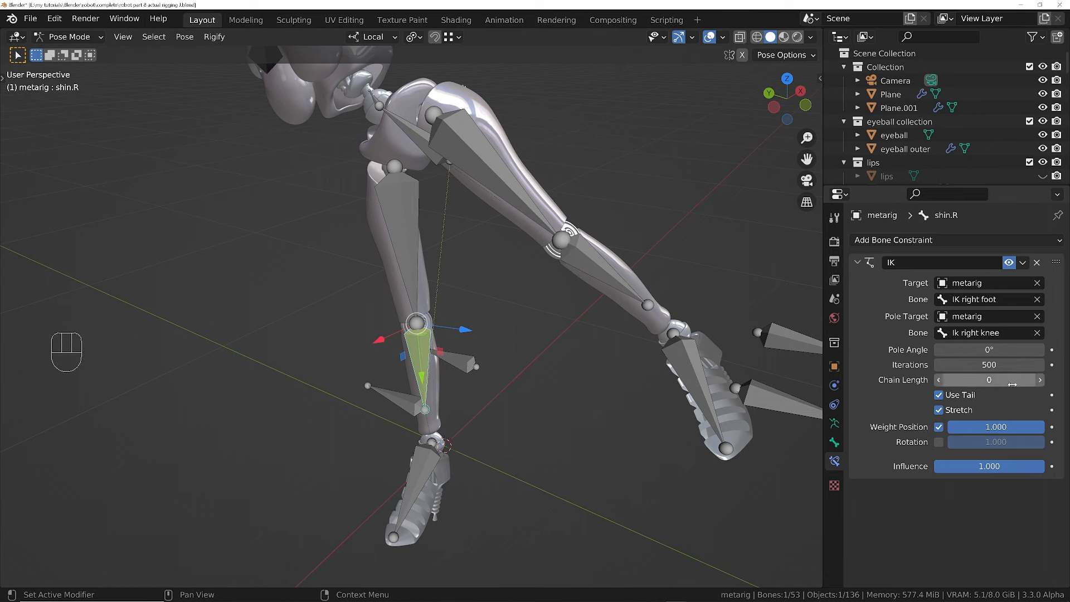
- Set the right shin's IK constraint to a chain length of 2 and a pole angle of -90°
left_click(1040, 379)
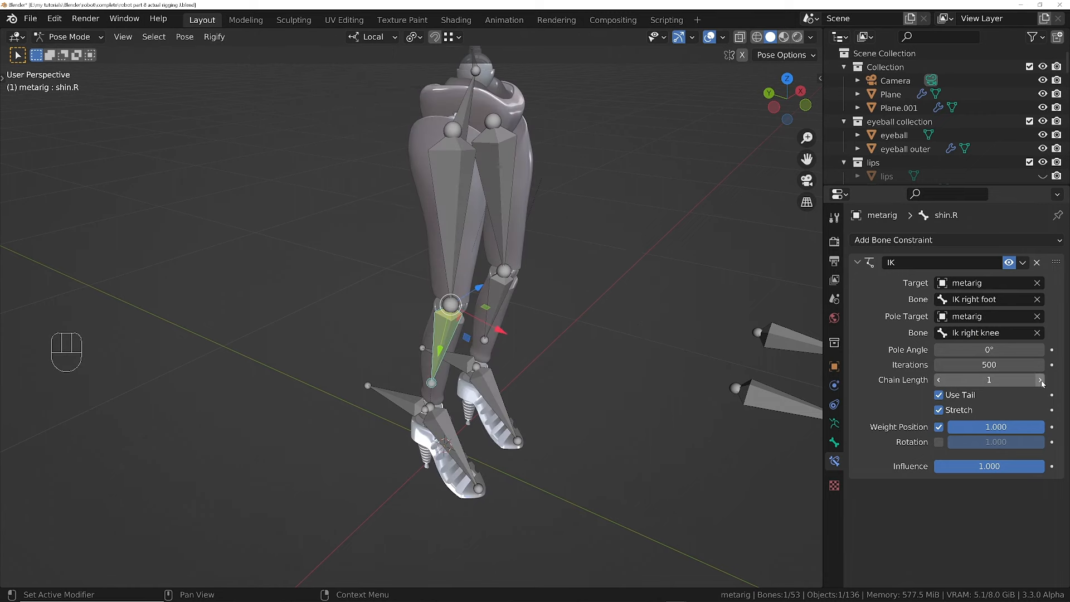
left_click(1040, 380)
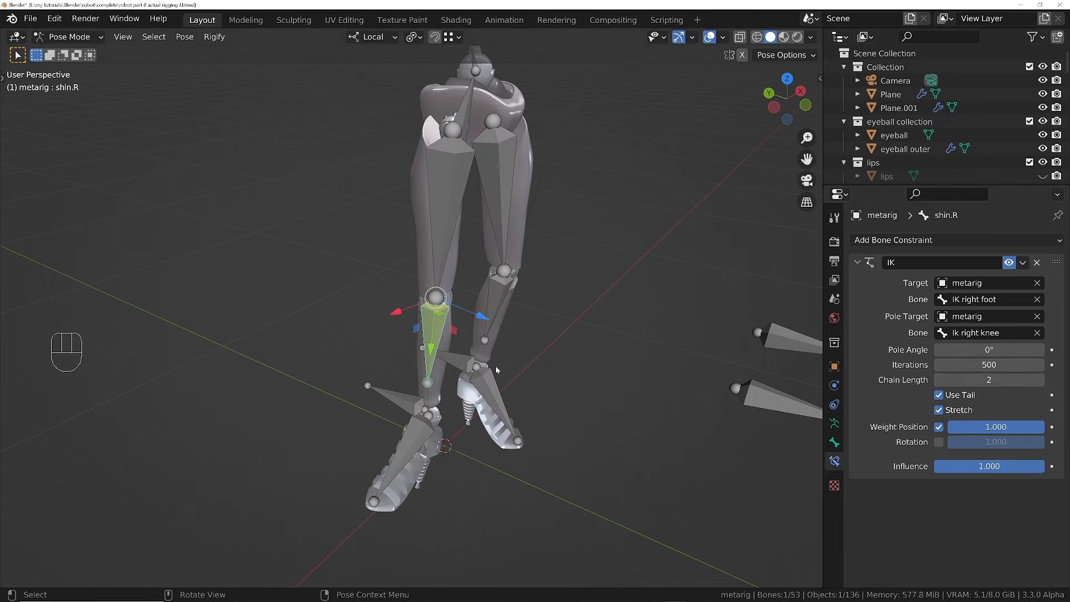
mouse_move(707, 383)
middle_mouse_down()
mouse_move(761, 379)
mouse_move(693, 381)
middle_mouse_up()
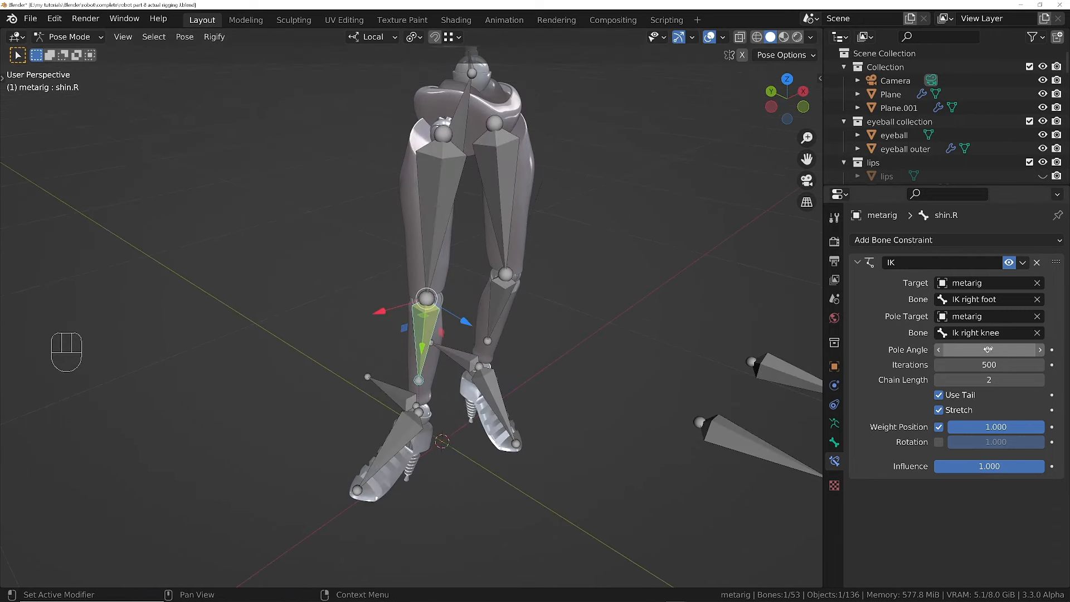
left_click_drag(983, 349, 1009, 352)
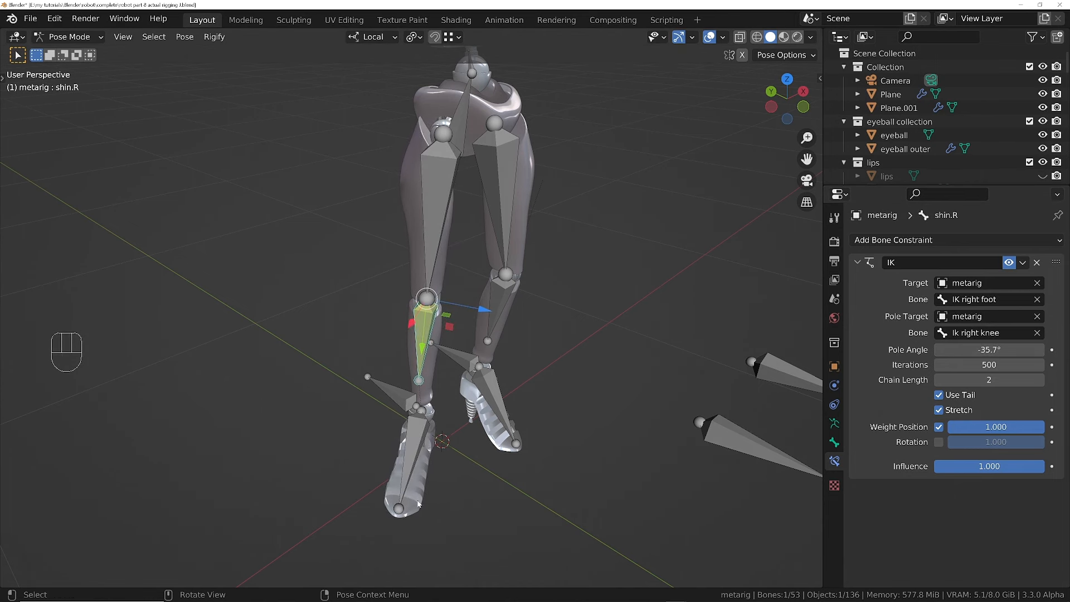
left_click(989, 350)
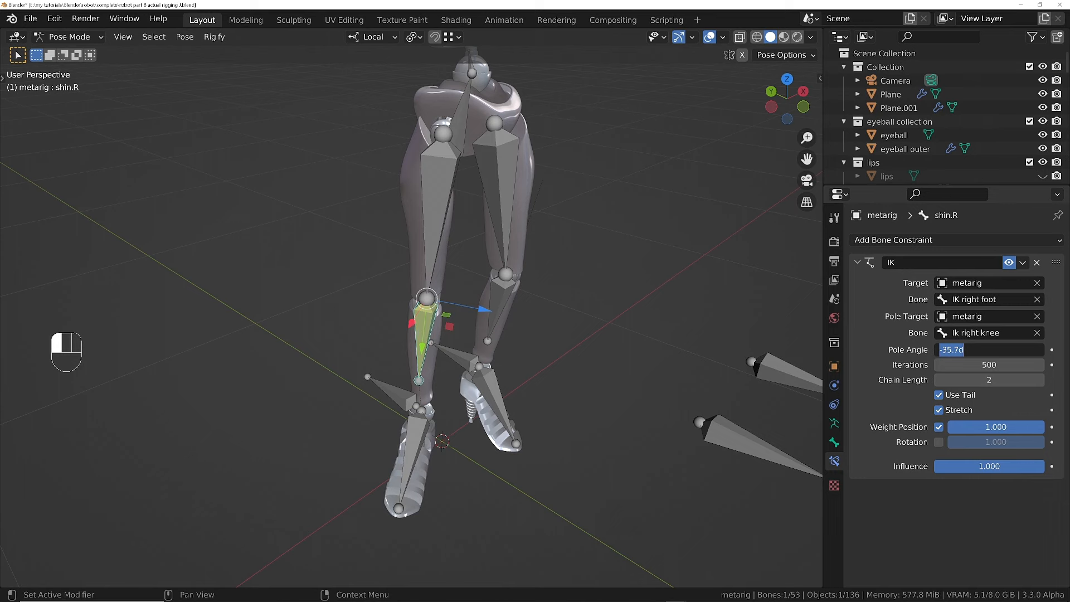
type("-90")
key("Return")
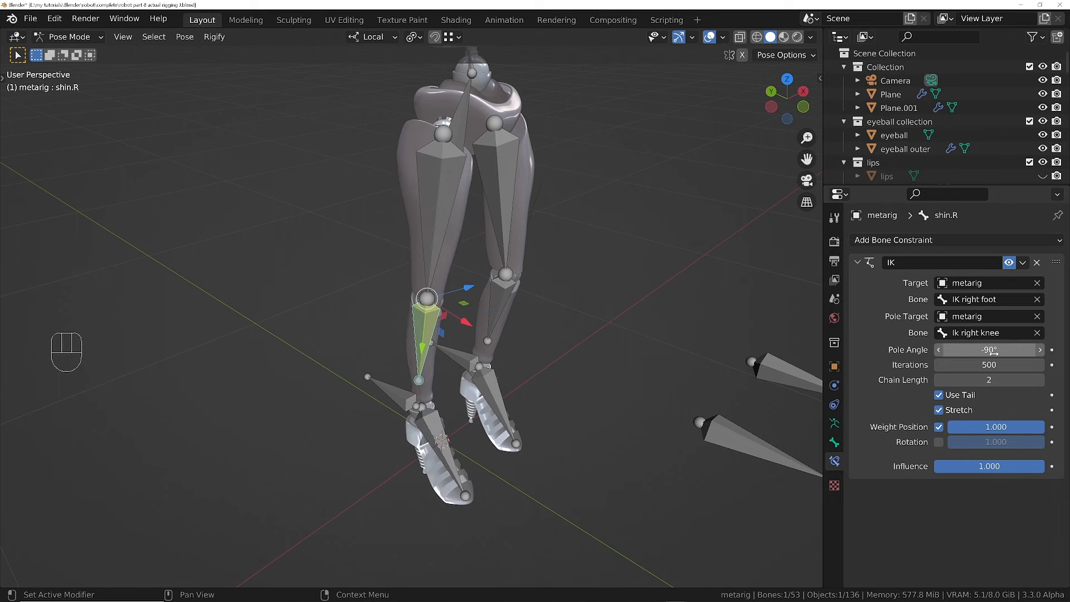
- Toggle the right shin's IK constraint to compare the leg pose with and without it, leaving the constraint disabled
middle_click_drag(393, 405, 474, 369)
key("ctrl+KP_3")
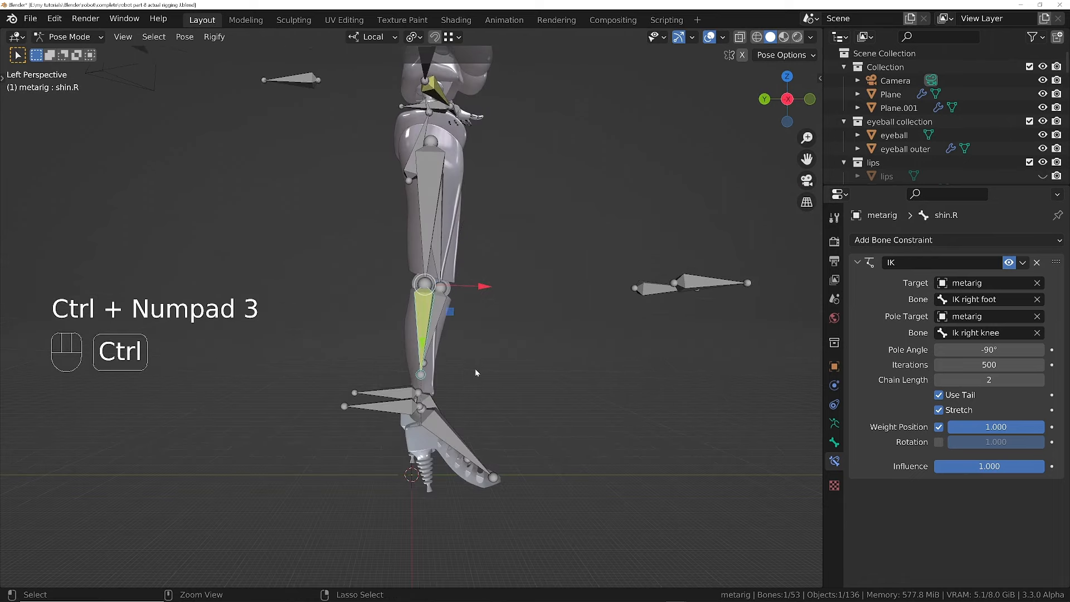
middle_click_drag(419, 446, 376, 441)
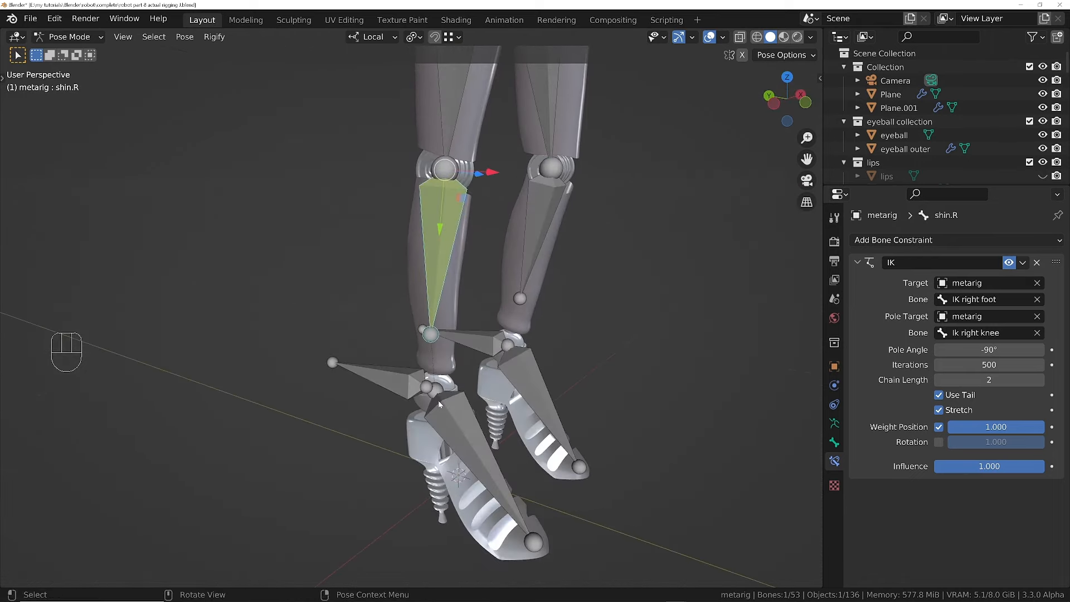
middle_click_drag(453, 396, 468, 432, "shift")
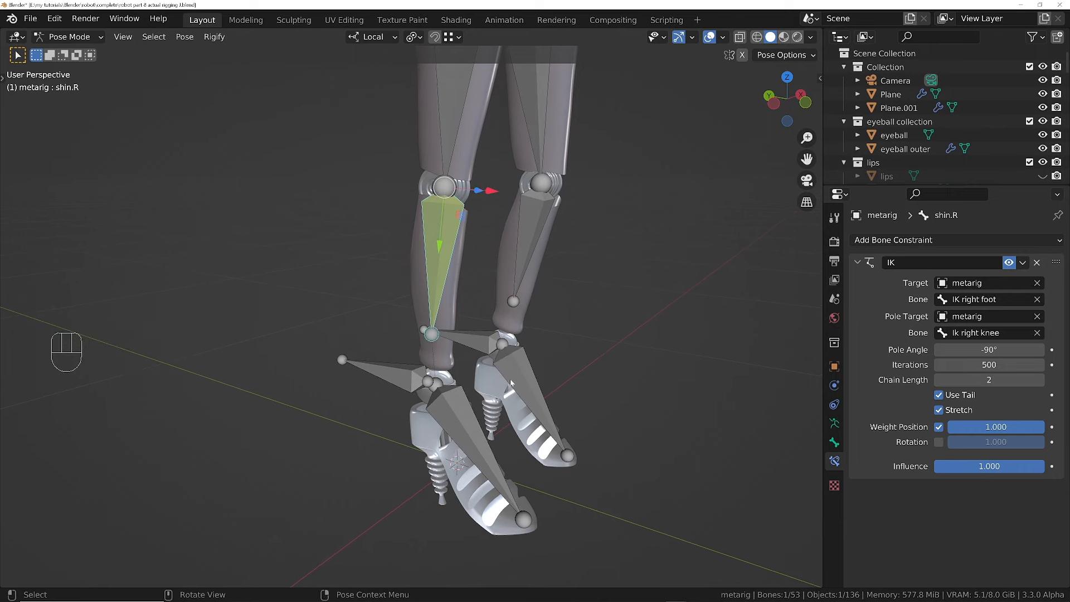
left_click(1008, 264)
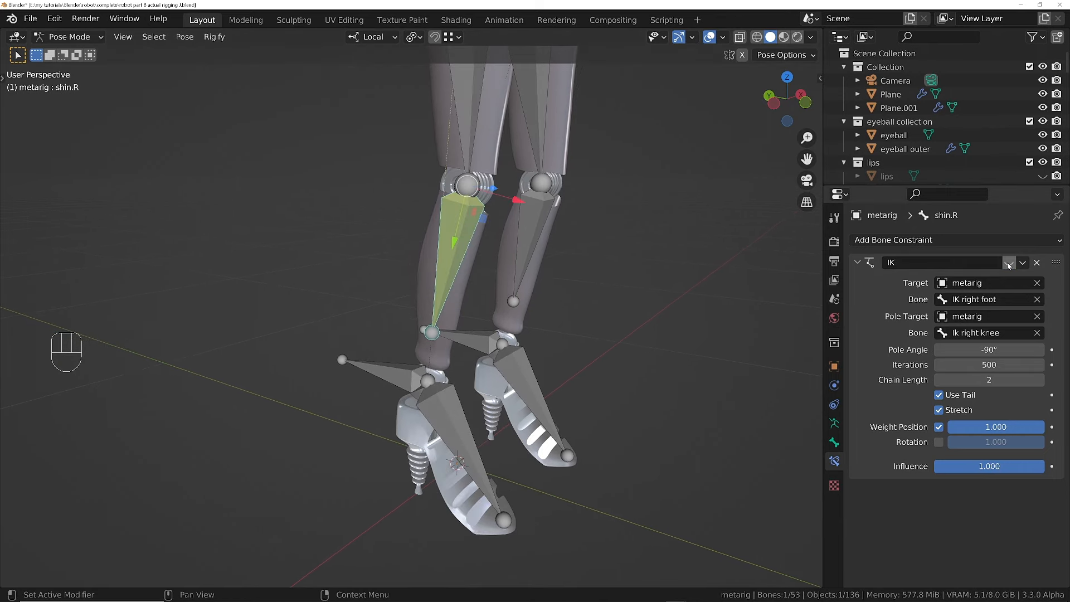
left_click(1009, 263)
left_click(1009, 263)
left_click(1009, 263)
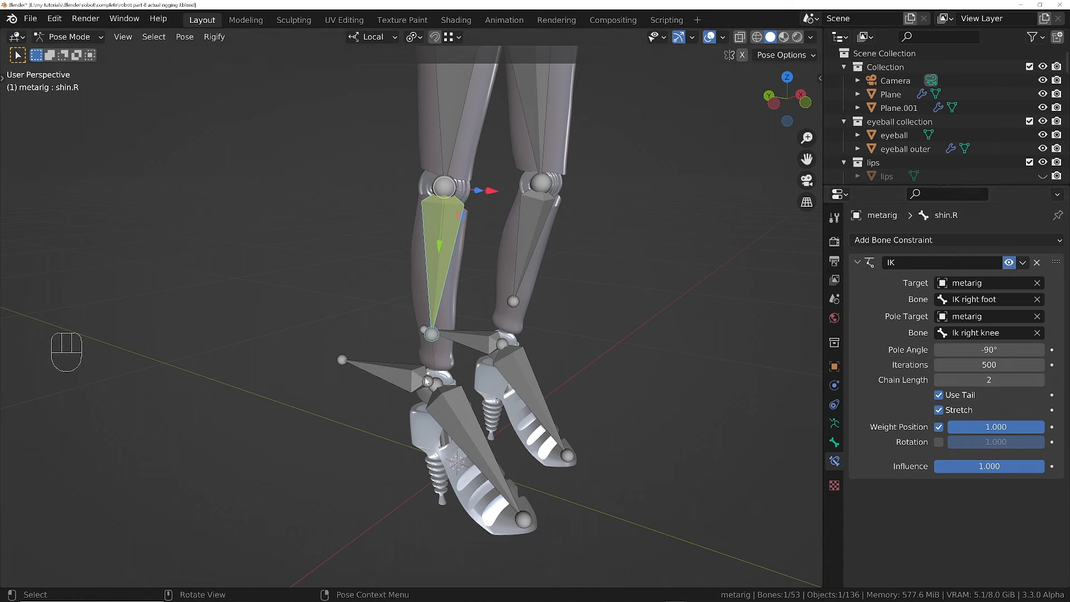
left_click(1008, 262)
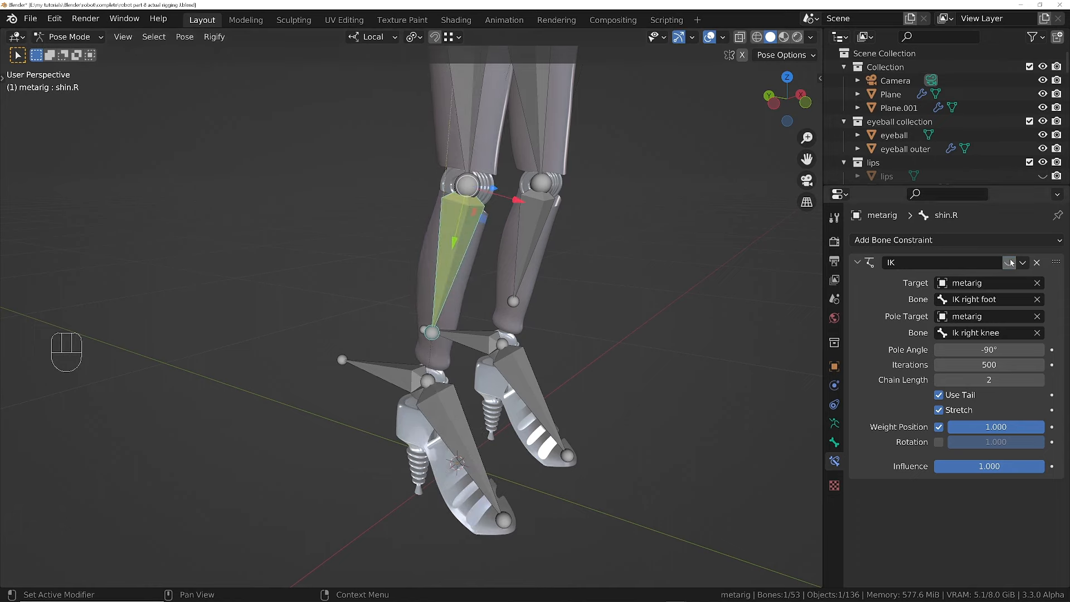
- In Object Mode, clear the parent of the right shin shell, the right knee hinge and the right ankle's ball joint
middle_click_drag(409, 365, 329, 351)
scroll(412, 274, "down", 1)
middle_click_drag(412, 274, 478, 208, "shift")
left_click(482, 233)
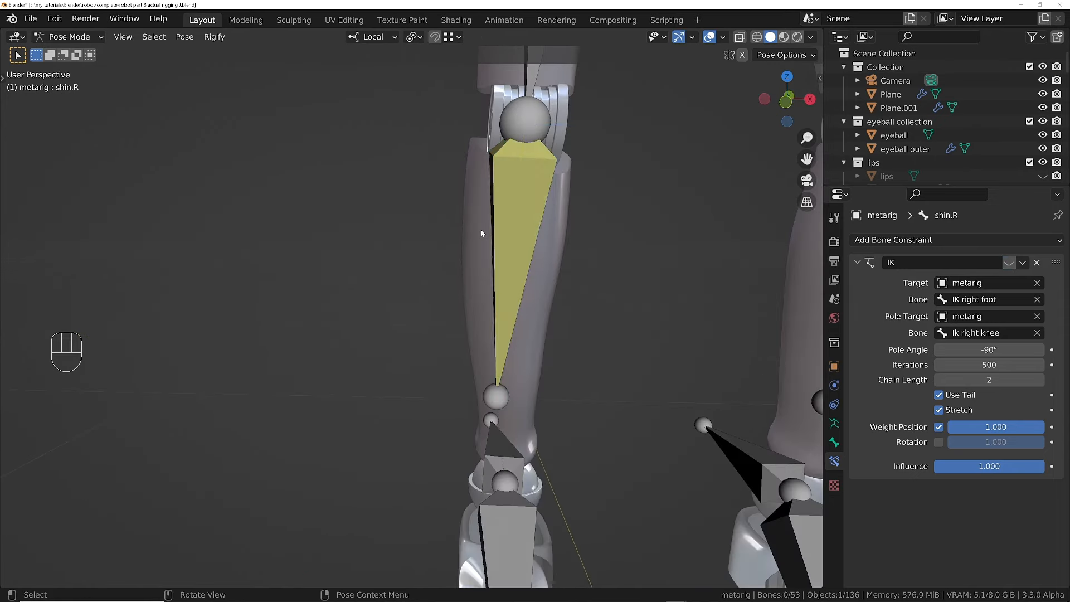
key("Tab")
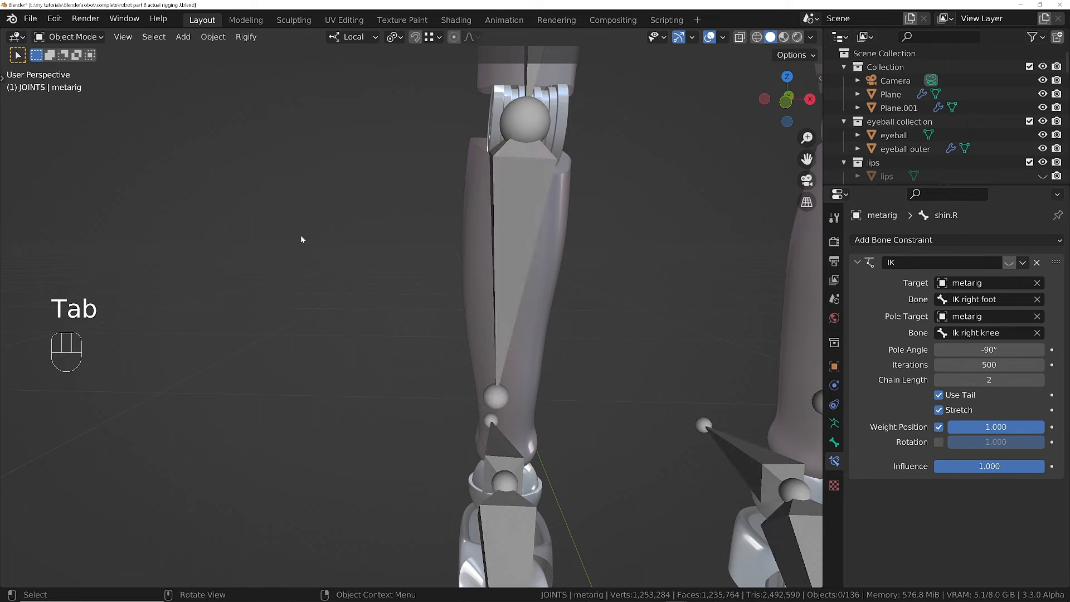
left_click(464, 227)
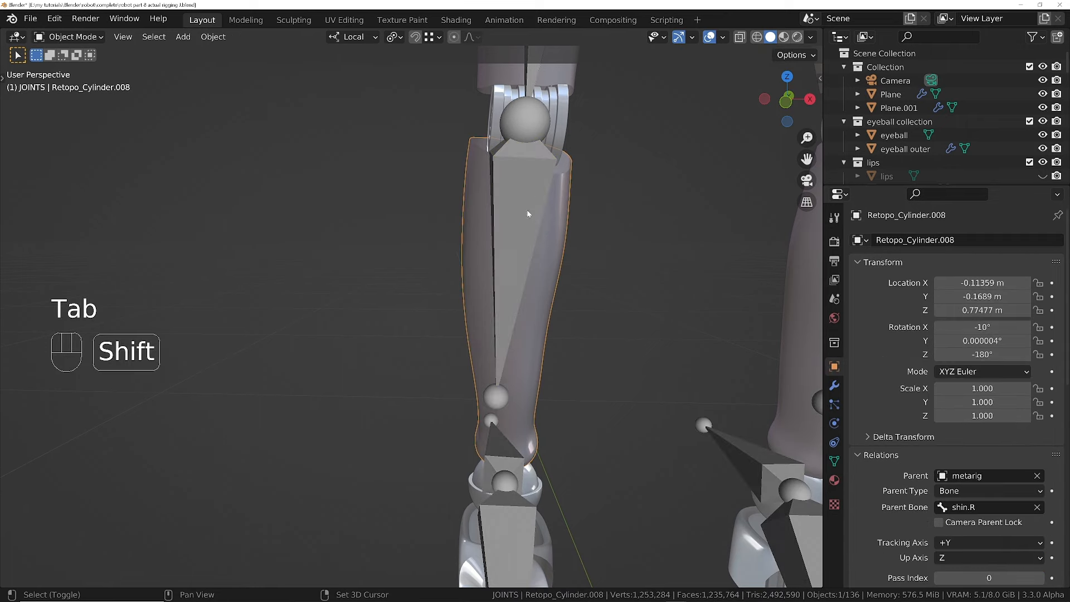
middle_click_drag(530, 216, 511, 259, "shift")
left_click(544, 180, "shift")
left_click(522, 188)
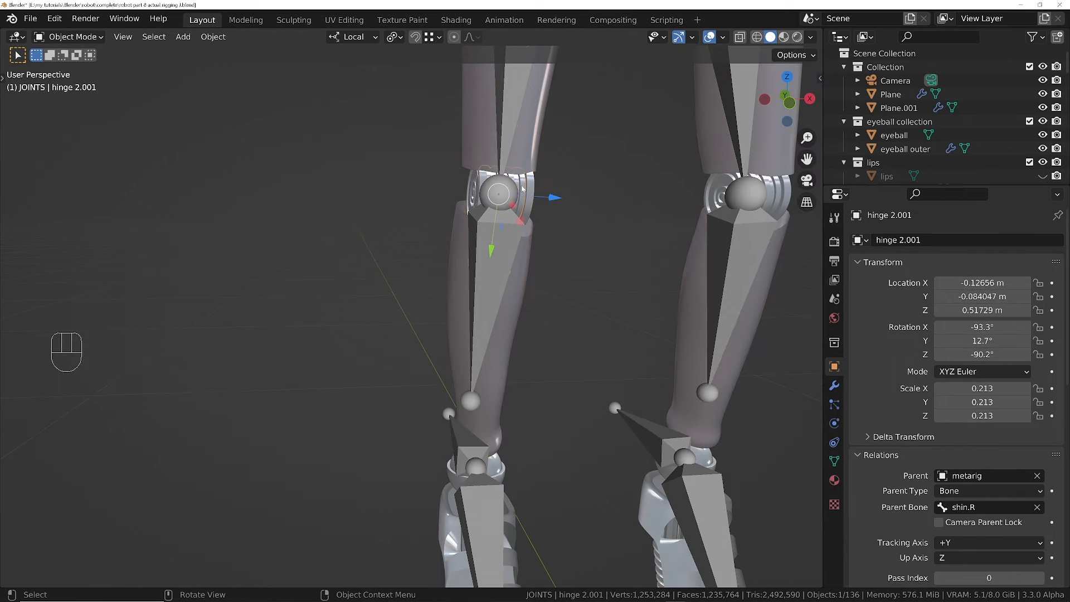
left_click(461, 305, "shift")
middle_click_drag(468, 489, 487, 423, "ctrl")
left_click(488, 423, "shift")
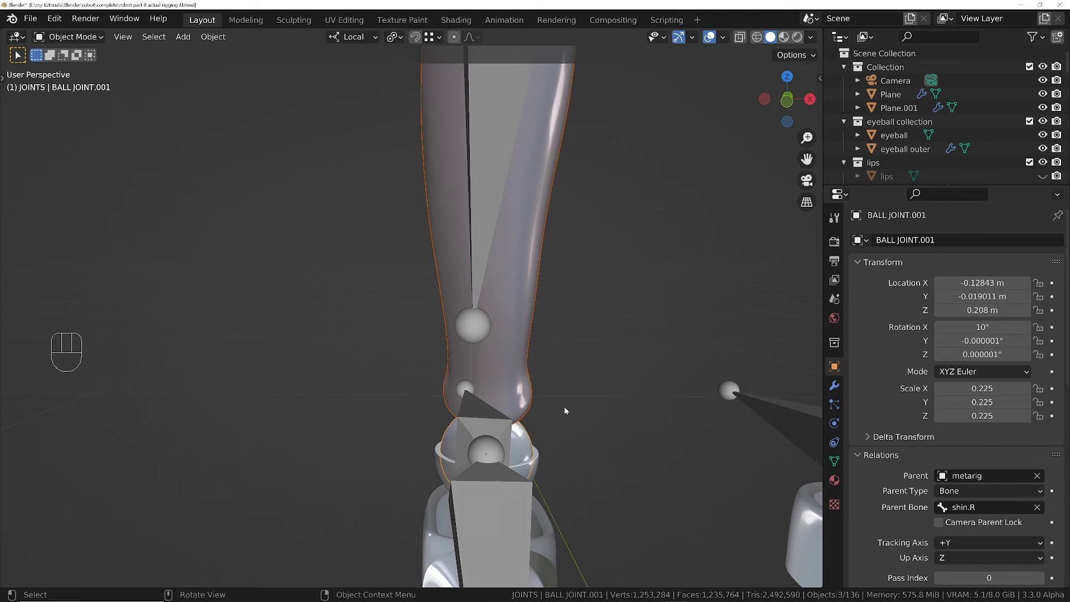
key("alt+p")
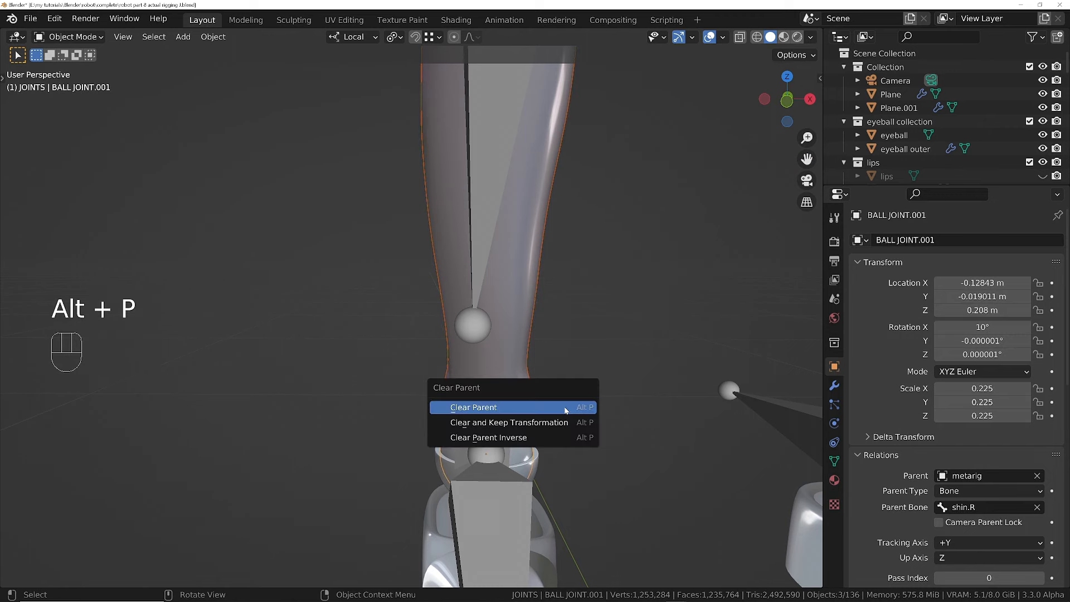
left_click(564, 410)
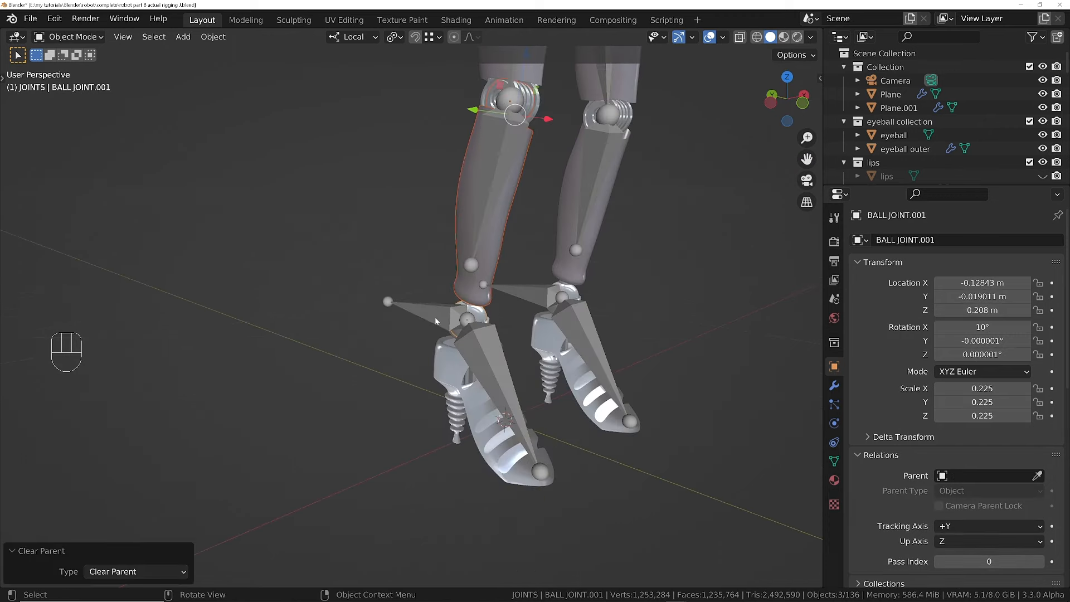
- In Pose Mode on the metarig, test moving the IK right foot bone and rotating the right shin bone, keeping neither transform
left_click(425, 324)
key("Tab")
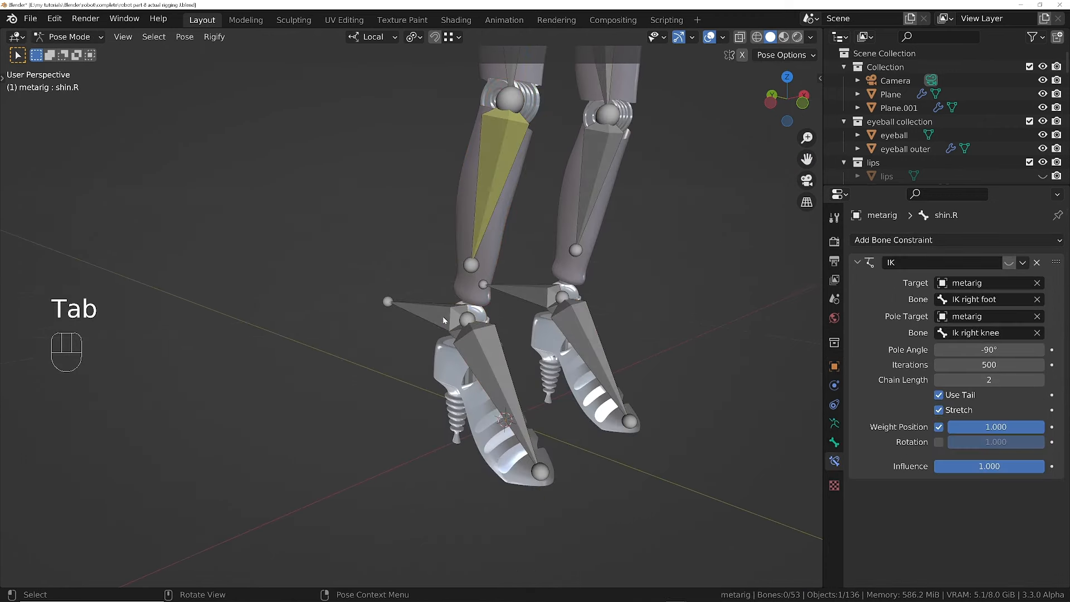
left_click(425, 323)
key("g")
left_click(410, 318)
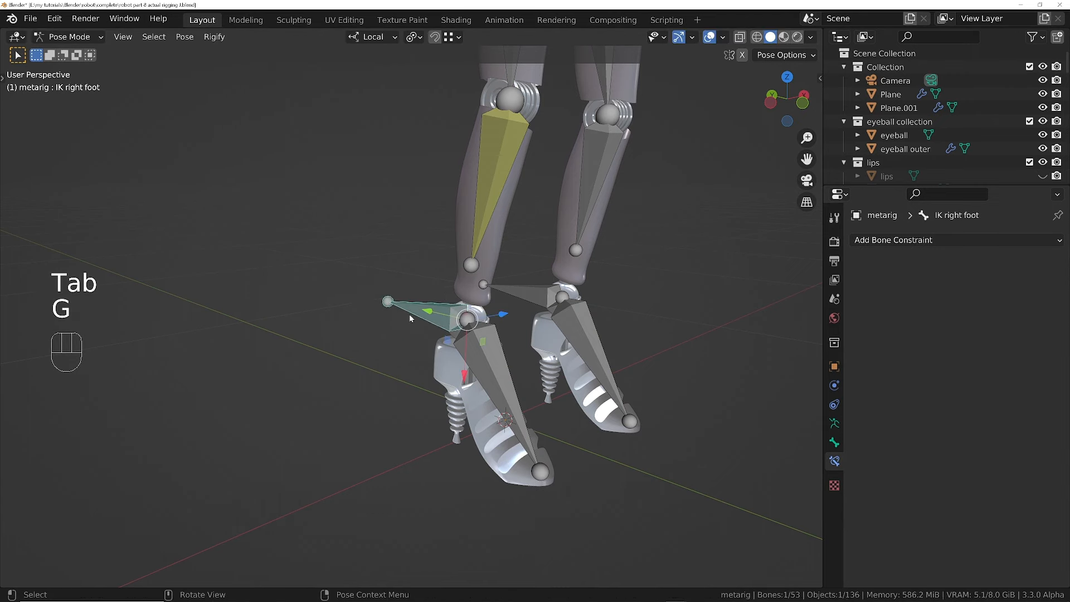
left_click(484, 228)
key("r")
right_click(444, 244)
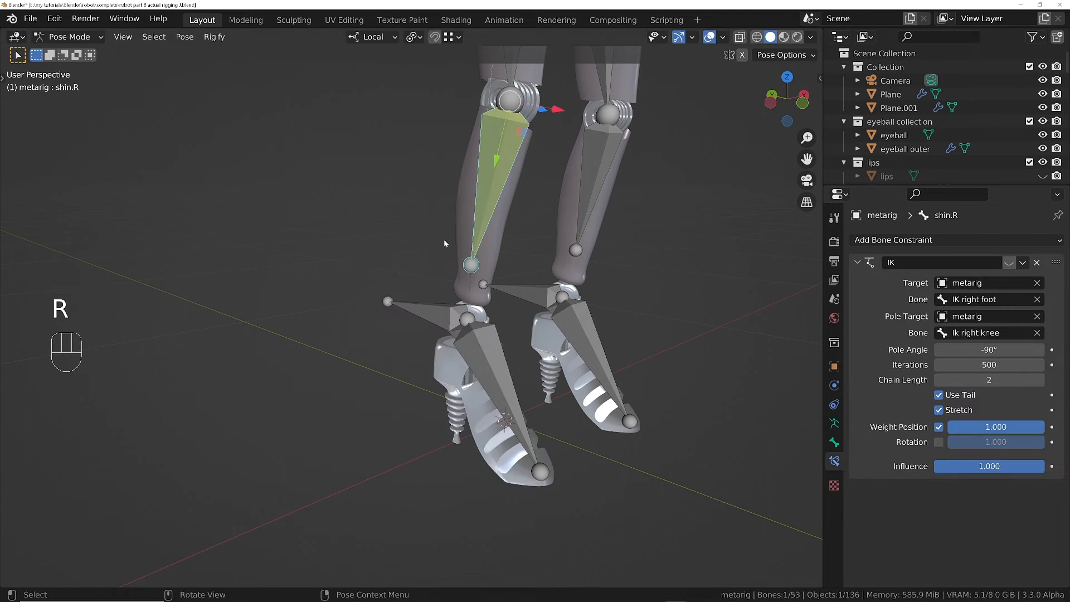
middle_click_drag(444, 244, 635, 173)
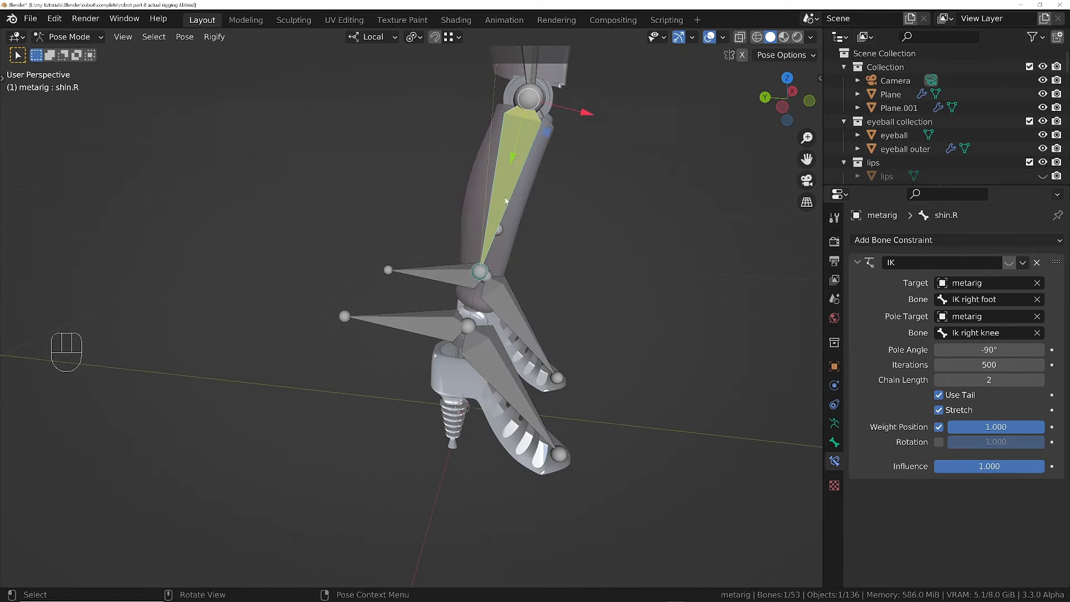
- Select the metarig's right shin bone in Edit Mode and set the transform orientation to Normal
left_click(481, 276)
left_click(483, 277)
key("g")
key("Tab")
left_click(470, 280)
left_click(511, 184)
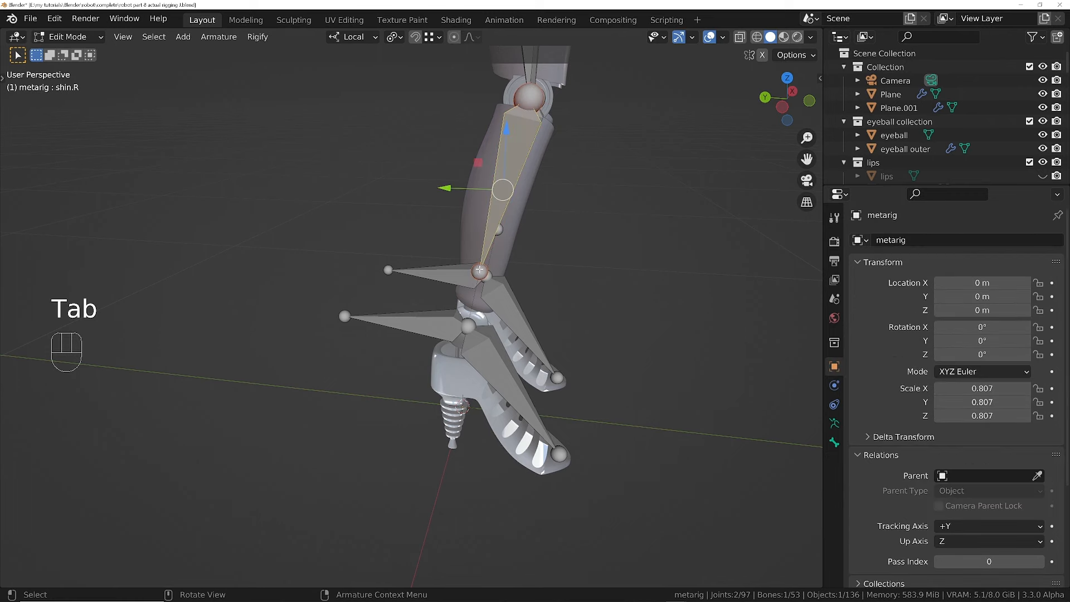
middle_click_drag(512, 184, 384, 172)
middle_click_drag(488, 234, 485, 300, "shift")
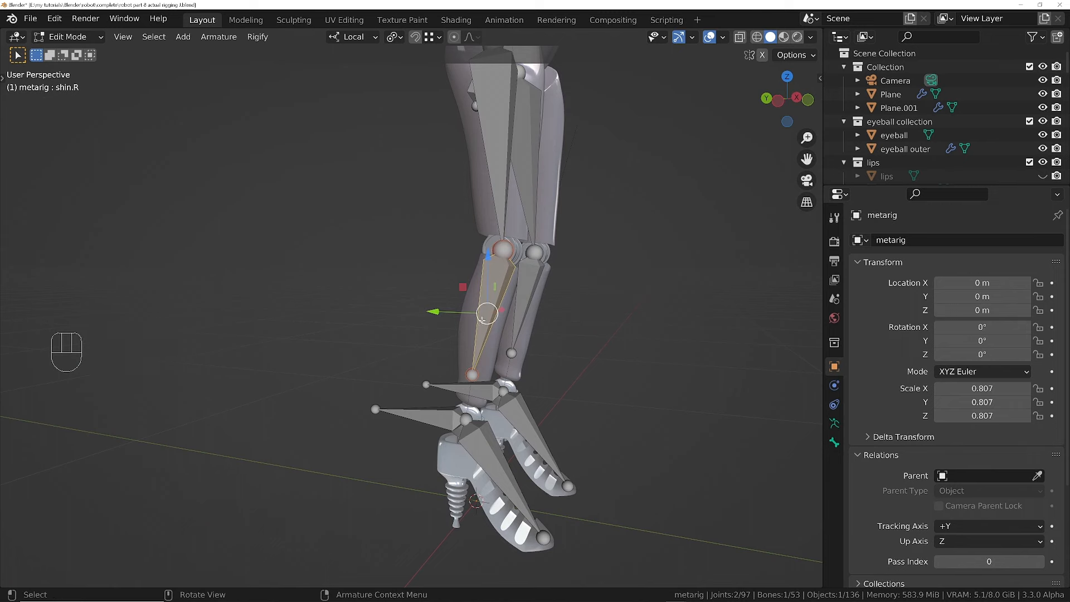
left_click(352, 37)
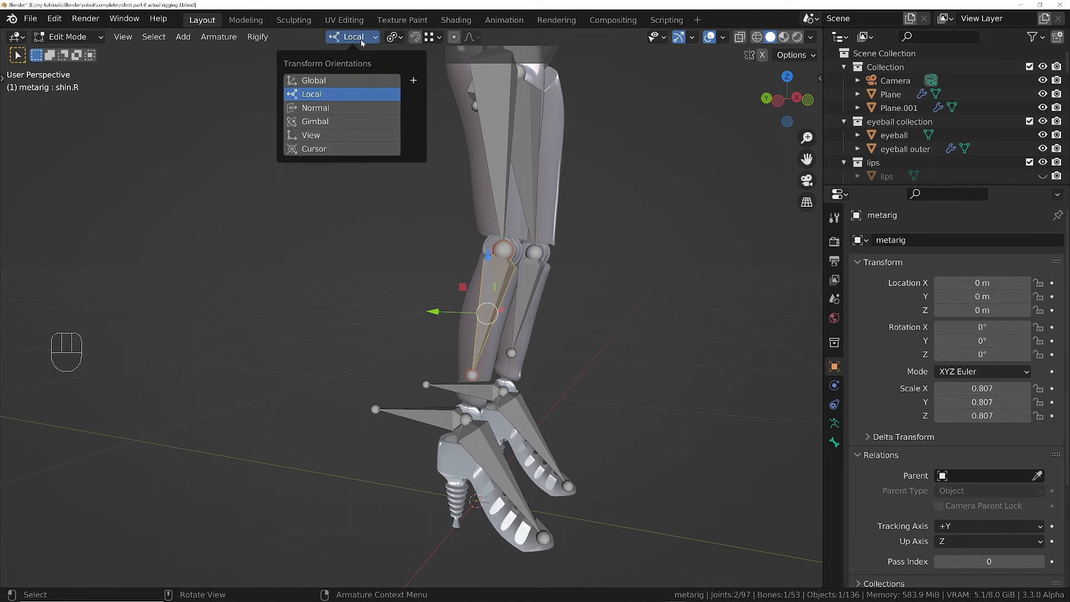
left_click(330, 109)
- In front orthographic view, move the right shin bone's lower joint about 0.089 m along its normal Y axis to the ankle
scroll(475, 344, "up", 4)
middle_click_drag(482, 383, 415, 382)
key("KP_1")
key("KP_5")
middle_click_drag(493, 299, 545, 341, "ctrl")
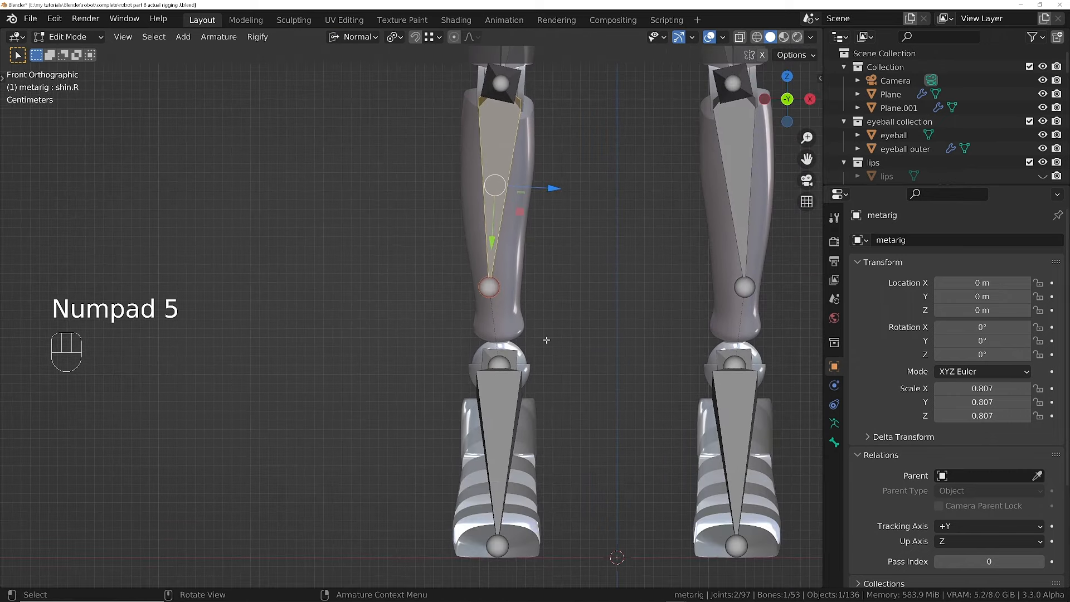
left_click(489, 287)
key("g")
key("y")
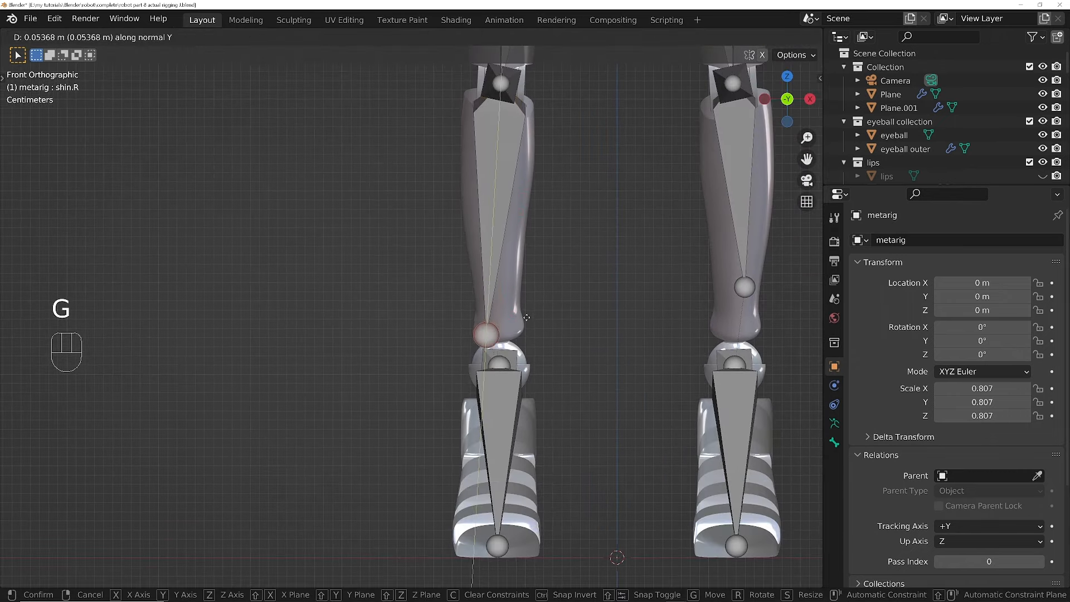
left_click(516, 345)
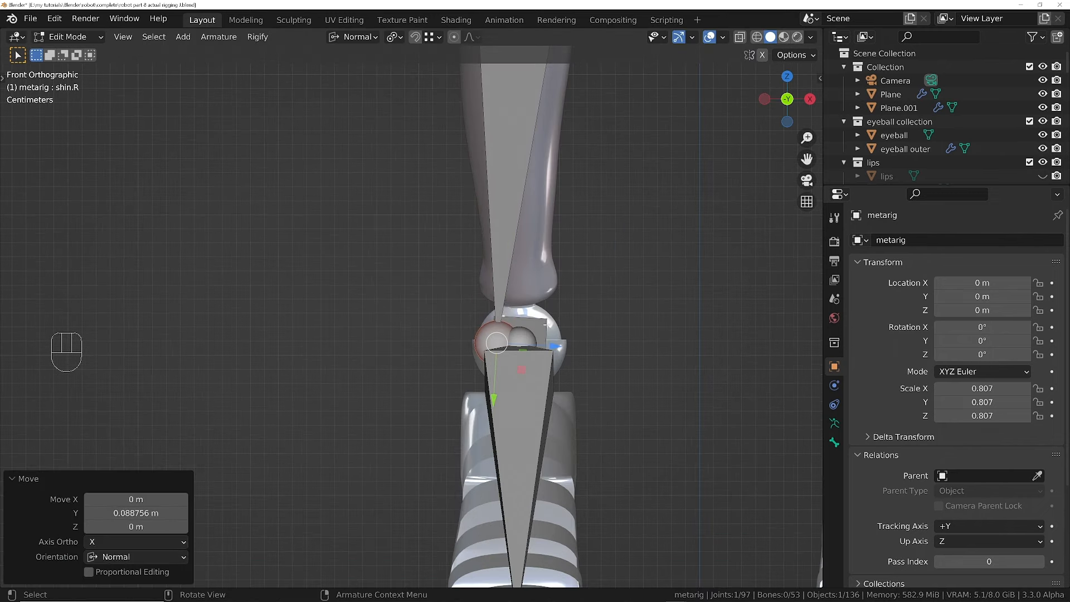
- Snap the 3D cursor to the lower joint of the right shin bone
left_click(520, 336)
middle_click_drag(519, 336, 463, 316)
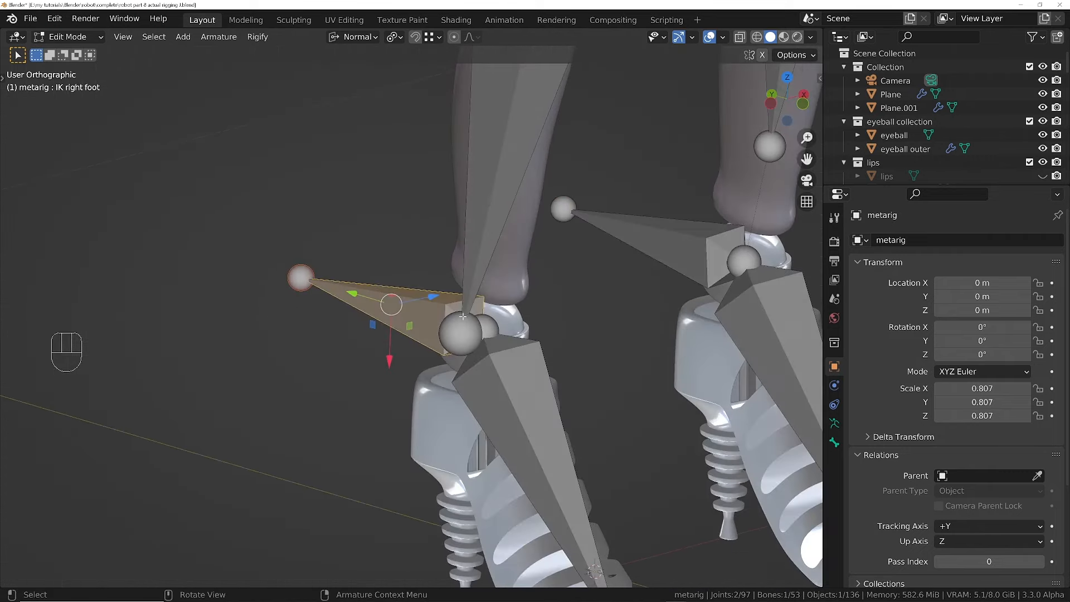
left_click(526, 400, "shift")
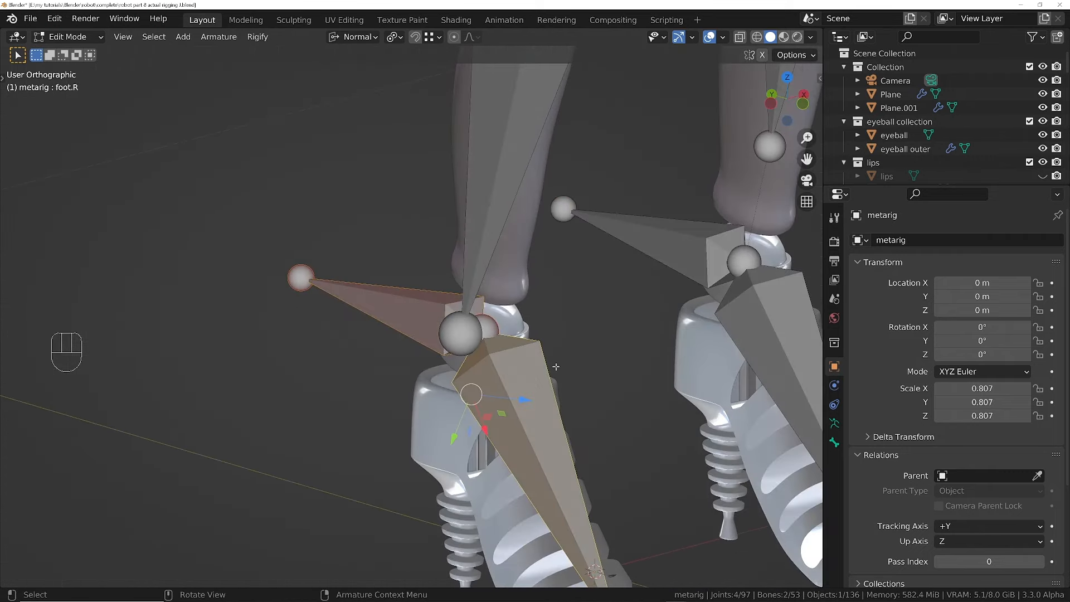
left_click(490, 179)
left_click(390, 312)
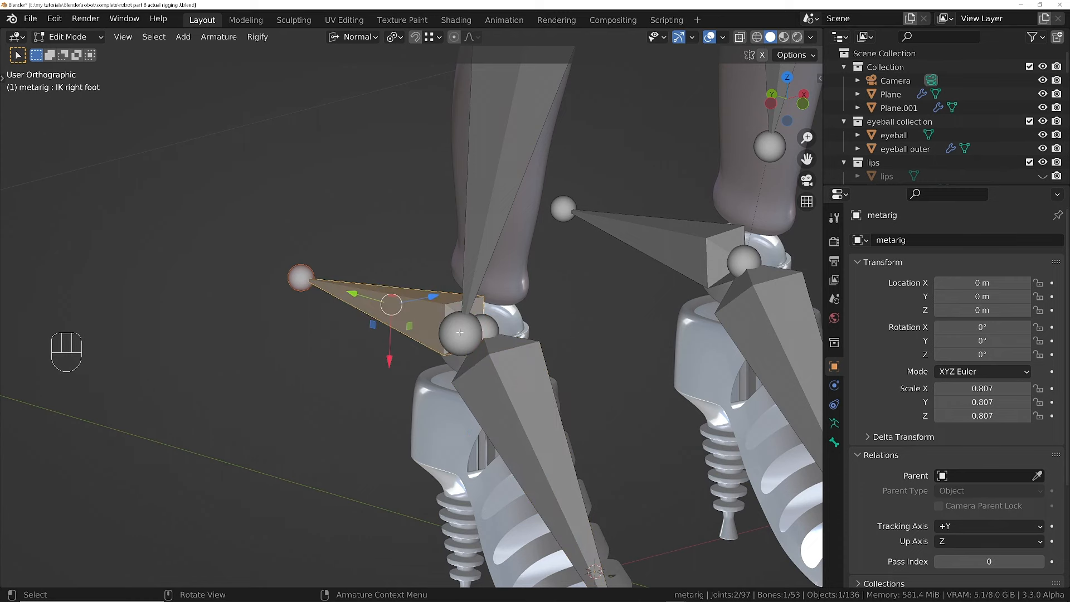
left_click(460, 332)
key("shift+s")
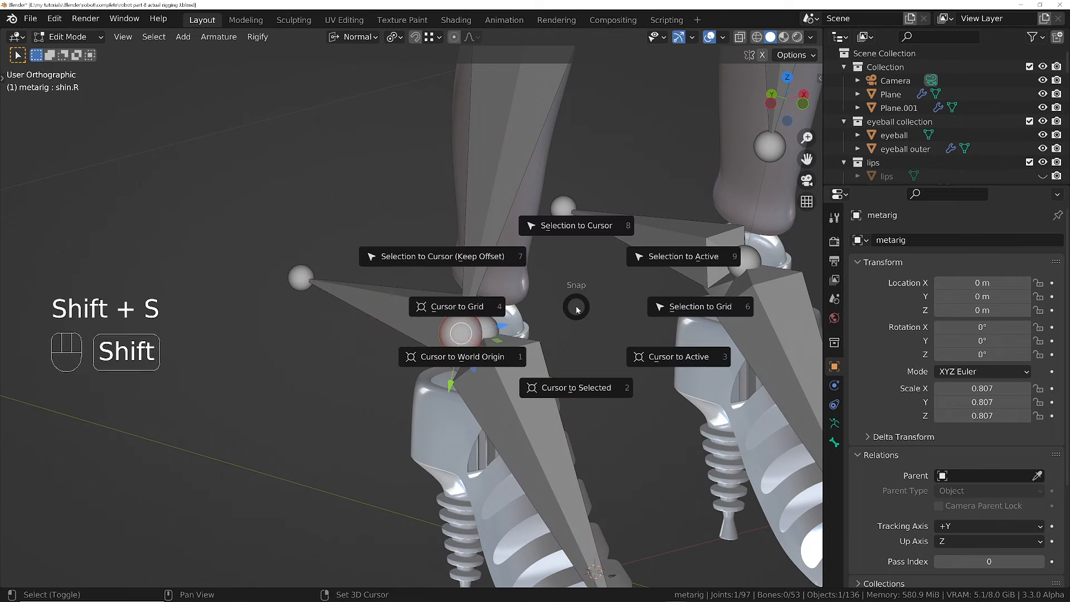
left_click(578, 389)
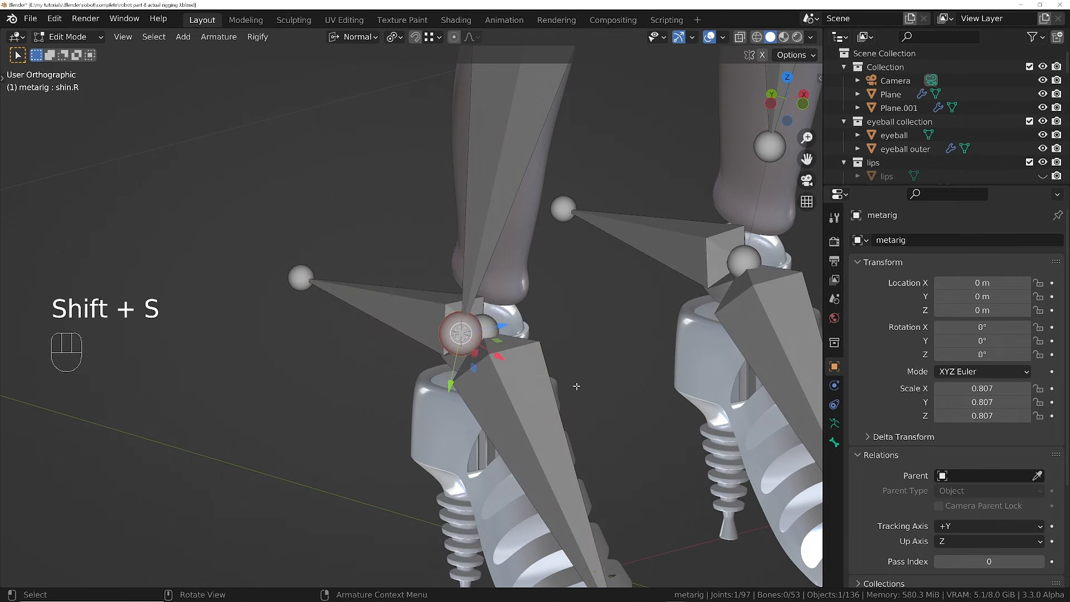
- Snap the foot.R and IK right foot bones to the 3D cursor at the right ankle, and return to Object Mode
left_click(531, 424)
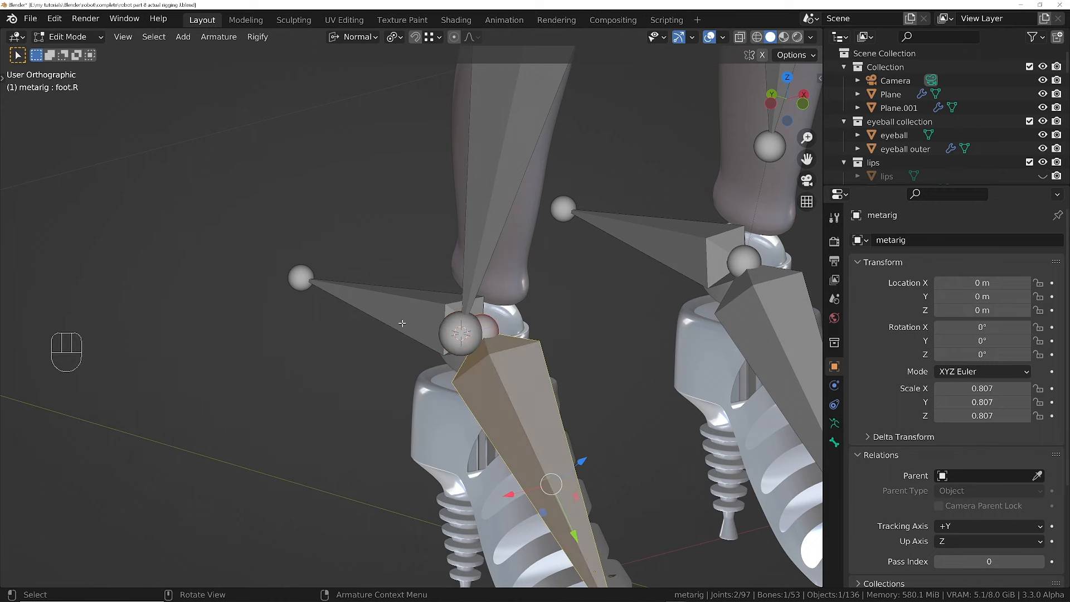
left_click(424, 345, "shift")
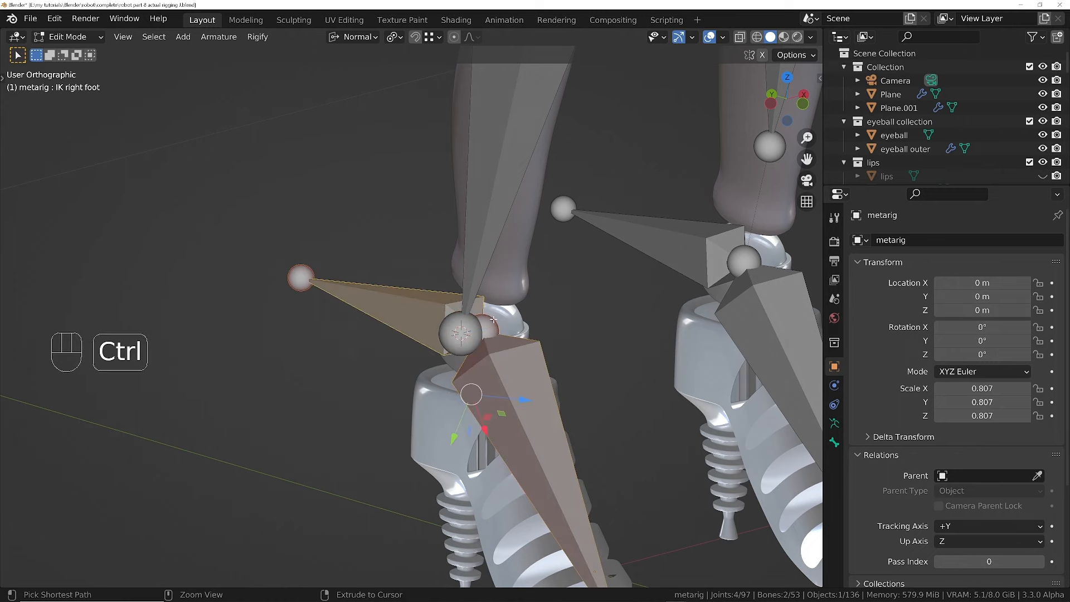
middle_click_drag(496, 315, 504, 387, "ctrl")
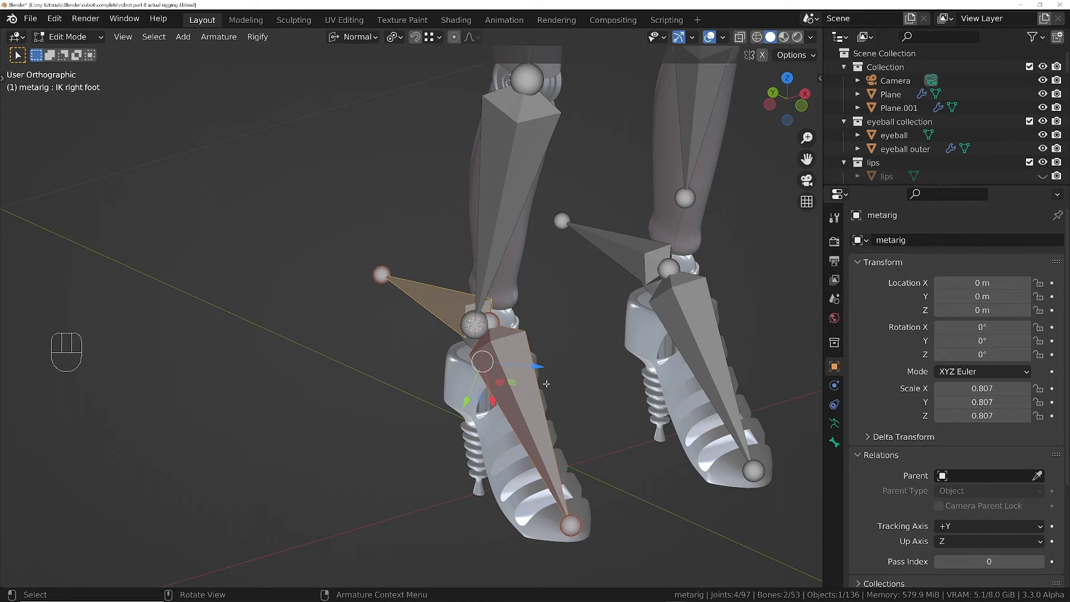
key("shift+s")
left_click(543, 312)
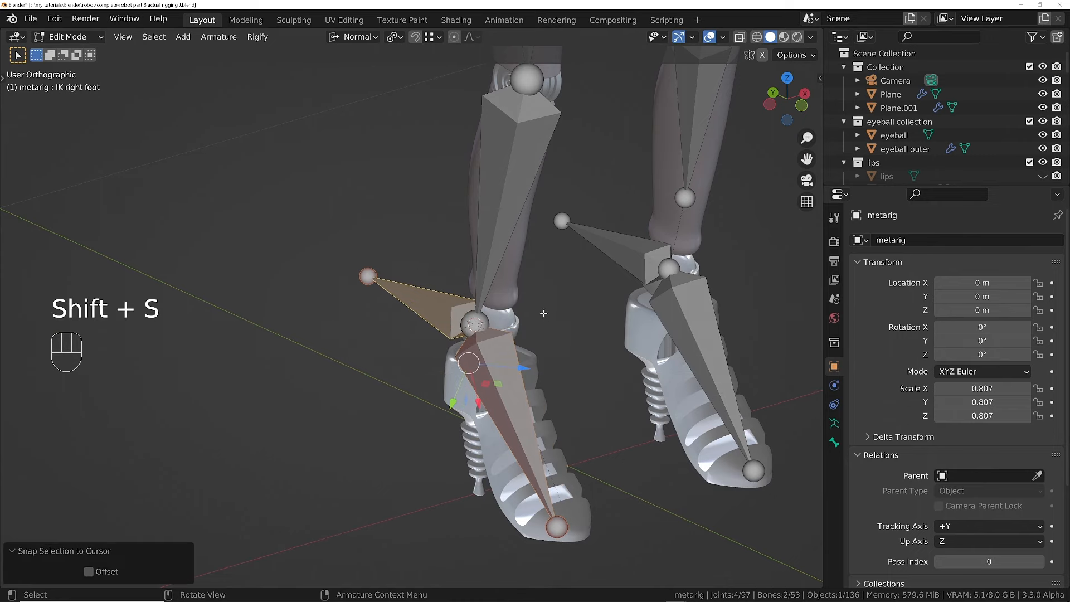
middle_click_drag(540, 315, 476, 402)
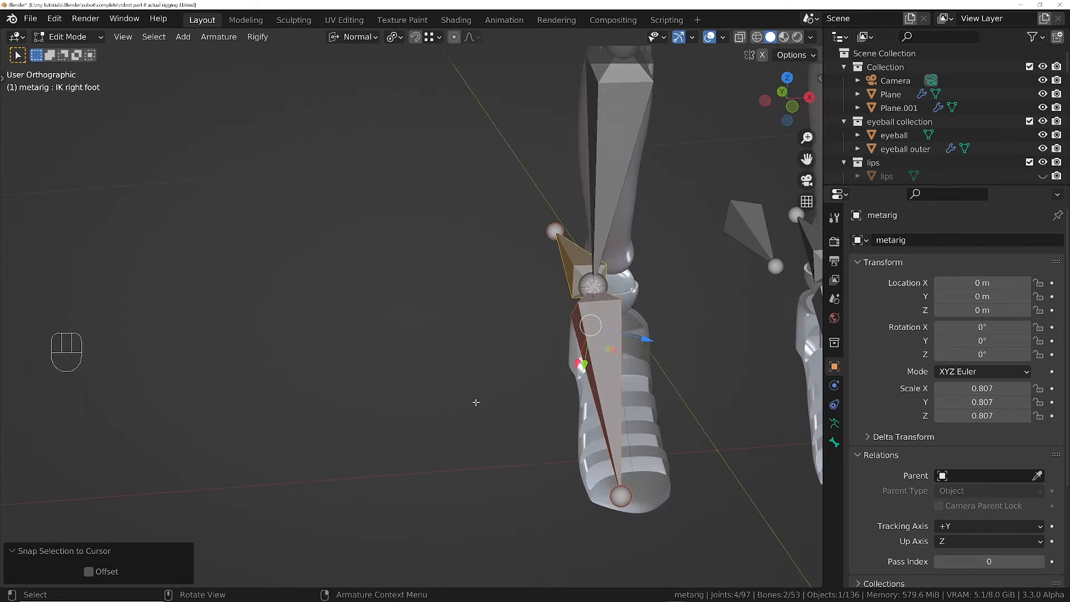
middle_click_drag(548, 385, 363, 370, "shift")
middle_click_drag(434, 353, 414, 343)
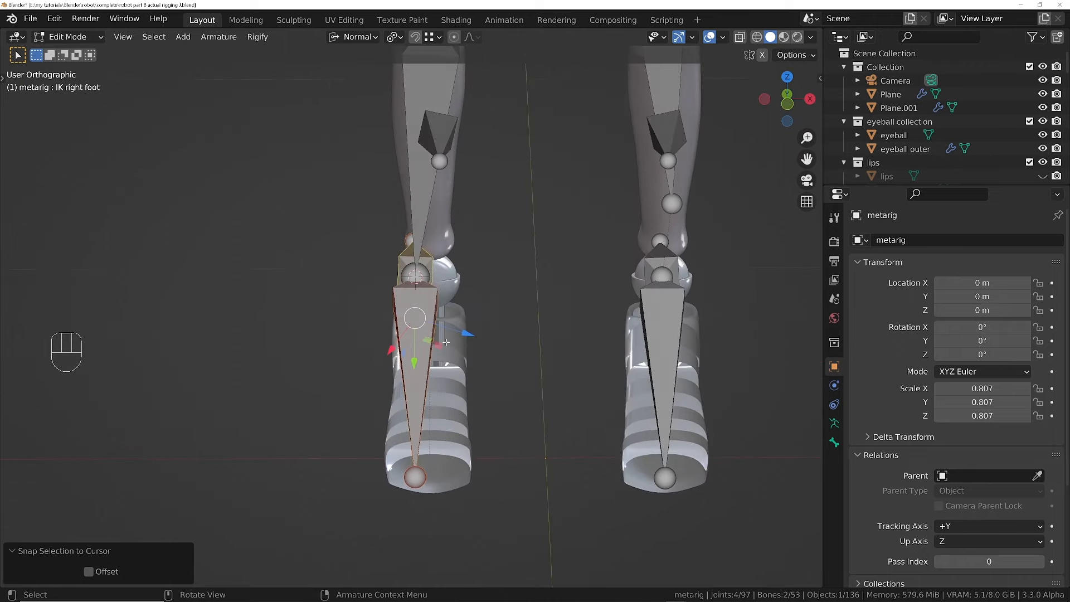
key("Tab")
middle_click_drag(244, 364, 360, 340)
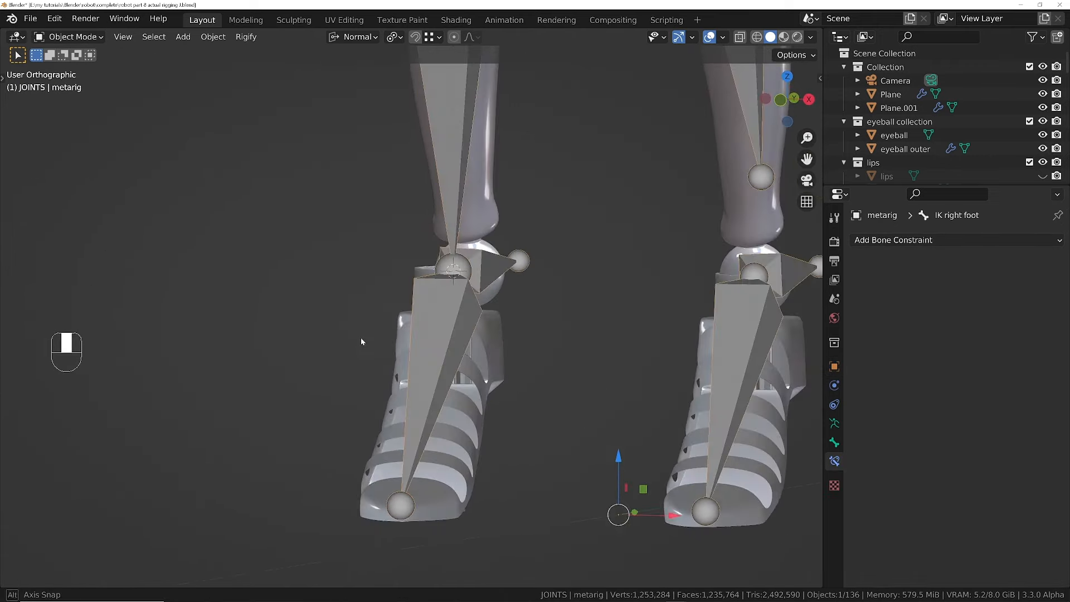
- Snap the right ankle's ball joint object (BALL JOINT.001) to the 3D cursor
middle_click_drag(459, 366, 549, 374)
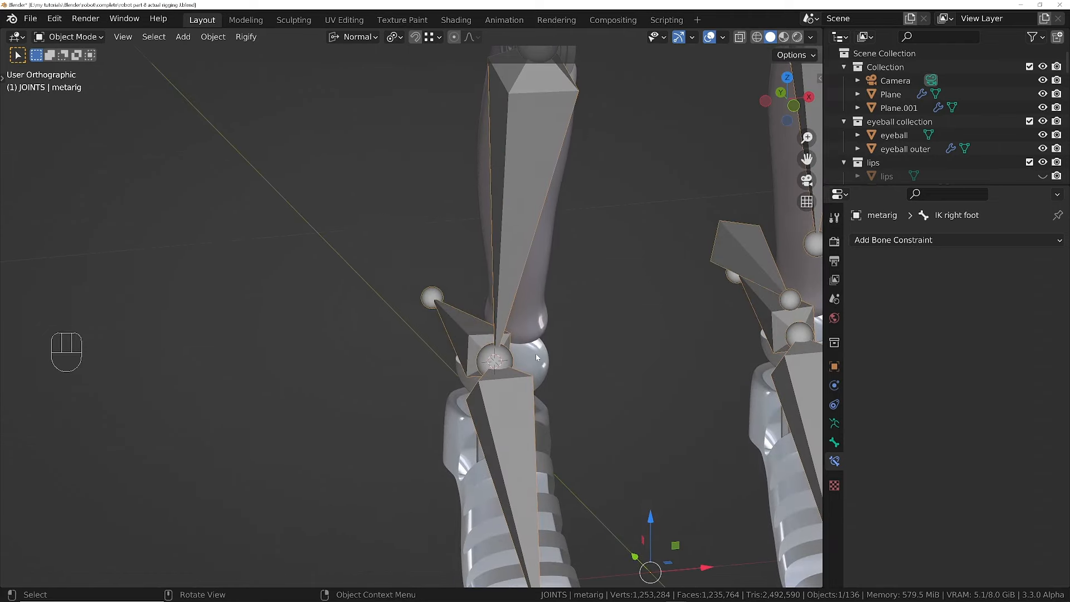
left_click(536, 354)
middle_click_drag(449, 390, 506, 322)
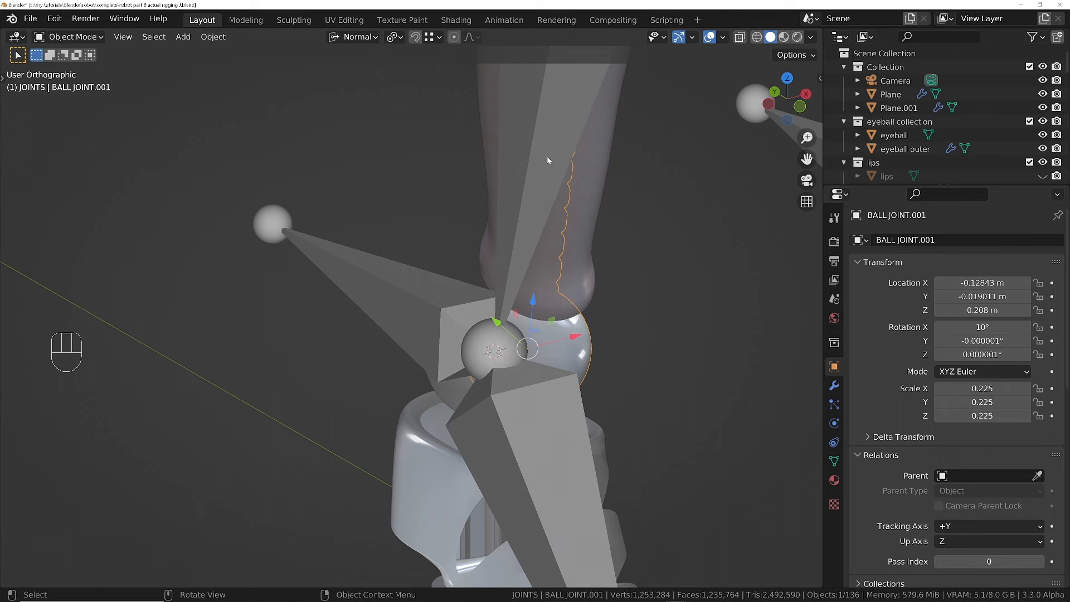
middle_click_drag(393, 412, 459, 401)
middle_click_drag(459, 401, 704, 363, "ctrl")
key("shift+s")
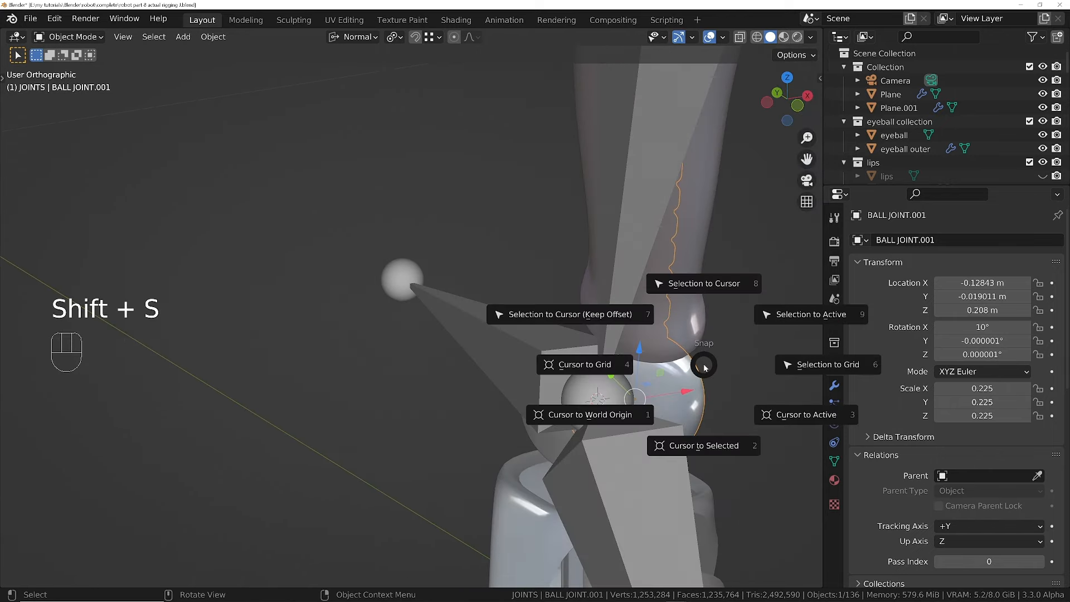
left_click(705, 283)
- In front orthographic view, rotate the right shin mesh 3.7° about the 3D cursor at the knee, in line with the shin bone
middle_click_drag(680, 312, 557, 344)
scroll(557, 344, "up", 2)
key("KP_1")
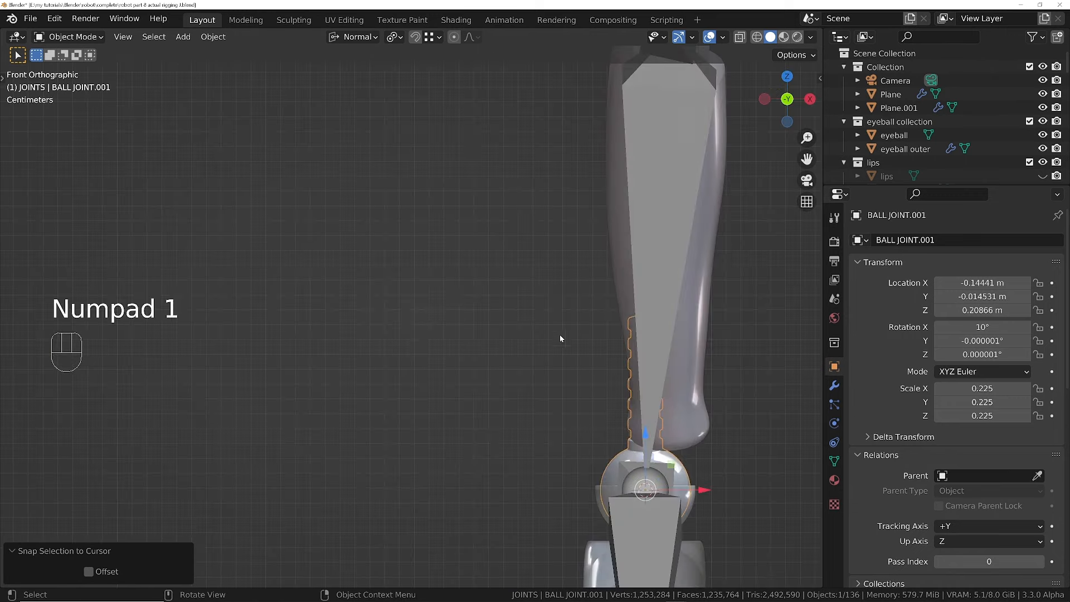
left_click(671, 301)
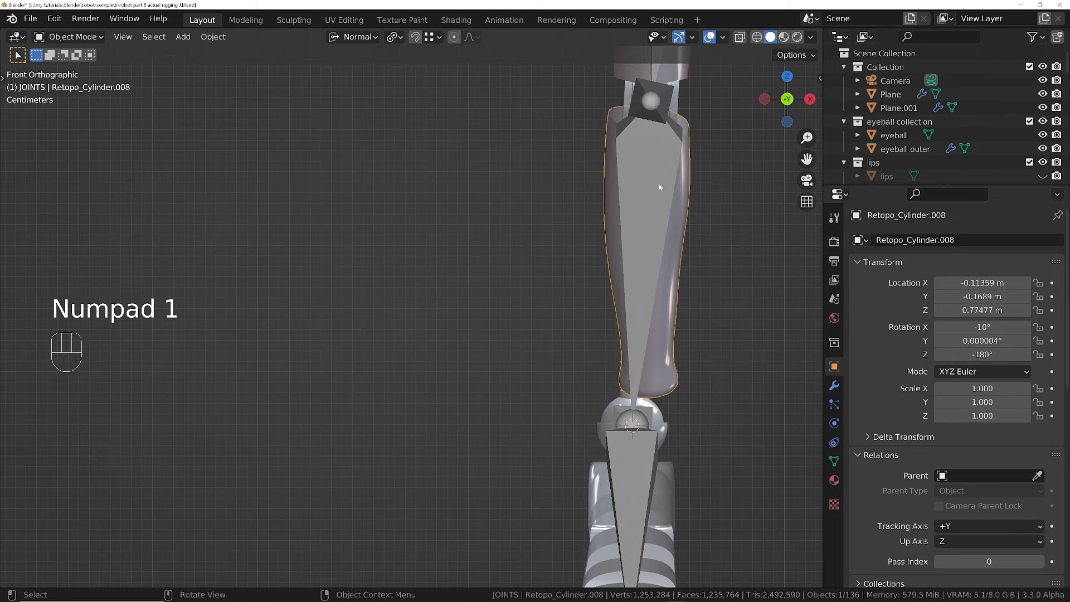
key("shift")
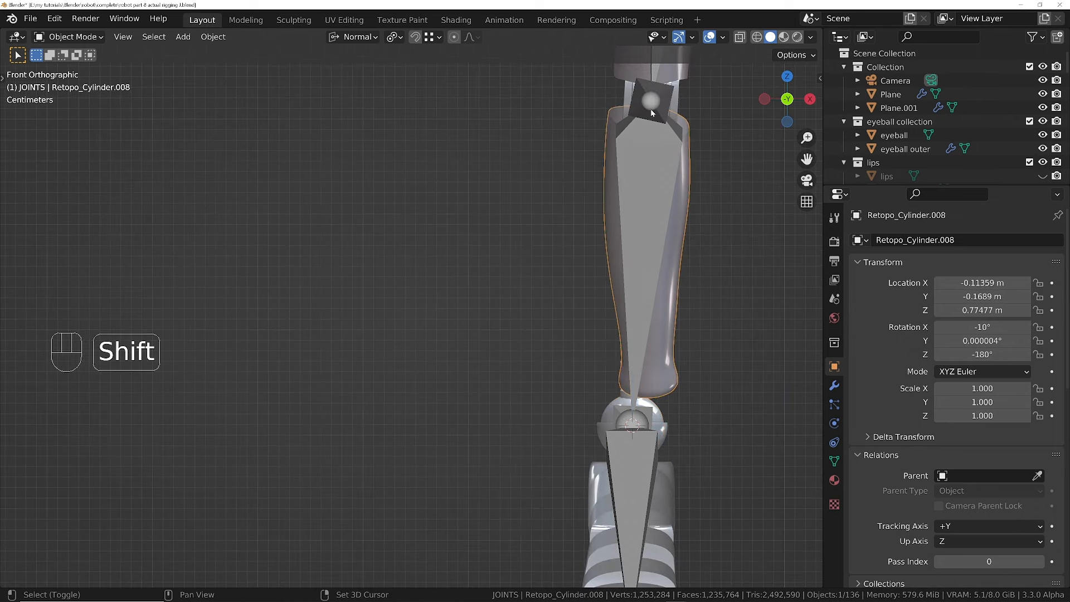
key("period")
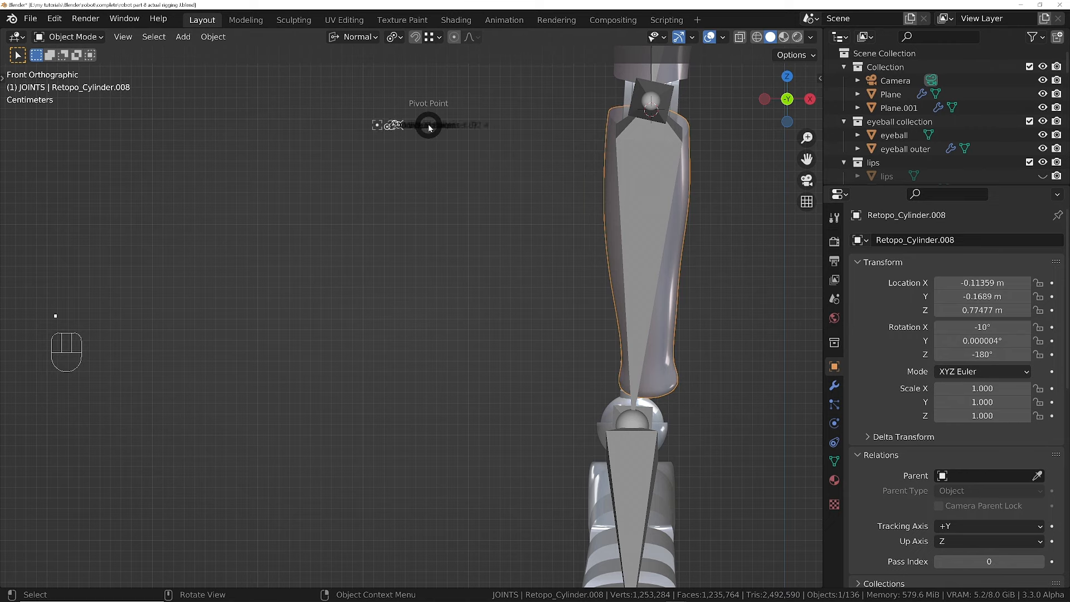
left_click(721, 280)
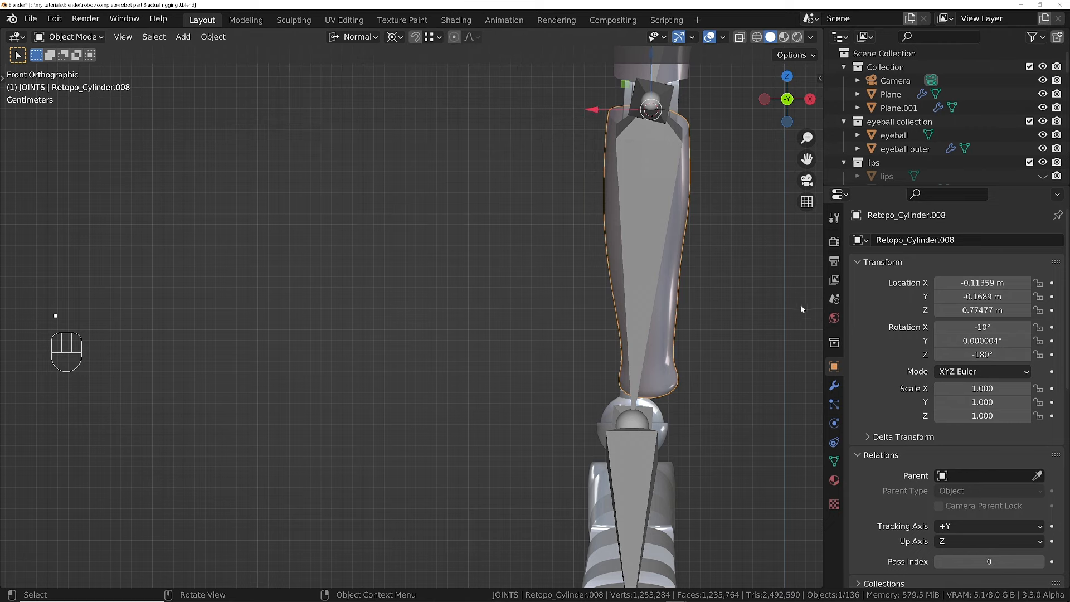
key("r")
left_click(791, 319)
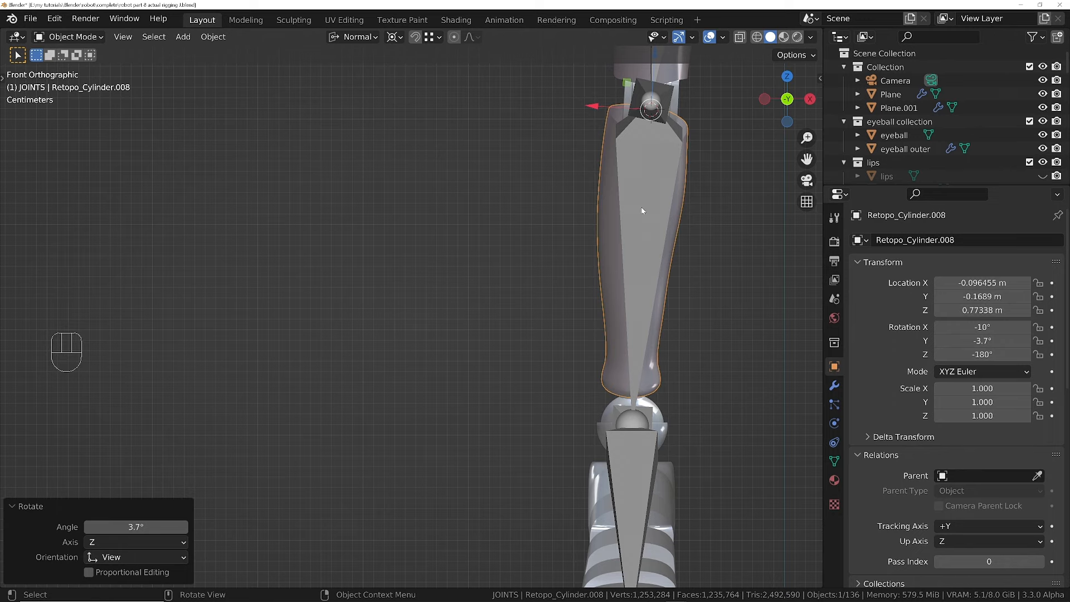
- Hide the armature collection and view the right leg in perspective
scroll(955, 148, "down", 10)
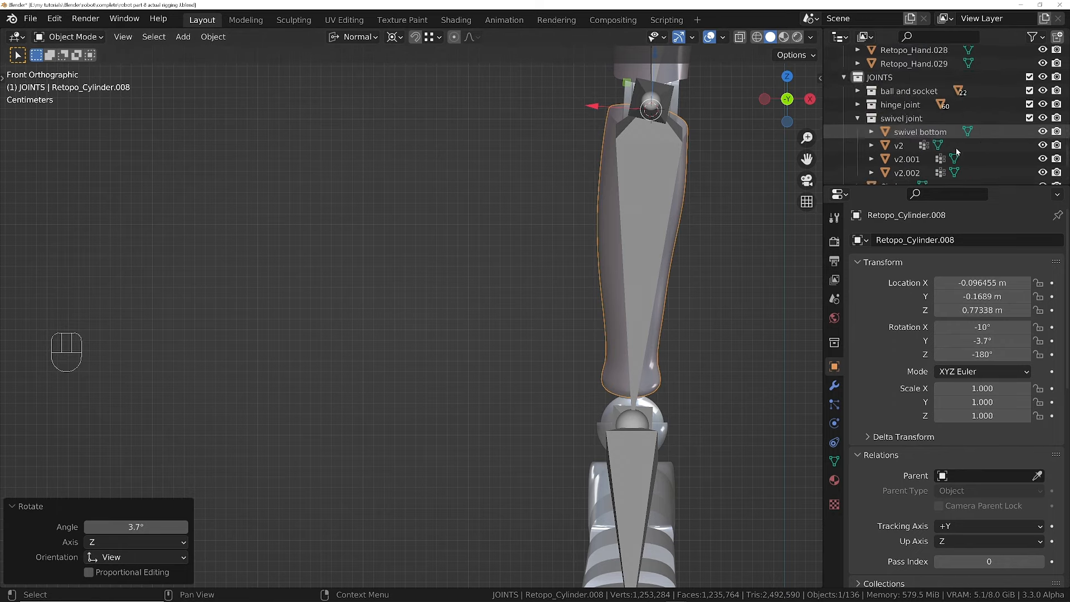
left_click(1043, 157)
middle_click_drag(723, 137, 613, 310)
key("KP_5")
middle_click_drag(613, 311, 583, 338)
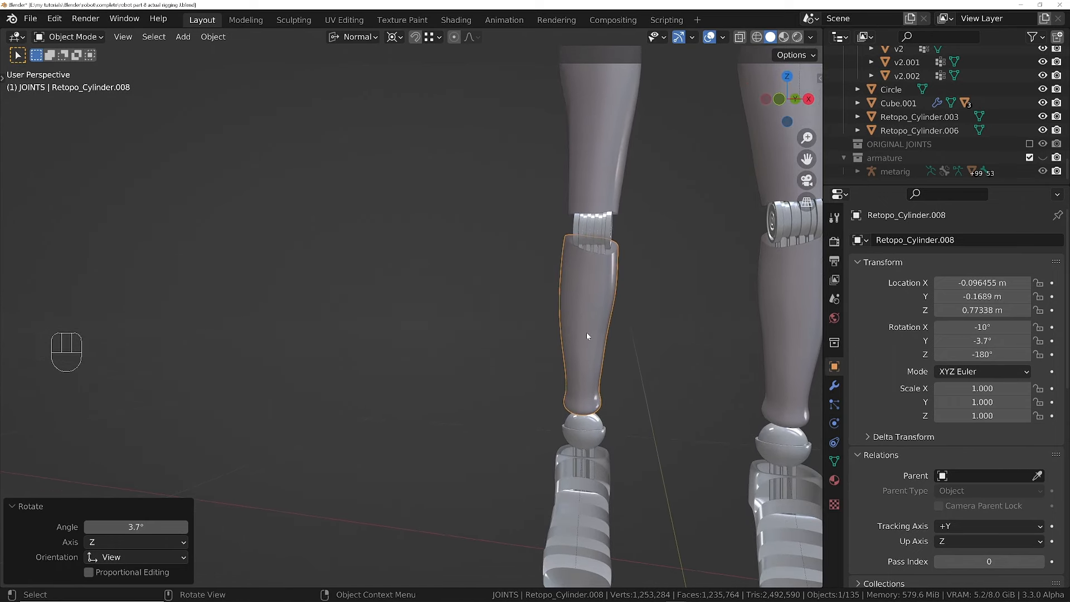
- In Edit Mode with edge selection, select the edge loop around the upper rim of the right shin mesh
key("Tab")
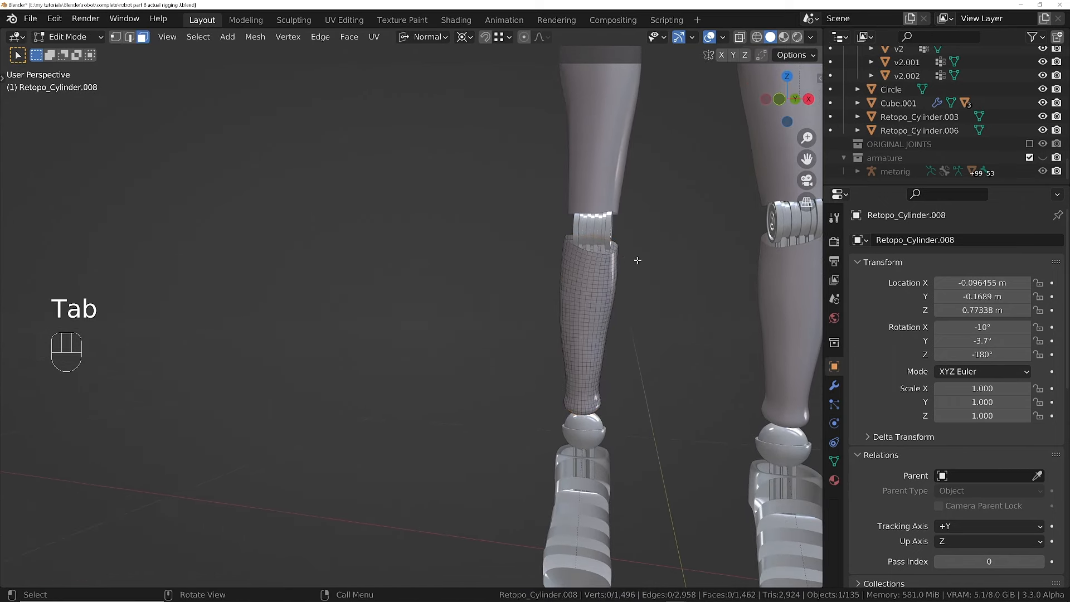
scroll(610, 251, "up", 2)
scroll(592, 255, "up", 1)
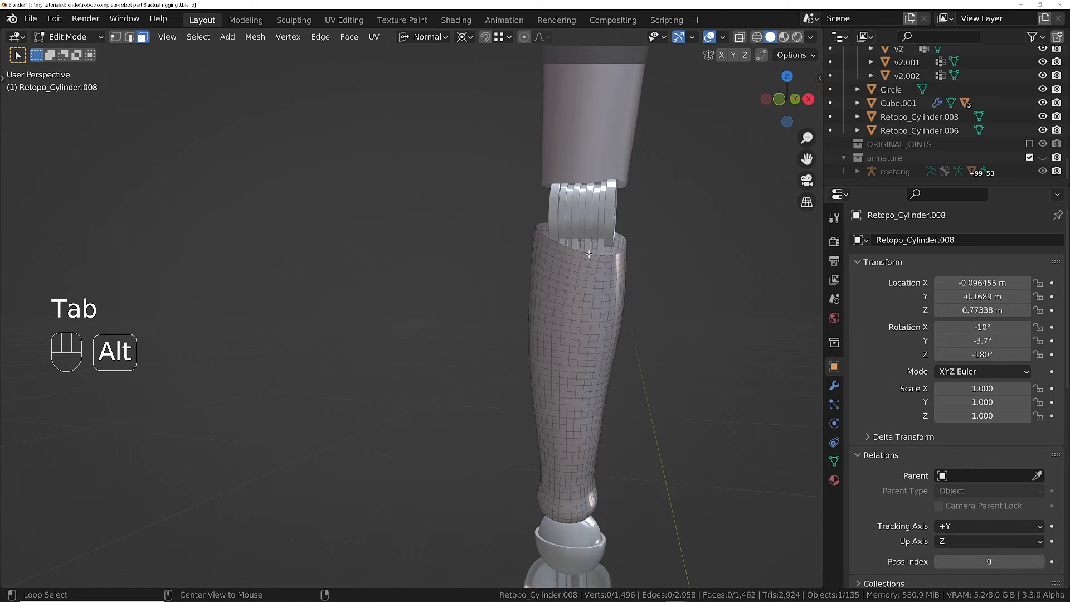
left_click(589, 251)
key("2")
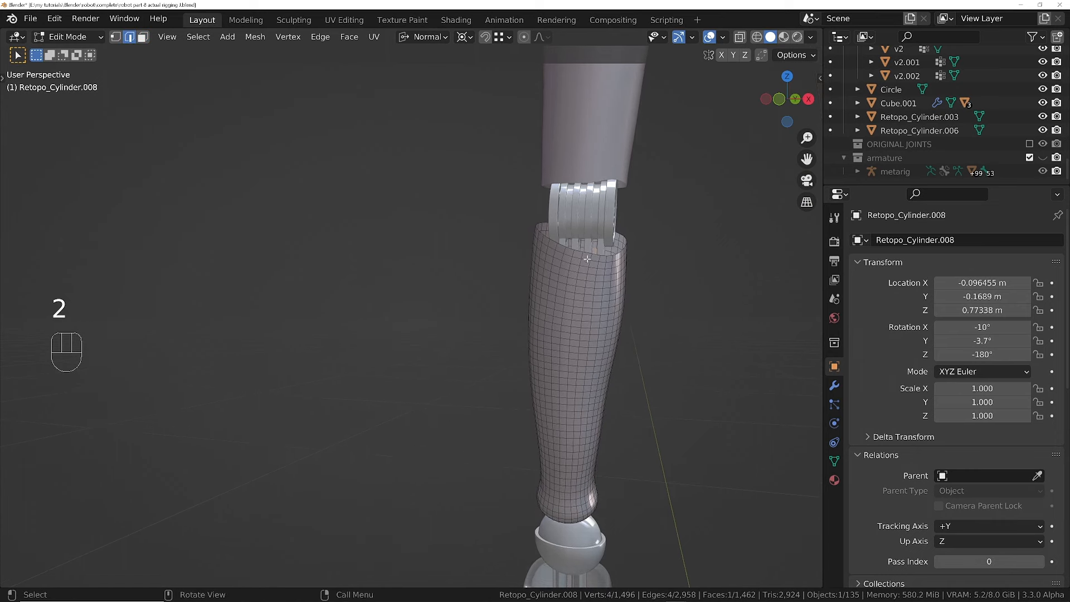
left_click(588, 252, "alt")
left_click(589, 254, "alt")
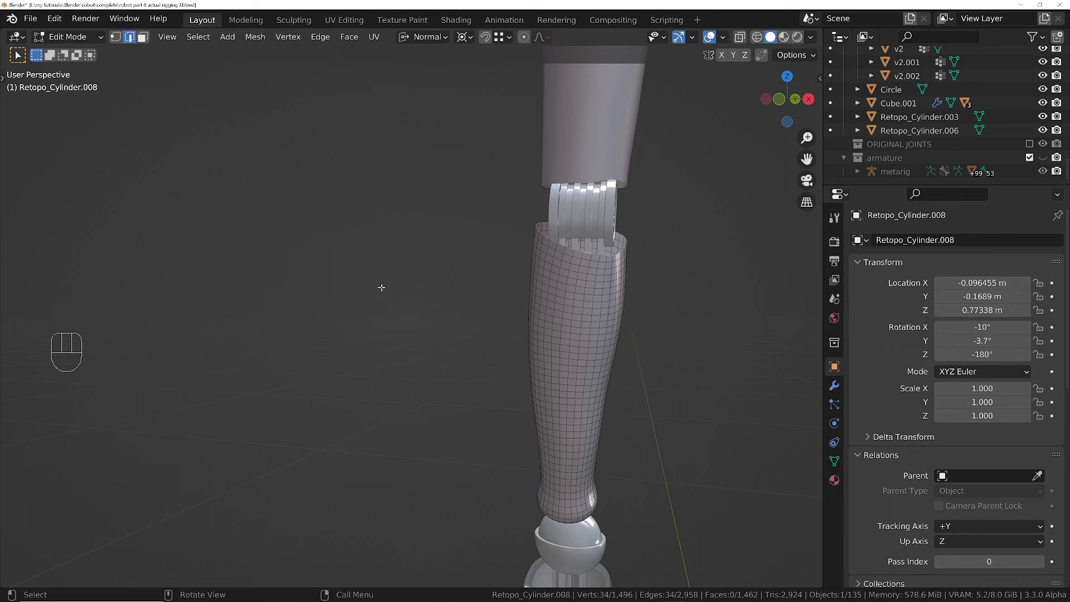
- Shear the shin's upper rim level in front view, using Median Point pivot, View orientation and proportional editing, and return to Object Mode
key("t")
left_click(19, 331)
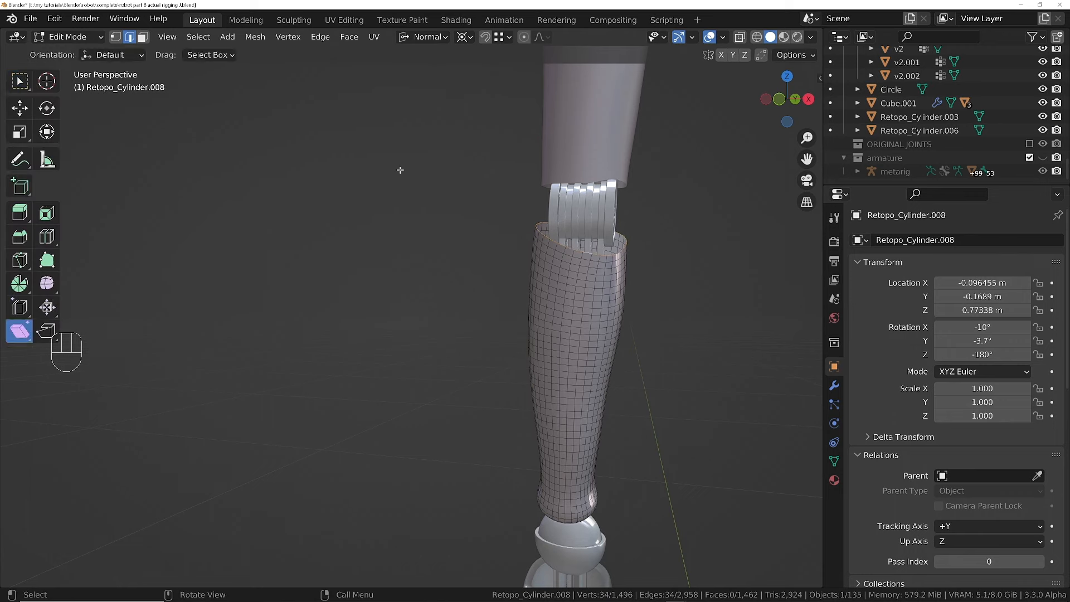
key("period")
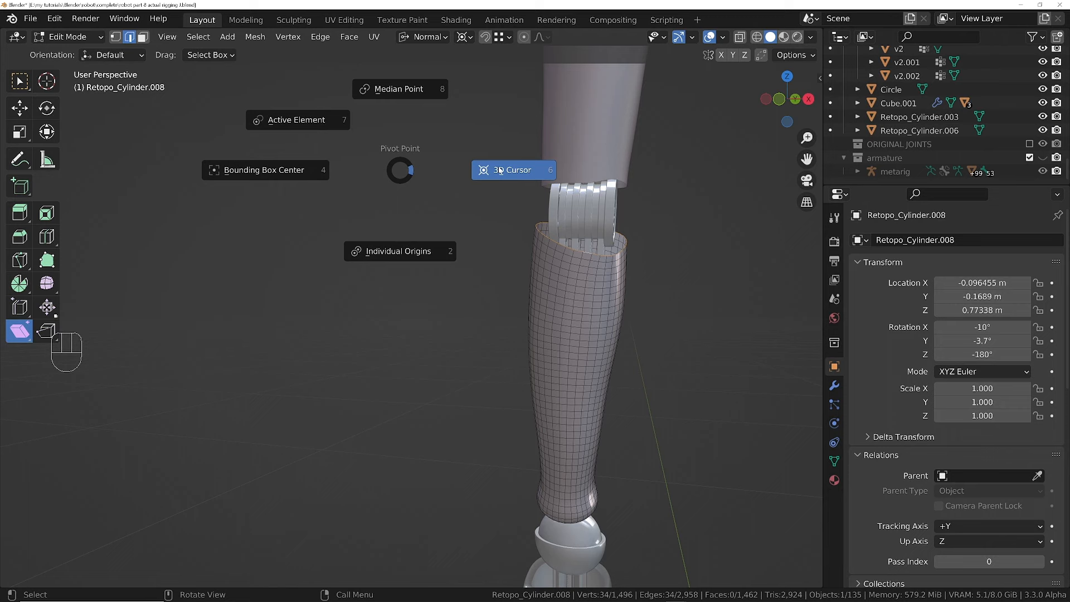
left_click(399, 98)
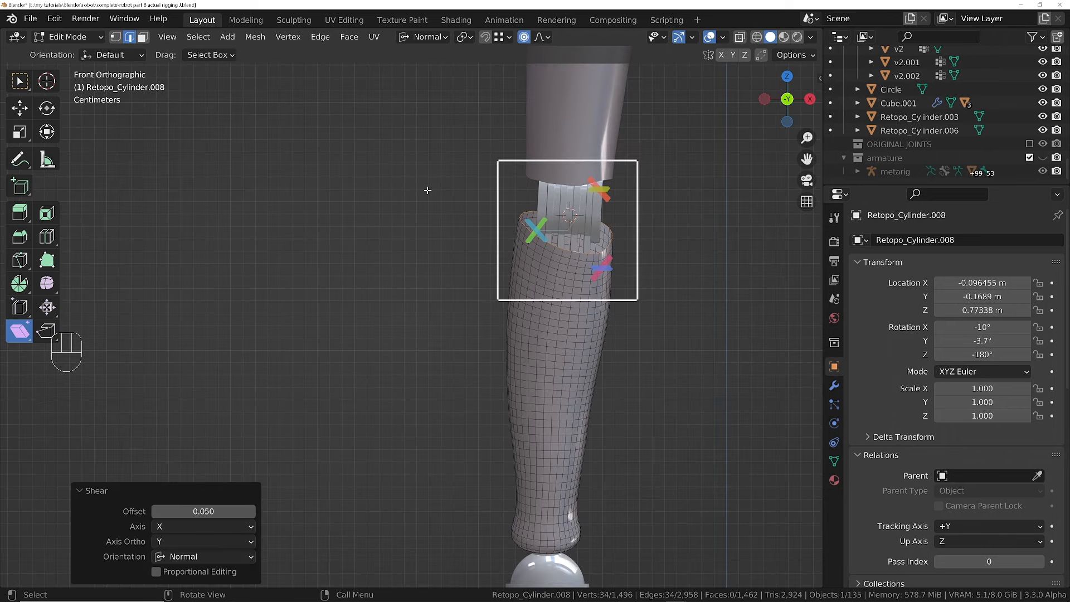
left_click(426, 36)
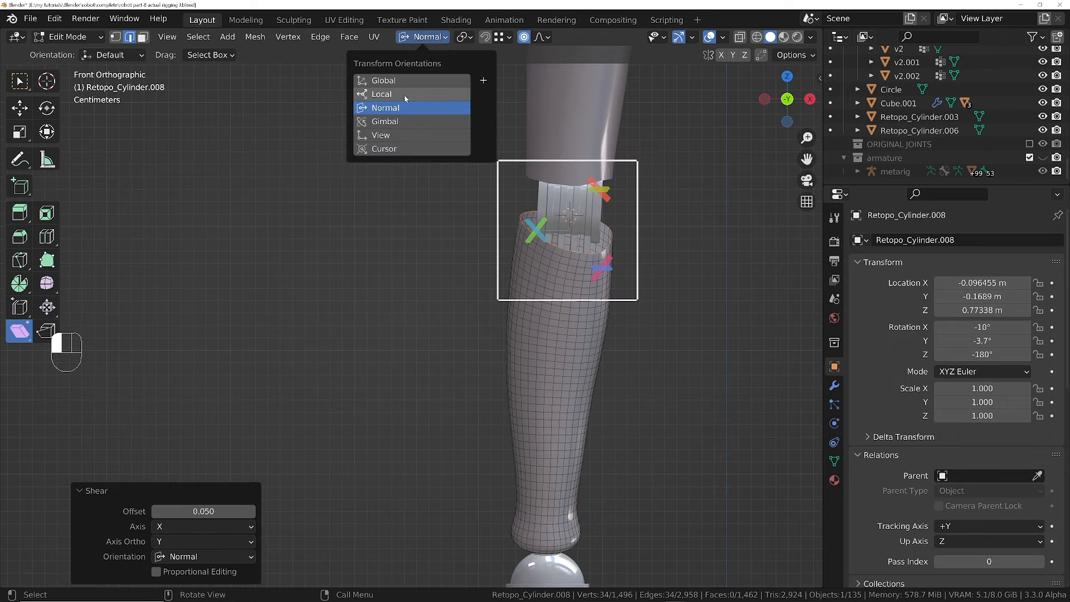
left_click(401, 135)
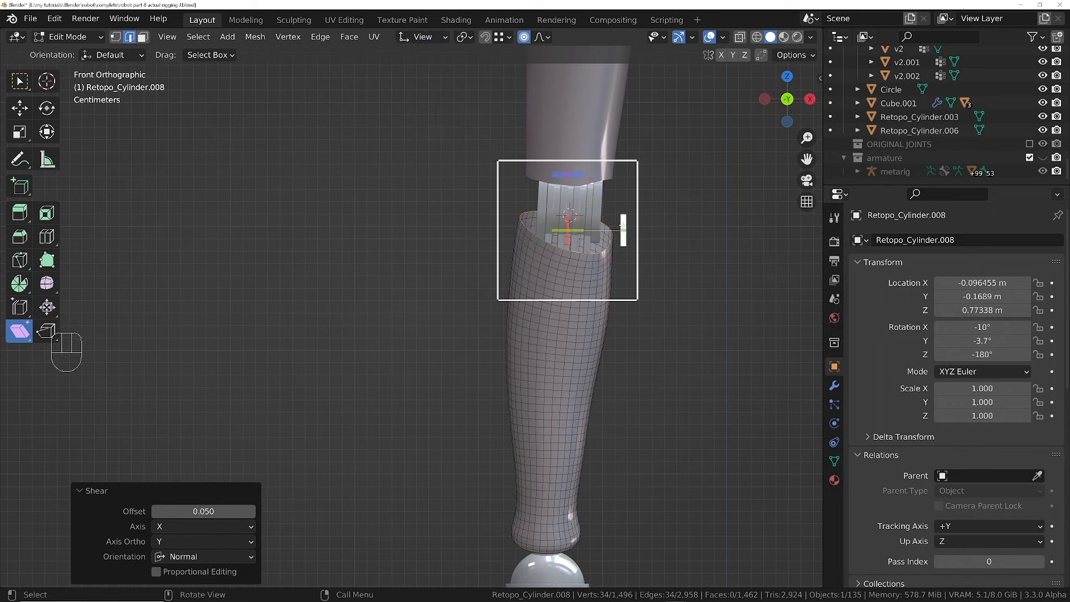
left_click_drag(565, 228, 573, 142)
left_click_drag(624, 244, 621, 173)
middle_click_drag(546, 259, 566, 377, "ctrl")
key("Tab")
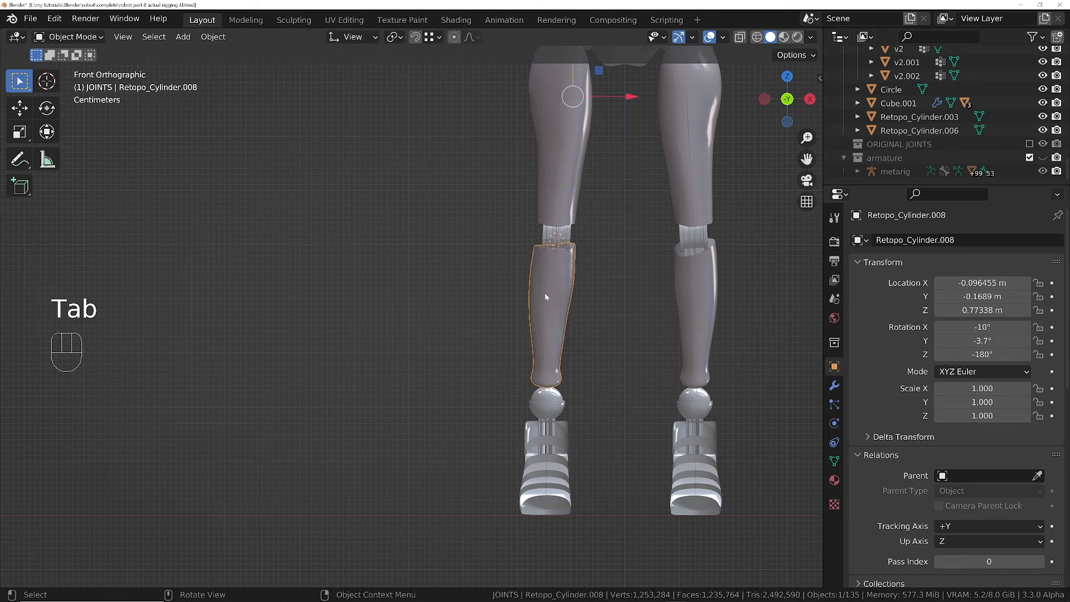
- In left orthographic view, place the 3D cursor at the shin mesh's upper end and rotate the shin 1.62° around it
middle_click_drag(544, 293, 681, 282)
middle_click_drag(488, 389, 493, 316, "ctrl")
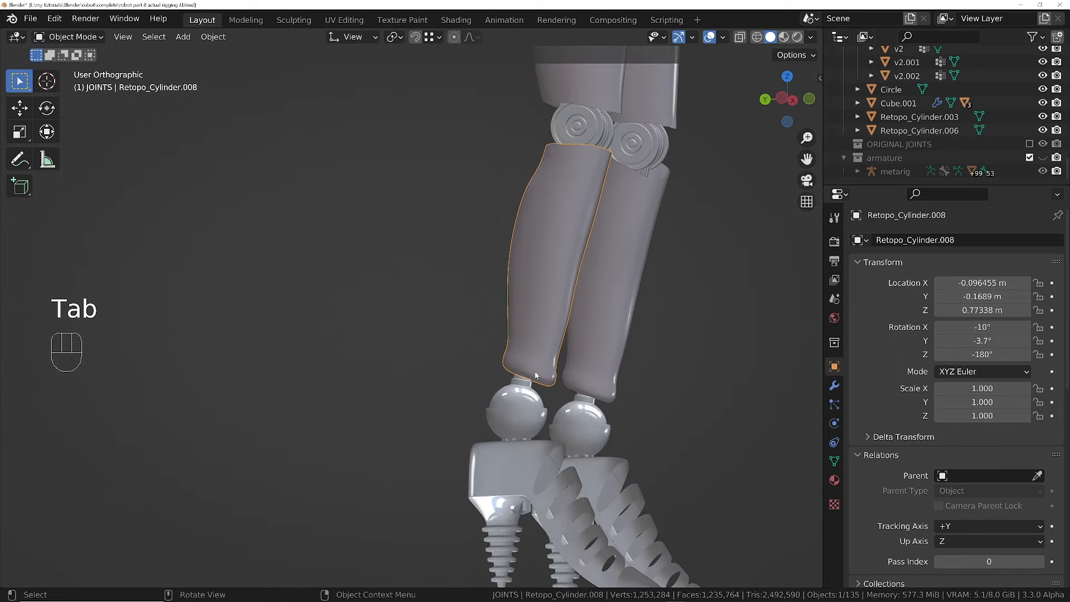
middle_click_drag(555, 366, 579, 384)
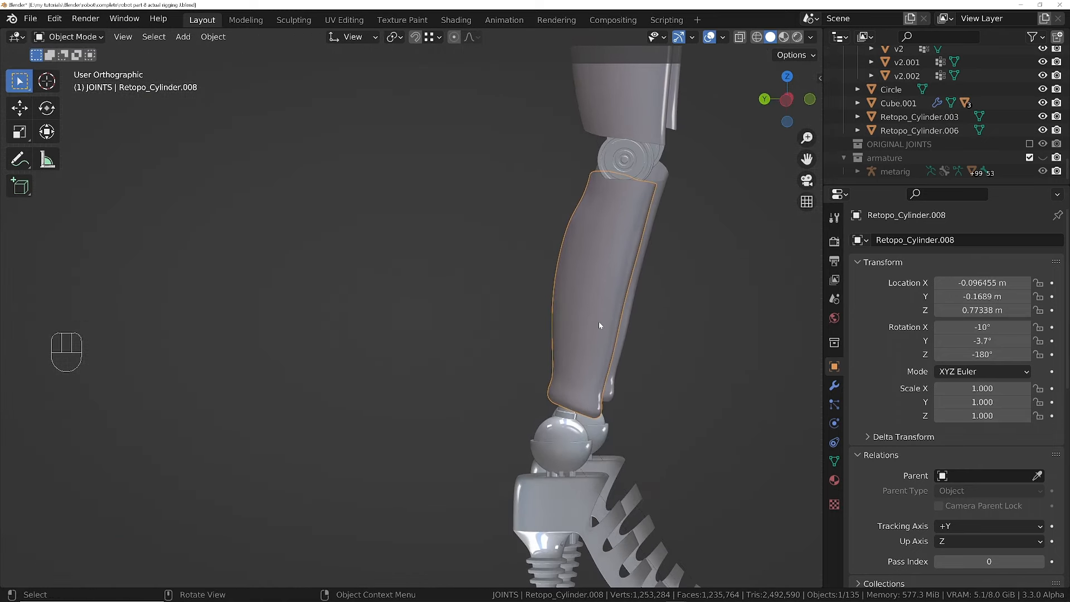
key("ctrl+KP_3")
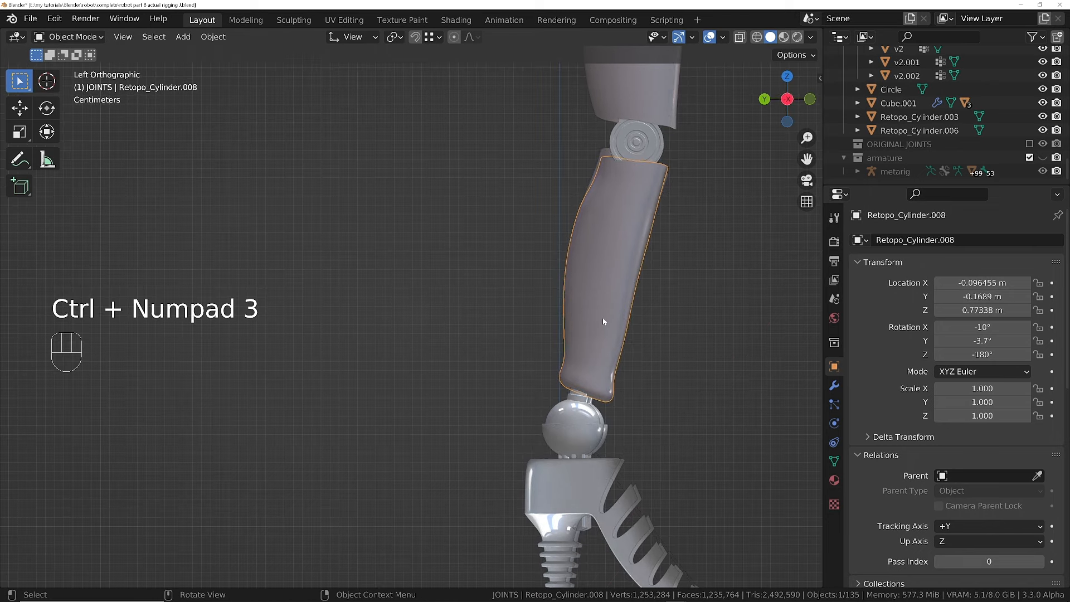
right_click(631, 167, "shift")
key("period")
left_click(746, 170)
key("r")
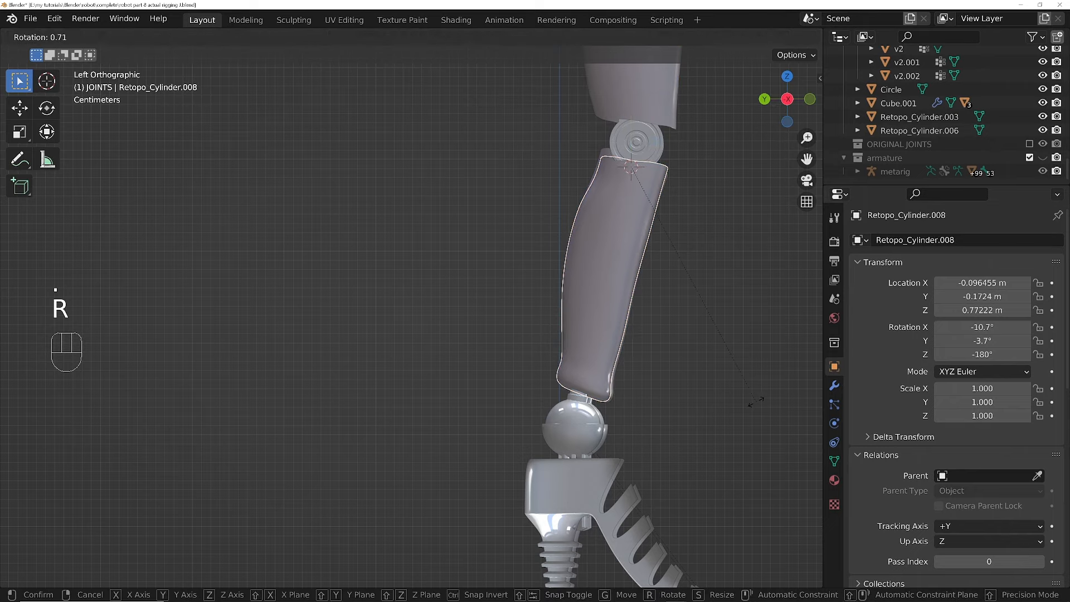
left_click(696, 412)
- Inspect the shin's fit at the ankle and unhide the armature collection
scroll(583, 399, "up", 3)
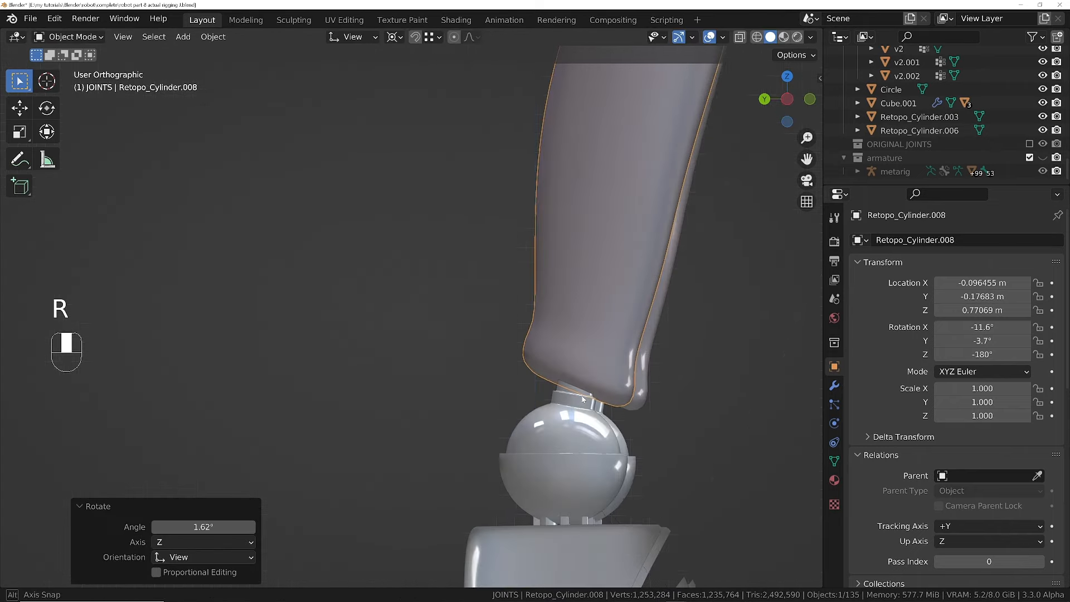
middle_click_drag(583, 399, 521, 415)
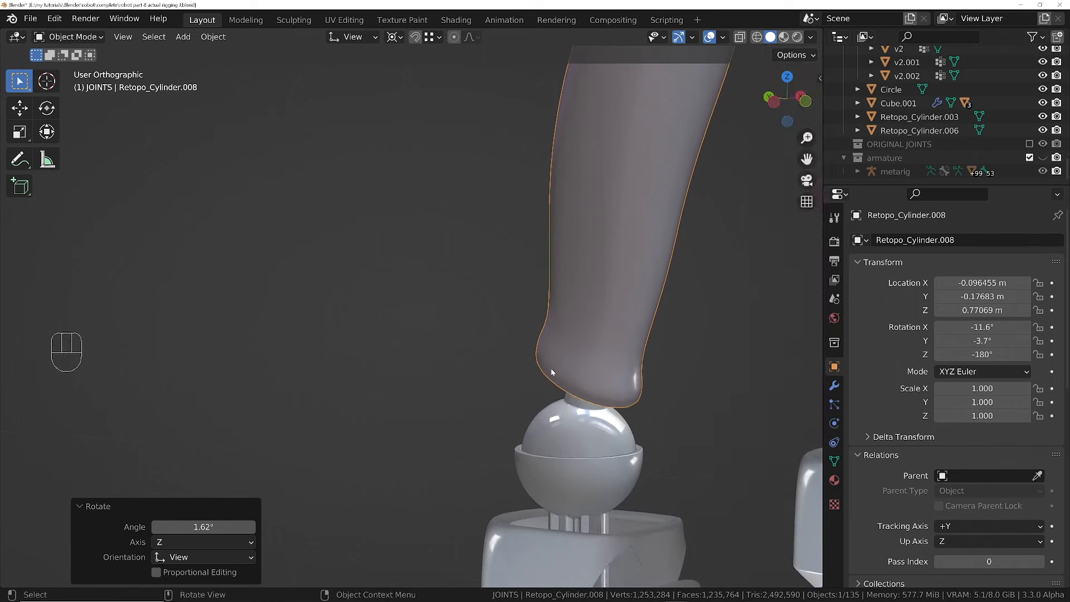
middle_click_drag(681, 268, 677, 366, "ctrl")
middle_click_drag(564, 346, 385, 359)
scroll(385, 359, "up", 1)
left_click(1042, 171)
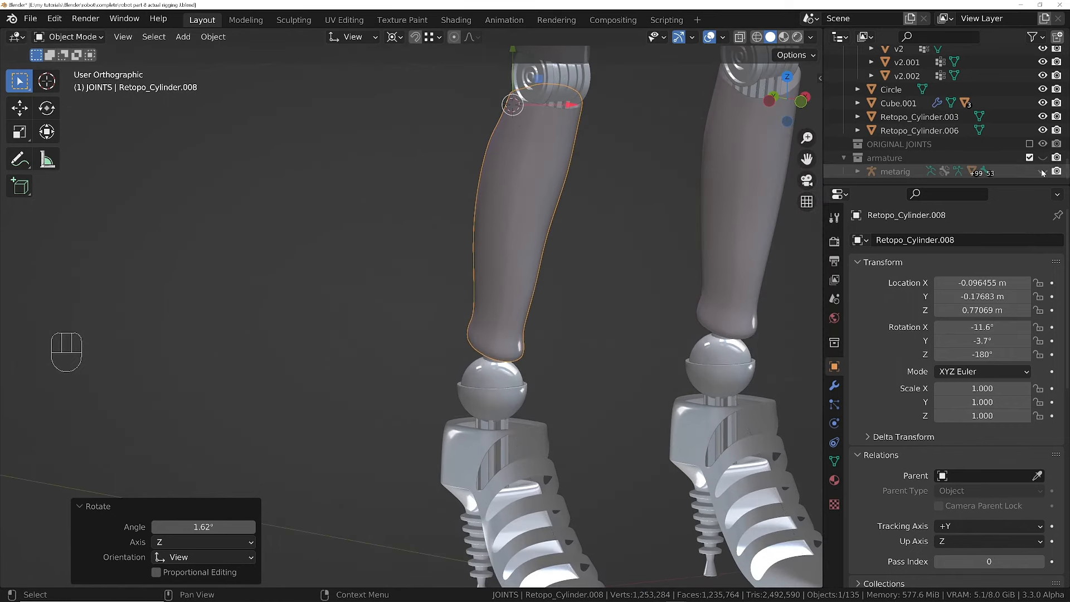
left_click(1043, 159)
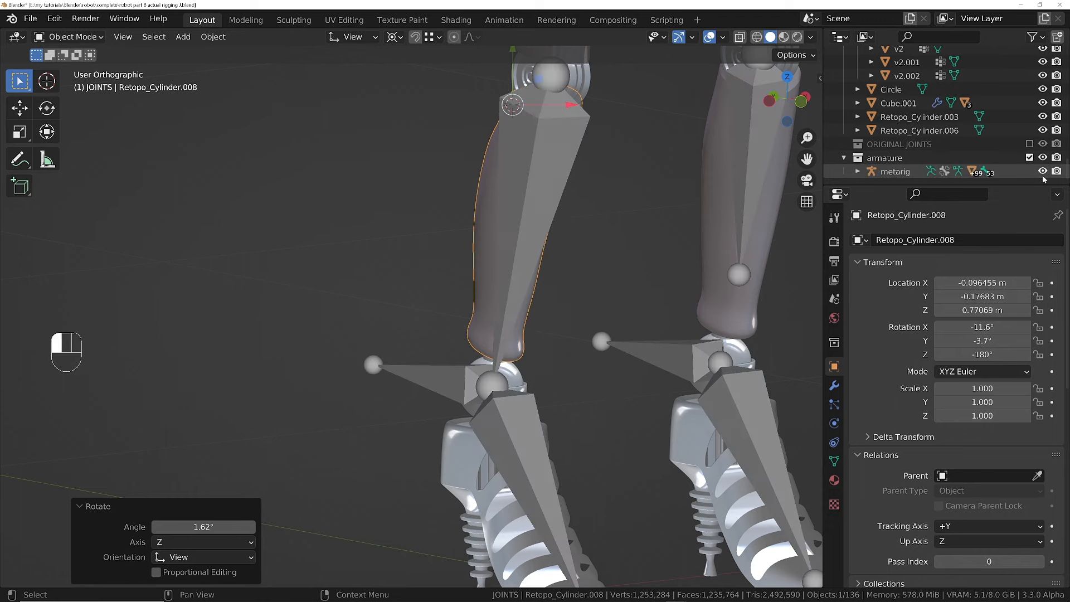
- Select the right ankle ball joint, the shin mesh and the knee hinge part, and add the metarig as the active object
middle_click_drag(556, 389, 526, 376)
left_click(526, 376)
left_click(504, 267, "shift")
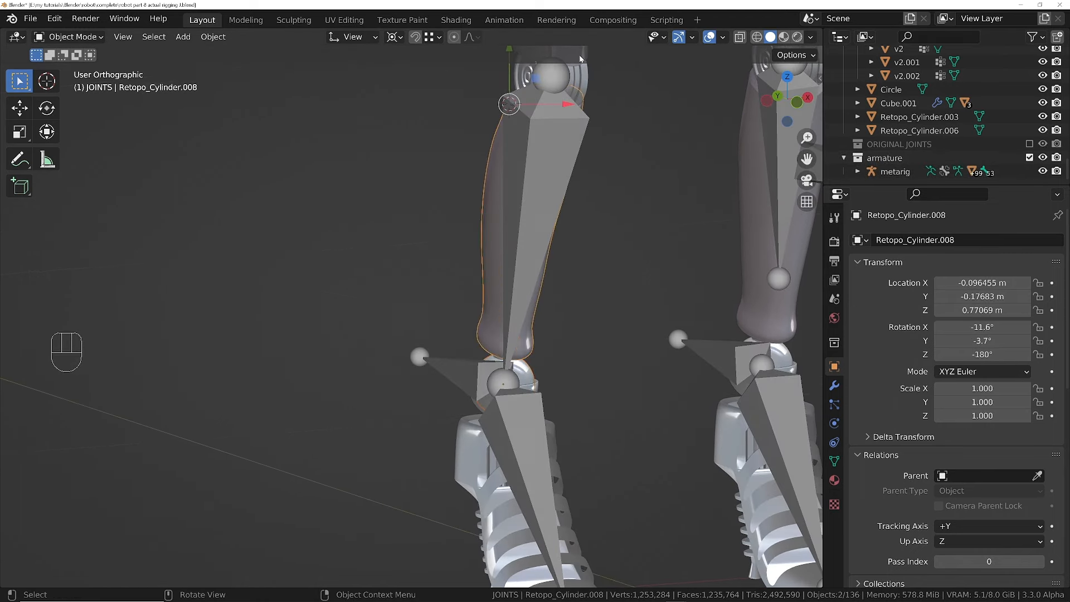
middle_click_drag(504, 267, 552, 150)
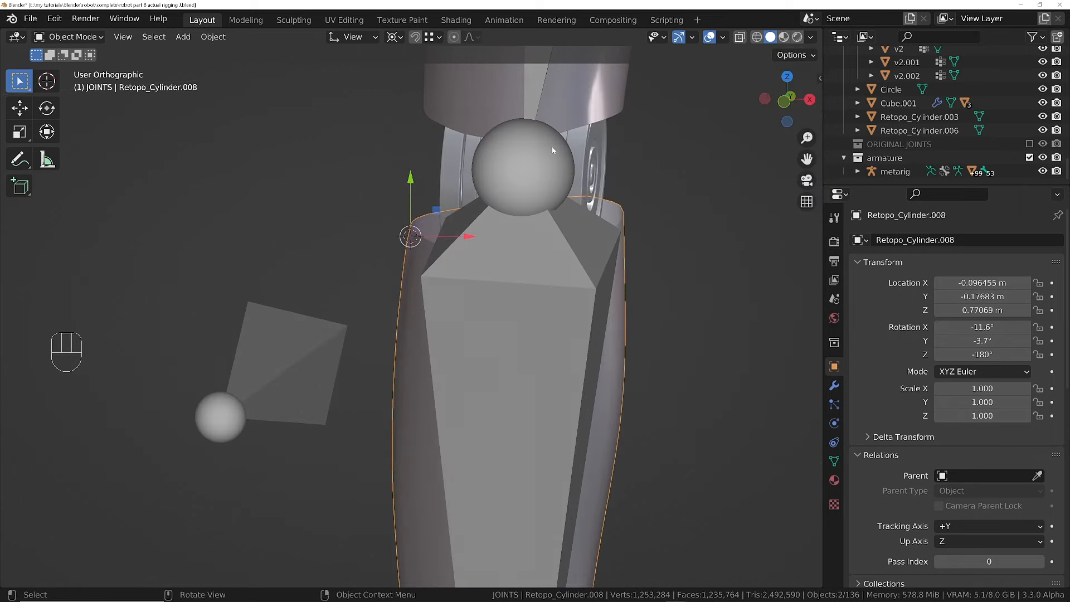
left_click(470, 190, "shift")
middle_click_drag(469, 191, 518, 368)
left_click(519, 338, "shift")
- Make shin.R the metarig's active bone and parent the selected shin mesh, ankle ball joint and knee hinge part to it as Bone
key("Tab")
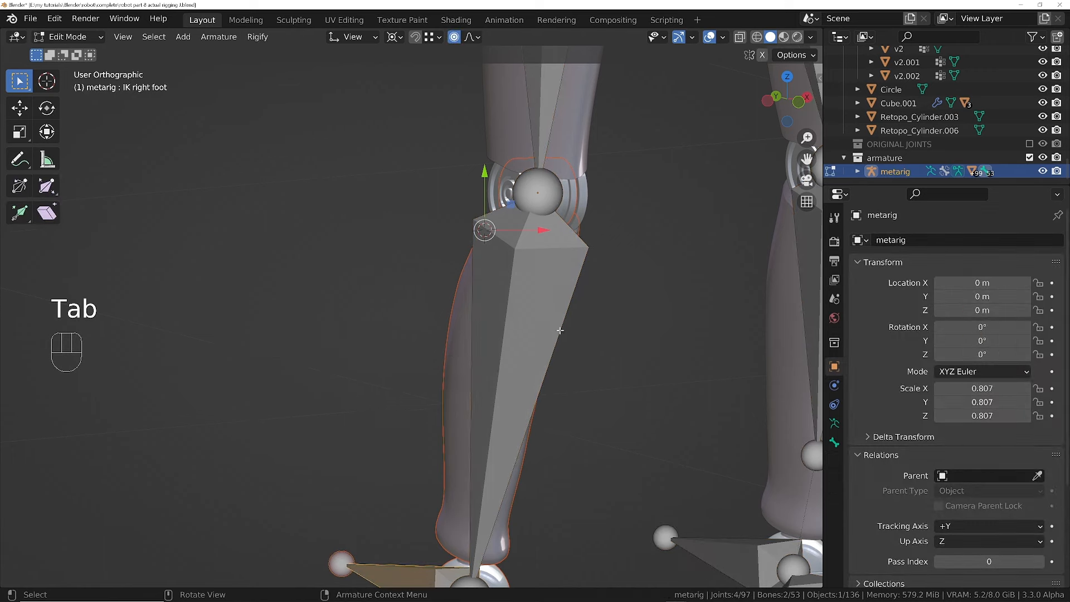
key("Tab")
left_click(511, 326)
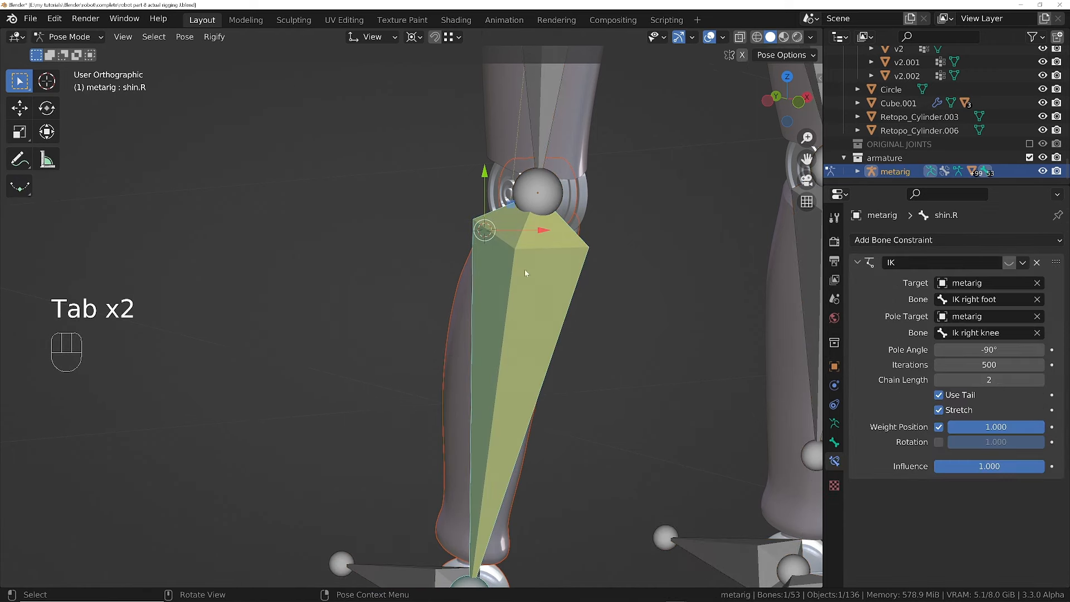
middle_click_drag(569, 326, 570, 347, "ctrl")
key("Tab")
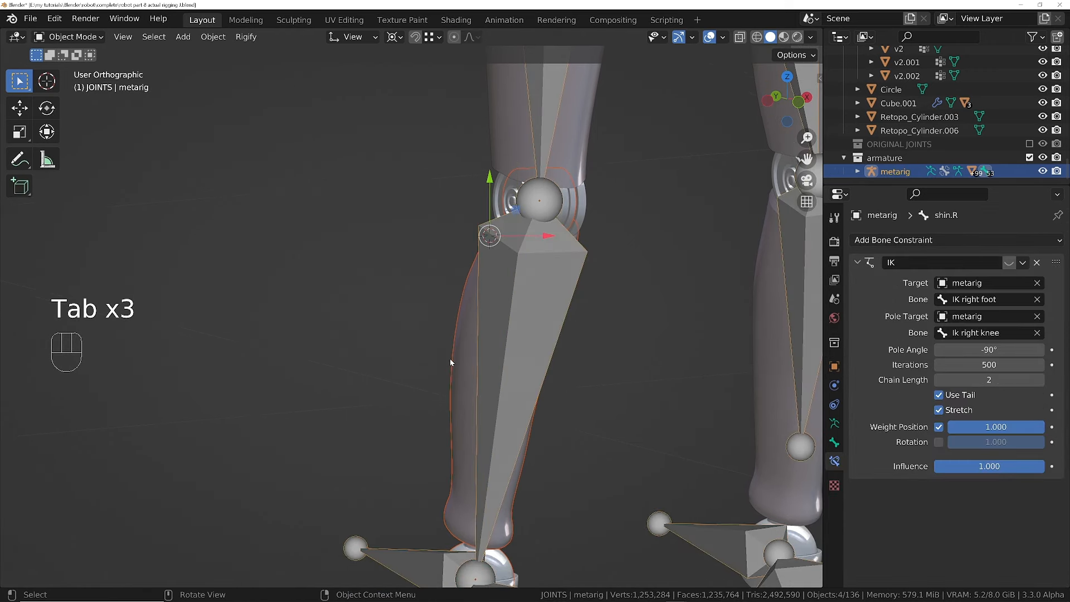
key("ctrl+p")
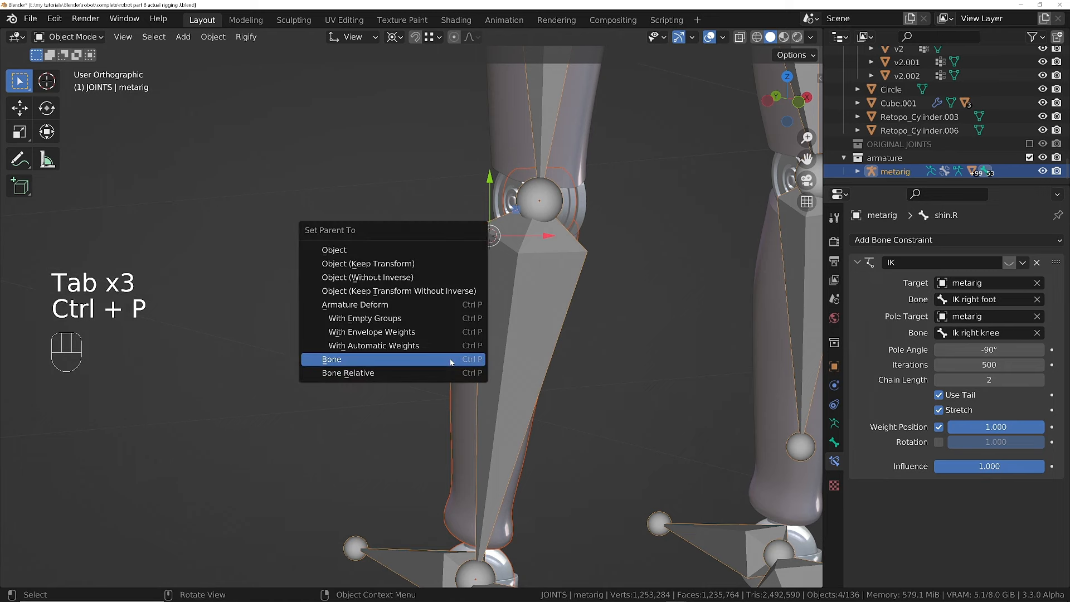
left_click(393, 360)
- Test the right leg in Pose Mode by moving the IK right foot bone, and cancel the move
scroll(392, 363, "down", 4)
key("Tab")
left_click(515, 434)
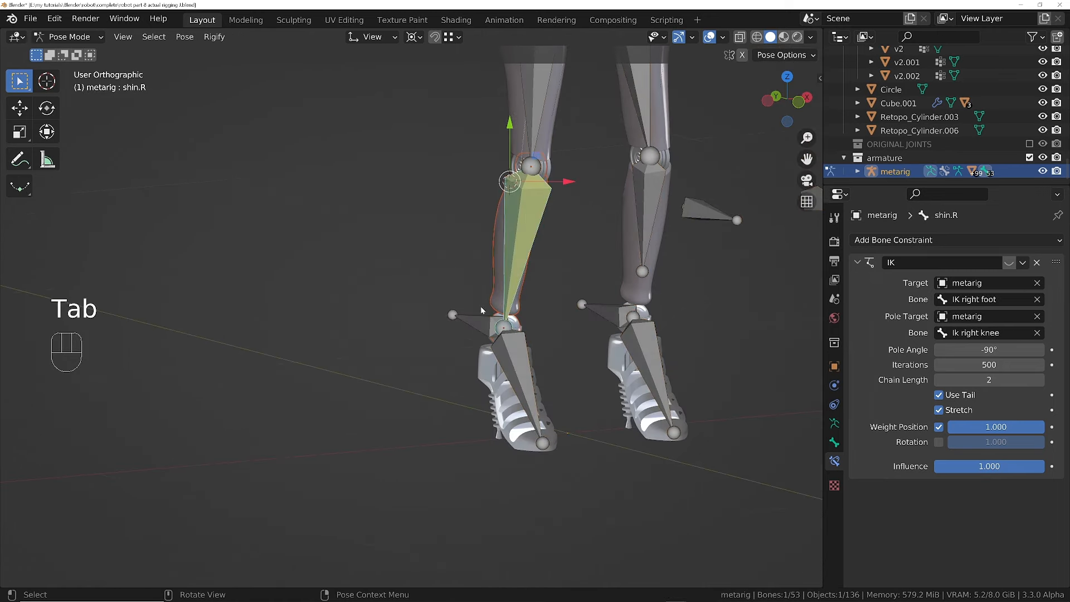
left_click(474, 316)
middle_click_drag(474, 316, 527, 368)
key("g")
right_click(509, 345)
- Enable the IK constraint on shin.R and test it by moving the IK right foot bone, cancelling the move
left_click(510, 267)
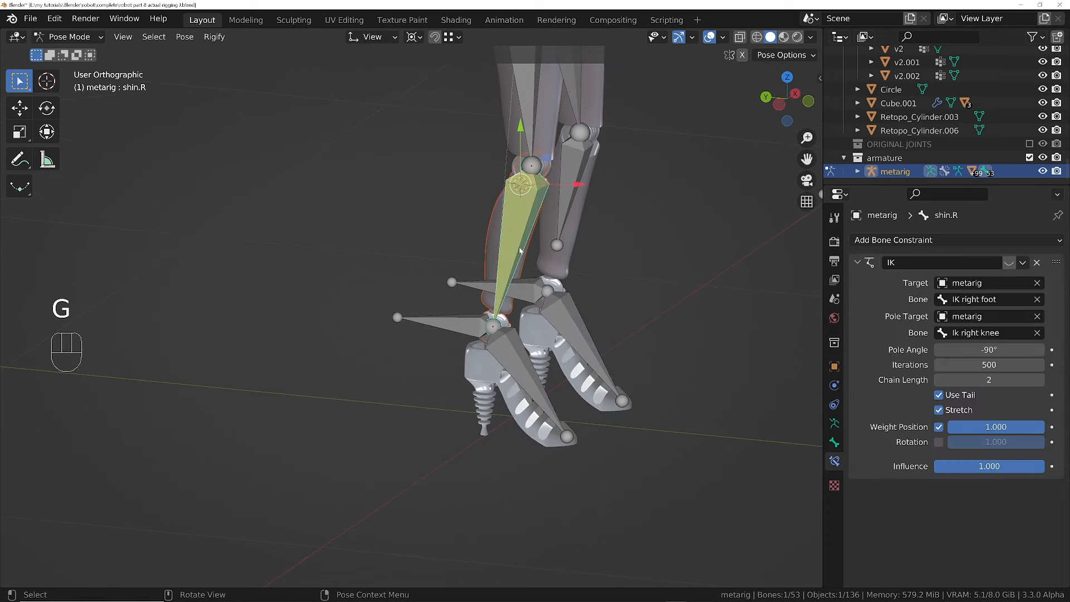
left_click(1009, 263)
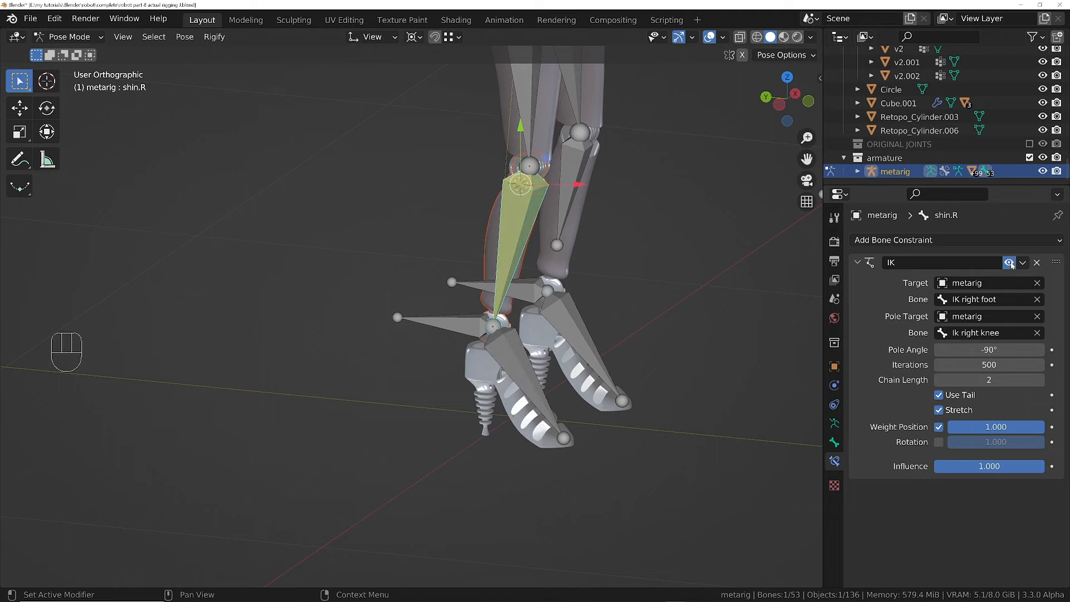
scroll(379, 302, "up", 3)
left_click(500, 332)
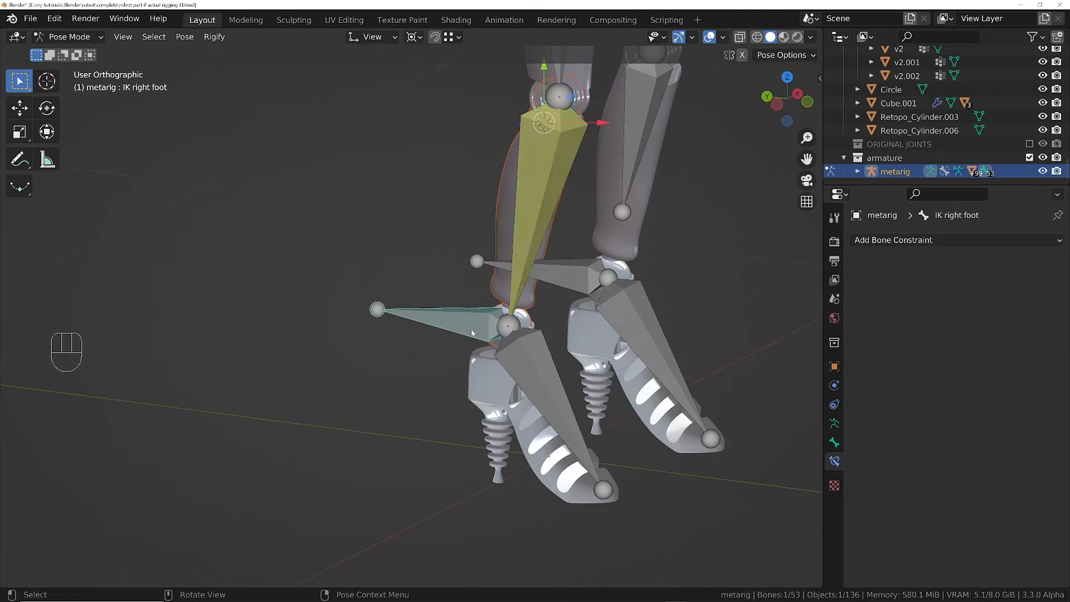
key("g")
right_click(449, 310)
- In the metarig's Edit Mode, fill a new bone between the tail joint of shin.L and the head joint of foot.L
middle_click_drag(616, 317, 597, 305, "shift")
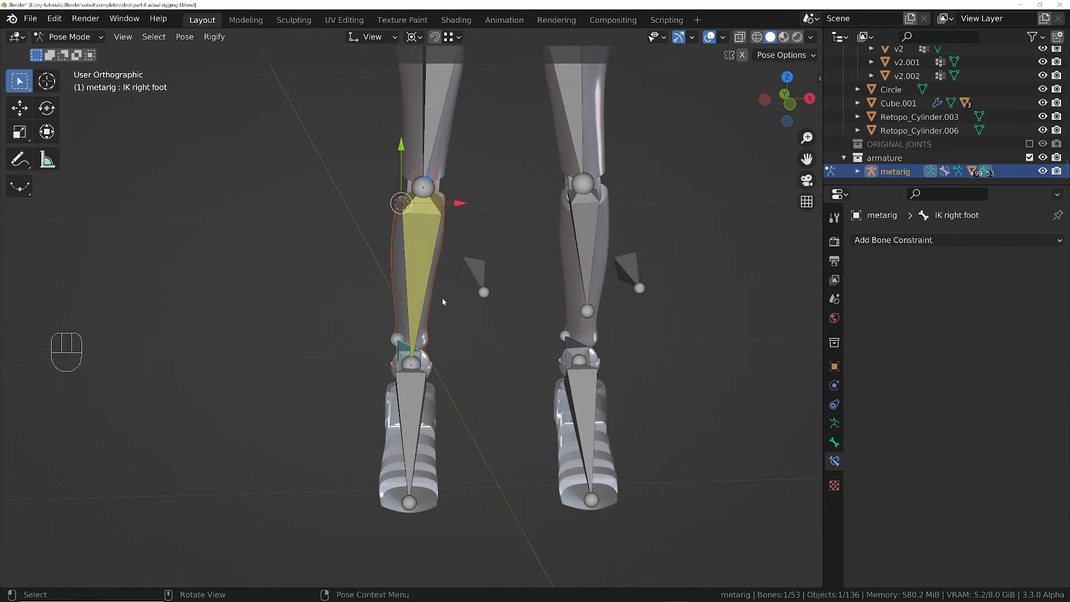
mouse_move(401, 343)
middle_mouse_down()
mouse_move(593, 321)
mouse_move(367, 341)
mouse_move(393, 341)
middle_mouse_up()
key("KP_5")
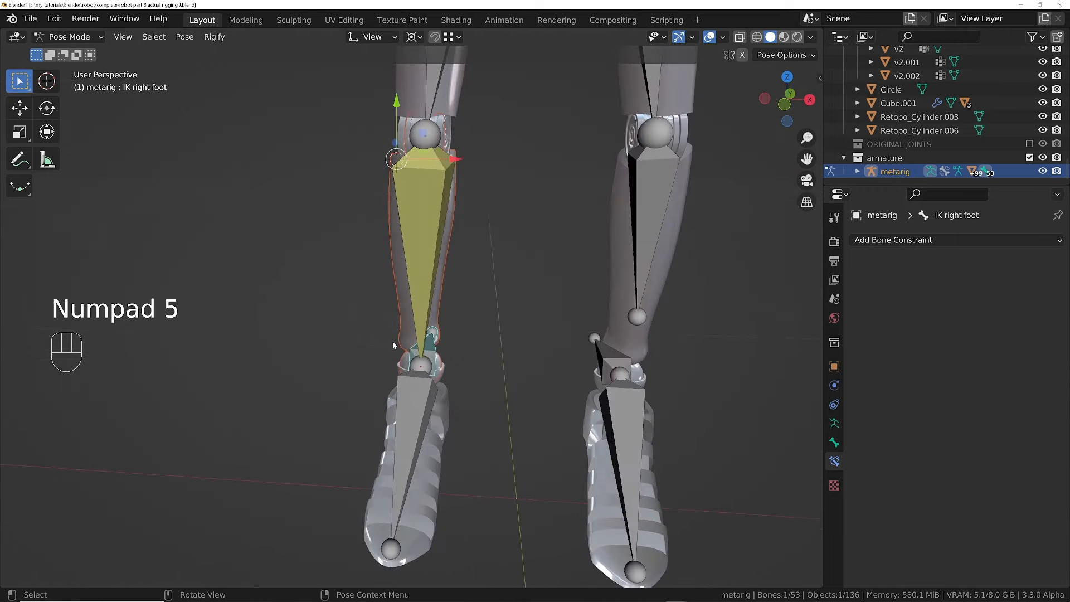
left_click(600, 237)
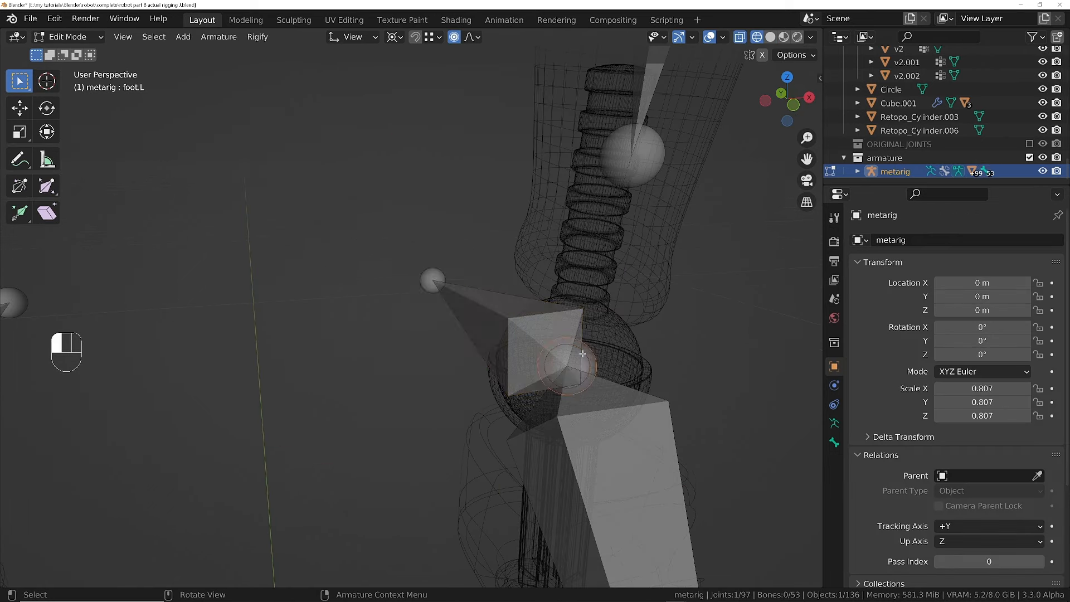
left_click(583, 354)
left_click(589, 366)
left_click(617, 459)
left_click(595, 369)
left_click(635, 169, "shift")
key("f")
middle_click_drag(554, 300, 580, 357)
mouse_move(515, 368)
middle_mouse_down("shift")
mouse_move(557, 351)
mouse_move(511, 367)
middle_mouse_up("shift")
- Check the parents of the left leg bones and parent foot.L to the new lower-shin bone with Keep Offset
left_click(556, 402)
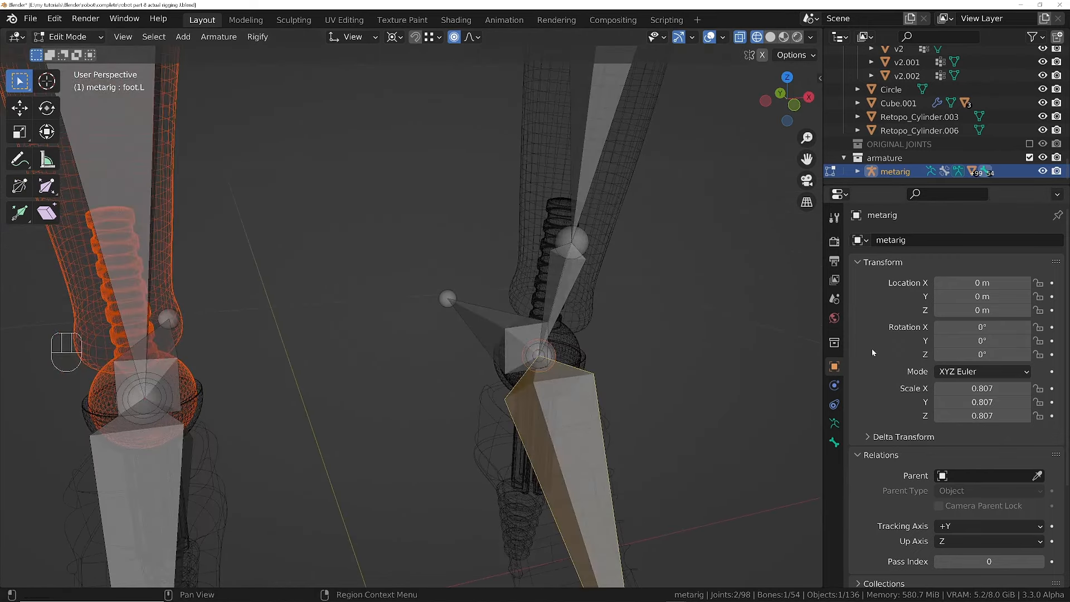
left_click(834, 443)
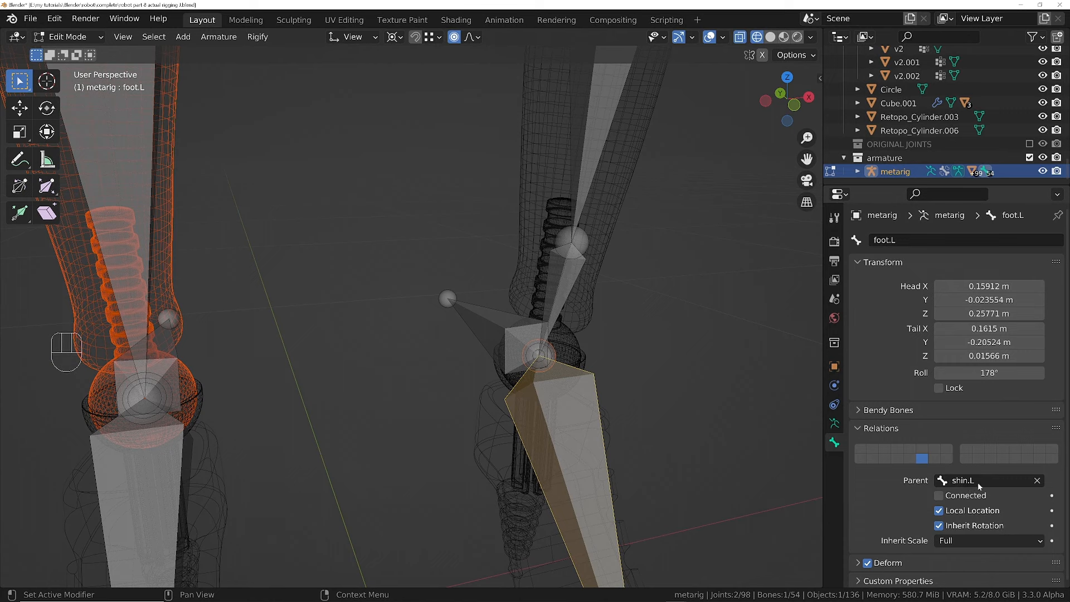
left_click(560, 288)
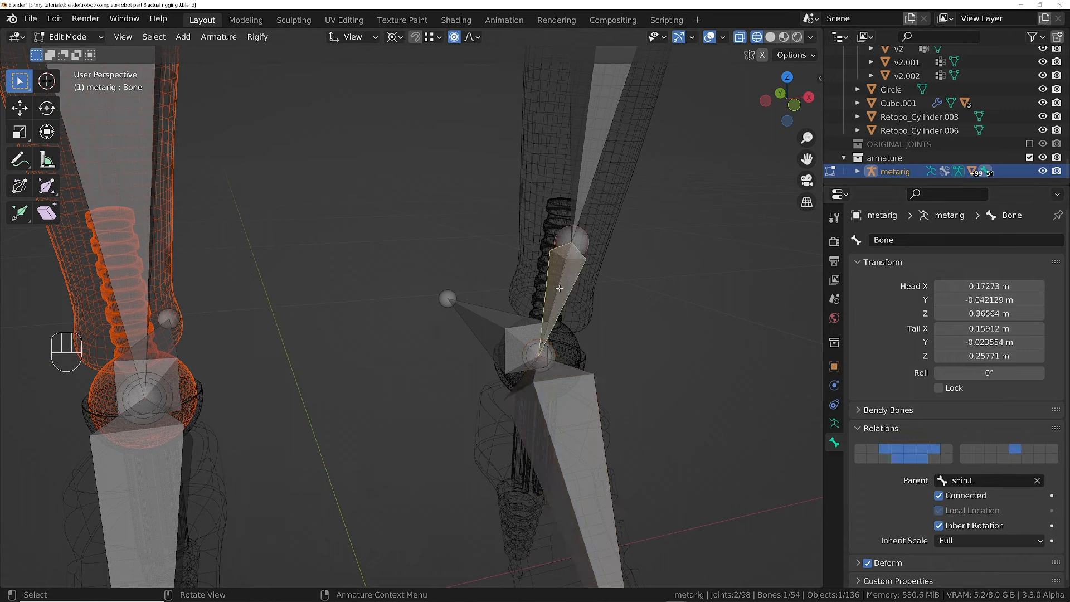
left_click(577, 199)
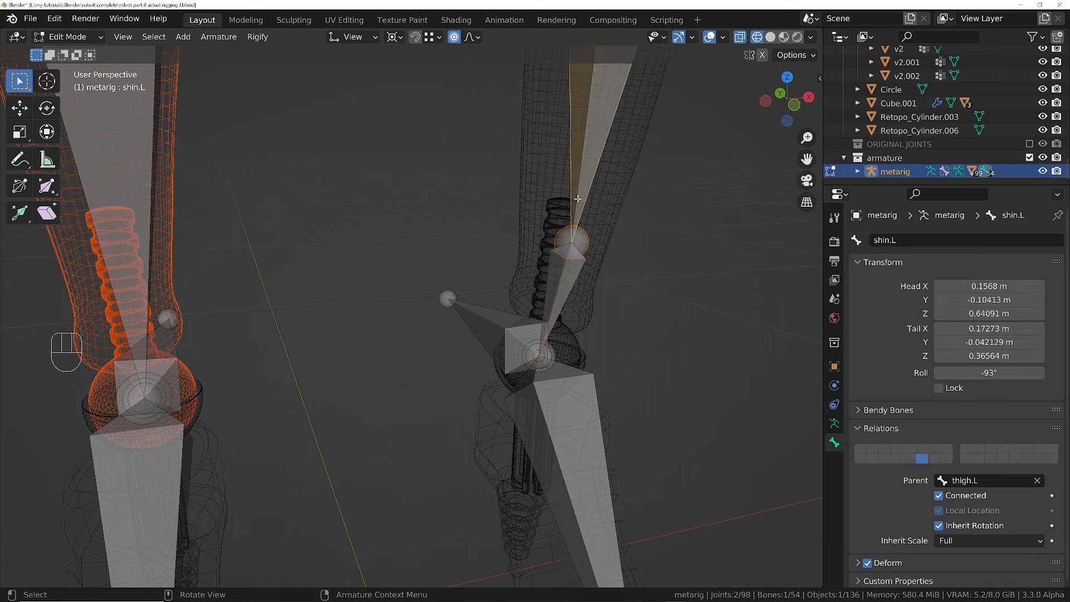
left_click(562, 429)
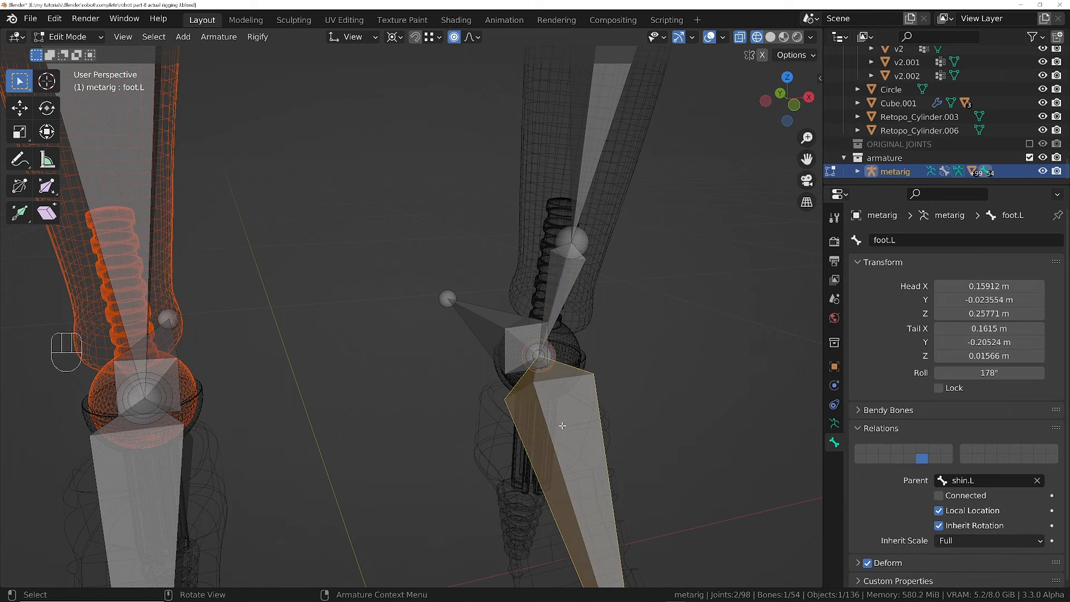
left_click(570, 279, "shift")
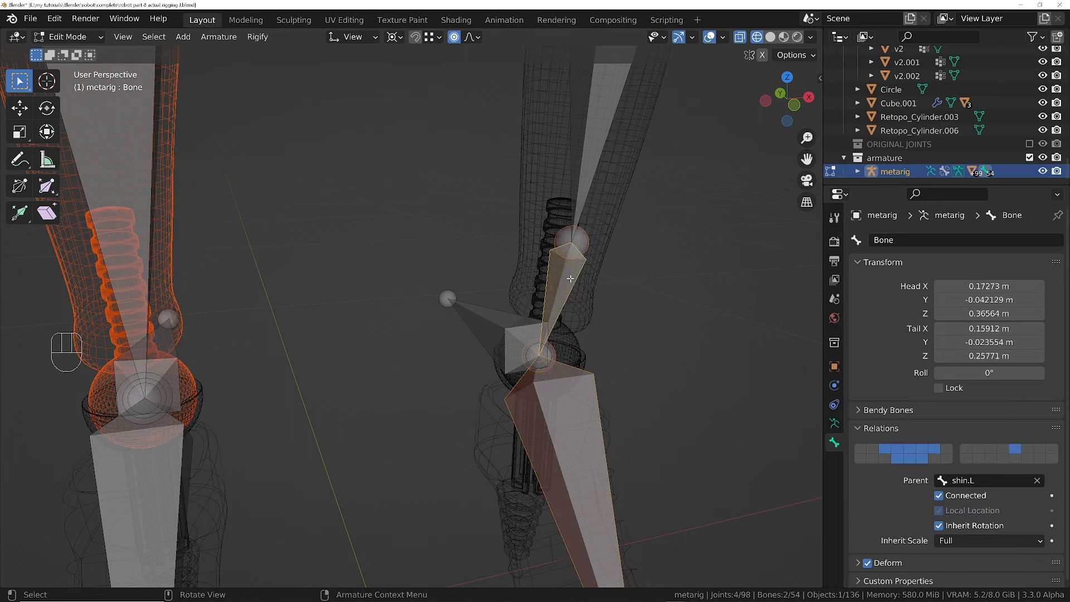
key("ctrl+p")
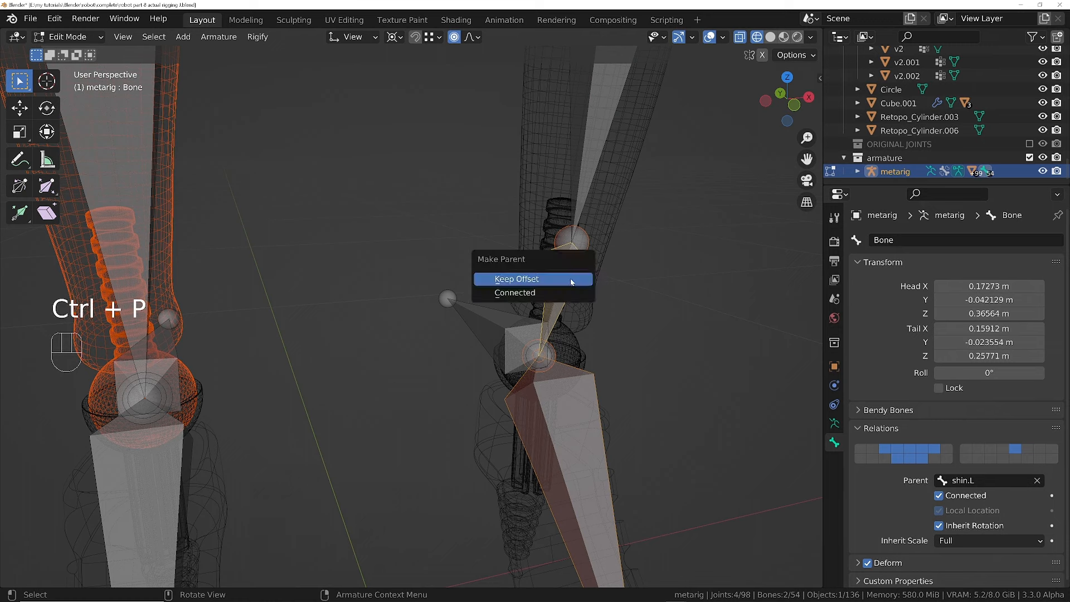
left_click(570, 279)
left_click(582, 402)
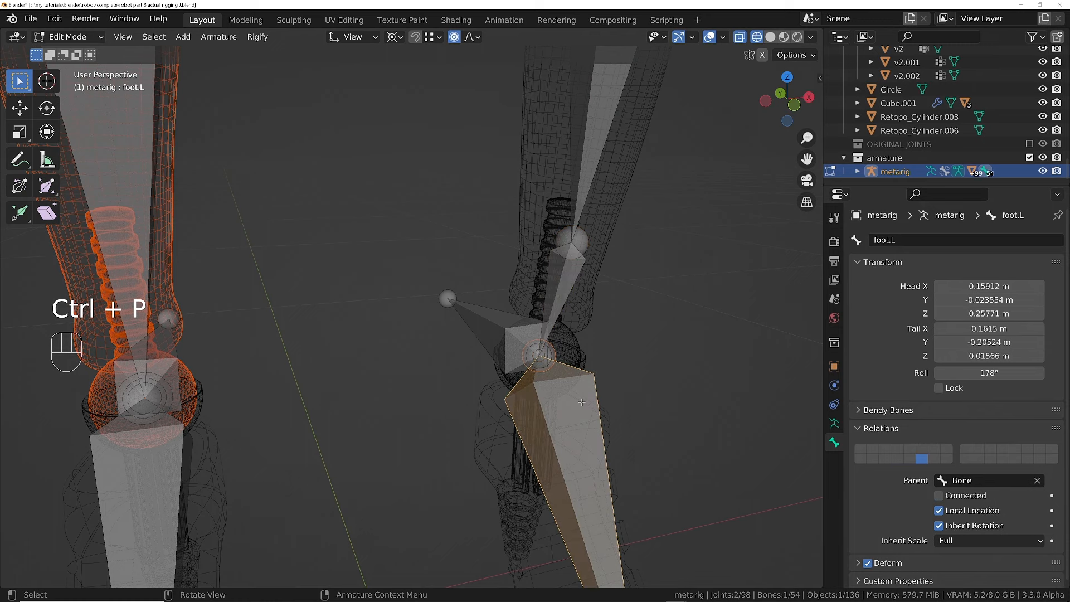
- Enable the Connected option for foot.L and for foot.R in their bone relations
left_click(566, 284)
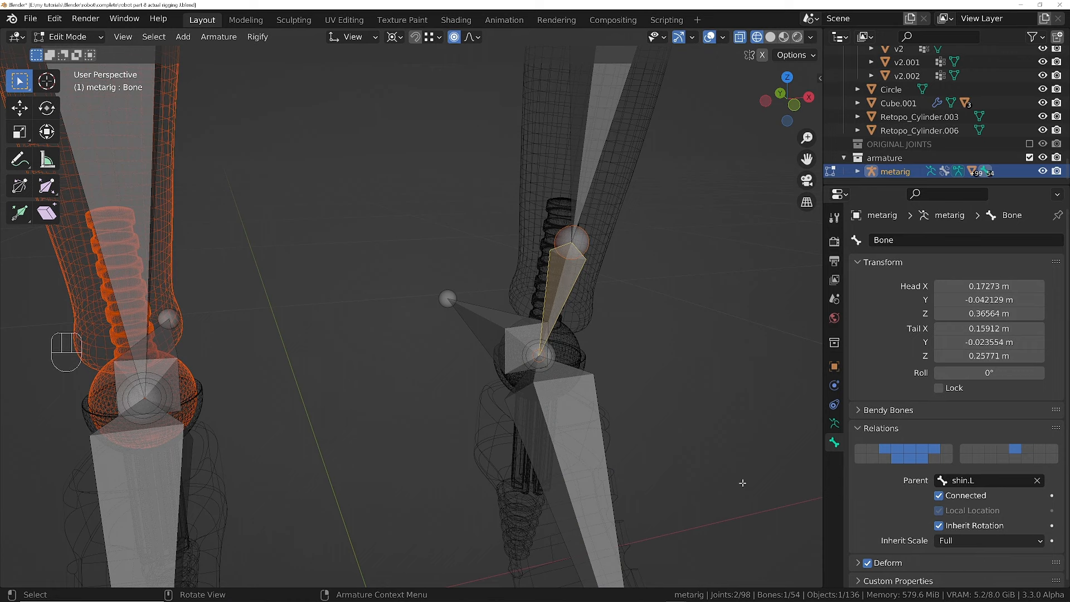
left_click(566, 415)
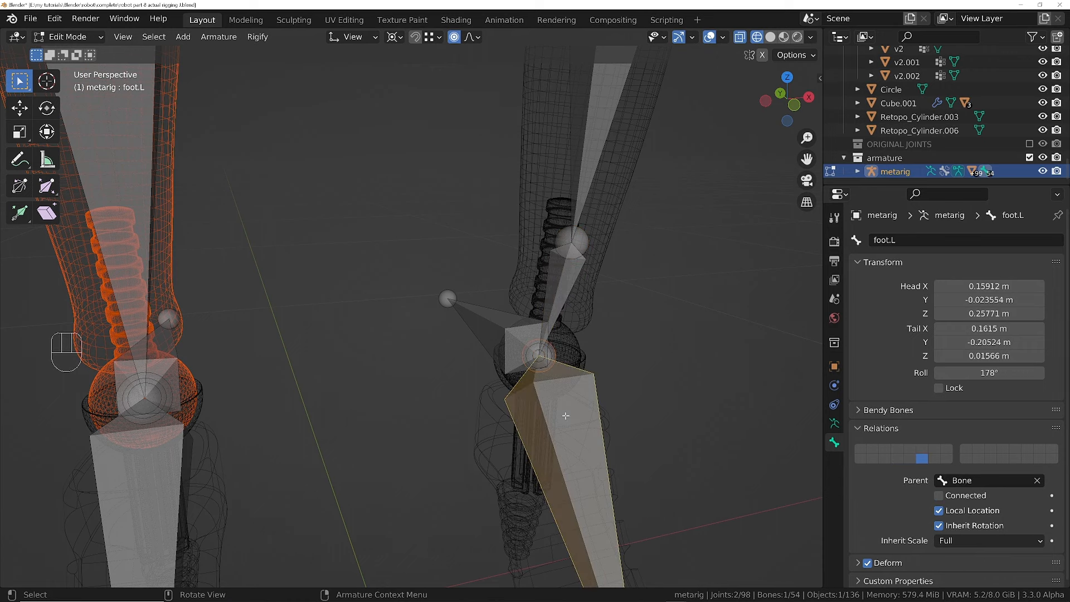
left_click(940, 495)
middle_click_drag(132, 383, 149, 446)
left_click(150, 449)
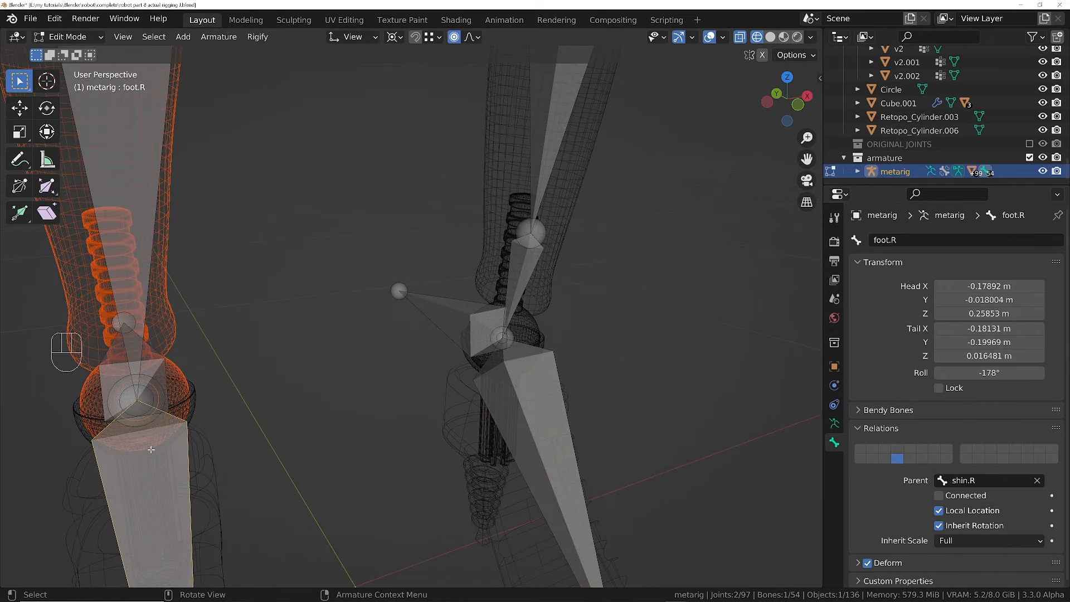
left_click(940, 494)
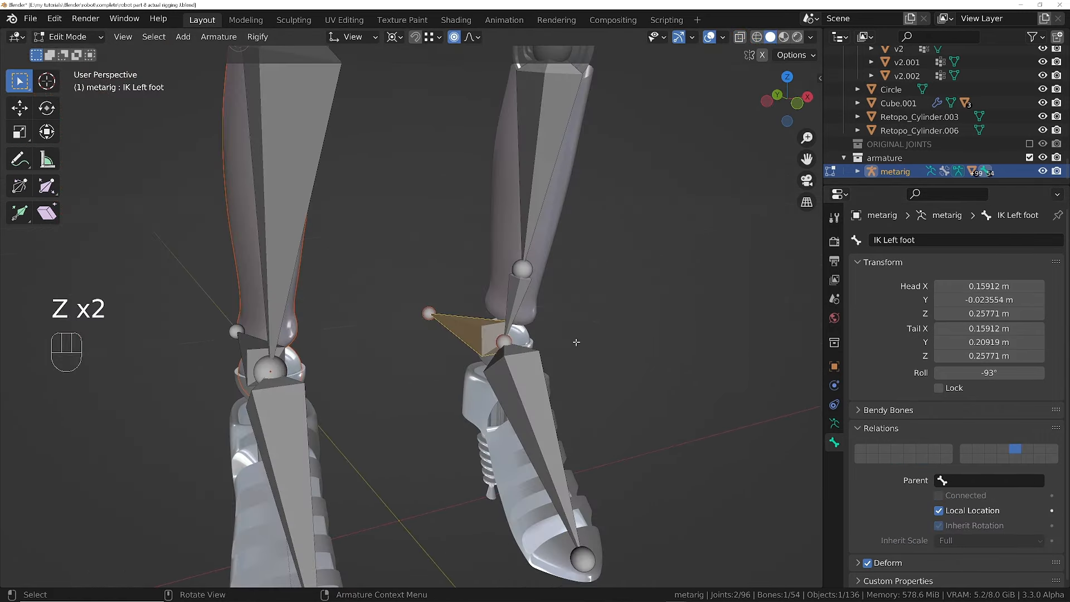
- In Pose Mode, copy the IK constraint from shin.R to the new bone at the lower end of the left shin
mouse_move(542, 291)
middle_mouse_down()
mouse_move(547, 316)
mouse_move(548, 293)
middle_mouse_up()
key("z")
key("Tab")
left_click(493, 365)
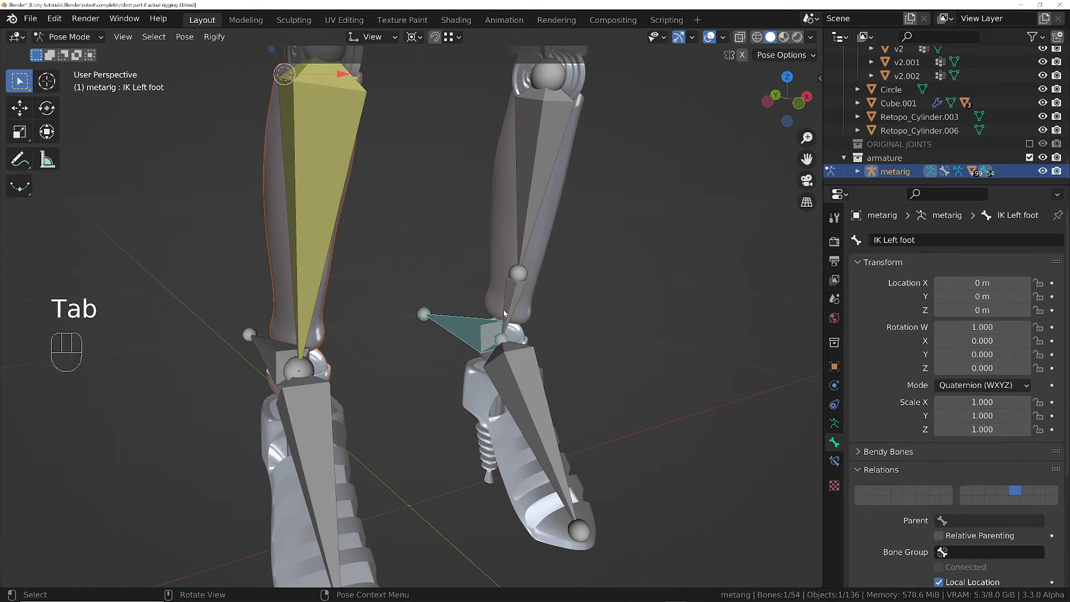
left_click(508, 302)
middle_click_drag(508, 302, 456, 380)
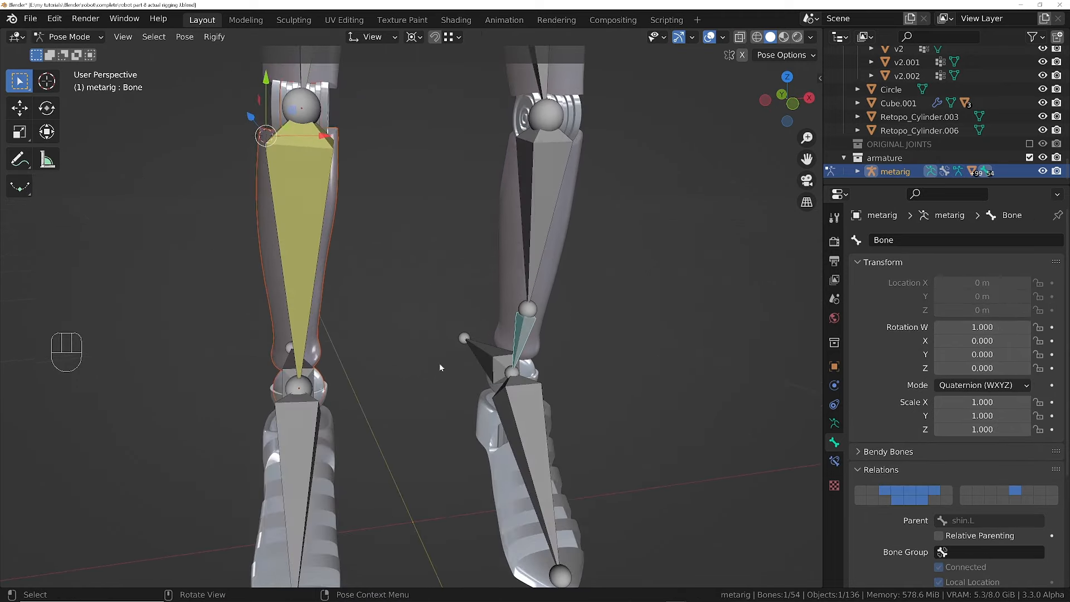
left_click(310, 215, "shift")
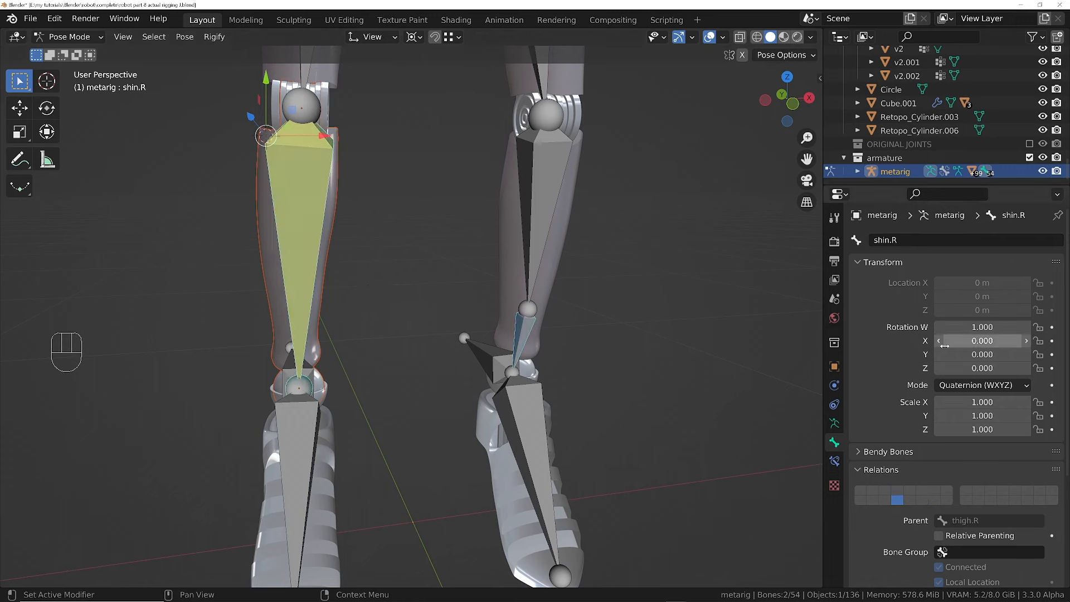
left_click(835, 460)
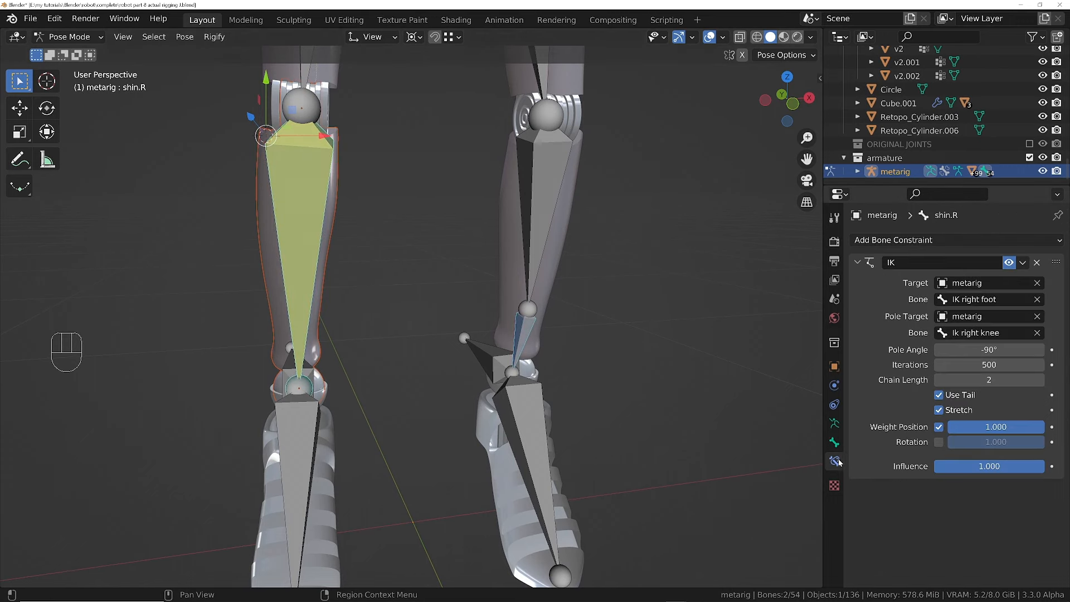
left_click(1022, 263)
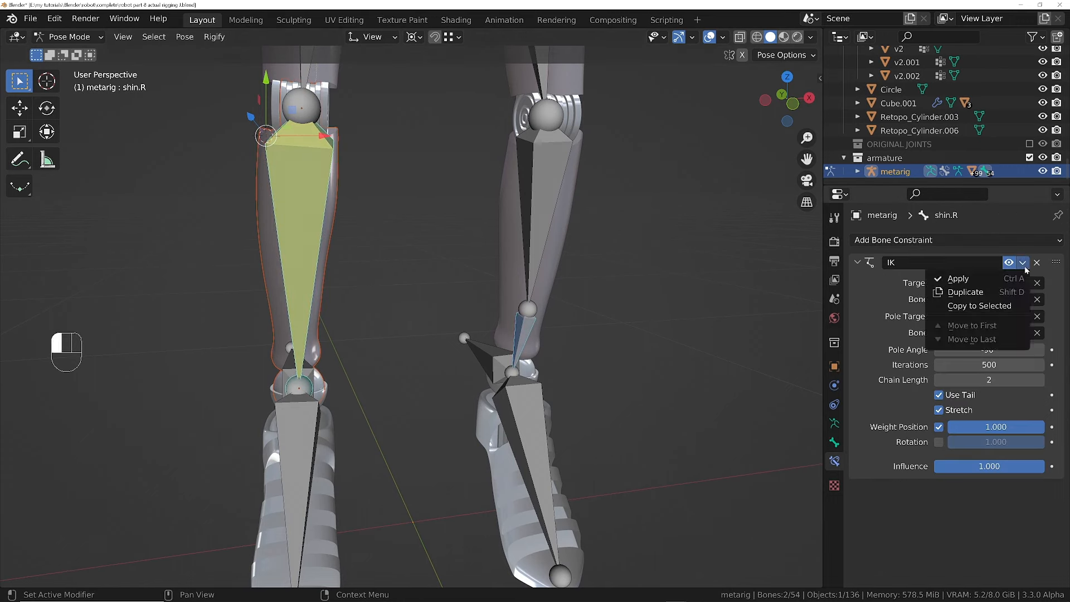
left_click(985, 308)
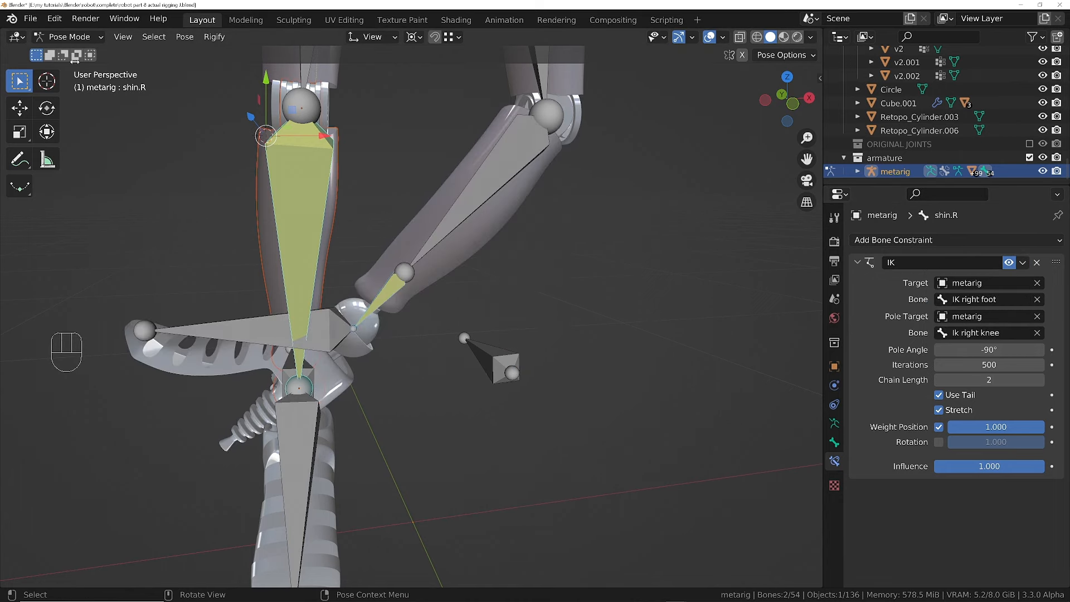
left_click(186, 37)
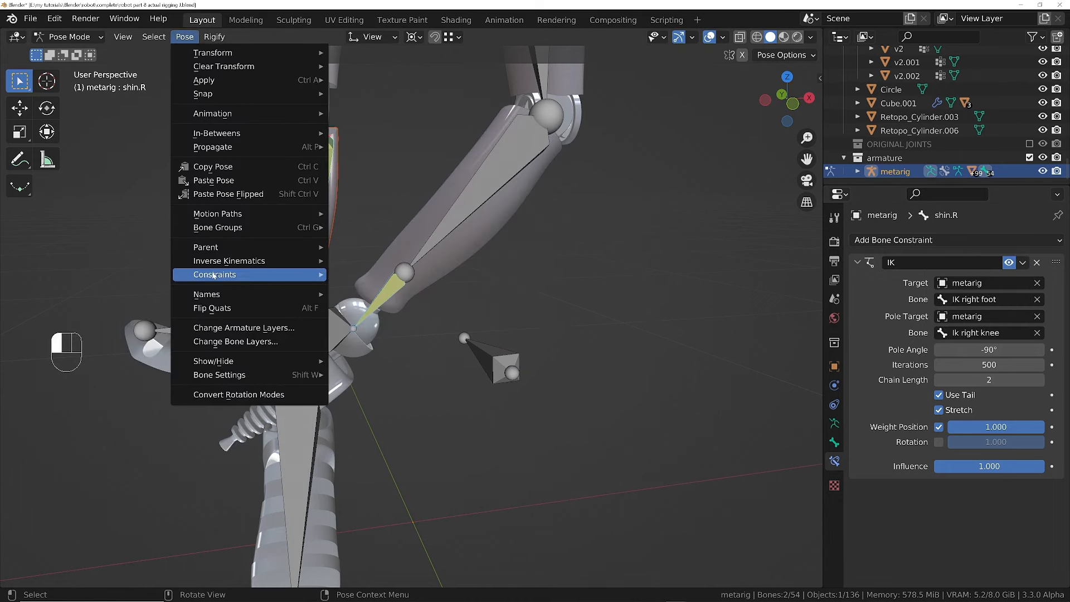
mouse_move(215, 276)
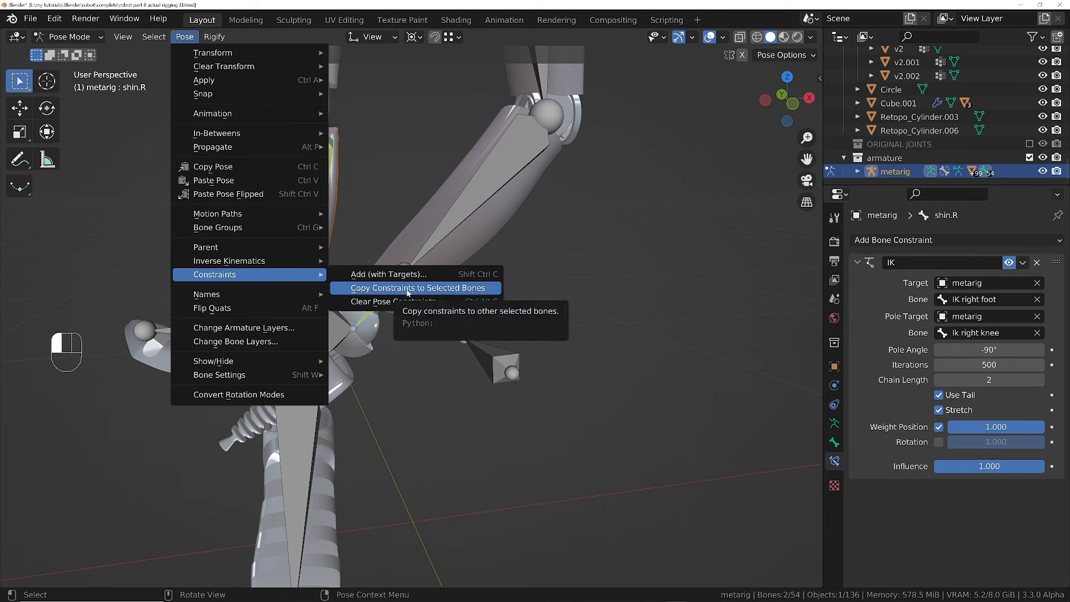
left_click(365, 288)
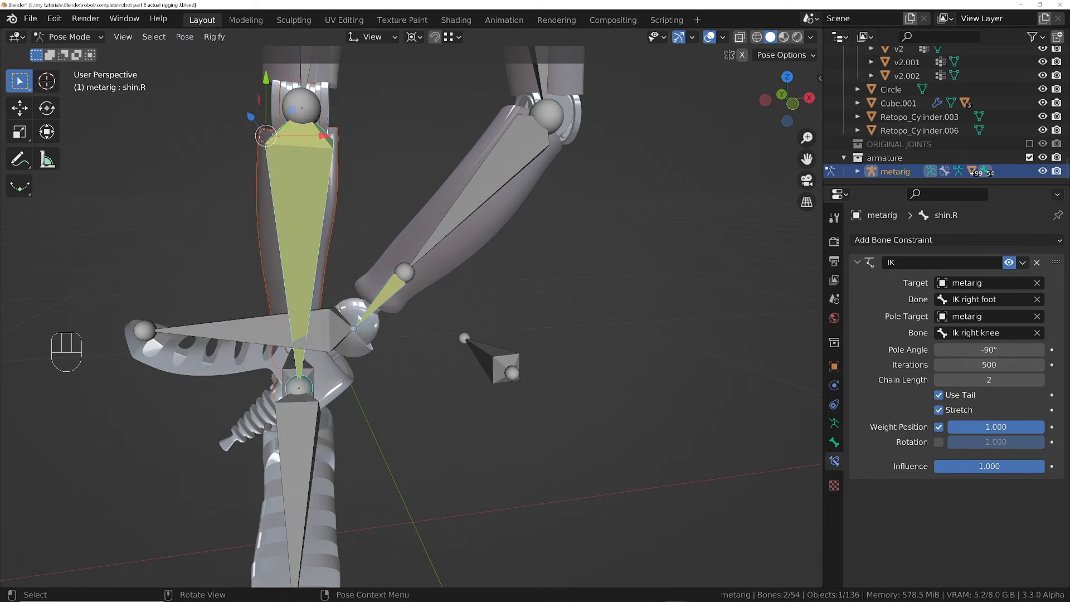
- Retarget the IK constraint of the left lower-shin bone to the bone IK Left foot, with ik Left knee as its pole bone
left_click(394, 281)
left_click(981, 299)
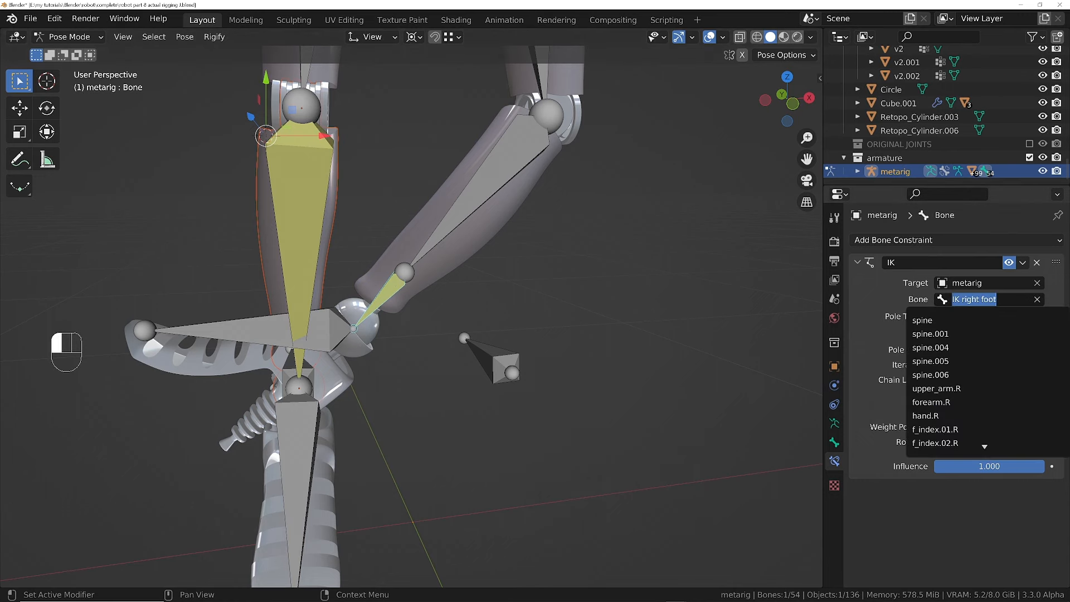
type("ik left foo")
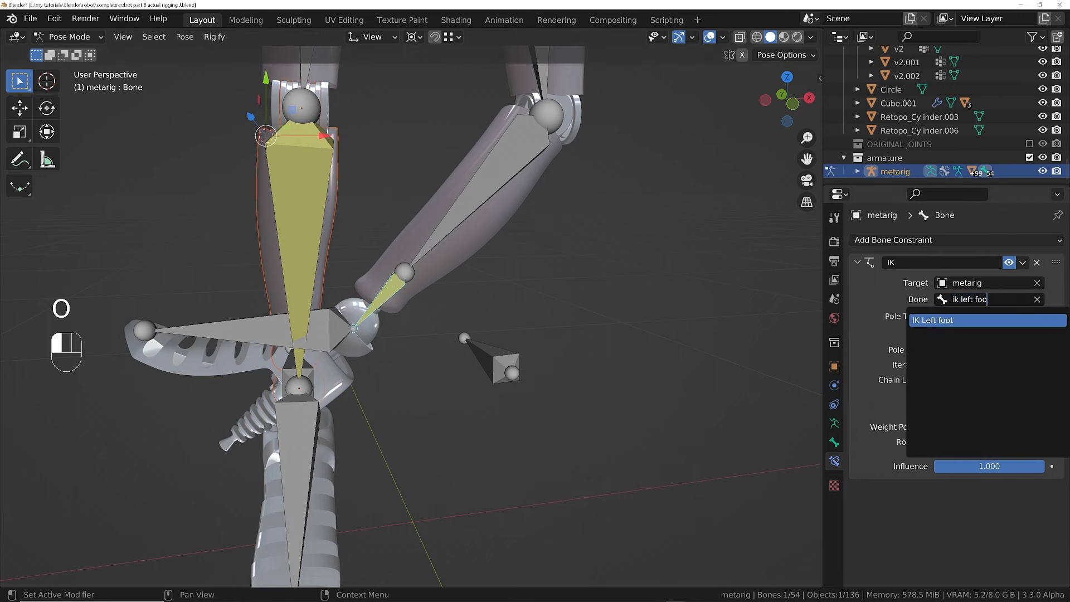
key("Return")
left_click(981, 333)
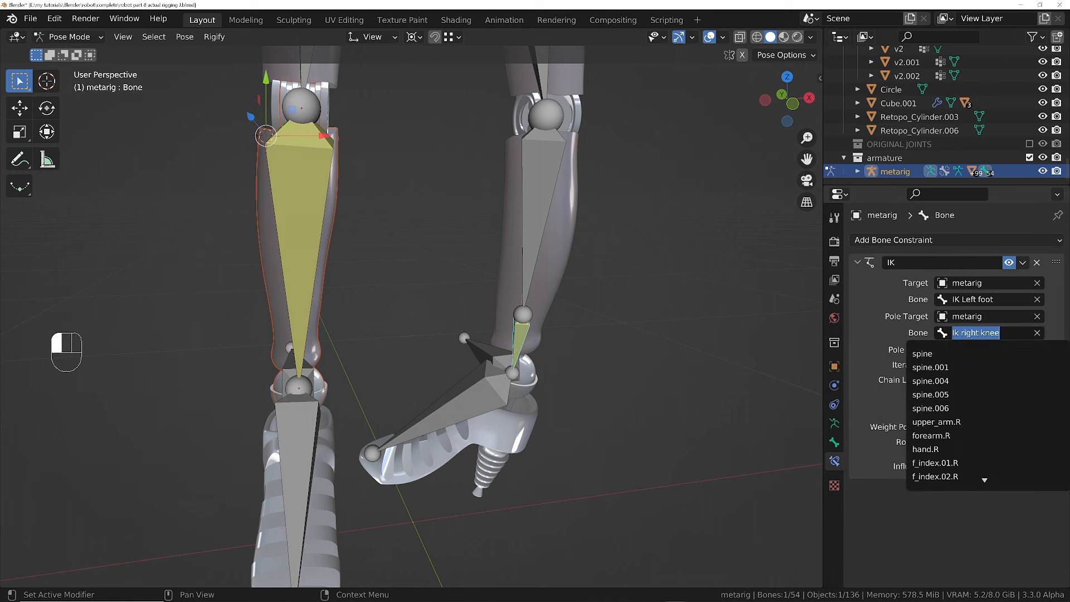
type("ik")
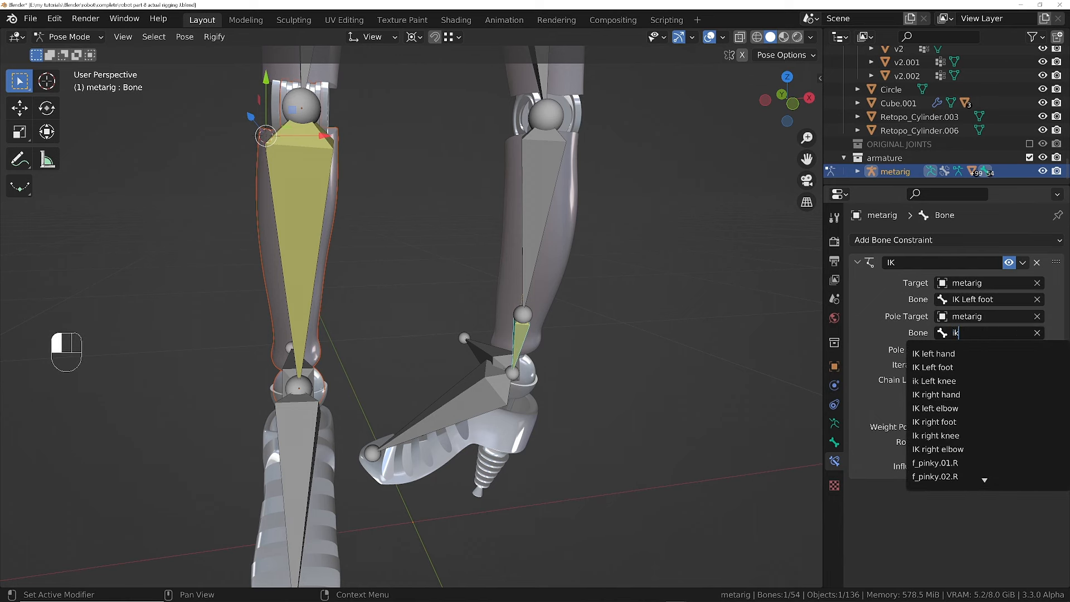
type(" left kne")
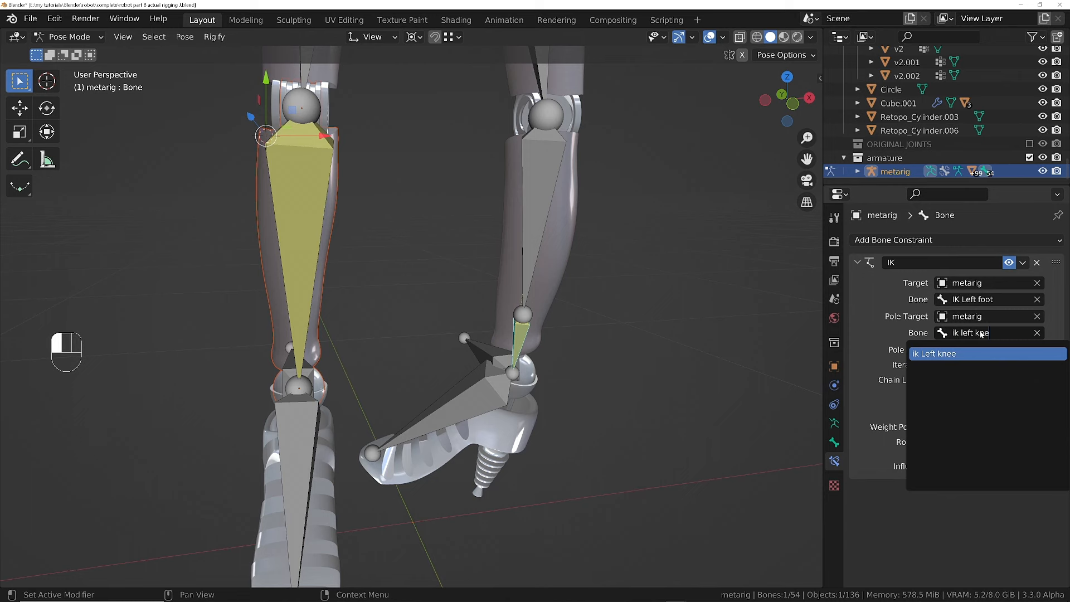
key("Return")
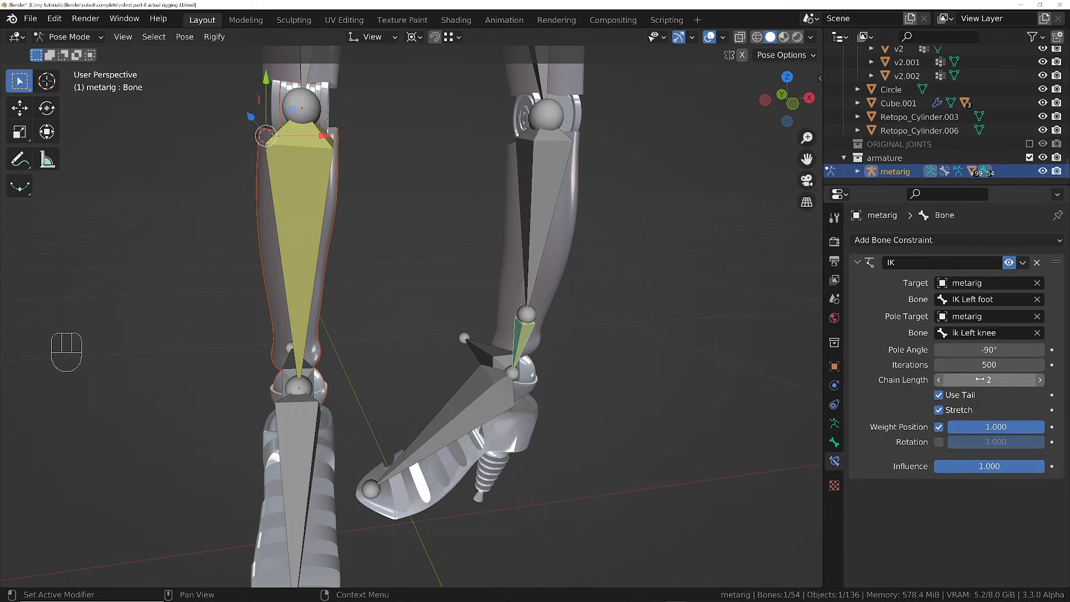
- Inspect the left leg's bone chain in wireframe and set the lower-shin bone's IK chain length to 3
middle_click_drag(495, 273, 495, 310, "ctrl")
middle_click_drag(495, 309, 526, 376, "shift")
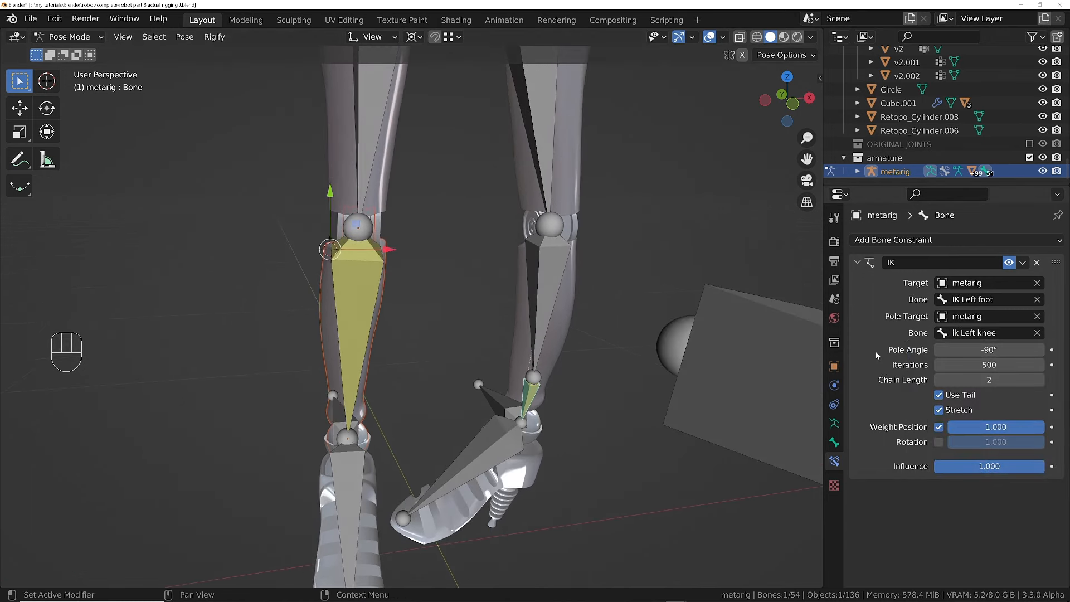
middle_click_drag(535, 285, 540, 302, "ctrl")
key("z")
left_click(470, 293)
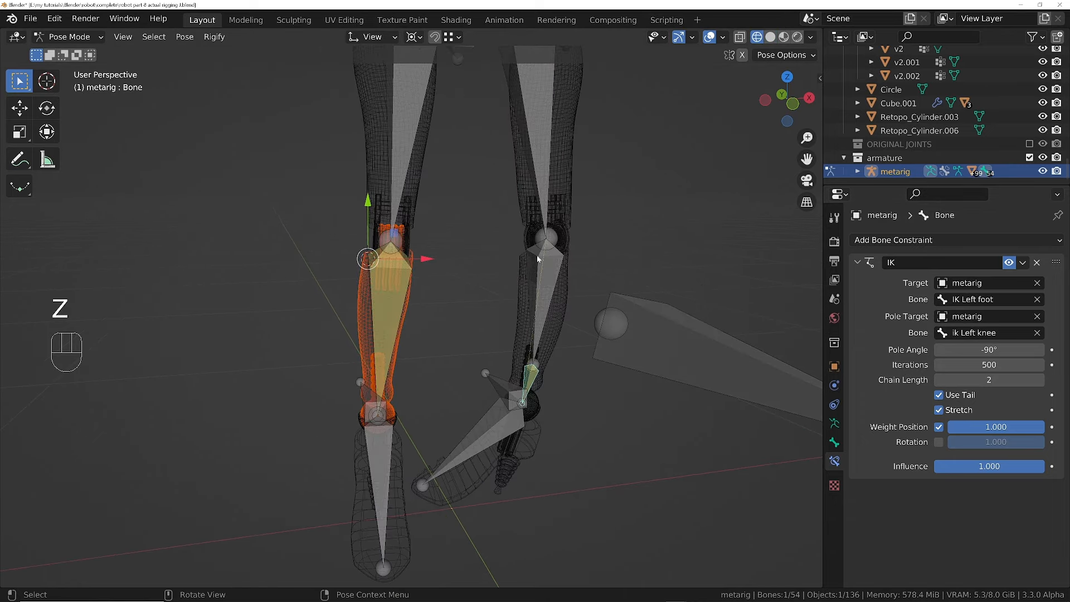
middle_click_drag(539, 258, 532, 350, "shift")
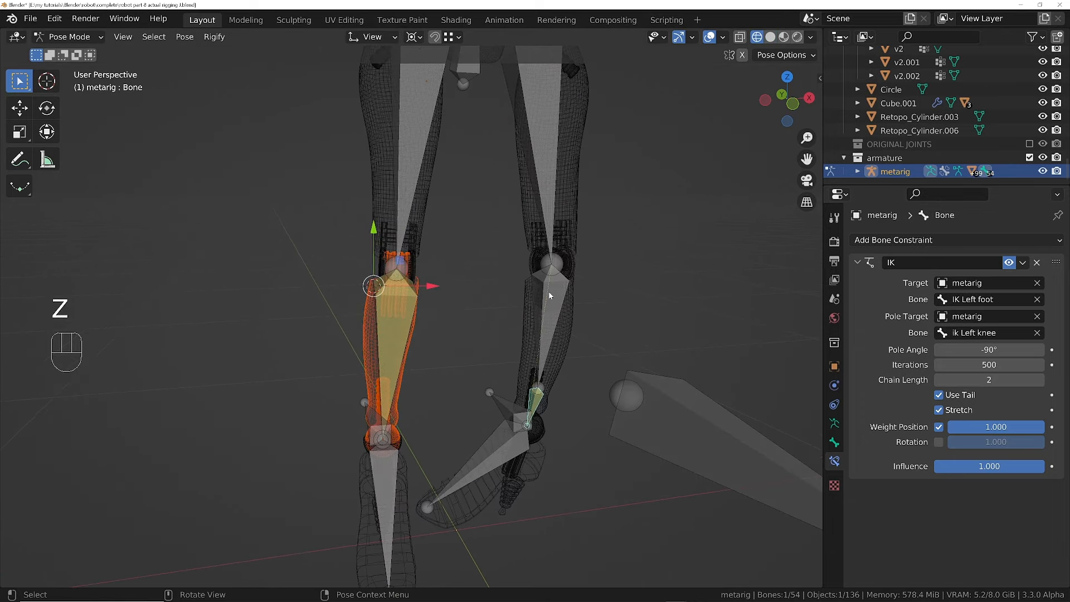
middle_click_drag(552, 276, 559, 304, "shift")
middle_click_drag(557, 243, 556, 303, "shift")
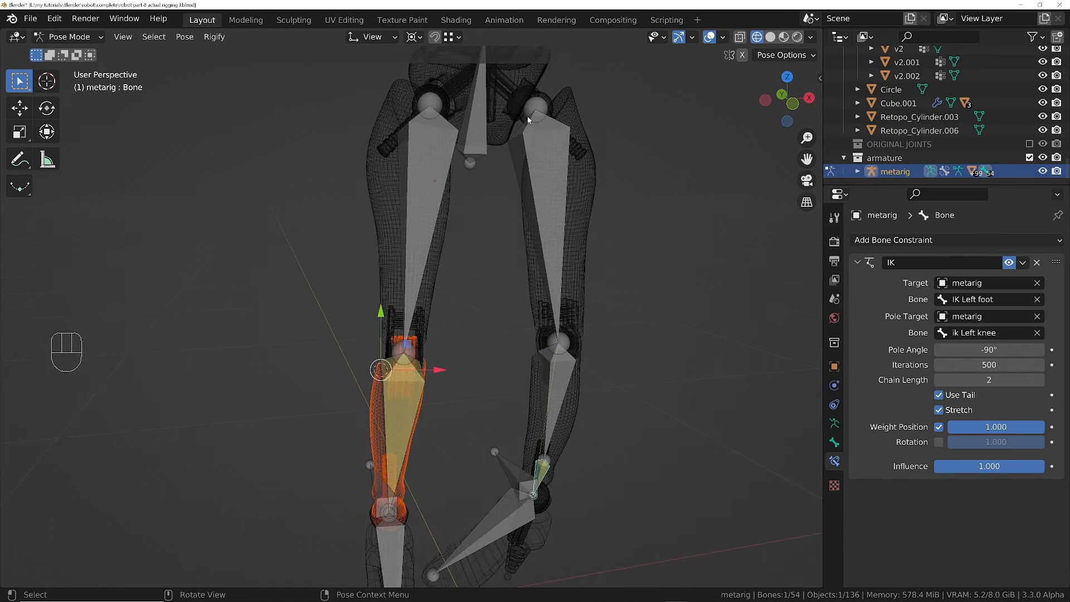
left_click(1040, 380)
scroll(691, 395, "down", 2)
mouse_move(543, 487)
middle_mouse_down()
mouse_move(507, 427)
mouse_move(406, 457)
mouse_move(381, 427)
mouse_move(417, 383)
mouse_move(563, 391)
mouse_move(550, 434)
middle_mouse_up()
key("z")
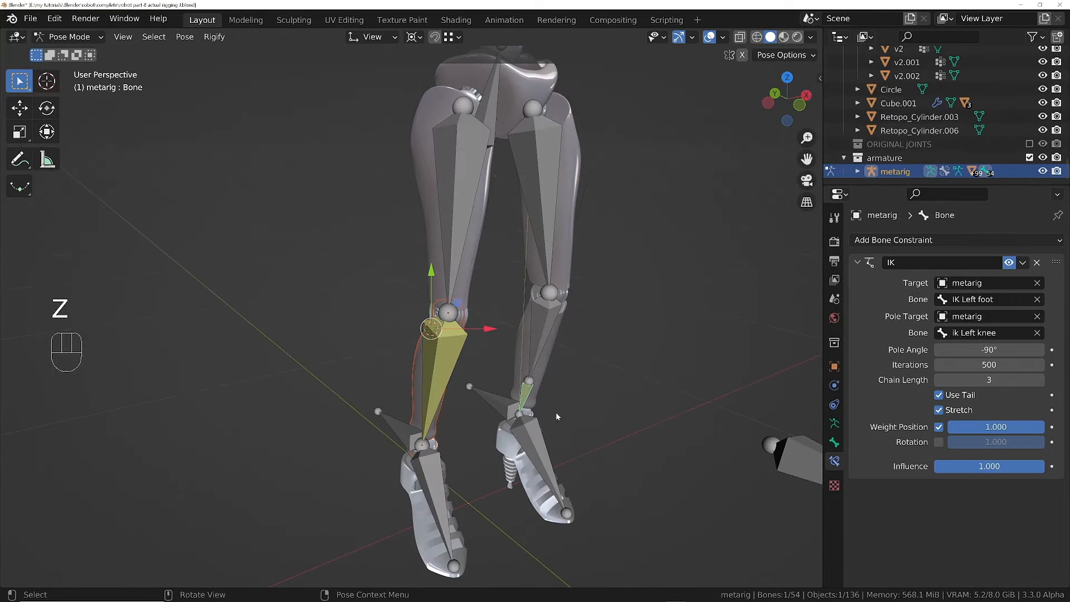
- Move the IK Left foot bone about 0.17 m in X, -0.04 m in Y and 0.19 m in Z to test the left leg
left_click(491, 402)
key("g")
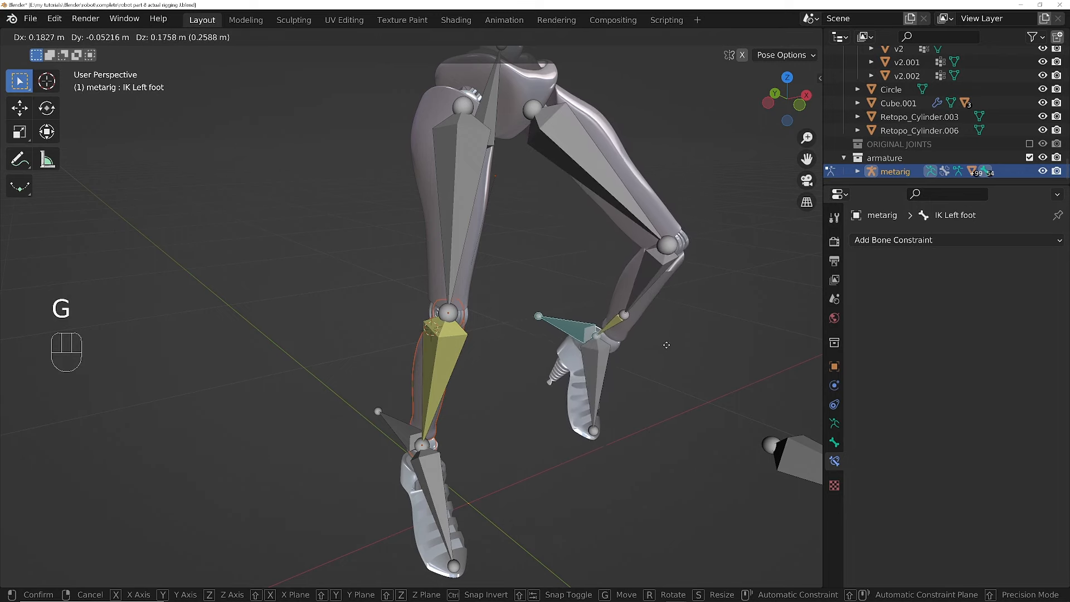
left_click(614, 342)
mouse_move(613, 343)
middle_mouse_down()
mouse_move(533, 340)
mouse_move(604, 326)
mouse_move(617, 347)
middle_mouse_up()
middle_click_drag(618, 346, 496, 369, "shift")
middle_click_drag(597, 406, 598, 424, "ctrl")
middle_click_drag(598, 423, 611, 350)
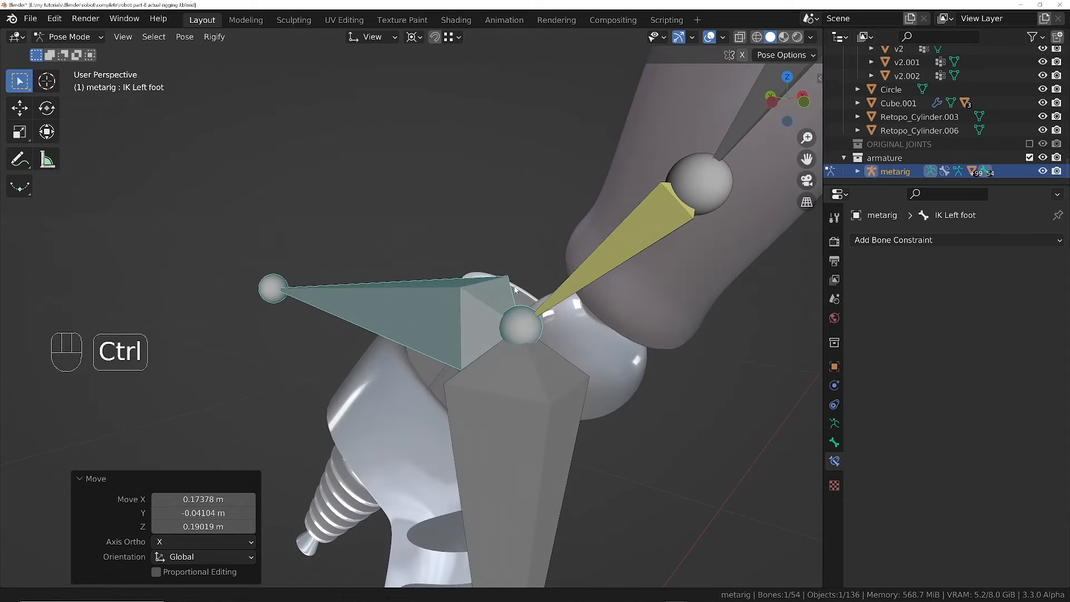
middle_click_drag(510, 281, 559, 300, "ctrl")
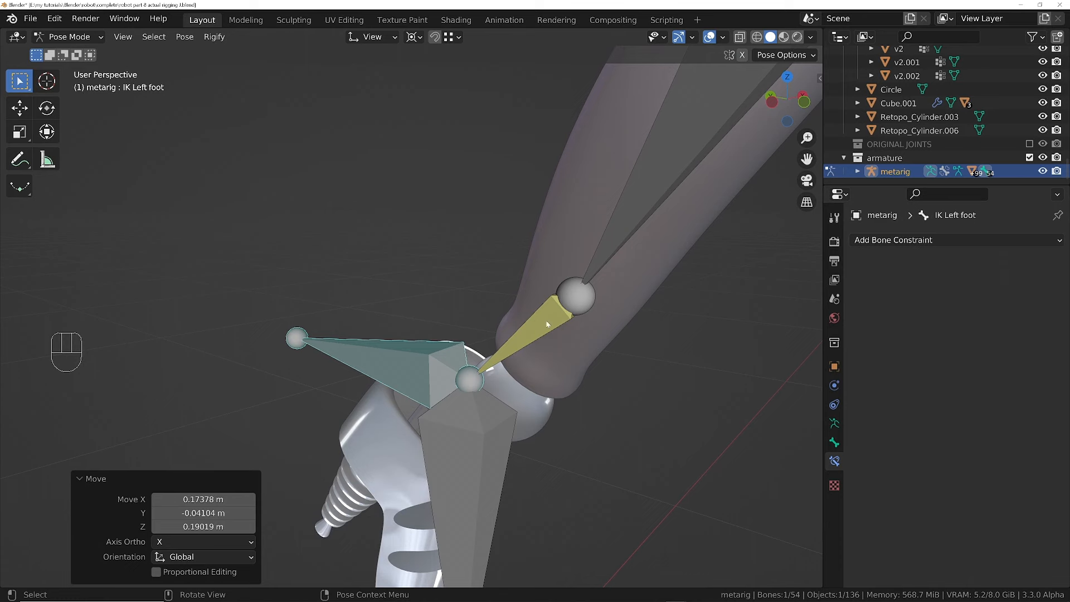
- Lock IK on the X, Y and Z axes for the left lower-shin bone and inspect the bent leg
left_click(547, 324)
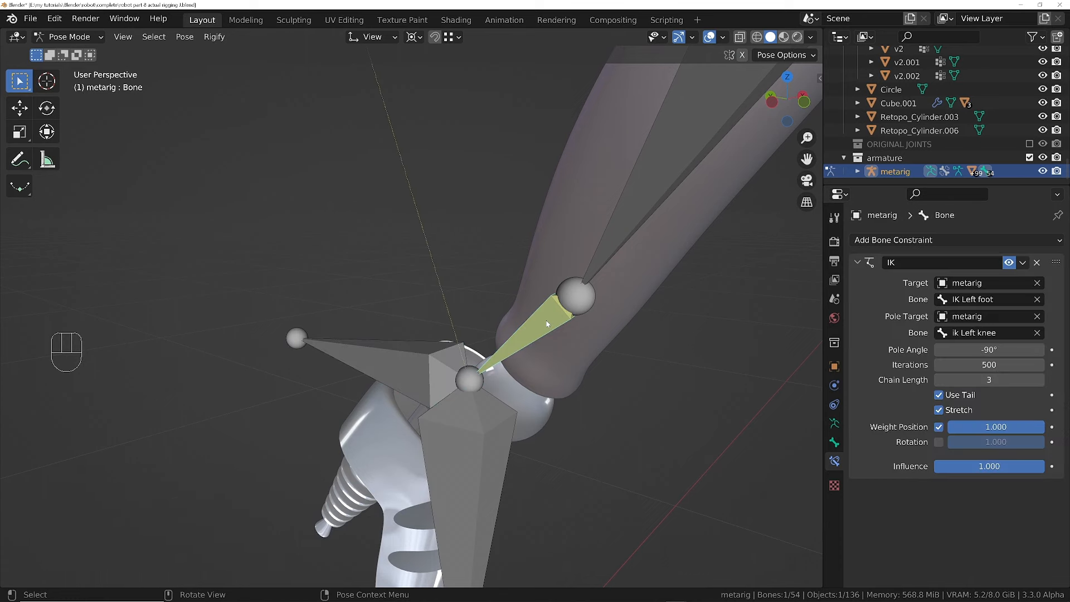
left_click(834, 442)
scroll(892, 551, "down", 6)
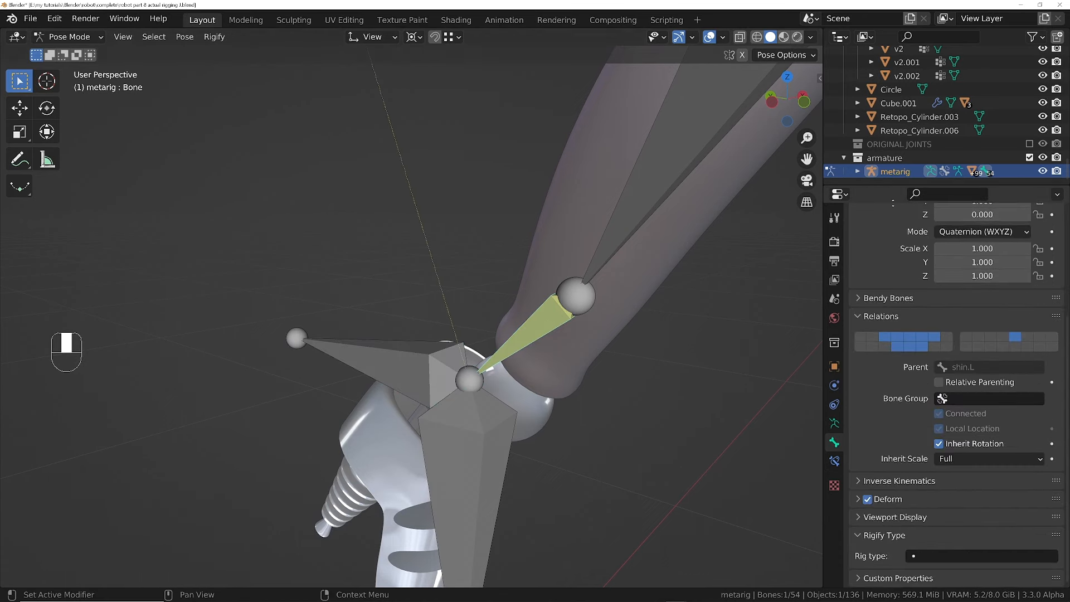
left_click(886, 481)
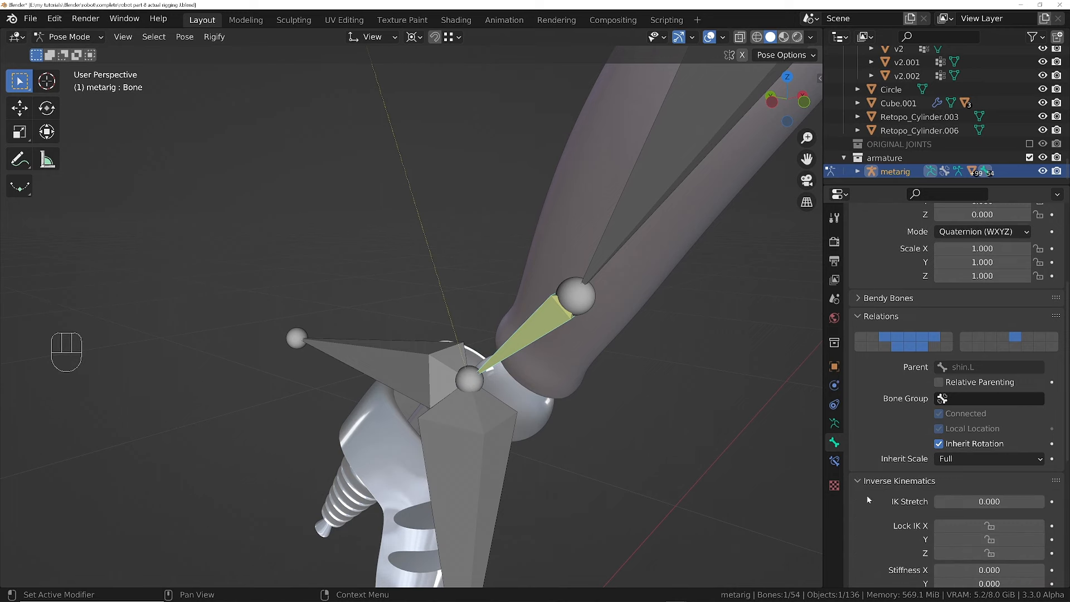
scroll(871, 509, "down", 4)
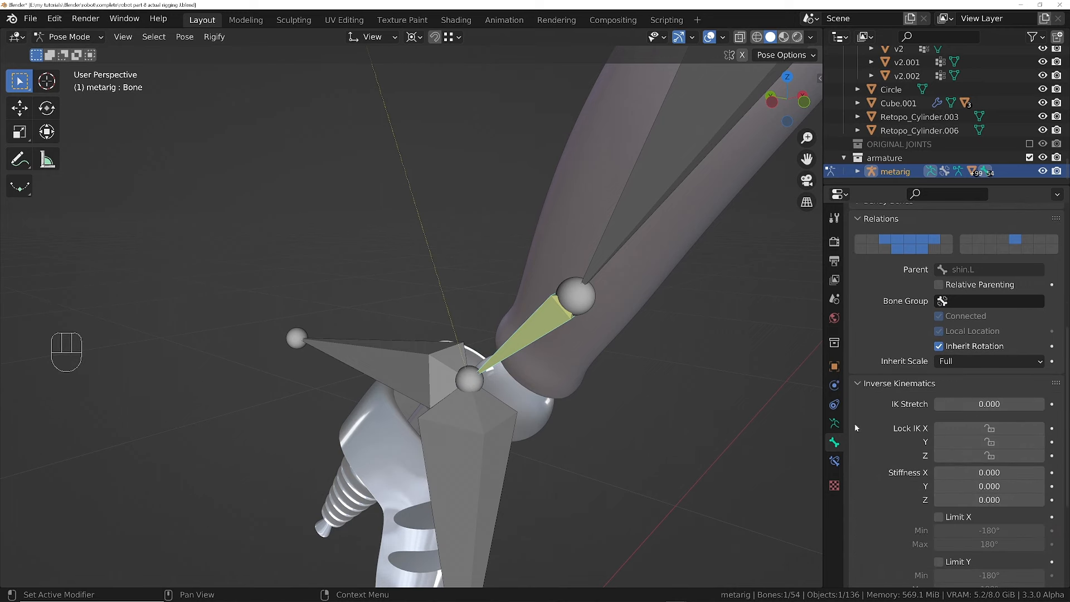
left_click(989, 428)
left_click(990, 442)
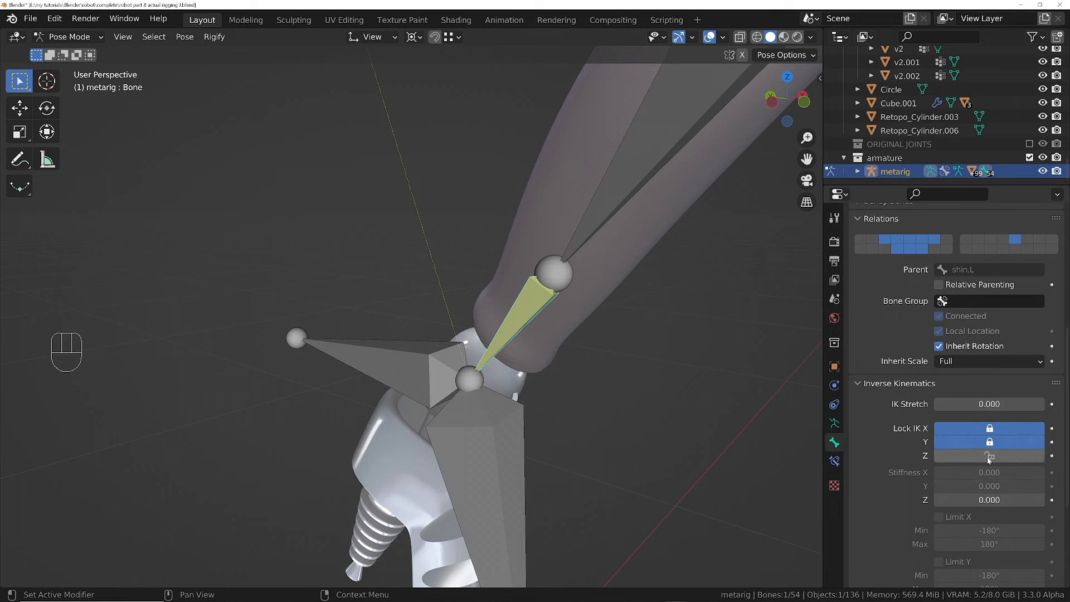
left_click(988, 456)
middle_click_drag(583, 185, 584, 202, "ctrl")
middle_click_drag(584, 202, 552, 275, "shift")
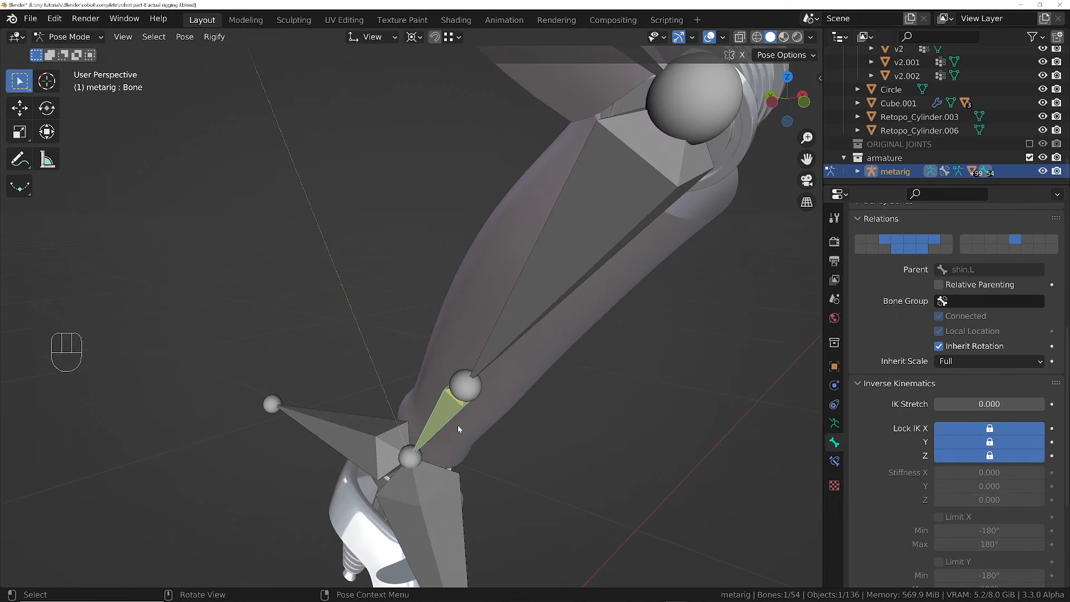
middle_click_drag(455, 434, 433, 453)
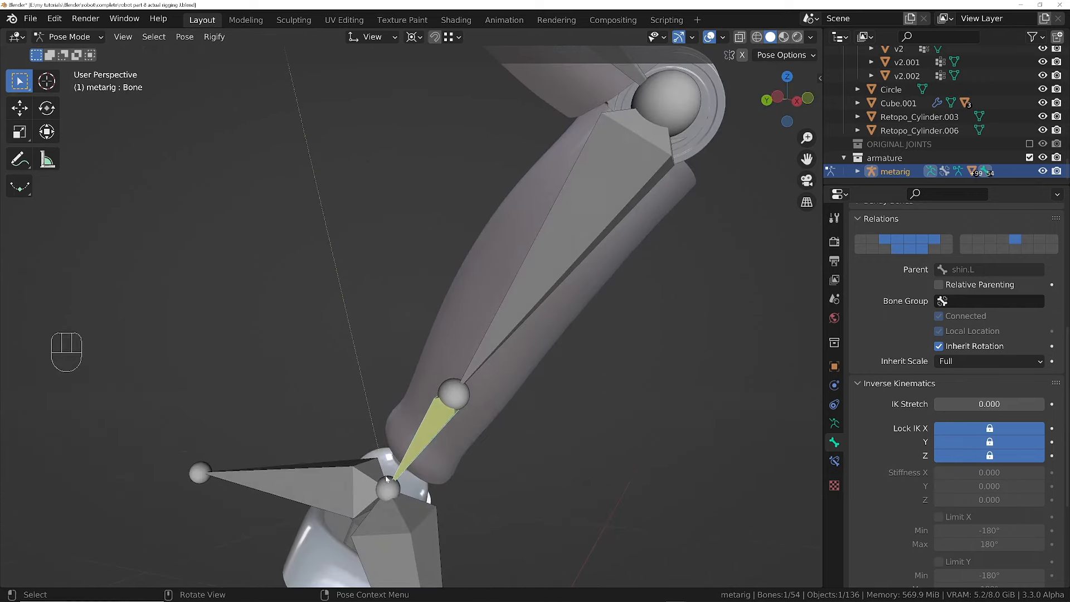
mouse_move(480, 379)
middle_mouse_down("shift")
mouse_move(499, 310)
mouse_move(502, 375)
mouse_move(427, 375)
mouse_move(481, 394)
mouse_move(462, 411)
mouse_move(469, 368)
middle_mouse_up("shift")
scroll(470, 365, "up", 2)
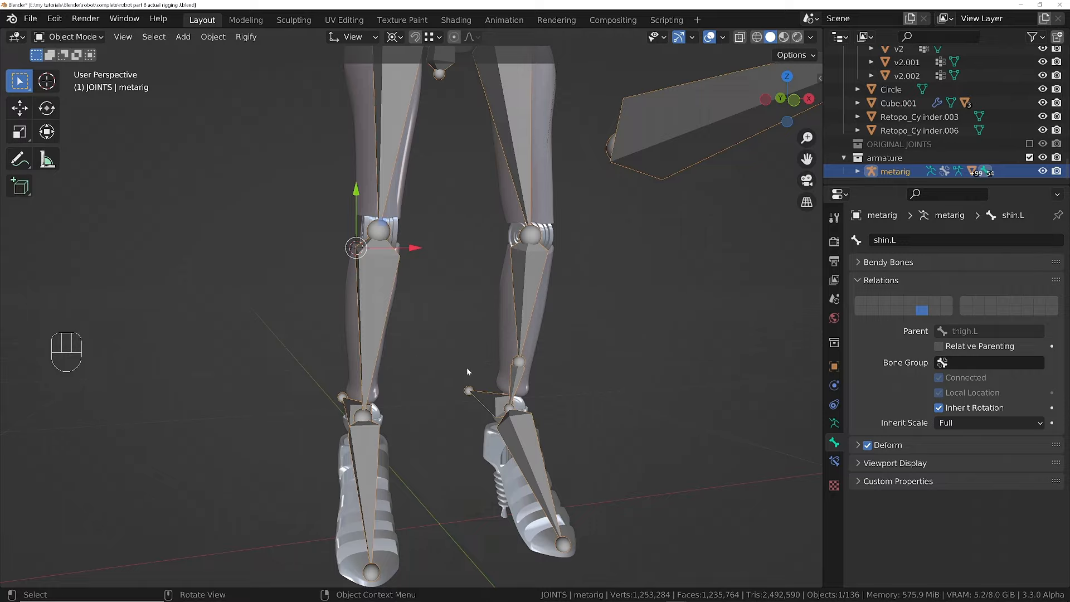
middle_click_drag(467, 368, 431, 366)
middle_click_drag(445, 245, 481, 328, "ctrl")
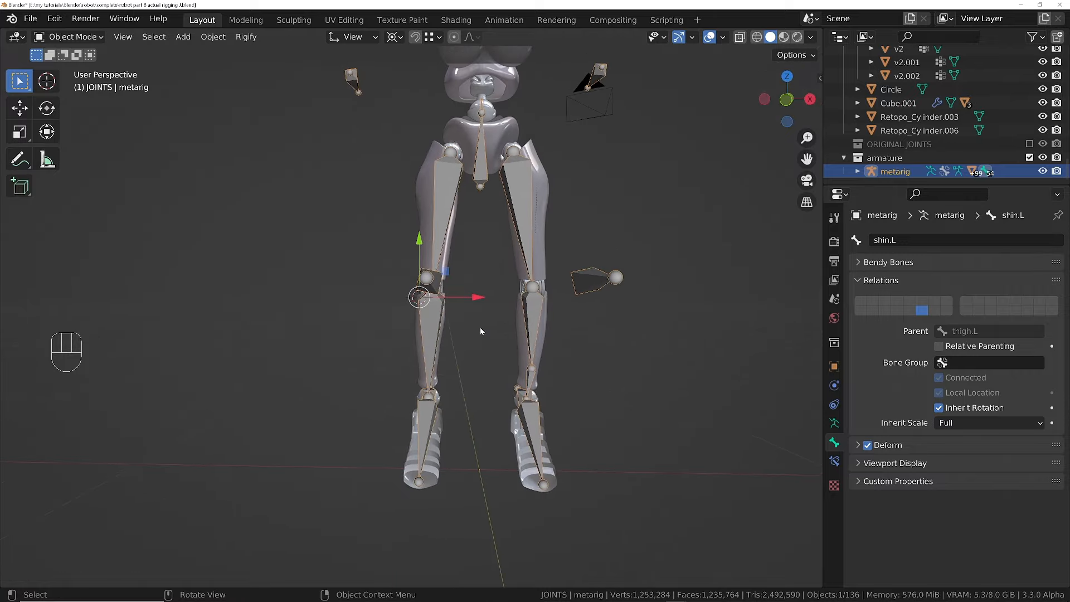
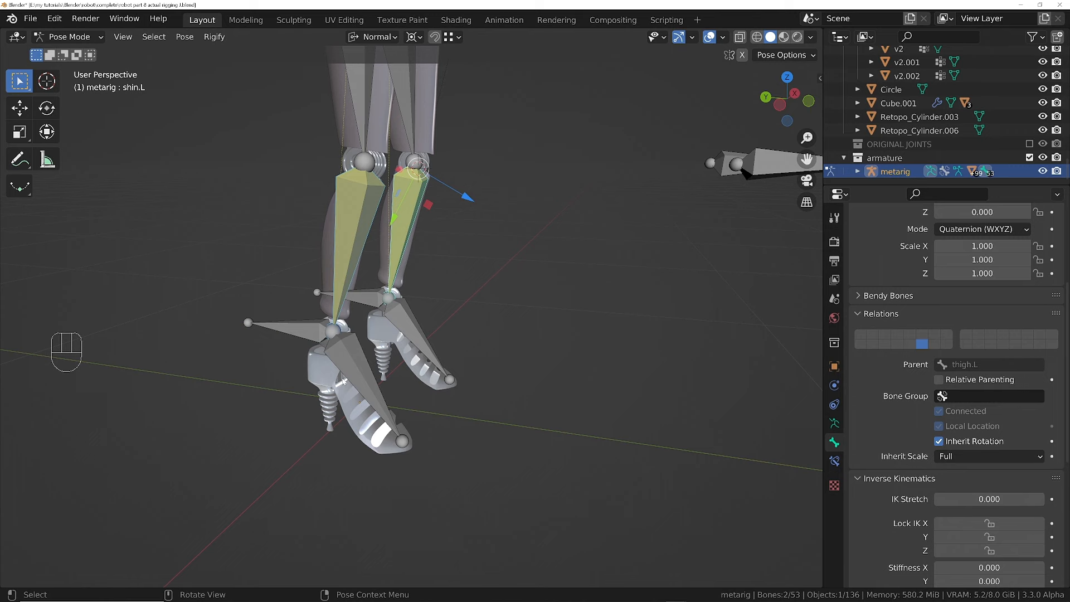
- Turn off Inherit Rotation for both foot.R and foot.L in Pose Mode
left_click(344, 381)
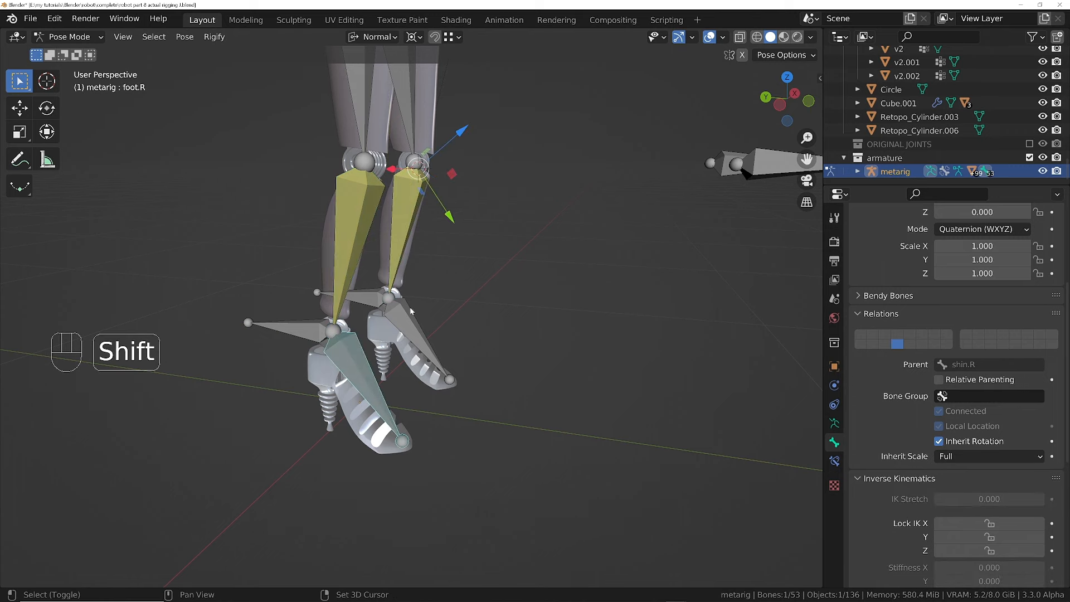
left_click(418, 340, "shift")
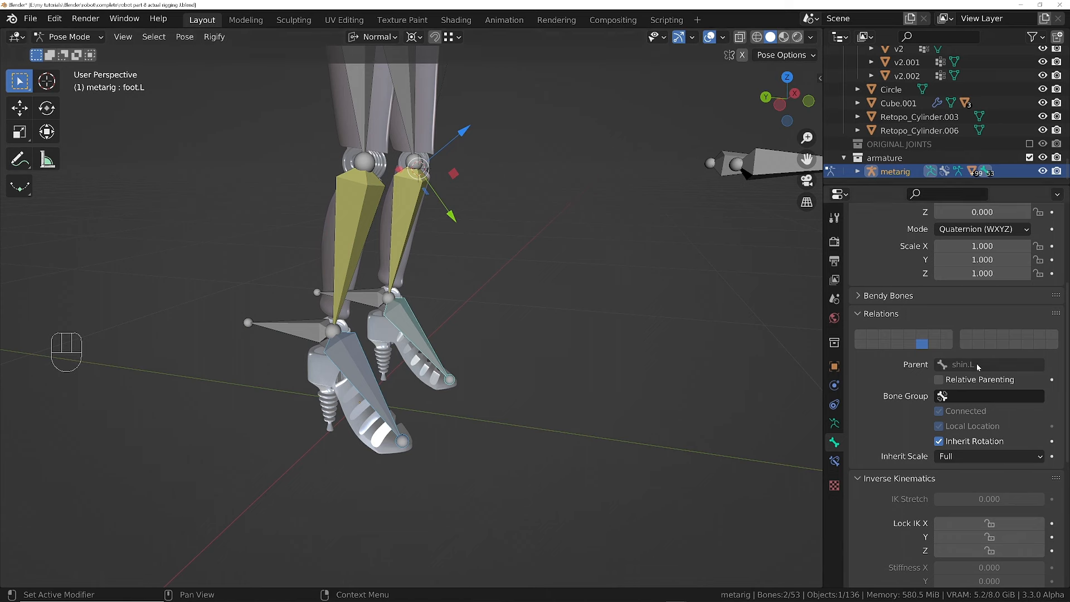
left_click(941, 442, "alt")
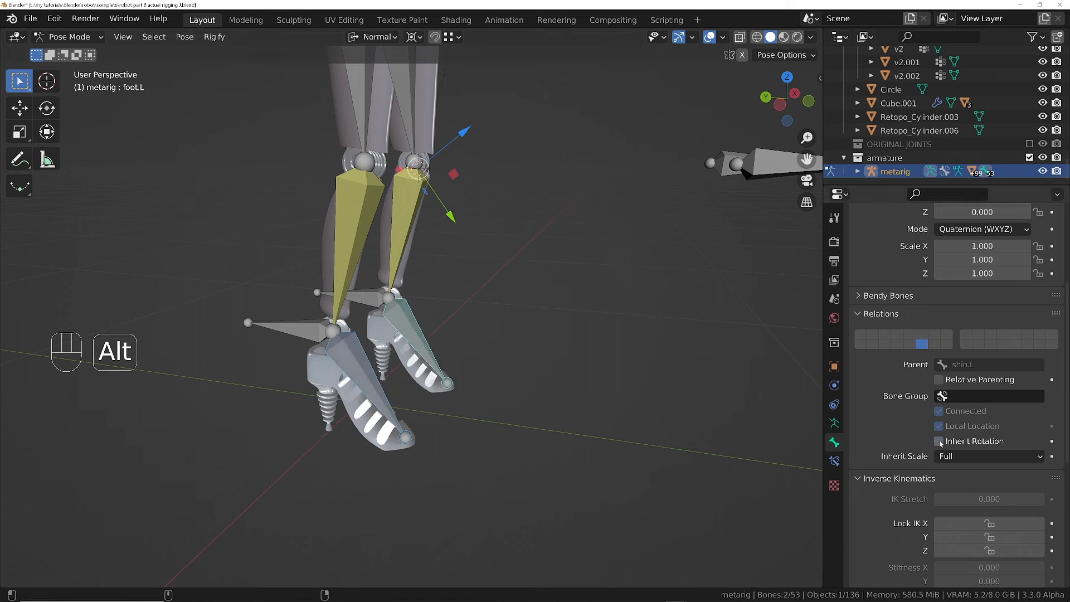
- Test-move the IK right foot and IK Left foot bones to check how the feet follow, without keeping the moves
left_click(393, 323)
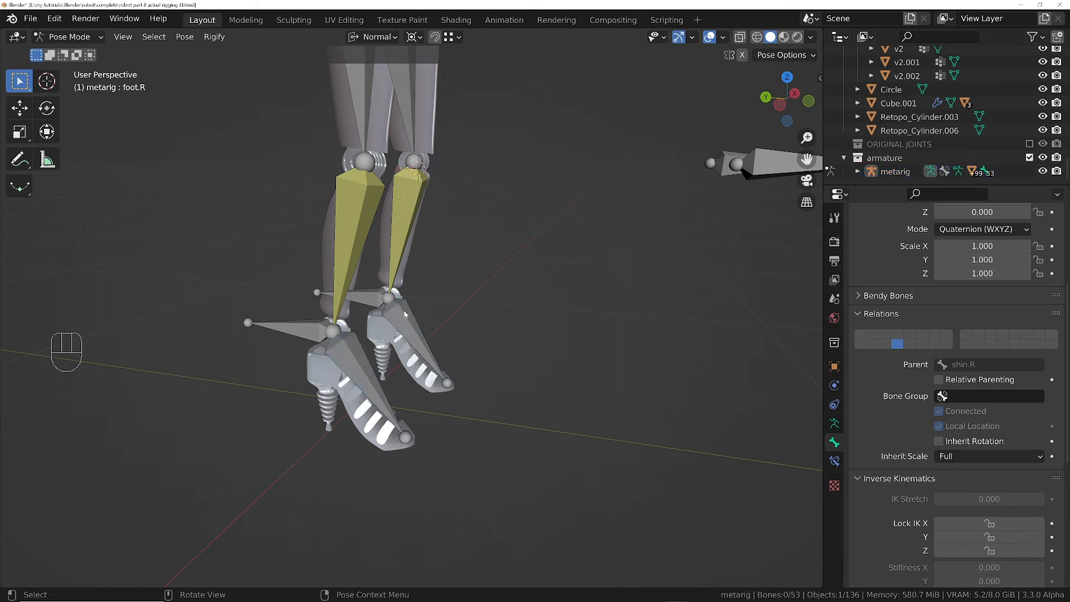
left_click(354, 365)
left_click(306, 330)
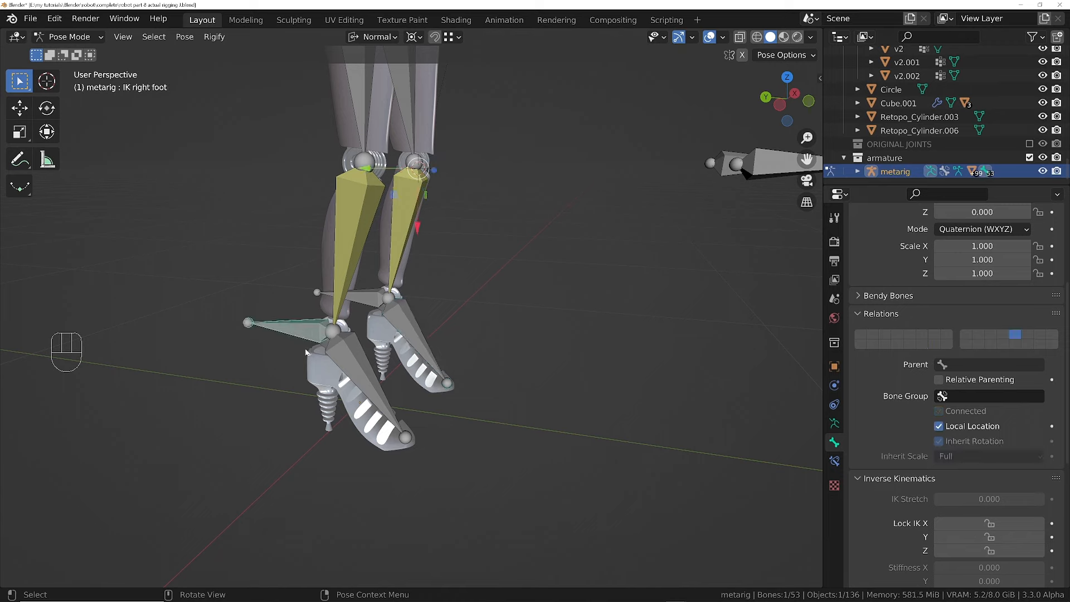
key("g")
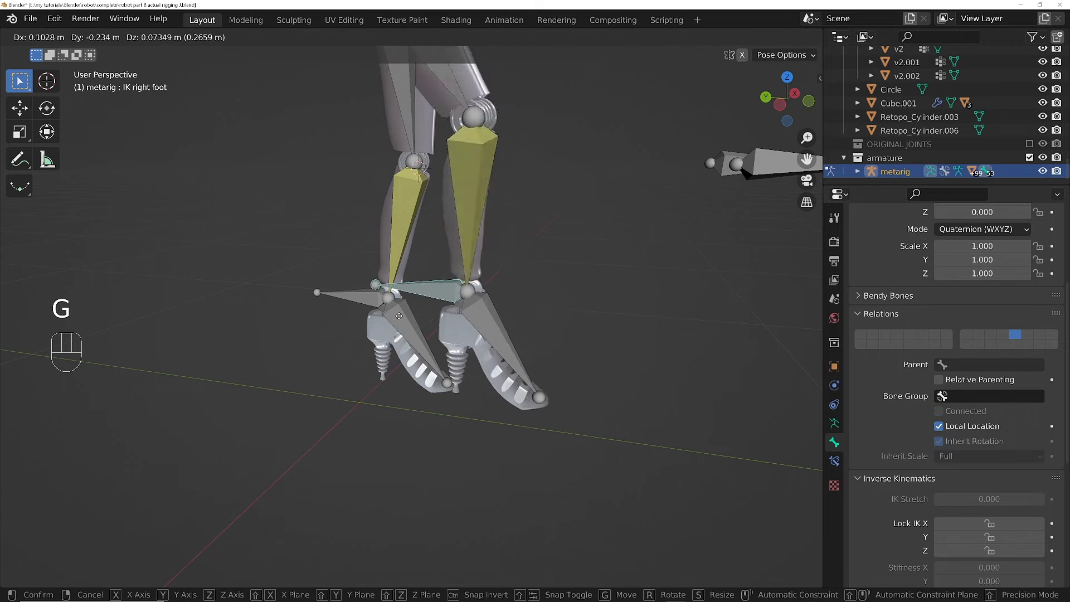
right_click(374, 352)
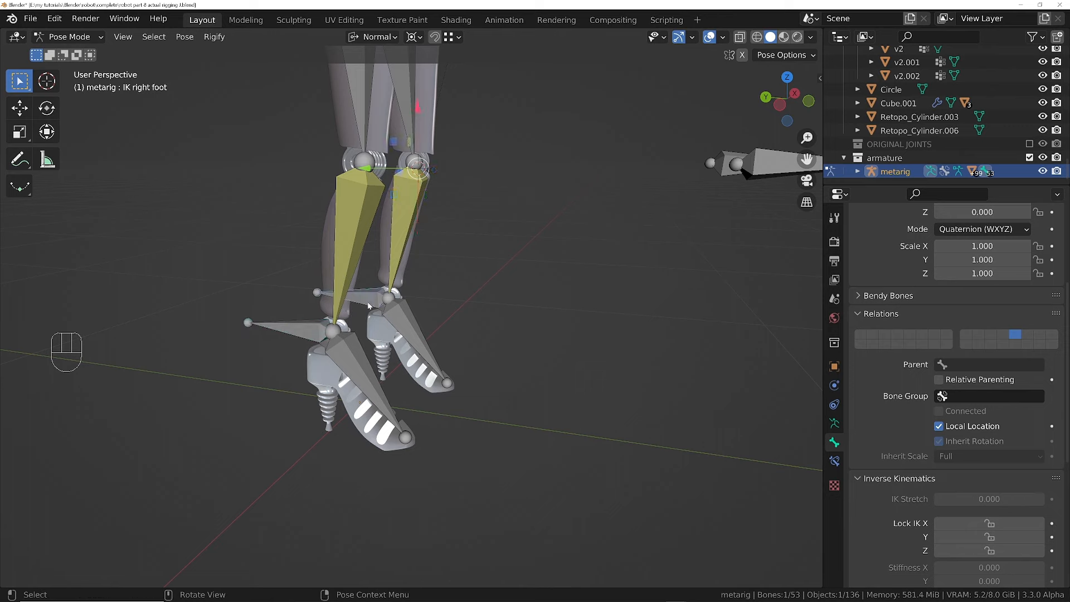
key("g")
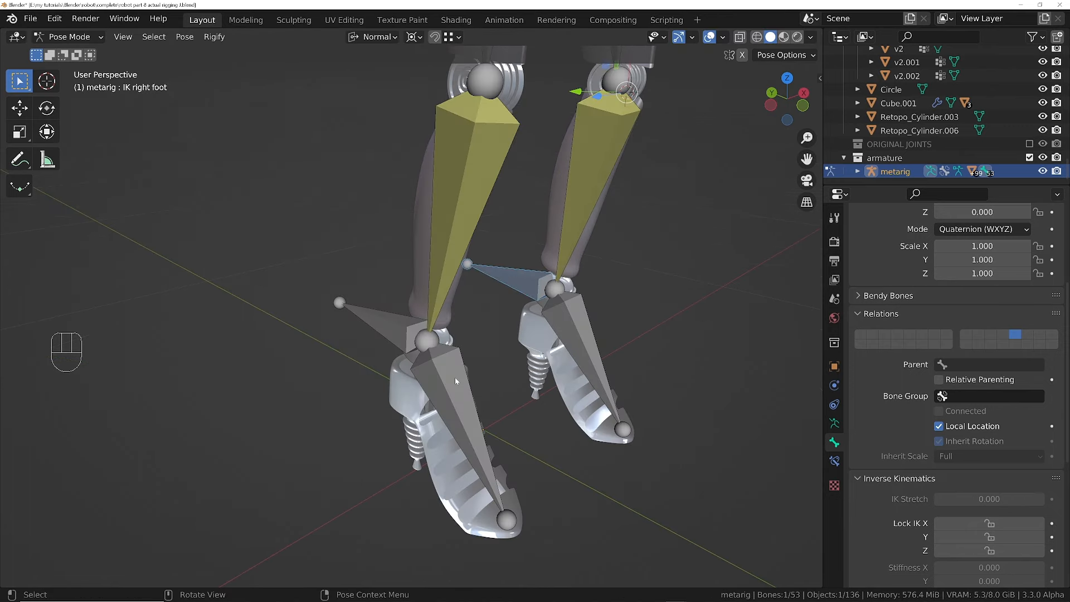
- Add a Copy Rotation constraint to foot.R and set its target to the metarig
left_click(456, 381)
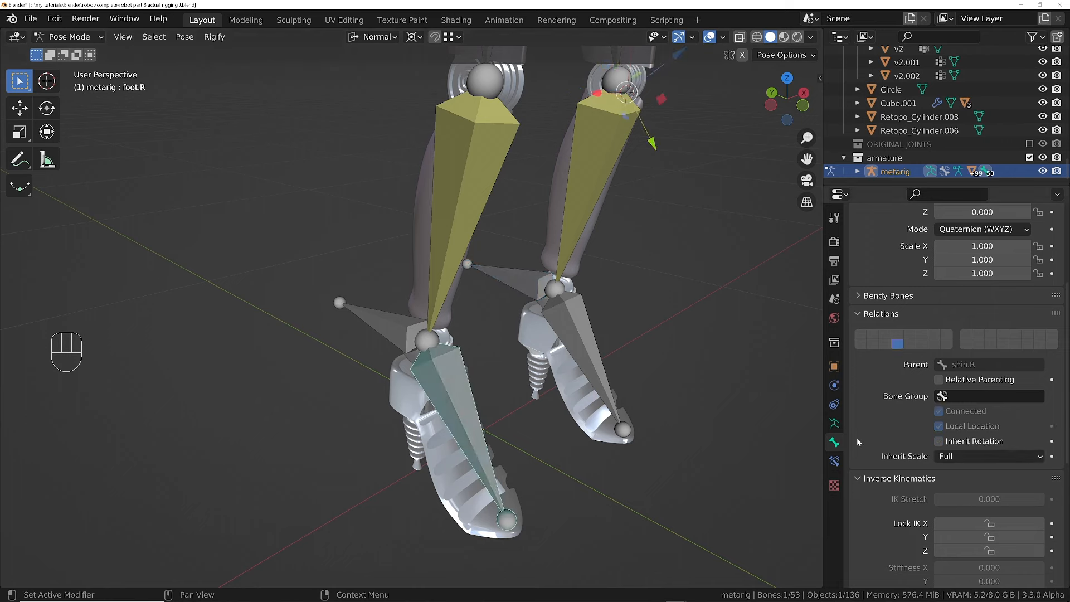
left_click(834, 461)
left_click(899, 240)
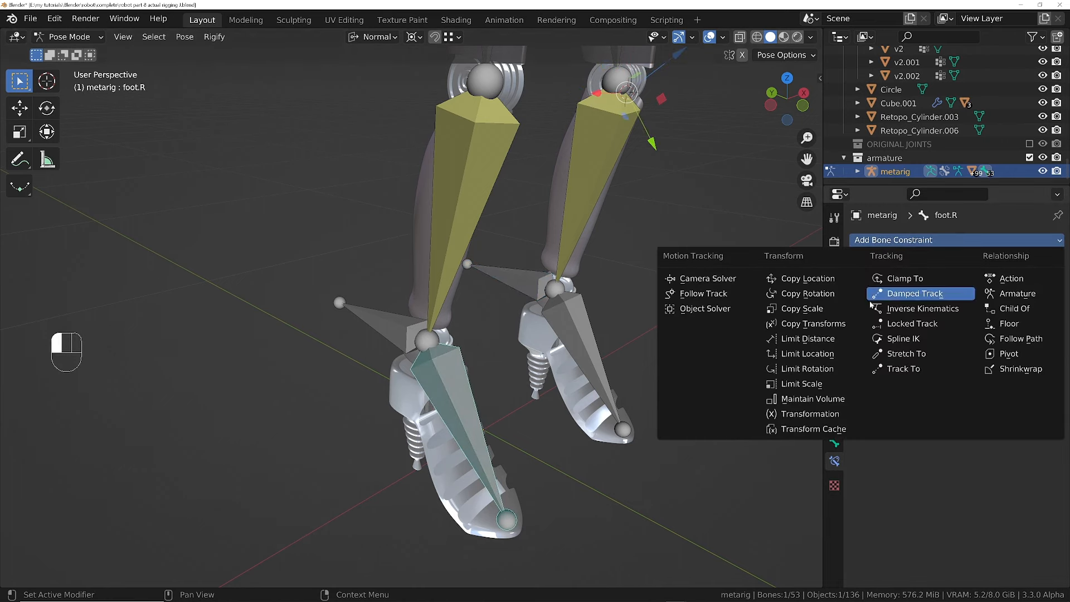
left_click(794, 291)
key("e")
left_click(390, 301)
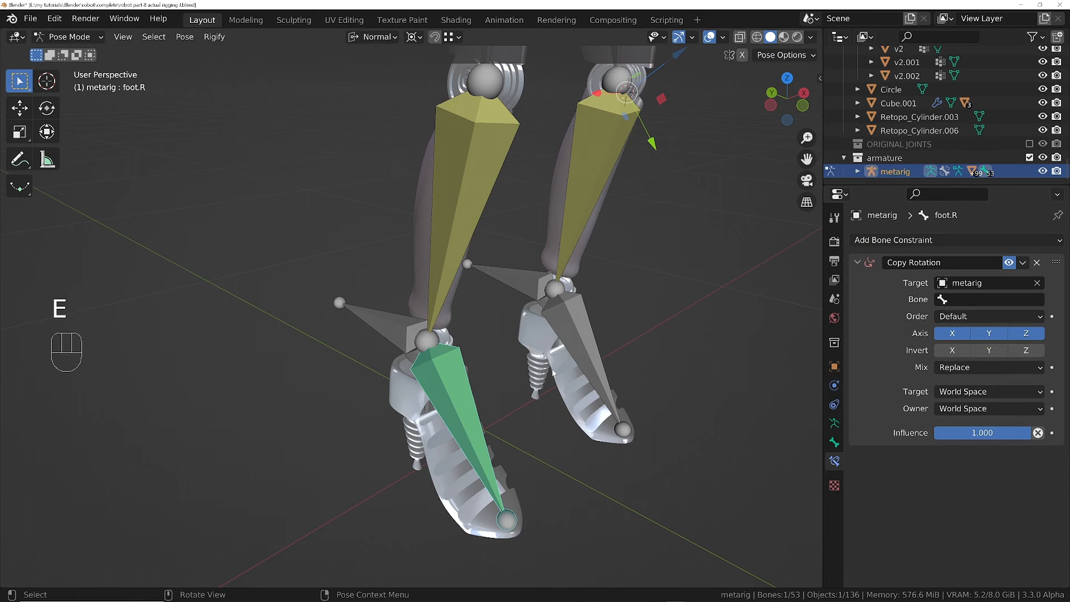
- Set the bone of foot.R's Copy Rotation constraint to IK right foot
left_click(980, 301)
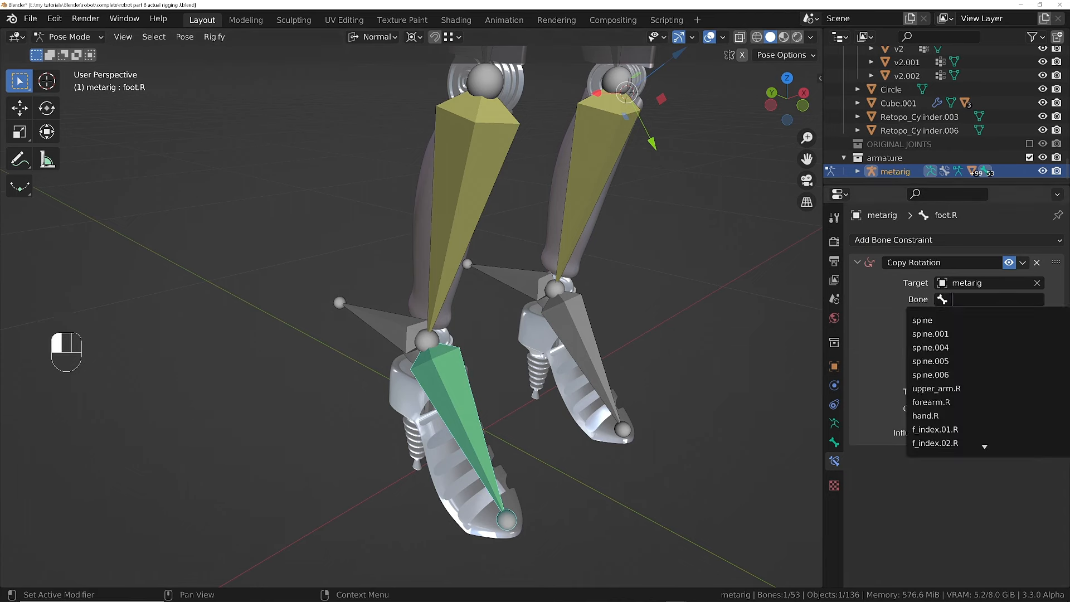
type("ik right")
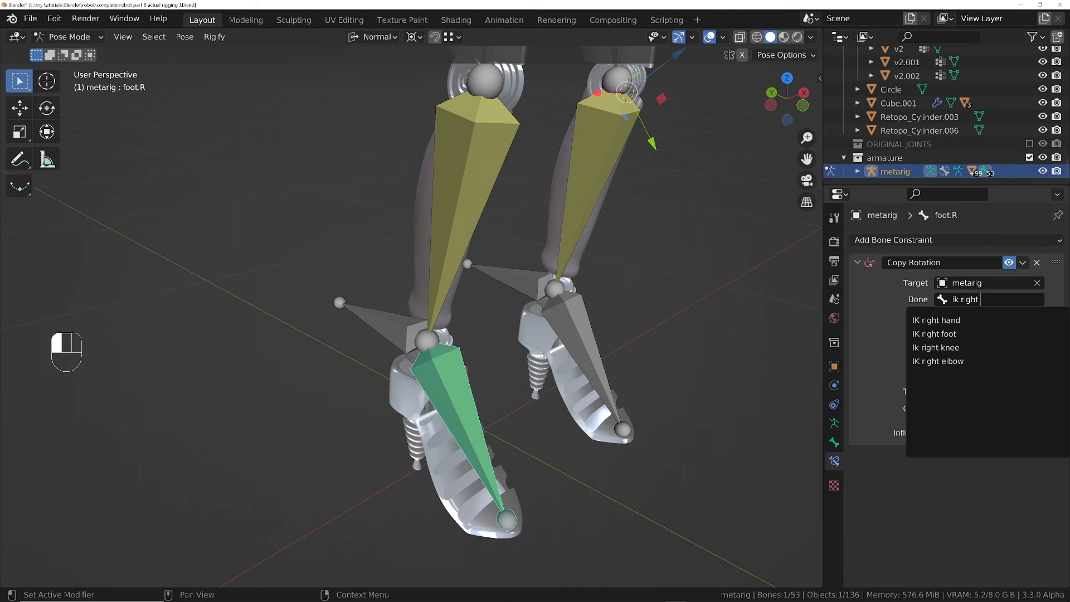
type(" foo")
key("Return")
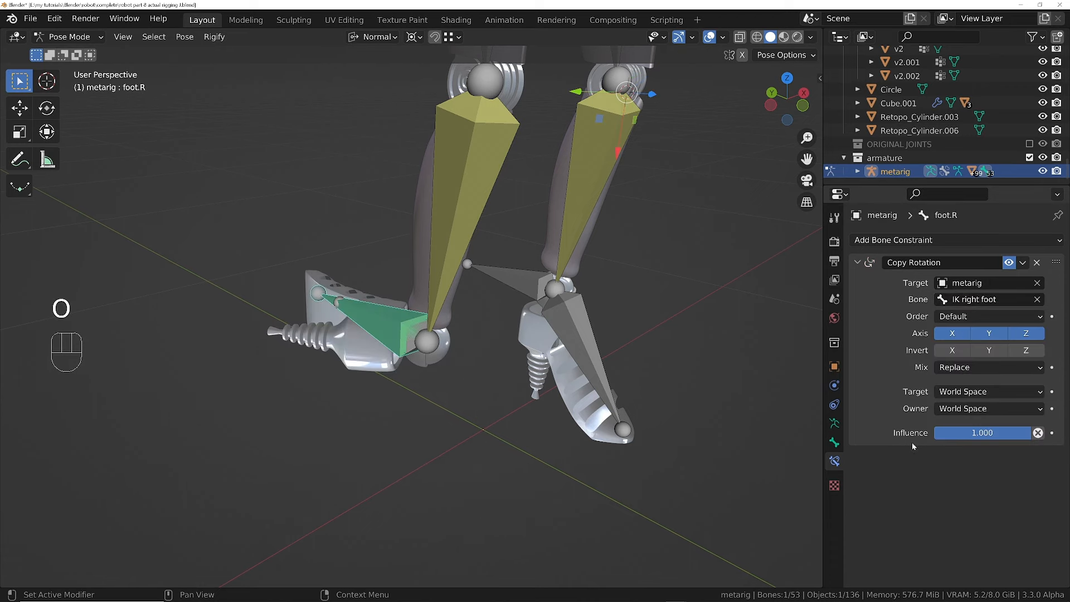
- Set the Copy Rotation target space to Local Space (Owner Orientation) and the owner space to Local Space
left_click(972, 396)
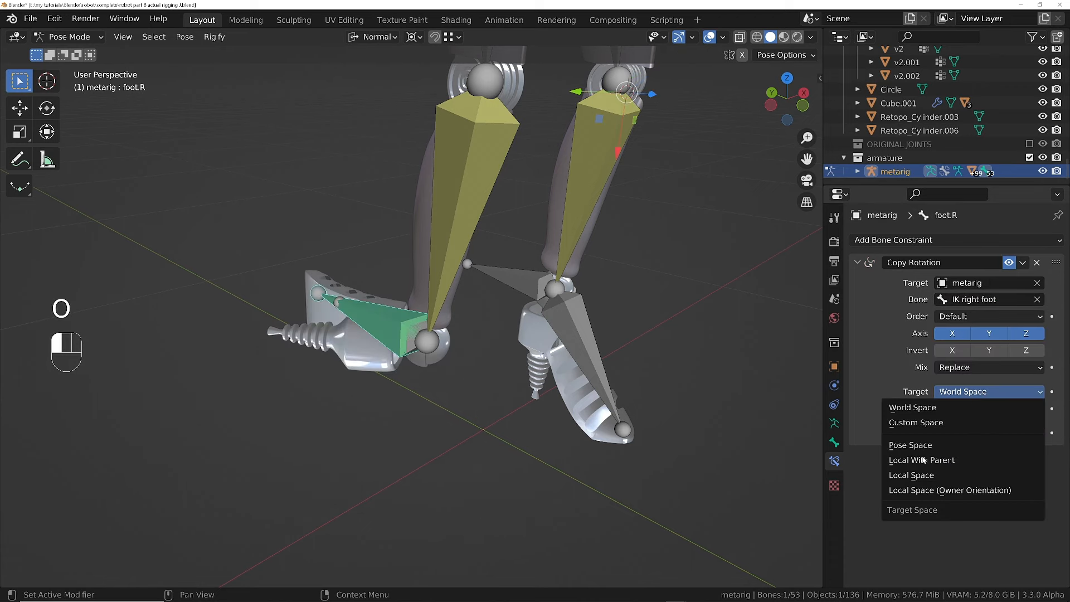
left_click(948, 491)
left_click(956, 409)
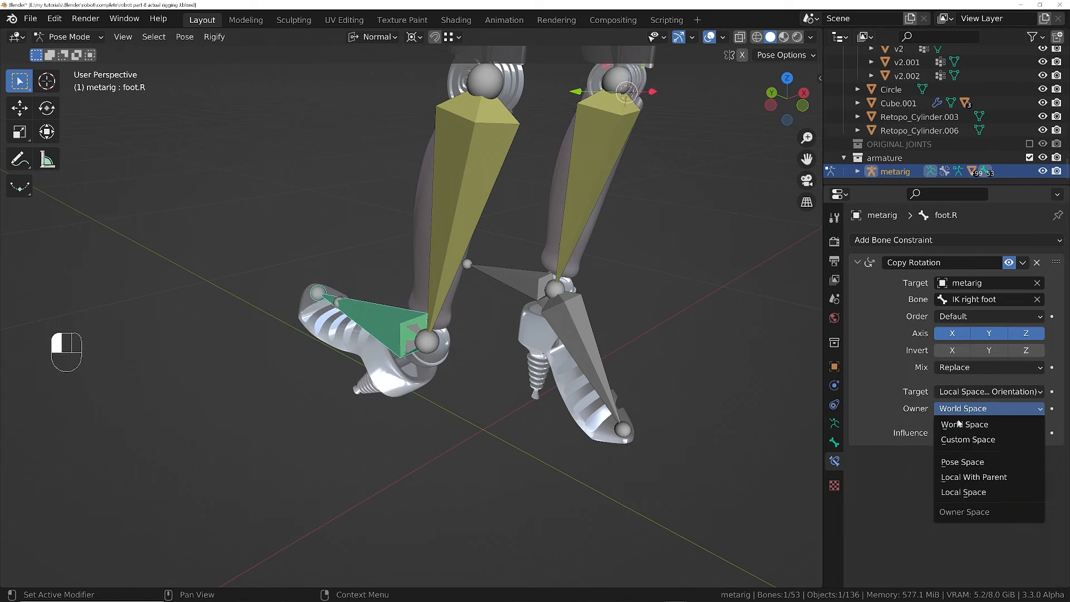
left_click(966, 492)
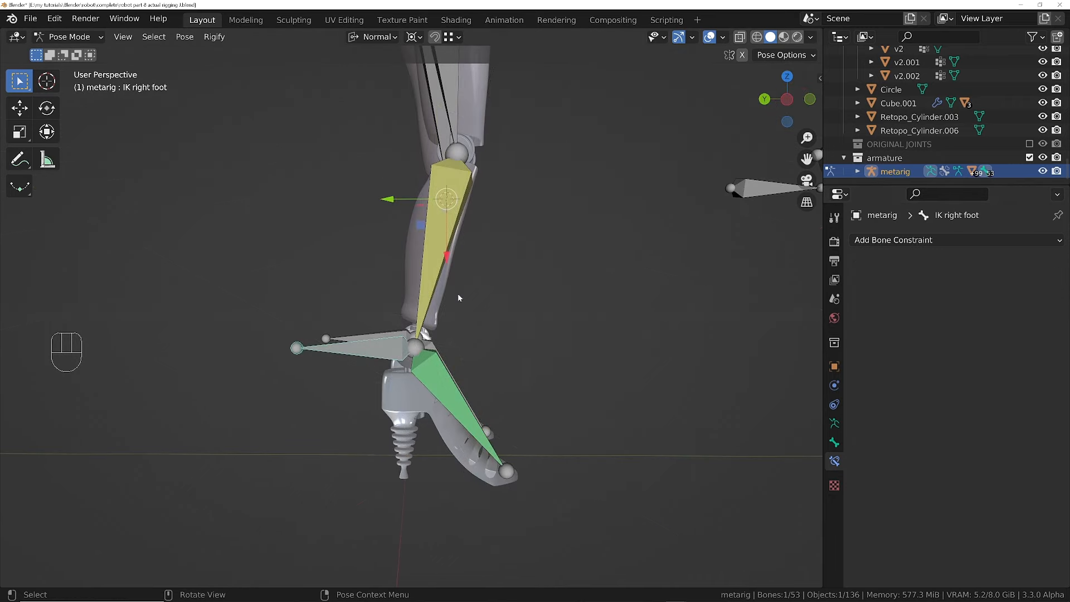
- Switch the transform pivot to the bone's own origin and test-rotate IK right foot, including about X, without keeping the rotations
key("period")
left_click(469, 230)
key("r")
right_click(487, 361)
middle_click_drag(487, 360, 356, 417)
key("r")
key("x")
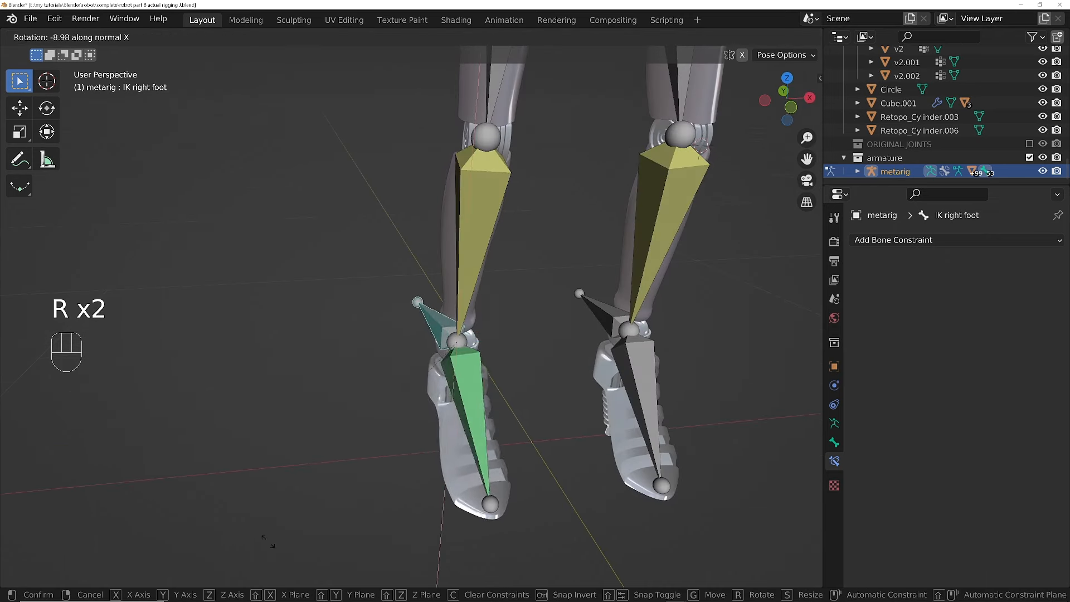
right_click(486, 391)
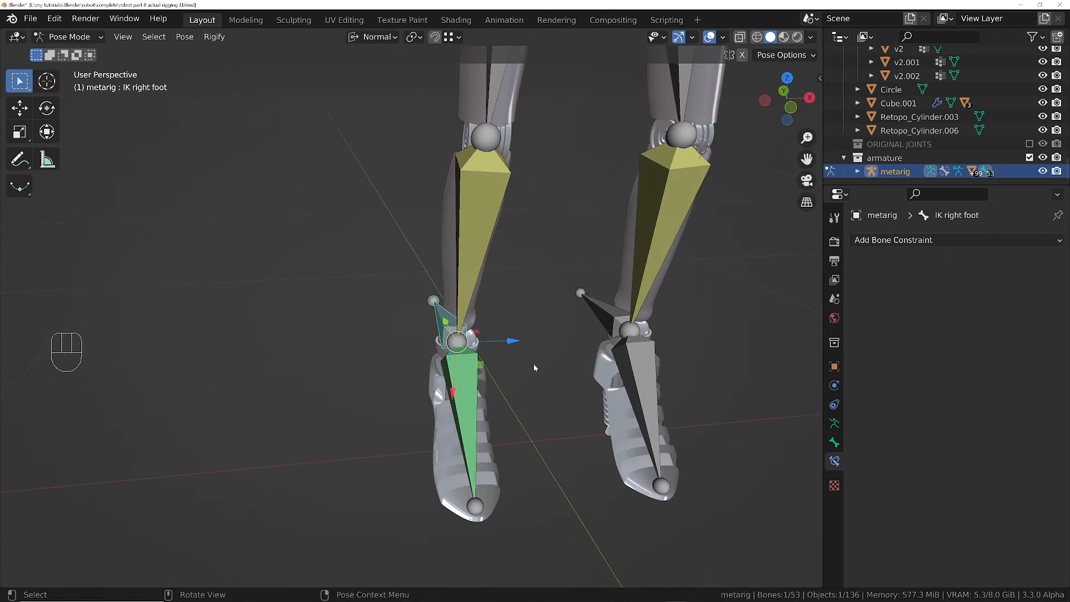
- Copy the Copy Rotation constraint from foot.R to foot.L
left_click(633, 372)
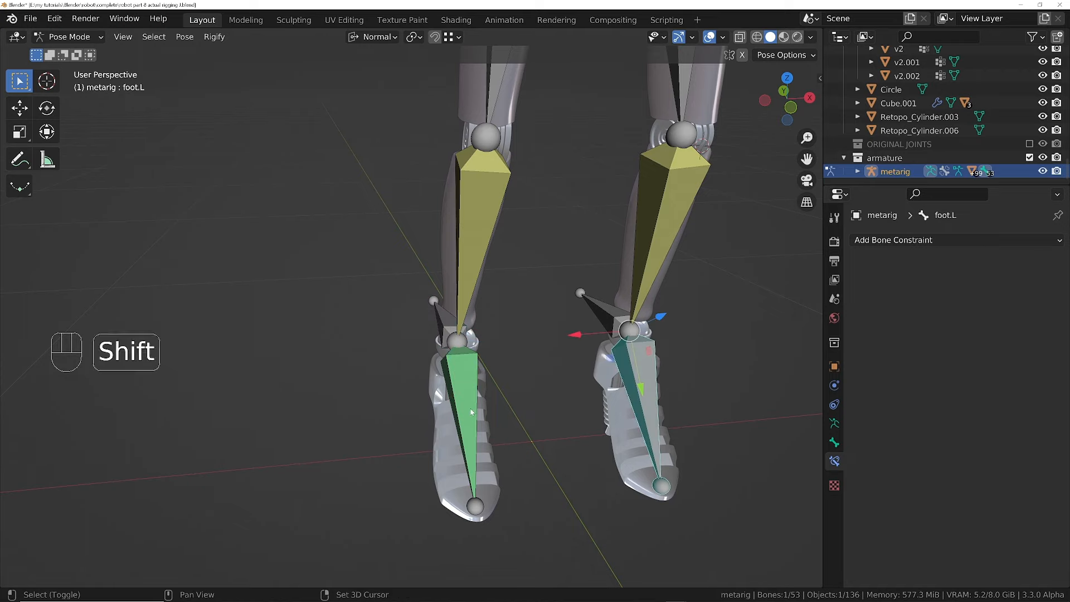
left_click(467, 390, "shift")
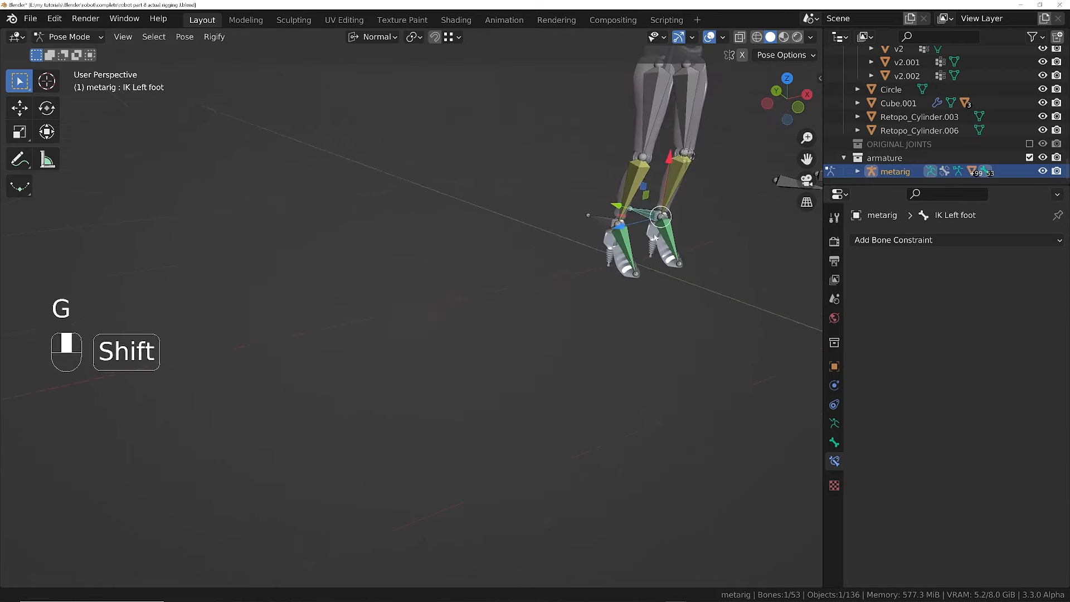
scroll(590, 261, "up", 5)
- Test-move the spine bone to check how the hips and legs follow, without keeping the move
left_click(600, 220)
key("g")
right_click(571, 331)
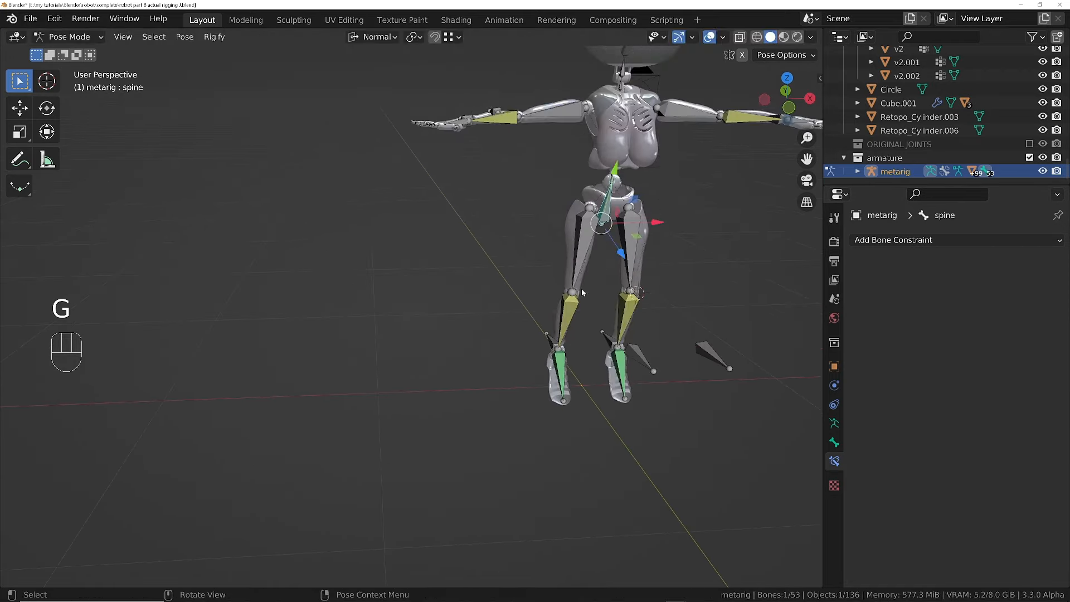
scroll(570, 331, "down", 2)
middle_click_drag(476, 168, 423, 284, "shift")
middle_click_drag(516, 399, 516, 382)
key("g")
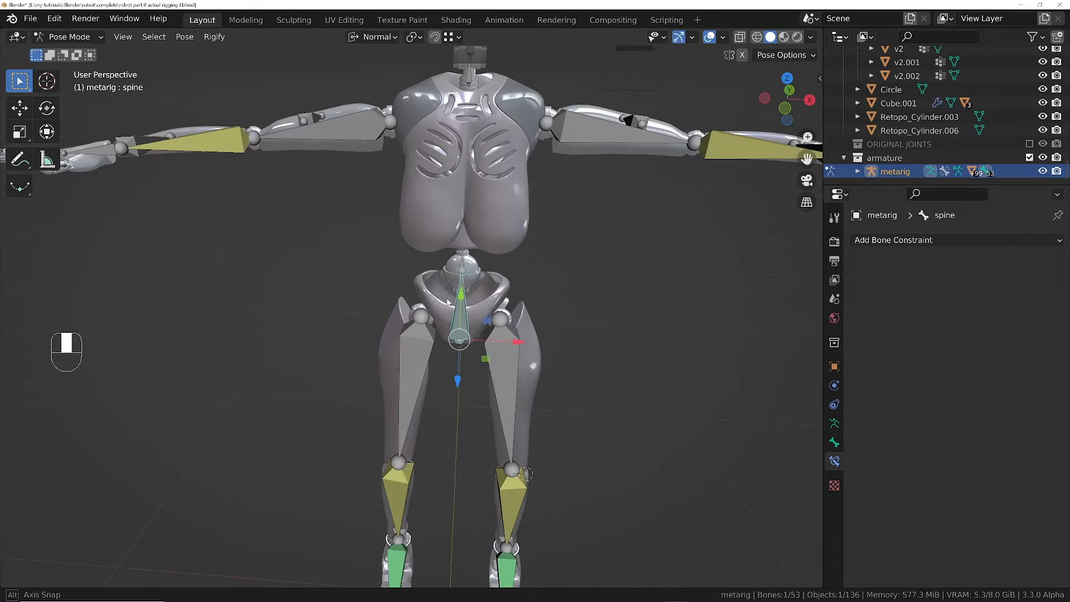
middle_click_drag(532, 362, 440, 356, "ctrl")
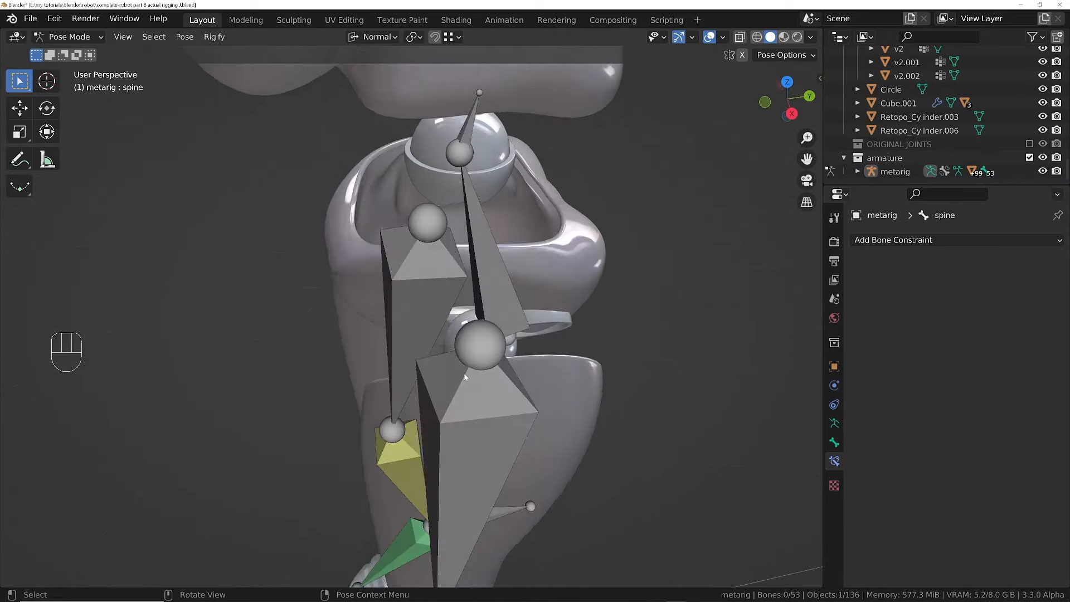
- In Object Mode, select the left hip's BALL JOINT.008 and snap the 3D cursor to it
middle_click_drag(466, 376, 582, 351)
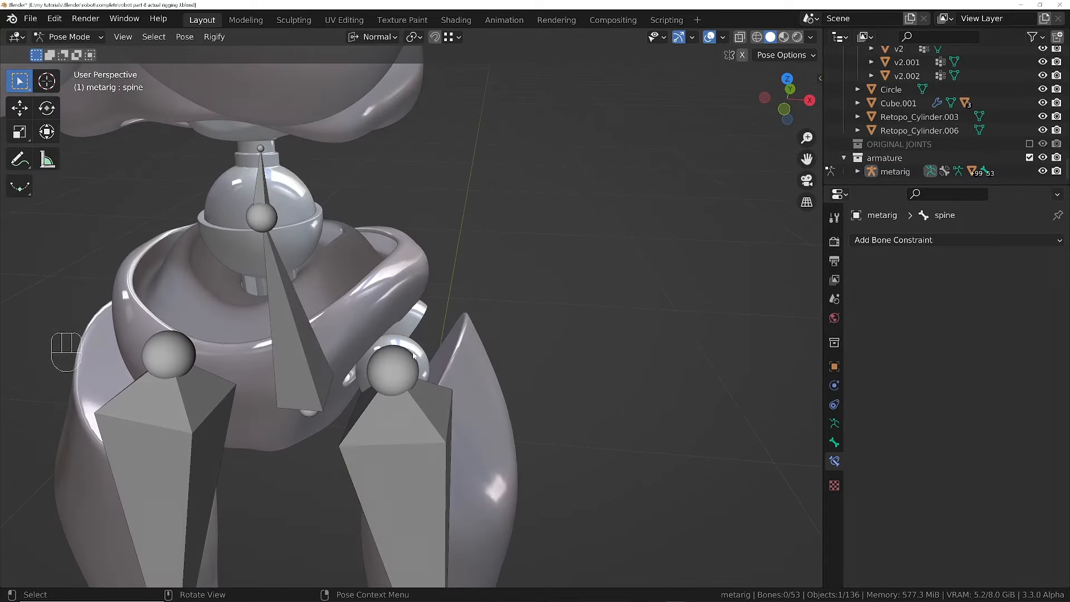
key("Tab")
left_click(433, 355)
left_click(416, 349)
middle_click_drag(417, 349, 369, 359)
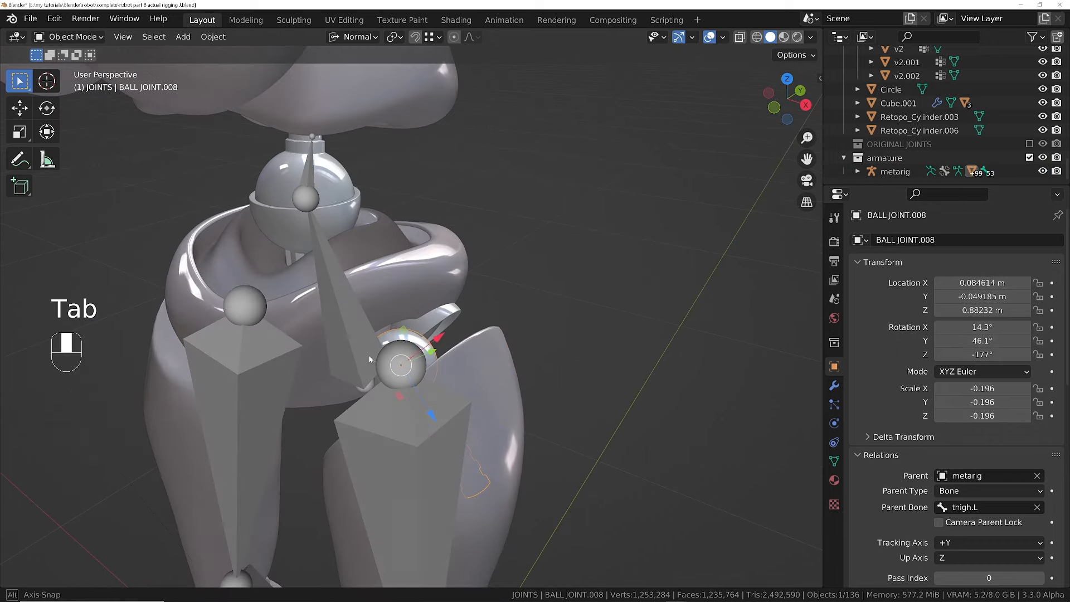
key("shift+s")
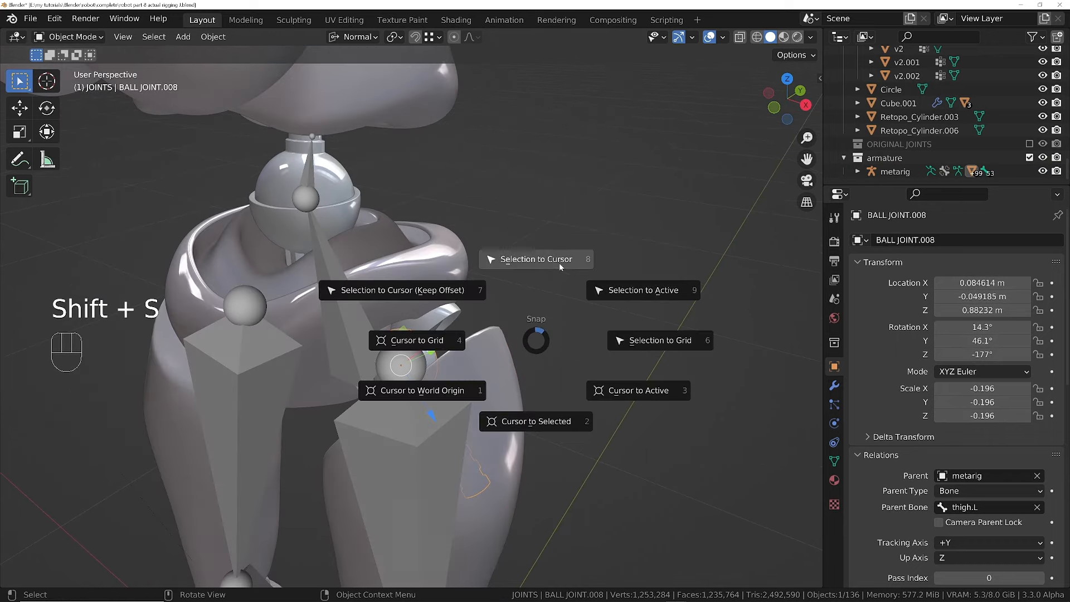
left_click(529, 422)
middle_click_drag(446, 390, 406, 368)
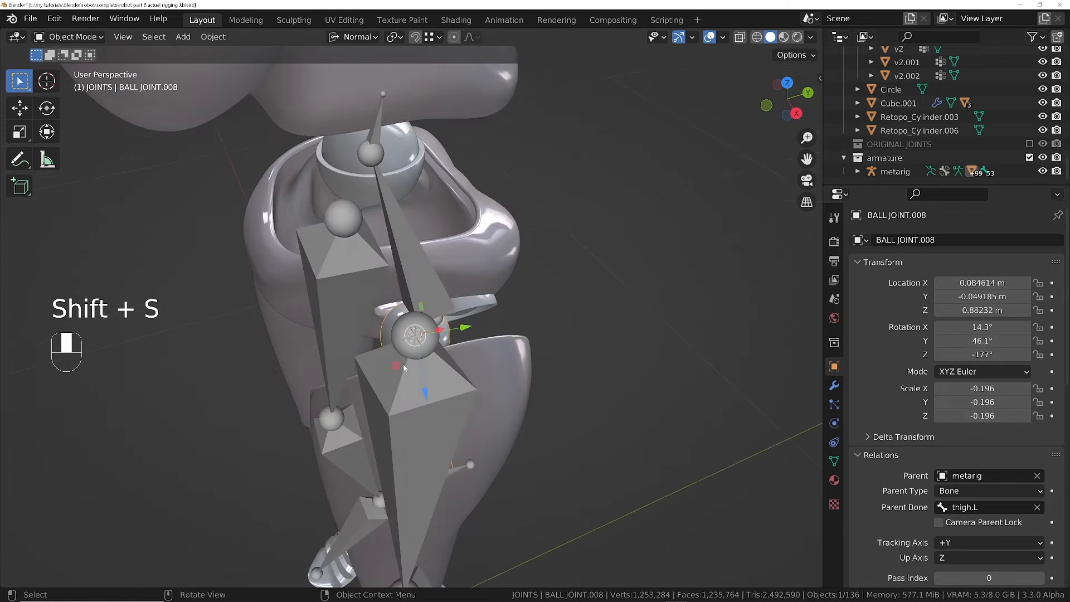
- Snap the left hip's SOCKET JOINT.008 to the 3D cursor
left_click(472, 305)
key("shift+s")
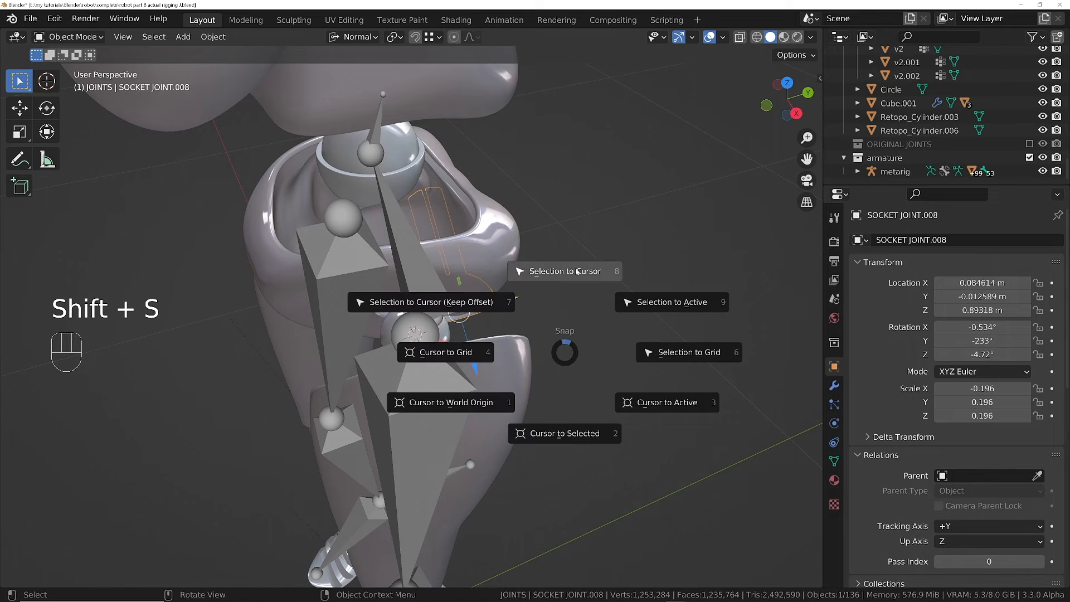
left_click(567, 341)
middle_click_drag(429, 335, 499, 306)
middle_click_drag(366, 358, 423, 372, "shift")
middle_click_drag(424, 373, 444, 338, "ctrl")
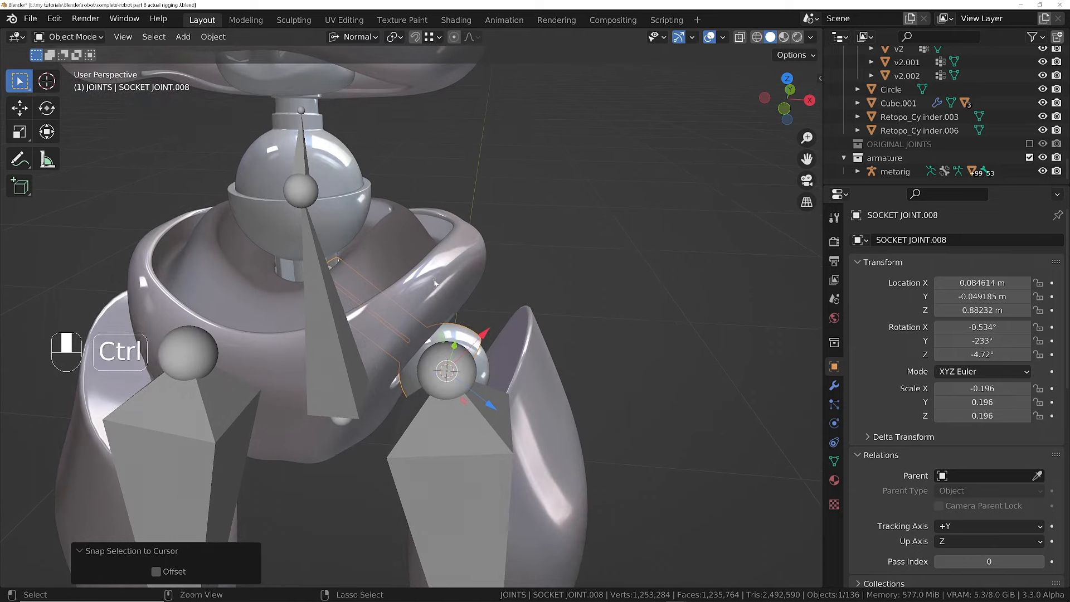
- Parent SOCKET JOINT.008 to the metarig's spine bone using the Bone parent type
middle_click_drag(343, 333, 306, 434)
left_click(257, 435, "shift")
key("Tab")
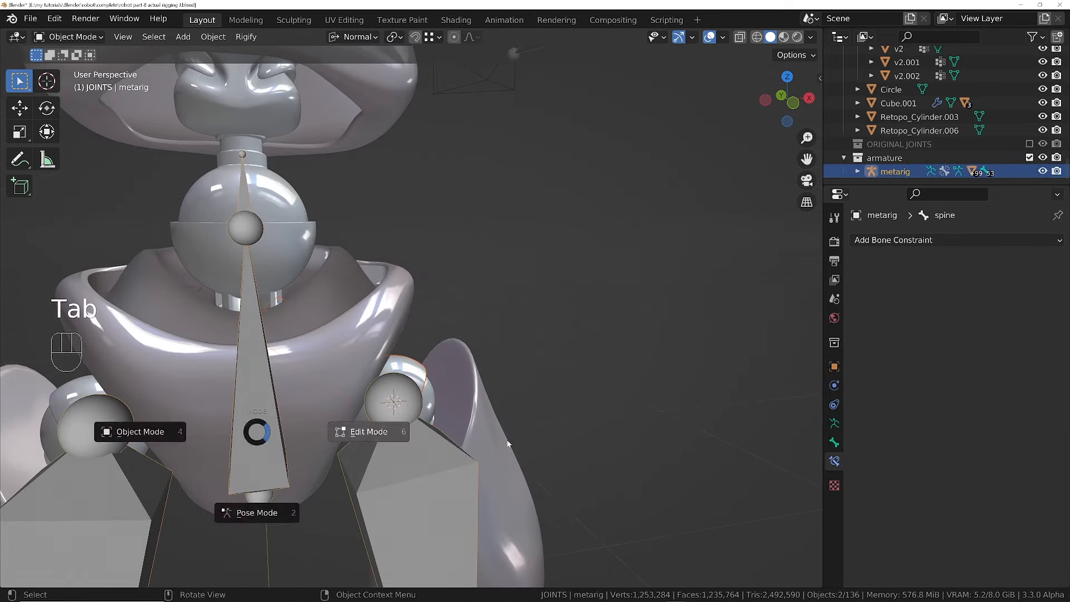
key("Tab")
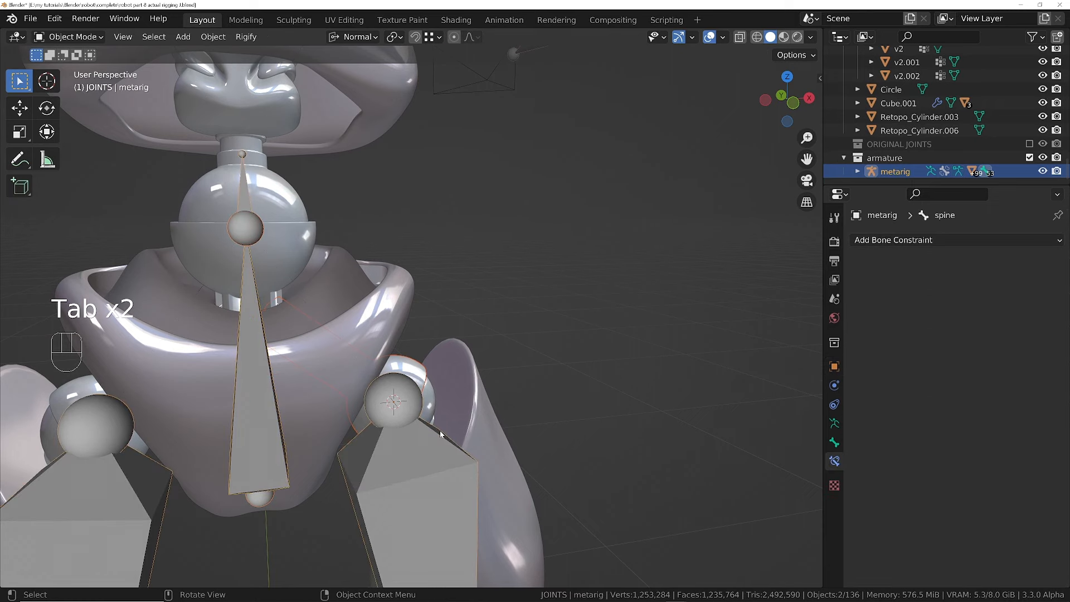
key("ctrl+p")
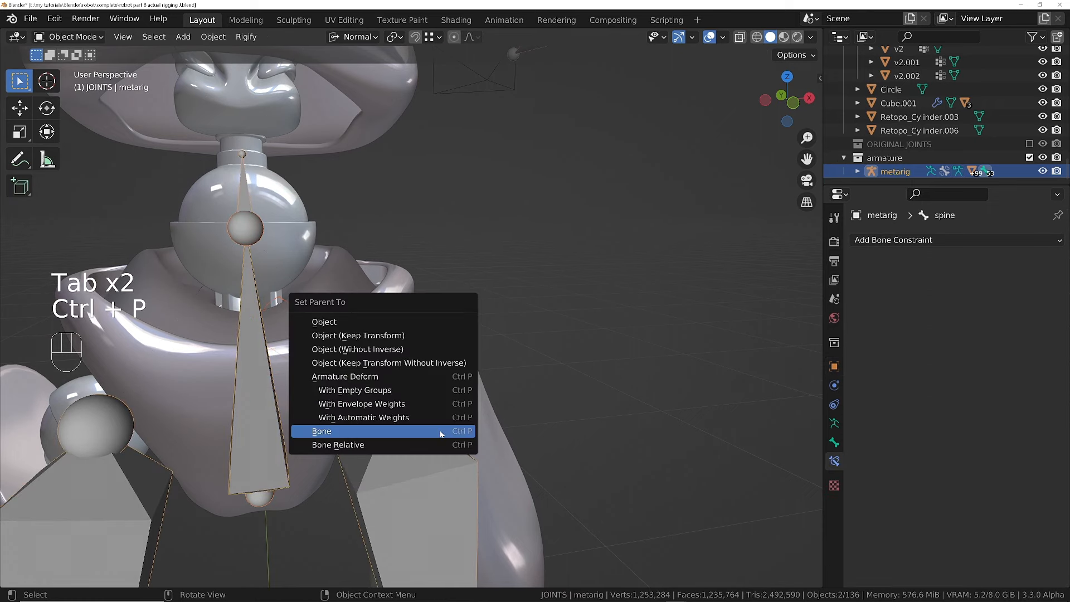
left_click(440, 430)
middle_click_drag(440, 431, 273, 382, "ctrl")
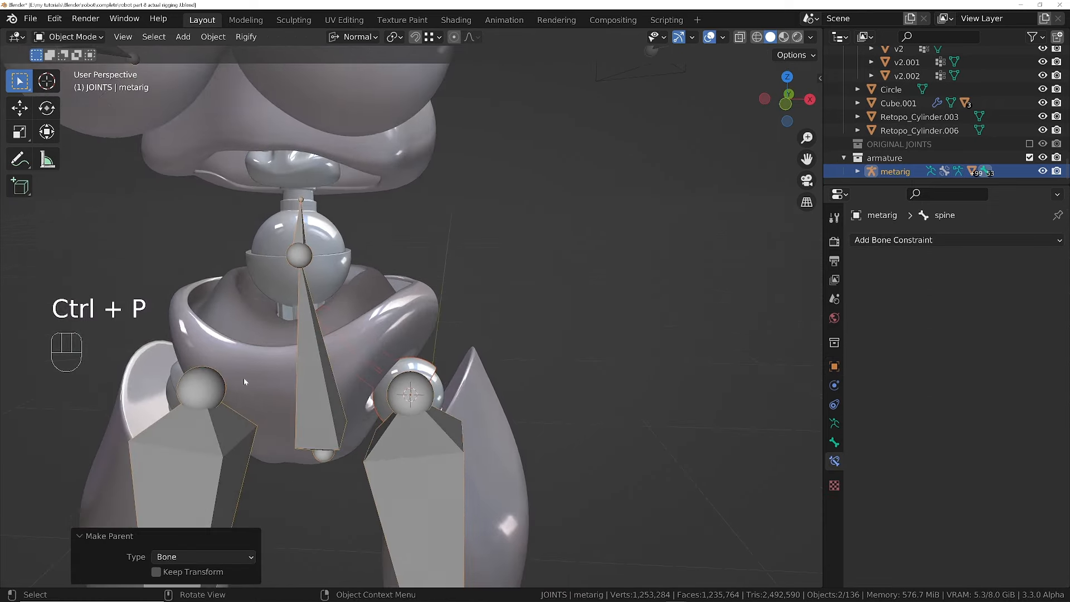
- Test-move the spine bone and test-rotate spine.001 in Pose Mode to check the hip socket, without keeping the changes
key("Tab")
key("g")
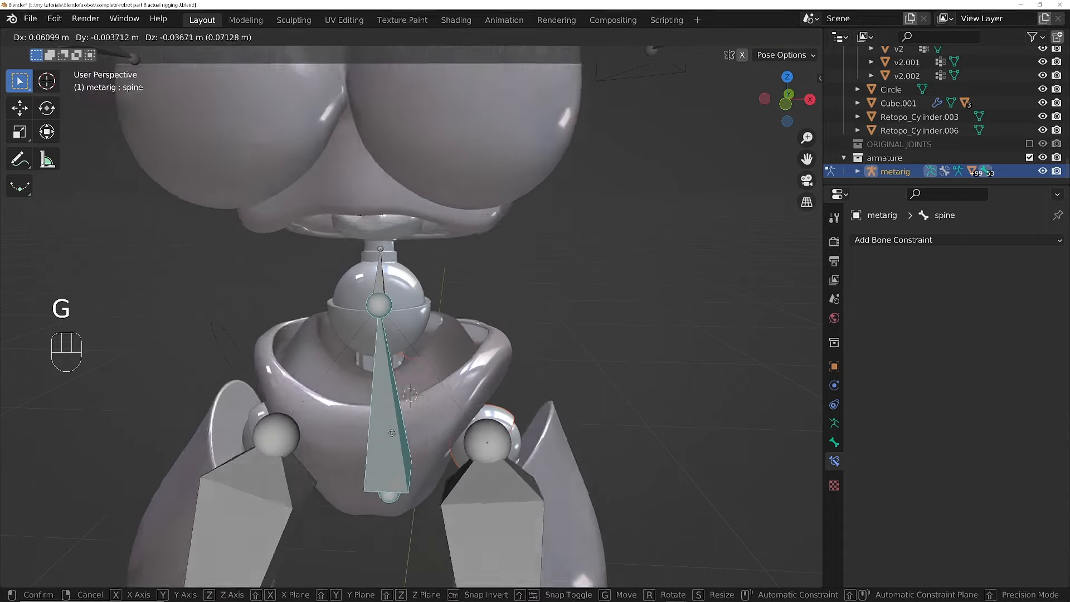
right_click(392, 433)
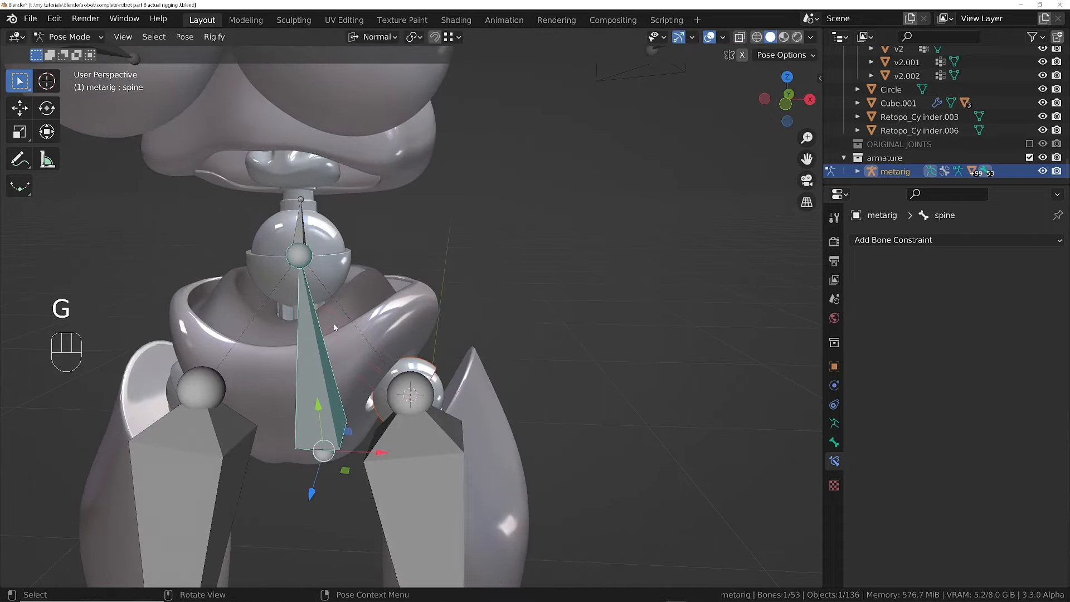
scroll(373, 316, "down", 5)
left_click(373, 316)
key("r")
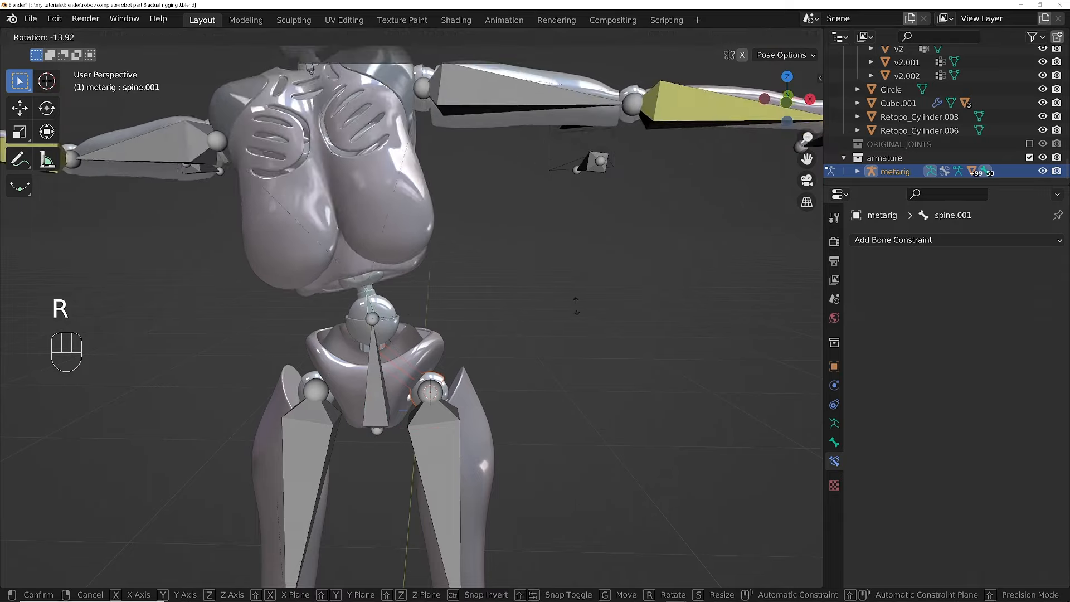
right_click(462, 298)
- Move the IK right foot bone about -0.264 m in X, 0.154 m in Y and 0.339 m in Z to bend the leg
scroll(457, 275, "down", 2)
middle_click_drag(455, 275, 497, 283)
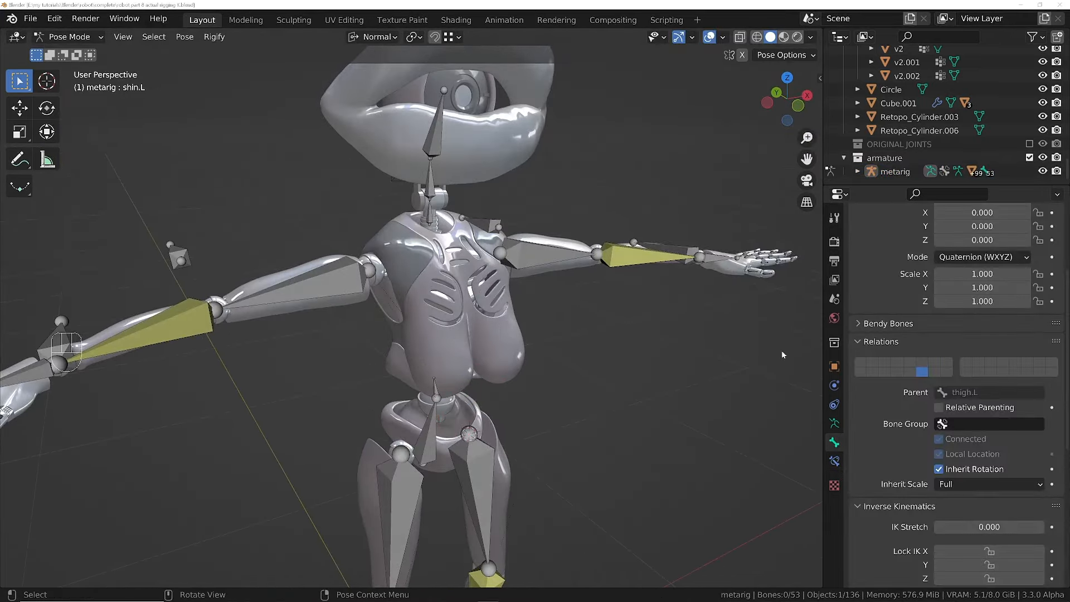
middle_click_drag(494, 283, 495, 385, "ctrl")
middle_click_drag(495, 385, 504, 302, "shift")
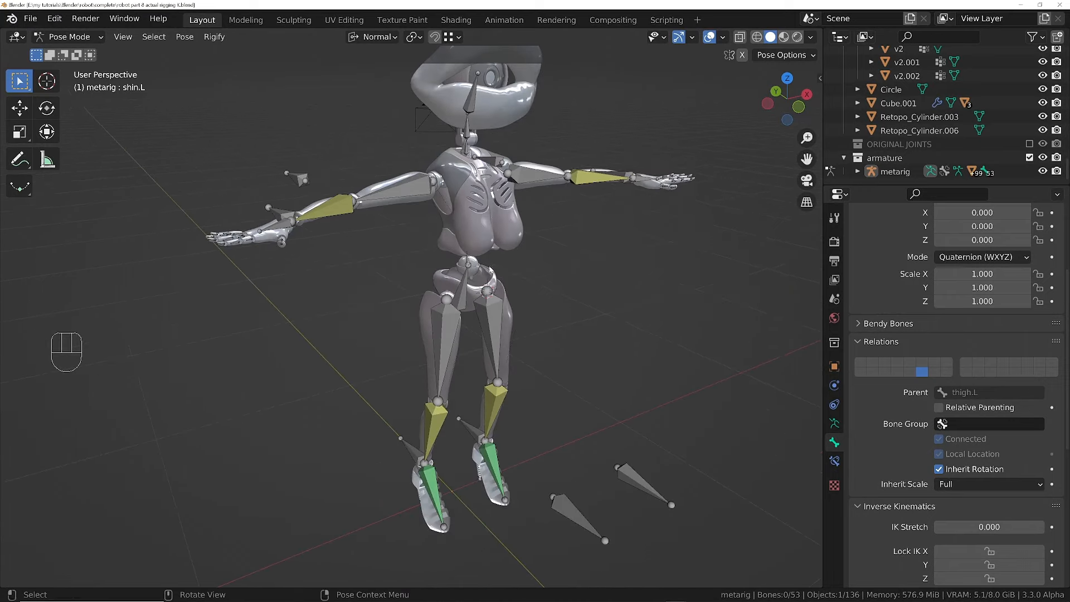
middle_click_drag(490, 399, 418, 412, "ctrl")
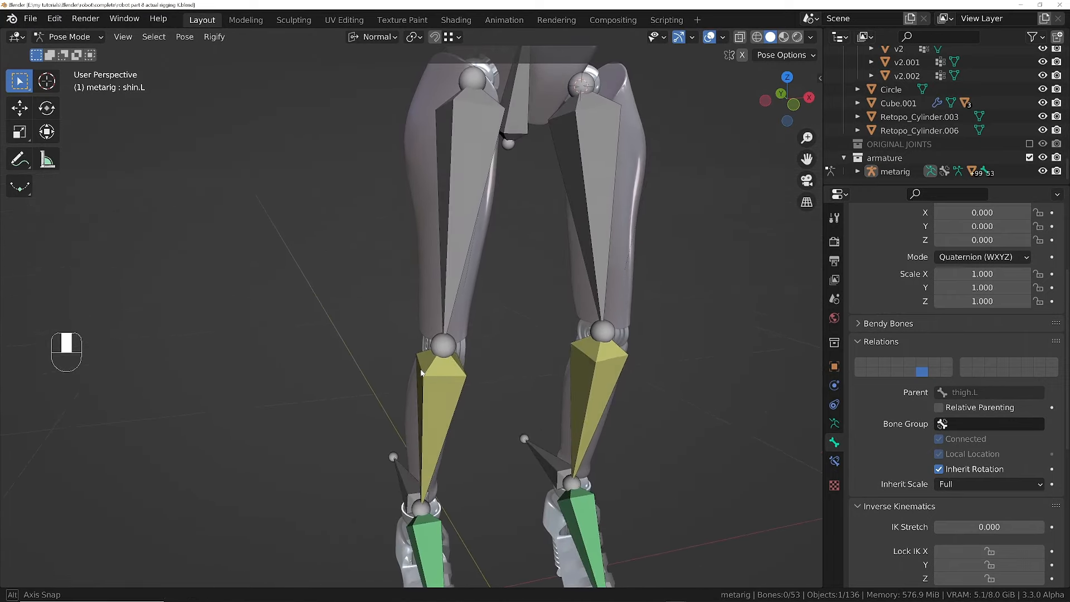
left_click(406, 474)
middle_click_drag(562, 429, 576, 418)
key("g")
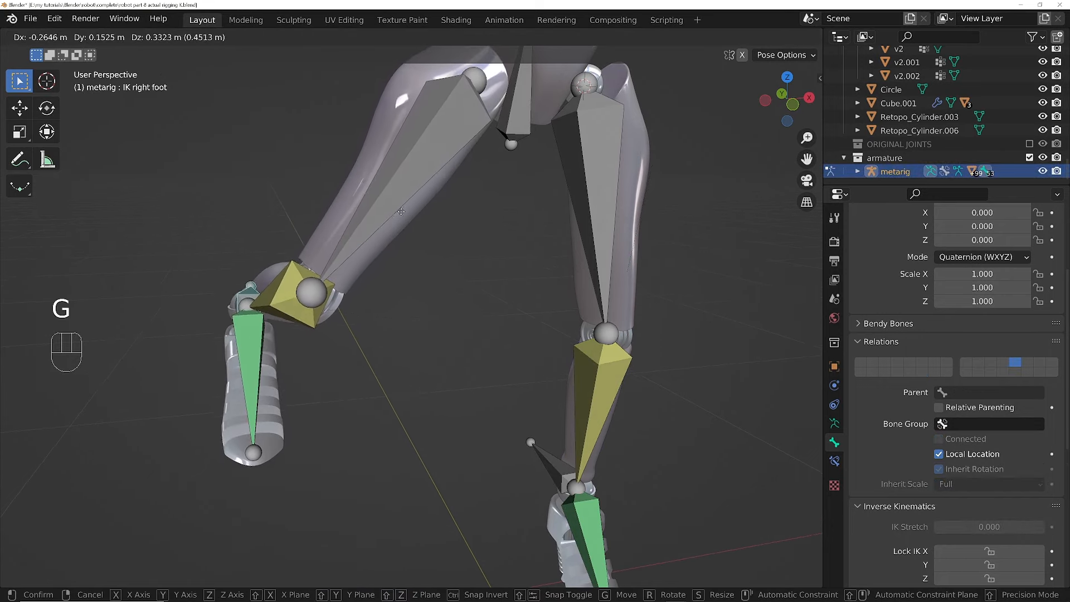
left_click(401, 212)
middle_click_drag(402, 211, 360, 273)
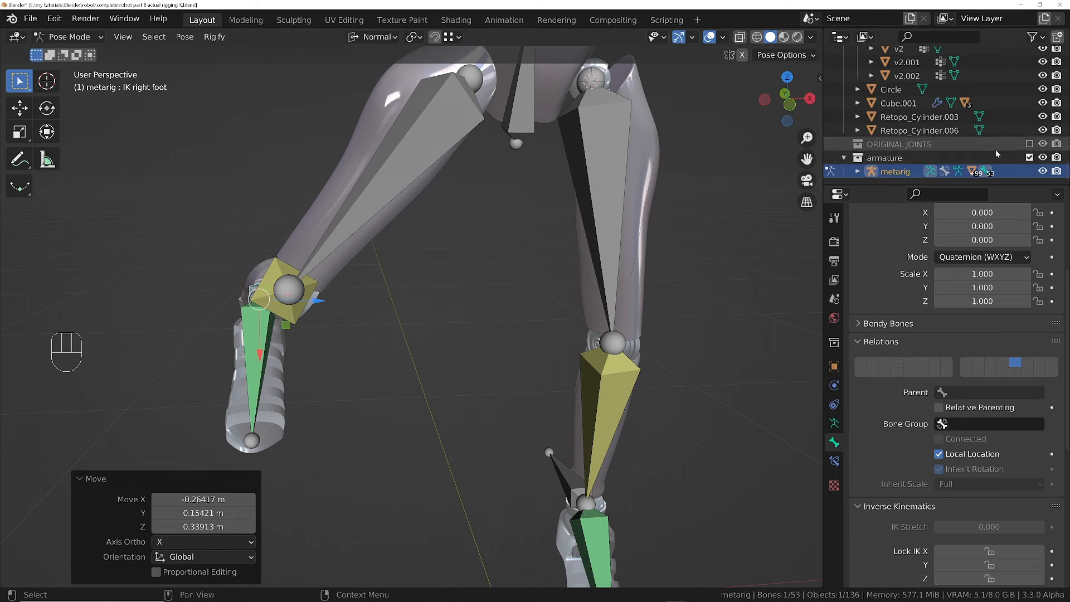
- Hide the armature collection to examine the bent right knee joint, and show the collection again
left_click(1042, 158)
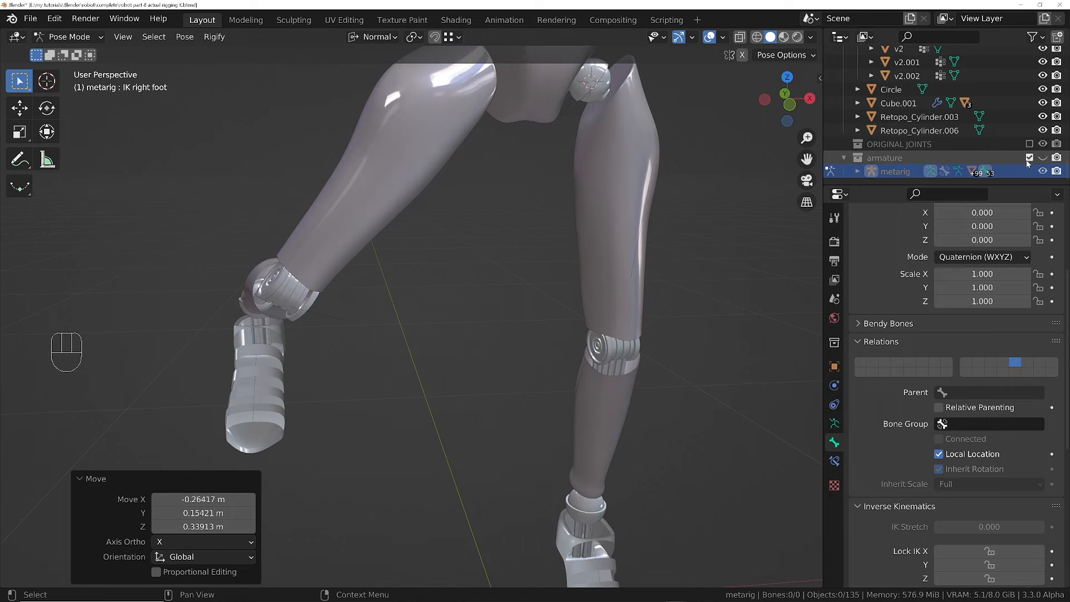
middle_click_drag(381, 266, 413, 223)
middle_click_drag(420, 269, 578, 243)
left_click(1042, 158)
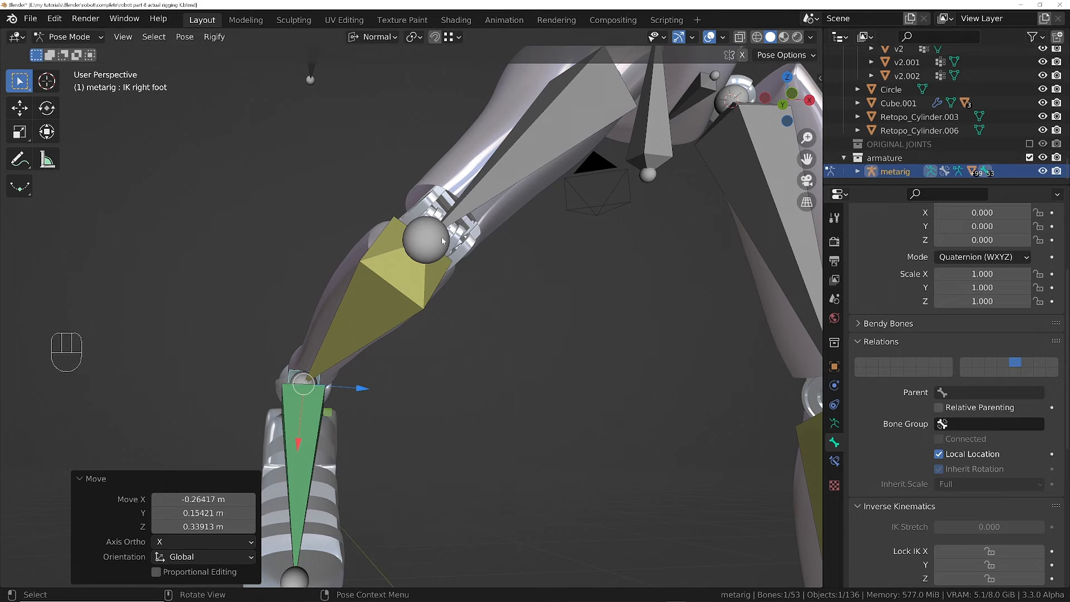
- Switch the transform orientation to Local and lock the X and Y IK axes of the shin.R bone
middle_click_drag(452, 249, 352, 214)
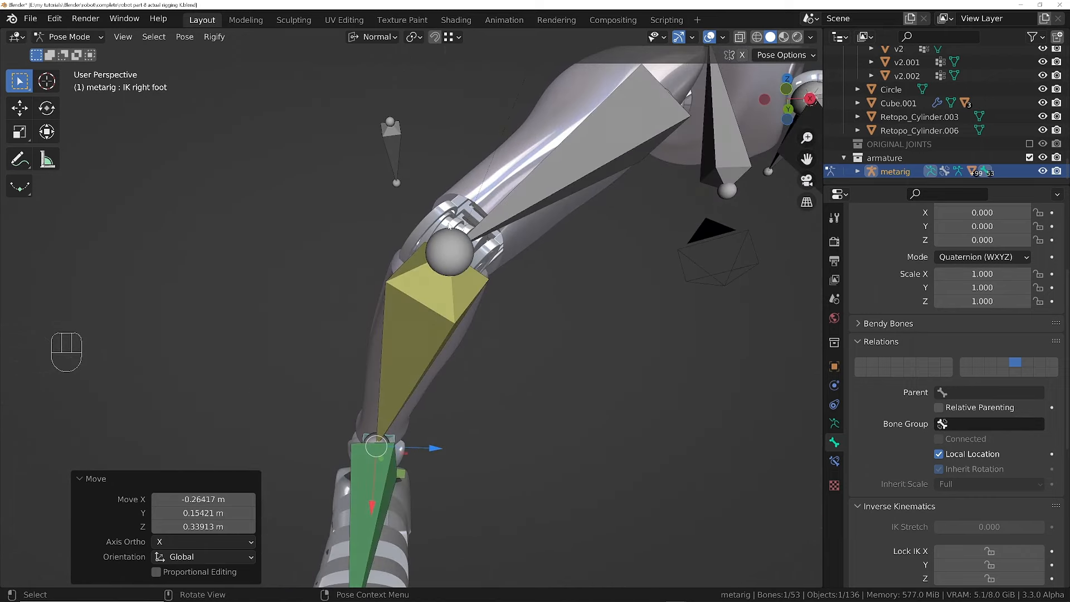
middle_click_drag(450, 227, 384, 268)
left_click(406, 267)
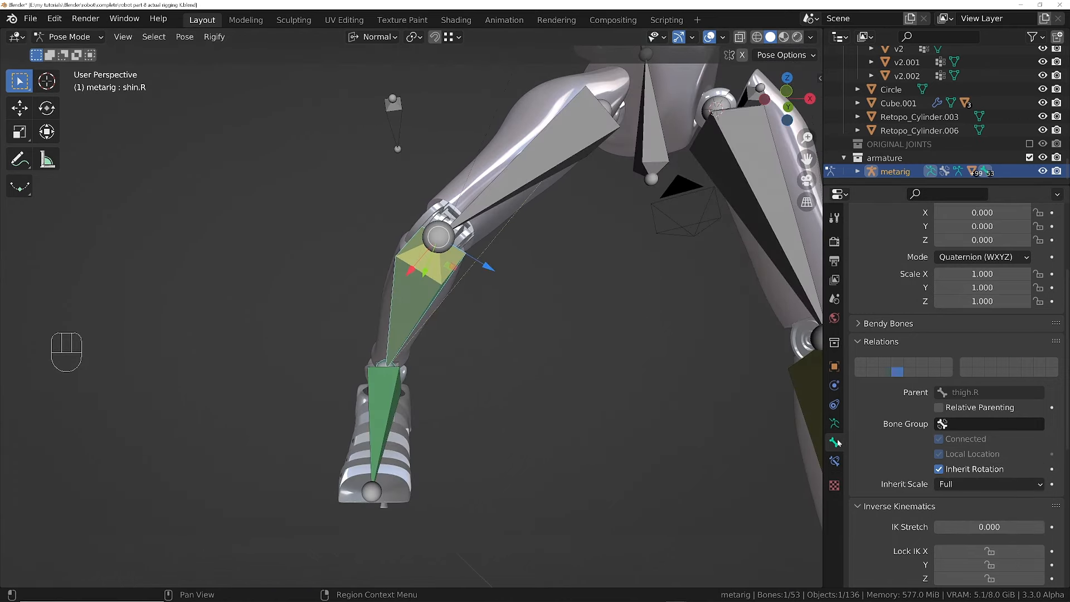
scroll(880, 457, "down", 8)
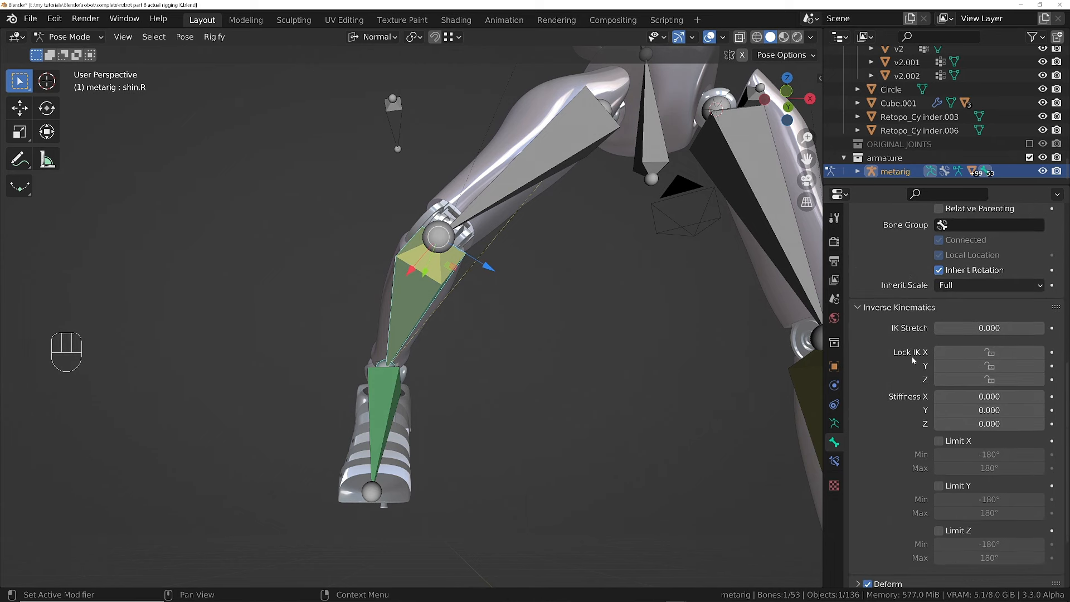
middle_click_drag(449, 240, 467, 309)
middle_click_drag(467, 309, 465, 273)
left_click(379, 36)
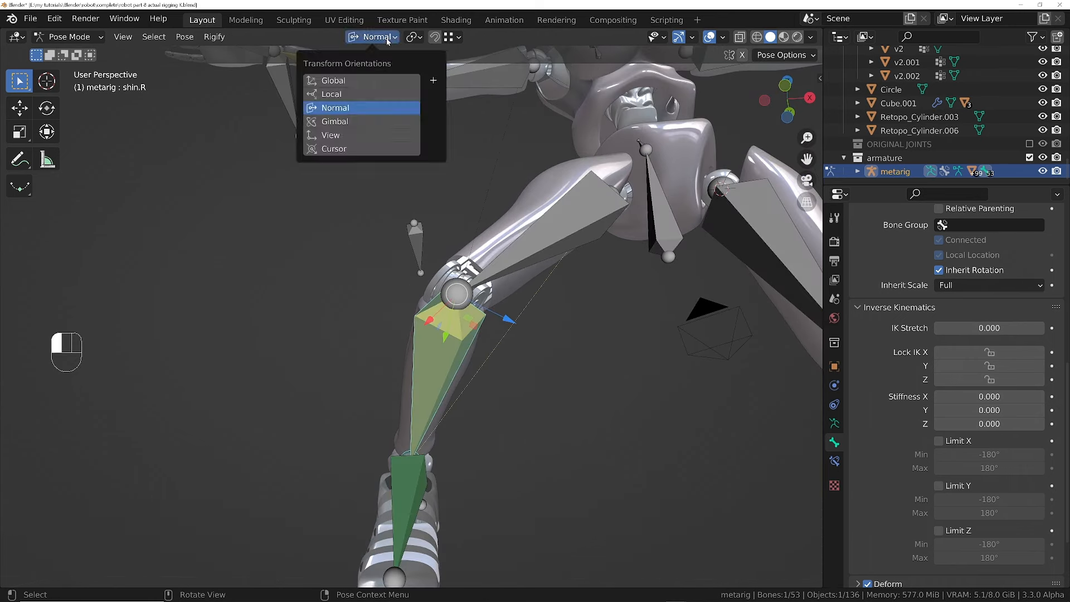
left_click(349, 93)
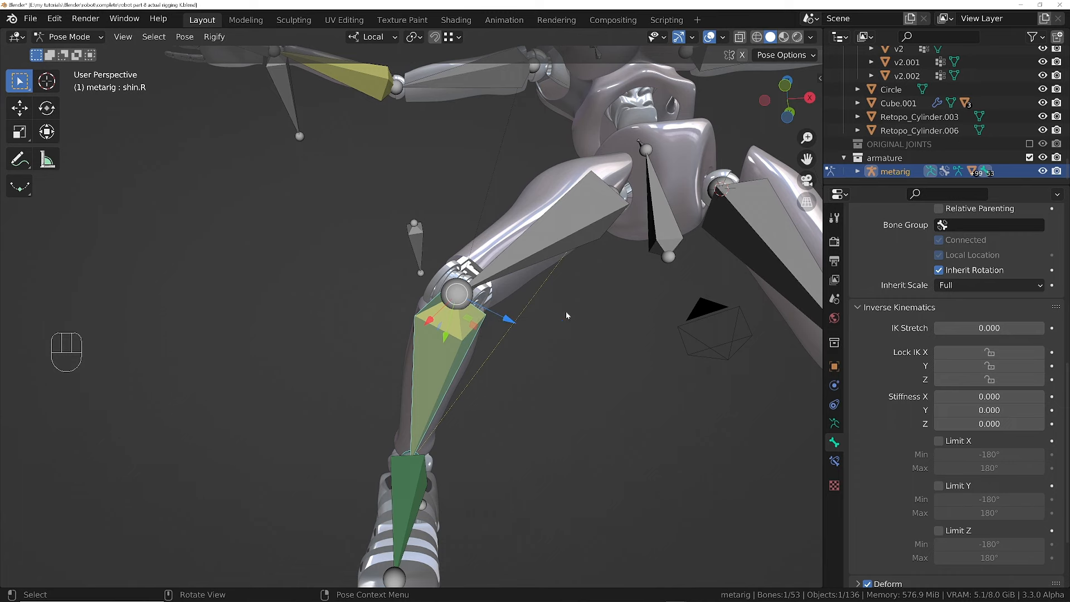
left_click(990, 351)
left_click(989, 365)
- Test-move the IK right foot bone to check the right knee's bending, without keeping the move
middle_click_drag(581, 319, 557, 273)
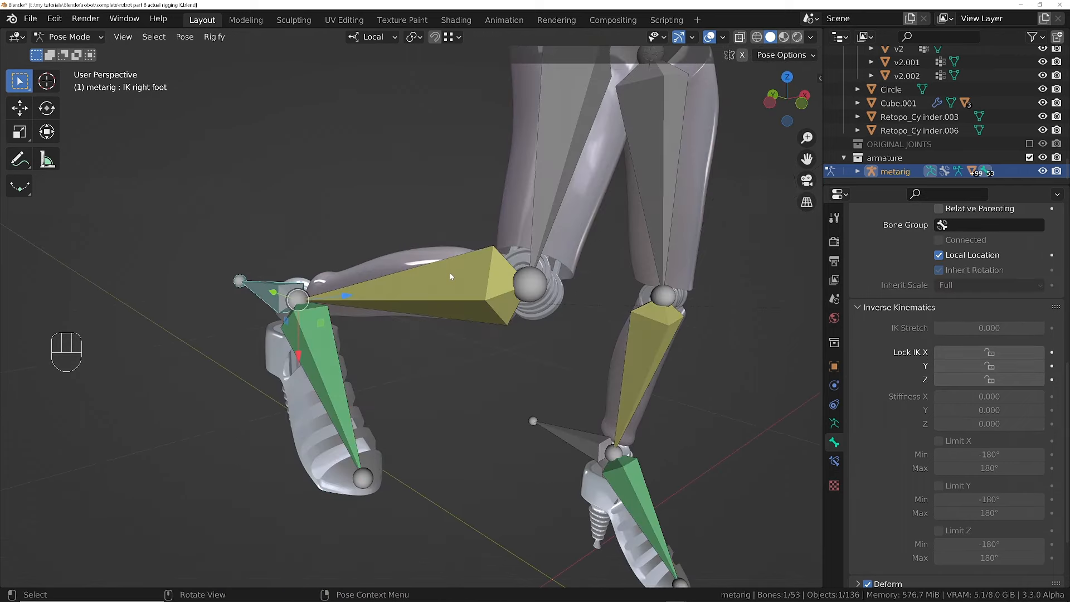
middle_click_drag(449, 272, 370, 225)
key("g")
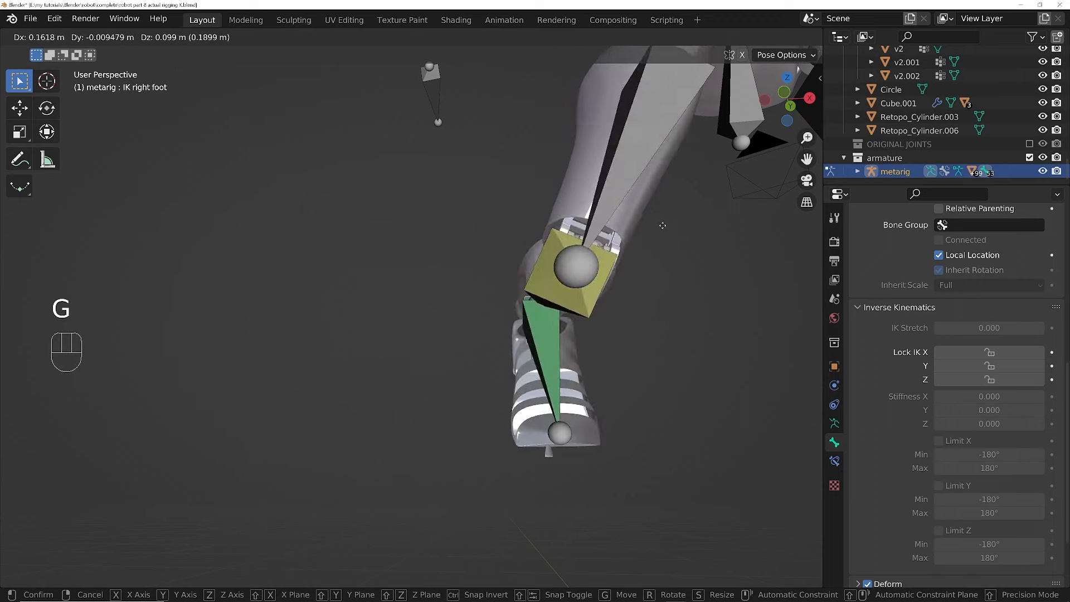
right_click(644, 334)
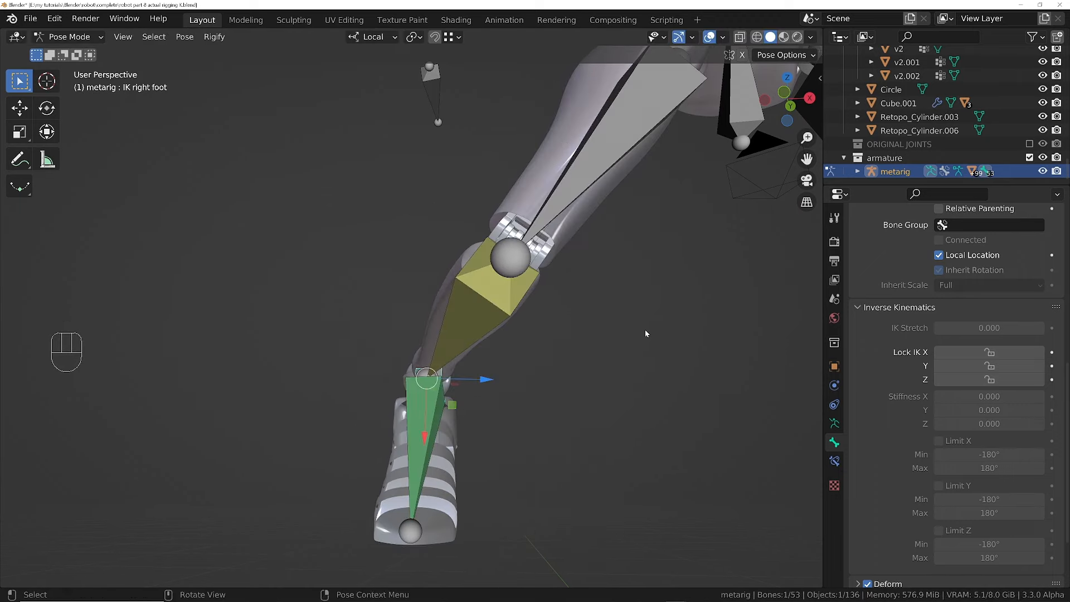
middle_click_drag(645, 334, 544, 191, "ctrl")
middle_click_drag(544, 191, 493, 200, "shift")
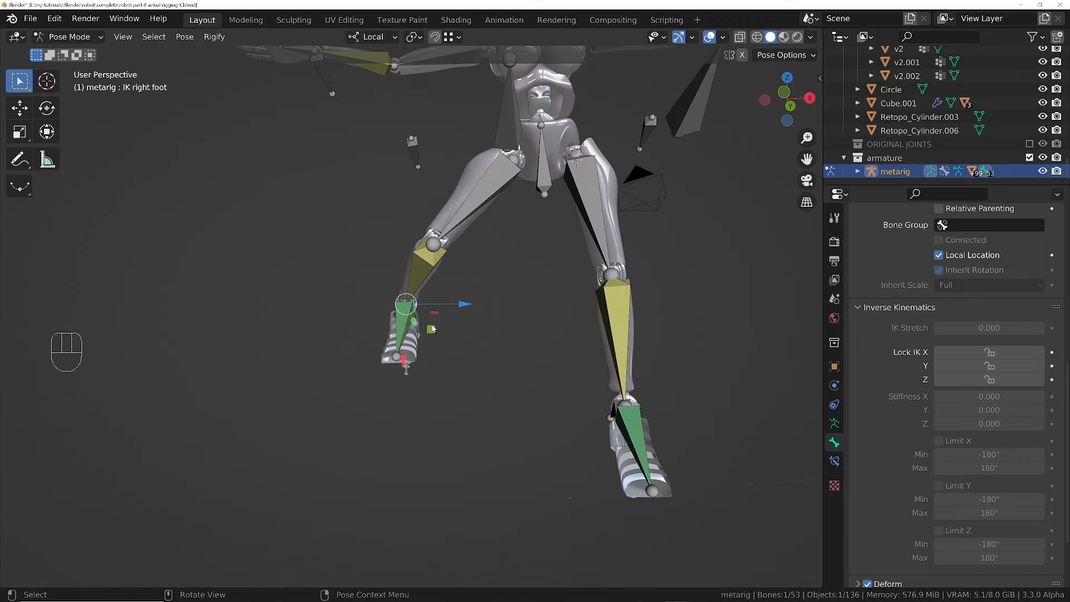
- Clear the location and rotation of the IK right foot bone
middle_click_drag(416, 306, 478, 324)
key("alt")
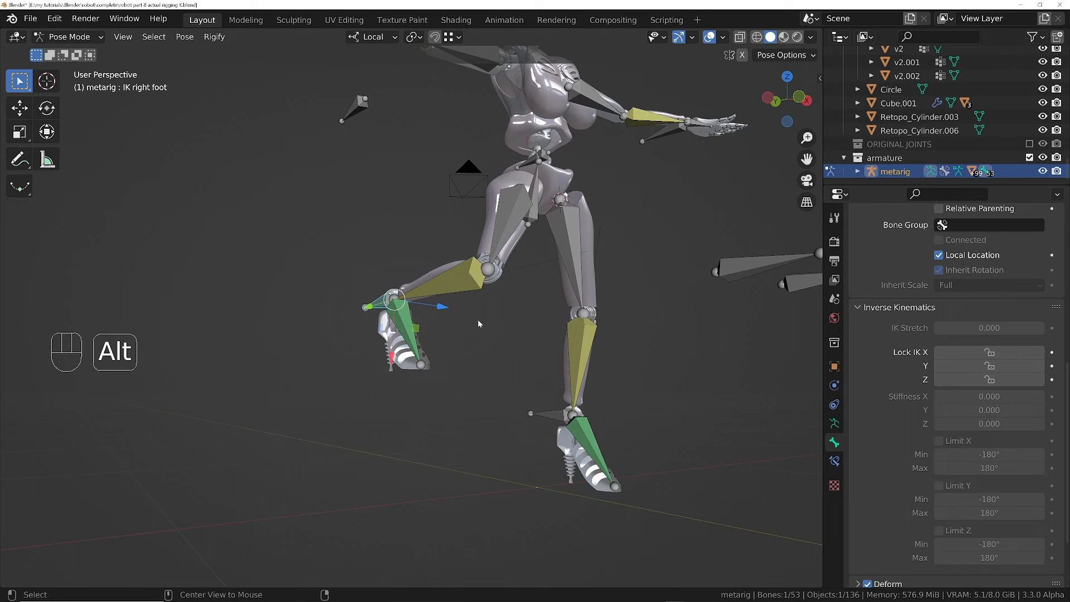
key("alt+g")
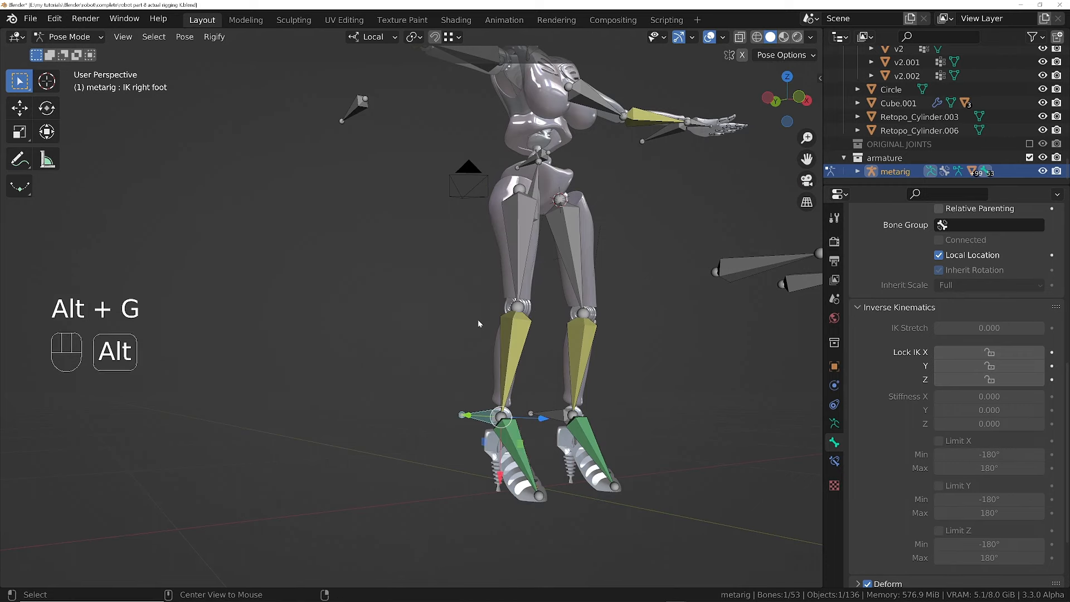
key("alt+r")
- Lock the X and Y IK axes of the shin.L bone
middle_click_drag(540, 325, 586, 319)
left_click(585, 321)
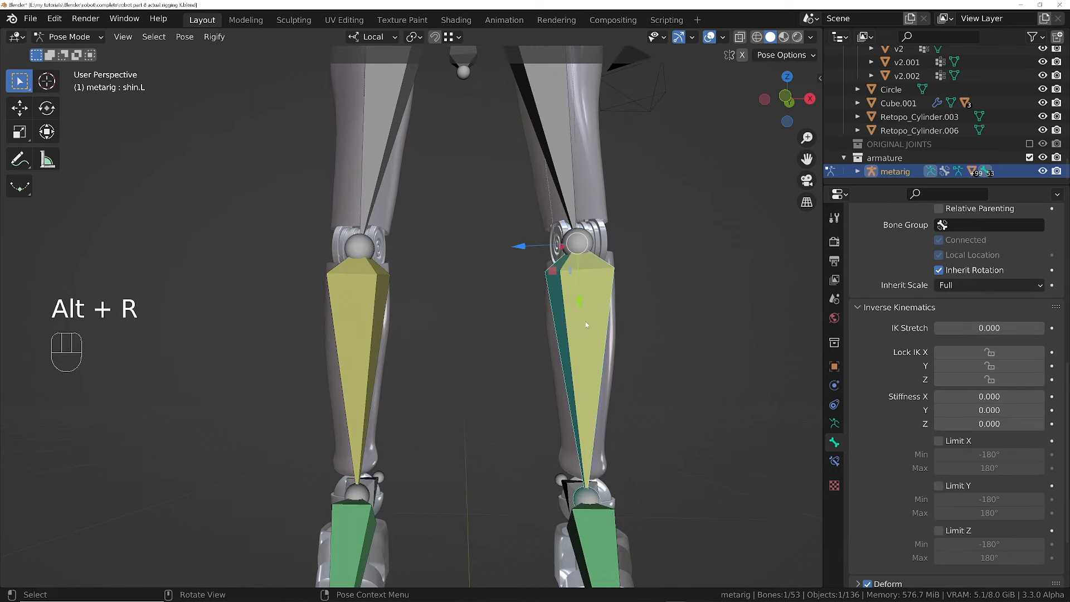
left_click(982, 352)
left_click(978, 366)
- Test-move the IK Left foot bone to check the left knee's bending, without keeping the move
middle_click_drag(608, 445, 599, 478, "ctrl")
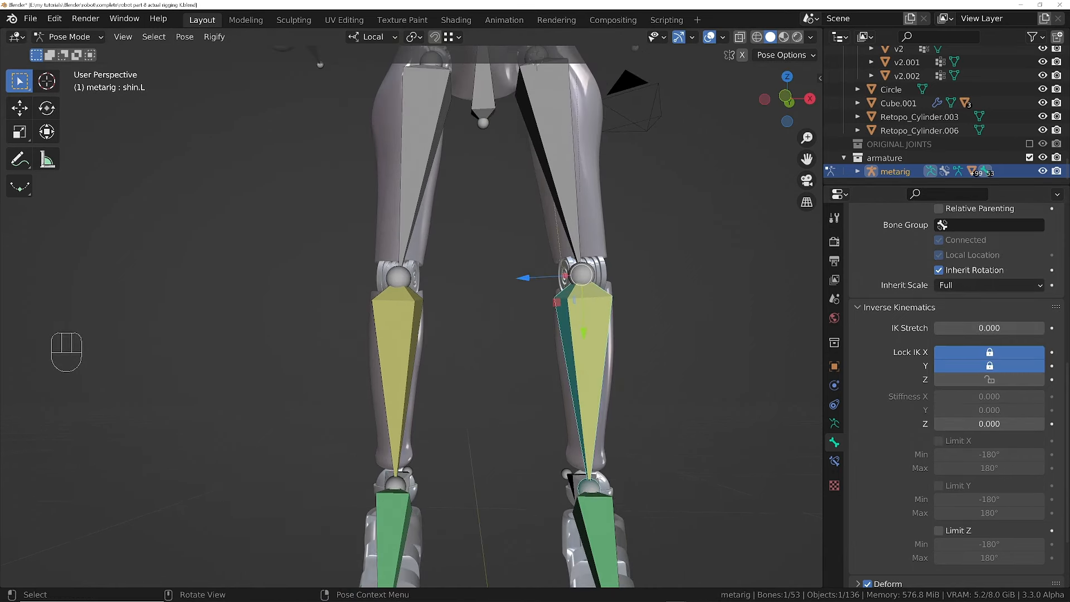
left_click(575, 479)
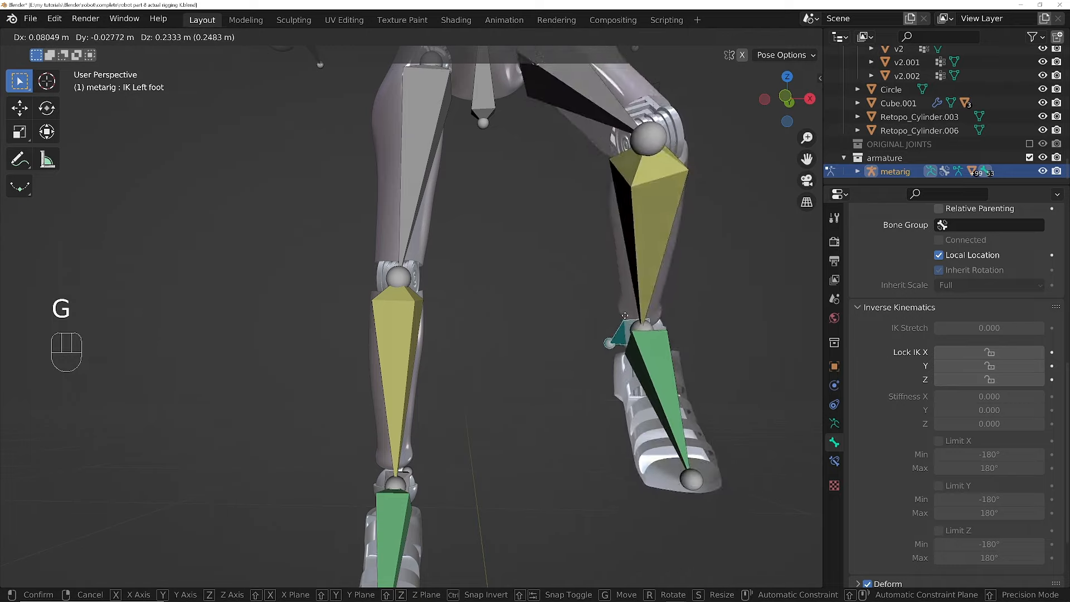
right_click(554, 363)
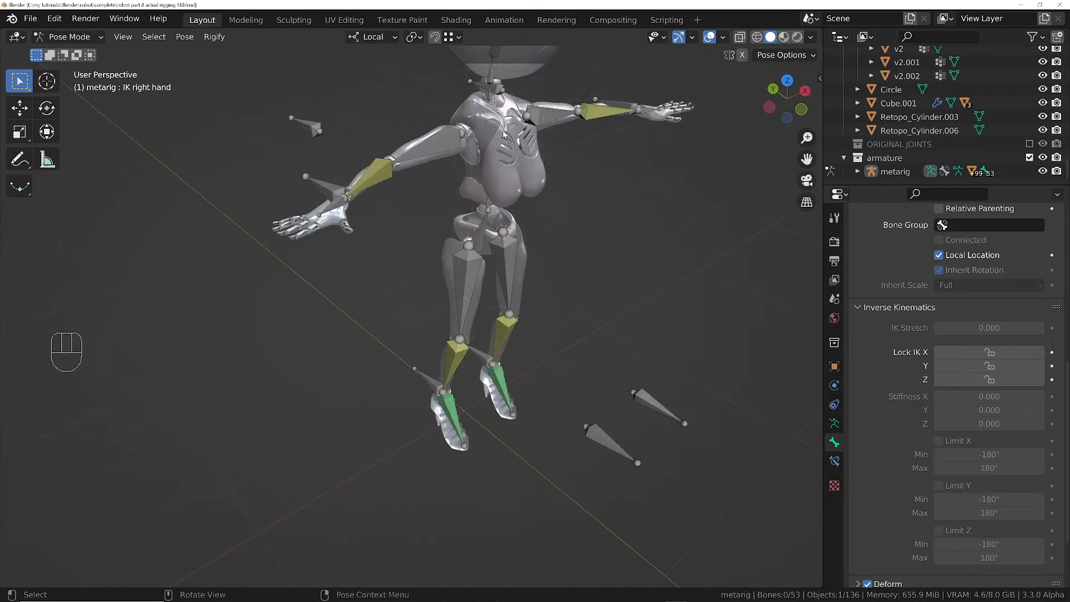
- Select the tip of head bone spine.006 in Edit Mode, and set the pivot point to Active Element and the orientation to Normal
middle_click_drag(502, 290, 482, 366)
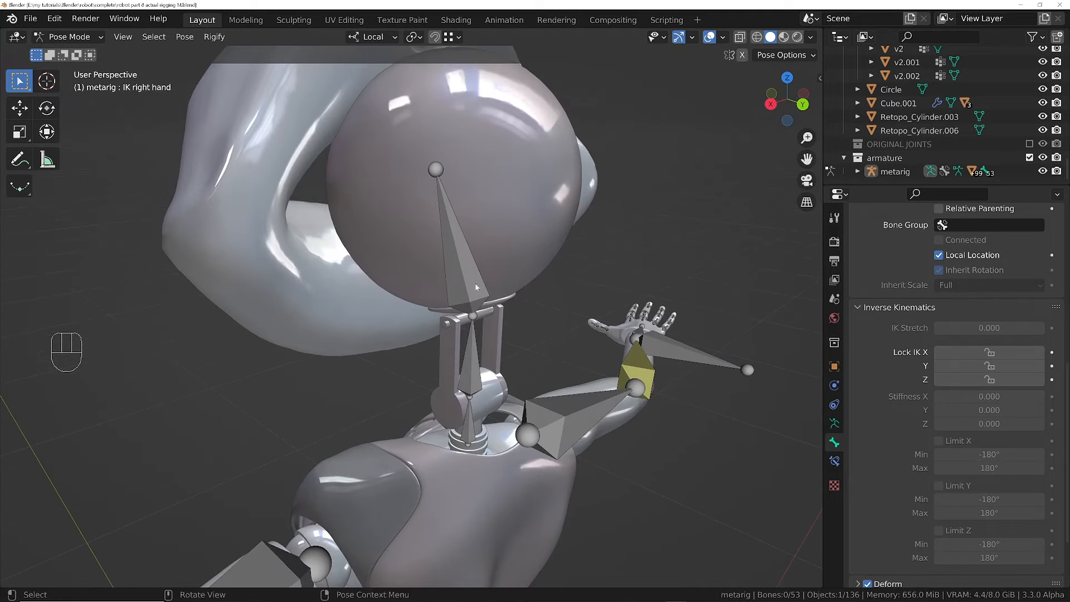
middle_click_drag(474, 275, 483, 305, "shift")
left_click(465, 271)
key("Tab")
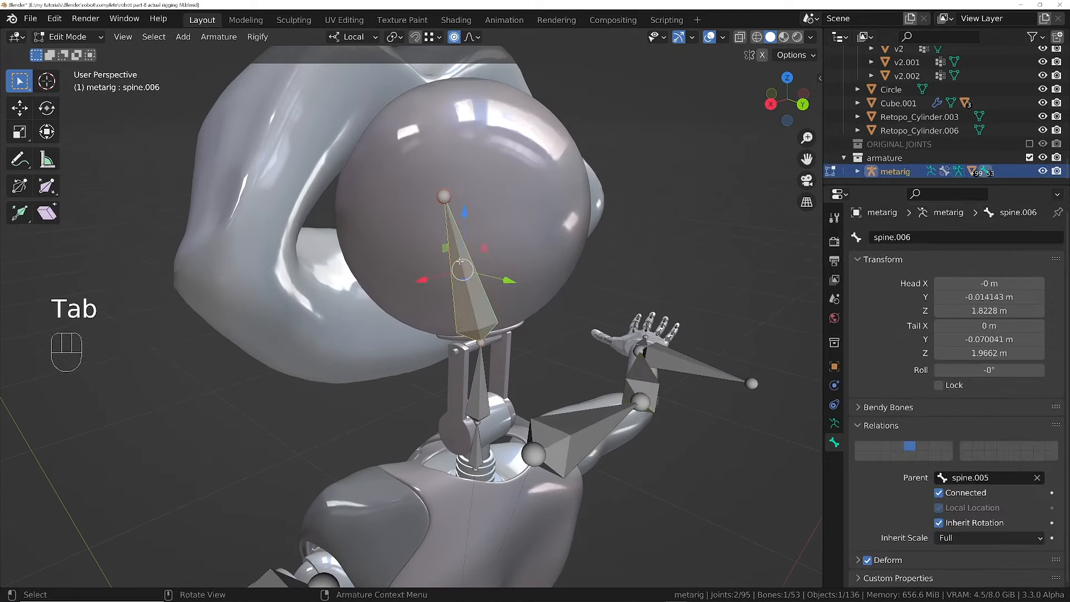
left_click(445, 191)
middle_click_drag(447, 225, 462, 245)
middle_click_drag(462, 245, 482, 287, "shift")
key("period")
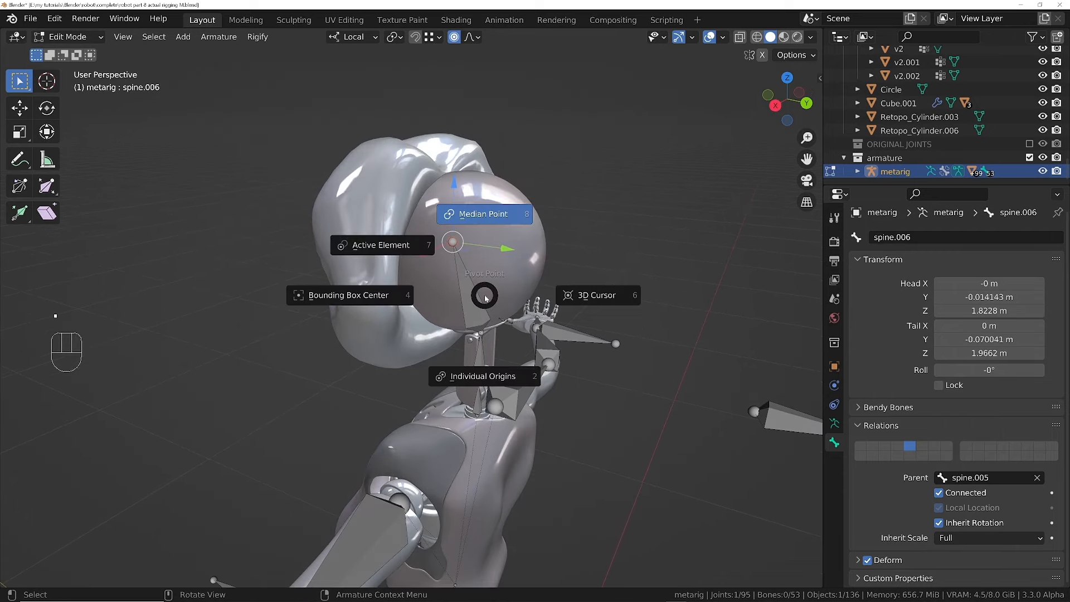
left_click(367, 244)
key("comma")
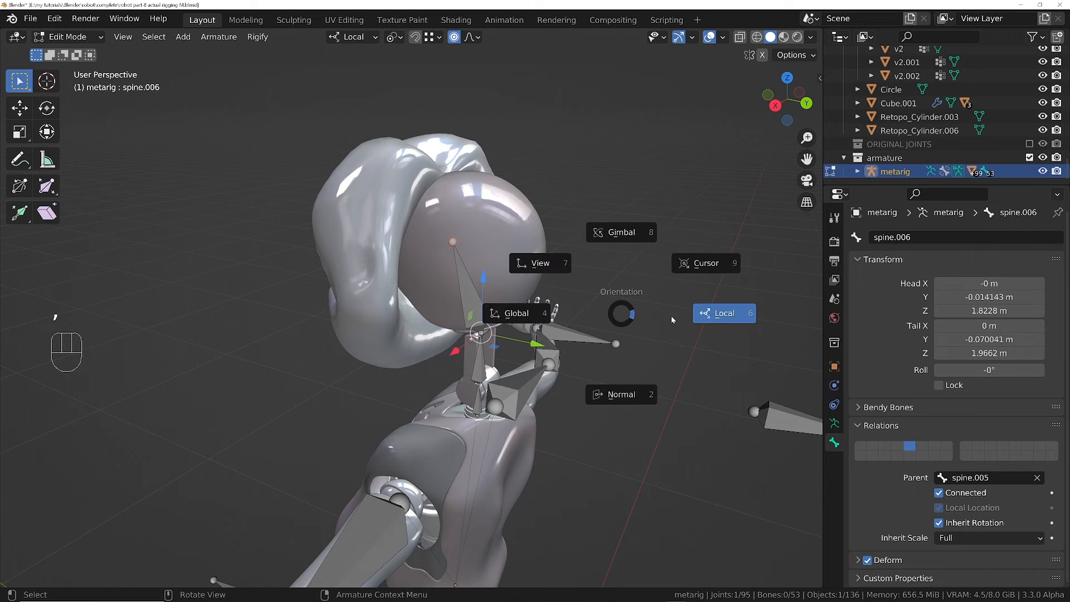
left_click(624, 399)
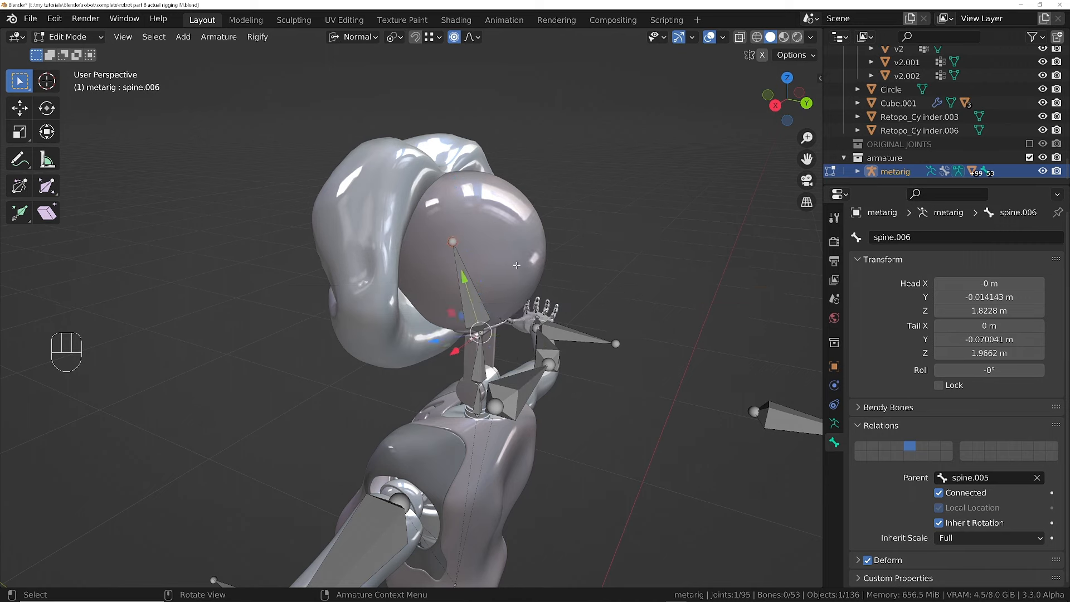
- Extrude a new bone about 0.11 m along the normal Y axis from the tip of spine.006
key("e")
key("y")
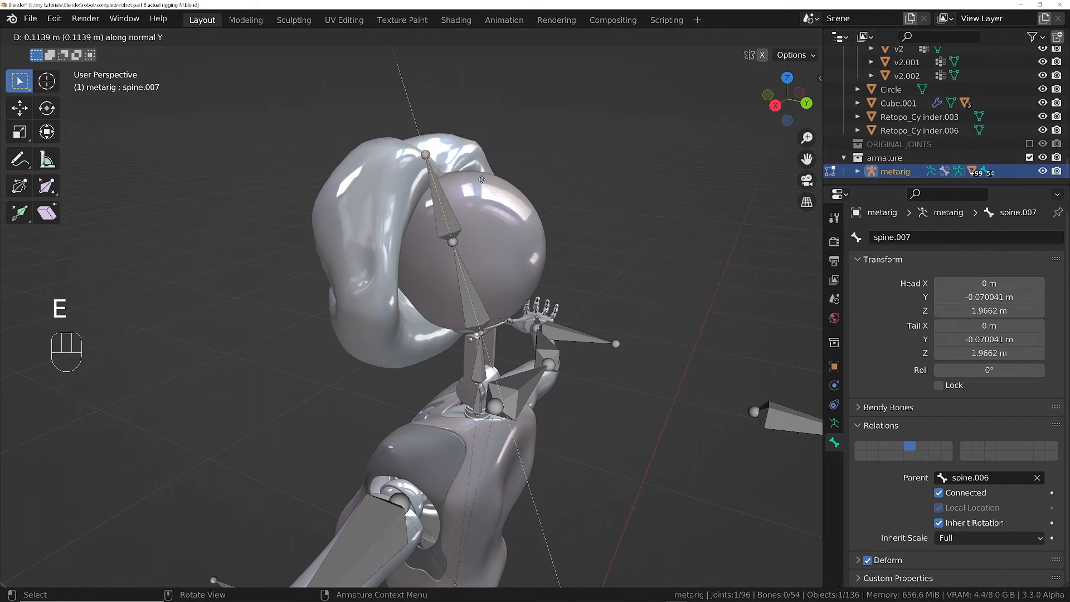
left_click(483, 184)
middle_click_drag(482, 184, 553, 329)
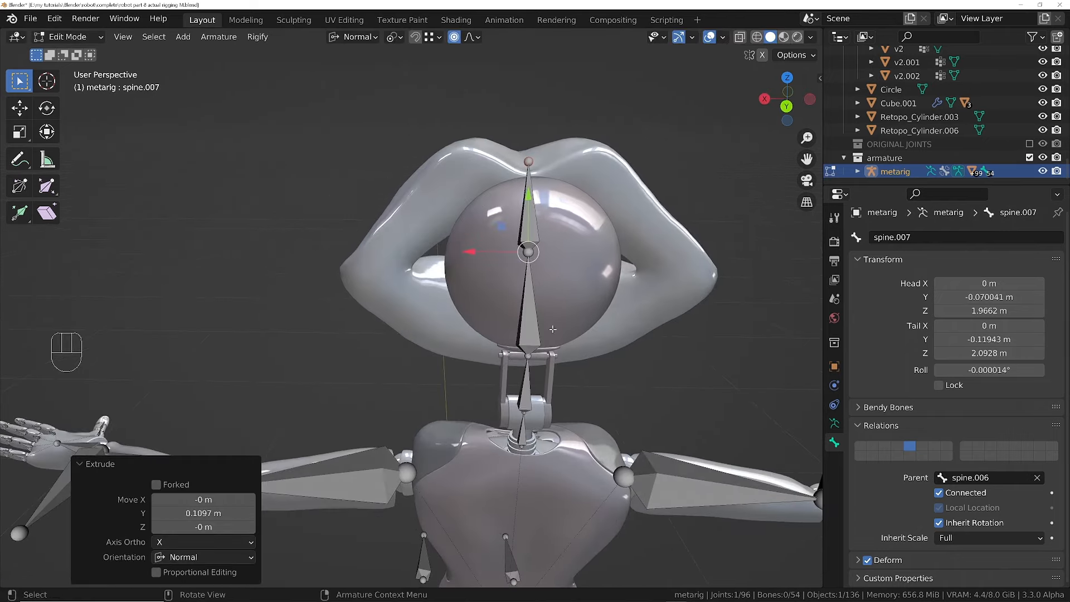
- Clear the parent of the extruded head bone spine.007
middle_click_drag(543, 282, 616, 293)
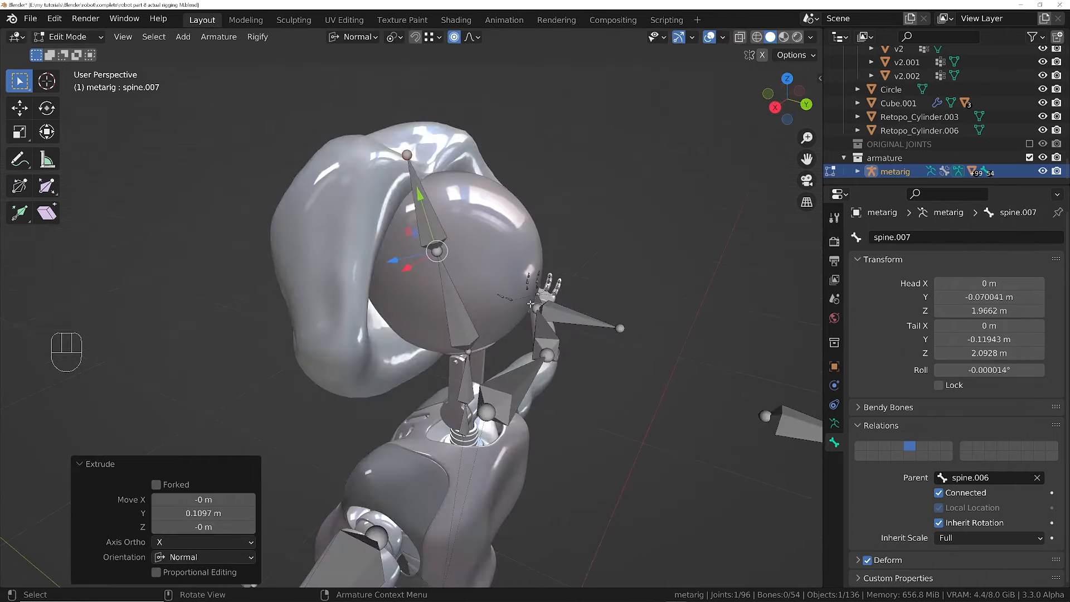
left_click(440, 232)
key("alt+p")
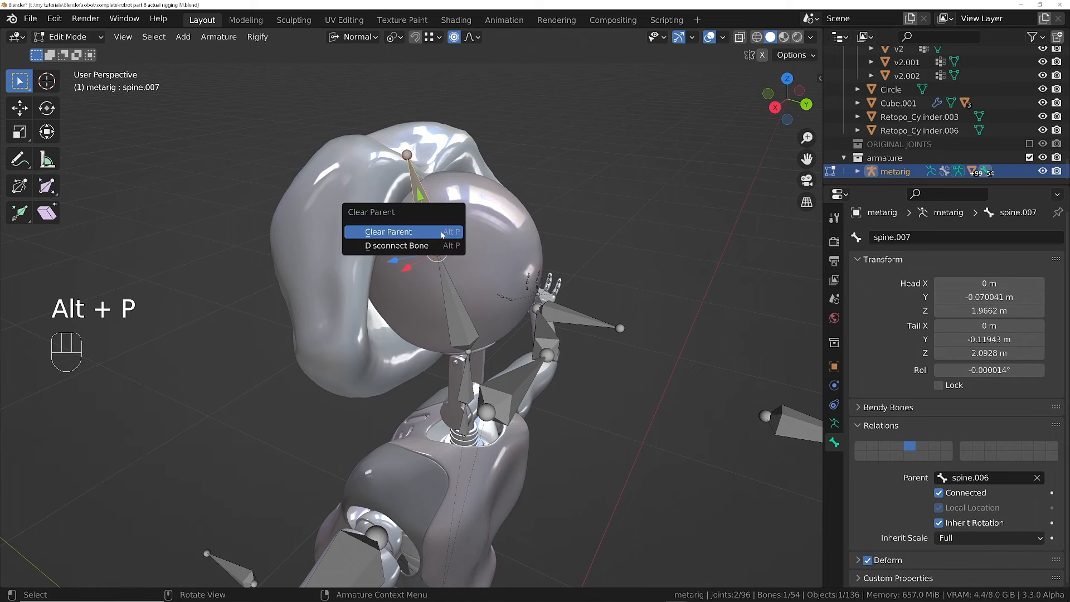
left_click(442, 233)
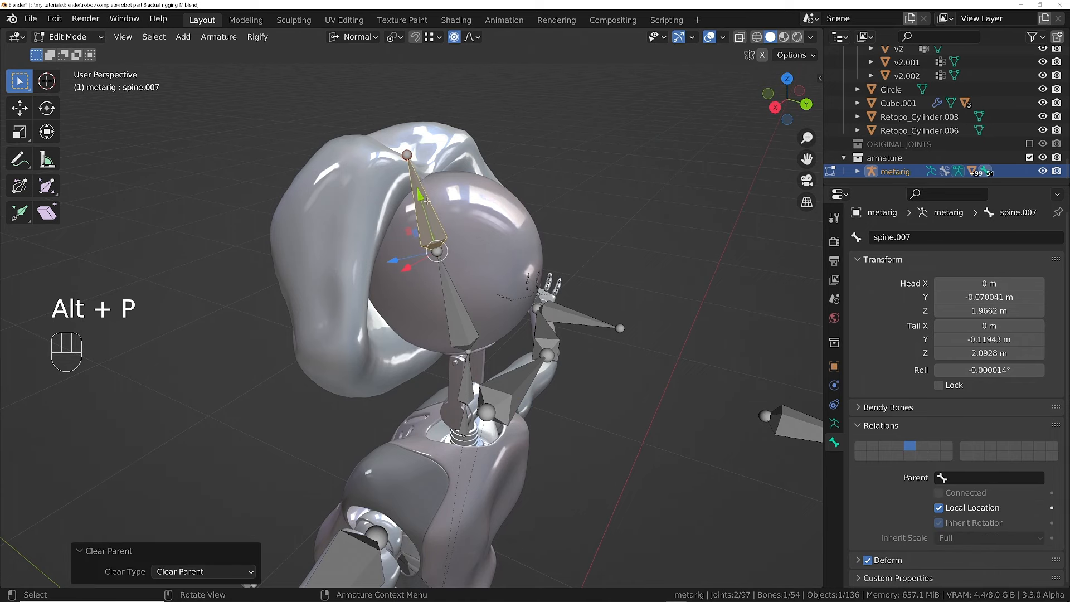
- In Pose Mode, add an IK constraint to spine.006 with spine.007 as its target
middle_click_drag(452, 313, 462, 234, "ctrl")
middle_click_drag(473, 267, 464, 298, "shift")
middle_click_drag(469, 305, 485, 302)
key("Tab")
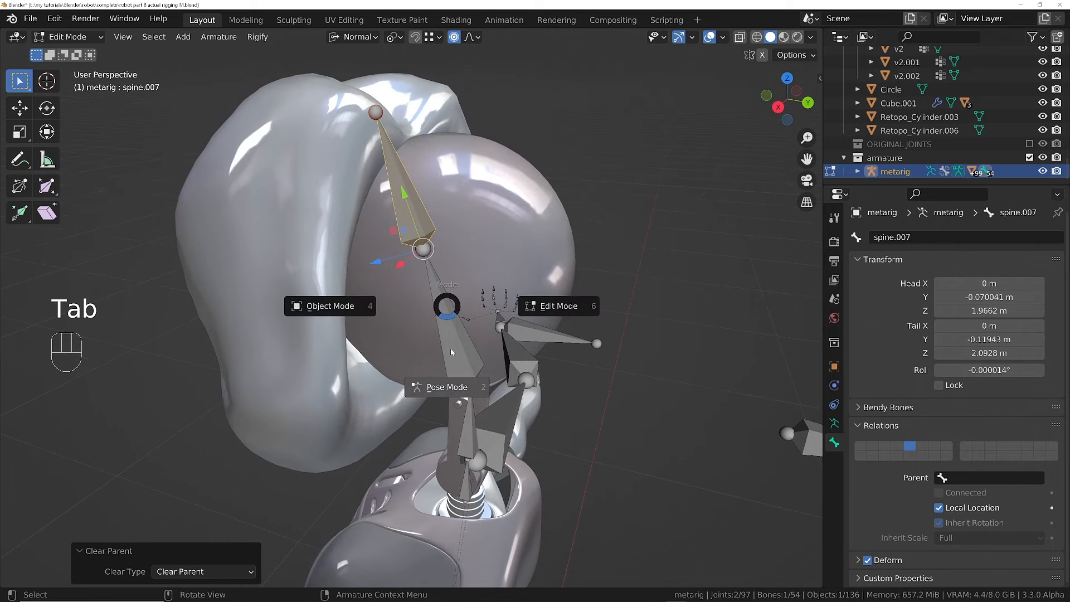
left_click(451, 389)
left_click(471, 355)
middle_click_drag(471, 355, 410, 302)
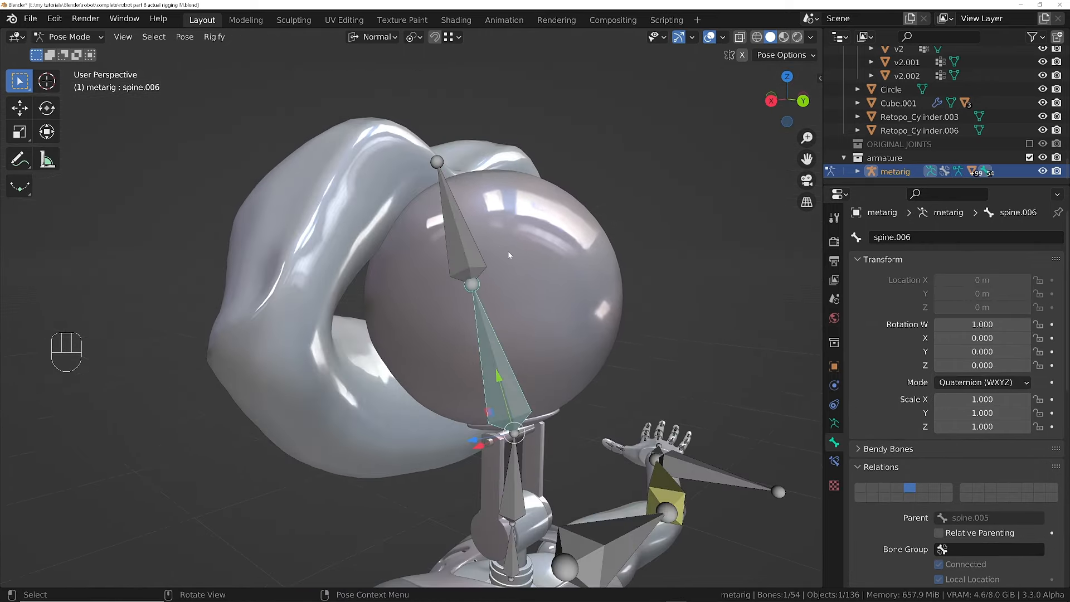
middle_click_drag(476, 252, 449, 183)
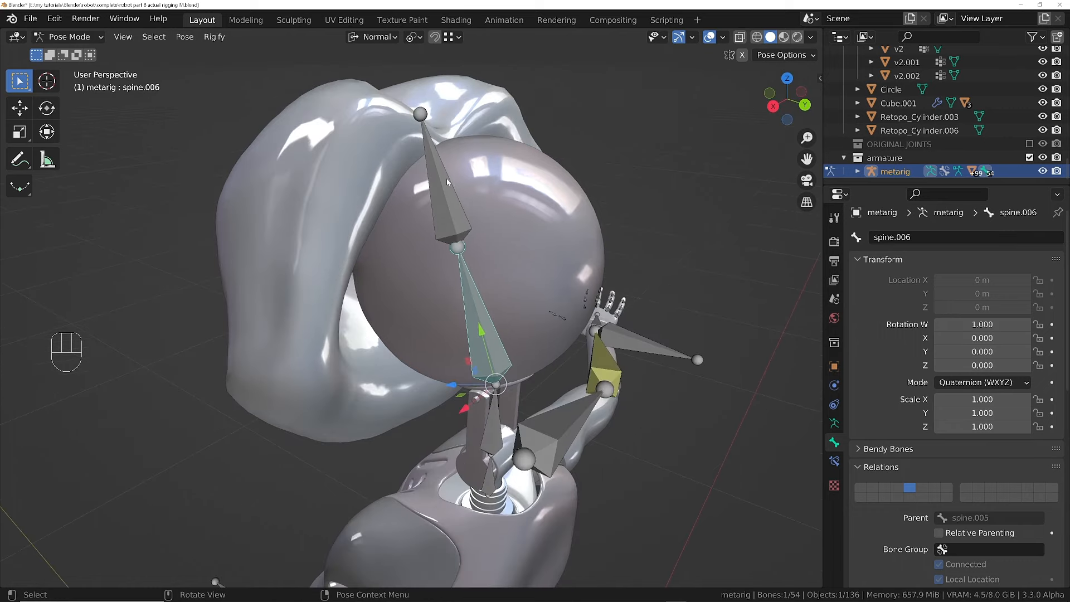
left_click(447, 179)
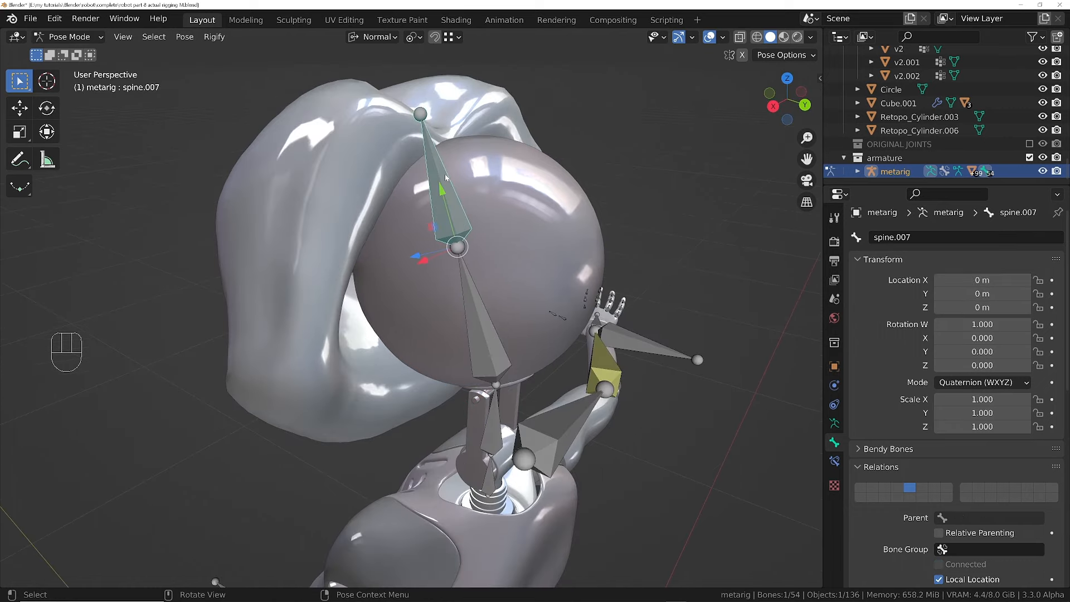
left_click(483, 321, "shift")
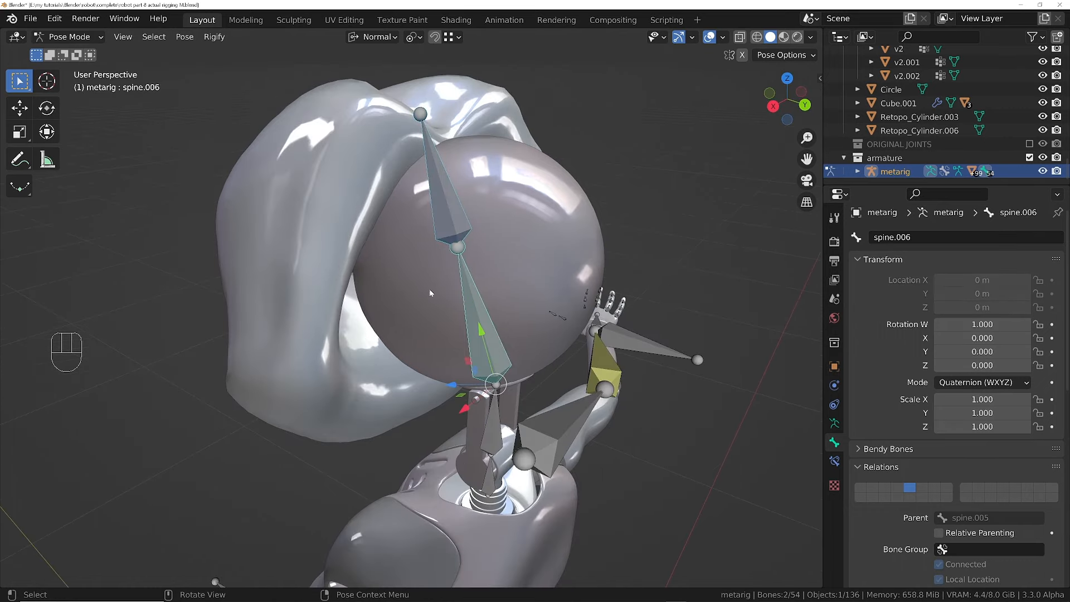
key("shift+i")
left_click(496, 324)
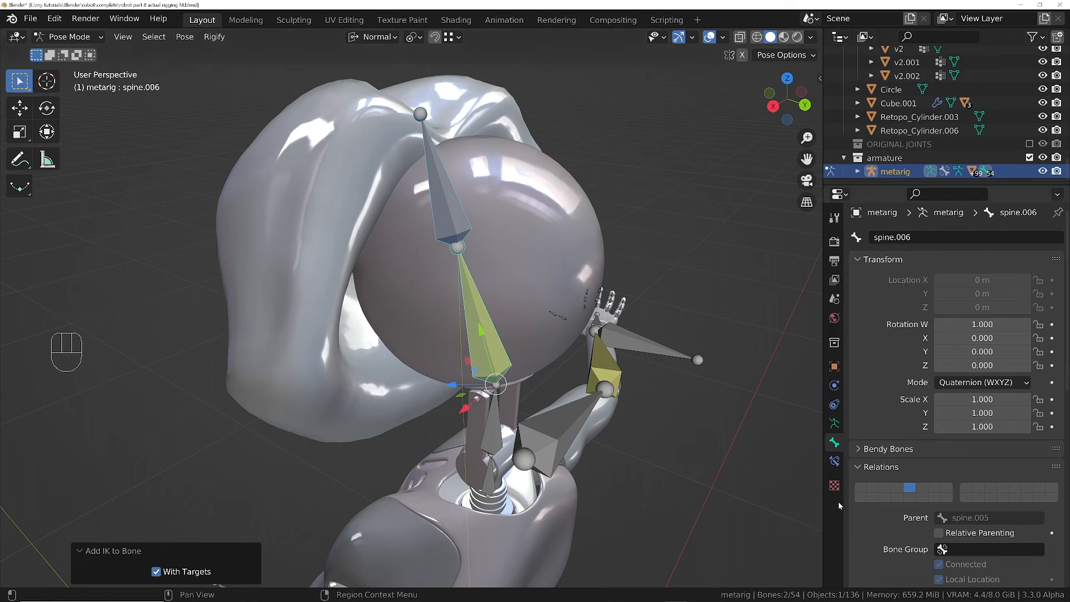
- Set the chain length of the IK constraint on spine.006 to 3
left_click(834, 462)
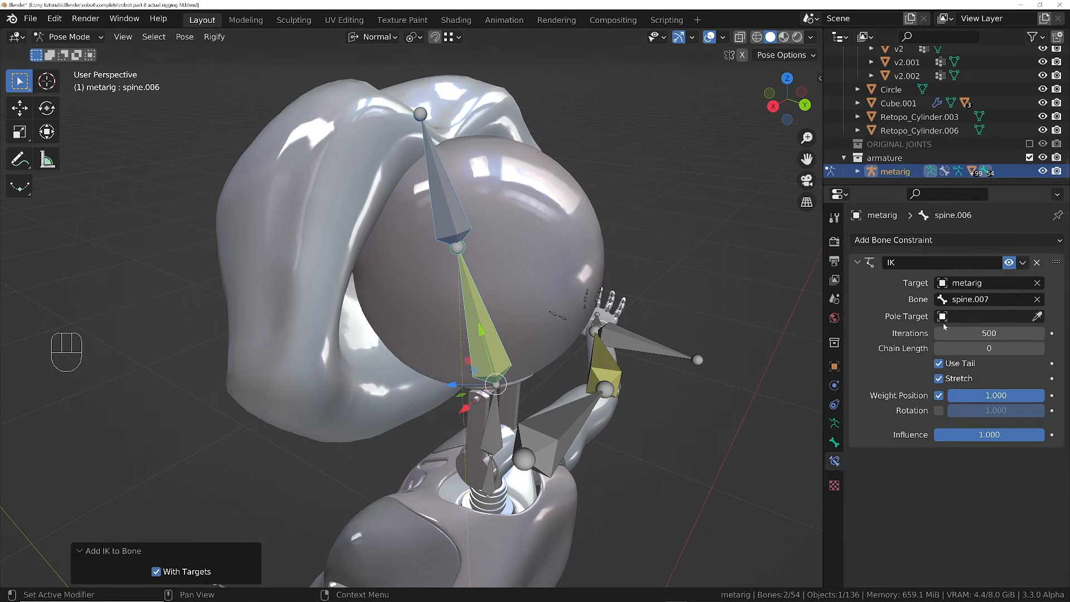
left_click(1040, 348)
left_click(1039, 348)
left_click(1040, 349)
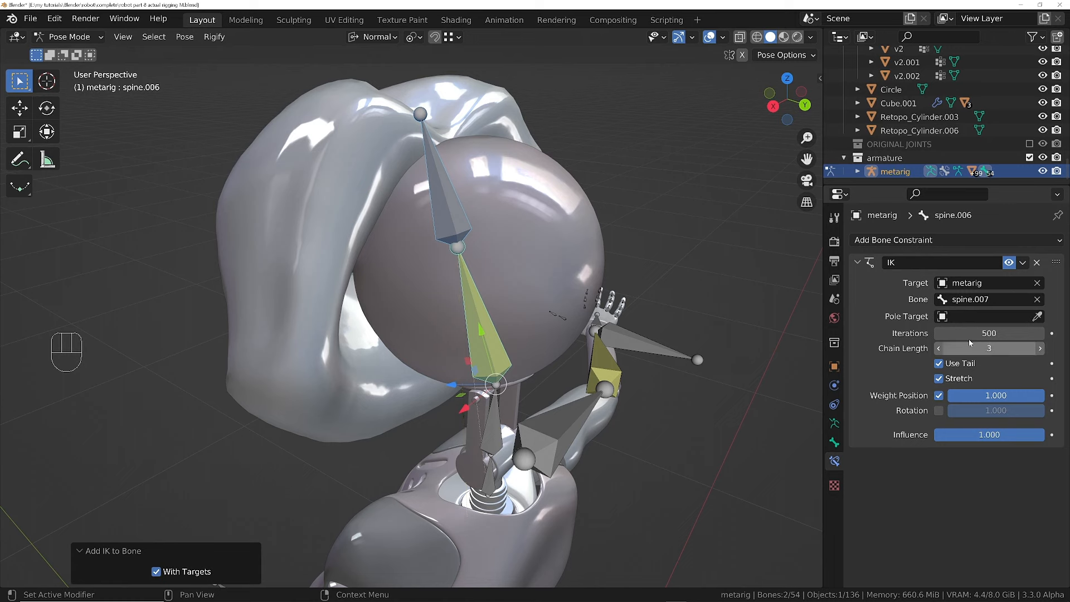
middle_click_drag(501, 383, 698, 419)
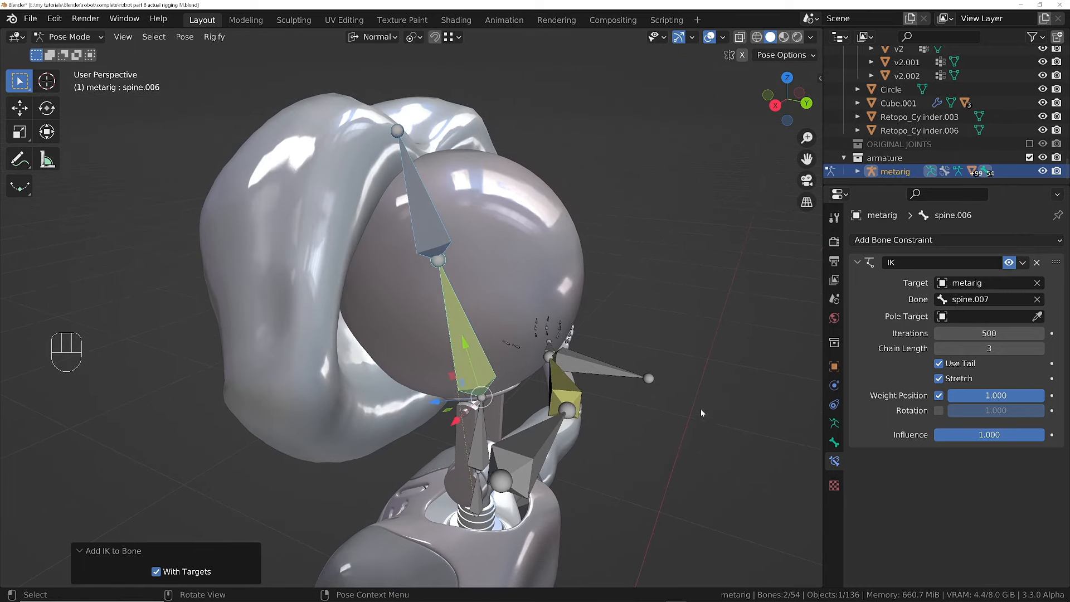
- Try moving the spine.007 control bone to test the IK chain of the neck
left_click(422, 207)
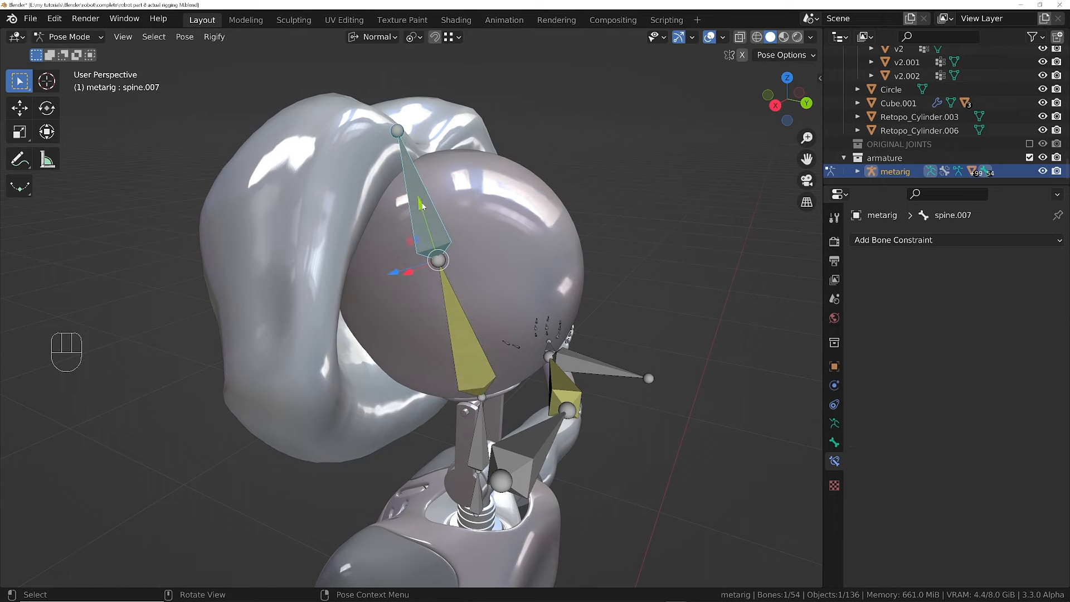
key("g")
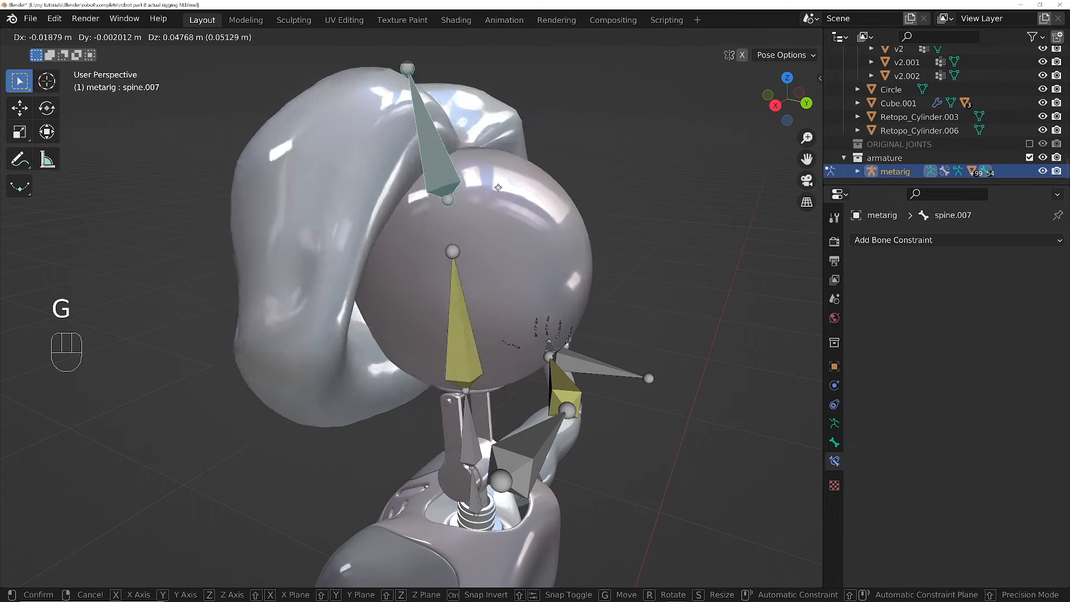
left_click(491, 296)
- Enable Rotation in the IK constraint of the spine.006 bone
left_click(467, 338)
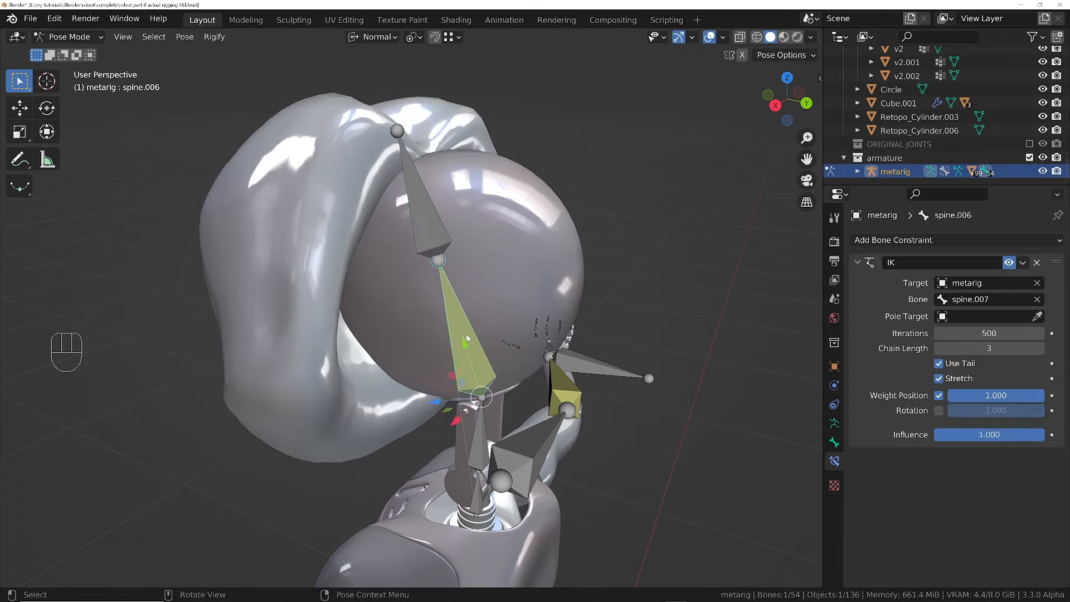
left_click(939, 410)
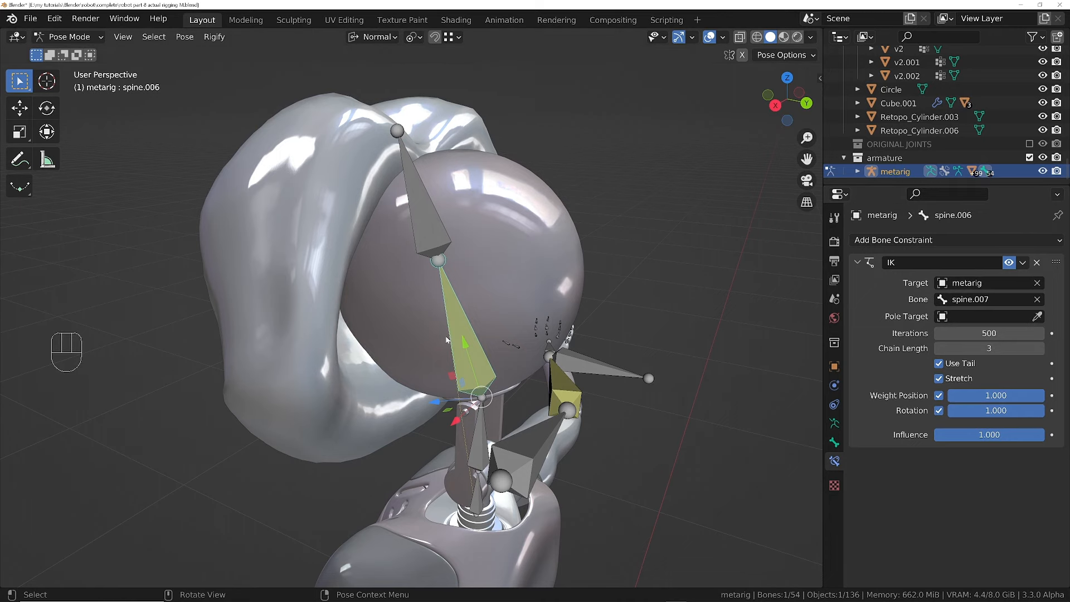
middle_click_drag(476, 273, 476, 186)
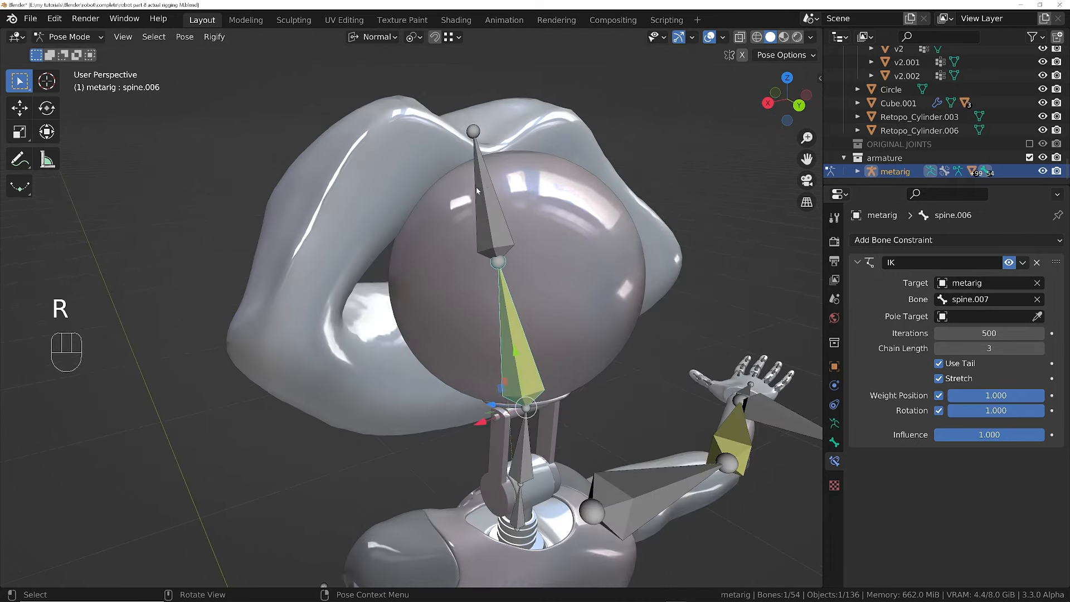
- Try rotating the spine.007 control bone around its Y axis to test how the head and neck follow
left_click(476, 186)
key("r")
key("y")
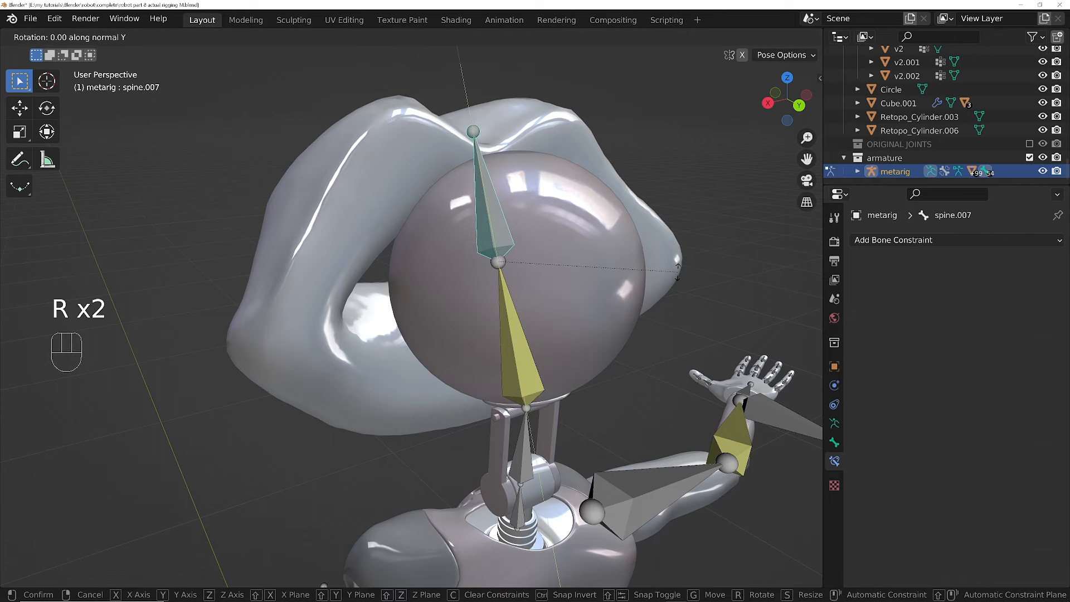
right_click(617, 236)
middle_click_drag(597, 377, 546, 371)
middle_click_drag(584, 477, 584, 449, "ctrl")
middle_click_drag(584, 449, 498, 359, "shift")
middle_click_drag(497, 391, 530, 393)
key("r")
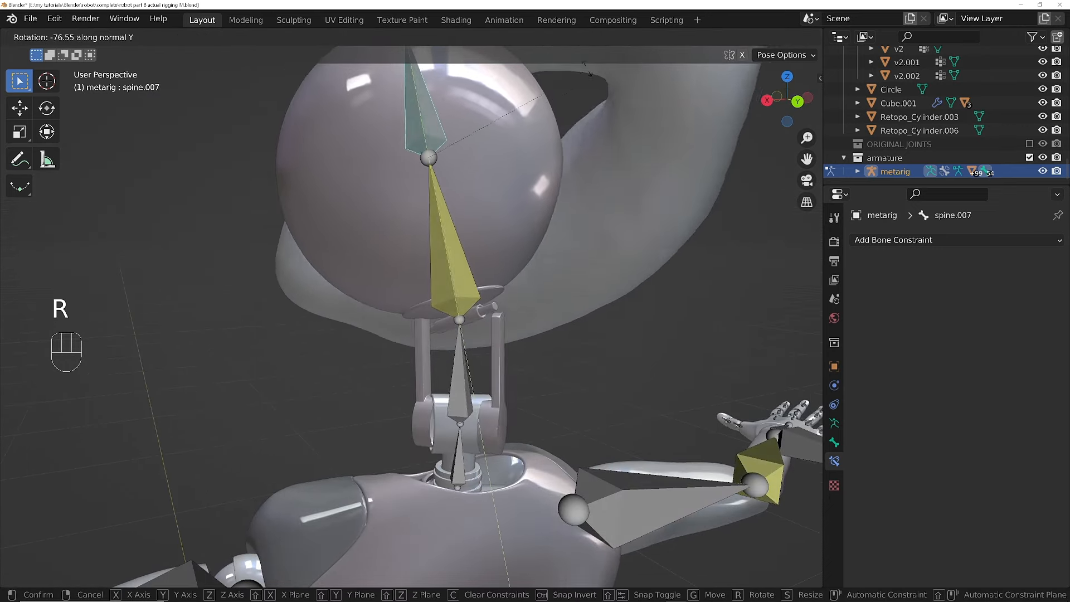
right_click(461, 342)
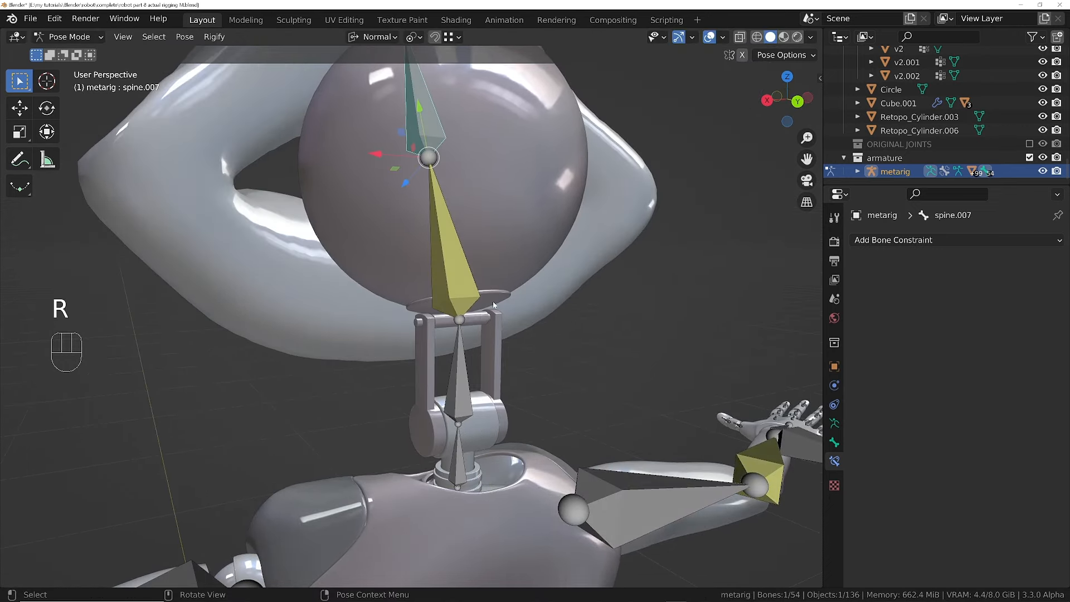
- Move the spine.007 control bone by about 0.045 m in X, -0.025 m in Y and -0.019 m in Z
middle_click_drag(495, 351, 522, 353)
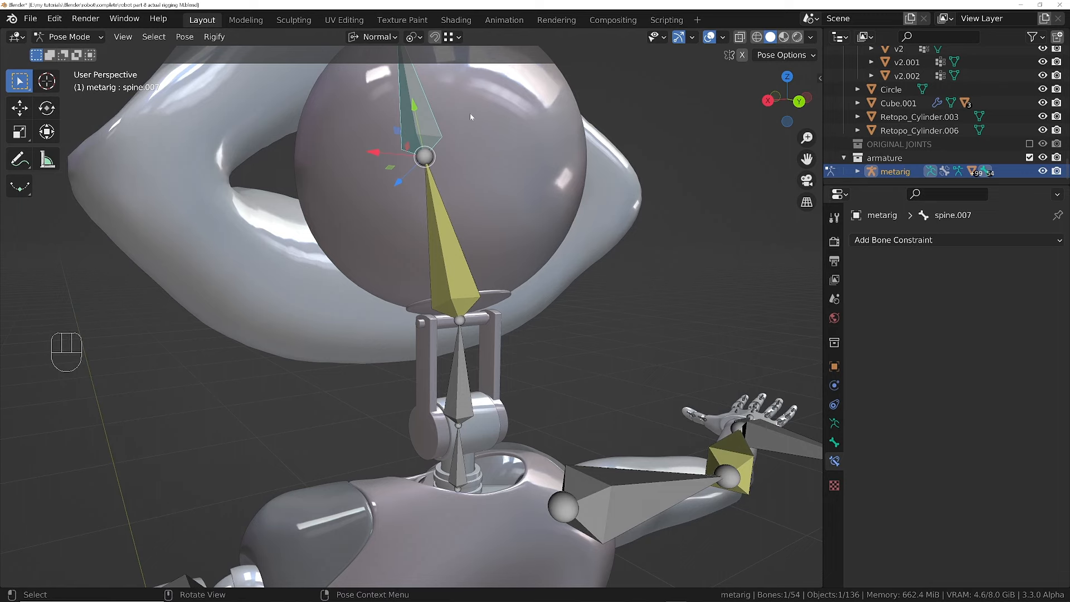
key("g")
left_click(473, 428)
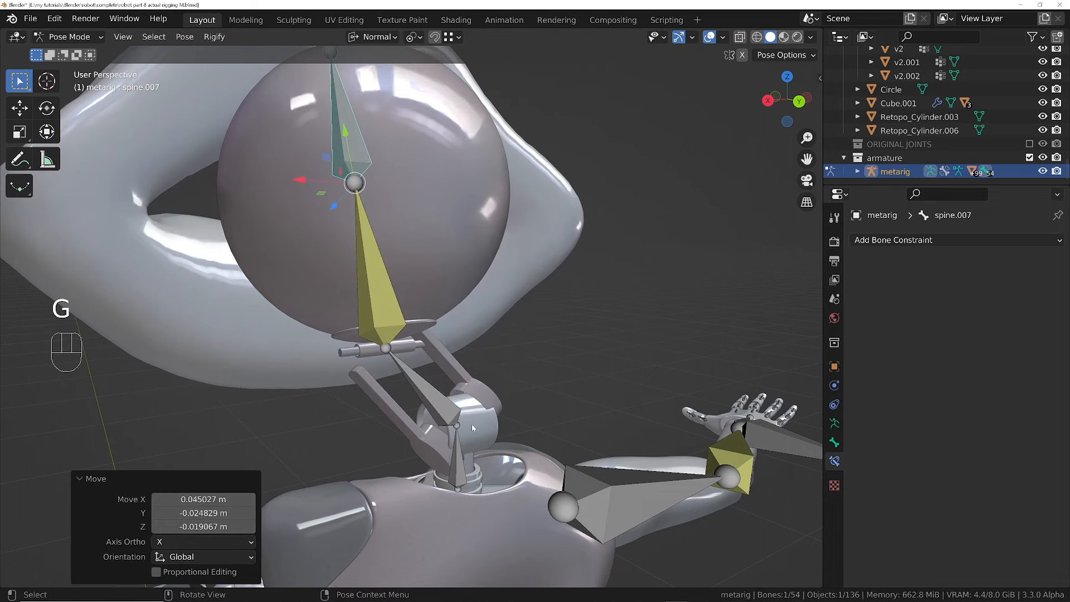
middle_click_drag(459, 391, 405, 273, "ctrl")
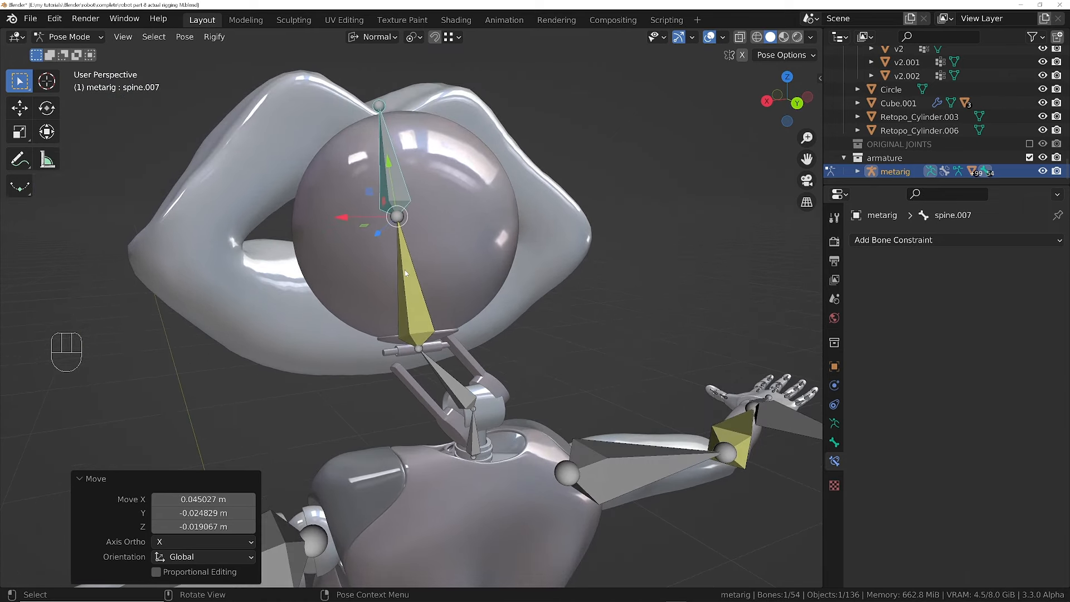
- Display the Inverse Kinematics settings of the spine.006 bone and switch the transform orientation to Local
left_click(406, 273, "shift")
key("shift+i")
left_click(834, 442)
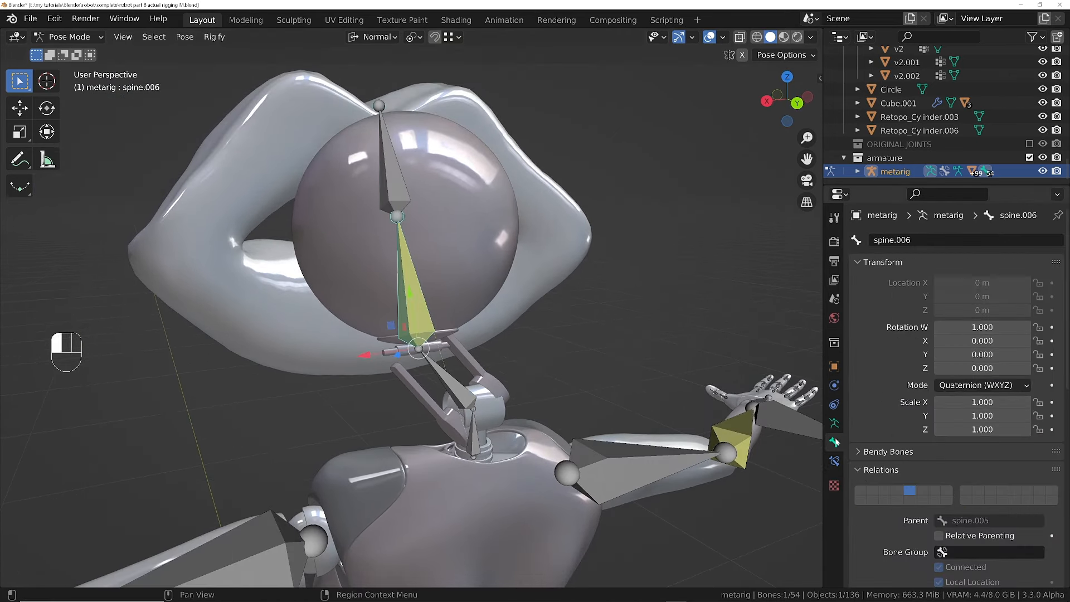
scroll(956, 391, "down", 10)
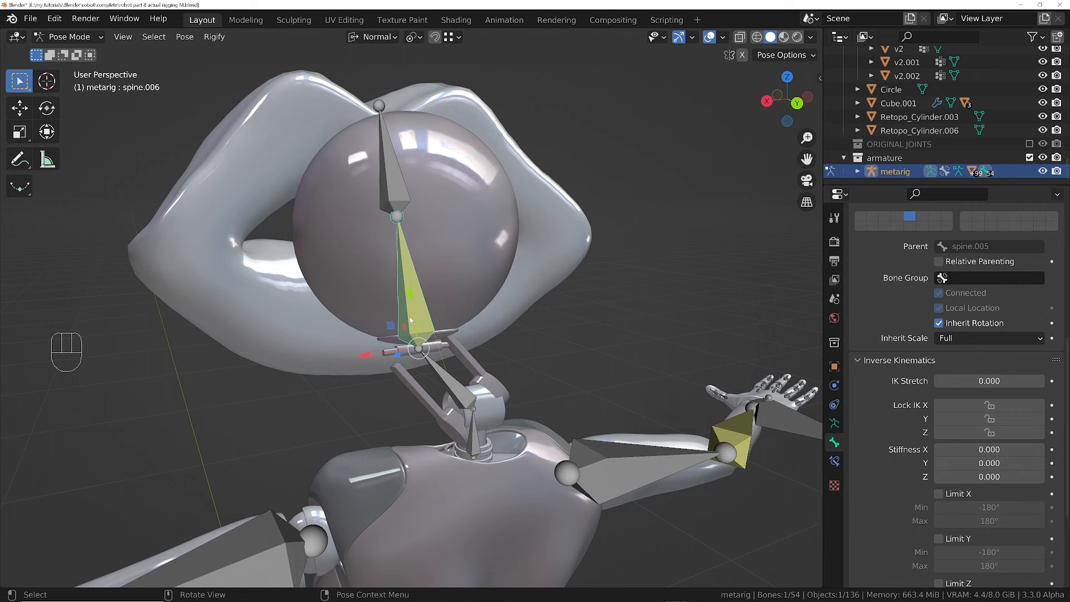
middle_click_drag(411, 320, 458, 334)
left_click(374, 38)
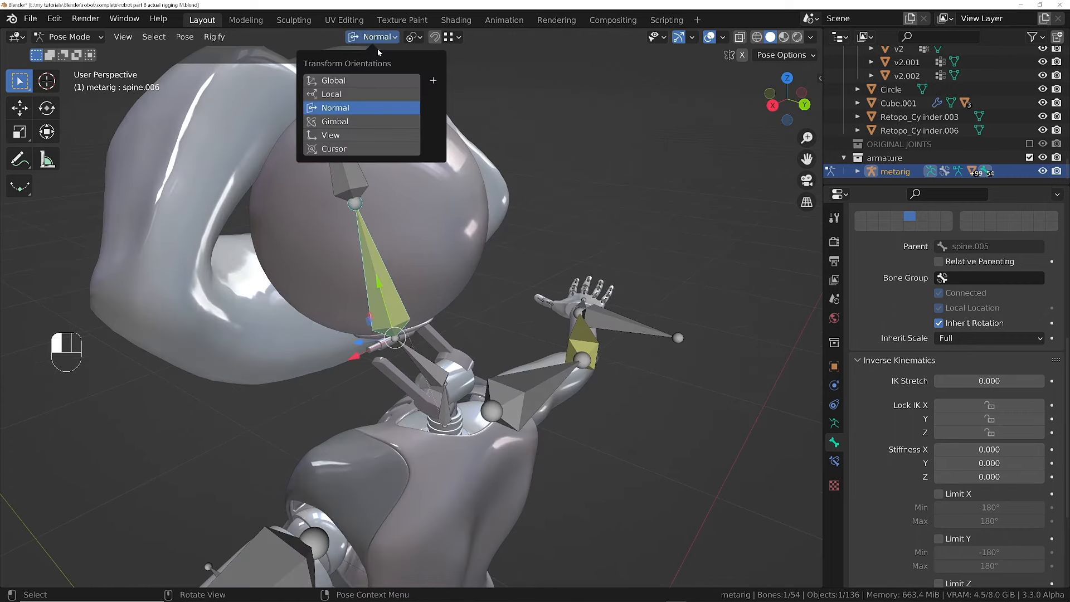
left_click(341, 95)
mouse_move(393, 332)
middle_mouse_down()
mouse_move(432, 313)
mouse_move(394, 334)
middle_mouse_up()
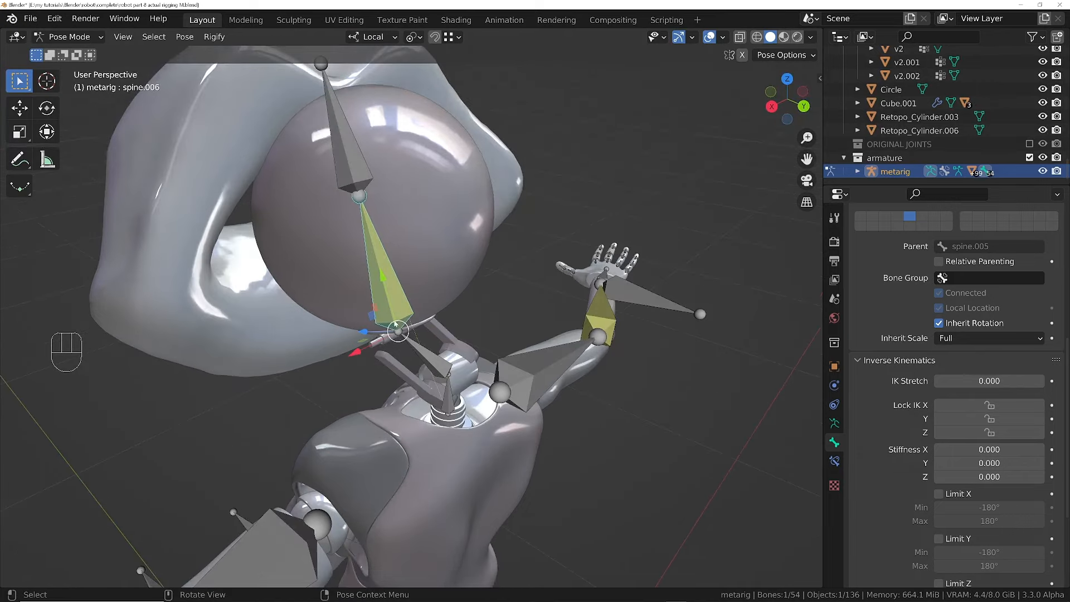
- Lock the IK rotation of the spine.006 bone on the Y and Z axes
middle_click_drag(394, 297, 382, 306)
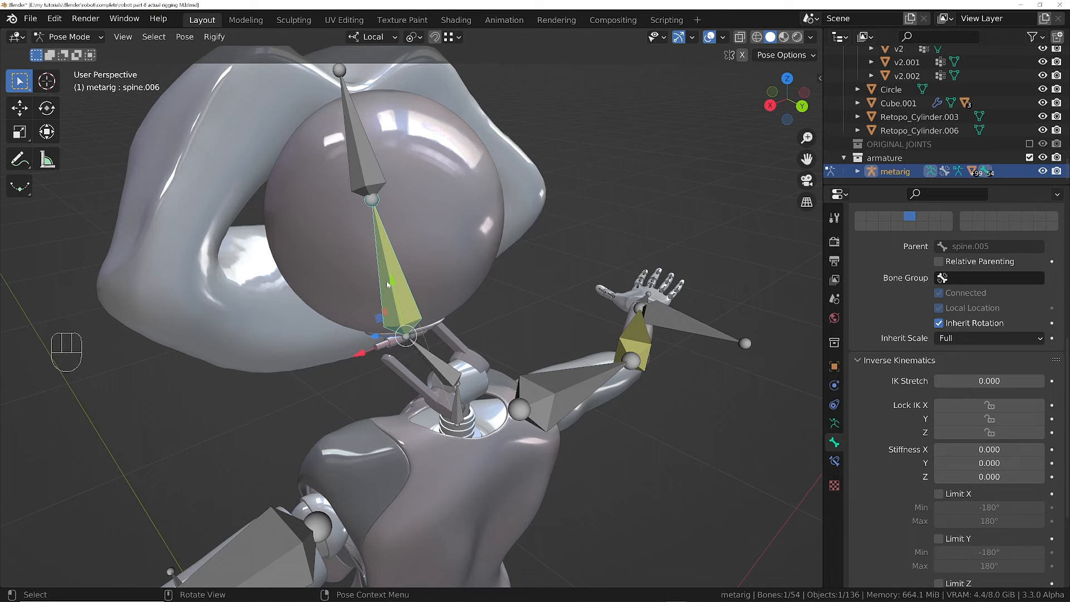
left_click_drag(984, 433, 989, 419)
middle_click_drag(439, 280, 382, 329)
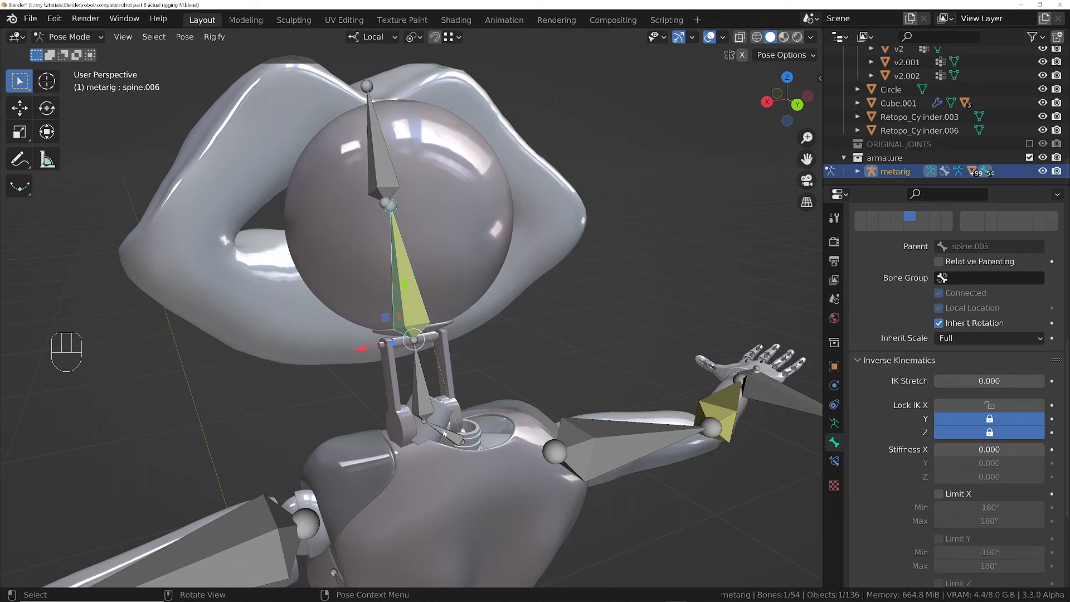
- Lock the IK rotation of the spine.005 neck bone on the Y and Z axes
left_click(425, 396)
middle_click_drag(426, 395, 815, 374)
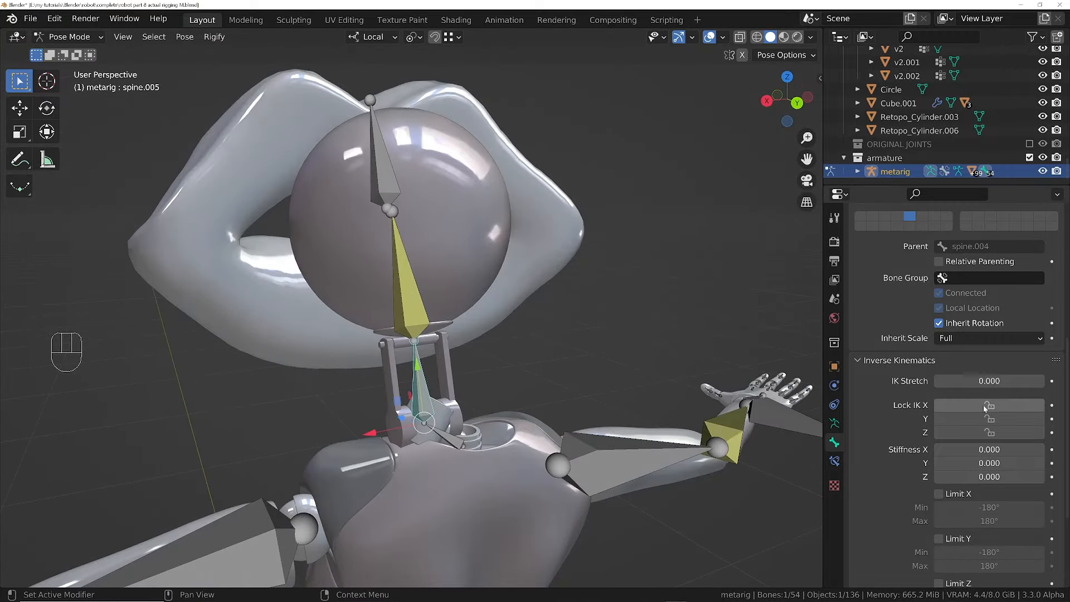
left_click(984, 420)
left_click(978, 431)
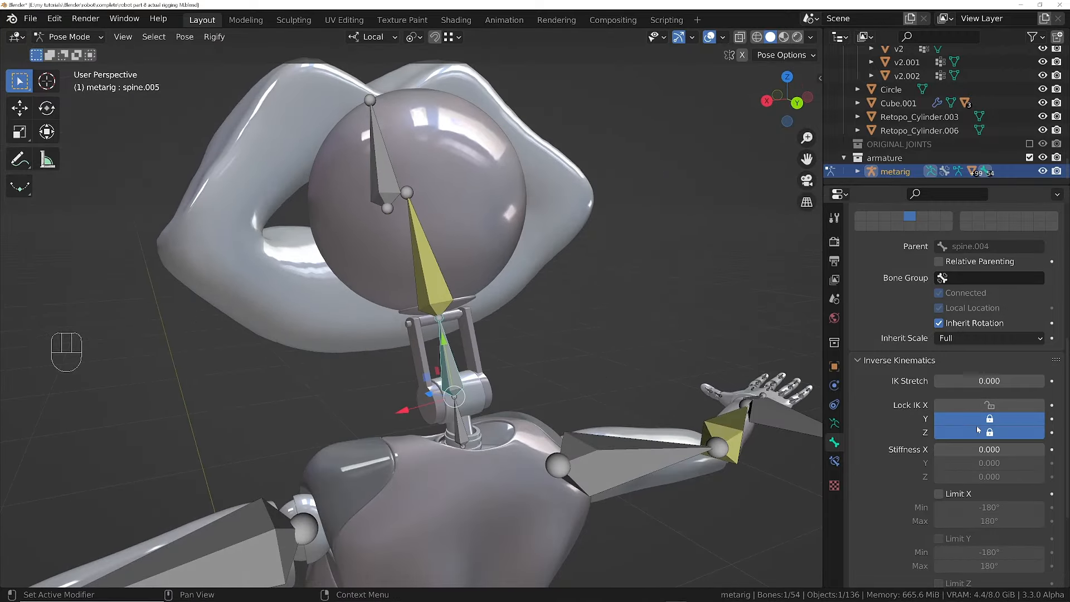
- Lock the IK rotation of the spine.004 bone at the neck base on the X and Z axes
left_click(468, 422)
middle_click_drag(468, 422, 462, 397, "ctrl")
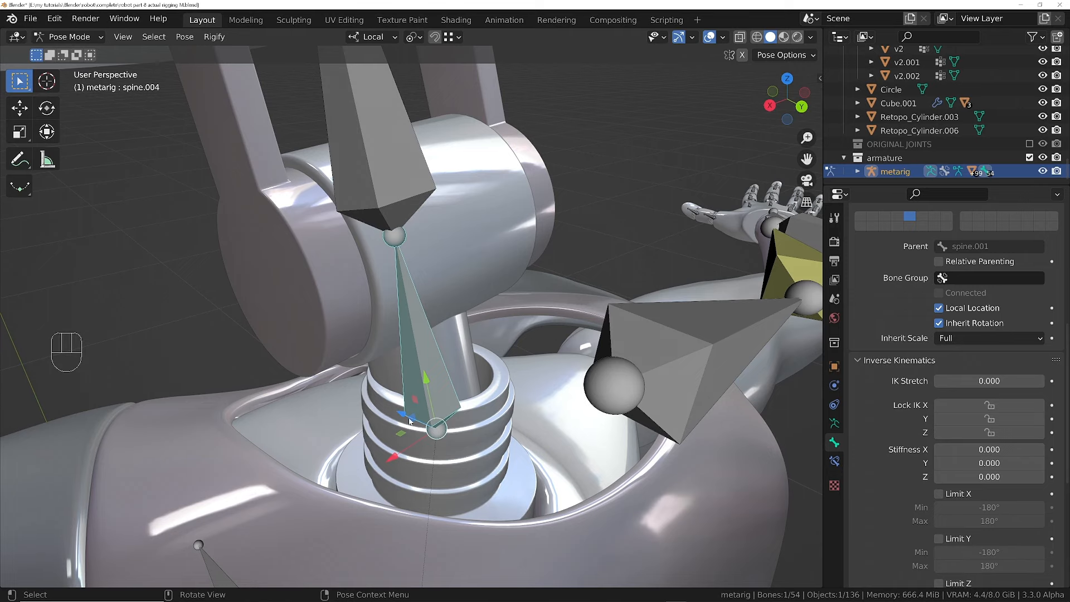
left_click(997, 433)
left_click(998, 406)
- Try moving the spine.007 control bone sideways to test the locked neck joints
middle_click_drag(502, 267, 468, 368, "ctrl")
middle_click_drag(459, 114, 424, 184, "shift")
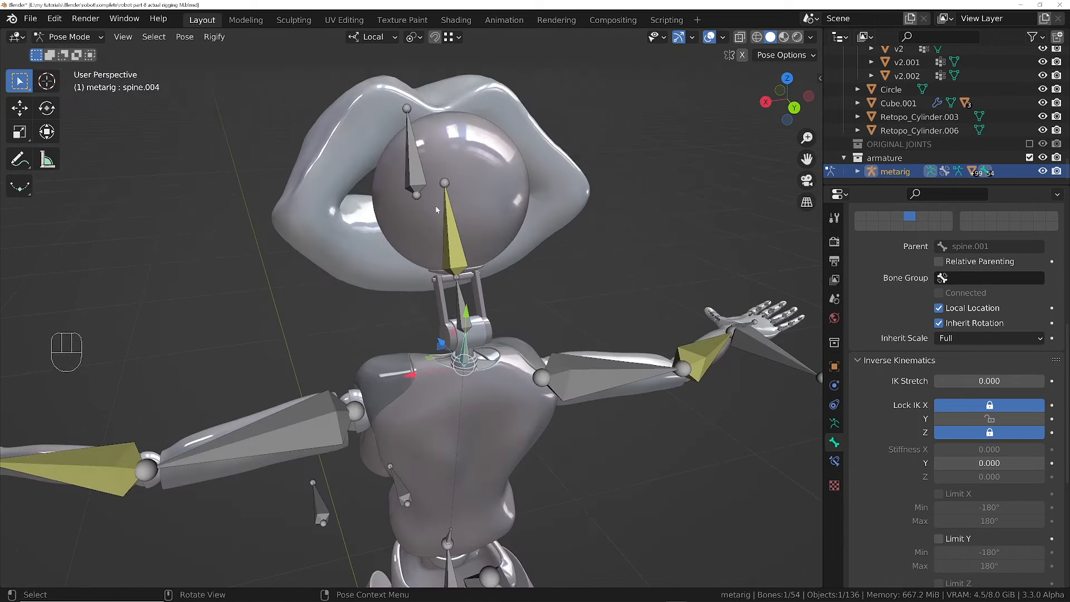
left_click(412, 176)
key("g")
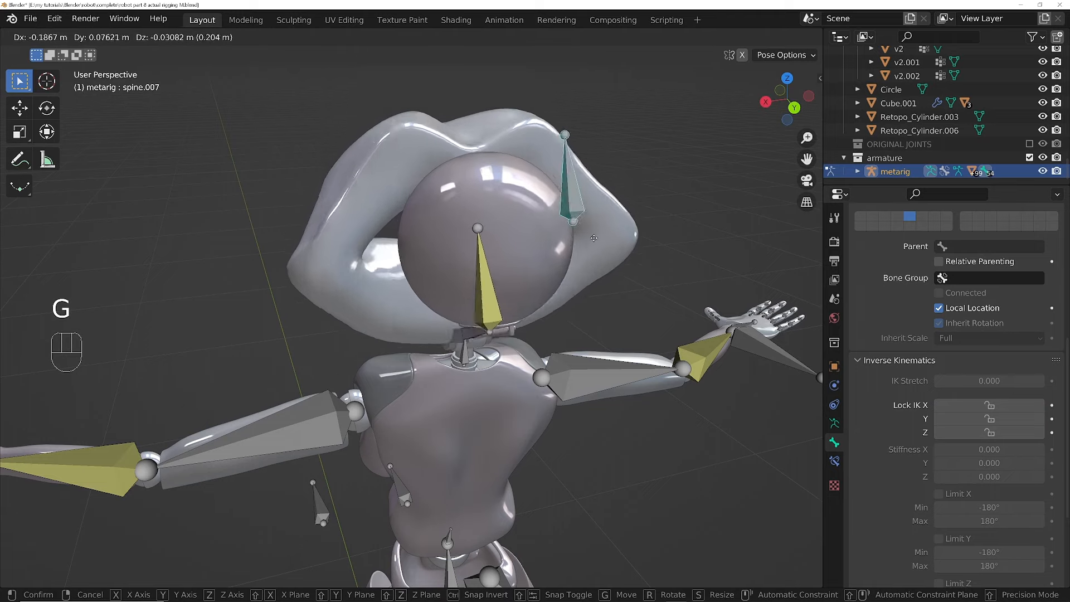
left_click(516, 242)
- Try rotating the spine.007 control bone around its local Y axis to test the head's turning
key("r")
key("y")
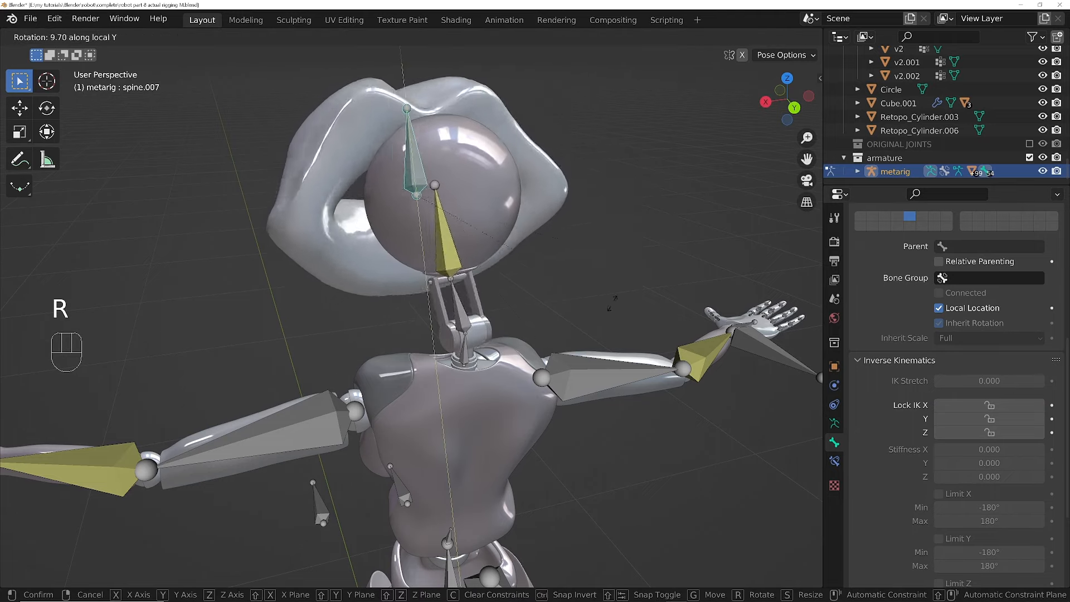
right_click(641, 217)
middle_click_drag(502, 323, 599, 293)
key("r")
right_click(602, 279)
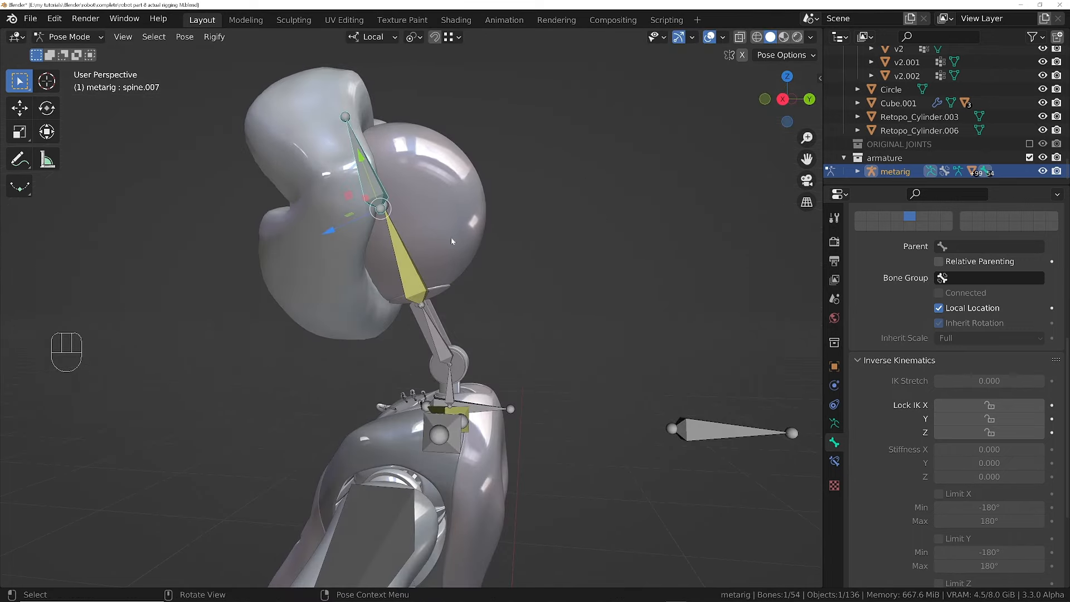
key("r")
key("g")
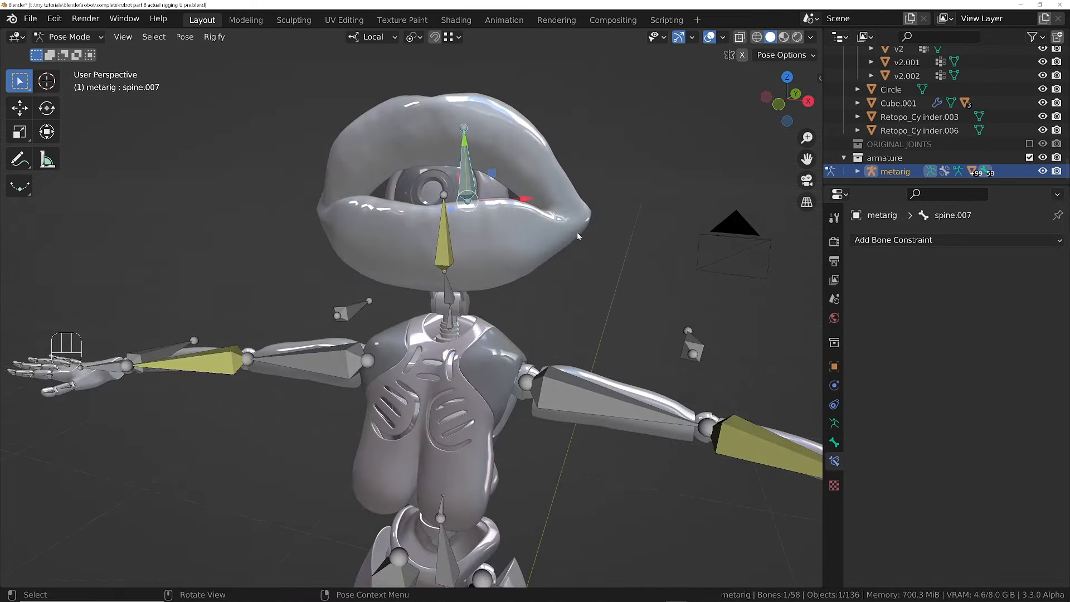
- Try rotating the spine bone at the pelvis to test whether the head control follows the body
middle_click_drag(455, 249, 516, 267)
middle_click_drag(457, 313, 455, 341, "ctrl")
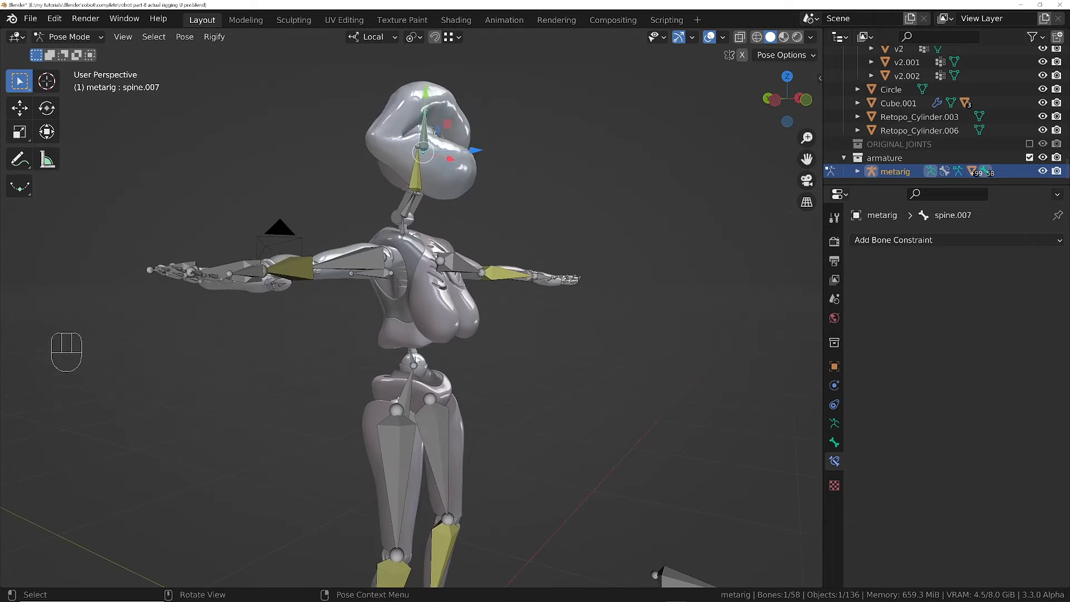
middle_click_drag(477, 275, 519, 315)
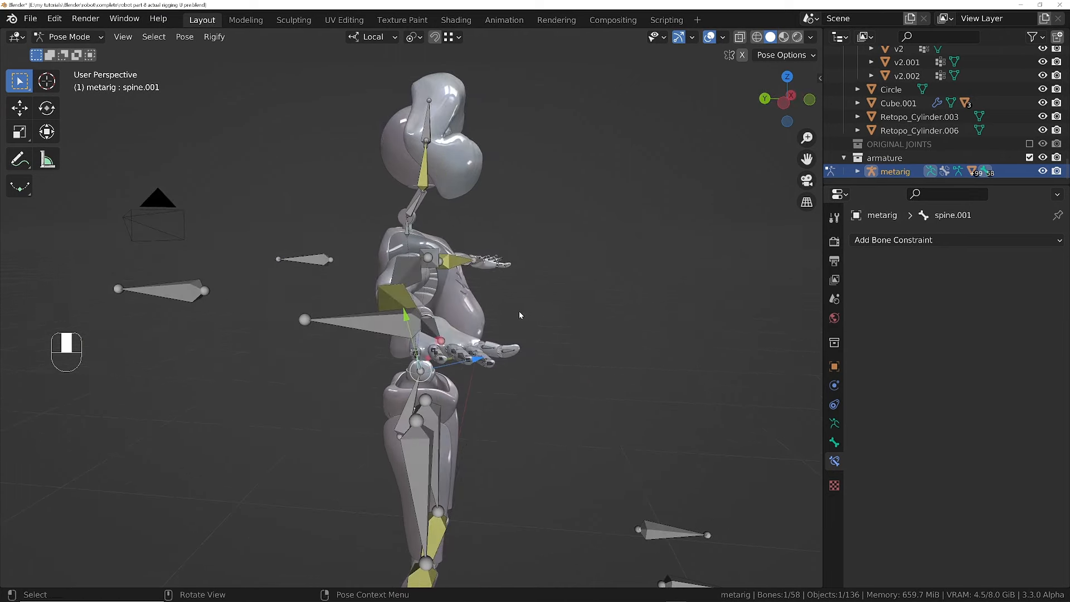
key("r")
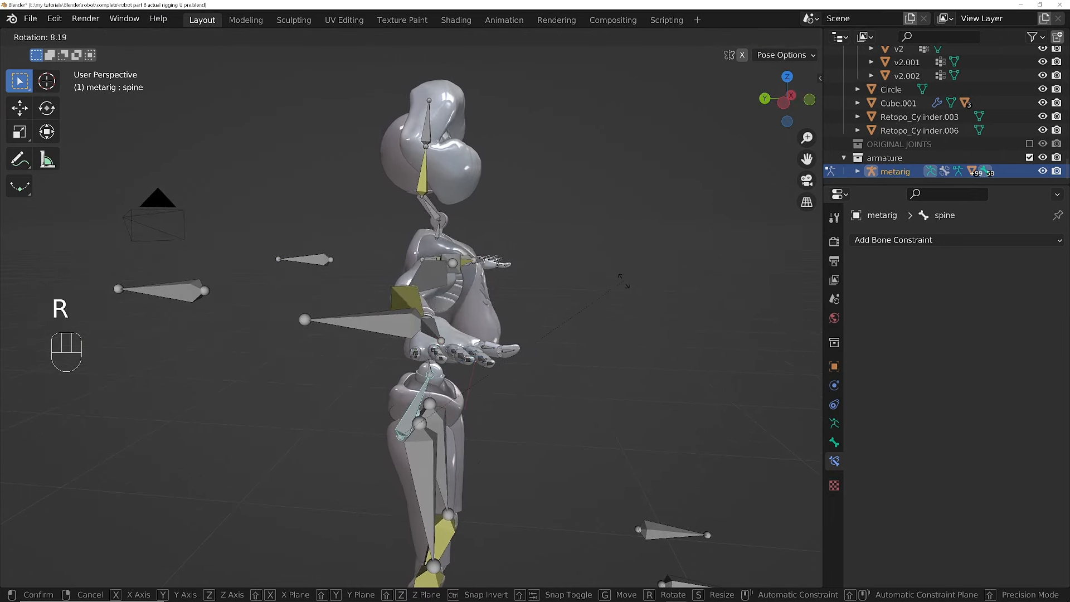
left_click(442, 147)
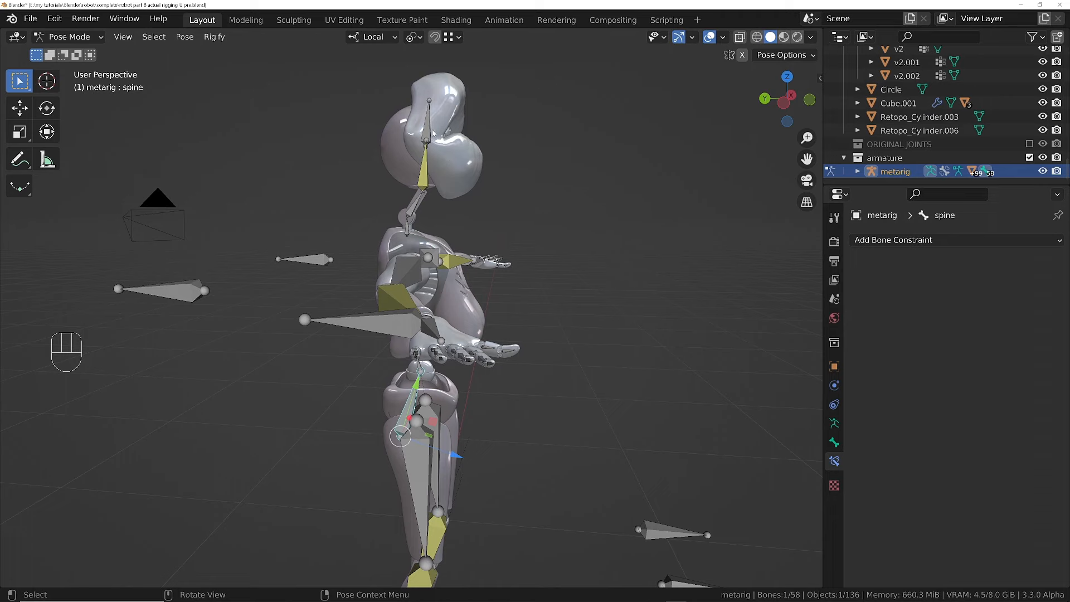
- In Edit Mode, parent the spine.007 head control bone to the spine.001 bone with Keep Offset
middle_click_drag(480, 168, 394, 172)
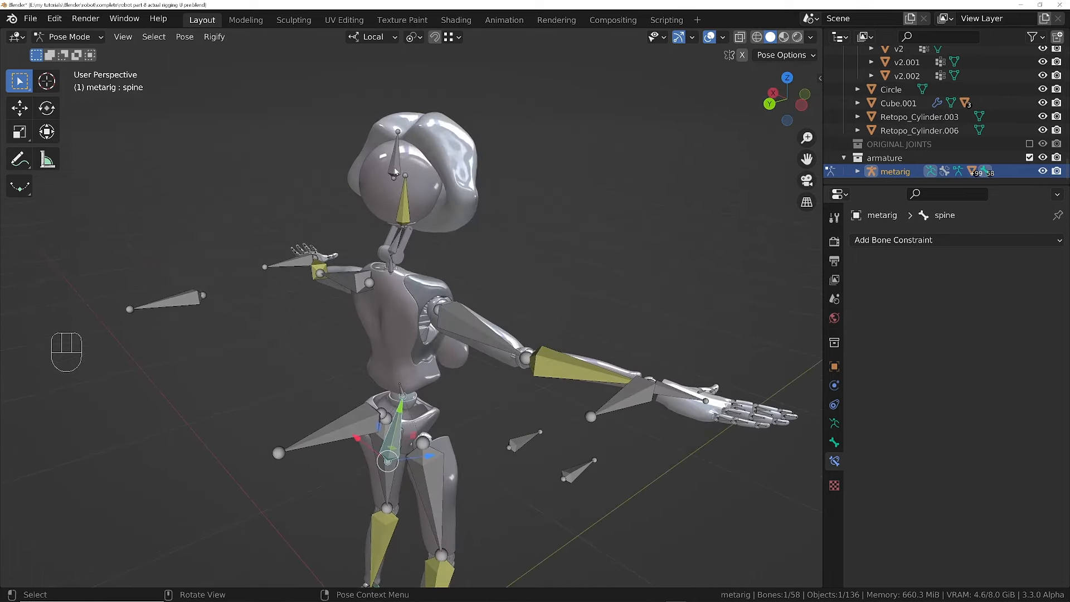
key("Tab")
scroll(388, 167, "up", 5)
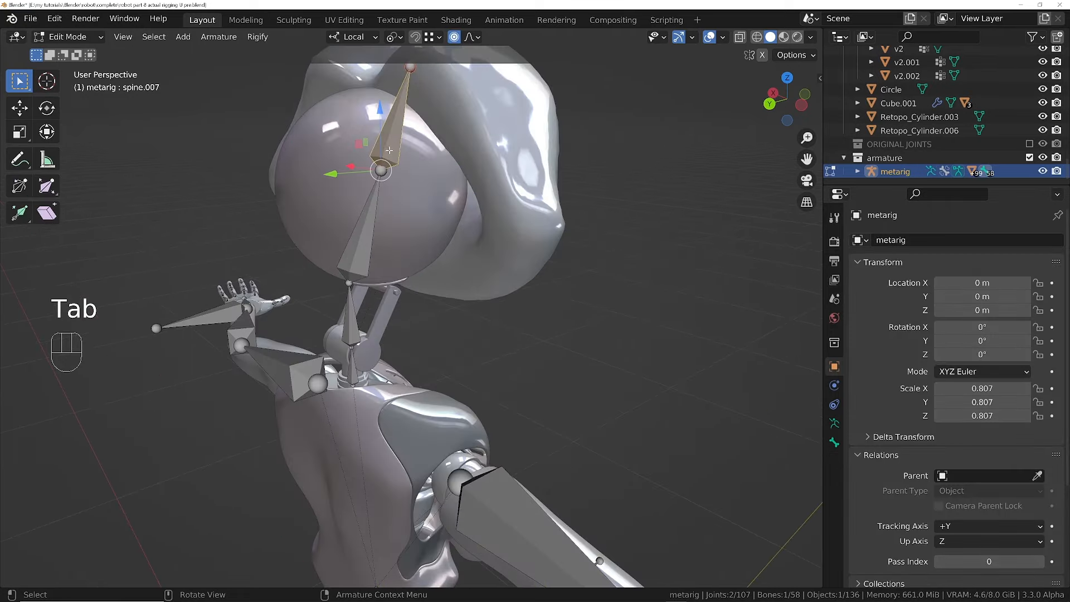
middle_click_drag(392, 138, 423, 134, "ctrl")
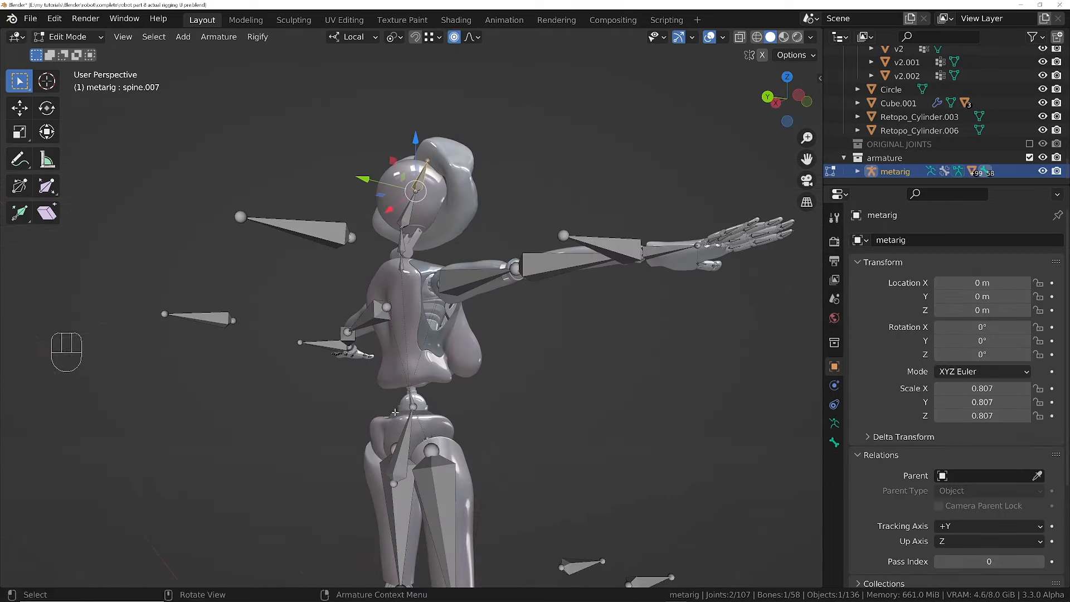
middle_click_drag(379, 396, 444, 365, "ctrl")
left_click(446, 366, "shift")
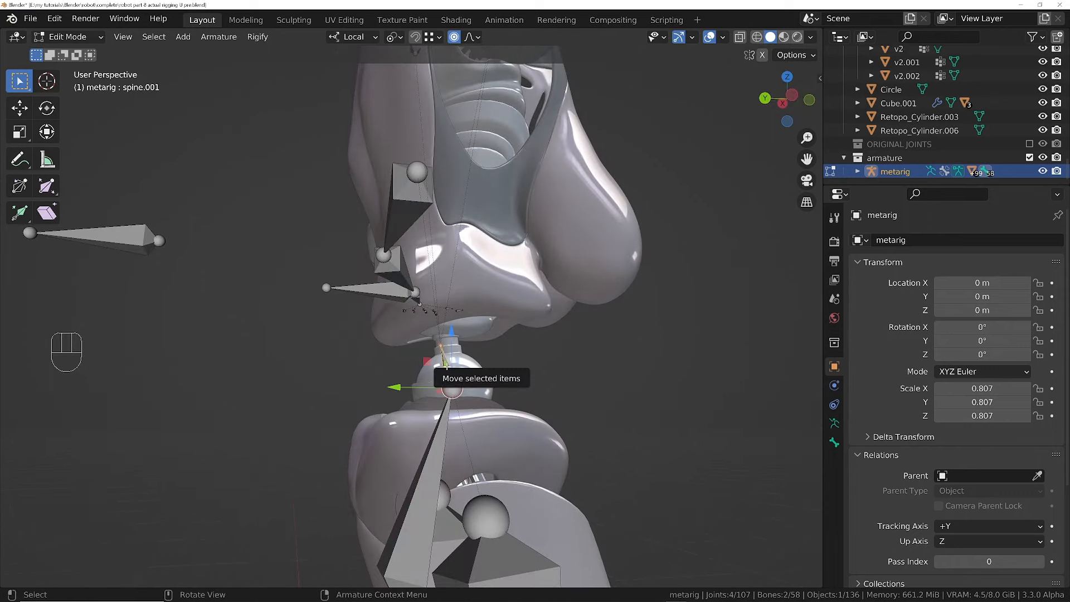
key("ctrl+p")
left_click(447, 366)
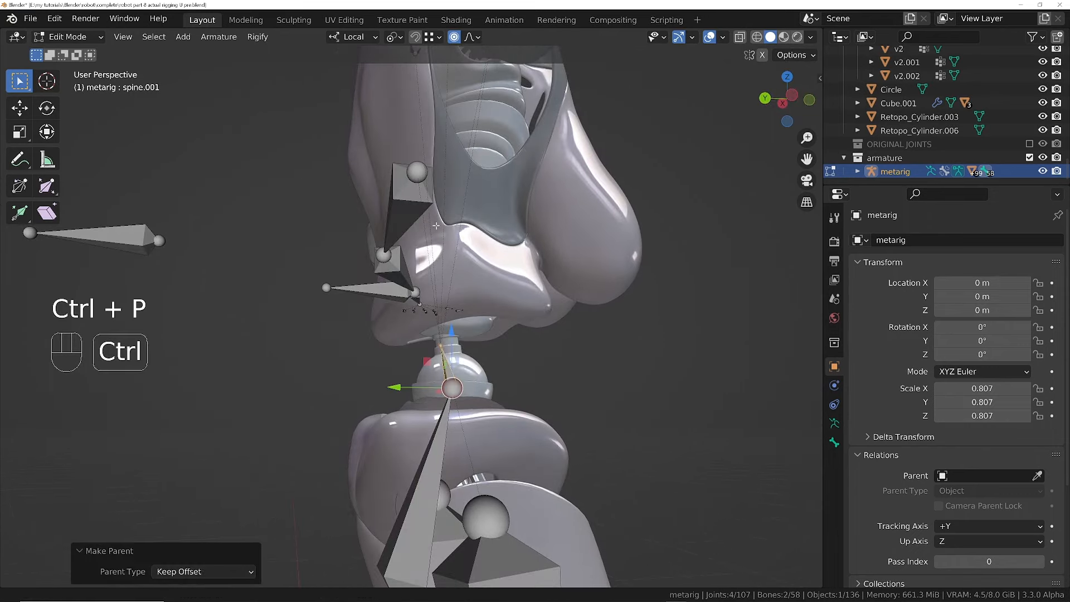
- Try rotating the pelvis spine bone in Pose Mode to test whether the head control follows the body
middle_click_drag(446, 366, 486, 347)
key("Tab")
left_click(454, 440)
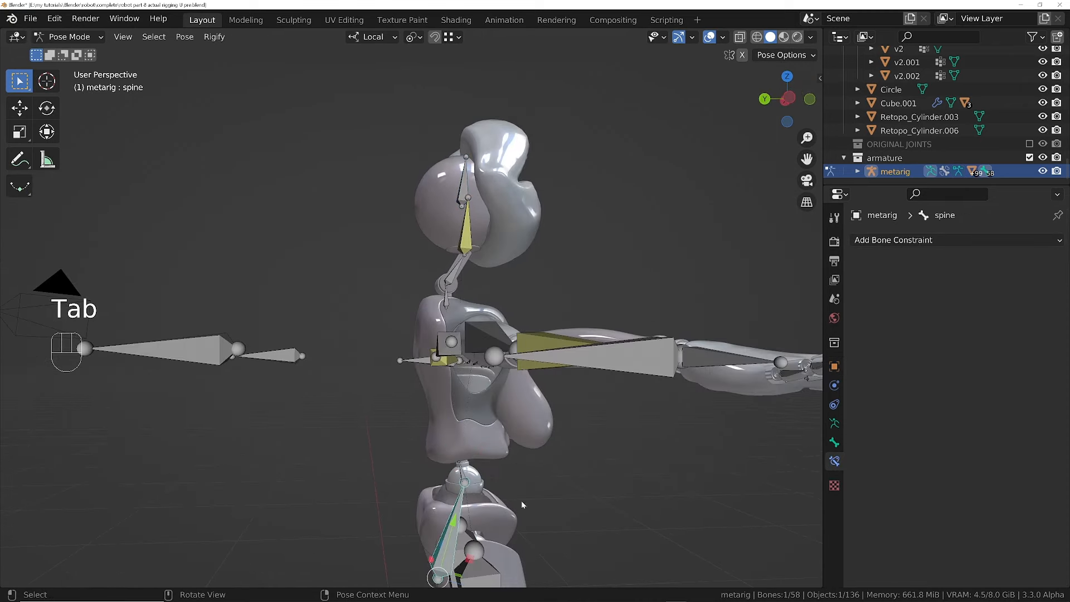
key("r")
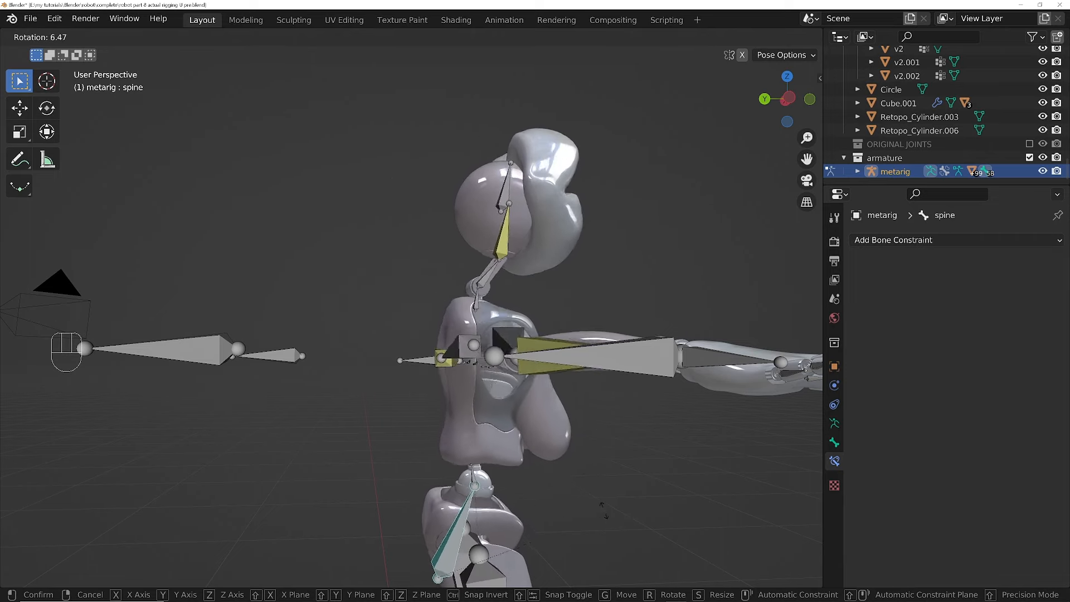
right_click(593, 483)
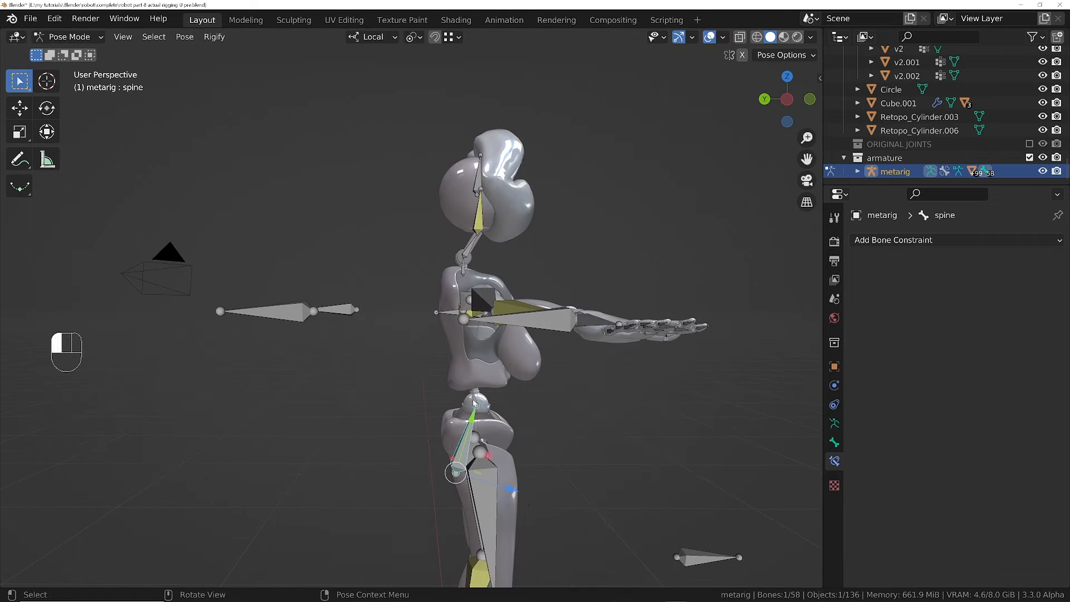
left_click(473, 403)
key("r")
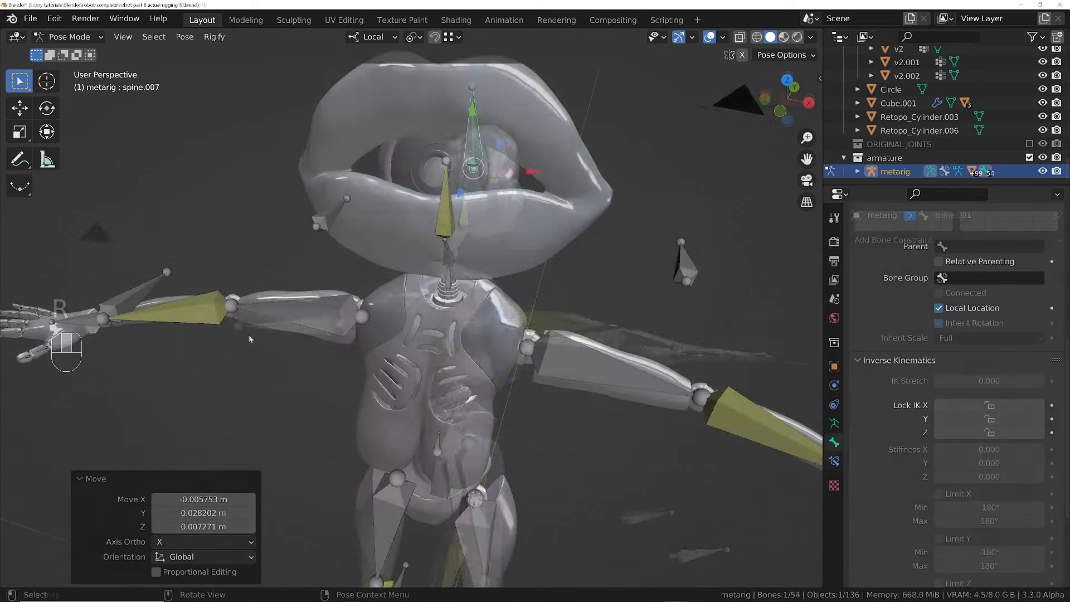
- Try rotating the IK right hand control bone to test whether the hand turns with it
middle_click_drag(249, 335, 296, 401, "shift")
middle_click_drag(296, 401, 372, 324, "shift")
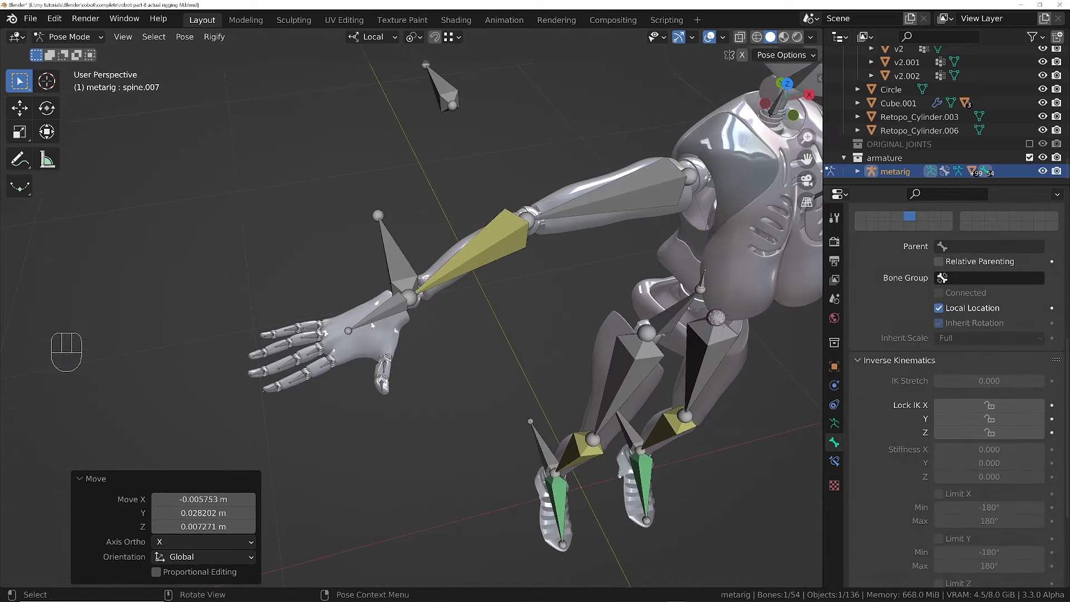
left_click(400, 271)
key("r")
right_click(520, 308)
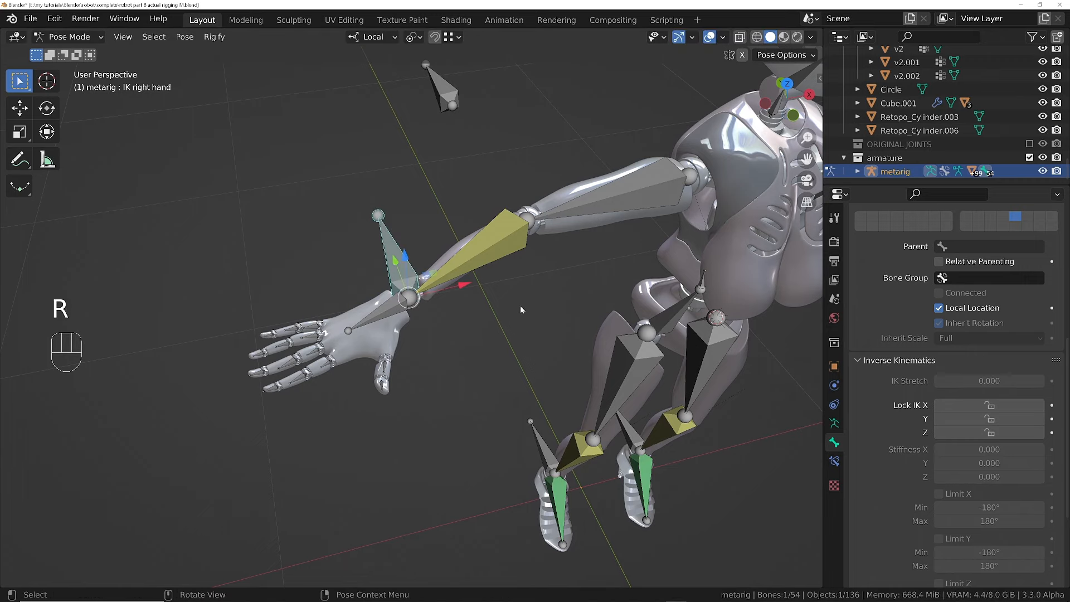
- In Edit Mode, parent the hand.R bone to the IK right hand bone with Keep Offset, and return to Pose Mode
left_click(372, 317)
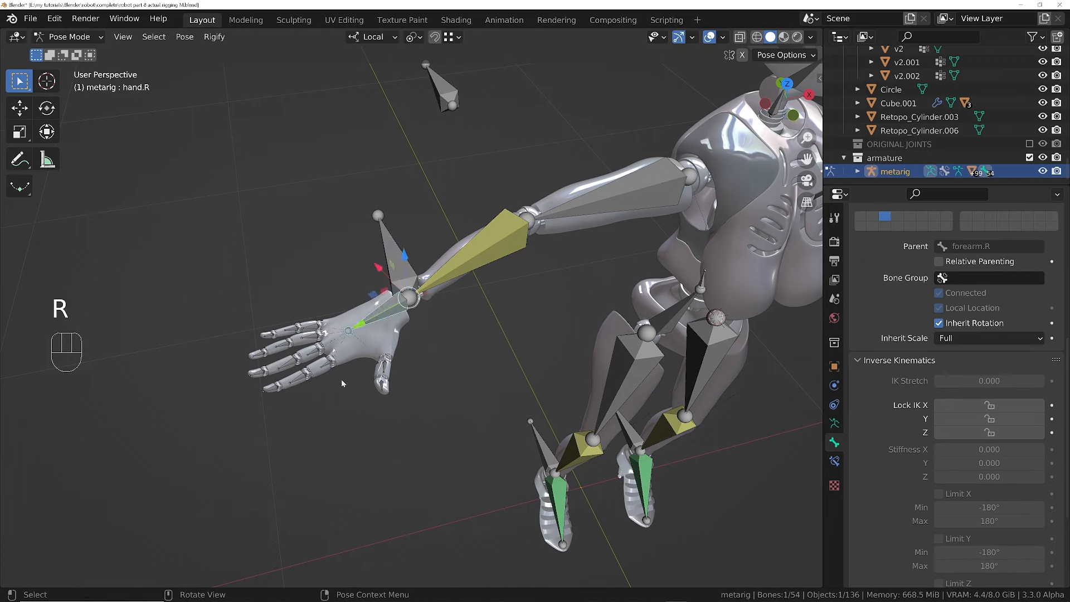
left_click(371, 373)
middle_click_drag(371, 373, 368, 410)
middle_click_drag(368, 409, 363, 385, "shift")
middle_click_drag(363, 384, 478, 417, "ctrl")
key("Tab")
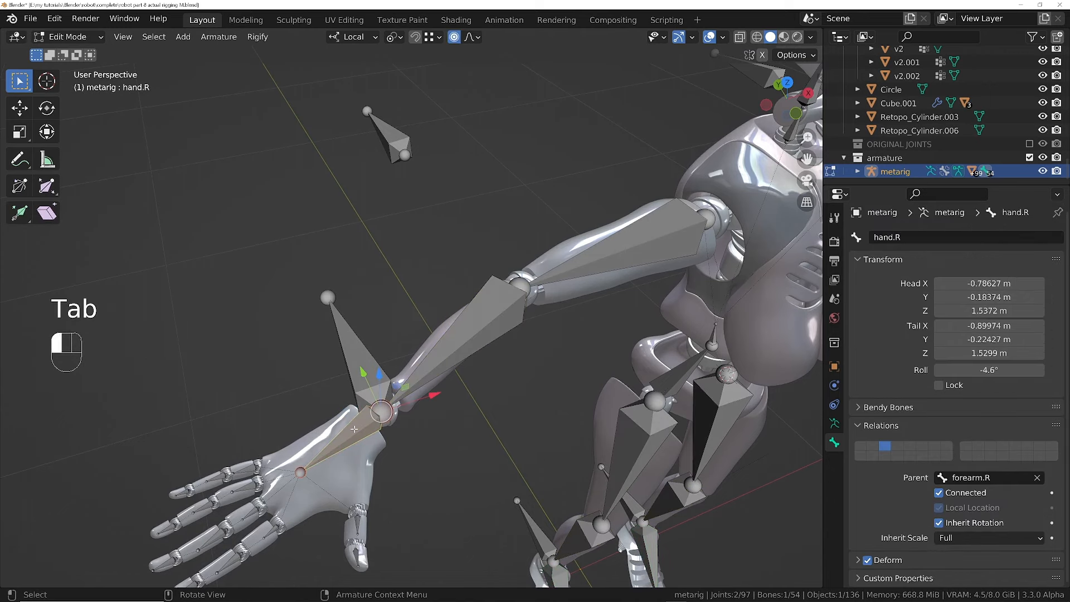
left_click(362, 352, "shift")
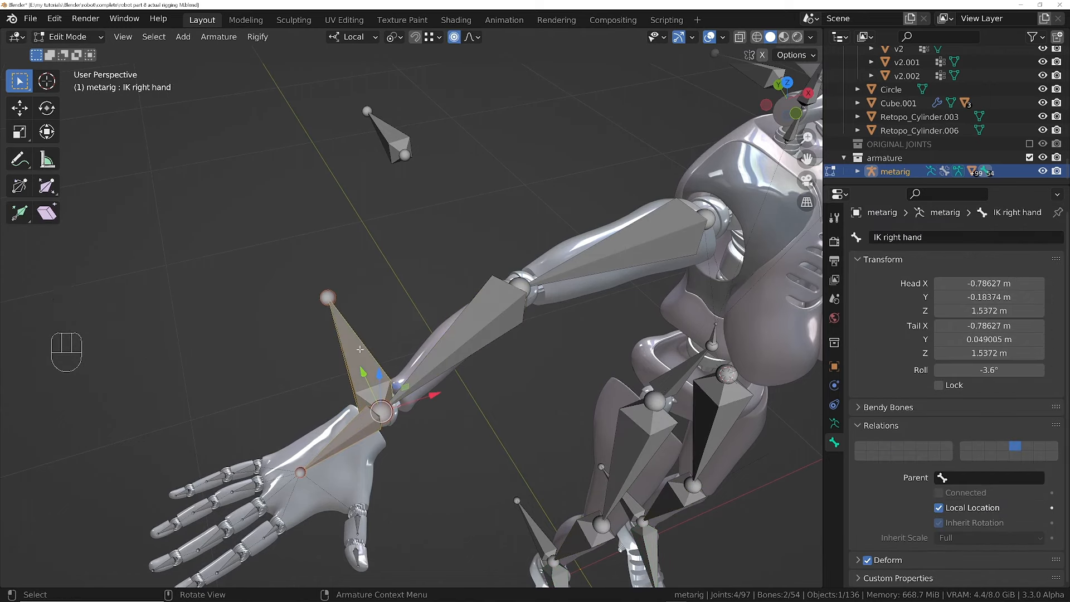
key("ctrl+p")
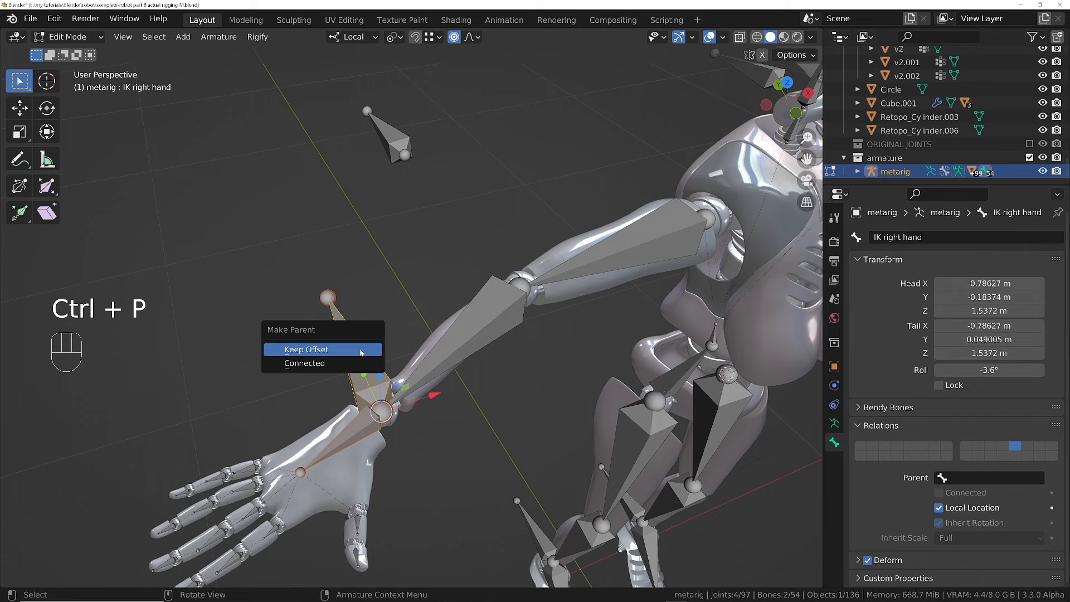
left_click(361, 349)
middle_click_drag(397, 351, 391, 377, "ctrl")
key("Tab")
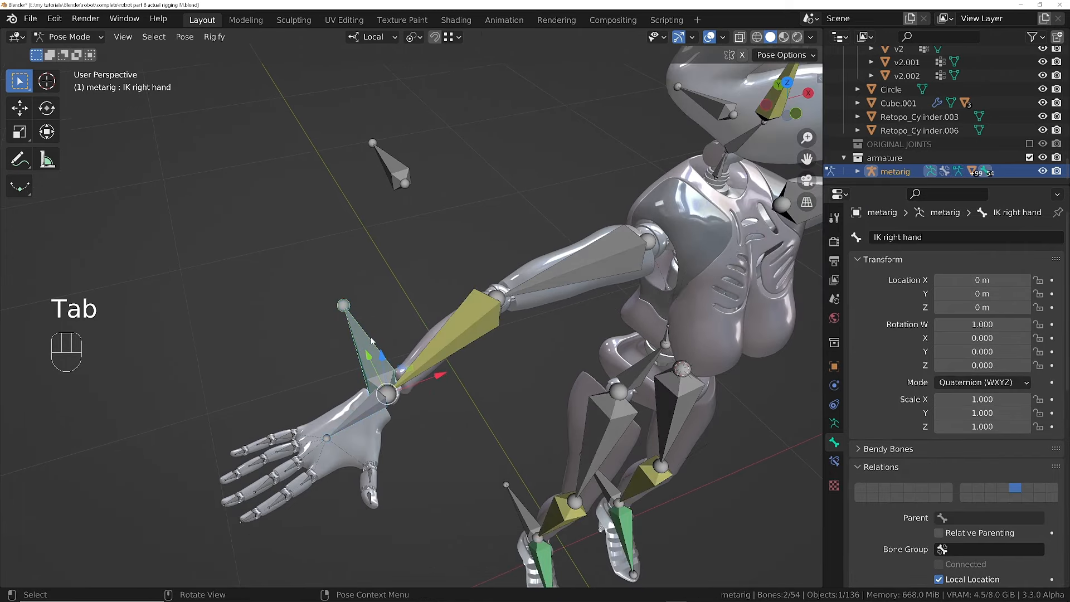
- Try rotating and moving the IK right hand bone to test how the parented hand follows it
key("r")
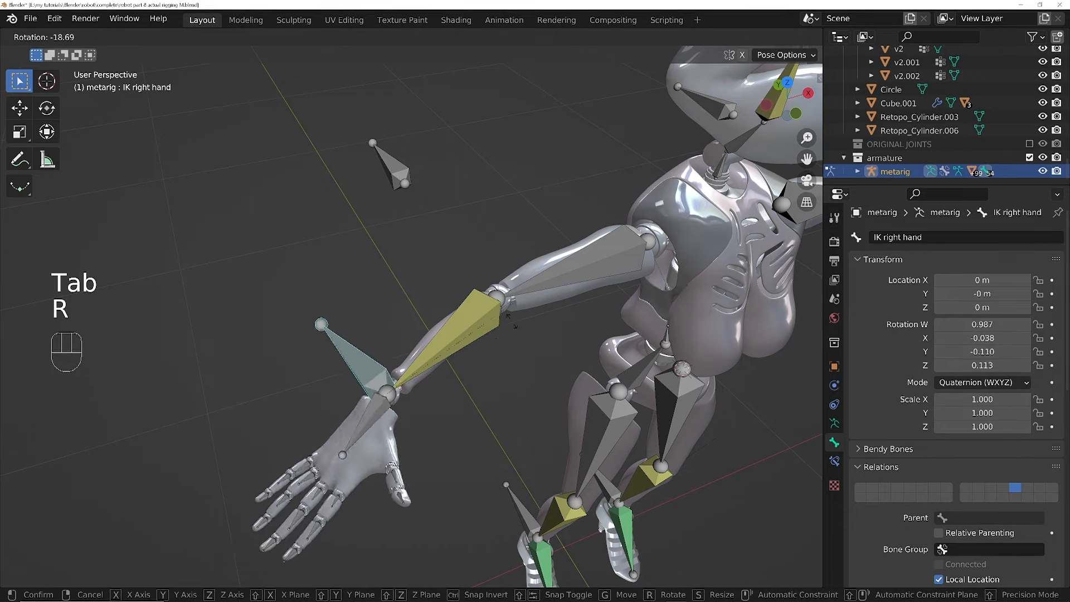
right_click(504, 246)
middle_click_drag(385, 398, 355, 393)
key("g")
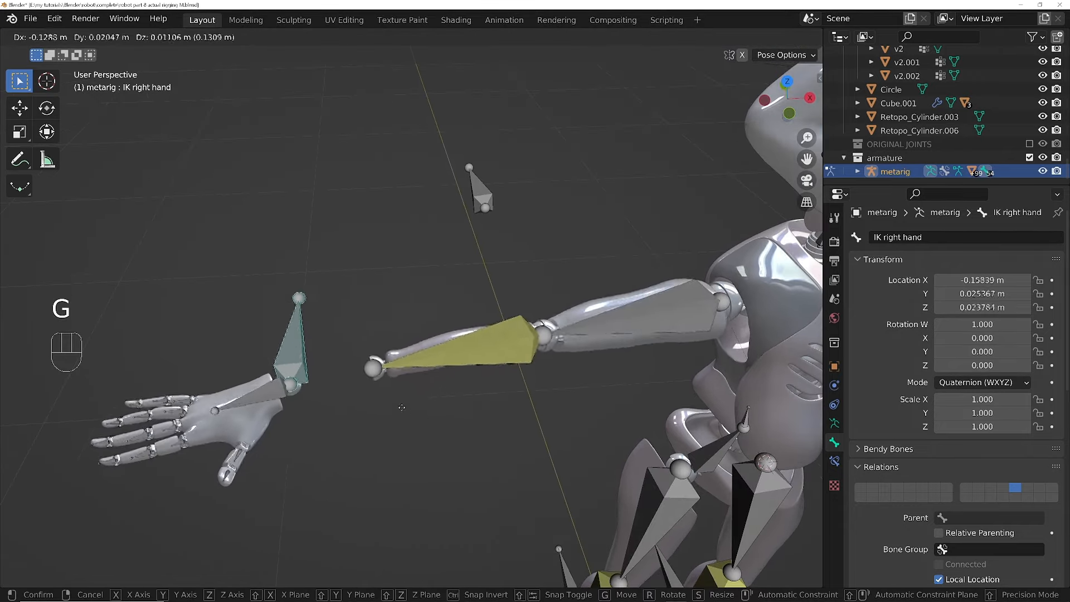
right_click(527, 362)
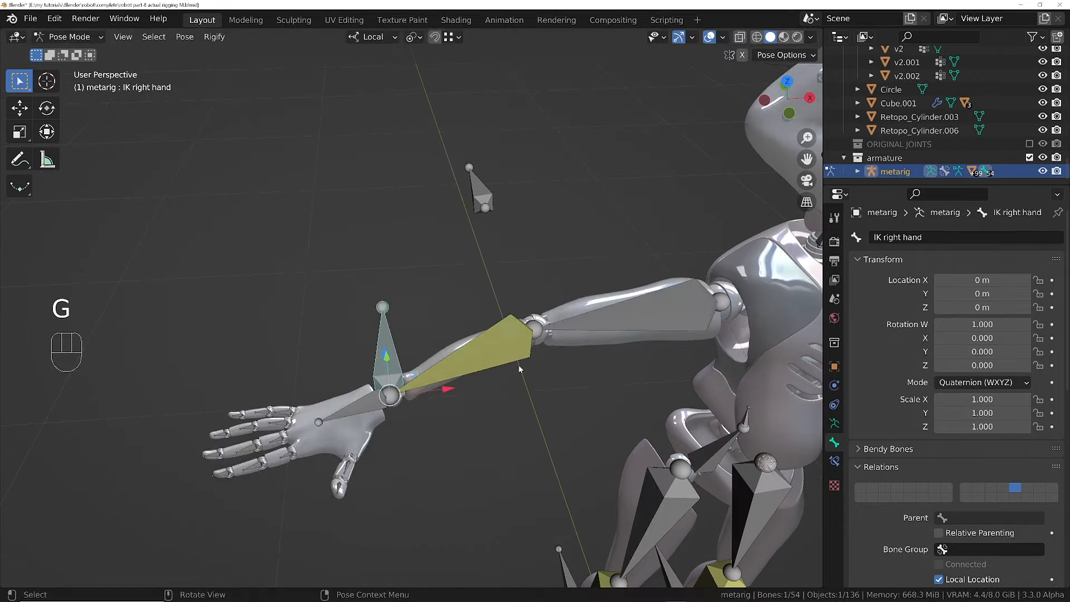
- Add a Copy Location constraint to the hand.R bone with metarig as its target
middle_click_drag(397, 383, 402, 362)
left_click(374, 419)
left_click(834, 461)
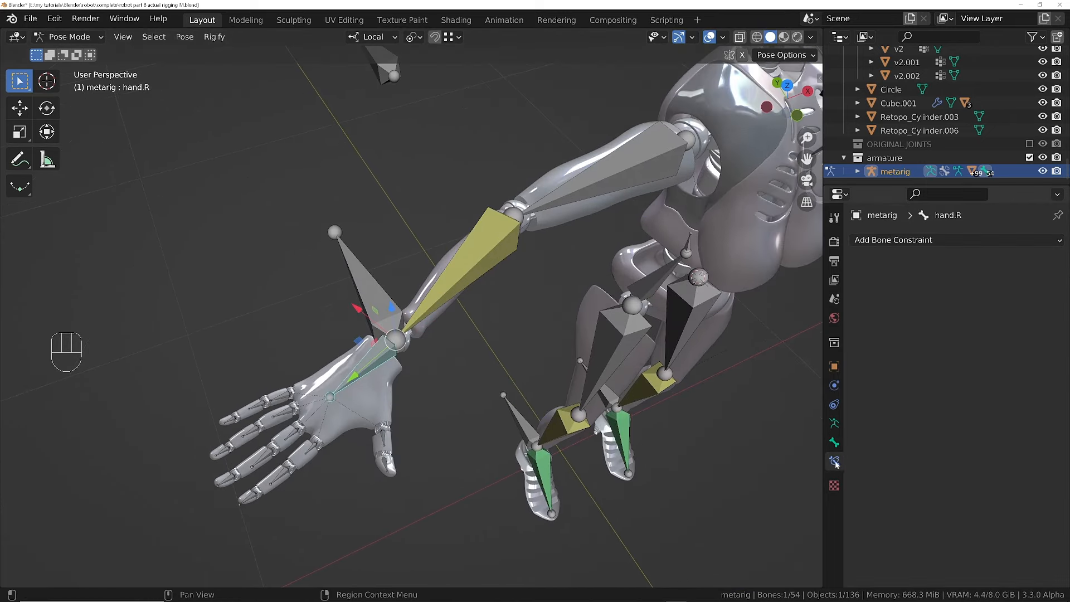
left_click(906, 240)
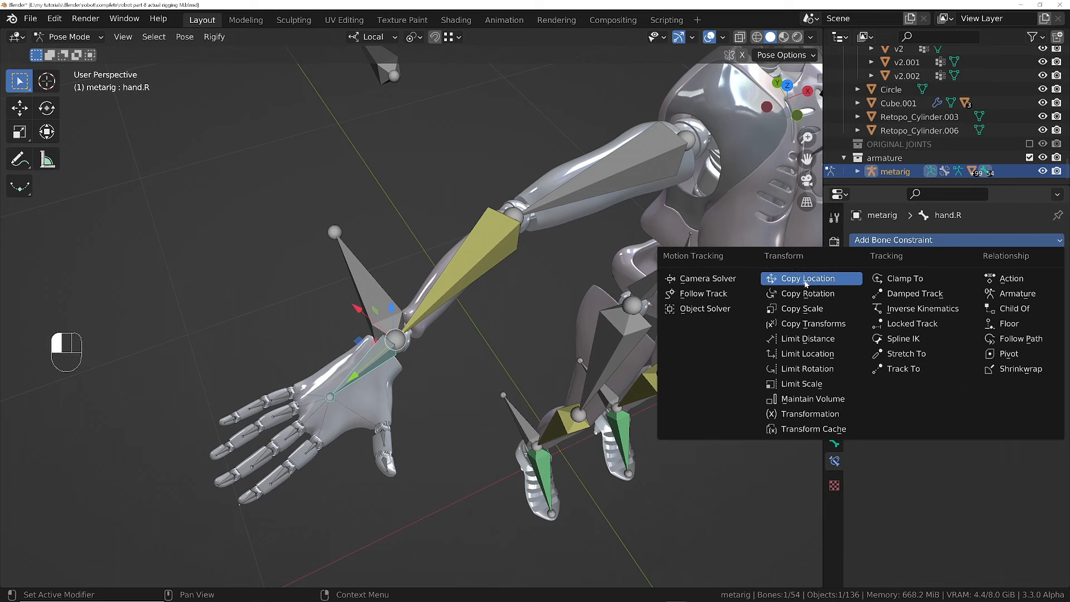
left_click(805, 278)
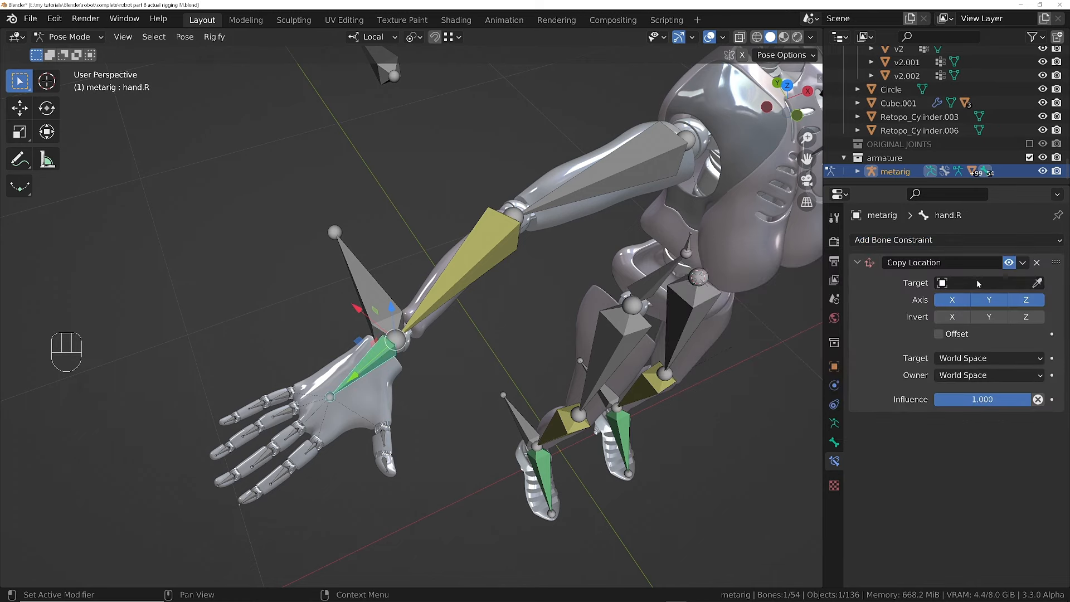
key("e")
left_click(478, 289)
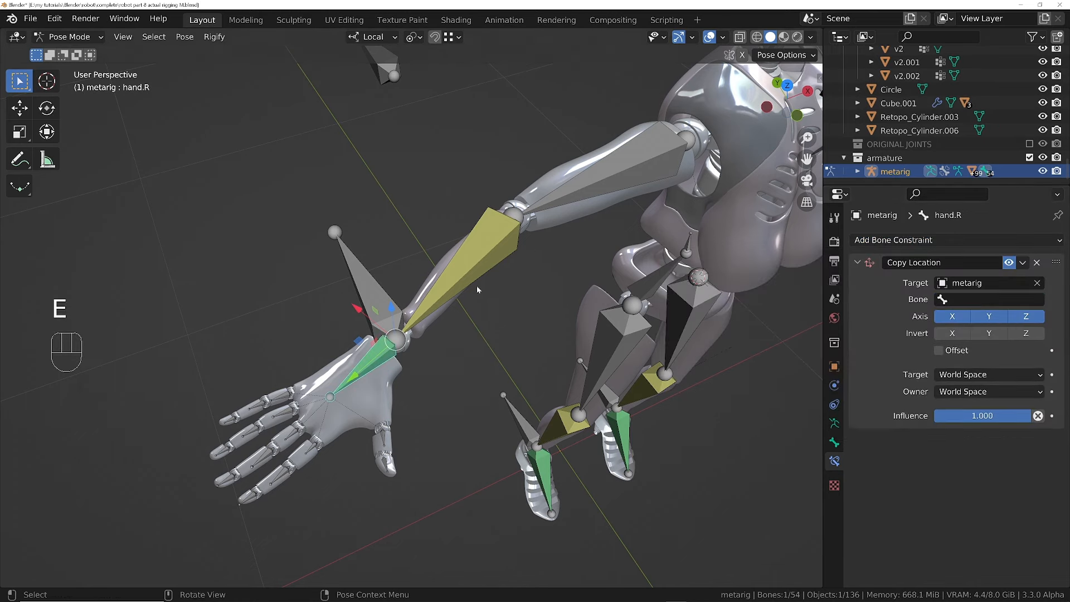
- Set the constraint's target bone to forearm.R and its Head/Tail value to 1.000
left_click(981, 299)
type("fore")
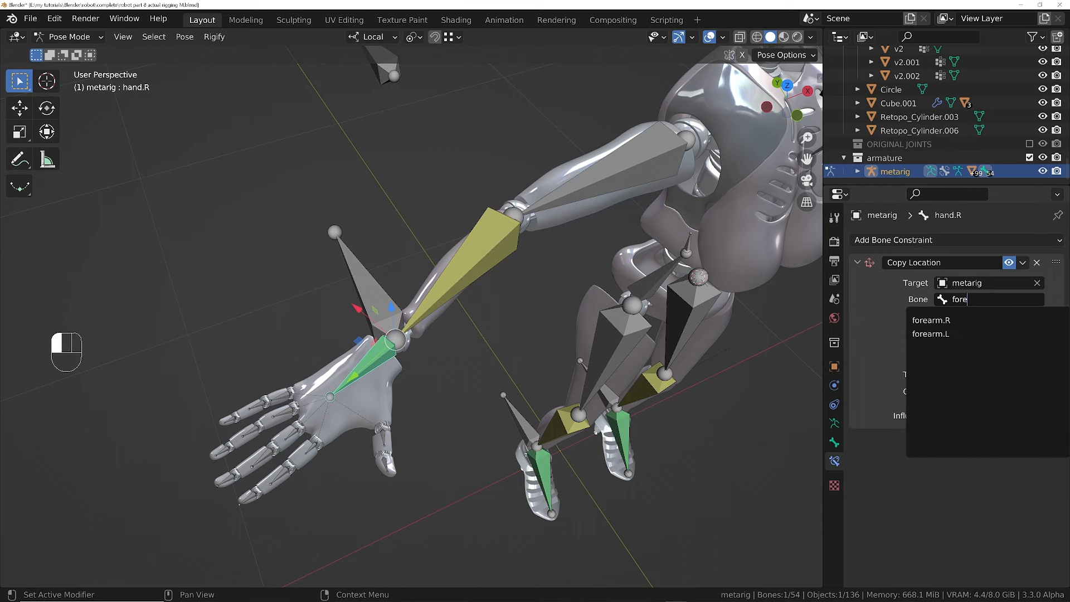
key("Return")
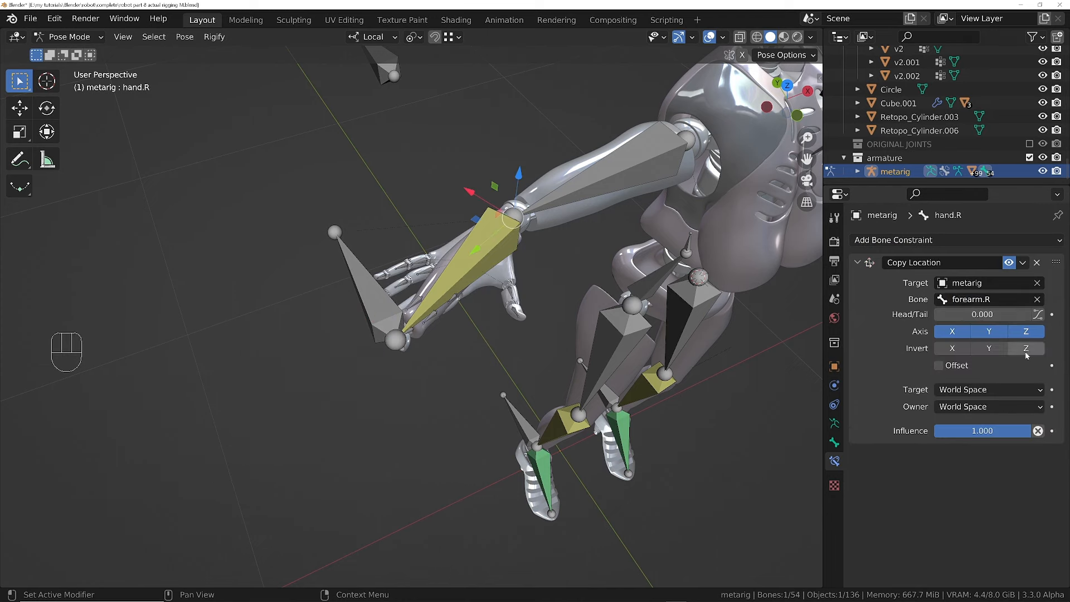
left_click_drag(935, 316, 1036, 316)
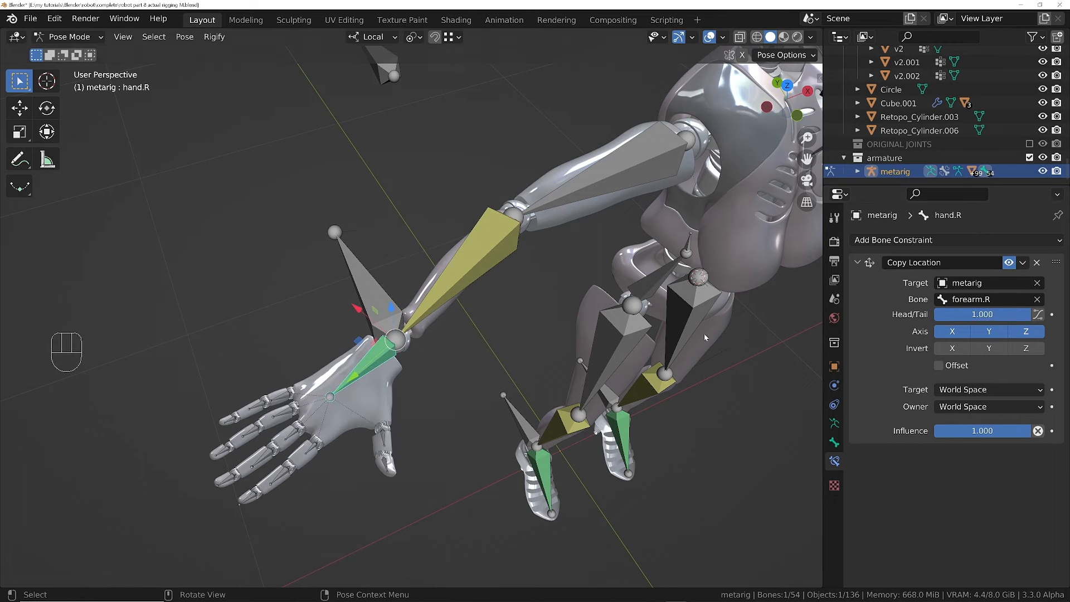
- Try moving the IK right hand bone to test whether the hand stays attached to the forearm
middle_click_drag(445, 347, 394, 332)
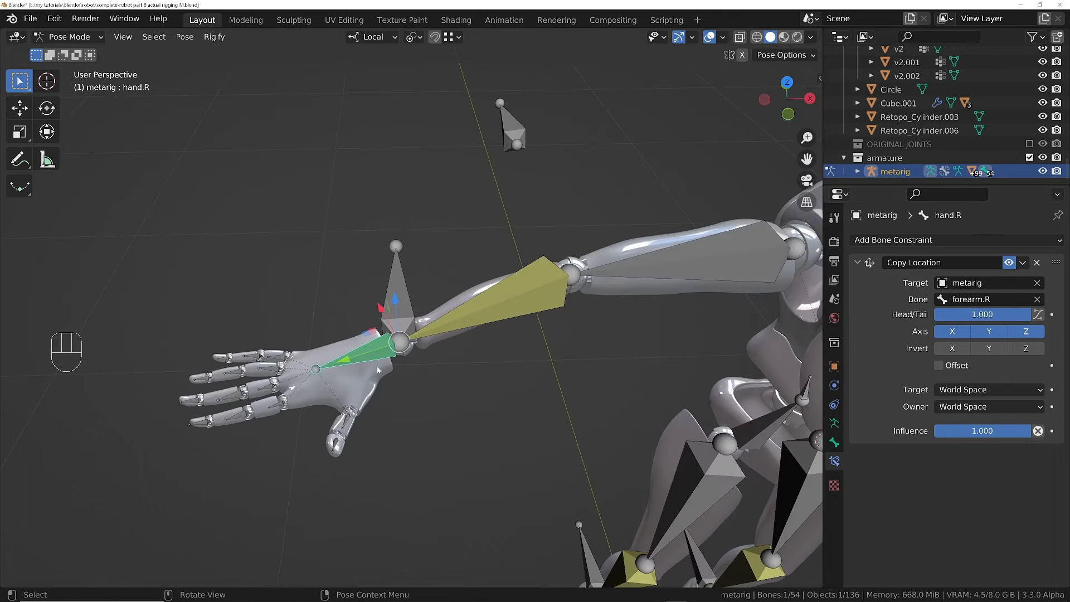
left_click(399, 313)
key("g")
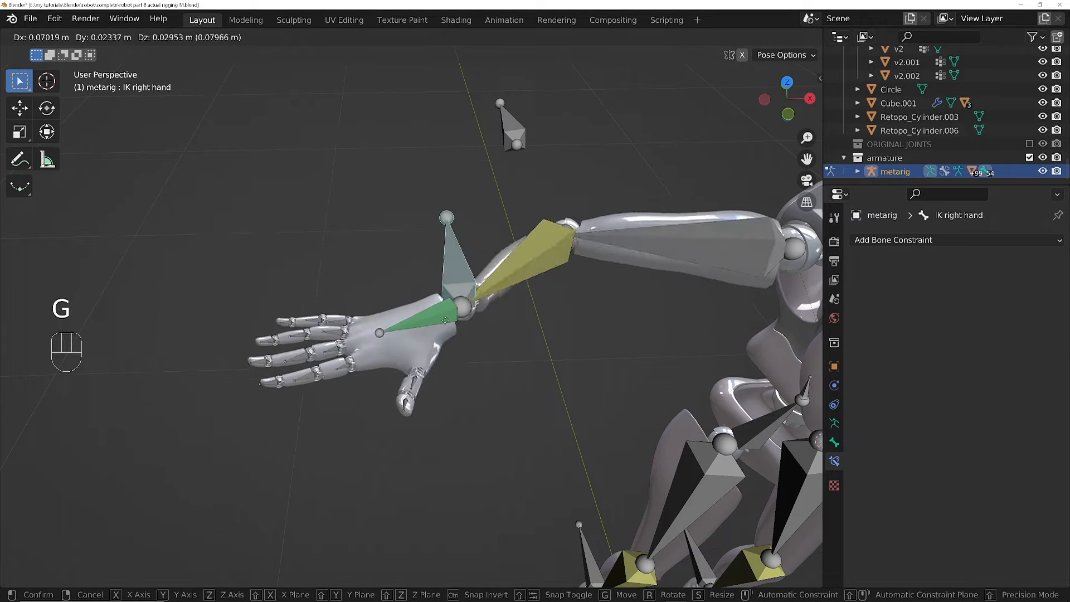
right_click(406, 341)
- In Edit Mode, parent the hand.L bone to the IK left hand bone, and return to Pose Mode
middle_click_drag(612, 281, 619, 306)
scroll(619, 306, "down", 4)
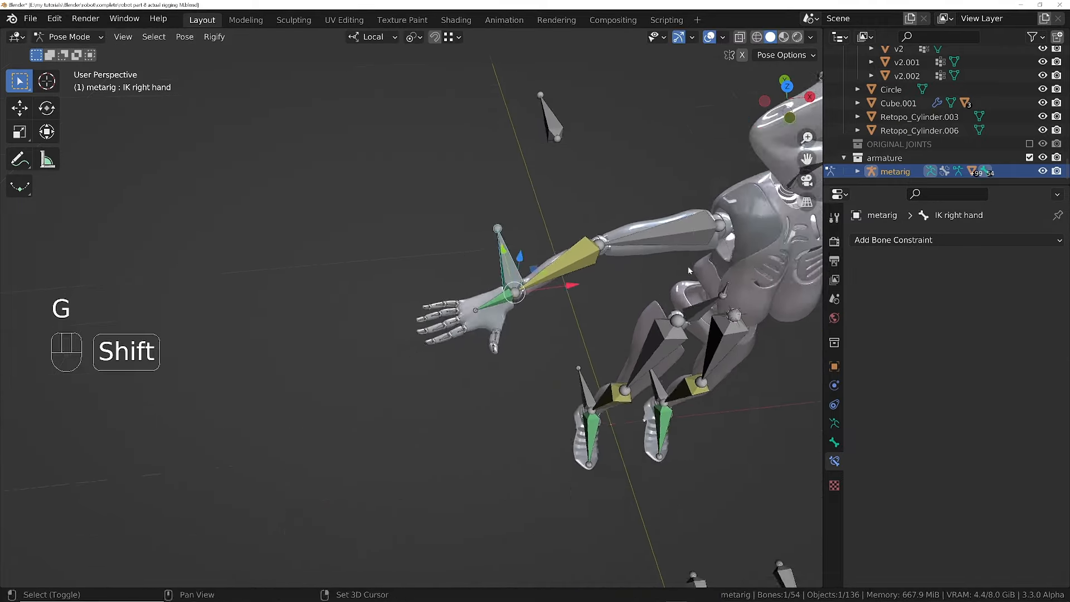
middle_click_drag(687, 266, 396, 338, "shift")
scroll(505, 312, "down", 1)
middle_click_drag(688, 293, 563, 365, "shift")
scroll(581, 357, "up", 3)
middle_click_drag(616, 334, 581, 332)
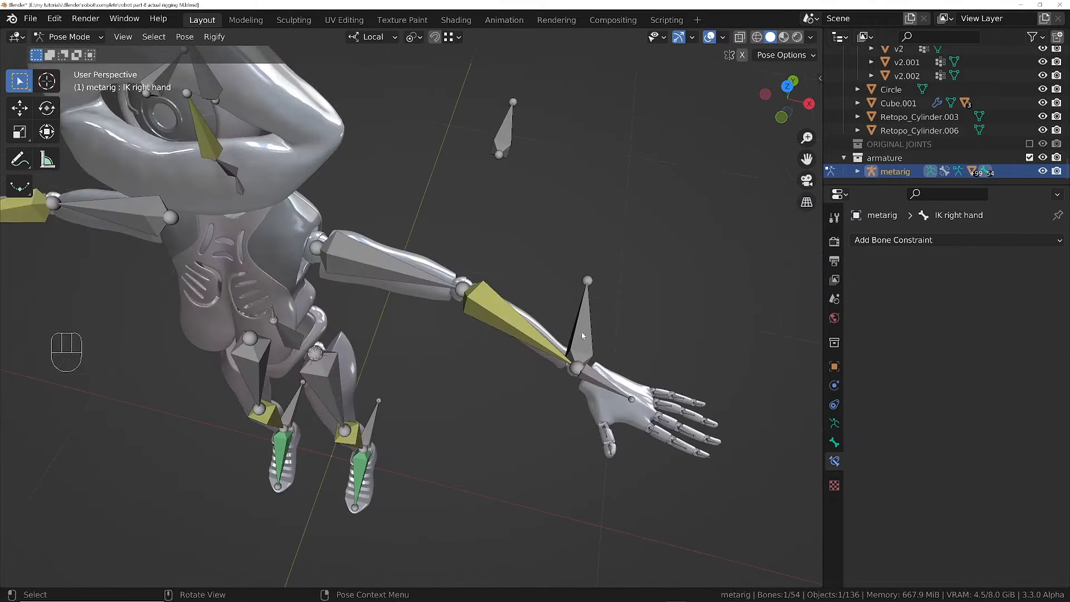
left_click(603, 383)
key("Tab")
key("ctrl+p")
key("Tab")
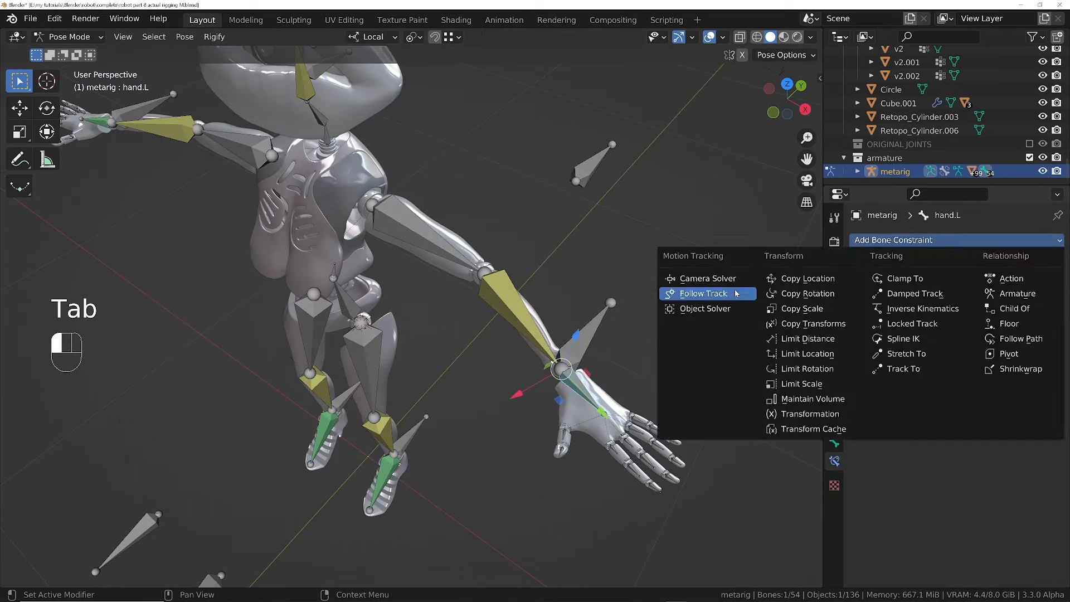
- Add a Copy Location constraint to the hand.L bone, targeting metarig's forearm.L bone
left_click(763, 278)
key("e")
left_click(527, 315)
key("Down")
key("Down")
key("Return")
middle_click_drag(283, 257, 407, 241)
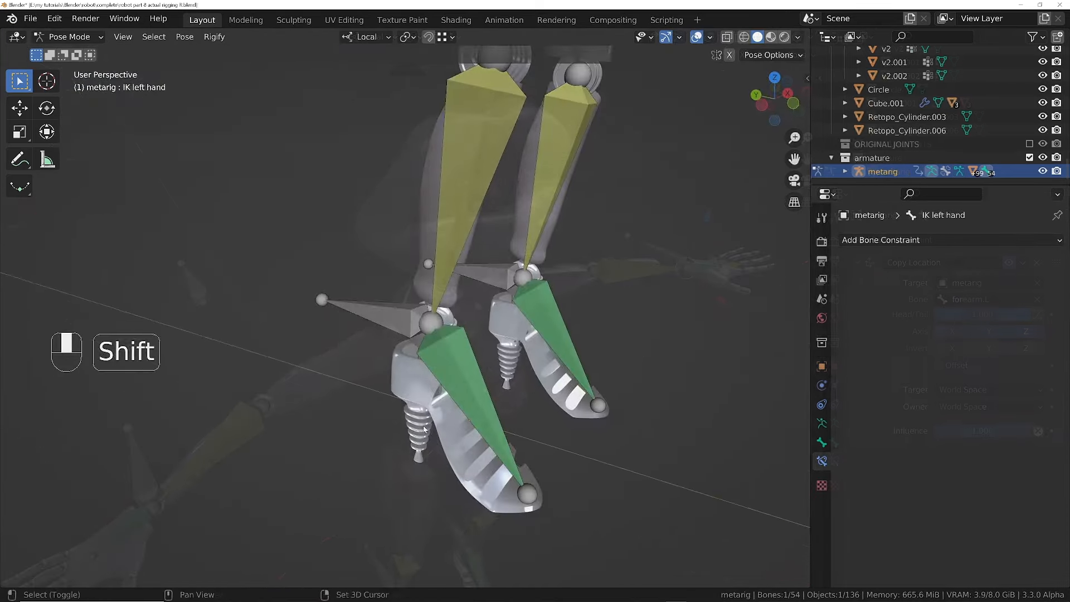
- Try rotating the IK right foot bone about the ankle to test the foot's movement
middle_click_drag(460, 381, 470, 389)
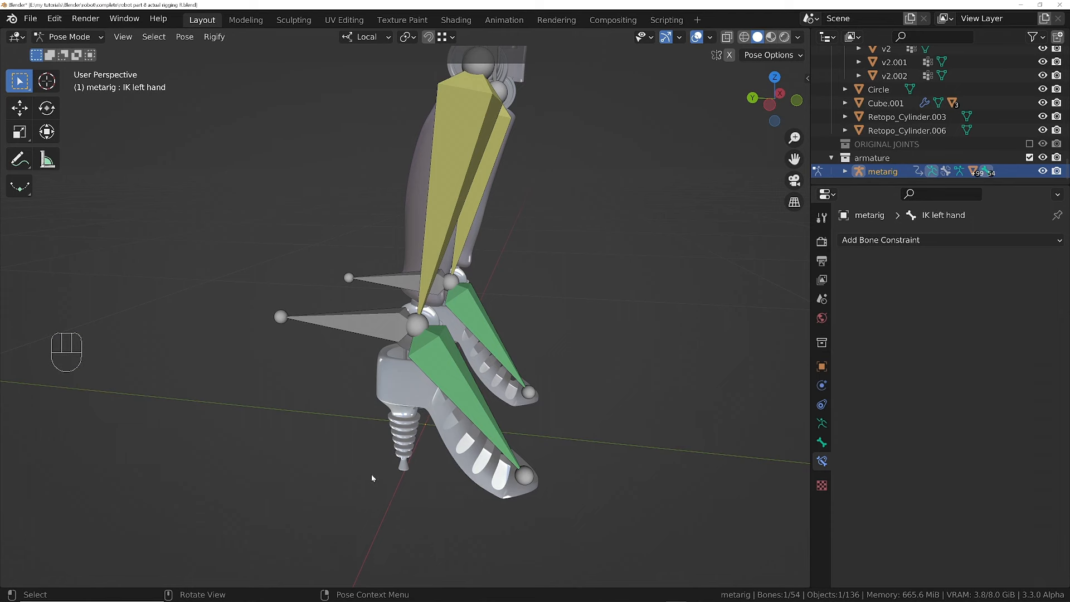
middle_click_drag(447, 428, 447, 413)
left_click(385, 323)
key("r")
key("r")
right_click(526, 372)
middle_click_drag(477, 373, 434, 384)
middle_click_drag(435, 385, 389, 469)
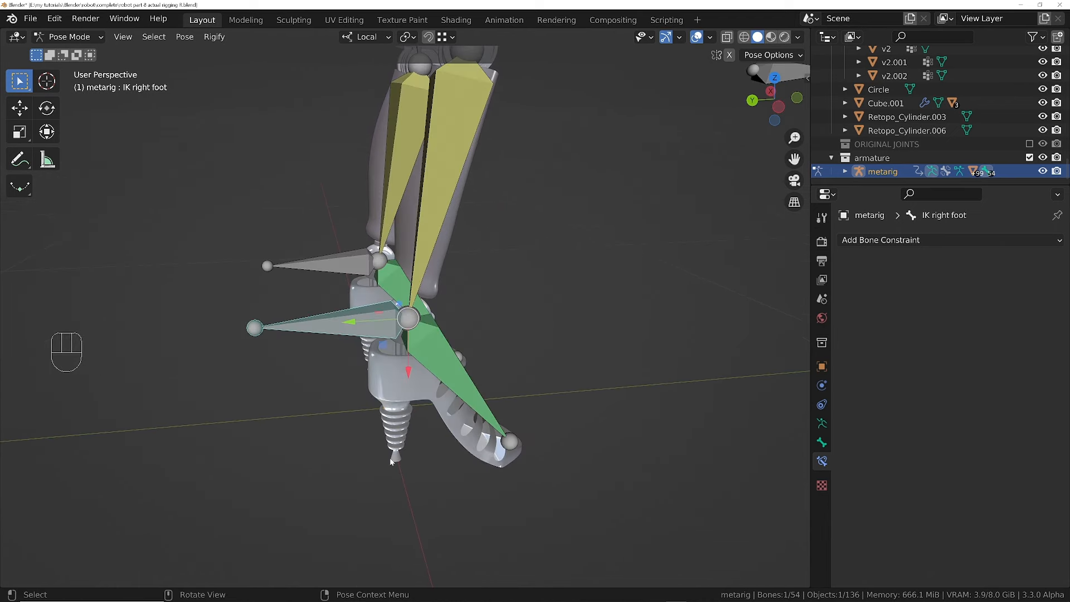
- Try rotating the IK right foot bone around the 3D cursor placed at the heel's tip, using the cursor as pivot point
key("shift")
right_click(389, 462, "shift")
key("shift+s")
left_click(544, 448)
middle_click_drag(384, 429, 352, 418)
key("r")
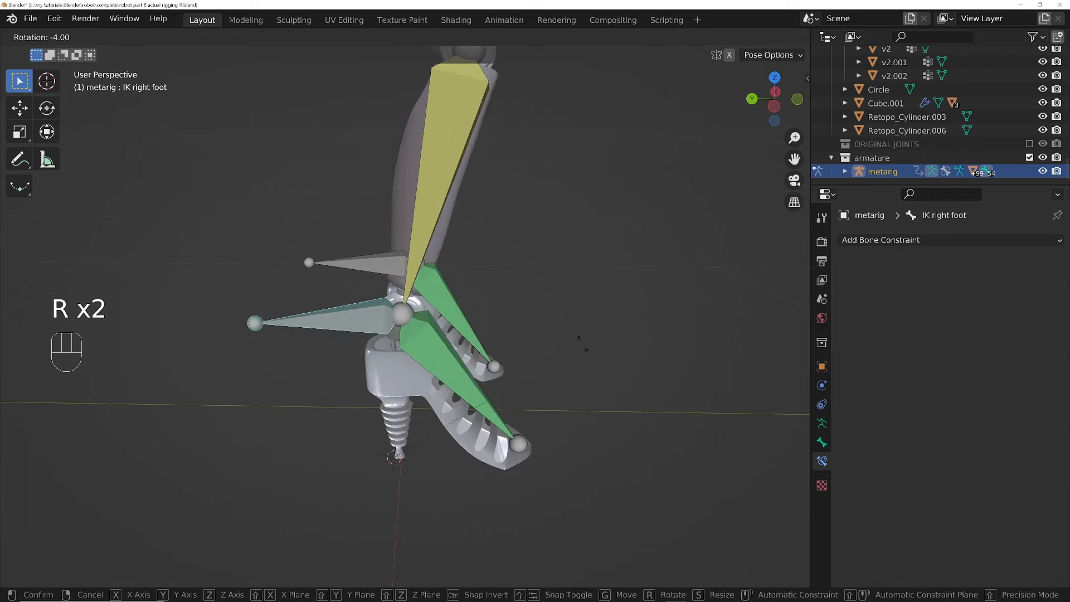
left_click(590, 354)
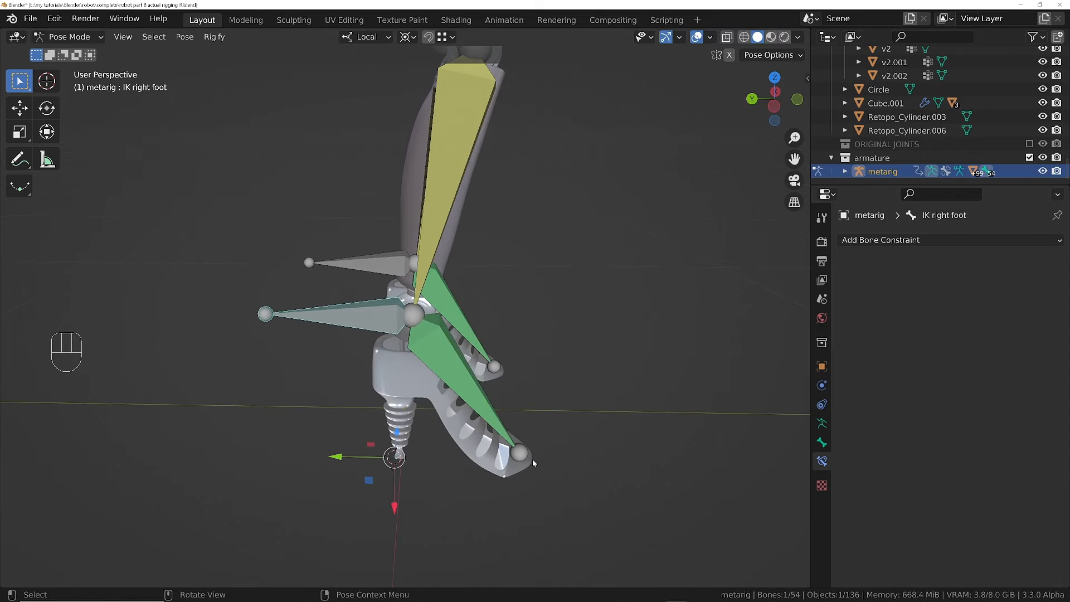
- Place the 3D cursor at the right foot's toe and try rotating the IK right foot bone around it, including along local X
right_click(532, 460, "shift")
key("r")
right_click(605, 399)
middle_click_drag(528, 441, 544, 471)
key("r")
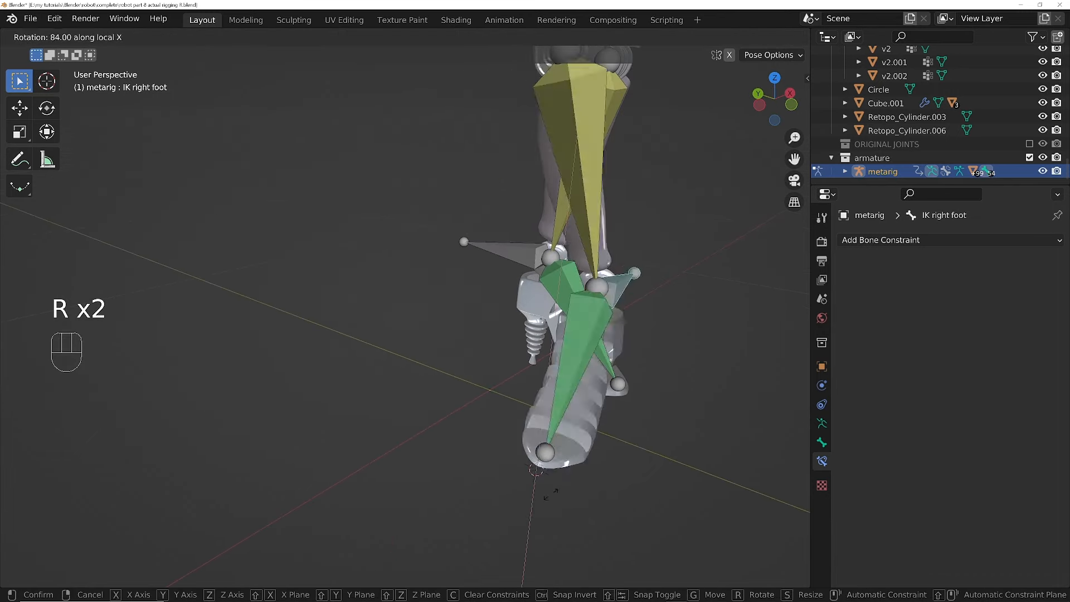
left_click(550, 460)
middle_click_drag(550, 460, 430, 447)
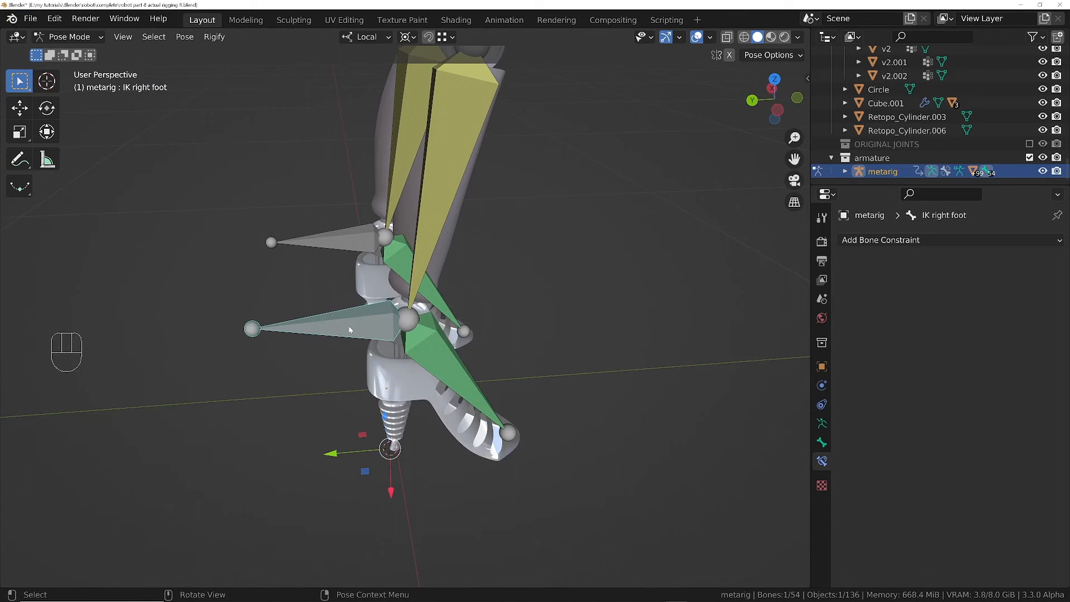
- Snap the 3D cursor to the centre of the bottom face of the right foot's heel tip
key("Tab")
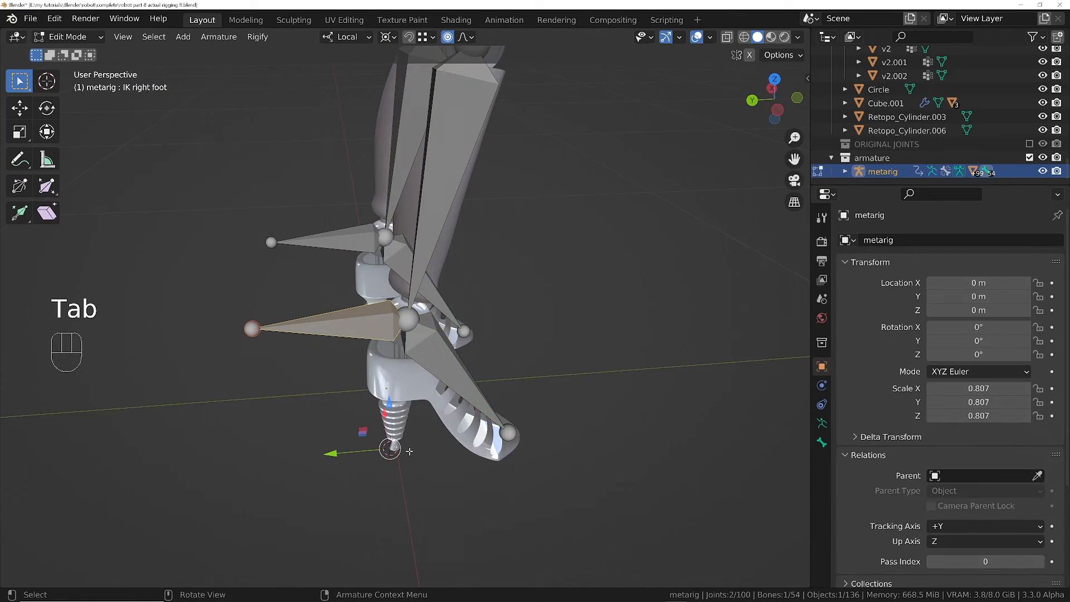
key("Tab")
left_click(395, 429)
middle_click_drag(388, 449, 378, 418)
key("Tab")
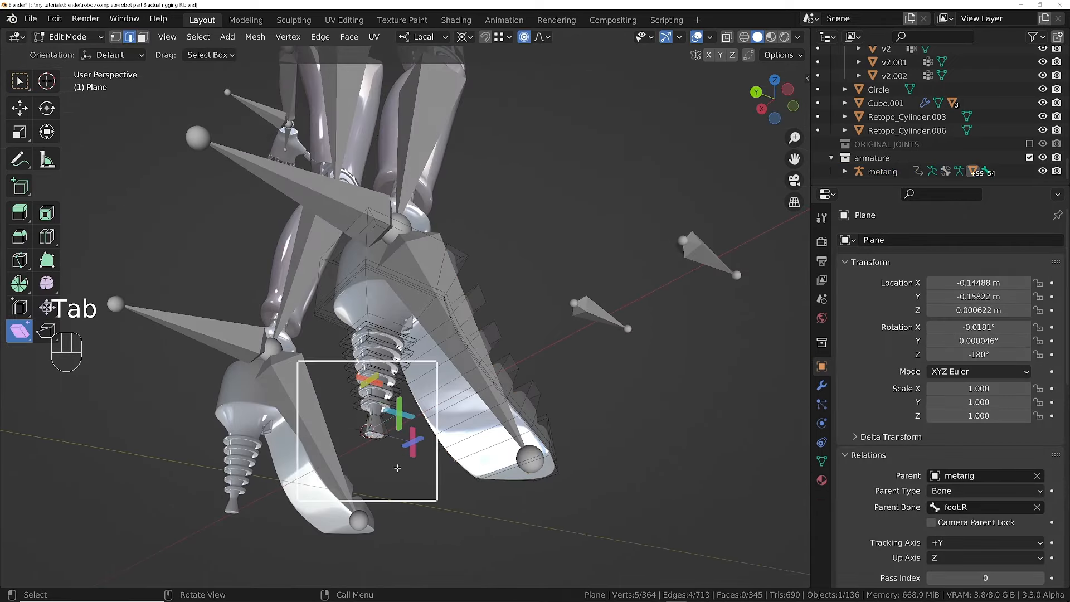
key("w")
scroll(375, 437, "up", 5)
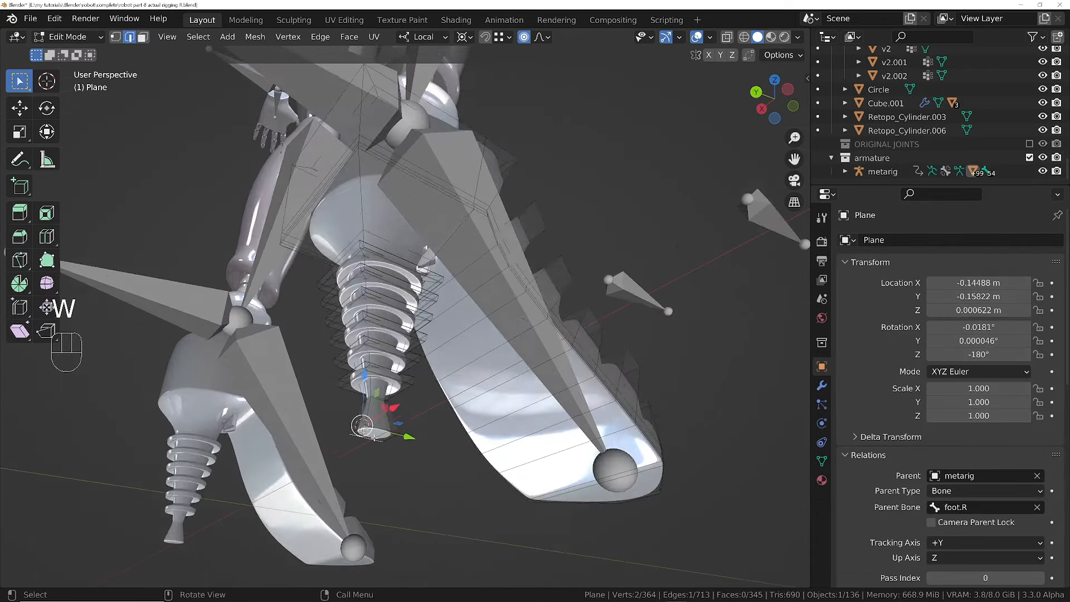
middle_click_drag(374, 438, 378, 407)
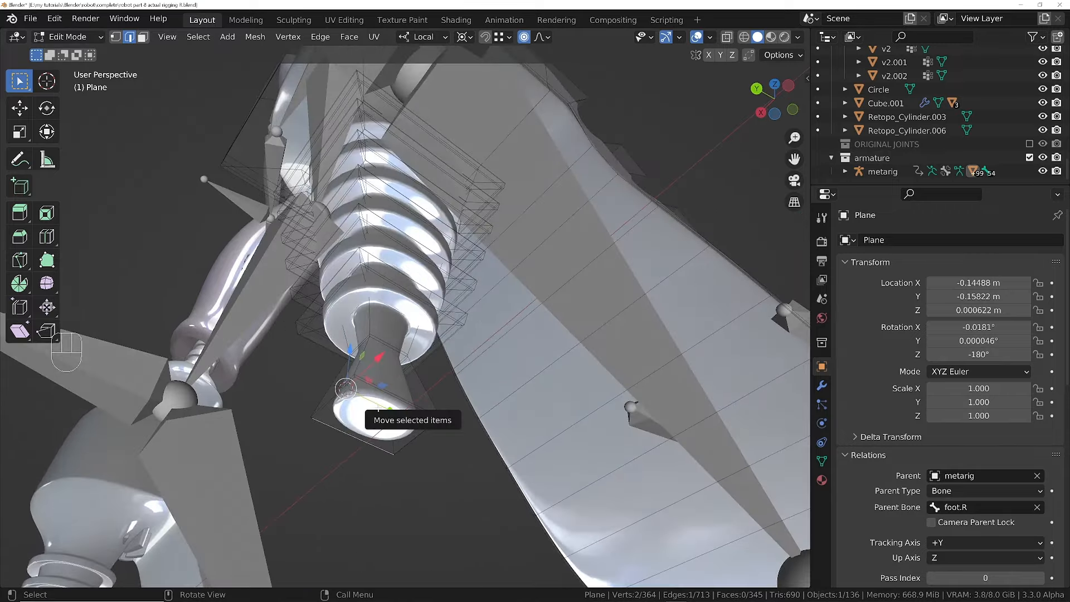
key("3")
left_click(379, 409)
key("shift+s")
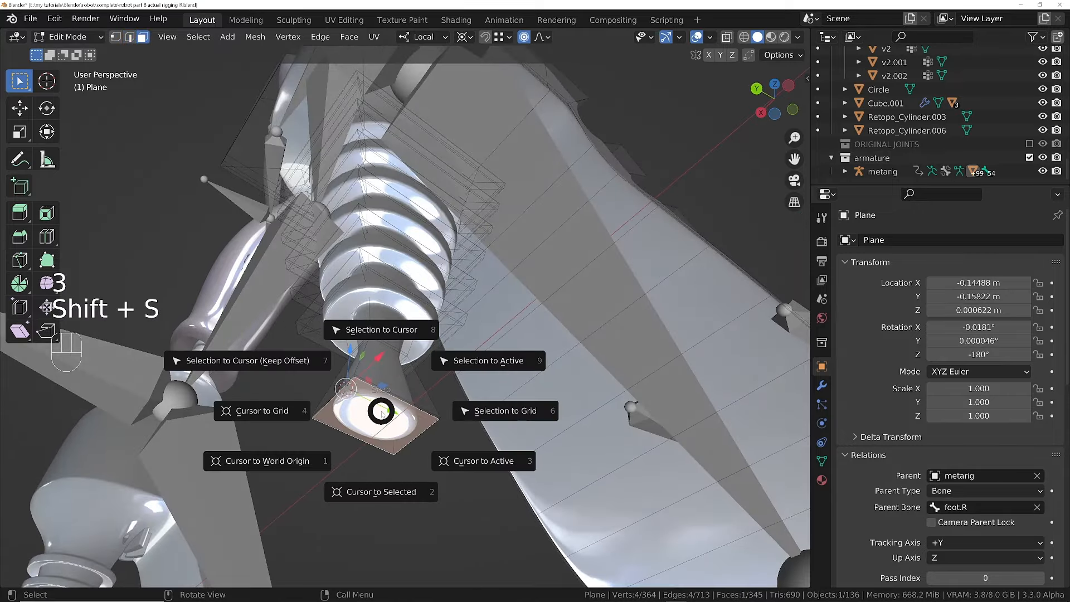
left_click(382, 492)
middle_click_drag(382, 492, 410, 215)
key("Tab")
- Add a bone to the metarig at the heel cursor, scale it down and rotate it 90° about local X toward the toe
left_click(374, 143)
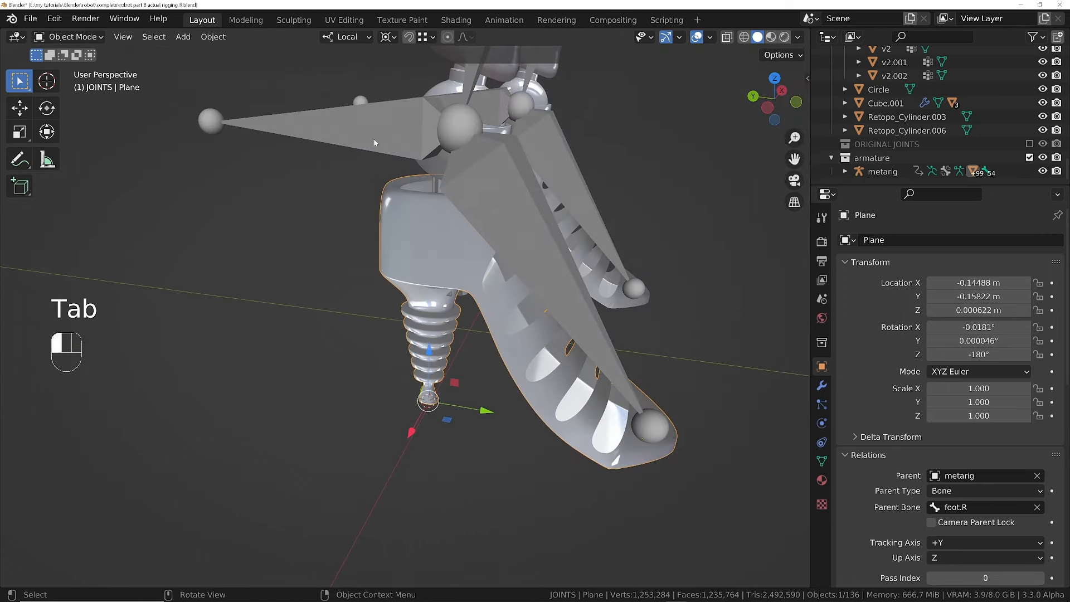
middle_click_drag(476, 210, 490, 315)
key("Tab")
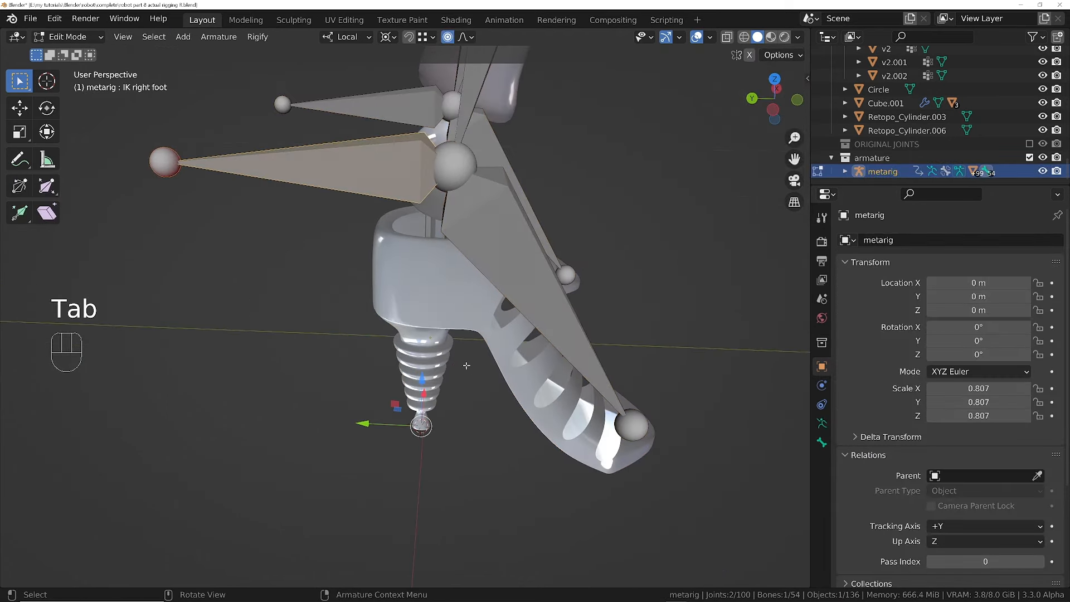
key("shift+a")
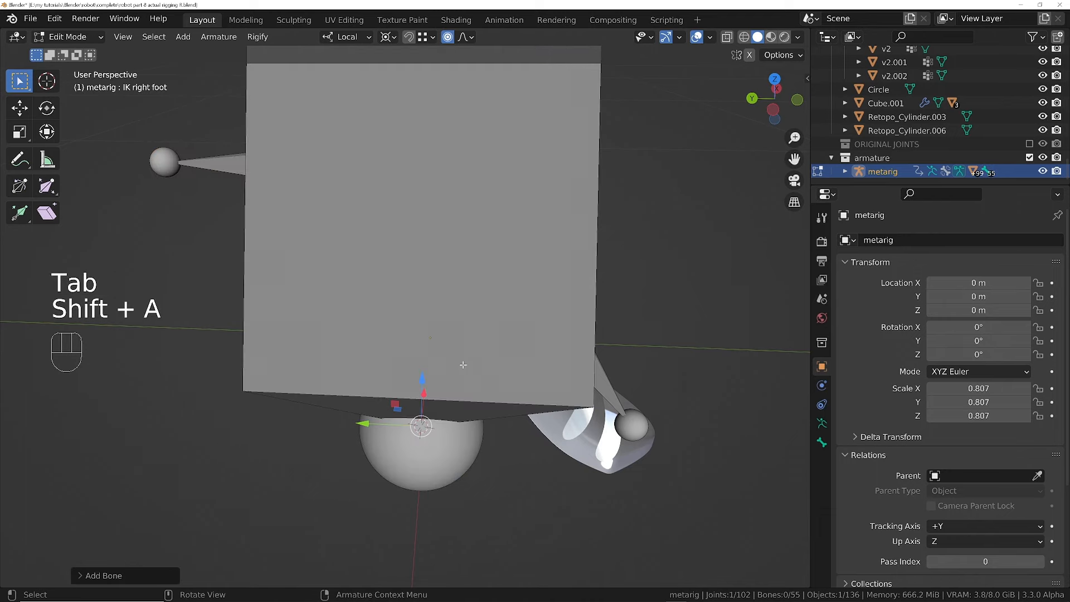
key("s")
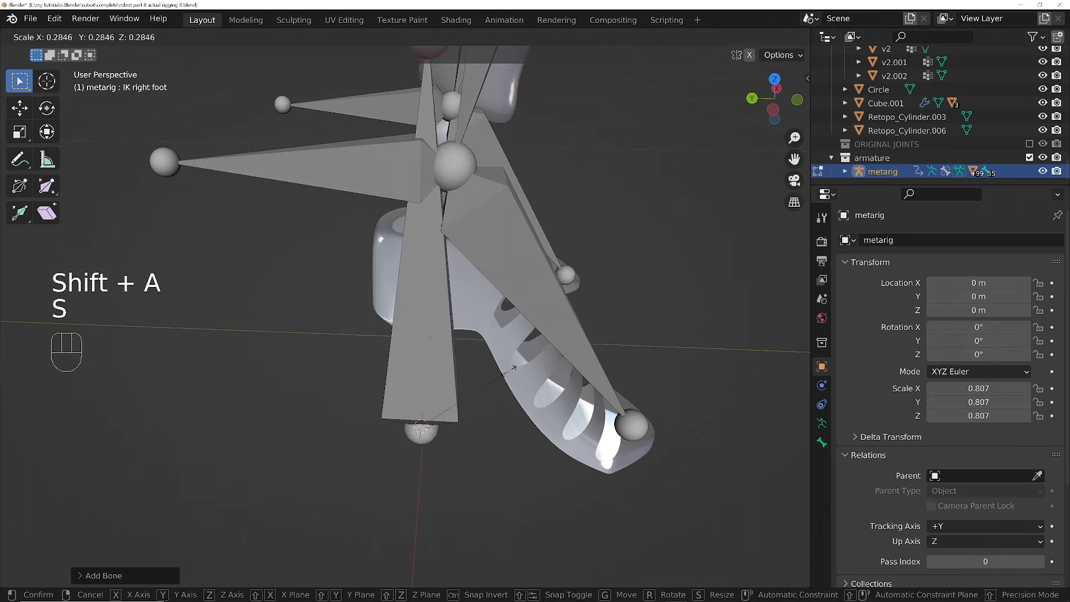
left_click(487, 400)
middle_click_drag(487, 400, 530, 368)
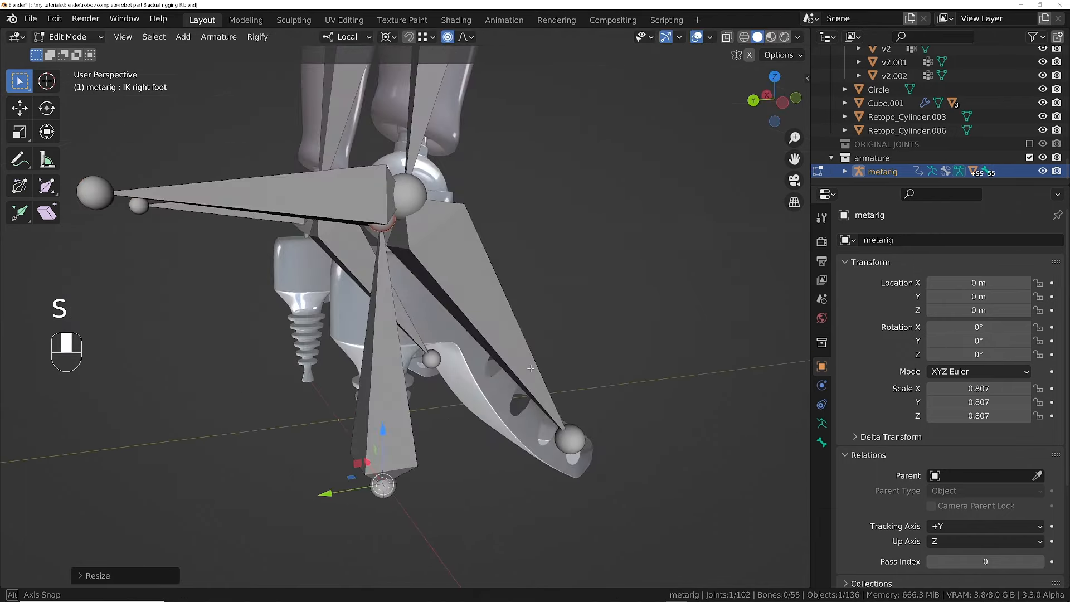
type("rx90")
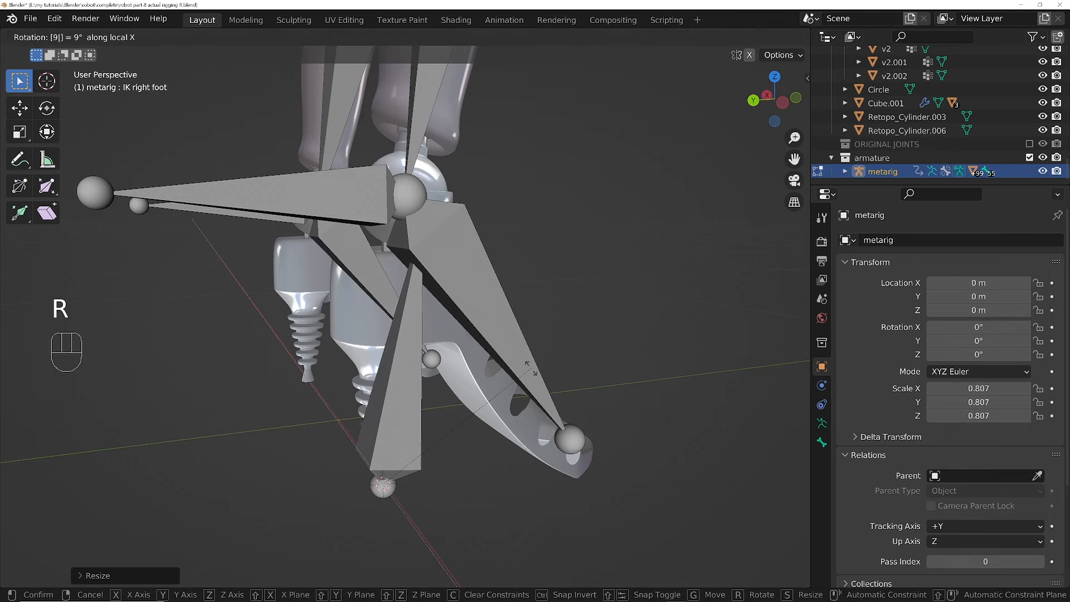
key("Return")
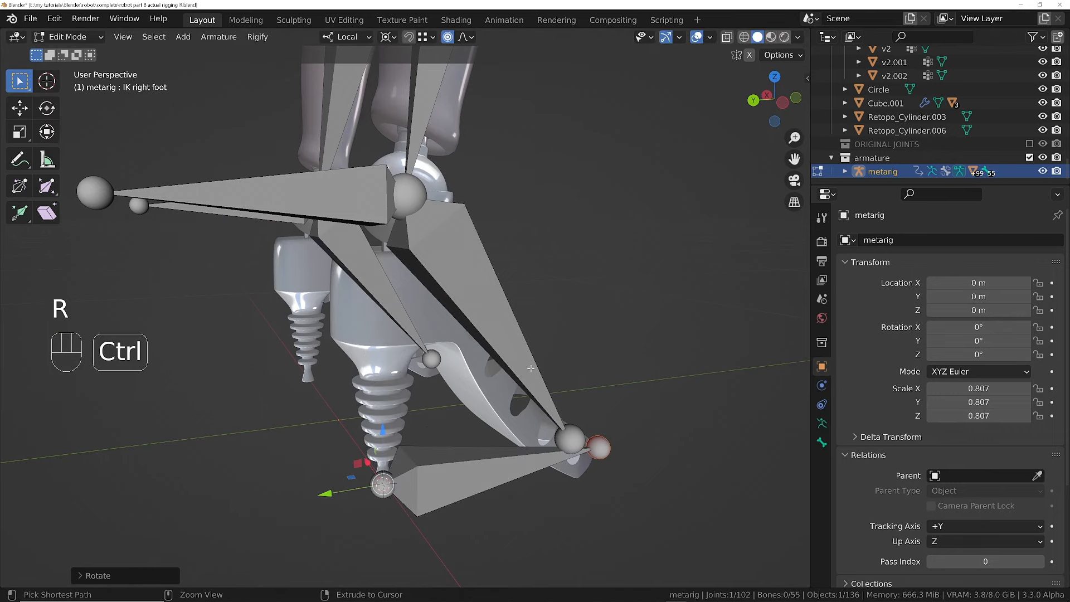
- In left orthographic view, move the new heel bone's tip along its local Y axis to line up with the toe's front end
key("ctrl+KP_3")
key("KP_5")
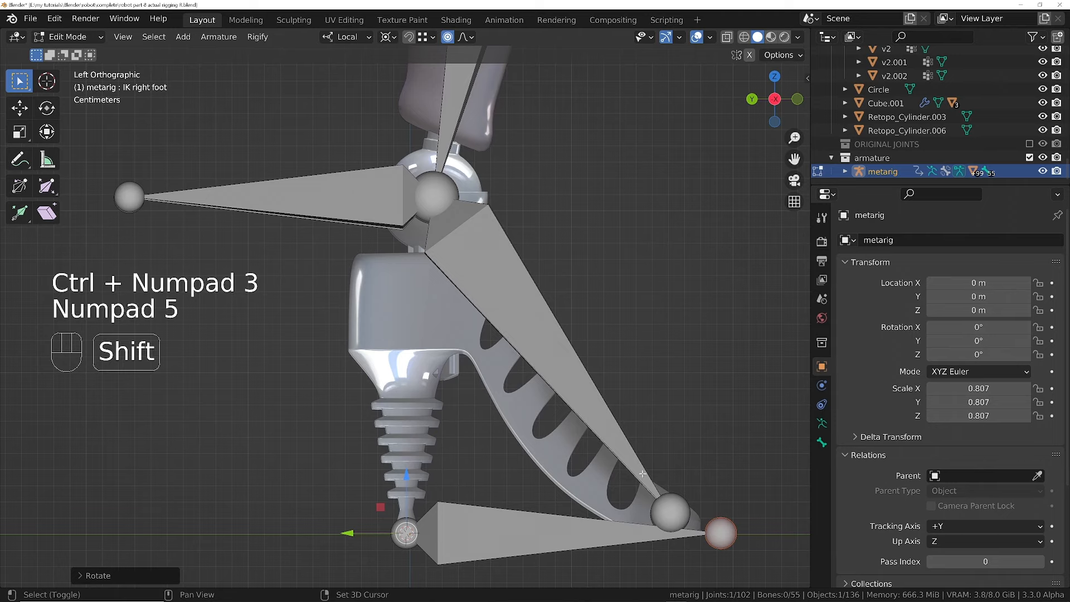
middle_click_drag(531, 368, 578, 442, "shift")
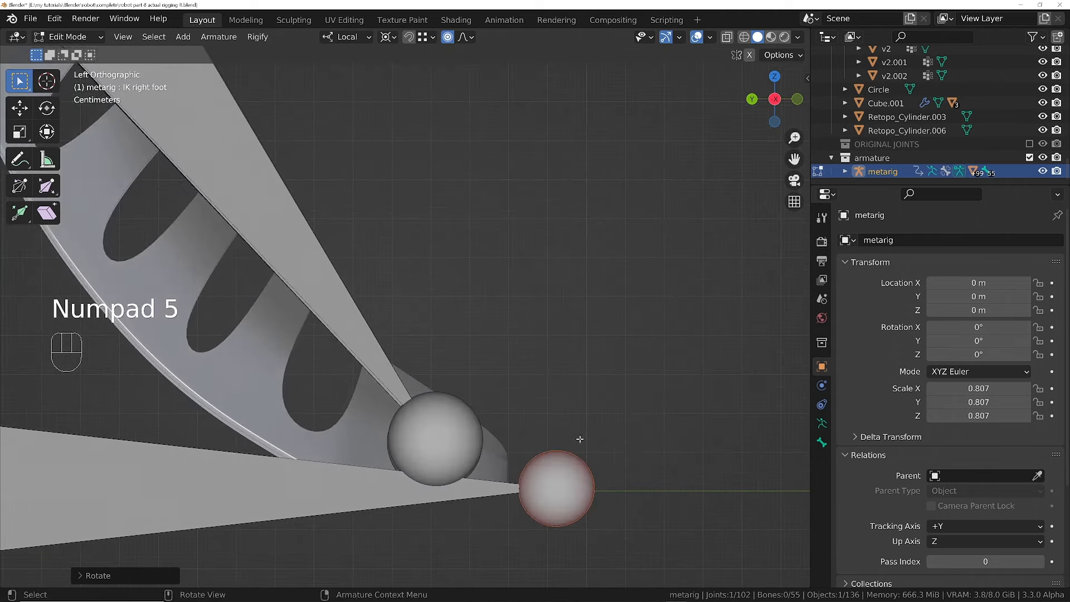
key("g")
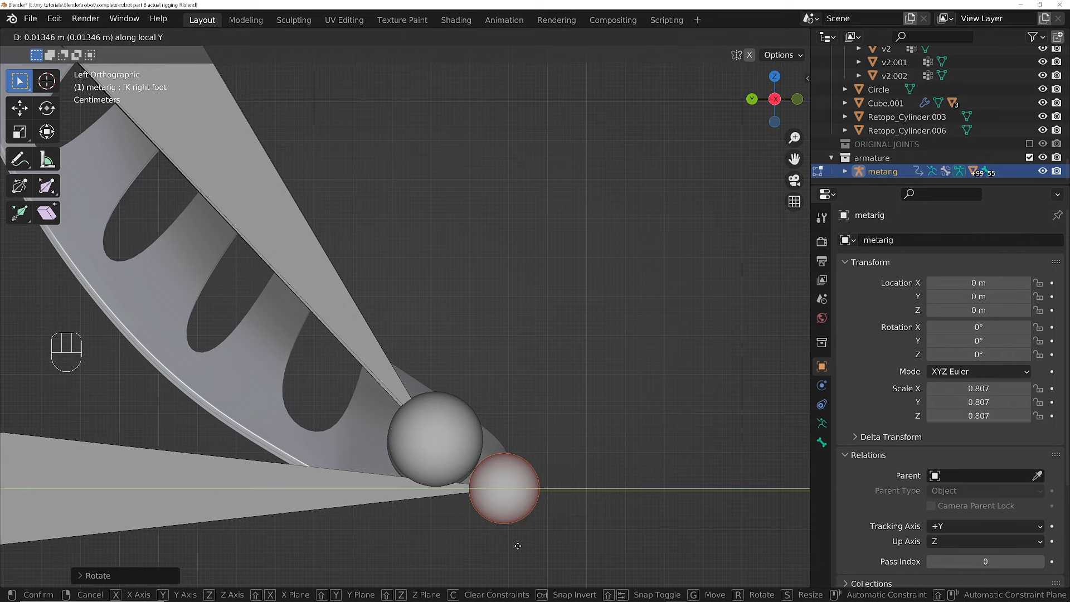
left_click(517, 546)
key("alt+z")
scroll(516, 490, "up", 7)
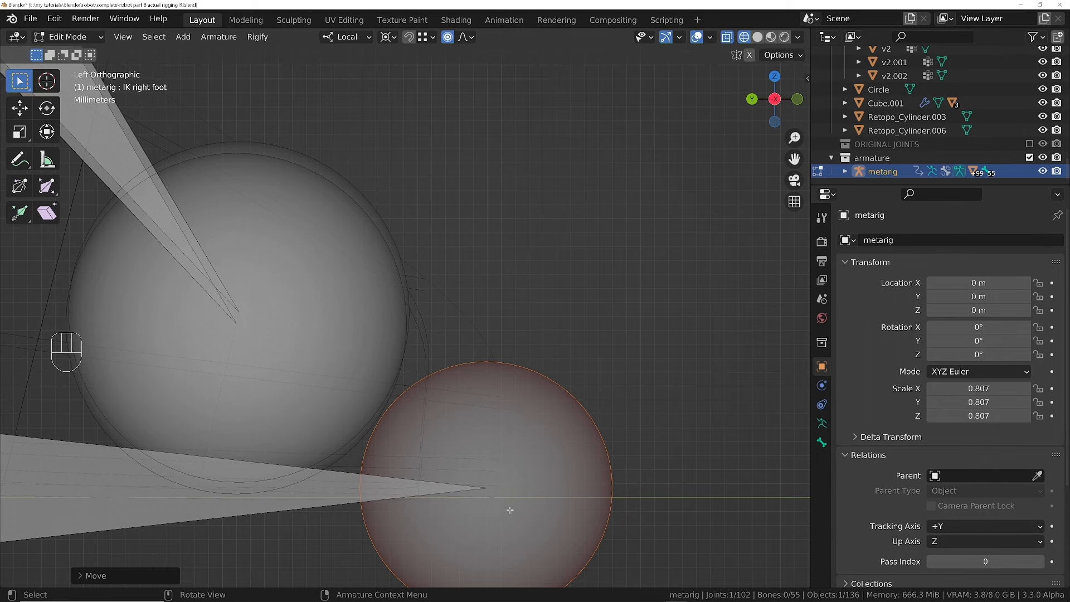
key("g")
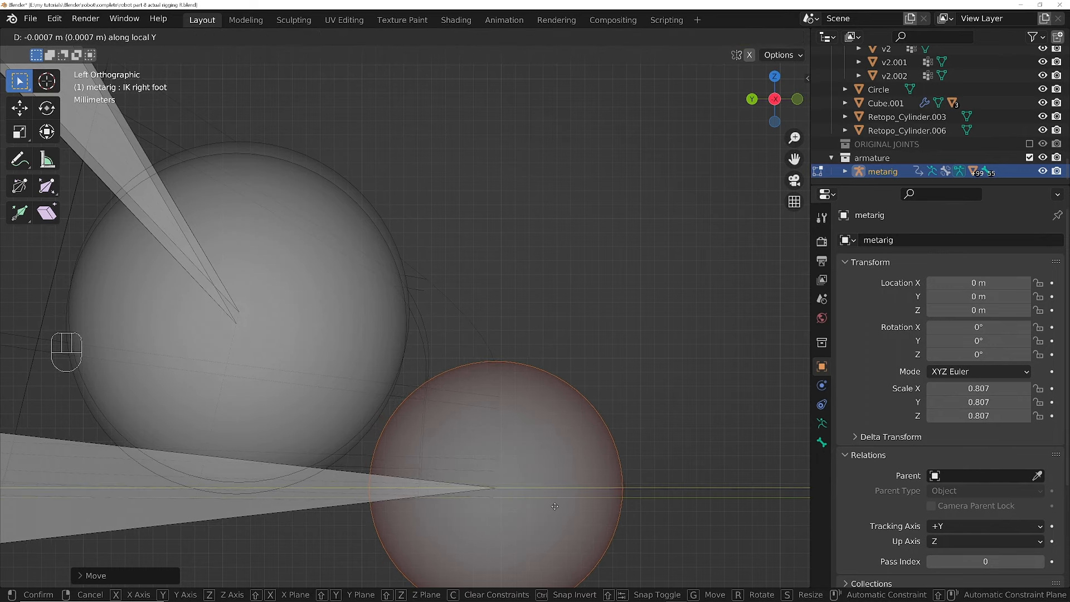
left_click(554, 506)
- Extrude a short toe bone about 0.064 m long, upward and forward from the heel bone's tip
middle_click_drag(468, 238, 454, 229, "ctrl")
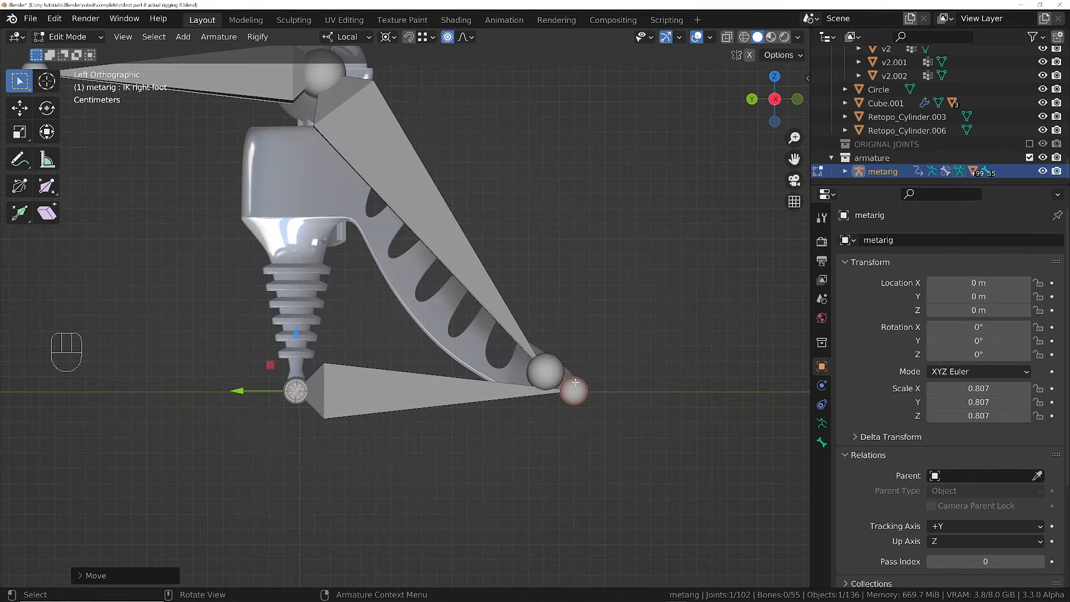
key("e")
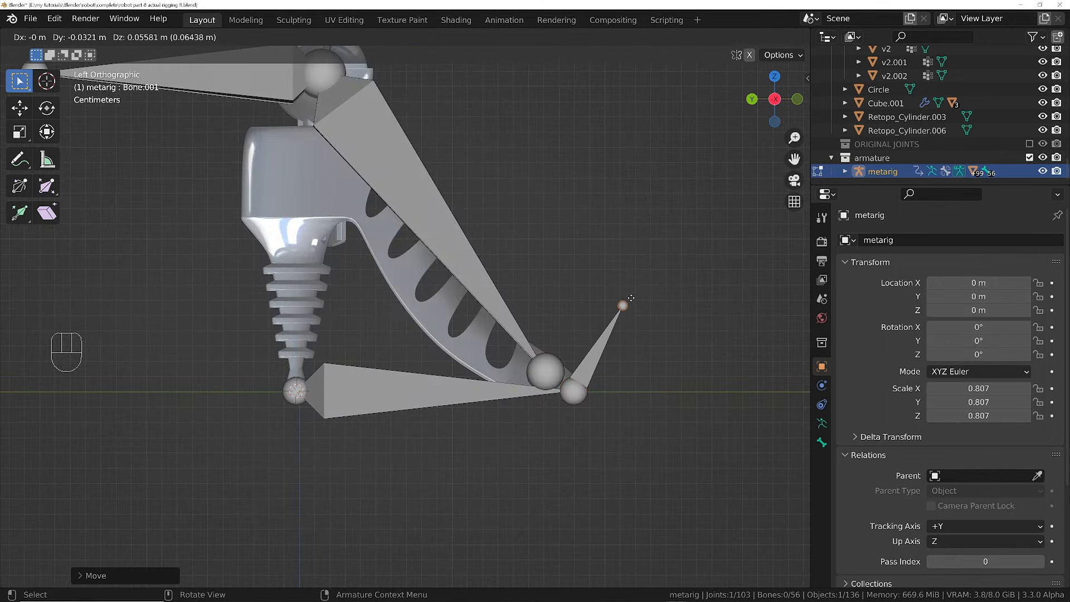
left_click(631, 298)
middle_click_drag(547, 355, 557, 437)
- Parent the IK right foot bone to the extruded toe bone with Keep Offset
left_click(421, 234)
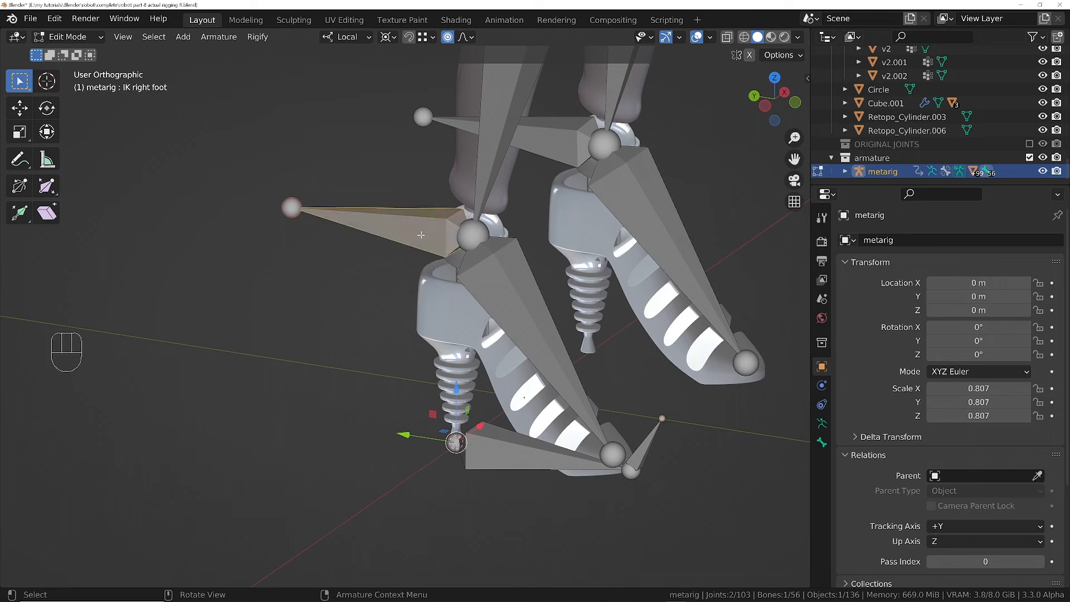
left_click(645, 454, "shift")
key("ctrl+p")
left_click(646, 449)
middle_click_drag(647, 449, 562, 440)
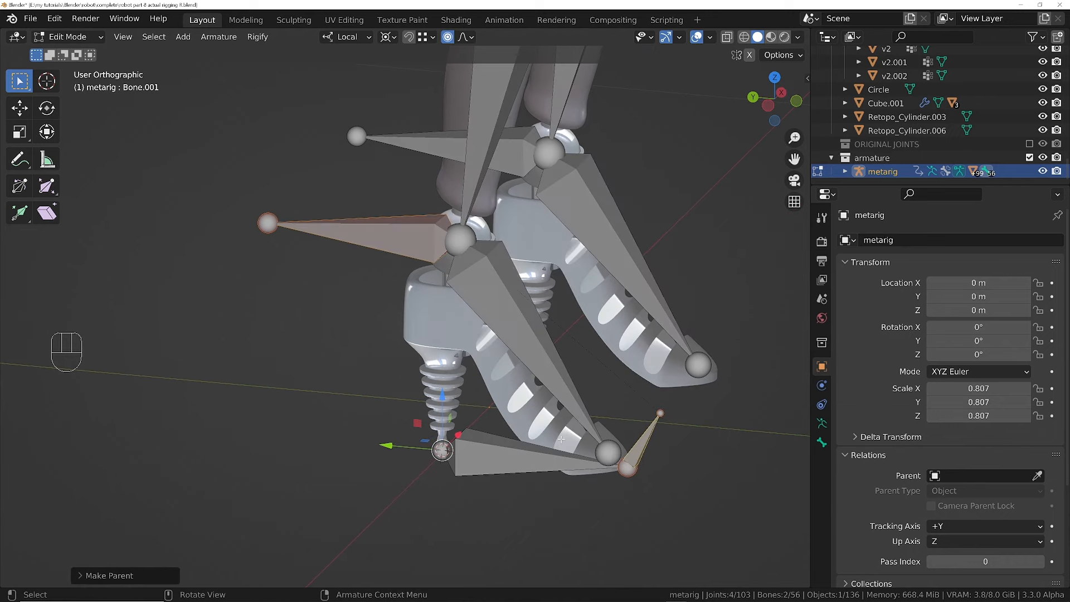
- Parent the foot.R bone to the IK right foot bone with Keep Offset
left_click(514, 316)
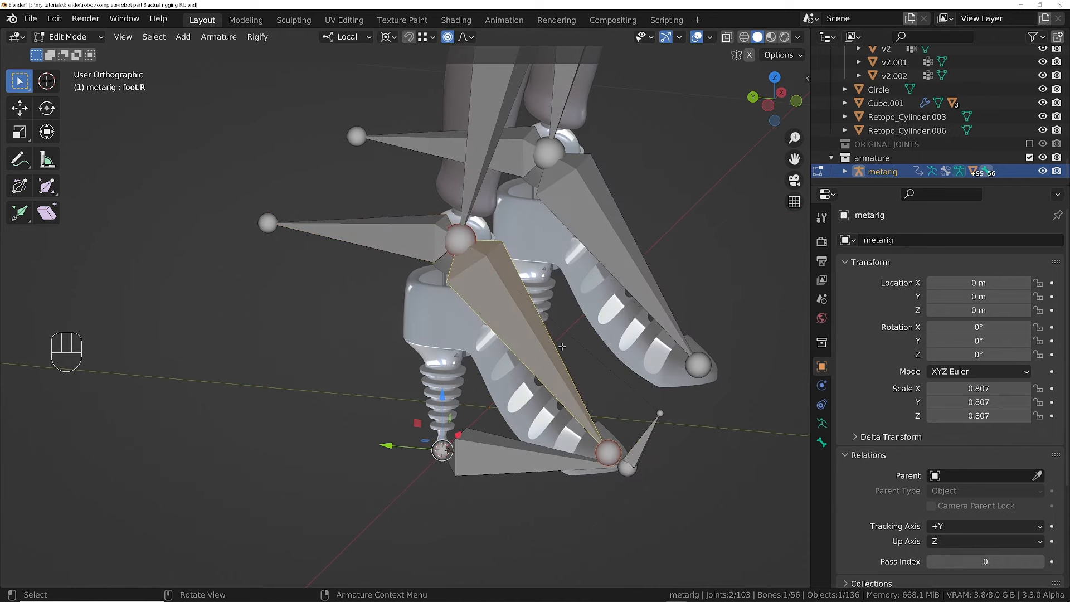
left_click(367, 226, "shift")
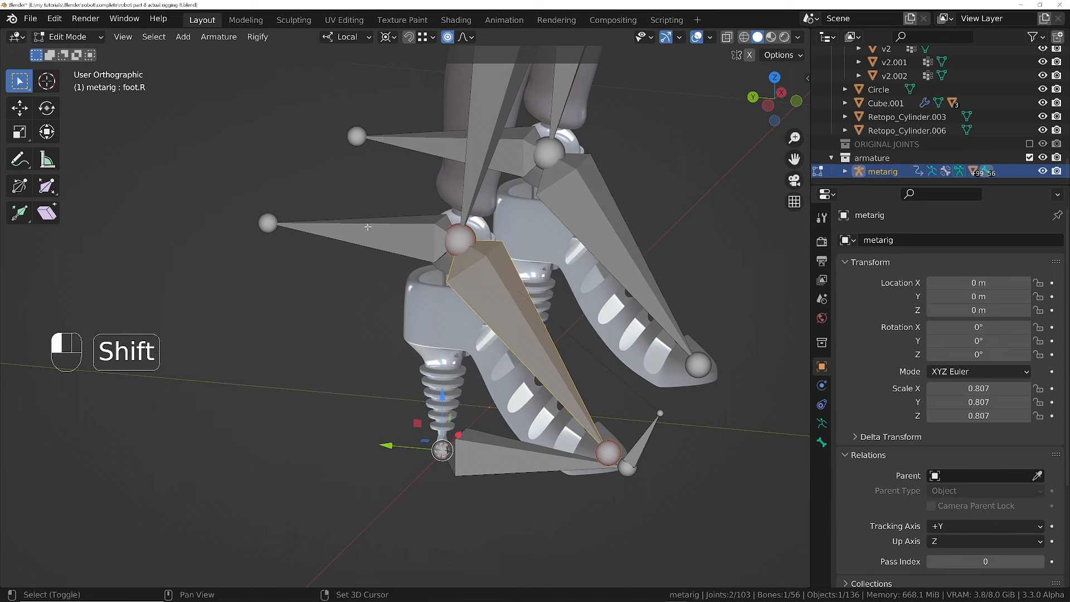
key("ctrl+p")
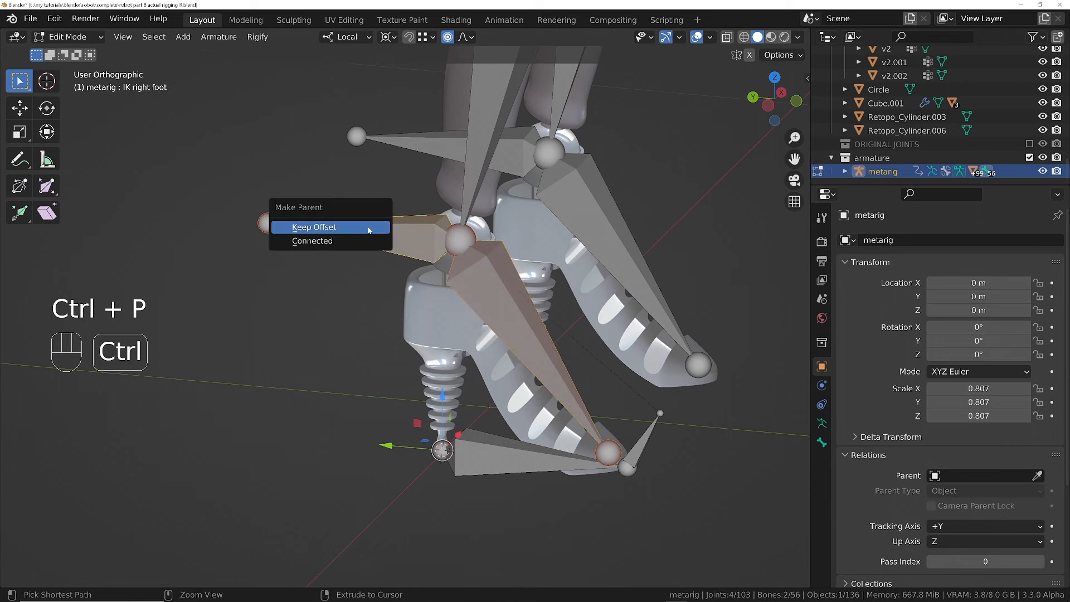
left_click(367, 228)
- In Pose Mode, set the pivot point to Active Element and try rotating the IK right foot bone about the ankle
key("Tab")
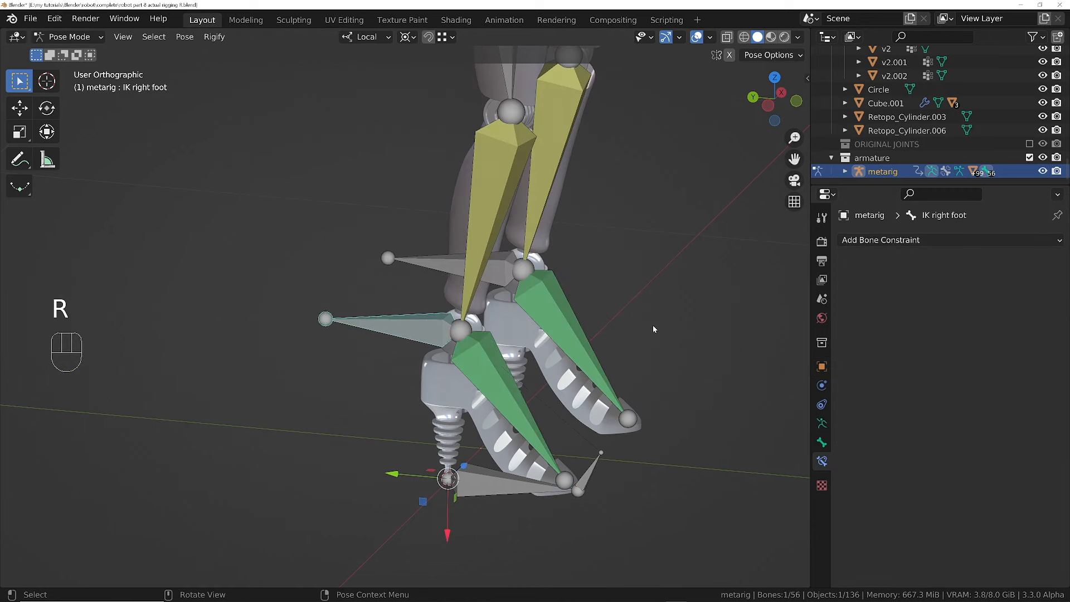
key("period")
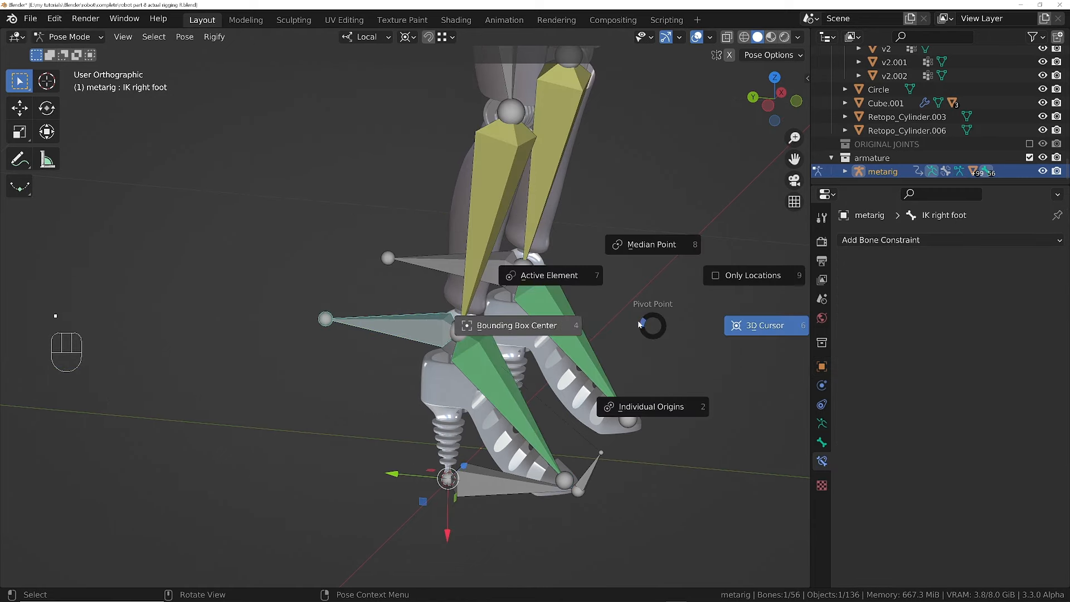
left_click(611, 289)
key("r")
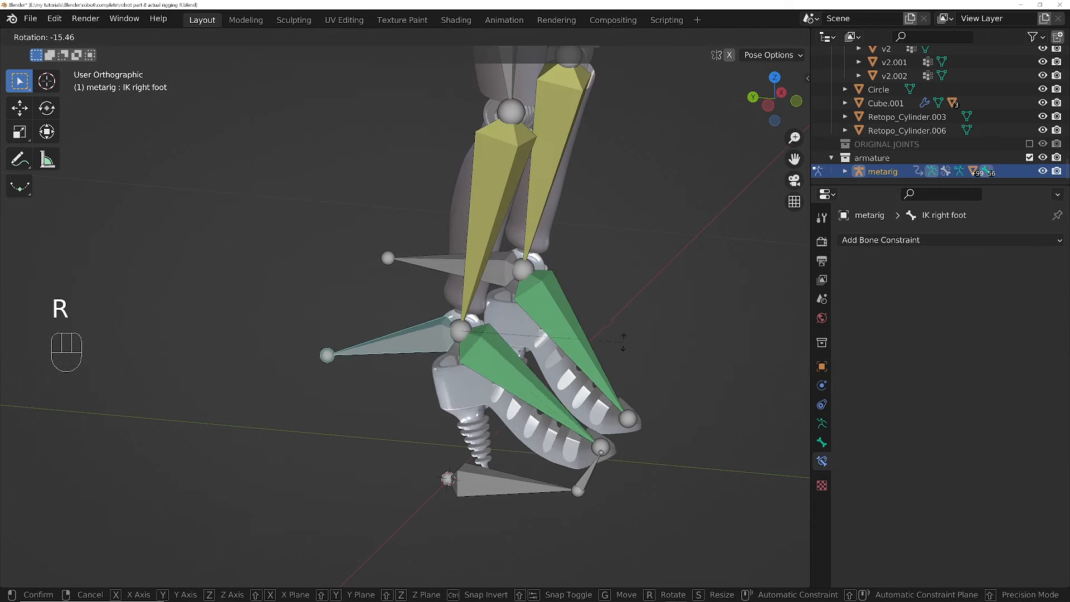
left_click(609, 368)
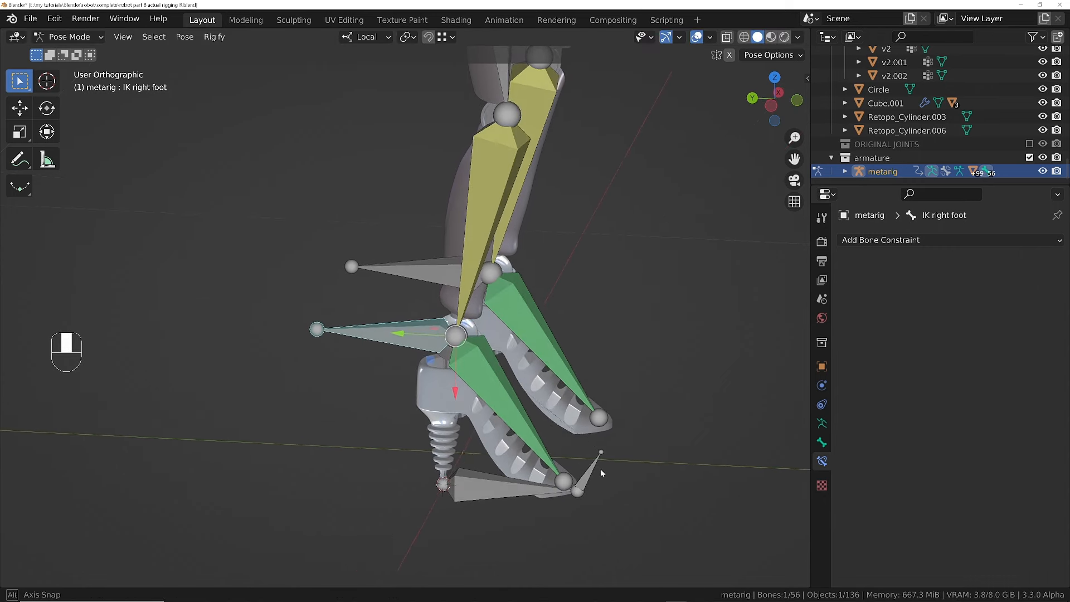
- Try rotating the toe bone to test how the right foot pivots around the toe
left_click(581, 473)
key("r")
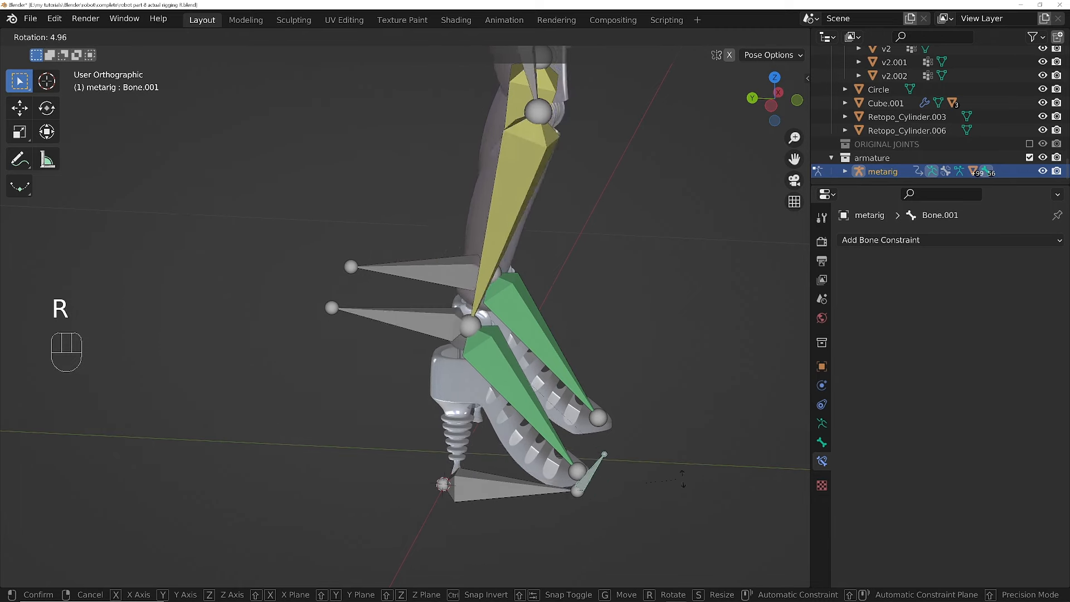
left_click(619, 467)
- Remove the Copy Rotation constraint from the foot.R bone and try rotating the IK right foot bone
left_click(466, 385)
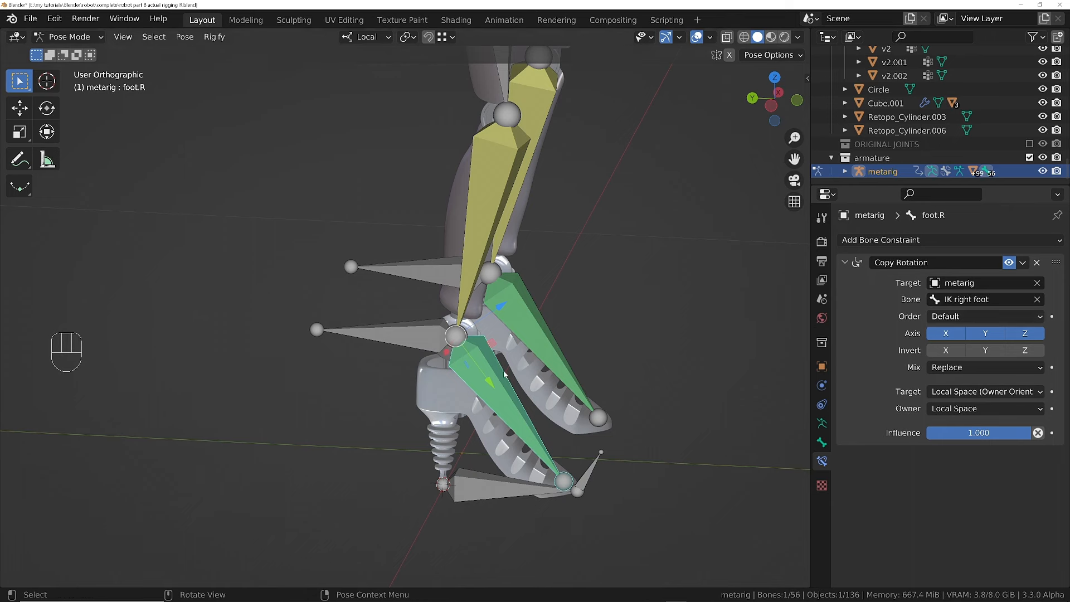
left_click(1037, 263)
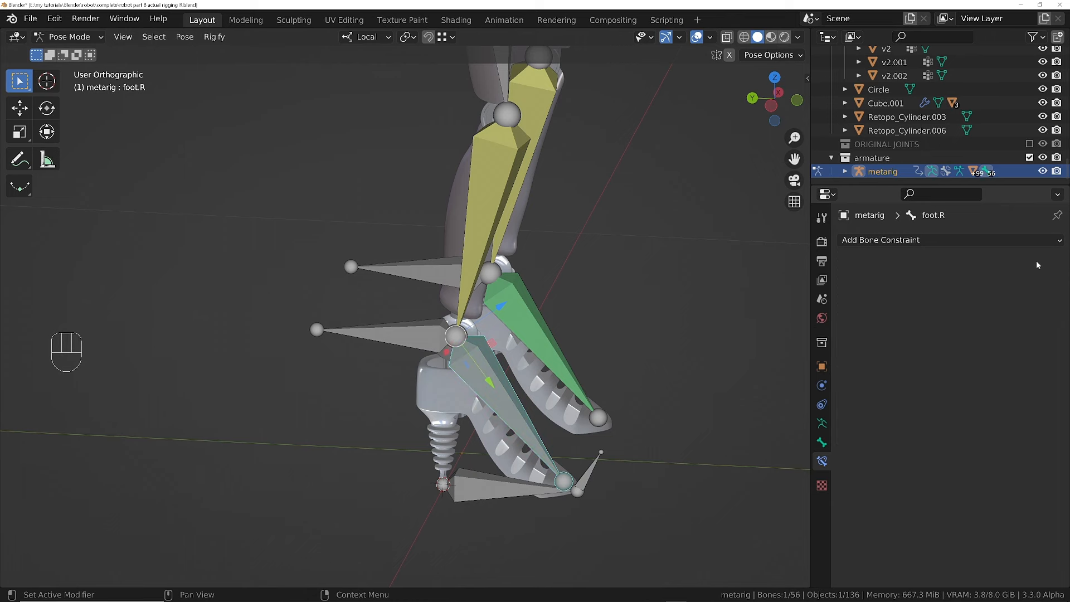
left_click(394, 337)
key("r")
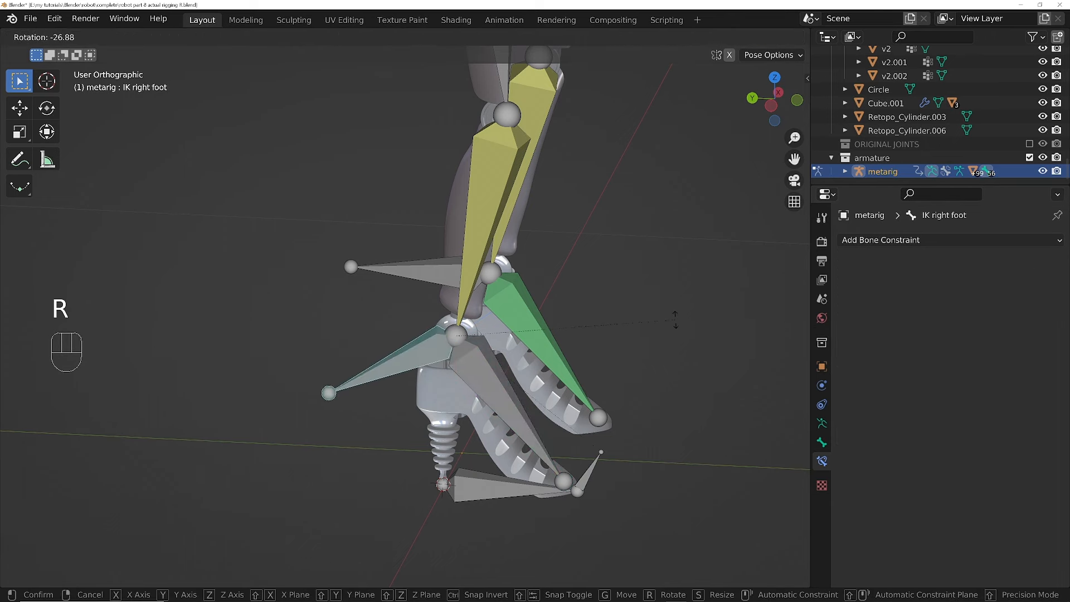
- Enable Inherit Rotation for the foot.R bone and try rotating the IK right foot bone
left_click(488, 383)
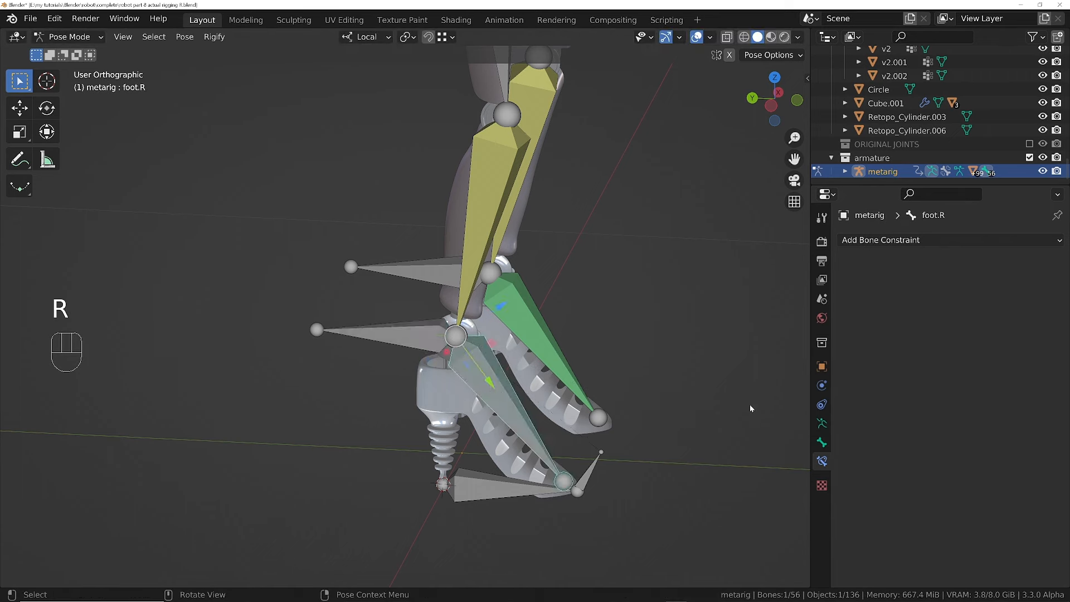
left_click(821, 442)
scroll(933, 514, "down", 5)
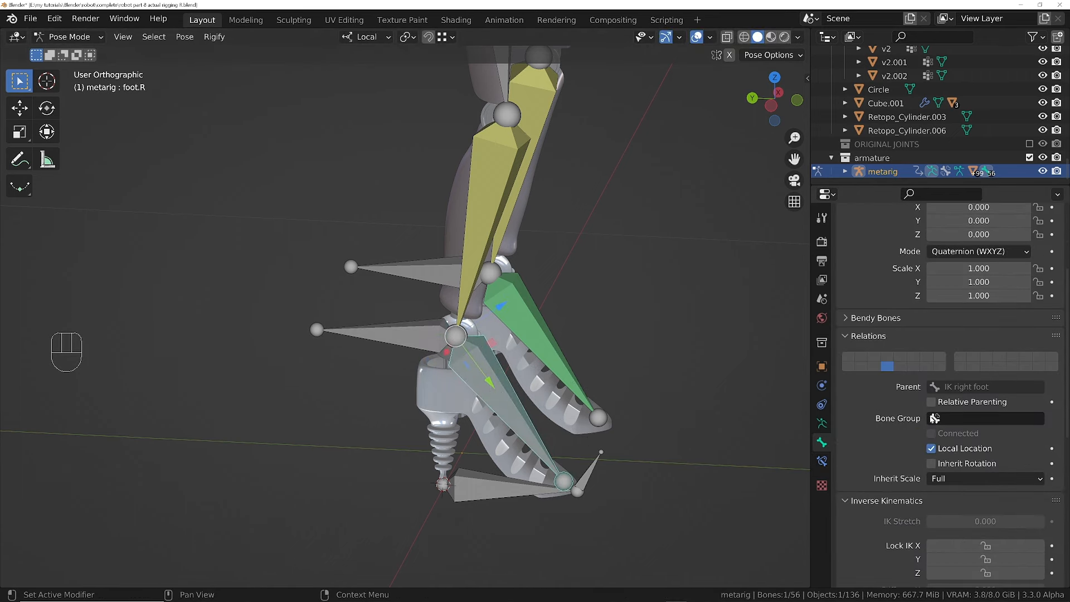
left_click(390, 333)
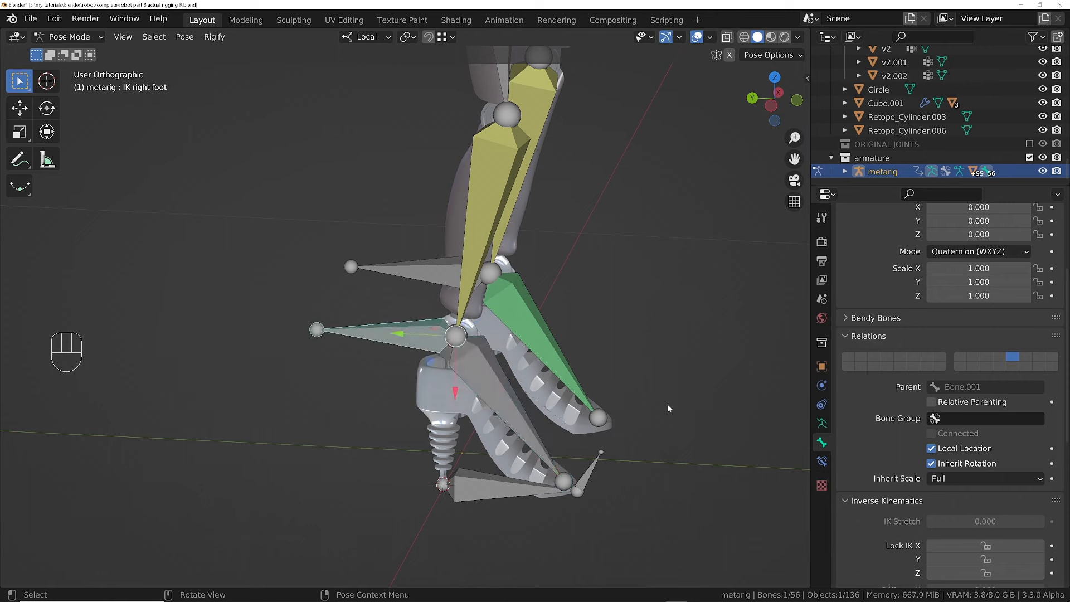
key("r")
right_click(544, 396)
- Try rotating the right foot's toe bone, and try rotating and moving its heel bone to test the foot rig
left_click(594, 473)
key("r")
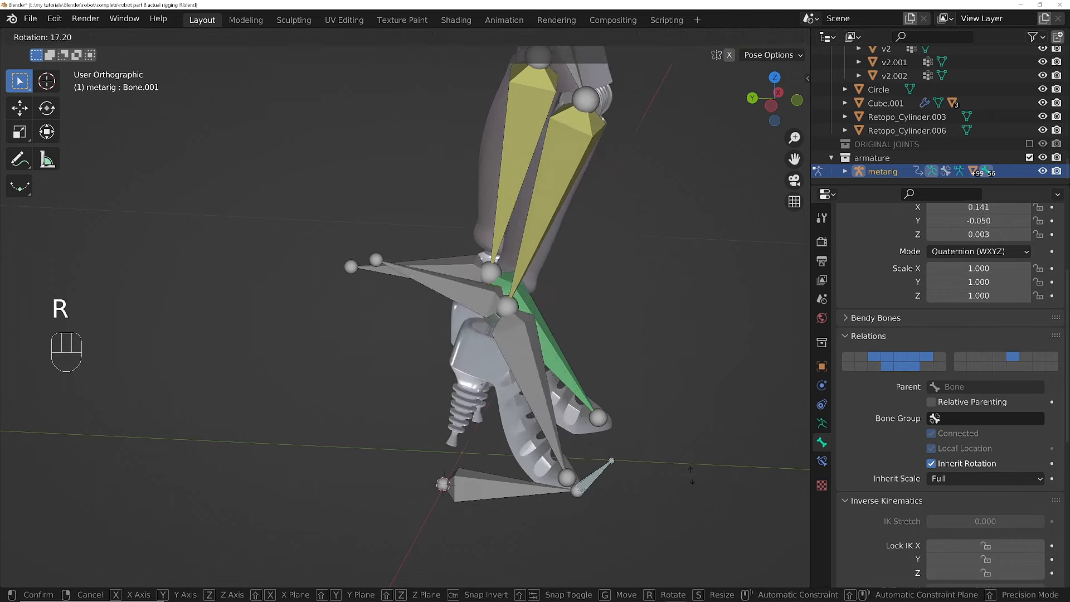
right_click(473, 497)
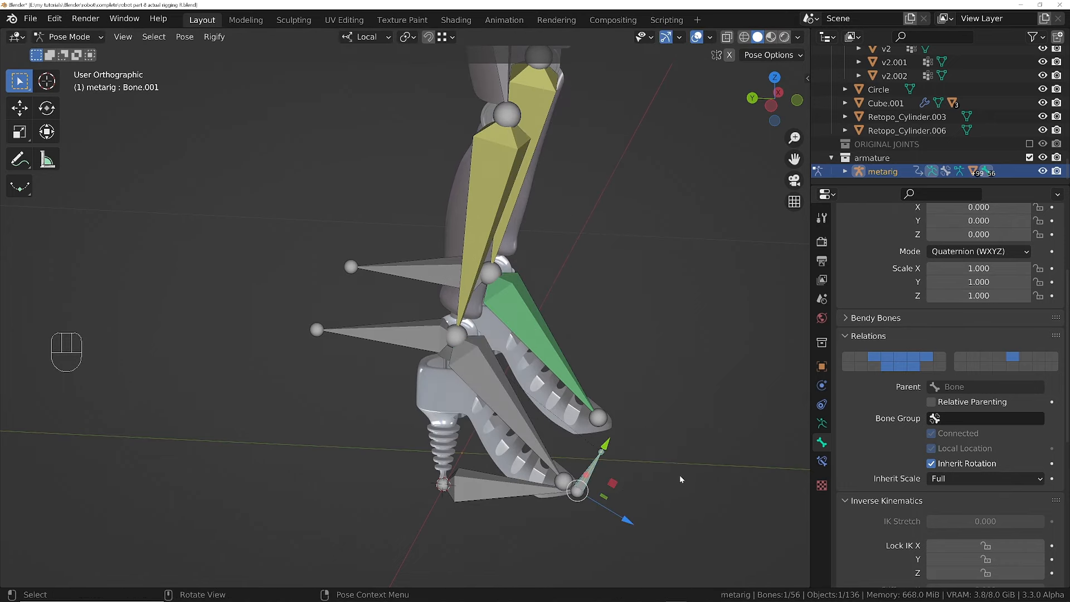
left_click(509, 489)
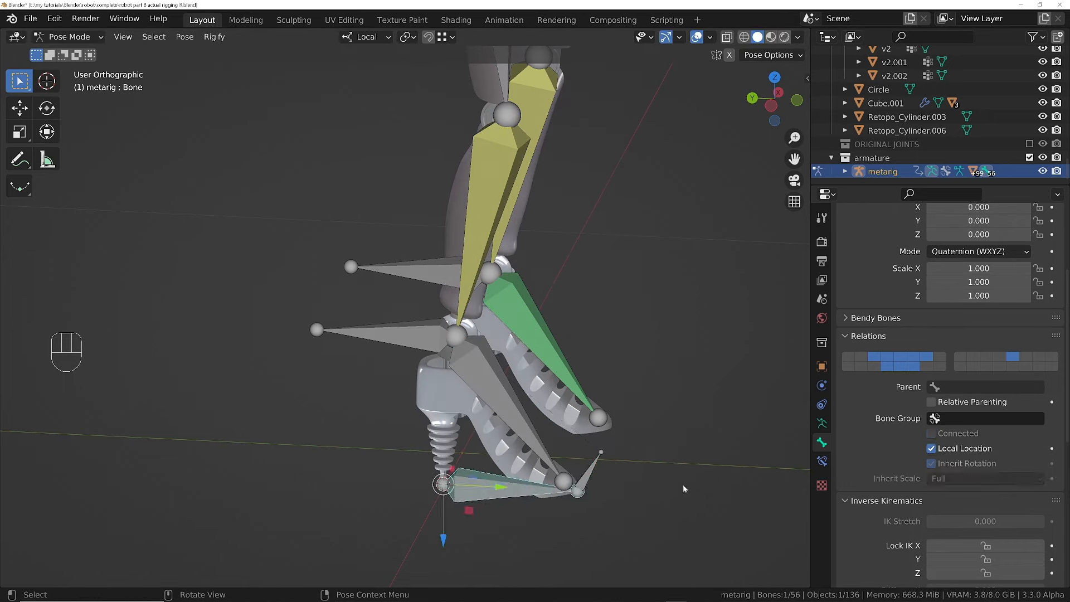
key("r")
key("g")
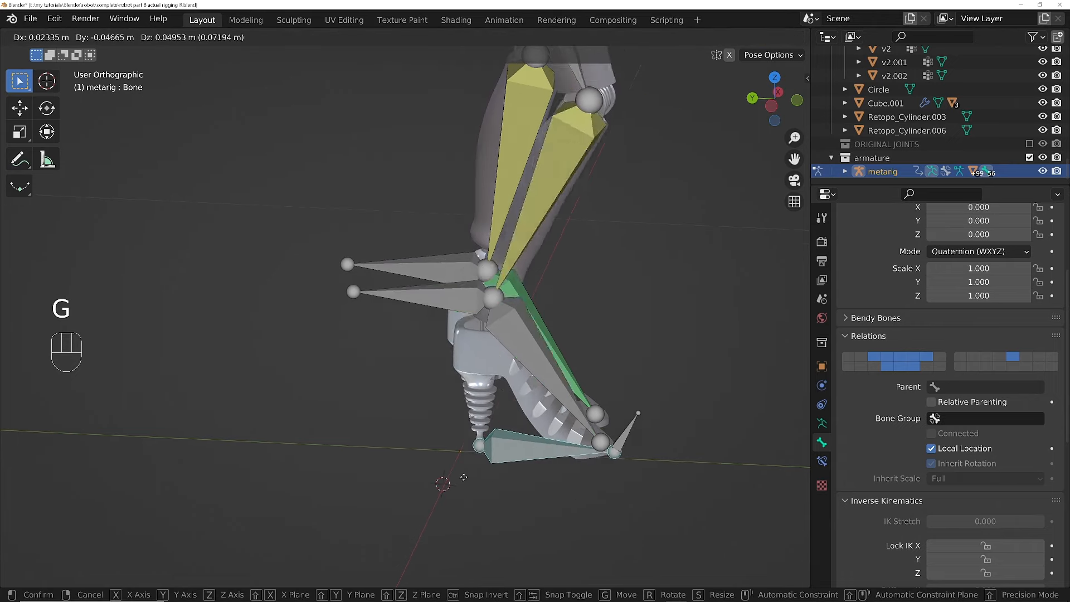
right_click(392, 378)
- Try moving the IK right foot bone and the heel bone in turn to compare how they carry the foot and leg
left_click(403, 347)
key("g")
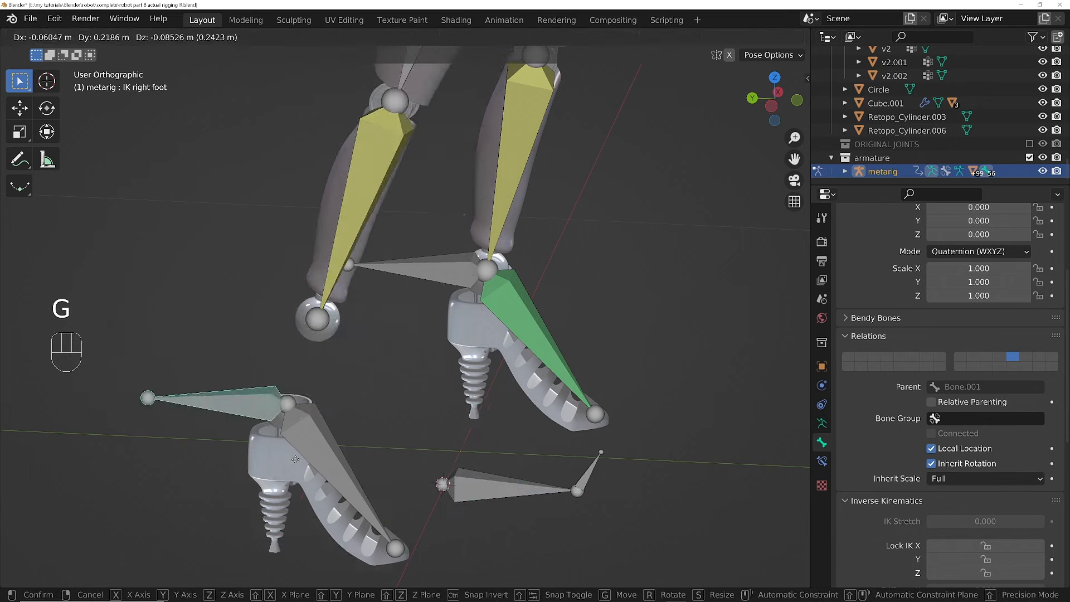
right_click(525, 518)
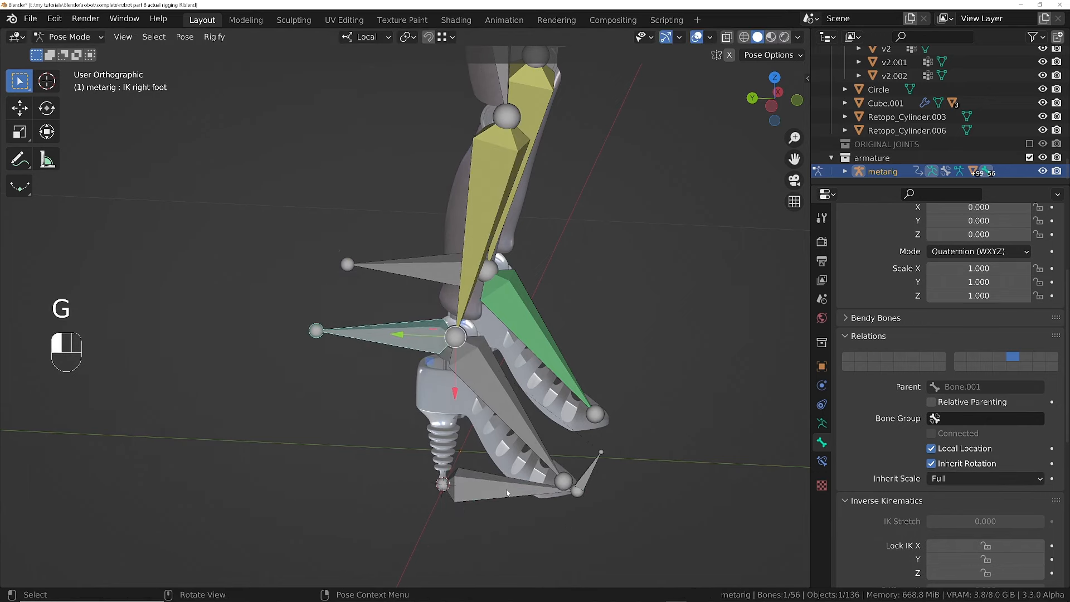
left_click(507, 493)
key("g")
right_click(407, 375)
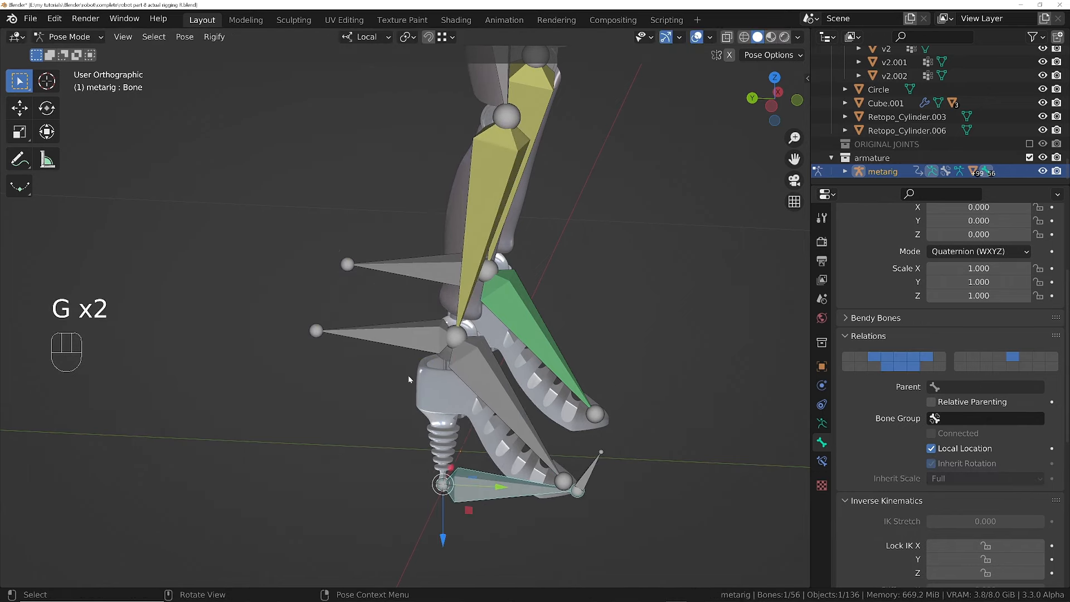
left_click(409, 344)
key("g")
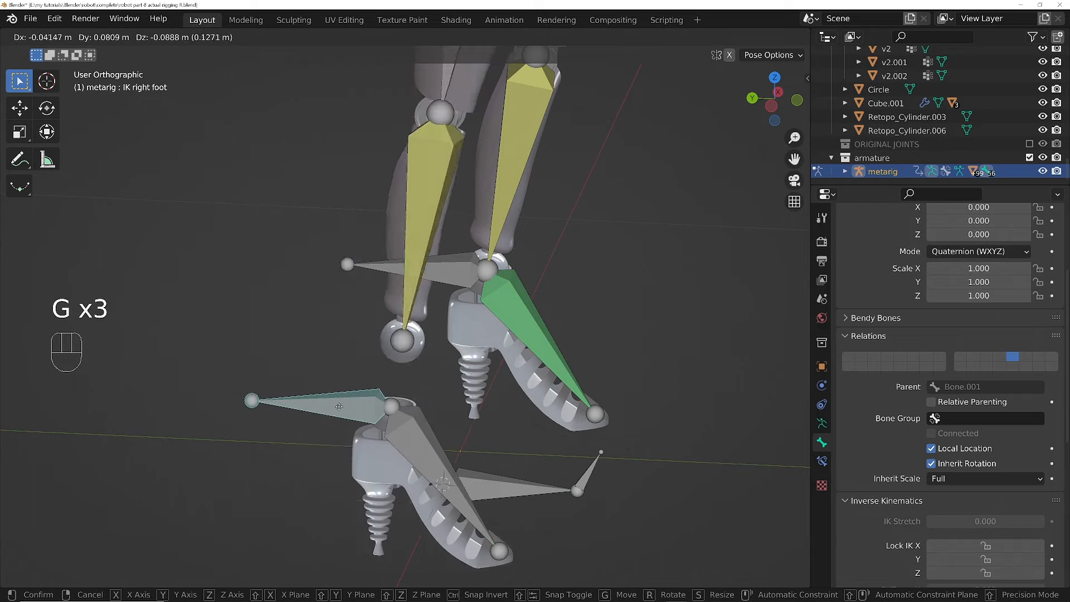
right_click(529, 464)
- In Edit Mode, duplicate the right foot's heel and toe bones and place the copies under the left foot
left_click(511, 492)
middle_click_drag(503, 414, 479, 426)
scroll(478, 427, "down", 1)
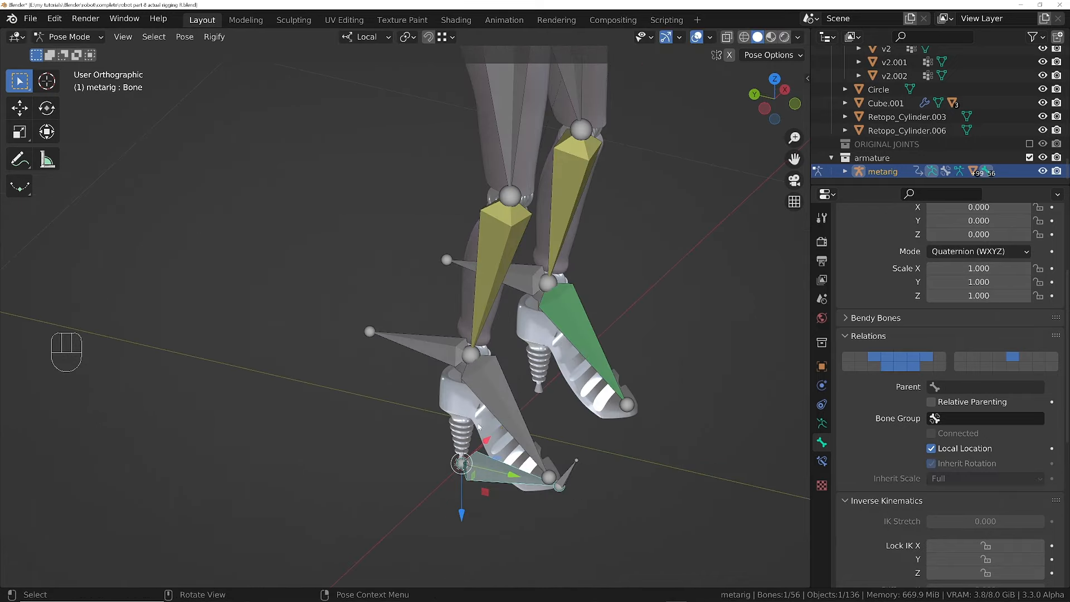
key("Tab")
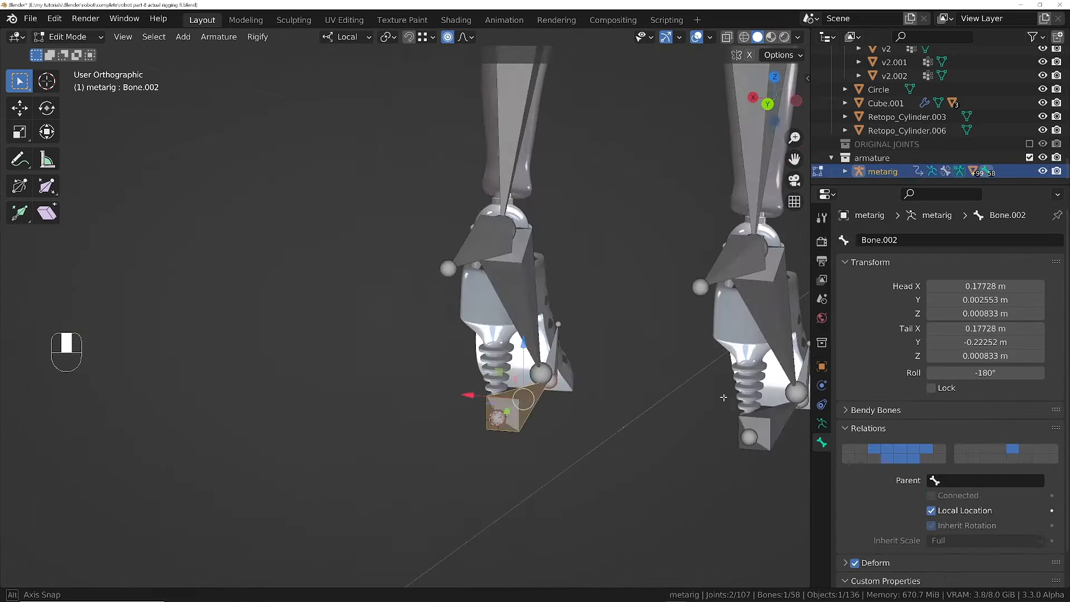
middle_click_drag(723, 397, 406, 407)
key("z")
left_click_drag(437, 393, 446, 393)
middle_click_drag(407, 357, 334, 320)
key("z")
left_click(418, 251)
- Parent the IK left foot bone to the left foot's toe bone and return to Pose Mode
left_click(523, 173)
left_click(333, 338, "shift")
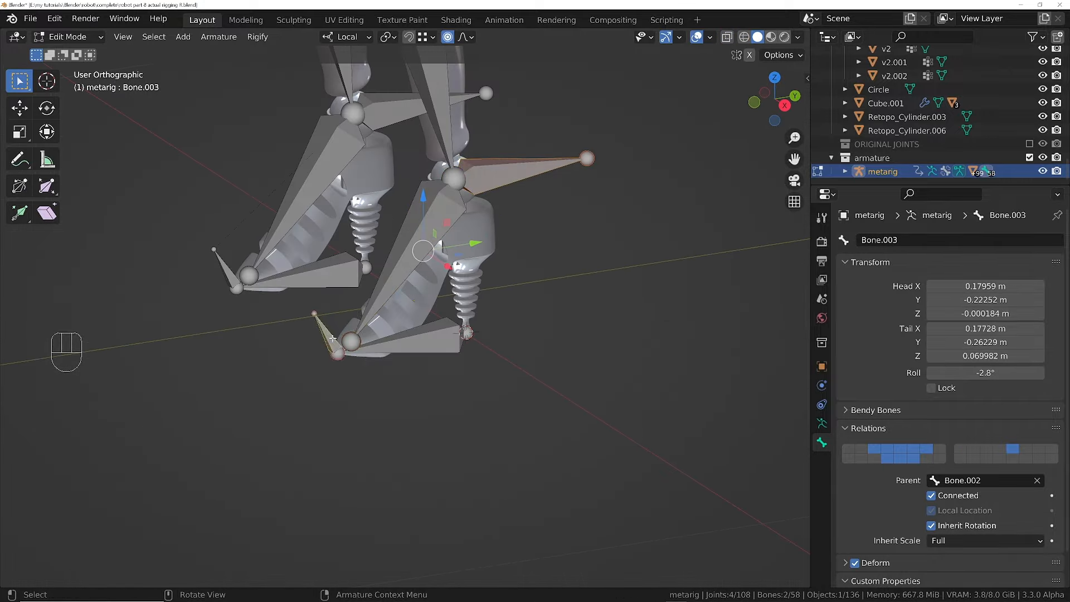
key("Tab")
- Try moving the left foot's heel bone and the right foot's heel bone to test both feet
key("r")
key("g")
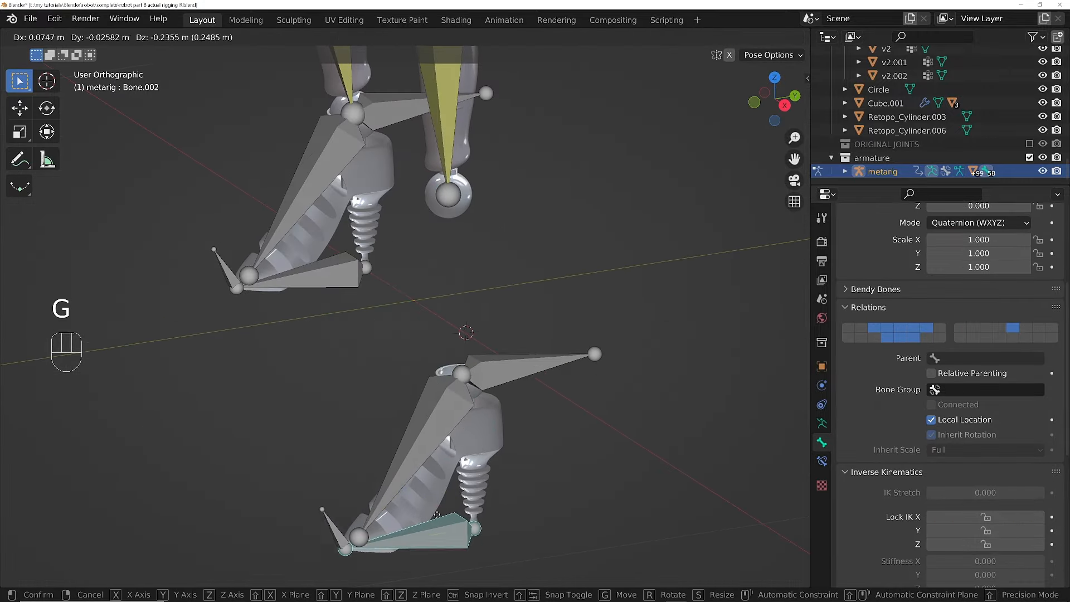
right_click(437, 515)
middle_click_drag(423, 224, 464, 317)
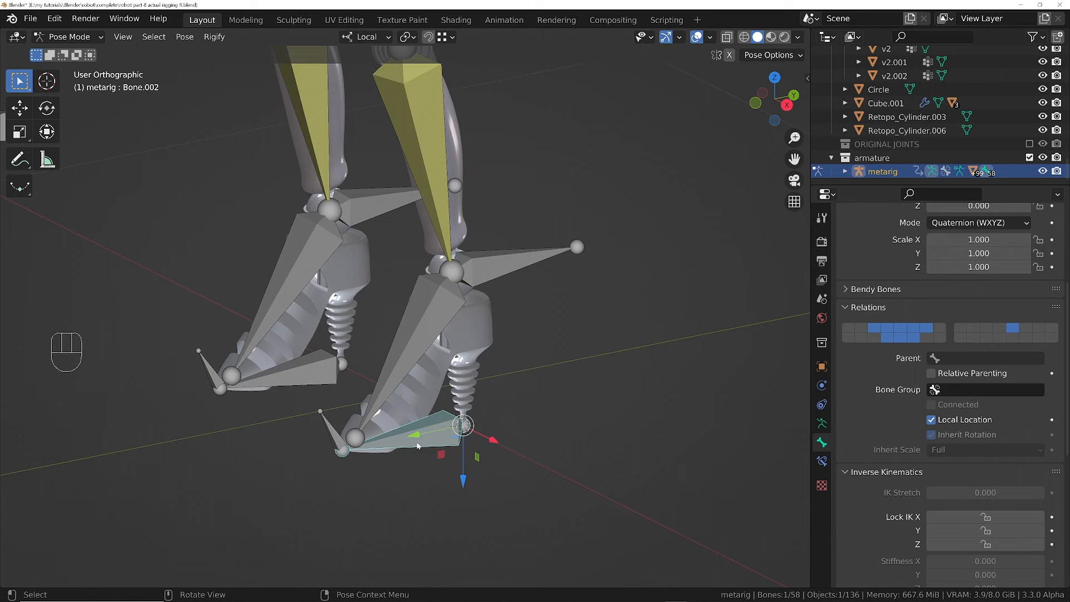
key("g")
right_click(369, 414)
left_click(308, 383)
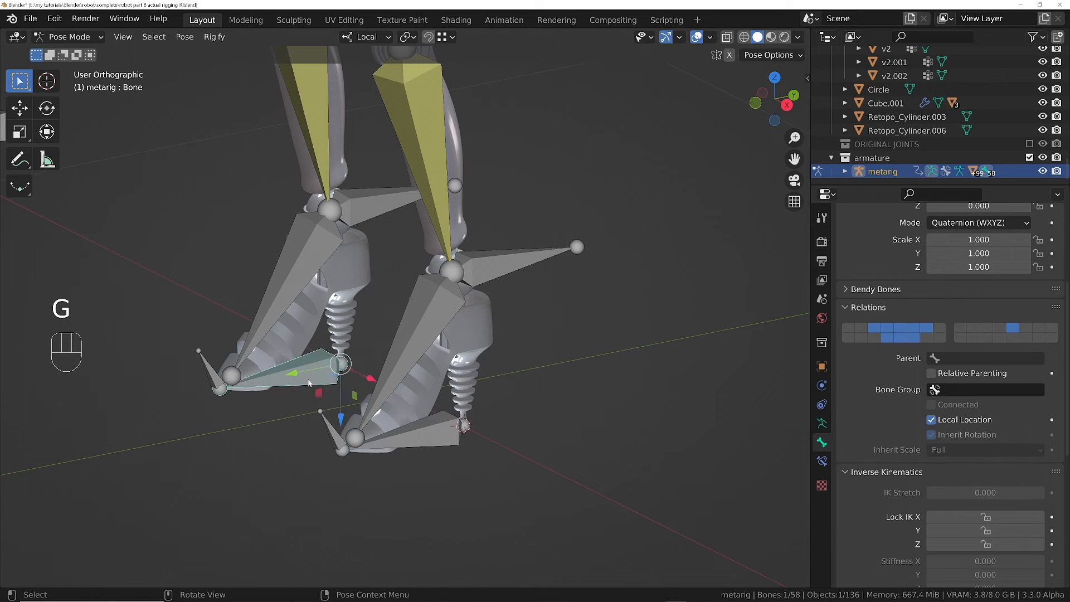
key("g")
key("g")
key("Escape")
- Add a Copy Location constraint to the foot.L bone, targeting the tail of metarig's shin.L bone
left_click(416, 334)
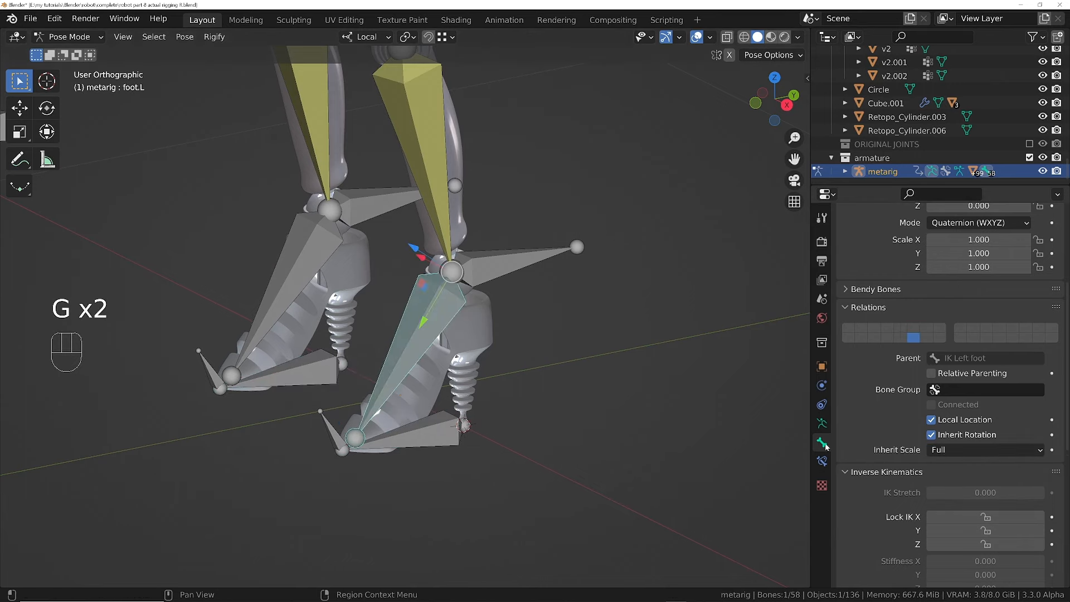
left_click(822, 461)
left_click(887, 246)
left_click(847, 279)
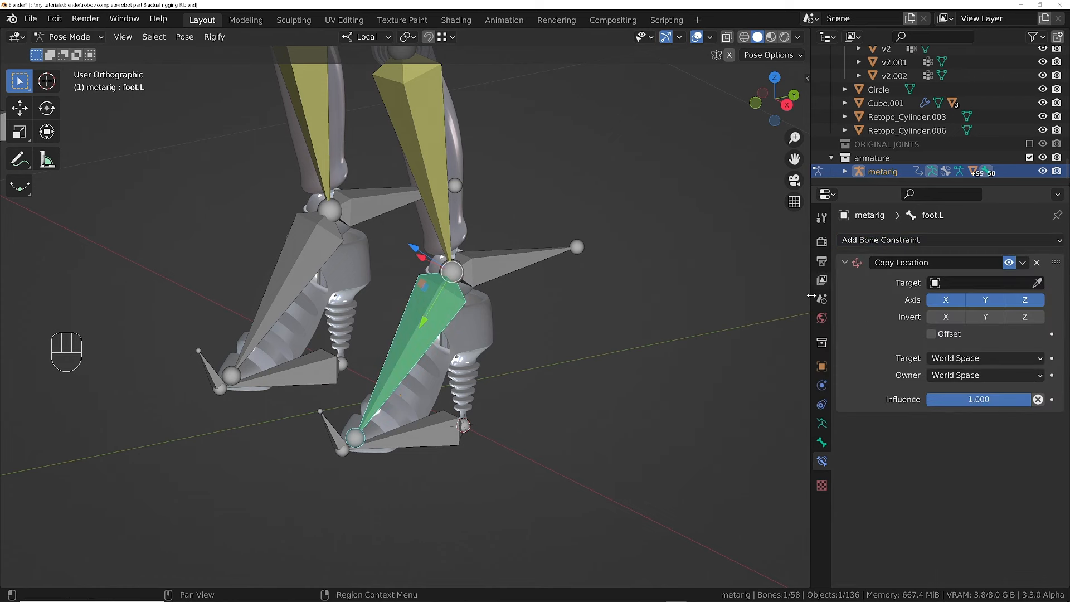
key("e")
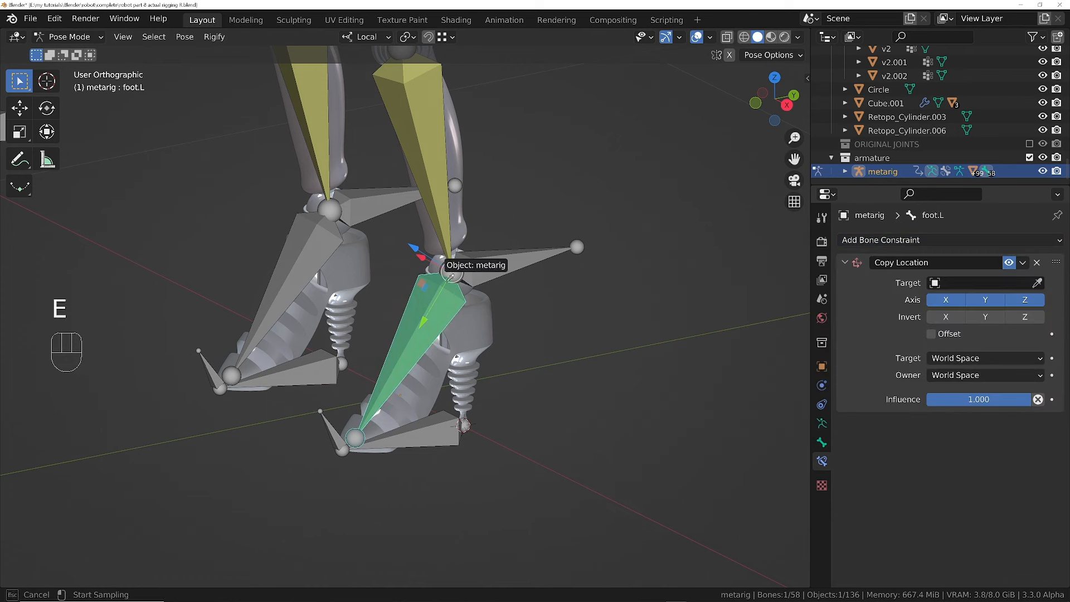
left_click(446, 259)
left_click(947, 299)
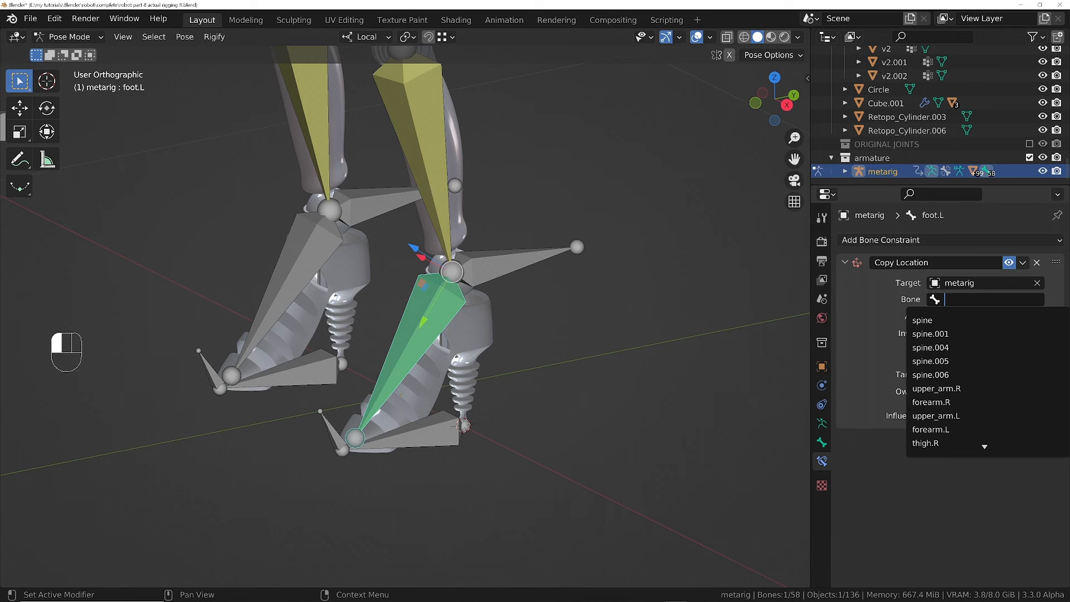
type("shin")
key("Down")
key("Down")
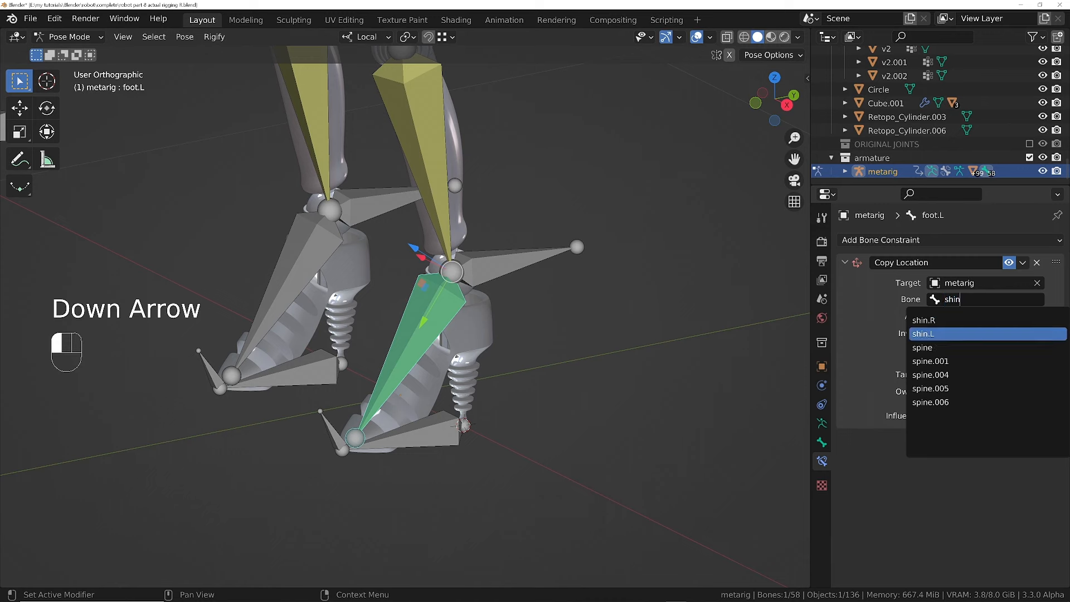
key("Return")
left_click_drag(930, 314, 1031, 314)
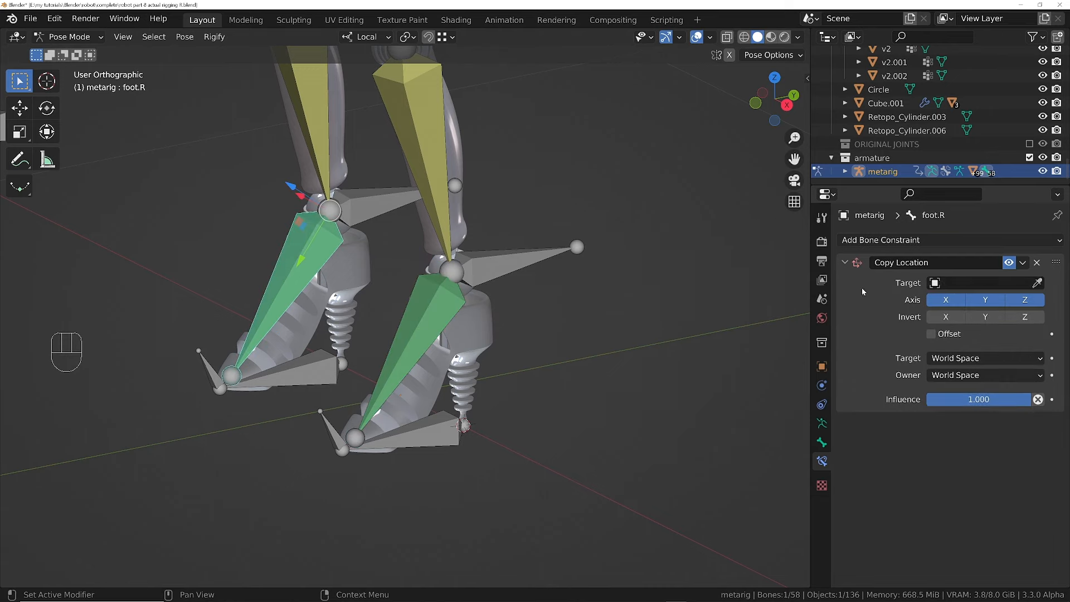
- Set the foot.R bone's Copy Location constraint to target the tail of metarig's shin.R bone
left_click(949, 284)
left_click(949, 283)
left_click(987, 300)
type("shin")
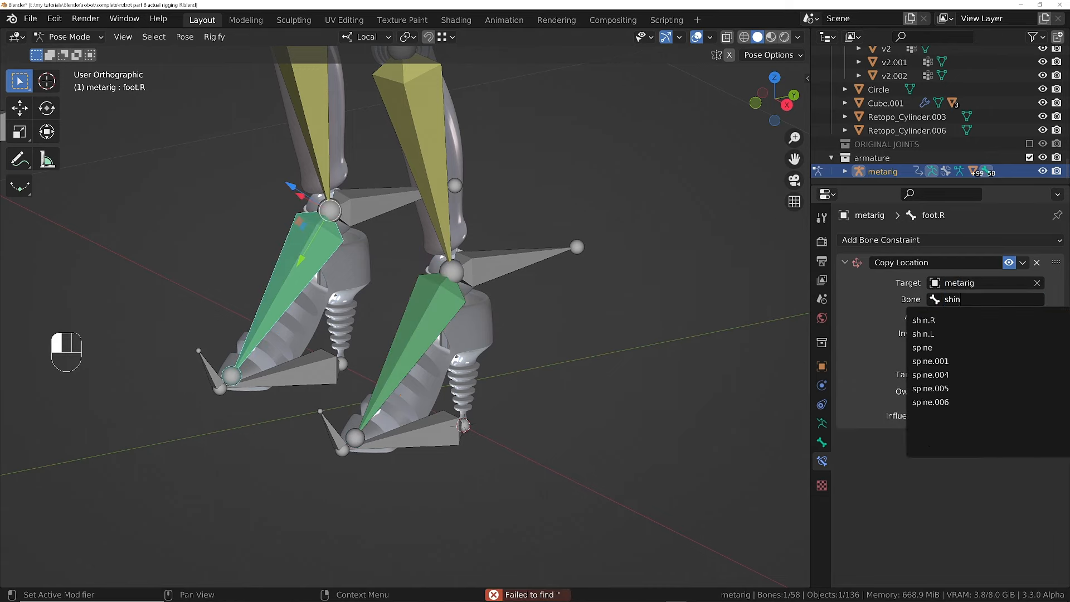
key("Return")
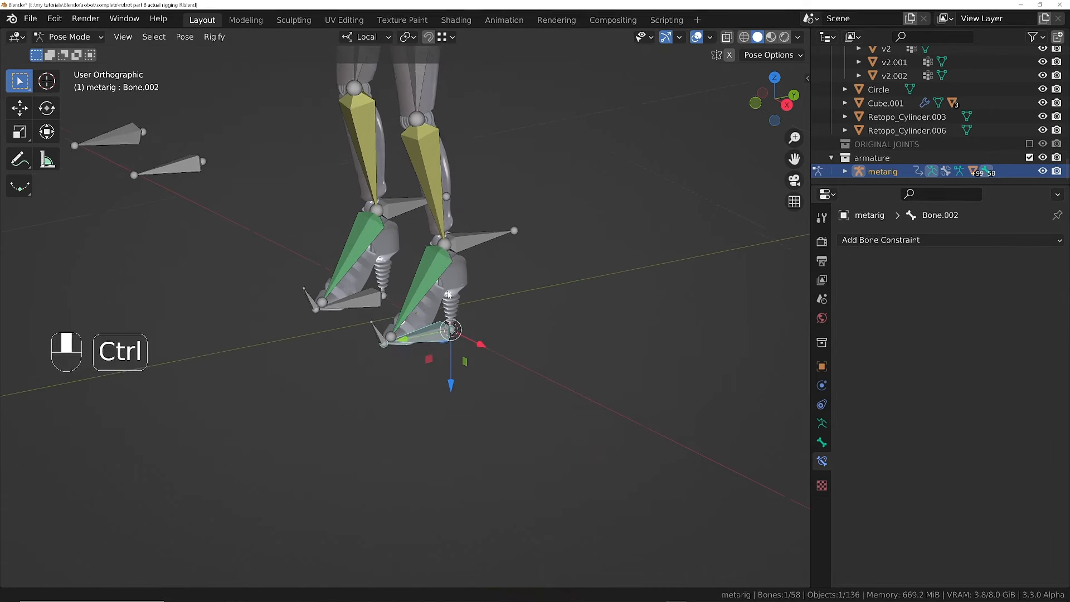
- Try moving the left foot's heel bone to test the leg with the Copy Location constraints
middle_click_drag(490, 279, 490, 356, "shift")
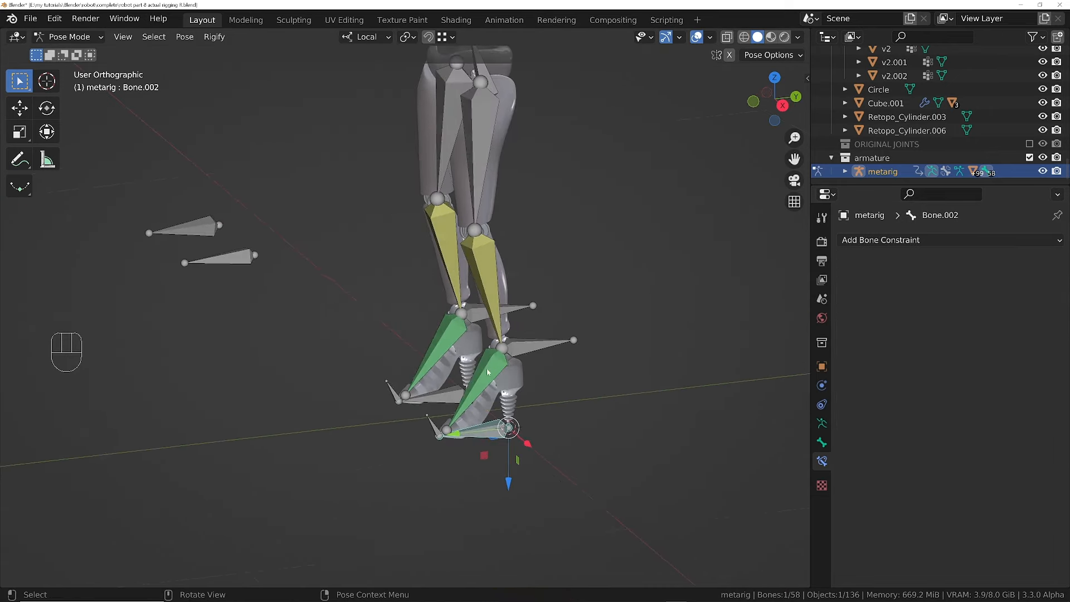
key("g")
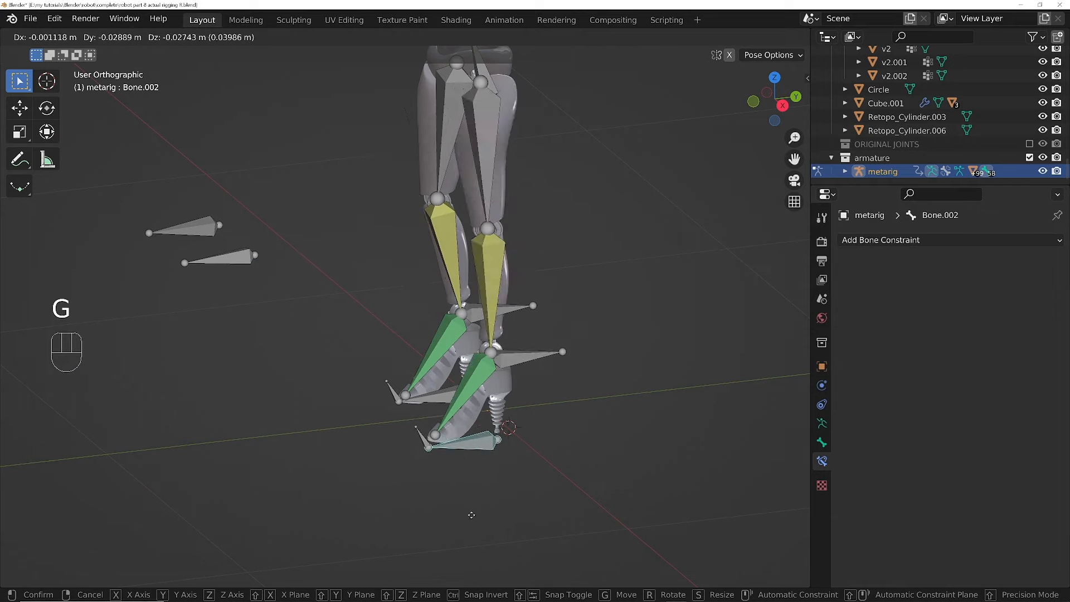
right_click(524, 471)
middle_click_drag(446, 404, 572, 431)
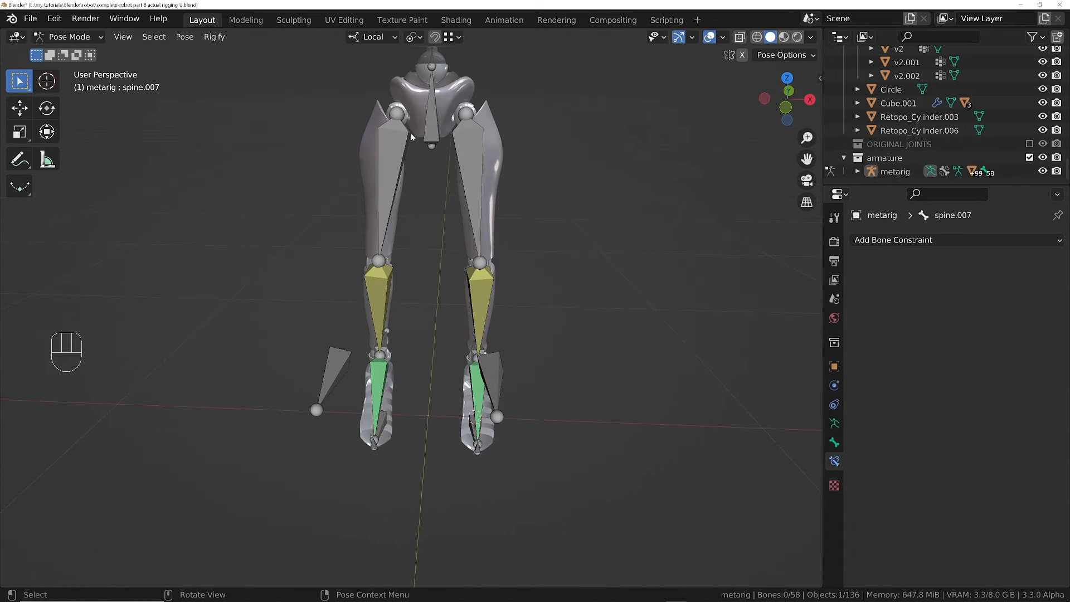
- Switch to Object Mode and reset the 3D cursor to the world origin
middle_click_drag(411, 128, 438, 327, "ctrl")
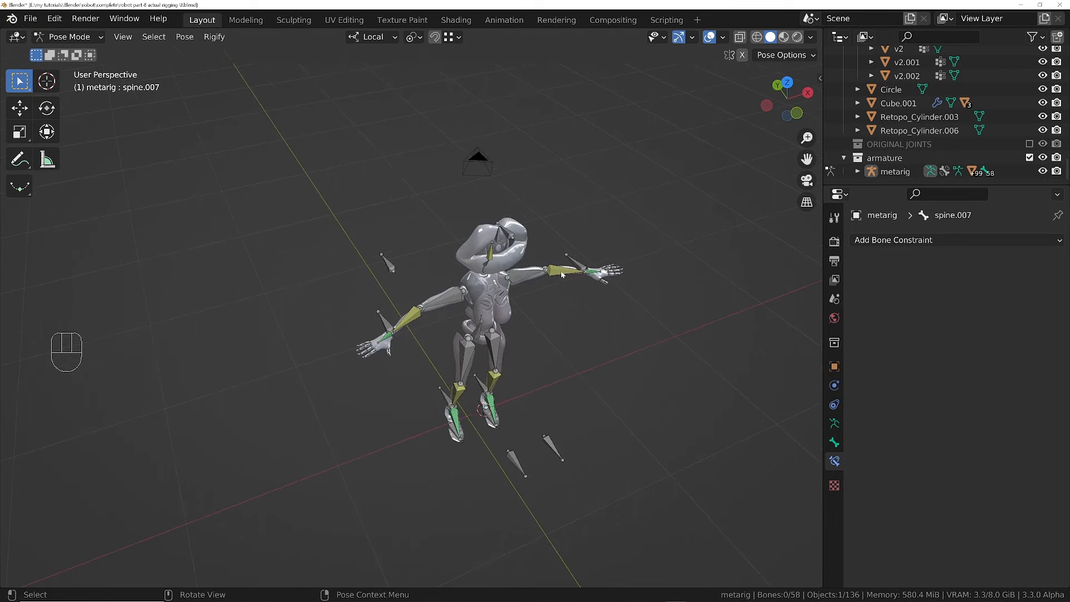
middle_click_drag(567, 279, 647, 345, "shift")
key("Tab")
middle_click_drag(392, 363, 506, 360)
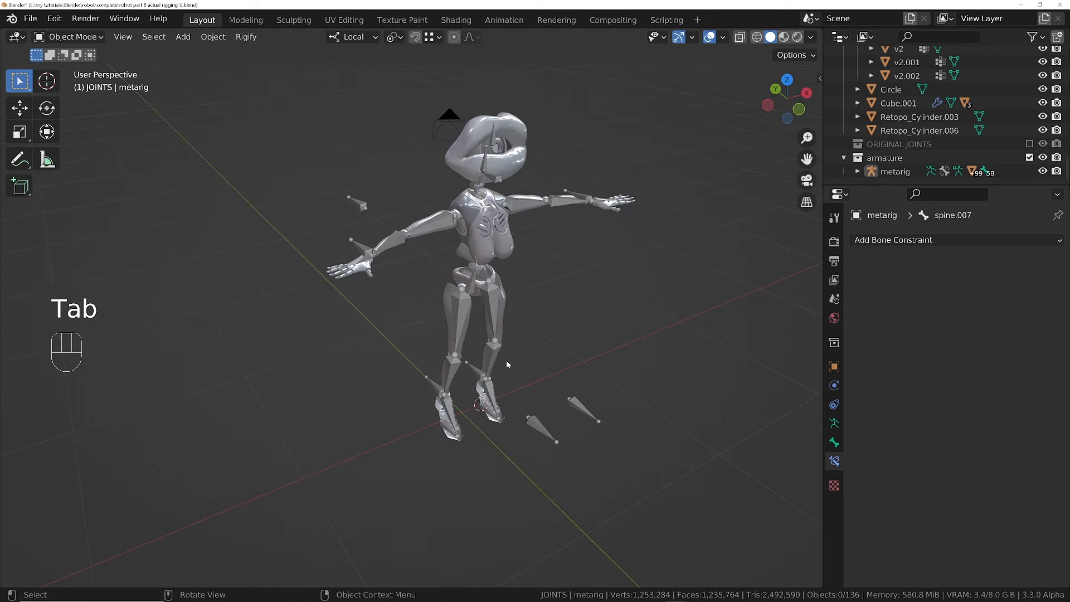
key("shift+c")
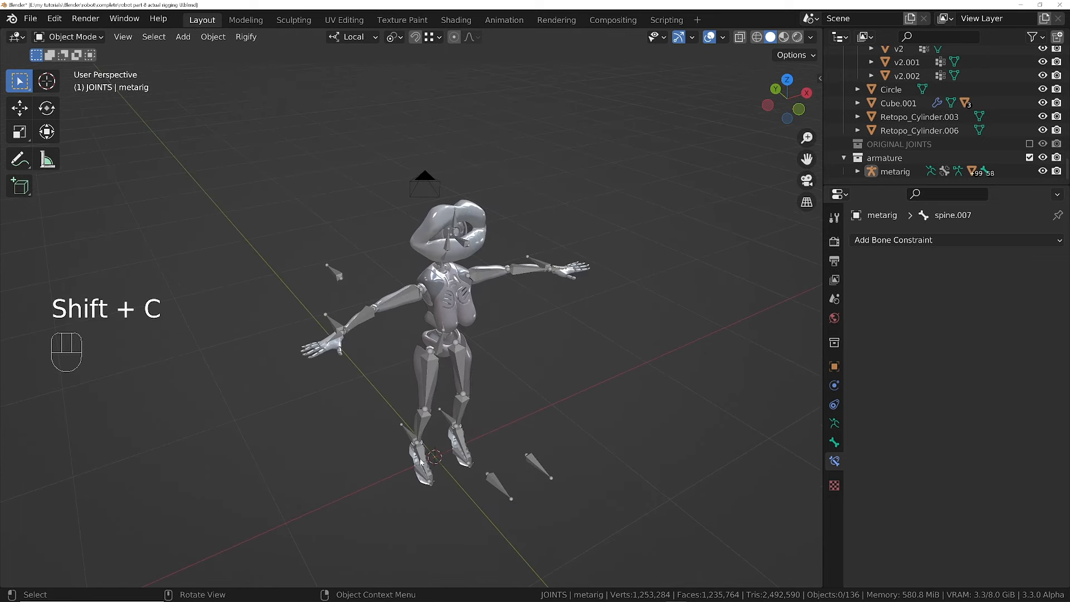
- Add a mesh circle with 64 vertices at the world origin
key("shift+a")
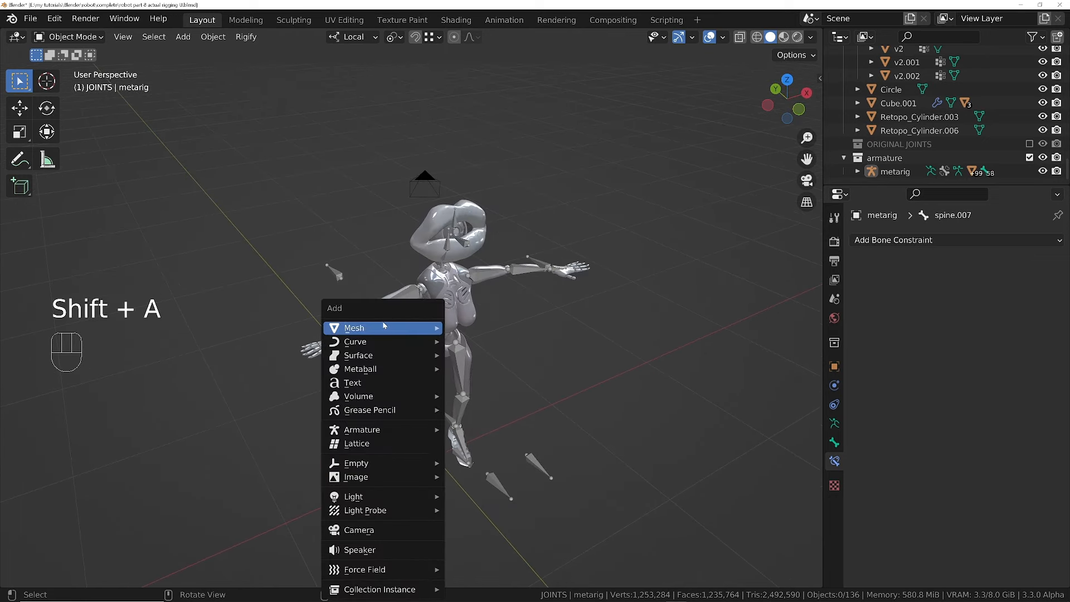
left_click(480, 39)
left_click(203, 426)
type("64")
key("Return")
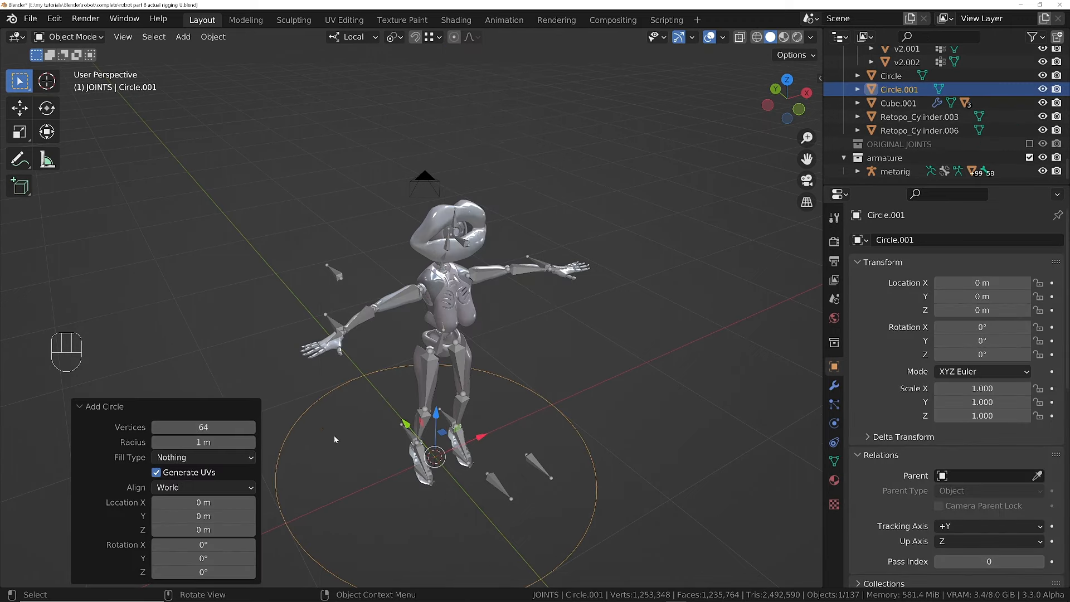
- Scale the new circle down to 0.156 and apply its scale
key("s")
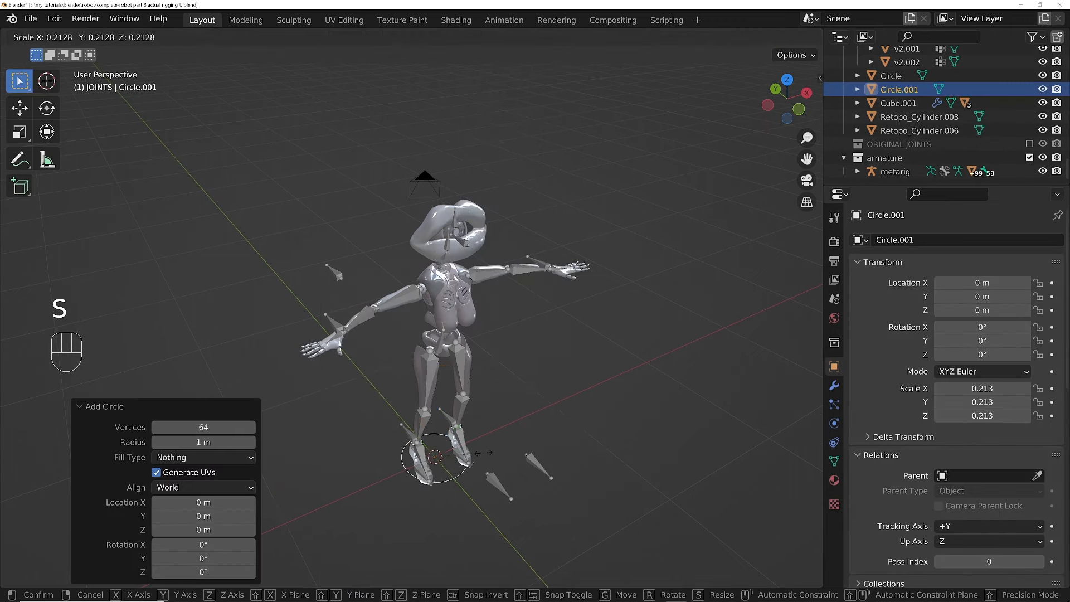
left_click(468, 452)
key("ctrl+a")
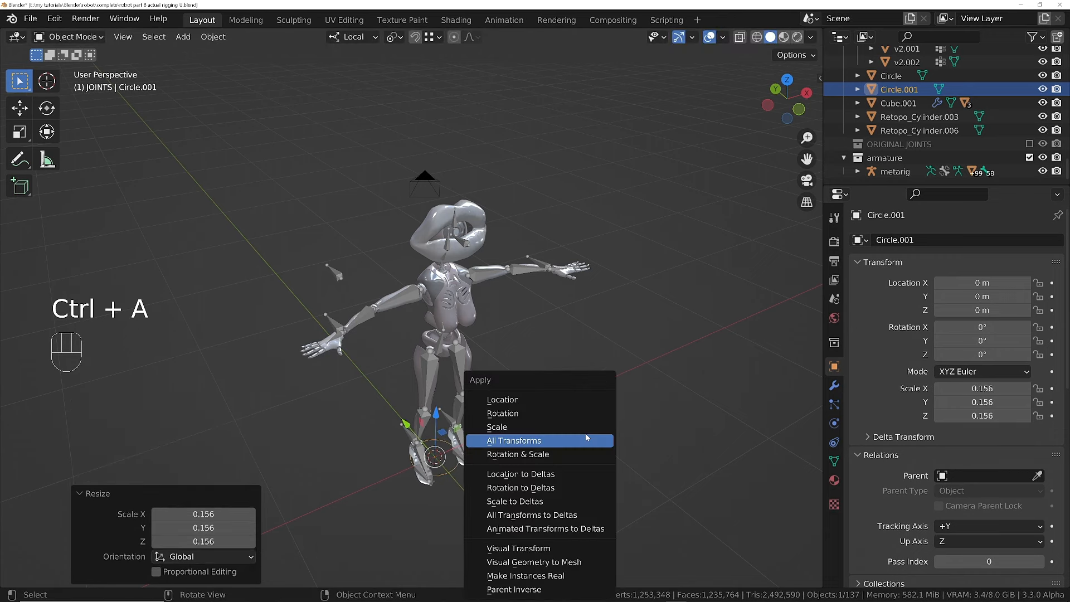
left_click(575, 427)
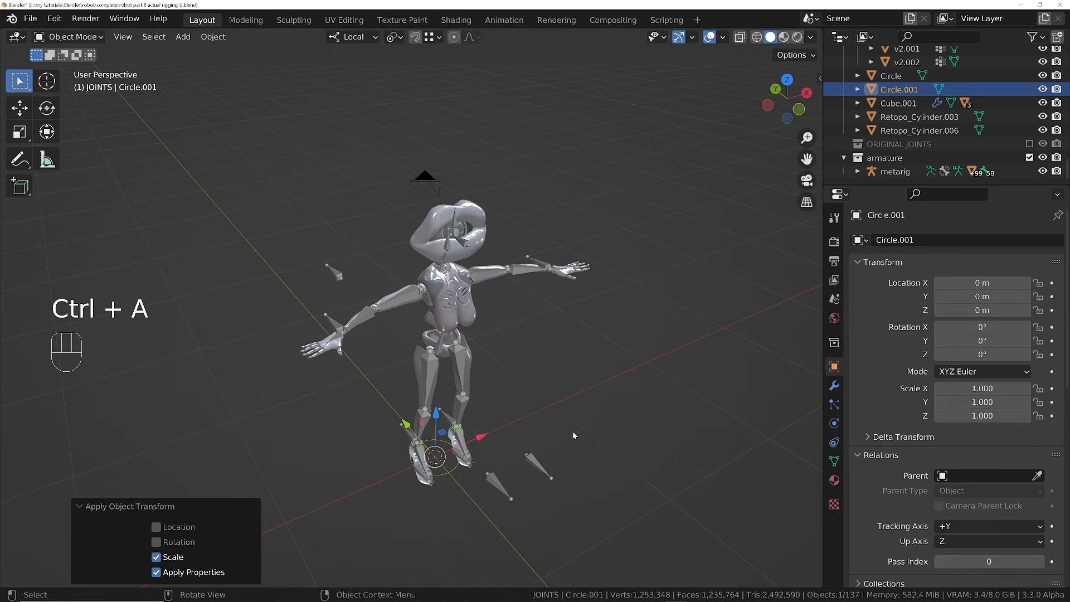
- Isolate the circle in top orthographic local view and enter Edit Mode with vertex selection
key("KP_Divide")
key("KP_7")
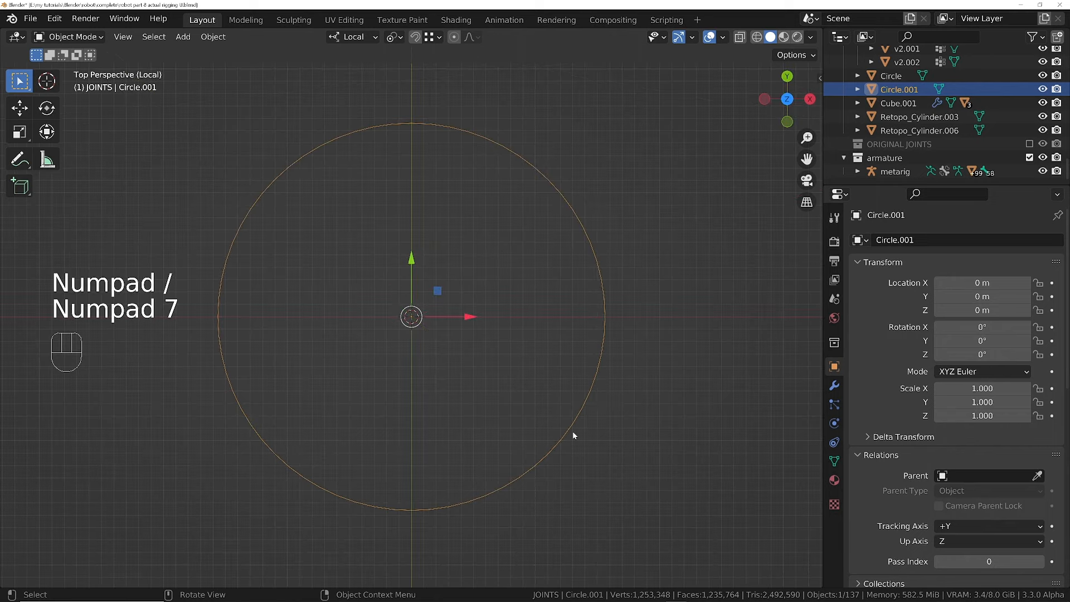
key("KP_5")
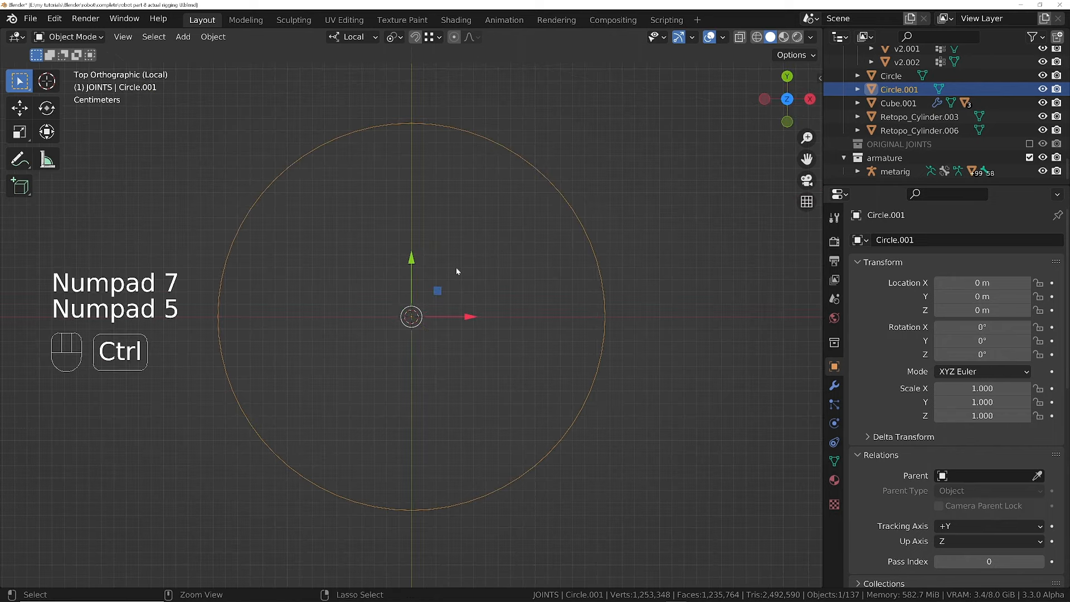
middle_click_drag(573, 430, 416, 316, "ctrl")
key("Tab")
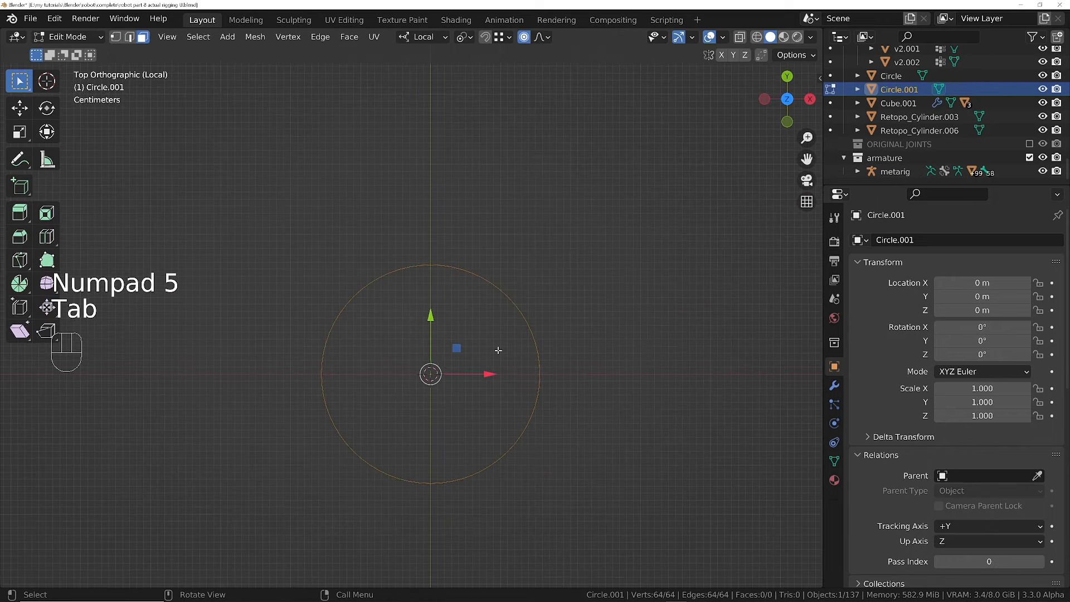
key("1")
- Flatten the circle's +Y end by moving its top vertex about -0.061 m along Y with proportional size 0.263
left_click(431, 264)
key("g")
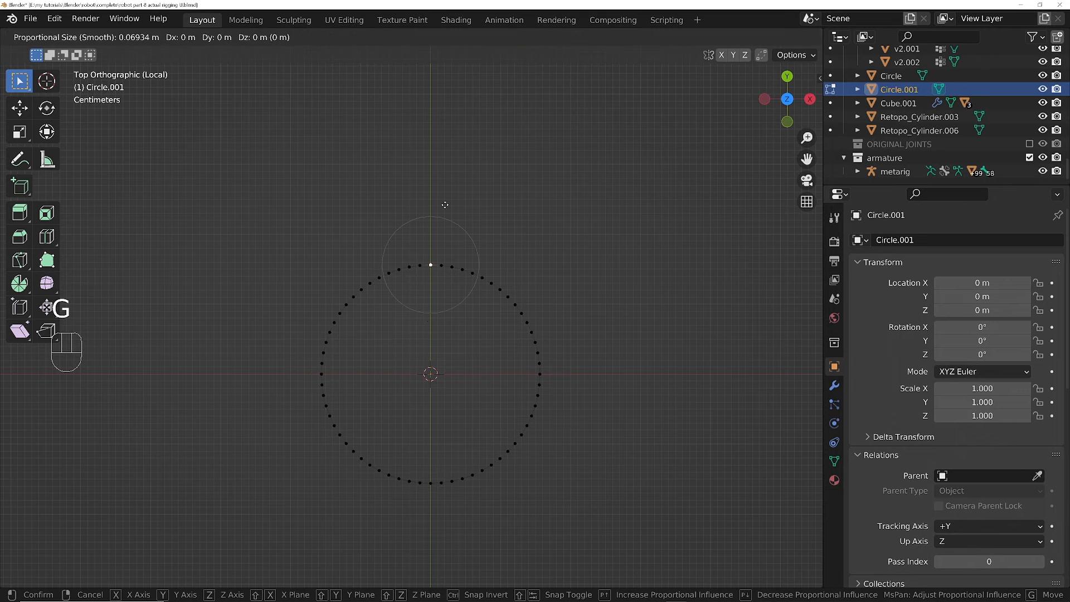
key("y")
key("y")
scroll(442, 225, "down", 4)
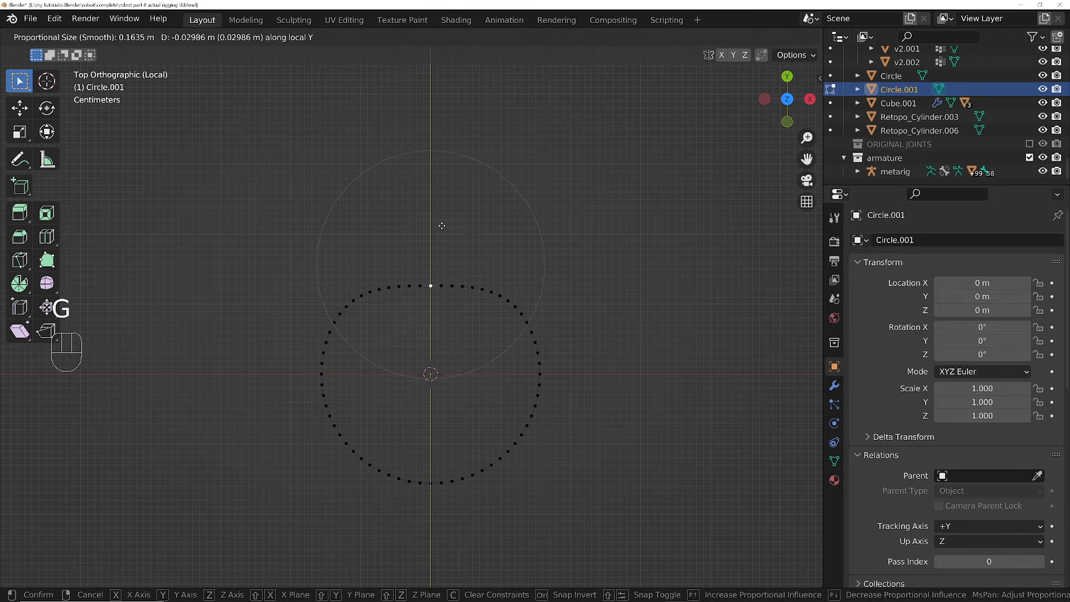
scroll(442, 225, "down", 5)
left_click(441, 247)
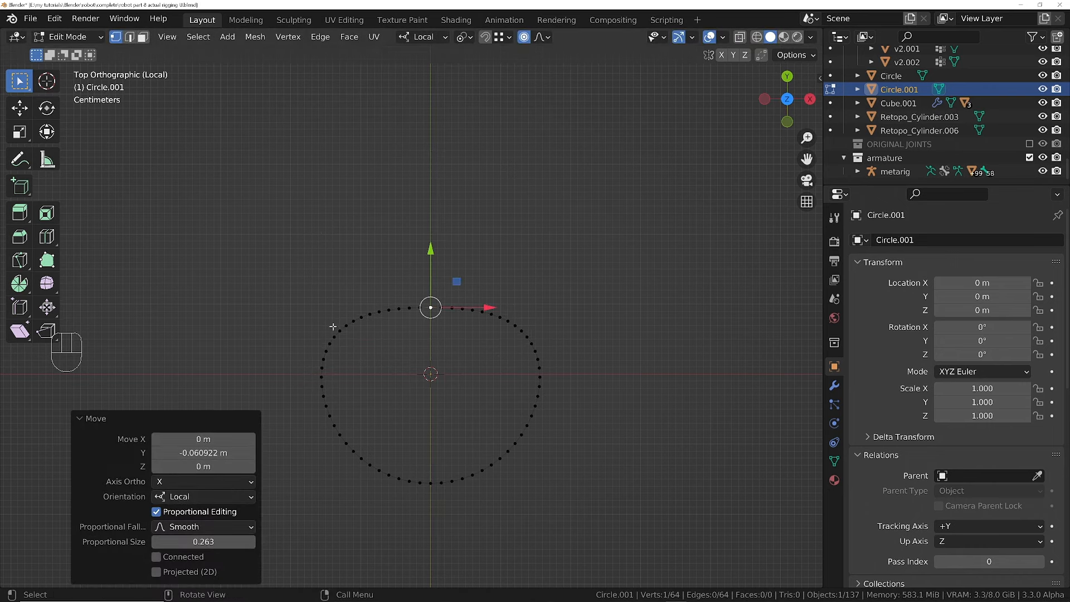
- Select five spaced vertices for the thumb and fingers, and set the orientation to Normal and the pivot to Individual Origins
left_click(317, 378)
left_click(361, 317, "shift")
left_click(420, 307, "shift")
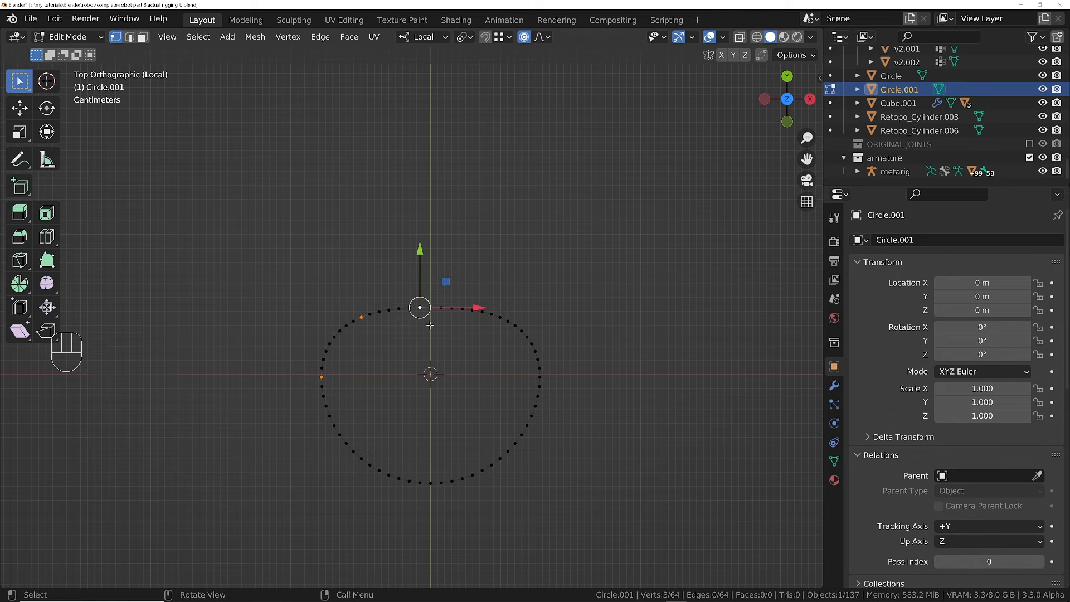
left_click(482, 311, "shift")
left_click(521, 331, "shift")
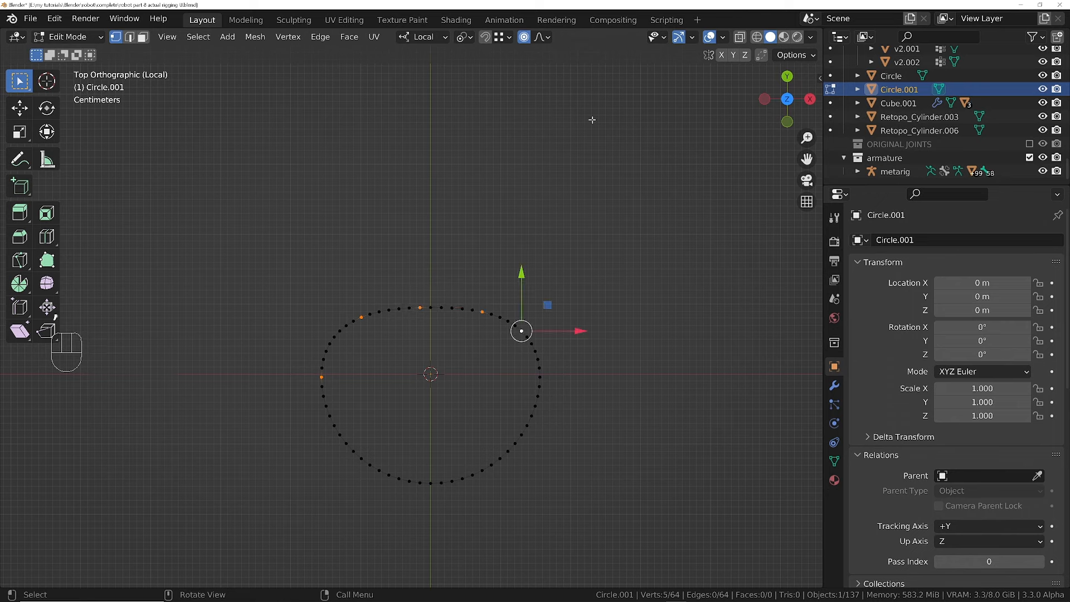
key("comma")
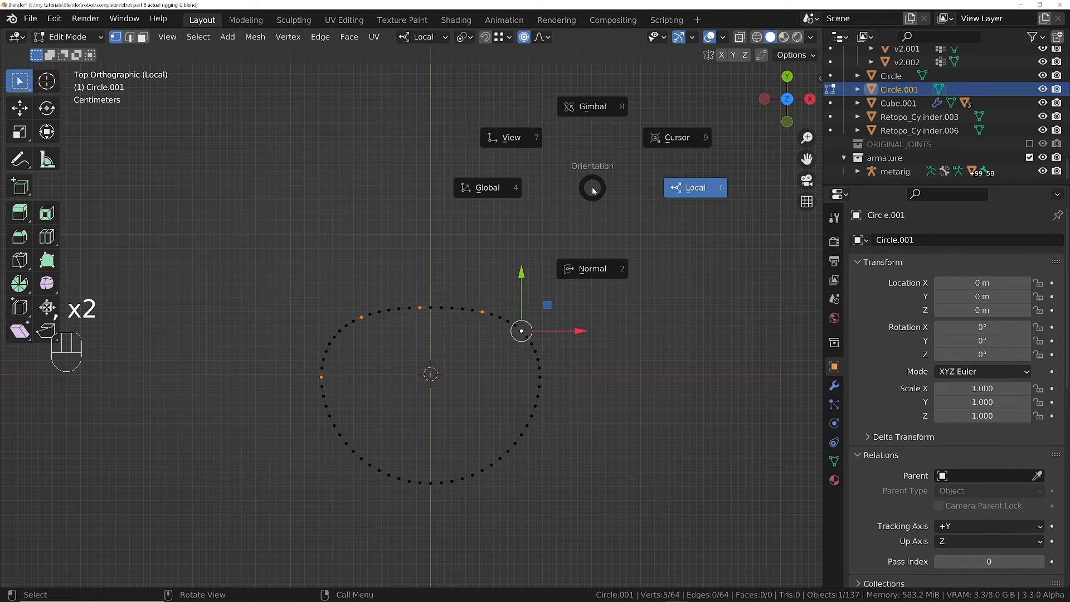
left_click(603, 272)
key("period")
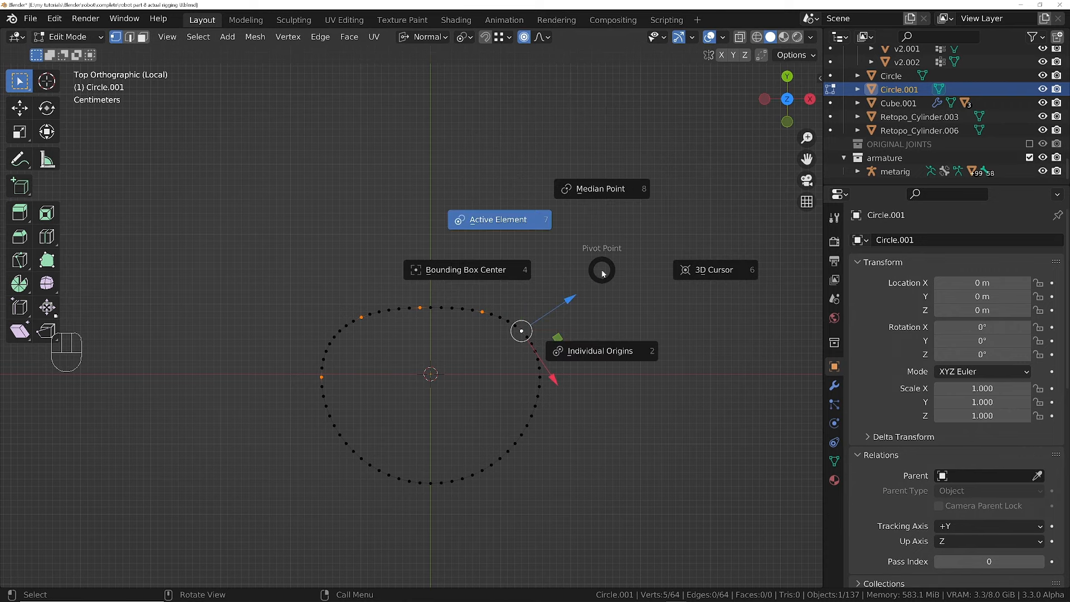
left_click(613, 352)
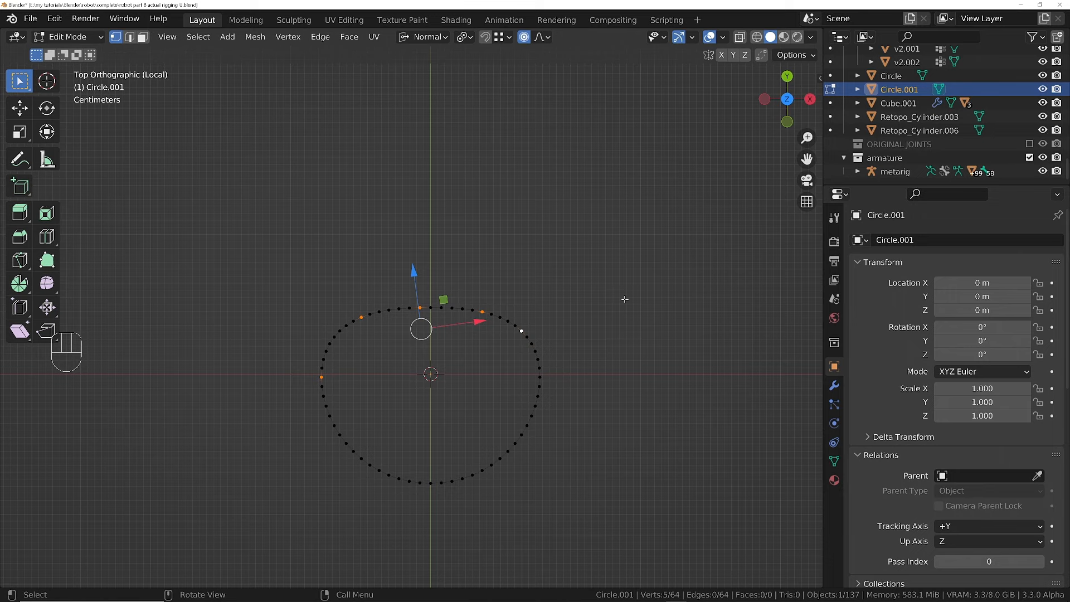
- Move the five selected vertices outward about 0.076 m along normal Z with proportional size 0.069
key("g")
key("z")
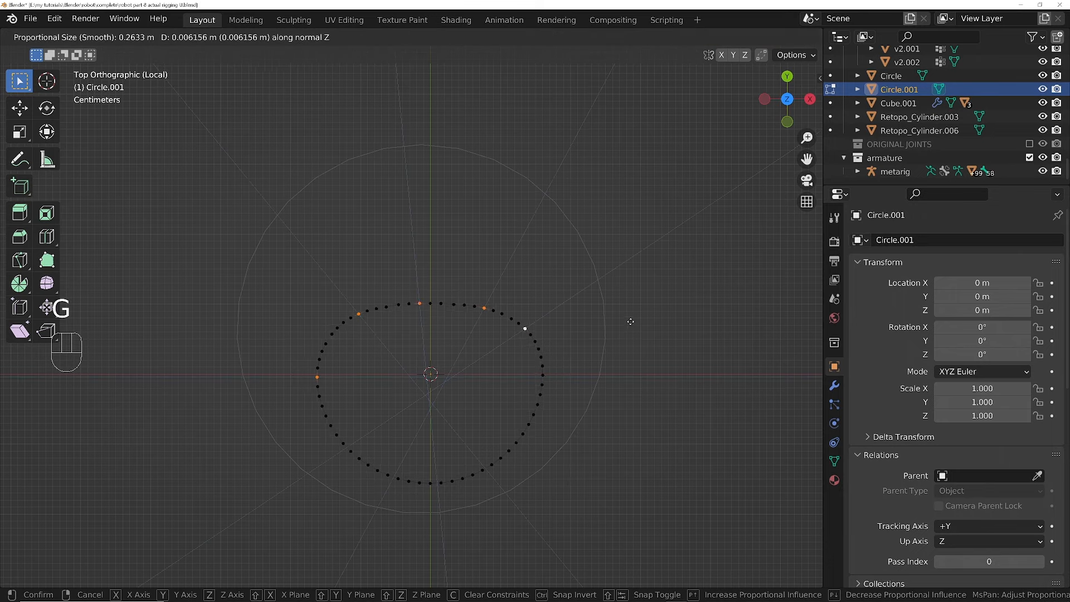
scroll(642, 305, "up", 12)
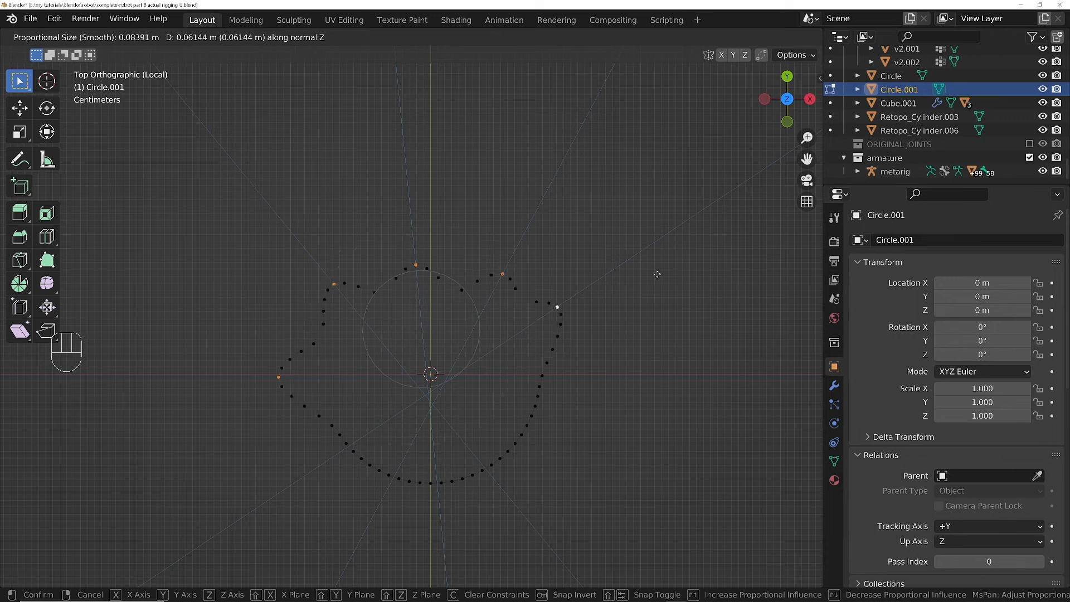
scroll(672, 246, "up", 3)
left_click(657, 270)
- Extend the five digits outward by about 0.136 m more along normal Z with proportional size 0.043
key("g")
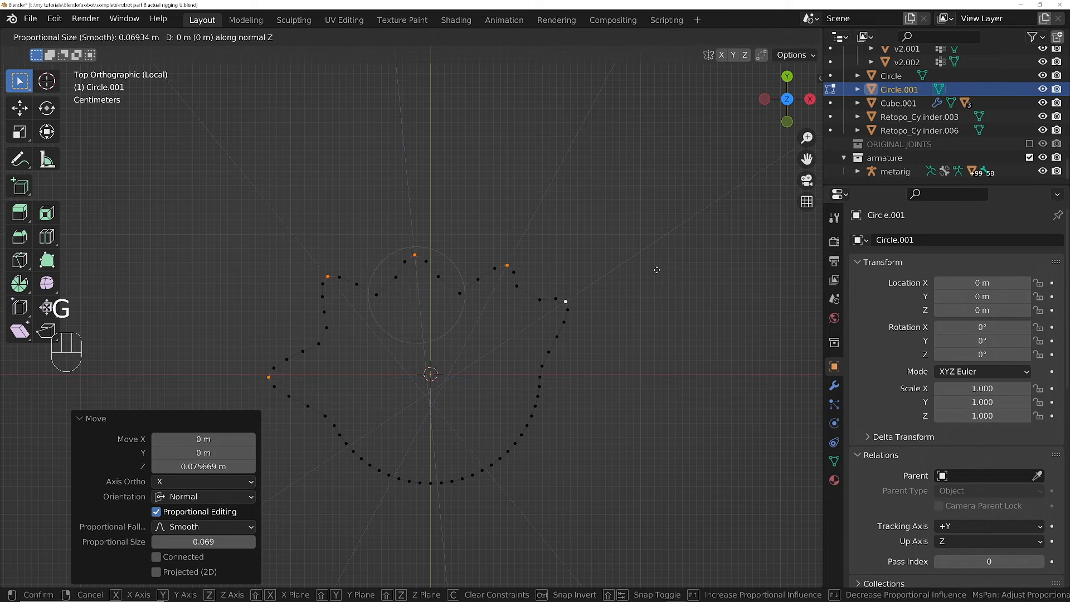
scroll(666, 223, "up", 5)
scroll(673, 187, "down", 1)
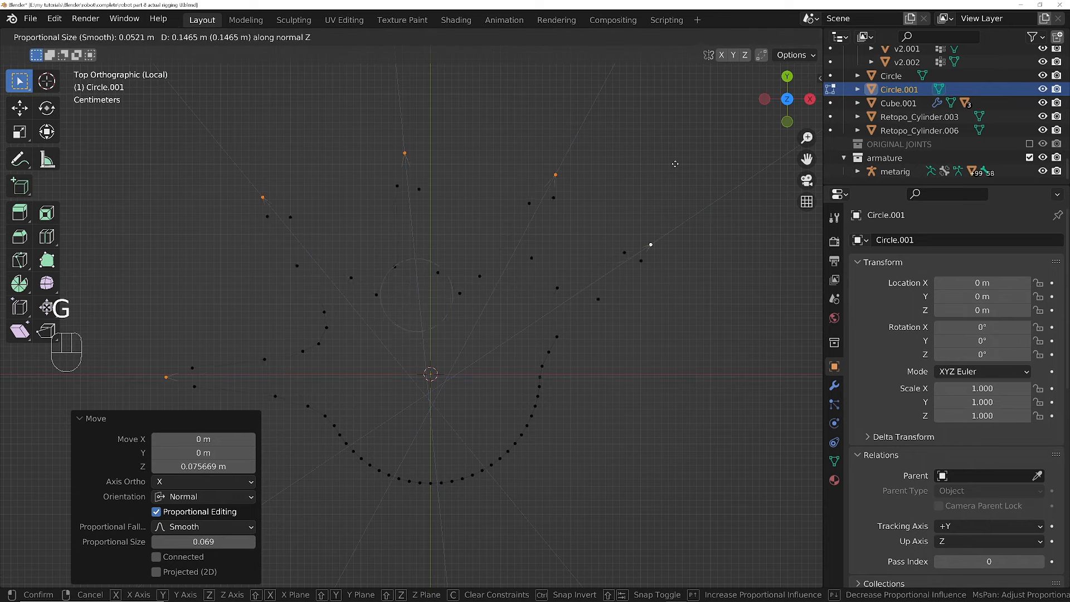
scroll(675, 164, "up", 5)
left_click(569, 67)
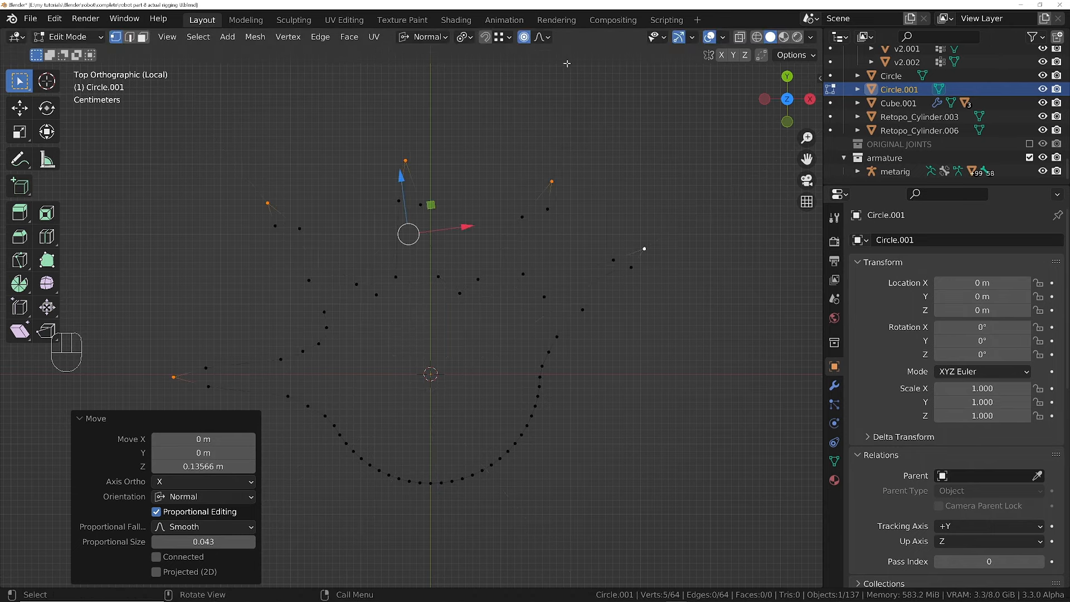
- Enable Connected Only for proportional editing and try moving the little finger's tip vertex
left_click(543, 40)
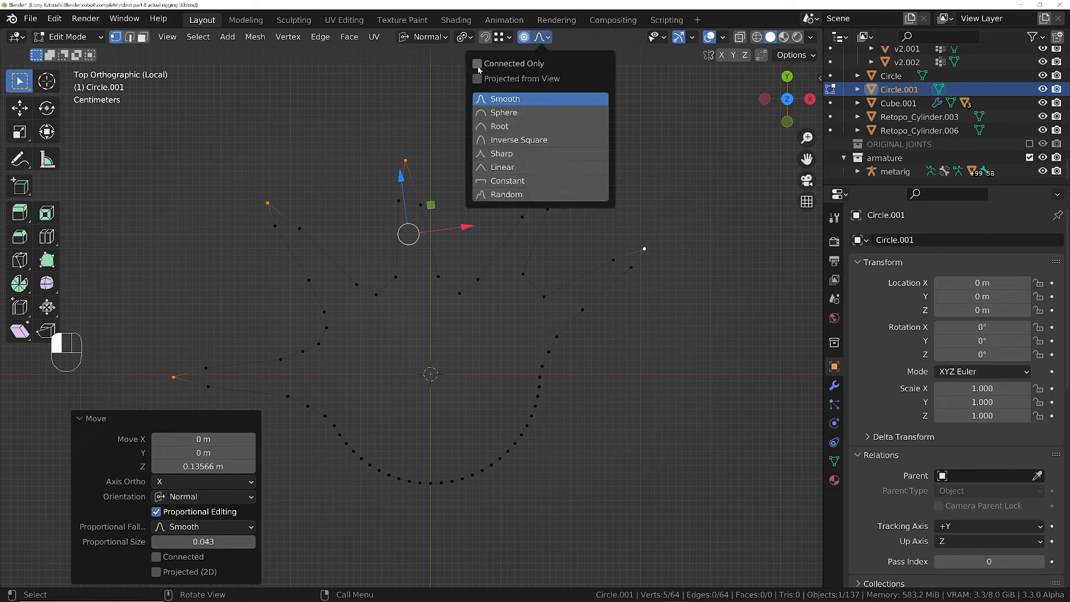
left_click(646, 251)
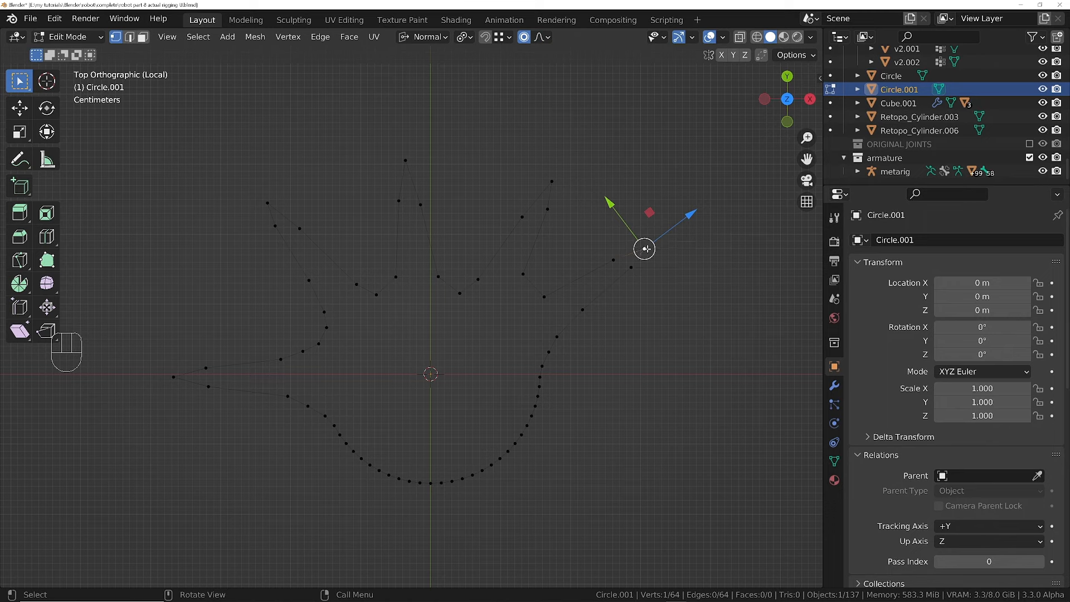
key("g")
scroll(676, 227, "down", 6)
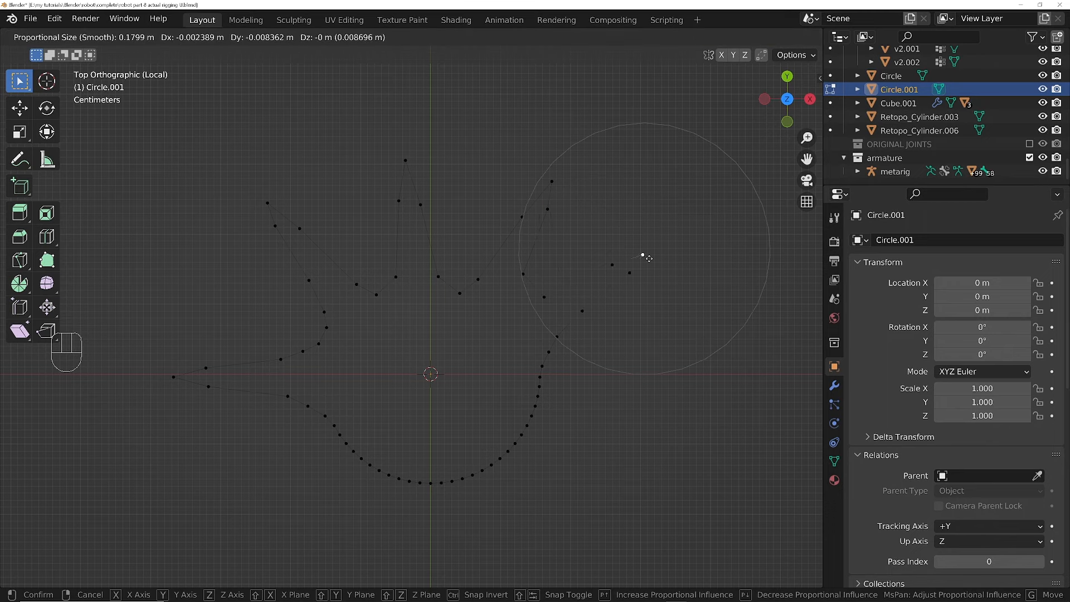
key("Escape")
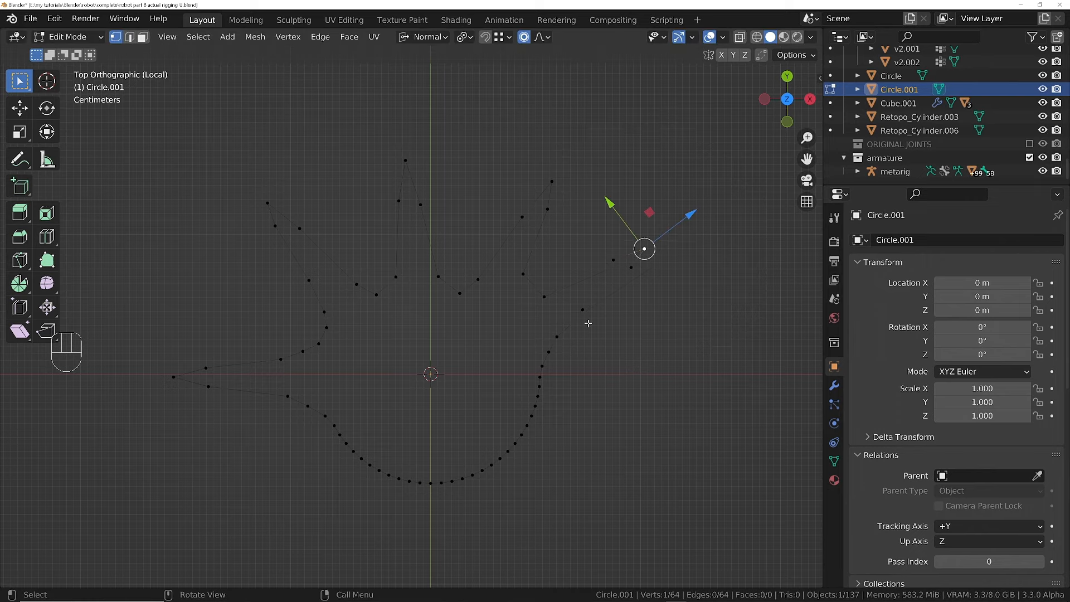
- Move the thumb tip up toward the palm and gather the four fingers closer together with proportional editing
key("g")
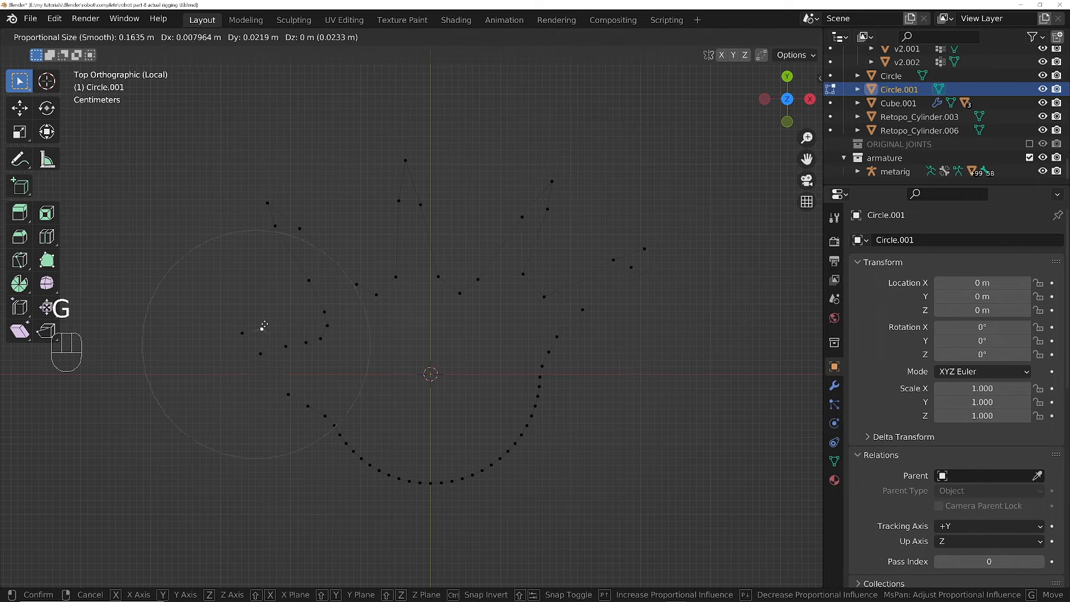
left_click(261, 316)
left_click_drag(243, 146, 697, 303)
key("g")
key("x")
key("s")
key("y")
left_click(596, 306)
key("g")
left_click(574, 285)
- Bevel the four fingertip vertices with a width of 0.0378 m and 4 segments
left_click(317, 187)
left_click(404, 142, "shift")
left_click(495, 160, "shift")
left_click(551, 226, "shift")
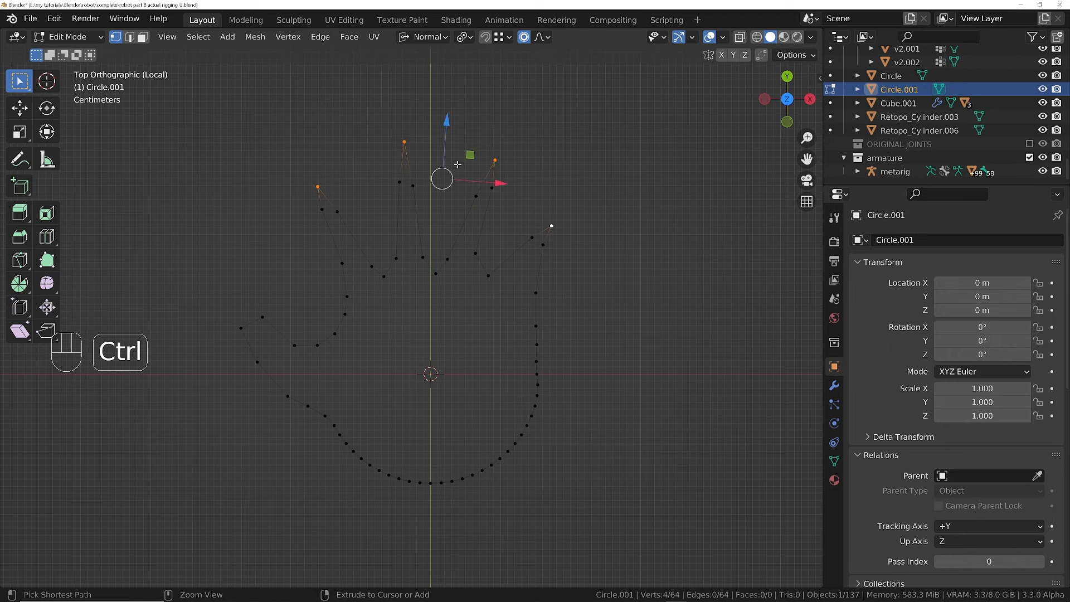
key("ctrl+b")
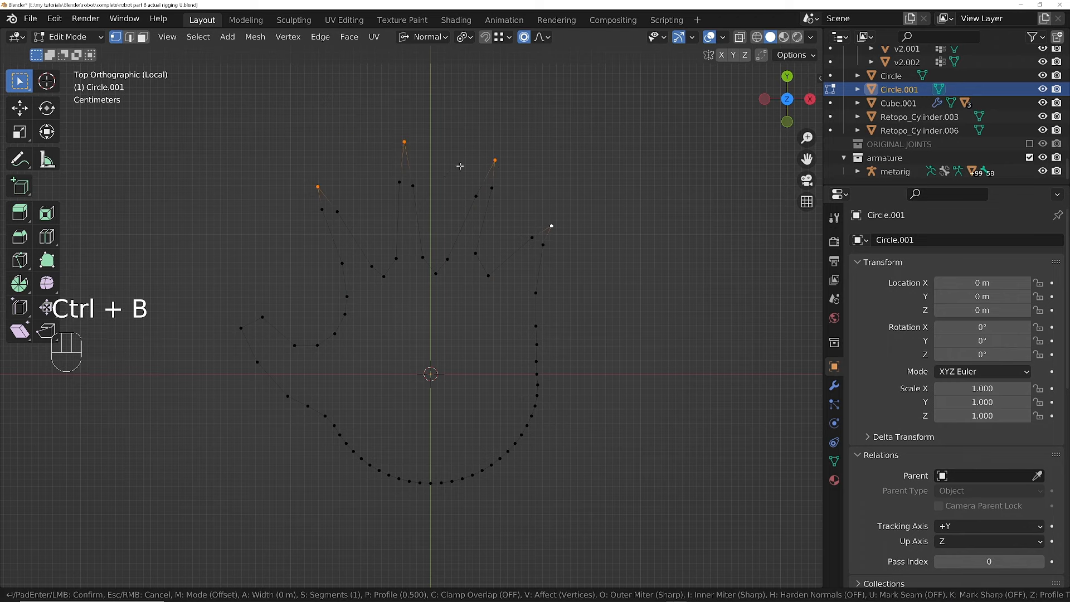
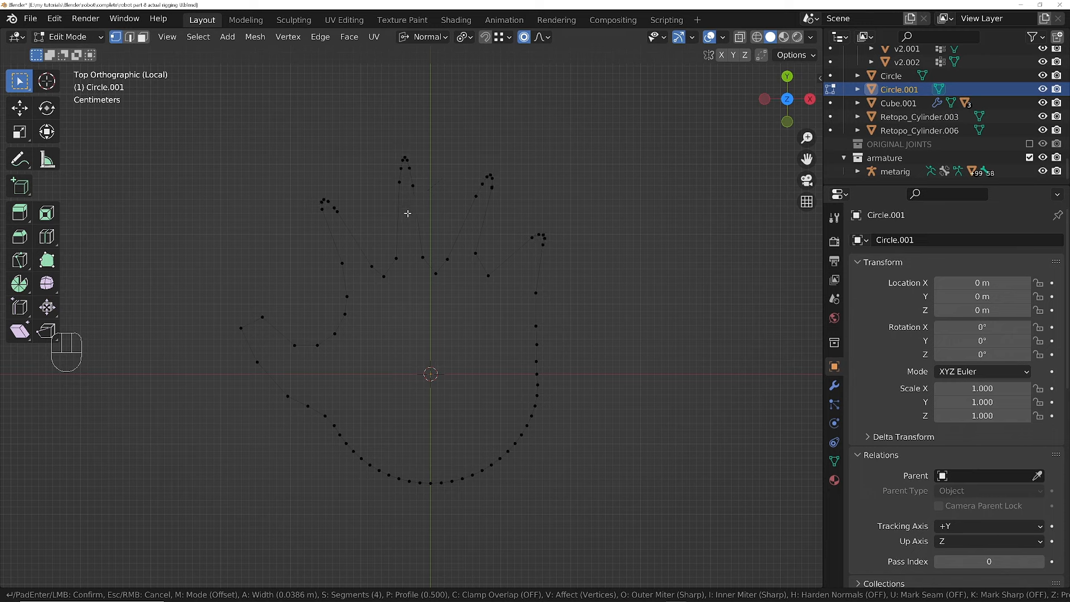
left_click(407, 212)
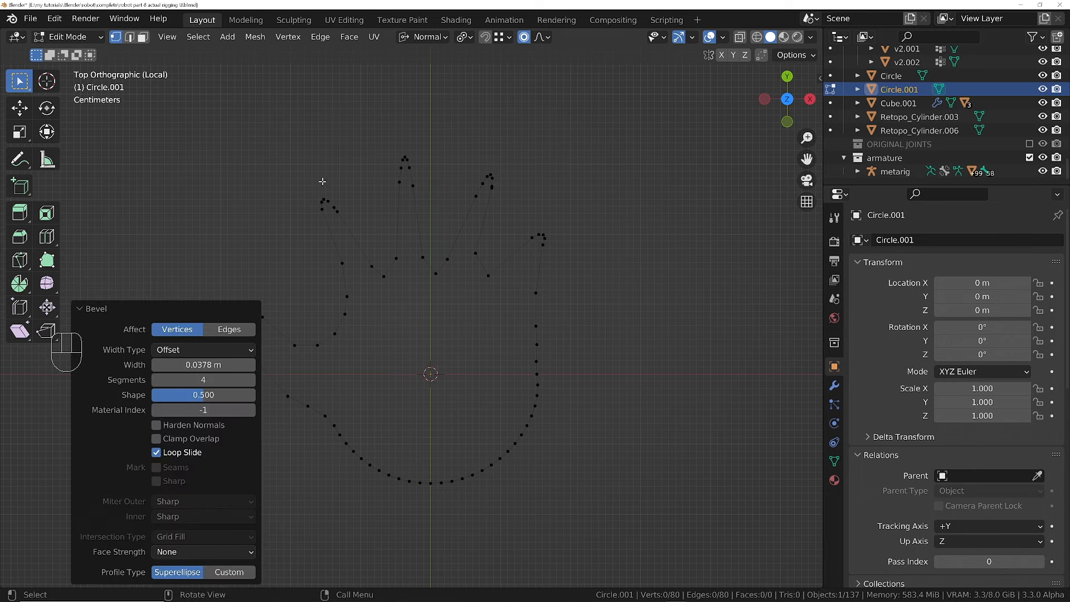
- Widen the four fingertips by scaling their middle vertices about 2.45 times along normal X with proportional editing
left_click(322, 184)
left_click(416, 139, "shift")
left_click(490, 177, "shift")
left_click(539, 235, "shift")
key("s")
key("y")
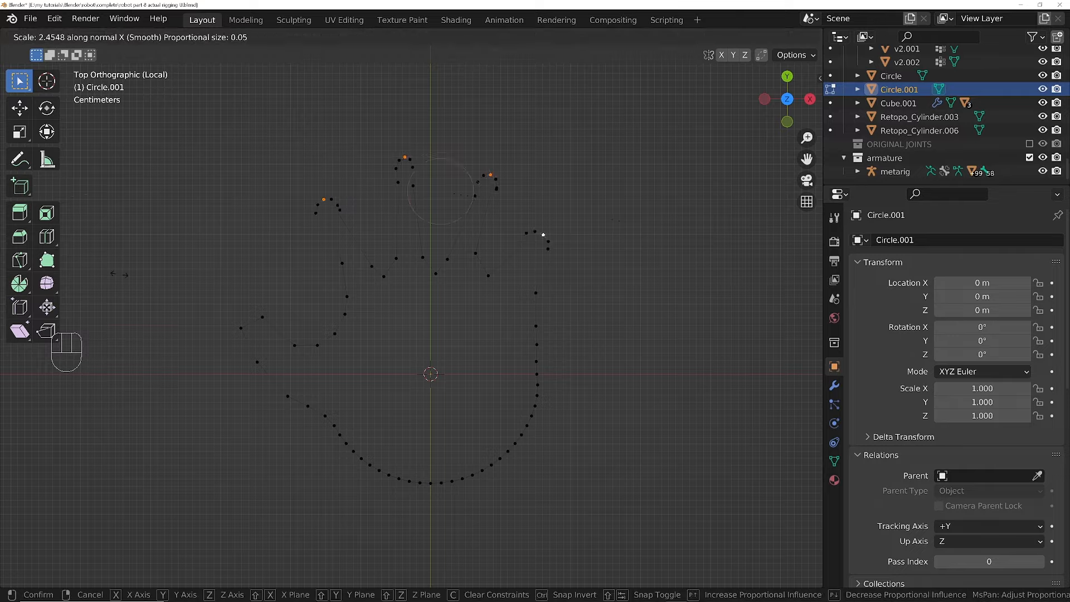
- Refine the hand outline by moving single vertices around the fingers, the thumb base and below the little finger
key("g")
left_click(390, 307)
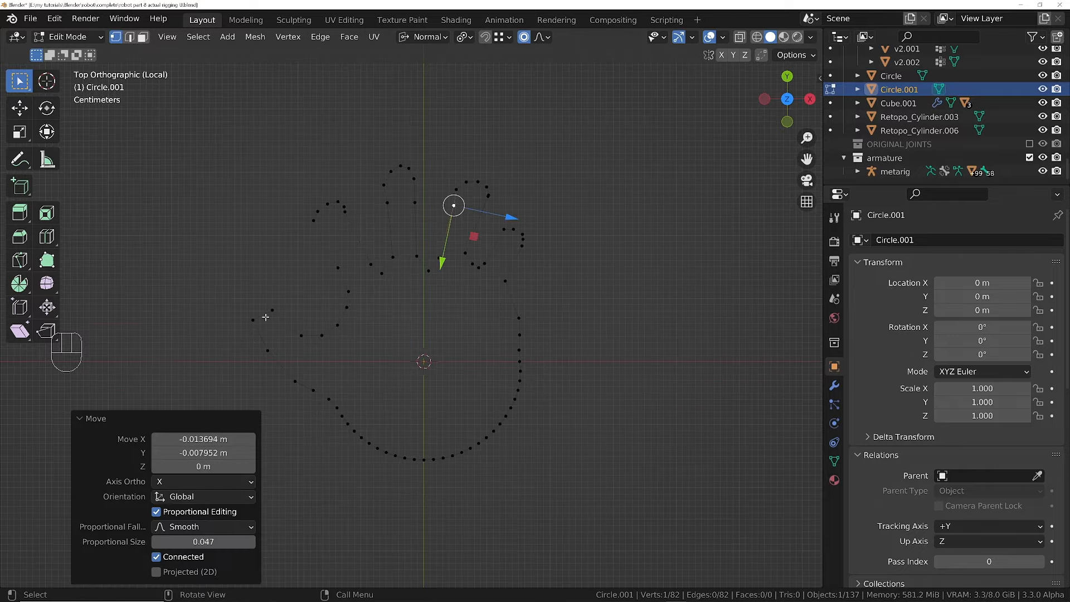
key("g")
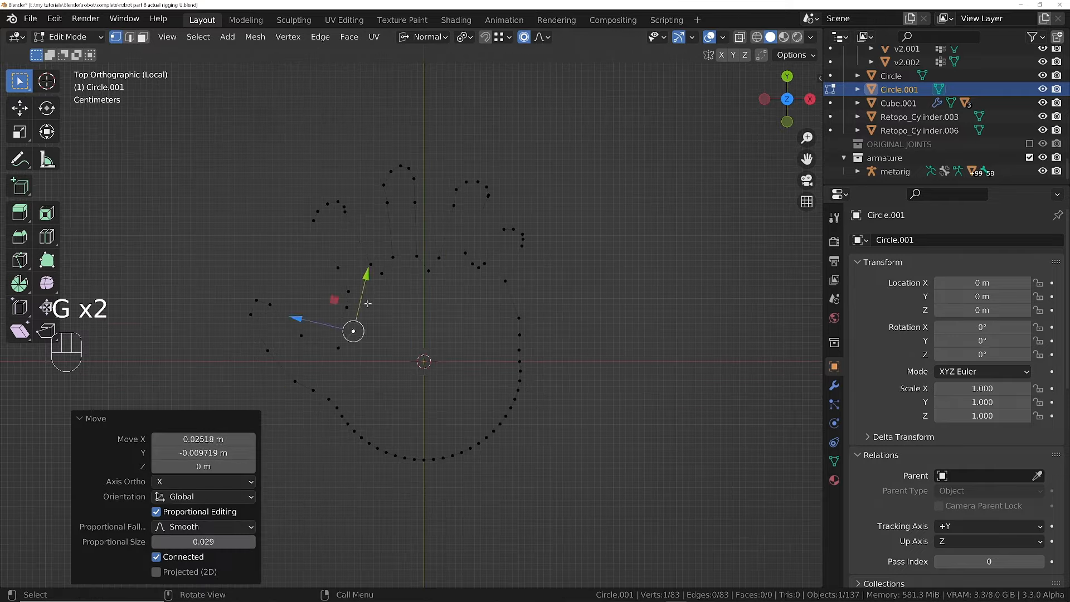
left_click(505, 279)
key("g")
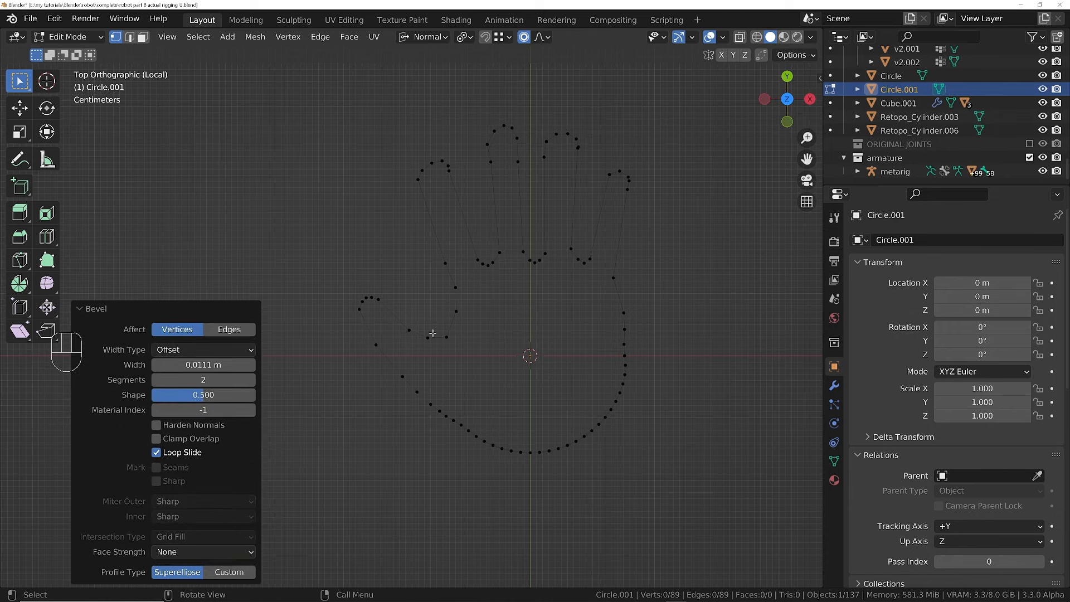
- Offset the entire hand outline inward with Offset Edges at a width of -0.0070
middle_click_drag(550, 315, 512, 338, "shift")
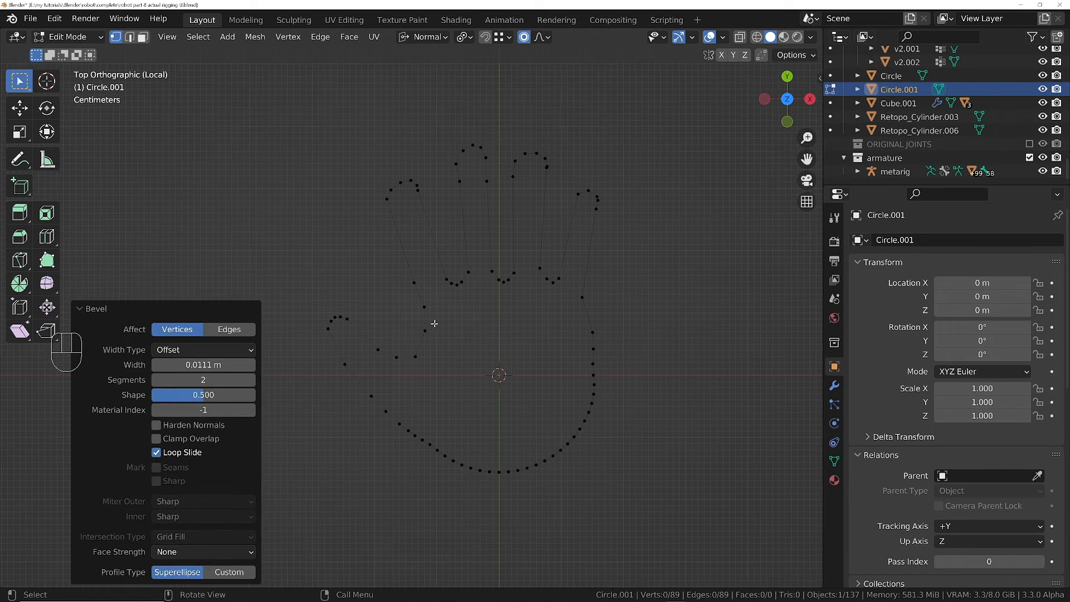
key("2")
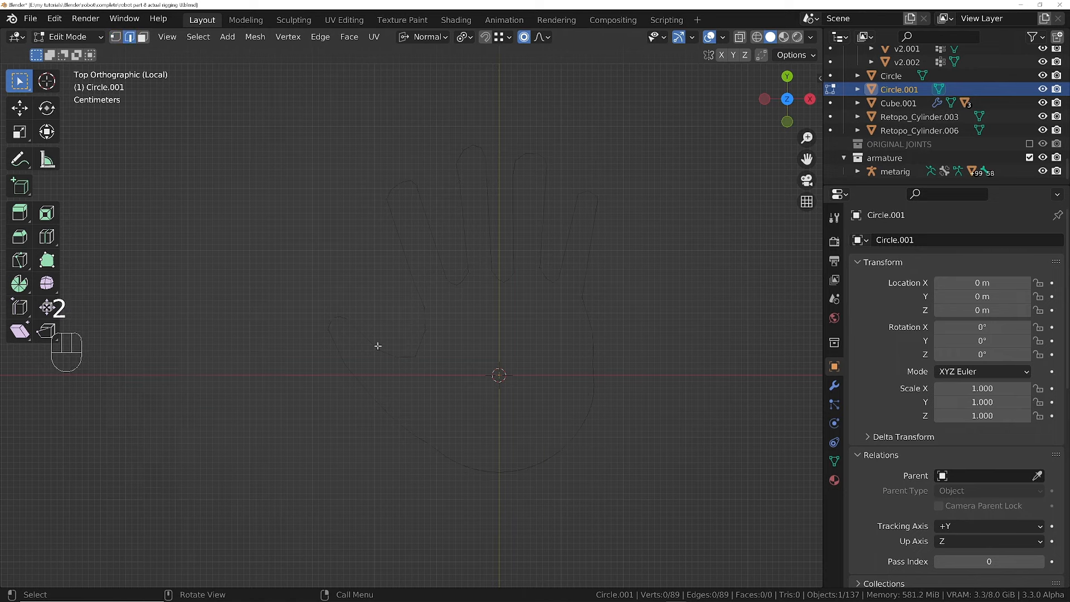
key("a")
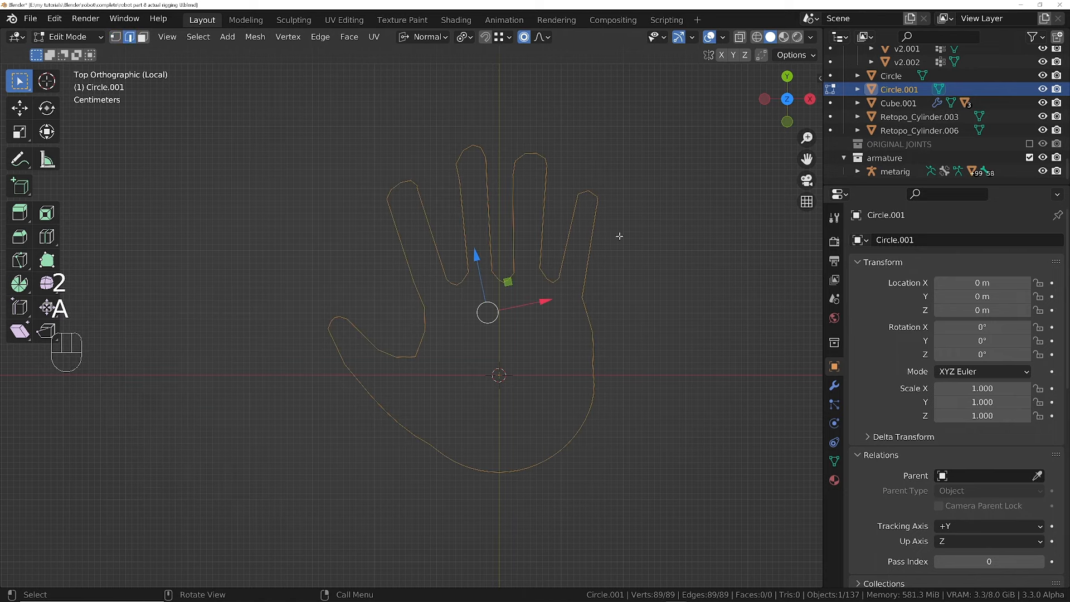
right_click(642, 111)
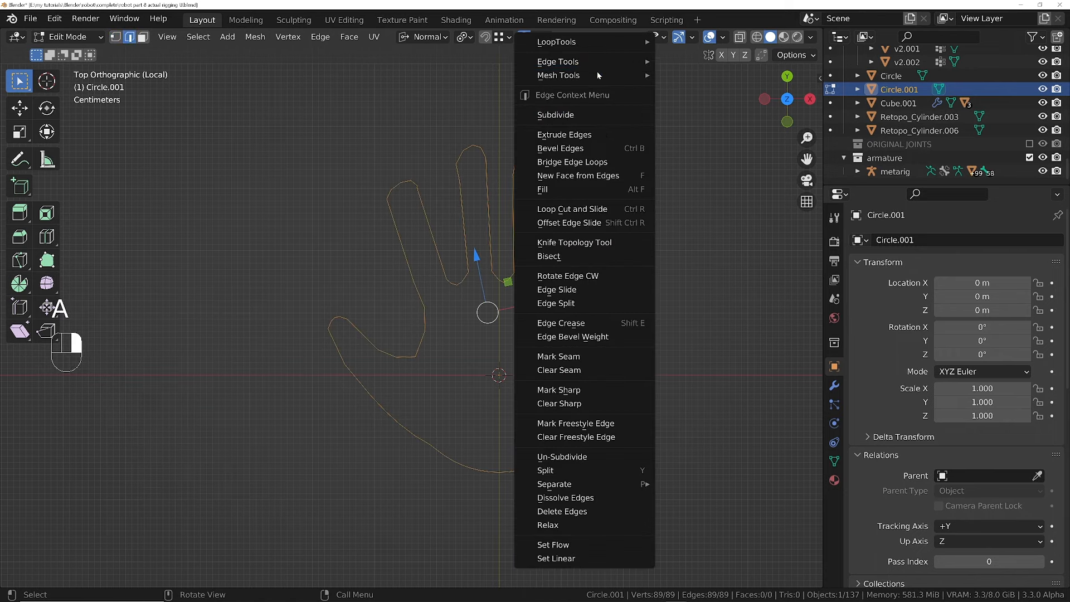
mouse_move(597, 72)
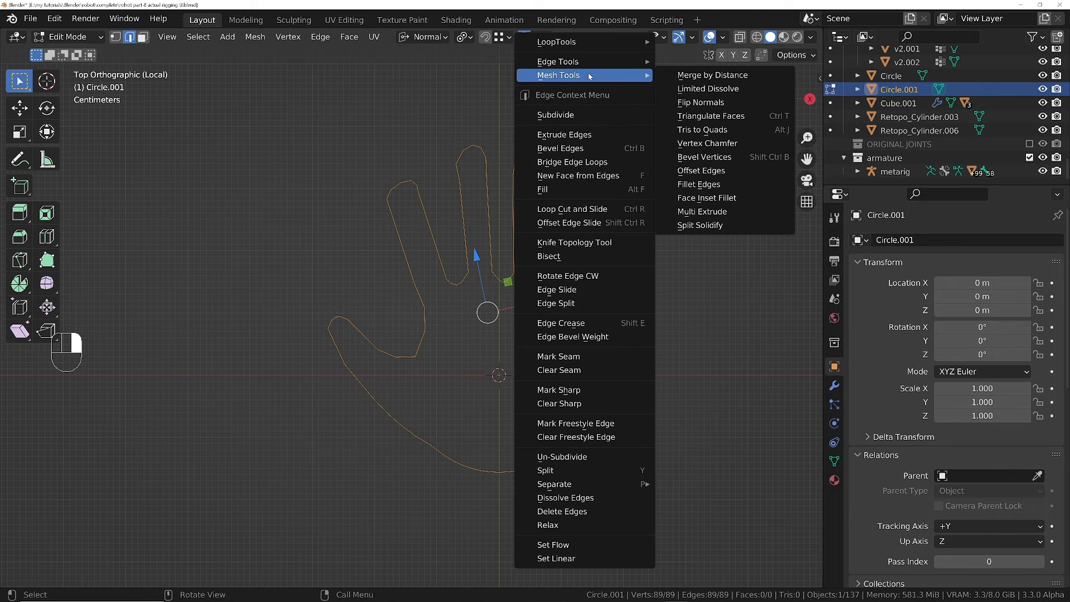
left_click(702, 175)
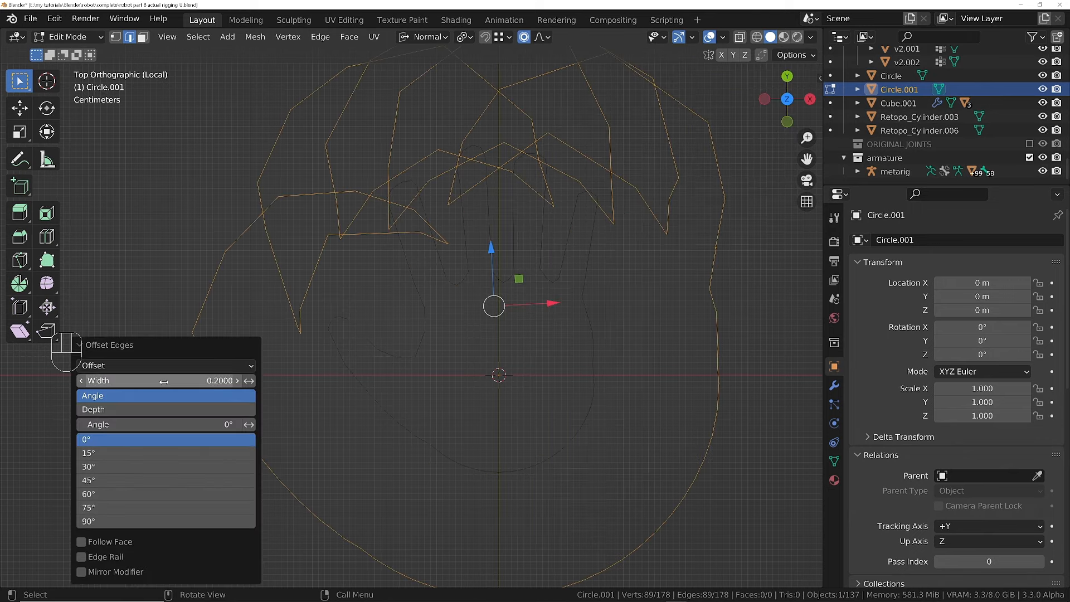
left_click_drag(174, 383, 111, 389)
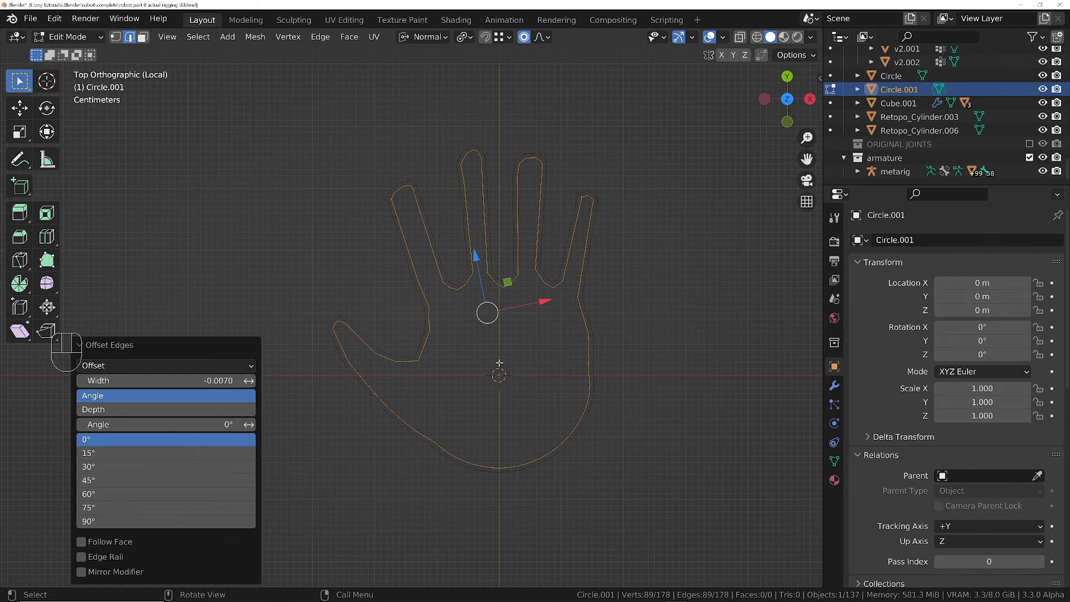
- Bridge the inner and outer edge loops of the hand outline into a thin band of faces
scroll(490, 339, "up", 1)
key("a")
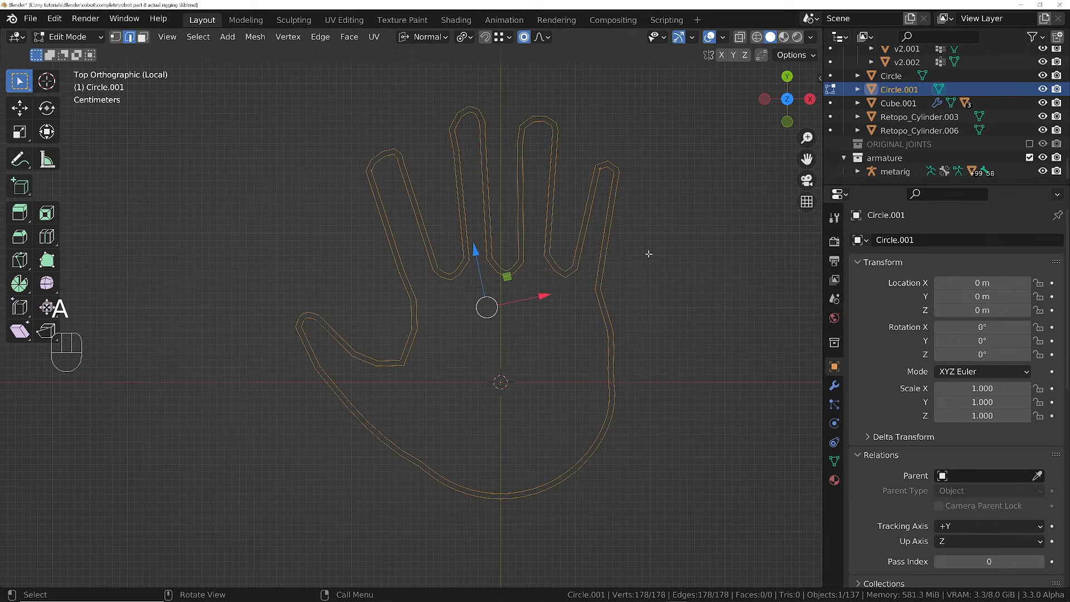
right_click(718, 220)
left_click(704, 195)
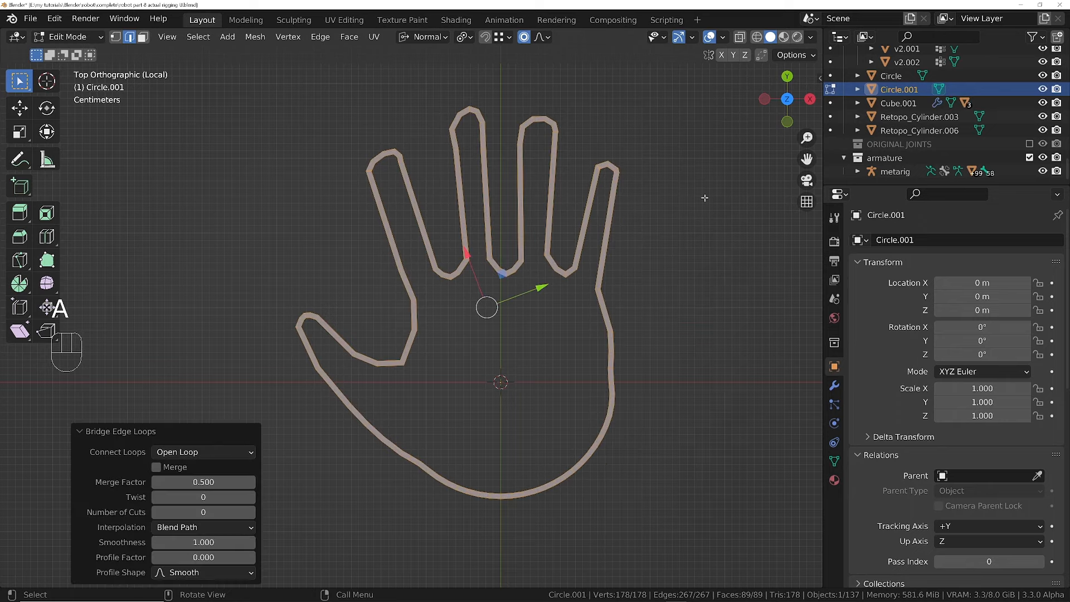
middle_click_drag(562, 479, 526, 298)
middle_click_drag(527, 354, 482, 248)
middle_click_drag(483, 248, 483, 293, "ctrl")
middle_click_drag(483, 245, 509, 272, "shift")
scroll(509, 272, "up", 2)
key("KP_5")
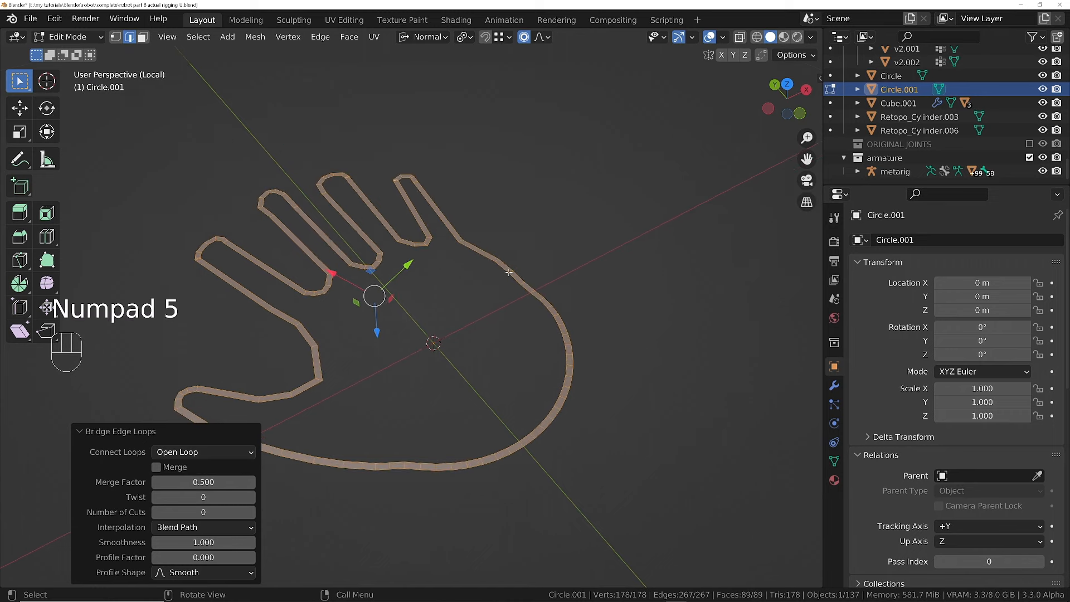
- Move Circle.001 into the armature collection and rename it hand
left_click_drag(899, 89, 886, 158)
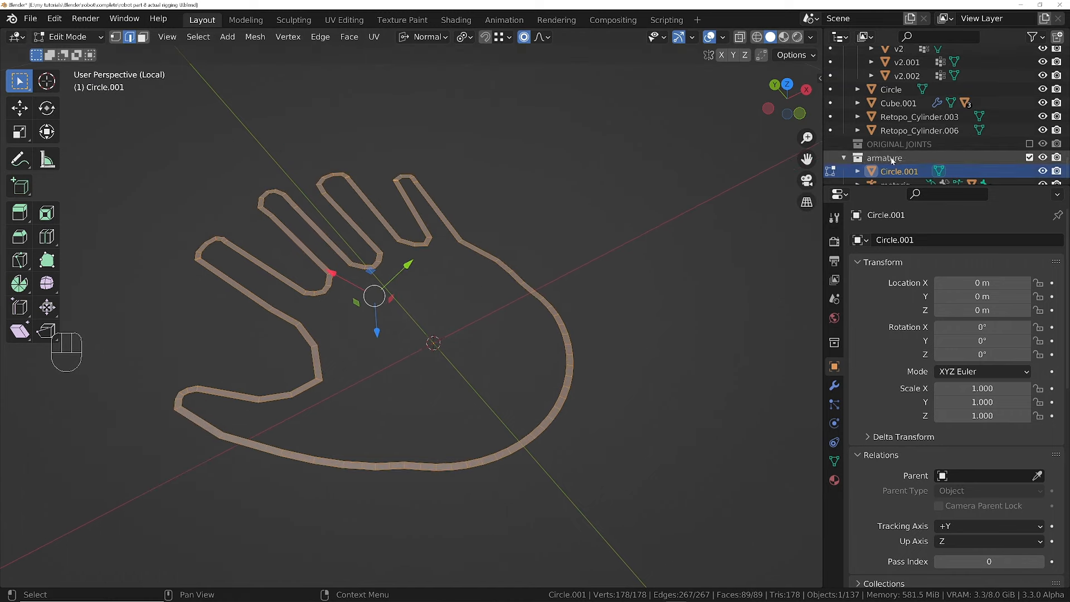
double_click(900, 164)
type("hand")
key("Return")
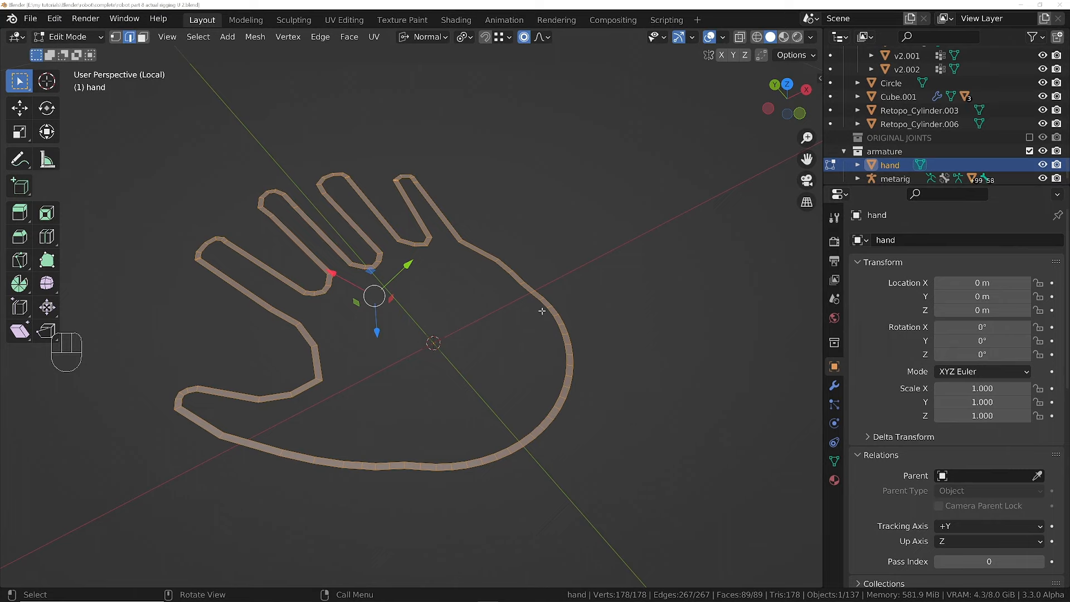
- Duplicate the hand object in place and rename the copy foot
left_click(541, 307)
key("Tab")
scroll(375, 282, "down", 2)
middle_click_drag(413, 281, 456, 344, "shift")
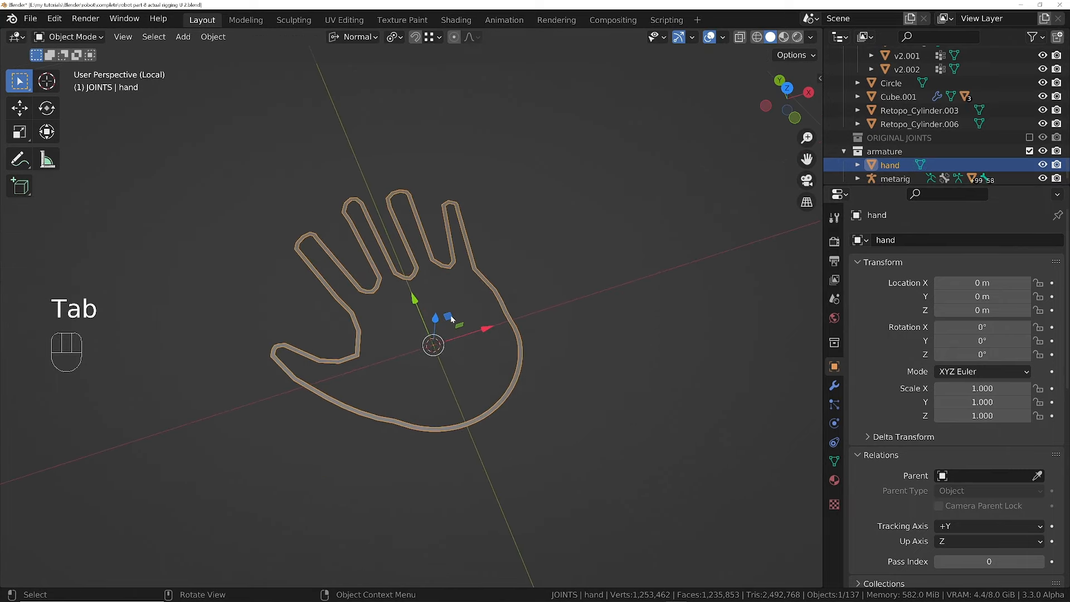
key("shift+d")
right_click(427, 266)
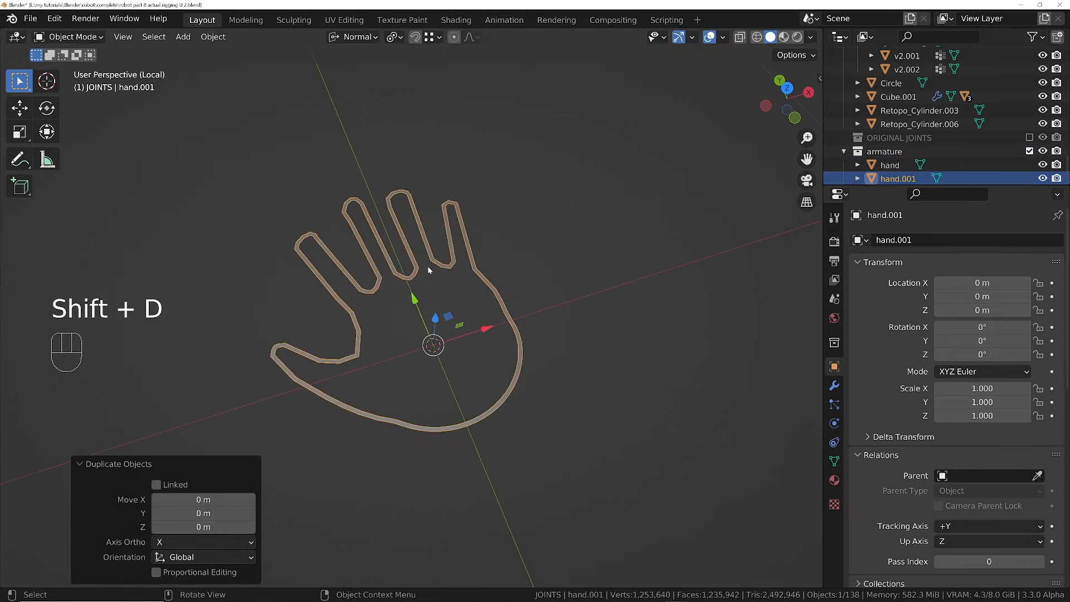
double_click(889, 180)
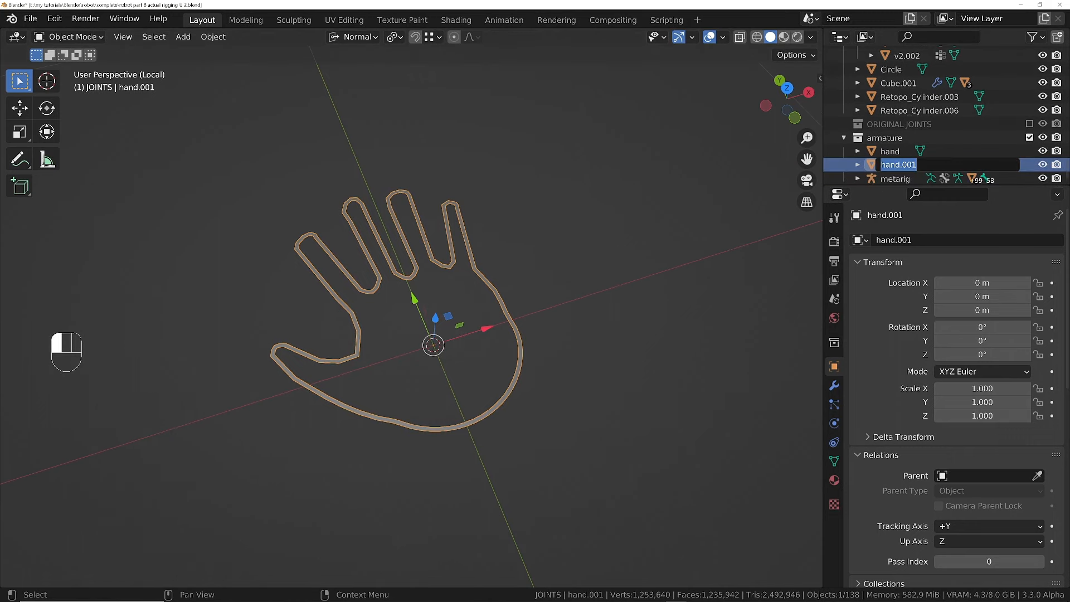
type("foot")
key("Return")
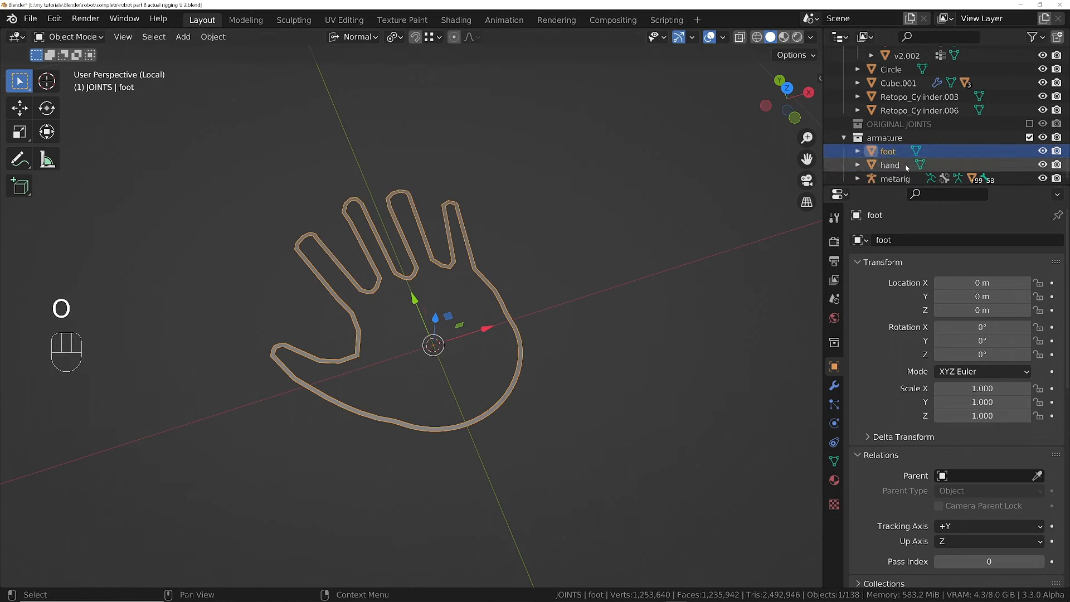
- Hide the hand object and delete the inner edge loop of the foot mesh, leaving a single outline
left_click(1043, 165)
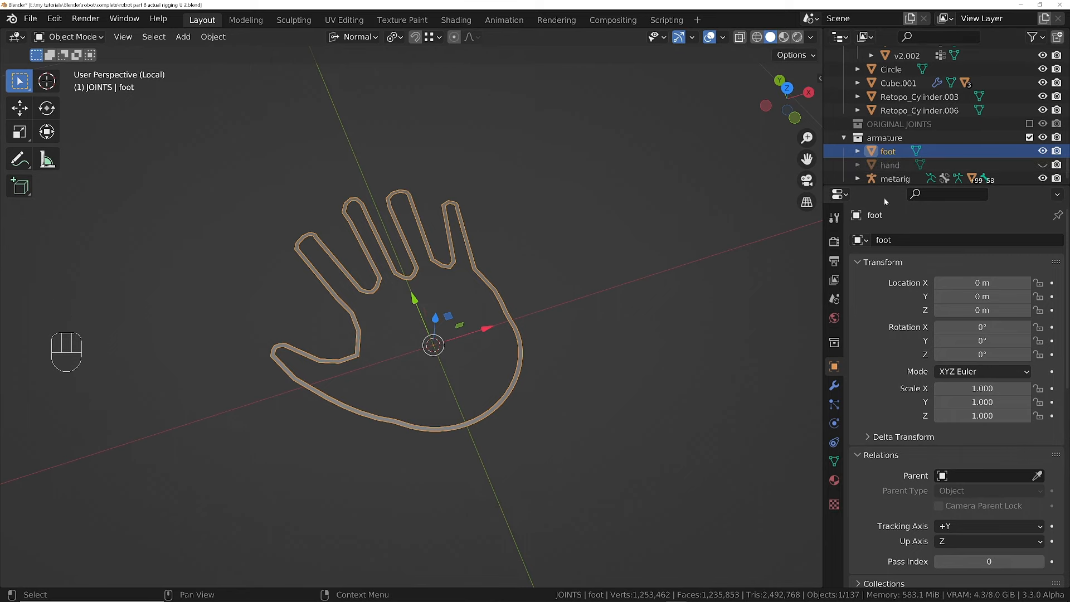
key("KP_7")
key("KP_5")
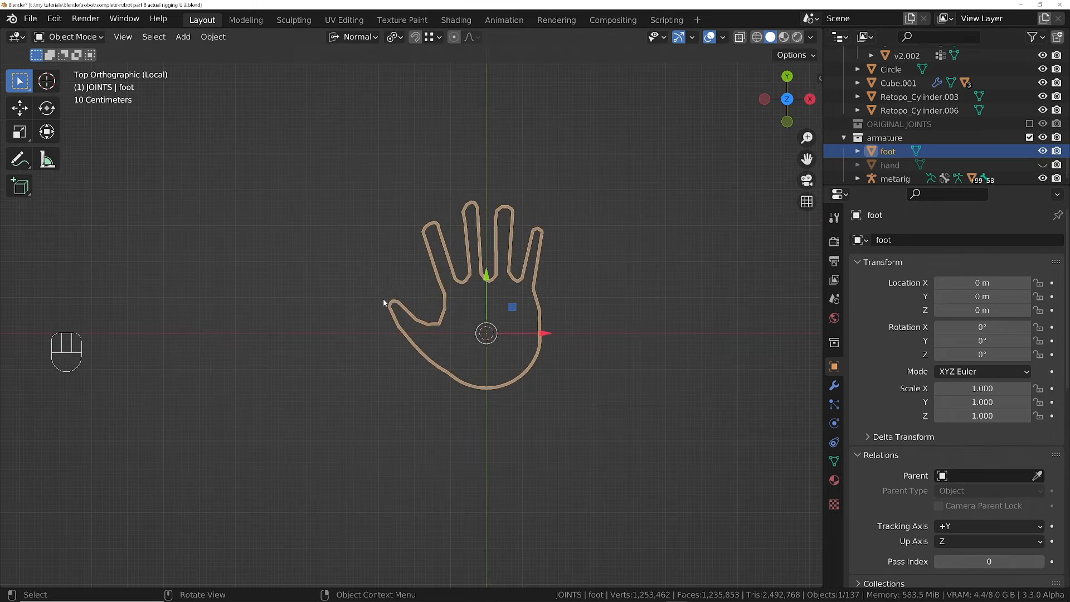
key("Tab")
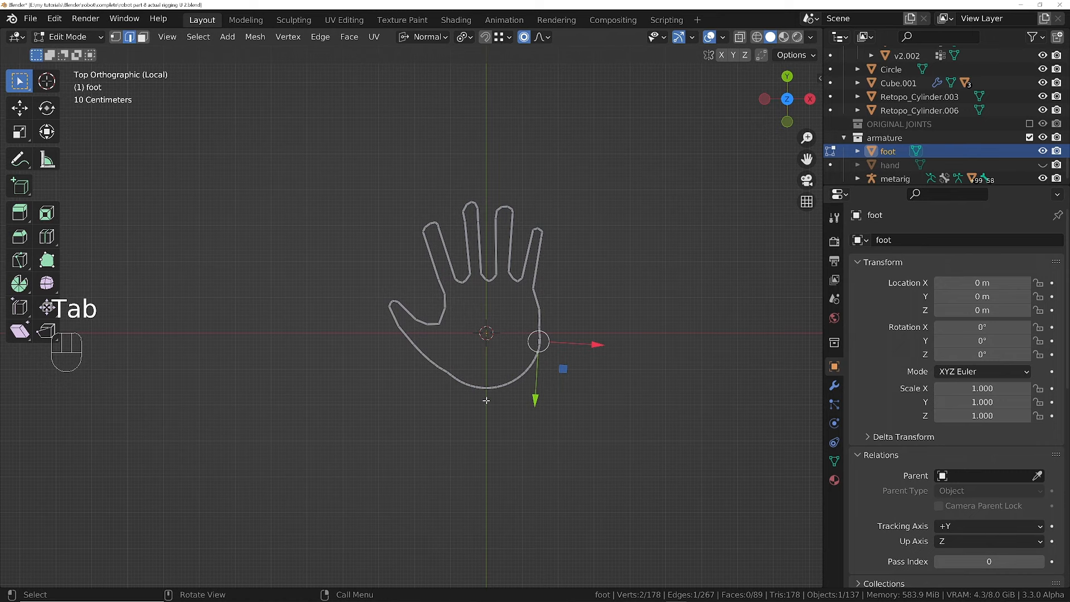
key("2")
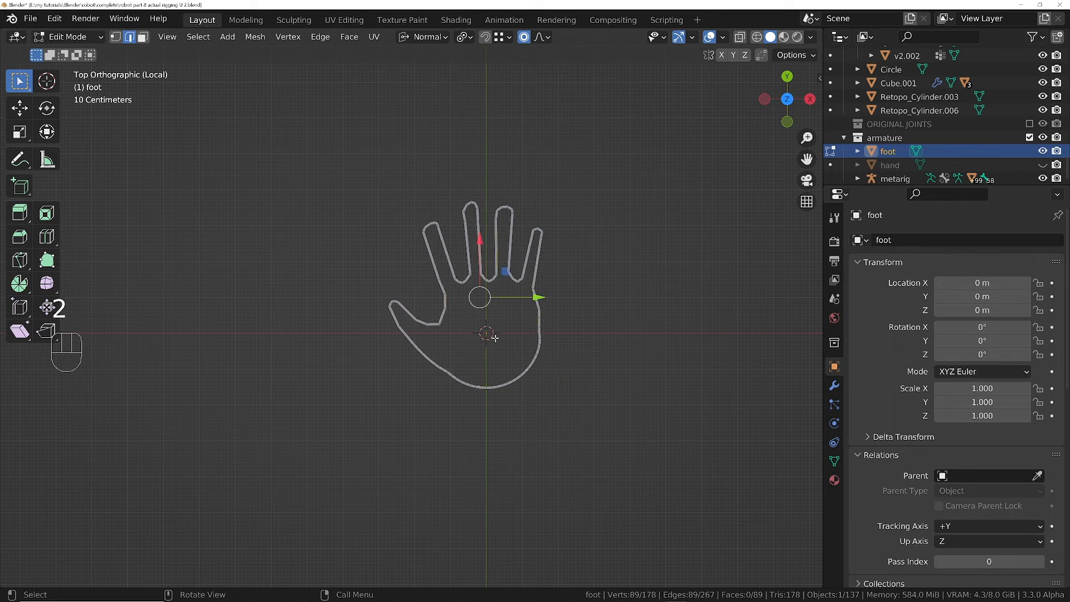
key("x")
left_click(632, 334)
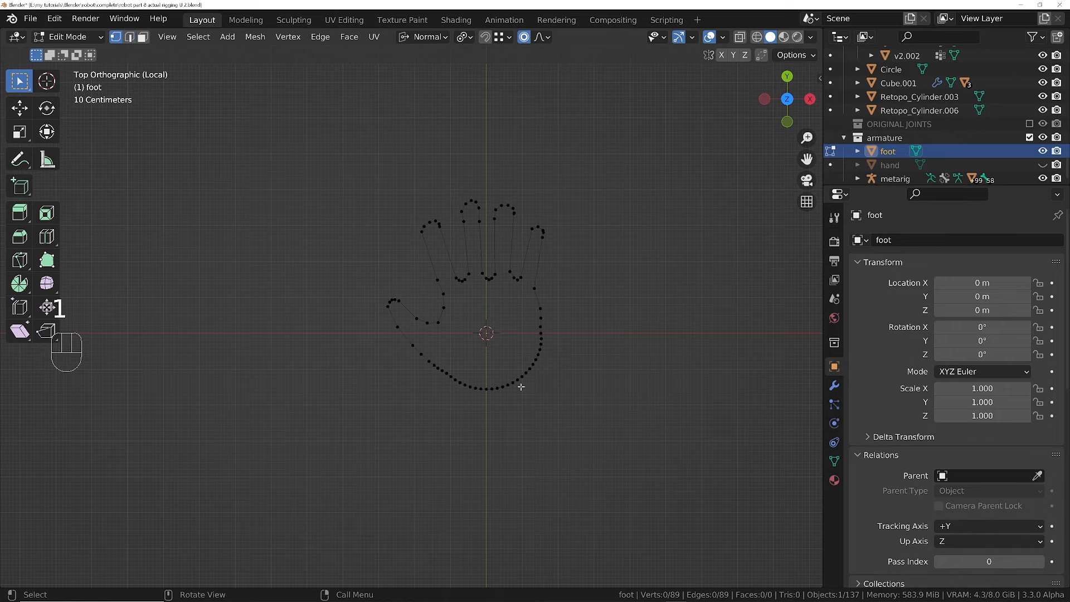
- Pull the bottom of the palm far down as a heel and lower the thumb and finger area with proportional editing
key("g")
left_click(501, 560)
left_click(390, 304)
left_click(488, 280)
key("g")
left_click(480, 332)
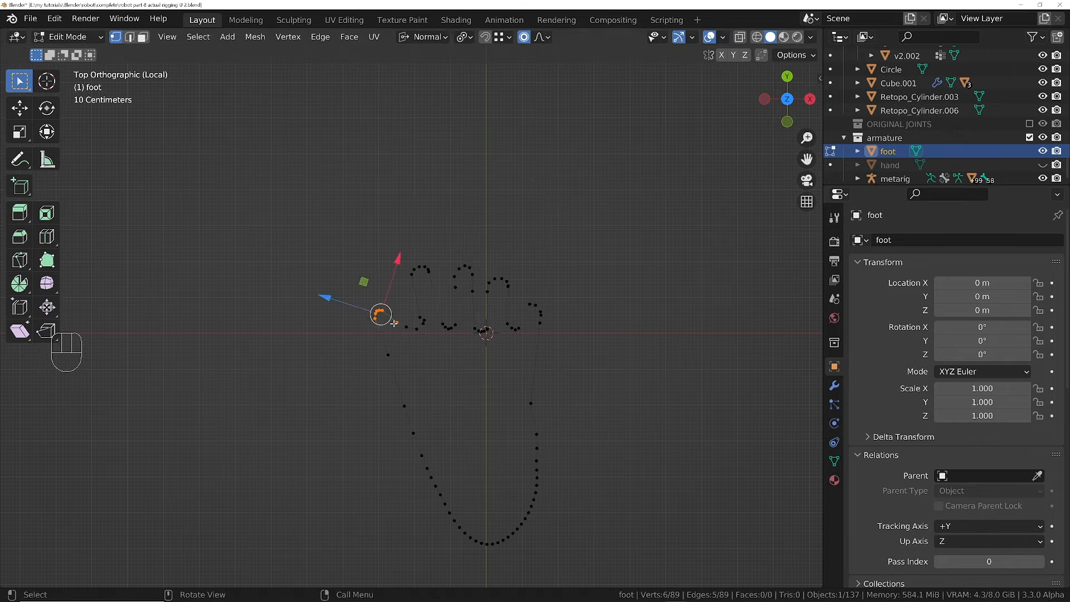
- Shift the vertices at the thumb base and scale up the thumb tip to turn it into a big toe
left_click(430, 324)
key("g")
left_click(432, 333)
scroll(432, 332, "up", 5)
key("s")
left_click(364, 296)
scroll(383, 301, "down", 6)
- Move vertices at the big toe, heel and outer side with proportional editing to form a narrow foot sole
left_click(330, 223)
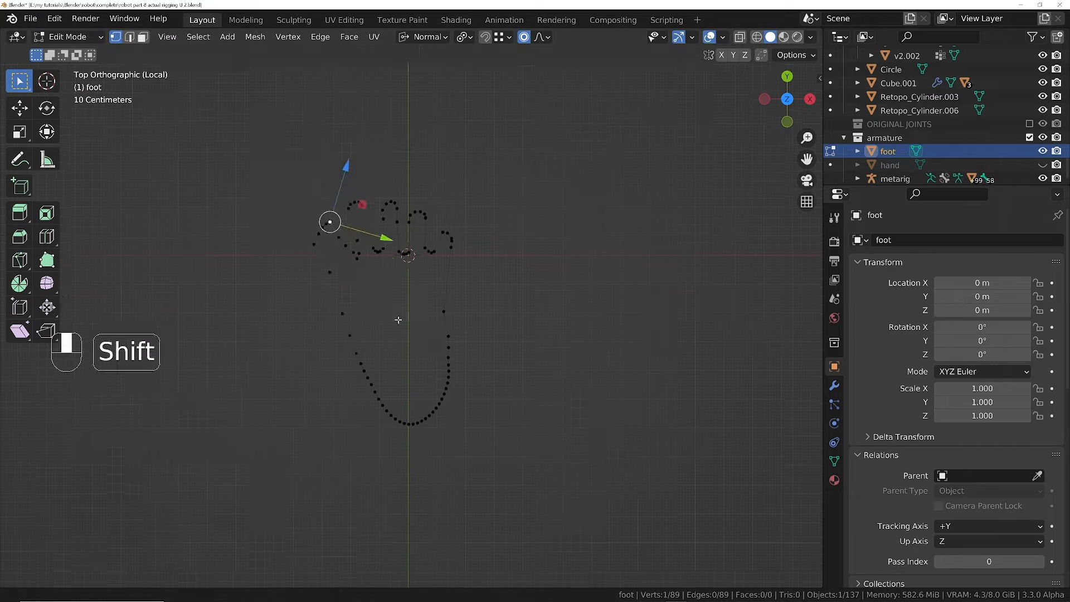
key("g")
left_click(412, 335)
left_click(420, 434)
key("g")
left_click(413, 435)
left_click(473, 319)
key("g")
left_click(442, 446)
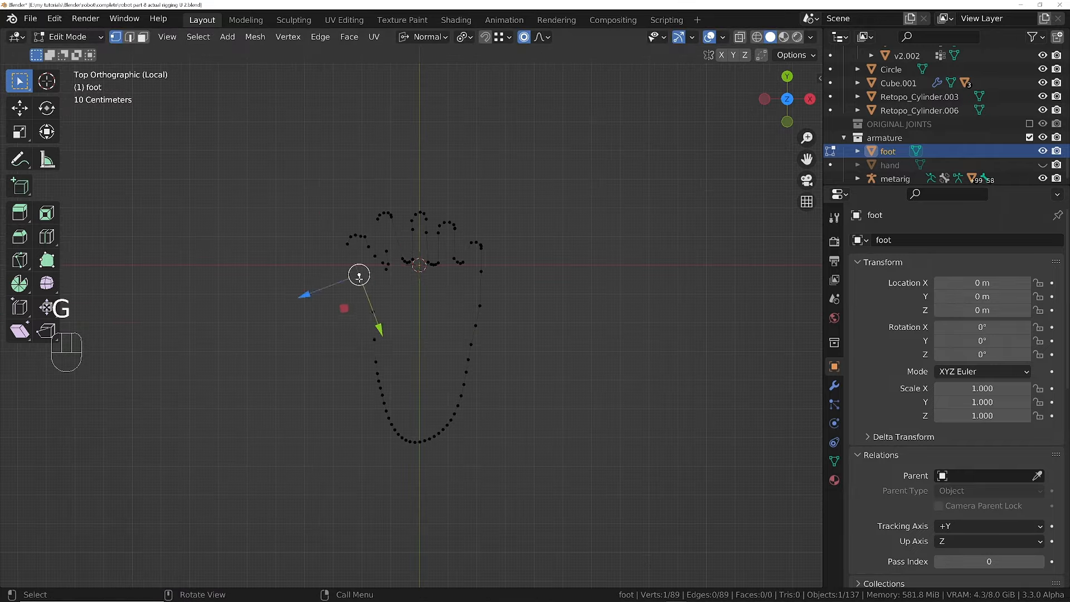
- Shape the toe tips into a slanting row by moving and scaling their vertices with proportional editing
left_click(354, 239)
key("g")
left_click(361, 245)
left_click(540, 37)
key("s")
key("s")
left_click(425, 220)
key("g")
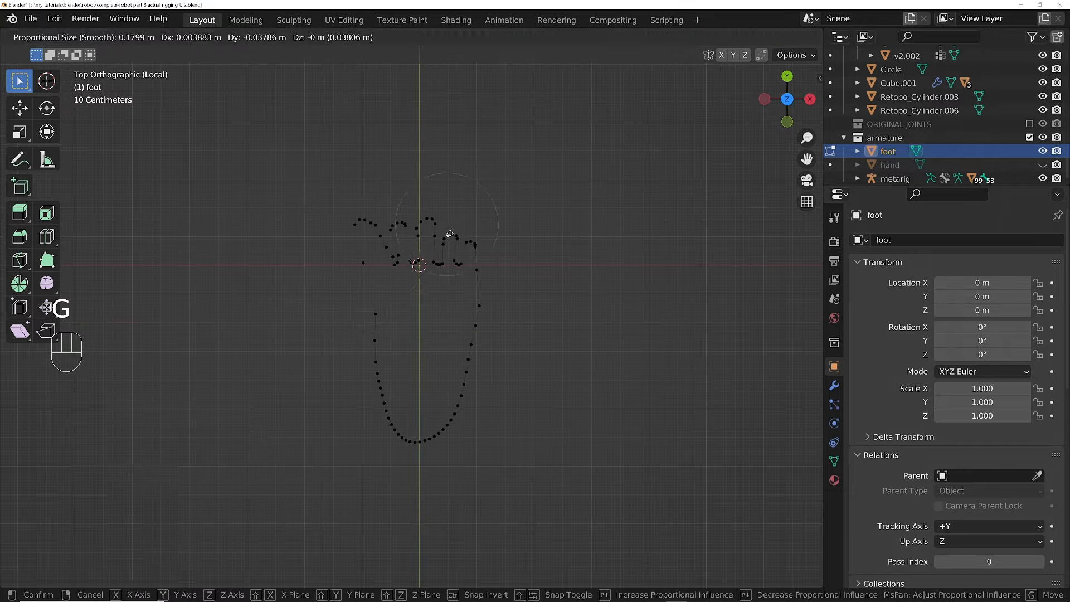
left_click(450, 238)
- Refine the toe outlines around the gap beside the big toe by moving single vertices
left_click(398, 262)
scroll(399, 271, "up", 6)
left_click(382, 228)
key("g")
left_click(375, 232)
key("g")
key("g")
key("g")
left_click(281, 248)
- Adjust another vertex in the toe area and bevel the toe outline to round it
scroll(360, 272, "down", 1)
left_click(488, 262)
key("g")
left_click(487, 269)
key("ctrl+b")
left_click(613, 370)
scroll(358, 283, "down", 4)
- Push the inner side inward as an arch, and move all the toes about 0.043 m in X and 0.032 m in Y
left_click(361, 325)
key("g")
left_click(379, 336)
left_click_drag(335, 179, 469, 290)
key("g")
left_click(482, 326)
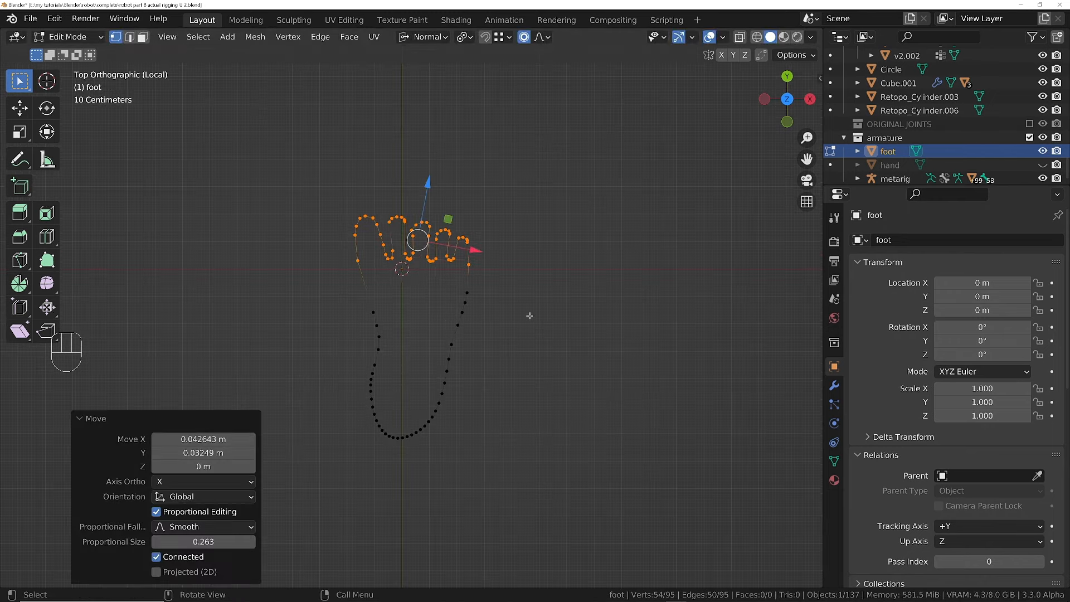
- Offset the entire foot outline inward with Offset Edges at a width of -0.0070
key("2")
scroll(418, 308, "up", 3)
key("a")
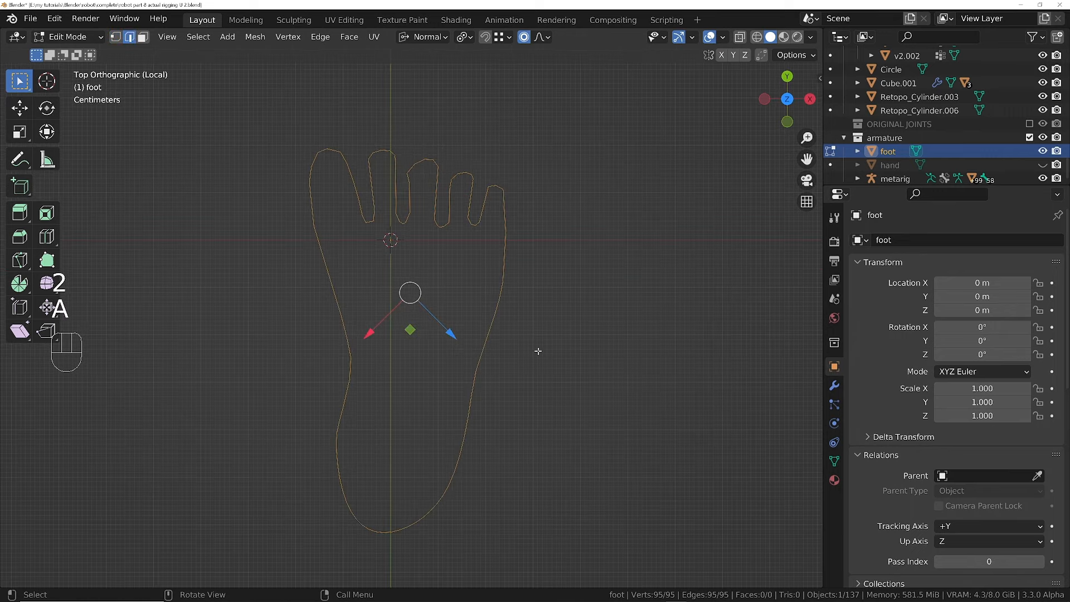
right_click(609, 211)
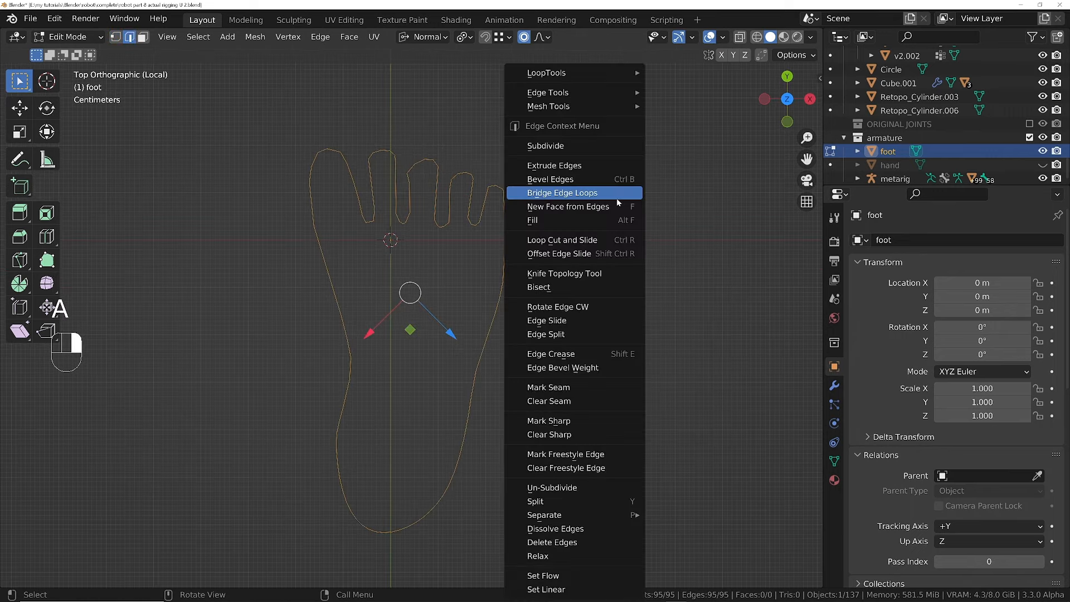
mouse_move(601, 107)
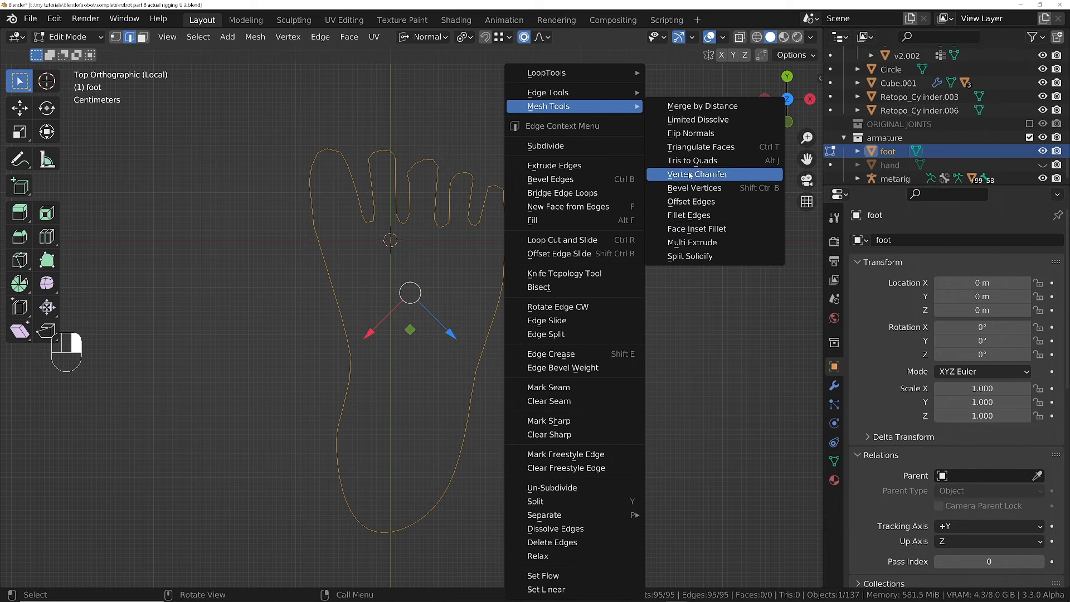
left_click(695, 199)
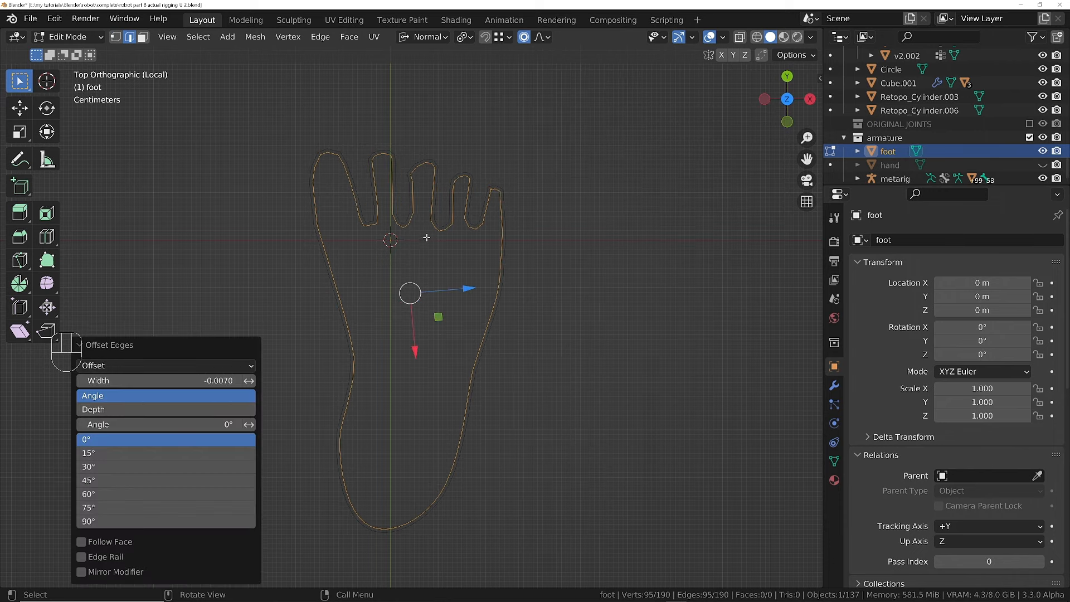
- Smooth both foot edge loops with the LoopTools Relax operation
key("a")
scroll(419, 172, "up", 8)
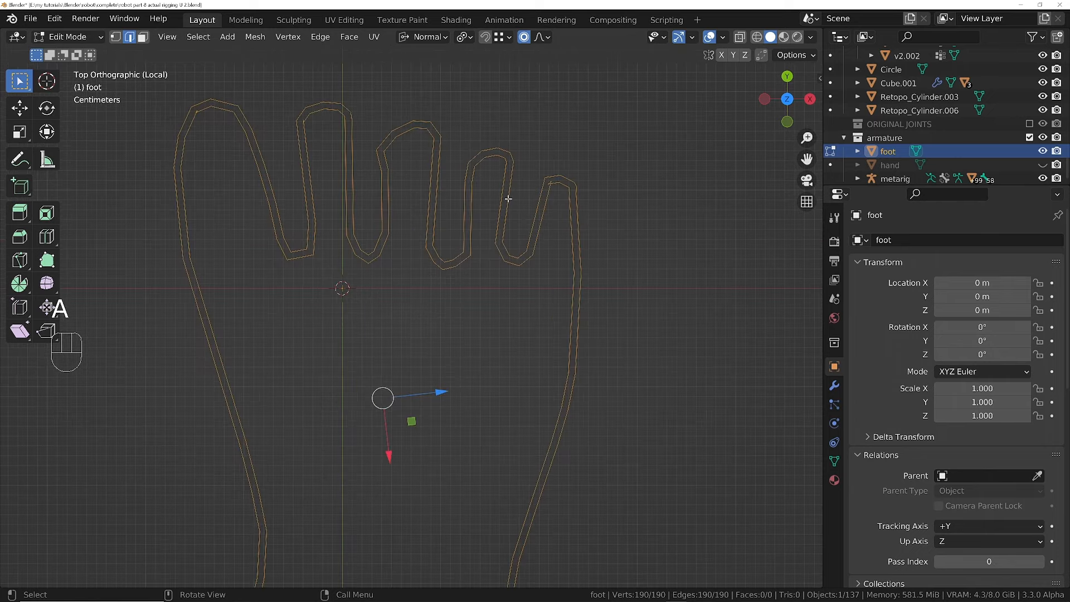
scroll(590, 169, "down", 4)
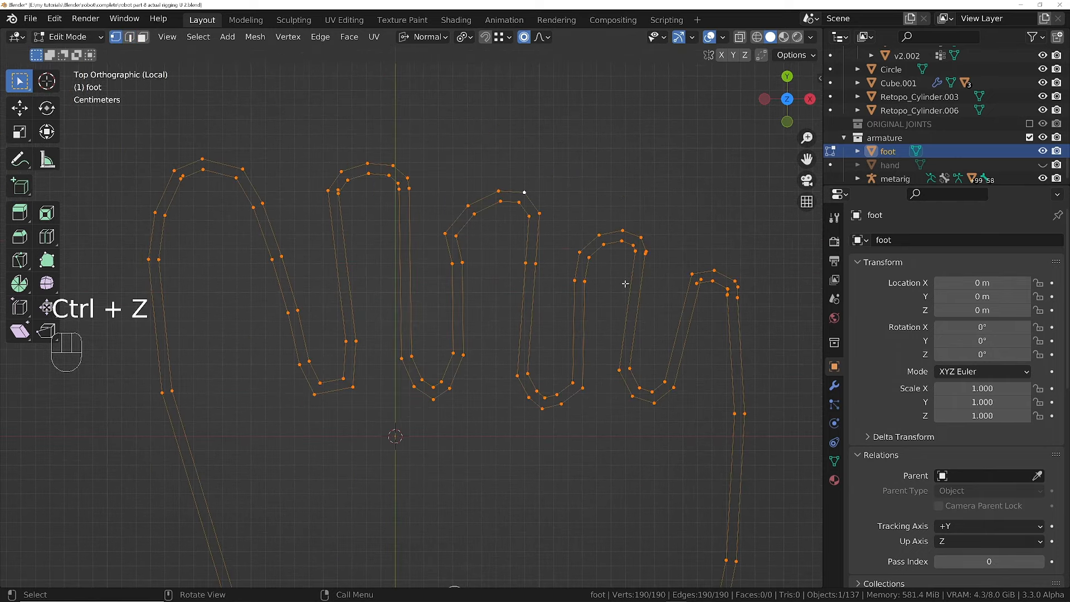
right_click(625, 283)
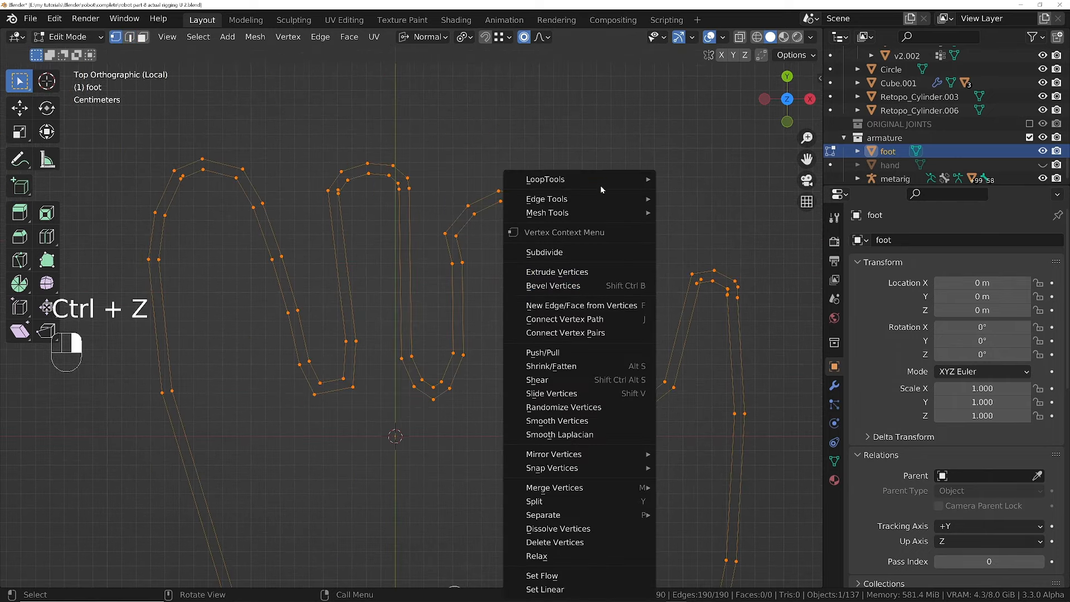
mouse_move(600, 183)
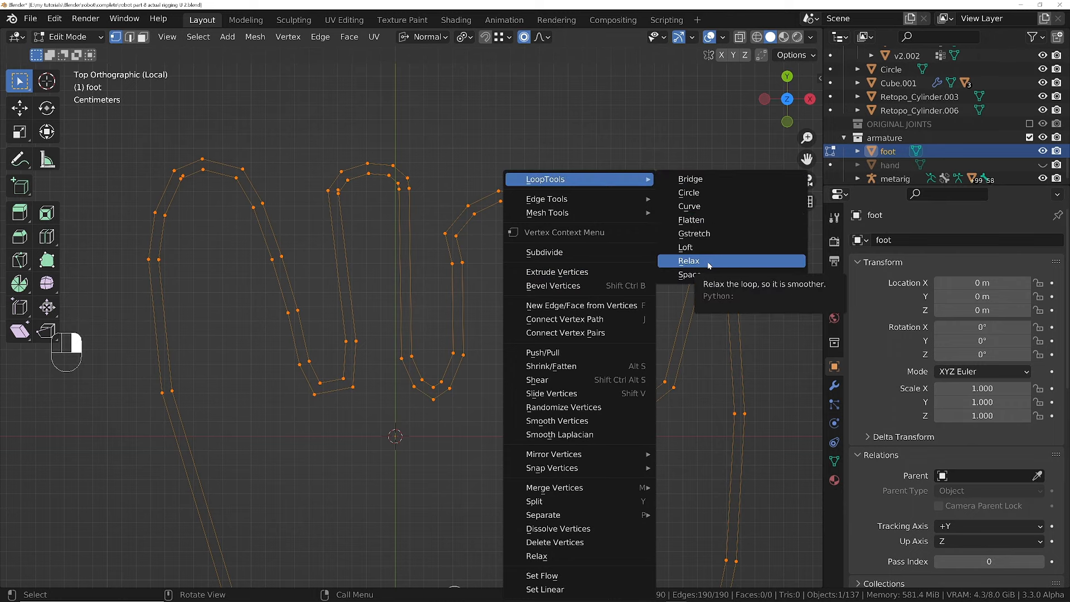
left_click(691, 261)
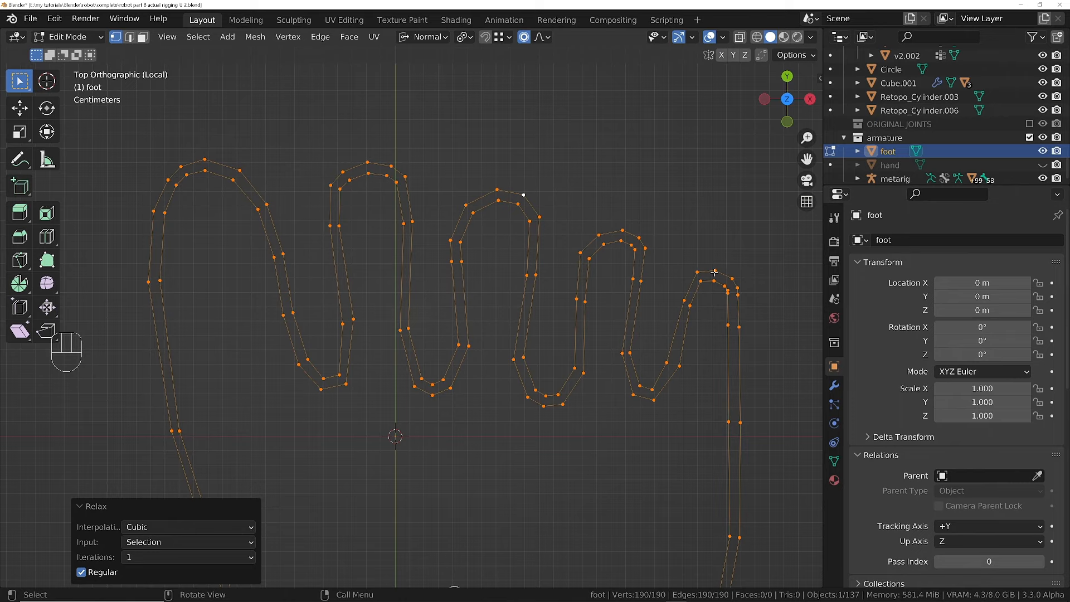
- Bridge the inner and outer edge loops of the foot outline into a thin band and leave edit mode
middle_click_drag(560, 117, 560, 167, "ctrl")
key("2")
key("a")
right_click(667, 167)
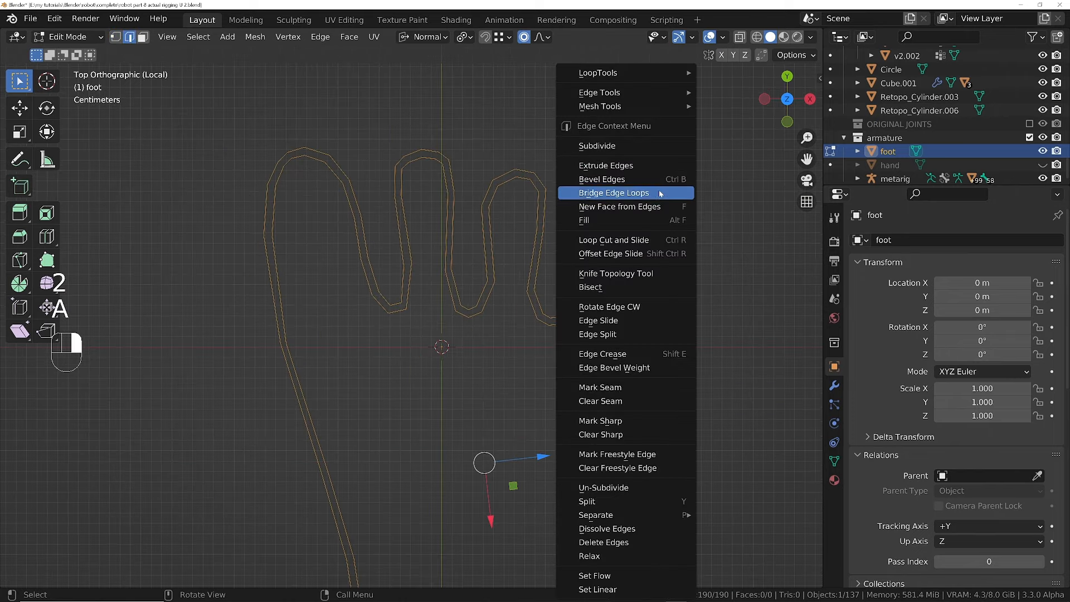
left_click(623, 194)
middle_click_drag(595, 167, 594, 387, "ctrl")
middle_click_drag(595, 274, 606, 219, "ctrl")
middle_click_drag(605, 218, 536, 336, "shift")
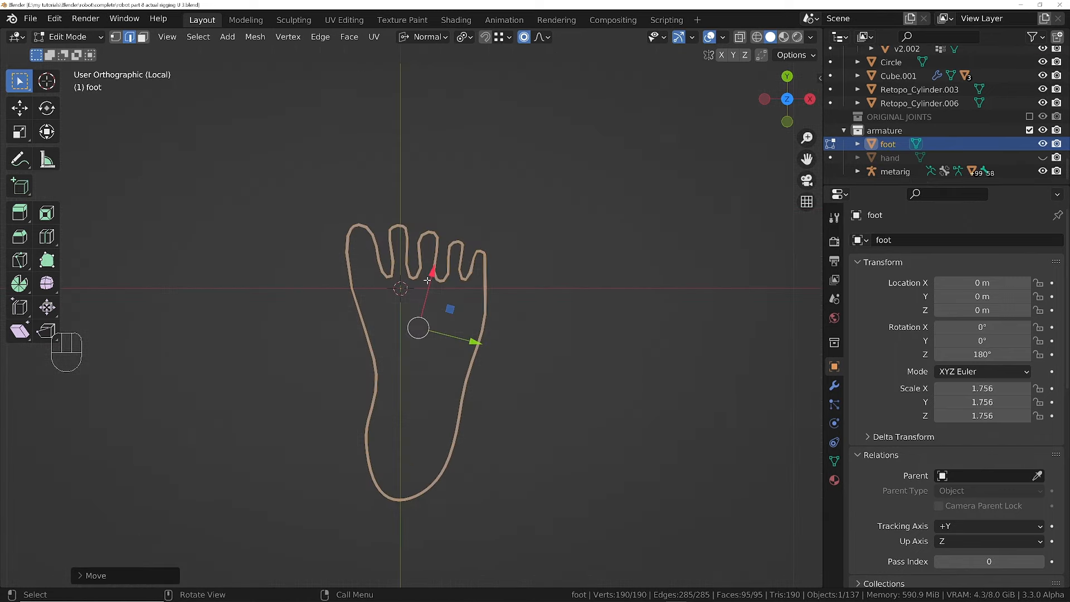
key("Tab")
- Add a mesh circle at the origin, scale it up around the toes and apply its scale
key("shift+a")
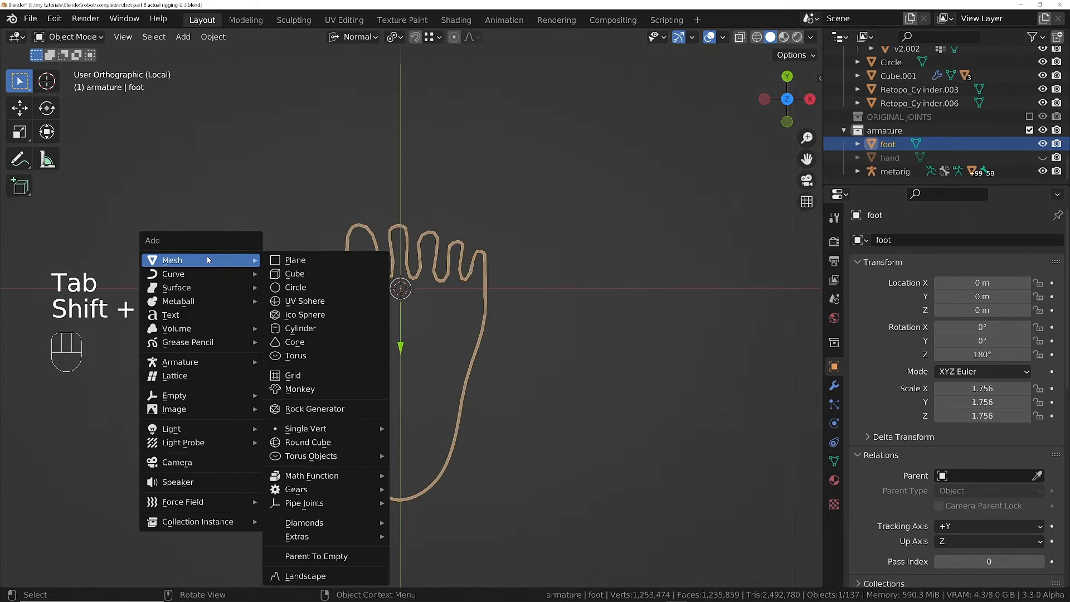
left_click(305, 286)
key("s")
left_click(487, 299)
key("ctrl+a")
left_click(487, 299)
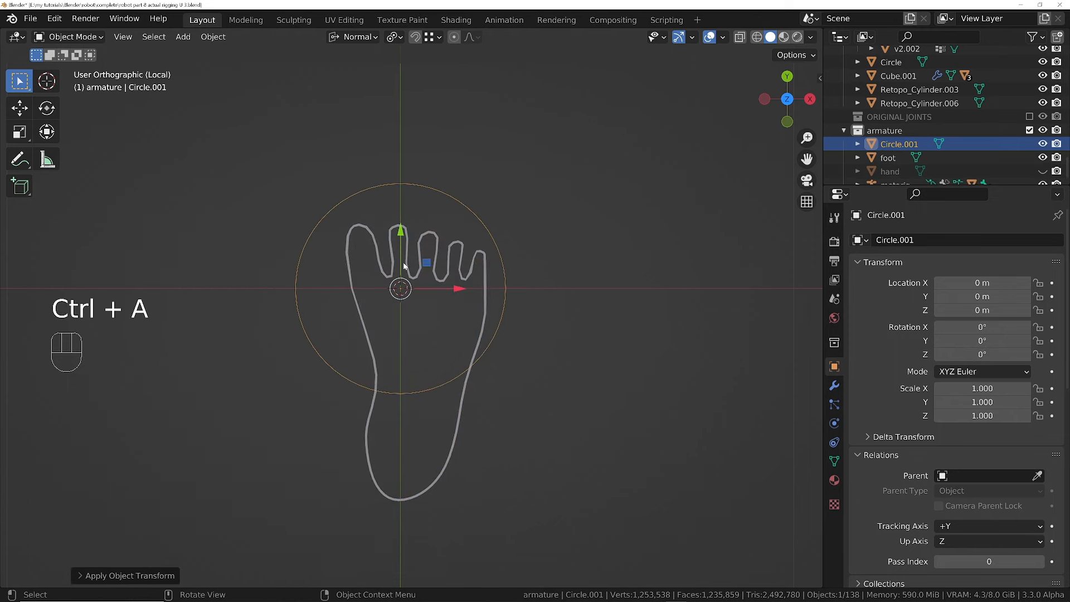
- Extrude and scale the circle's vertices inward to form a flat ring, and rename the object "hips and spine"
key("Tab")
key("1")
key("a")
key("e")
key("s")
left_click(575, 265)
key("Tab")
double_click(899, 144)
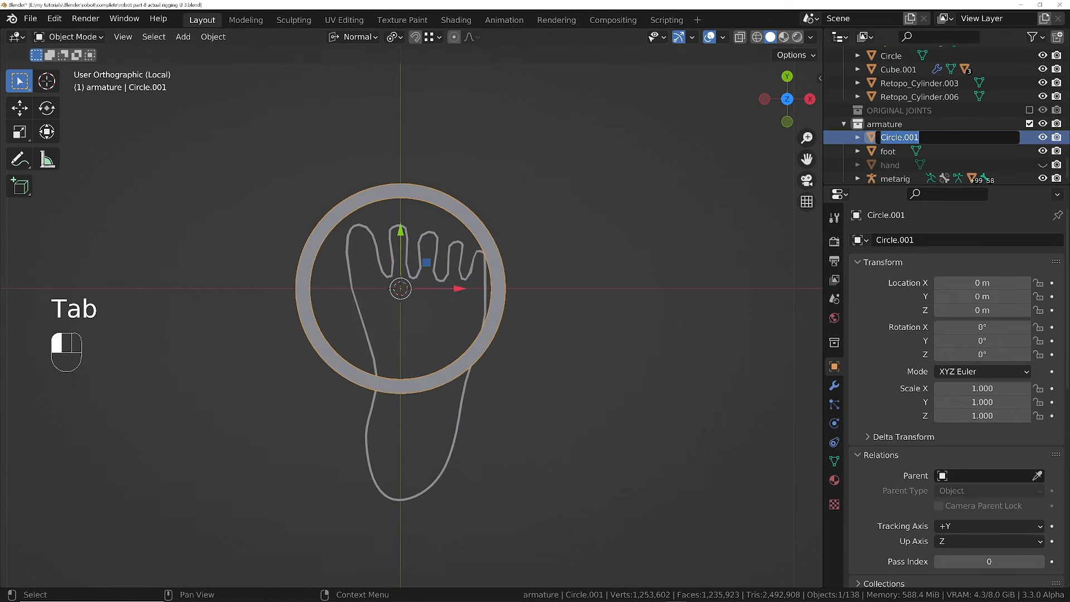
type("hips and spine")
key("Return")
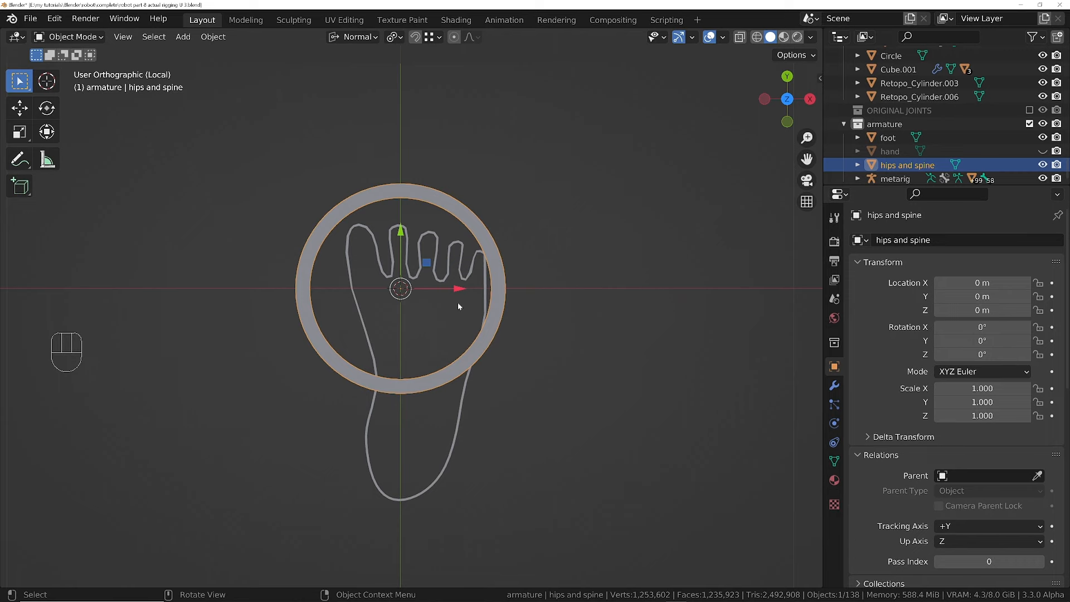
- Add an ico sphere scaled to fit inside the ring, apply its scale, and rename it "pole targets"
key("shift+a")
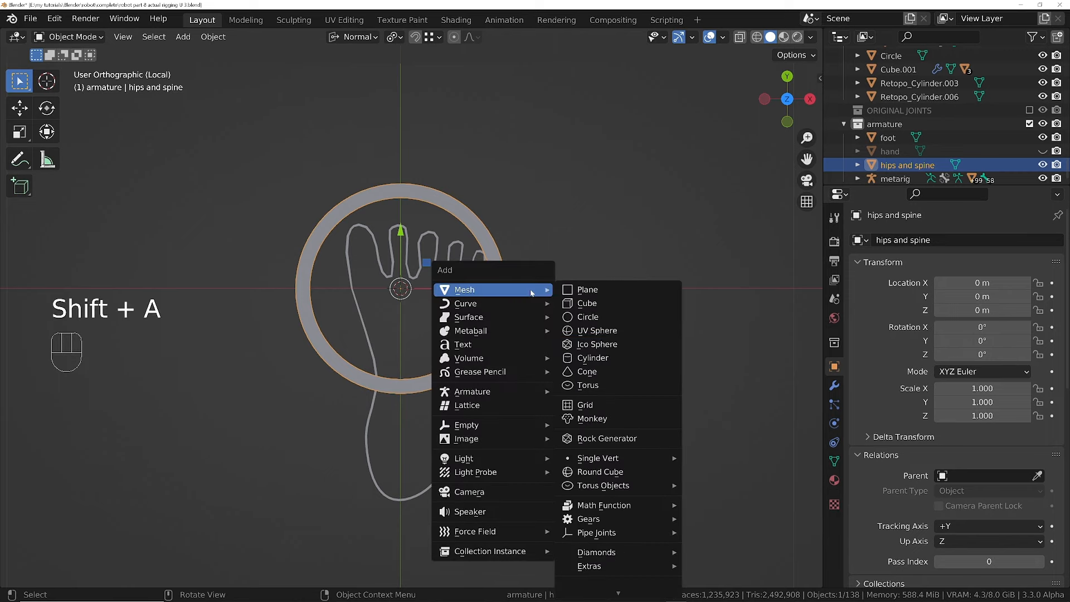
left_click(605, 346)
key("s")
left_click(423, 334)
key("ctrl+a")
left_click(423, 333)
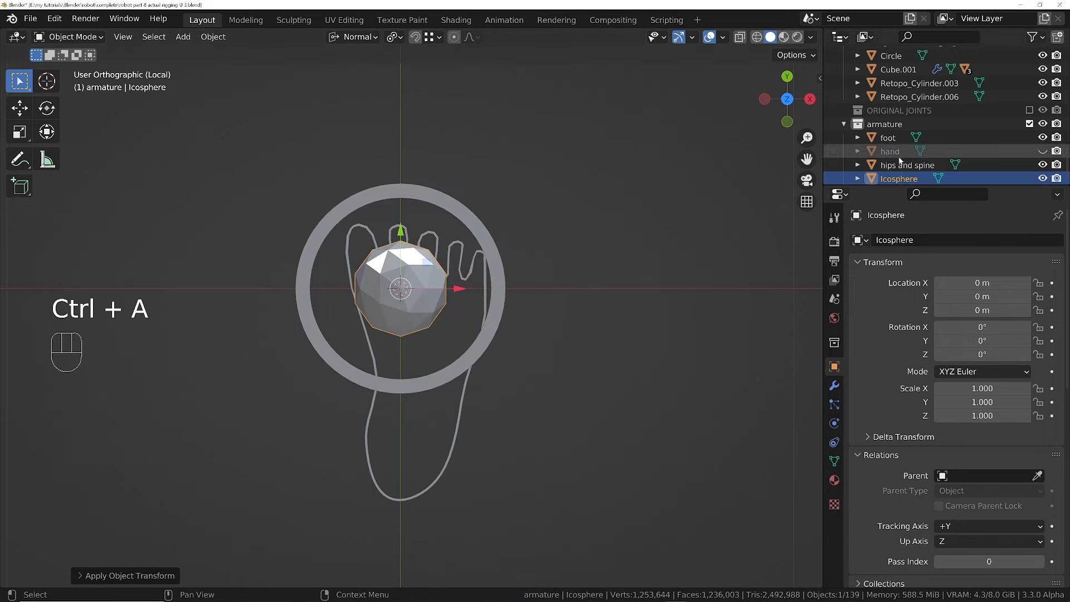
double_click(898, 176)
type("pole targets")
key("Return")
- Move the whole foot mesh in edit mode by about -0.04 m in X and -0.25 m in Y relative to its origin
left_click(401, 506)
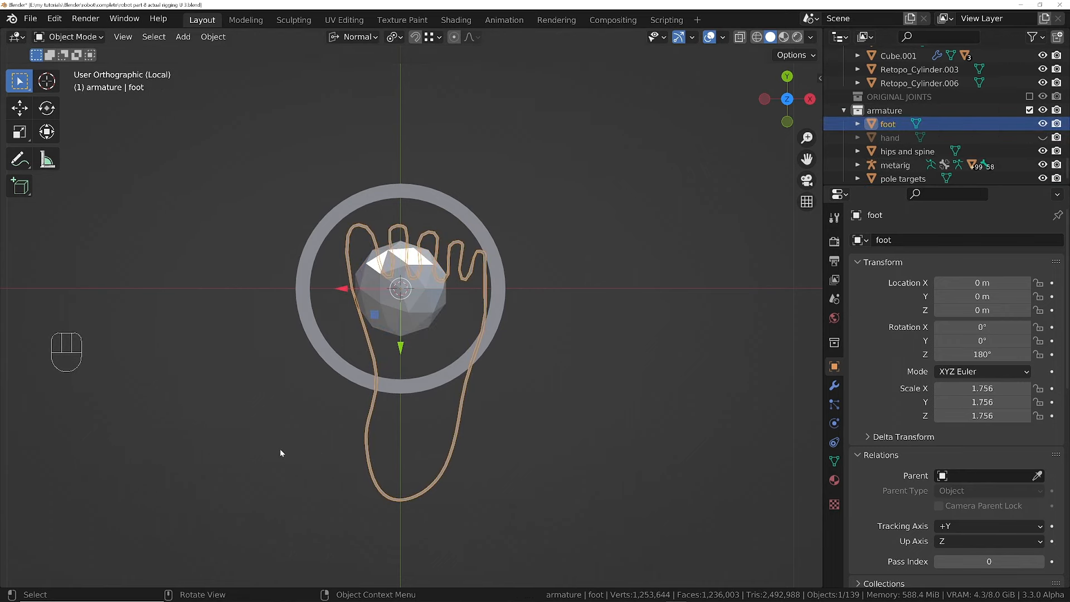
key("Tab")
key("g")
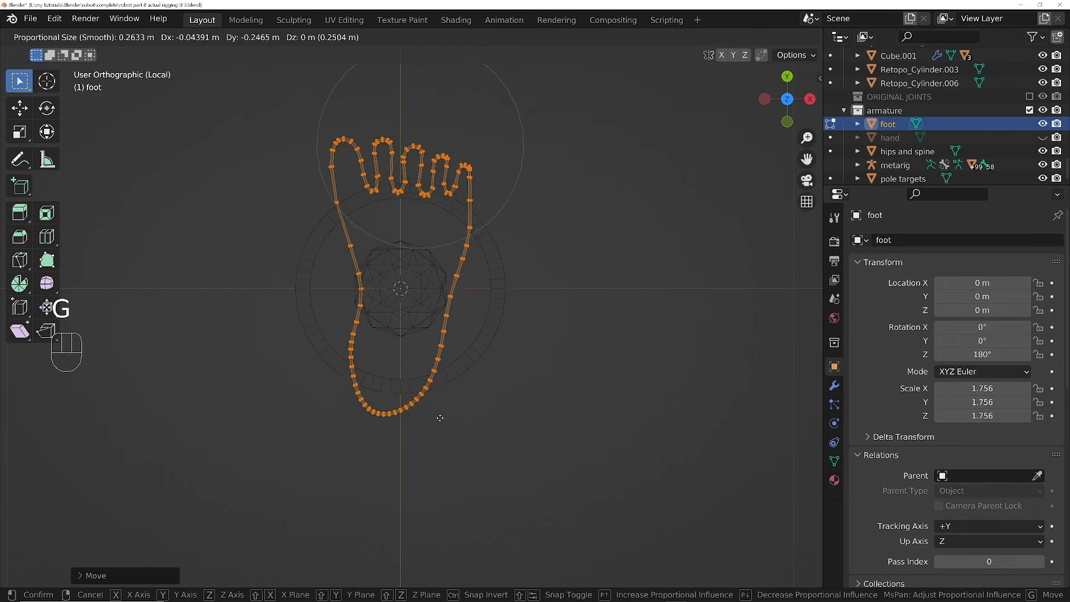
left_click(441, 423)
key("Tab")
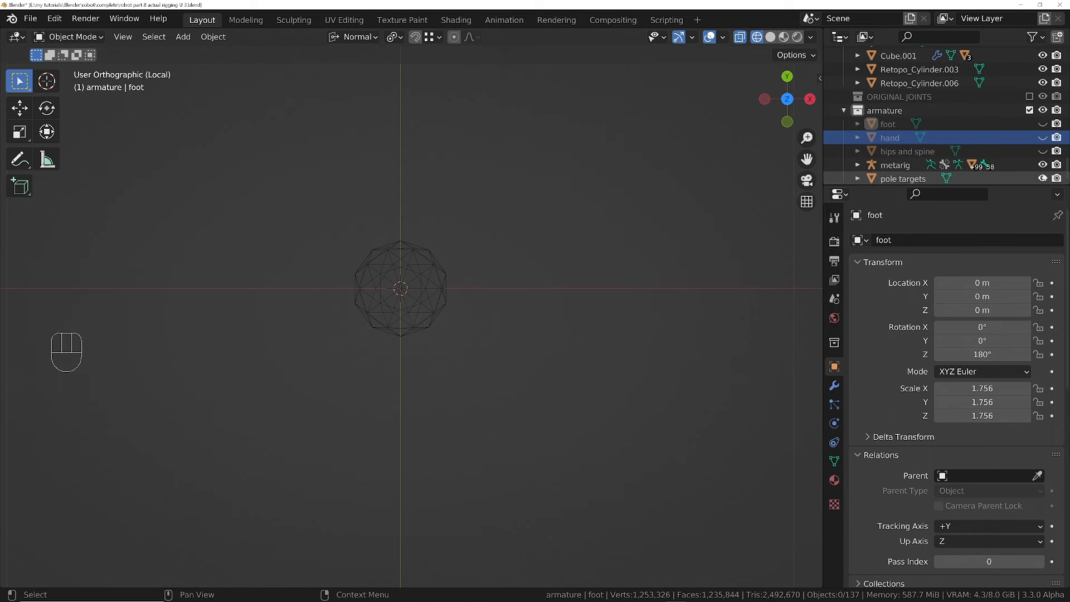
- Hide the pole targets mesh, exit local view and show the whole rigged robot in solid shading
left_click(1043, 178)
key("KP_Divide")
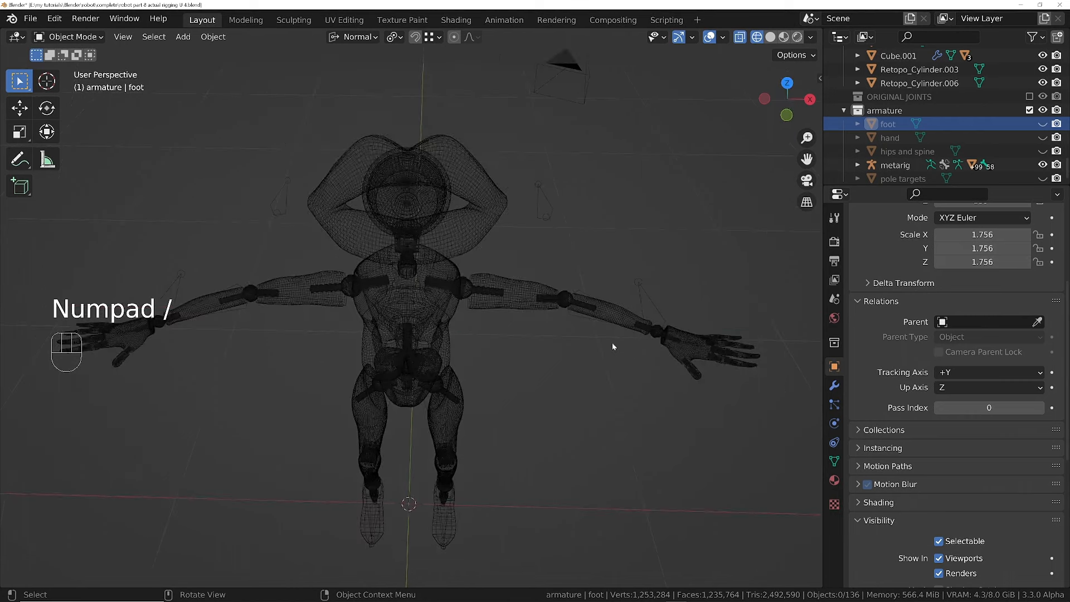
mouse_move(373, 295)
middle_mouse_down()
mouse_move(440, 328)
mouse_move(433, 403)
middle_mouse_up()
key("z")
mouse_move(434, 403)
middle_mouse_down("shift")
mouse_move(485, 346)
mouse_move(447, 416)
middle_mouse_up("shift")
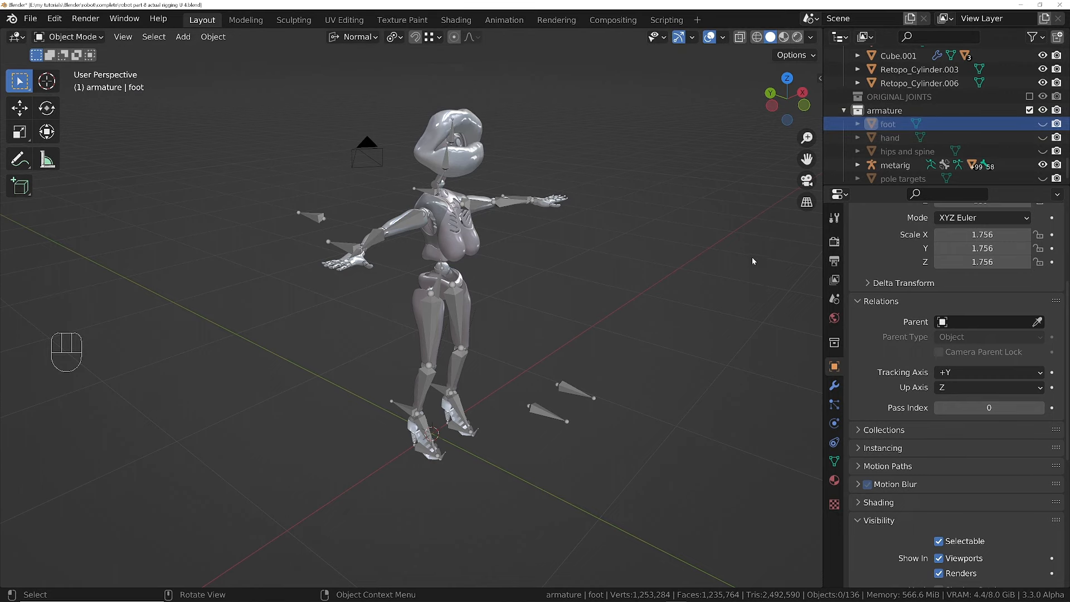
scroll(440, 457, "up", 3)
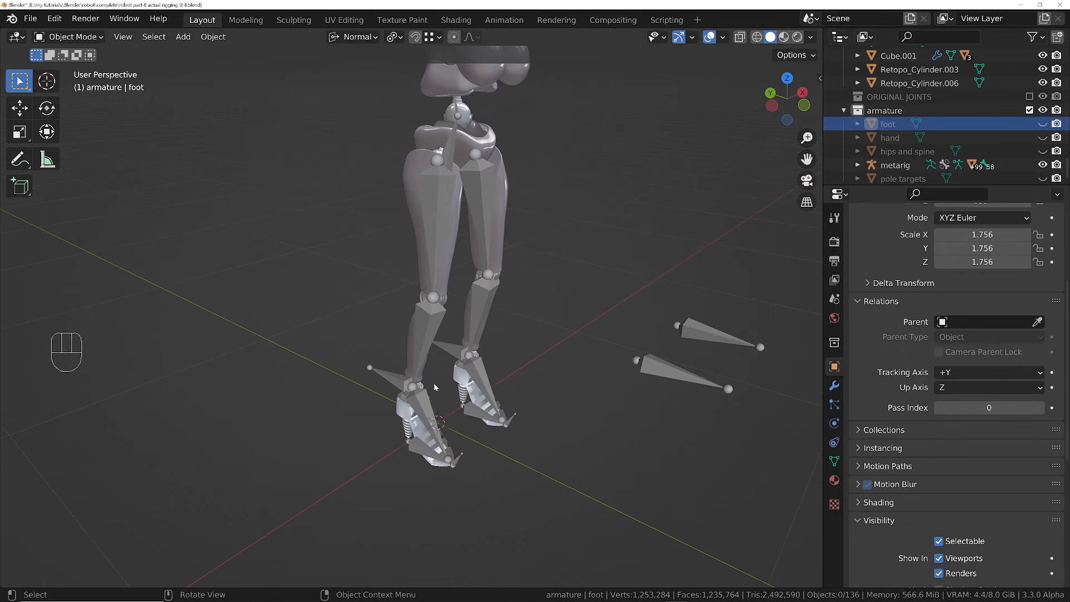
middle_click_drag(434, 406, 411, 455, "shift")
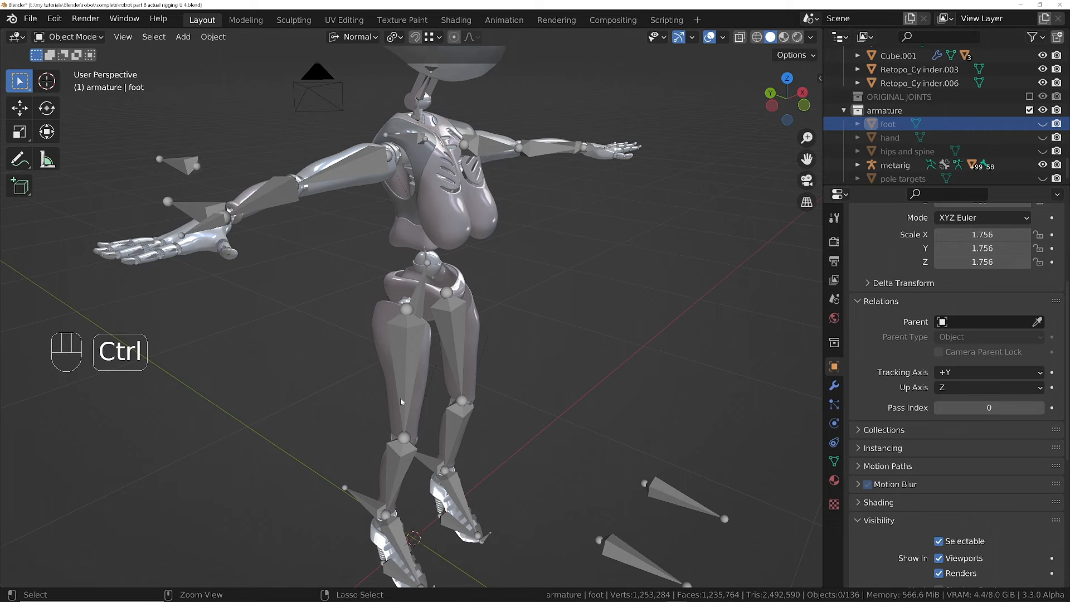
middle_click_drag(403, 405, 413, 471, "ctrl")
middle_click_drag(438, 385, 420, 447)
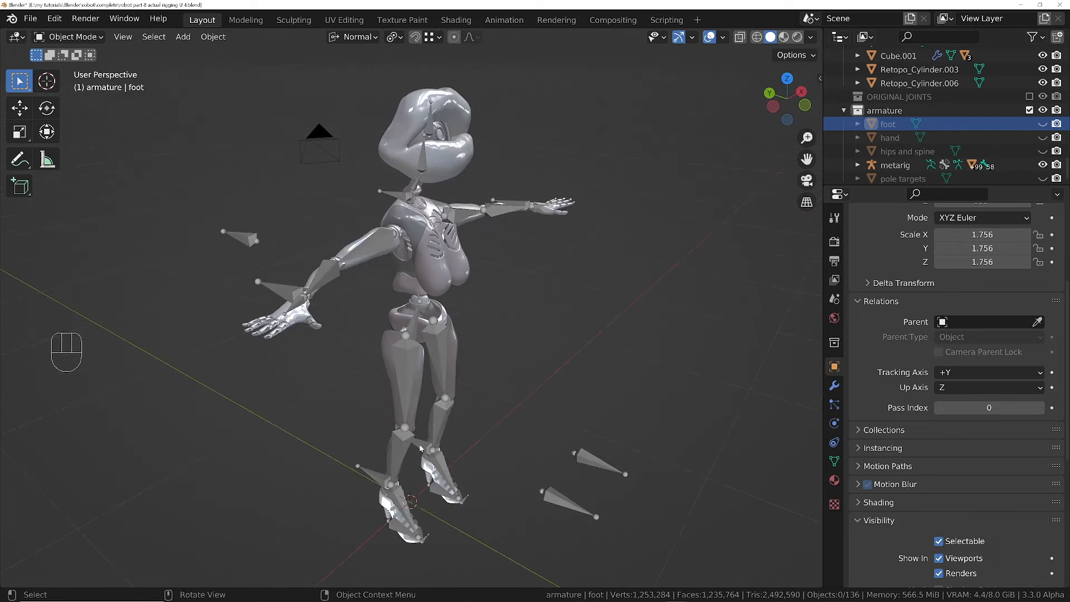
- In the metarig's pose mode, assign the foot mesh as the custom shape of both pivot bones under the feet
left_click(401, 531)
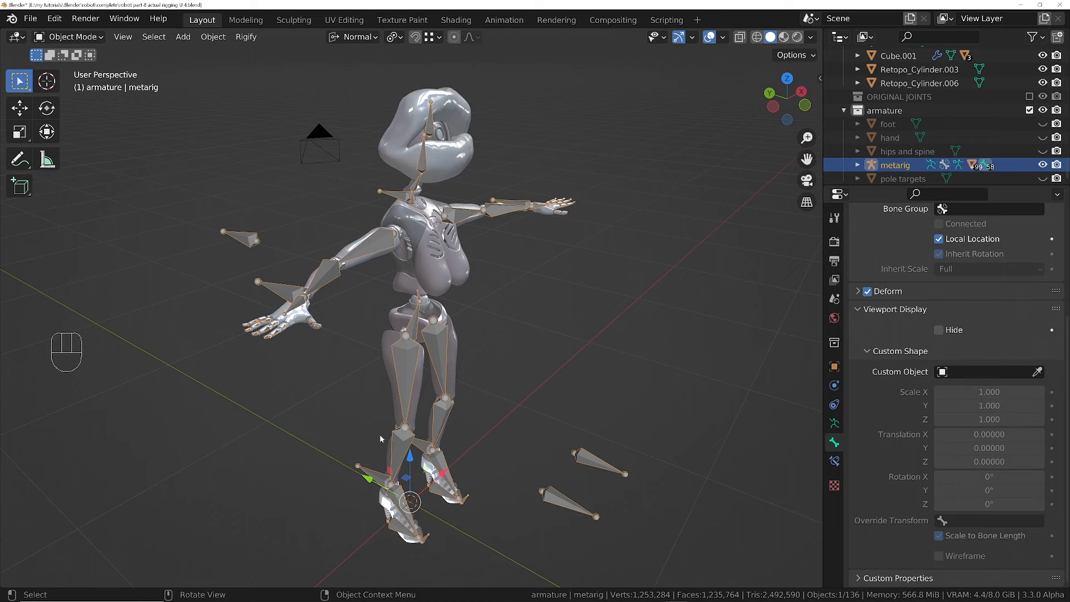
key("Tab")
left_click(382, 543)
scroll(399, 531, "up", 5)
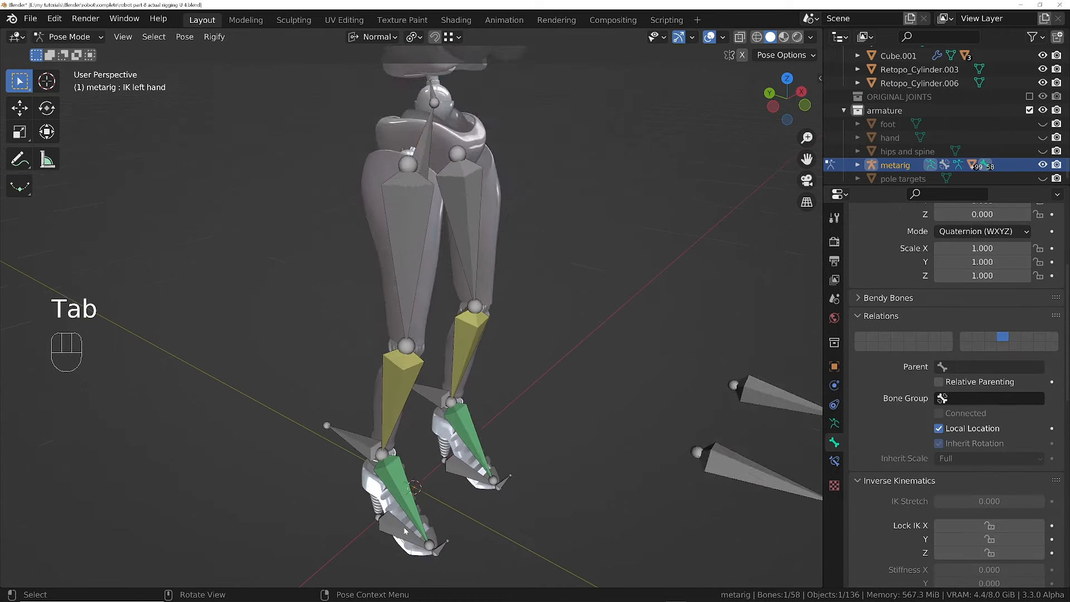
left_click(399, 531)
scroll(407, 529, "down", 3)
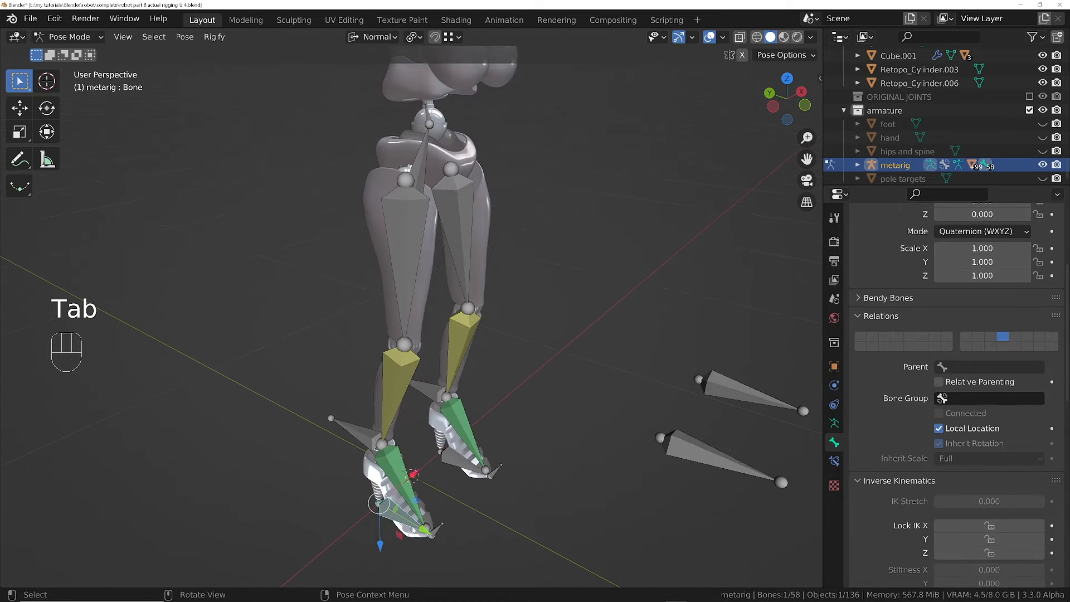
left_click(457, 469, "shift")
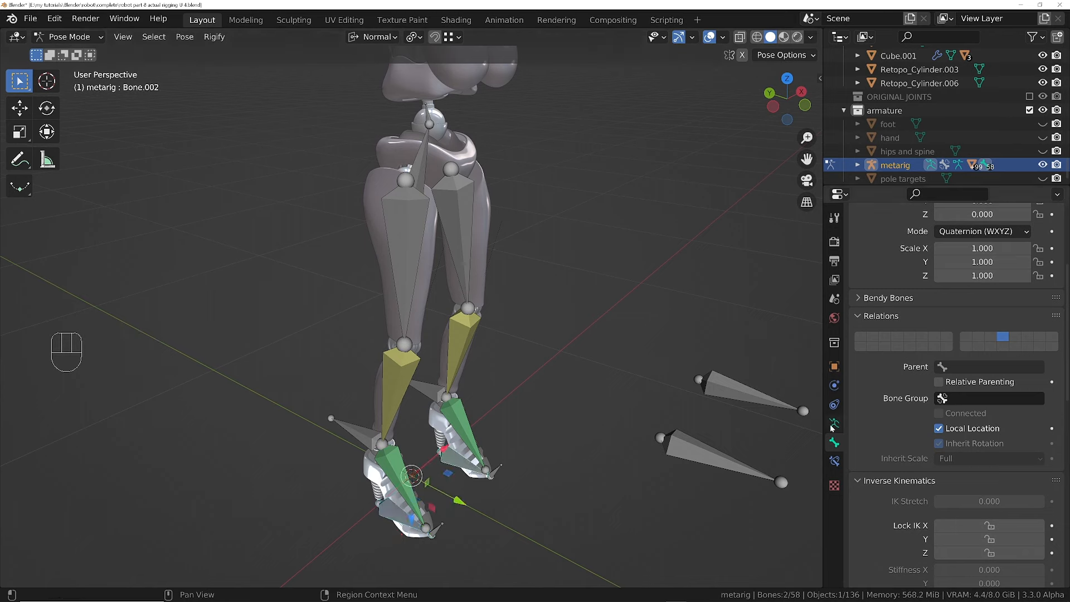
scroll(954, 424, "down", 12)
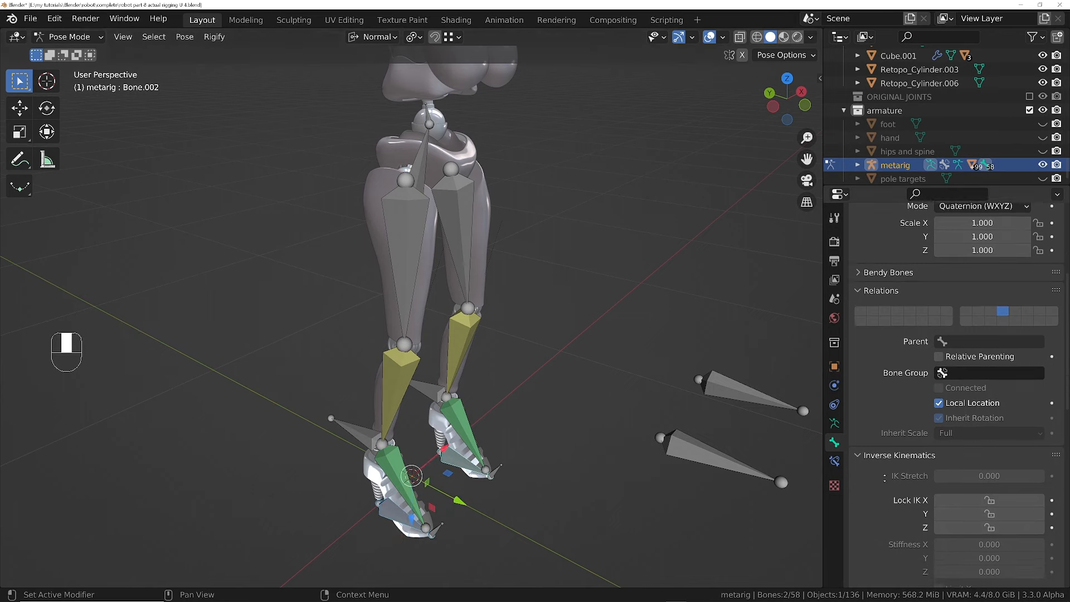
scroll(954, 424, "down", 2)
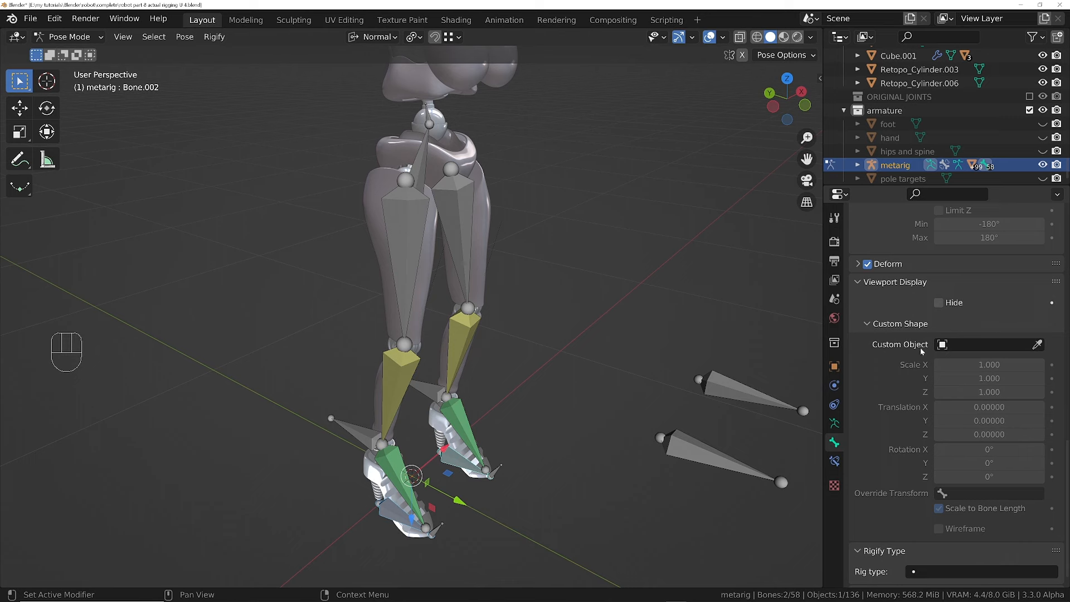
left_click(966, 346)
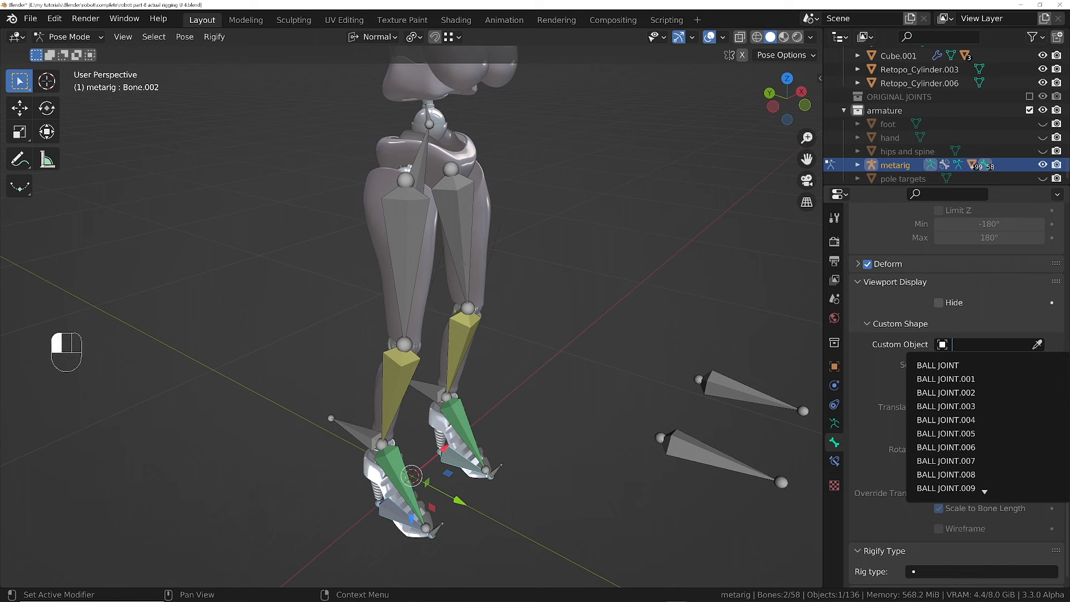
type("foot")
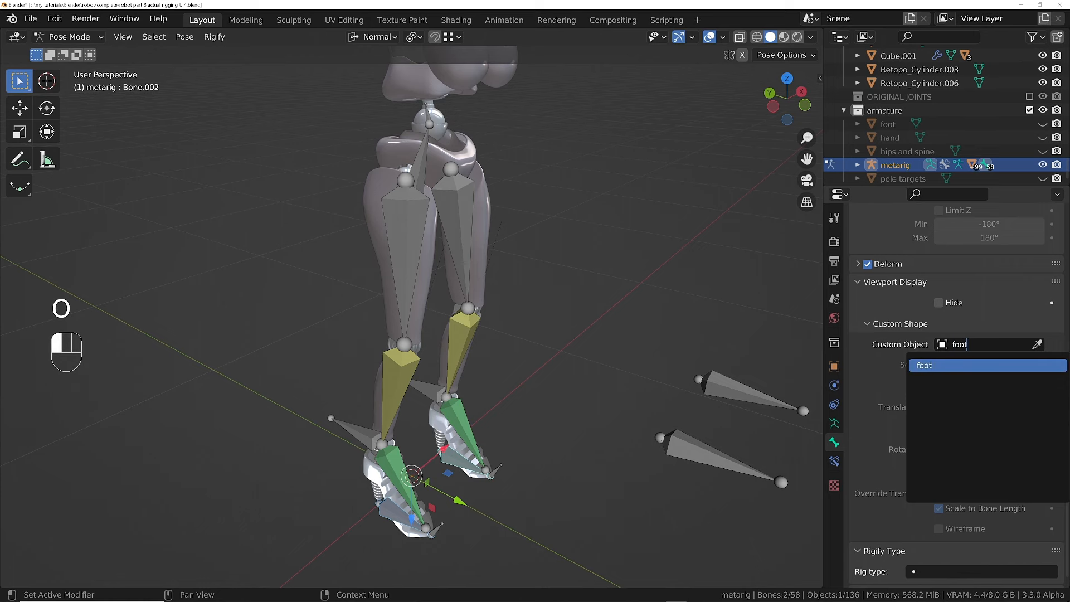
key("alt")
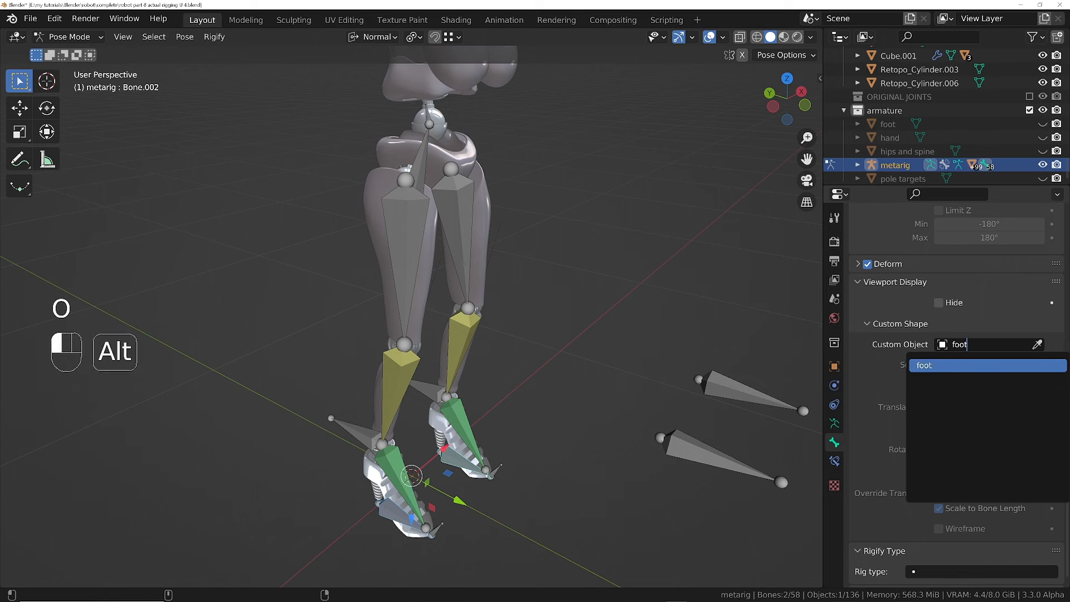
key("Return")
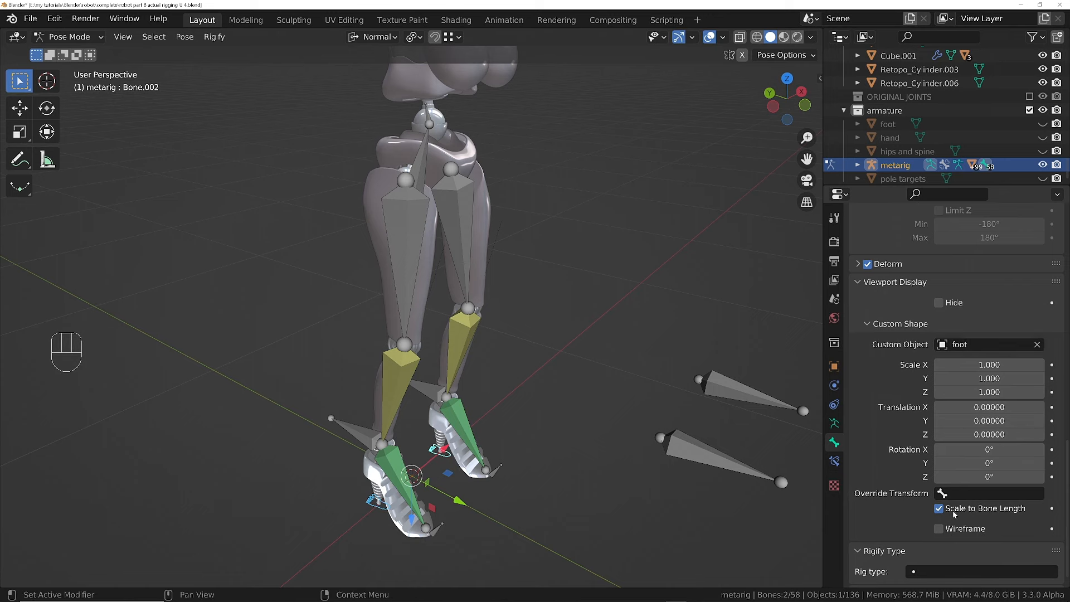
- Turn off Scale to Bone Length for both foot shapes, and set their rotation Z to 180° and translation Y to 0.1
key("alt")
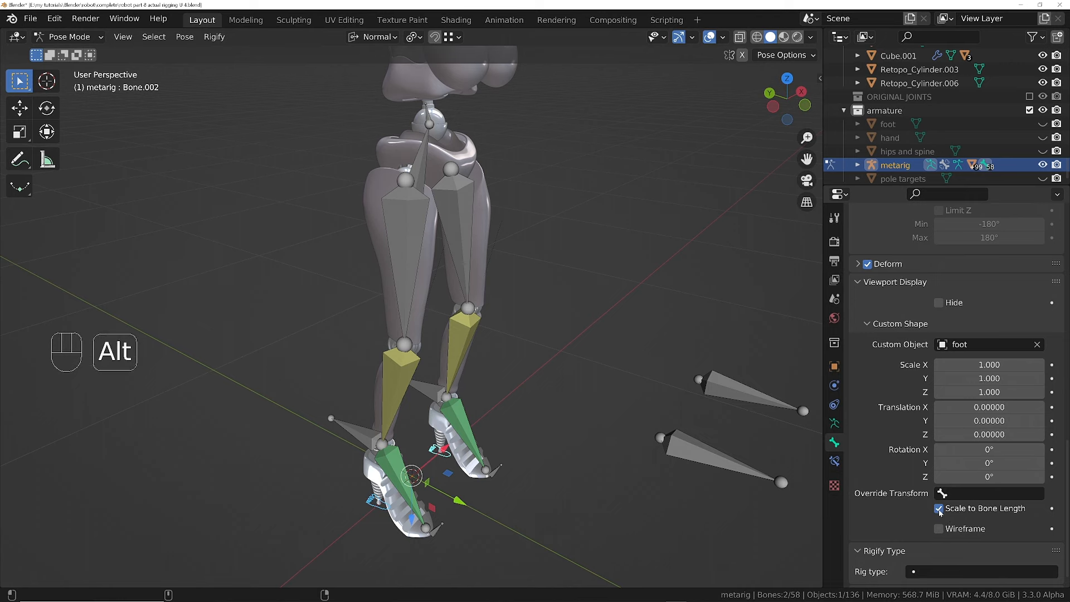
left_click(939, 508, "alt")
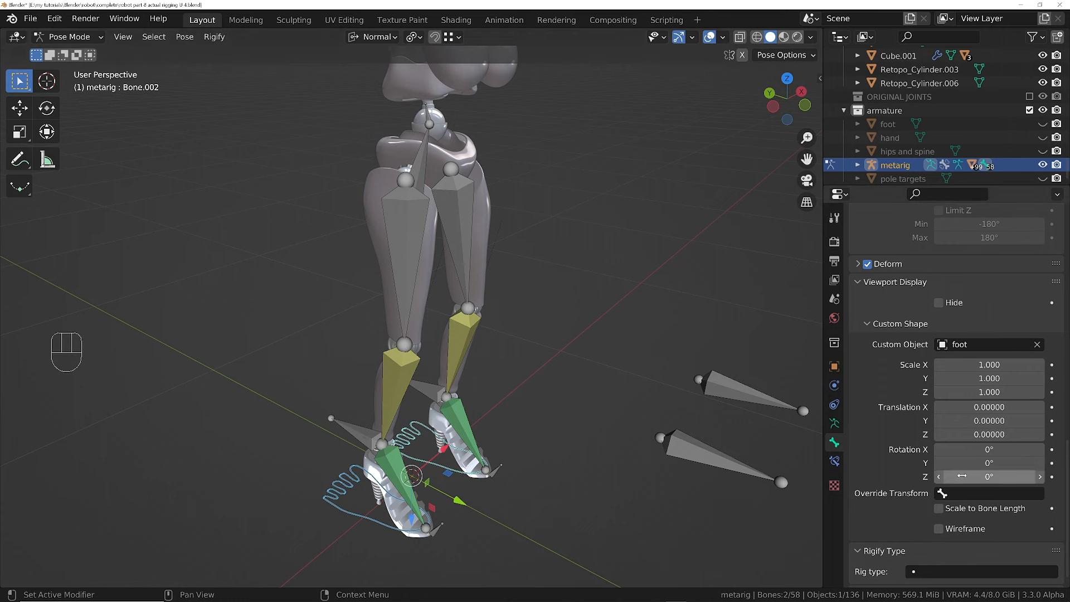
left_click(963, 476)
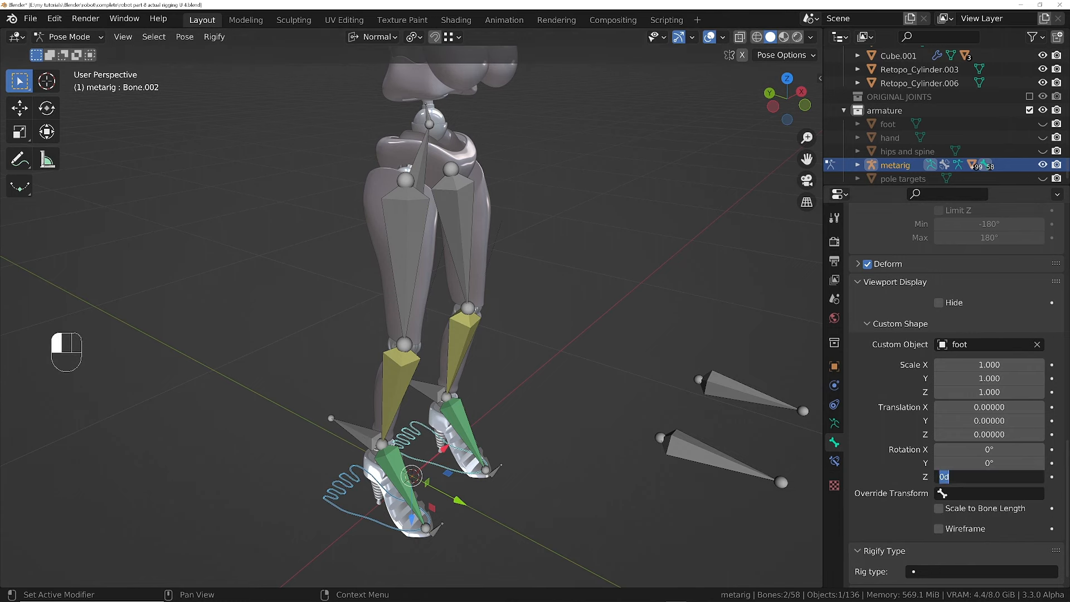
type("180")
key("alt+Return")
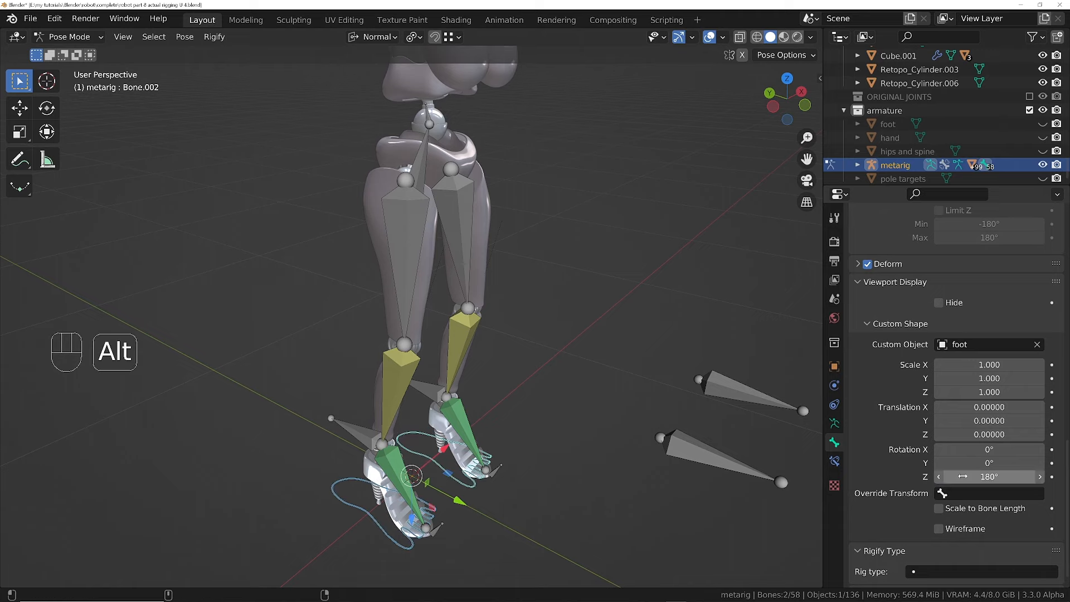
middle_click_drag(535, 397, 510, 426)
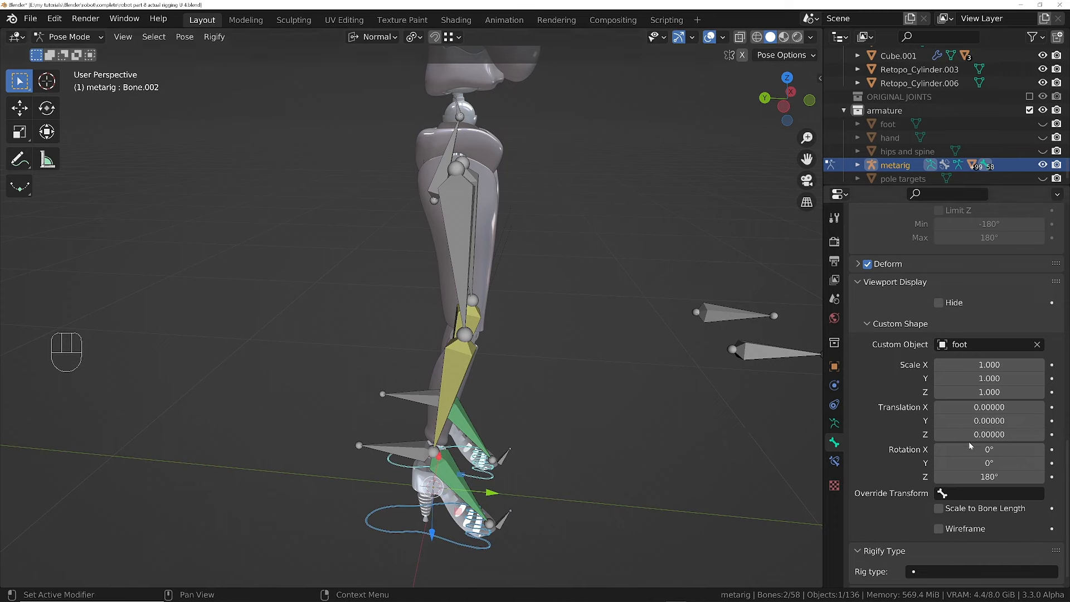
mouse_move(990, 420)
left_mouse_down("alt")
mouse_move(1025, 420)
mouse_move(995, 420)
left_mouse_up("alt")
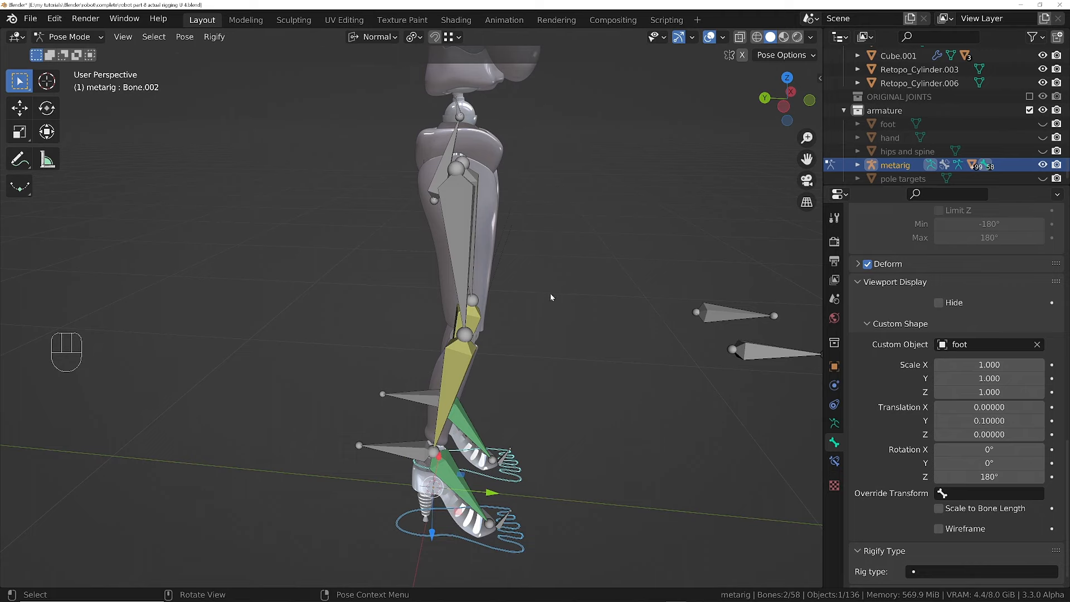
- Assign the hand mesh as the custom shape of the IK bones at both hands
middle_click_drag(550, 297, 496, 446)
scroll(434, 340, "down", 2)
left_click(307, 326)
left_click(636, 193, "shift")
left_click(984, 343)
type("hand")
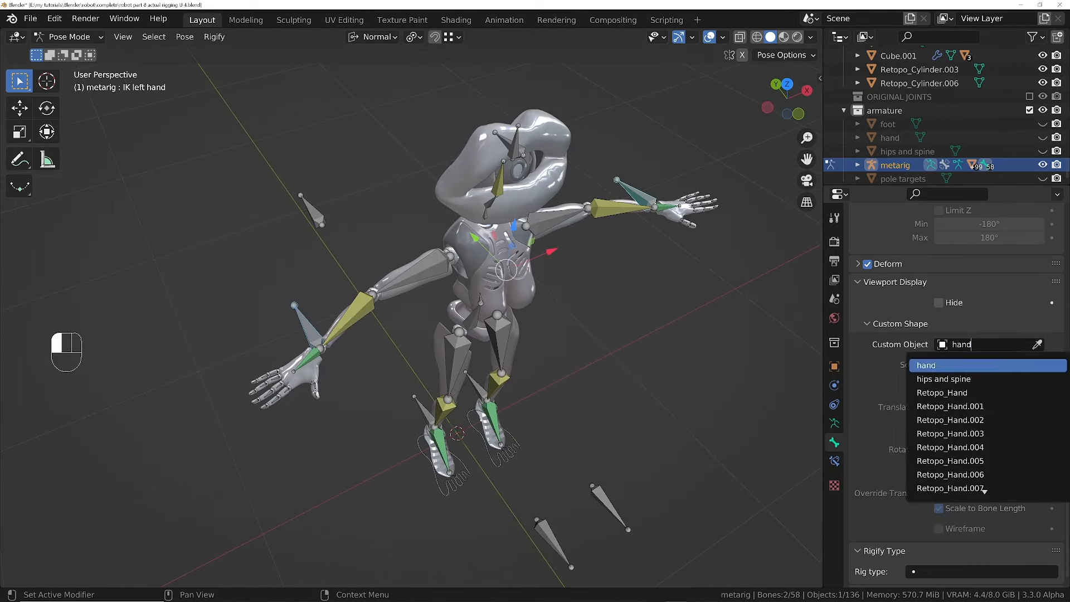
left_click(987, 365)
- Set the left hand custom shape's rotation Z to -90° and check its alignment from above
left_click(970, 477)
type("-90")
key("Return")
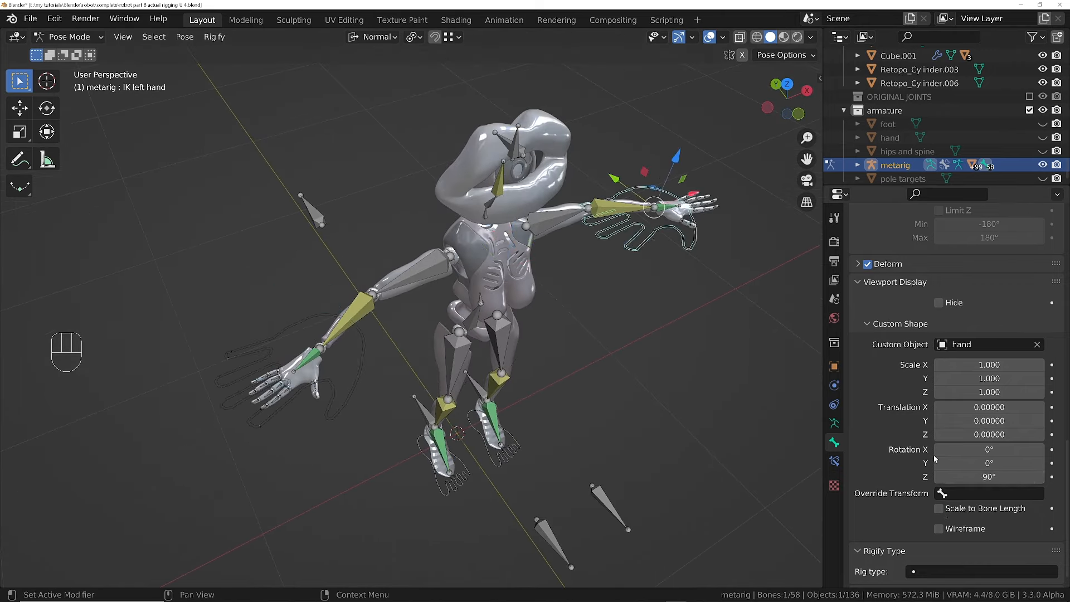
key("KP_7")
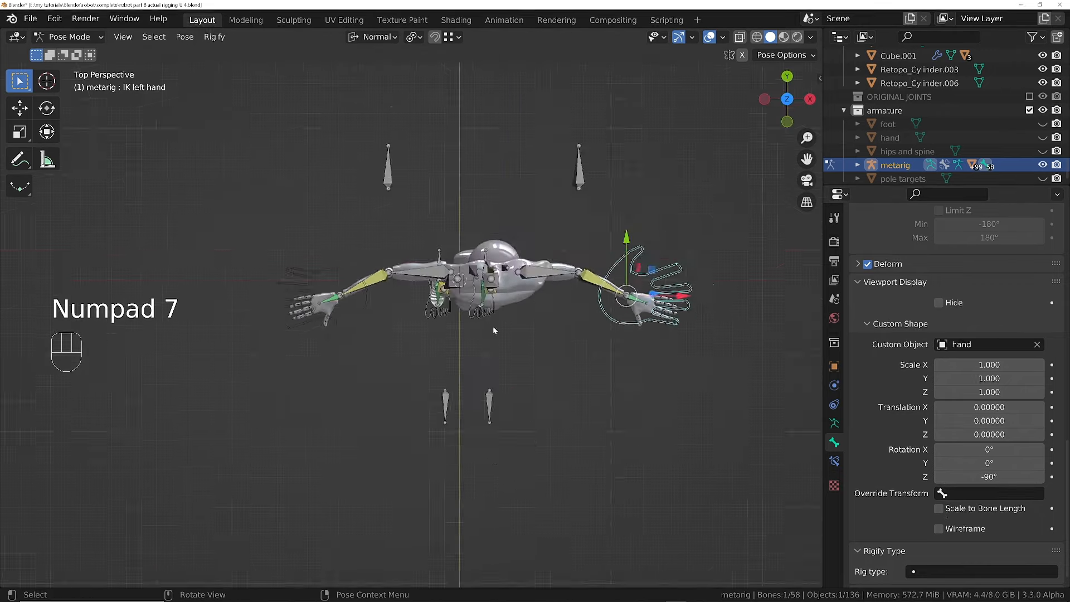
- Align the left hand custom shape by setting its translation X to 0.13, translation Y to -0.06 and rotation Z to -117°
left_click_drag(965, 435, 981, 435)
key("ctrl+z")
left_click_drag(989, 407, 1009, 407)
mouse_move(989, 420)
left_mouse_down()
mouse_move(978, 421)
mouse_move(998, 421)
left_mouse_up()
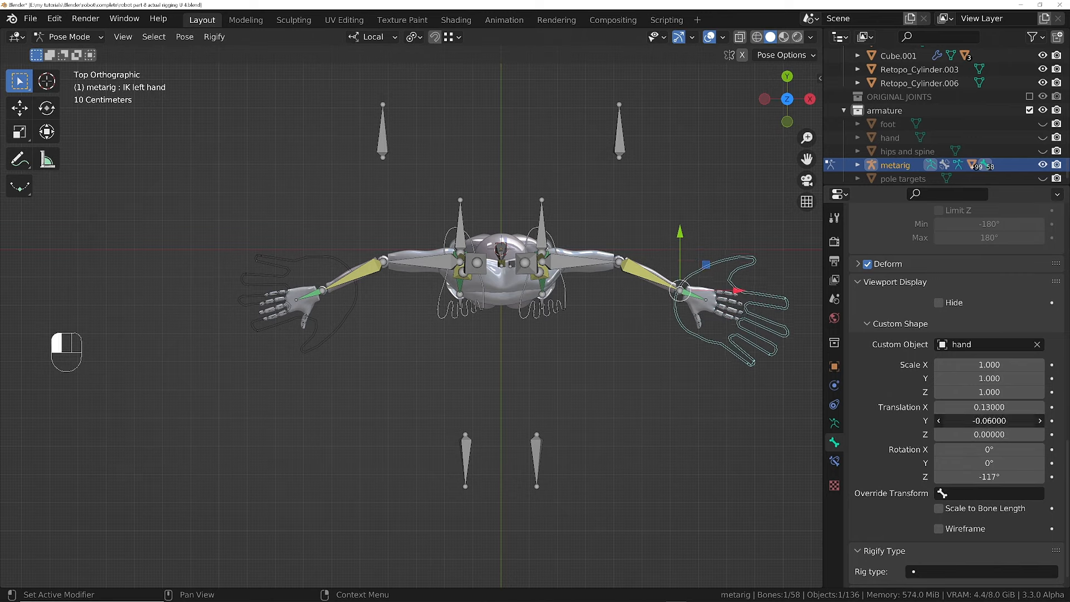
- Scale the left hand shape to X -0.6, Y 0.6 and Z 0.6, and the right hand shape to 0.6, adjusting its Y translation
left_click_drag(989, 365, 989, 392)
type("-.6")
key("Return")
type(".6")
key("Return")
left_click_drag(989, 365, 940, 407)
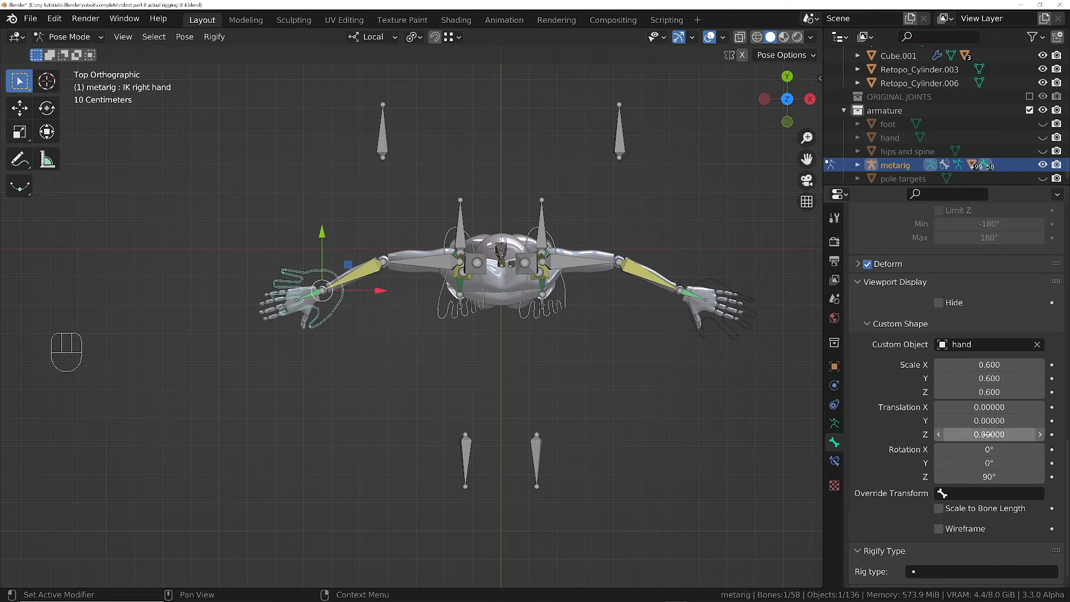
left_click_drag(990, 421, 967, 421, "shift")
- Assign the pole targets mesh as the custom shape of the four elbow and knee pole bones
middle_click_drag(472, 266, 560, 240)
key("KP_5")
left_click(407, 220)
left_click(335, 322, "shift")
left_click(549, 394, "shift")
left_click(538, 427, "shift")
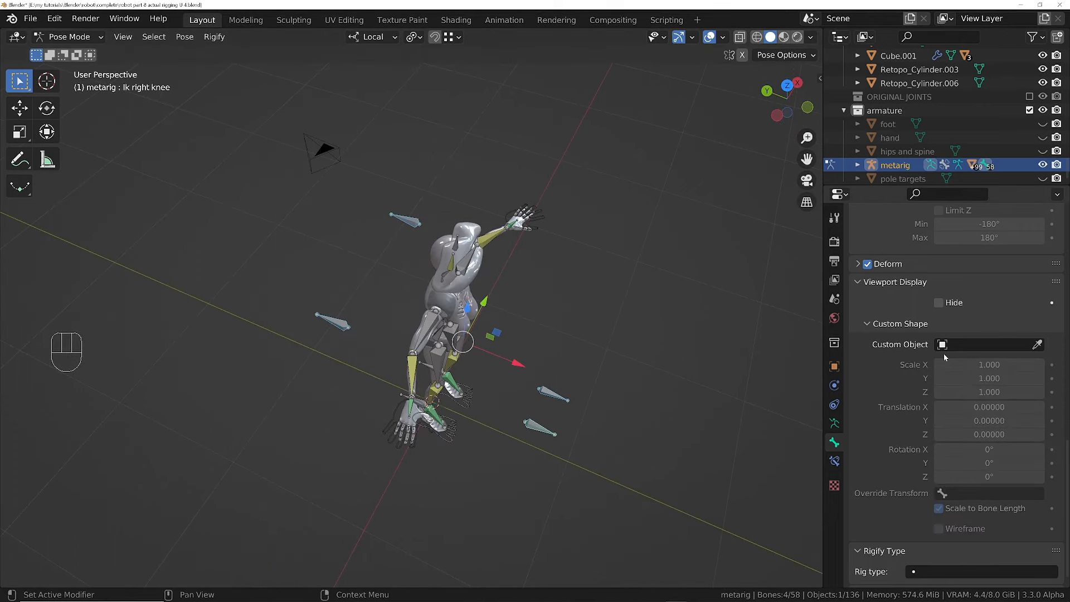
left_click(945, 348)
type("pole")
left_click(959, 363)
- Assign the hips and spine mesh as the custom shape of the two lower spine bones, rotating the spine.001 ring to X 105°
middle_click_drag(423, 346, 474, 335)
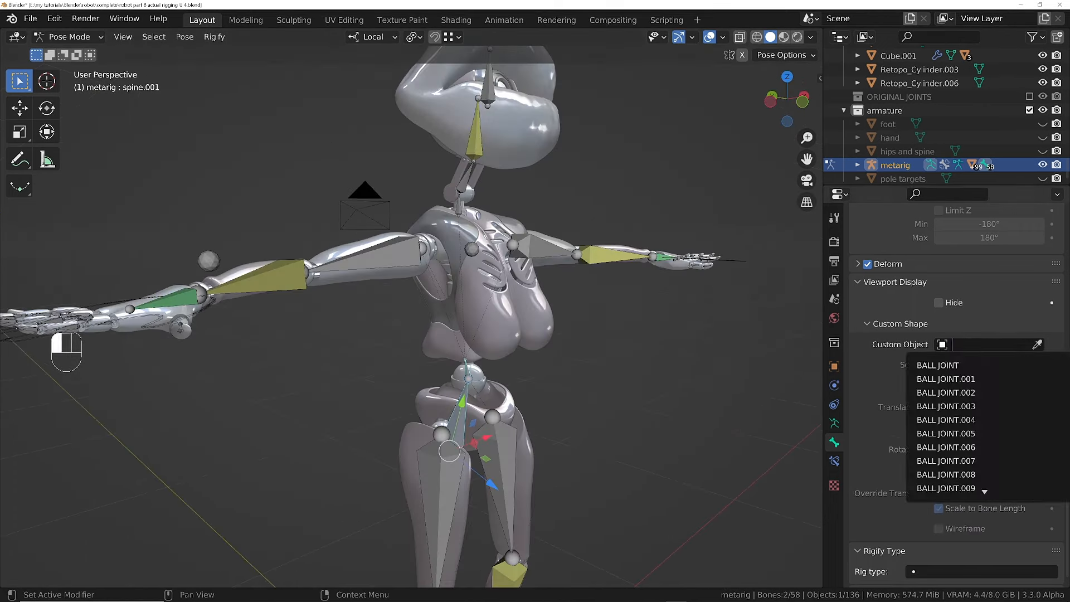
left_click(948, 368)
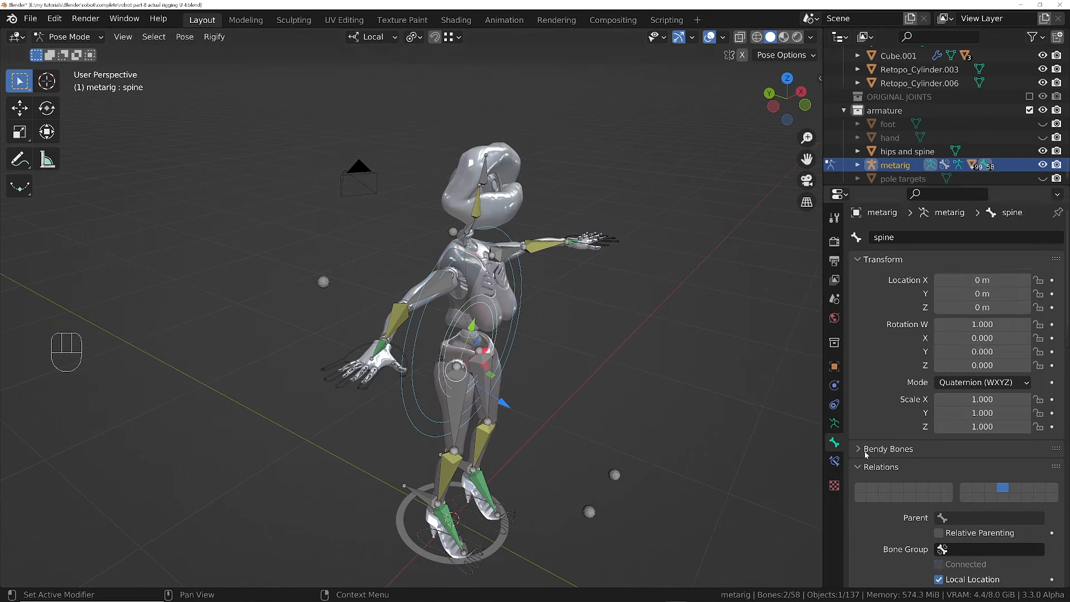
scroll(865, 455, "down", 20)
left_click_drag(971, 363, 1025, 364)
left_click(469, 335)
left_click_drag(954, 433, 1013, 434)
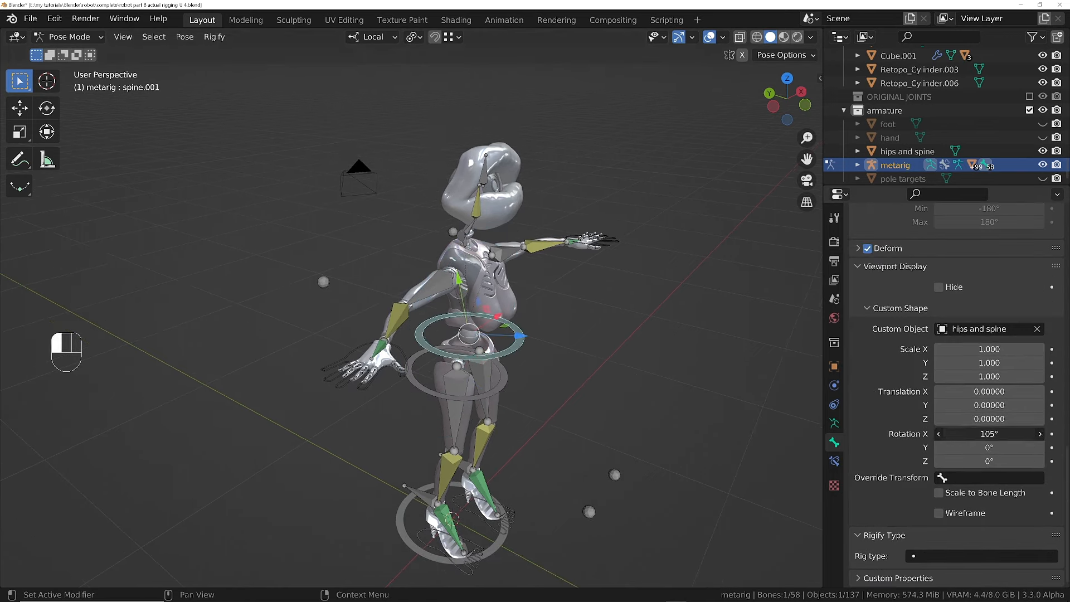
- Scale down the upper waist ring uniformly on all axes and fine-tune the orientation of the lower hip ring
left_click(490, 384)
left_click(516, 335)
left_click_drag(981, 349, 948, 376)
middle_click_drag(501, 312, 562, 268)
left_click(451, 390)
left_click_drag(968, 434, 1003, 405, "shift")
- Extrude all geometry of the foot, hand, hips and spine, and pole targets meshes along Z to give them thickness
middle_click_drag(390, 260, 312, 112)
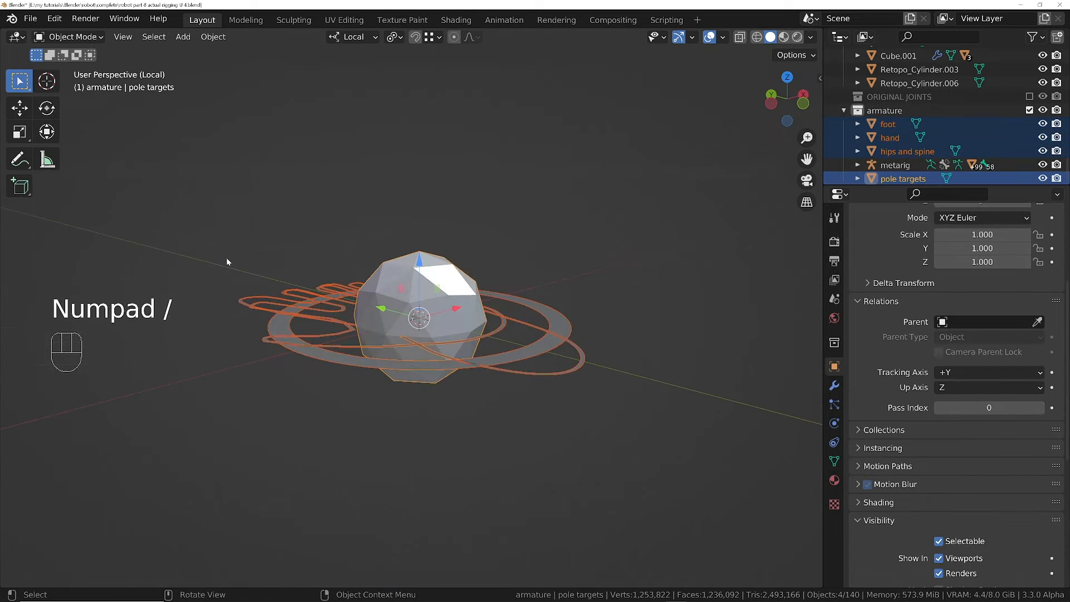
key("Tab")
middle_click_drag(754, 281, 537, 306)
key("a")
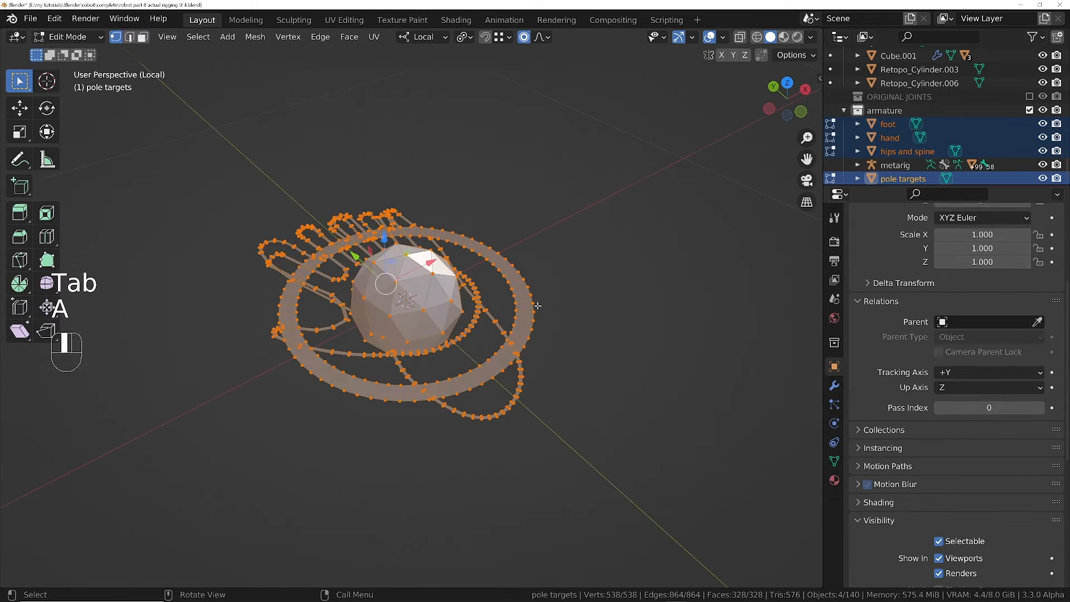
key("e")
right_click(548, 293)
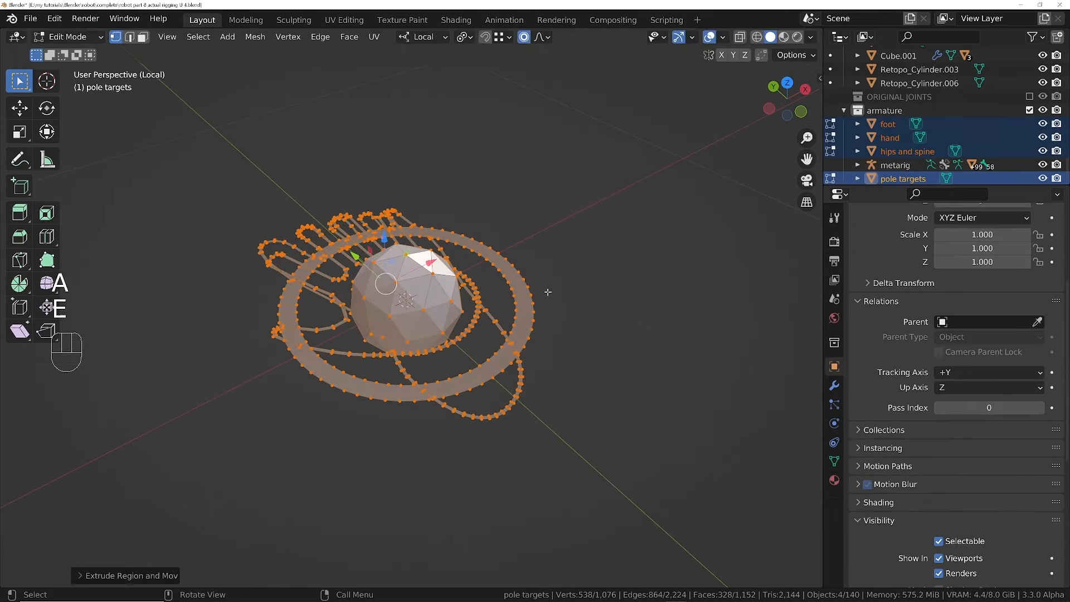
key("g")
key("z")
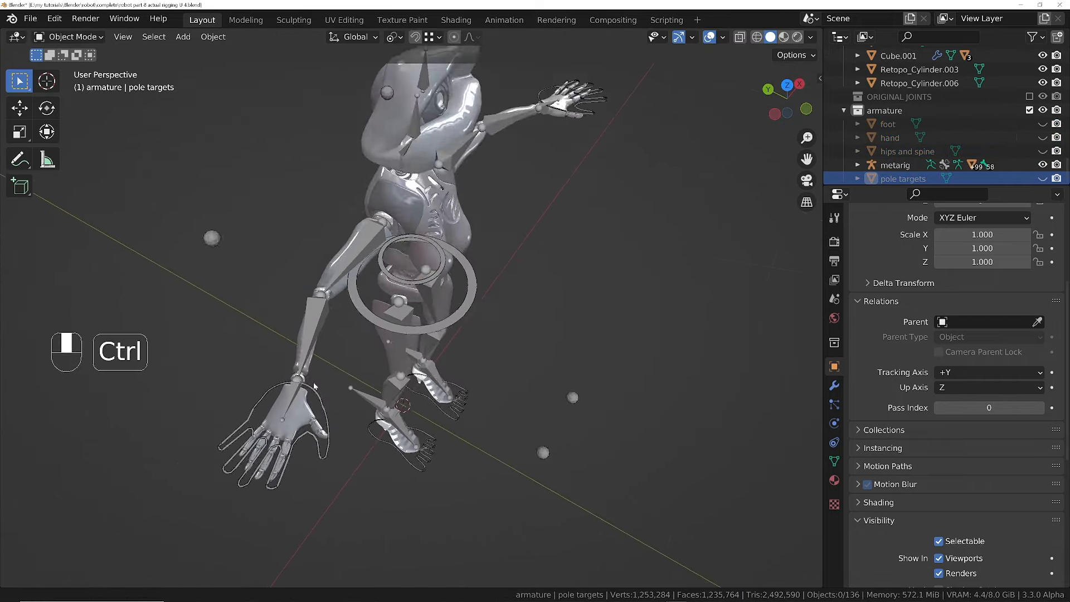
- Display face orientation and recalculate the normals of all four control shape meshes outward, checking the result at the hand
middle_click_drag(314, 385, 415, 289, "ctrl")
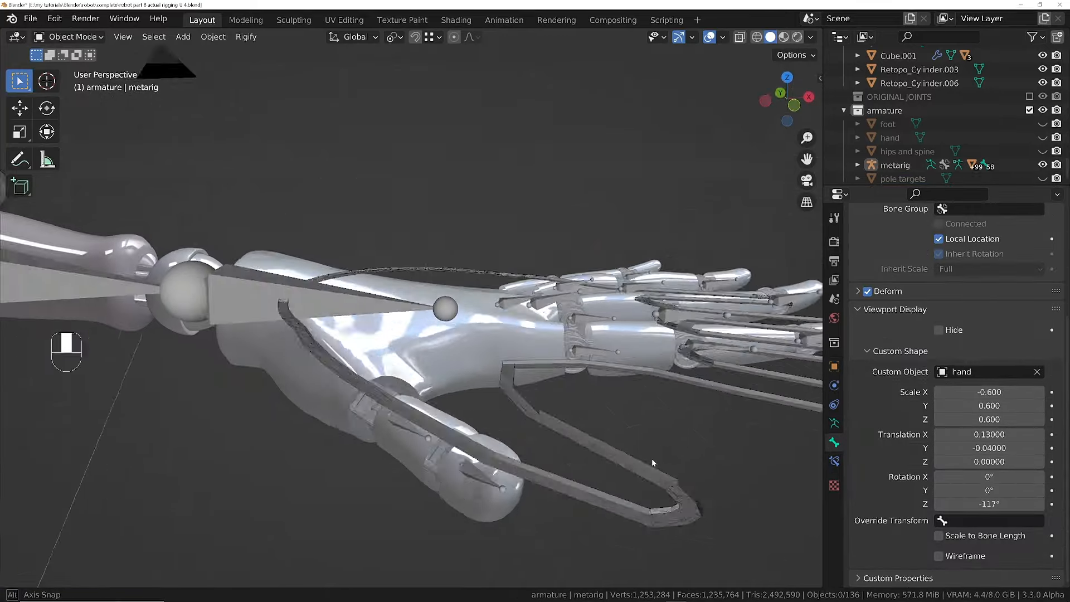
middle_click_drag(651, 458, 626, 386)
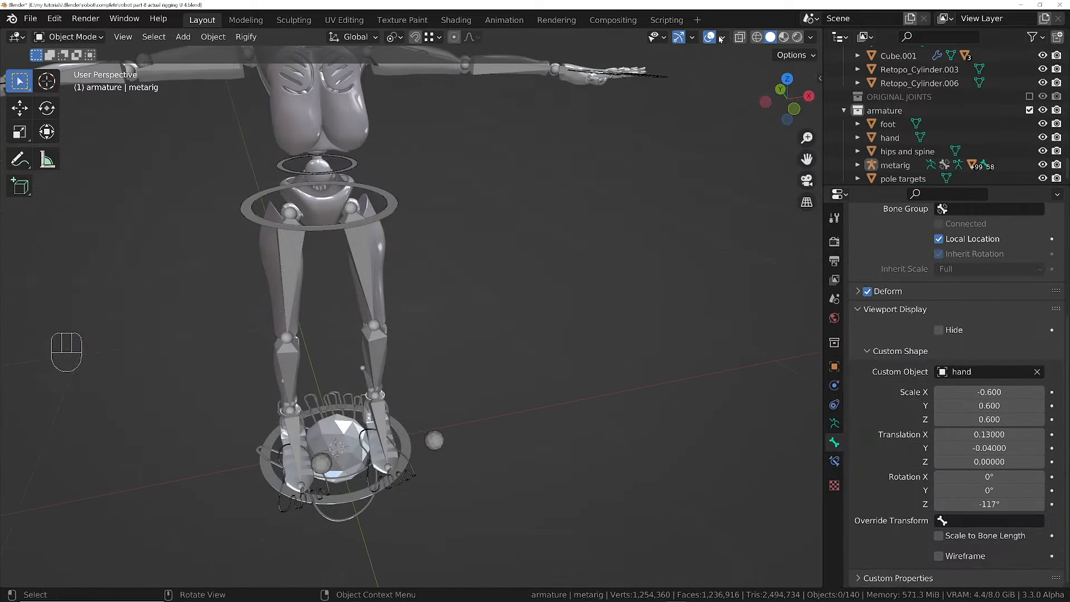
left_click(722, 37)
left_click(638, 284)
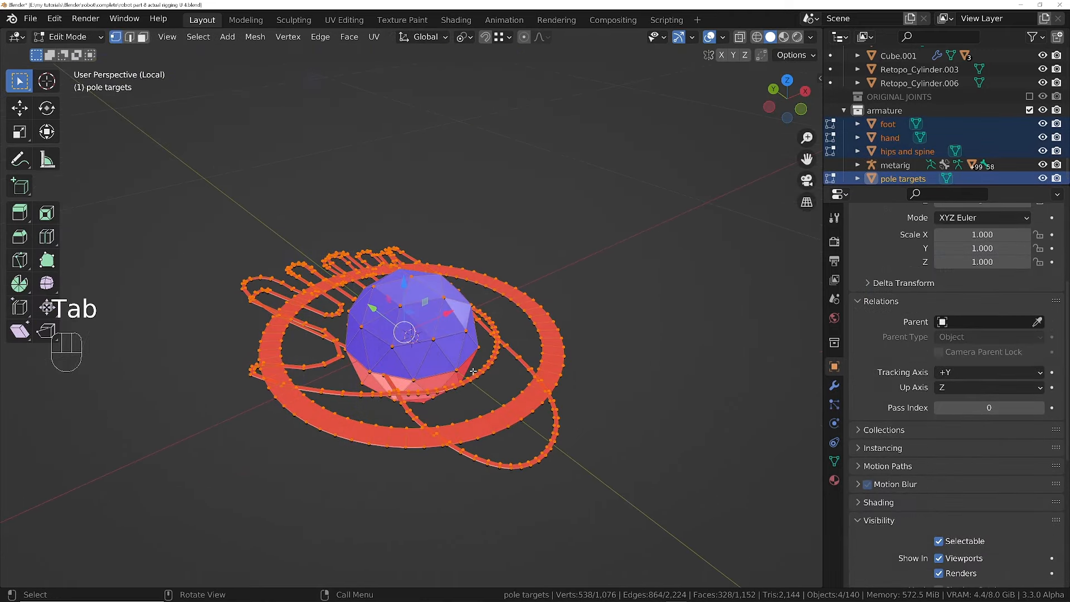
key("3")
key("a")
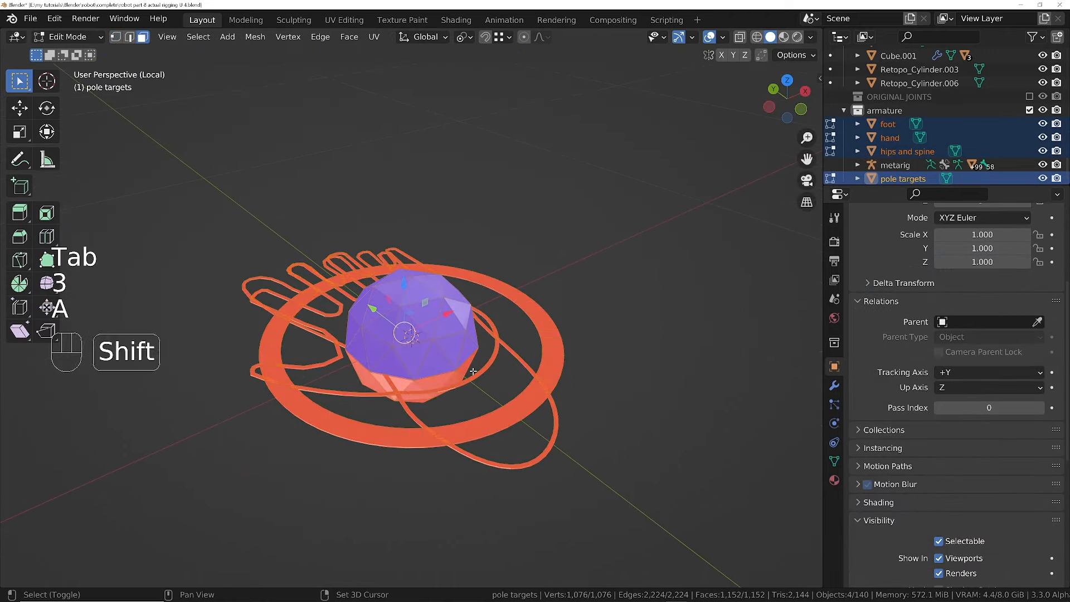
key("shift+n")
key("Tab")
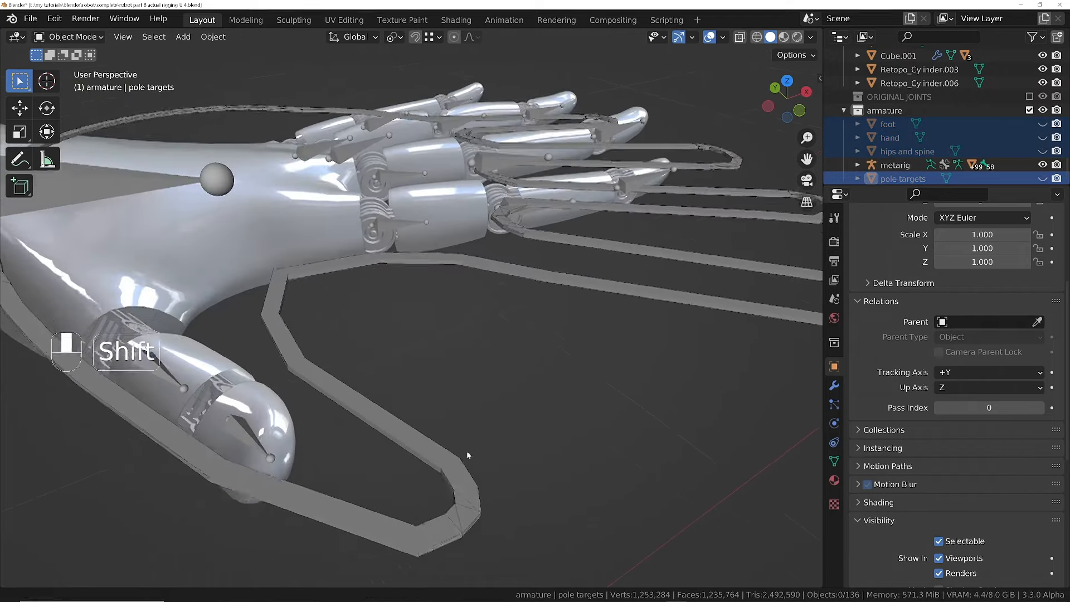
middle_click_drag(467, 455, 531, 377)
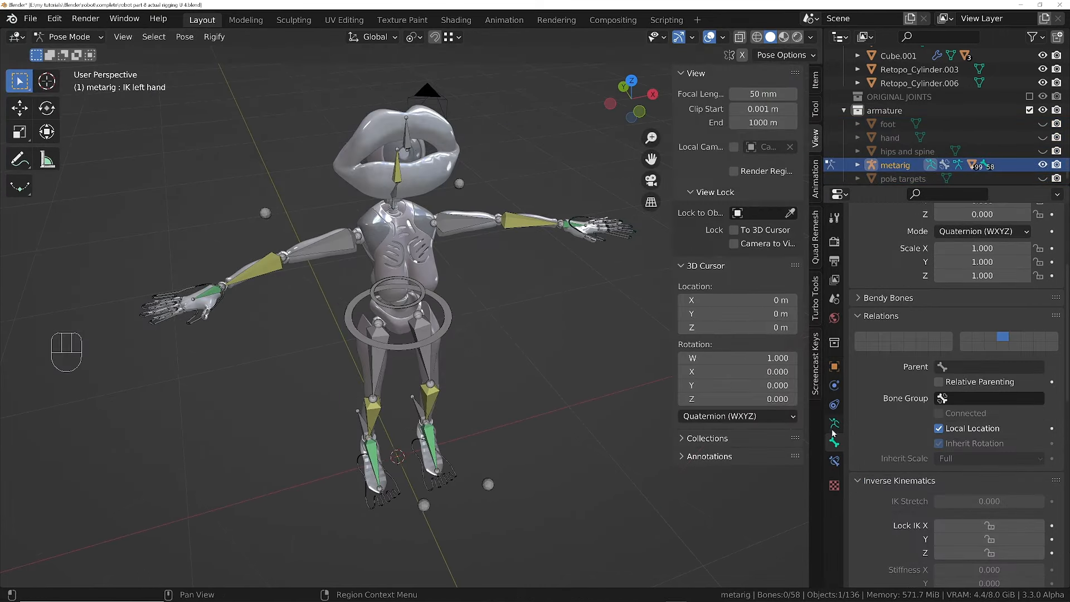
- Move the foot, hand, pole target, waist, hip and head control bones to the second upper bone layer of the second layer block
left_click(835, 424)
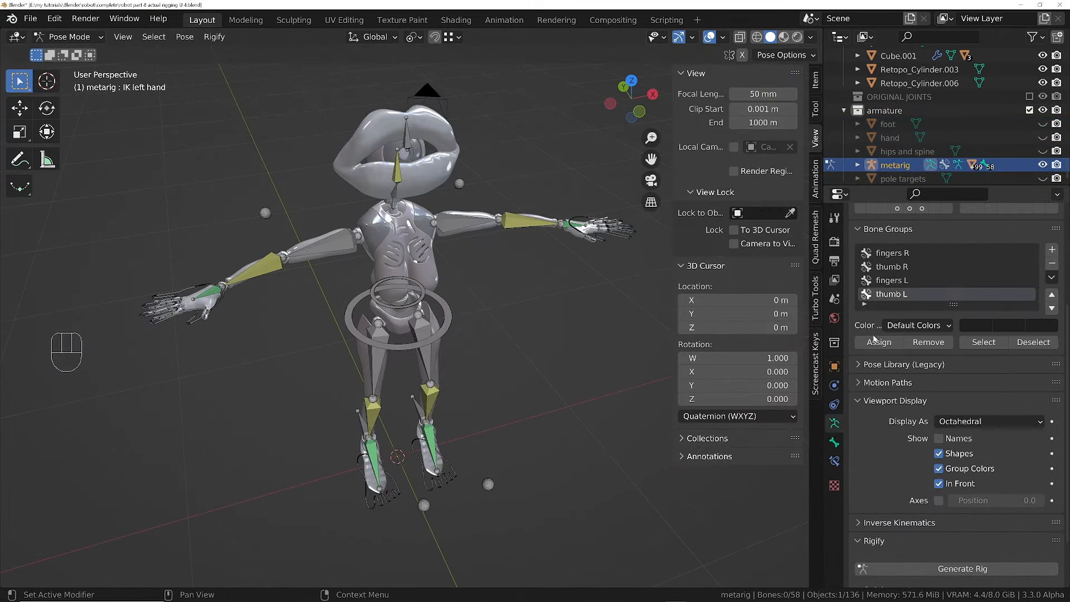
left_click(445, 325)
middle_click_drag(467, 502, 489, 503)
left_click(463, 508, "shift")
left_click(517, 476, "shift")
left_click(454, 476, "shift")
left_click(403, 501, "shift")
left_click(223, 363, "shift")
left_click(251, 233, "shift")
left_click(595, 225, "shift")
left_click(420, 288, "shift")
middle_click_drag(417, 254, 273, 233)
left_click(264, 233, "shift")
left_click(382, 137, "shift")
middle_click_drag(385, 140, 418, 146)
middle_click_drag(418, 223, 608, 272)
middle_click_drag(922, 327, 924, 536)
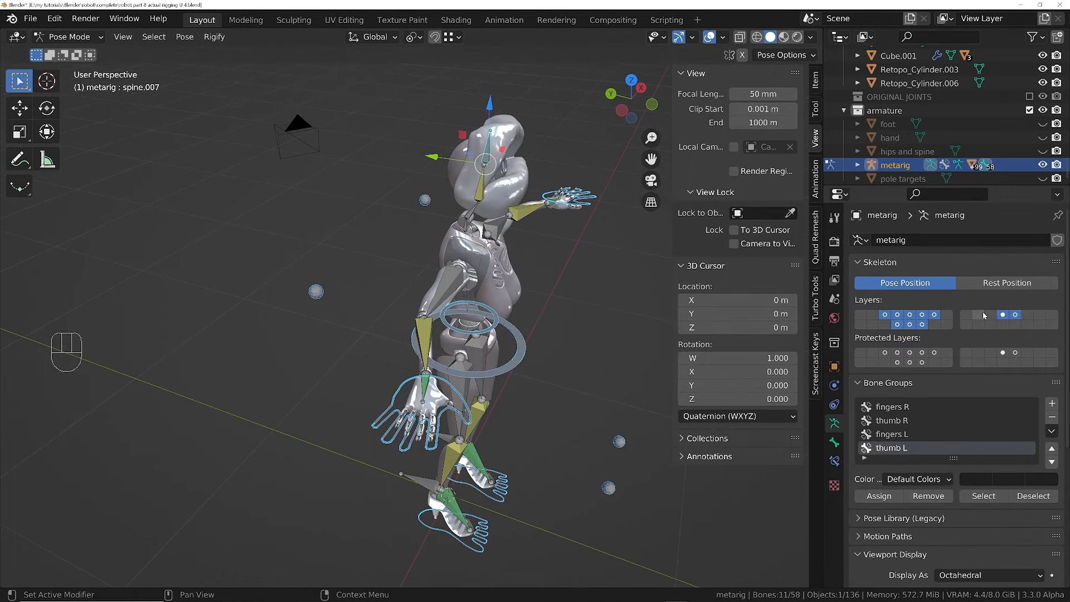
key("m")
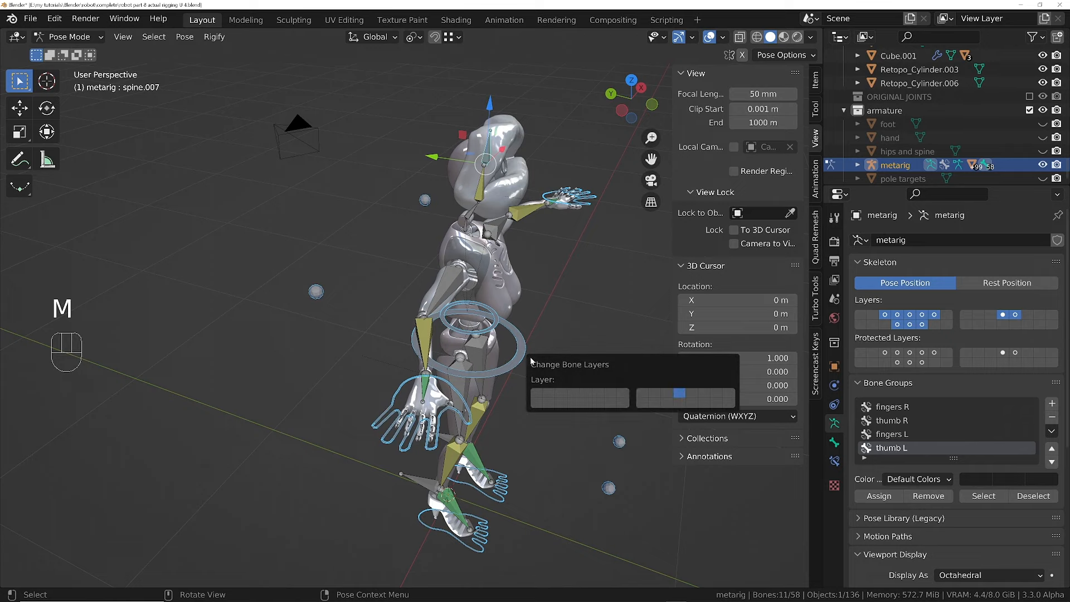
left_click(655, 392)
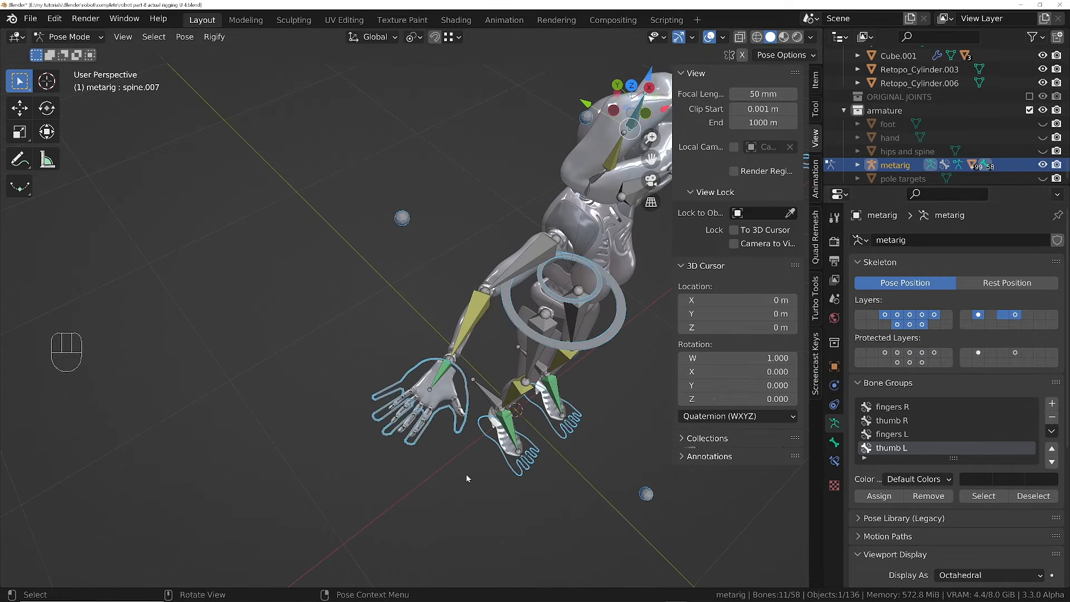
middle_click_drag(466, 474, 527, 422)
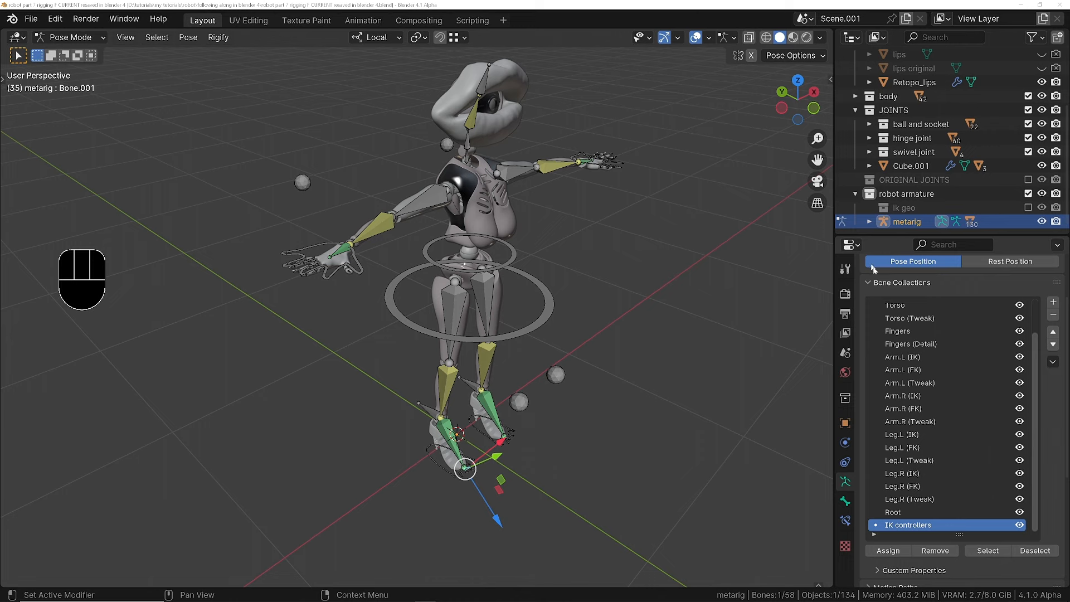
- Delete all of the metarig's bone collections except IK controllers
left_click(911, 305)
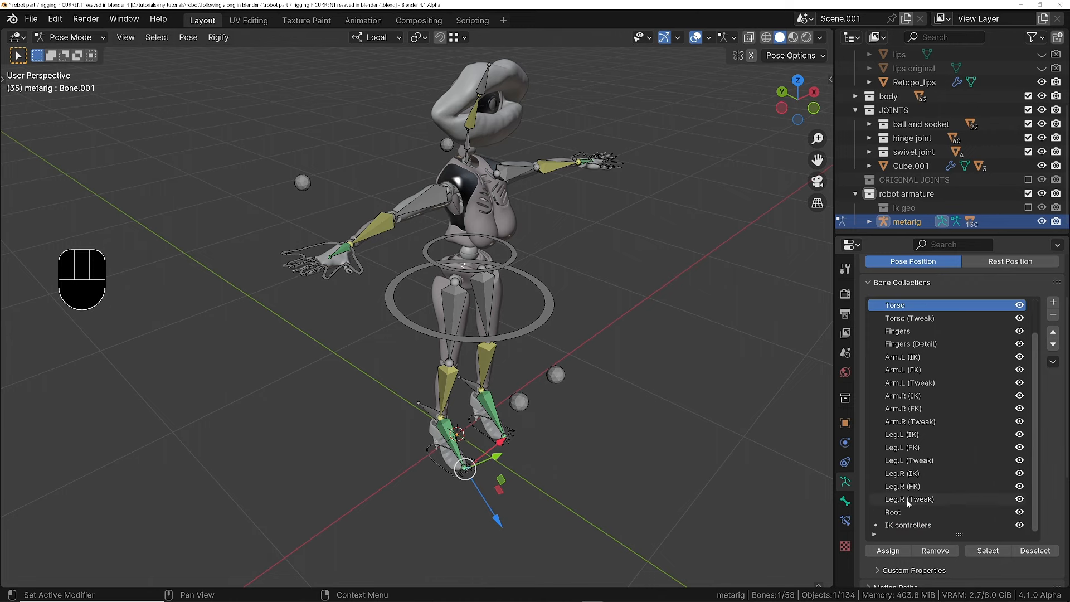
left_click(1051, 316)
left_click(1051, 317)
left_click(1051, 316)
left_click(1051, 317)
left_click(1051, 316)
left_click(925, 318)
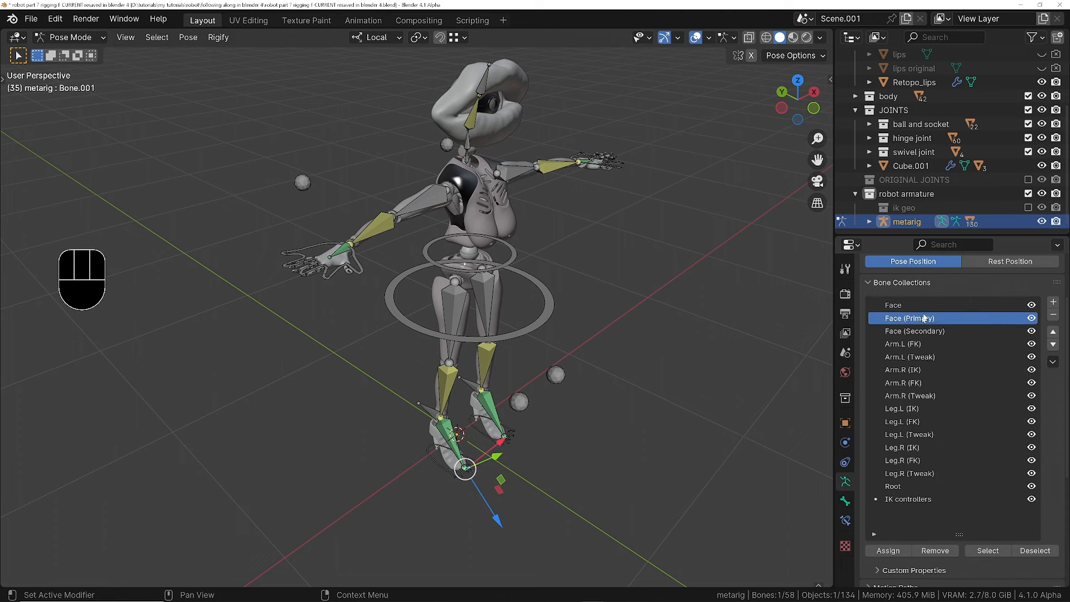
left_click(926, 307)
left_click(1053, 316)
left_click(1053, 315)
left_click(1053, 316)
left_click(1053, 316)
left_click(1053, 315)
left_click(1053, 315)
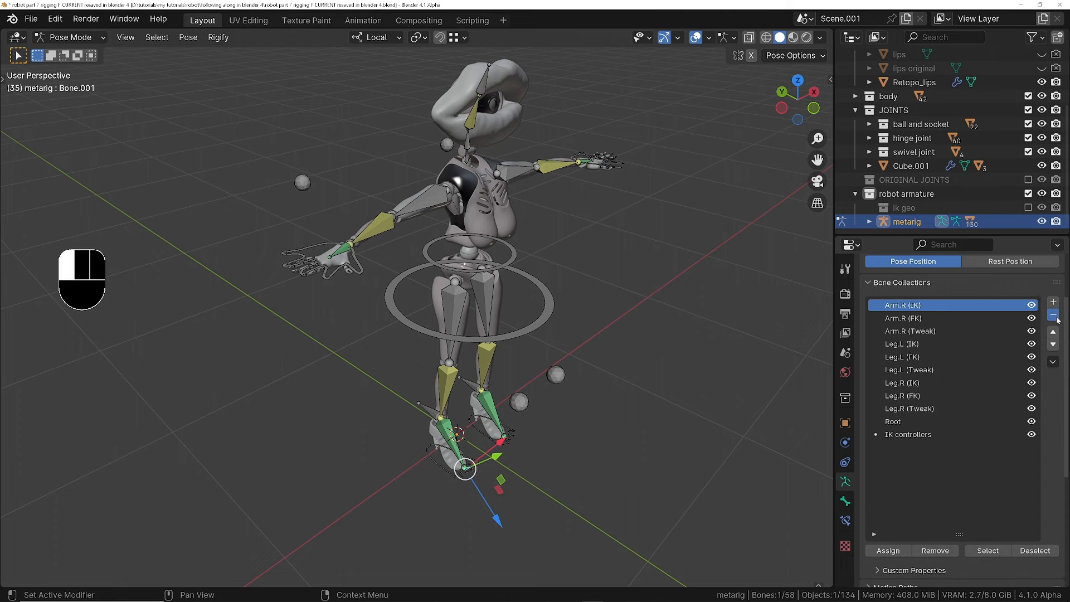
left_click(1053, 316)
left_click(1053, 315)
left_click(1057, 317)
left_click(1057, 318)
left_click(1057, 318)
left_click(1057, 317)
left_click(1056, 318)
left_click(1057, 317)
left_click(1054, 316)
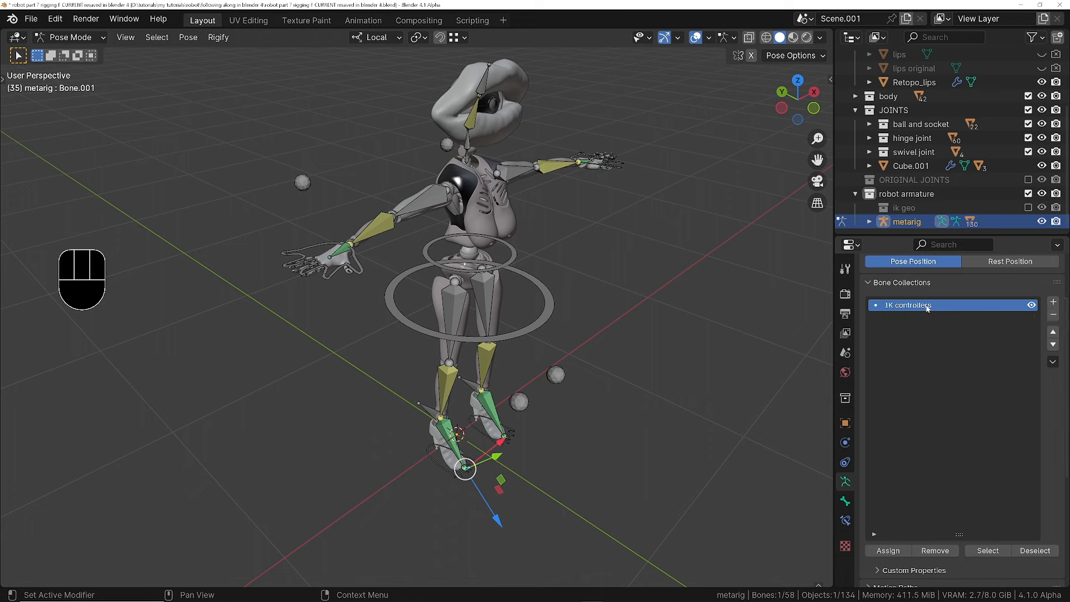
- Hide the IK controllers bone collection so that only the remaining bones of the metarig are shown
middle_click_drag(982, 460, 981, 385)
middle_click_drag(948, 504, 959, 582)
left_click(1032, 308)
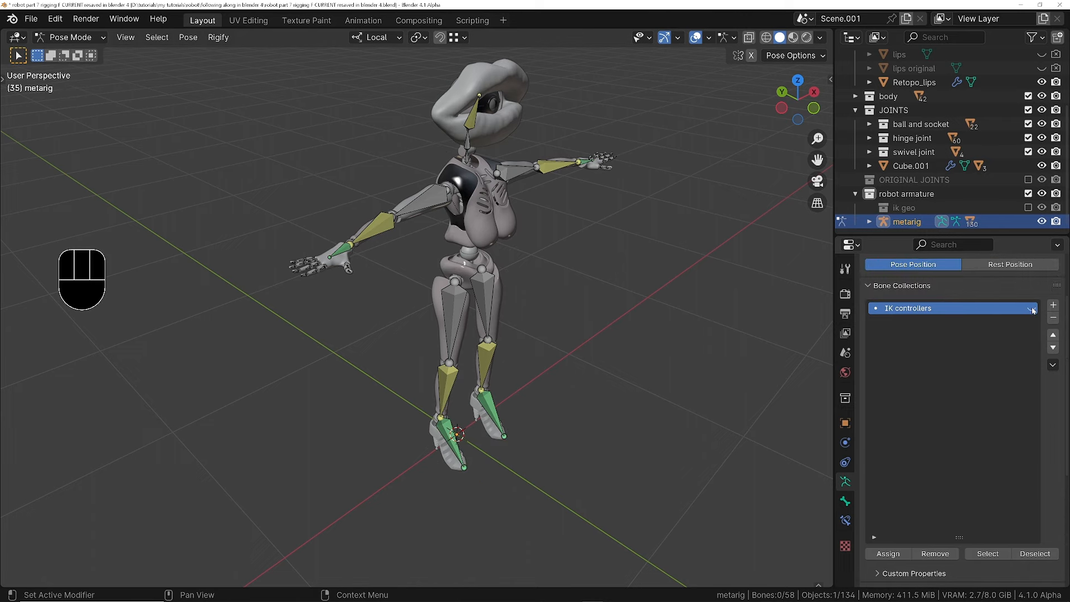
middle_click_drag(529, 285, 463, 279)
middle_click_drag(534, 131, 538, 206, "shift")
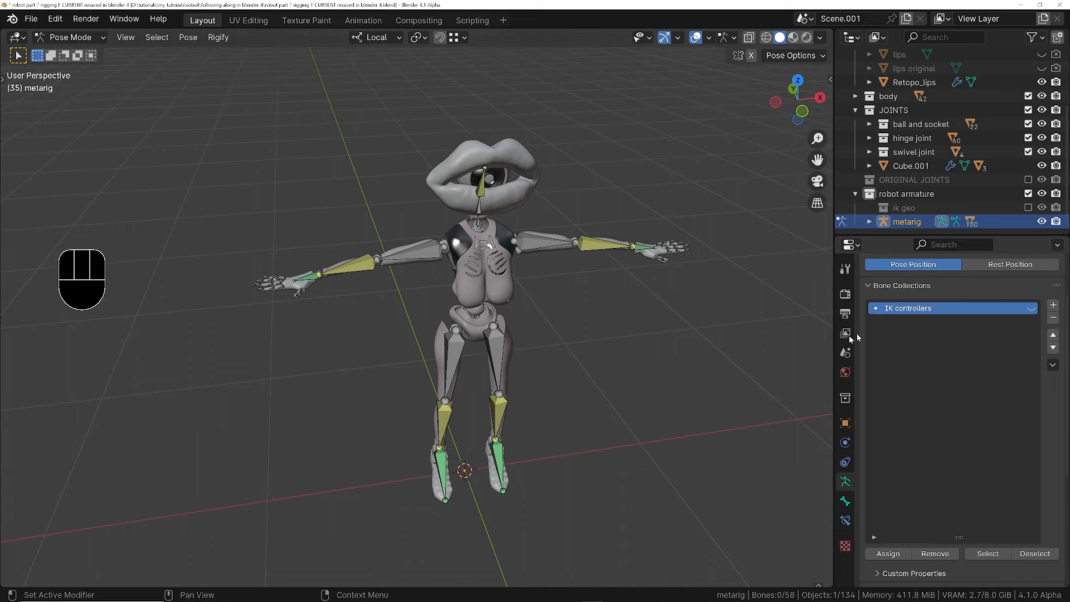
- Move all right-hand finger and thumb bones into a new bone collection named "right fingers" and hide it
middle_click_drag(600, 250, 446, 310)
left_click_drag(301, 322, 402, 409)
left_click_drag(411, 361, 443, 330, "shift")
key("m")
left_click(443, 329)
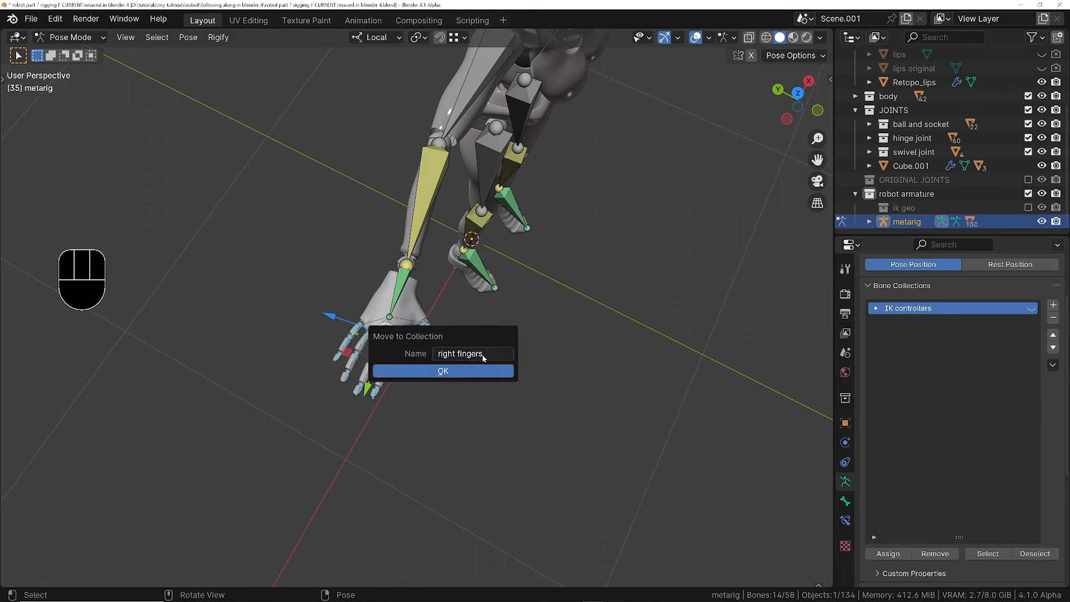
key("Return")
key("Return")
middle_click_drag(483, 354, 568, 207, "ctrl")
- Move the right arm and hand bones into a new bone collection named "right arm" and hide it
key("alt+a")
middle_click_drag(555, 315, 518, 304, "ctrl")
left_click_drag(169, 189, 415, 316)
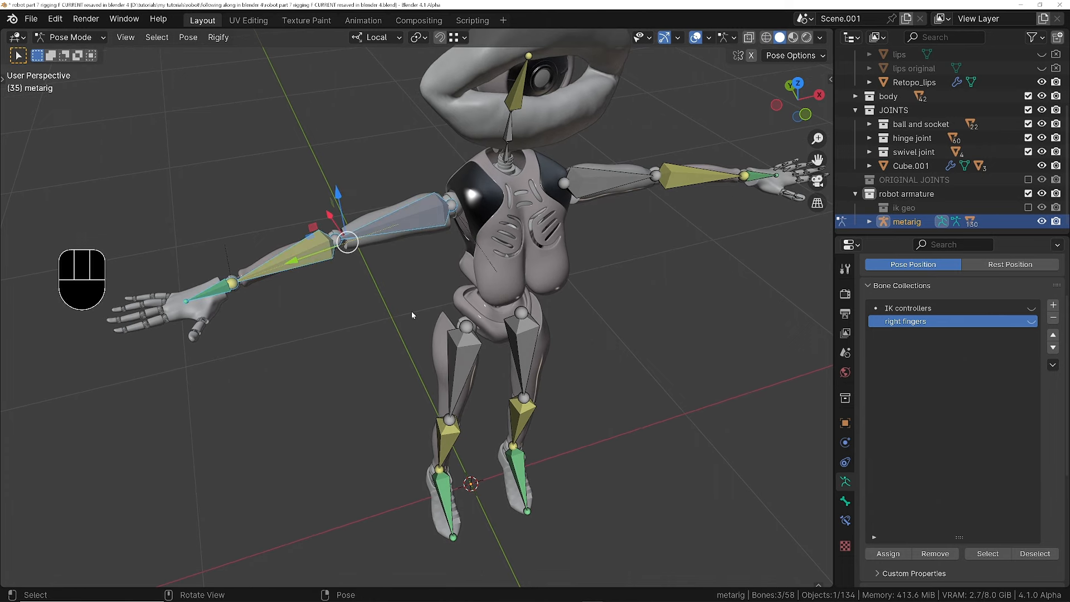
key("m")
left_click(411, 315)
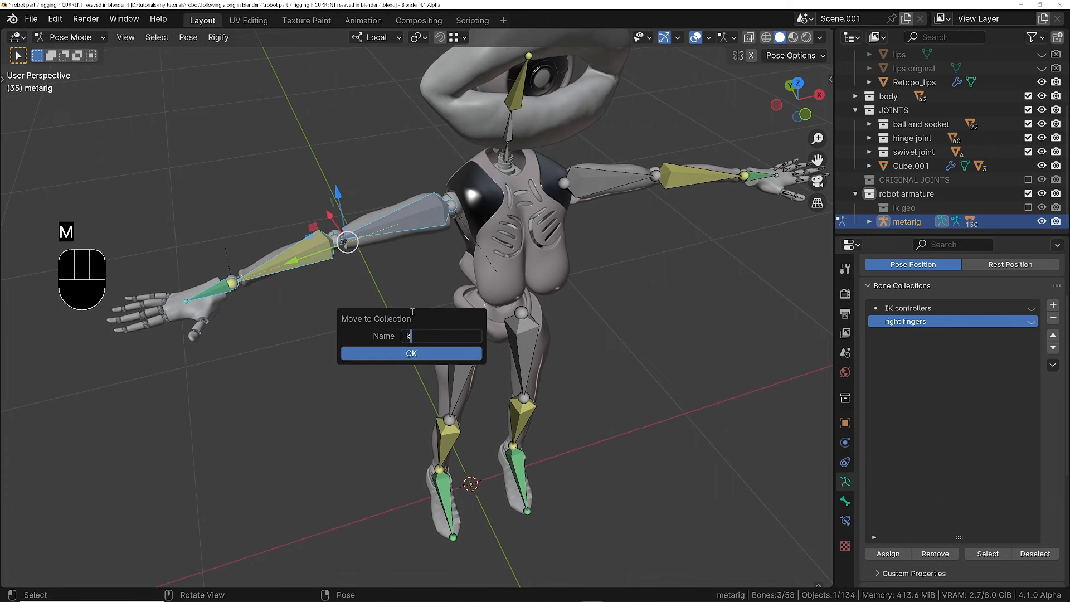
type("k")
key("BackSpace")
type("right arm")
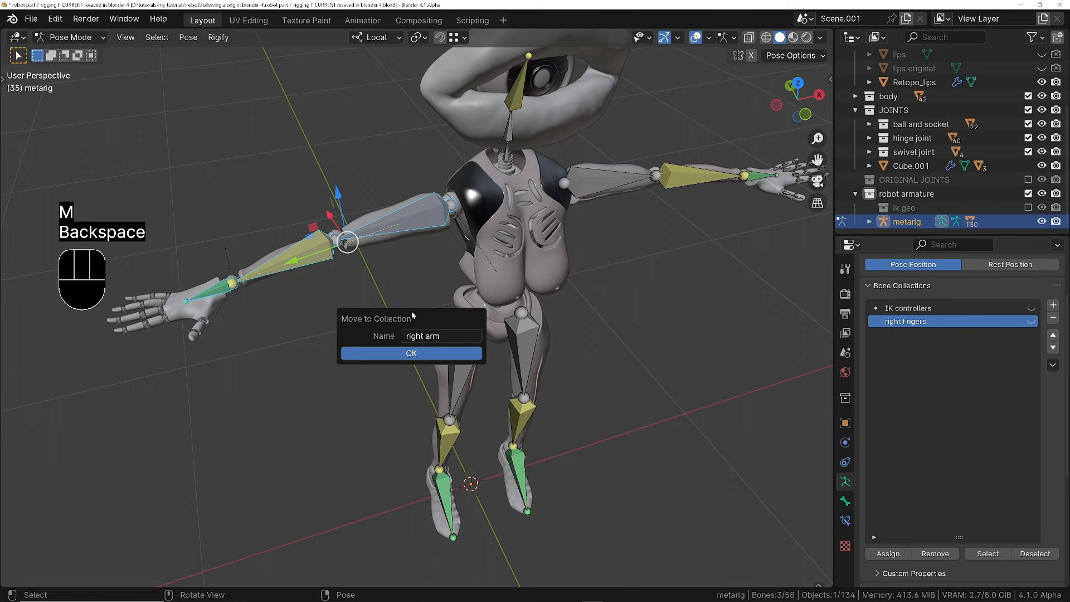
key("Return")
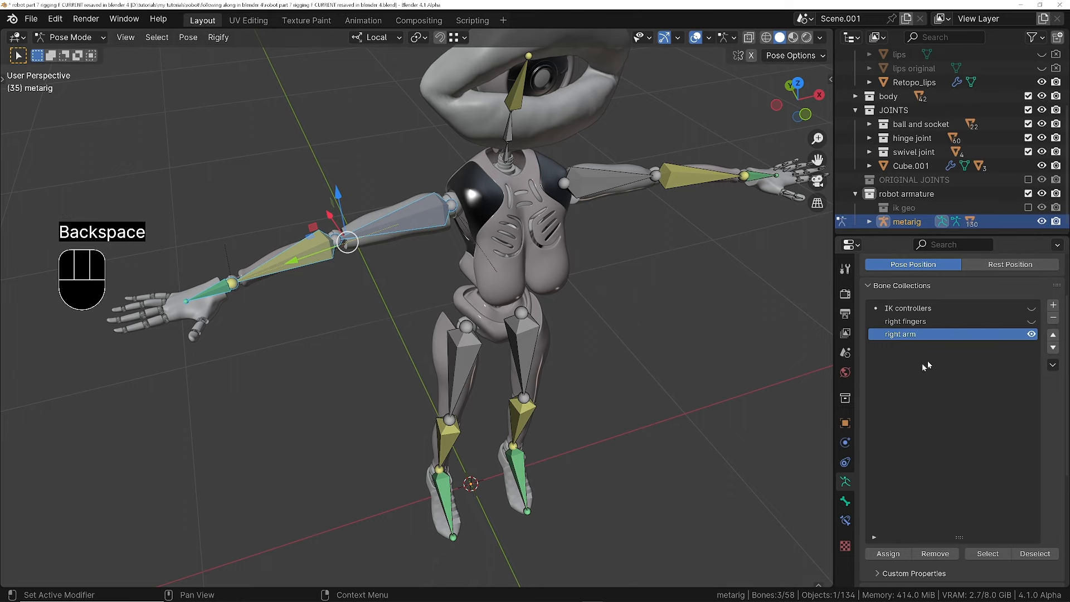
left_click(1030, 334)
- Move the left arm and hand bones into a new bone collection named "left arm" and hide it
middle_click_drag(681, 239, 520, 284, "shift")
left_click_drag(733, 280, 520, 183)
type("mleft arm")
key("Return")
left_click(1031, 347)
- Move all left-hand finger and thumb bones into a new bone collection named "left fingers"
left_click_drag(431, 357, 600, 268)
type("mleft fingers")
key("Return")
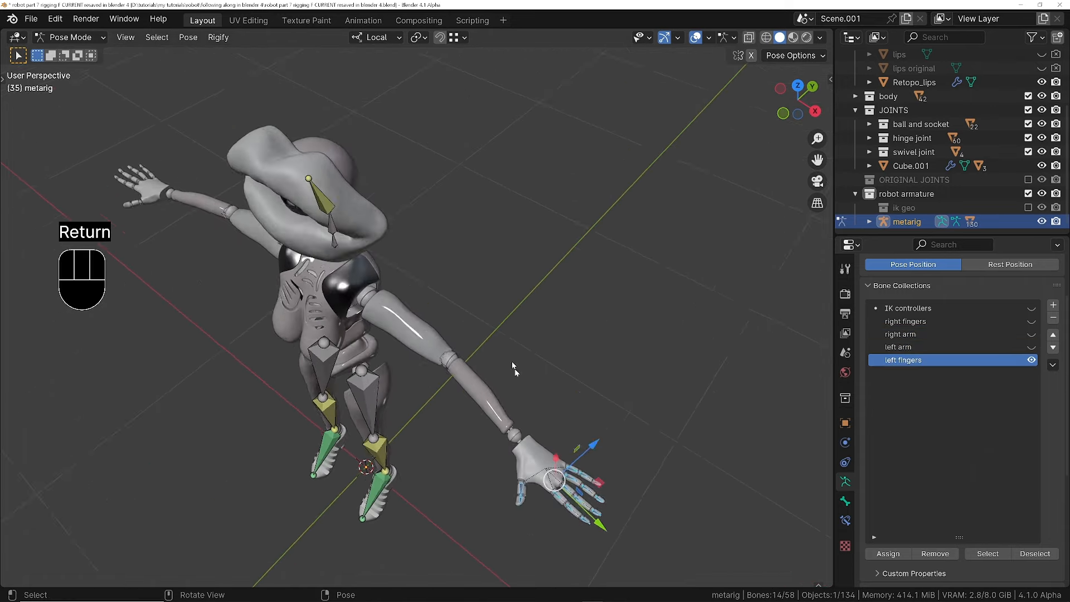
- Move the head and neck bones into a new "head and neck" collection, and hide it together with left fingers
middle_click_drag(514, 368, 390, 251)
left_click_drag(312, 184, 372, 290)
key("m")
left_click(373, 290)
type("head and neck")
key("Return")
left_click_drag(1030, 360, 1031, 372)
- Move the bones of each leg into their own new bone collections, named "right leg" and "left leg"
left_click_drag(312, 181, 390, 471)
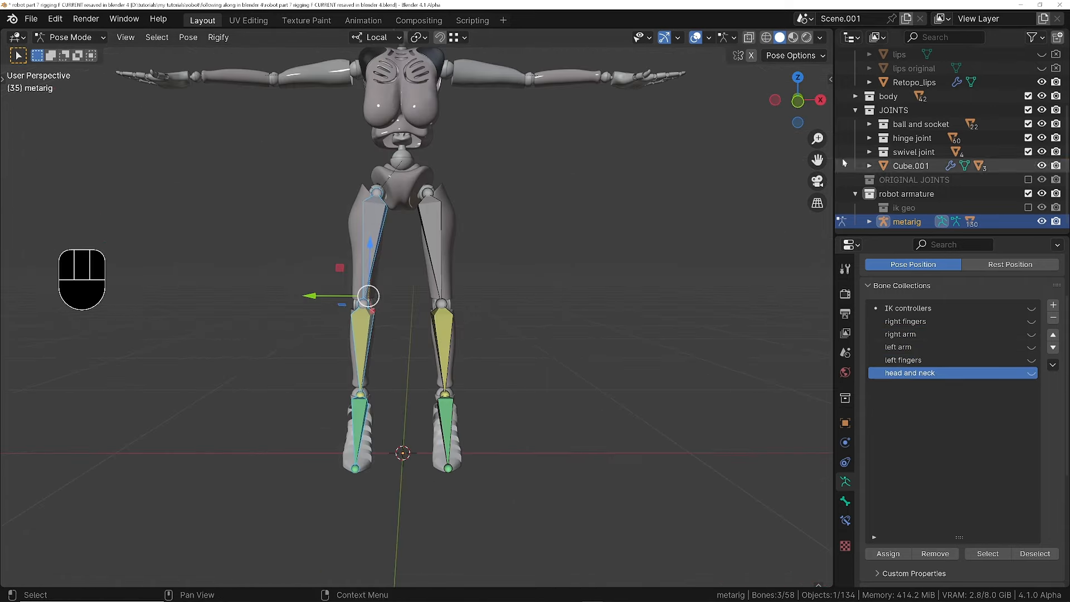
type("mright leg")
key("Return")
left_click_drag(494, 181, 413, 455)
type("mleft leg")
key("Return")
- Hide the right leg and left leg bone collections and show the IK controllers collection again
left_click_drag(1031, 385, 1030, 398)
middle_click_drag(469, 134, 479, 168)
left_click(1032, 308)
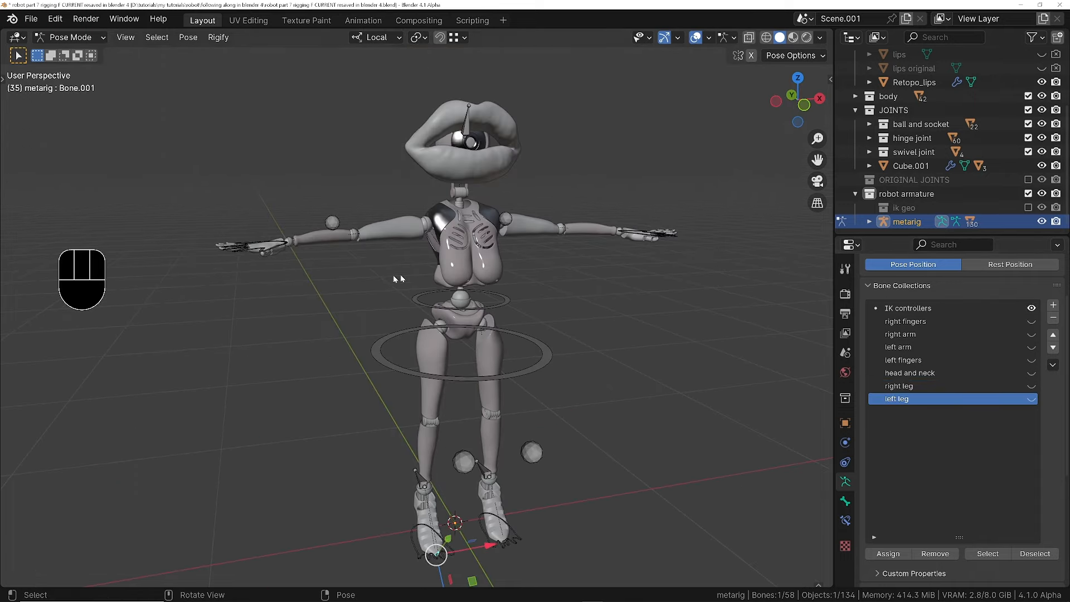
- Move the small toe bones of both feet onto a separate bone layer, and show only the controllers' layer
middle_click_drag(393, 275, 457, 287)
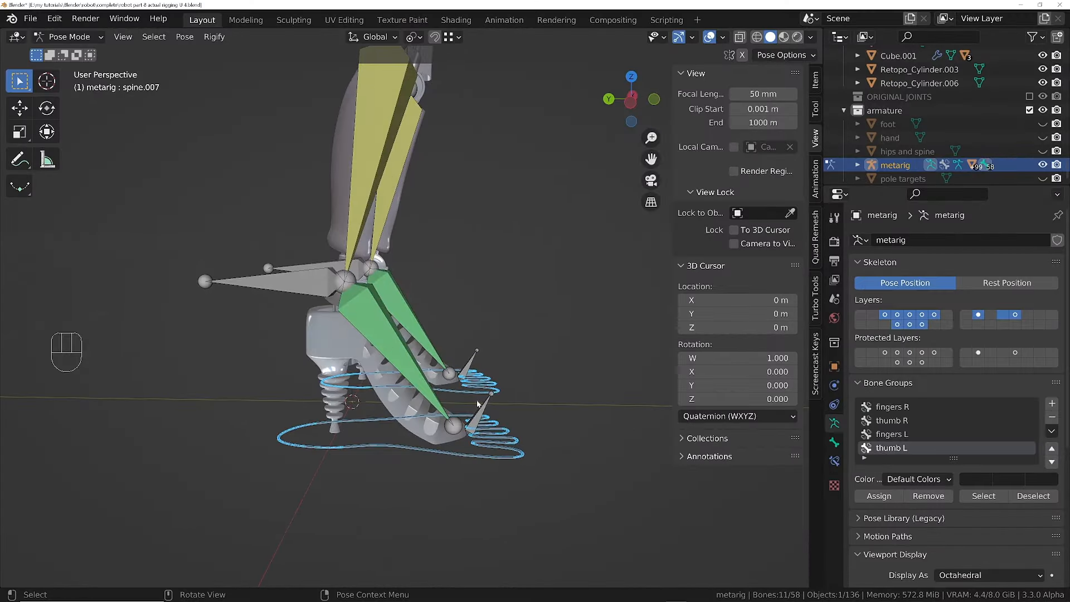
left_click(483, 409)
left_click(473, 366, "shift")
middle_click_drag(470, 273, 464, 423, "ctrl")
middle_click_drag(530, 197, 504, 268, "shift")
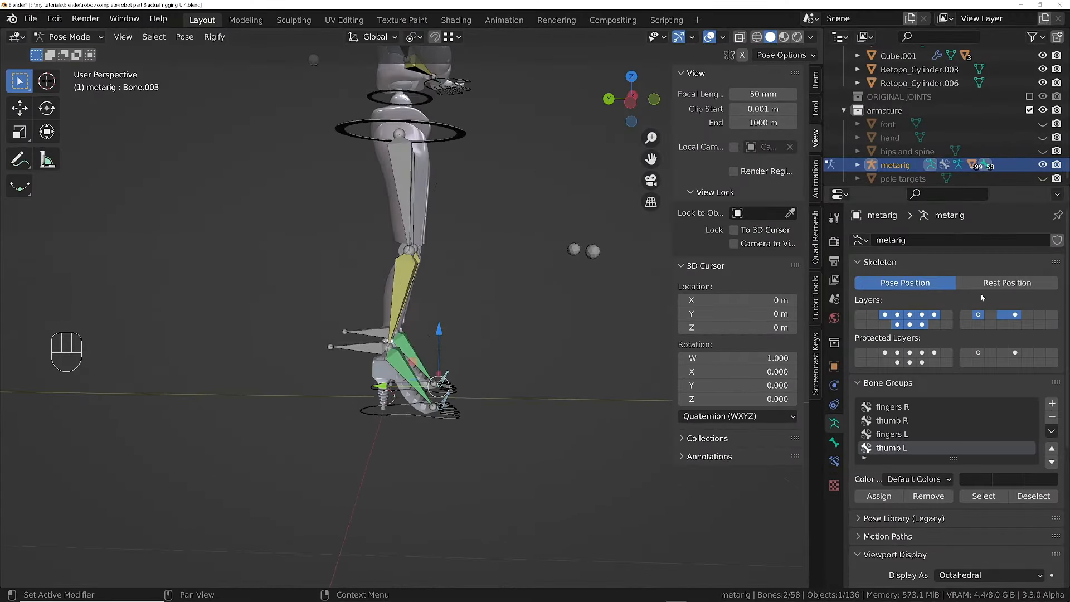
key("m")
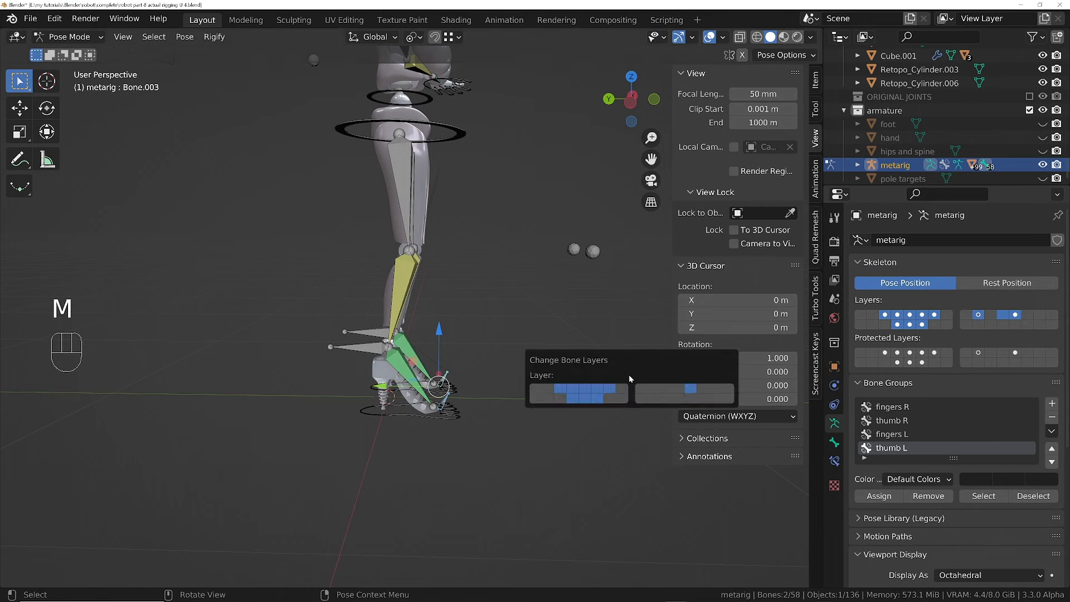
left_click(655, 390)
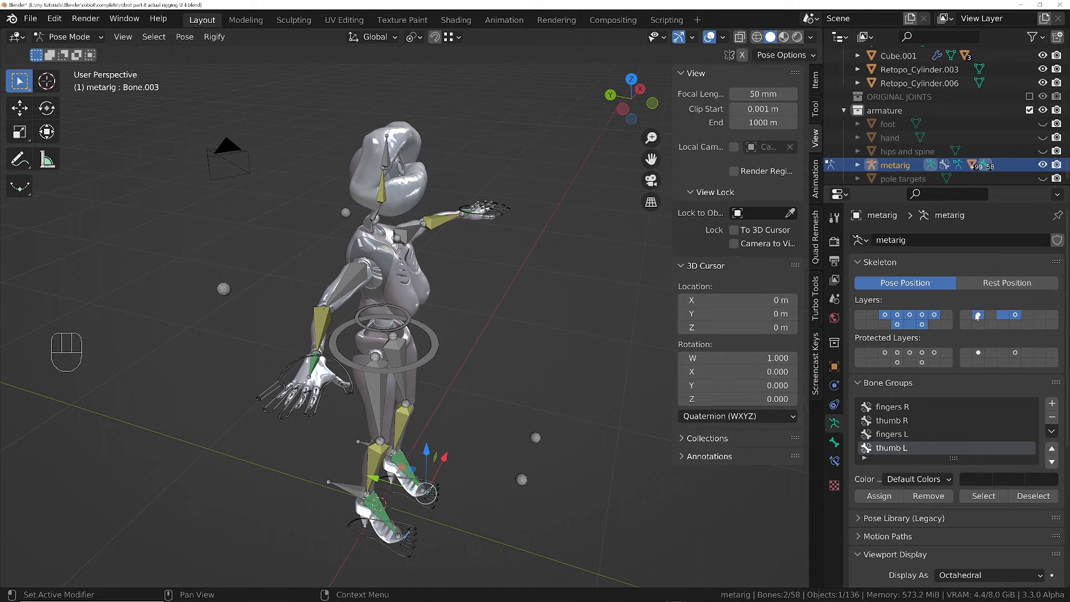
left_click(978, 315)
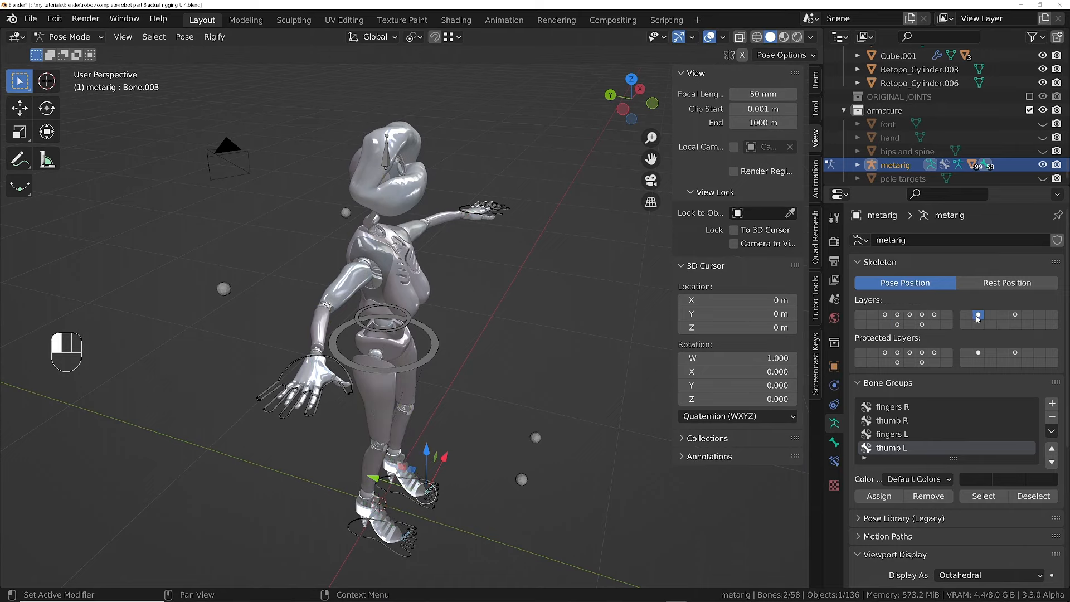
- Select both foot and both hand controllers and create a bone group named "hands and feet" with 01 - Theme Color Set
middle_click_drag(323, 312, 456, 343)
left_click(423, 513)
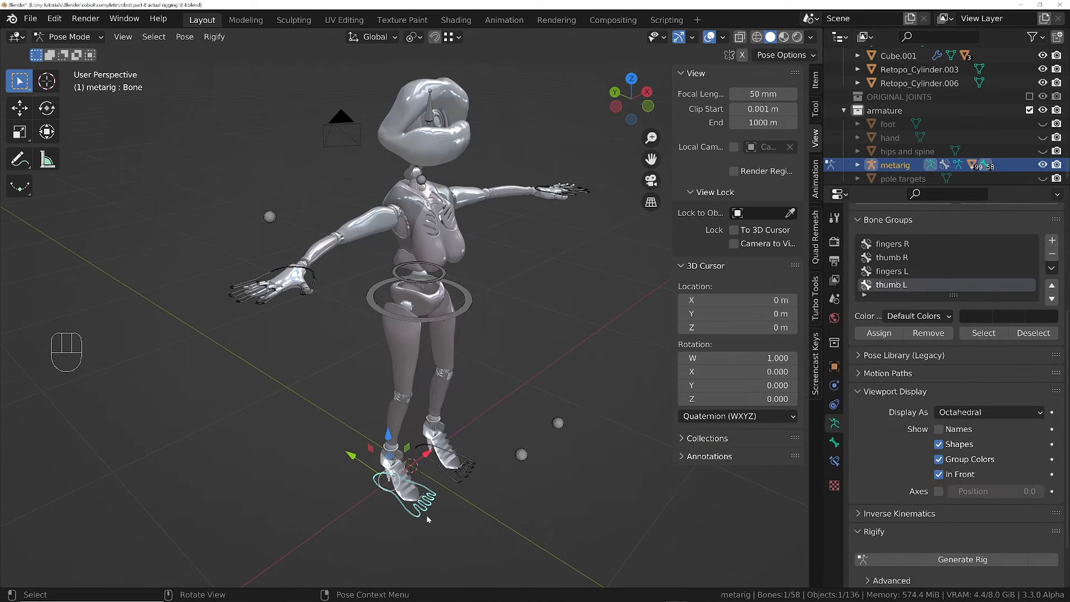
left_click(470, 475, "shift")
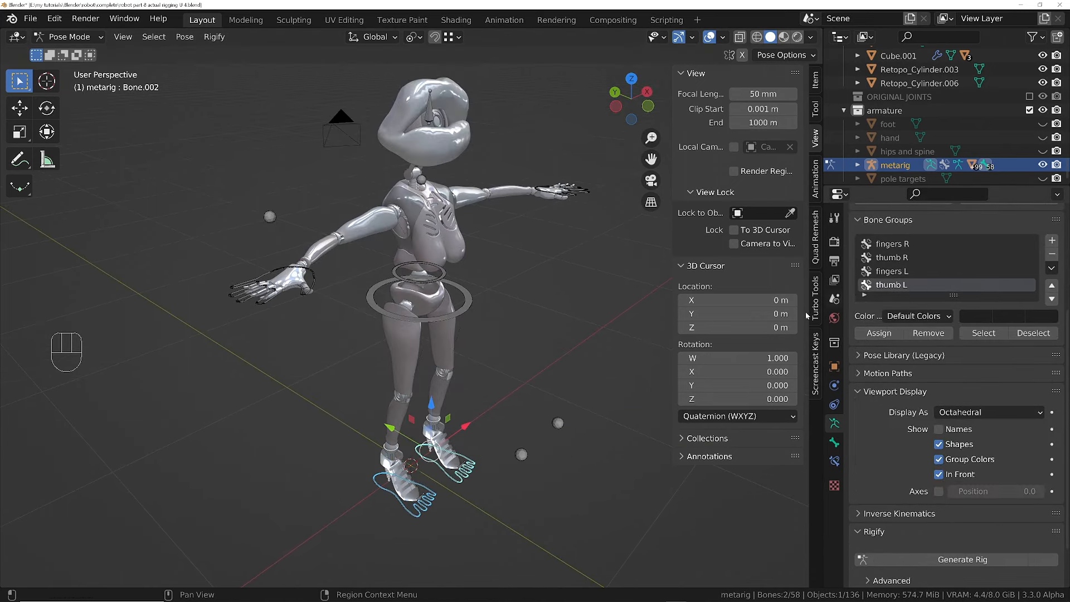
left_click(312, 277, "shift")
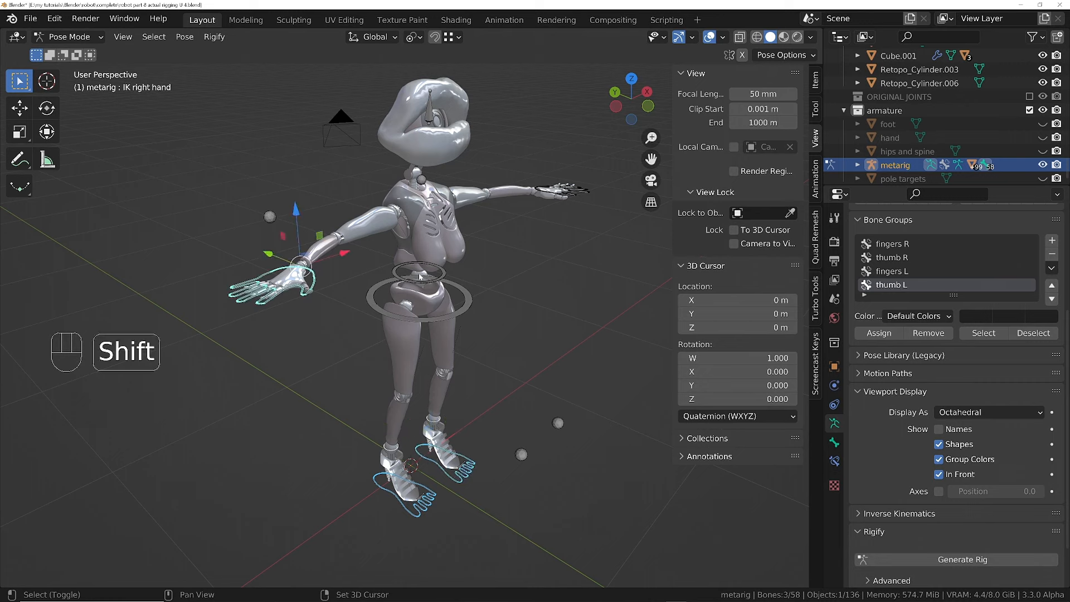
left_click(585, 194, "shift")
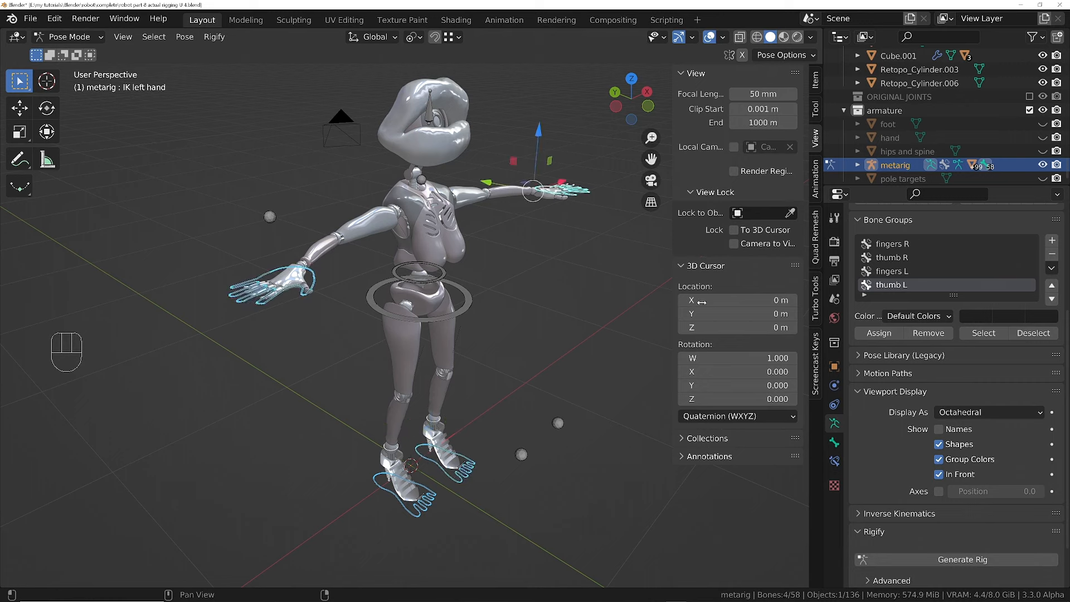
left_click(1052, 241)
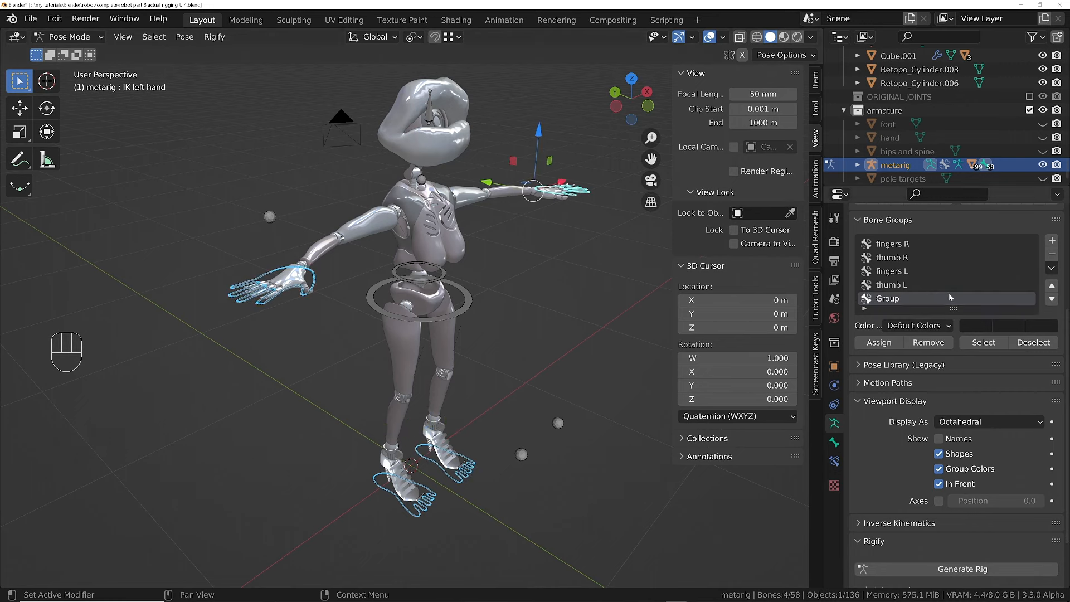
double_click(889, 304)
type("hands and feet")
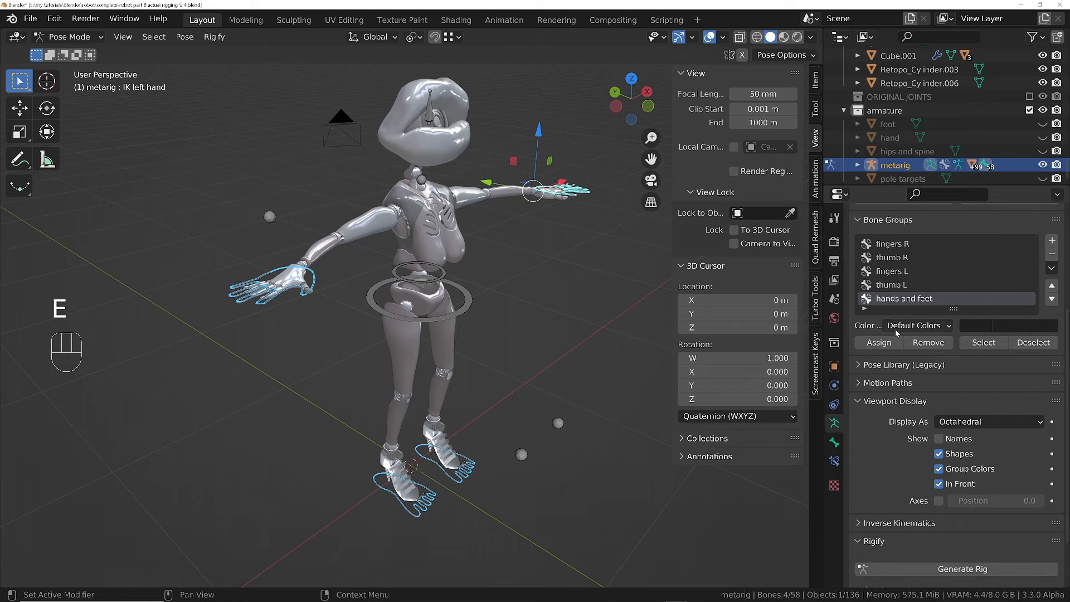
left_click(896, 329)
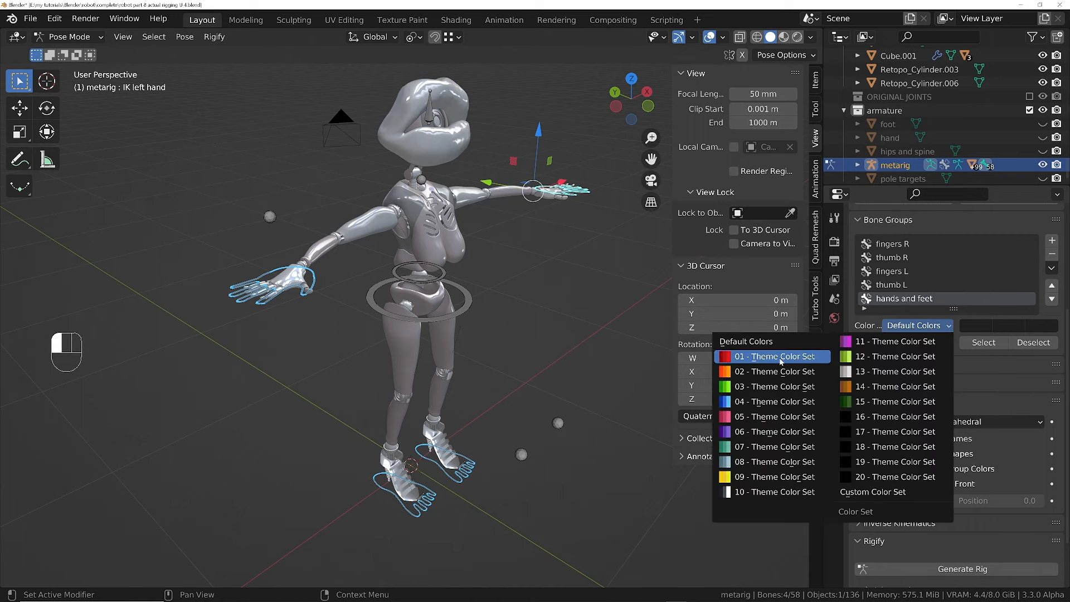
left_click(782, 357)
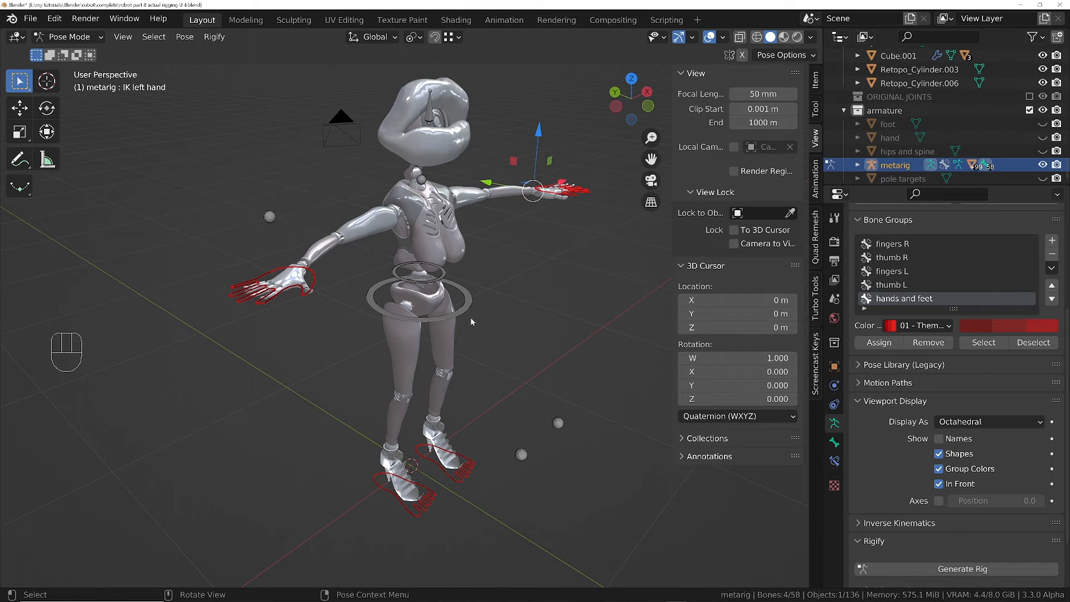
- Color the "hips and spine", "knee poles" and "elbow poles" bone groups, using green for the hips and spine and yellow for the knee poles
left_click(936, 328)
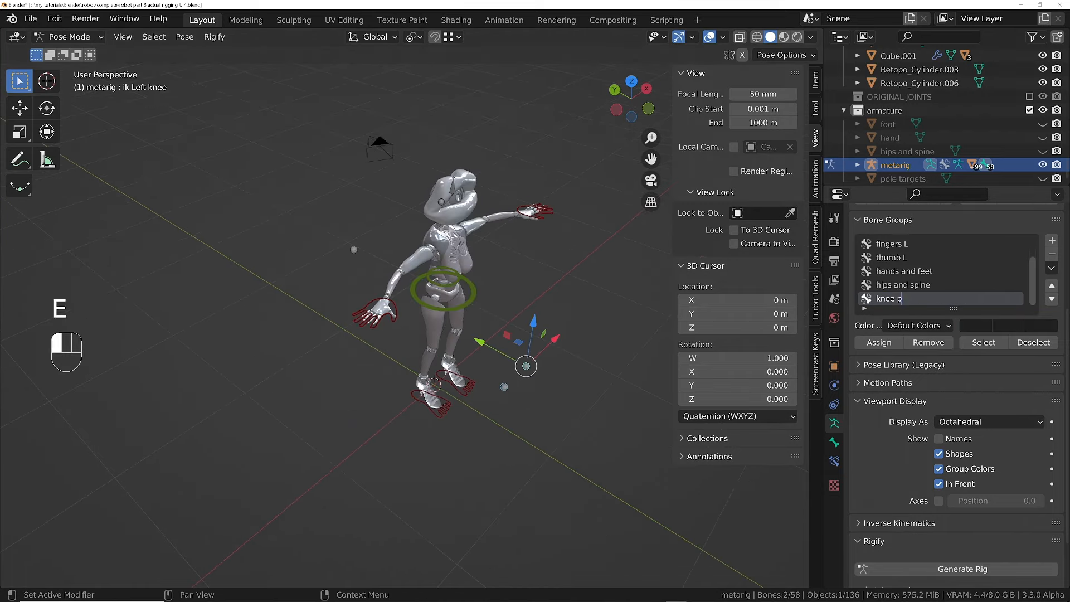
left_click(919, 326)
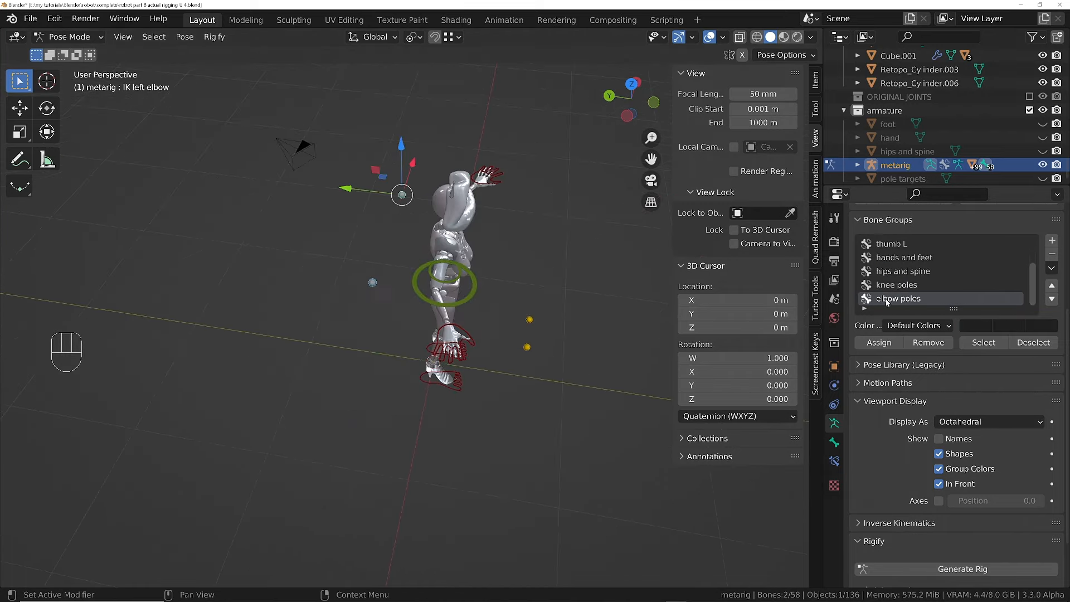
left_click(980, 326)
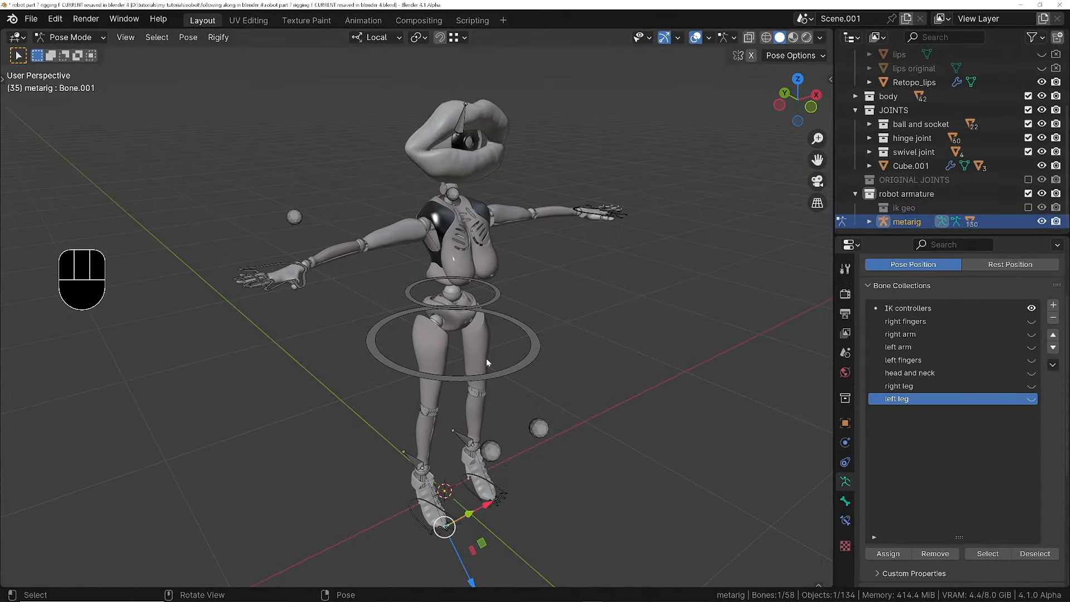
- Bring up the bone's Viewport Display color settings and select both foot controllers
middle_click_drag(486, 357, 454, 303, "shift")
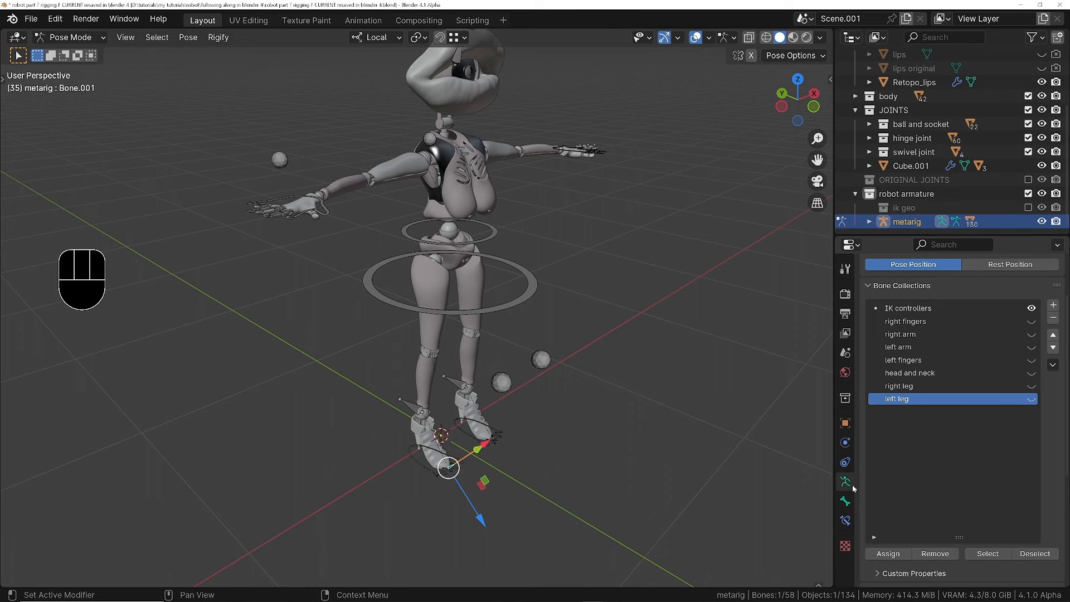
left_click(845, 501)
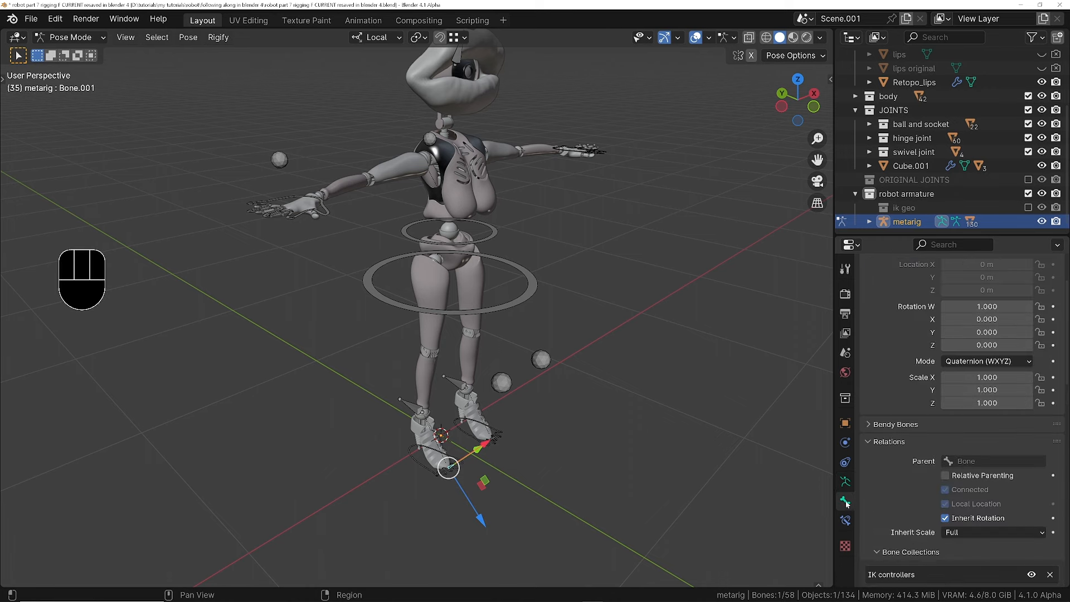
scroll(880, 426, "down", 15)
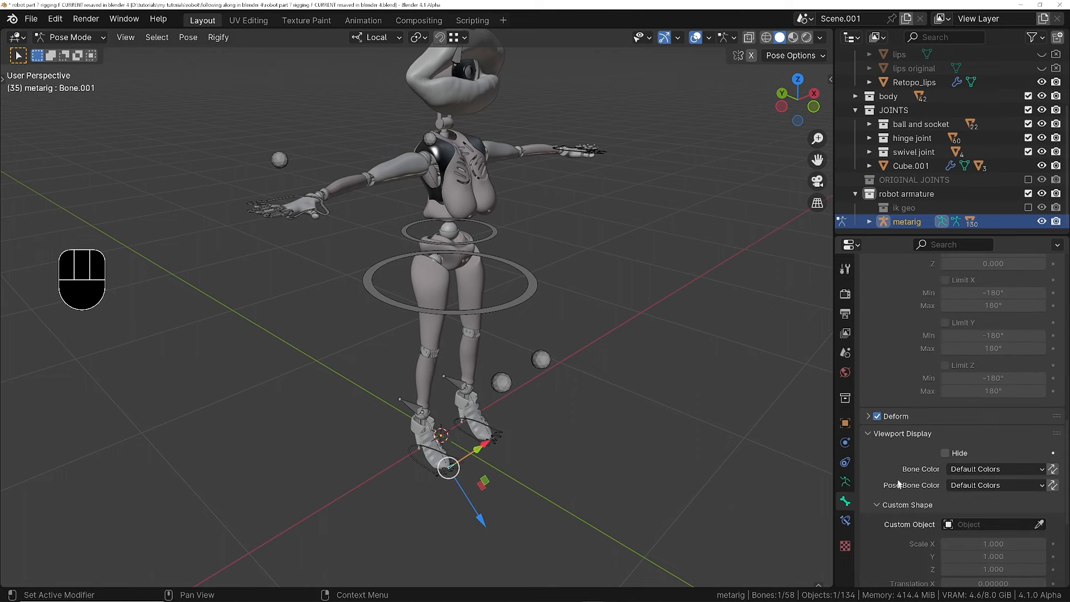
scroll(890, 505, "down", 4)
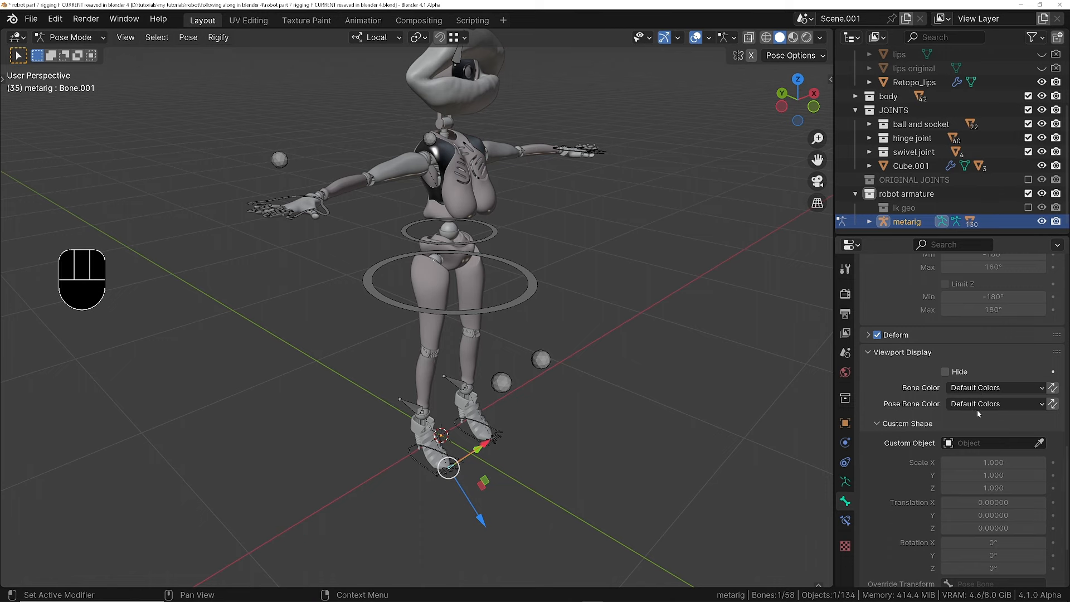
mouse_move(438, 399)
middle_mouse_down()
mouse_move(469, 386)
mouse_move(437, 406)
middle_mouse_up()
middle_click_drag(420, 453, 409, 485, "ctrl")
left_click(416, 452)
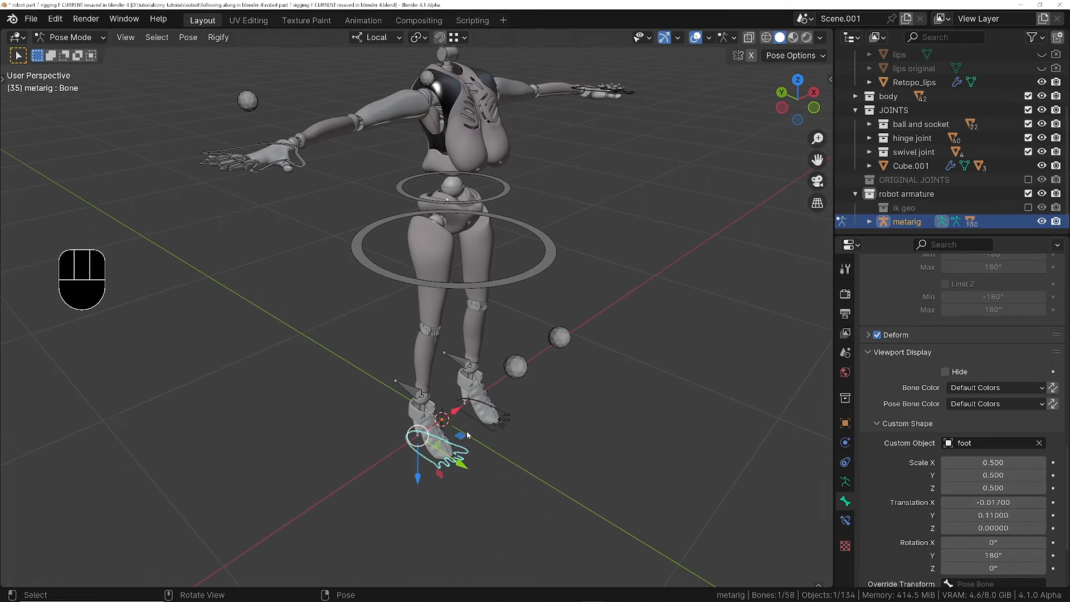
left_click(460, 407, "shift")
middle_click_drag(467, 322, 473, 323)
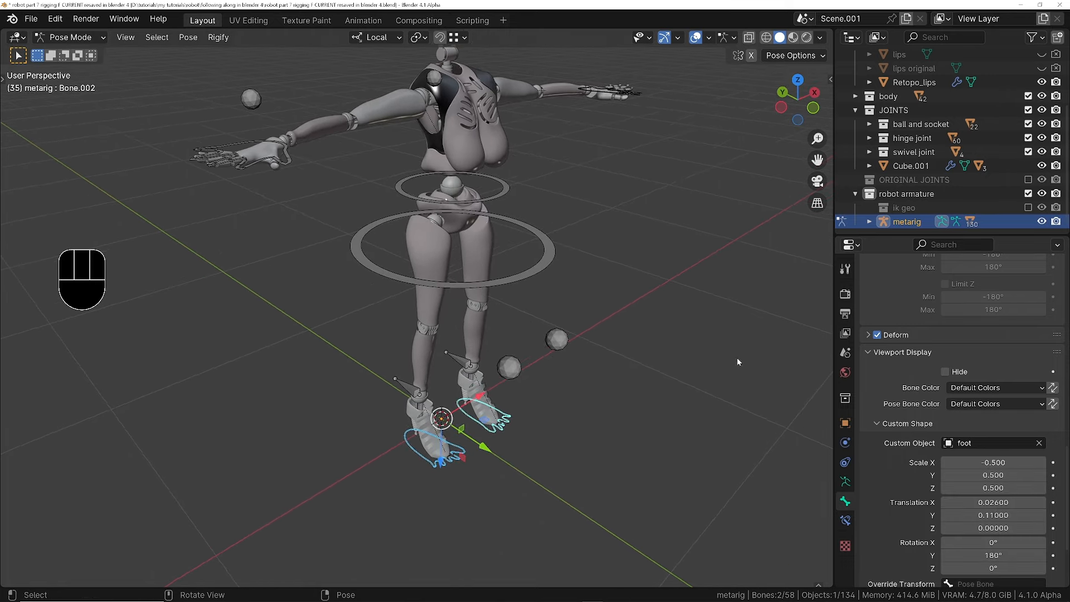
- Try setting the Bone Color of the selected foot controllers to 01 - Theme Color Set, and undo it
left_click(1004, 388)
left_click(912, 418)
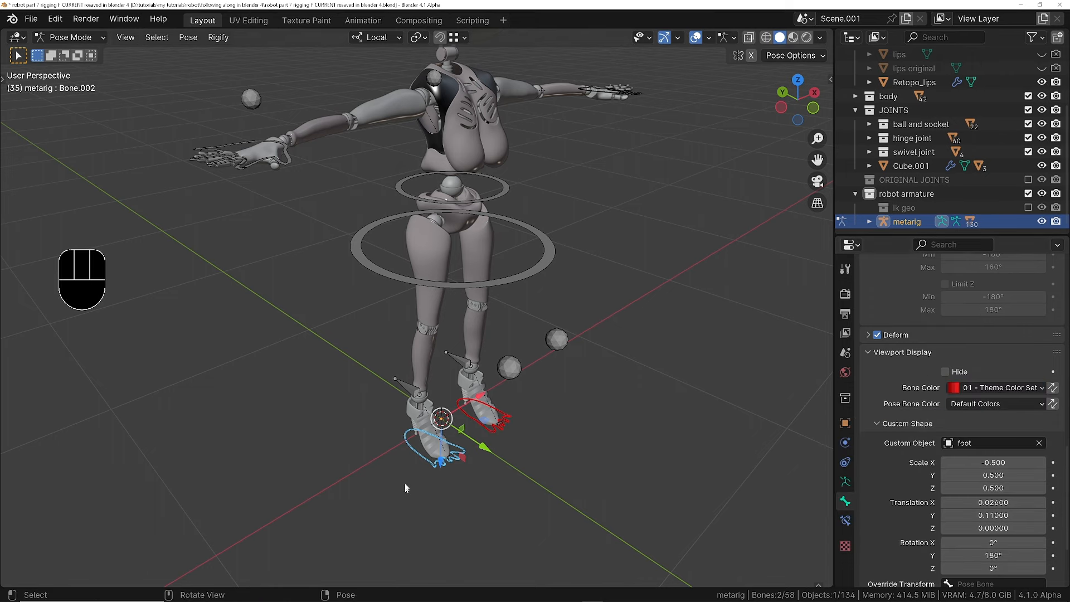
key("ctrl+z")
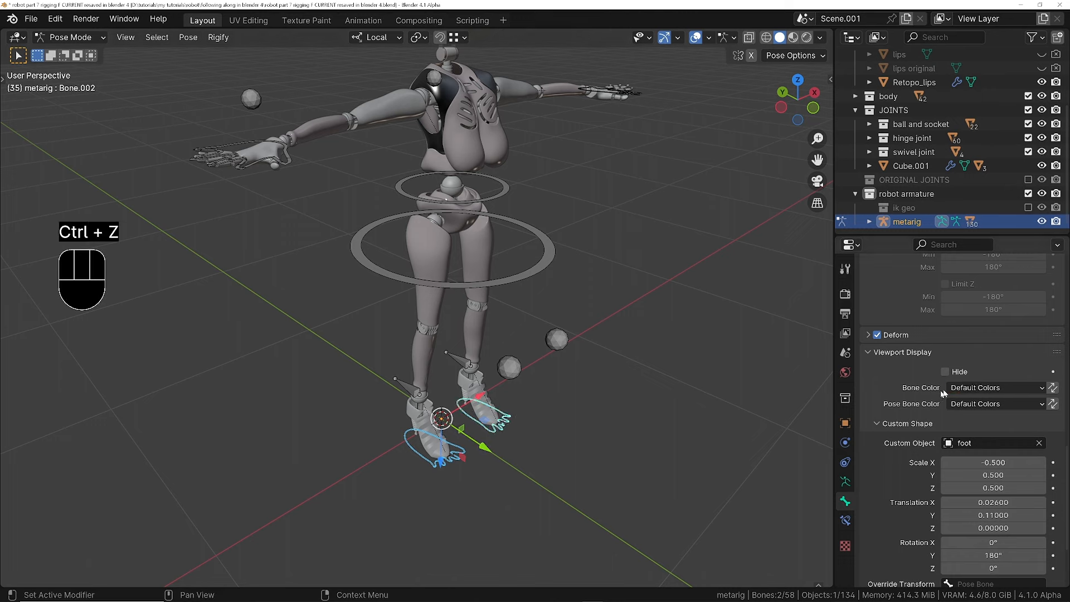
- Apply 01 - Theme Color Set as the Bone Color of both selected foot controllers at once
left_click(979, 387)
key("alt")
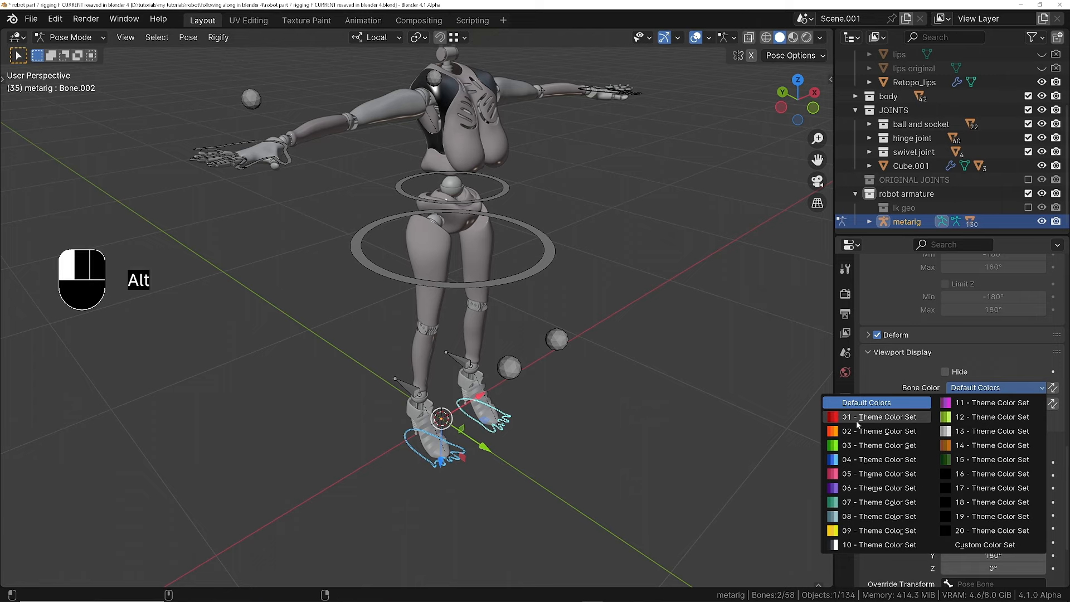
left_click(862, 418, "alt")
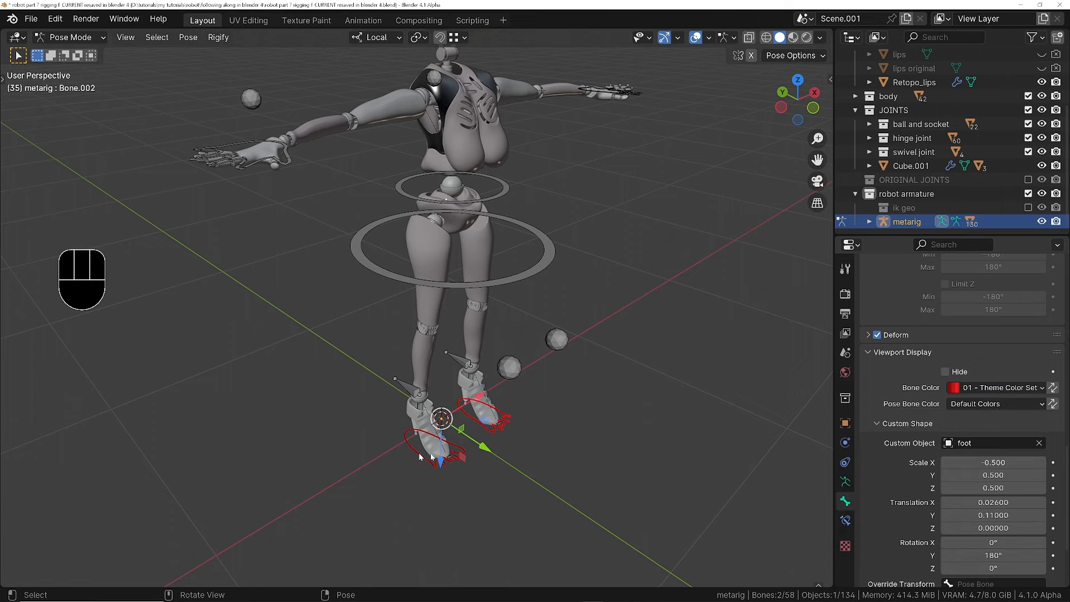
- Select both hand controllers and give them a red theme color as their Bone Color
scroll(460, 353, "down", 1)
middle_click_drag(449, 353, 488, 400, "shift")
left_click(337, 279)
left_click(625, 184, "shift")
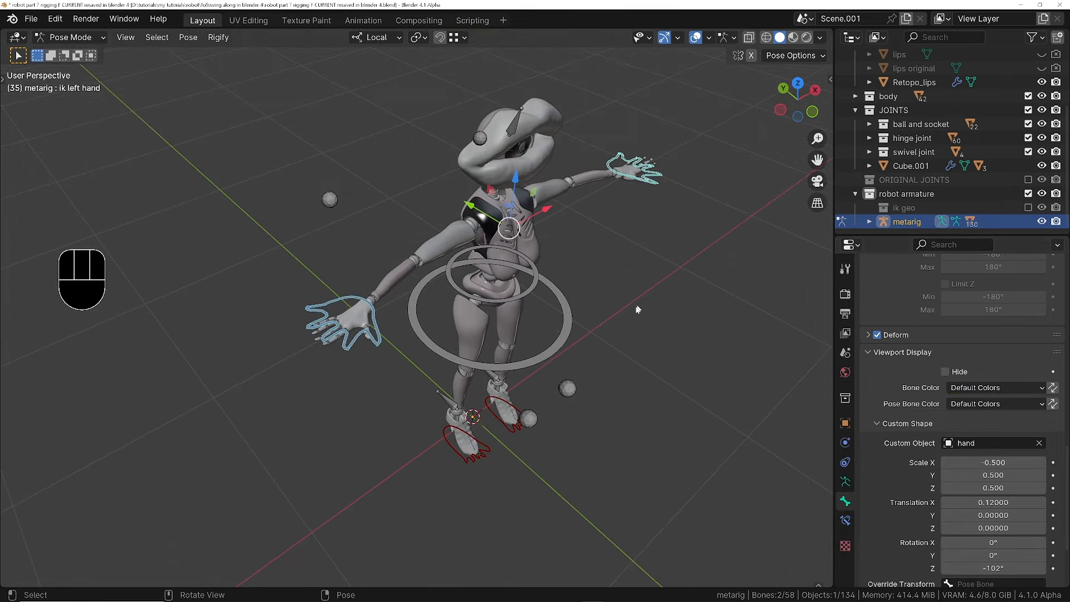
left_click(979, 388)
left_click(886, 418, "alt")
- Give the hip and spine ring controllers the green 03 - Theme Color Set as their Bone Color
left_click(549, 337)
left_click(528, 277, "shift")
left_click(979, 387)
left_click(863, 446, "alt")
left_click(495, 501)
left_click(520, 397, "shift")
left_click(979, 388)
left_click(862, 417, "alt")
- Set the head bone's Bone Color to the yellow 09 - Theme Color Set
scroll(451, 265, "down", 4)
middle_click_drag(452, 265, 490, 463, "shift")
left_click(663, 195)
left_click(979, 387)
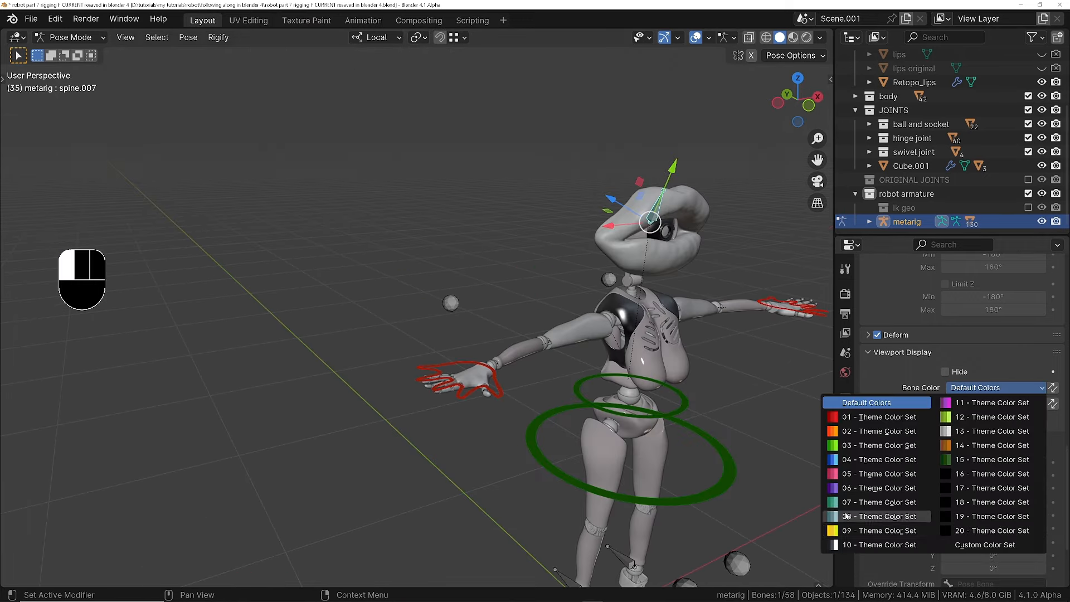
left_click(863, 530)
- Select both elbow pole targets behind the robot and give them a red-orange theme color
left_click(413, 316)
left_click(517, 274, "shift")
left_click(979, 388)
left_click(860, 417)
left_click(979, 388)
left_click(860, 419, "alt")
- Select both knee pole targets in front of the robot and set their Bone Color to 01 - Theme Color Set
left_click(684, 549)
scroll(684, 549, "down", 1)
middle_click_drag(685, 549, 669, 521)
middle_click_drag(668, 521, 617, 268, "shift")
left_click(634, 314, "shift")
left_click(978, 387)
left_click(860, 418, "alt")
- Move the two IK bones behind the ankles into a new bone collection named "ik", and check it by toggling its visibility
scroll(617, 325, "down", 2)
left_click(845, 482)
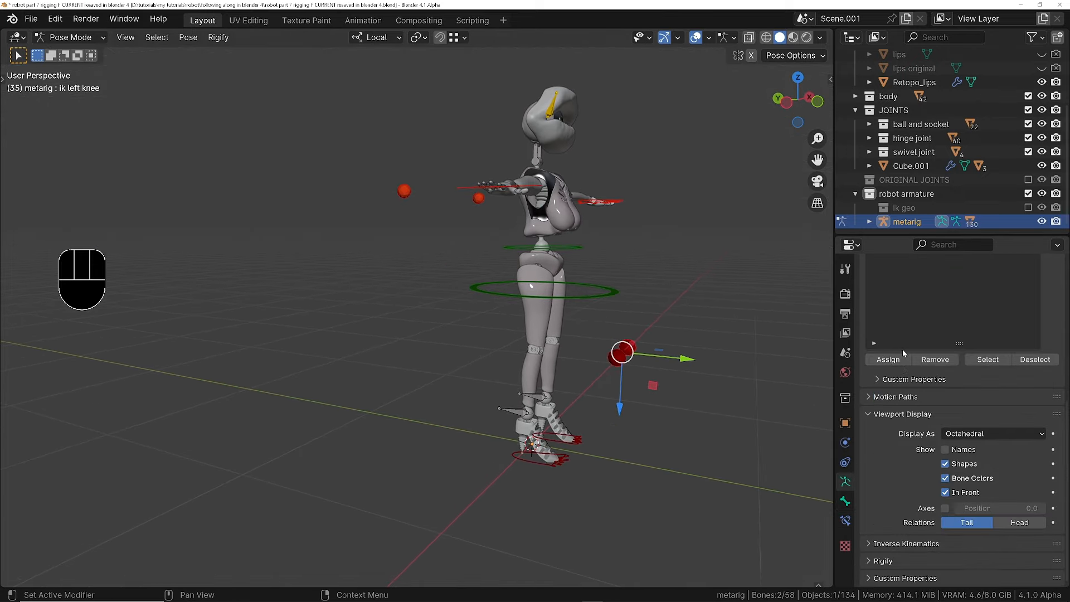
scroll(919, 453, "up", 8)
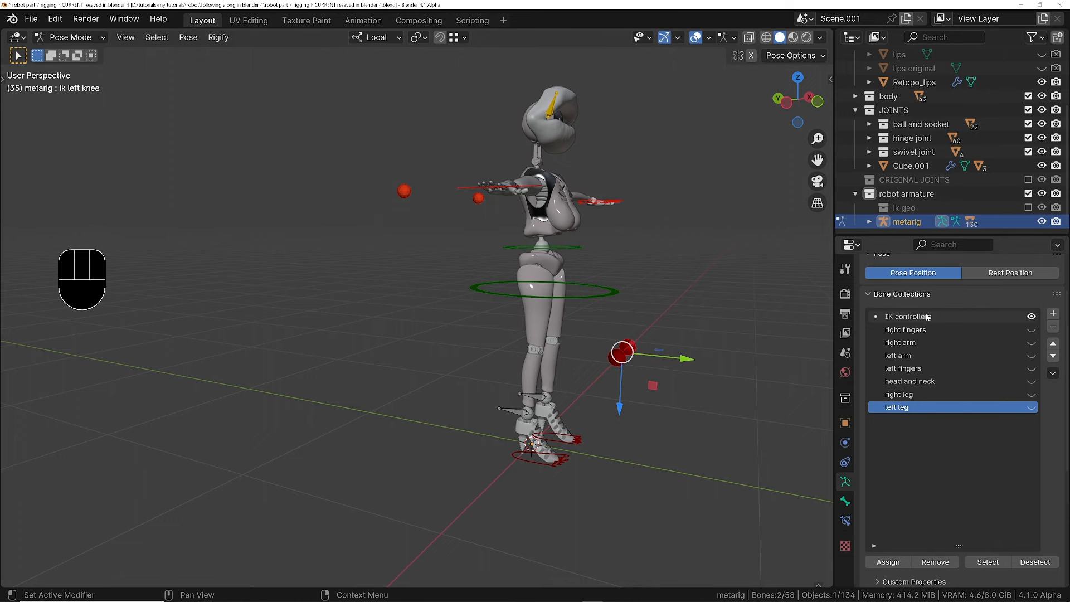
left_click(927, 317)
left_click(523, 412)
middle_click_drag(523, 412, 531, 368)
left_click(438, 311, "shift")
key("m")
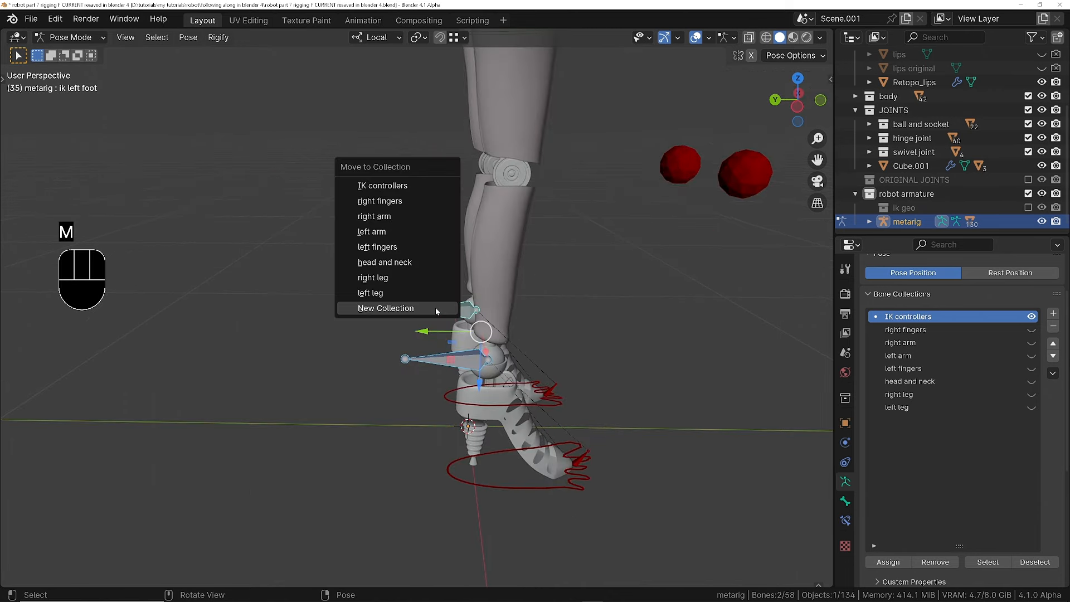
left_click(385, 309)
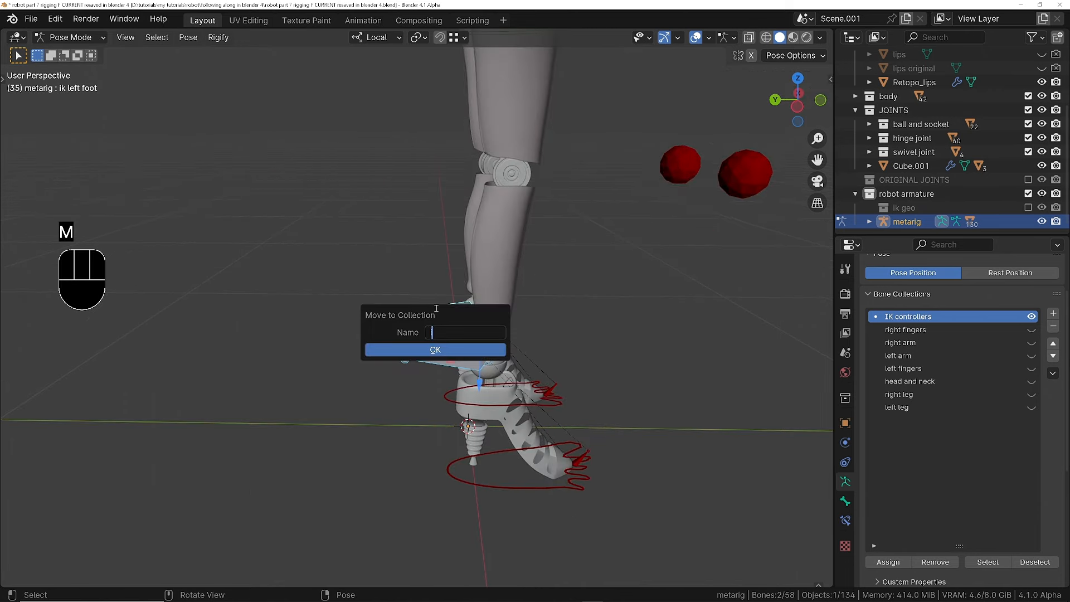
left_click(446, 350)
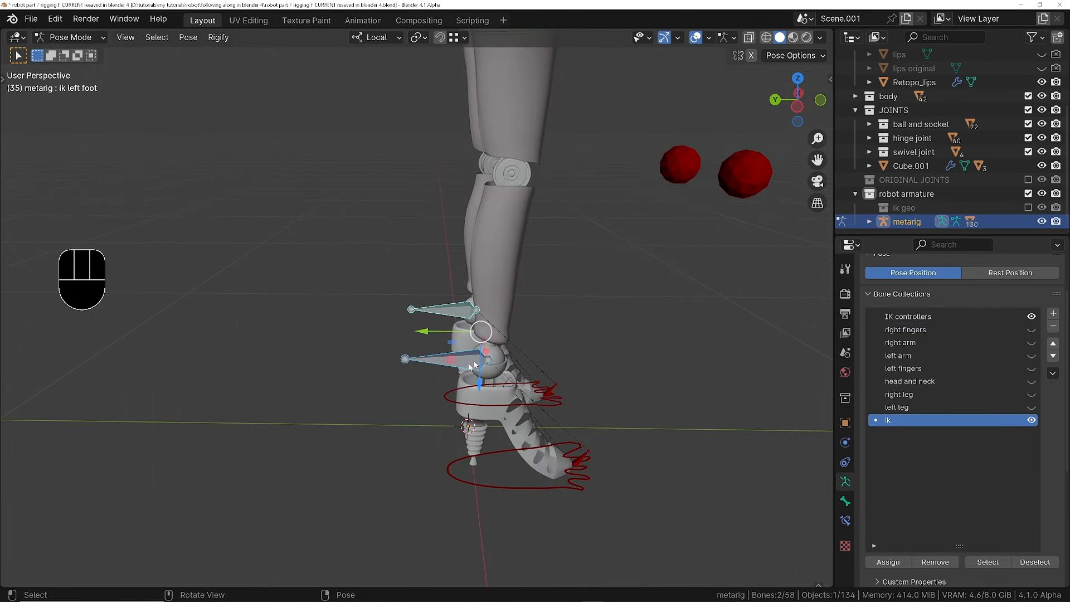
left_click(1032, 421)
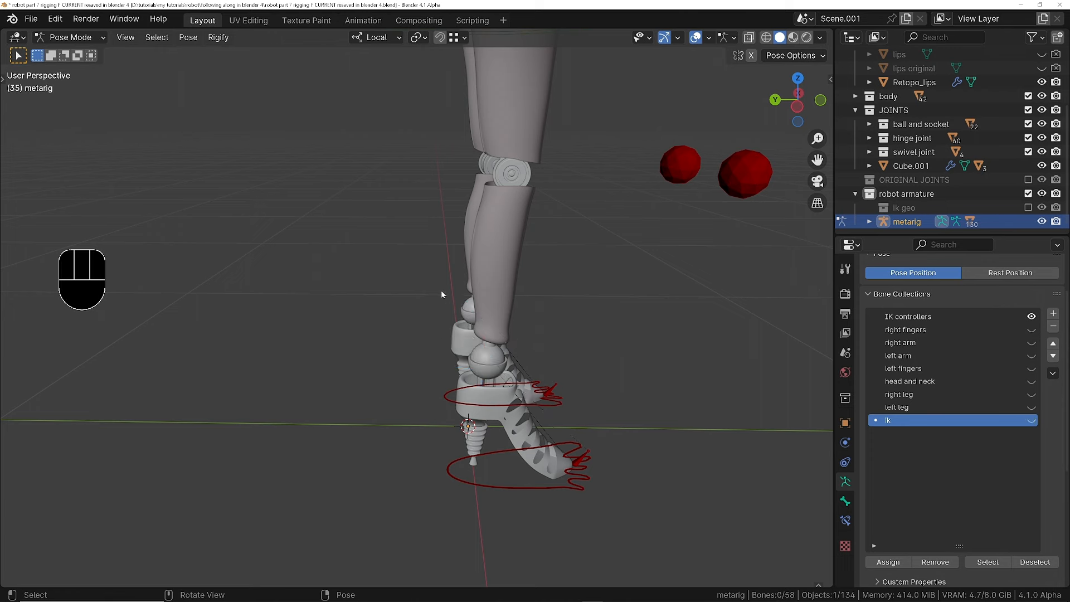
left_click(1031, 421)
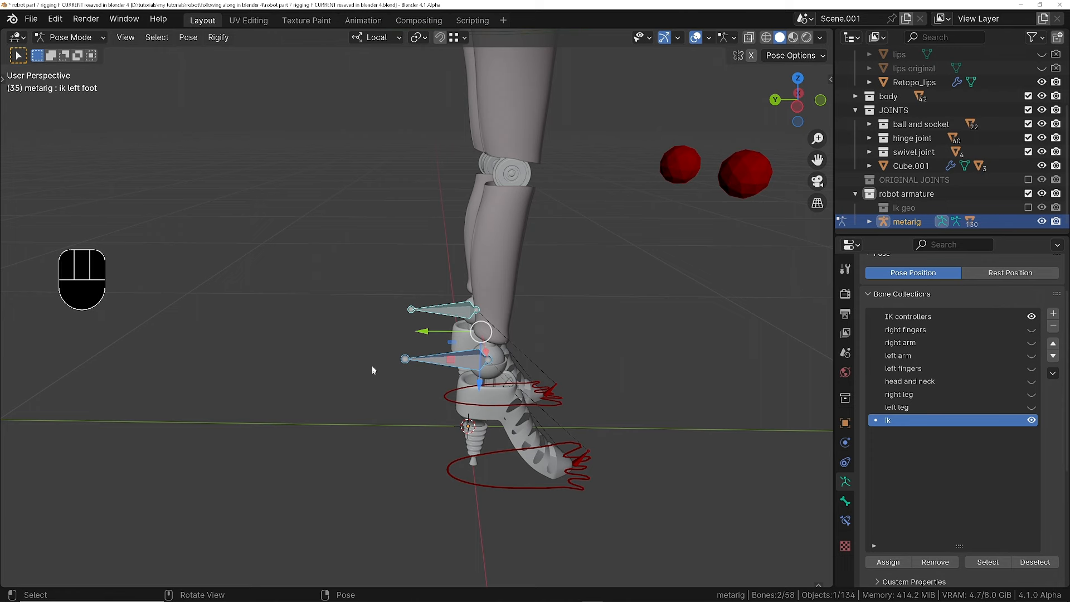
- Hide the "ik" bone collection of the metarig
left_click(1032, 420)
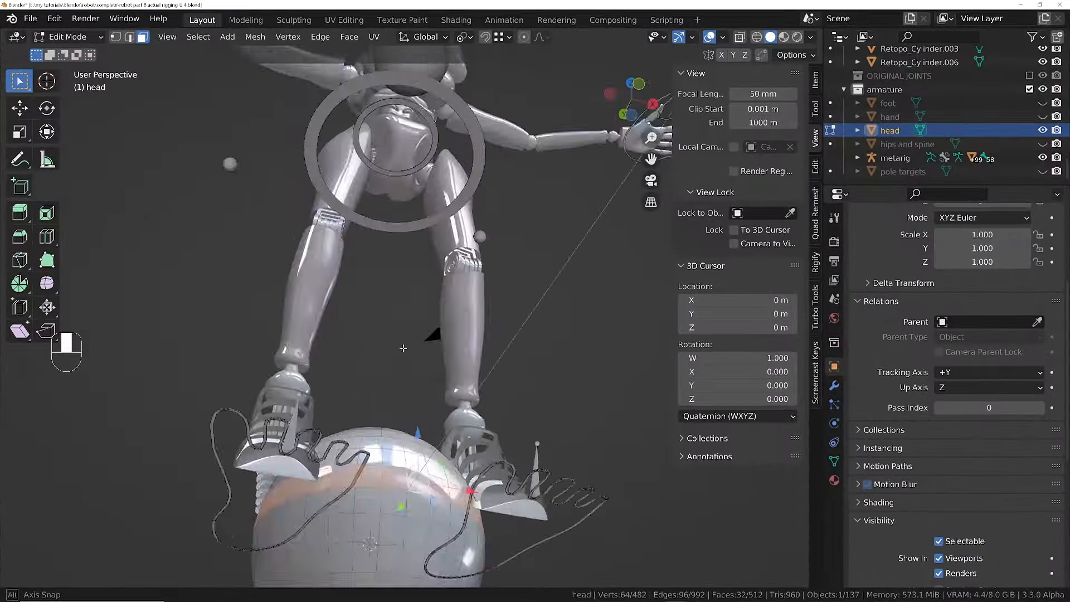
- Trim the head shape mesh to its selected face bands and set the head bone's custom shape translation to X -0.009, Y -0.02 and rotation X to -106°
key("ctrl+i")
key("x")
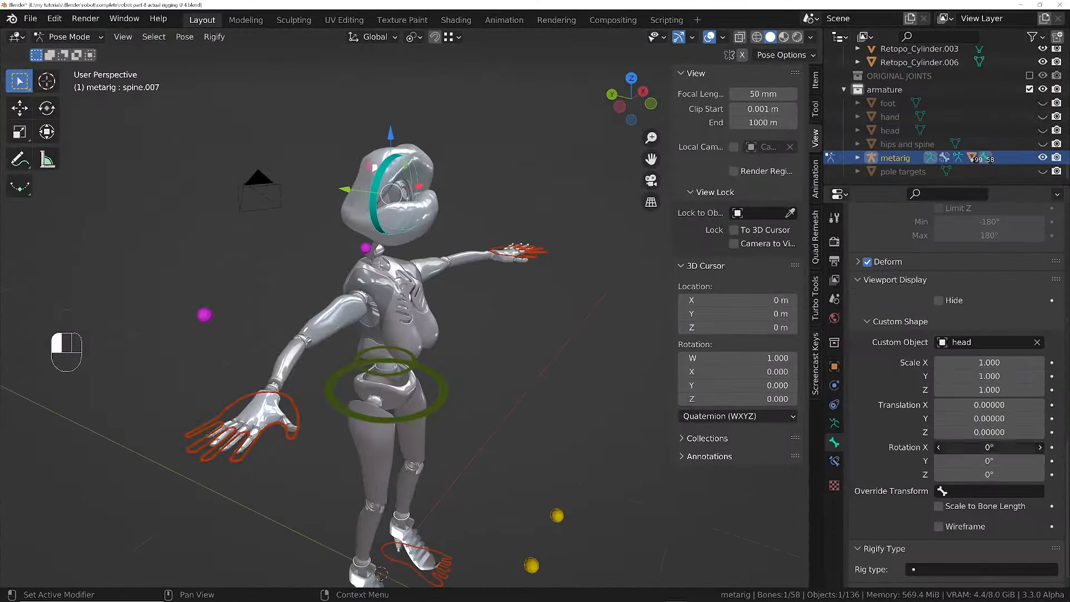
middle_click_drag(446, 290, 485, 281, "shift")
key("KP_1")
key("KP_5")
left_click_drag(984, 460, 992, 447, "shift")
left_click_drag(987, 418, 976, 418, "shift")
scroll(406, 345, "down", 5)
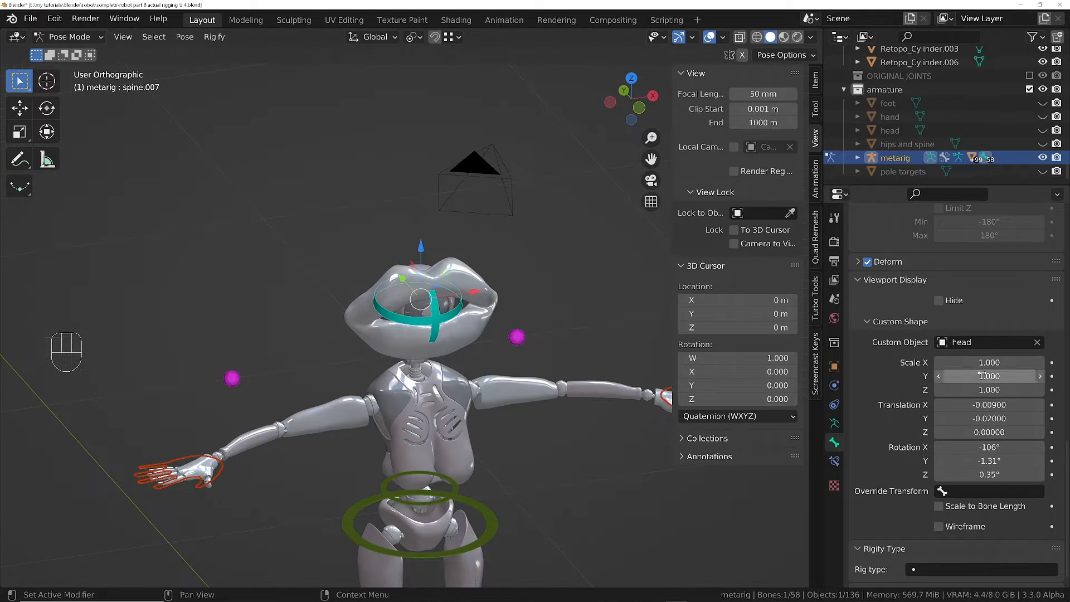
- Shape the ends of the curved Circle.001 strip by scaling the selected end vertices to 0.339 in Y
middle_click_drag(407, 345, 424, 334)
key("s")
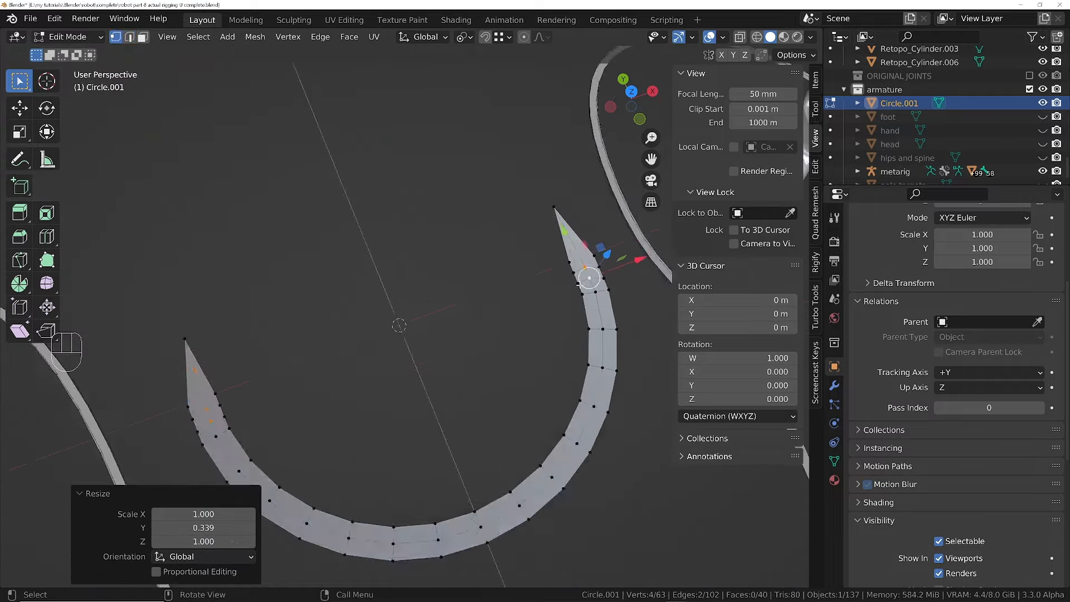
key("2")
key("KP_Decimal")
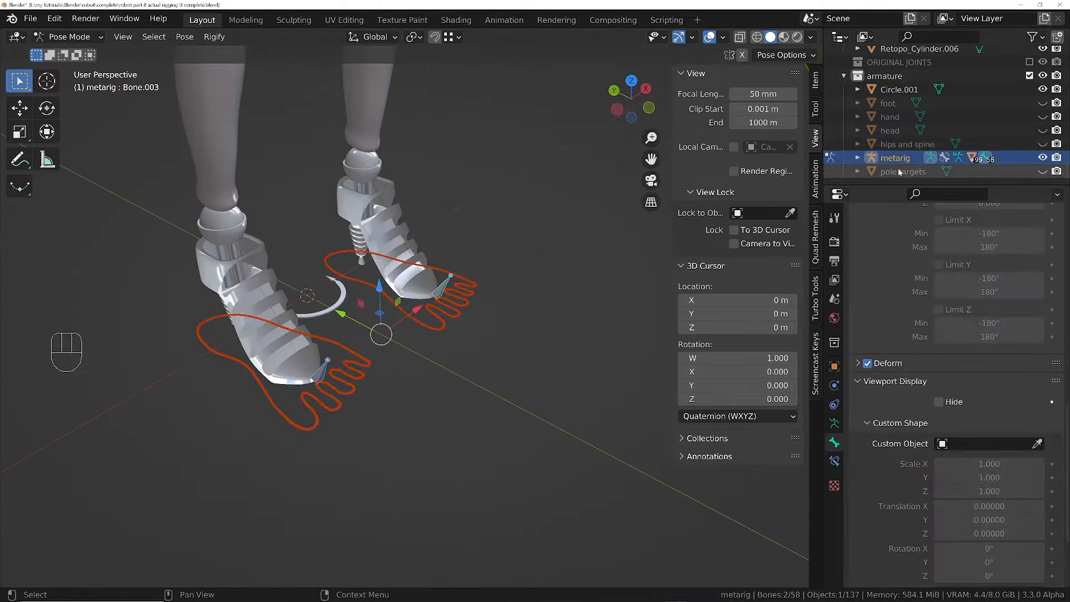
- Rename the curved Circle.001 strip object as toes
double_click(893, 91)
type("toes")
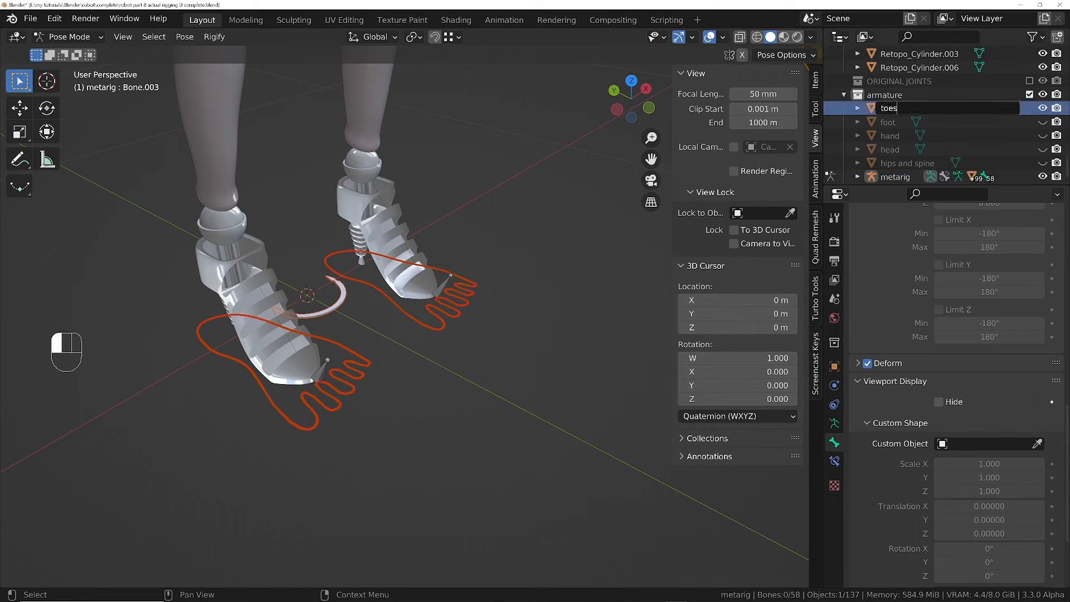
key("Return")
key("e")
left_click(962, 423)
left_click(981, 444)
type("toes")
key("Return")
middle_click_drag(979, 445, 979, 401)
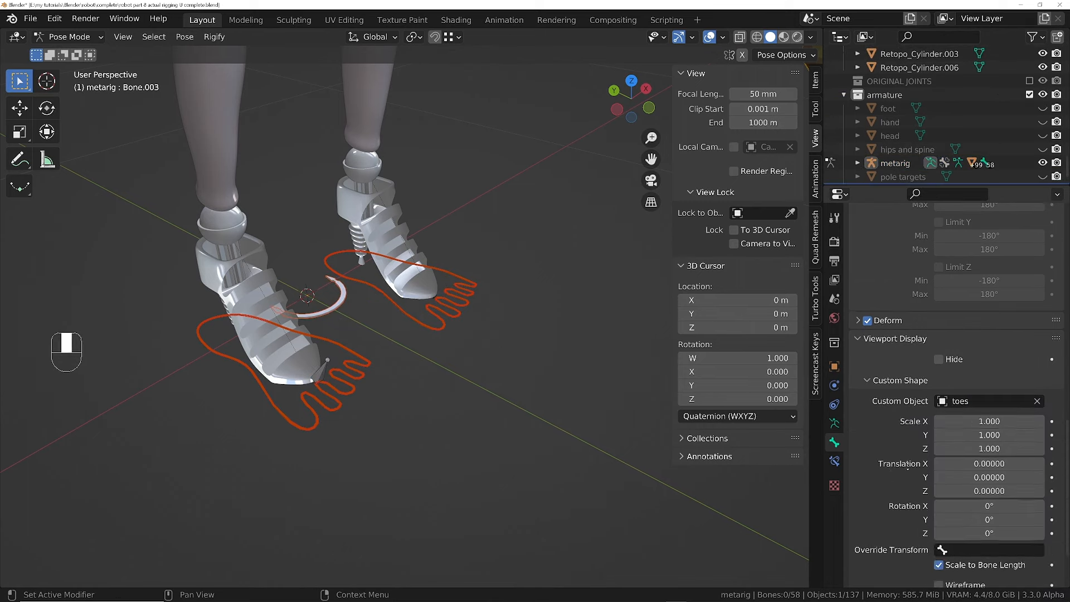
key("ctrl+z")
- Assign the toes object as the custom shape of both toe bones and turn off Scale to Bone Length for both
left_click(324, 374)
left_click(368, 358)
left_click(325, 376)
left_click(444, 285, "shift")
left_click(981, 404)
type("toes")
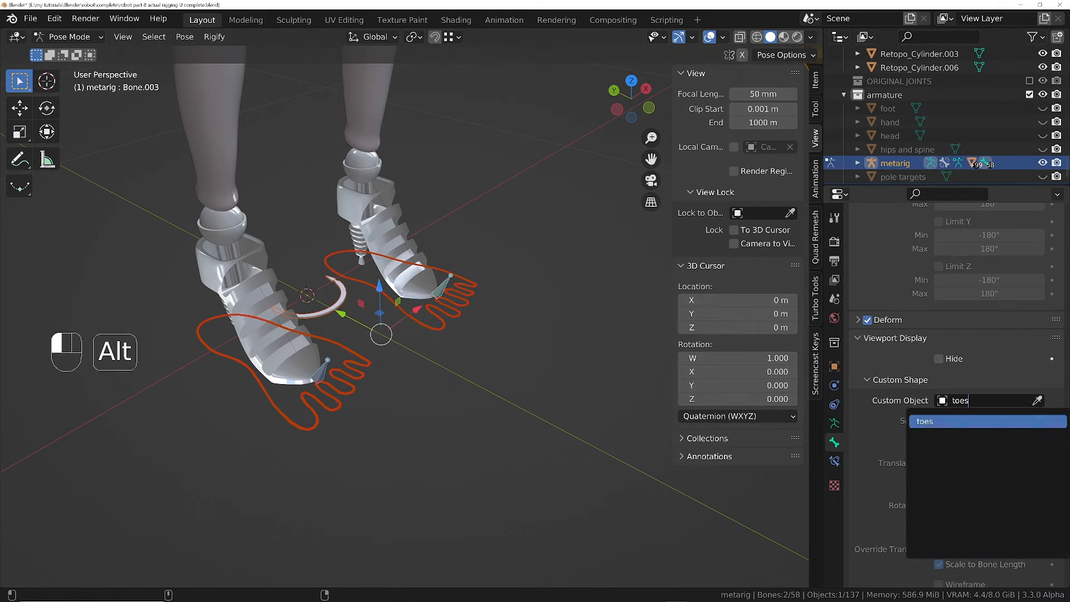
left_click(979, 422, "alt")
scroll(980, 468, "down", 2)
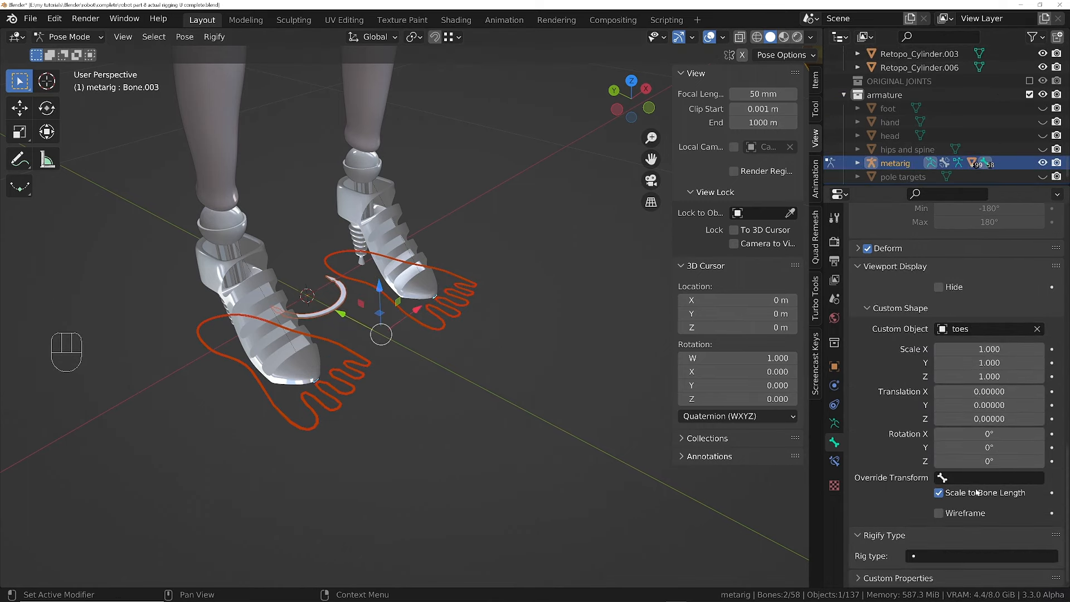
left_click(940, 491, "alt")
middle_click_drag(393, 300, 417, 281)
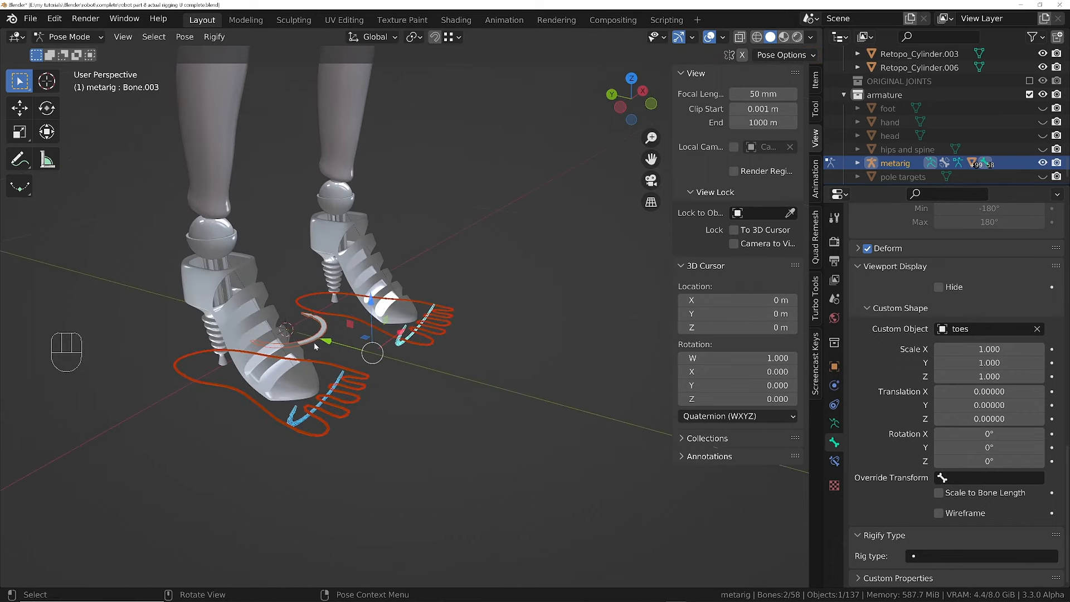
- Rotate the toes mesh 90° about Z and 90° about Y in Edit Mode
left_click(292, 327)
key("Tab")
key("Tab")
key("r")
key("x")
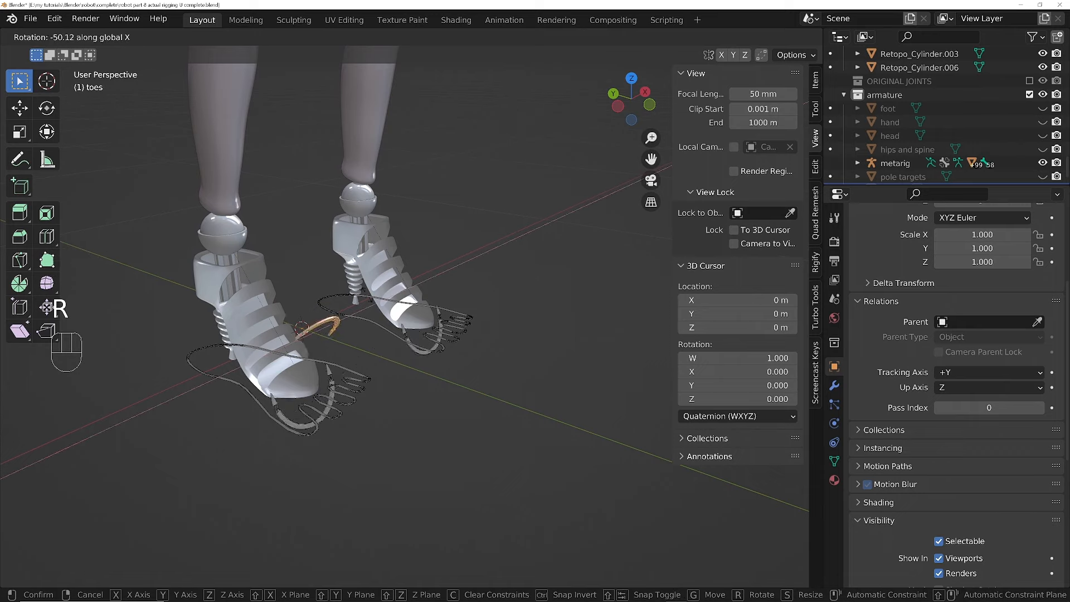
right_click(352, 328)
middle_click_drag(352, 328, 457, 301)
type("rz90")
key("Return")
type("ry90")
key("Return")
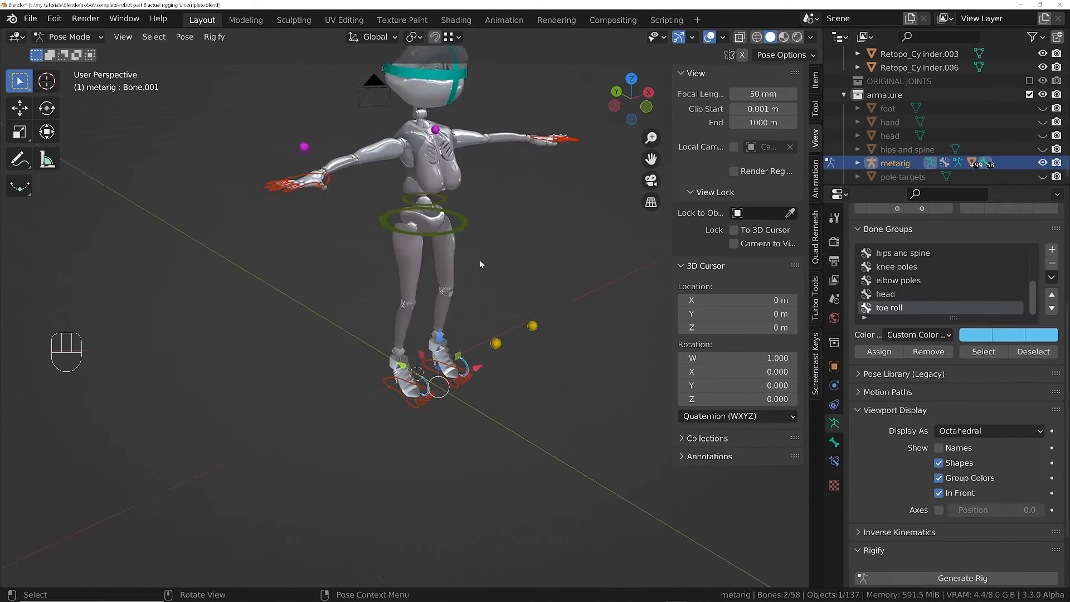
- Deselect the toe bones and turn off the armature's In Front display
left_click(548, 455)
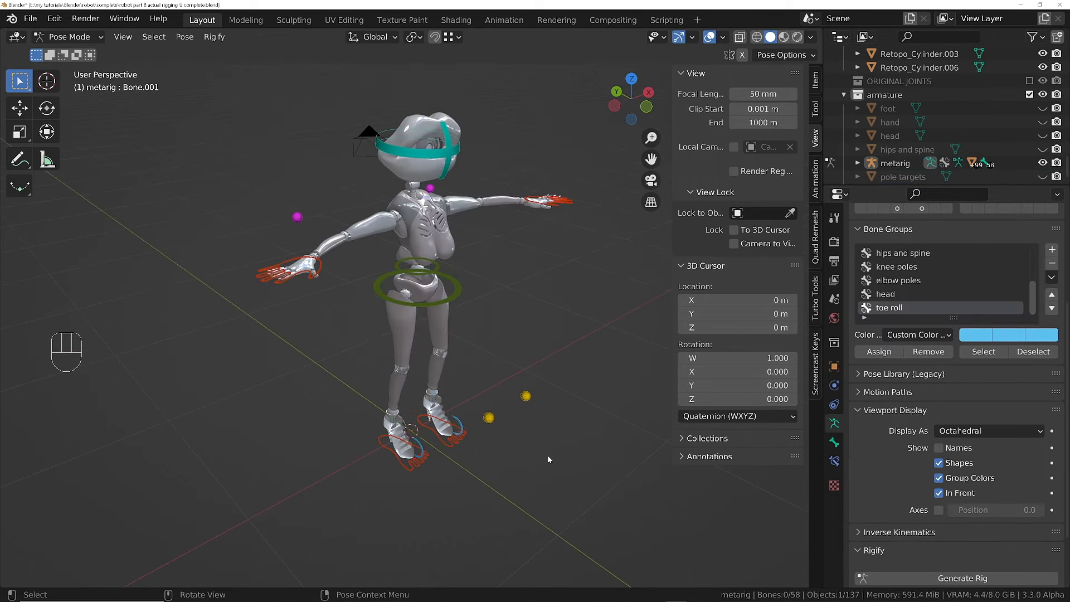
left_click(939, 494)
middle_click_drag(432, 410, 390, 336)
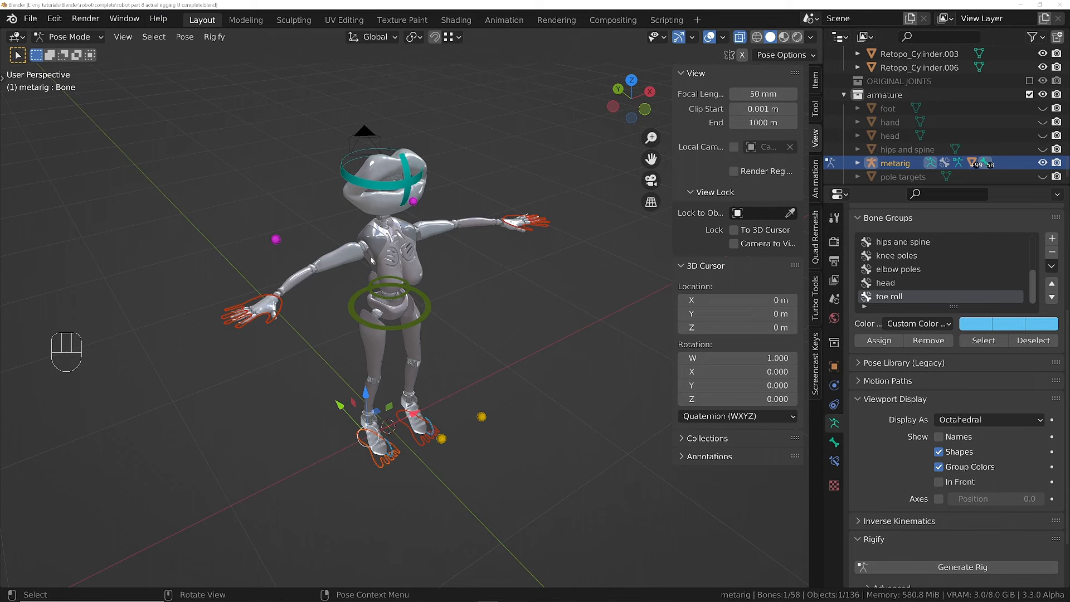
- Add a new bone at the world origin in the metarig's Edit Mode and select it
left_click(397, 326)
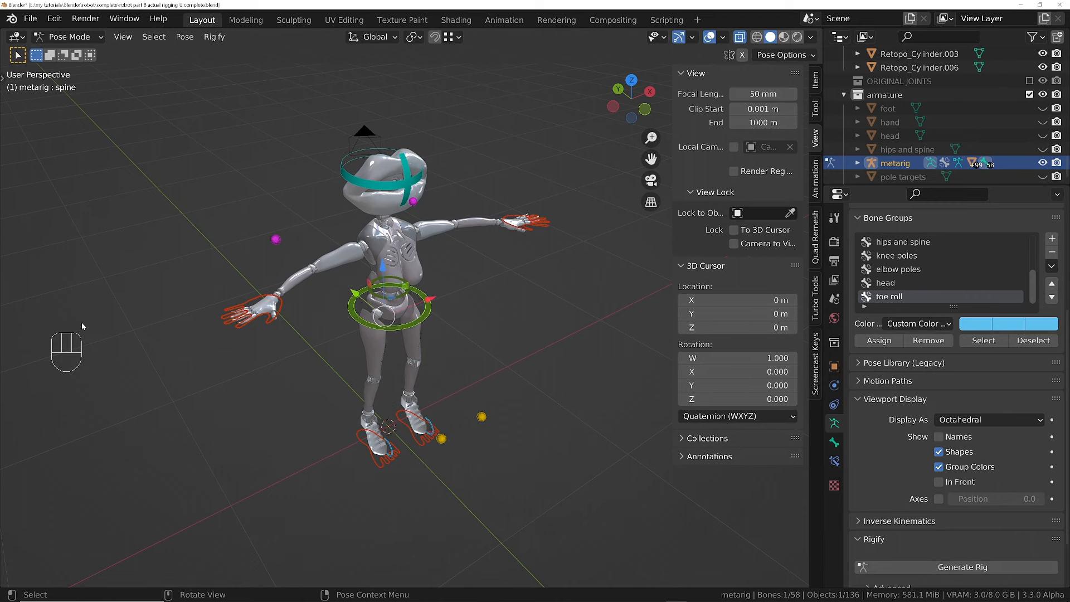
key("Tab")
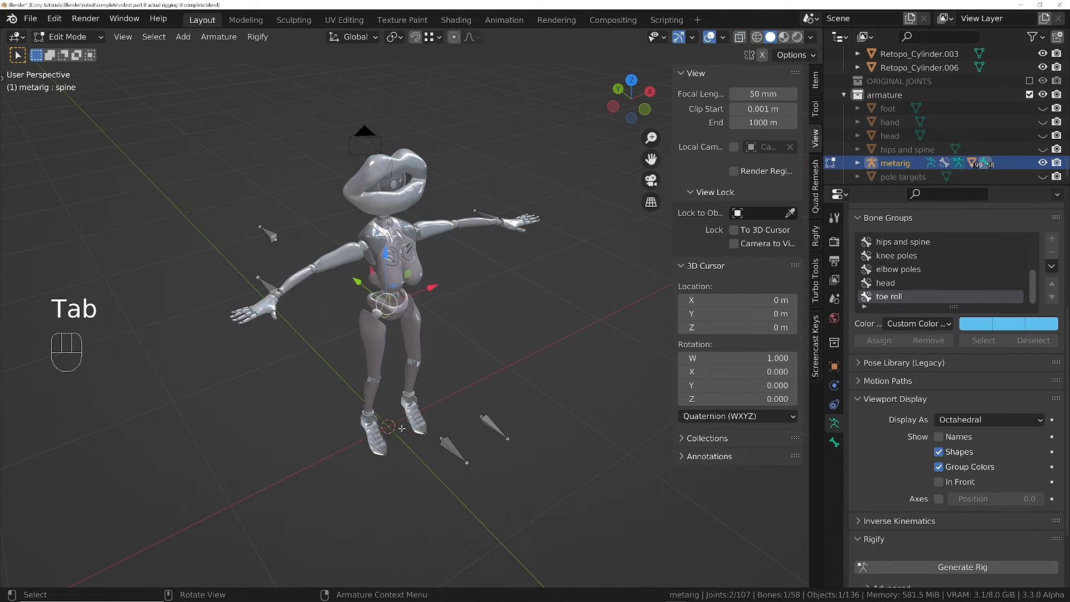
key("shift+a")
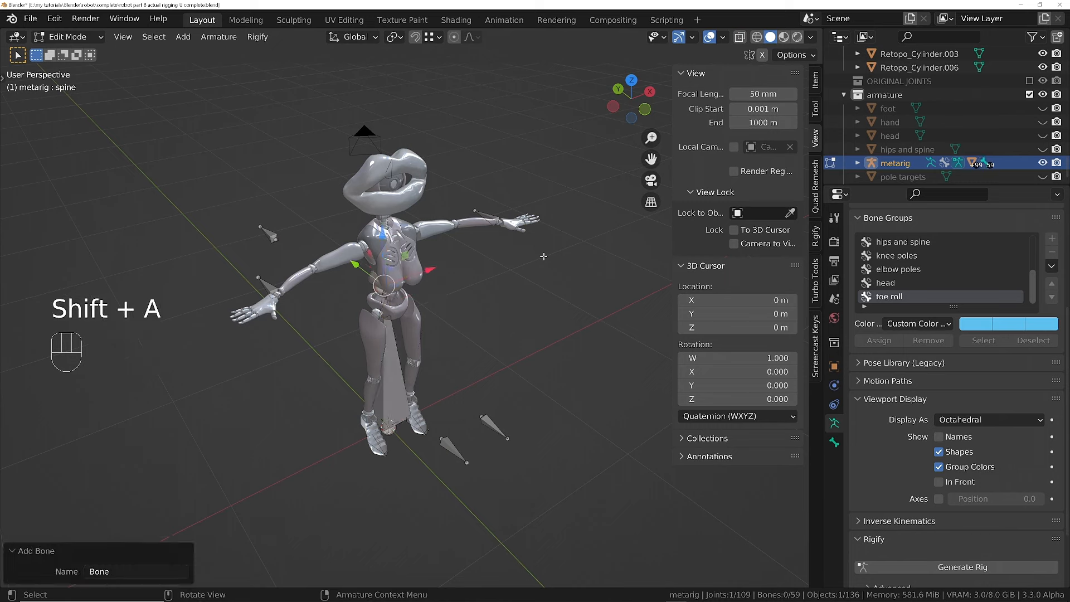
left_click(393, 379)
- Set the transform pivot to Active Element and scale the new bone between the feet to 0.402
key("s")
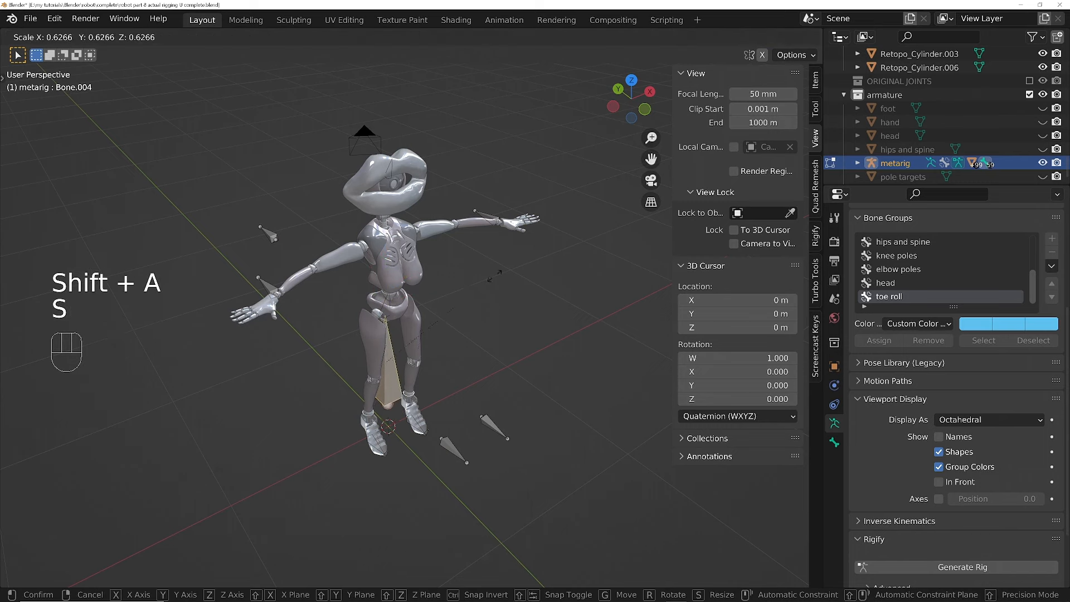
left_click(465, 268)
left_click(394, 37)
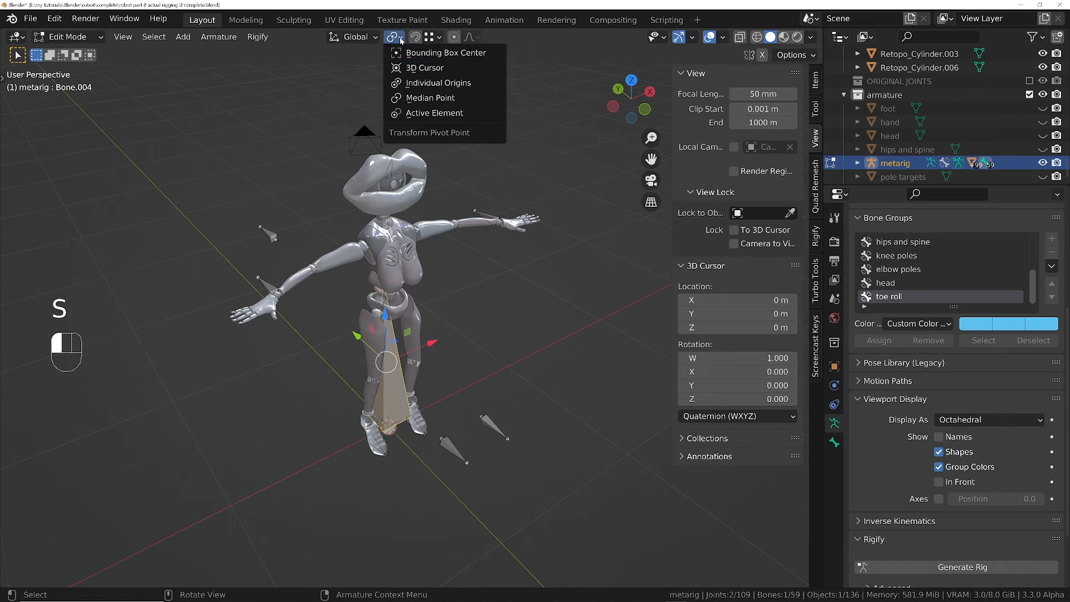
left_click(435, 112)
key("s")
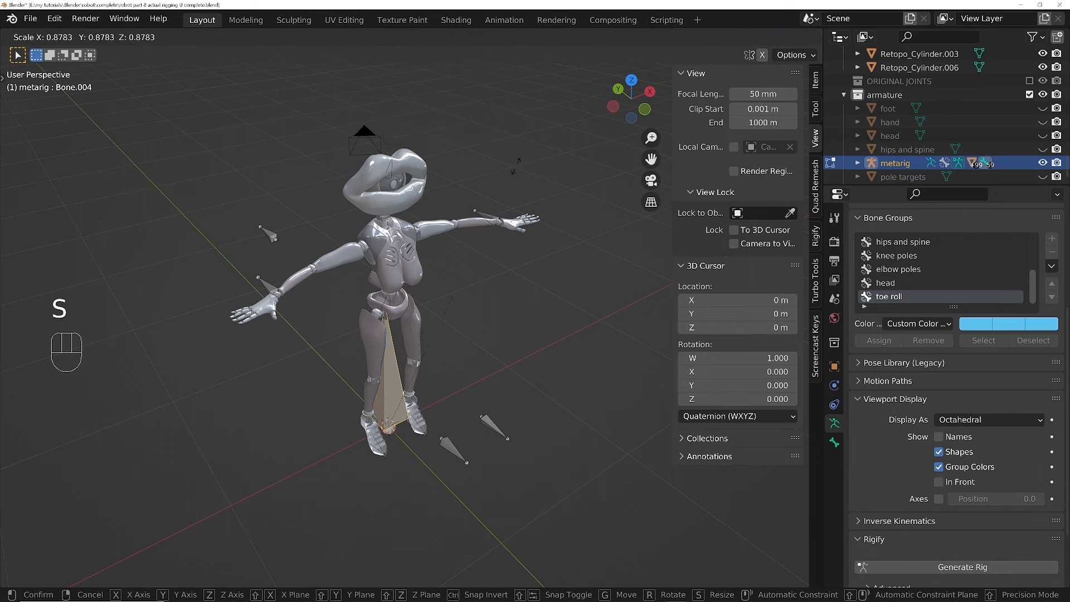
left_click(436, 293)
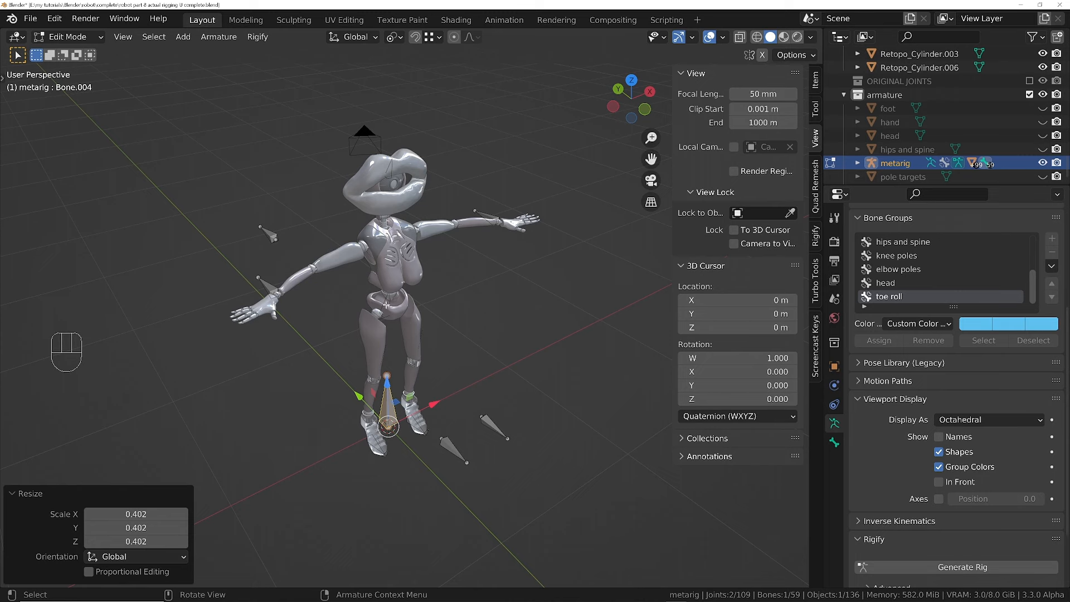
- Select the spine, head, hand, elbow, knee and foot control bones with the new bone as active, and parent them to it with Keep Offset
left_click(386, 305)
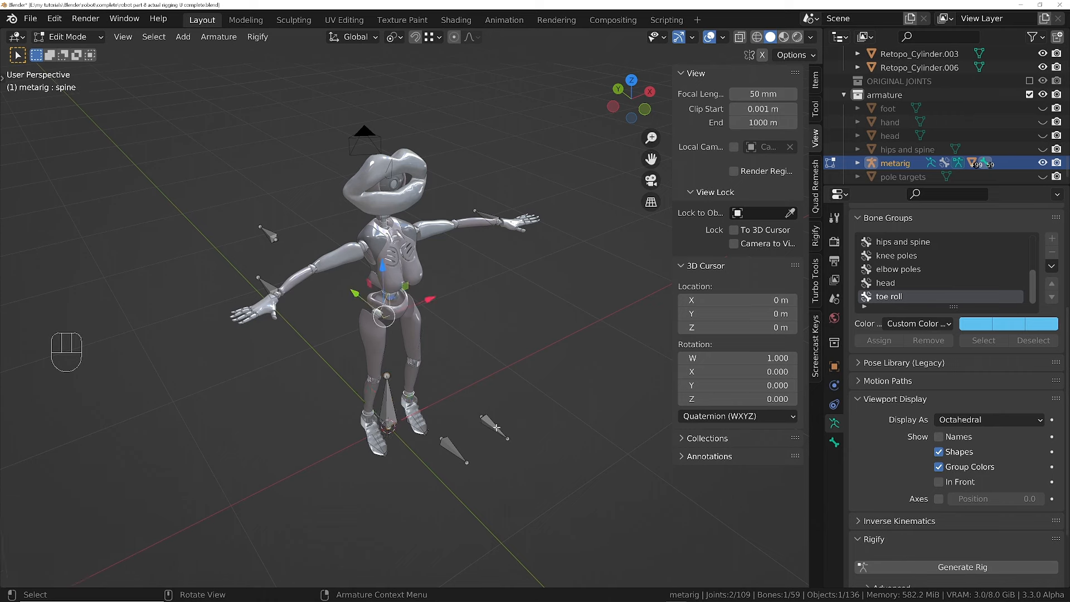
left_click(496, 427, "shift")
left_click(451, 447, "shift")
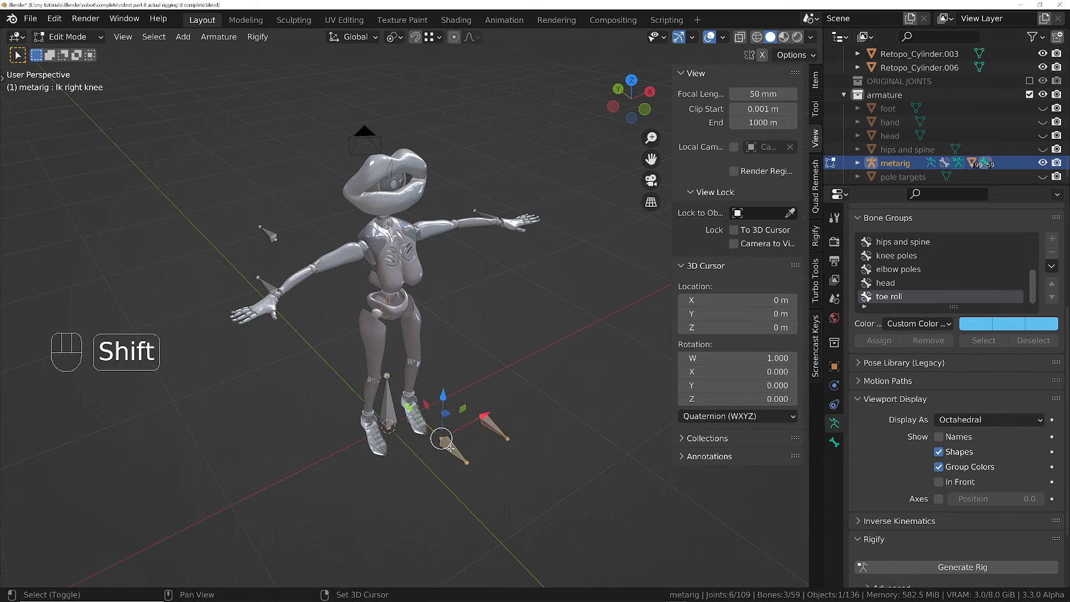
left_click(407, 420, "shift")
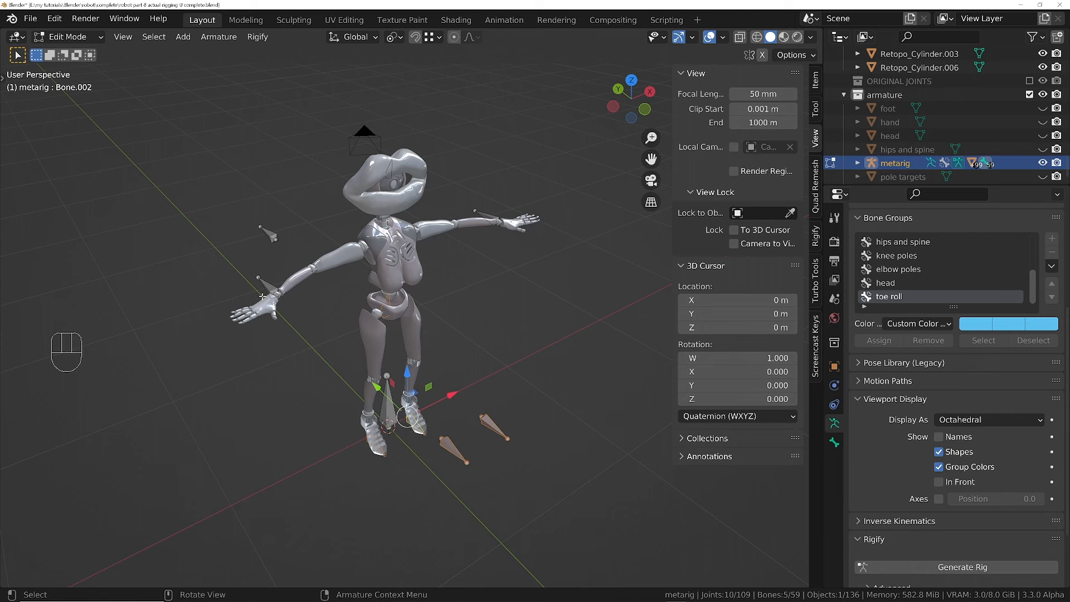
left_click(266, 288, "shift")
left_click(277, 236, "shift")
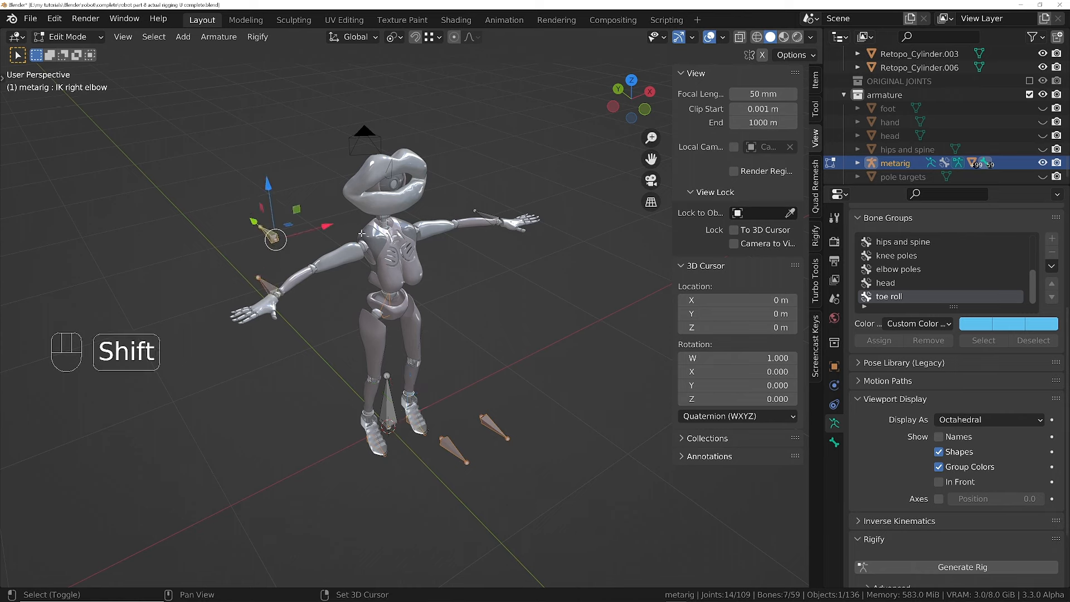
left_click(486, 213, "shift")
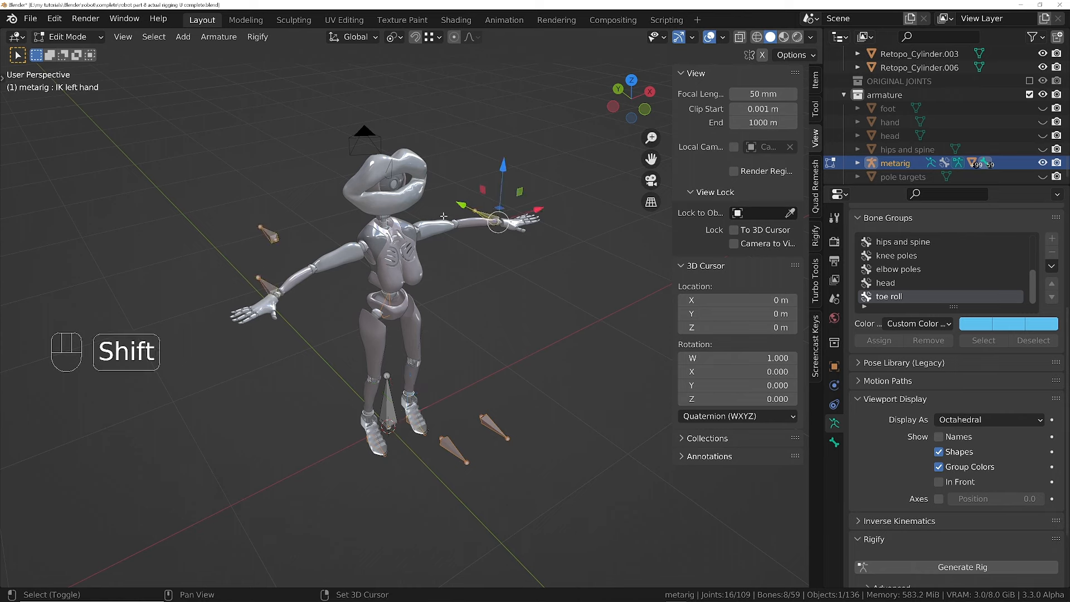
left_click(393, 178, "shift")
middle_click_drag(392, 177, 413, 59)
left_click(419, 101, "shift")
middle_click_drag(398, 268, 373, 326, "ctrl")
middle_click_drag(373, 326, 370, 357)
left_click(370, 357, "shift")
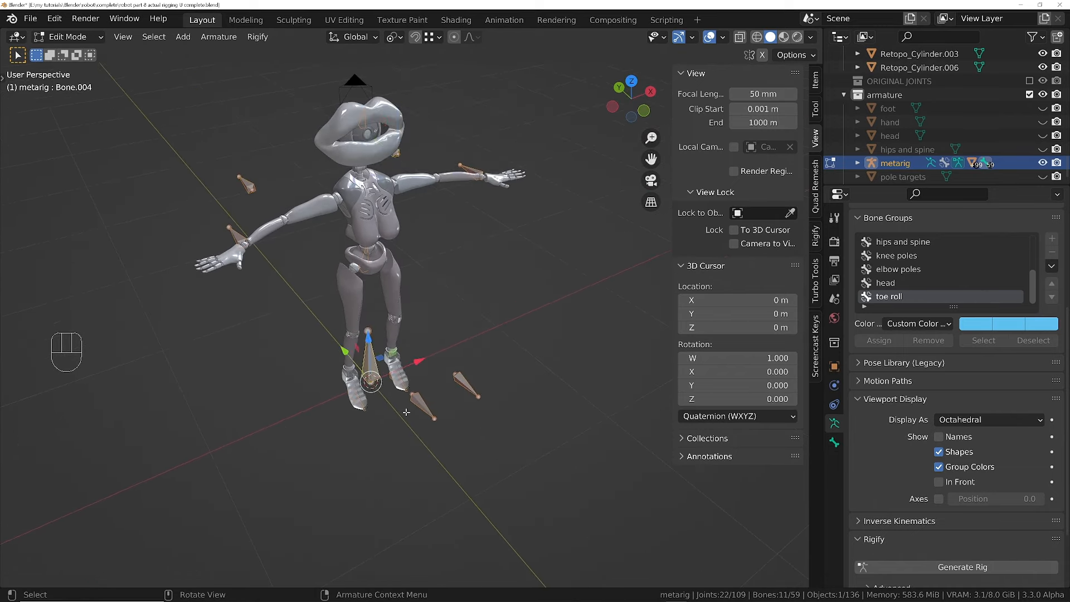
key("ctrl+p")
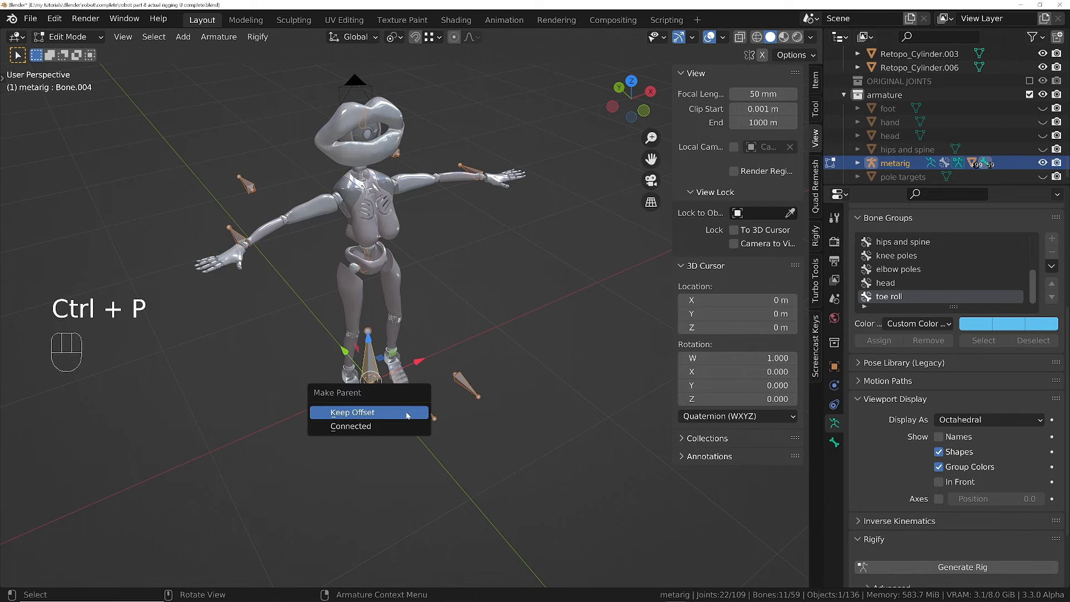
left_click(407, 412)
- Test-move the new parent bone along global Y in Pose Mode and cancel the move
mouse_move(370, 376)
middle_mouse_down("shift")
mouse_move(371, 390)
mouse_move(374, 378)
middle_mouse_up("shift")
key("Tab")
left_click(373, 374)
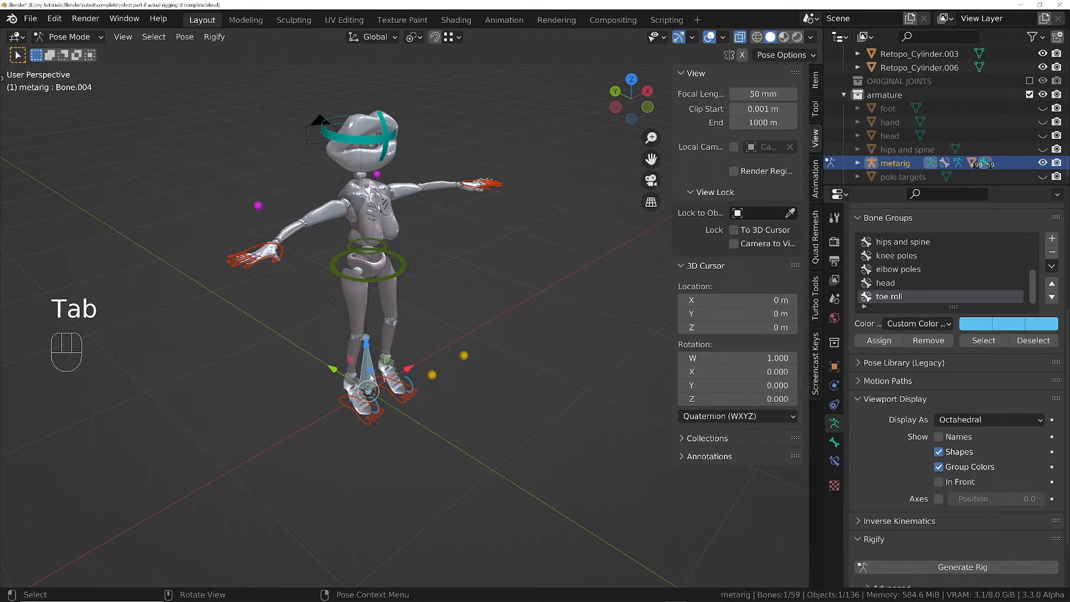
key("g")
key("y")
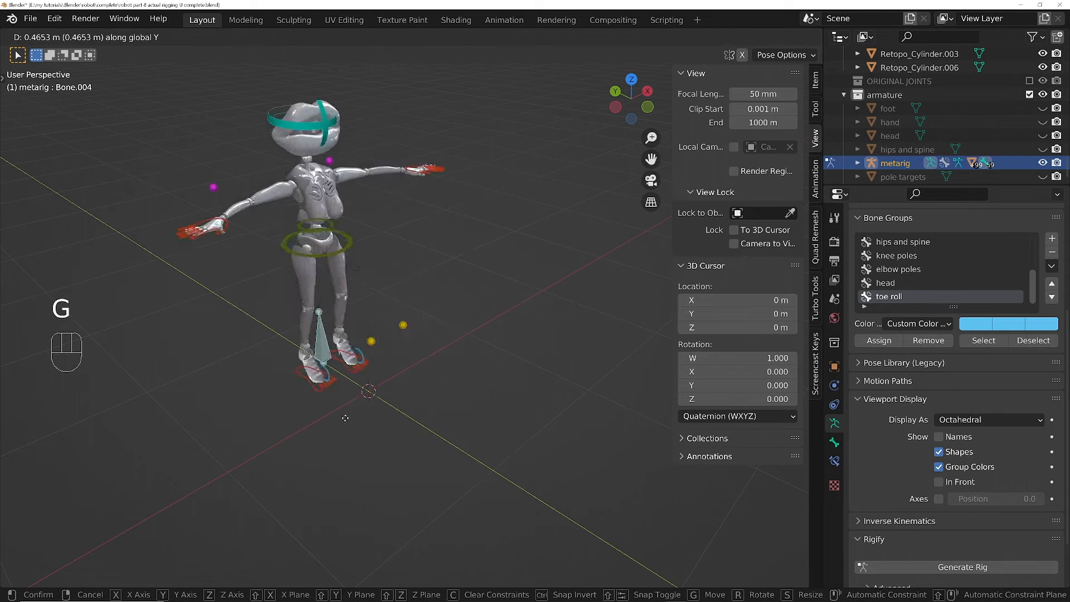
key("Escape")
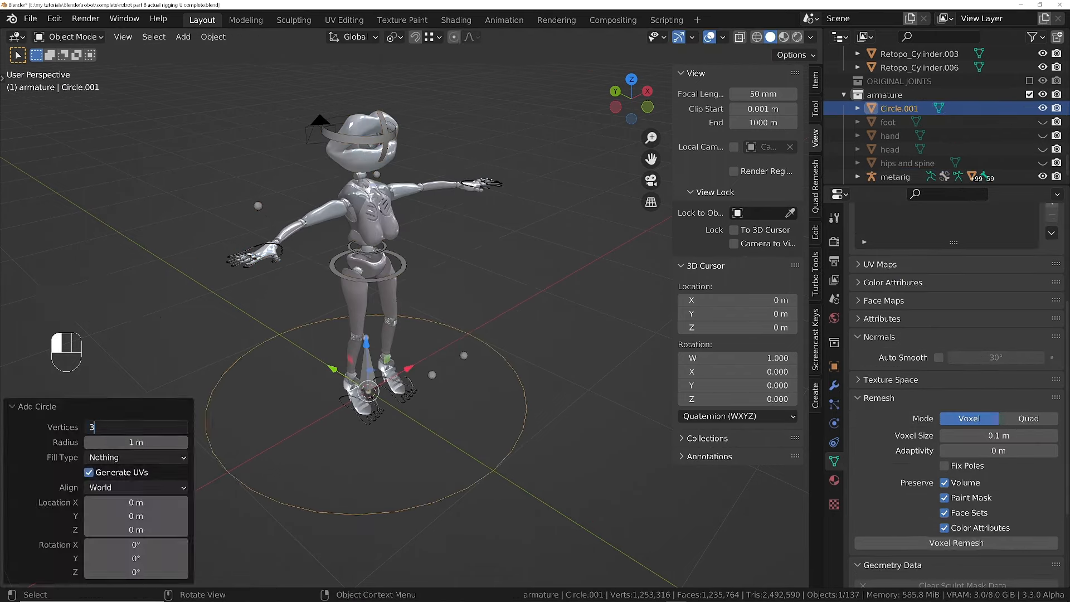
- Extend the front of Circle.001 by extruding and moving its front vertices along Y to begin a forward-pointing arrow
key("g")
key("y")
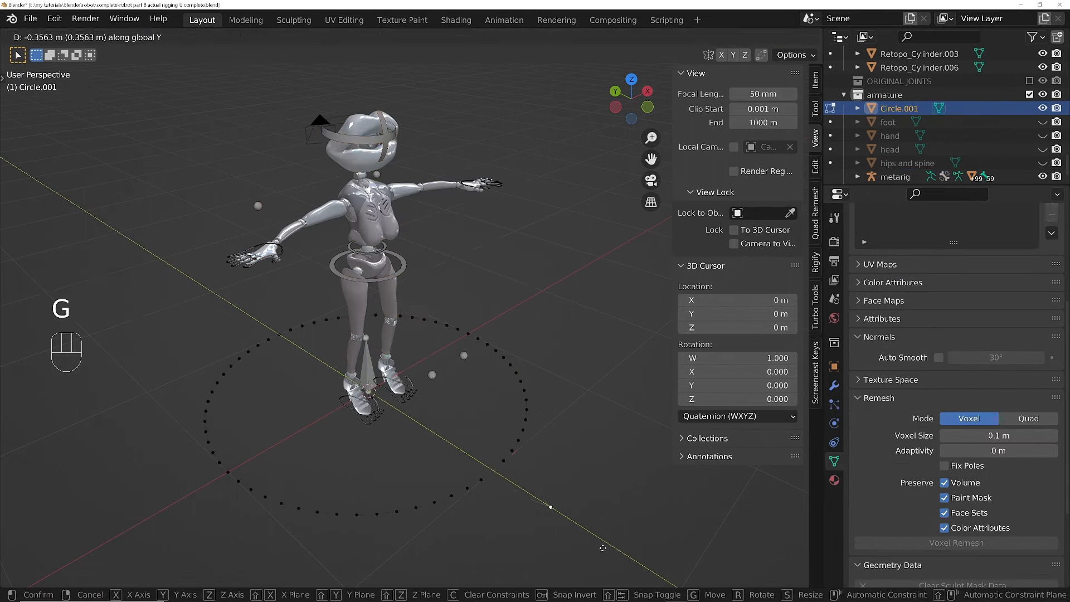
right_click(602, 548)
left_click(512, 450, "shift")
key("e")
right_click(561, 542)
key("g")
key("y")
left_click(563, 524)
- Adjust the arrow's vertices along Y and delete the leftover circle vertex at the arrow's base
left_click(554, 487, "shift")
key("g")
key("y")
left_click(560, 495)
key("shift+3")
key("a")
key("x")
left_click(494, 474)
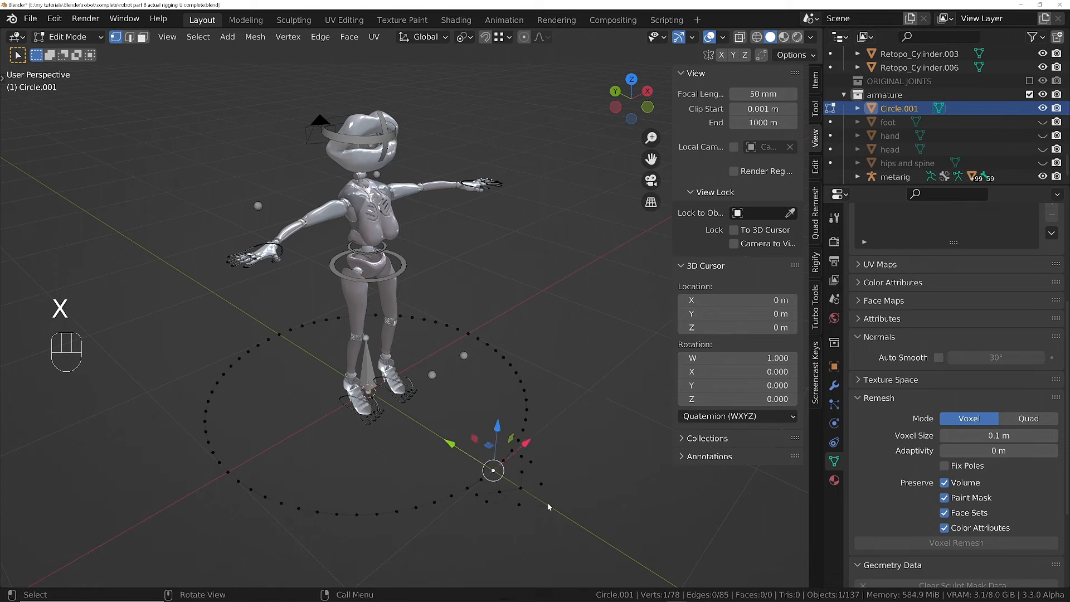
- Give the whole circle-and-arrow outline thickness using Offset Edges
key("2")
key("a")
right_click(552, 147)
key("1")
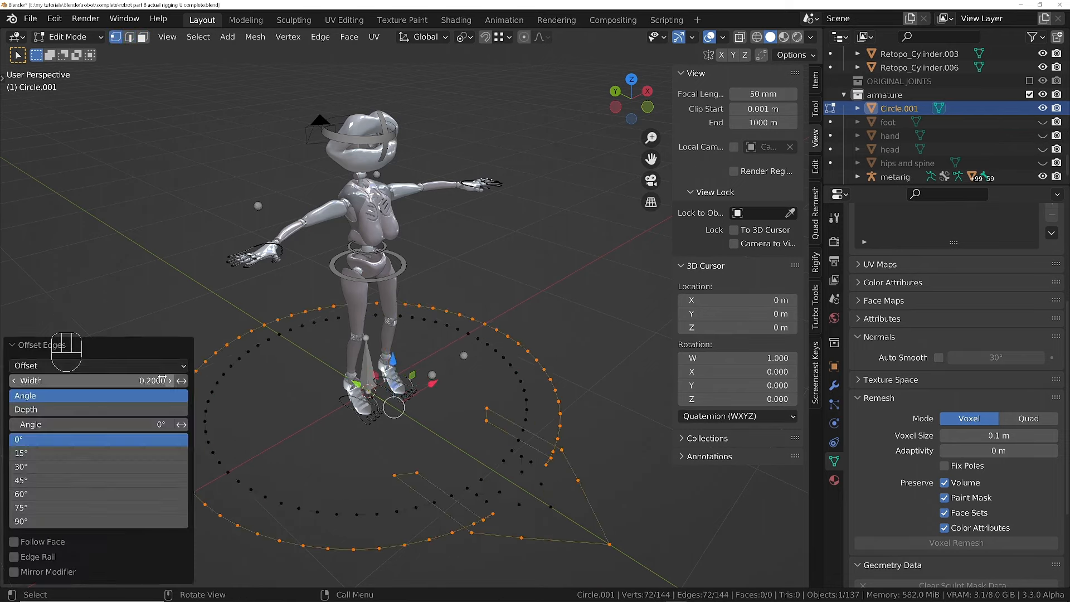
key("a")
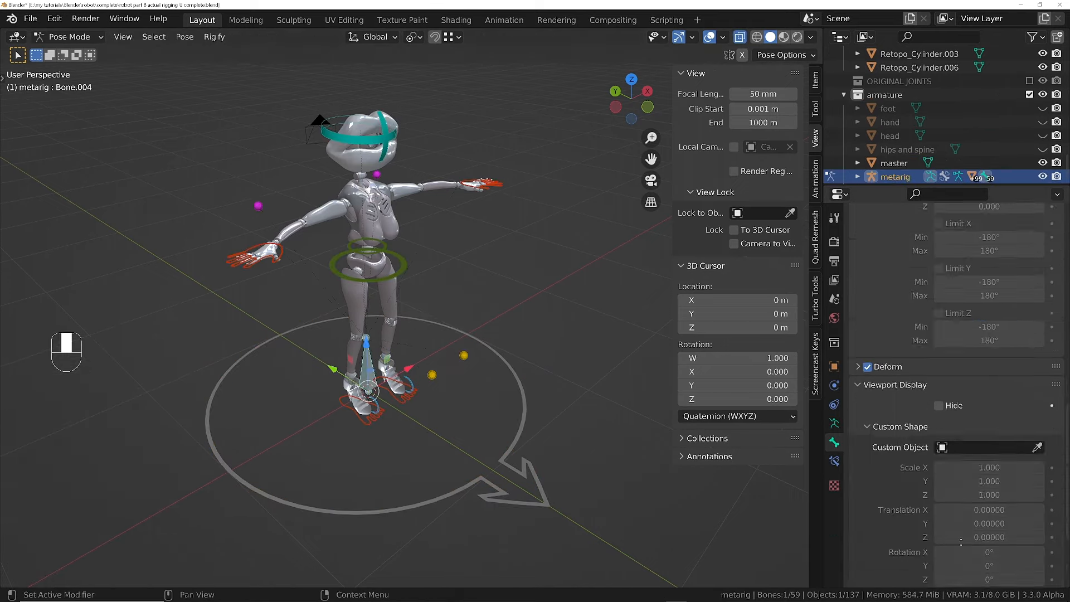
- Use the master object as the custom shape of Bone.004 and hide the original master object
key("Return")
left_click(1042, 163)
left_click(1042, 162)
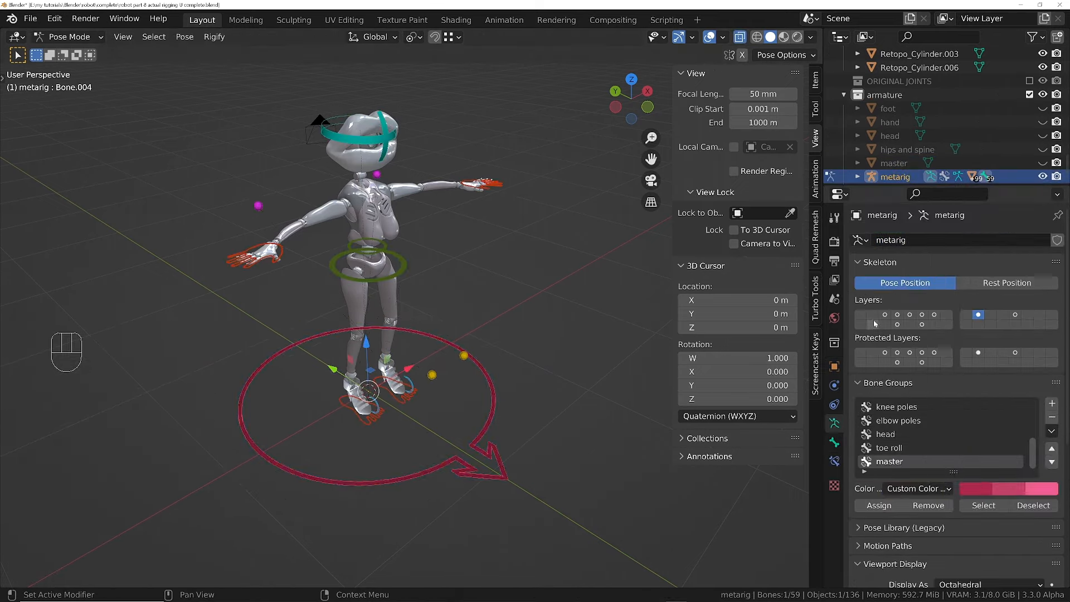
- Give all the custom colors of the master bone group the same green
key("ctrl+c")
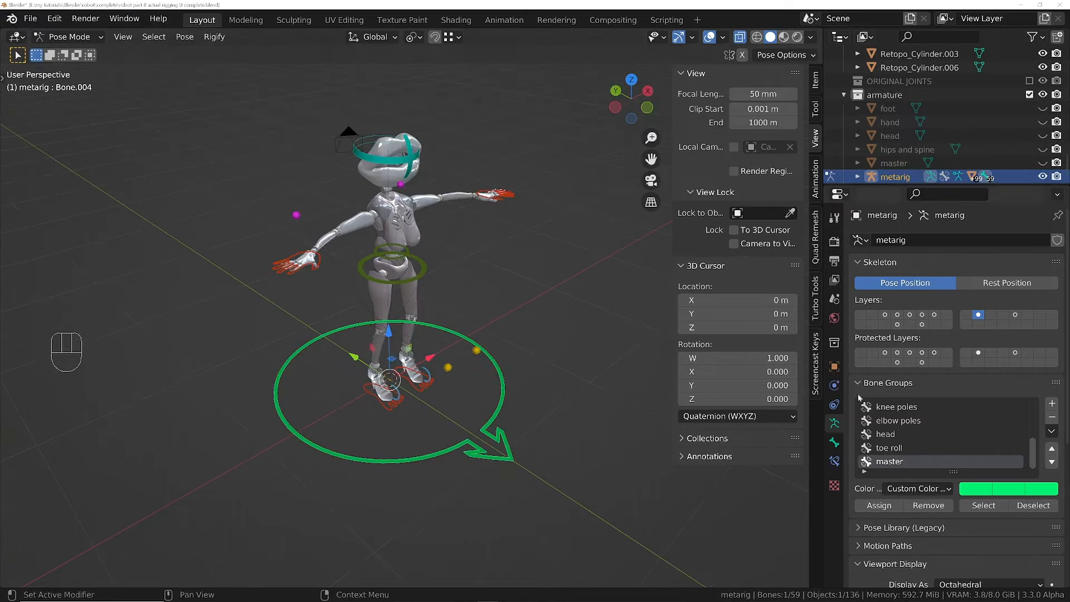
- Test the master bone by moving it in the global XY plane and rotating it about Z, cancelling both transforms
key("g")
key("shift+z")
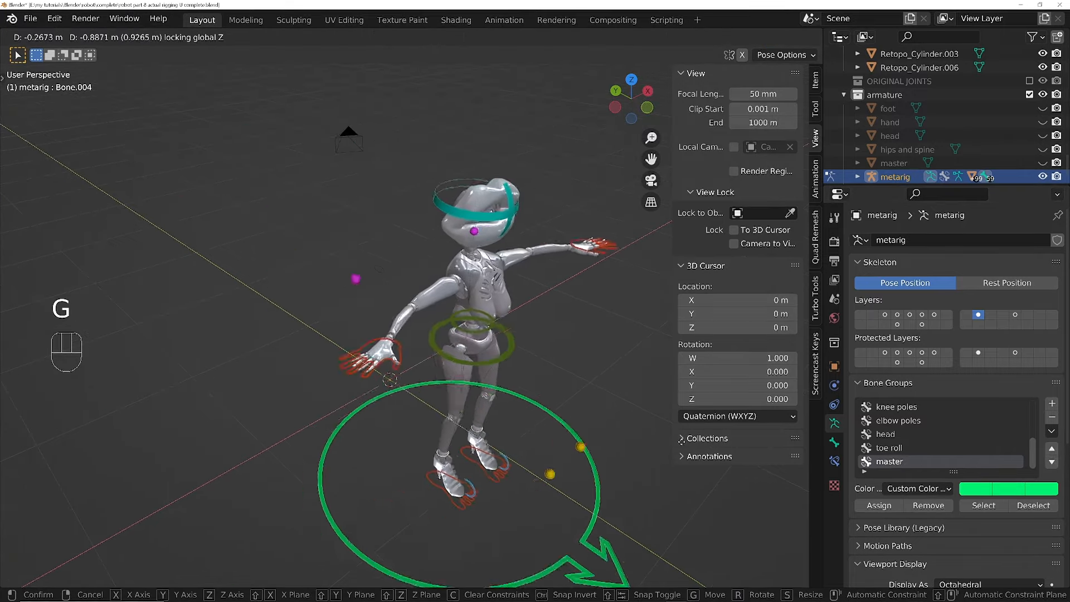
key("r")
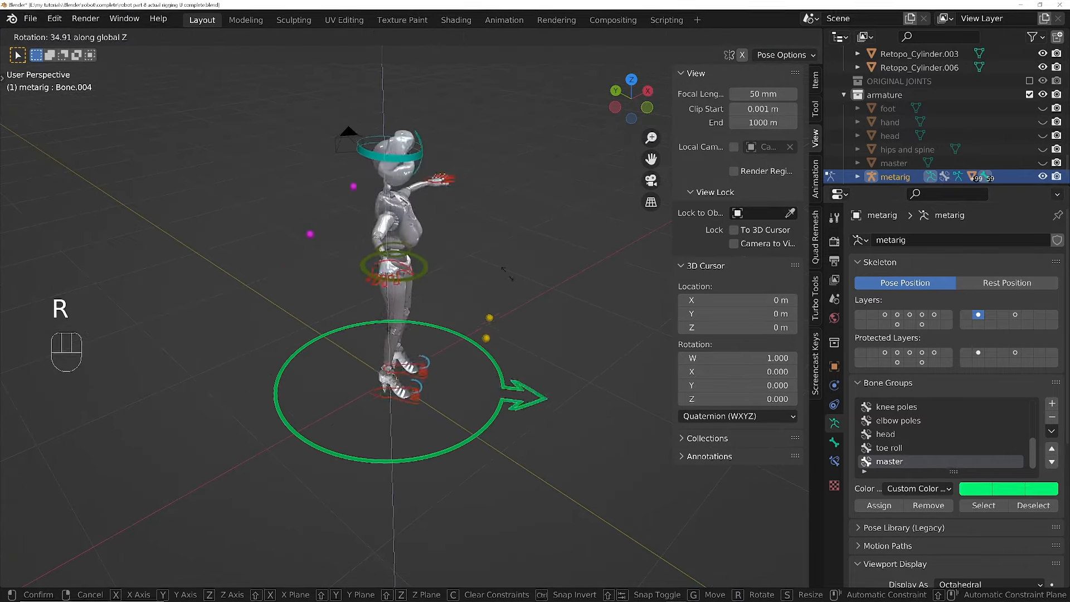
right_click(506, 274)
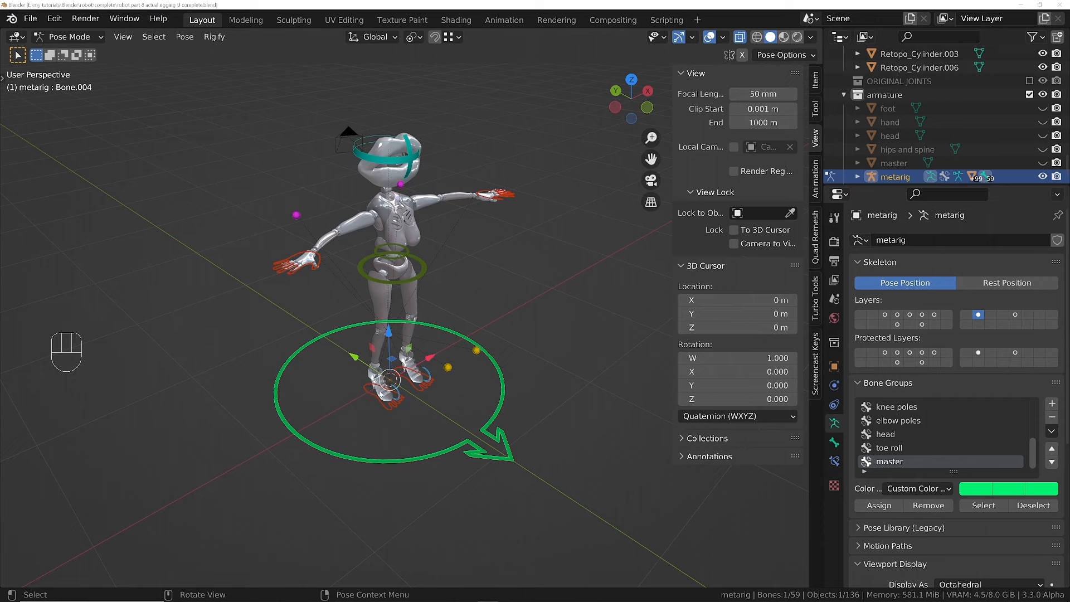
- Raise the robot's right foot controller about 0.3 m along Z
middle_click_drag(405, 408, 388, 390, "ctrl")
scroll(389, 393, "up", 1)
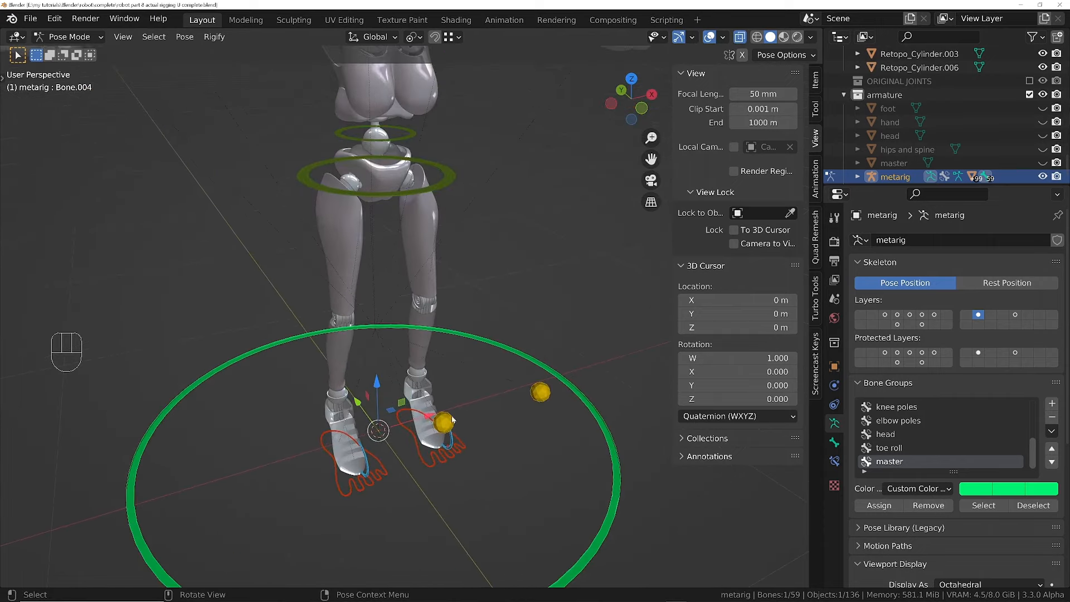
middle_click_drag(453, 419, 398, 440, "ctrl")
left_click(393, 437)
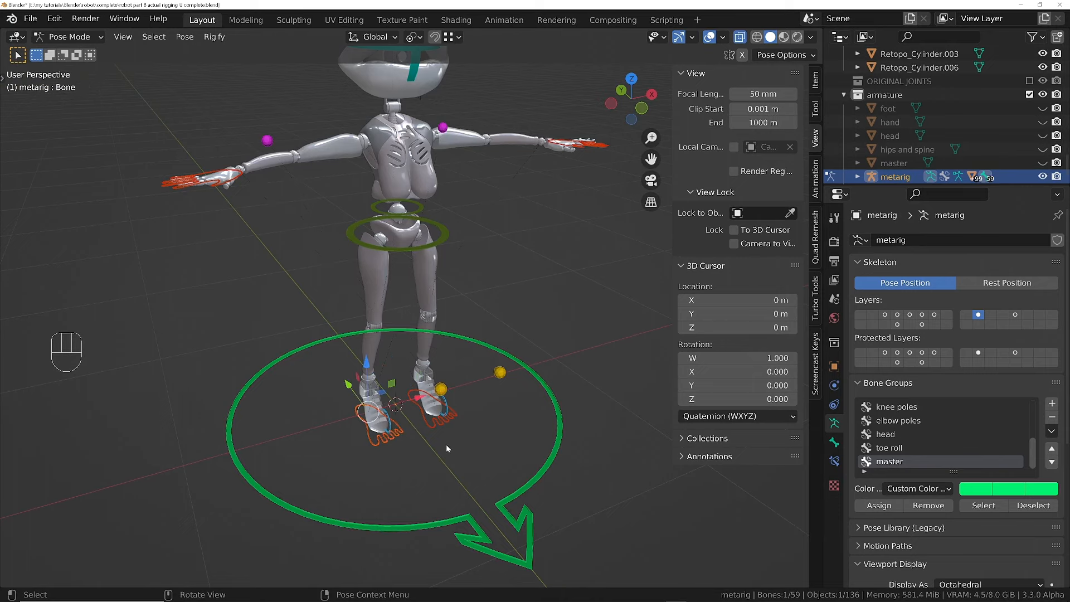
key("g")
key("z")
left_click(400, 386)
middle_click_drag(400, 387, 371, 386)
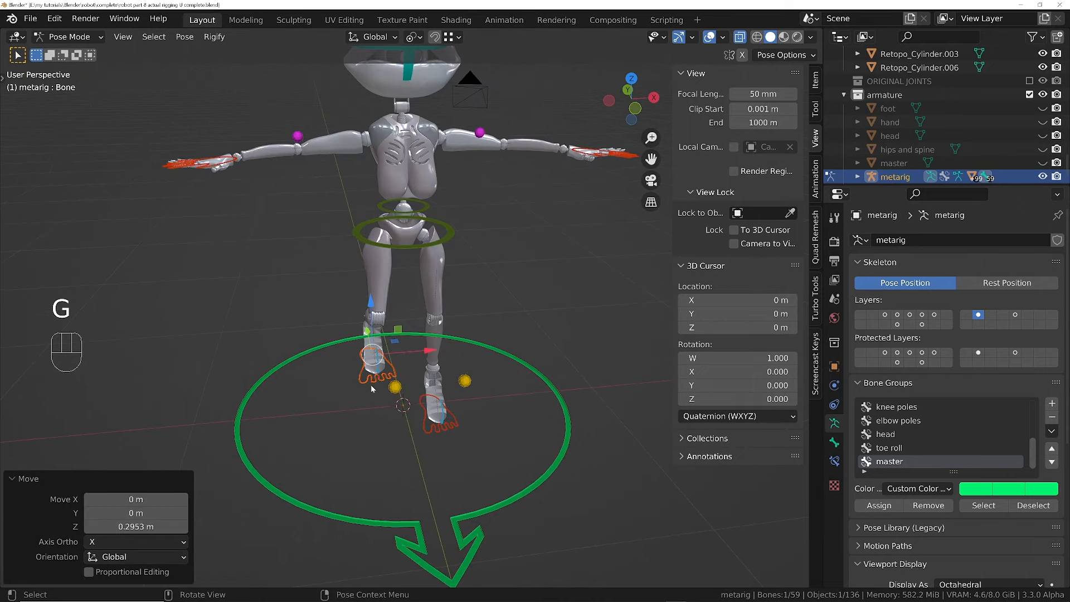
- Move the robot's left foot controller about 0.08 m in X, -0.2 m in Y and 0.07 m in Z
left_click(436, 422)
middle_click_drag(427, 443, 383, 375)
key("g")
left_click(479, 428)
- Try to mirror the pose of both foot controllers by copying it and pasting it X-flipped, and undo the paste
left_click(376, 367, "shift")
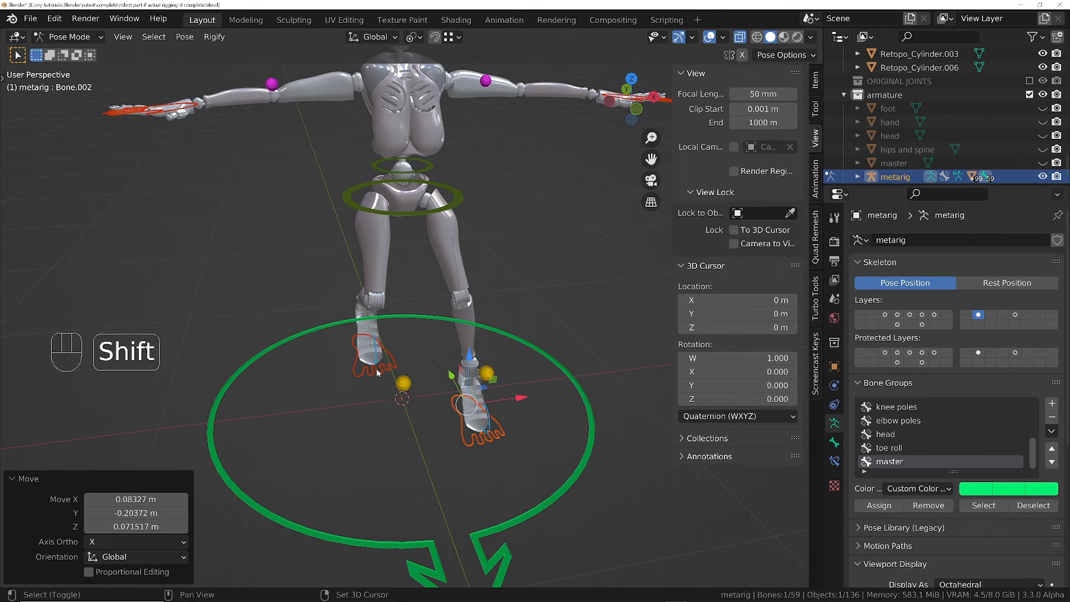
right_click(519, 176)
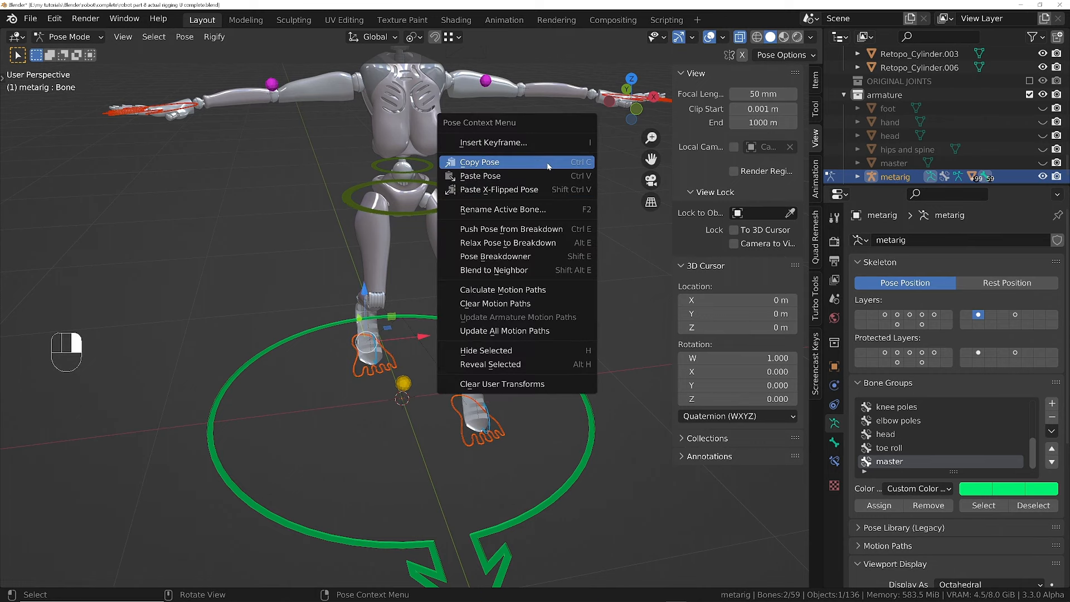
left_click(554, 161)
right_click(567, 151)
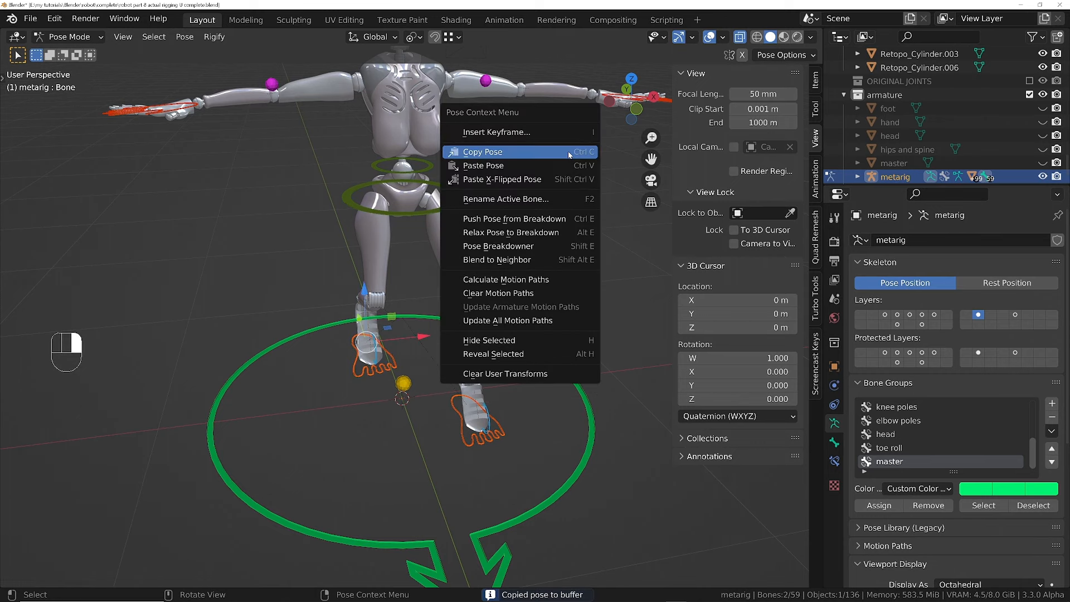
left_click(503, 179)
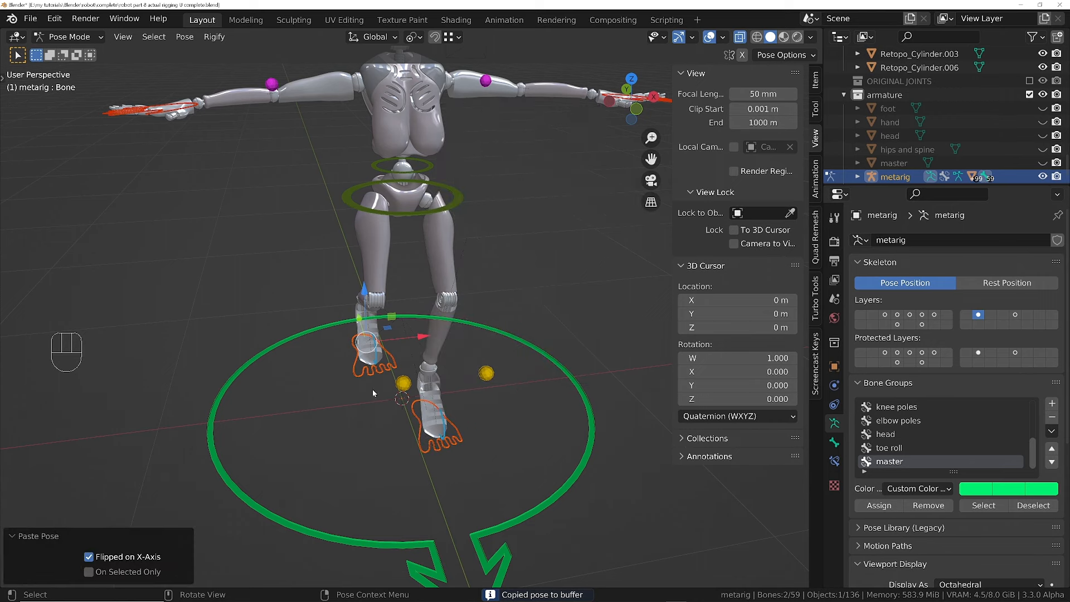
key("ctrl+z")
- Rename the robot's right foot controller bone to main foot.R
left_click(355, 376)
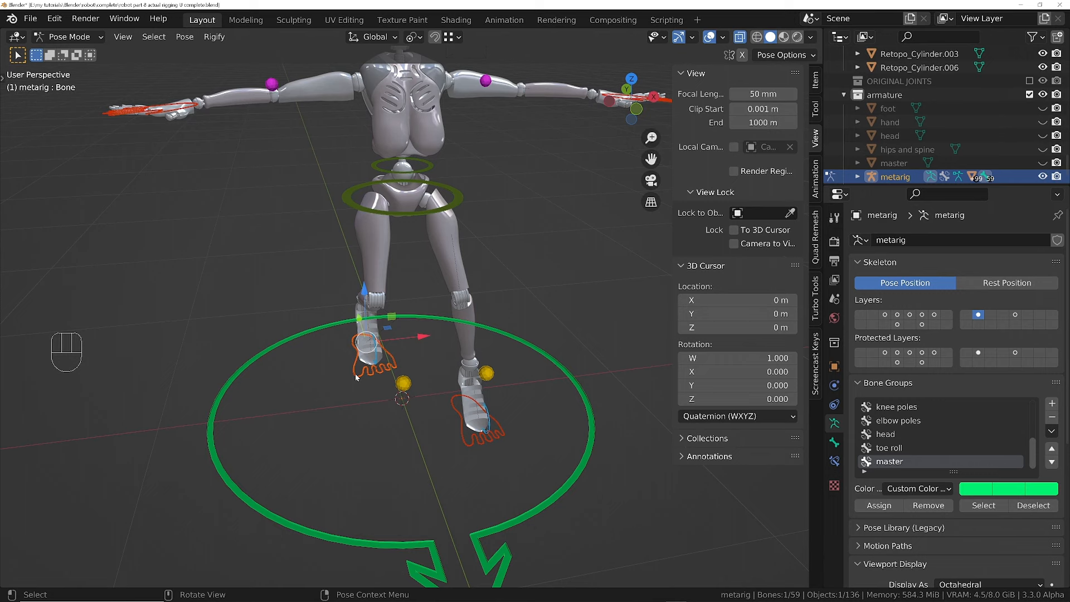
key("F2")
type("main")
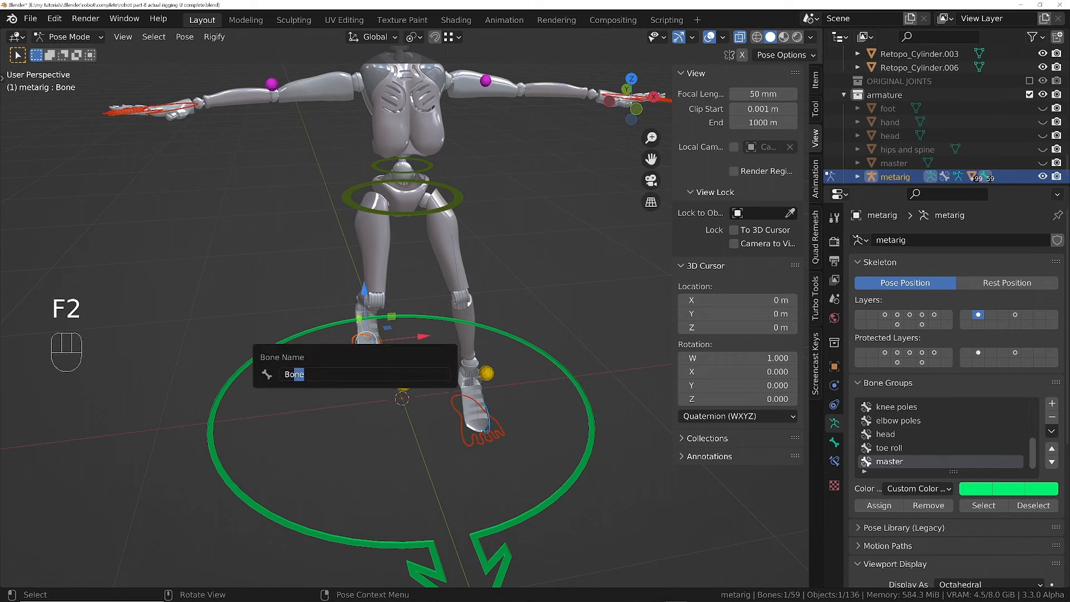
type(" foot.")
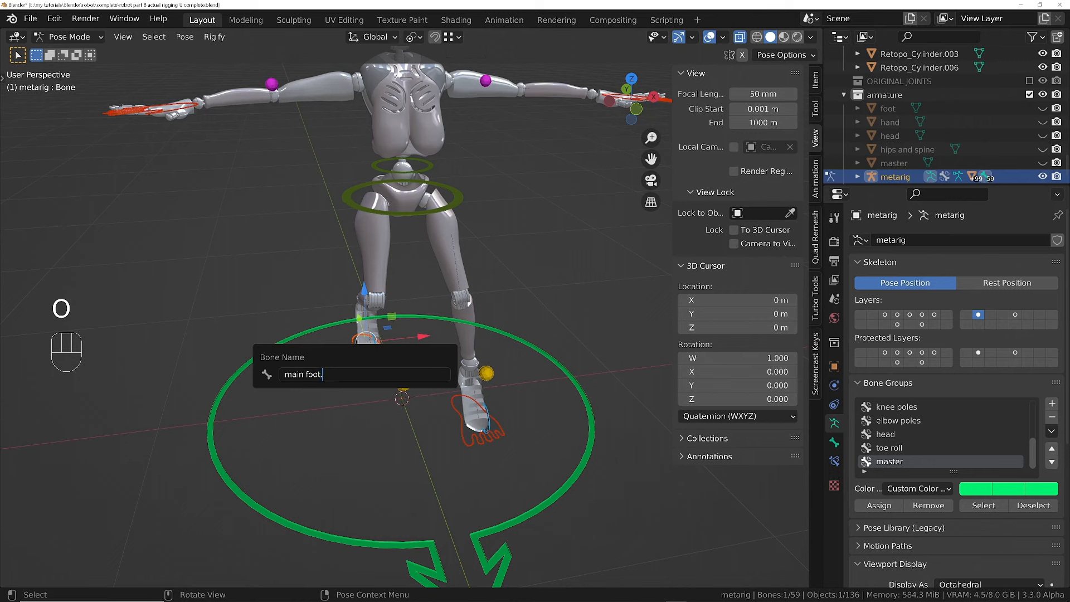
type("R")
key("Return")
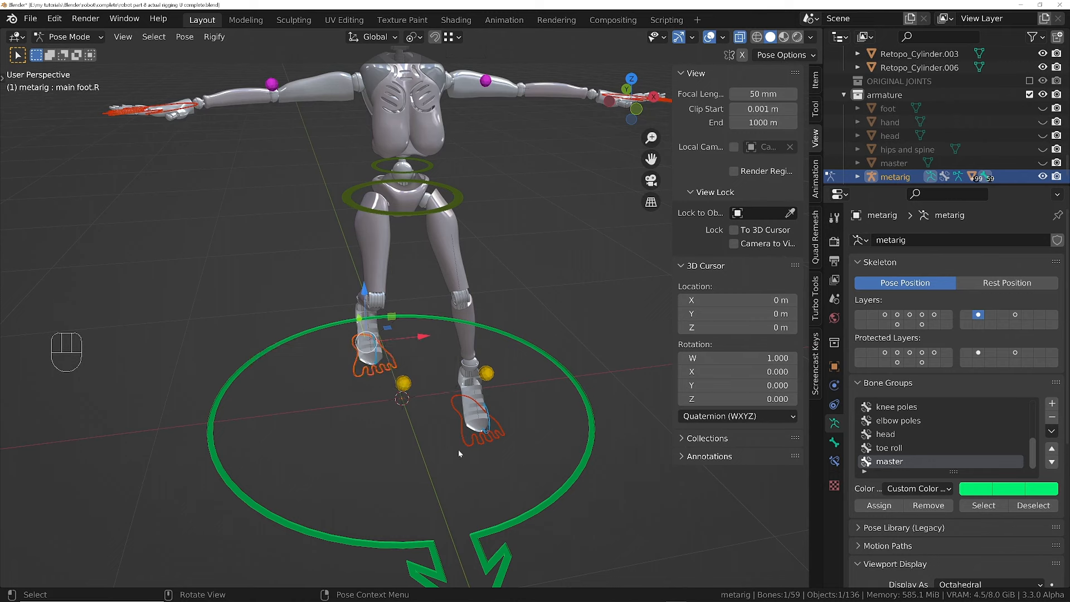
- Rename the robot's left foot controller bone to main foot.L
left_click(469, 415)
key("F2")
type("main foot.L")
key("Return")
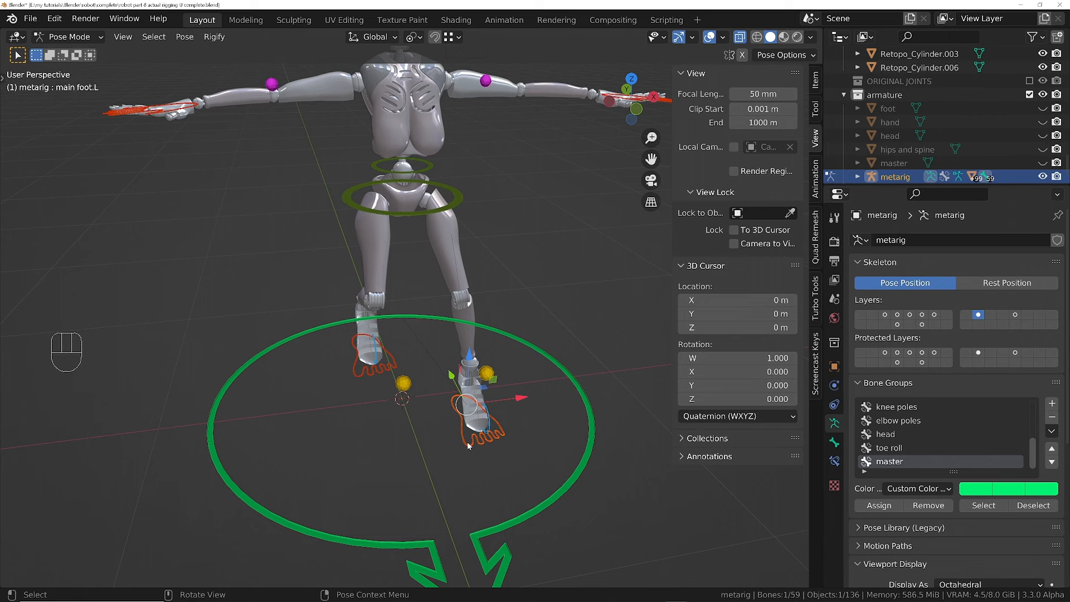
- Copy the pose of both main foot bones and paste it X-flipped to swap the feet's positions
left_click(375, 371, "shift")
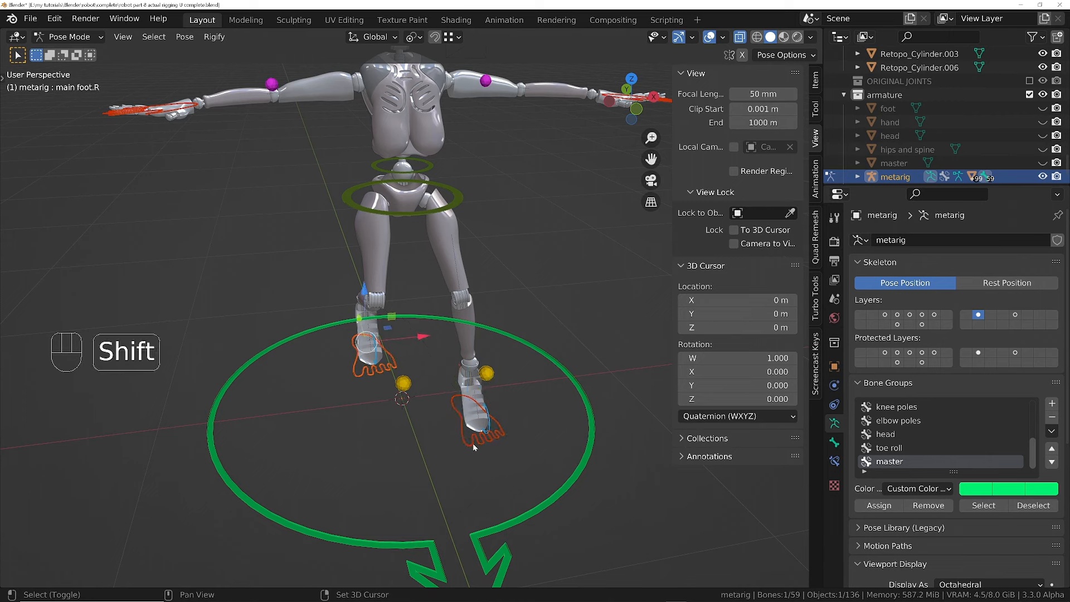
right_click(566, 233)
left_click(557, 205)
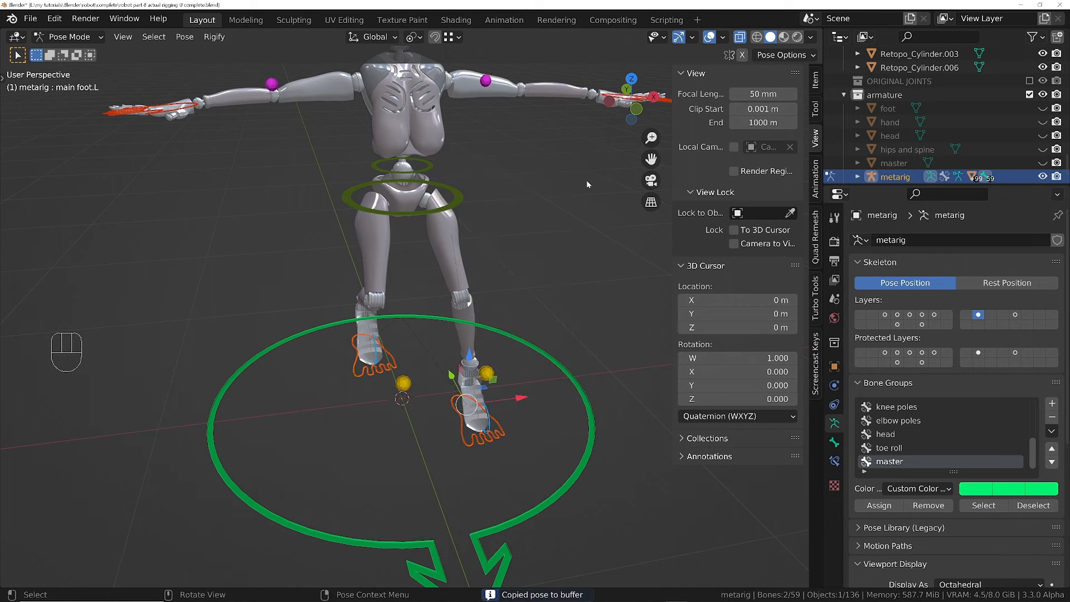
right_click(588, 177)
left_click(588, 205)
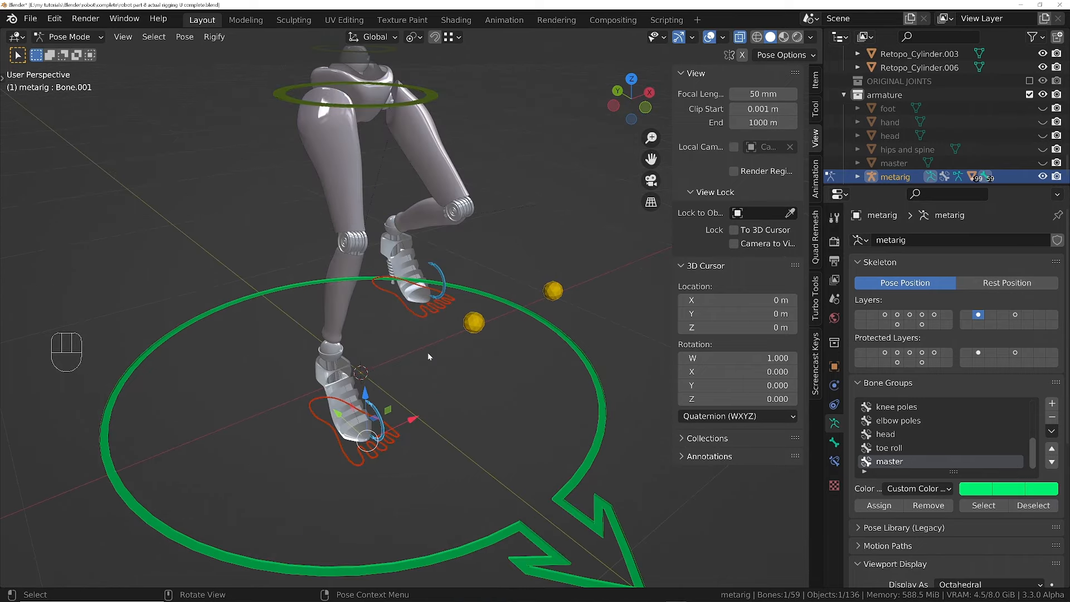
- Rename the toe roll bones of both feet with matching side suffixes
key("F2")
key("F2")
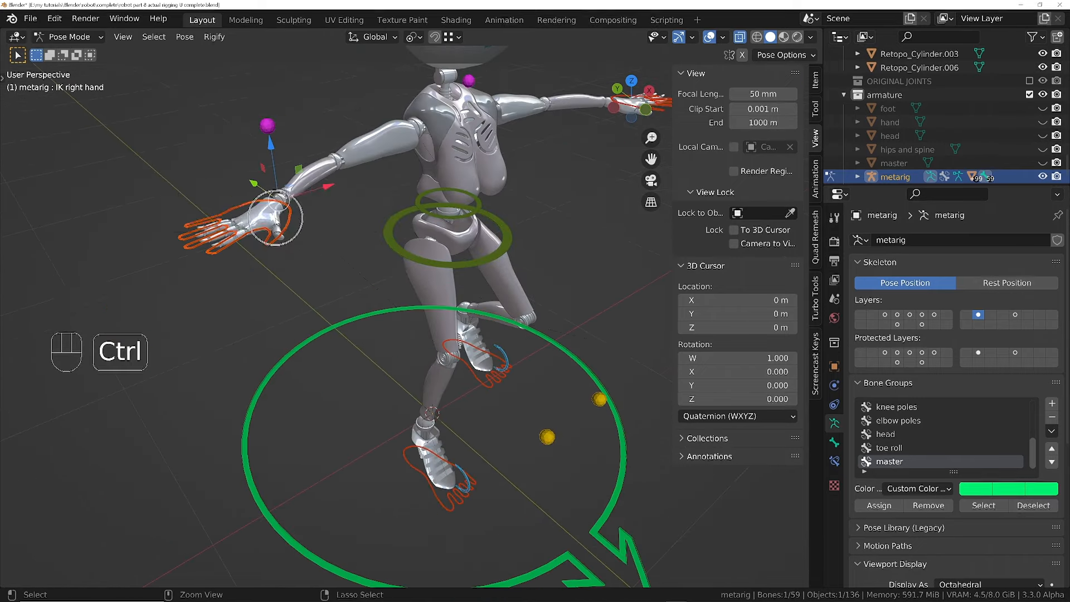
- Rename the IK right hand bone to IK hand.R
key("F2")
key("End")
key("BackSpace")
key("BackSpace")
key("BackSpace")
key("BackSpace")
key("BackSpace")
key("BackSpace")
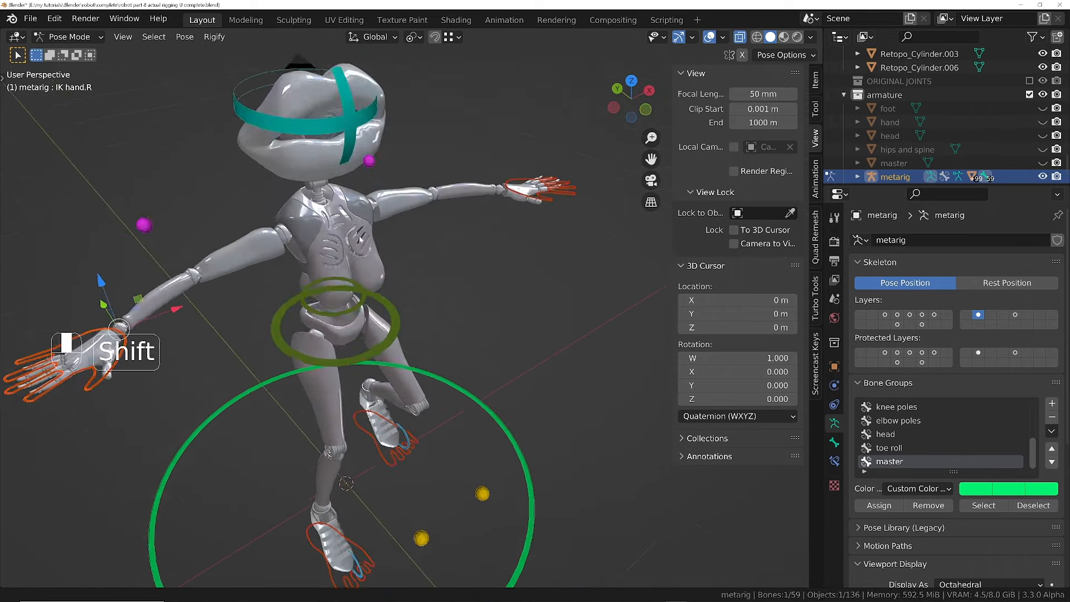
- Rename the left hand's IK bone in the same way, replacing the word left with the matching side suffix
key("F2")
key("Left")
key("Right")
key("Right")
key("Delete")
key("Delete")
key("Delete")
key("Delete")
key("Delete")
key("Return")
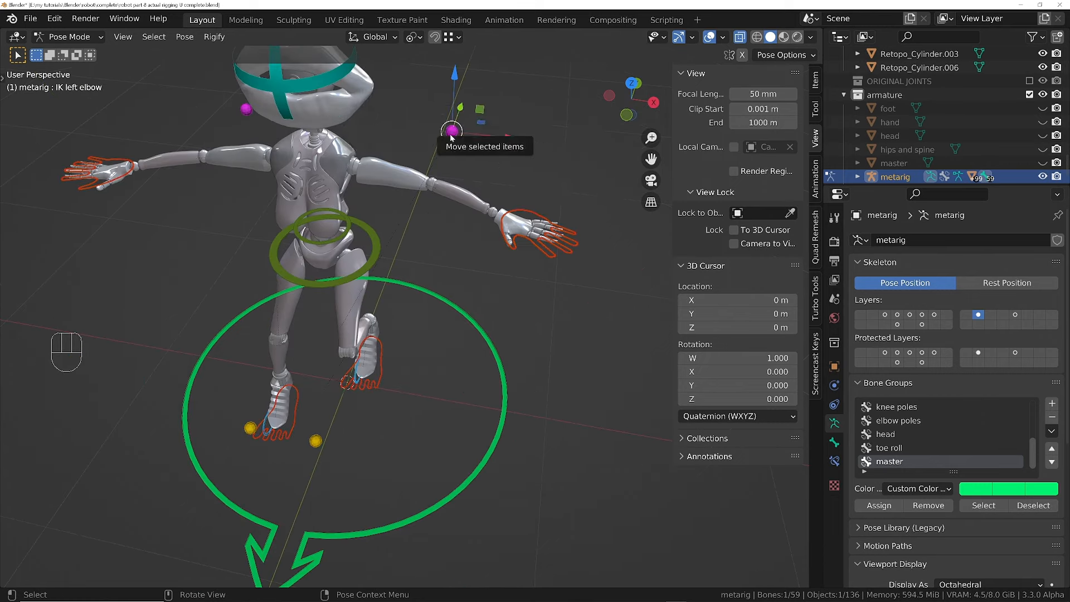
- Rename both elbow pole bones with side suffixes instead of left and right, using .R for the right elbow
key("F2")
key("Left")
key("Delete")
key("Delete")
left_click(246, 108)
key("F2")
key("BackSpace")
key("BackSpace")
type(".R")
key("Return")
- Rename the left knee pole bone with the suffix .L and the right knee pole bone with its matching side suffix
left_click(315, 441)
key("F2")
left_click_drag(268, 440, 243, 440)
type(".L")
key("Return")
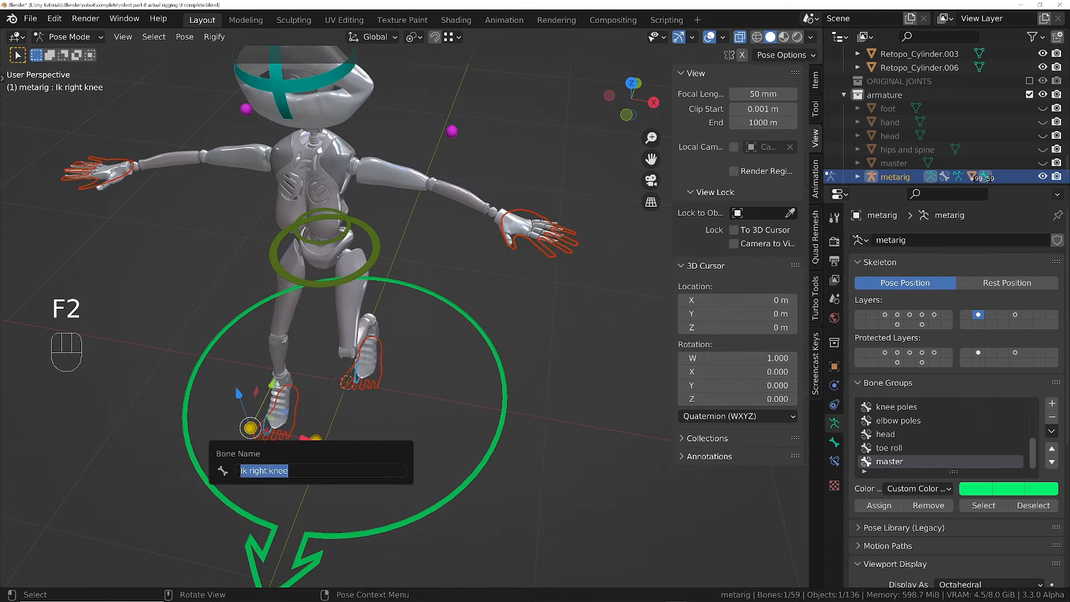
- Pose the arms differently by raising the IK hand.R controller and lowering the left hand controller
key("g")
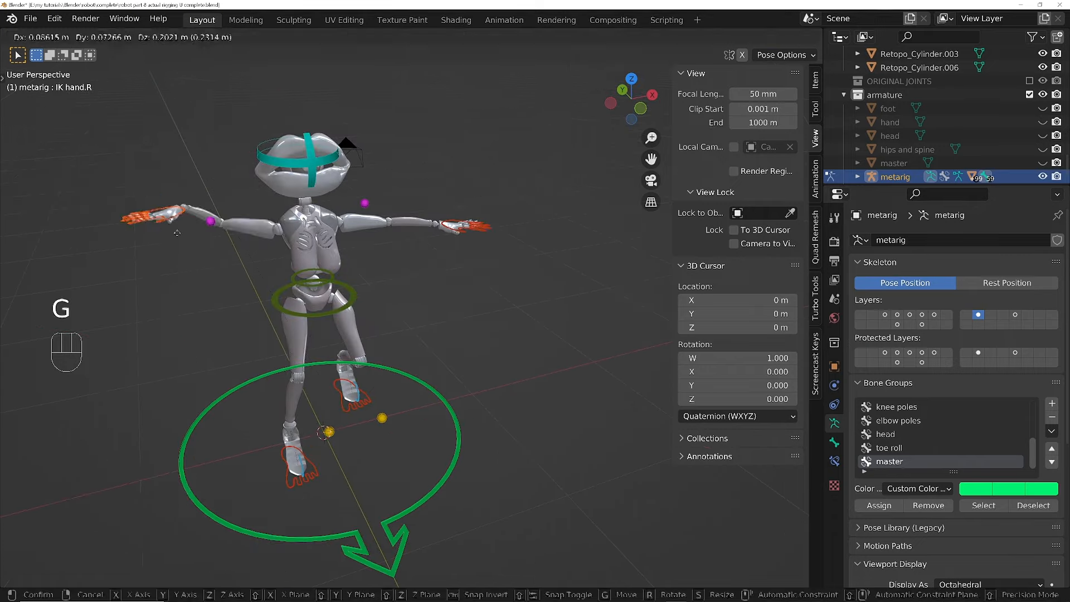
key("g")
left_click(448, 300)
- Copy the pose of both hand controllers and paste it X-flipped to mirror the arm pose
left_click(141, 166, "shift")
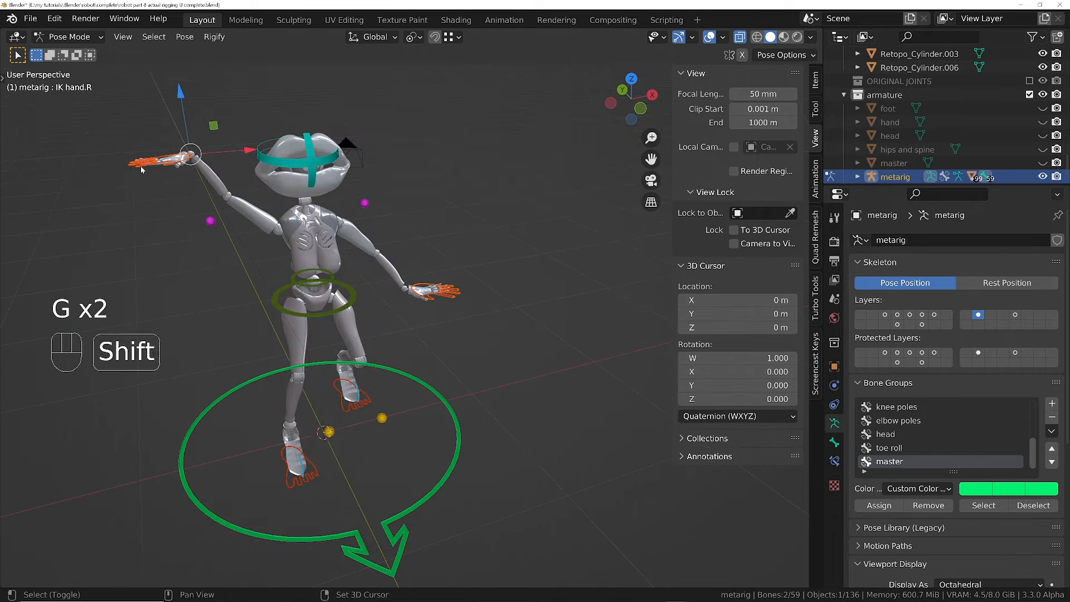
right_click(560, 153)
left_click(473, 123)
right_click(530, 144)
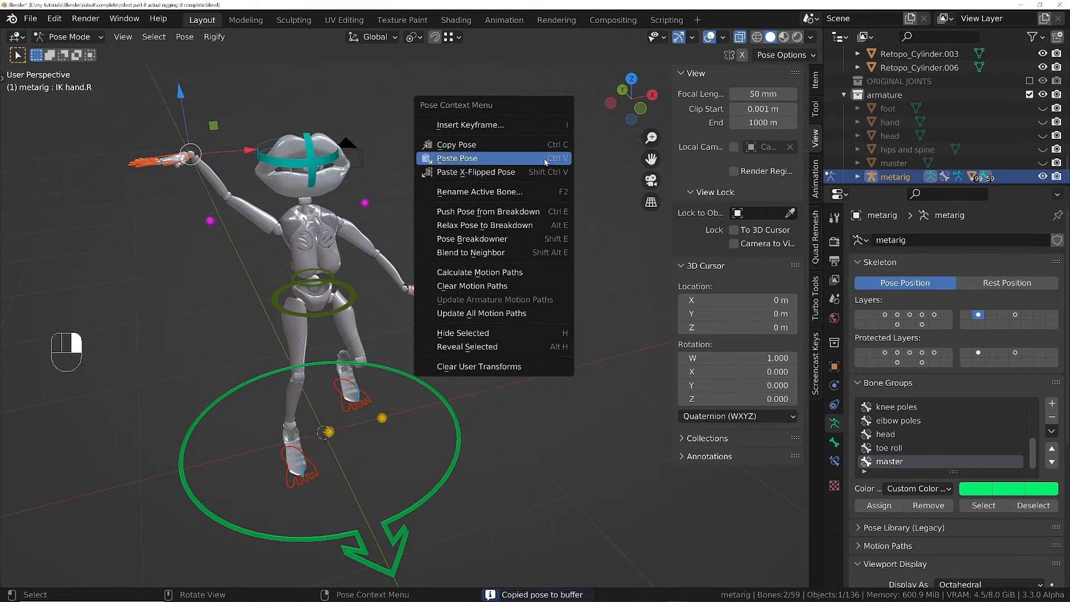
left_click(531, 170)
middle_click_drag(530, 172, 294, 323)
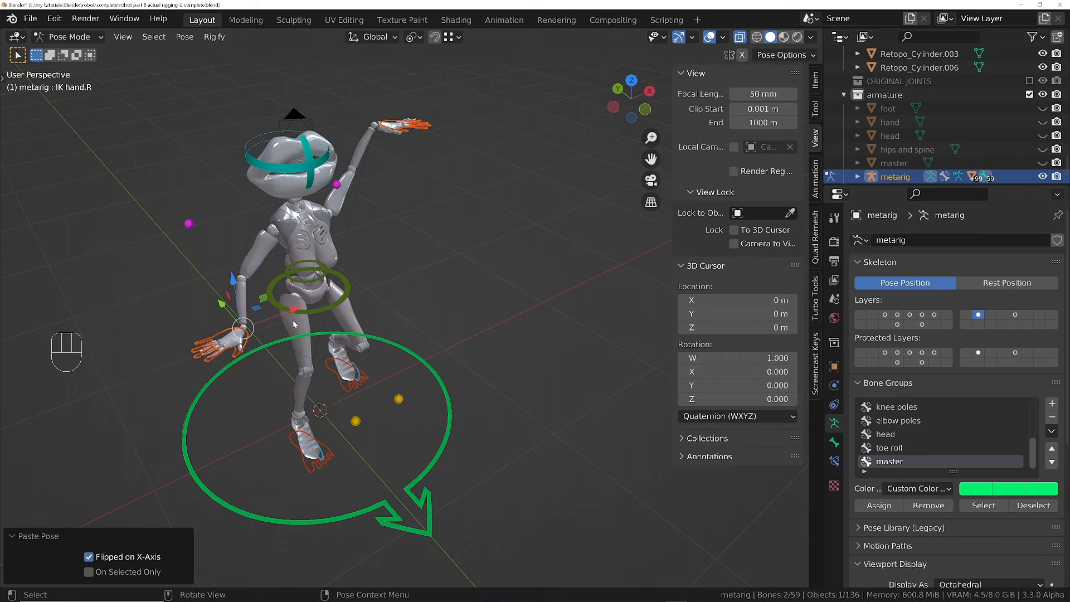